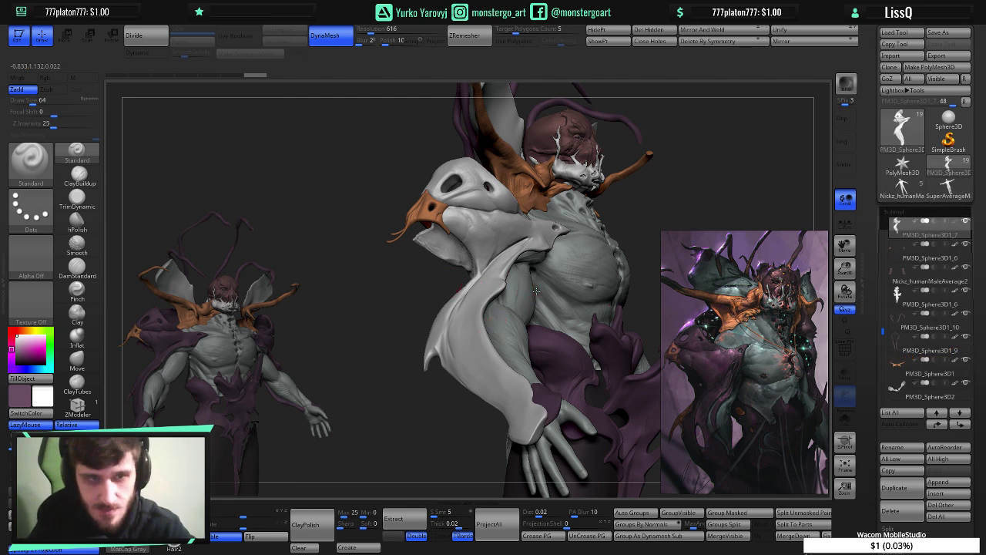
# - Examine the grey shoulder armour's pointed chest flap, both isolated and in place on the full character
pyautogui.moveTo(537, 291)
pyautogui.mouseDown()
pyautogui.moveTo(525, 298)
pyautogui.moveTo(522, 275)
pyautogui.mouseUp()
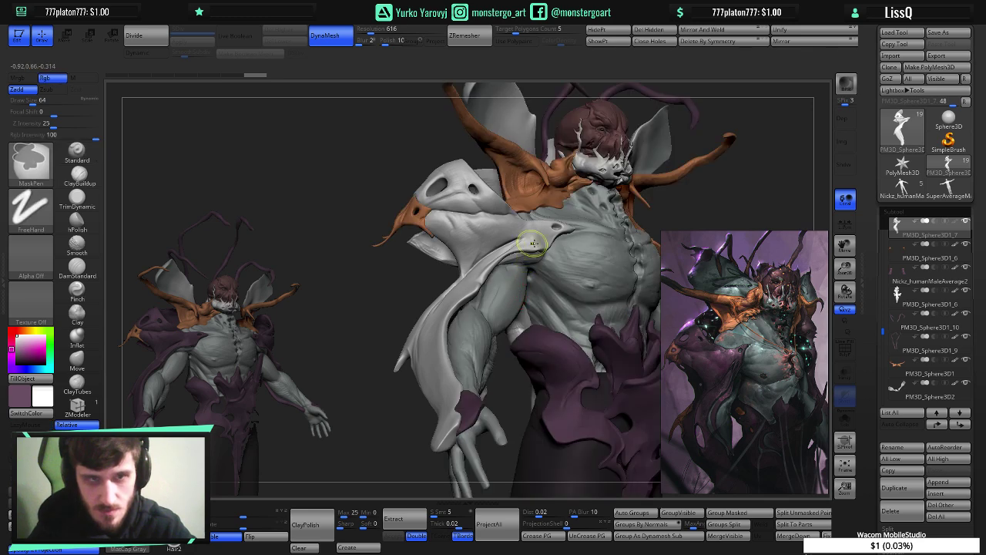
pyautogui.keyDown('ctrl'); pyautogui.moveTo(533, 243); pyautogui.dragTo(560, 276, button='right'); pyautogui.keyUp('ctrl')
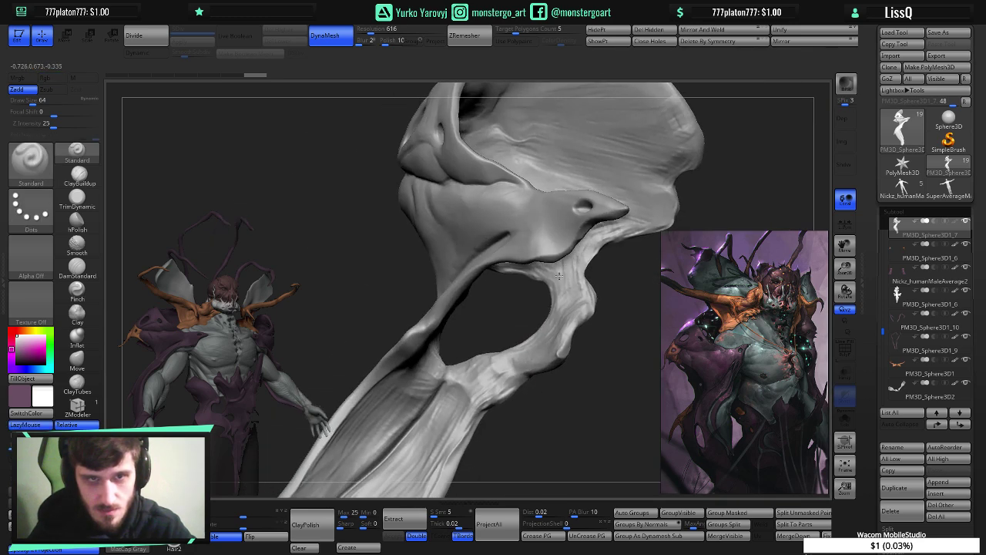
pyautogui.keyDown('ctrl'); pyautogui.keyDown('shift'); pyautogui.click(559, 275); pyautogui.keyUp('shift'); pyautogui.keyUp('ctrl')
pyautogui.keyDown('ctrl'); pyautogui.keyDown('shift'); pyautogui.click(559, 271); pyautogui.keyUp('shift'); pyautogui.keyUp('ctrl')
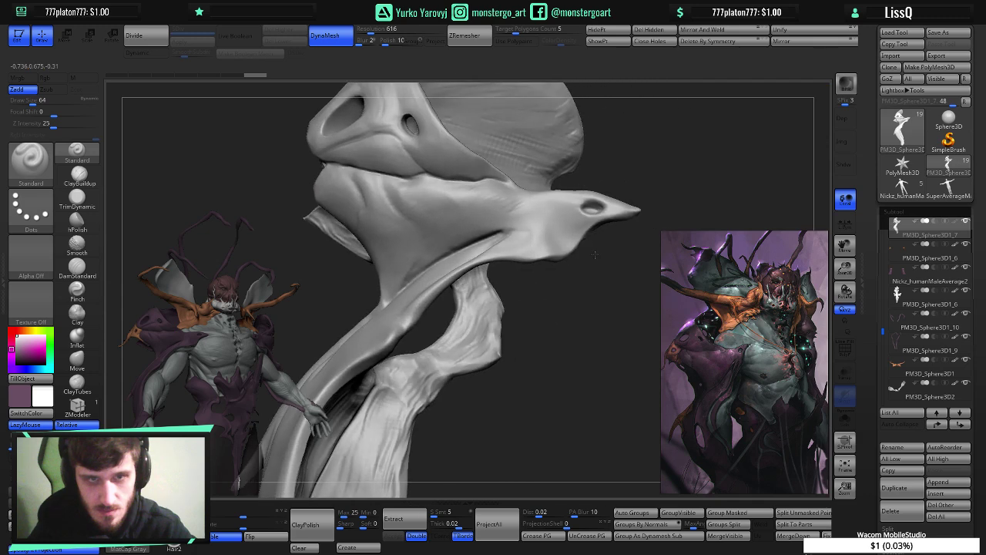
pyautogui.moveTo(595, 254); pyautogui.dragTo(592, 254, button='right')
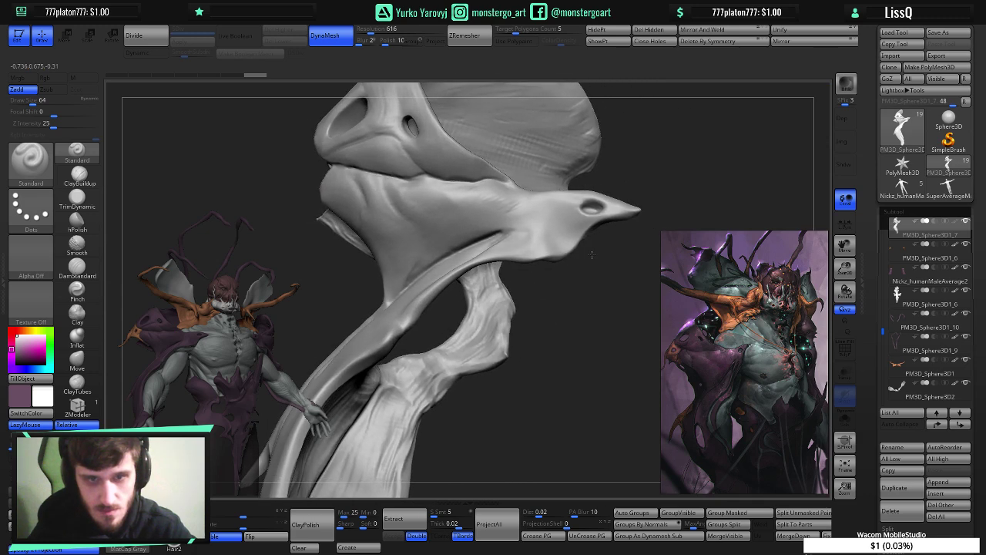
pyautogui.moveTo(592, 255); pyautogui.dragTo(594, 260)
pyautogui.keyDown('ctrl'); pyautogui.keyDown('shift'); pyautogui.click(594, 259); pyautogui.keyUp('shift'); pyautogui.keyUp('ctrl')
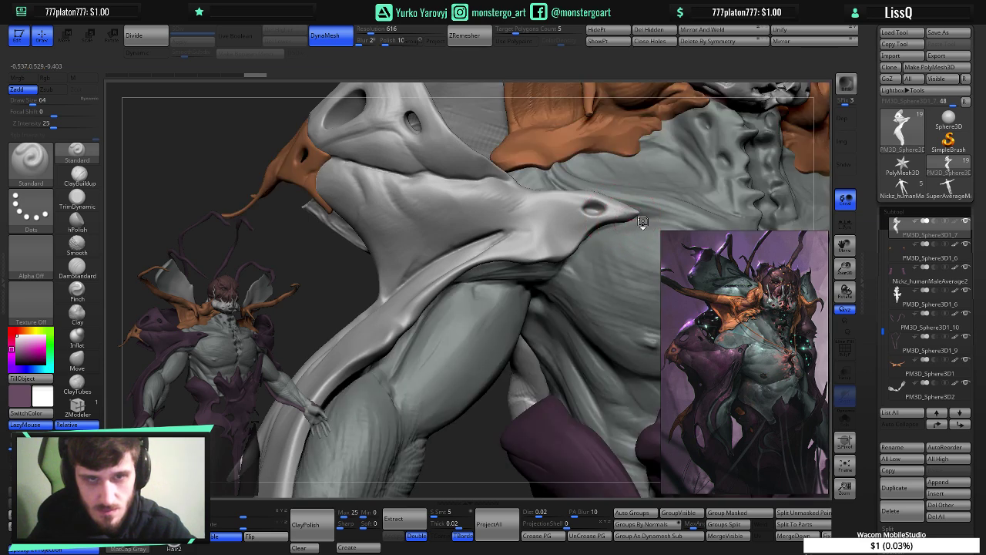
# - Try pulling the pointed tip of the armour's chest flap outward with the Move brush at draw size 28
pyautogui.click(76, 359)
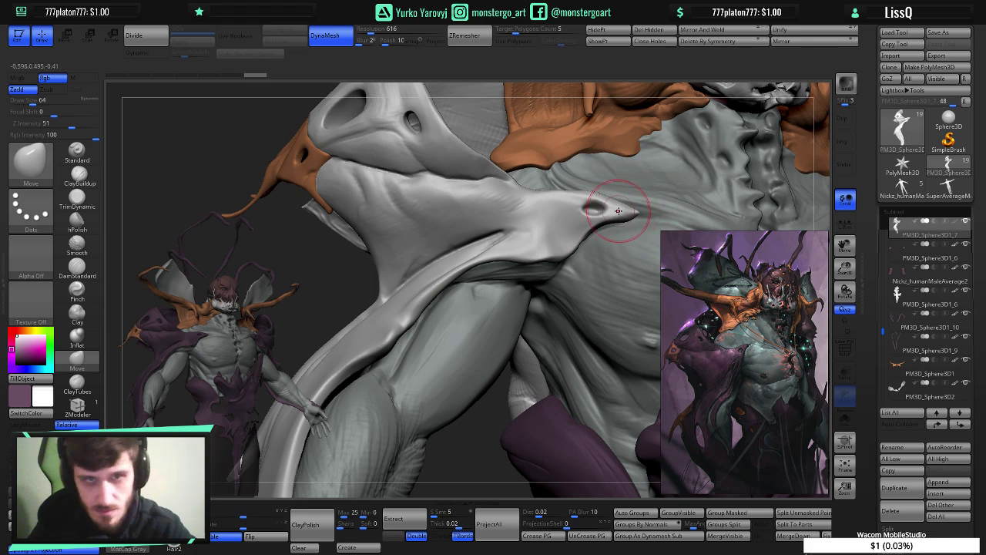
pyautogui.press('ctrl')
pyautogui.hotkey('ctrl', 'z')
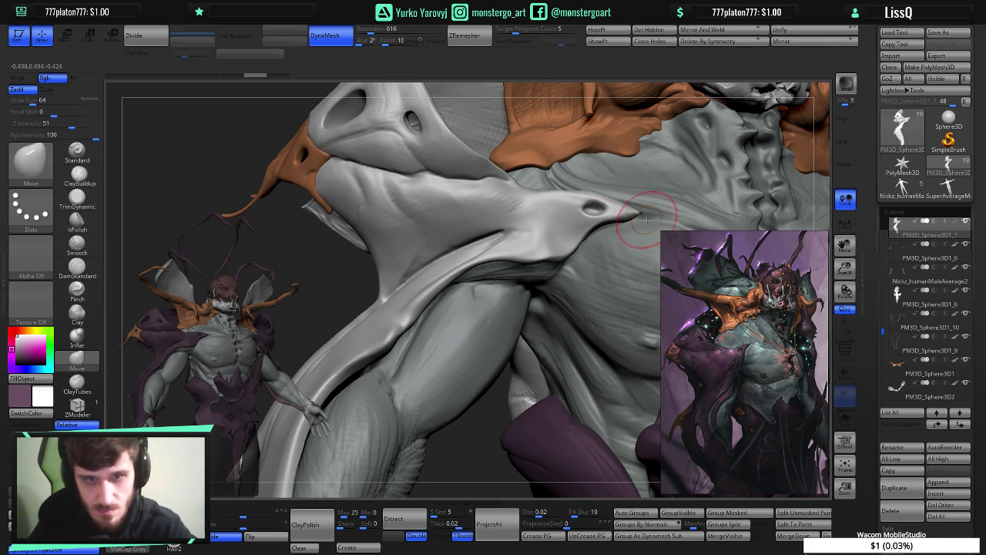
pyautogui.press('[')
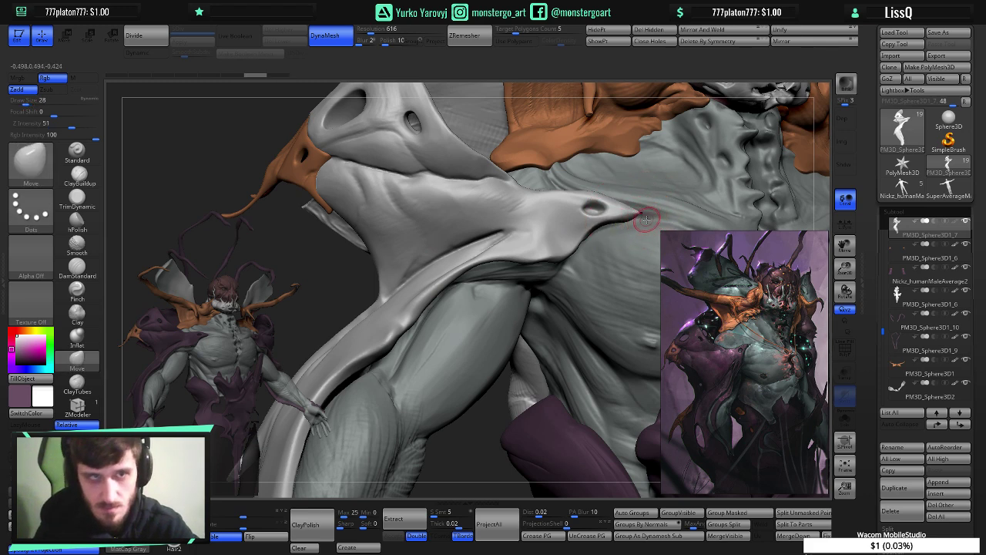
pyautogui.moveTo(633, 217); pyautogui.dragTo(642, 217)
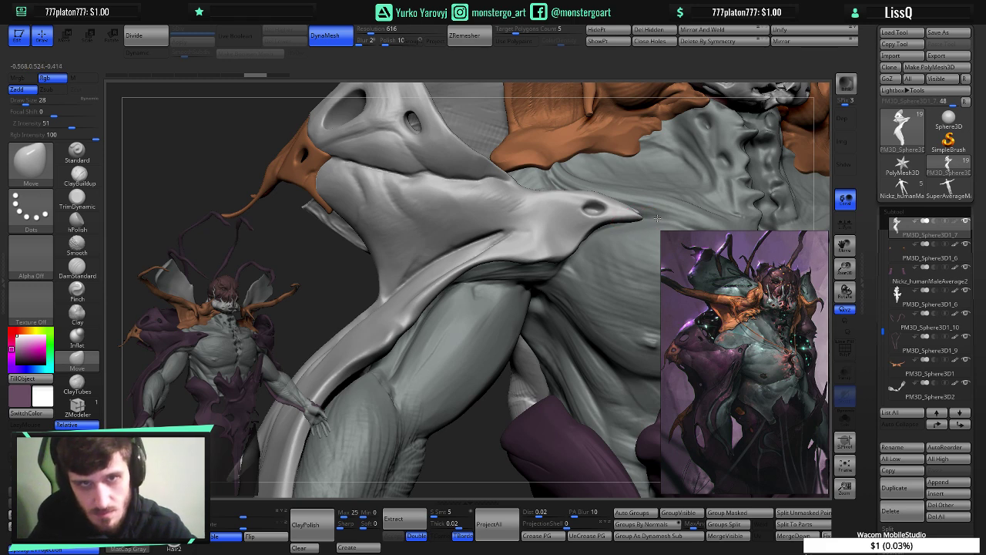
pyautogui.hotkey('ctrl', 'z')
# - Refine the flap's pointed tip and the rim of its hole with the Move brush, and isolate the armour piece
pyautogui.keyDown('ctrl'); pyautogui.moveTo(652, 215); pyautogui.dragTo(653, 254, button='right'); pyautogui.keyUp('ctrl')
pyautogui.keyDown('ctrl'); pyautogui.keyDown('shift'); pyautogui.click(617, 230); pyautogui.keyUp('shift'); pyautogui.keyUp('ctrl')
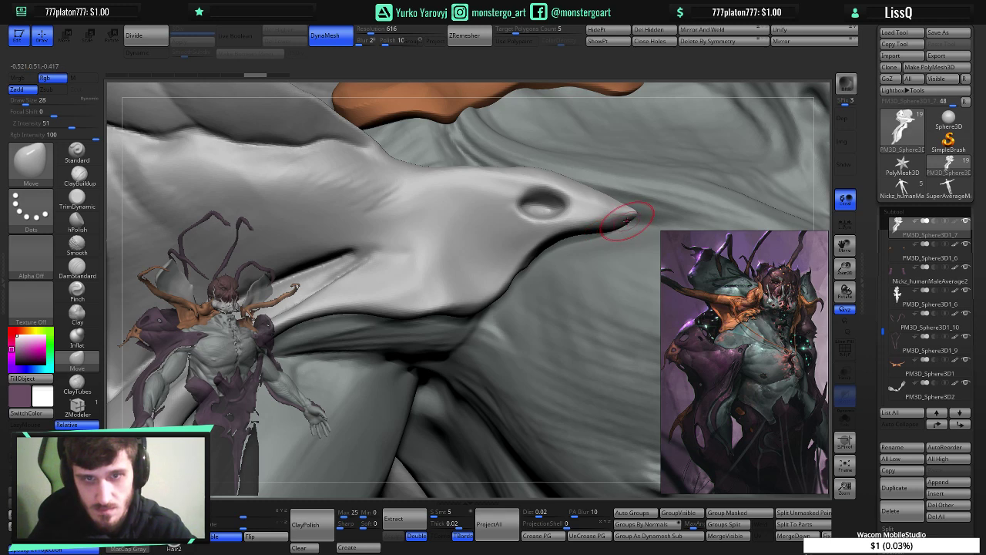
pyautogui.keyDown('ctrl'); pyautogui.keyDown('shift'); pyautogui.click(557, 213); pyautogui.keyUp('shift'); pyautogui.keyUp('ctrl')
pyautogui.moveTo(557, 213); pyautogui.dragTo(552, 207, button='right')
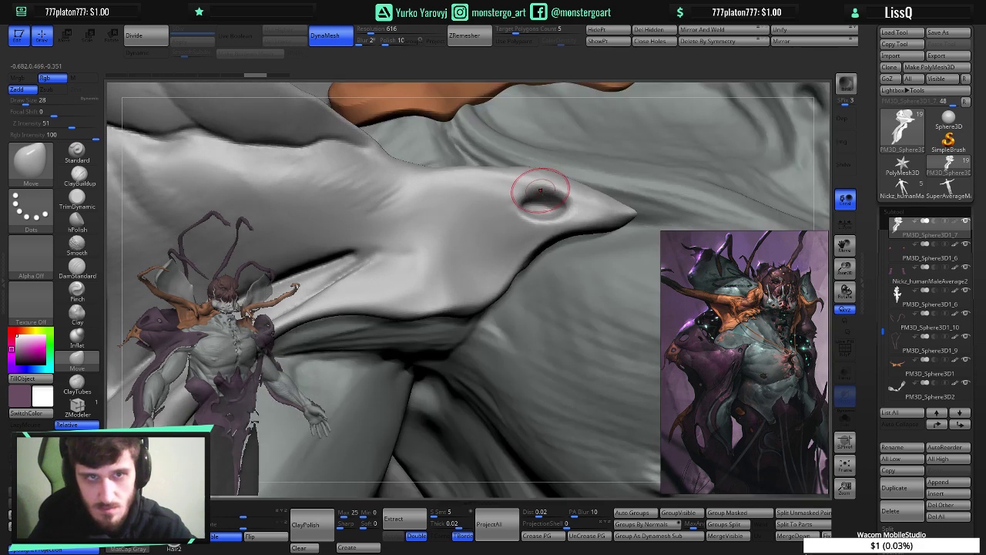
pyautogui.moveTo(541, 191); pyautogui.dragTo(707, 310, button='right')
pyautogui.moveTo(708, 308); pyautogui.dragTo(585, 329)
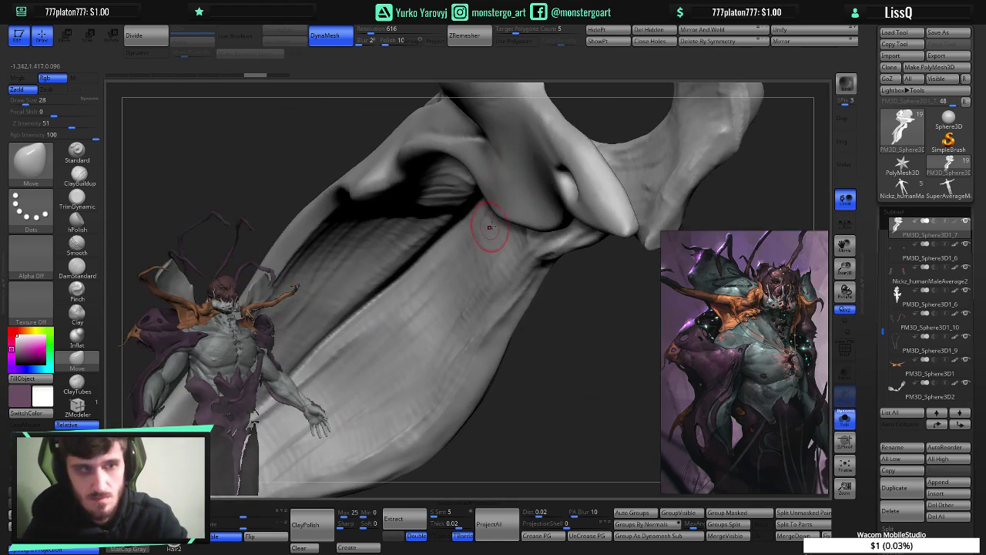
# - Open the Spotlight reference images for editing and try adjusting their opacity
pyautogui.hotkey('shift', 'z')
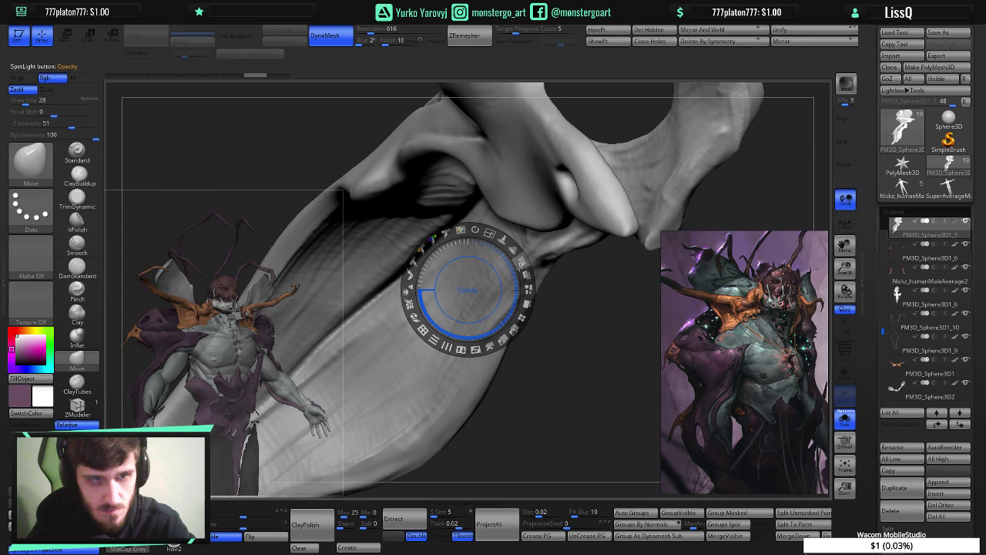
pyautogui.moveTo(520, 268); pyautogui.dragTo(501, 323)
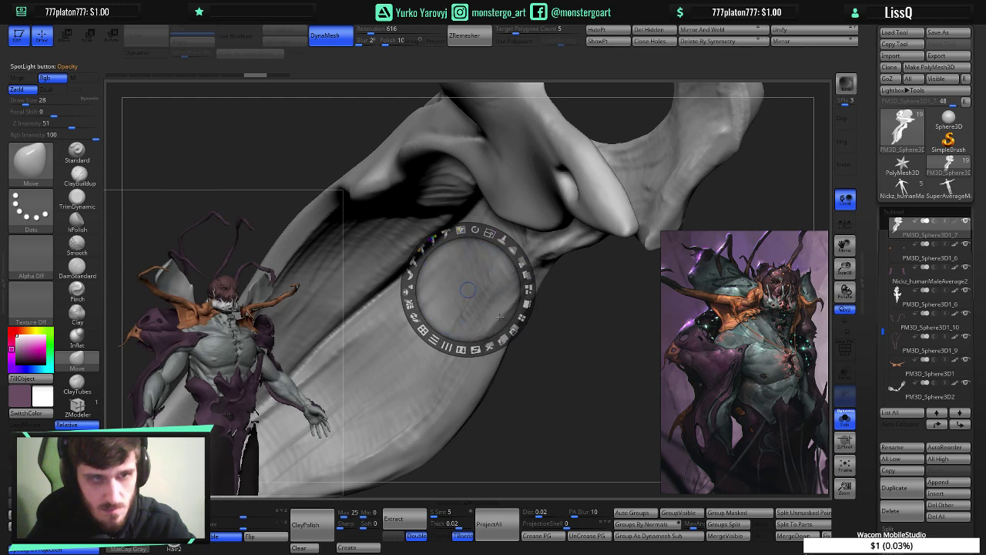
pyautogui.click(527, 274)
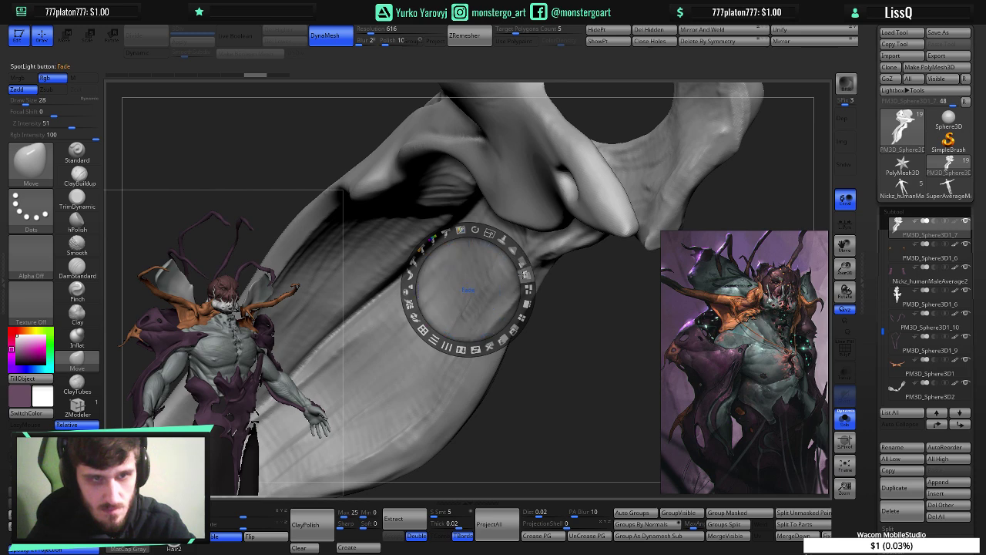
pyautogui.moveTo(525, 275); pyautogui.dragTo(515, 277)
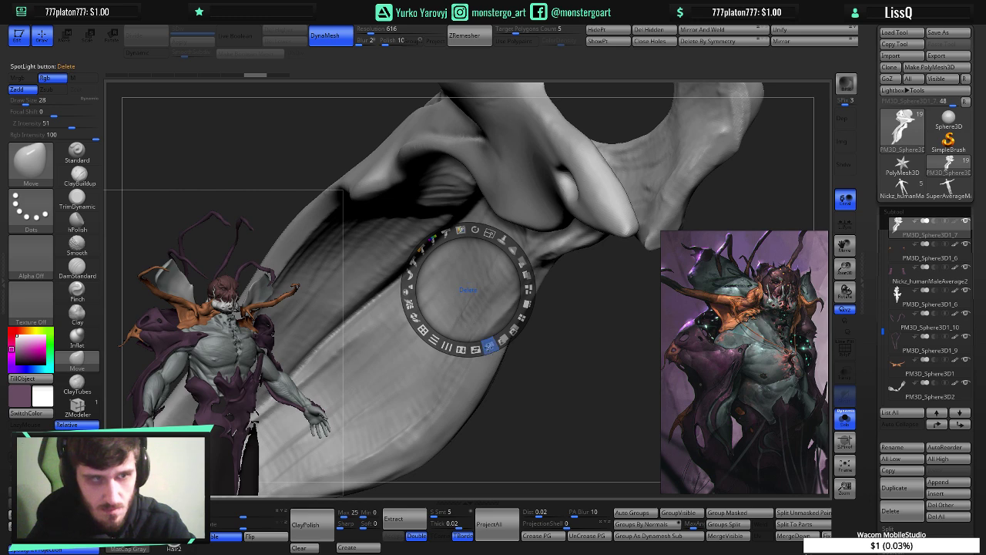
# - Select the full-character render in Spotlight and try out contrast and saturation adjustments on it
pyautogui.click(281, 308)
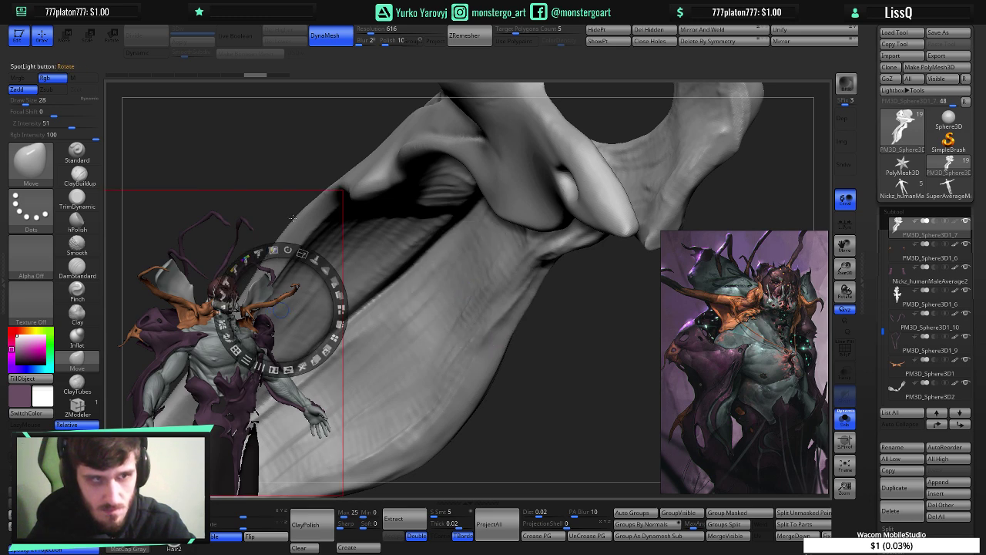
pyautogui.moveTo(287, 310); pyautogui.dragTo(322, 204)
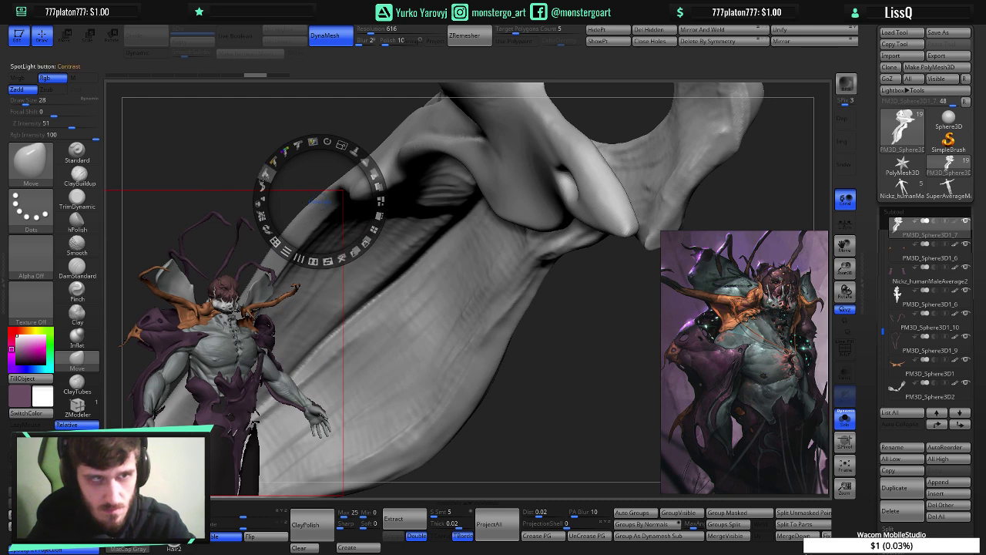
pyautogui.moveTo(266, 174); pyautogui.dragTo(289, 149)
pyautogui.moveTo(302, 248)
pyautogui.mouseDown()
pyautogui.moveTo(327, 248)
pyautogui.moveTo(320, 245)
pyautogui.mouseUp()
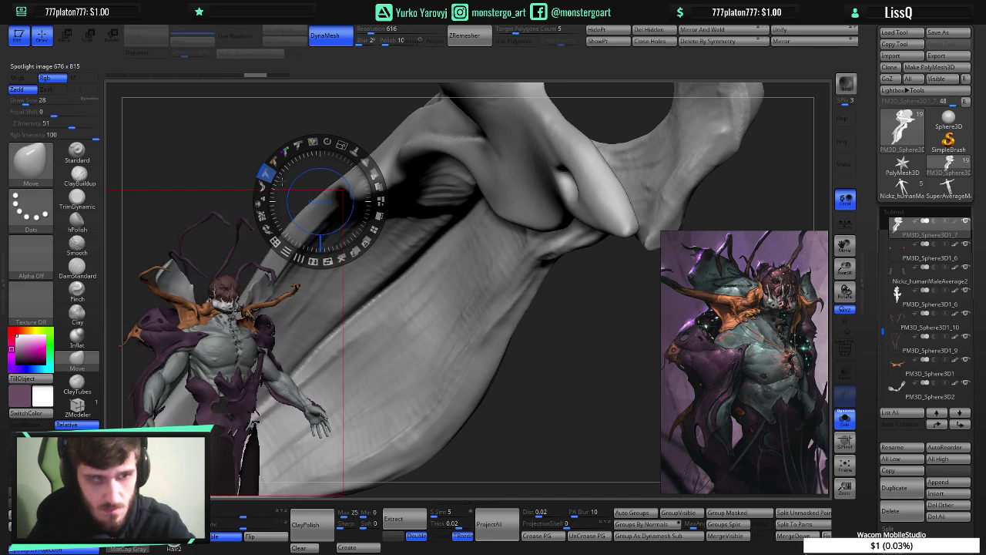
pyautogui.moveTo(320, 246); pyautogui.dragTo(333, 247)
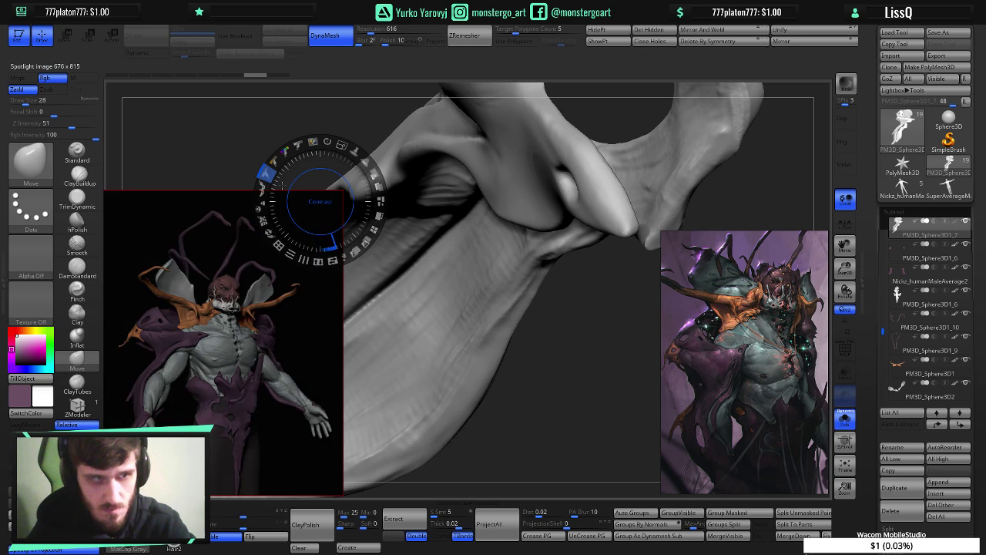
pyautogui.moveTo(282, 185); pyautogui.dragTo(283, 185)
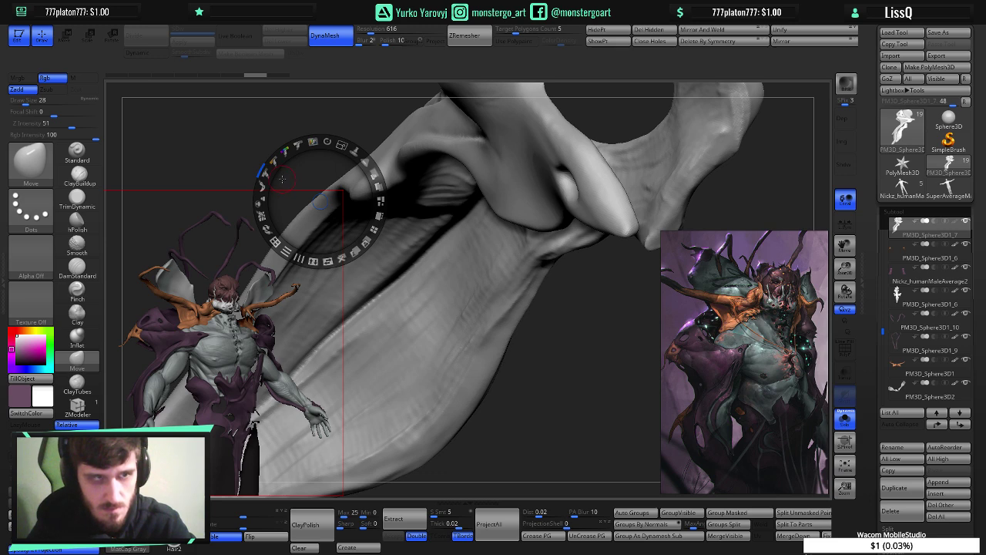
pyautogui.click(273, 162)
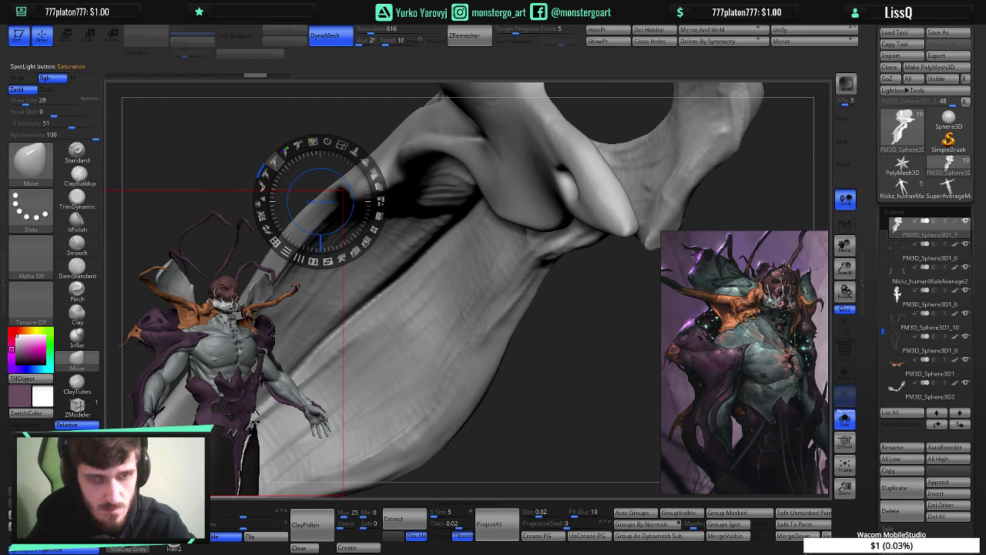
pyautogui.click(276, 163)
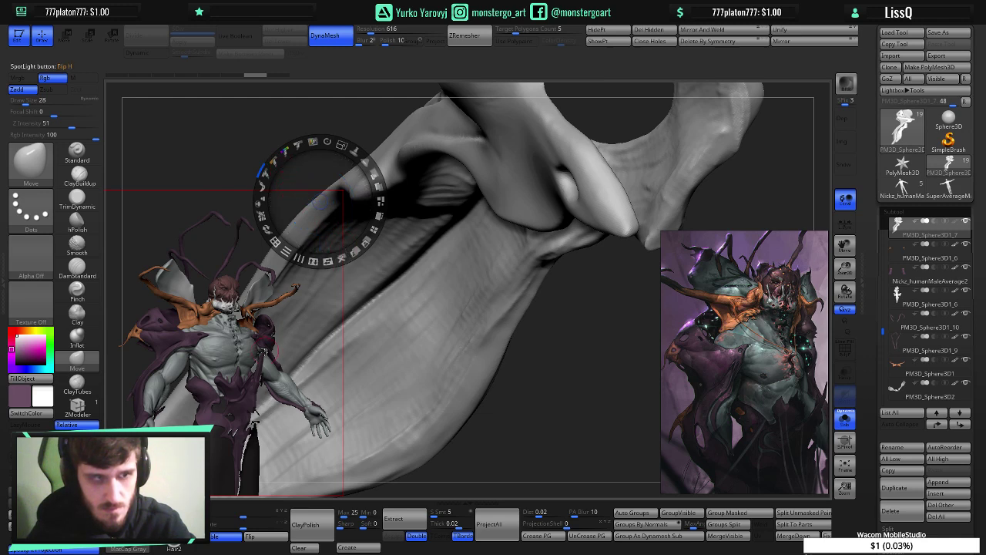
# - Shift the full-character render slightly left and down, and leave Spotlight
pyautogui.moveTo(471, 330); pyautogui.dragTo(453, 339)
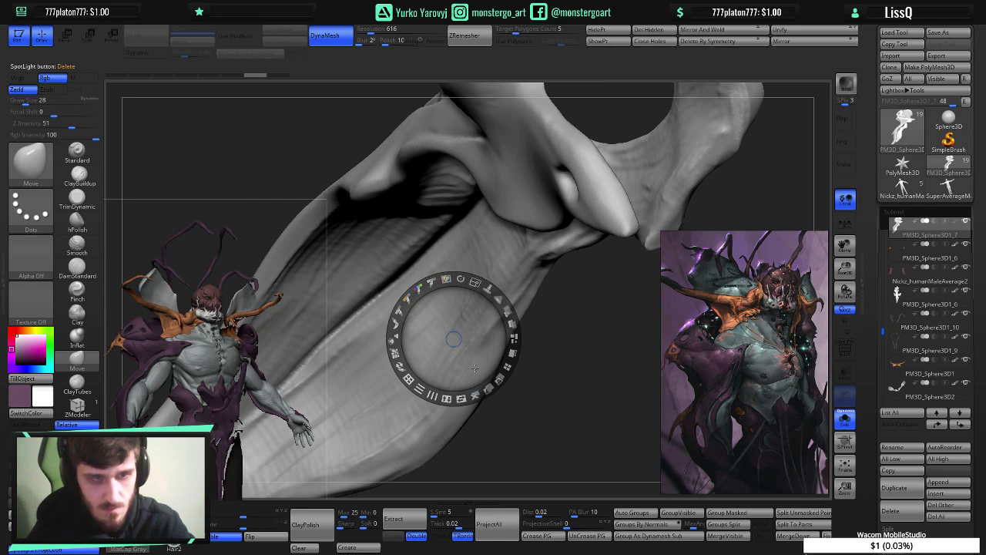
pyautogui.moveTo(476, 393); pyautogui.dragTo(315, 319)
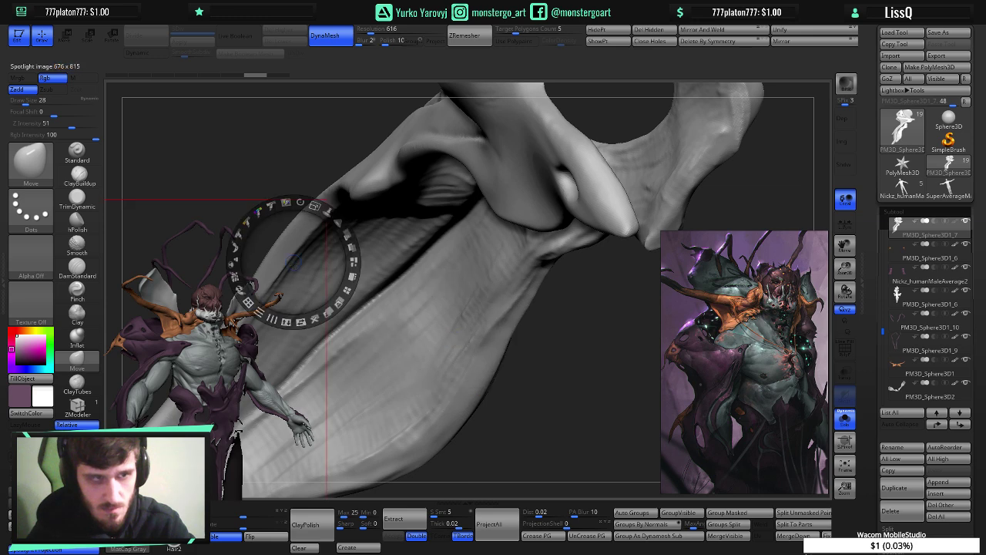
pyautogui.hotkey('shift', 'z')
# - Switch the broadcast to the Starting scene in Streamlabs OBS and return to ZBrush
pyautogui.hotkey('alt', 'Tab')
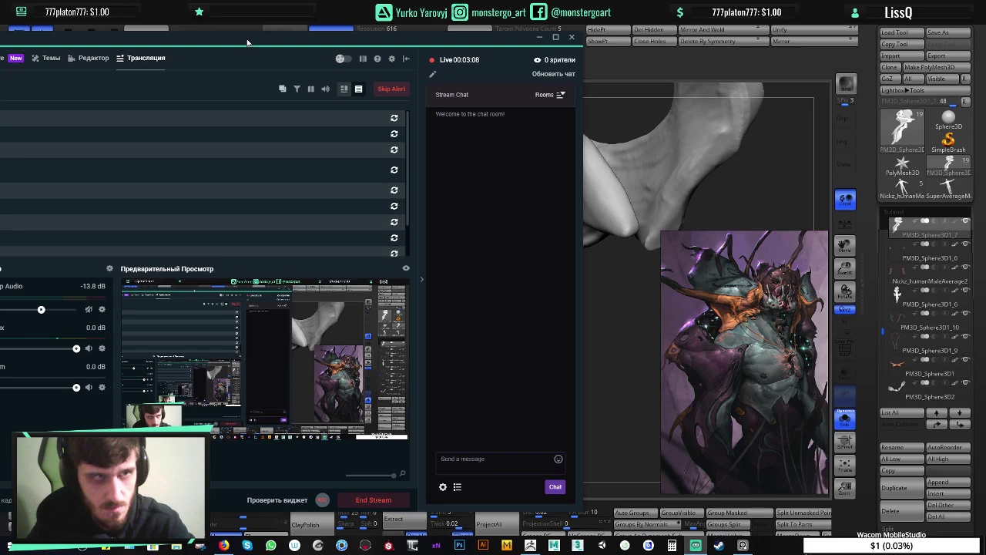
pyautogui.moveTo(247, 41); pyautogui.dragTo(538, 36)
pyautogui.click(135, 296)
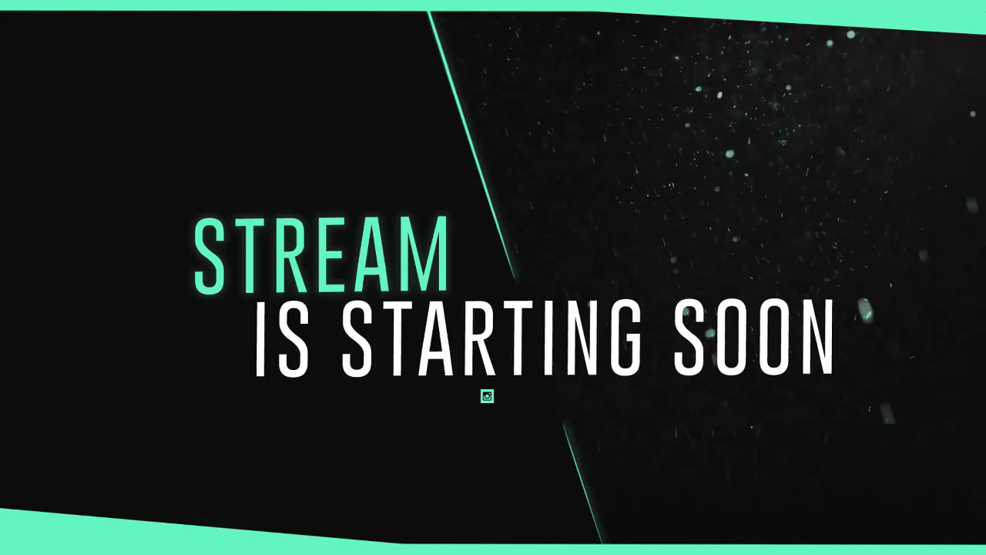
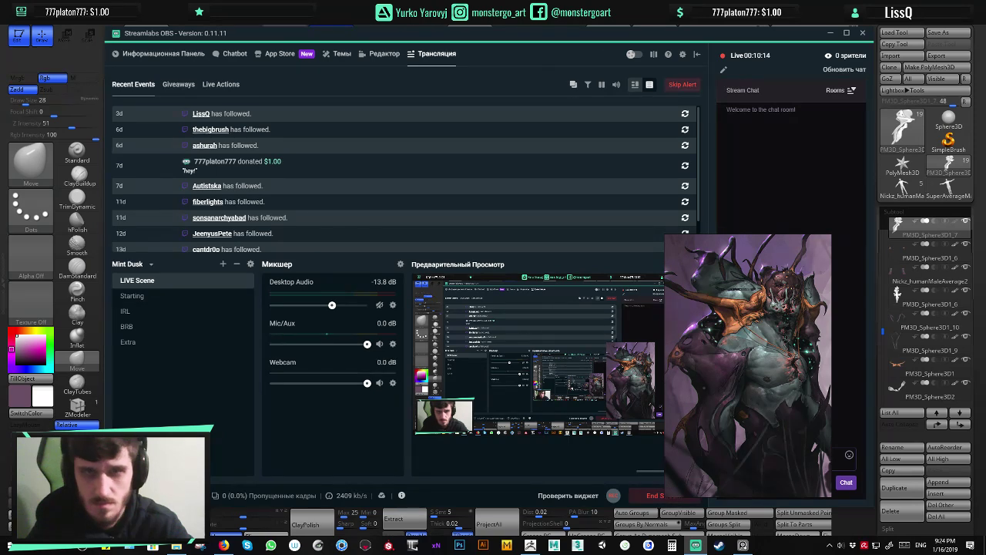
pyautogui.click(831, 34)
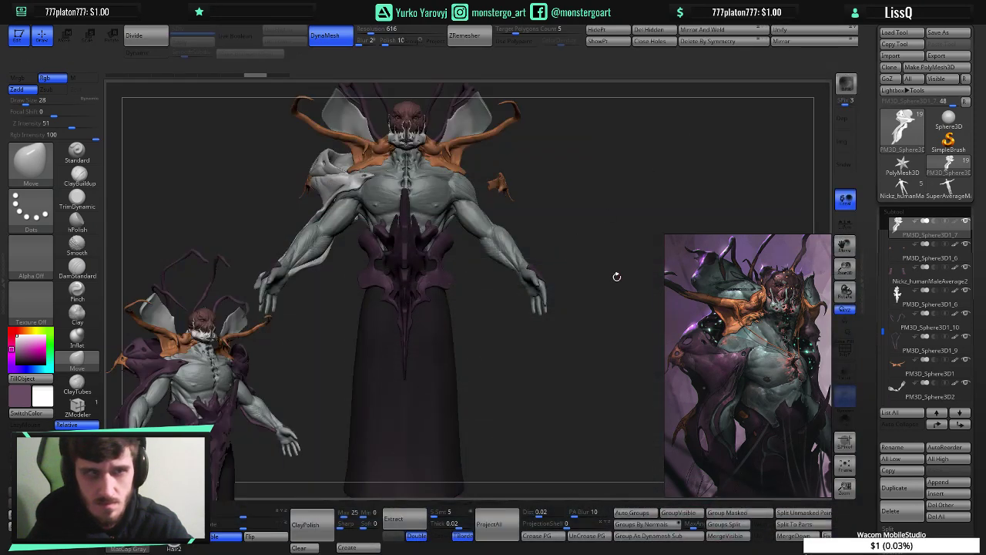
# - Isolate the shoulder armour and compare its chest flap with the purple flap in the enlarged concept art
pyautogui.click(845, 418)
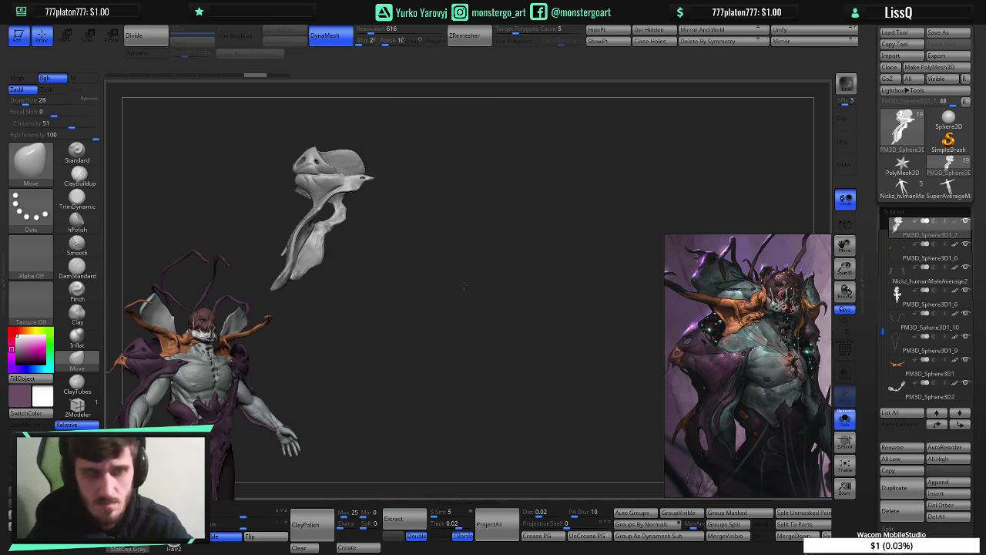
pyautogui.moveTo(464, 285)
pyautogui.mouseDown(button='right')
pyautogui.moveTo(533, 300)
pyautogui.moveTo(624, 380)
pyautogui.mouseUp(button='right')
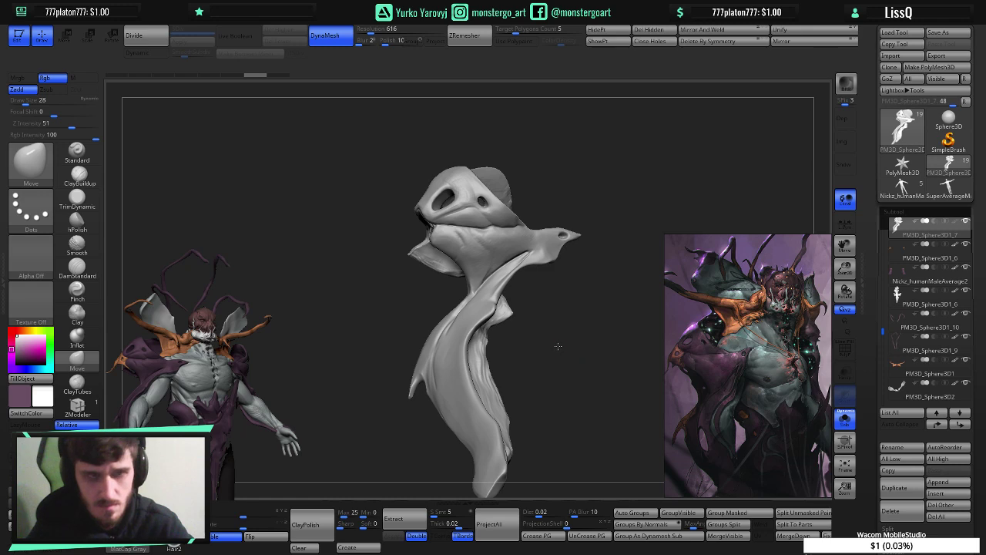
pyautogui.moveTo(556, 348); pyautogui.dragTo(532, 340, button='right')
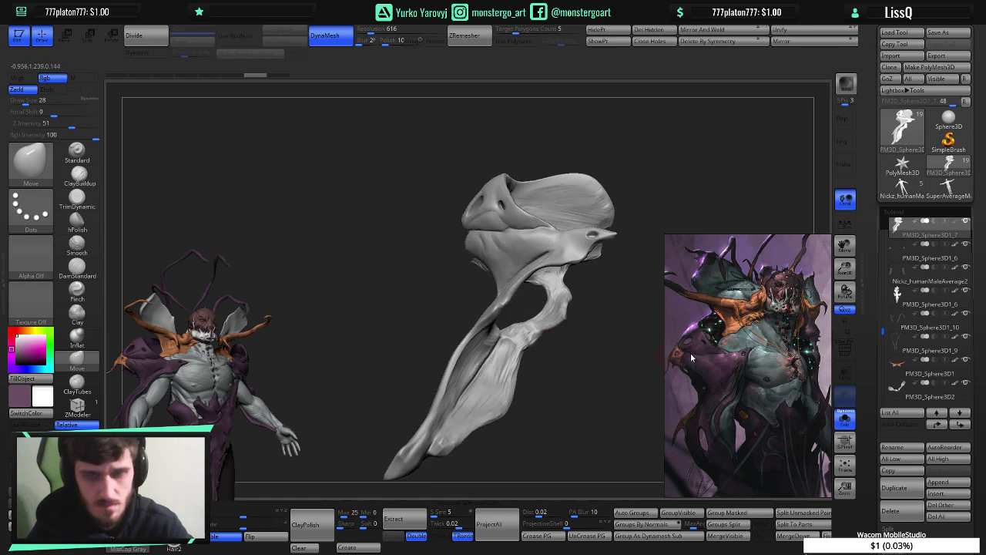
pyautogui.scroll(8, 692, 357)
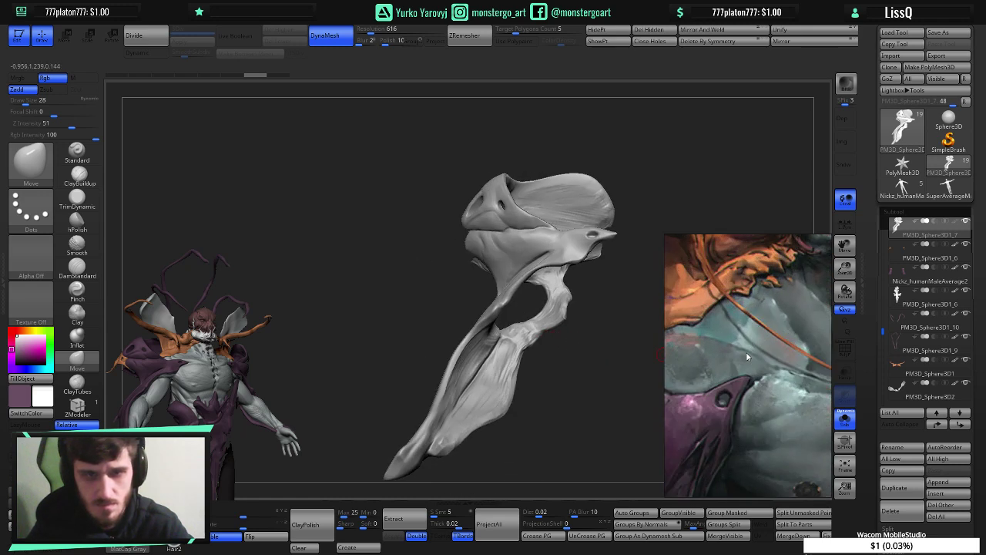
pyautogui.moveTo(747, 357); pyautogui.dragTo(803, 266, button='middle')
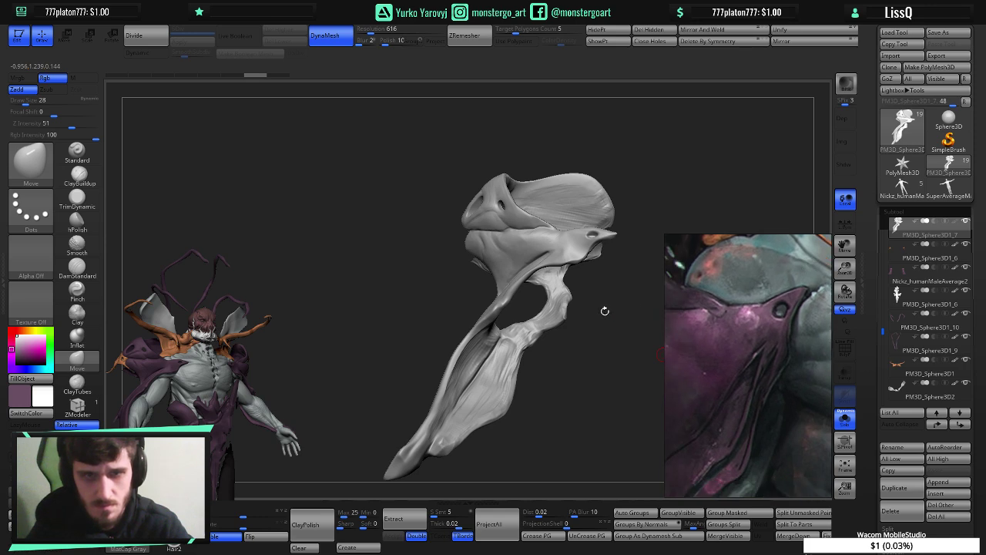
pyautogui.moveTo(578, 324)
pyautogui.mouseDown(button='right')
pyautogui.moveTo(601, 347)
pyautogui.moveTo(589, 339)
pyautogui.moveTo(591, 375)
pyautogui.moveTo(557, 362)
pyautogui.mouseUp(button='right')
pyautogui.moveTo(522, 265)
pyautogui.keyDown('ctrl'); pyautogui.mouseDown(button='right')
pyautogui.moveTo(591, 167)
pyautogui.moveTo(540, 316)
pyautogui.mouseUp(button='right'); pyautogui.keyUp('ctrl')
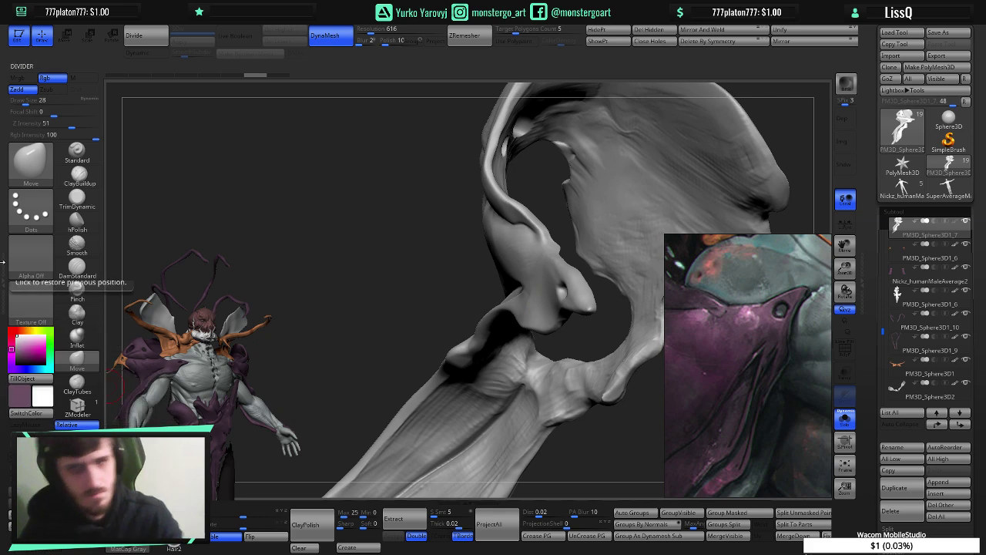
# - Switch to the DamStandard brush and set its Z Intensity to 13
pyautogui.click(77, 266)
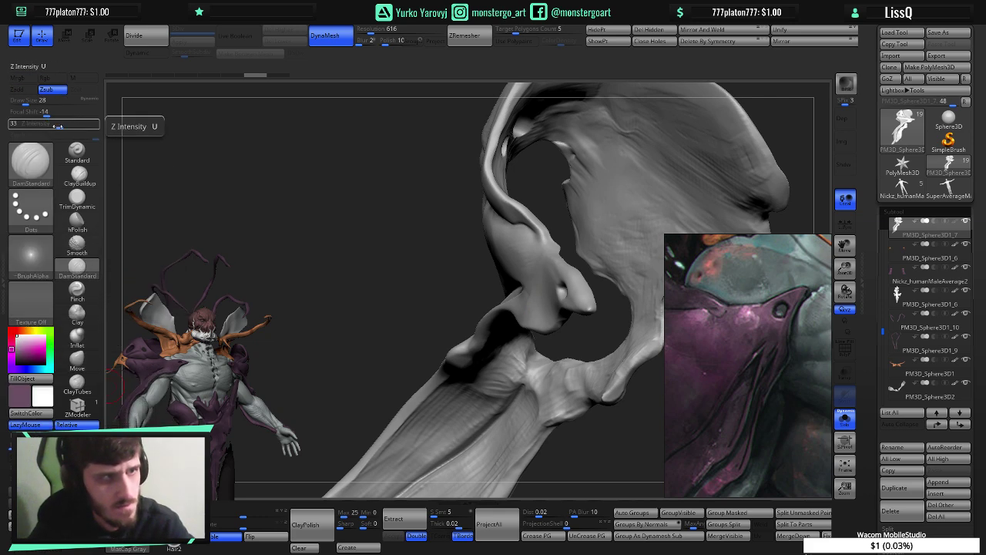
pyautogui.moveTo(46, 124); pyautogui.dragTo(41, 123)
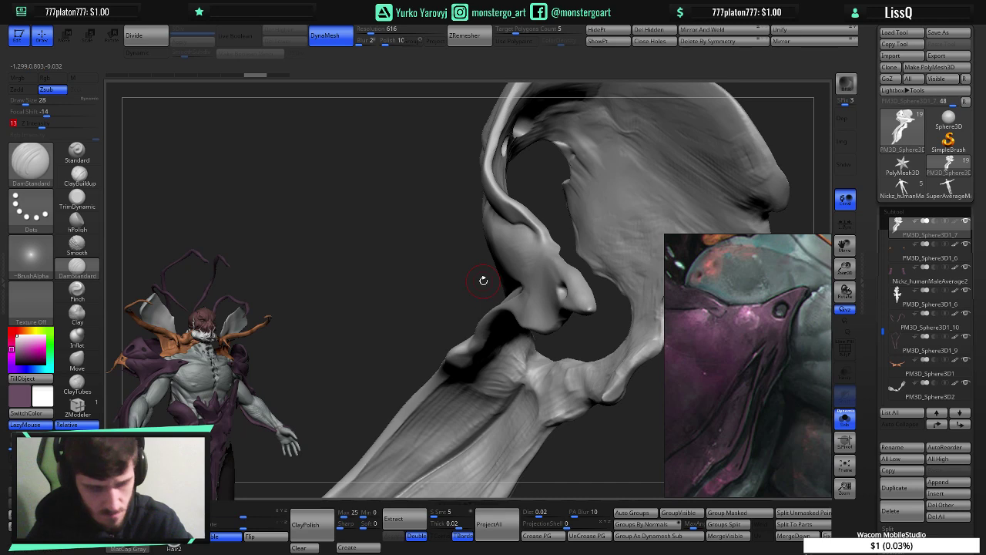
pyautogui.moveTo(444, 272)
pyautogui.mouseDown()
pyautogui.moveTo(381, 247)
pyautogui.moveTo(497, 270)
pyautogui.moveTo(469, 308)
pyautogui.moveTo(505, 267)
pyautogui.moveTo(239, 250)
pyautogui.mouseUp()
# - Try flattening the pointed tip of the chest flap with the TrimDynamic brush at draw size 52
pyautogui.click(77, 198)
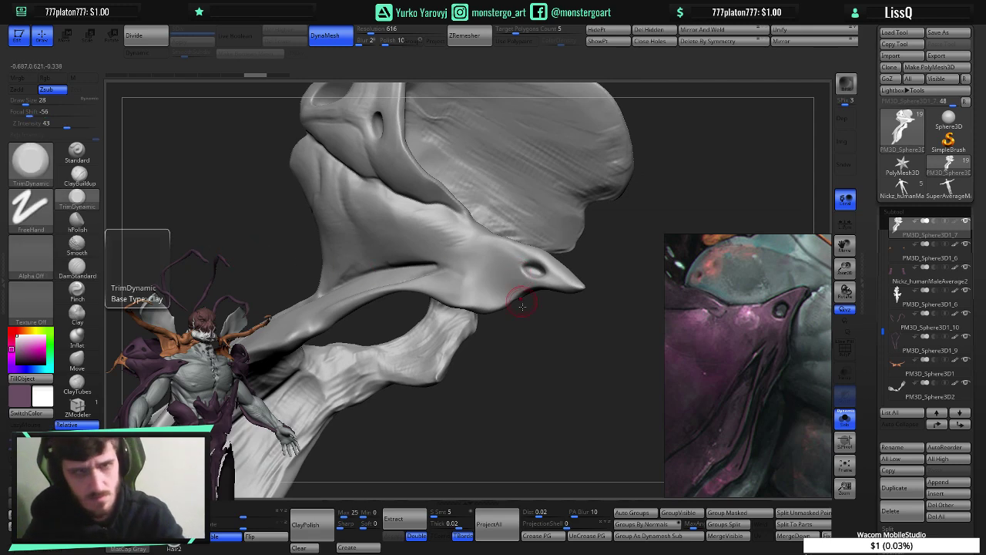
pyautogui.press(']')
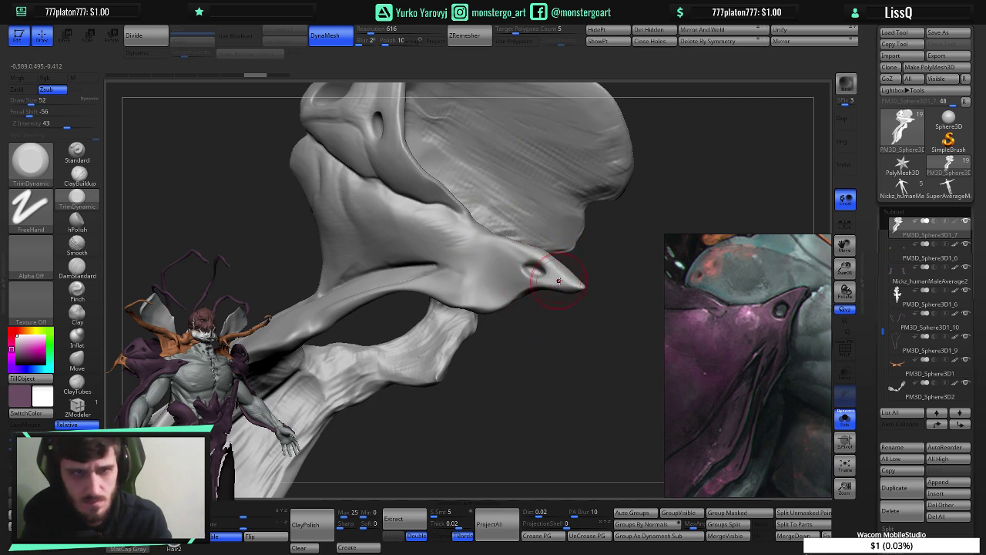
pyautogui.moveTo(559, 280); pyautogui.dragTo(491, 254)
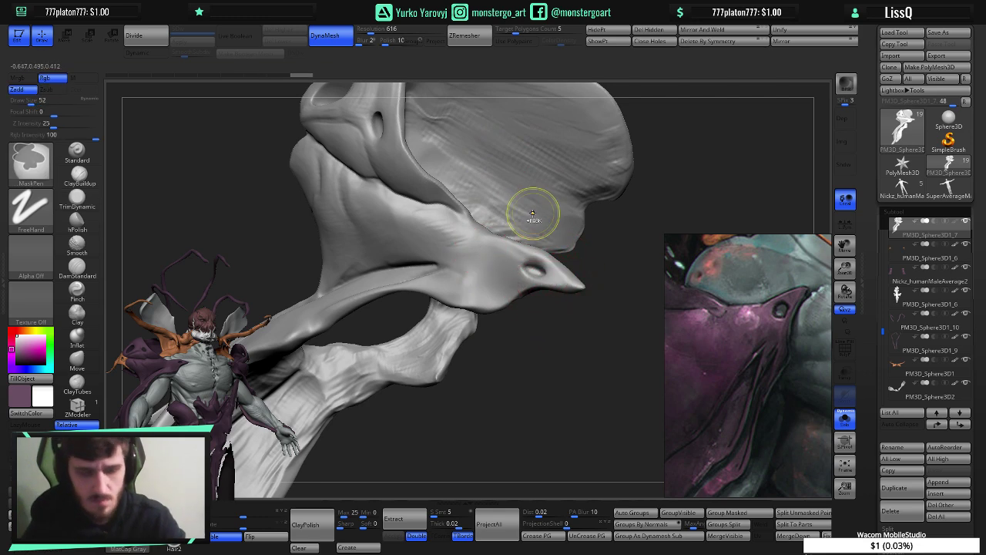
pyautogui.hotkey('ctrl', 'z')
pyautogui.moveTo(575, 293)
pyautogui.mouseDown()
pyautogui.moveTo(559, 290)
pyautogui.moveTo(552, 255)
pyautogui.mouseUp()
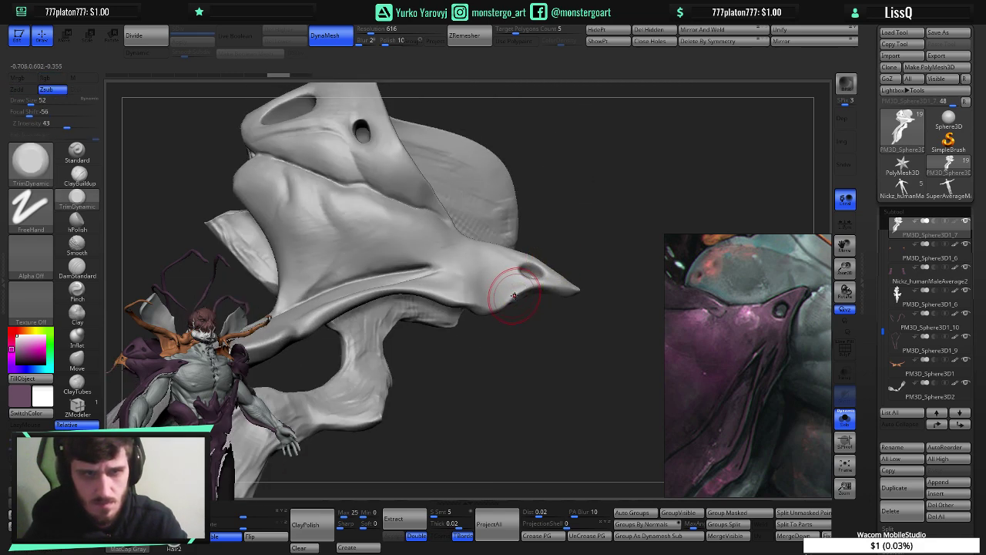
pyautogui.hotkey('ctrl', 'z')
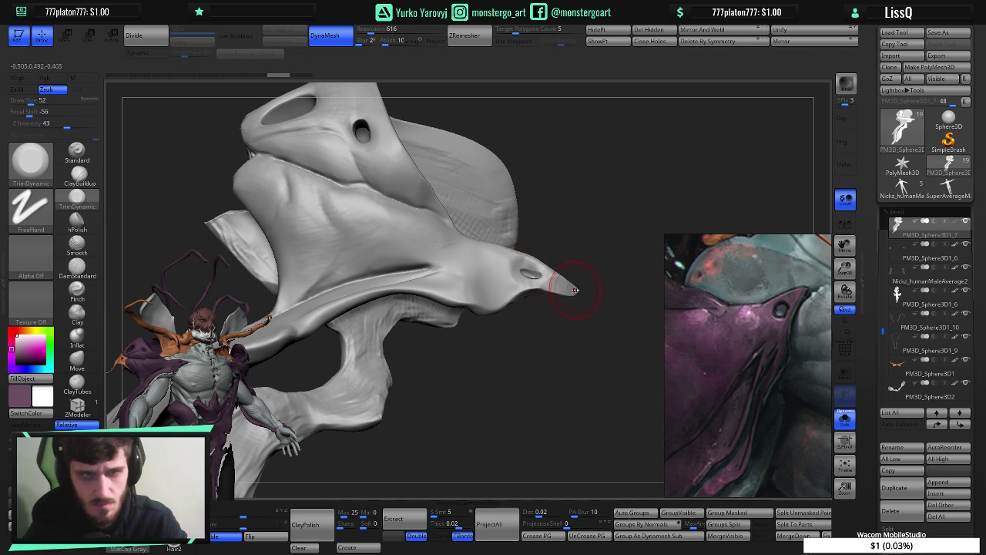
pyautogui.moveTo(575, 290); pyautogui.dragTo(568, 282)
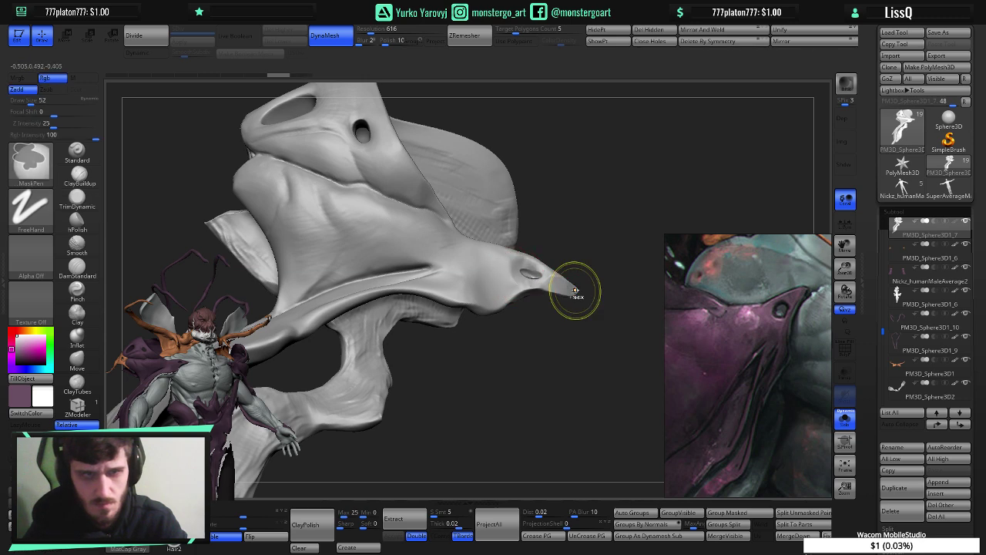
# - Polish the chest flap's pointed tip and the surface around its hole with the hPolish brush
pyautogui.click(77, 221)
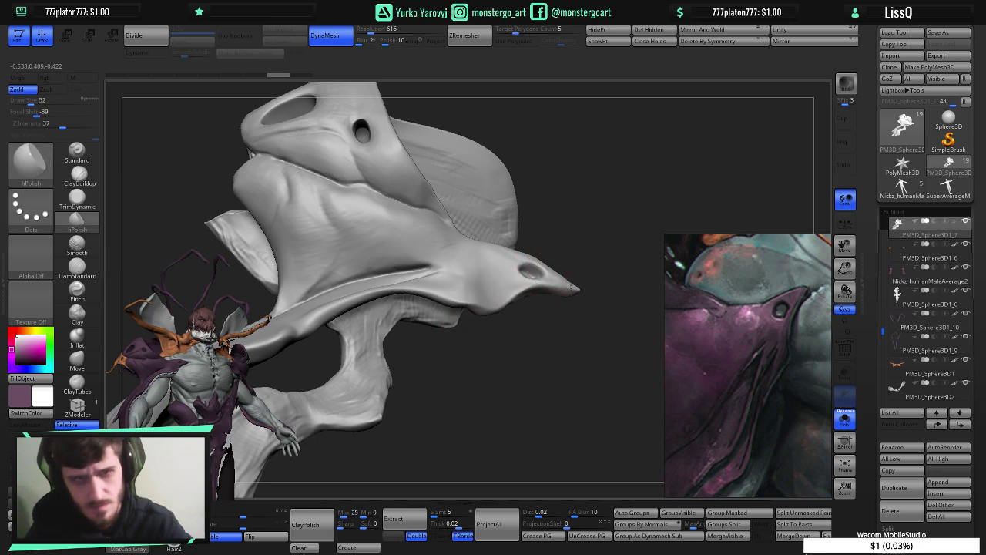
pyautogui.moveTo(571, 287); pyautogui.dragTo(562, 304)
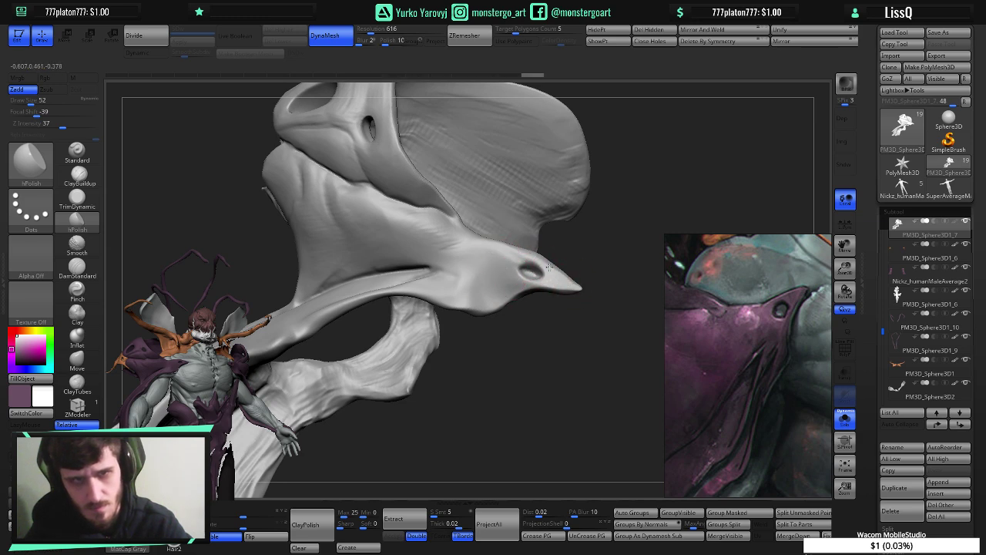
pyautogui.moveTo(515, 258); pyautogui.dragTo(513, 261)
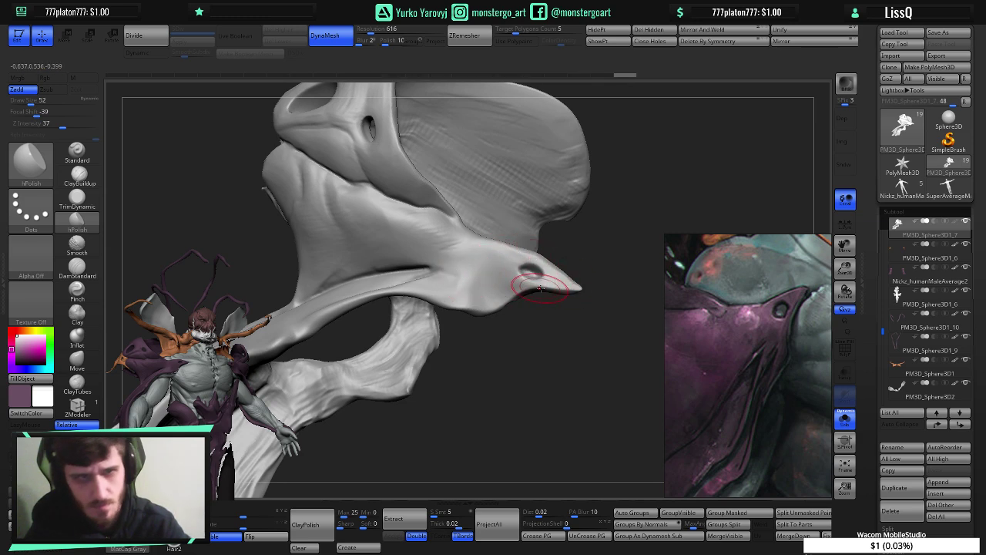
pyautogui.moveTo(530, 282)
pyautogui.mouseDown(button='right')
pyautogui.moveTo(561, 285)
pyautogui.moveTo(508, 291)
pyautogui.mouseUp(button='right')
pyautogui.moveTo(507, 291); pyautogui.dragTo(504, 283)
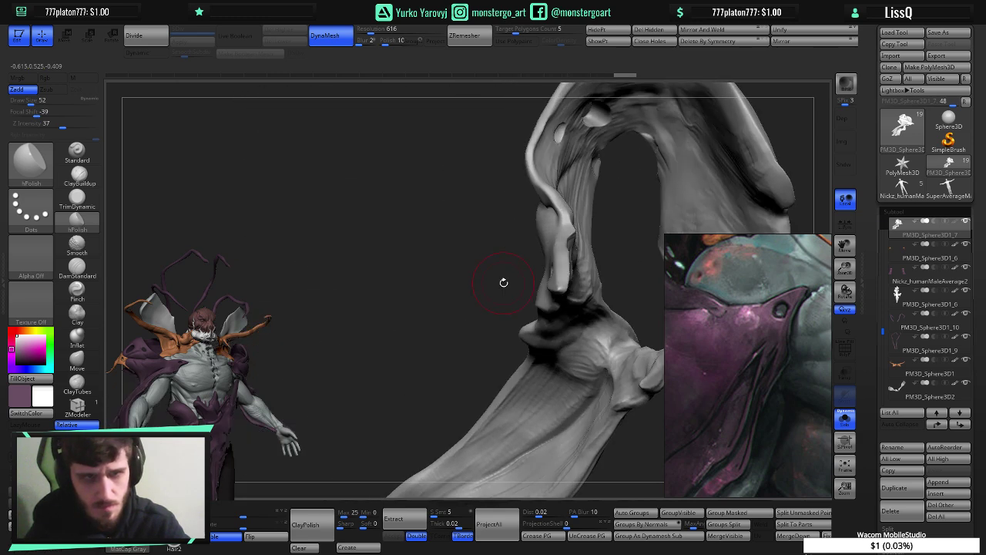
# - Try reshaping the thin side of the flap's pointed tip with the Move brush
pyautogui.click(90, 362)
pyautogui.moveTo(561, 315)
pyautogui.mouseDown()
pyautogui.moveTo(555, 268)
pyautogui.moveTo(561, 297)
pyautogui.mouseUp()
pyautogui.press('shift')
pyautogui.moveTo(561, 287); pyautogui.dragTo(623, 266, button='right')
pyautogui.press('ctrl')
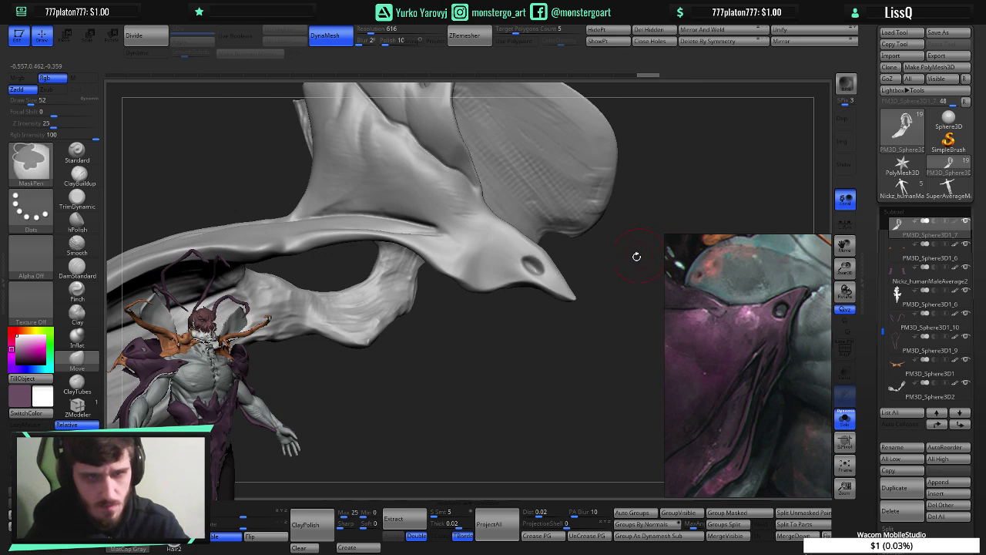
pyautogui.hotkey('ctrl', 'z')
# - Set the Smooth brush's Z Intensity to 25 and return to the Move brush
pyautogui.press('shift')
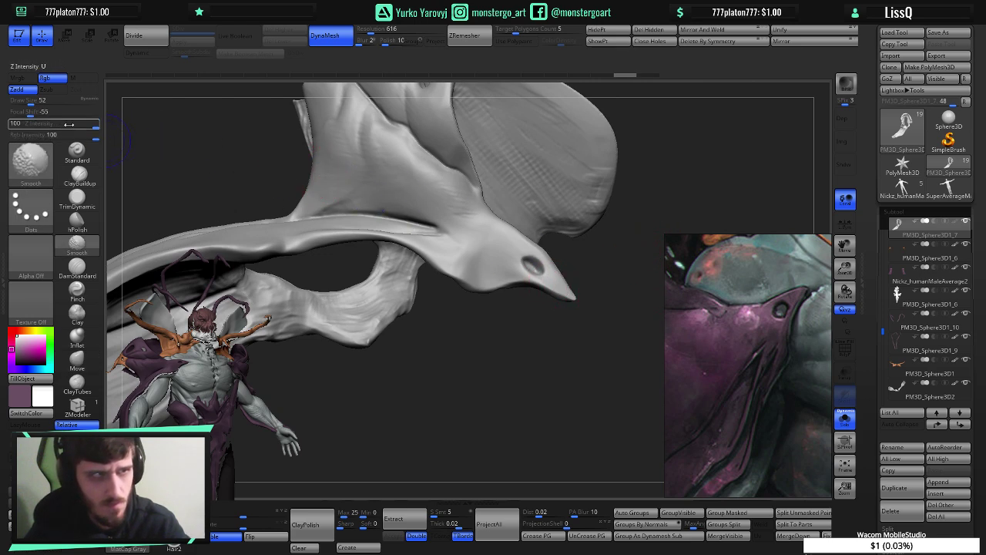
pyautogui.keyDown('shift'); pyautogui.click(54, 124); pyautogui.keyUp('shift')
pyautogui.press('shift')
pyautogui.press('b')
pyautogui.press('m')
pyautogui.press('v')
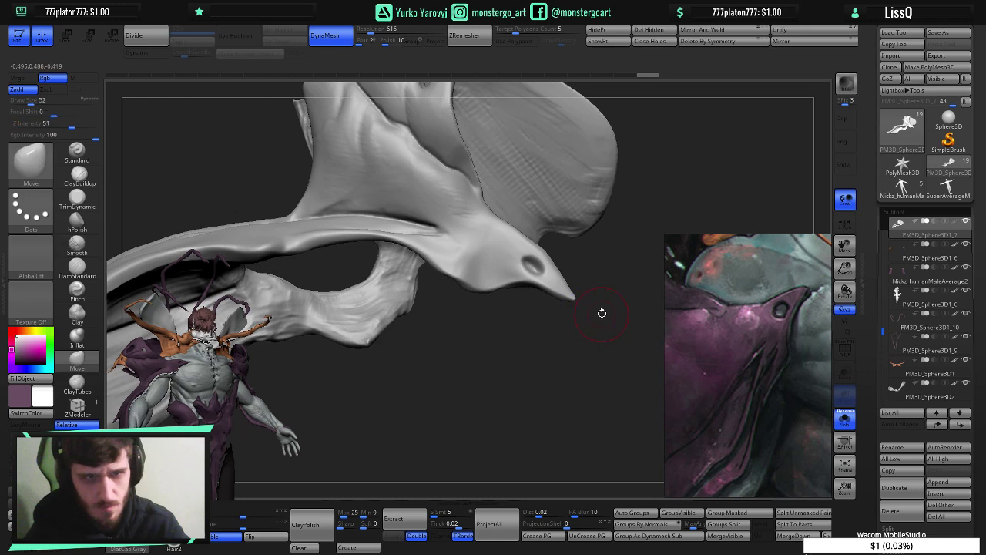
# - Flatten the back side of the flap's pointed tip with the hPolish brush
pyautogui.moveTo(576, 278)
pyautogui.mouseDown()
pyautogui.moveTo(540, 281)
pyautogui.moveTo(575, 285)
pyautogui.moveTo(597, 315)
pyautogui.moveTo(586, 293)
pyautogui.moveTo(478, 288)
pyautogui.mouseUp()
pyautogui.press('shift')
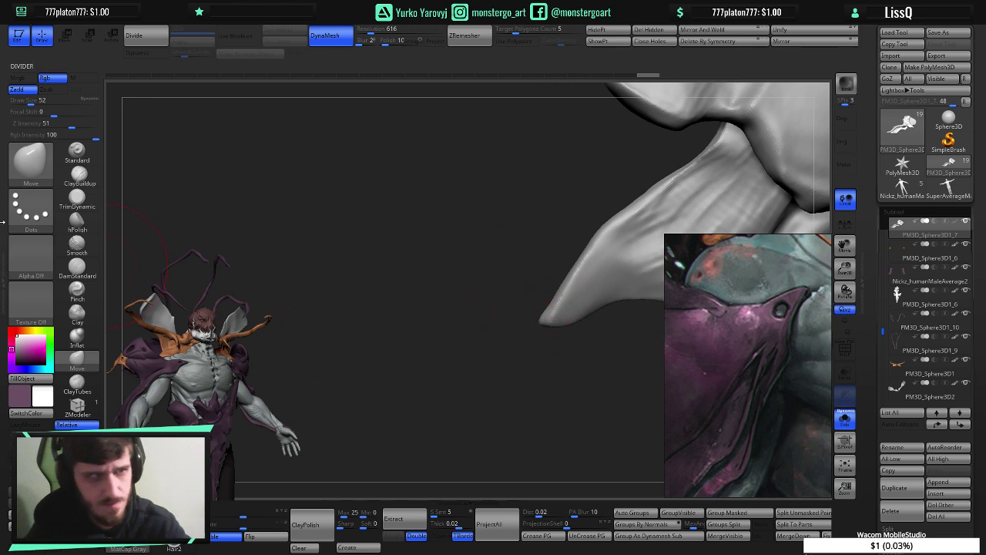
pyautogui.click(77, 220)
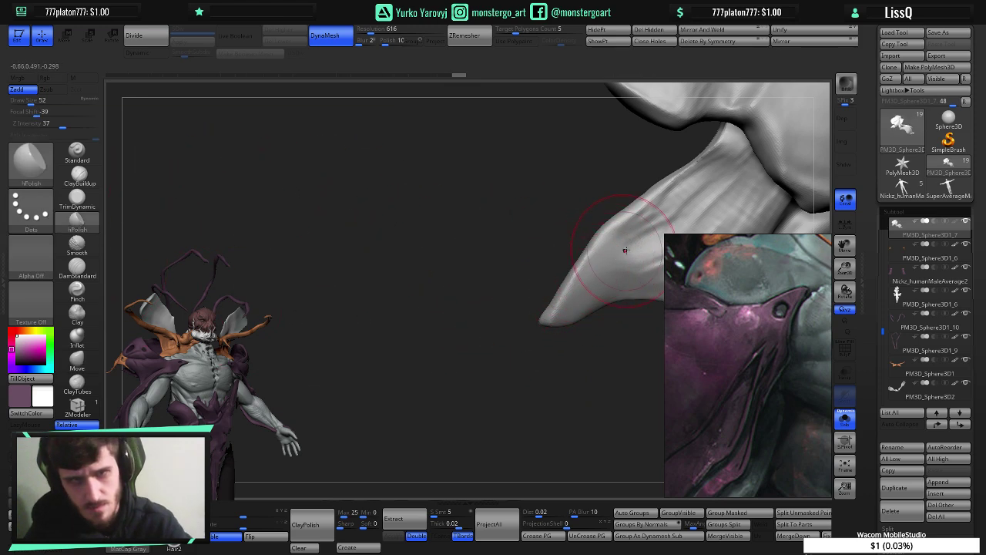
pyautogui.moveTo(626, 250); pyautogui.dragTo(625, 256)
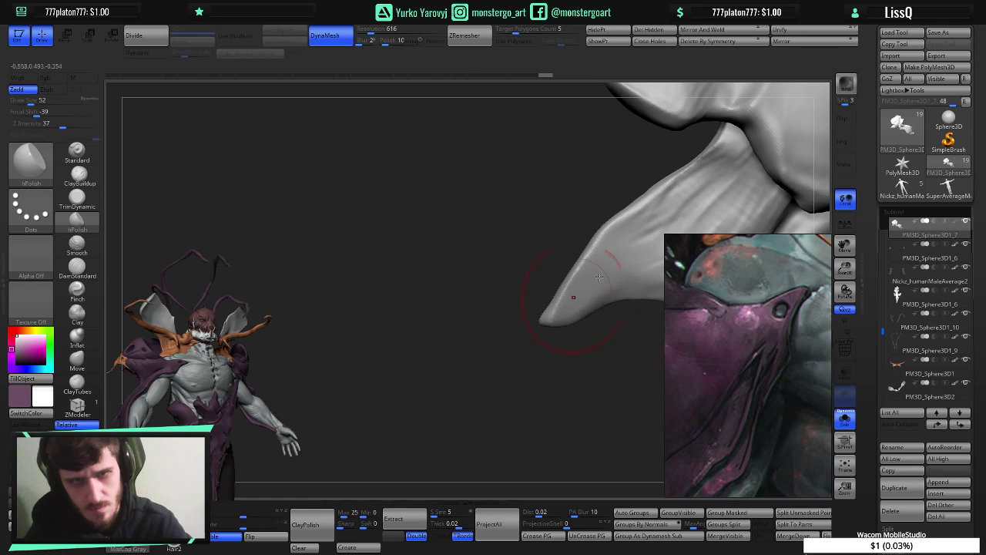
pyautogui.moveTo(586, 302); pyautogui.dragTo(594, 271)
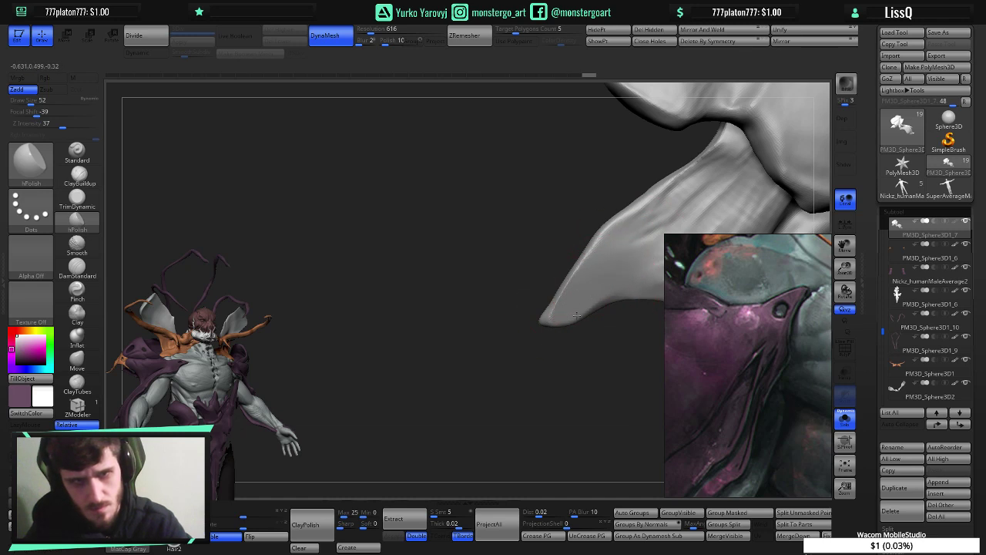
pyautogui.moveTo(537, 305)
pyautogui.mouseDown()
pyautogui.moveTo(622, 315)
pyautogui.moveTo(570, 330)
pyautogui.moveTo(495, 298)
pyautogui.moveTo(498, 392)
pyautogui.mouseUp()
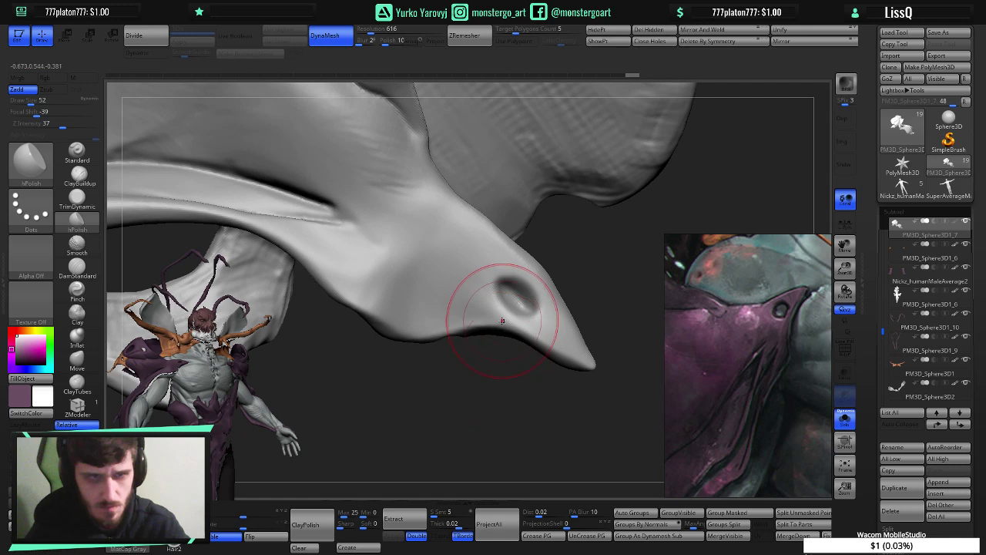
# - Try building up the flap's upper edge near the tip hole with the Standard brush
pyautogui.click(77, 151)
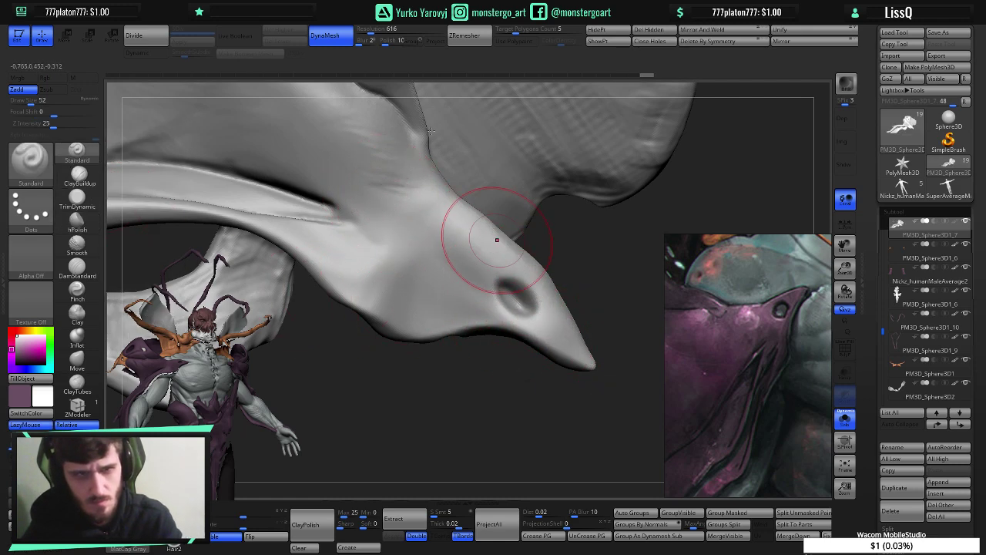
pyautogui.hotkey('ctrl', 'z')
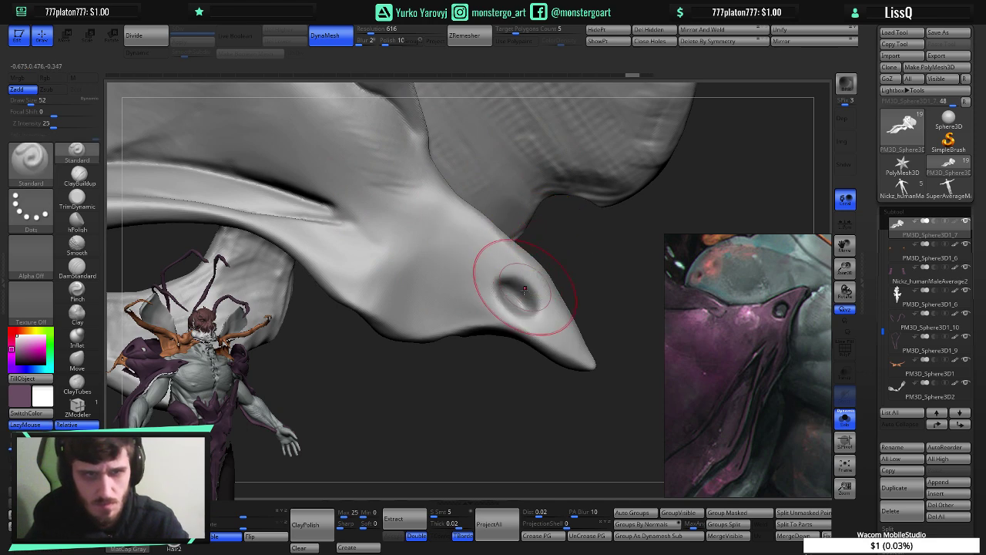
pyautogui.moveTo(525, 287); pyautogui.dragTo(494, 272, button='right')
pyautogui.moveTo(493, 271); pyautogui.dragTo(477, 273)
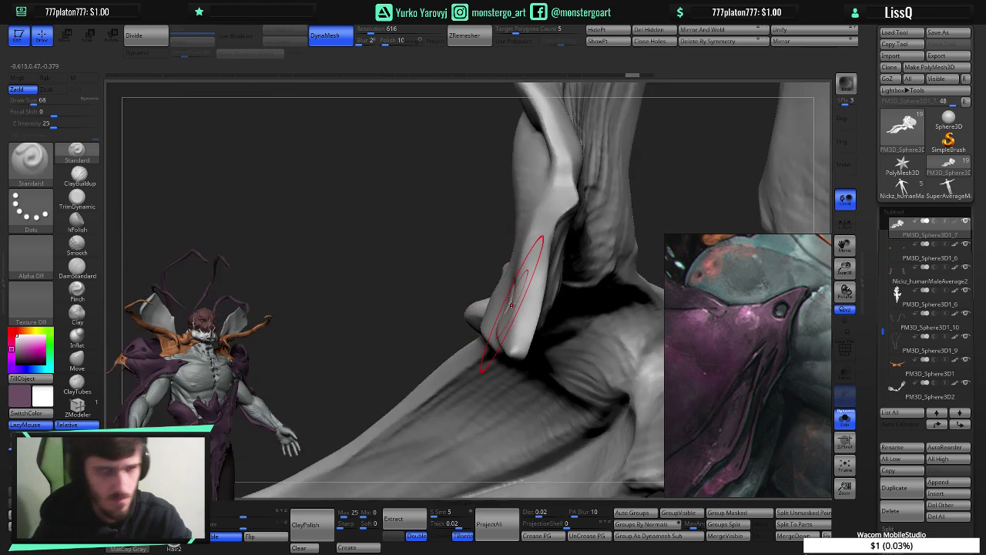
# - Bend the flap's pointed tip in its side profile with the Move brush at draw size 56
pyautogui.click(77, 360)
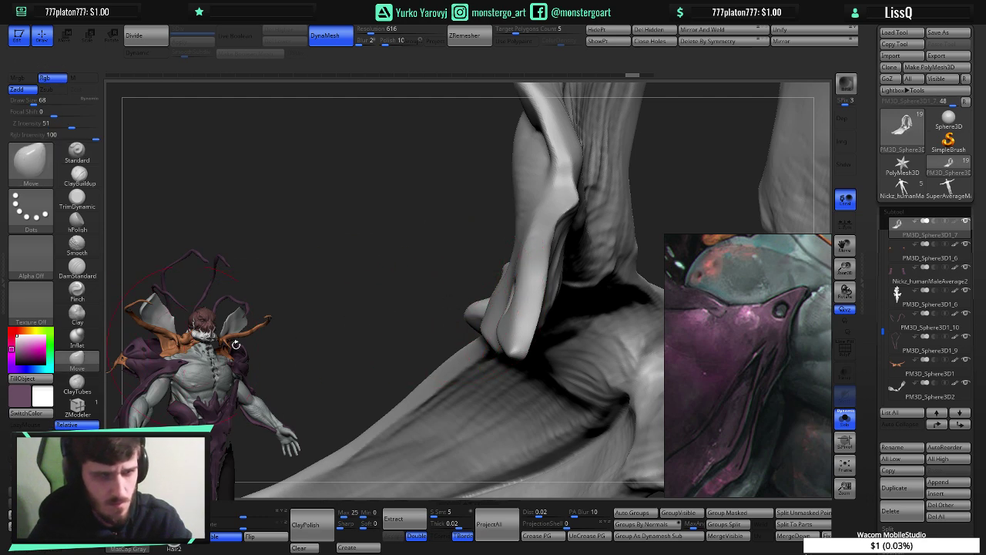
pyautogui.moveTo(441, 347)
pyautogui.mouseDown(button='right')
pyautogui.moveTo(518, 339)
pyautogui.moveTo(513, 304)
pyautogui.moveTo(525, 284)
pyautogui.mouseUp(button='right')
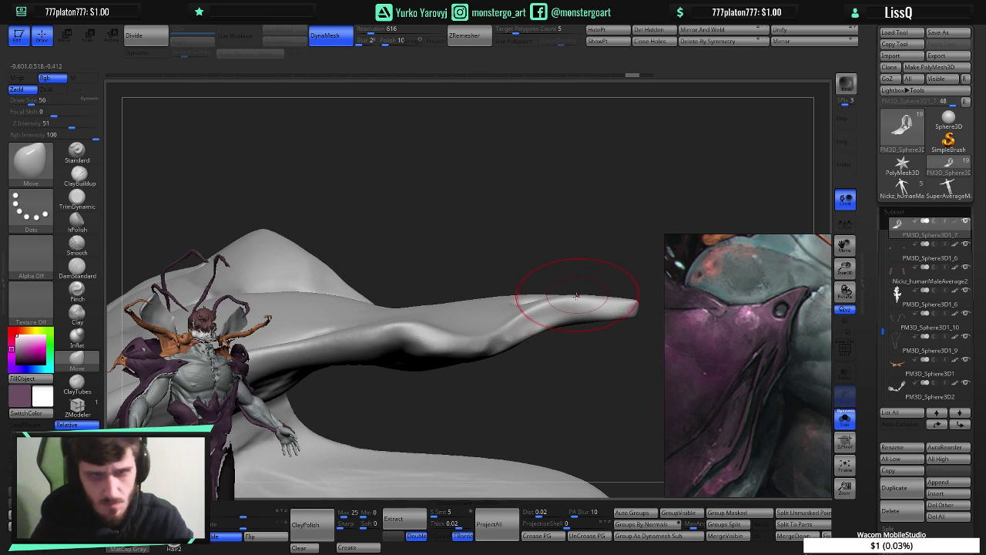
pyautogui.moveTo(576, 295)
pyautogui.mouseDown()
pyautogui.moveTo(587, 389)
pyautogui.moveTo(529, 357)
pyautogui.moveTo(557, 362)
pyautogui.moveTo(589, 391)
pyautogui.moveTo(589, 352)
pyautogui.moveTo(627, 408)
pyautogui.moveTo(580, 347)
pyautogui.mouseUp()
pyautogui.keyDown('alt'); pyautogui.moveTo(611, 370); pyautogui.dragTo(562, 351, button='right'); pyautogui.keyUp('alt')
pyautogui.moveTo(562, 351); pyautogui.dragTo(99, 228)
# - Polish and smooth the flap's thin outer edge below the tip with hPolish at draw size 22
pyautogui.click(77, 222)
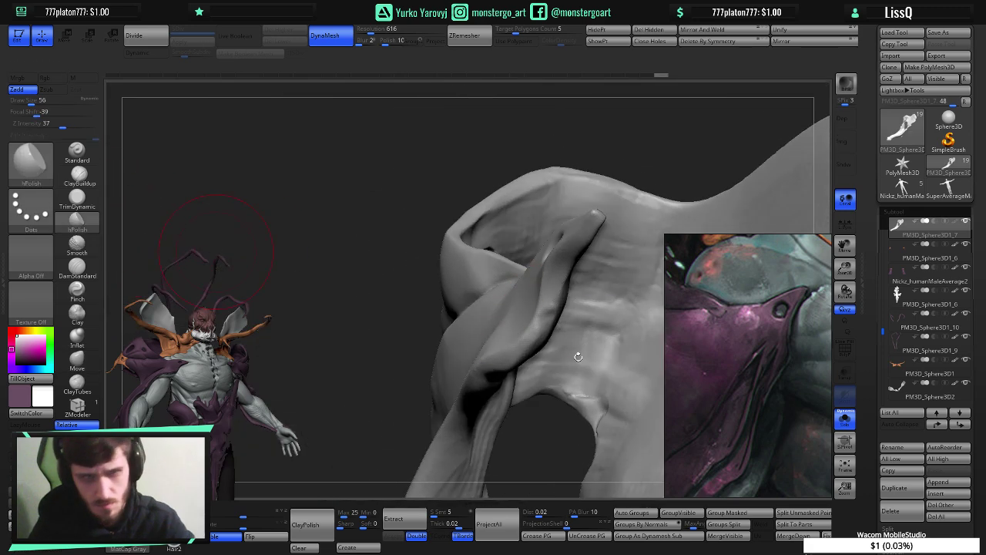
pyautogui.moveTo(586, 357); pyautogui.dragTo(562, 329)
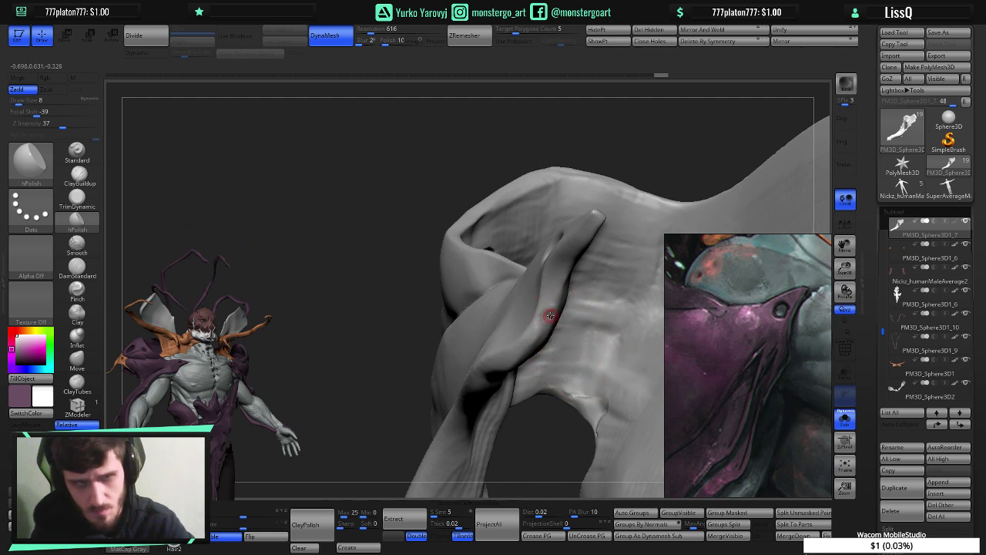
pyautogui.press('shift')
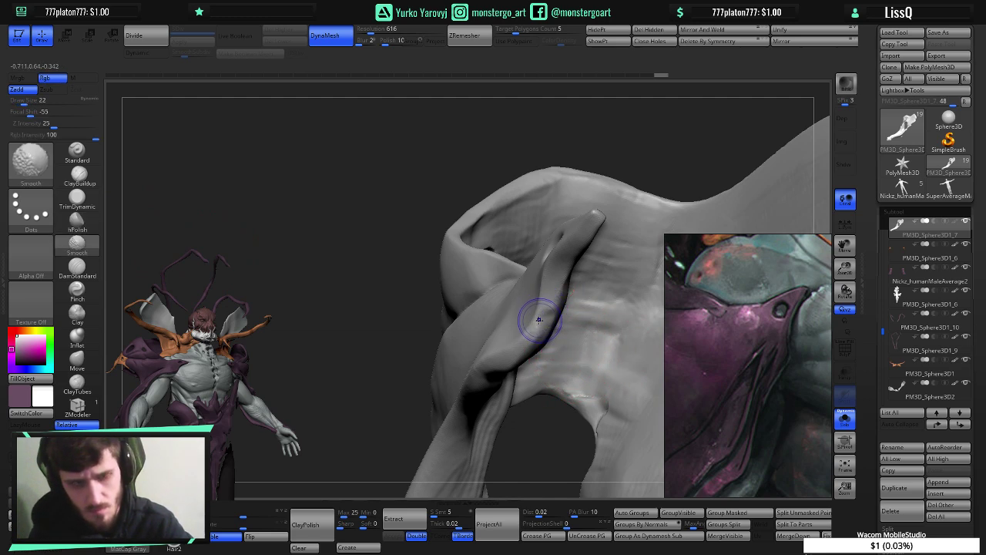
pyautogui.keyDown('shift'); pyautogui.moveTo(540, 321); pyautogui.dragTo(538, 326); pyautogui.keyUp('shift')
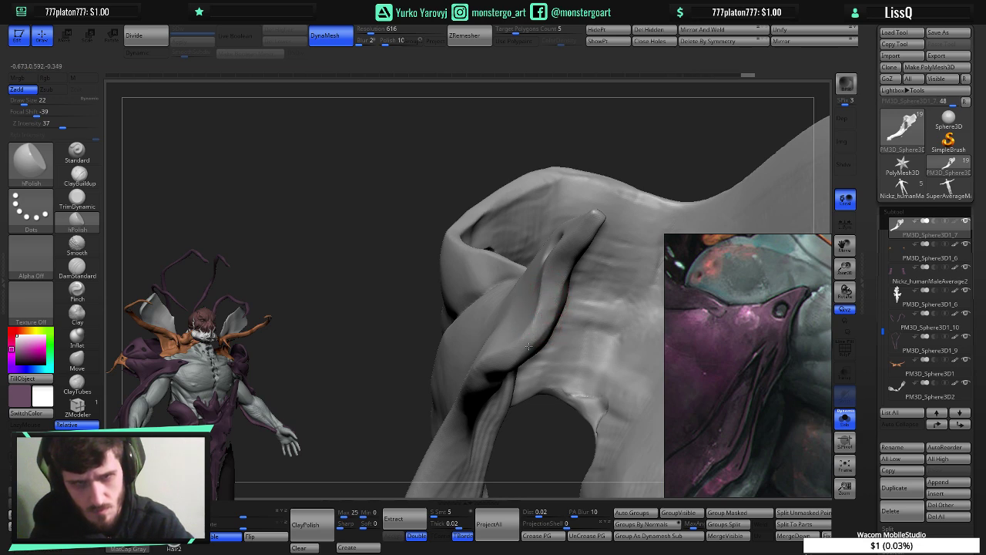
pyautogui.moveTo(493, 378); pyautogui.dragTo(480, 388)
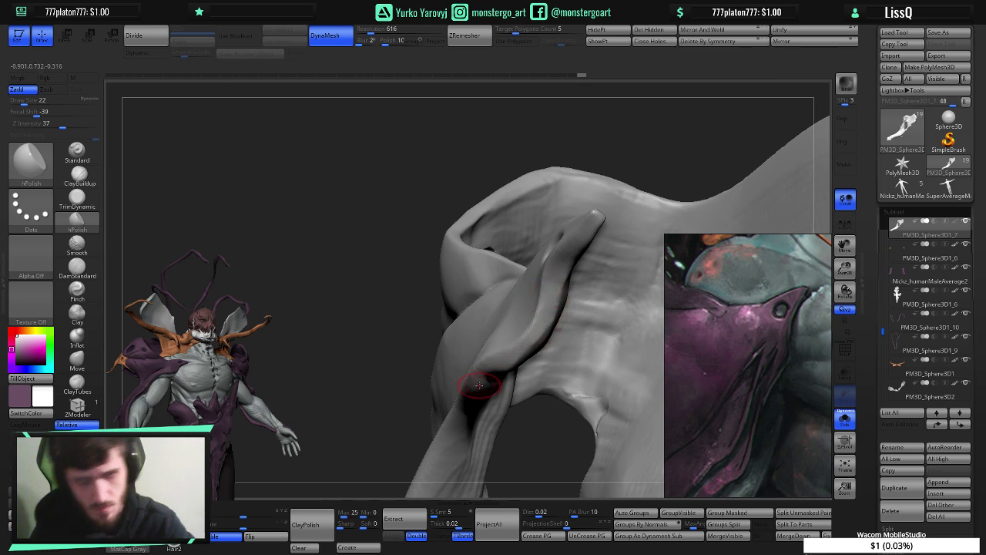
# - Adjust the flap's outer edge below the tip hole with the Move brush at draw size 50
pyautogui.moveTo(481, 393)
pyautogui.mouseDown(button='right')
pyautogui.moveTo(574, 357)
pyautogui.moveTo(529, 302)
pyautogui.mouseUp(button='right')
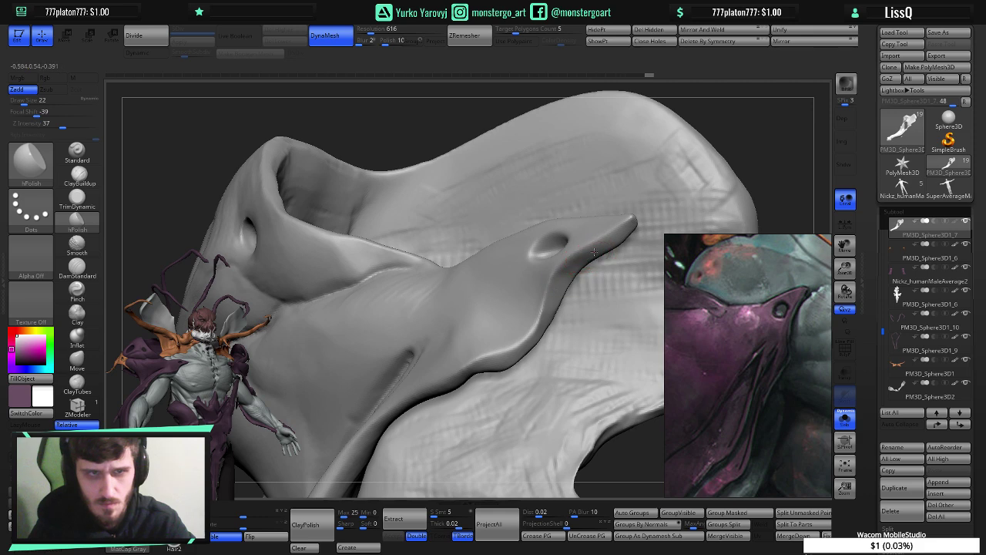
pyautogui.moveTo(537, 357); pyautogui.dragTo(542, 356, button='right')
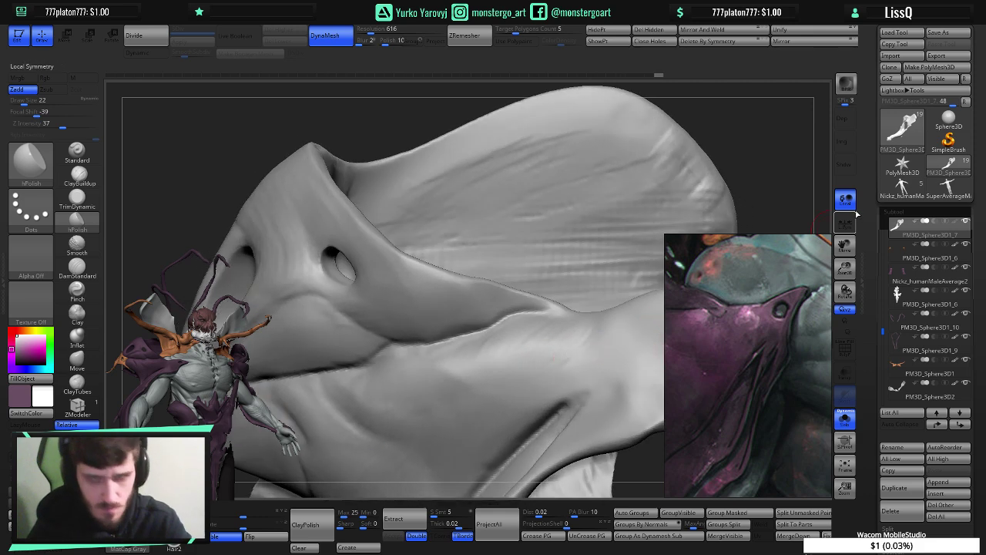
pyautogui.keyDown('alt'); pyautogui.moveTo(776, 164); pyautogui.dragTo(656, 134, button='right'); pyautogui.keyUp('alt')
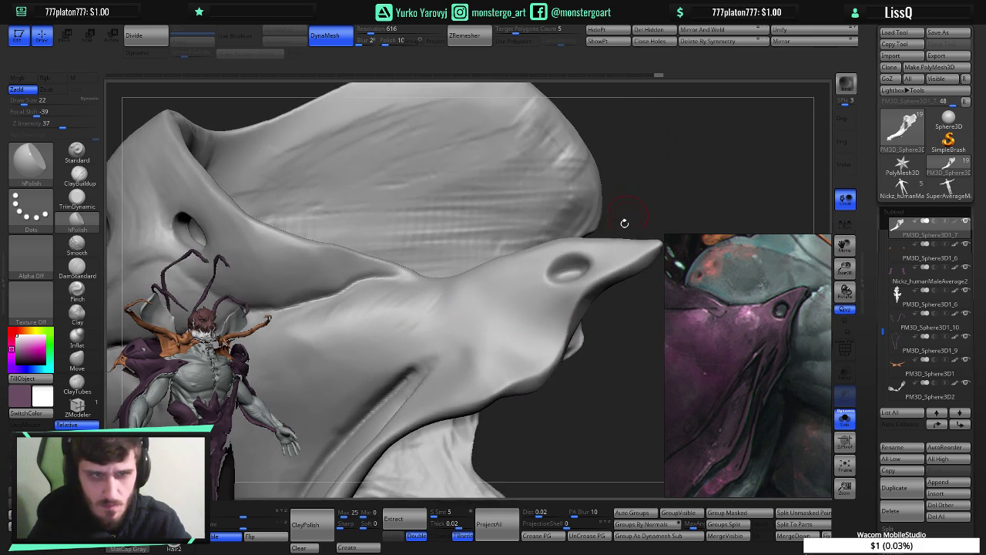
pyautogui.moveTo(601, 318); pyautogui.dragTo(602, 321, button='right')
pyautogui.moveTo(664, 375); pyautogui.dragTo(590, 318, button='right')
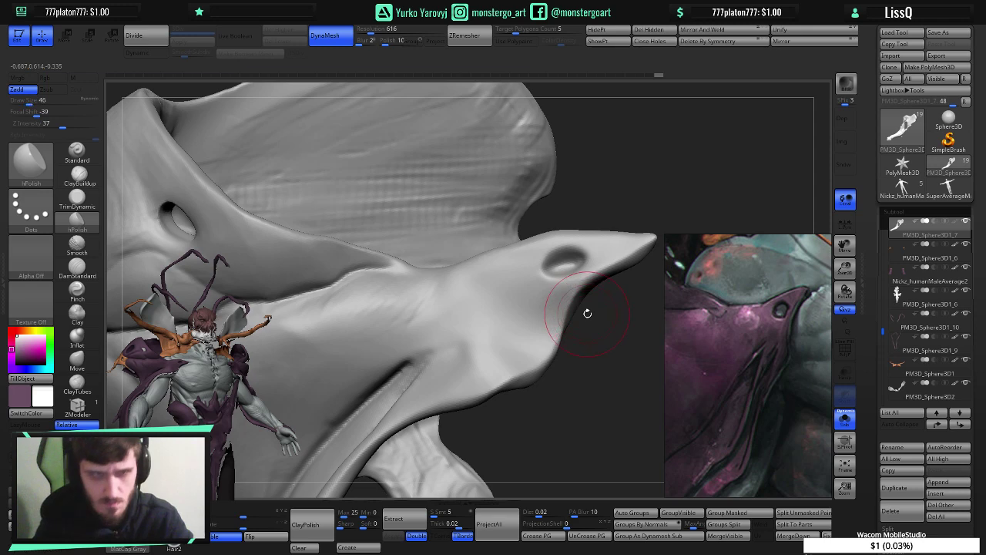
pyautogui.press(']')
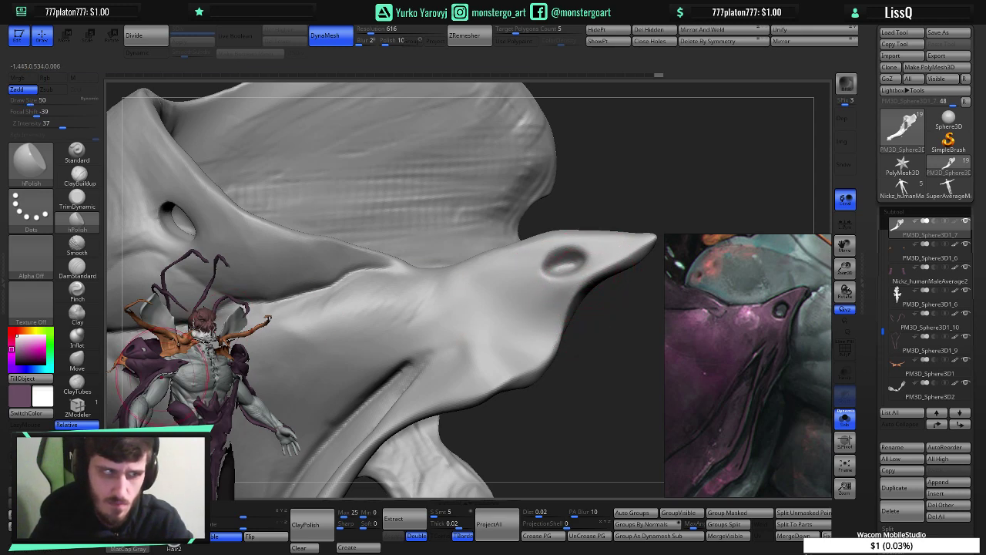
pyautogui.click(77, 360)
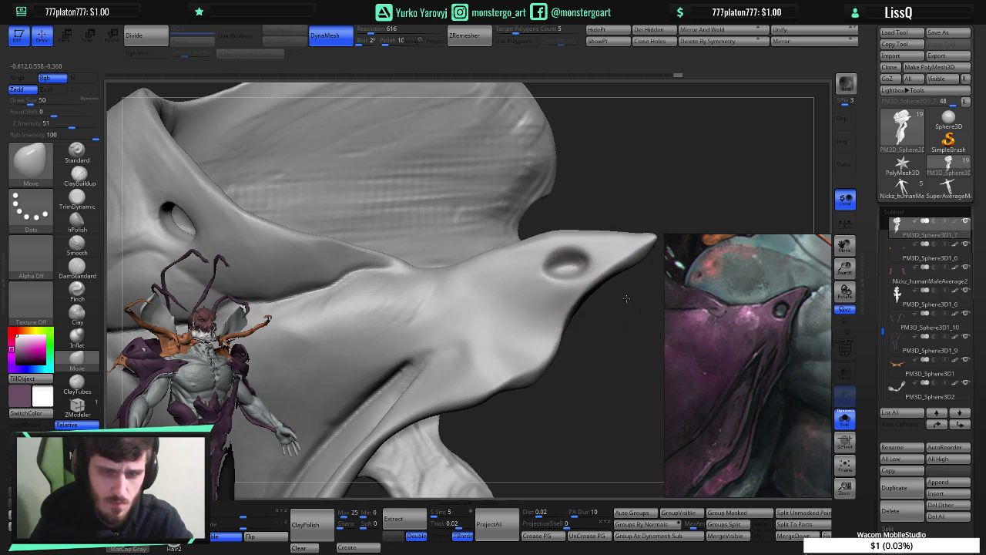
pyautogui.moveTo(627, 298); pyautogui.dragTo(590, 276)
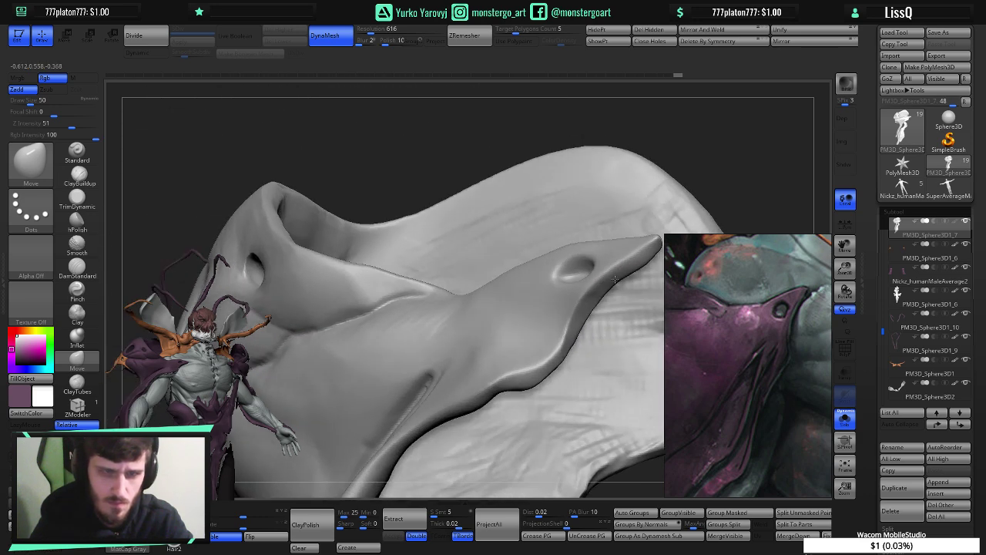
# - Polish the narrow edge between the flap's pointed tip and its hole with hPolish at draw size 26
pyautogui.click(79, 221)
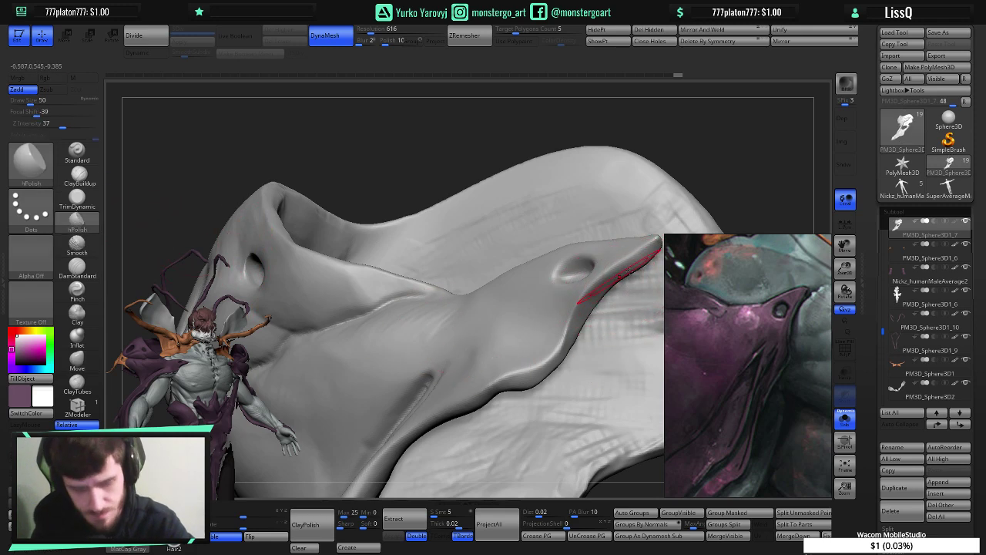
pyautogui.press('[')
pyautogui.press('[')
pyautogui.press('[')
pyautogui.press('[')
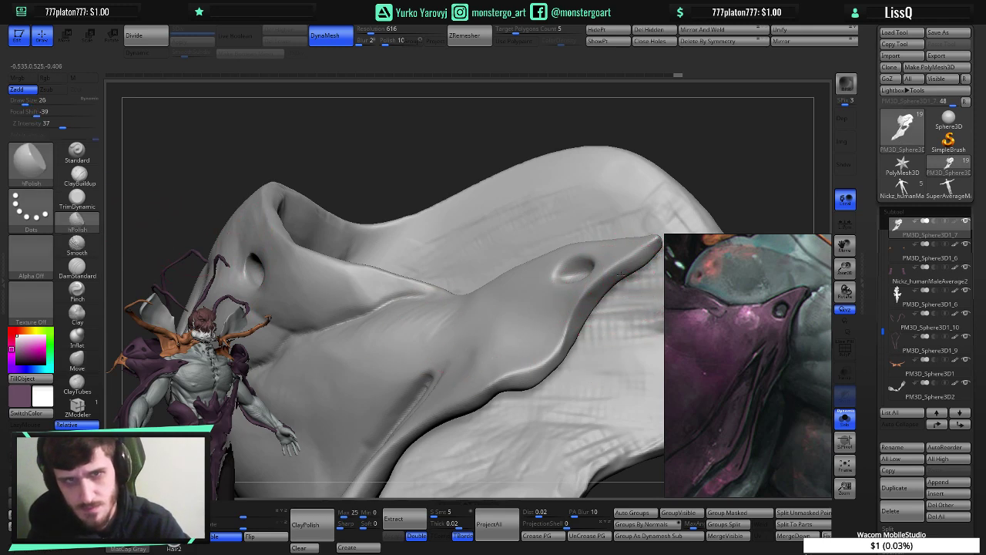
pyautogui.moveTo(650, 249); pyautogui.dragTo(621, 266)
pyautogui.moveTo(621, 265)
pyautogui.mouseDown()
pyautogui.moveTo(652, 250)
pyautogui.moveTo(623, 268)
pyautogui.mouseUp()
pyautogui.moveTo(623, 268)
pyautogui.mouseDown()
pyautogui.moveTo(646, 253)
pyautogui.moveTo(638, 256)
pyautogui.mouseUp()
pyautogui.moveTo(638, 255)
pyautogui.mouseDown()
pyautogui.moveTo(652, 248)
pyautogui.moveTo(626, 265)
pyautogui.mouseUp()
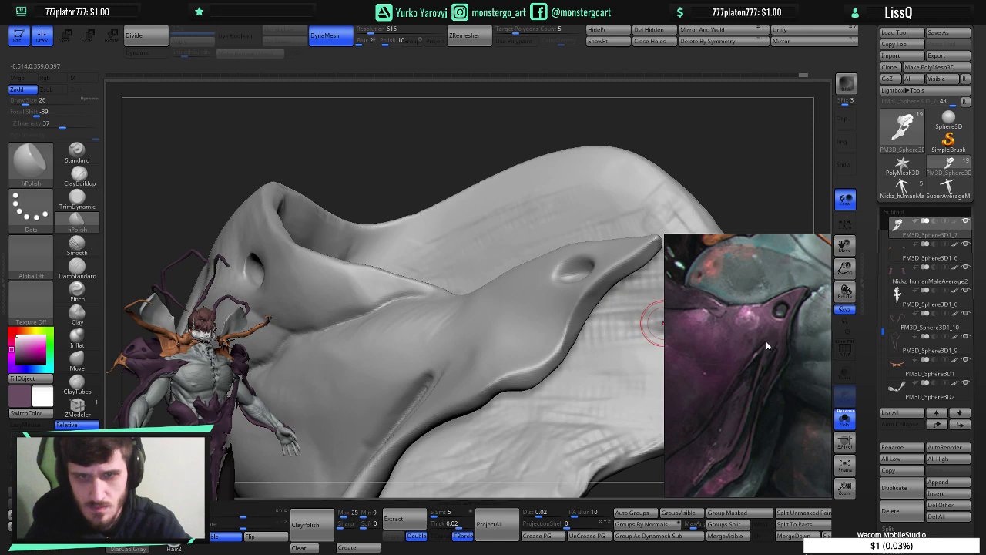
# - Move the concept art reference off the model, zoom in on its chest flap and enlarge the image window
pyautogui.moveTo(766, 340); pyautogui.dragTo(918, 318)
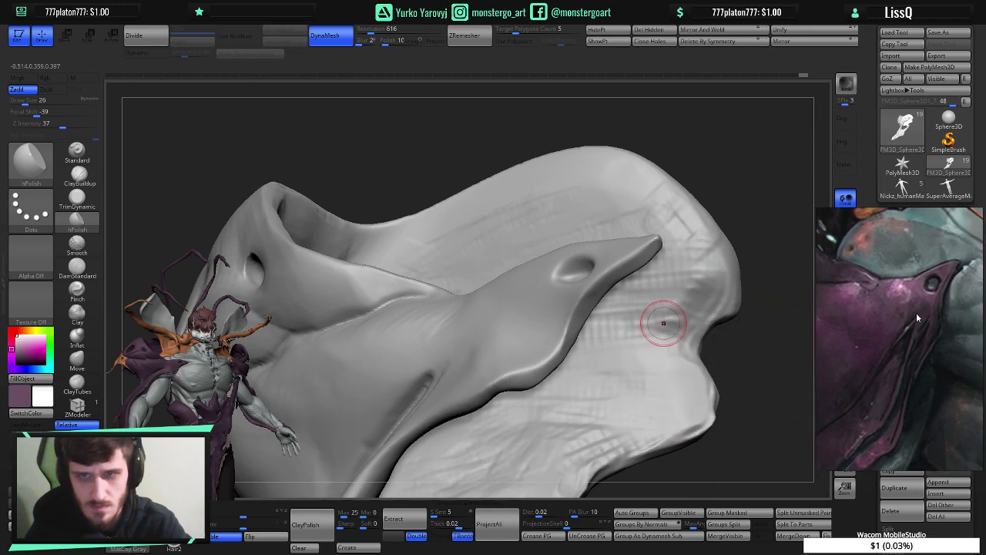
pyautogui.scroll(2, 850, 324)
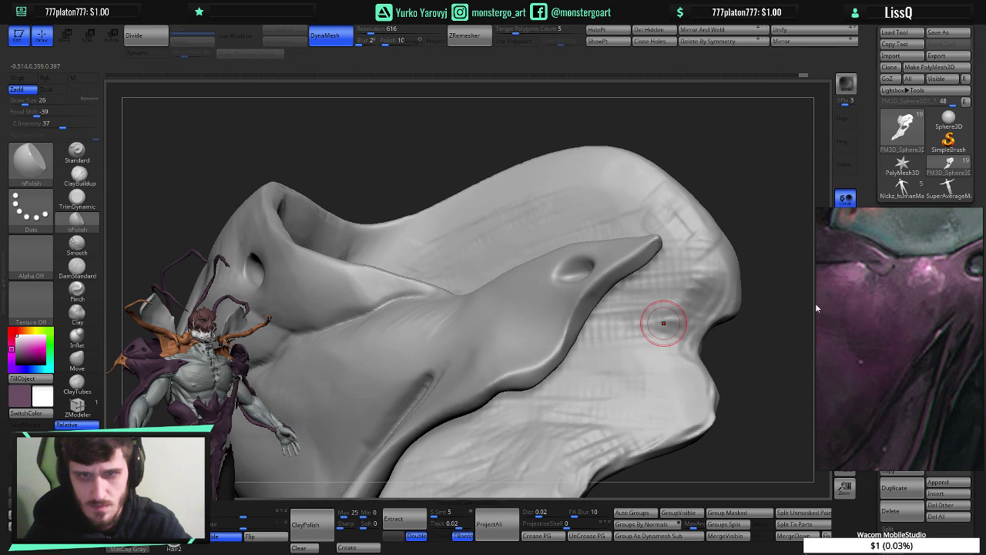
pyautogui.moveTo(816, 308); pyautogui.dragTo(748, 305)
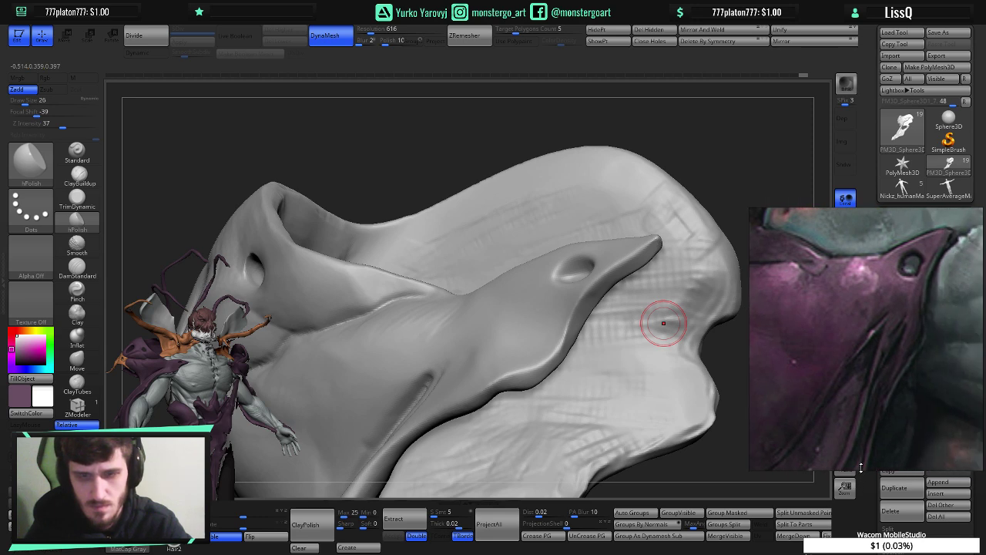
pyautogui.moveTo(861, 467); pyautogui.dragTo(862, 551)
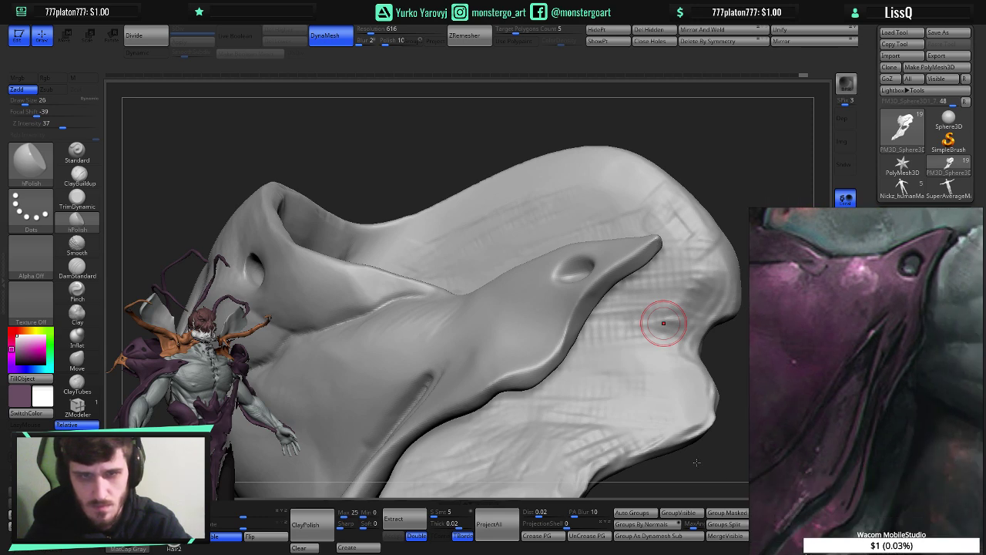
# - Compare the flap's tip and outer edge with the concept art, both isolated and against the full body
pyautogui.moveTo(643, 434)
pyautogui.mouseDown(button='right')
pyautogui.moveTo(601, 430)
pyautogui.moveTo(645, 427)
pyautogui.mouseUp(button='right')
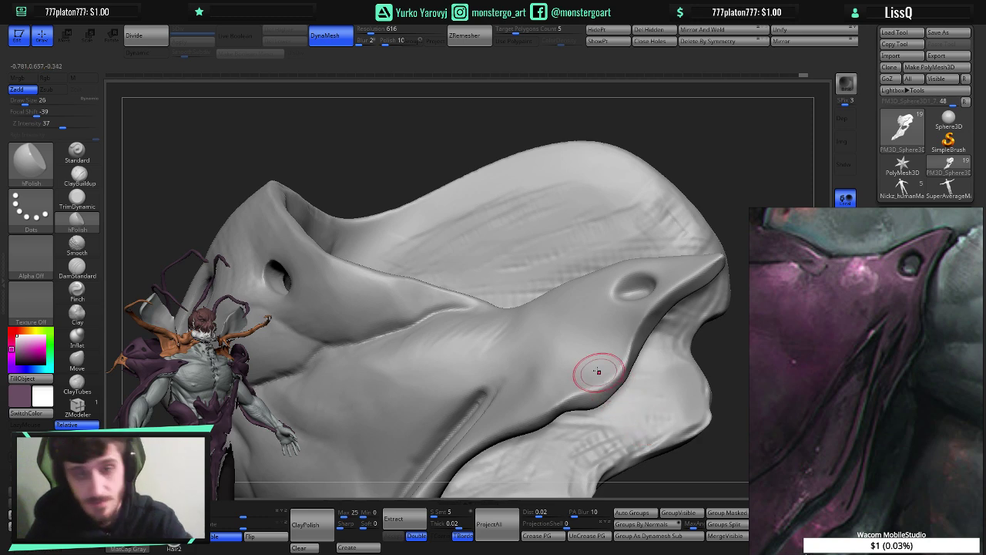
pyautogui.moveTo(581, 344); pyautogui.dragTo(593, 363, button='right')
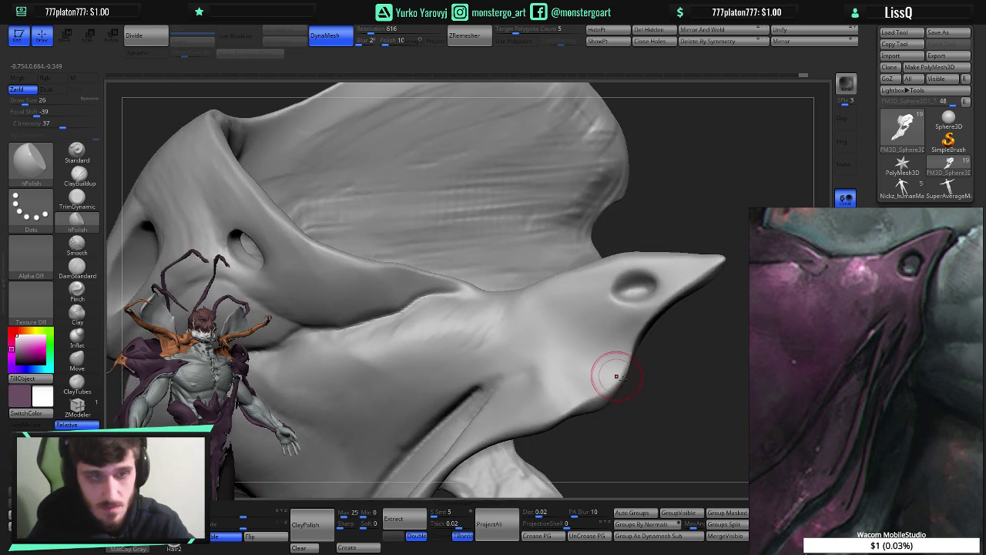
pyautogui.moveTo(686, 392); pyautogui.dragTo(644, 380, button='right')
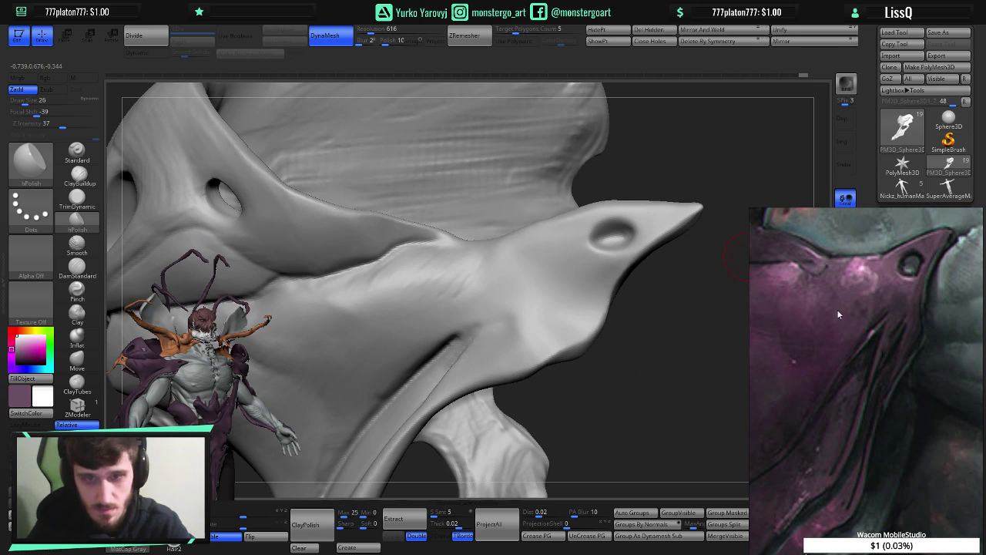
pyautogui.moveTo(847, 317); pyautogui.dragTo(696, 187)
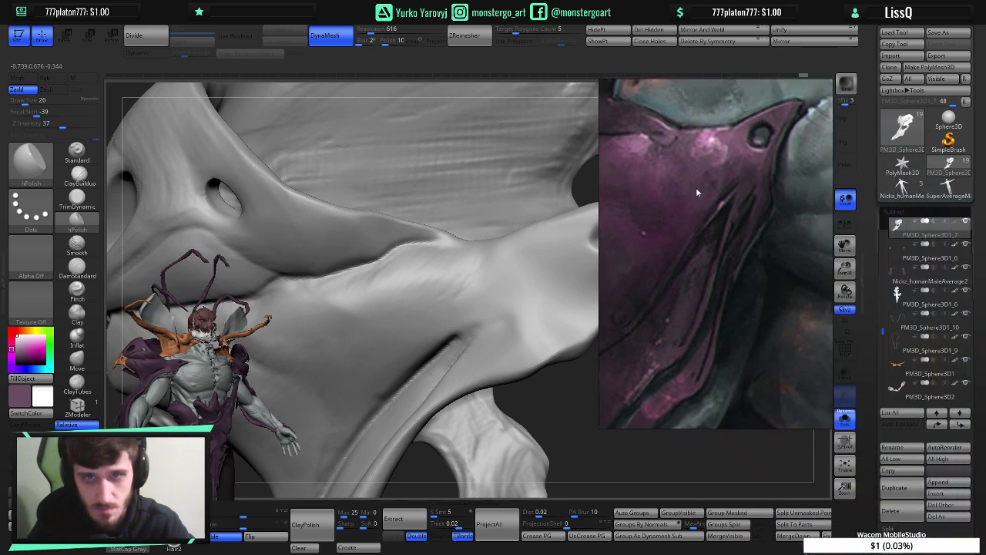
pyautogui.click(845, 417)
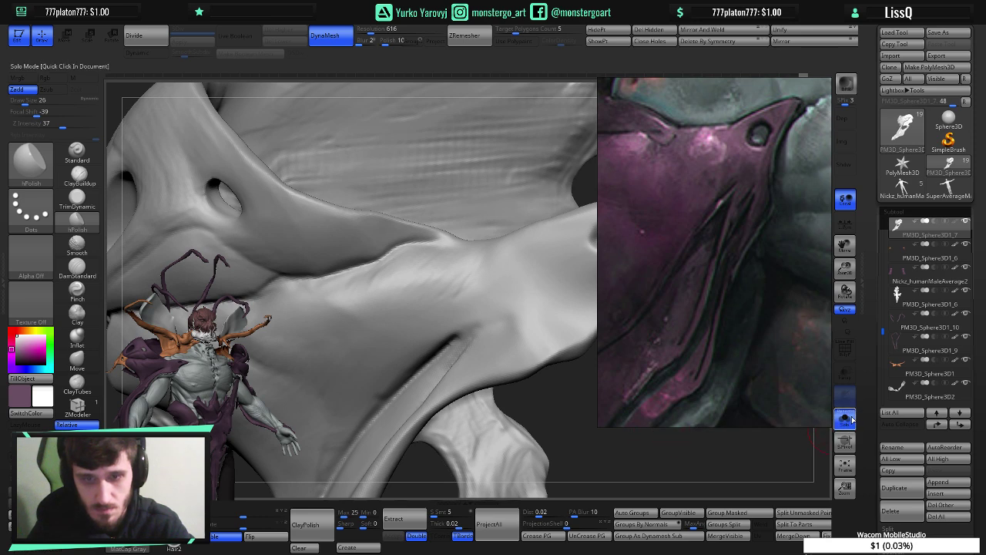
pyautogui.click(848, 416)
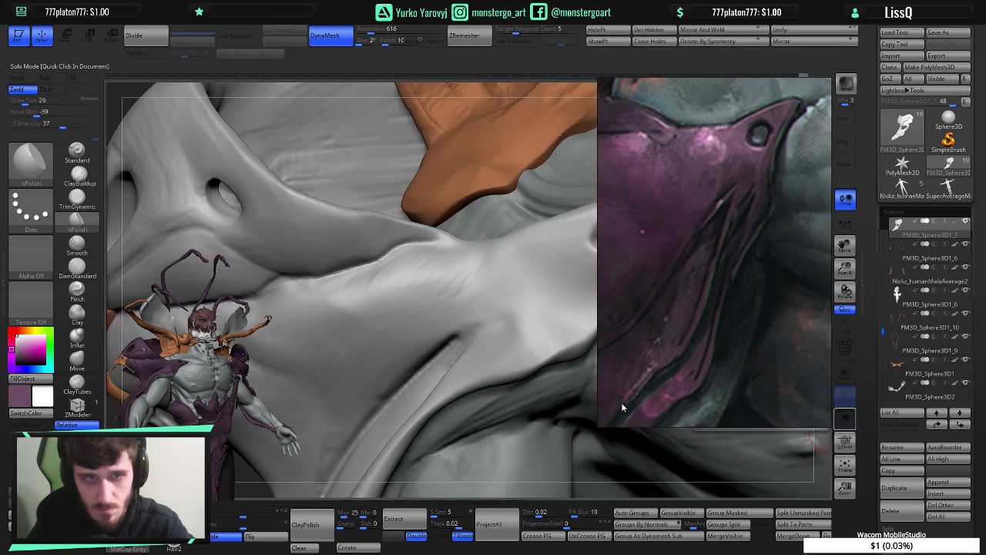
pyautogui.moveTo(713, 338); pyautogui.dragTo(865, 445)
pyautogui.click(652, 378)
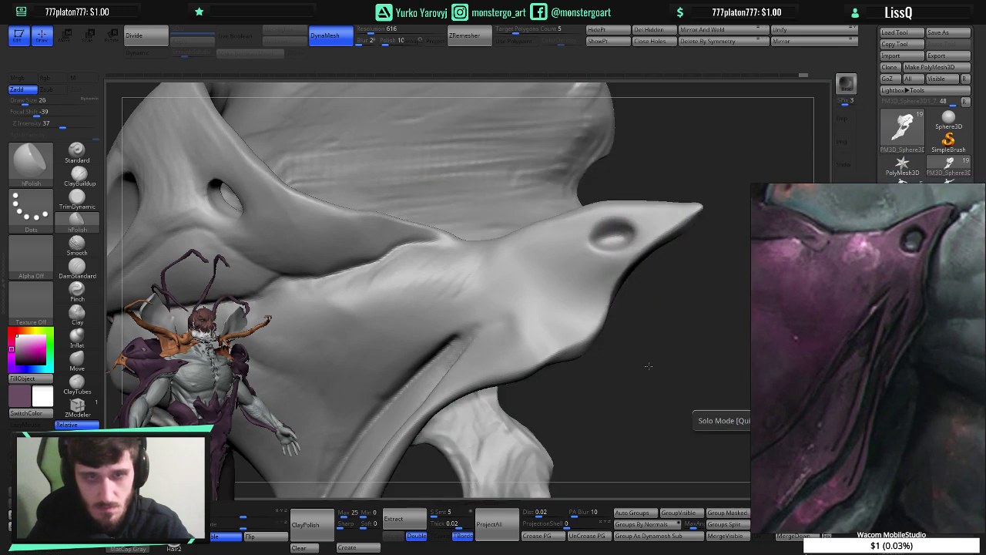
pyautogui.moveTo(652, 376)
pyautogui.mouseDown()
pyautogui.moveTo(649, 359)
pyautogui.moveTo(651, 370)
pyautogui.mouseUp()
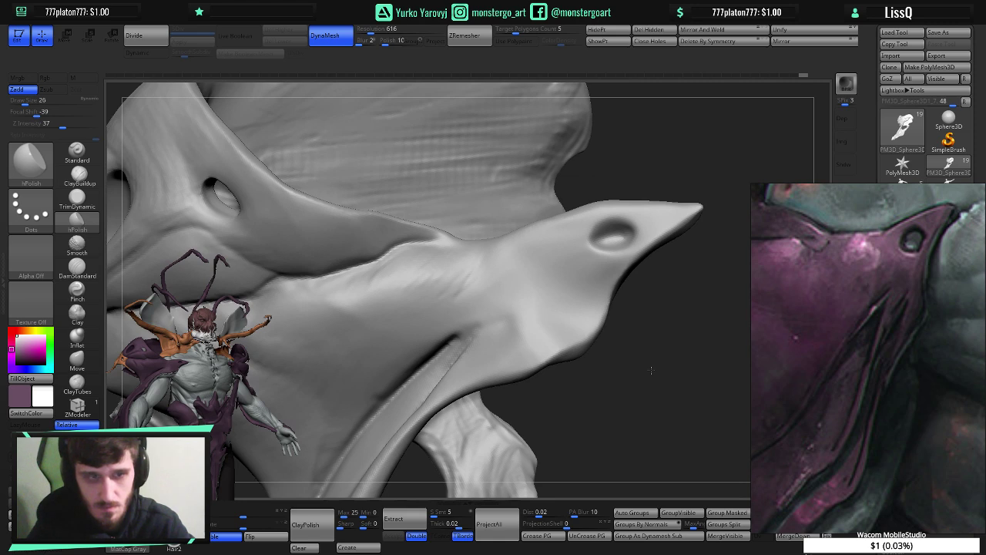
pyautogui.moveTo(651, 370)
pyautogui.mouseDown()
pyautogui.moveTo(624, 358)
pyautogui.moveTo(625, 299)
pyautogui.mouseUp()
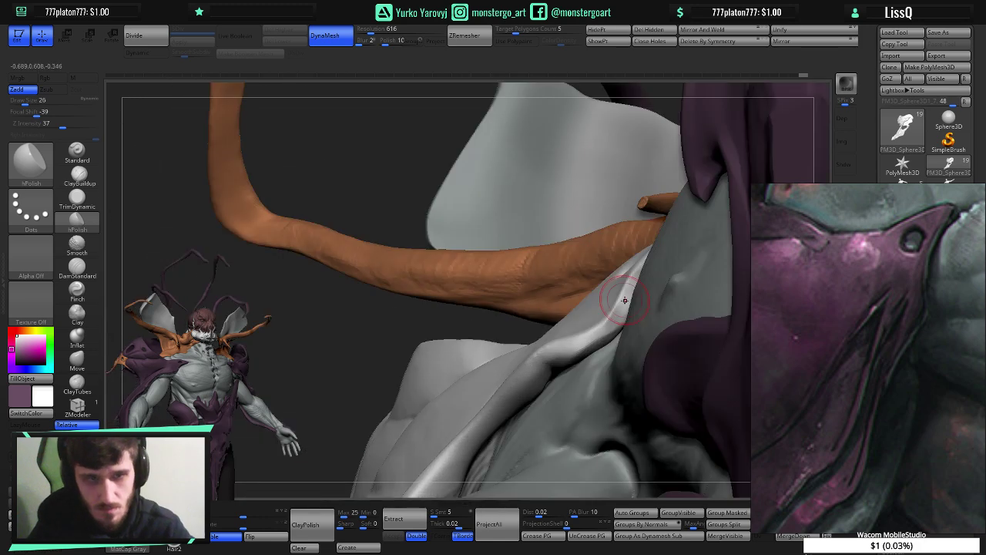
pyautogui.moveTo(802, 425)
pyautogui.mouseDown()
pyautogui.moveTo(814, 425)
pyautogui.moveTo(798, 429)
pyautogui.moveTo(635, 313)
pyautogui.moveTo(231, 373)
pyautogui.moveTo(363, 286)
pyautogui.moveTo(504, 387)
pyautogui.moveTo(806, 273)
pyautogui.moveTo(813, 252)
pyautogui.moveTo(803, 249)
pyautogui.mouseUp()
pyautogui.moveTo(522, 414)
pyautogui.mouseDown(button='right')
pyautogui.moveTo(537, 448)
pyautogui.moveTo(522, 410)
pyautogui.mouseUp(button='right')
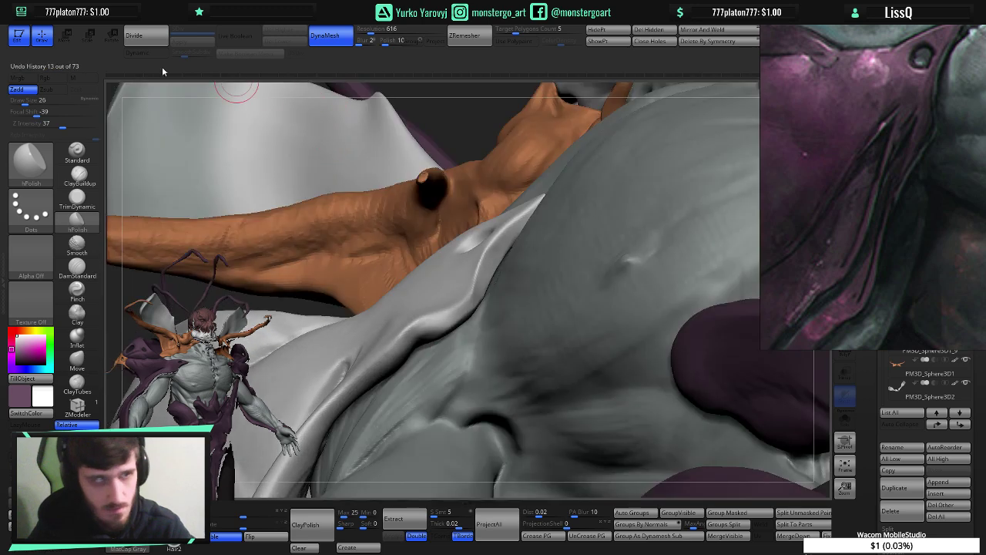
# - Isolate the armour and rework the folded outer edge below the flap's tip with TrimDynamic and ClayBuildup at draw size 26
pyautogui.click(77, 199)
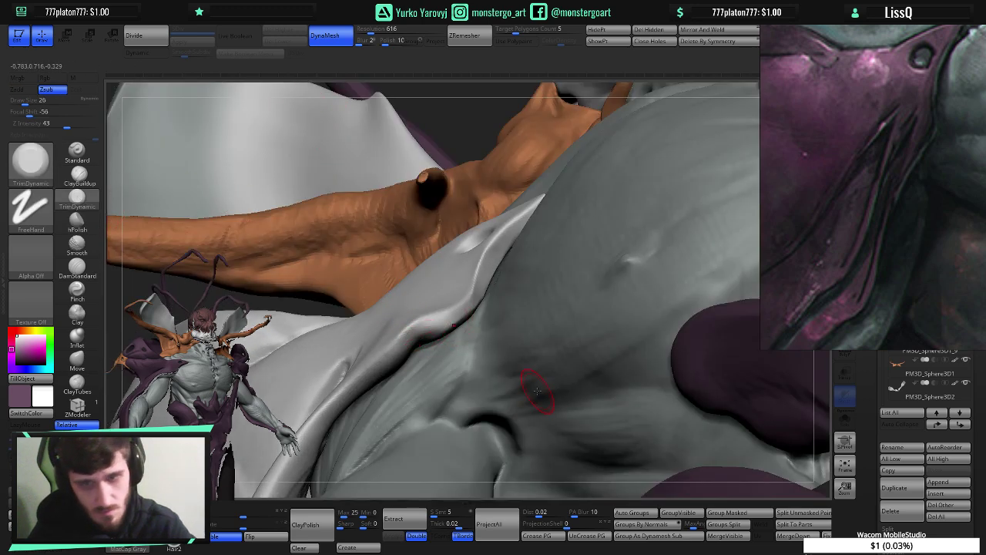
pyautogui.click(845, 418)
pyautogui.moveTo(440, 327)
pyautogui.mouseDown()
pyautogui.moveTo(453, 332)
pyautogui.moveTo(447, 324)
pyautogui.moveTo(460, 316)
pyautogui.moveTo(406, 335)
pyautogui.mouseUp()
pyautogui.moveTo(413, 350)
pyautogui.mouseDown(button='right')
pyautogui.moveTo(435, 417)
pyautogui.moveTo(417, 337)
pyautogui.mouseUp(button='right')
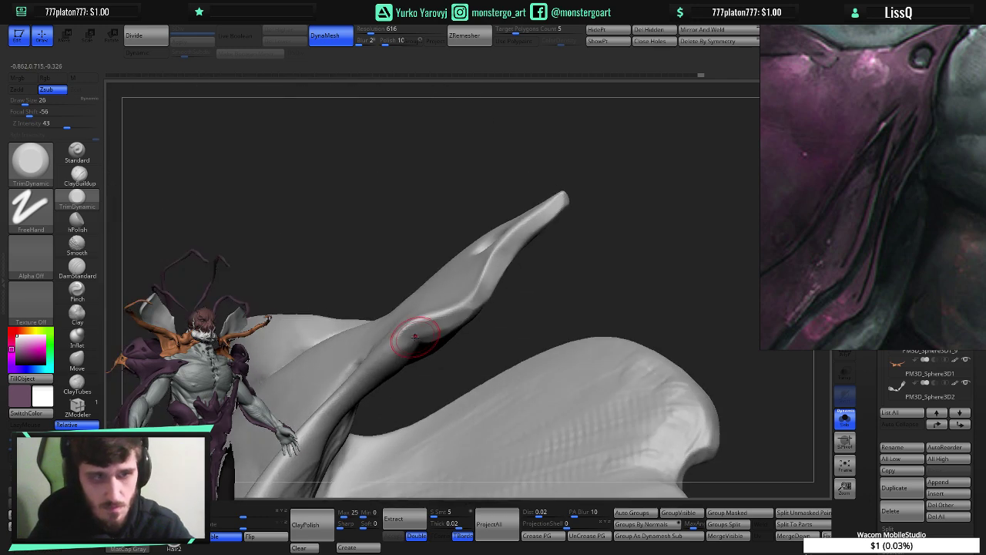
pyautogui.click(71, 180)
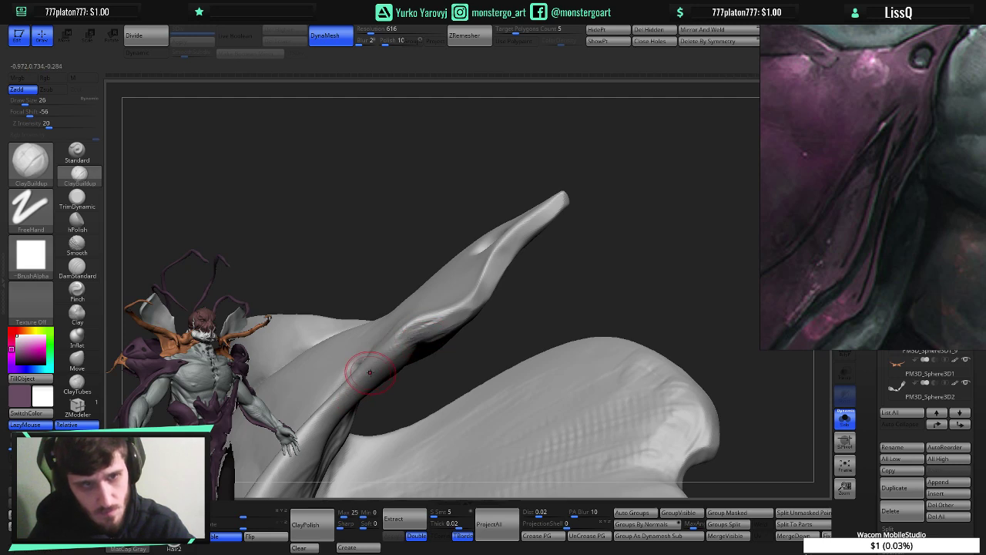
pyautogui.moveTo(370, 373)
pyautogui.mouseDown(button='right')
pyautogui.moveTo(394, 445)
pyautogui.moveTo(390, 429)
pyautogui.mouseUp(button='right')
# - Examine the shoulder armour's overall shape from several sides, both isolated and with the whole character shown around it
pyautogui.moveTo(663, 424)
pyautogui.keyDown('ctrl'); pyautogui.mouseDown(button='right')
pyautogui.moveTo(646, 395)
pyautogui.moveTo(596, 379)
pyautogui.moveTo(606, 383)
pyautogui.mouseUp(button='right'); pyautogui.keyUp('ctrl')
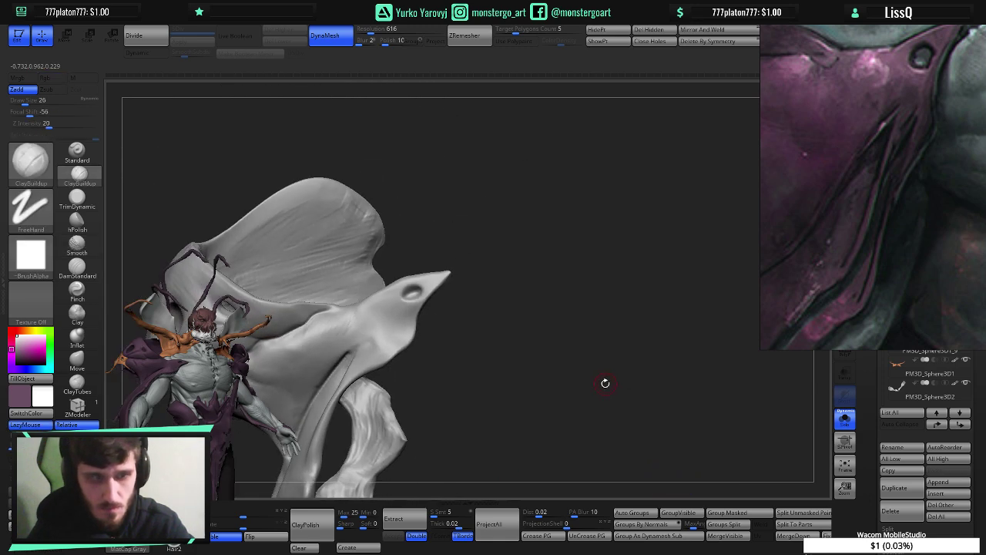
pyautogui.moveTo(578, 392); pyautogui.dragTo(652, 367)
pyautogui.moveTo(599, 350); pyautogui.dragTo(614, 333, button='right')
pyautogui.hotkey('ctrl', 'z')
pyautogui.hotkey('ctrl', 'z')
pyautogui.hotkey('ctrl', 'z')
pyautogui.hotkey('ctrl', 'z')
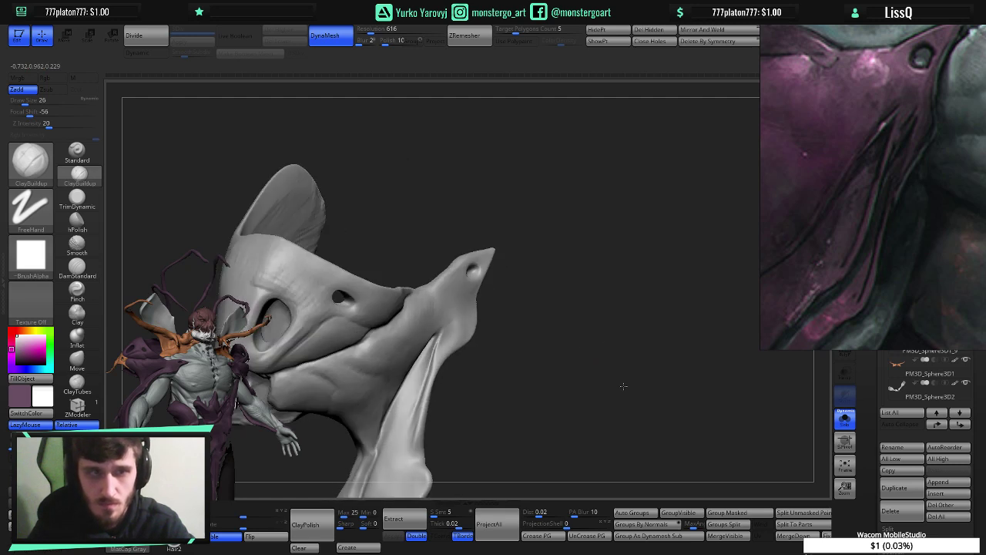
pyautogui.hotkey('ctrl', 'z')
pyautogui.hotkey('ctrl', 'z')
pyautogui.hotkey('ctrl', 'z')
pyautogui.hotkey('ctrl', 'z')
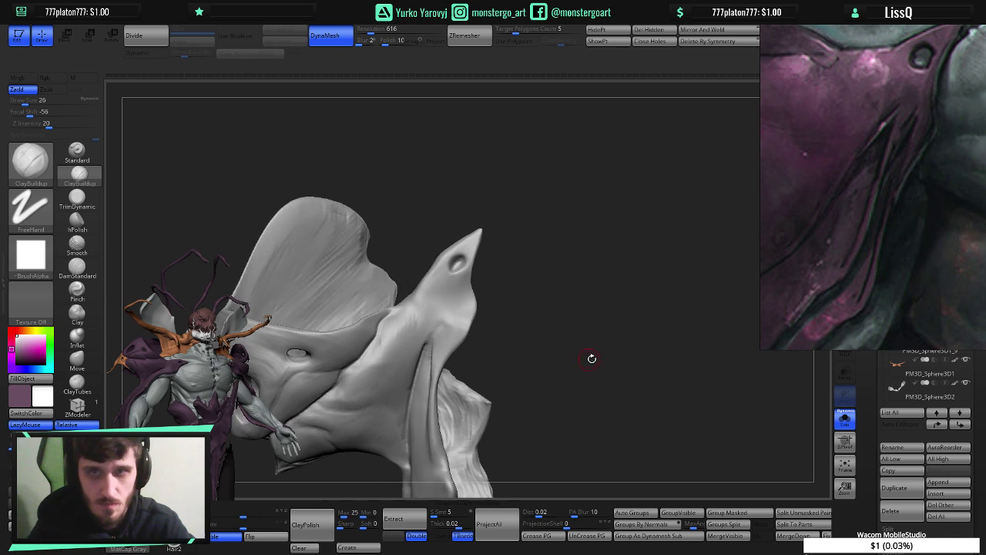
pyautogui.hotkey('ctrl', 'z')
pyautogui.hotkey('ctrl', 'z')
pyautogui.hotkey('ctrl', 'z')
pyautogui.hotkey('ctrl', 'z')
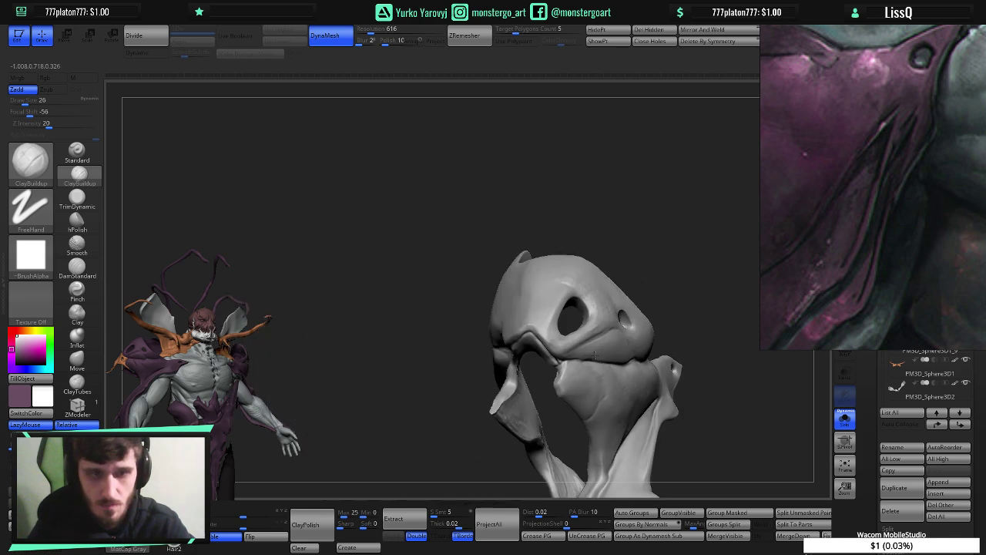
pyautogui.hotkey('ctrl', 'z')
pyautogui.moveTo(579, 250); pyautogui.dragTo(547, 216)
pyautogui.keyDown('alt'); pyautogui.moveTo(548, 215); pyautogui.dragTo(427, 202); pyautogui.keyUp('alt')
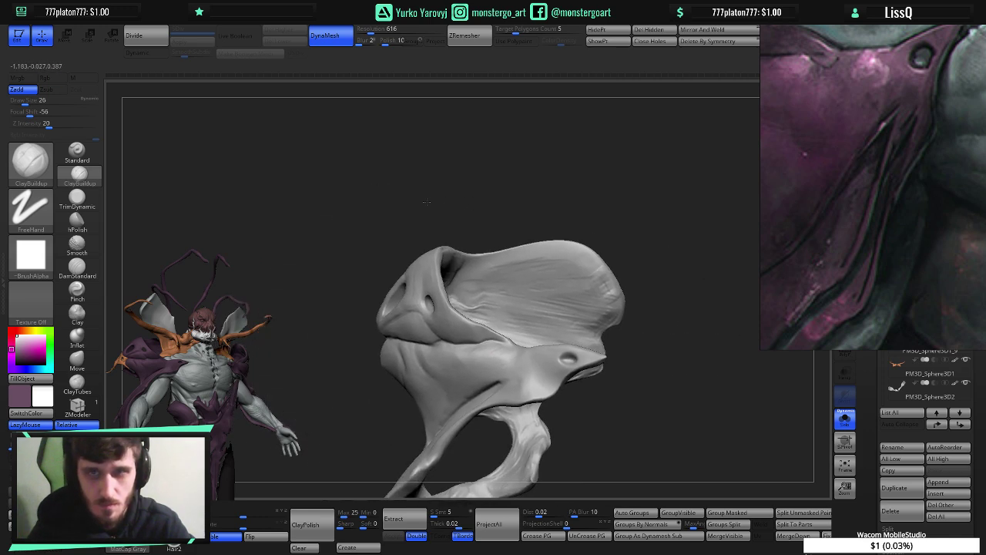
pyautogui.click(845, 420)
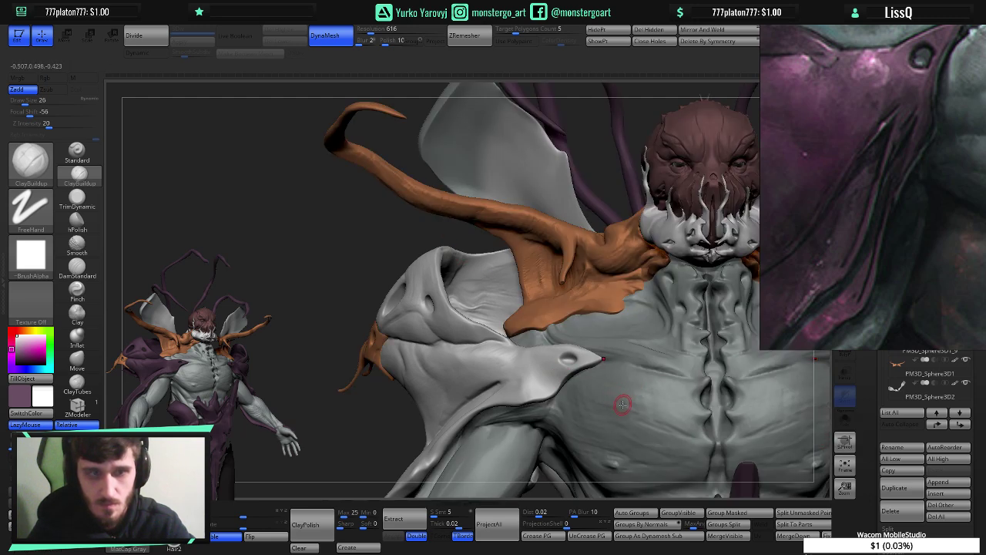
pyautogui.moveTo(623, 404)
pyautogui.mouseDown()
pyautogui.moveTo(658, 383)
pyautogui.moveTo(602, 421)
pyautogui.moveTo(589, 401)
pyautogui.moveTo(608, 365)
pyautogui.mouseUp()
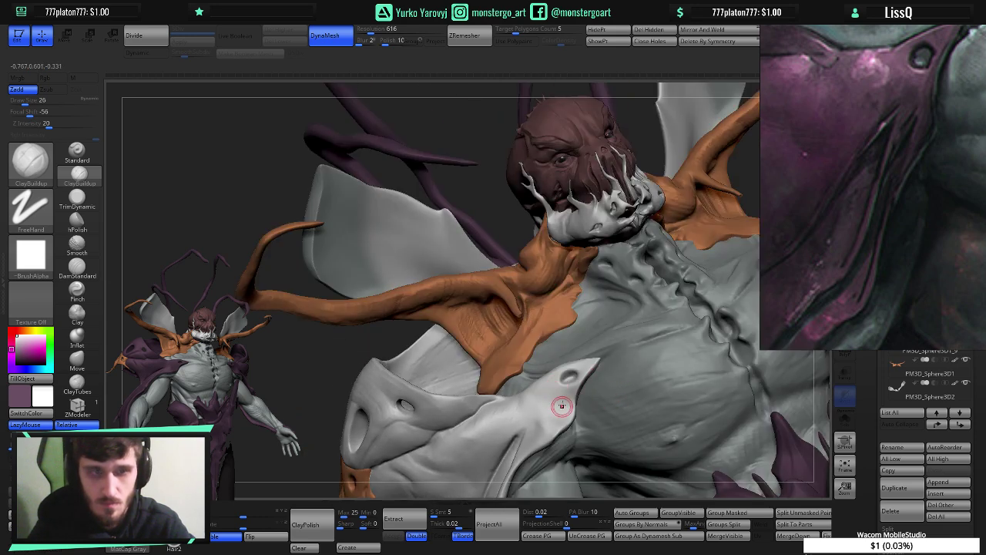
pyautogui.hotkey('shift', 'alt', 's')
pyautogui.hotkey('shift', 'alt', 's')
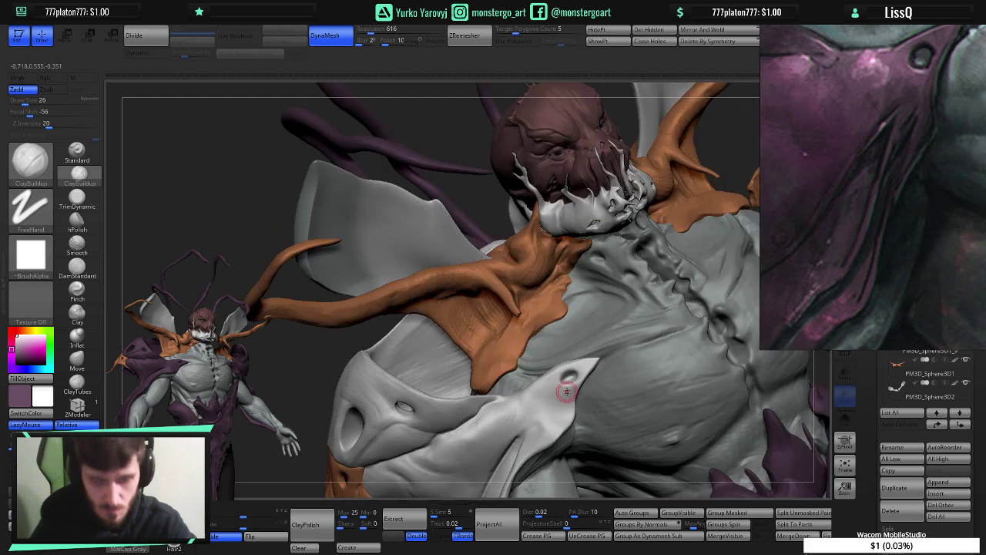
# - Try to build up the chest flap's surface below its hole with ClayBuildup at draw size 122
pyautogui.press(']')
pyautogui.press(']')
pyautogui.press(']')
pyautogui.press(']')
pyautogui.press(']')
pyautogui.press(']')
pyautogui.press(']')
pyautogui.press(']')
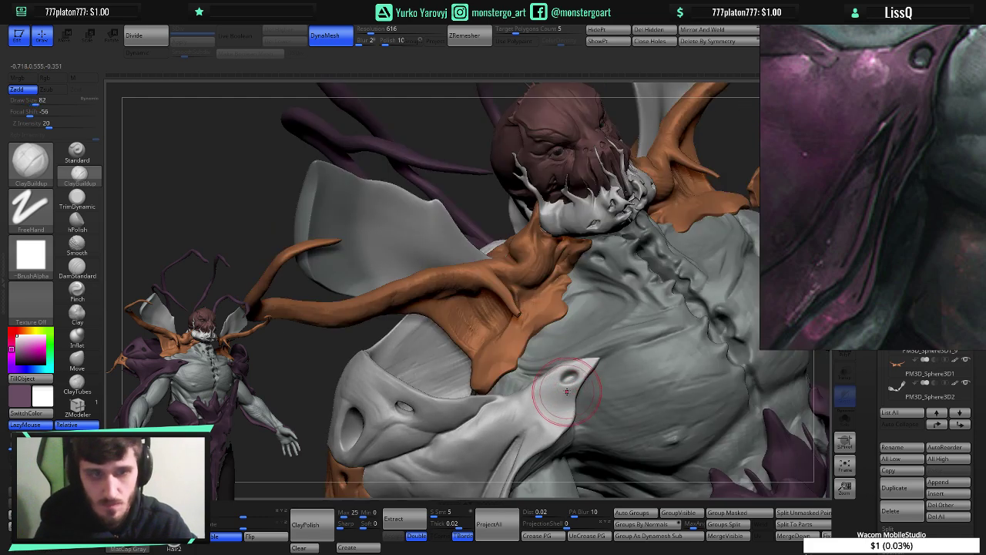
pyautogui.press(']')
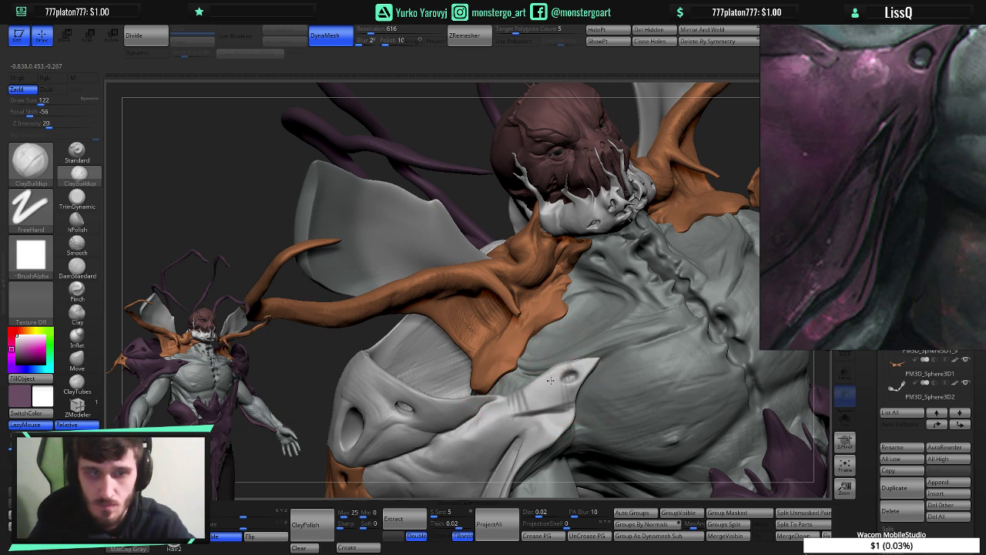
# - Try ClayTubes at draw size 30 on the chest flap's upper edge beside the hole and undo the stroke
pyautogui.press('b')
pyautogui.press('c')
pyautogui.press('t')
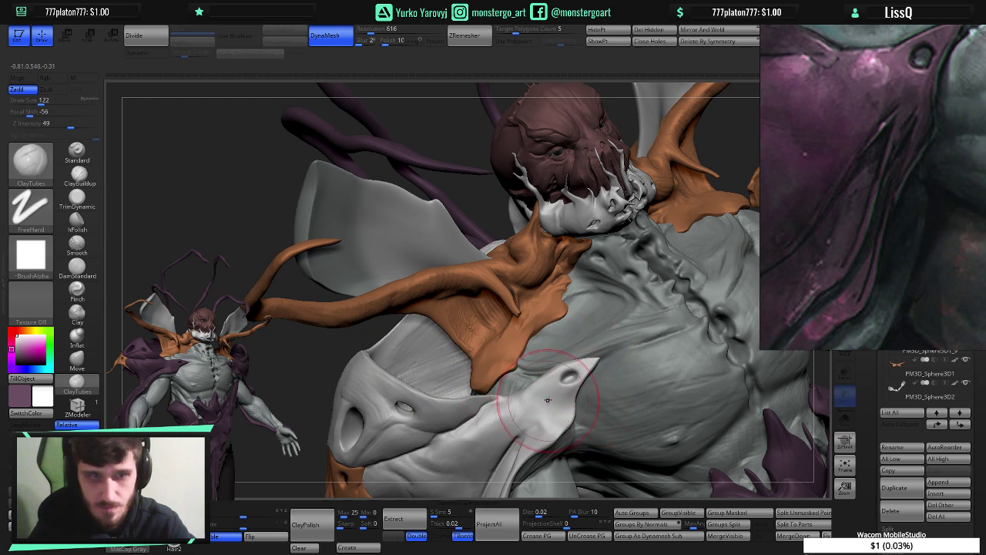
pyautogui.scroll(5, 545, 390)
pyautogui.press('[')
pyautogui.press('[')
pyautogui.press('[')
pyautogui.press('[')
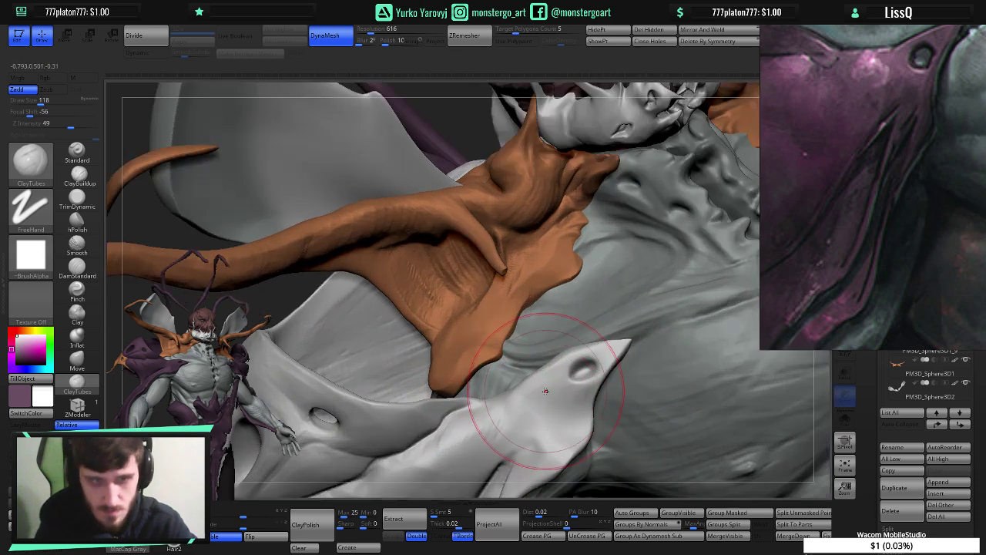
pyautogui.press('[')
pyautogui.press('[')
pyautogui.press('[')
pyautogui.press('[')
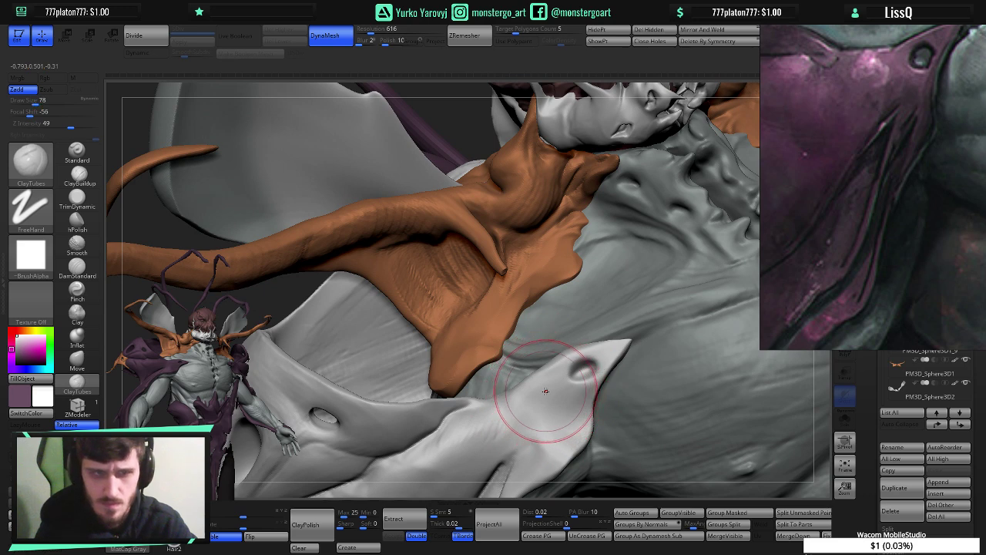
pyautogui.press('[')
pyautogui.press('[')
pyautogui.press('[')
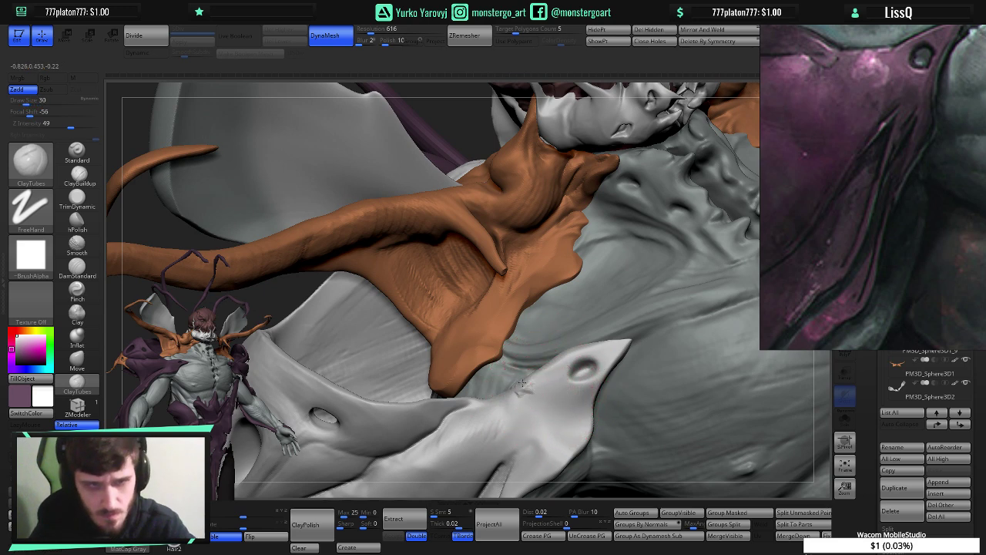
pyautogui.hotkey('ctrl', 'z')
# - Adjust the flap's upper edge beside the hole with the Move brush at draw size 30 and smooth it
pyautogui.click(77, 360)
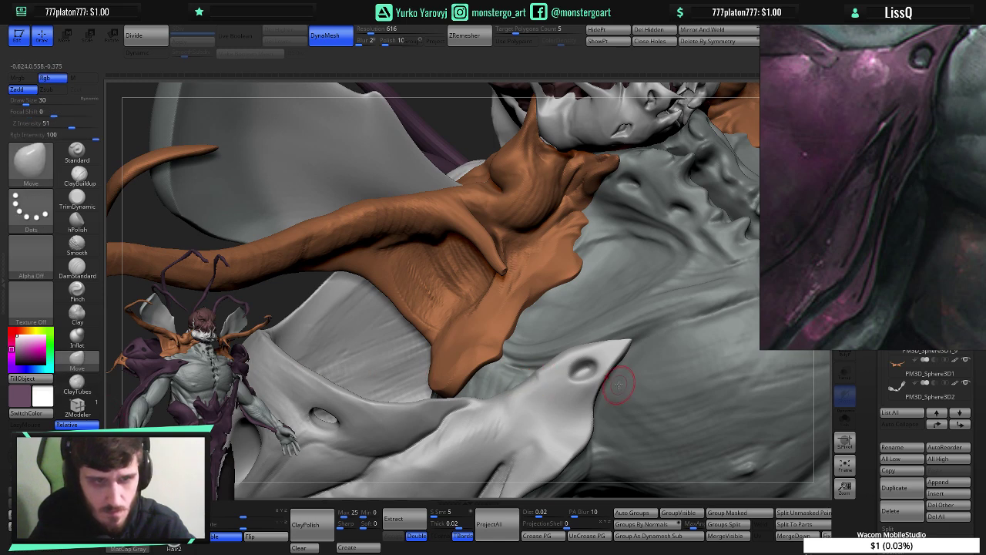
pyautogui.press('shift')
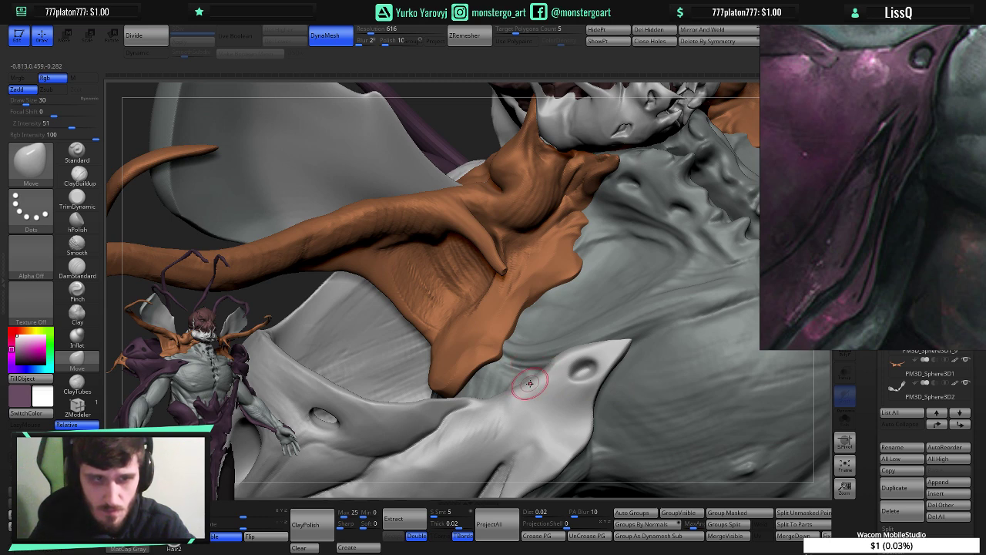
pyautogui.press('shift')
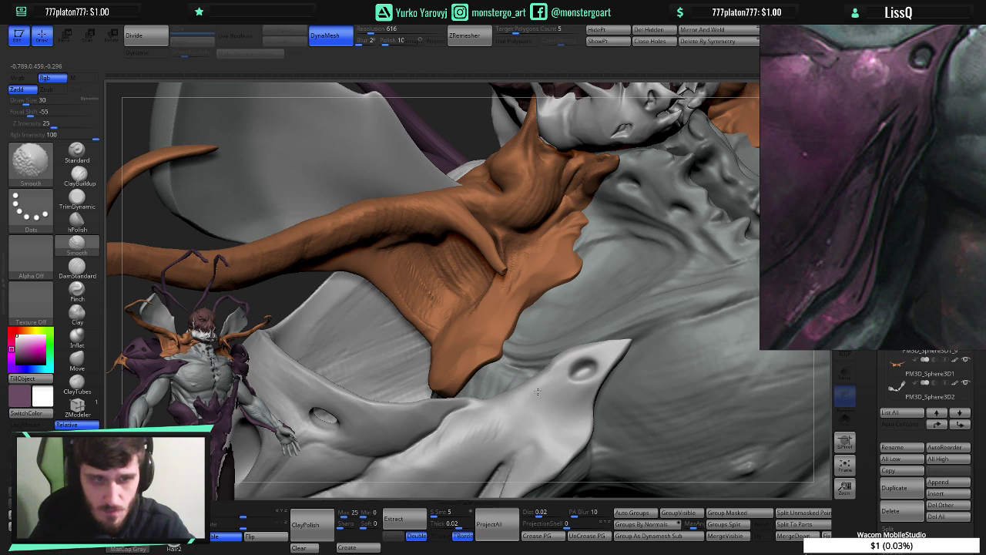
pyautogui.moveTo(532, 401); pyautogui.dragTo(553, 417, button='right')
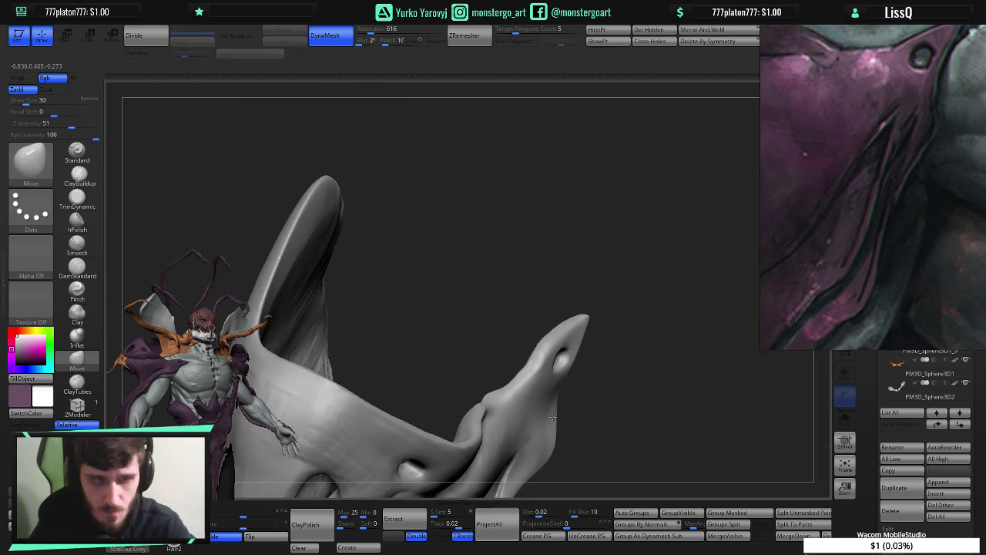
pyautogui.keyDown('ctrl'); pyautogui.keyDown('shift'); pyautogui.click(552, 417); pyautogui.keyUp('shift'); pyautogui.keyUp('ctrl')
# - Isolate the armour and refine the flap's upper edge beside the hole with DamStandard at draw size 30
pyautogui.click(77, 266)
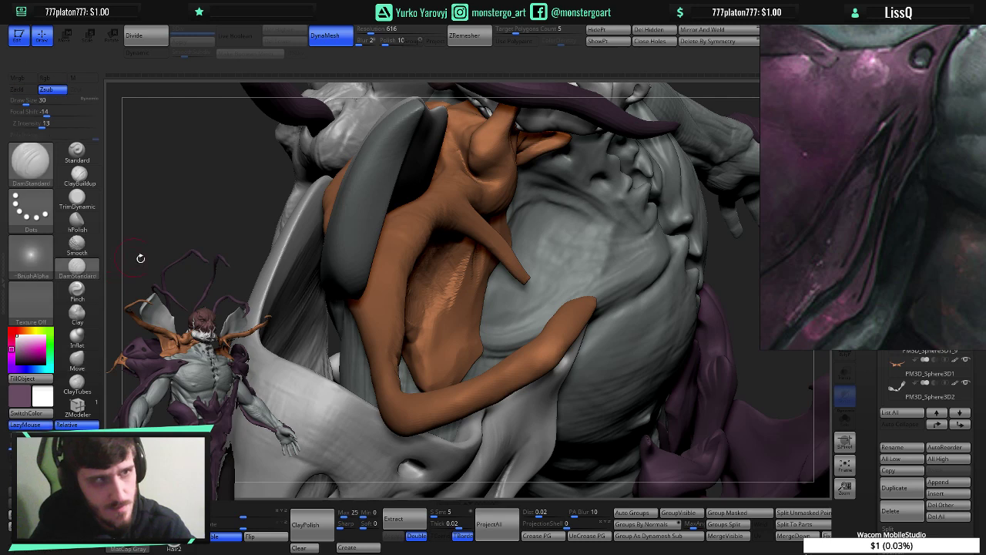
pyautogui.click(845, 420)
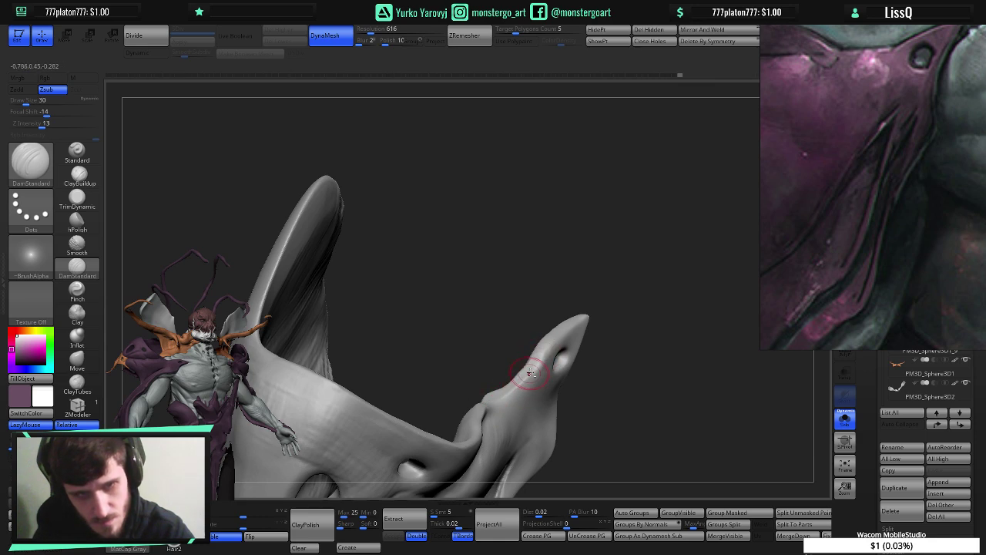
pyautogui.moveTo(512, 385)
pyautogui.mouseDown()
pyautogui.moveTo(499, 361)
pyautogui.moveTo(492, 366)
pyautogui.mouseUp()
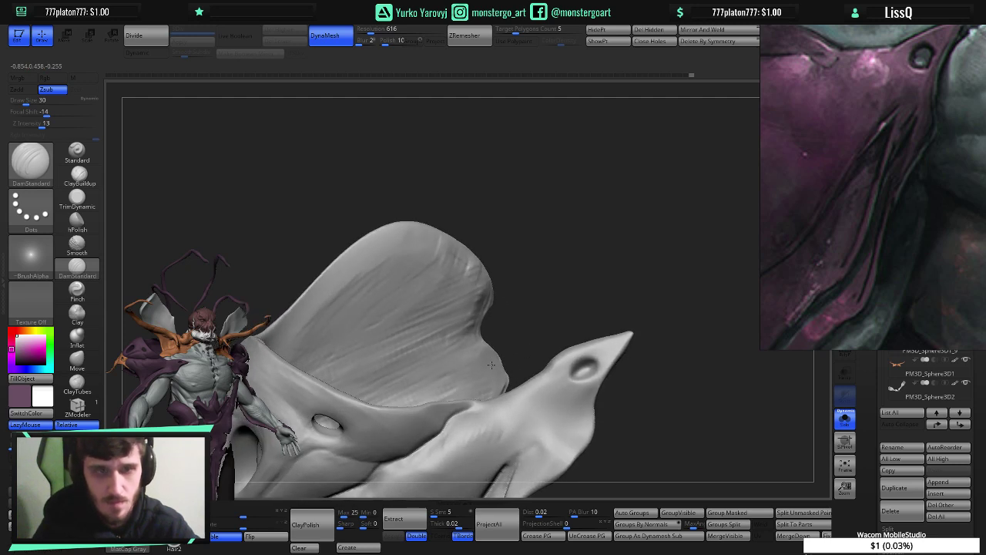
pyautogui.moveTo(491, 364); pyautogui.dragTo(491, 363, button='right')
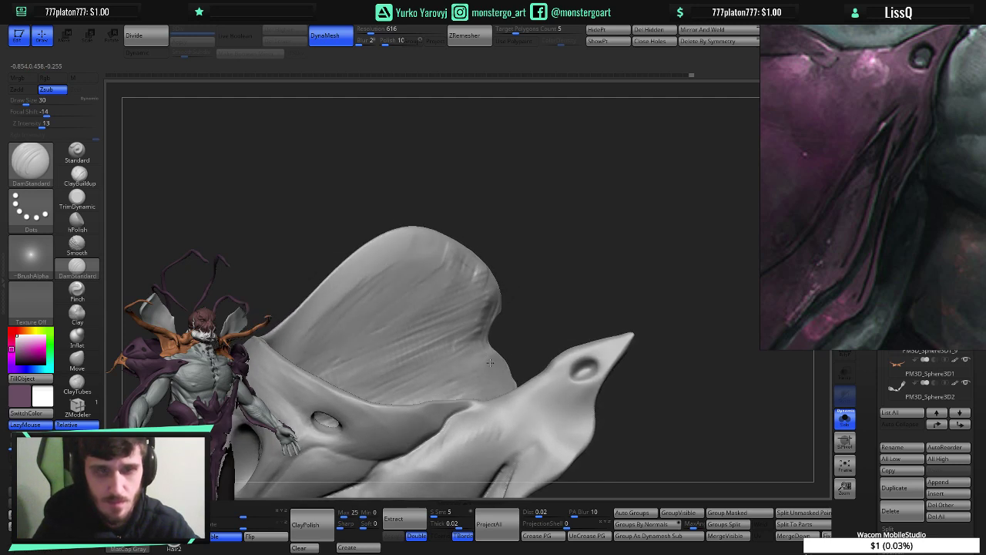
pyautogui.moveTo(595, 331); pyautogui.dragTo(577, 312, button='right')
pyautogui.click(845, 421)
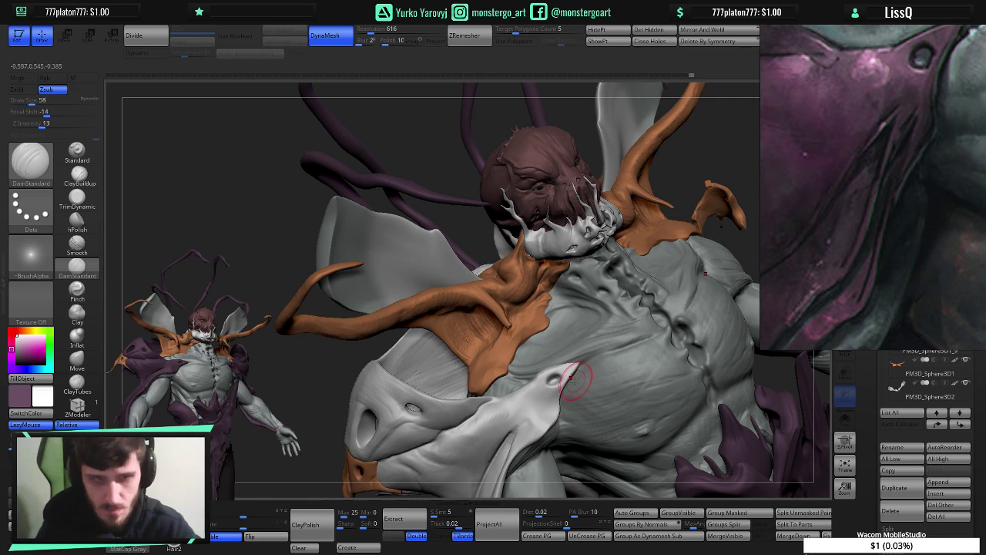
# - Smooth the flap's outer edge below the hole and pull its tip upward with the Move brush at draw size 102
pyautogui.press(']')
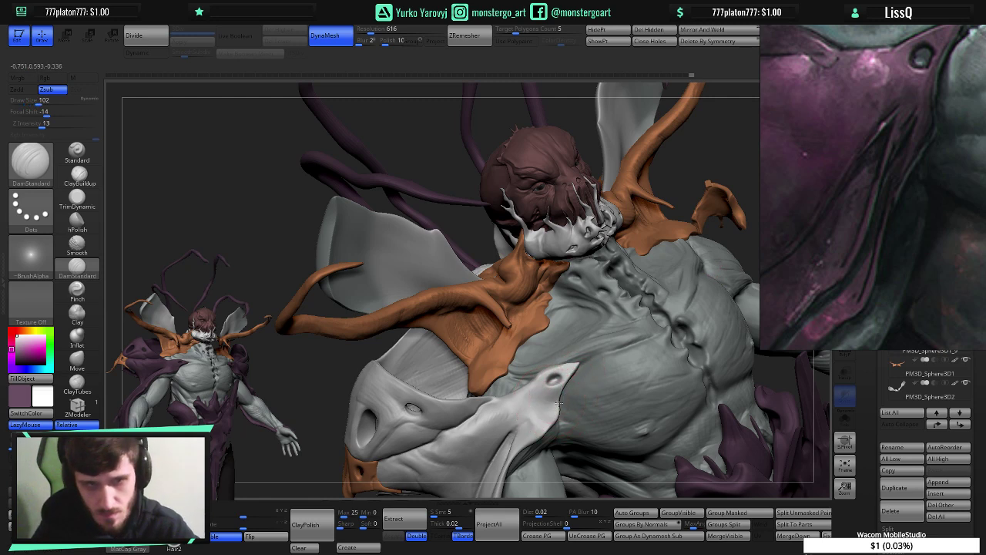
pyautogui.keyDown('shift'); pyautogui.moveTo(573, 414); pyautogui.dragTo(565, 417); pyautogui.keyUp('shift')
pyautogui.click(77, 358)
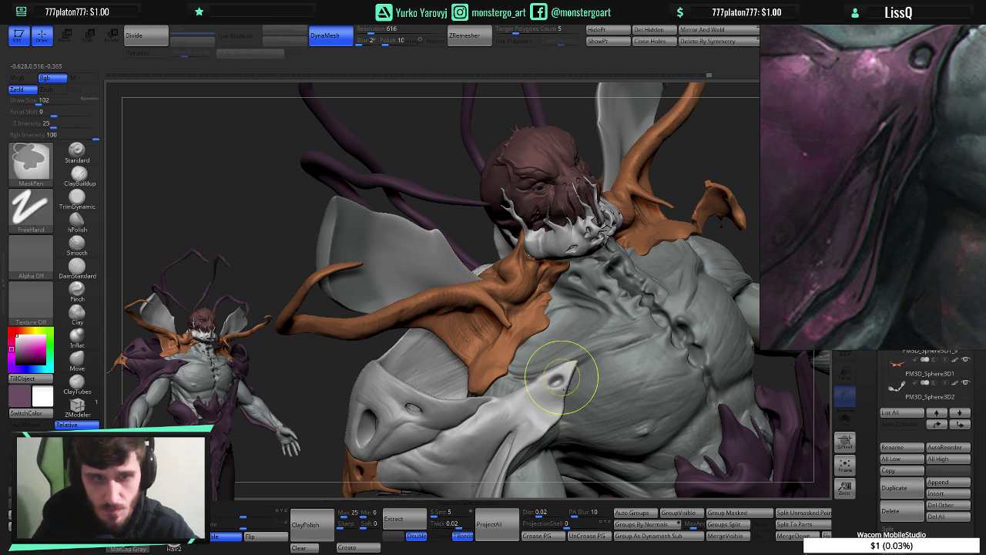
pyautogui.keyDown('ctrl'); pyautogui.moveTo(559, 380); pyautogui.dragTo(566, 410, button='right'); pyautogui.keyUp('ctrl')
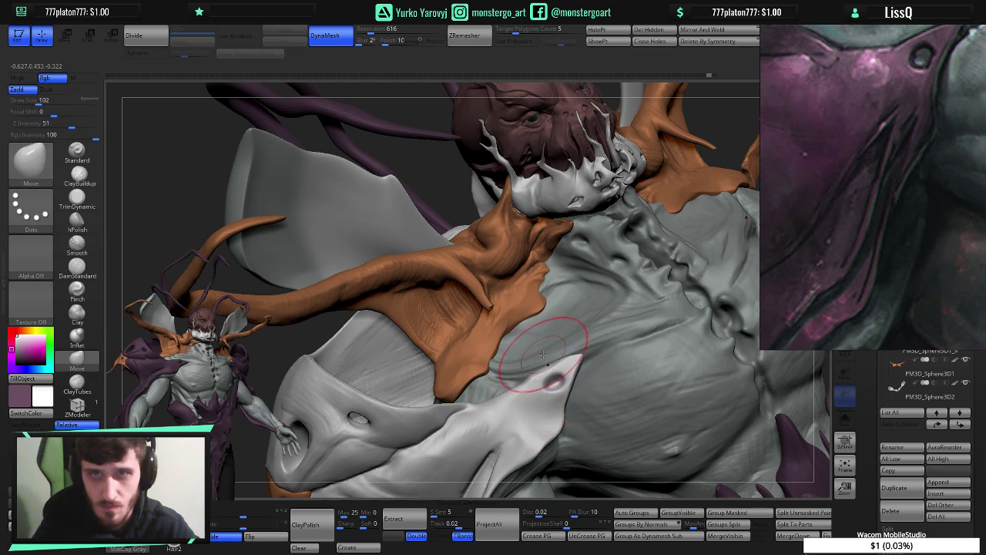
pyautogui.keyDown('ctrl'); pyautogui.moveTo(542, 354); pyautogui.dragTo(542, 389, button='right'); pyautogui.keyUp('ctrl')
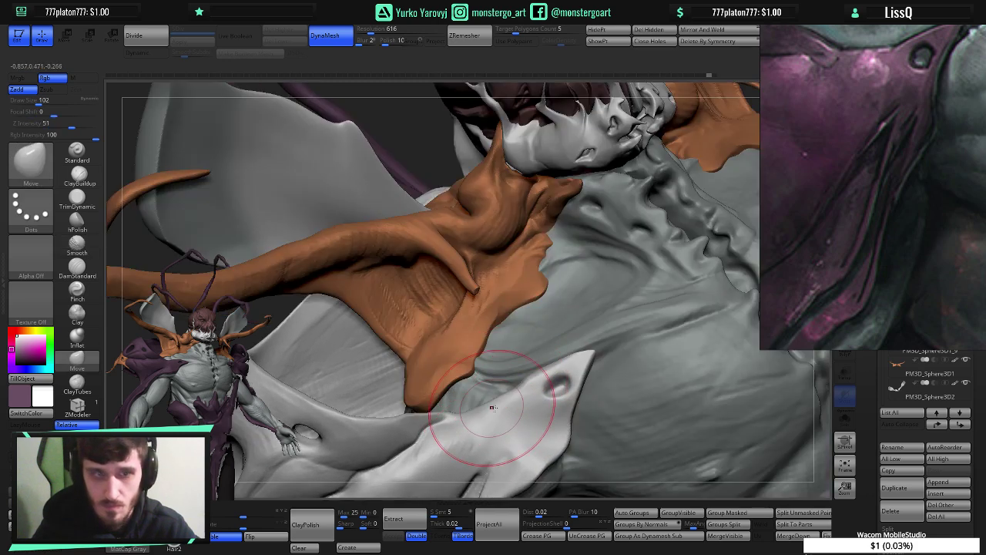
pyautogui.moveTo(595, 348); pyautogui.dragTo(586, 321)
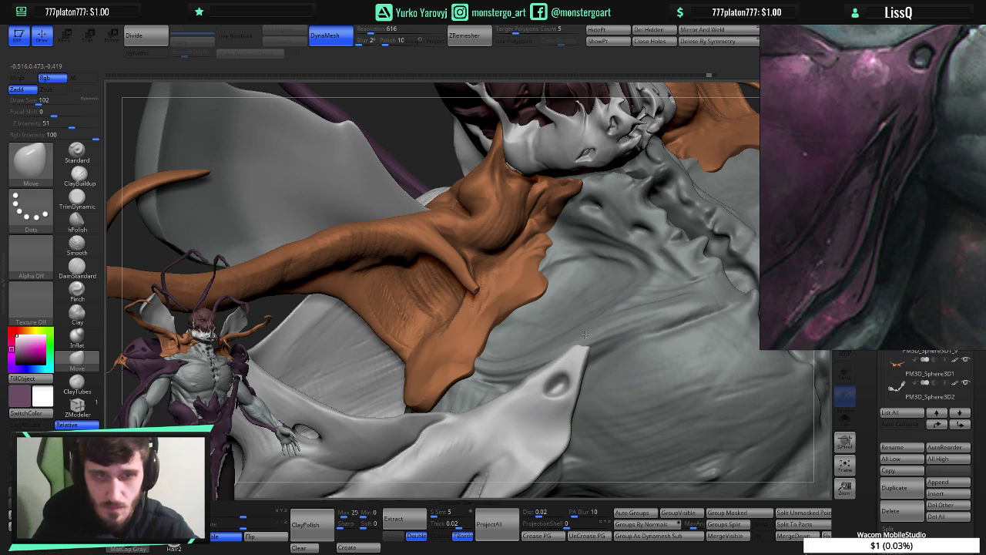
# - Reposition the flap's tip against the chest from the side with the Move brush
pyautogui.moveTo(584, 341)
pyautogui.mouseDown(button='right')
pyautogui.moveTo(623, 352)
pyautogui.moveTo(554, 362)
pyautogui.moveTo(601, 356)
pyautogui.mouseUp(button='right')
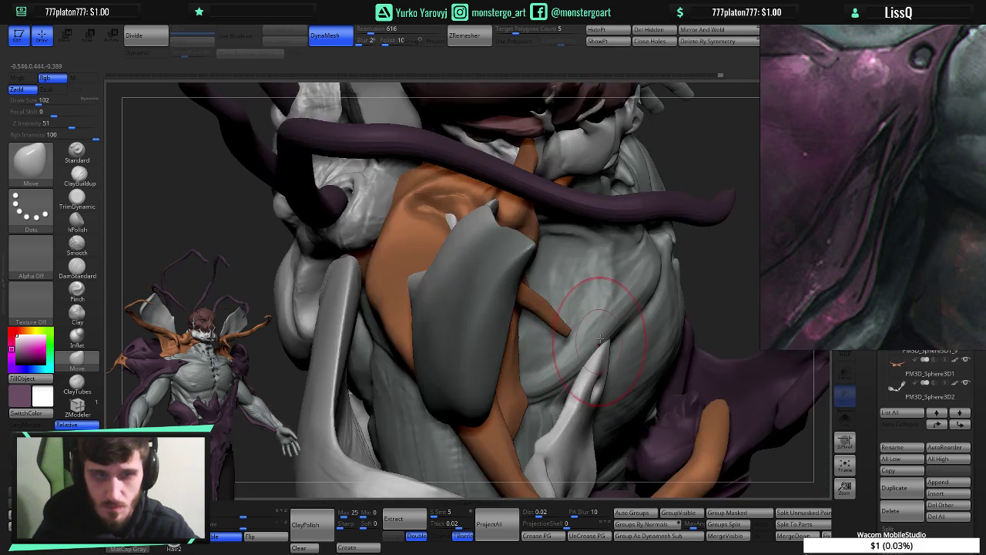
pyautogui.moveTo(600, 339); pyautogui.dragTo(625, 331)
pyautogui.moveTo(625, 331); pyautogui.dragTo(580, 329, button='right')
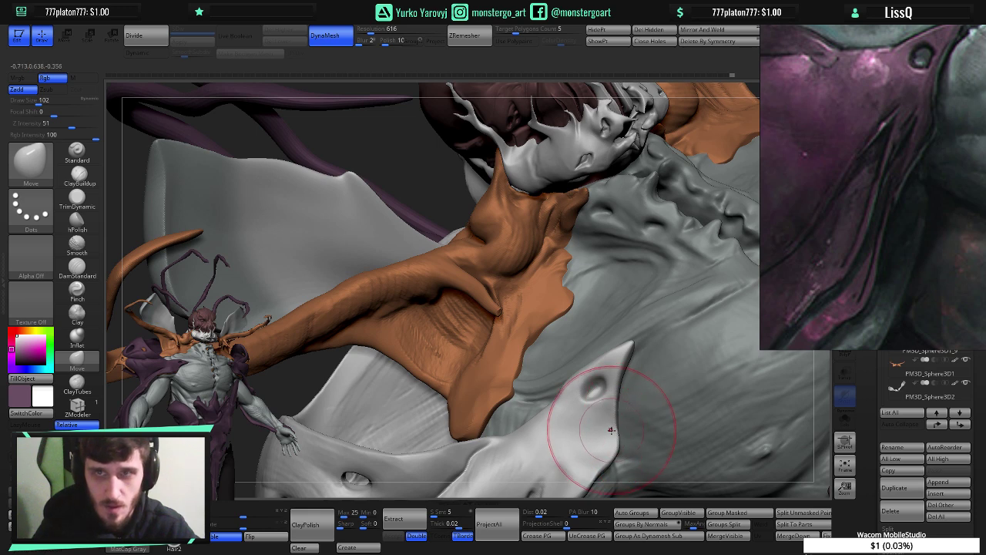
# - Examine how the flap sits on the chest from several sides, with the whole character shown and with the armour isolated
pyautogui.press('ctrl')
pyautogui.keyDown('ctrl'); pyautogui.moveTo(648, 412); pyautogui.dragTo(625, 332, button='right'); pyautogui.keyUp('ctrl')
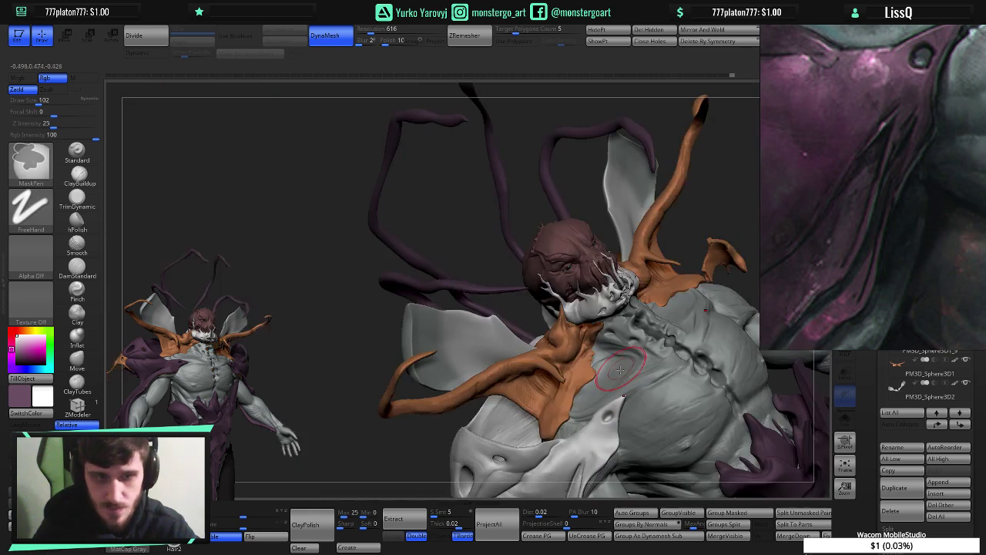
pyautogui.moveTo(416, 455); pyautogui.dragTo(494, 396, button='right')
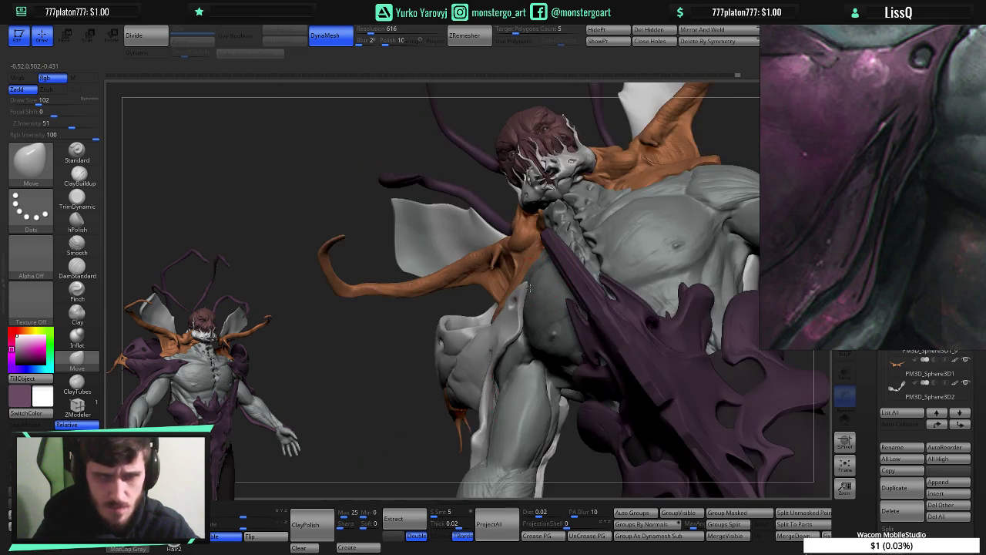
pyautogui.moveTo(529, 287); pyautogui.dragTo(570, 311, button='right')
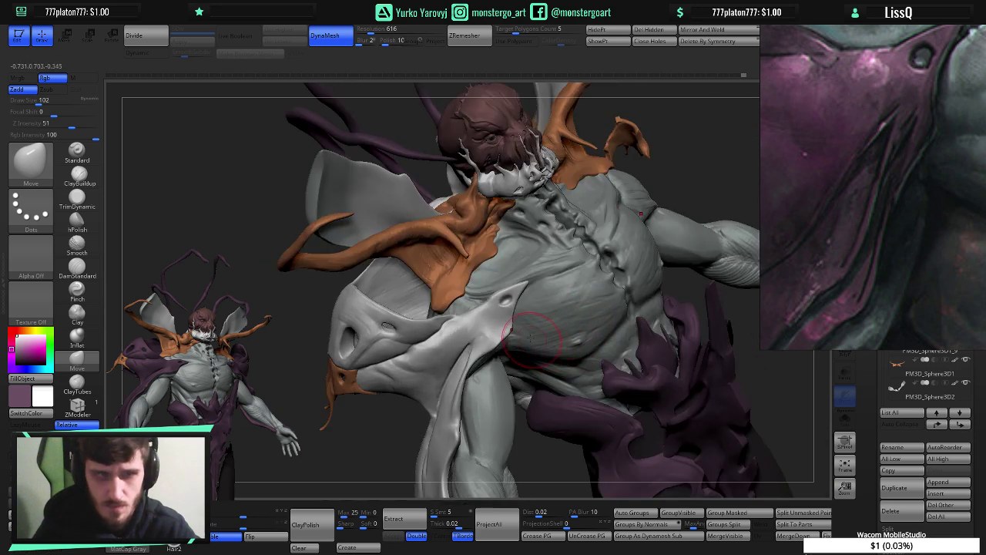
pyautogui.keyDown('ctrl'); pyautogui.moveTo(532, 339); pyautogui.dragTo(511, 334, button='right'); pyautogui.keyUp('ctrl')
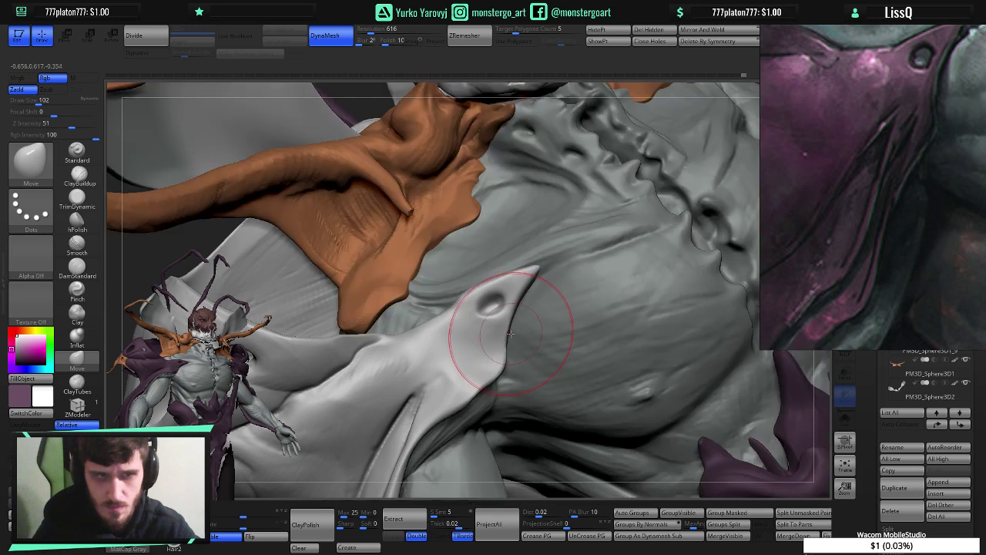
pyautogui.moveTo(503, 350); pyautogui.dragTo(504, 324, button='right')
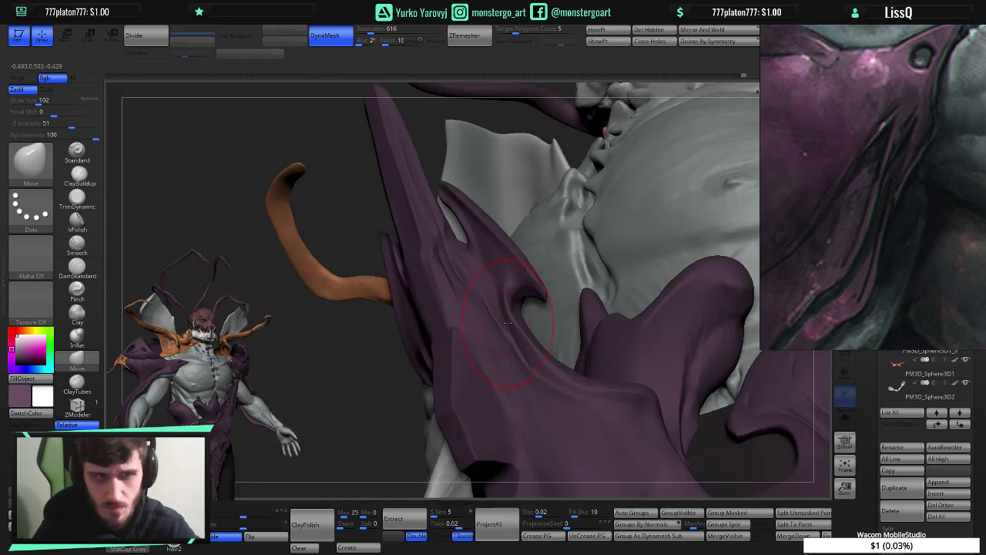
pyautogui.click(846, 420)
pyautogui.moveTo(667, 368); pyautogui.dragTo(541, 405, button='right')
pyautogui.click(845, 419)
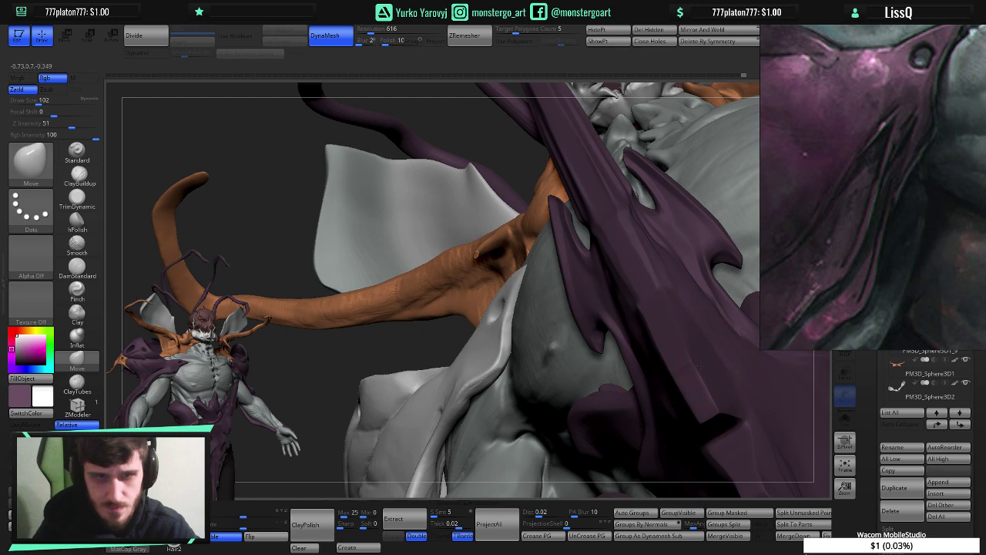
# - Select the purple cloth piece across the torso and move the concept art reference to uncover the subtool list
pyautogui.keyDown('alt'); pyautogui.click(701, 365); pyautogui.keyUp('alt')
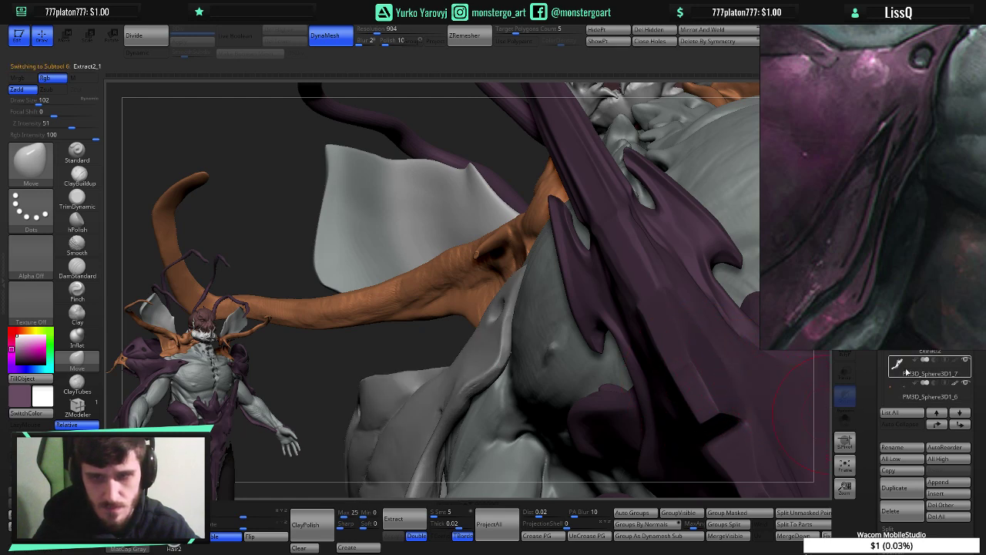
pyautogui.moveTo(921, 308); pyautogui.dragTo(896, 311)
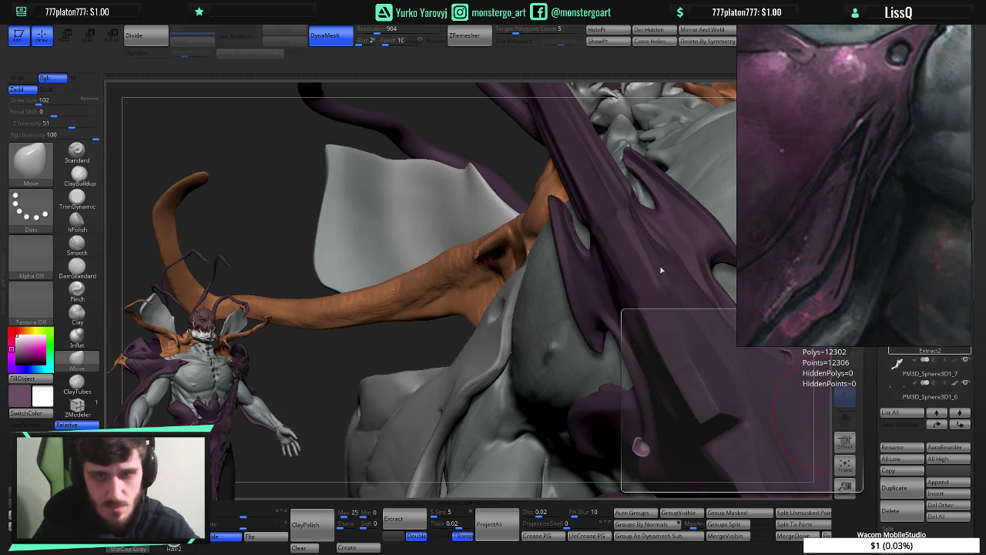
pyautogui.moveTo(811, 249); pyautogui.dragTo(815, 554)
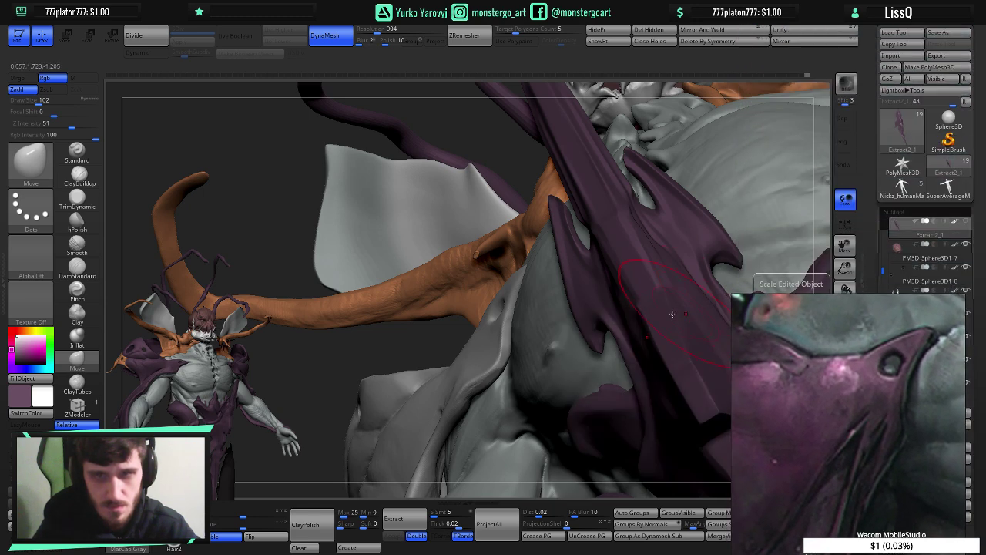
pyautogui.moveTo(868, 400); pyautogui.dragTo(877, 395)
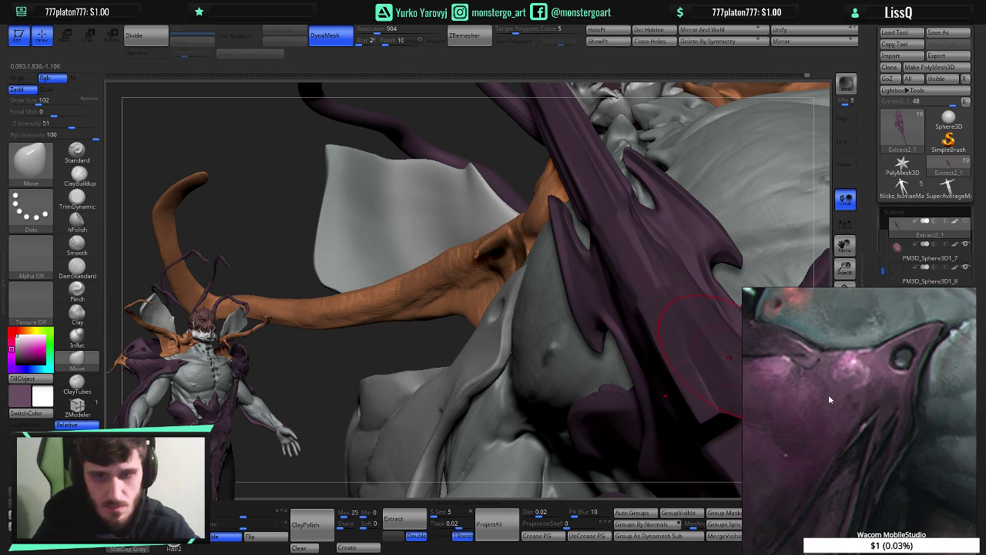
pyautogui.keyDown('ctrl'); pyautogui.keyDown('shift'); pyautogui.click(609, 366); pyautogui.keyUp('shift'); pyautogui.keyUp('ctrl')
pyautogui.keyDown('ctrl'); pyautogui.keyDown('shift'); pyautogui.click(607, 362); pyautogui.keyUp('shift'); pyautogui.keyUp('ctrl')
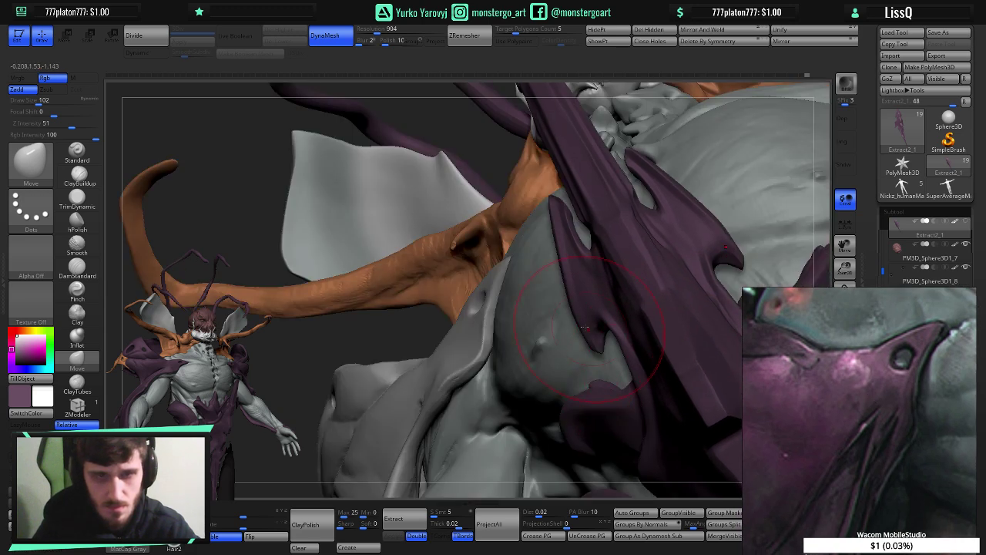
# - Switch back to the shoulder armour and reshape the flap around its hole with the Move brush
pyautogui.keyDown('alt'); pyautogui.click(481, 327); pyautogui.keyUp('alt')
pyautogui.moveTo(479, 327)
pyautogui.mouseDown(button='right')
pyautogui.moveTo(493, 370)
pyautogui.moveTo(492, 314)
pyautogui.mouseUp(button='right')
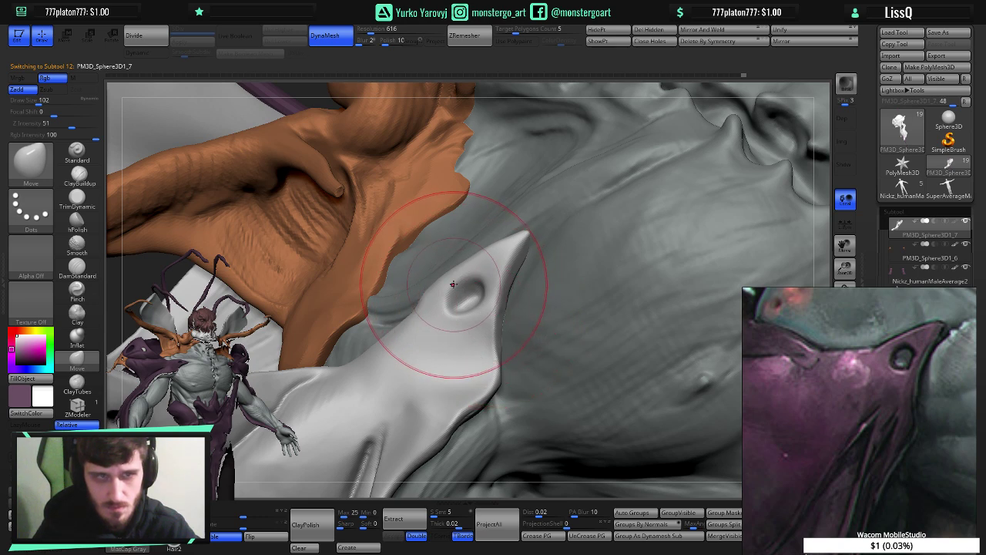
pyautogui.moveTo(451, 284); pyautogui.dragTo(457, 290)
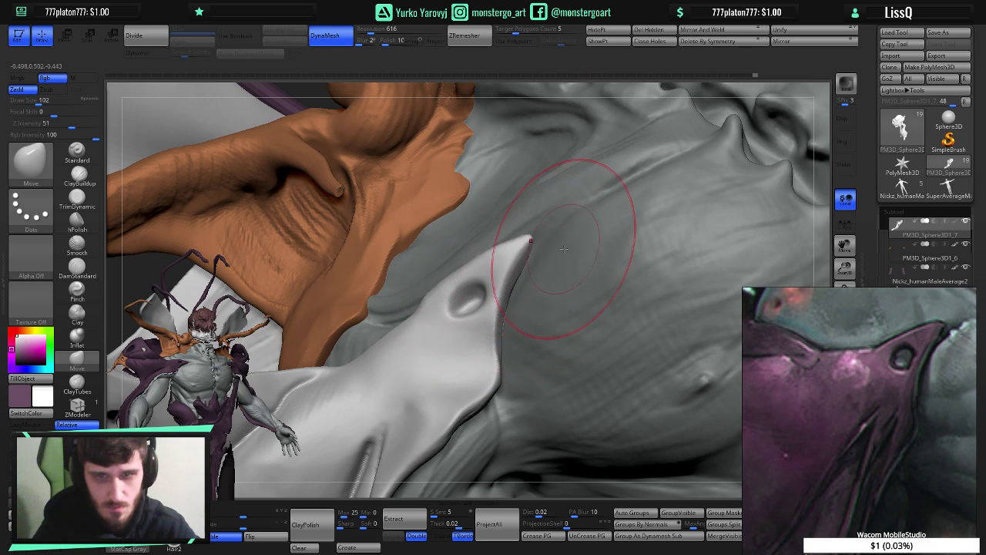
# - Push in the flap's inner edge below the hole with the Move brush at draw size 54
pyautogui.keyDown('ctrl'); pyautogui.keyDown('shift'); pyautogui.click(503, 287); pyautogui.keyUp('shift'); pyautogui.keyUp('ctrl')
pyautogui.keyDown('ctrl'); pyautogui.keyDown('shift'); pyautogui.click(502, 287); pyautogui.keyUp('shift'); pyautogui.keyUp('ctrl')
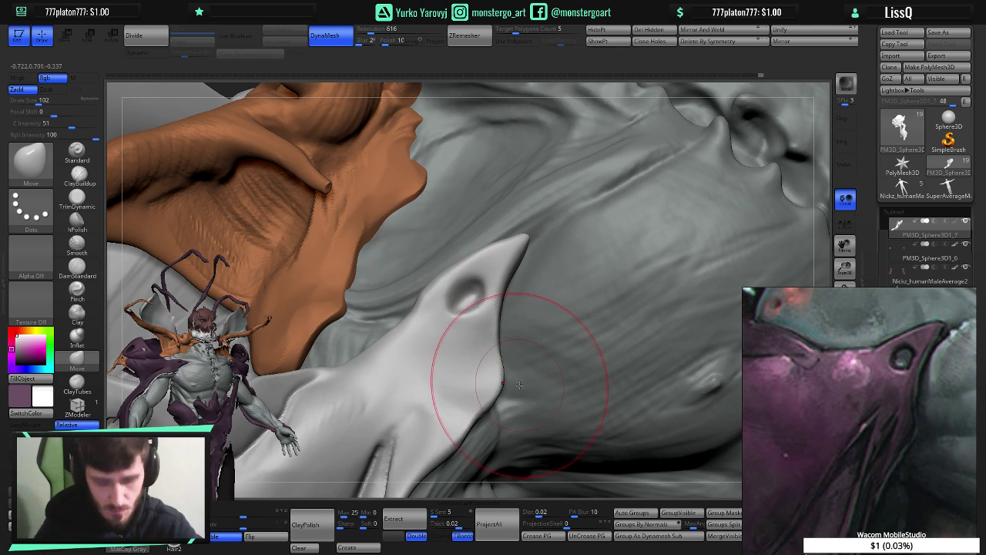
pyautogui.press('[')
pyautogui.press('[')
pyautogui.press('[')
pyautogui.press('[')
pyautogui.press('[')
pyautogui.press('[')
pyautogui.press('[')
pyautogui.press('[')
pyautogui.press('[')
pyautogui.press('[')
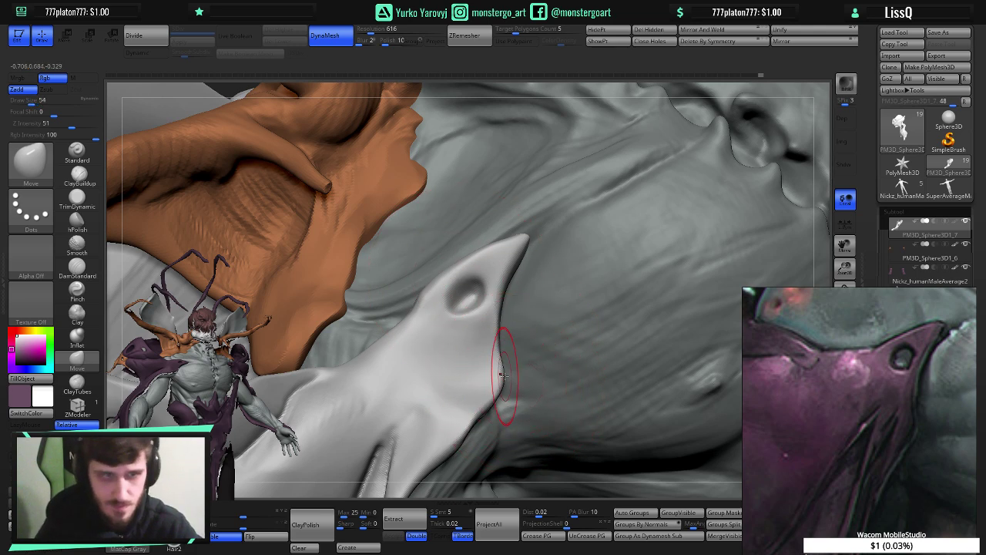
pyautogui.moveTo(506, 378); pyautogui.dragTo(497, 384)
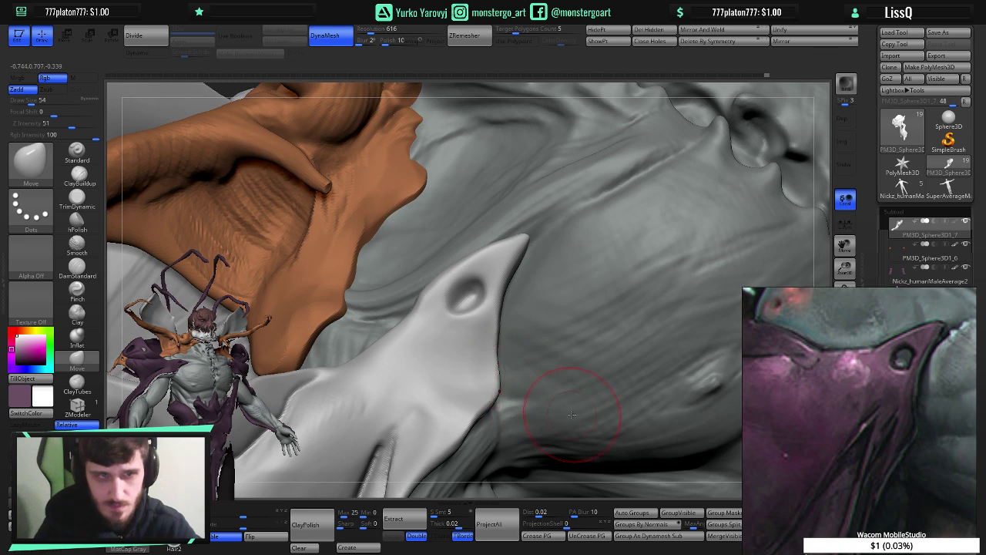
pyautogui.moveTo(502, 333); pyautogui.dragTo(498, 331)
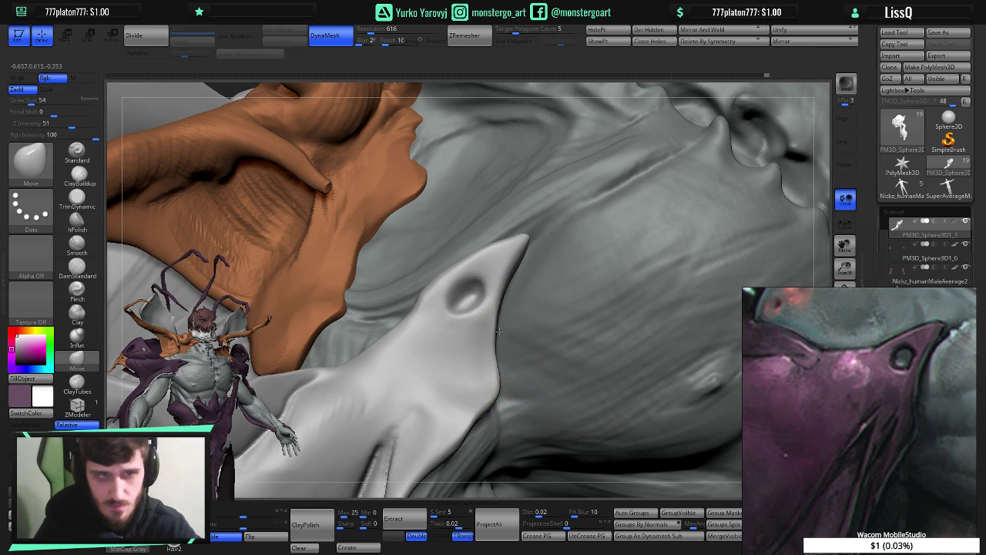
# - Save the project and flatten the flap's edge facing the chest with the hPolish brush at draw size 46
pyautogui.moveTo(500, 400); pyautogui.dragTo(453, 396, button='right')
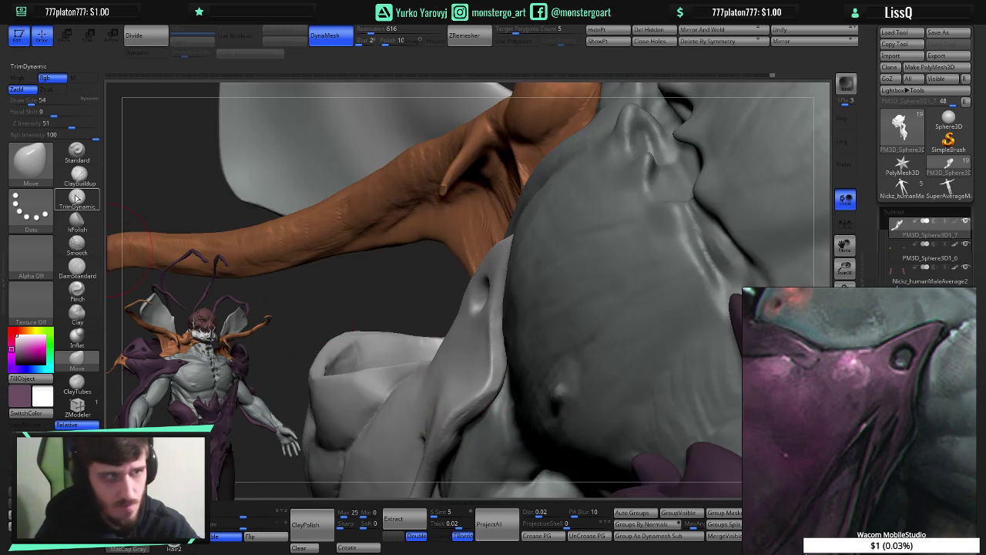
pyautogui.click(77, 197)
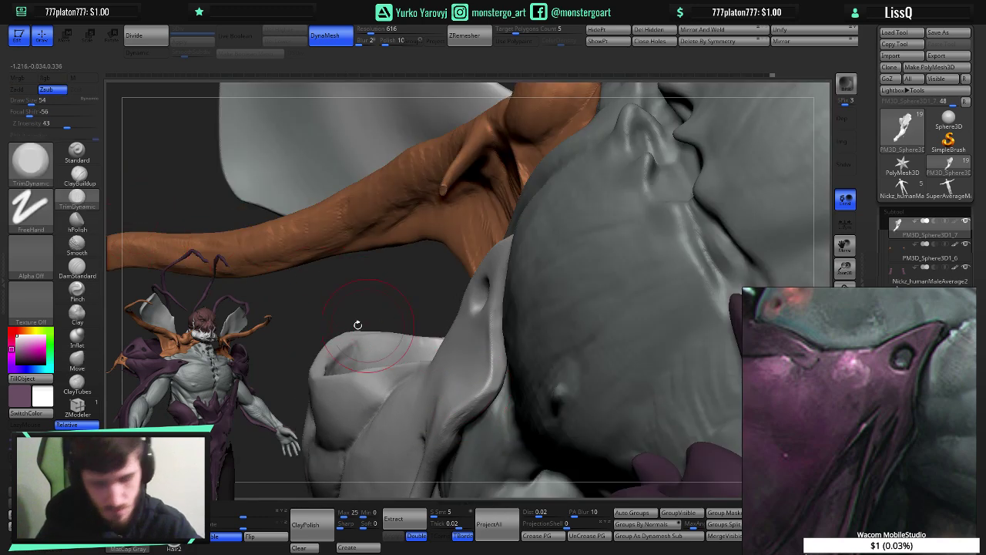
pyautogui.click(77, 221)
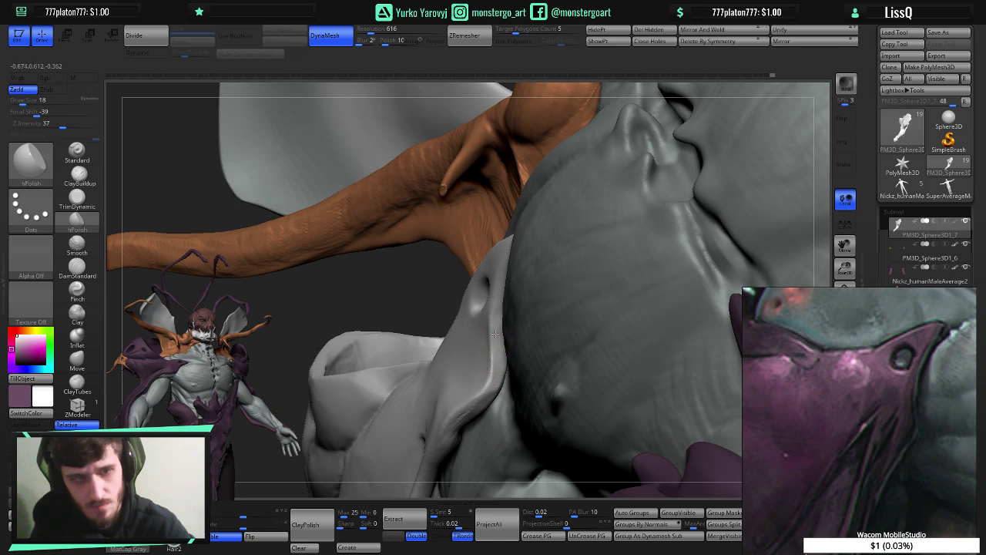
pyautogui.hotkey('ctrl', 's')
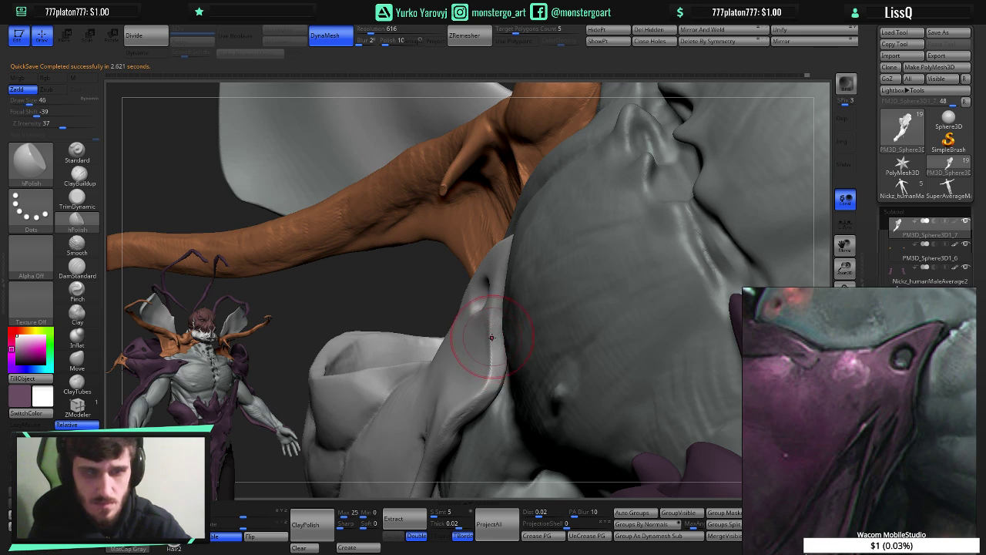
pyautogui.moveTo(496, 364)
pyautogui.mouseDown()
pyautogui.moveTo(494, 385)
pyautogui.moveTo(500, 353)
pyautogui.mouseUp()
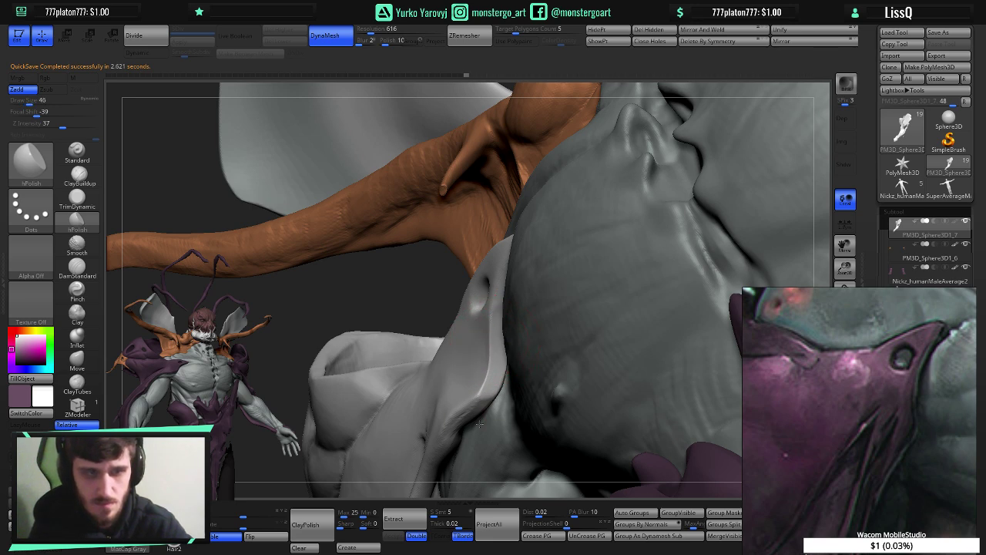
# - Polish the flap's lower edge with hPolish, smooth the fold running down from it, and undo the last stroke
pyautogui.moveTo(497, 409)
pyautogui.mouseDown(button='right')
pyautogui.moveTo(535, 416)
pyautogui.moveTo(443, 397)
pyautogui.mouseUp(button='right')
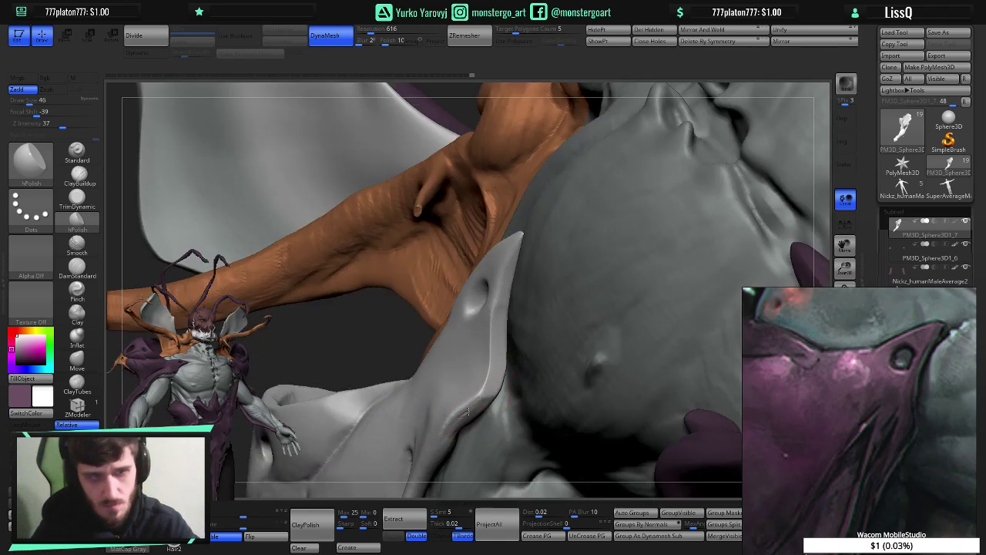
pyautogui.moveTo(488, 392); pyautogui.dragTo(448, 430)
pyautogui.moveTo(485, 391); pyautogui.dragTo(417, 466)
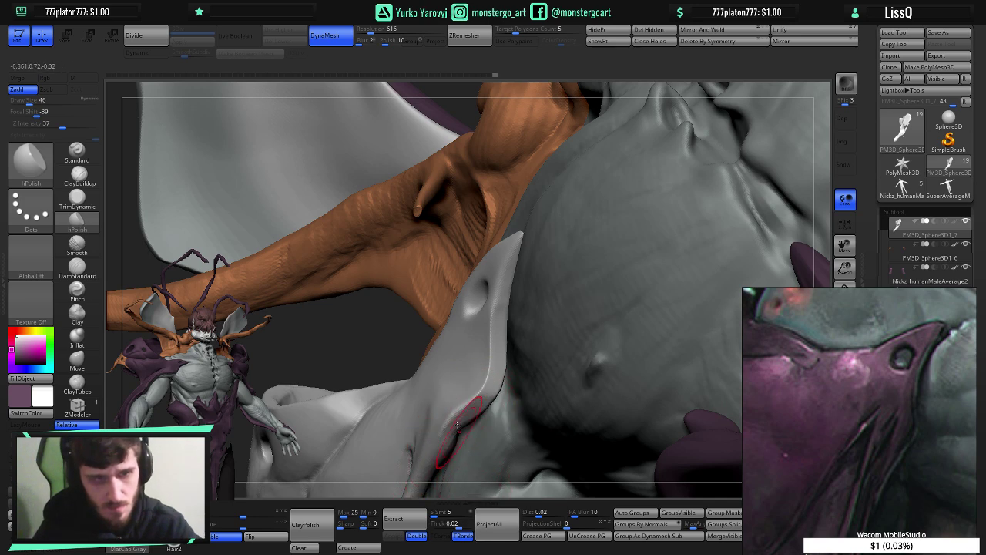
pyautogui.moveTo(461, 403); pyautogui.dragTo(434, 439)
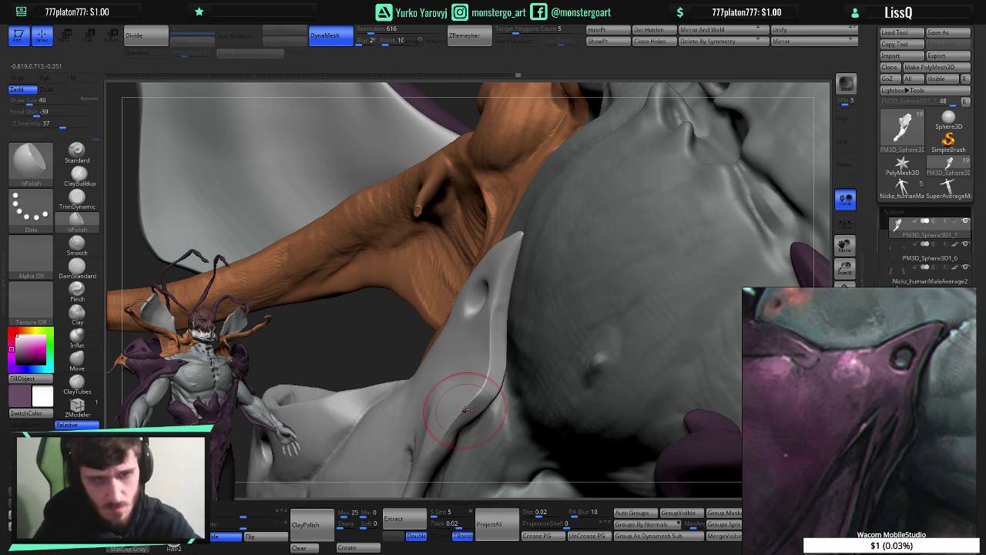
pyautogui.press('shift')
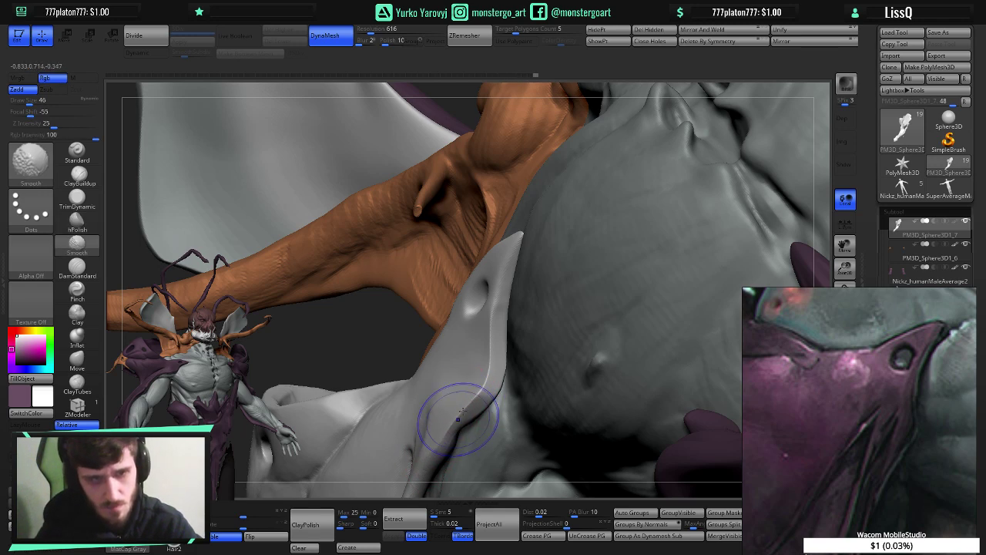
pyautogui.keyDown('shift'); pyautogui.moveTo(458, 418); pyautogui.dragTo(423, 480); pyautogui.keyUp('shift')
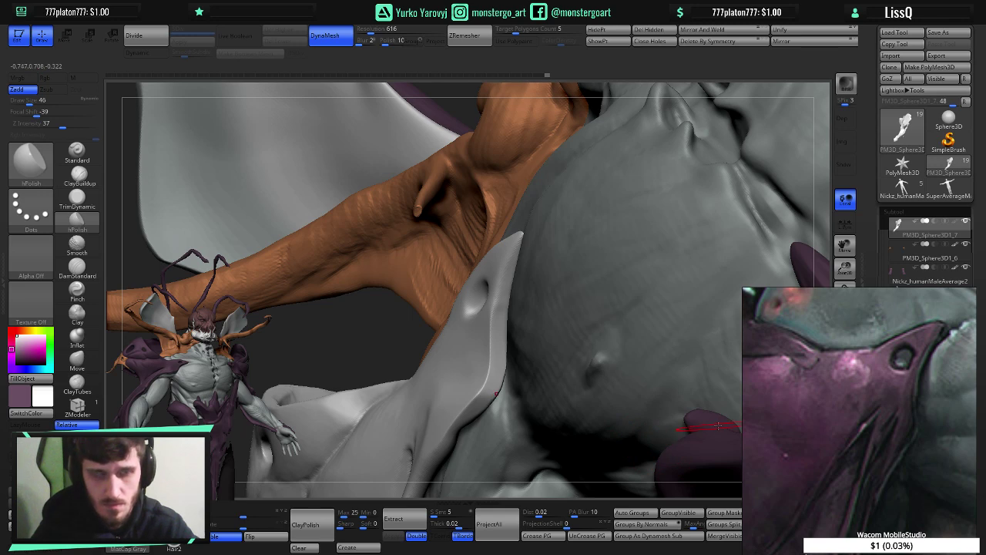
pyautogui.hotkey('ctrl', 'z')
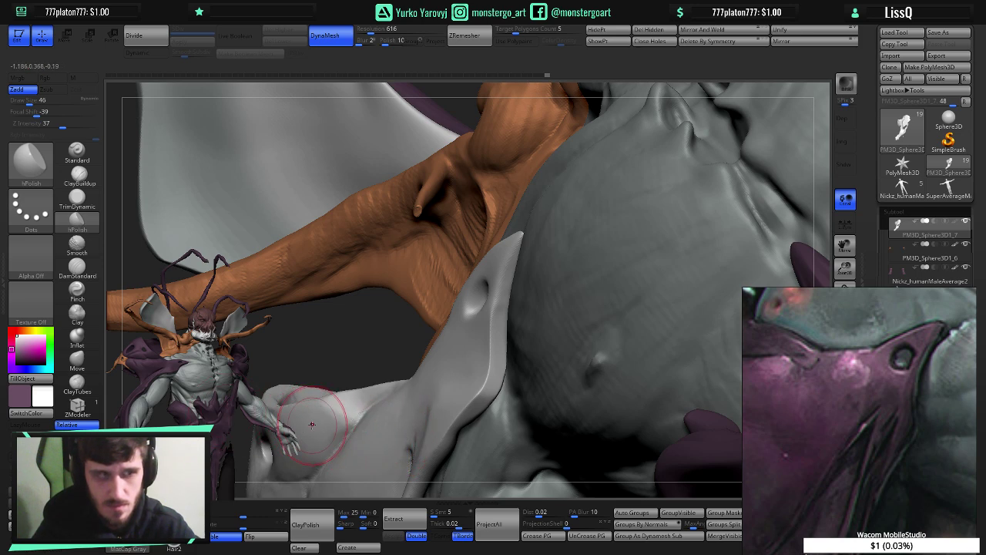
# - Move the concept art off the subtool list and shift the Spotlight character image to the opposite side of the canvas
pyautogui.moveTo(867, 439); pyautogui.dragTo(111, 428)
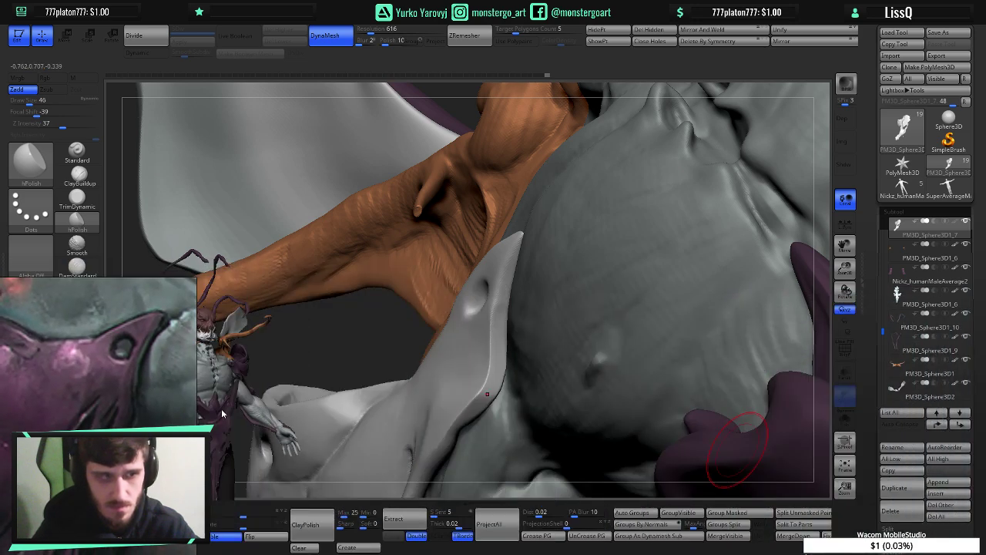
pyautogui.moveTo(222, 411); pyautogui.dragTo(780, 401)
pyautogui.press('z')
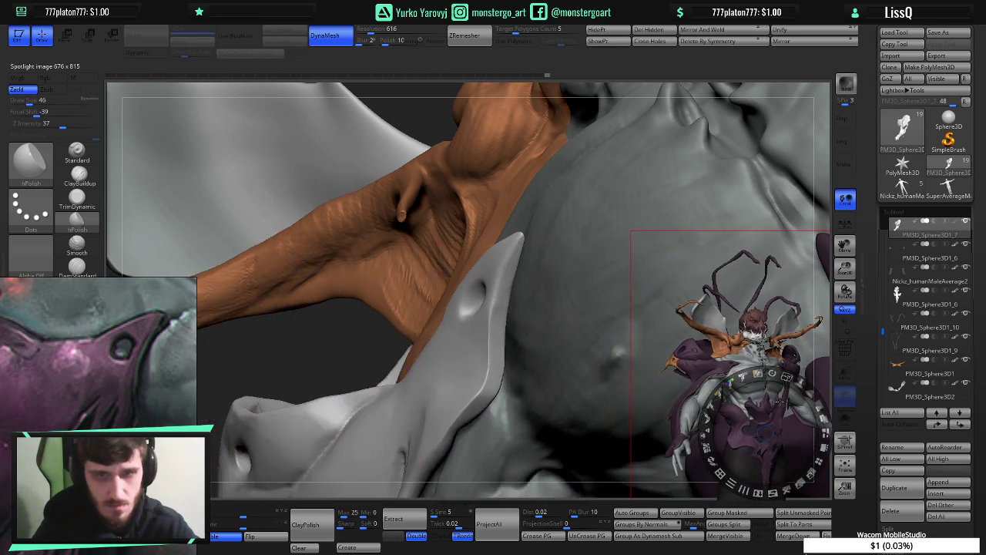
pyautogui.press('z')
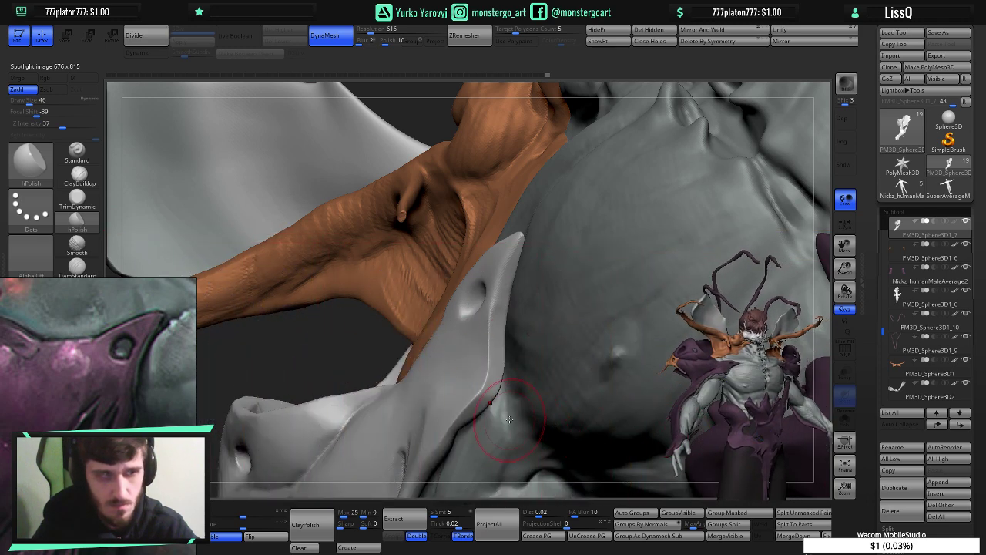
# - Check the flap's edge from several angles and delete the full-character image from Spotlight
pyautogui.moveTo(513, 417); pyautogui.dragTo(521, 412)
pyautogui.moveTo(522, 412); pyautogui.dragTo(522, 415, button='right')
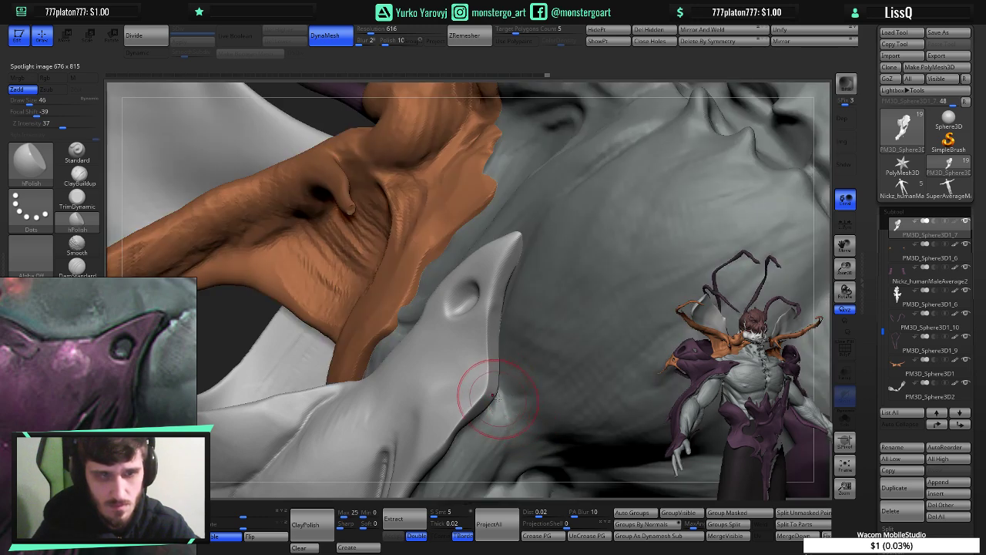
pyautogui.moveTo(513, 392); pyautogui.dragTo(510, 403, button='right')
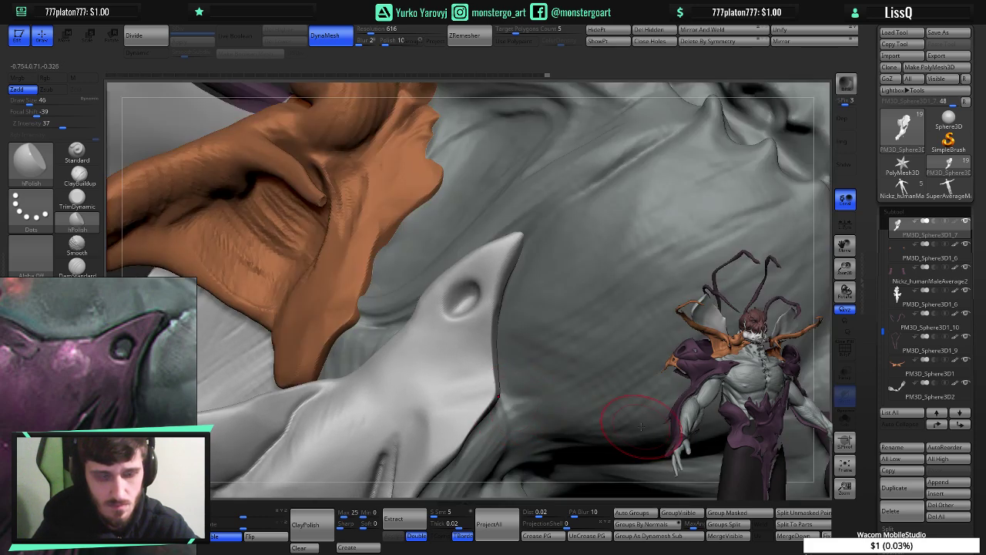
pyautogui.press('z')
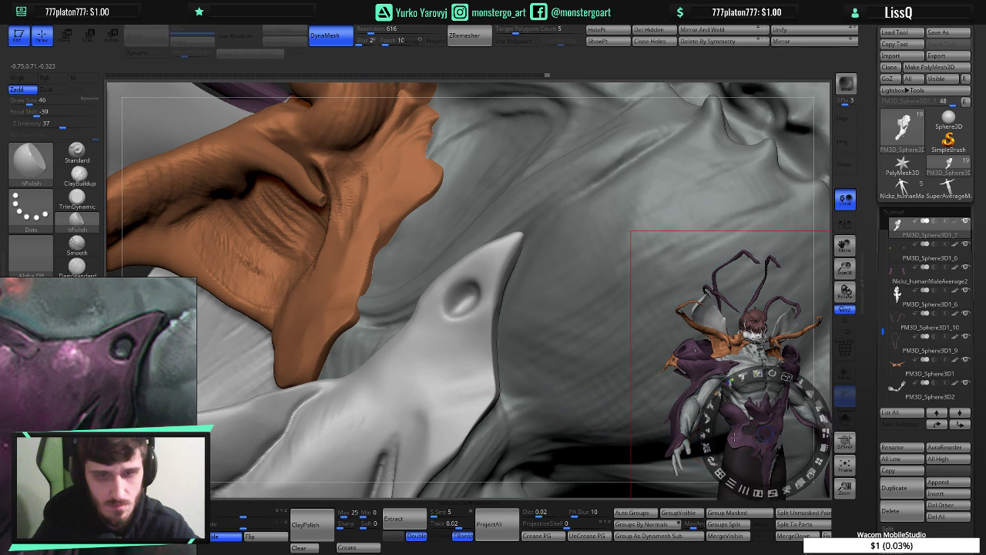
pyautogui.click(788, 489)
# - Examine how the flap lies on the chest from the side and from the front with the upper body in view
pyautogui.moveTo(699, 448); pyautogui.dragTo(678, 396, button='right')
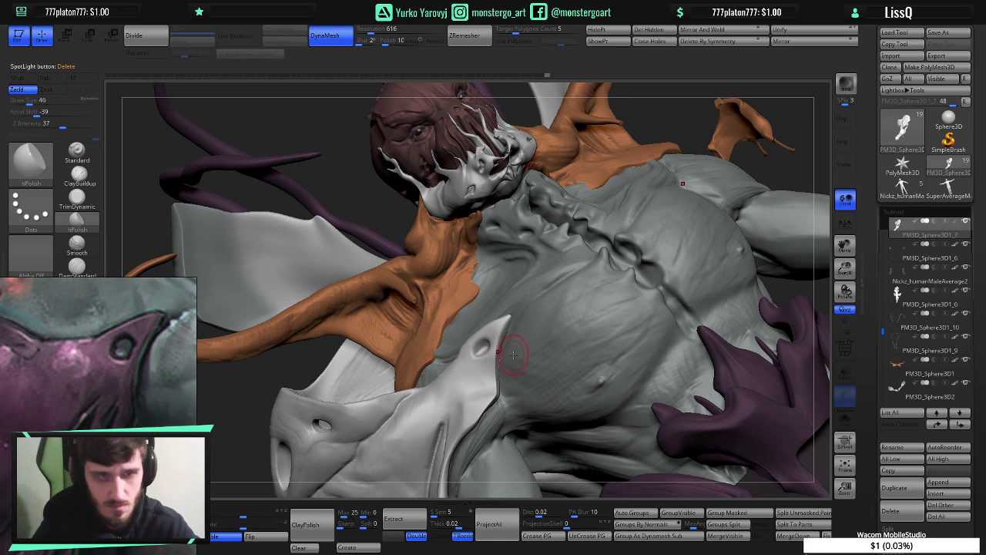
pyautogui.moveTo(513, 355); pyautogui.dragTo(516, 357, button='right')
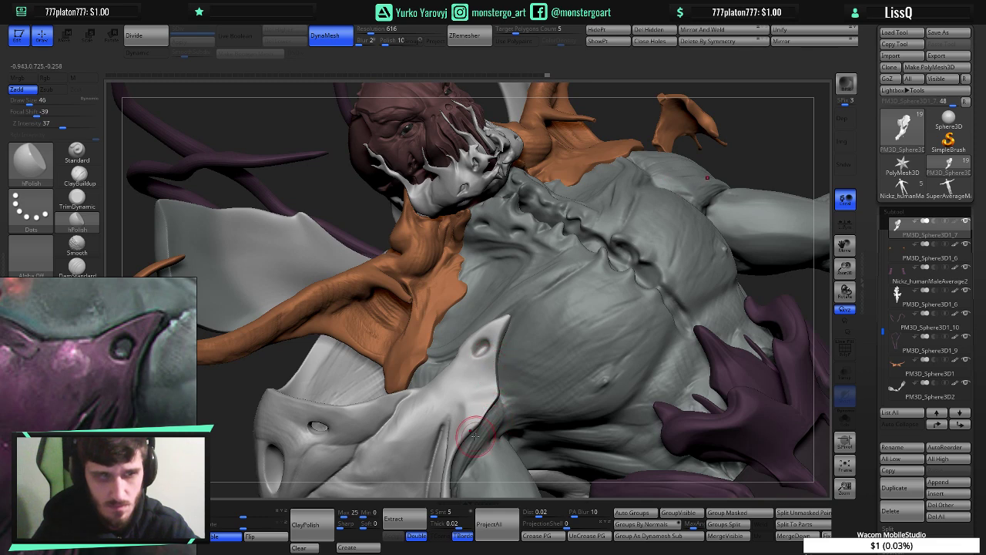
pyautogui.moveTo(475, 434); pyautogui.dragTo(471, 430, button='right')
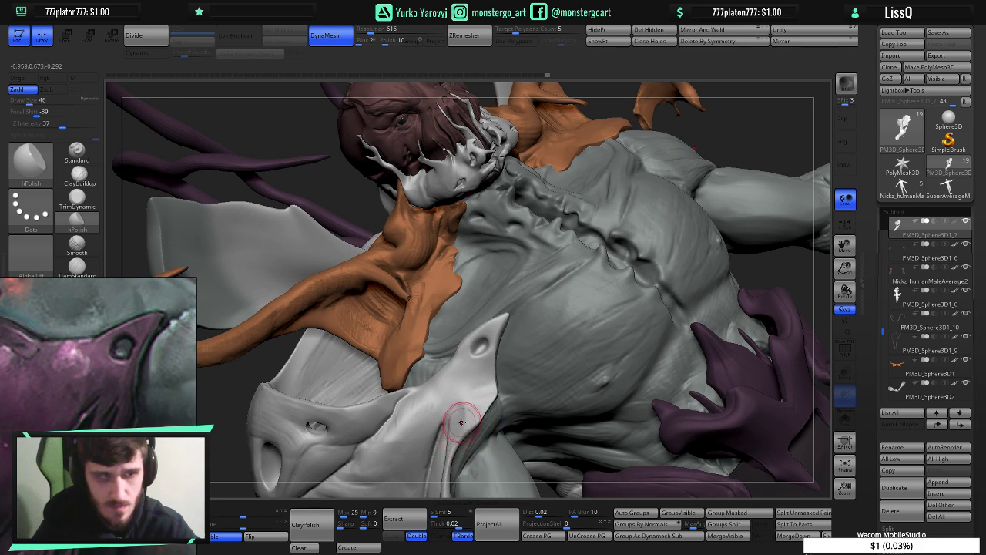
pyautogui.moveTo(497, 453)
pyautogui.keyDown('ctrl'); pyautogui.mouseDown(button='right')
pyautogui.moveTo(477, 401)
pyautogui.moveTo(493, 393)
pyautogui.moveTo(590, 407)
pyautogui.moveTo(549, 448)
pyautogui.mouseUp(button='right'); pyautogui.keyUp('ctrl')
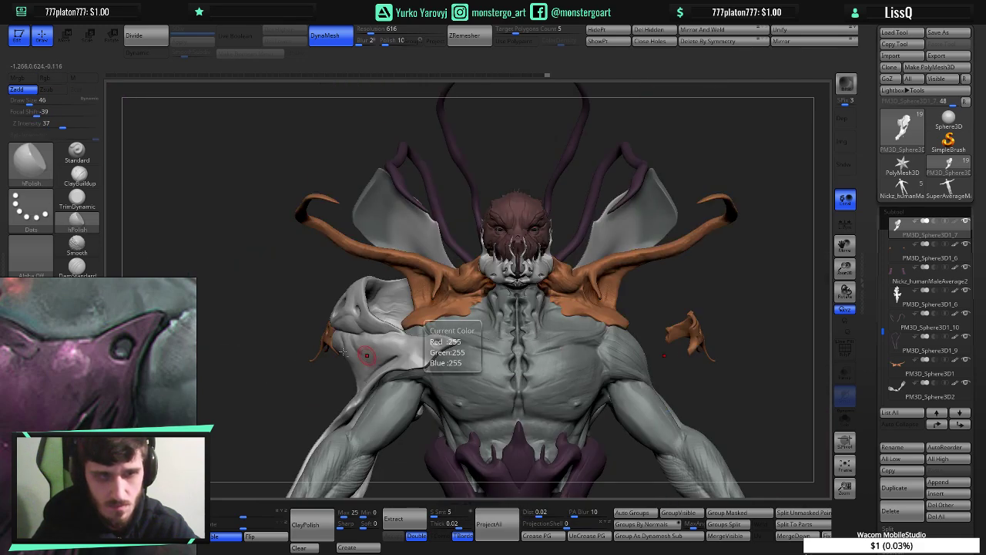
pyautogui.moveTo(290, 344); pyautogui.dragTo(341, 299, button='right')
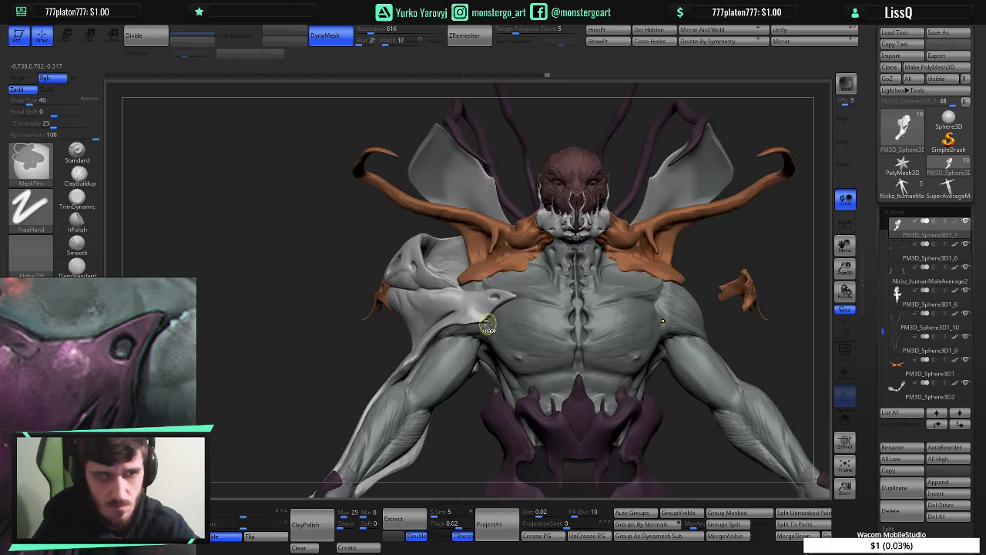
pyautogui.moveTo(490, 327)
pyautogui.keyDown('ctrl'); pyautogui.mouseDown(button='right')
pyautogui.moveTo(530, 366)
pyautogui.moveTo(521, 344)
pyautogui.mouseUp(button='right'); pyautogui.keyUp('ctrl')
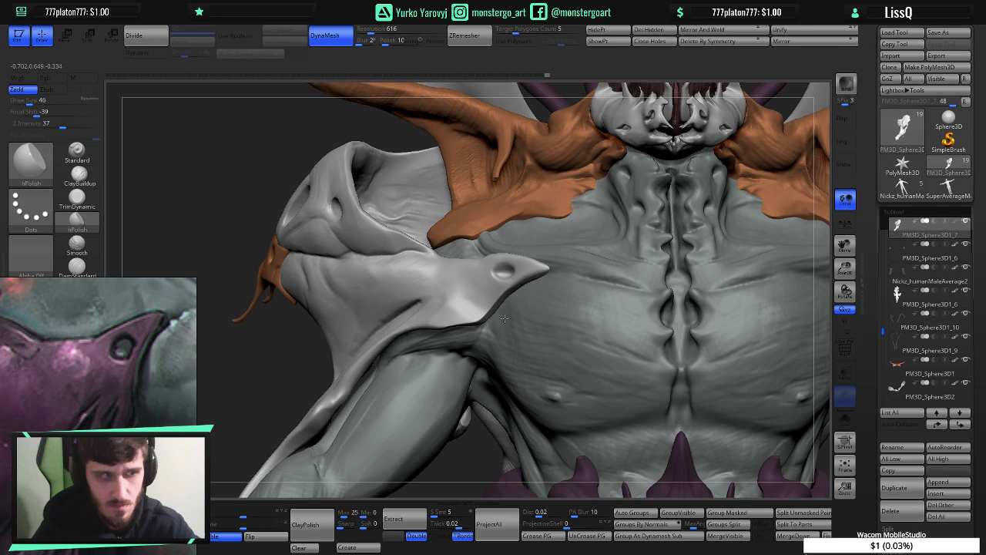
# - Widen the concept art view to the whole shoulder and compare it with the armour from several angles
pyautogui.moveTo(109, 394); pyautogui.dragTo(154, 337, button='right')
pyautogui.scroll(-5, 154, 336)
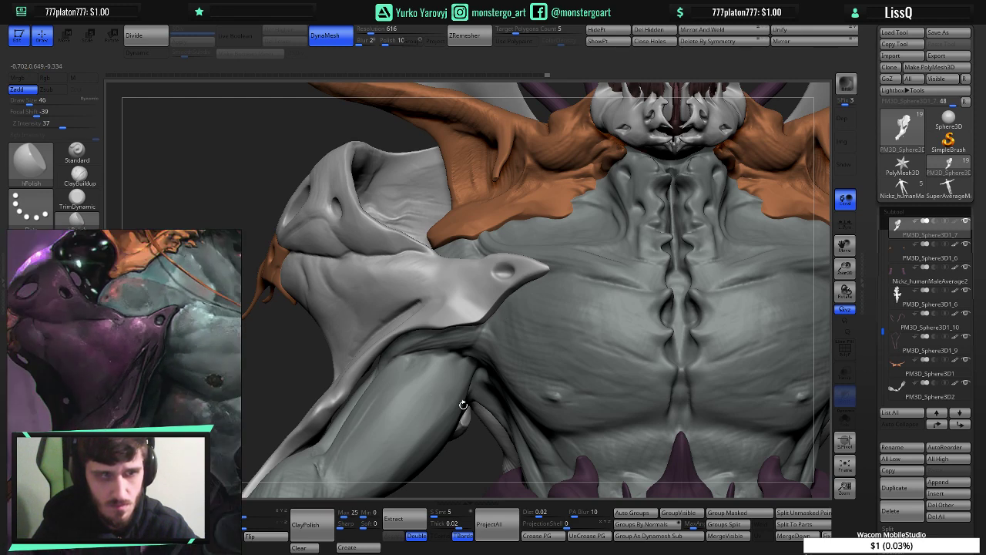
pyautogui.moveTo(463, 405); pyautogui.dragTo(491, 408, button='right')
pyautogui.moveTo(700, 369)
pyautogui.mouseDown(button='right')
pyautogui.moveTo(727, 367)
pyautogui.moveTo(460, 353)
pyautogui.mouseUp(button='right')
pyautogui.moveTo(433, 421); pyautogui.dragTo(553, 403, button='right')
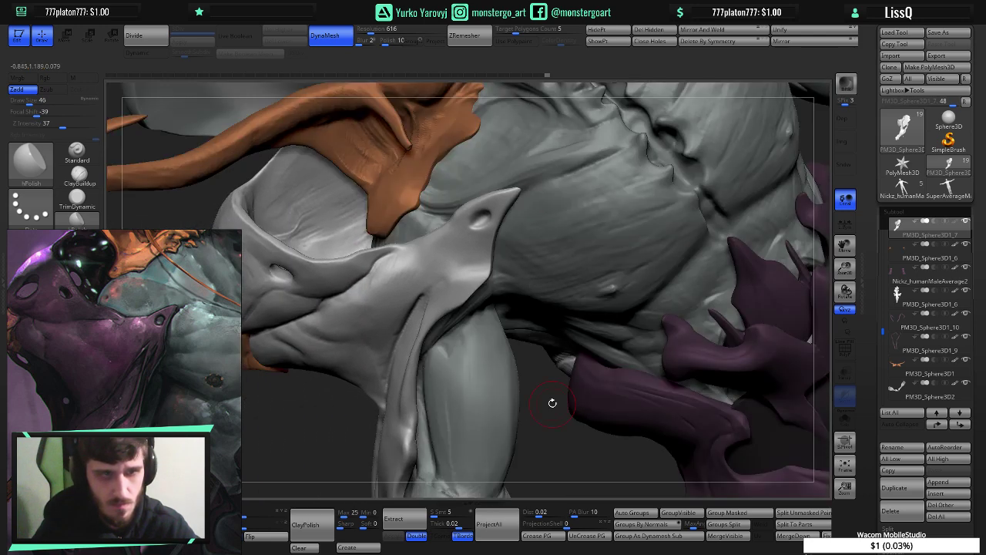
pyautogui.moveTo(562, 418)
pyautogui.mouseDown(button='right')
pyautogui.moveTo(488, 407)
pyautogui.moveTo(487, 390)
pyautogui.moveTo(516, 399)
pyautogui.mouseUp(button='right')
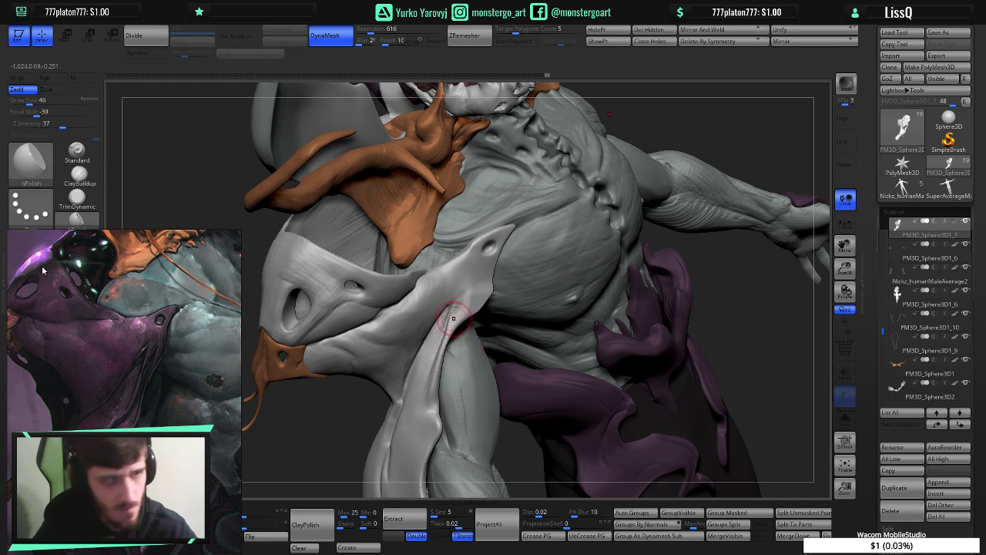
pyautogui.moveTo(92, 333); pyautogui.dragTo(95, 365, button='right')
pyautogui.scroll(1, 96, 370)
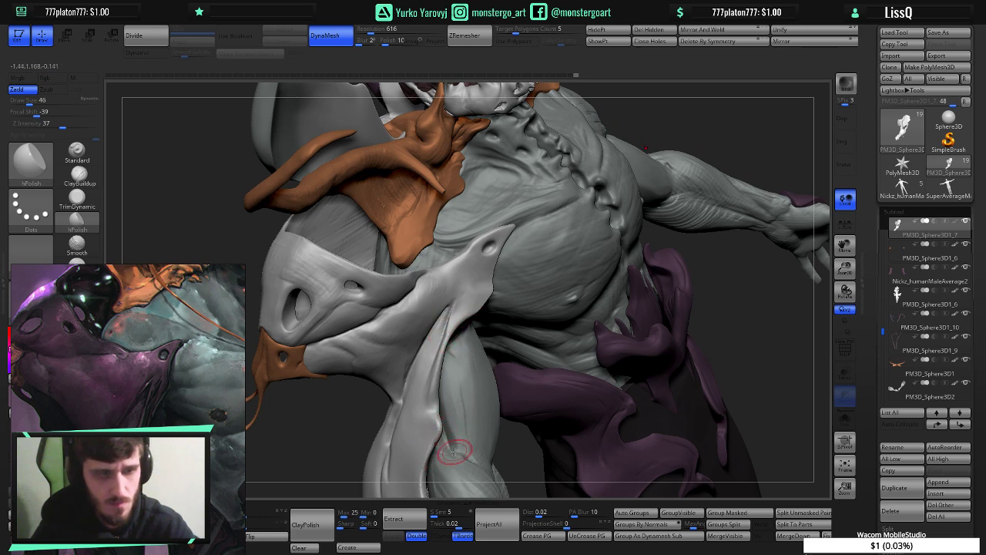
# - Enlarge the hPolish brush to draw size 86 and isolate the shoulder armour from the rest of the character
pyautogui.press(']')
pyautogui.press(']')
pyautogui.press(']')
pyautogui.press(']')
pyautogui.press(']')
pyautogui.press(']')
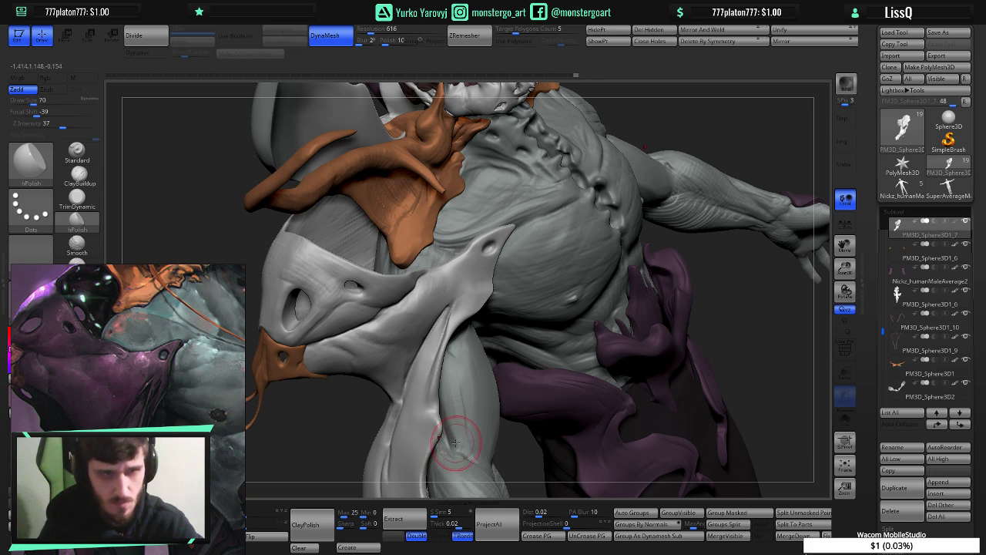
pyautogui.press(']')
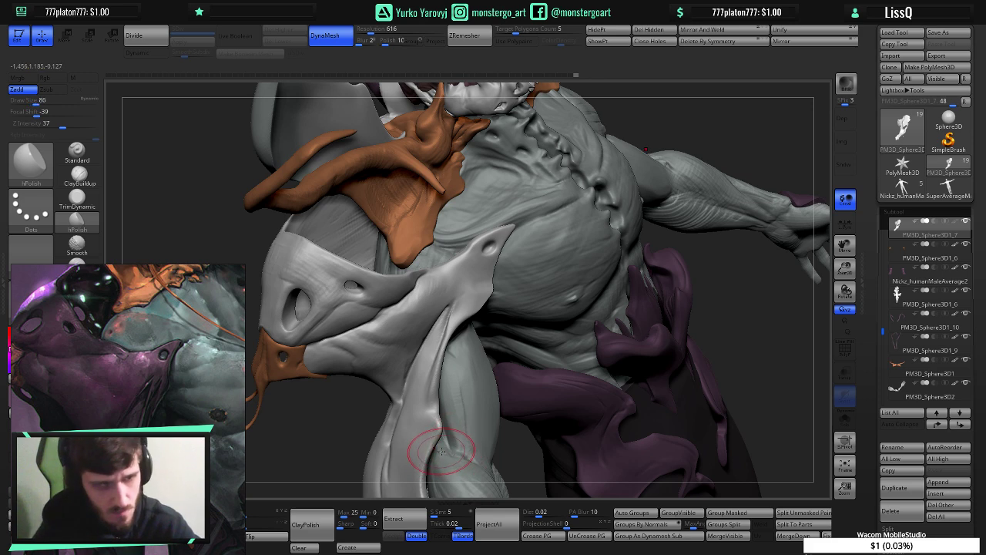
pyautogui.moveTo(442, 454); pyautogui.dragTo(434, 443, button='right')
pyautogui.keyDown('ctrl'); pyautogui.keyDown('shift'); pyautogui.click(434, 443); pyautogui.keyUp('shift'); pyautogui.keyUp('ctrl')
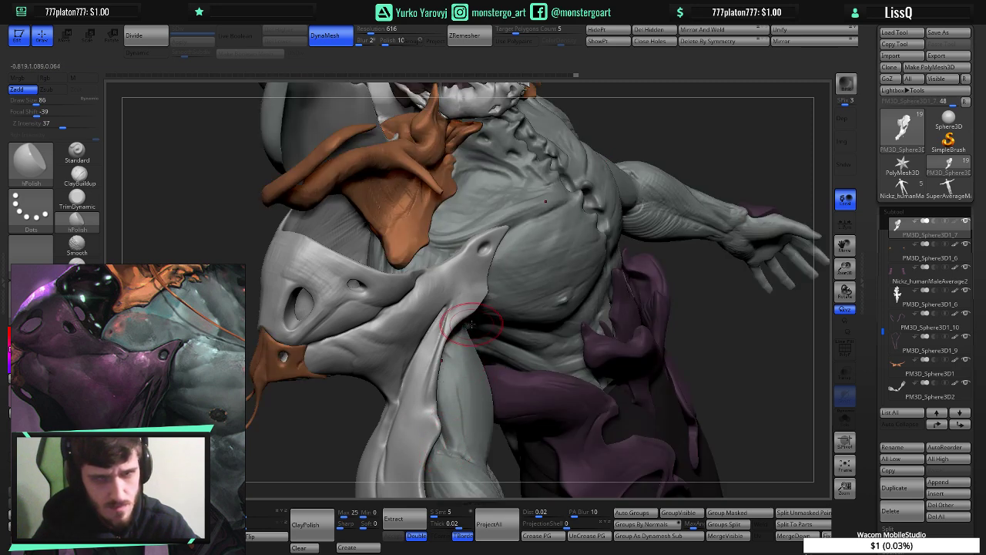
pyautogui.keyDown('ctrl'); pyautogui.keyDown('shift'); pyautogui.click(453, 367); pyautogui.keyUp('shift'); pyautogui.keyUp('ctrl')
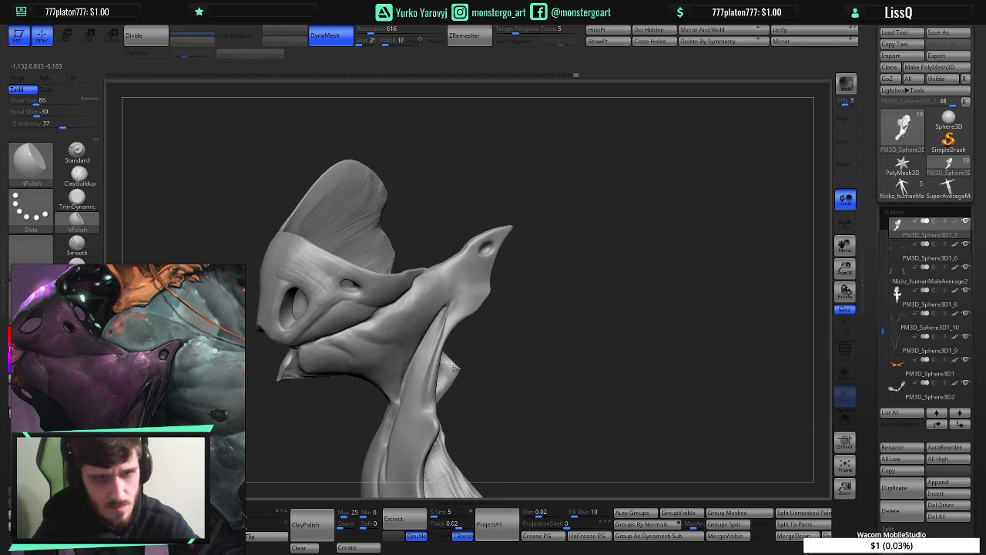
# - Show only the shoulder armour and choose MaskCurve as the masking brush
pyautogui.keyDown('ctrl'); pyautogui.keyDown('shift'); pyautogui.click(452, 362); pyautogui.keyUp('shift'); pyautogui.keyUp('ctrl')
pyautogui.click(846, 418)
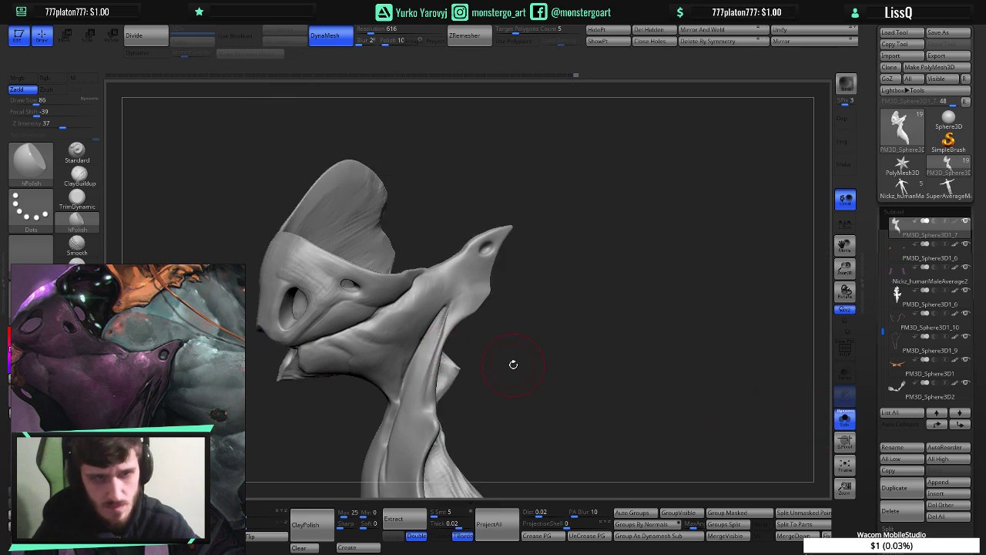
pyautogui.moveTo(514, 364); pyautogui.dragTo(501, 332)
pyautogui.press('ctrl')
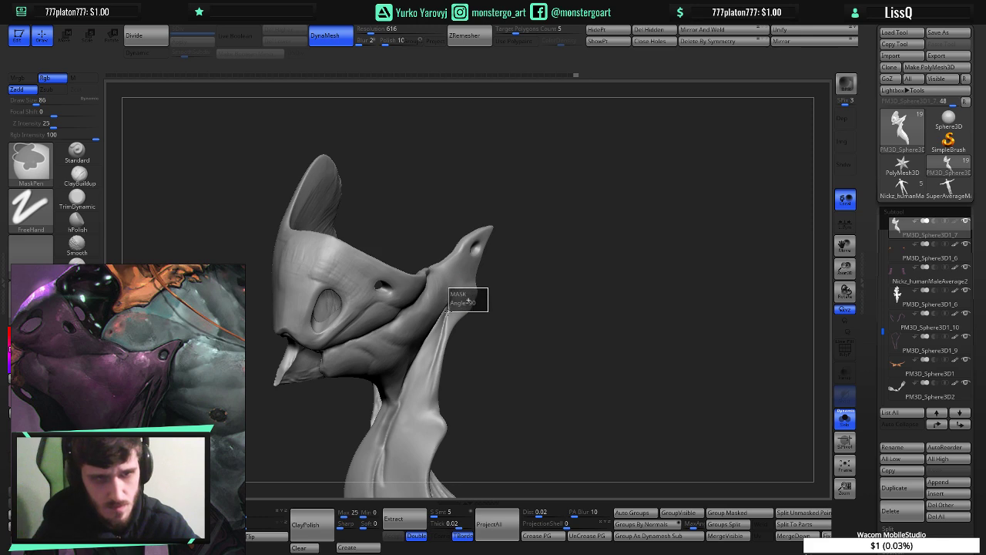
pyautogui.keyDown('ctrl'); pyautogui.click(36, 170); pyautogui.keyUp('ctrl')
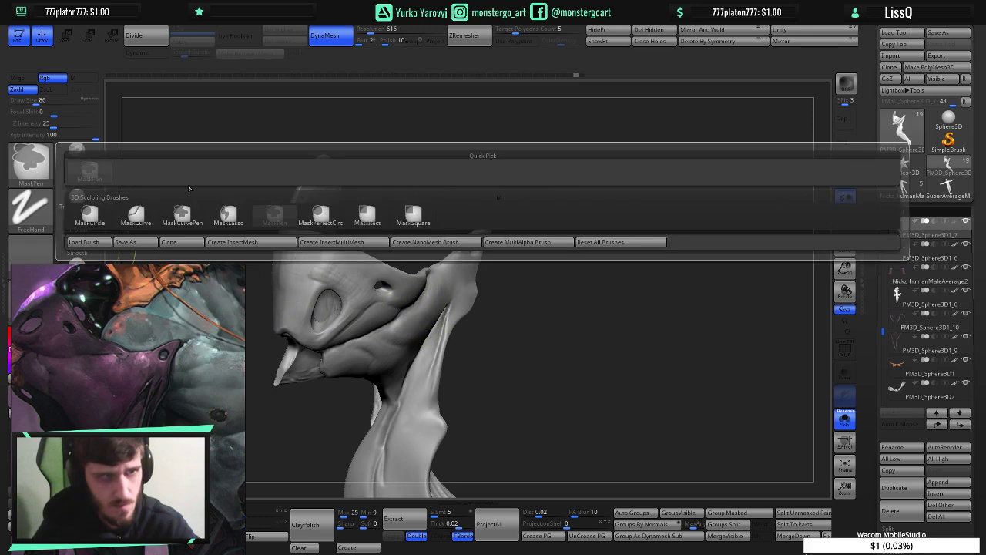
pyautogui.keyDown('ctrl'); pyautogui.click(137, 215); pyautogui.keyUp('ctrl')
# - Mask the shoulder armour with MaskCurve, leaving only the narrow inner fold beside the upper arm unmasked
pyautogui.moveTo(498, 293)
pyautogui.keyDown('ctrl'); pyautogui.mouseDown()
pyautogui.moveTo(451, 311)
pyautogui.moveTo(433, 352)
pyautogui.moveTo(424, 416)
pyautogui.moveTo(464, 464)
pyautogui.moveTo(452, 462)
pyautogui.mouseUp(); pyautogui.keyUp('ctrl')
pyautogui.moveTo(498, 391); pyautogui.dragTo(447, 391)
pyautogui.click(845, 419)
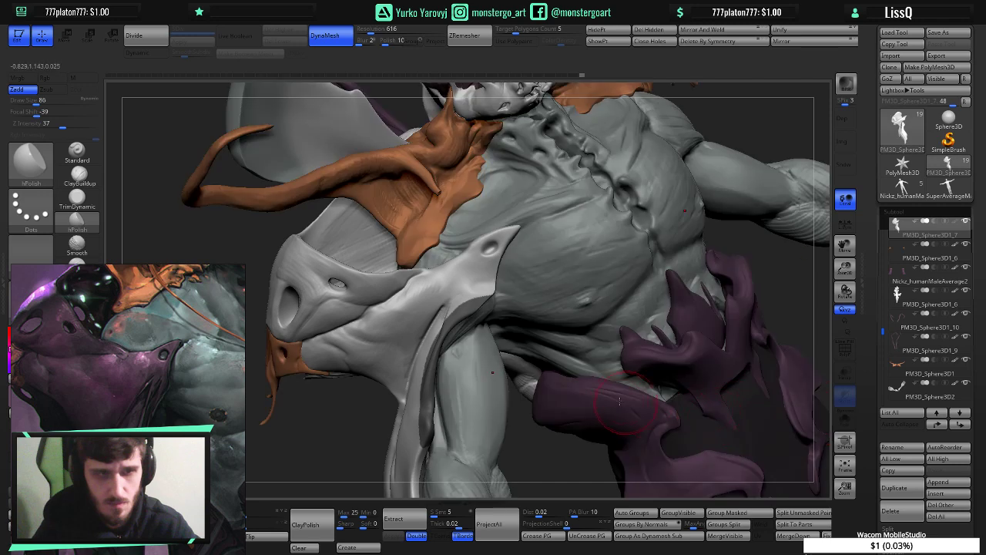
pyautogui.moveTo(522, 396); pyautogui.dragTo(560, 383)
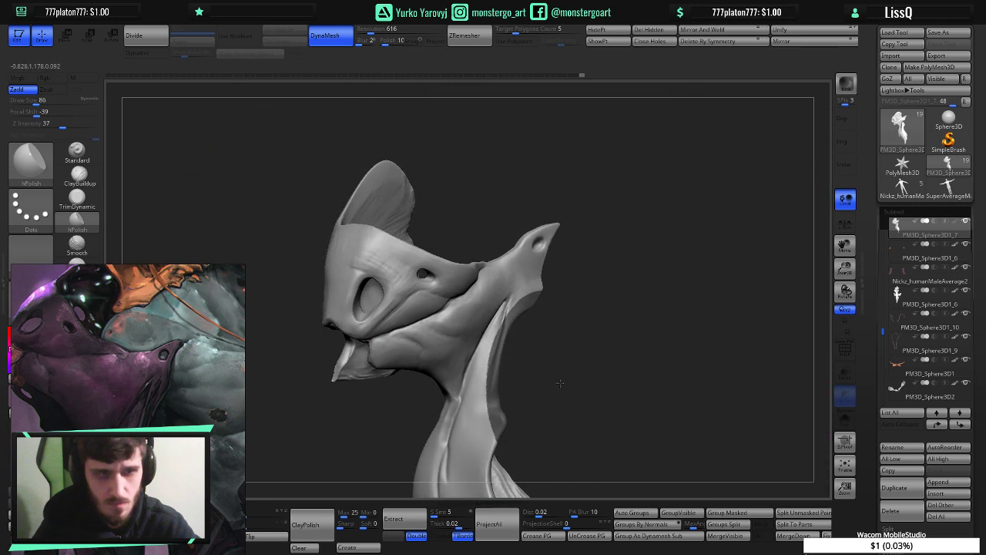
pyautogui.hotkey('alt', 's')
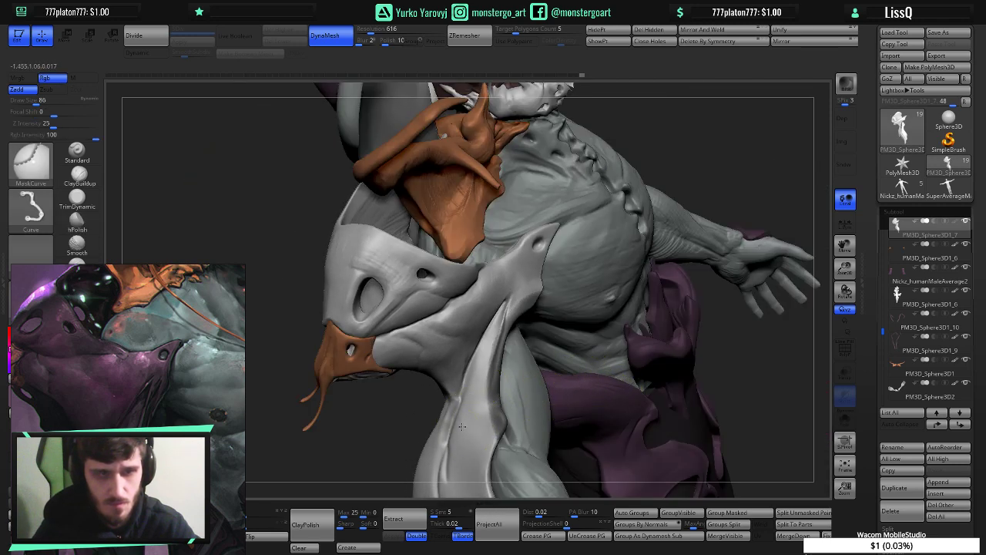
pyautogui.press('ctrl')
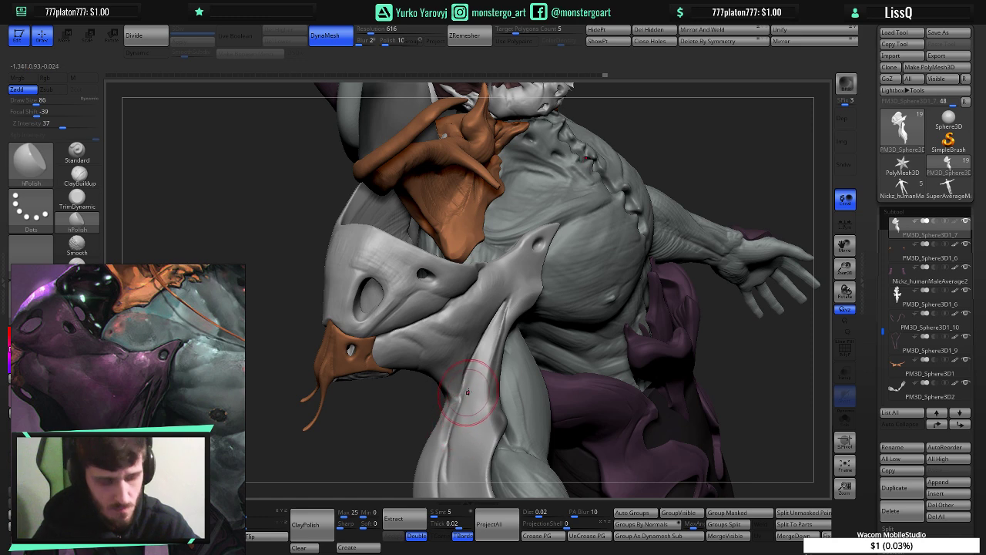
pyautogui.keyDown('ctrl'); pyautogui.click(639, 346); pyautogui.keyUp('ctrl')
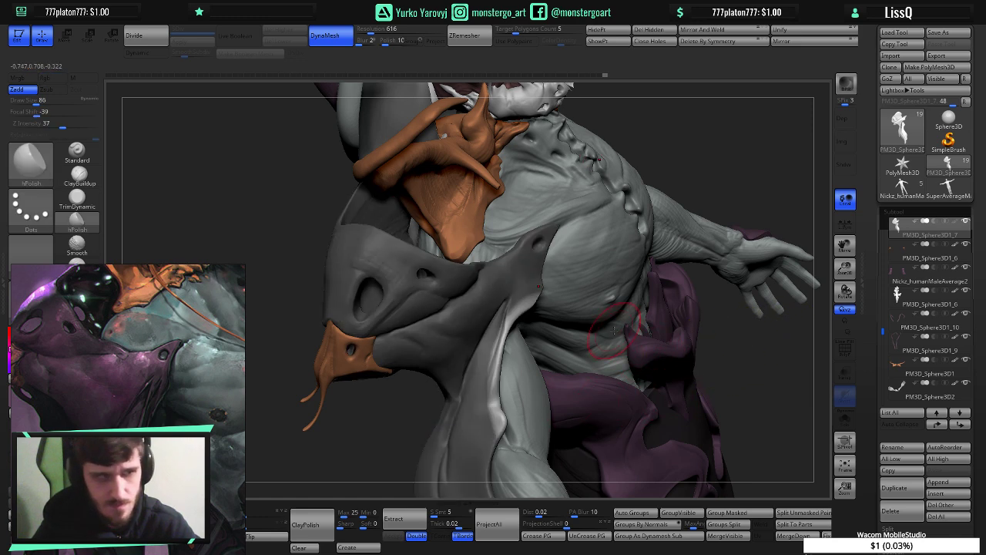
# - Try polishing the unmasked fold near the armpit with the hPolish brush at draw size 102
pyautogui.hotkey('alt', 's')
pyautogui.hotkey('alt', 's')
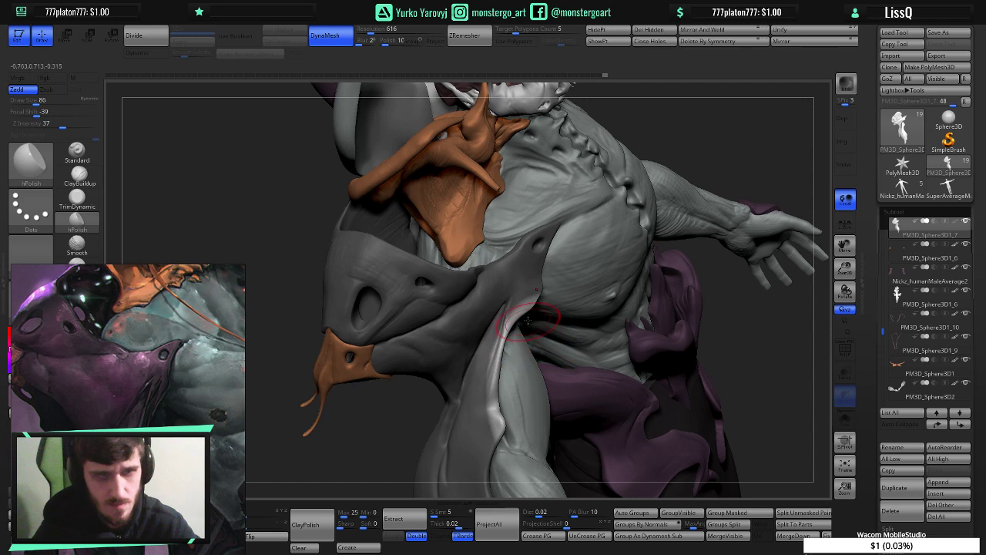
pyautogui.press(']')
pyautogui.press(']')
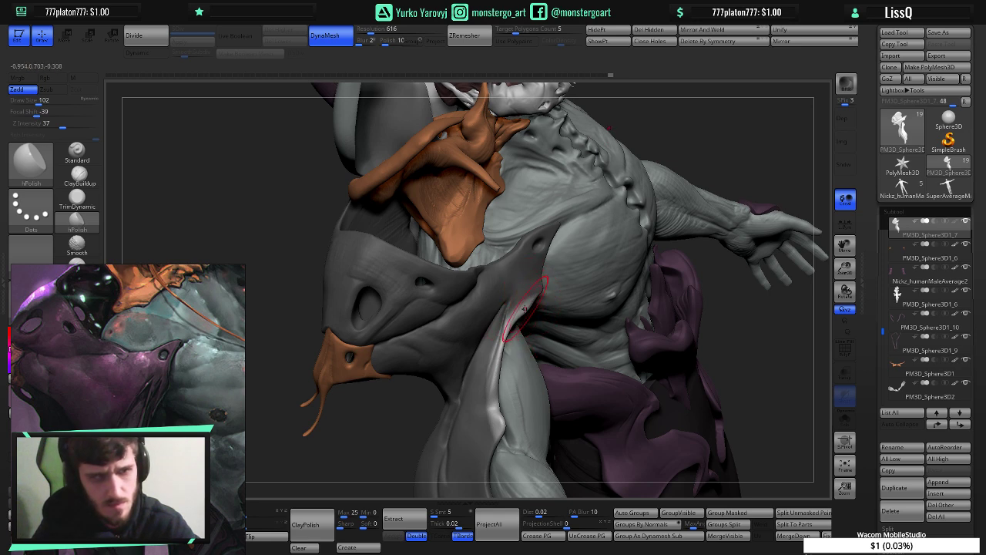
pyautogui.hotkey('ctrl', 'z')
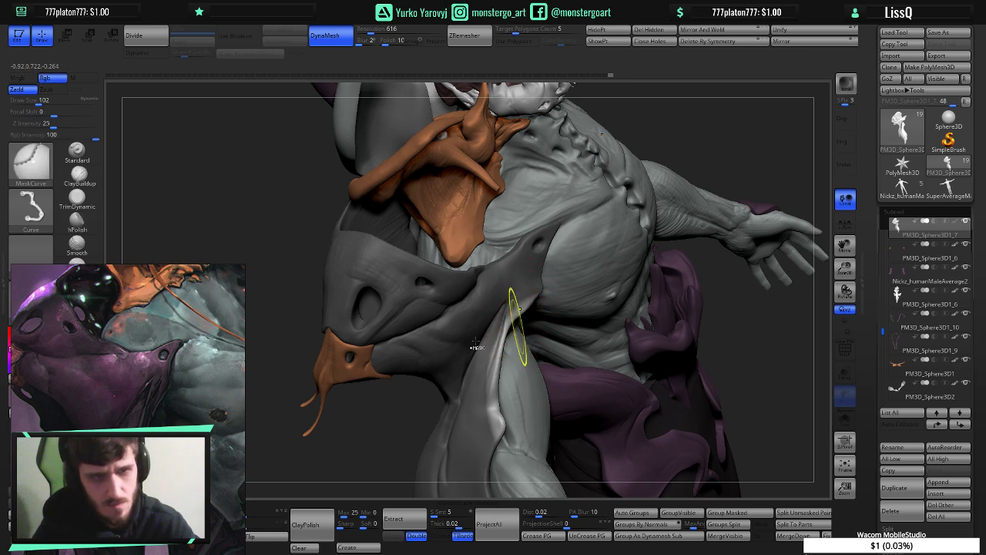
# - Reposition the concept art beside the brush shelf to show more of the flap and select the Move brush
pyautogui.moveTo(150, 298); pyautogui.dragTo(262, 175)
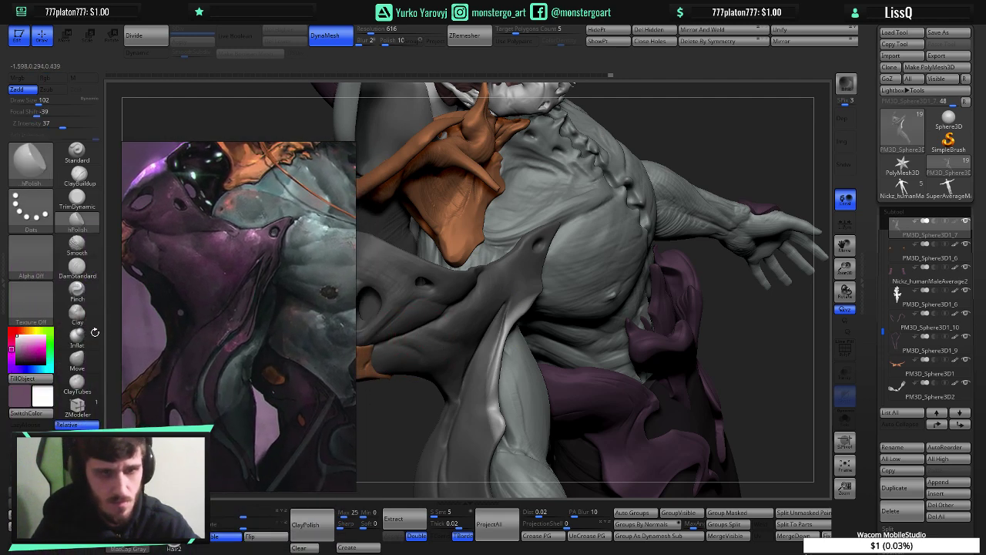
pyautogui.click(74, 365)
pyautogui.moveTo(207, 355); pyautogui.dragTo(193, 357)
# - Enlarge the Move brush to draw size 182 and pull the unmasked fold's edge outward over the upper arm
pyautogui.moveTo(515, 322); pyautogui.dragTo(511, 323, button='right')
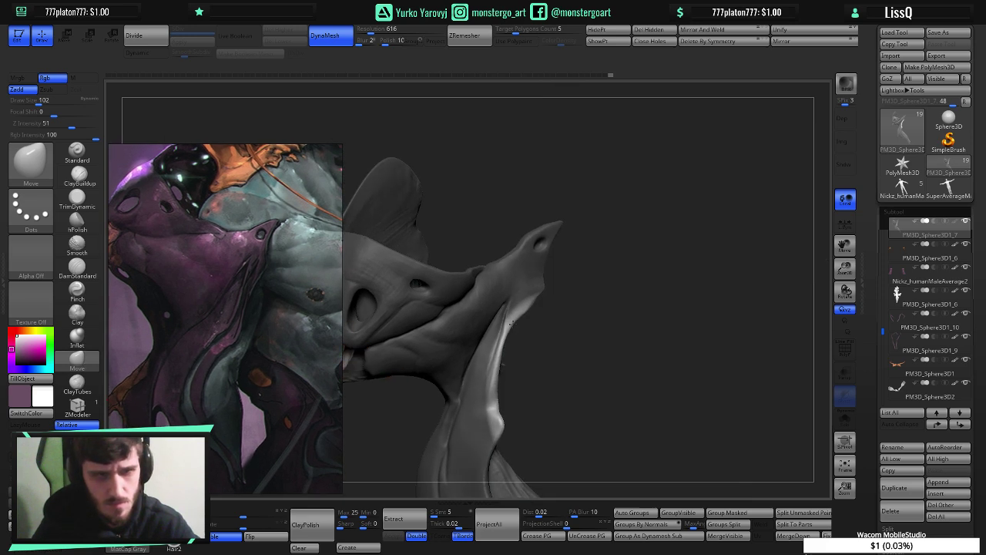
pyautogui.keyDown('ctrl'); pyautogui.keyDown('shift'); pyautogui.click(511, 322); pyautogui.keyUp('shift'); pyautogui.keyUp('ctrl')
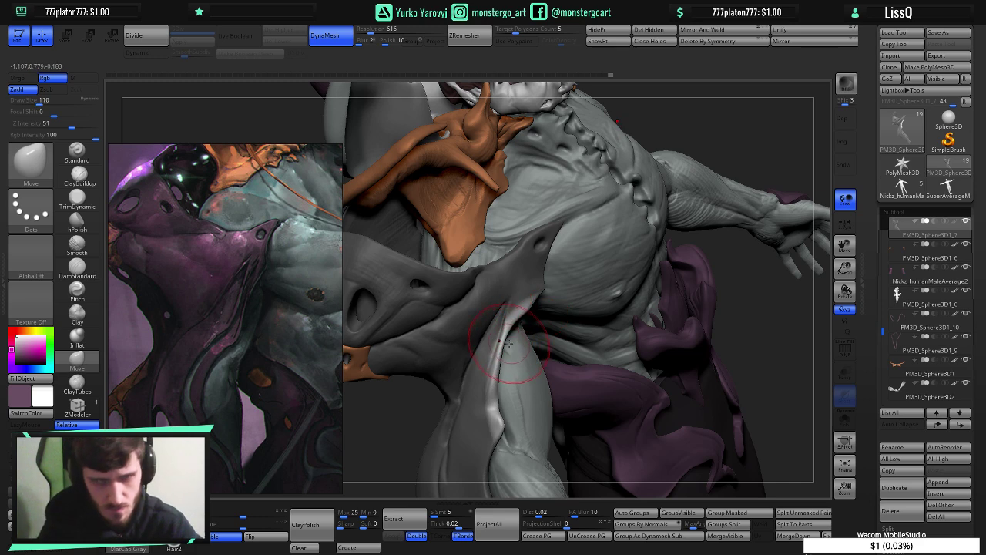
pyautogui.press(']')
pyautogui.press(']')
pyautogui.press(']')
pyautogui.press(']')
pyautogui.press(']')
pyautogui.press(']')
pyautogui.press(']')
pyautogui.press(']')
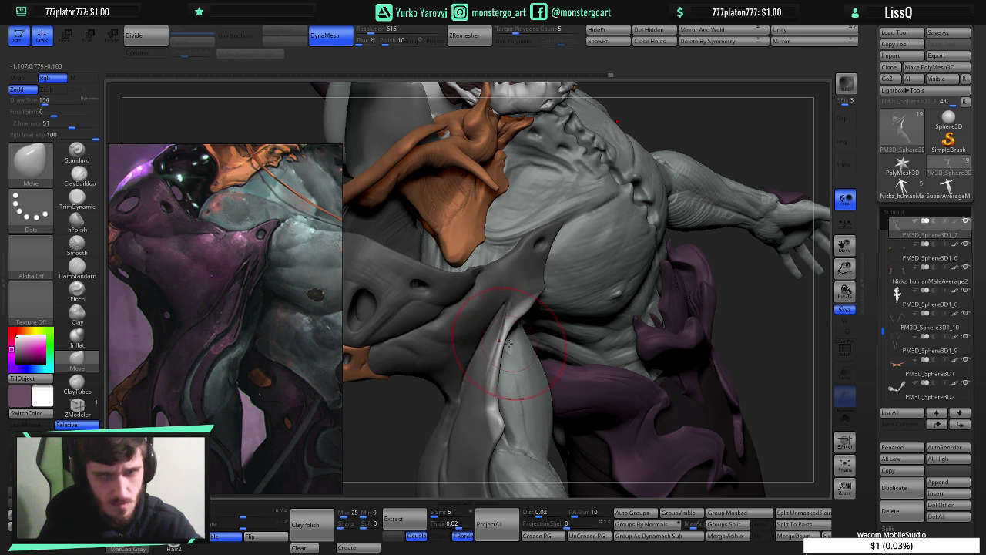
pyautogui.press(']')
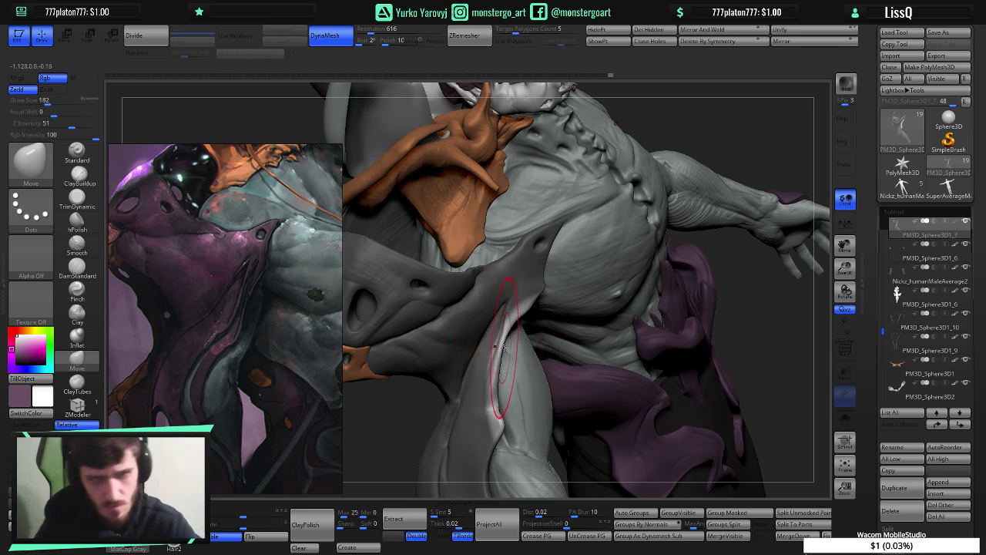
pyautogui.moveTo(501, 356); pyautogui.dragTo(528, 345)
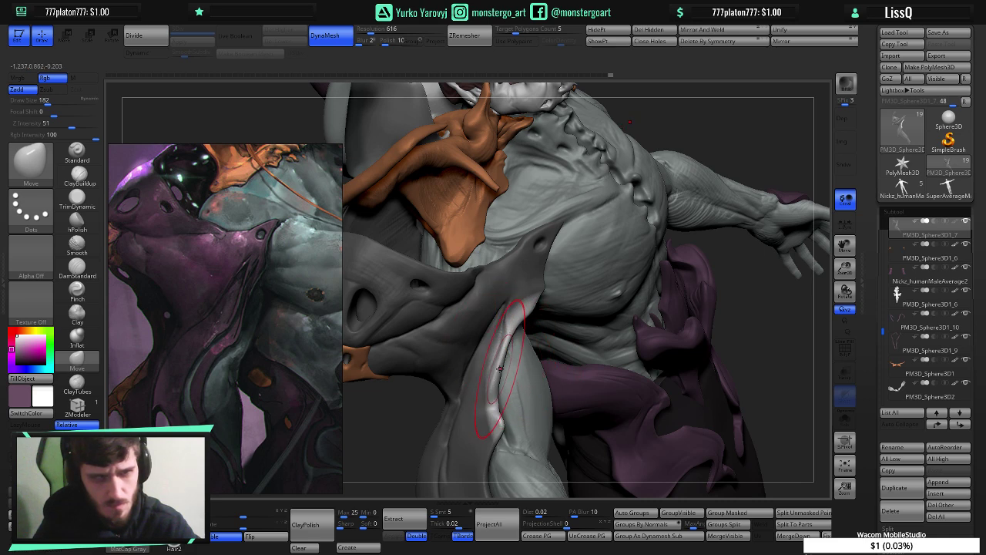
pyautogui.moveTo(500, 368); pyautogui.dragTo(515, 358)
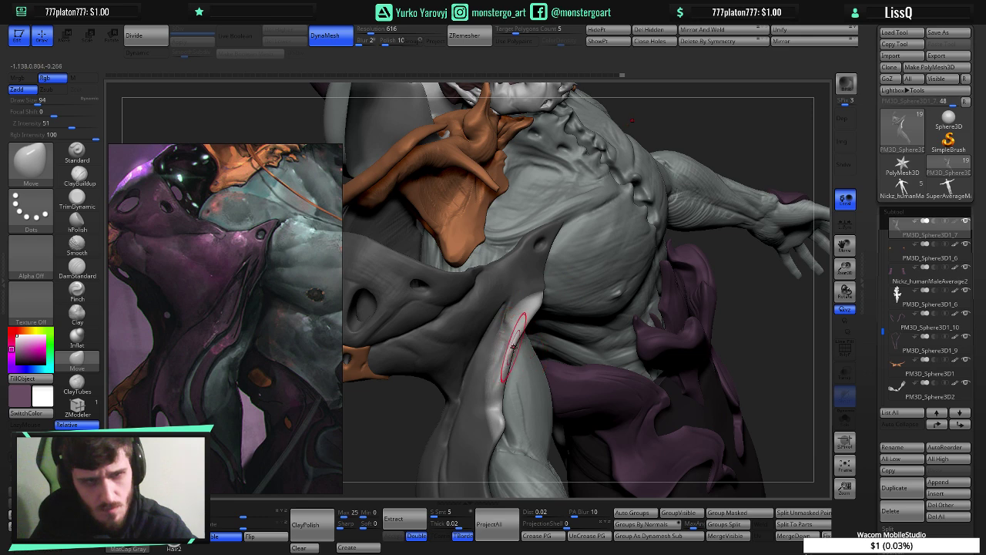
# - Clear the mask from the shoulder armour
pyautogui.moveTo(529, 334)
pyautogui.mouseDown(button='right')
pyautogui.moveTo(504, 317)
pyautogui.moveTo(518, 324)
pyautogui.mouseUp(button='right')
pyautogui.keyDown('ctrl'); pyautogui.keyDown('shift'); pyautogui.click(518, 324); pyautogui.keyUp('shift'); pyautogui.keyUp('ctrl')
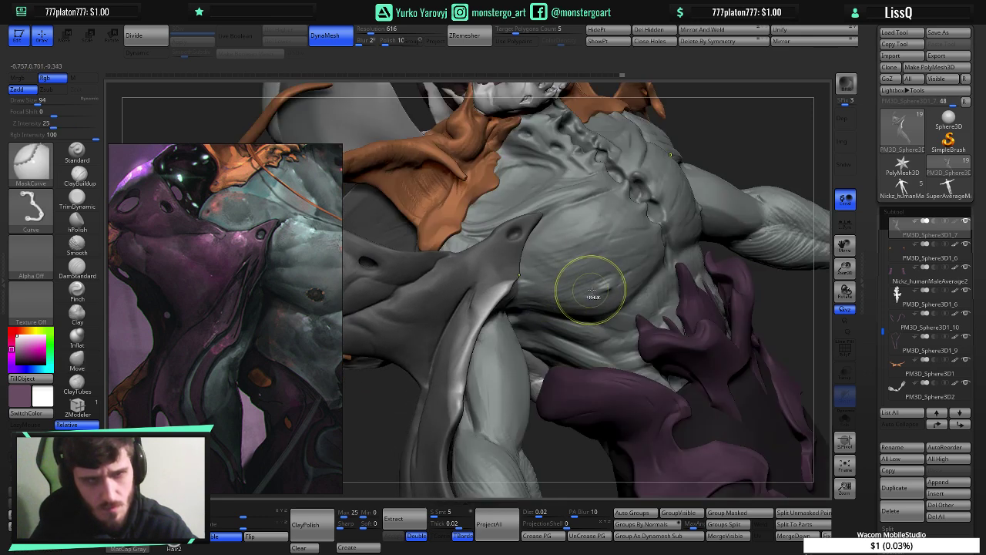
pyautogui.keyDown('ctrl'); pyautogui.moveTo(735, 176); pyautogui.dragTo(757, 148); pyautogui.keyUp('ctrl')
pyautogui.keyDown('ctrl'); pyautogui.click(759, 148); pyautogui.keyUp('ctrl')
# - Try pulling the flap's lower corner at the armpit toward the chest with the Move brush
pyautogui.moveTo(524, 273)
pyautogui.mouseDown(button='right')
pyautogui.moveTo(524, 286)
pyautogui.moveTo(535, 288)
pyautogui.mouseUp(button='right')
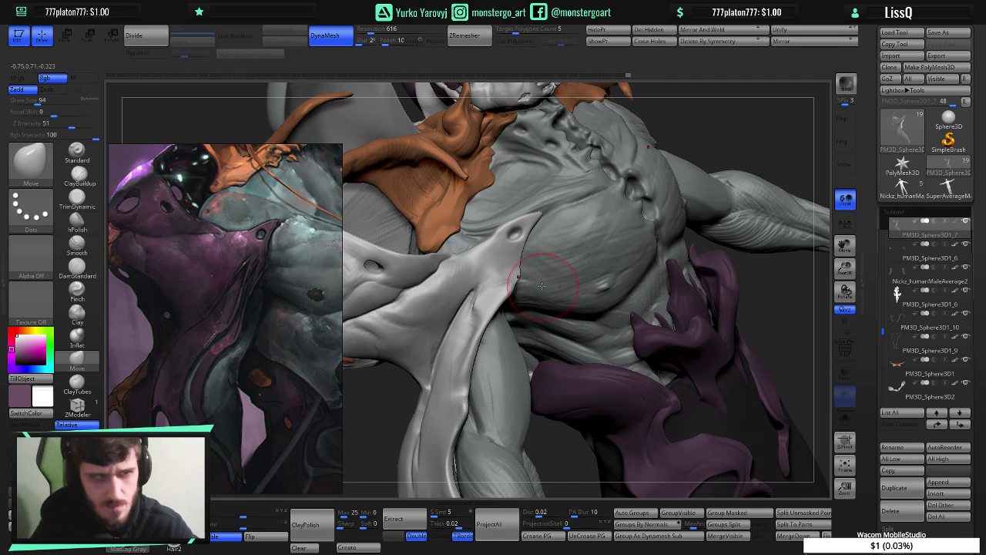
pyautogui.moveTo(532, 289); pyautogui.dragTo(511, 287, button='right')
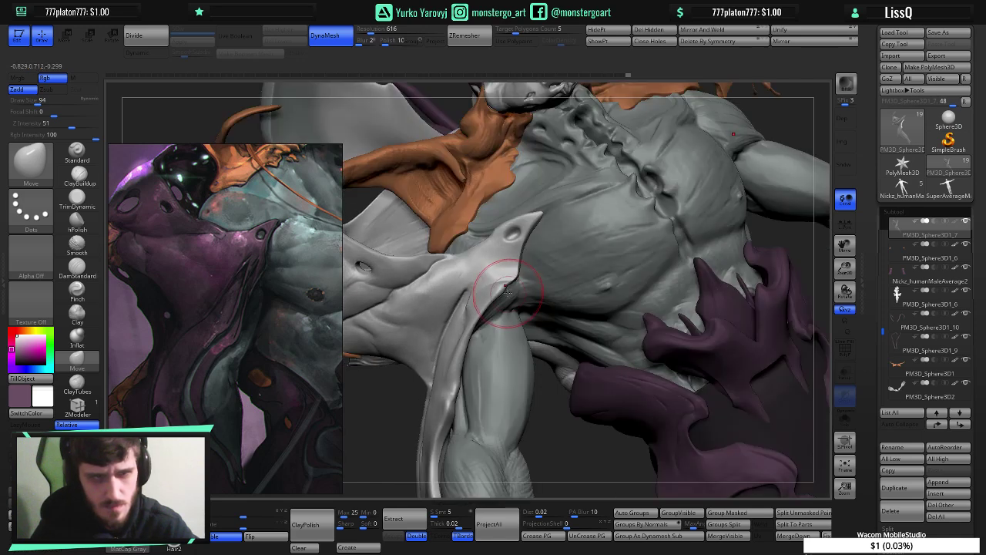
pyautogui.moveTo(510, 287); pyautogui.dragTo(533, 274)
pyautogui.hotkey('ctrl', 'z')
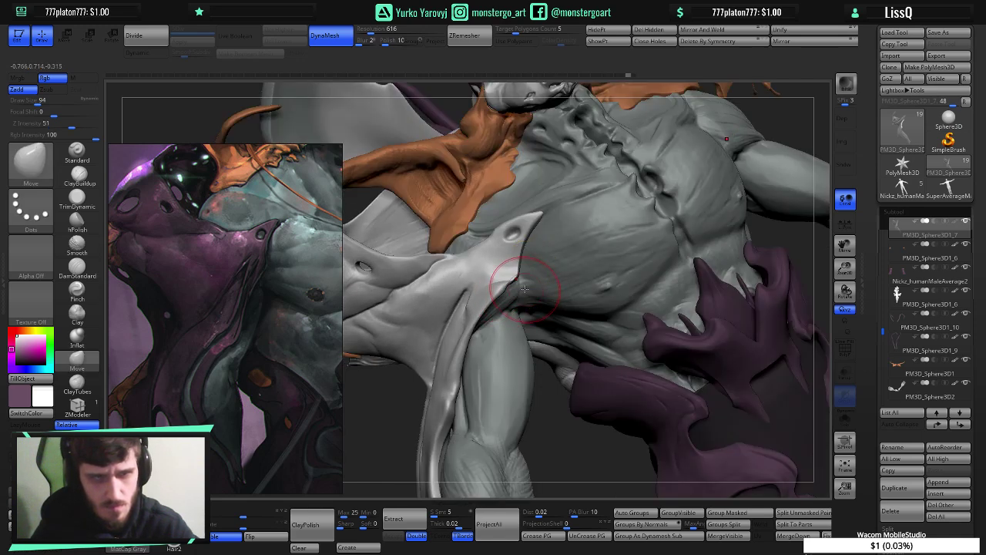
# - Reduce the Move brush to draw size 46 and adjust the flap's chest edge between its lower corner and tip
pyautogui.press('[')
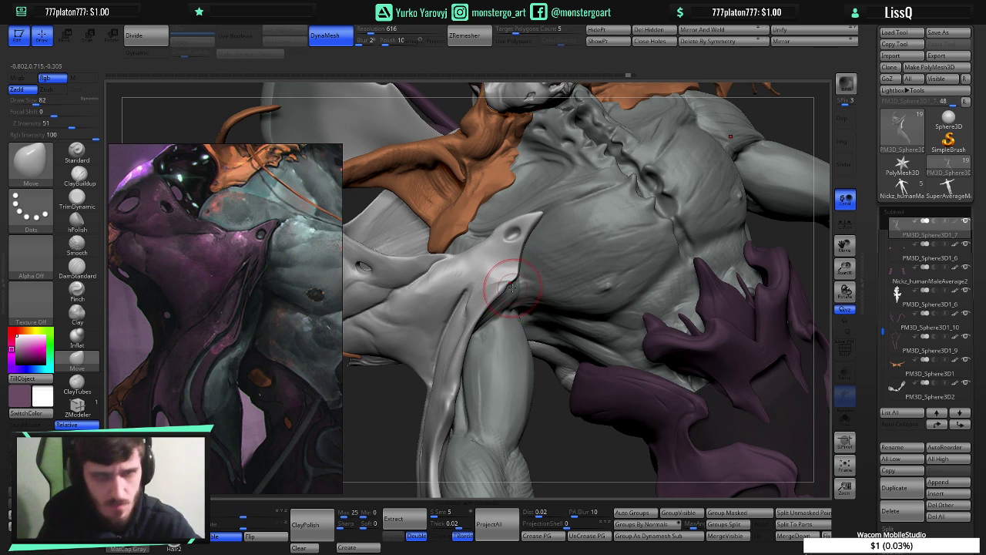
pyautogui.press('[')
pyautogui.moveTo(516, 290)
pyautogui.keyDown('ctrl'); pyautogui.mouseDown(button='right')
pyautogui.moveTo(538, 293)
pyautogui.moveTo(524, 273)
pyautogui.mouseUp(button='right'); pyautogui.keyUp('ctrl')
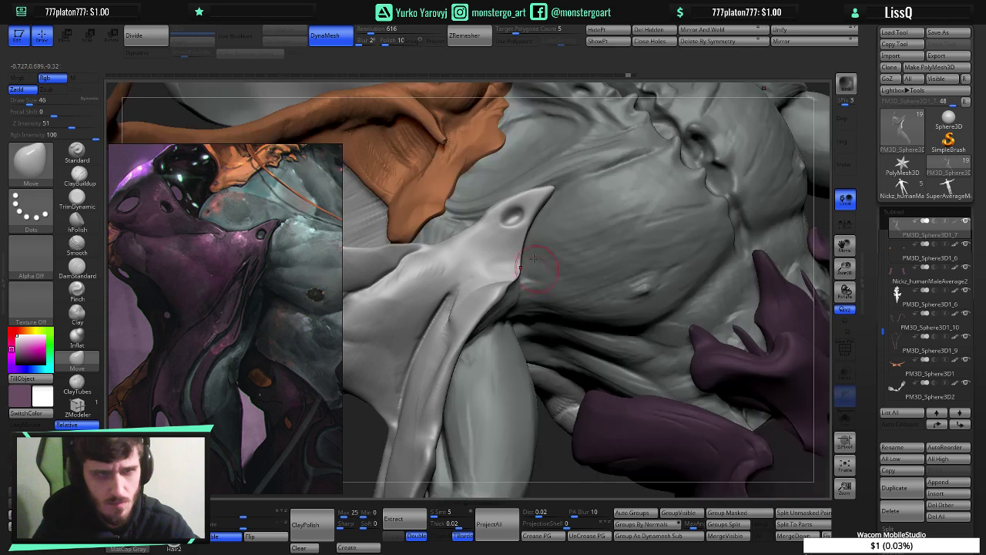
pyautogui.moveTo(517, 260); pyautogui.dragTo(549, 189)
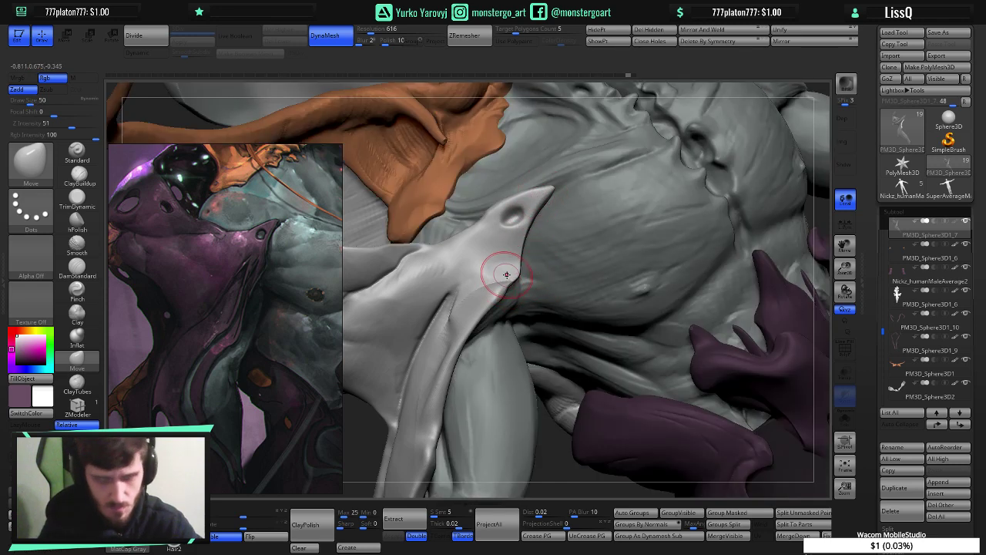
# - Enlarge the Move brush to draw size 162 and shift the flap's pointed tip slightly inward
pyautogui.press(']')
pyautogui.press(']')
pyautogui.press(']')
pyautogui.press(']')
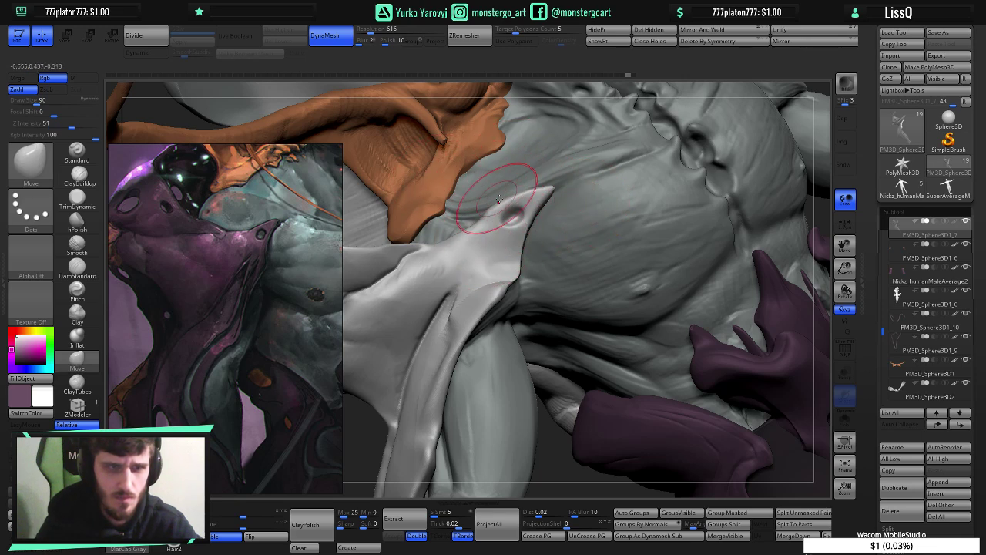
pyautogui.press(']')
pyautogui.press(']')
pyautogui.press(']')
pyautogui.press(']')
pyautogui.press(']')
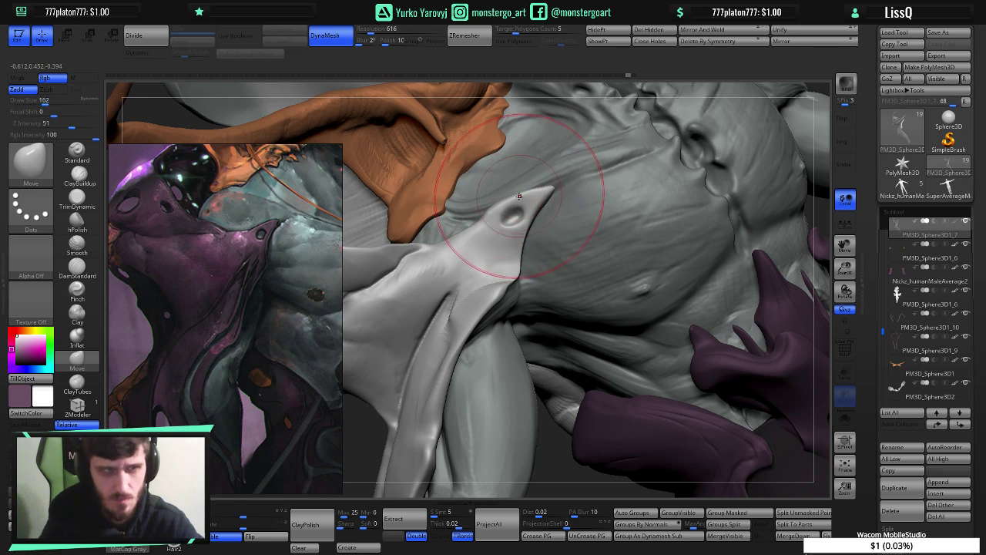
pyautogui.moveTo(531, 198); pyautogui.dragTo(524, 207)
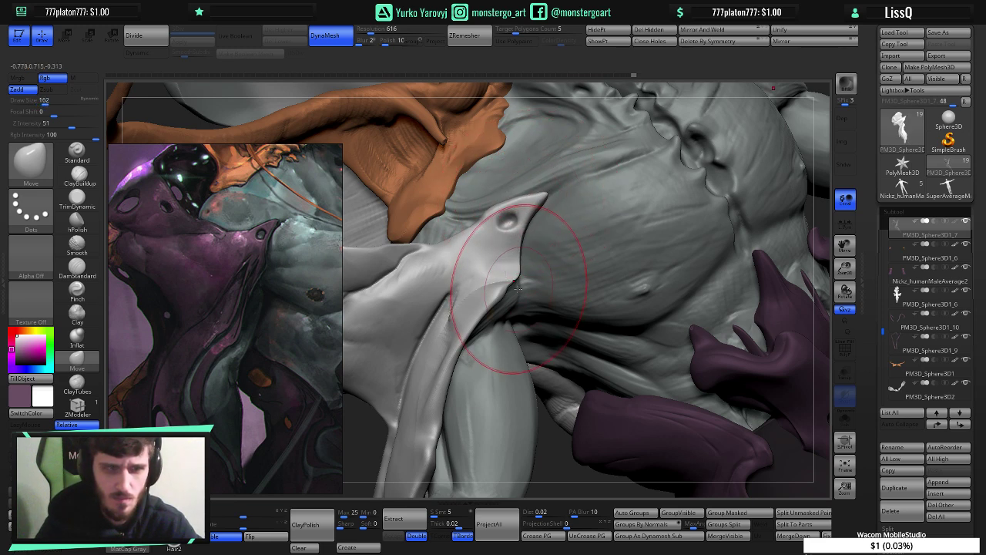
# - Reduce the Move brush to draw size 94 and reshape the flap's edge and corner below the hole
pyautogui.press('[')
pyautogui.press('[')
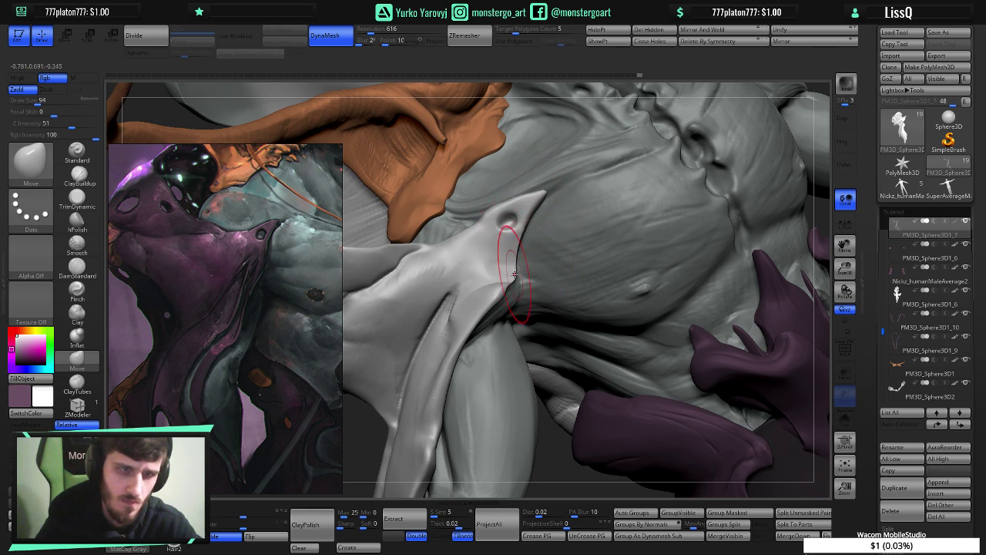
pyautogui.press('shift')
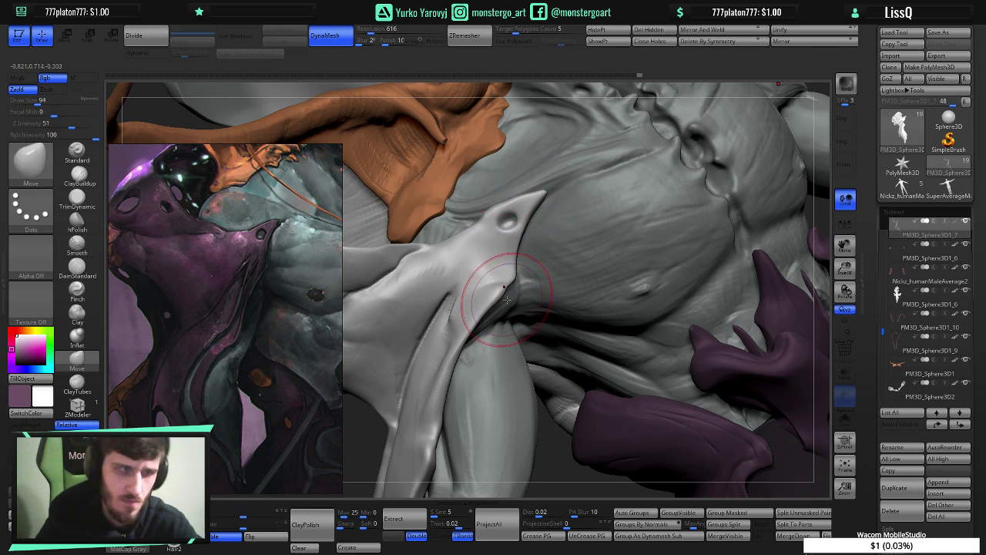
# - Reshape the flap around its hole and pull the pointed tip slightly inward with the Move brush
pyautogui.moveTo(527, 311)
pyautogui.mouseDown(button='right')
pyautogui.moveTo(514, 293)
pyautogui.moveTo(465, 287)
pyautogui.mouseUp(button='right')
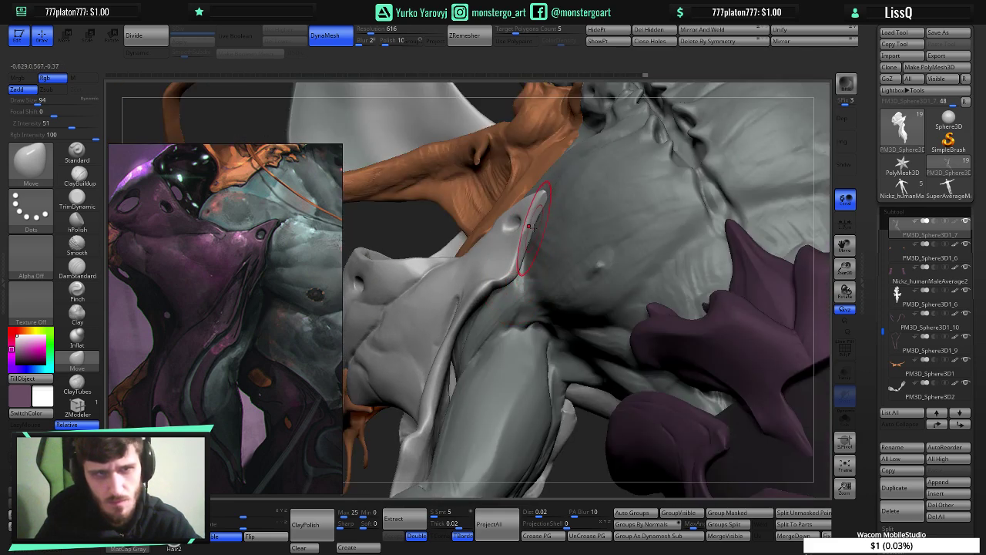
pyautogui.moveTo(532, 227); pyautogui.dragTo(561, 237, button='right')
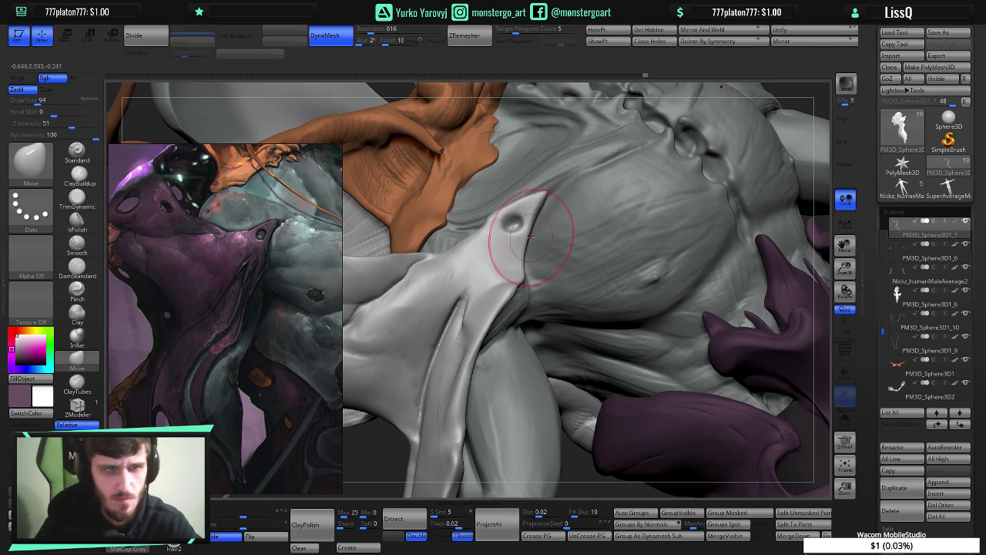
pyautogui.moveTo(489, 217); pyautogui.dragTo(508, 212)
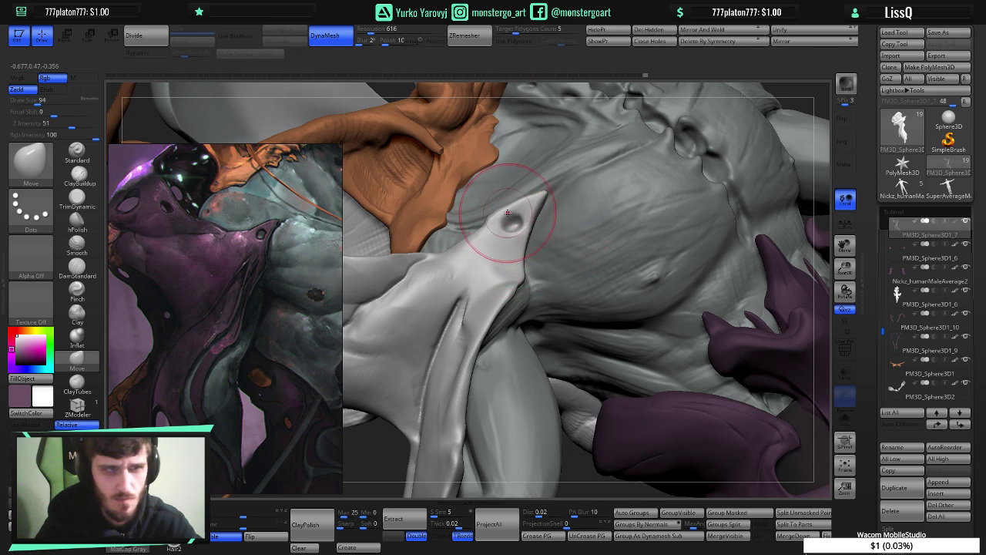
pyautogui.moveTo(467, 243)
pyautogui.mouseDown()
pyautogui.moveTo(478, 228)
pyautogui.moveTo(498, 233)
pyautogui.mouseUp()
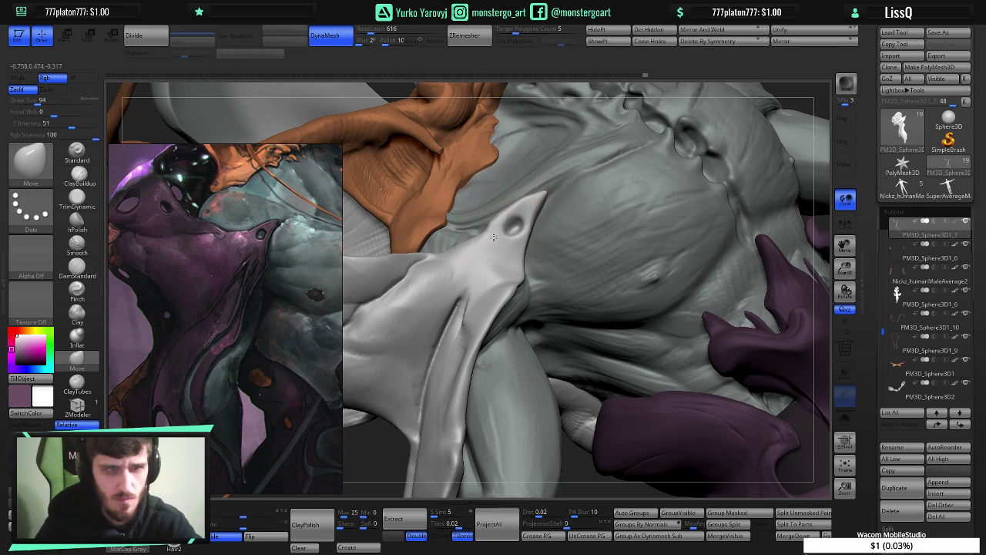
pyautogui.moveTo(539, 199); pyautogui.dragTo(533, 196)
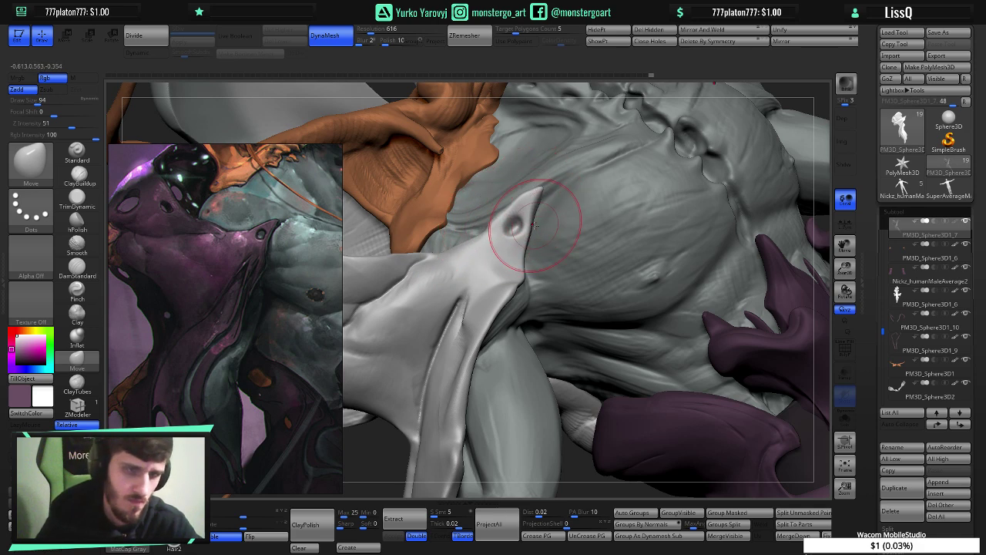
# - Undo the last Move stroke on the flap and check the armour piece in isolation
pyautogui.hotkey('ctrl', 'z')
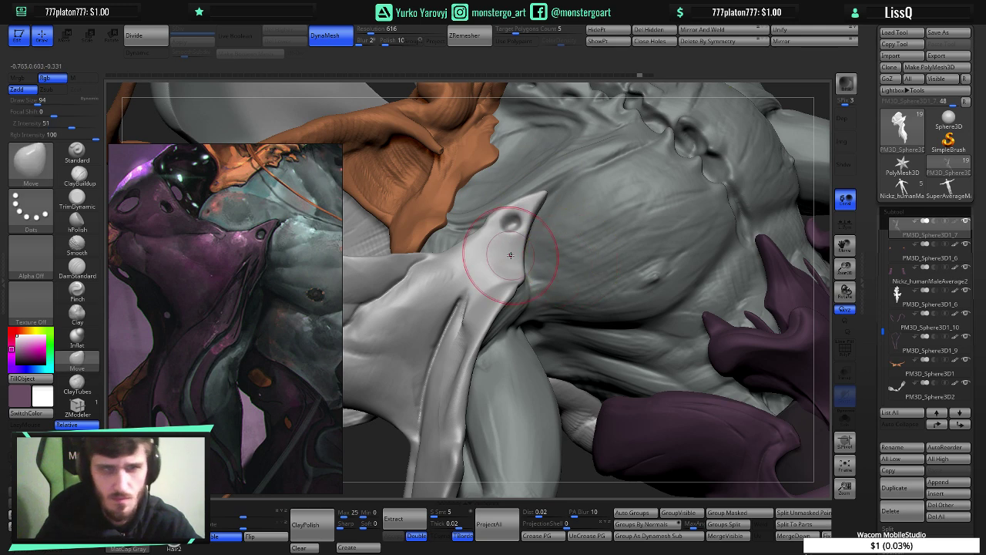
pyautogui.moveTo(510, 262)
pyautogui.mouseDown(button='right')
pyautogui.moveTo(538, 282)
pyautogui.moveTo(509, 271)
pyautogui.mouseUp(button='right')
pyautogui.moveTo(521, 279); pyautogui.dragTo(523, 282)
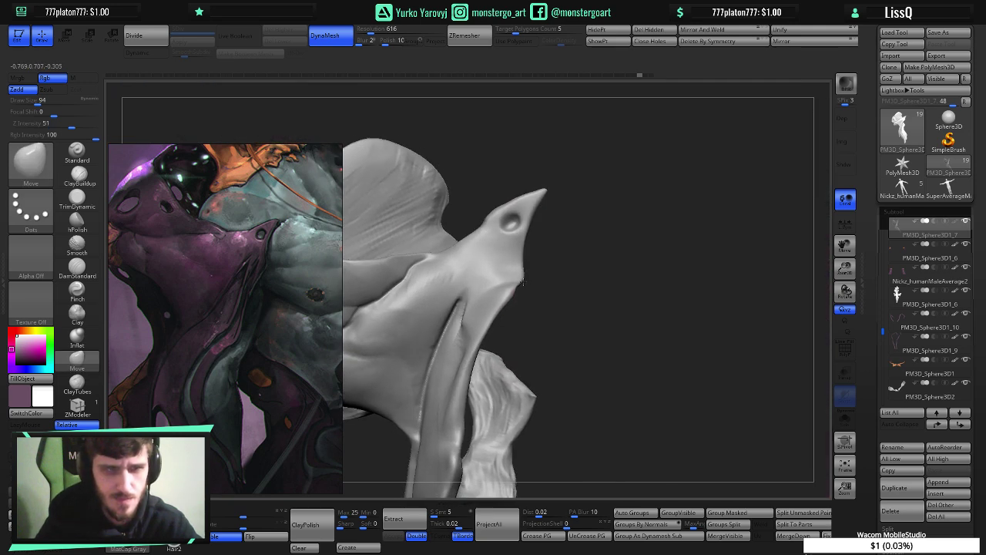
pyautogui.keyDown('ctrl'); pyautogui.keyDown('shift'); pyautogui.click(524, 282); pyautogui.keyUp('shift'); pyautogui.keyUp('ctrl')
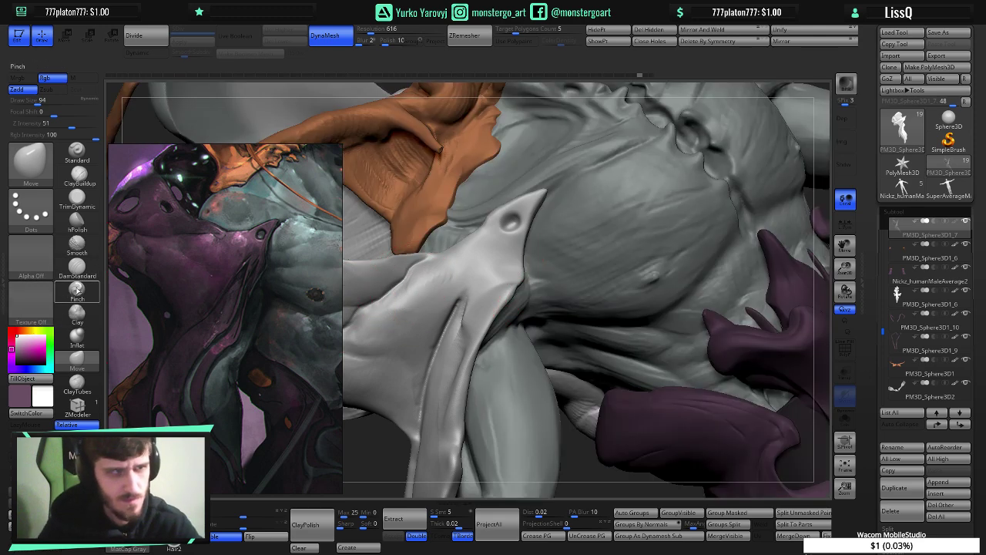
# - Carve a crease into the fold below the flap's hole with DamStandard at draw size 38
pyautogui.click(77, 270)
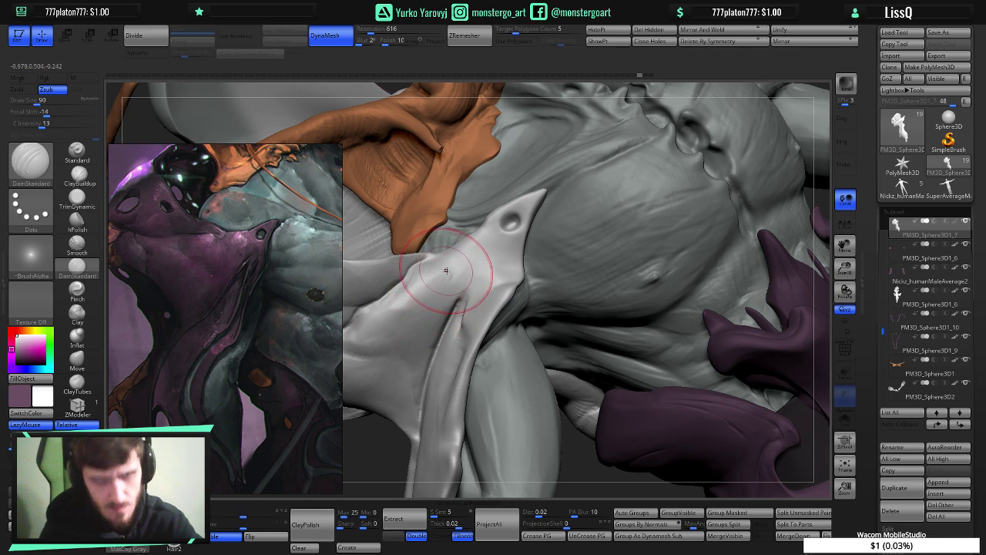
pyautogui.press('[')
pyautogui.press('[')
pyautogui.press('[')
pyautogui.press('[')
pyautogui.press('[')
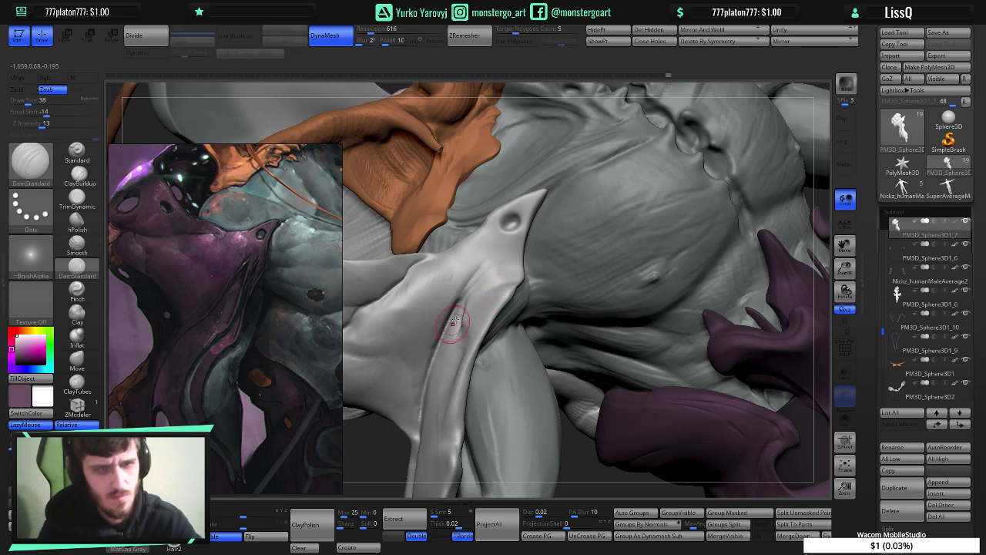
pyautogui.moveTo(479, 278); pyautogui.dragTo(457, 330)
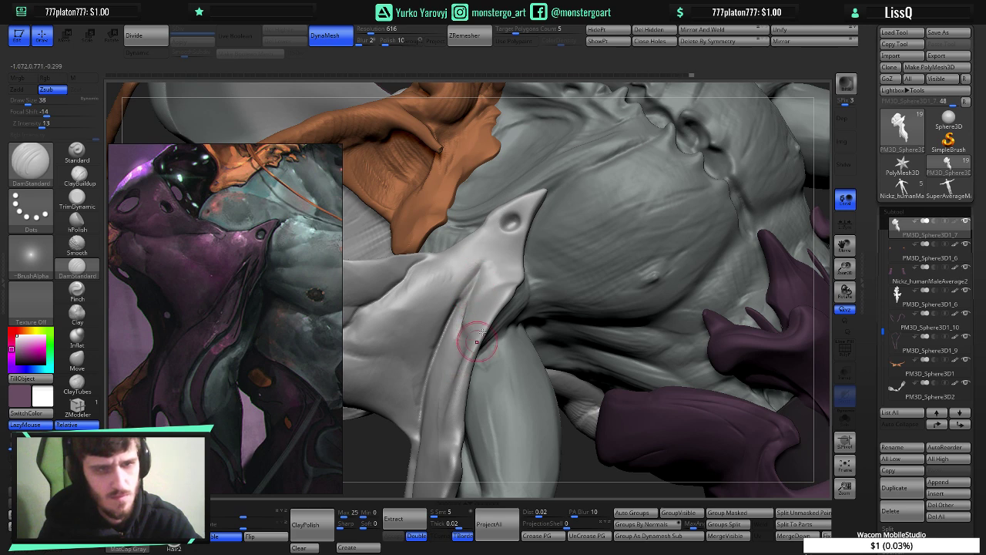
# - Add finer grooves along the fold's edge with DamStandard, using draw size 22 and Z intensity 26
pyautogui.moveTo(501, 280); pyautogui.dragTo(466, 334)
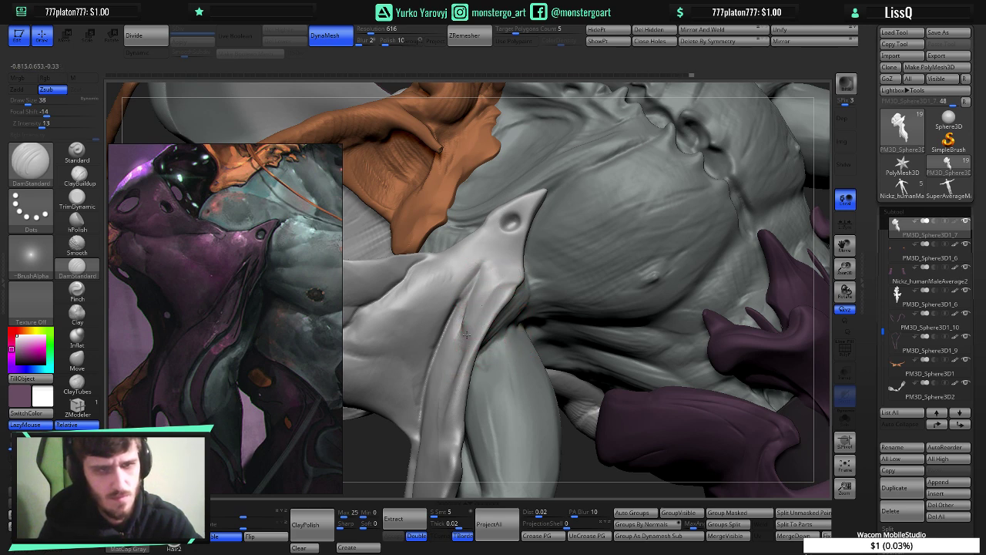
pyautogui.moveTo(489, 290); pyautogui.dragTo(495, 280)
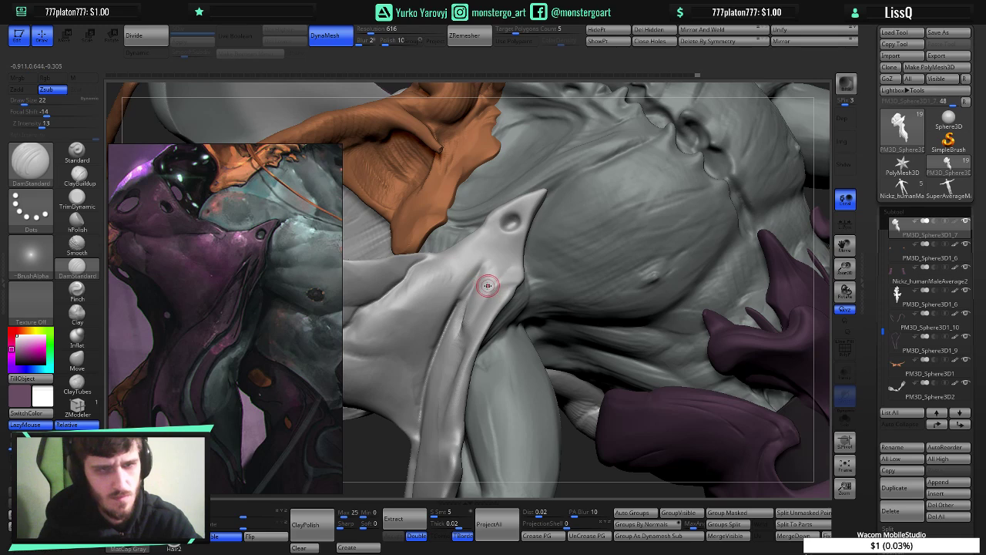
pyautogui.click(54, 124)
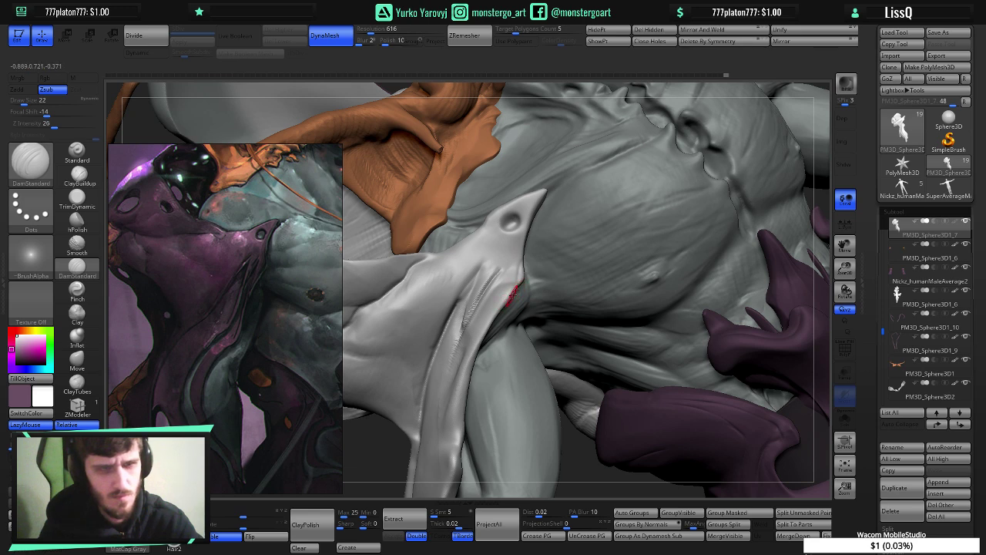
# - Build up the flap's chest edge below the hole with ClayBuildup at draw size 22 and inspect it from several angles
pyautogui.press('b')
pyautogui.press('c')
pyautogui.press('b')
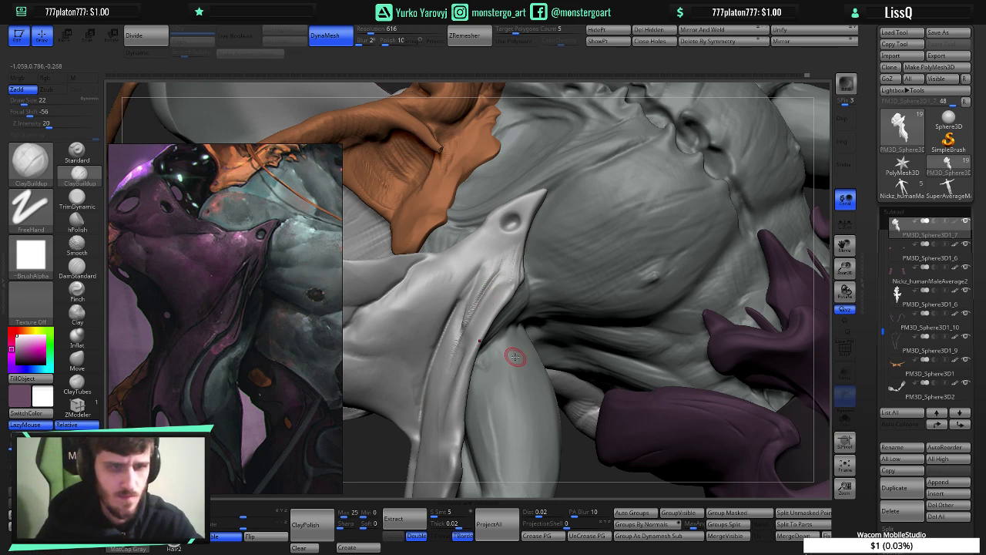
pyautogui.moveTo(518, 354); pyautogui.dragTo(481, 334, button='right')
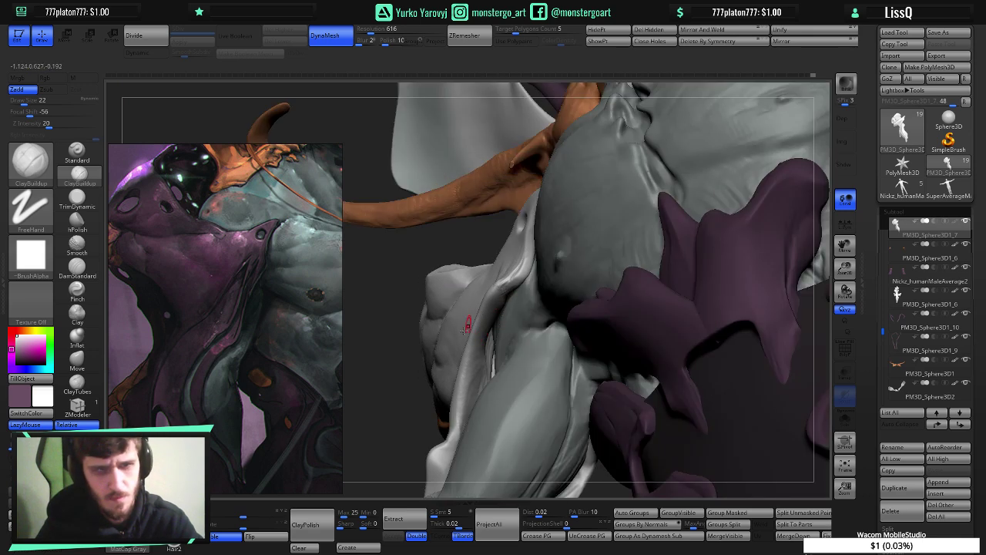
pyautogui.hotkey('ctrl', 'shift', 's')
pyautogui.moveTo(466, 328); pyautogui.dragTo(491, 373)
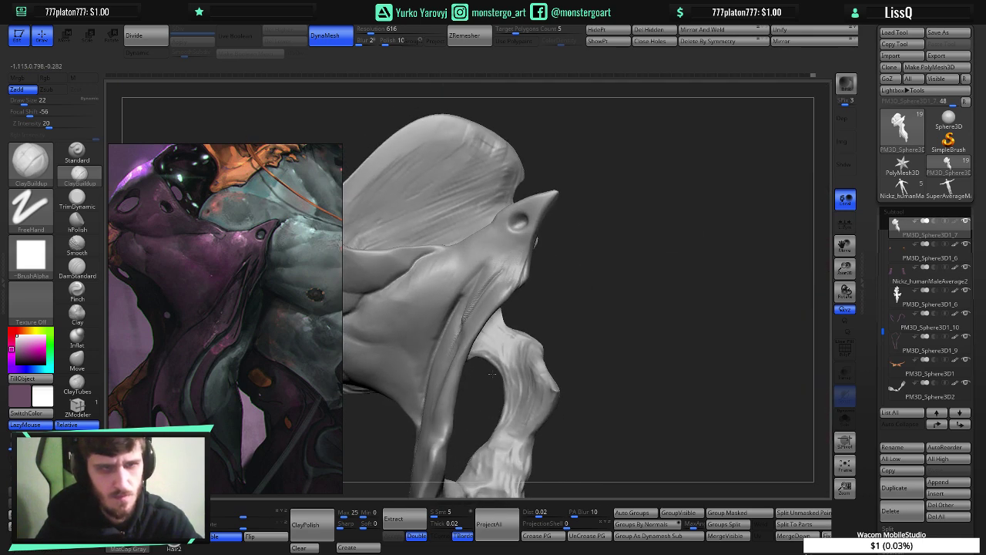
pyautogui.moveTo(492, 374); pyautogui.dragTo(441, 349, button='right')
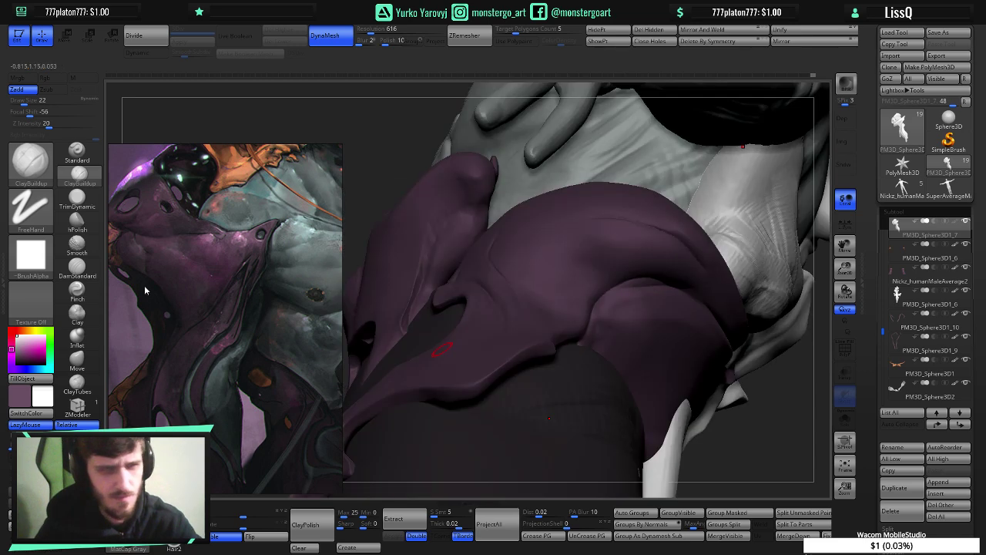
# - Flatten the flap's rough chest edge below the hole with TrimDynamic at draw size 42
pyautogui.click(77, 200)
pyautogui.moveTo(593, 319); pyautogui.dragTo(628, 332, button='right')
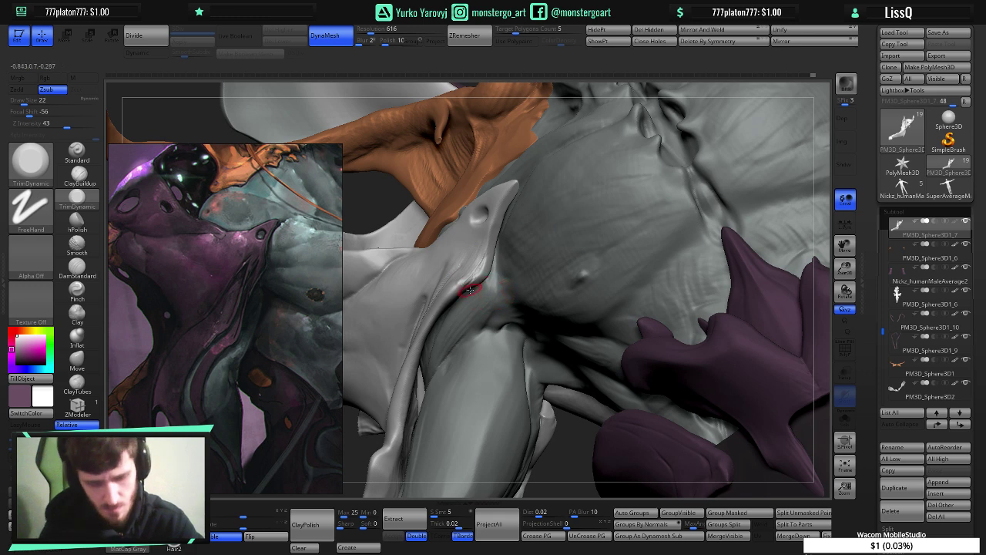
pyautogui.press(']')
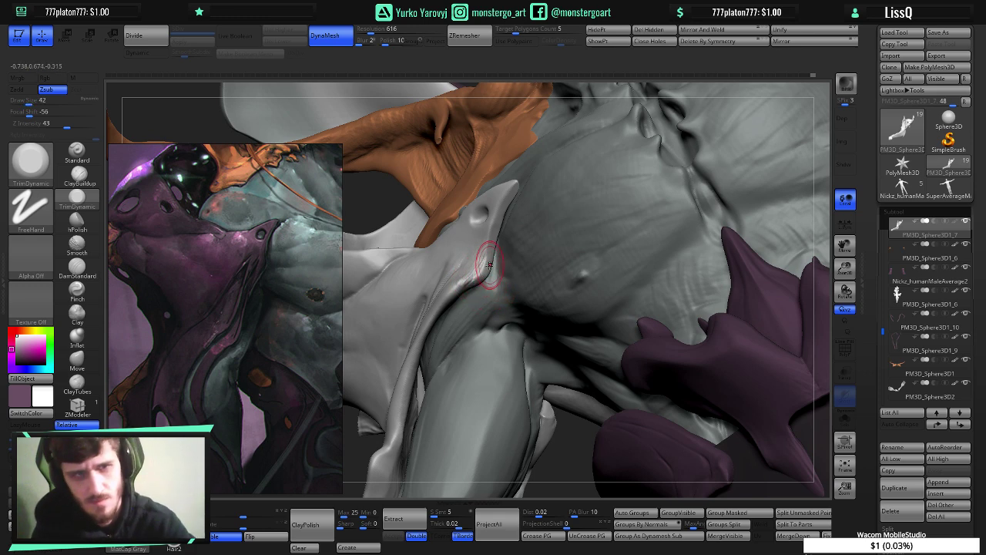
pyautogui.moveTo(480, 269); pyautogui.dragTo(487, 267)
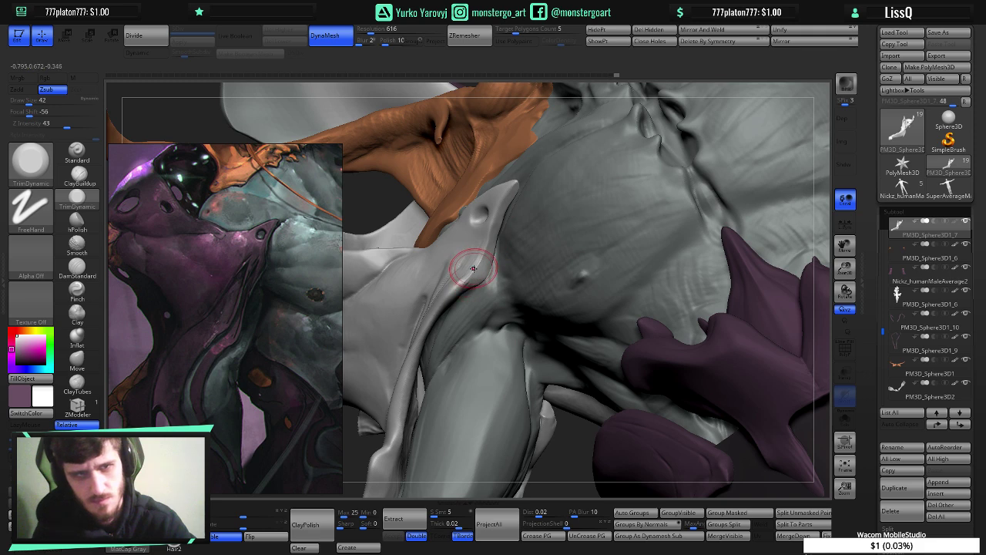
# - Load the SmoothDirectional brush from the brush library's Smooth folder, shifting the reference image aside
pyautogui.press('shift')
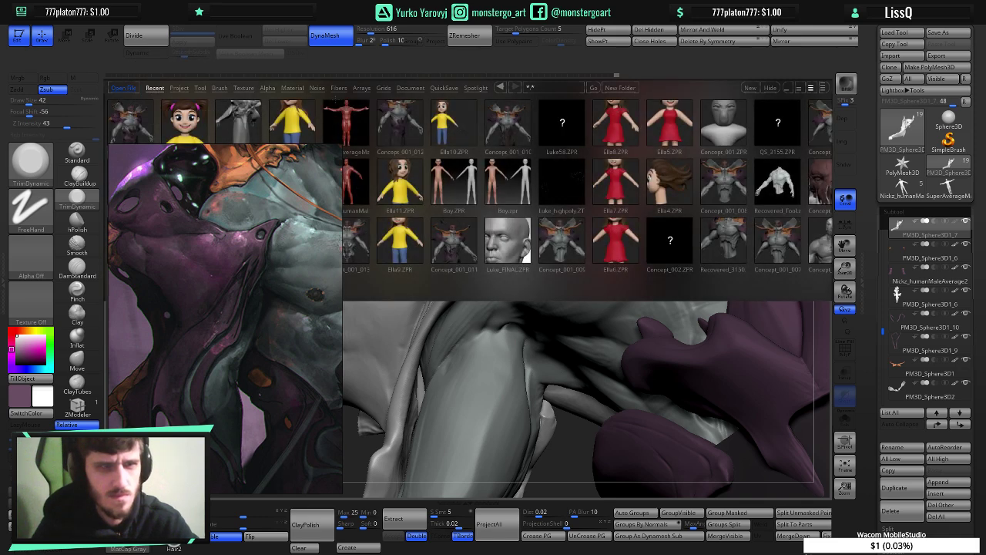
pyautogui.click(220, 88)
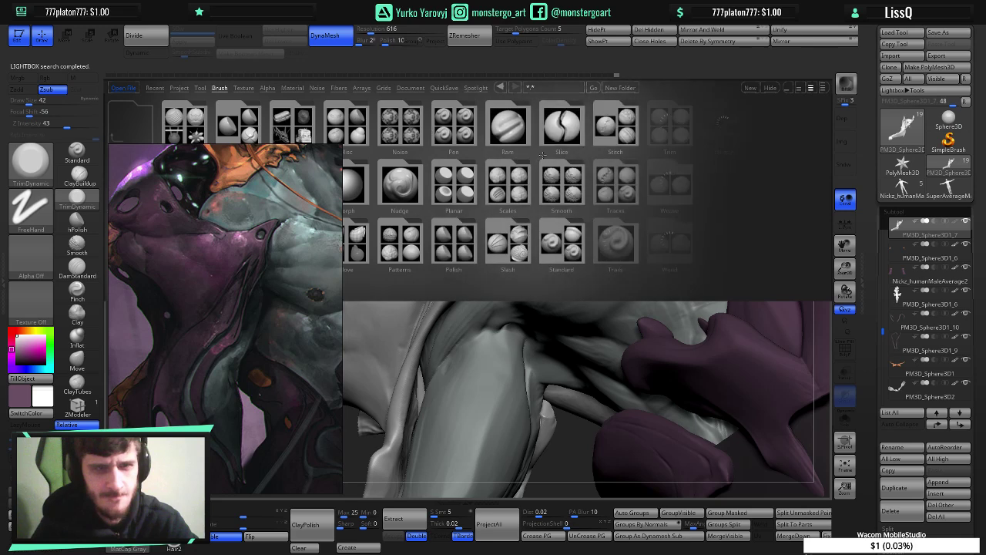
pyautogui.doubleClick(571, 194)
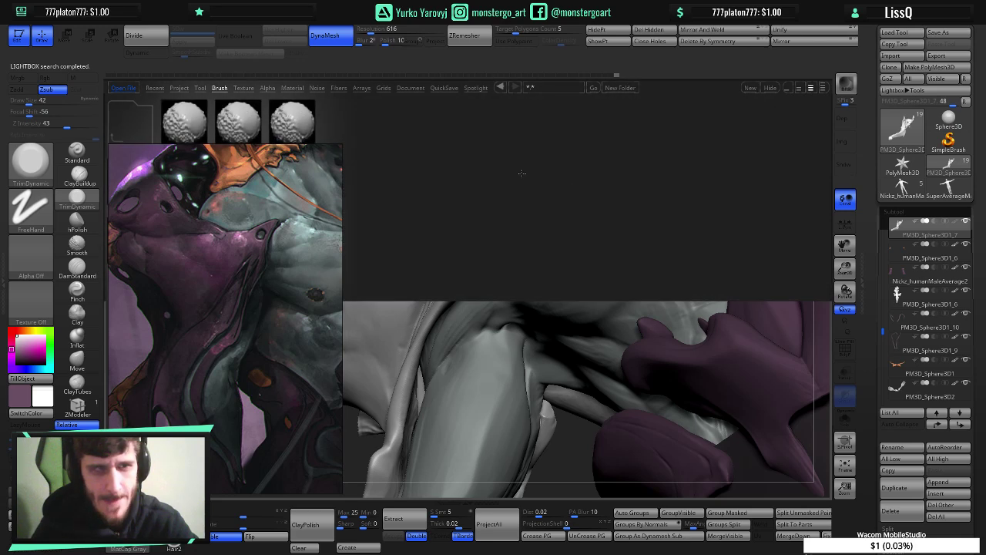
pyautogui.moveTo(310, 185); pyautogui.dragTo(308, 225)
pyautogui.doubleClick(302, 133)
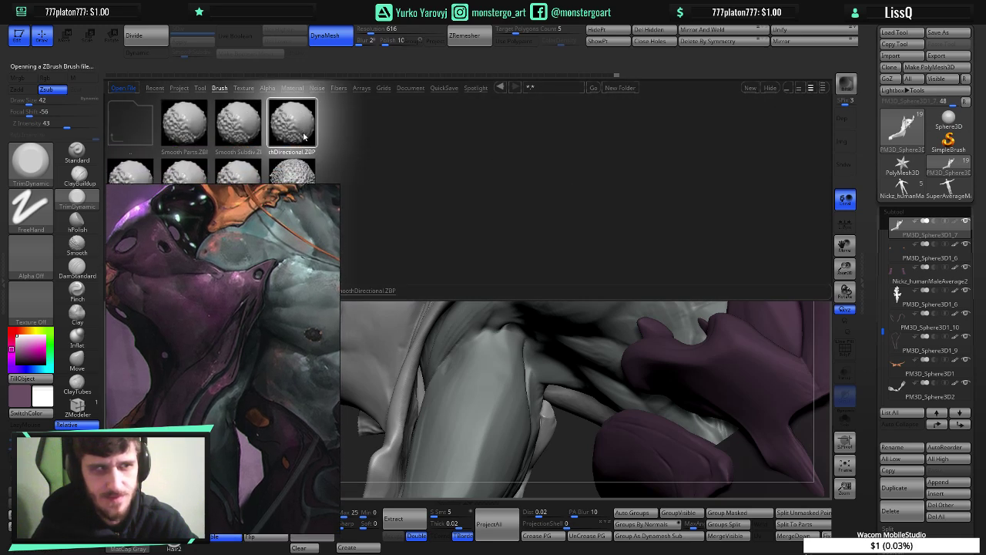
pyautogui.click(320, 153)
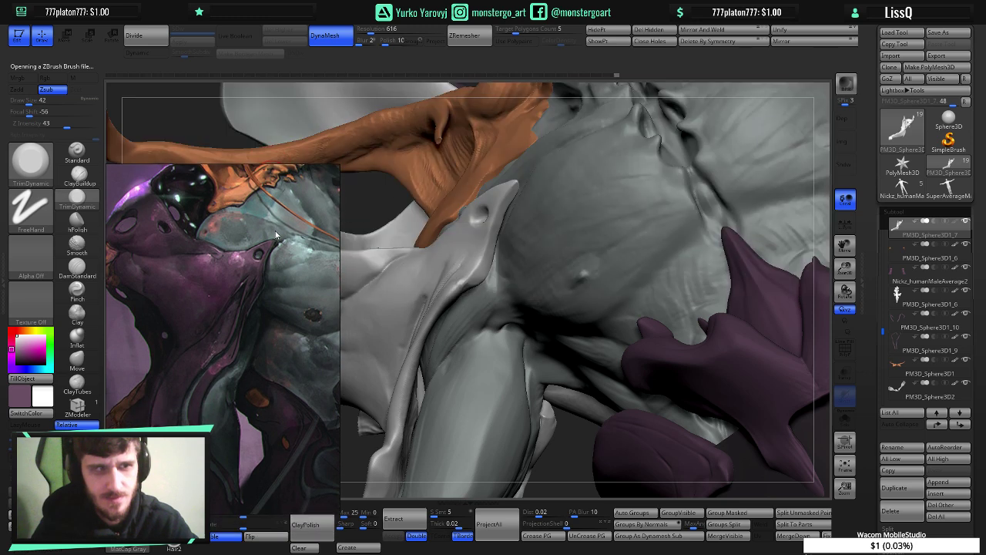
# - Move the reference image back and smooth the flap's chest edge up to the tip with SmoothDirectional at draw size 30
pyautogui.rightClick(276, 221)
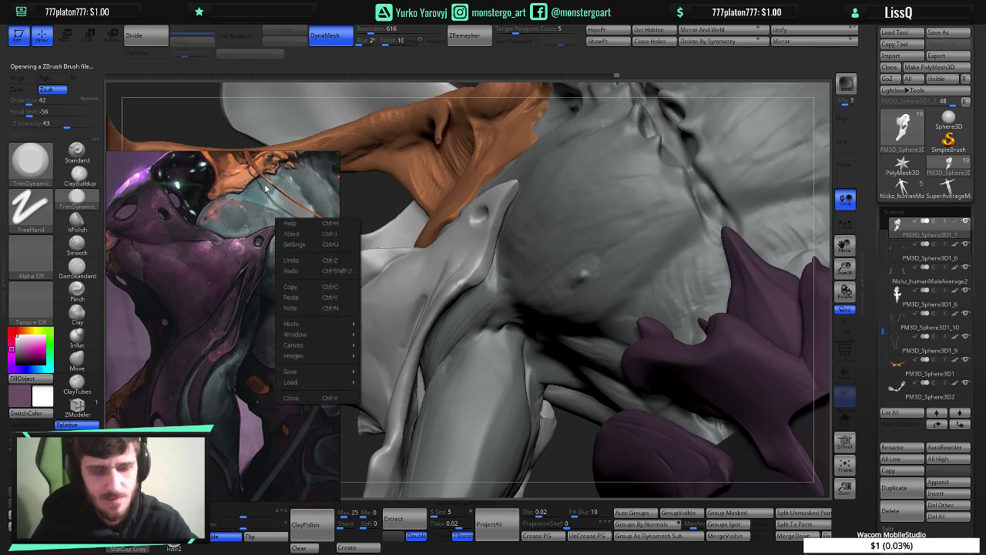
pyautogui.moveTo(538, 248)
pyautogui.mouseDown(button='right')
pyautogui.moveTo(524, 251)
pyautogui.moveTo(545, 251)
pyautogui.mouseUp(button='right')
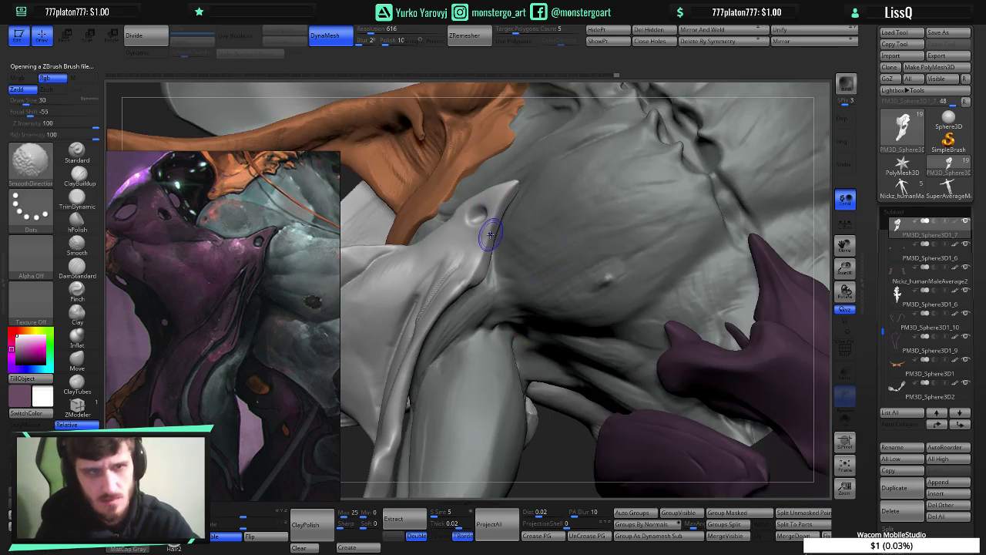
pyautogui.keyDown('shift'); pyautogui.moveTo(490, 235); pyautogui.dragTo(512, 190); pyautogui.keyUp('shift')
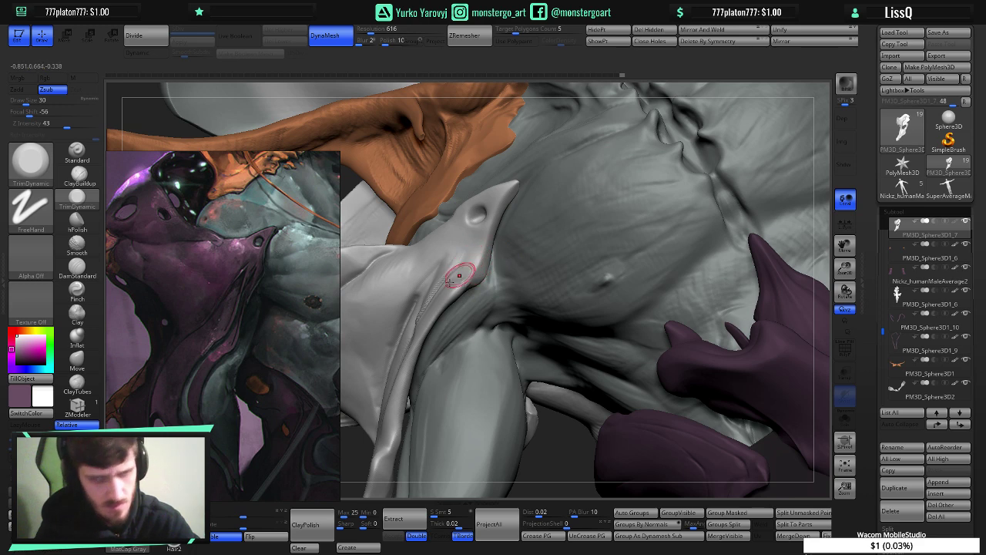
# - Isolate the armour piece with Solo and switch to the TrimDynamic brush
pyautogui.press('b')
pyautogui.press('d')
pyautogui.press('s')
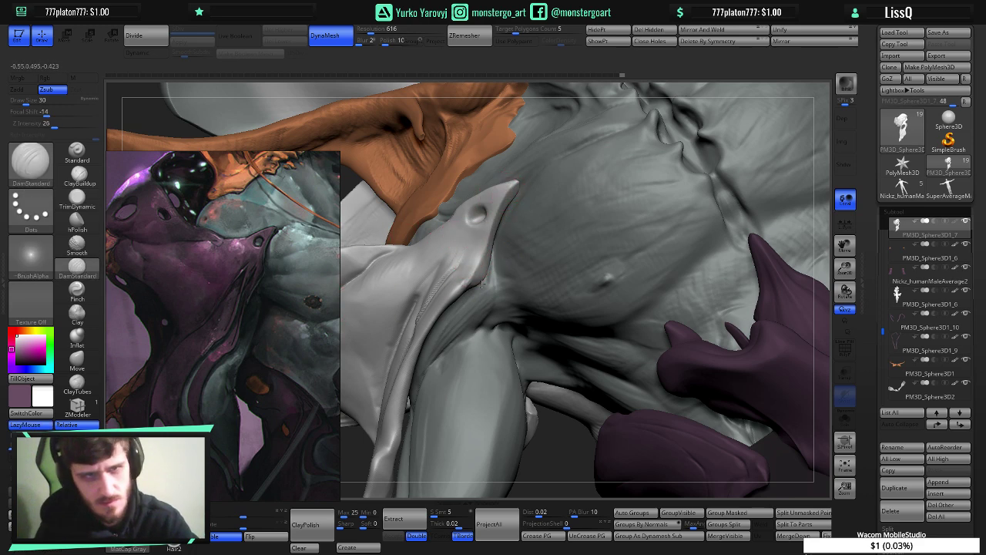
pyautogui.keyDown('ctrl'); pyautogui.keyDown('shift'); pyautogui.click(466, 335); pyautogui.keyUp('shift'); pyautogui.keyUp('ctrl')
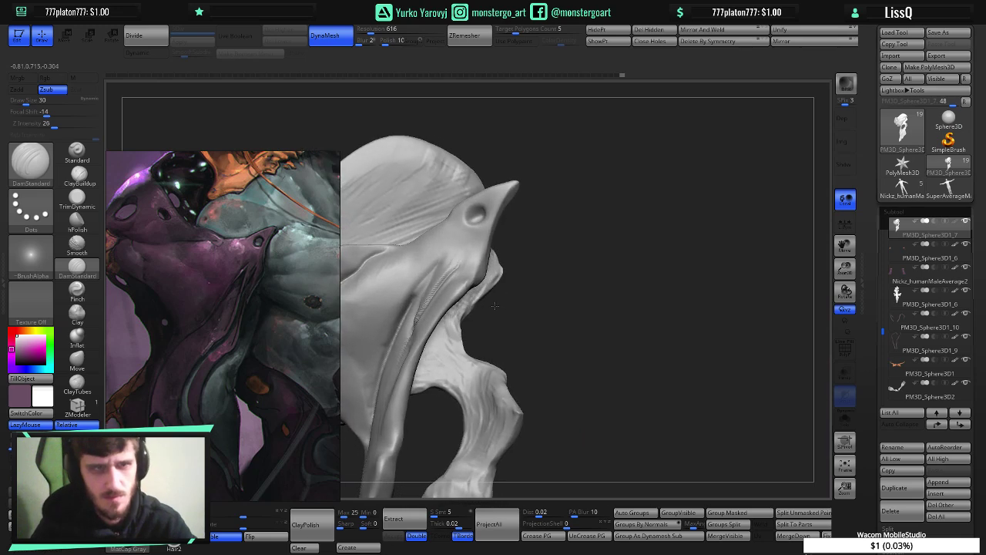
pyautogui.keyDown('ctrl'); pyautogui.keyDown('shift'); pyautogui.click(496, 306); pyautogui.keyUp('shift'); pyautogui.keyUp('ctrl')
pyautogui.click(77, 222)
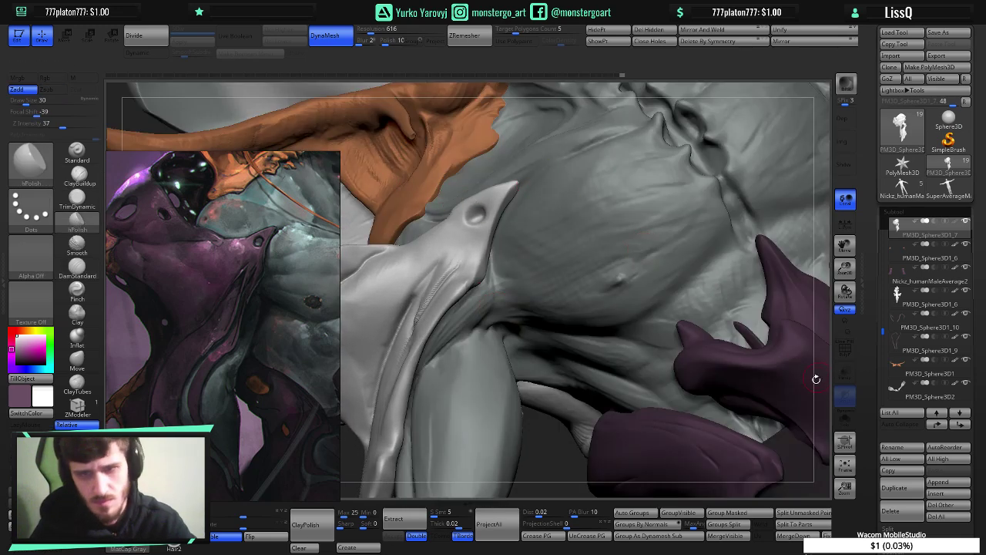
pyautogui.click(846, 418)
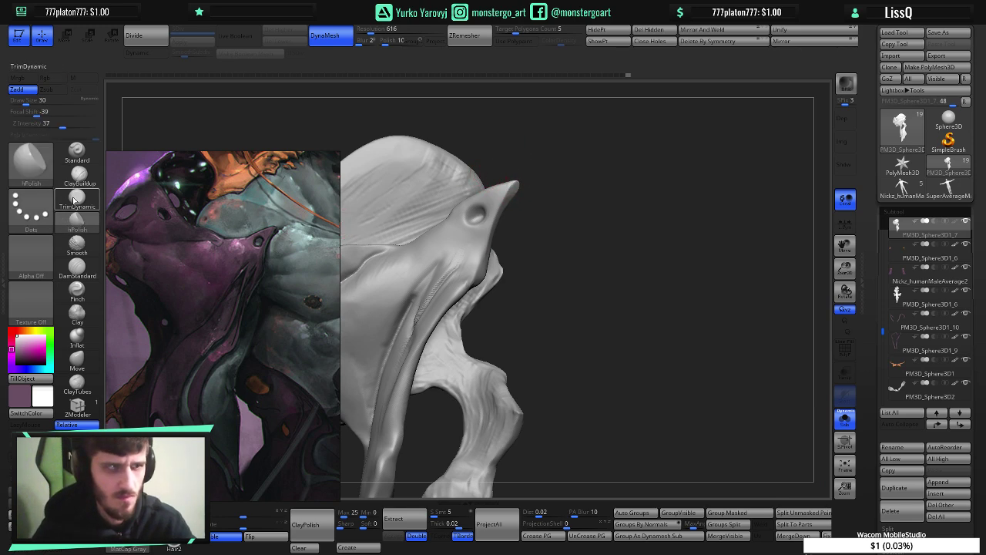
pyautogui.click(74, 200)
# - Try flattening the flap's pointed tip with TrimDynamic at draw size 30, and undo the strokes
pyautogui.moveTo(576, 200); pyautogui.dragTo(478, 177)
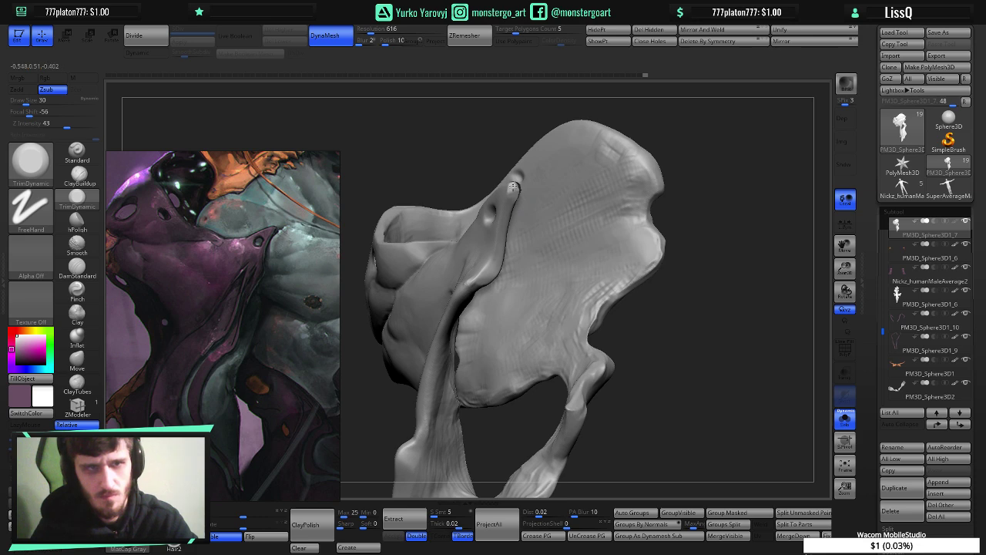
pyautogui.moveTo(513, 197)
pyautogui.mouseDown()
pyautogui.moveTo(543, 222)
pyautogui.moveTo(560, 211)
pyautogui.moveTo(535, 208)
pyautogui.mouseUp()
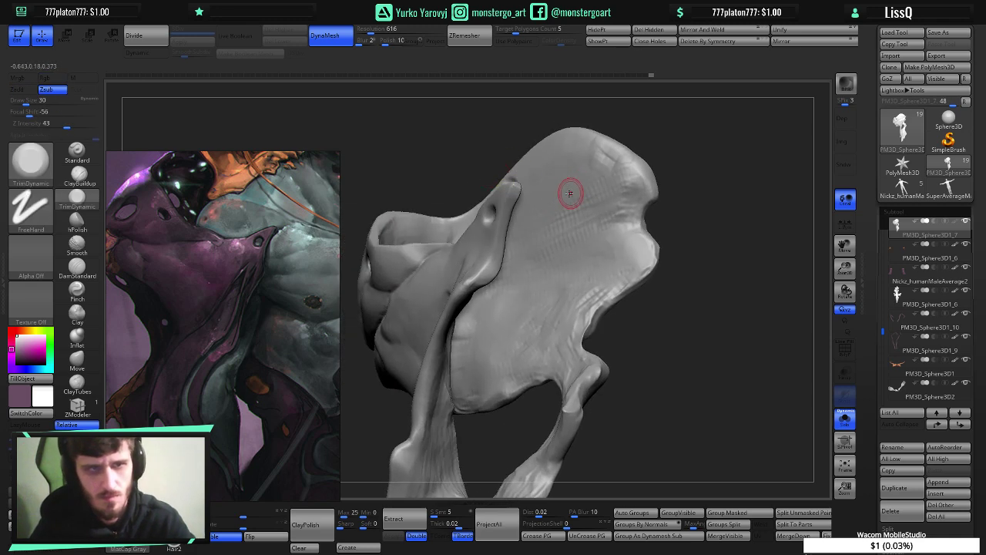
pyautogui.keyDown('ctrl'); pyautogui.moveTo(570, 193); pyautogui.dragTo(572, 221, button='right'); pyautogui.keyUp('ctrl')
pyautogui.hotkey('ctrl', 'z')
pyautogui.hotkey('ctrl', 'z')
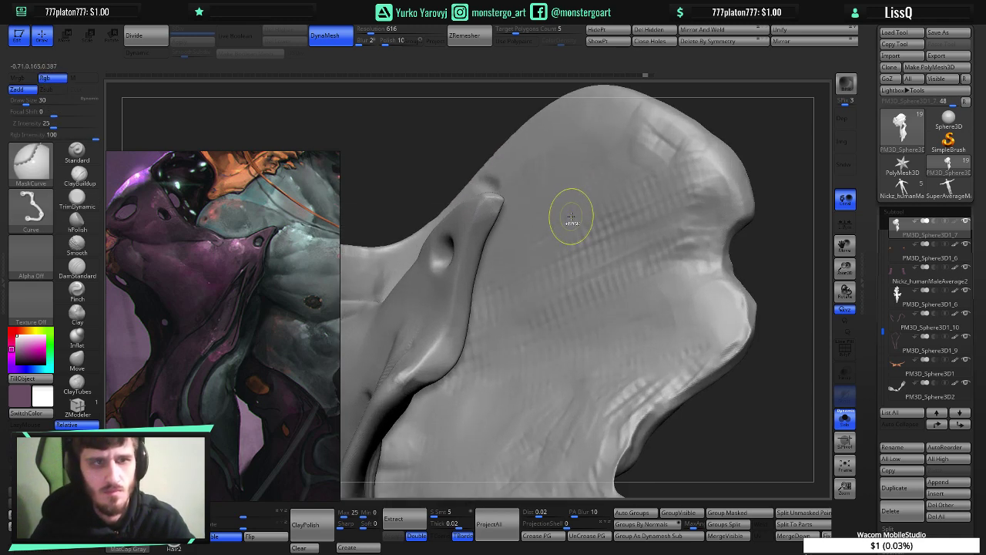
pyautogui.hotkey('ctrl', 'z')
# - Trim the end of the flap's pointed tip with TrimDynamic from an angle clear of the plate behind it
pyautogui.moveTo(412, 160)
pyautogui.mouseDown()
pyautogui.moveTo(269, 160)
pyautogui.moveTo(376, 165)
pyautogui.mouseUp()
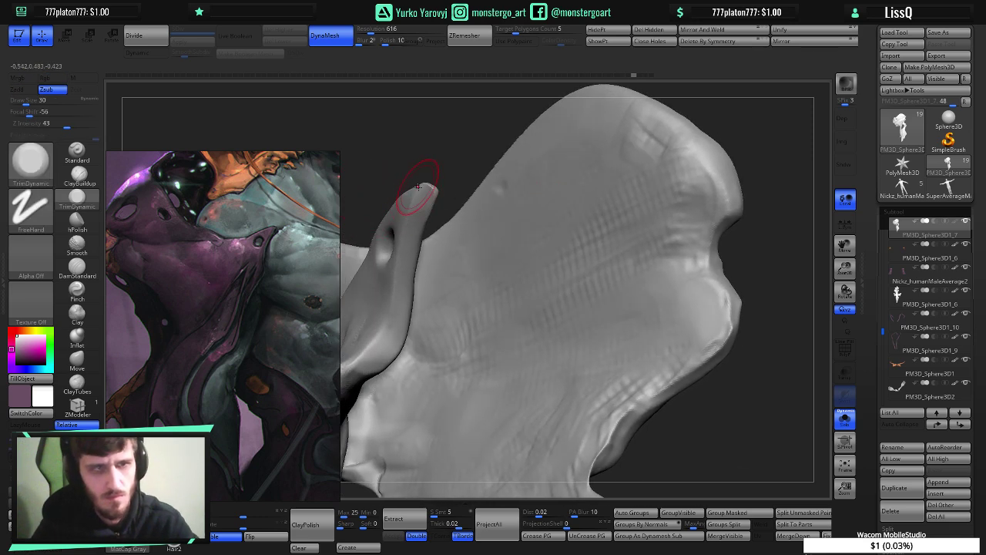
pyautogui.moveTo(427, 185); pyautogui.dragTo(433, 196)
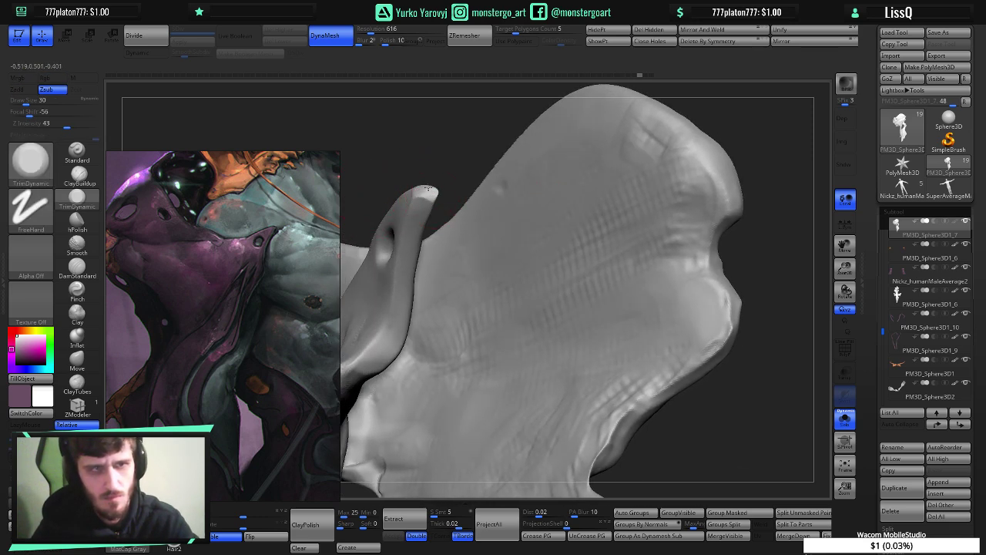
pyautogui.moveTo(414, 214)
pyautogui.mouseDown(button='right')
pyautogui.moveTo(690, 221)
pyautogui.moveTo(589, 228)
pyautogui.mouseUp(button='right')
pyautogui.moveTo(511, 237)
pyautogui.keyDown('ctrl'); pyautogui.mouseDown(button='right')
pyautogui.moveTo(431, 188)
pyautogui.moveTo(461, 195)
pyautogui.moveTo(454, 191)
pyautogui.mouseUp(button='right'); pyautogui.keyUp('ctrl')
pyautogui.moveTo(457, 192)
pyautogui.mouseDown()
pyautogui.moveTo(573, 211)
pyautogui.moveTo(524, 218)
pyautogui.mouseUp()
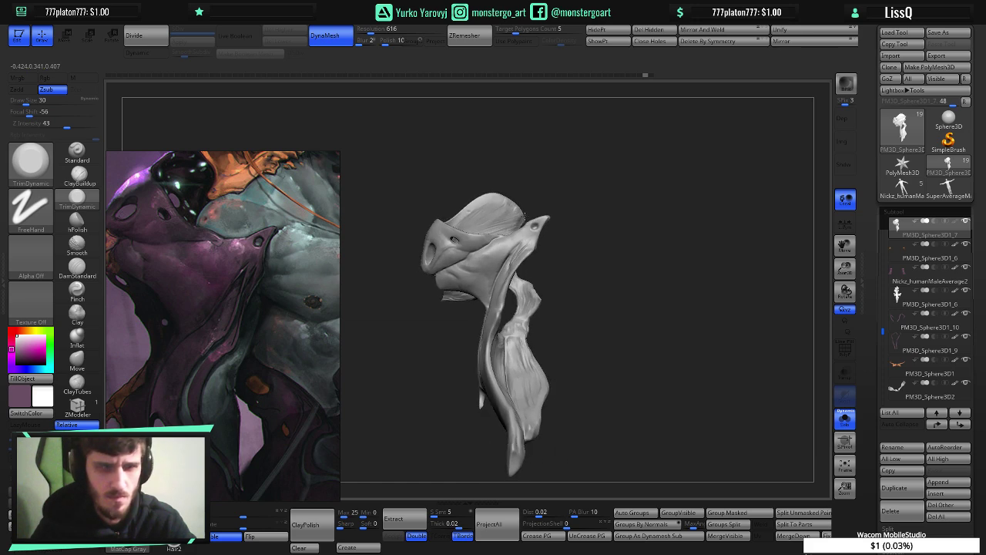
pyautogui.keyDown('ctrl'); pyautogui.moveTo(524, 218); pyautogui.dragTo(608, 293, button='right'); pyautogui.keyUp('ctrl')
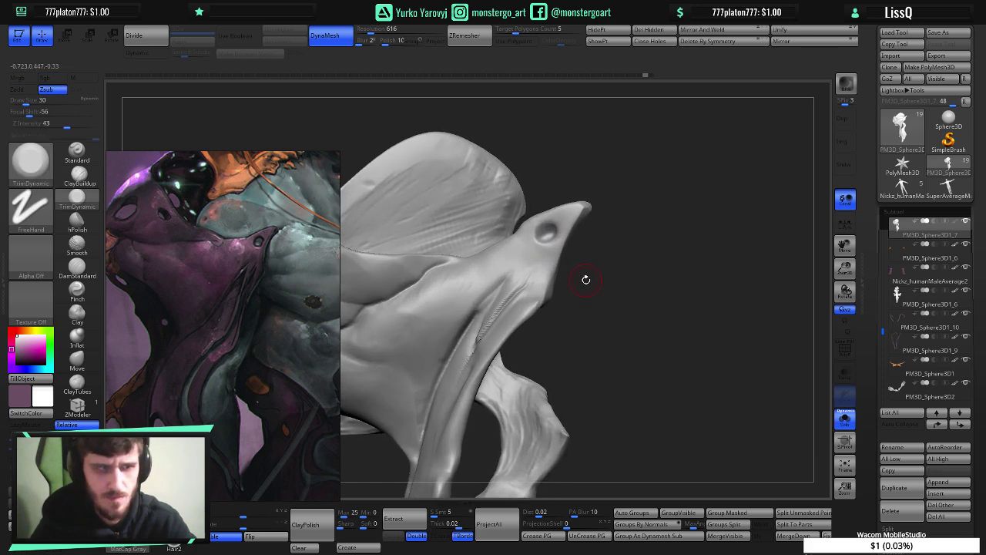
# - Trim the outer edge and back of the flap's pointed tip with TrimDynamic at draw size 30, checking it from several angles
pyautogui.moveTo(586, 279); pyautogui.dragTo(568, 280)
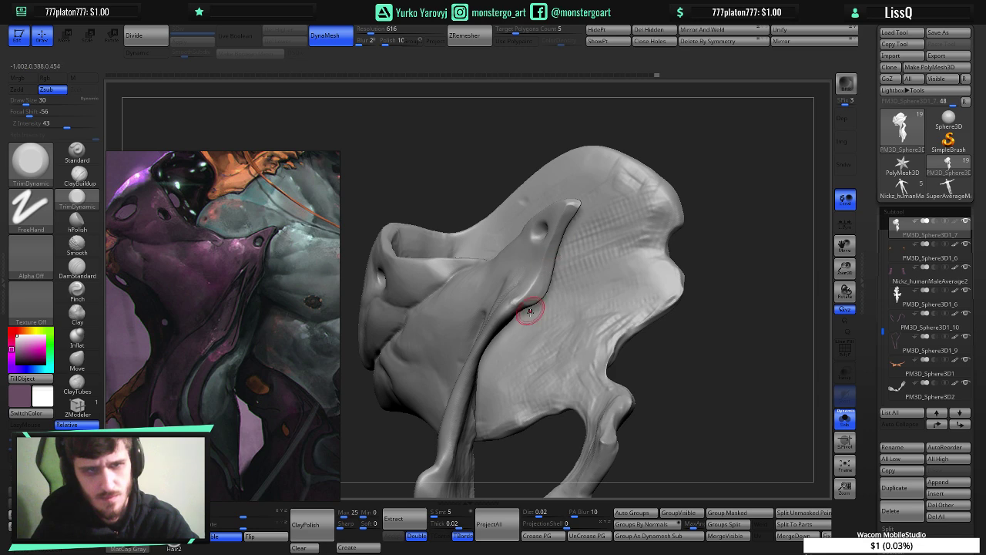
pyautogui.moveTo(530, 311); pyautogui.dragTo(565, 309, button='right')
pyautogui.moveTo(565, 309); pyautogui.dragTo(518, 275)
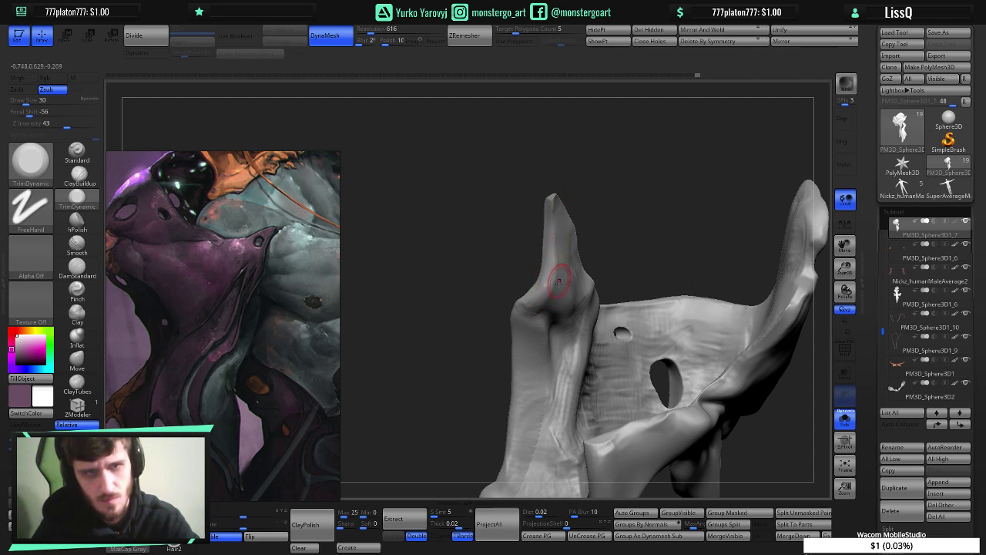
pyautogui.moveTo(561, 190); pyautogui.dragTo(646, 240)
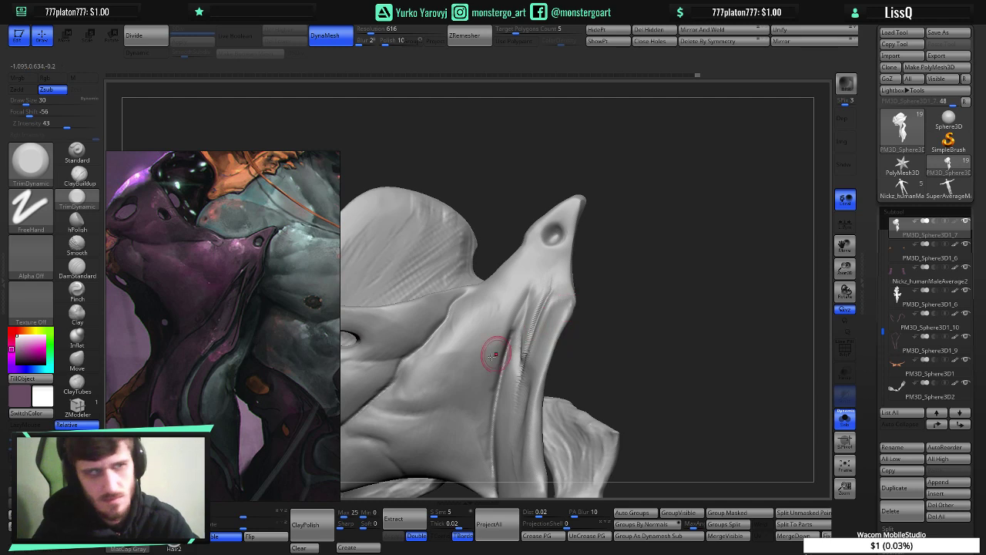
# - Carve and deepen the long fold grooves below the flap's eyelet with the DamStandard brush at draw size 30
pyautogui.click(78, 268)
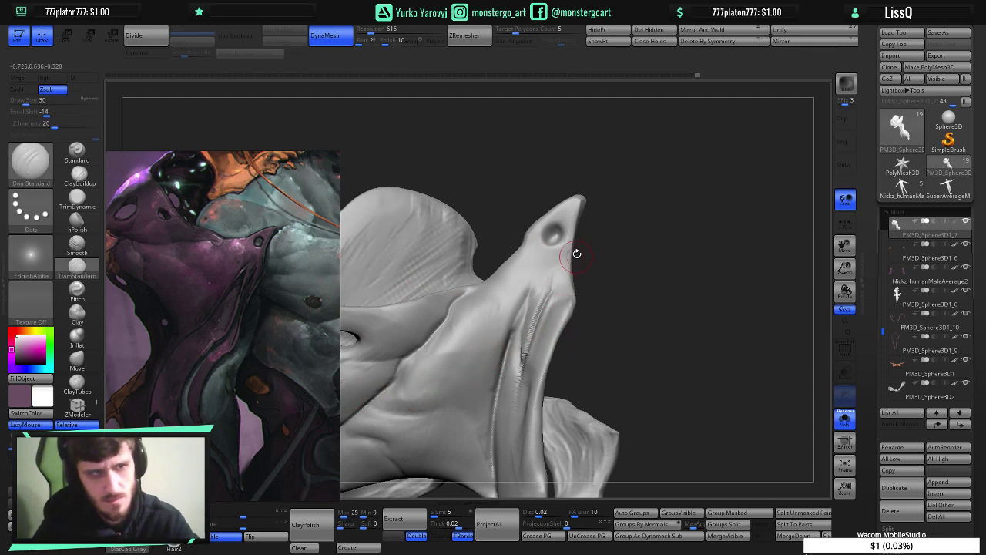
pyautogui.moveTo(554, 295)
pyautogui.mouseDown()
pyautogui.moveTo(529, 346)
pyautogui.moveTo(551, 290)
pyautogui.moveTo(527, 427)
pyautogui.moveTo(523, 410)
pyautogui.mouseUp()
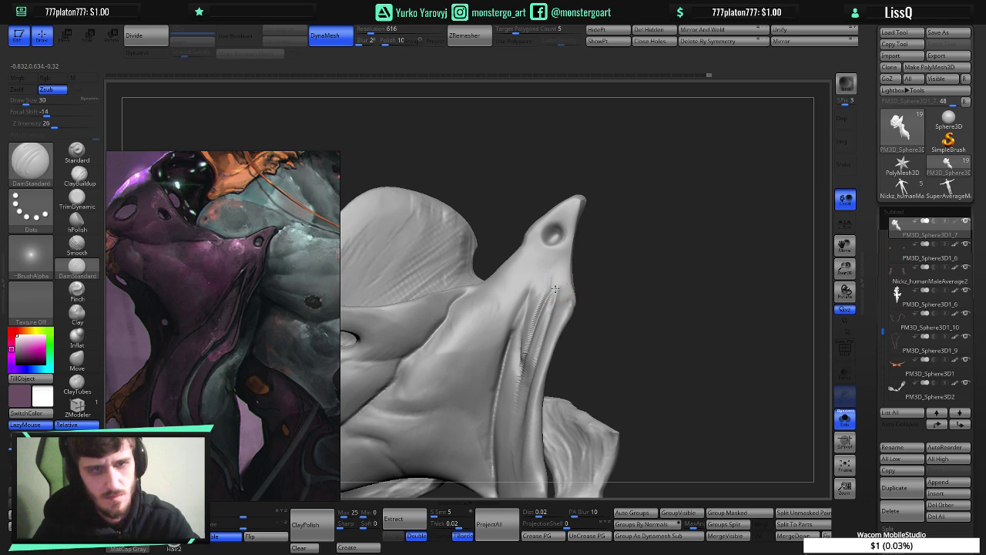
pyautogui.moveTo(551, 309)
pyautogui.mouseDown()
pyautogui.moveTo(552, 299)
pyautogui.moveTo(540, 334)
pyautogui.moveTo(554, 292)
pyautogui.moveTo(514, 390)
pyautogui.moveTo(529, 352)
pyautogui.moveTo(516, 336)
pyautogui.mouseUp()
# - Carve a ring groove around the inside of the flap tip's eyelet with DamStandard at draw size 14
pyautogui.click(77, 152)
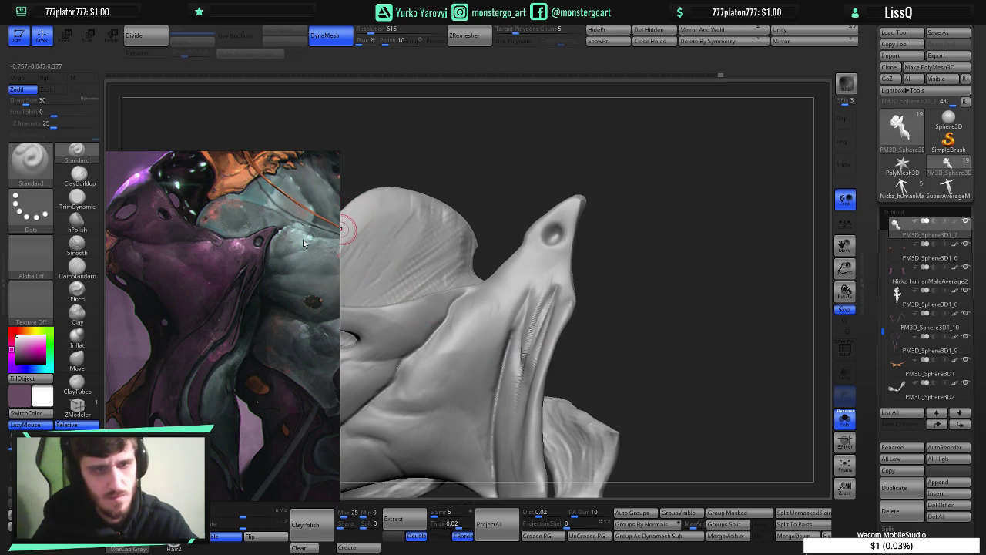
pyautogui.press('ctrl')
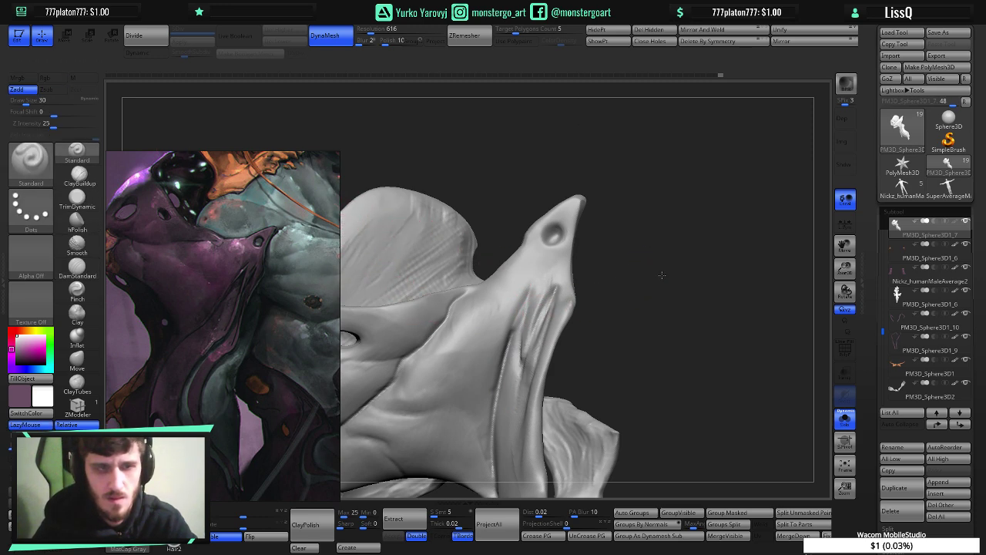
pyautogui.moveTo(661, 269)
pyautogui.mouseDown()
pyautogui.moveTo(593, 235)
pyautogui.moveTo(668, 282)
pyautogui.mouseUp()
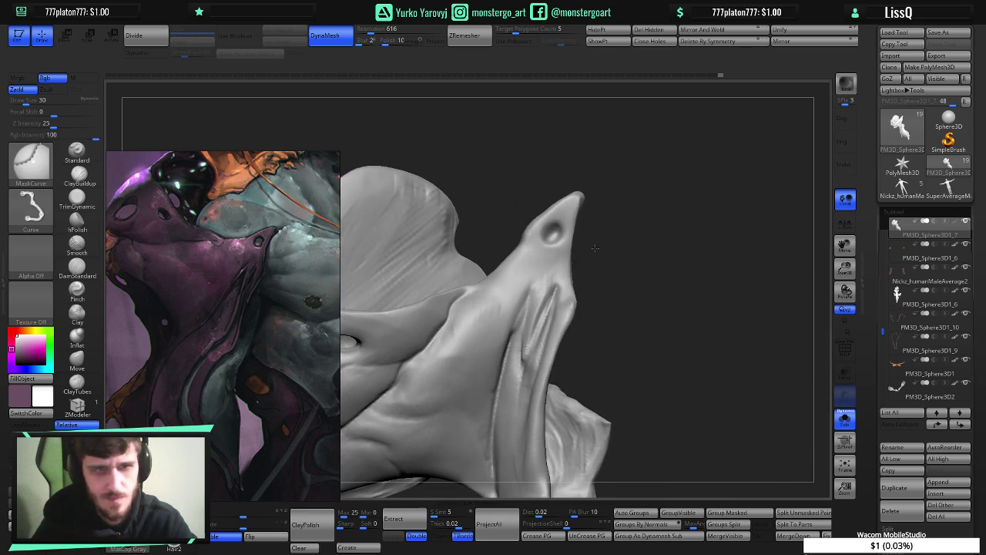
pyautogui.keyDown('ctrl'); pyautogui.moveTo(614, 257); pyautogui.dragTo(599, 250, button='right'); pyautogui.keyUp('ctrl')
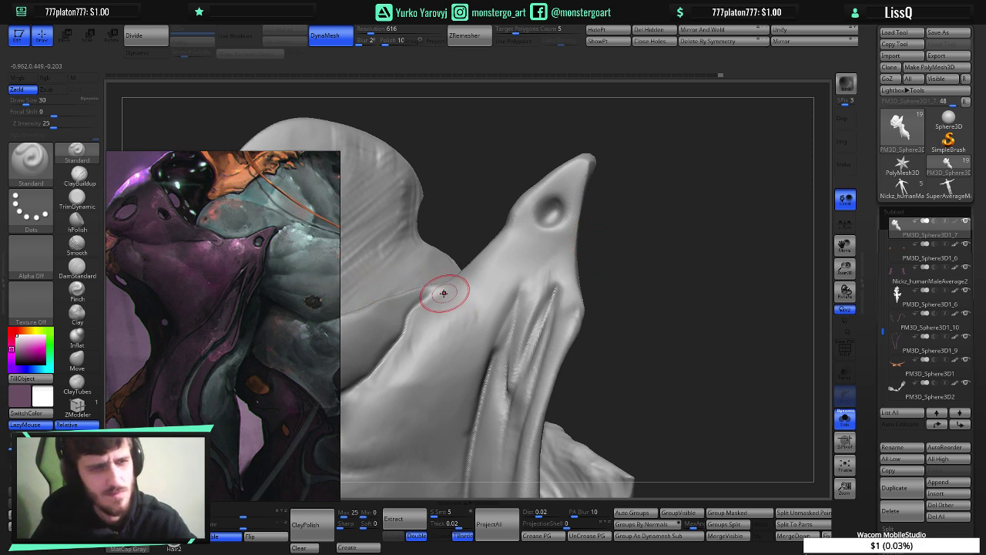
pyautogui.click(77, 266)
pyautogui.moveTo(553, 221); pyautogui.dragTo(555, 208)
pyautogui.hotkey('ctrl', 'z')
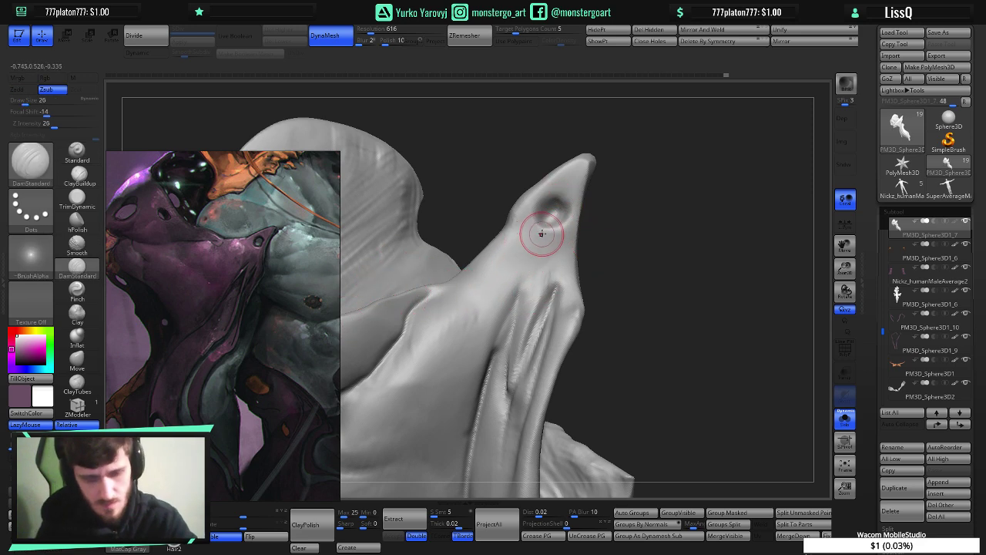
pyautogui.press('[')
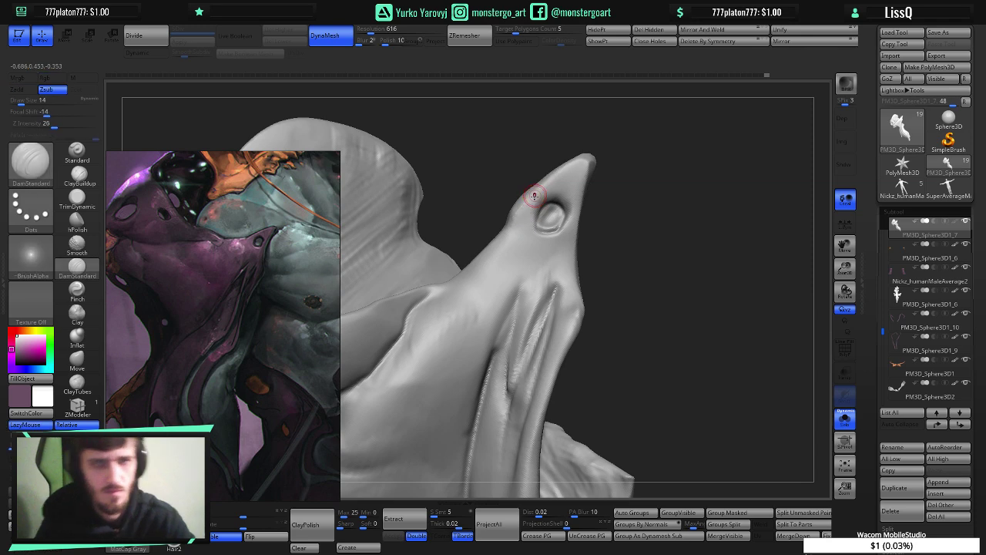
pyautogui.moveTo(530, 175)
pyautogui.mouseDown()
pyautogui.moveTo(554, 202)
pyautogui.moveTo(545, 211)
pyautogui.moveTo(553, 206)
pyautogui.mouseUp()
pyautogui.moveTo(561, 204); pyautogui.dragTo(570, 253, button='right')
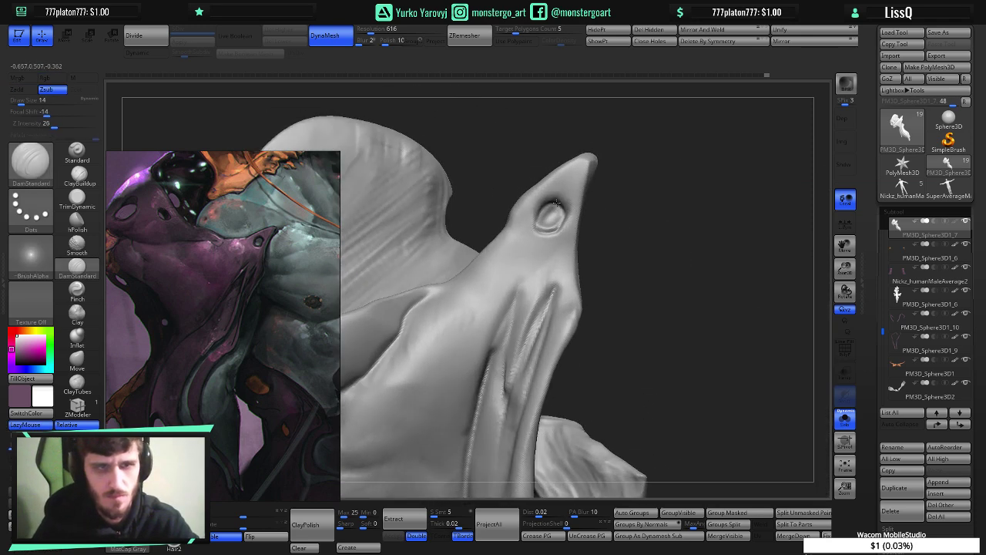
pyautogui.moveTo(551, 217)
pyautogui.keyDown('ctrl'); pyautogui.mouseDown(button='right')
pyautogui.moveTo(566, 232)
pyautogui.moveTo(552, 212)
pyautogui.mouseUp(button='right'); pyautogui.keyUp('ctrl')
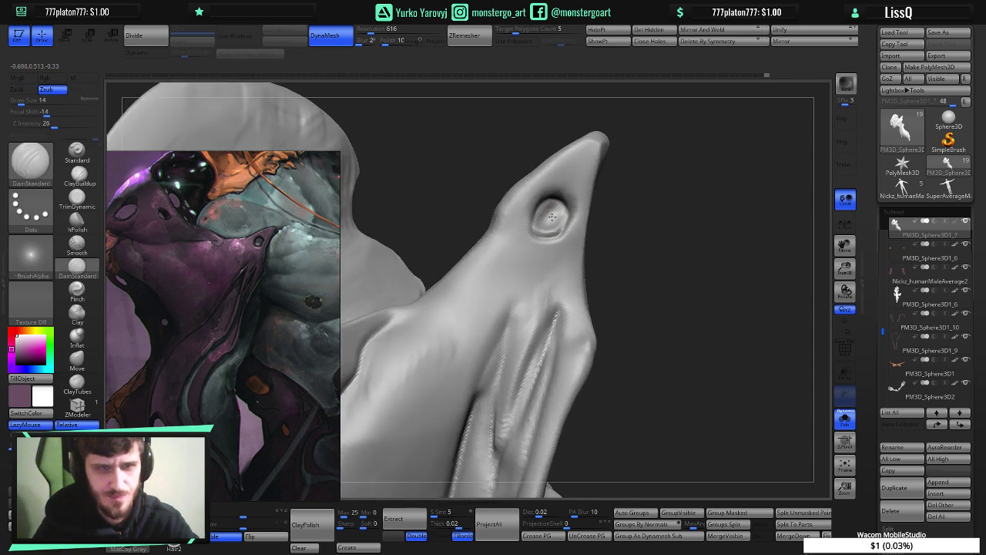
# - Choose MaskCircle as the masking brush and move the reference image clear of the brush palette
pyautogui.press('ctrl')
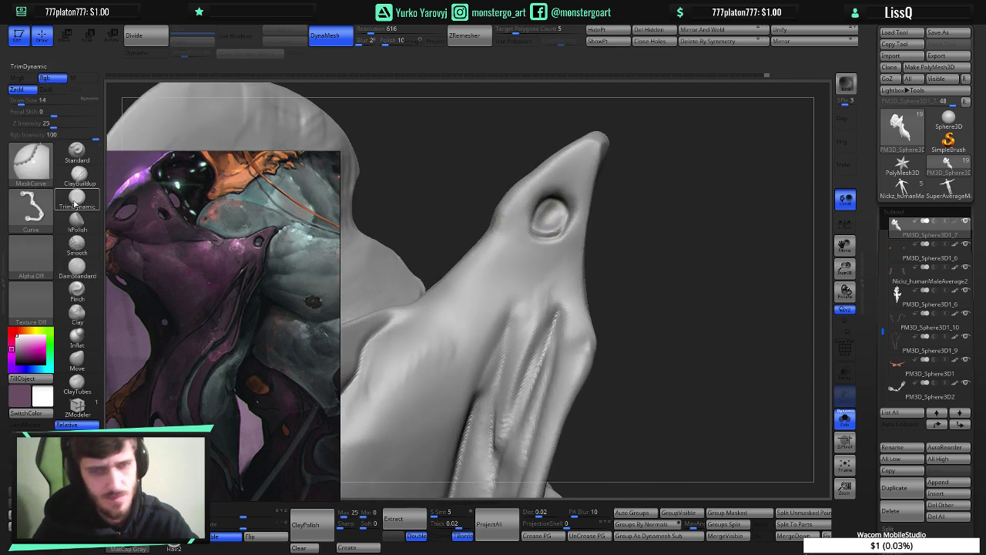
pyautogui.click(31, 163)
pyautogui.rightClick(263, 192)
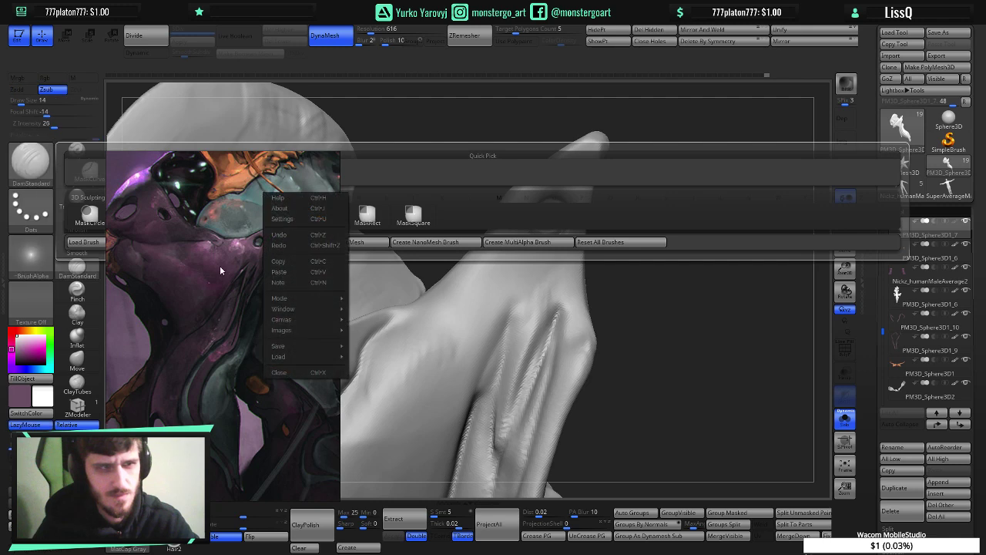
pyautogui.moveTo(219, 265); pyautogui.dragTo(206, 363, button='right')
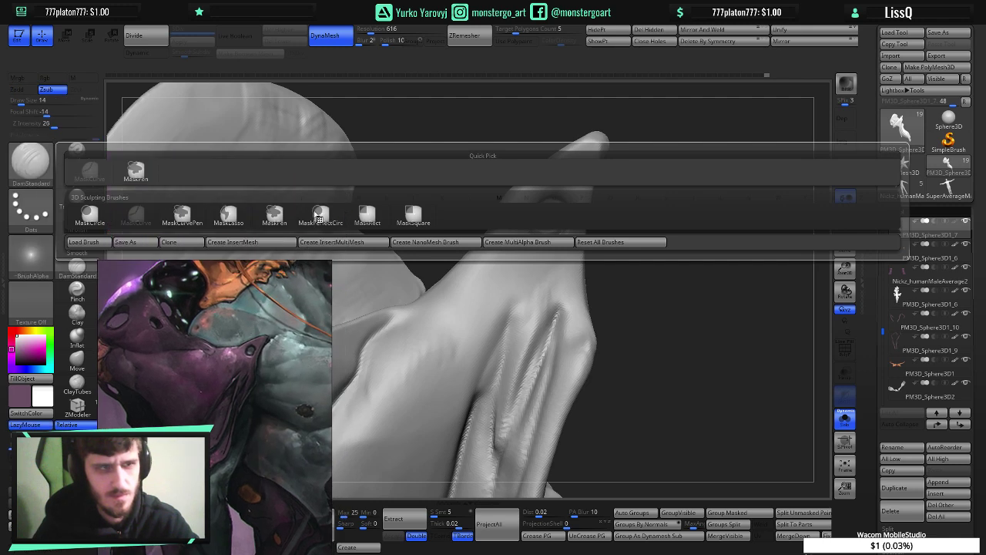
pyautogui.click(89, 215)
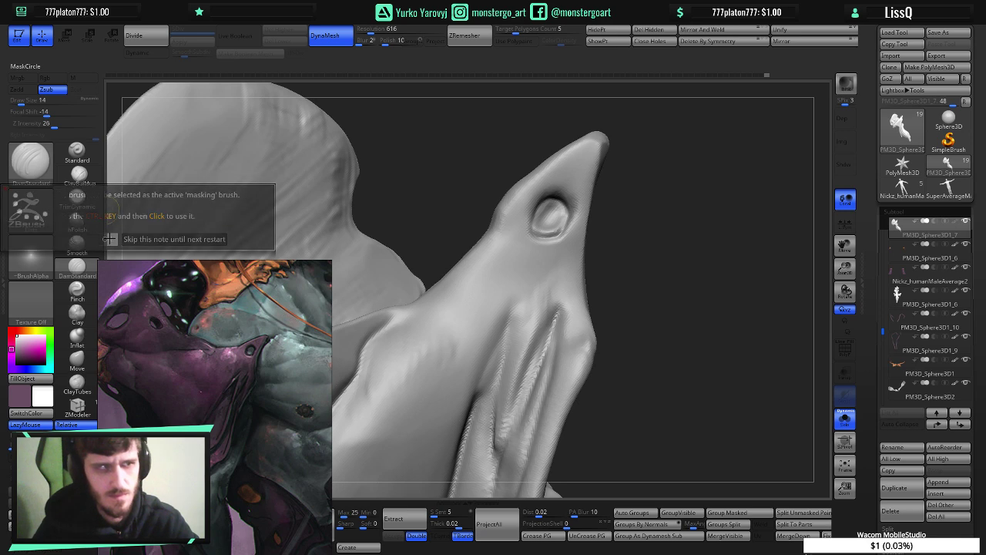
pyautogui.click(107, 239)
# - Mask the disc inside the flap tip's eyelet with a circle, invert the mask and hide the disc's points
pyautogui.moveTo(551, 216)
pyautogui.keyDown('ctrl'); pyautogui.mouseDown()
pyautogui.moveTo(559, 248)
pyautogui.moveTo(584, 256)
pyautogui.moveTo(547, 231)
pyautogui.moveTo(556, 229)
pyautogui.mouseUp(); pyautogui.keyUp('ctrl')
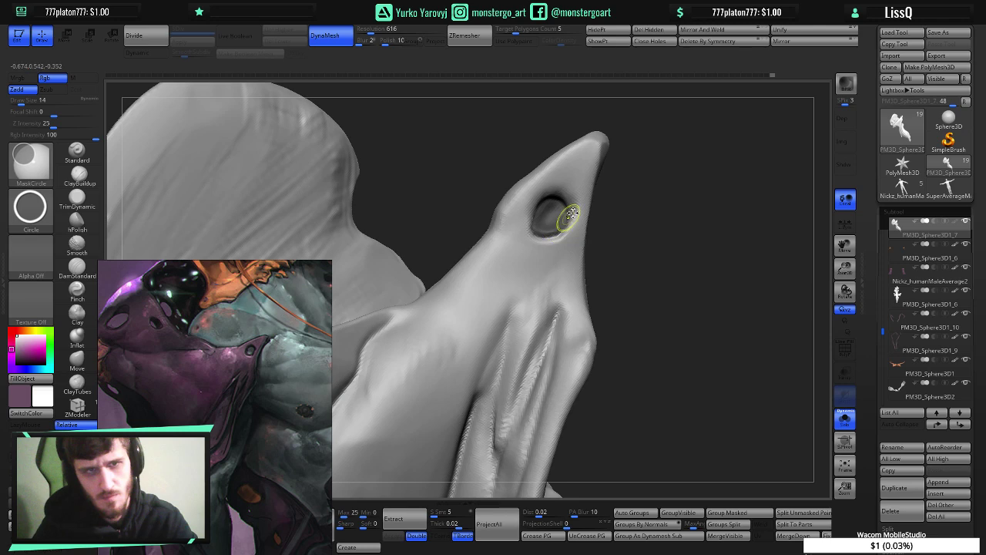
pyautogui.keyDown('ctrl'); pyautogui.click(656, 216); pyautogui.keyUp('ctrl')
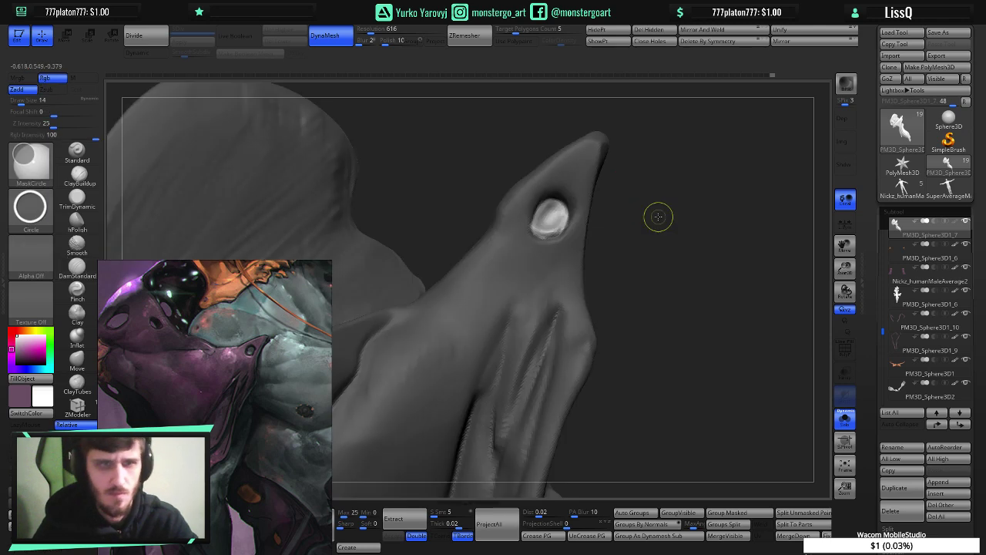
pyautogui.click(597, 29)
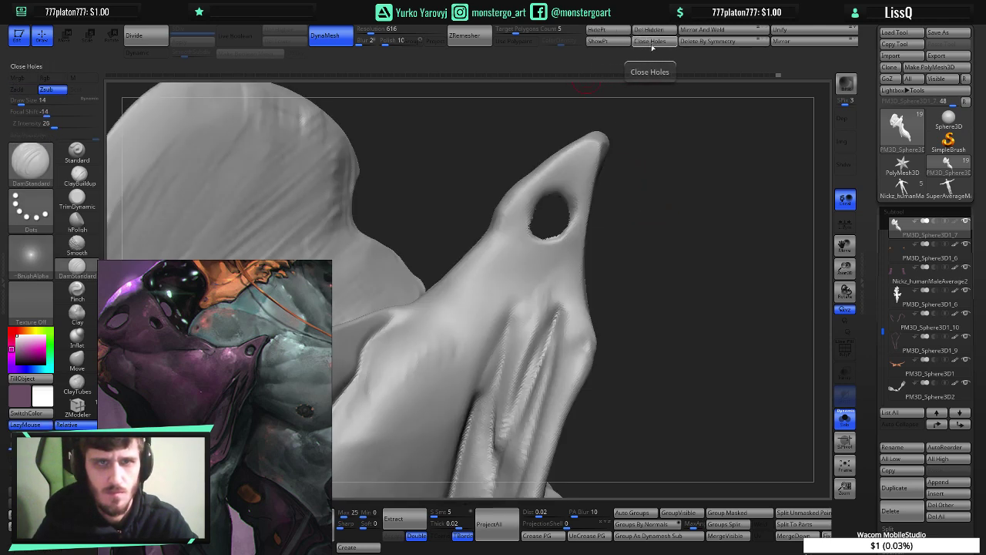
# - Try Close Holes on the eyelet opening, undo it, and apply Del Hidden to the hidden points
pyautogui.click(652, 46)
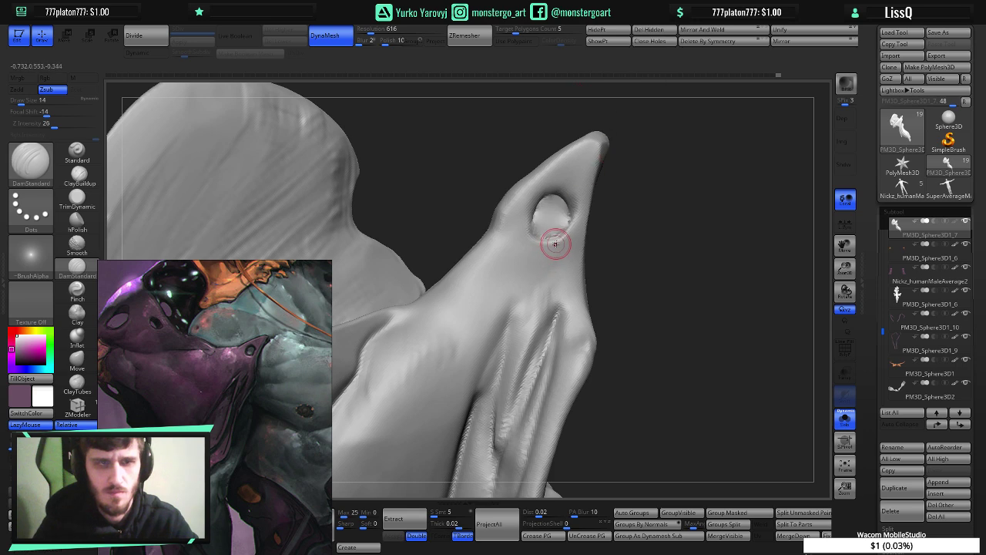
pyautogui.hotkey('ctrl', 'z')
pyautogui.click(648, 29)
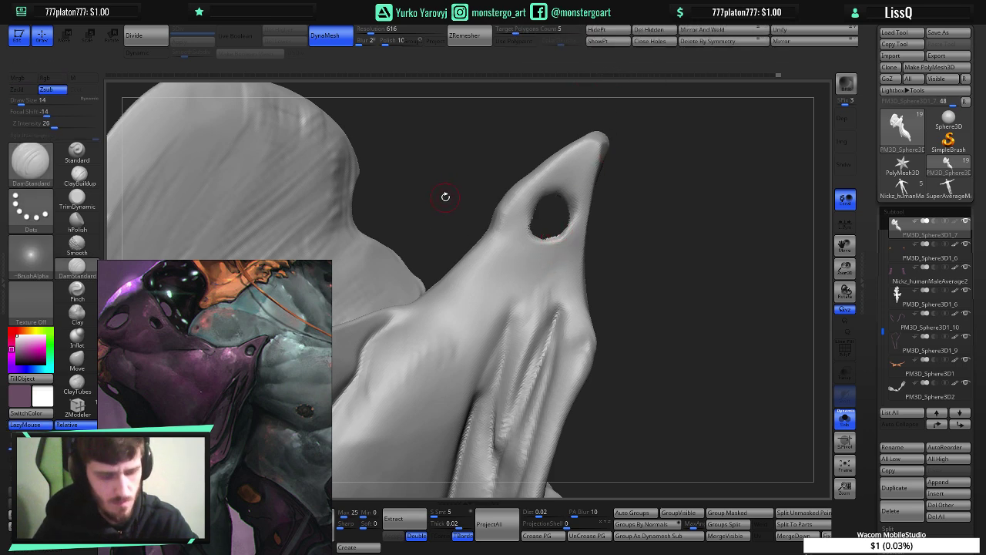
# - Try bridging the eyelet's open edges with the CurveBridge brush, and undo back to the state before the disc was masked
pyautogui.press('b')
pyautogui.press('c')
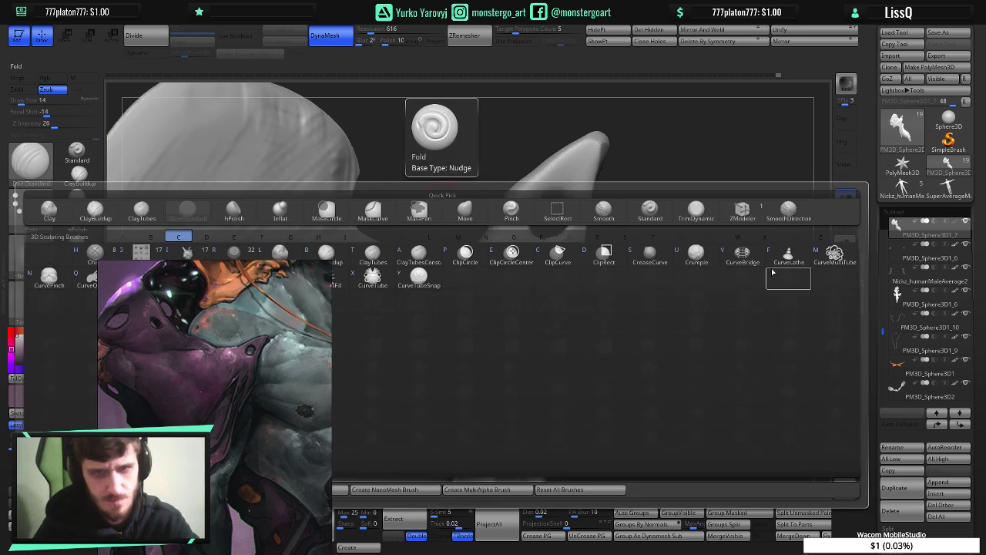
pyautogui.click(743, 255)
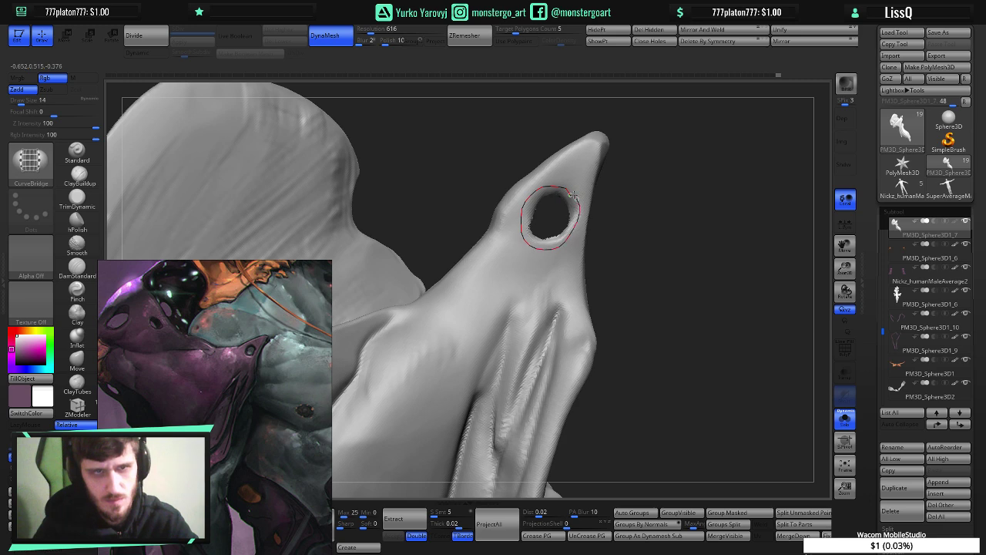
pyautogui.click(574, 195)
pyautogui.hotkey('ctrl', 'z')
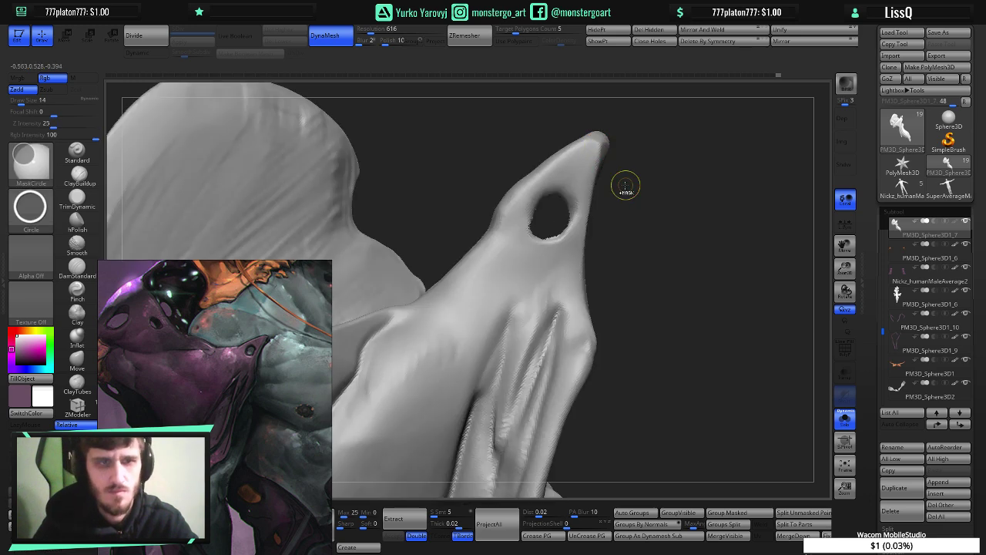
pyautogui.hotkey('ctrl', 'z')
pyautogui.hotkey('ctrl', 'z')
pyautogui.hotkey('ctrl', 'z')
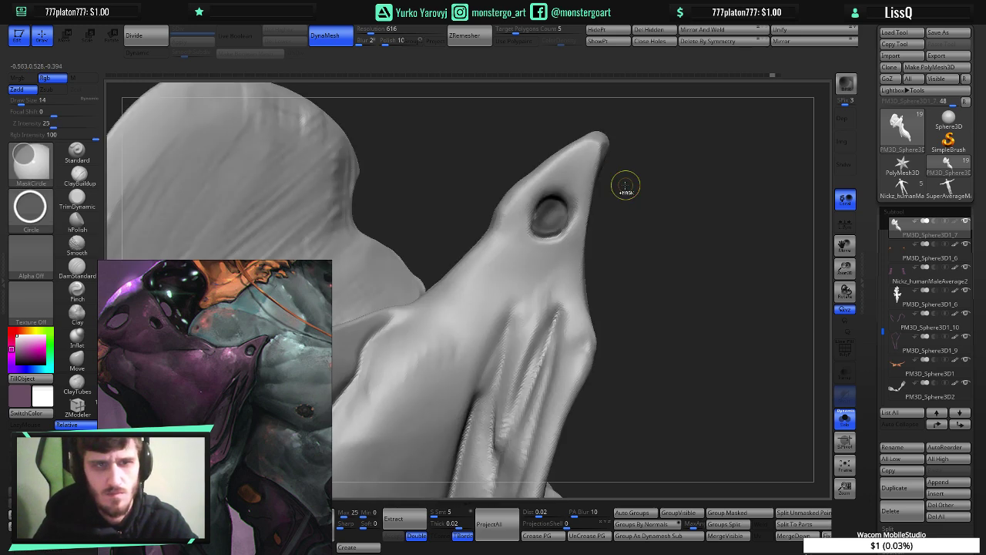
pyautogui.hotkey('ctrl', 'z')
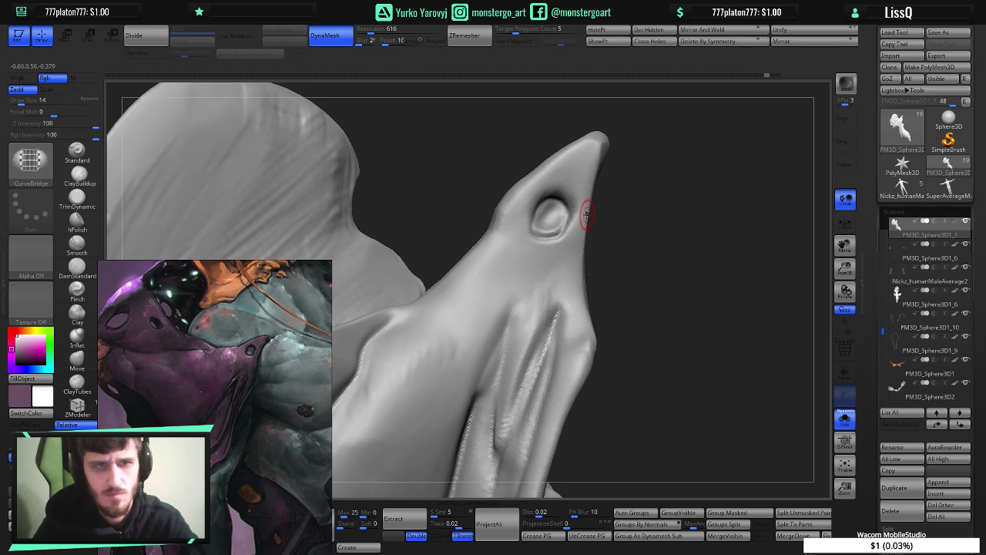
# - Slice a circular polygroup around the disc inside the flap tip's eyelet with the SliceCirc brush, facing the eyelet squarely
pyautogui.keyDown('ctrl'); pyautogui.keyDown('shift'); pyautogui.click(38, 164); pyautogui.keyUp('shift'); pyautogui.keyUp('ctrl')
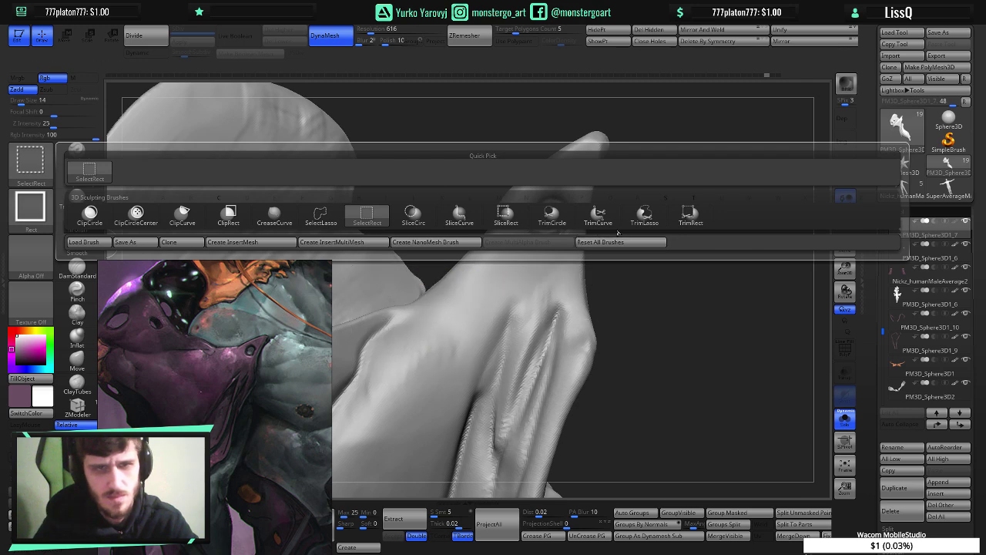
pyautogui.click(413, 214)
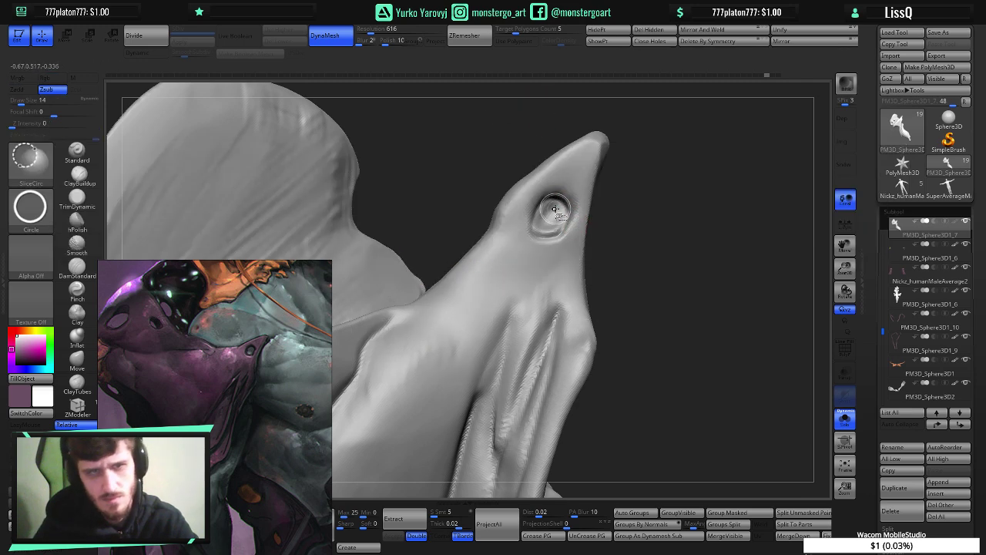
pyautogui.moveTo(627, 239)
pyautogui.mouseDown()
pyautogui.moveTo(686, 245)
pyautogui.moveTo(578, 227)
pyautogui.moveTo(637, 218)
pyautogui.moveTo(567, 207)
pyautogui.moveTo(589, 229)
pyautogui.moveTo(570, 222)
pyautogui.moveTo(589, 253)
pyautogui.moveTo(585, 243)
pyautogui.mouseUp()
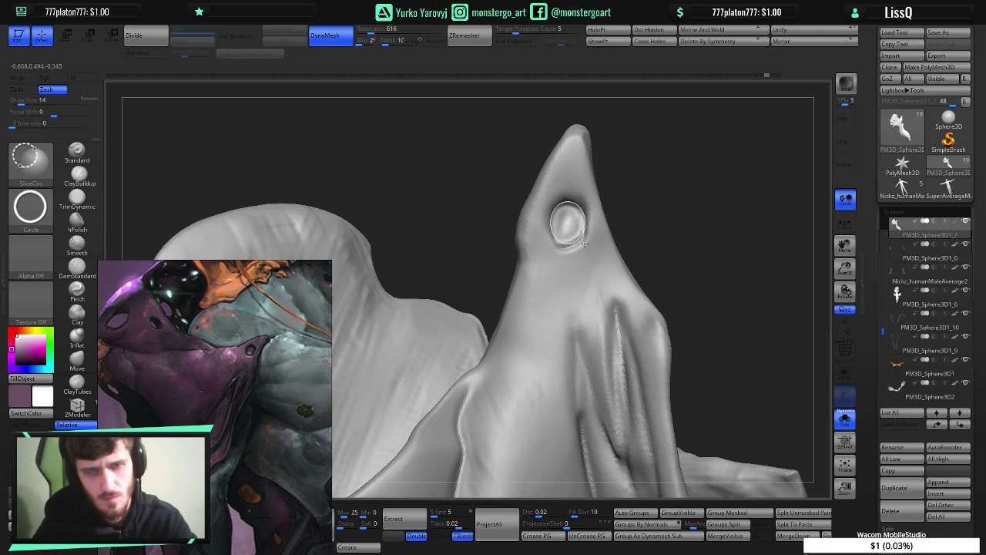
pyautogui.keyDown('ctrl'); pyautogui.keyDown('shift'); pyautogui.moveTo(586, 243); pyautogui.dragTo(587, 245); pyautogui.keyUp('shift'); pyautogui.keyUp('ctrl')
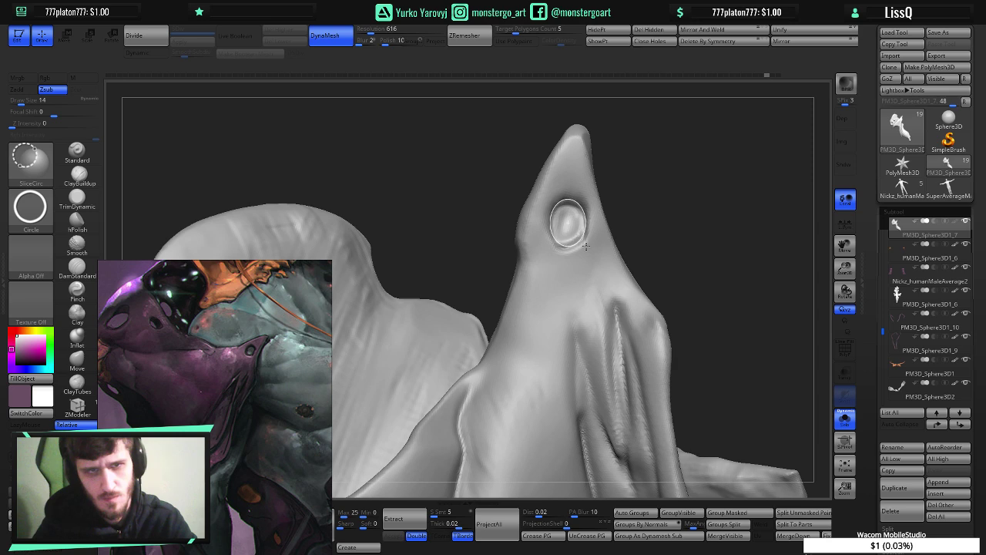
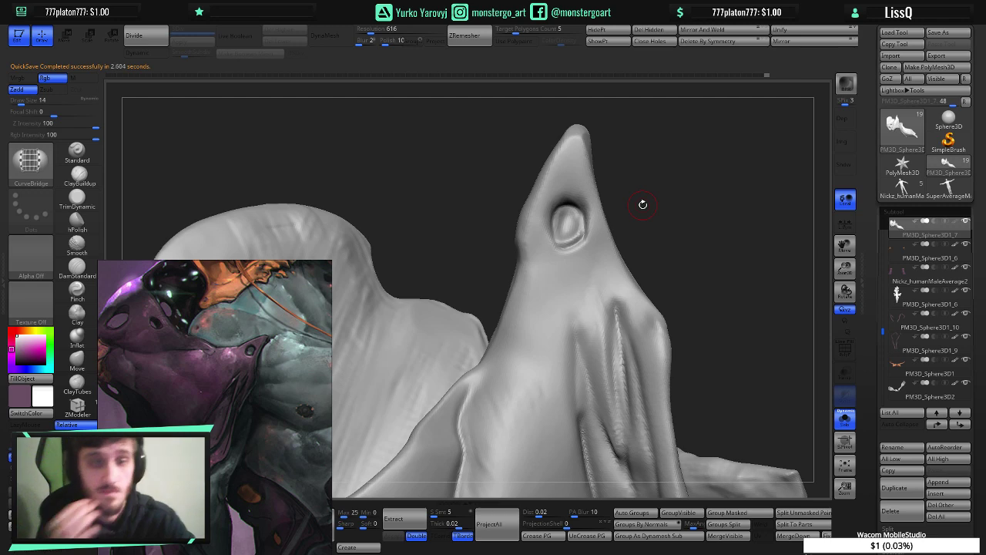
# - Display the polyframe, isolate the sliced disc polygroup and invert the visibility so only the surrounding armour shows
pyautogui.press('shift')
pyautogui.hotkey('shift', 'f')
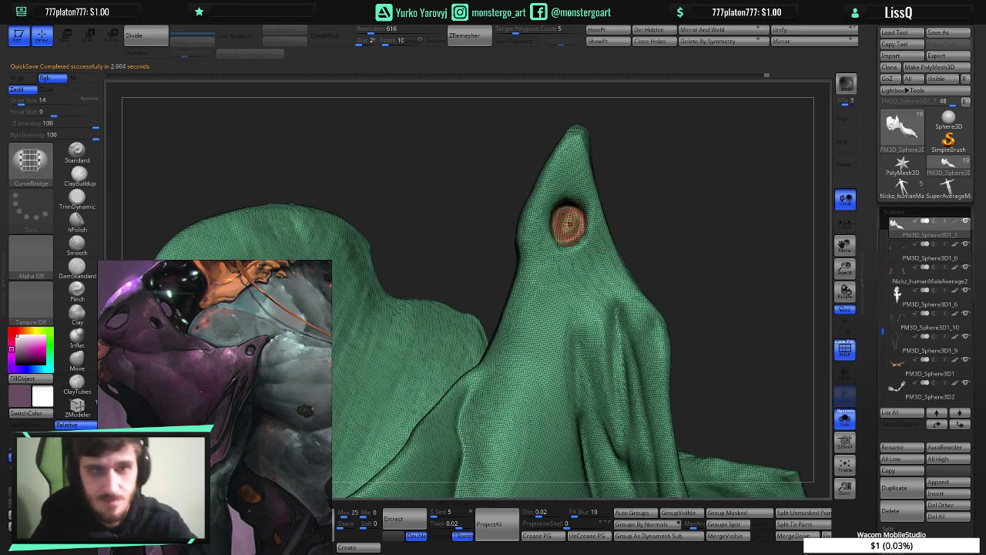
pyautogui.keyDown('ctrl'); pyautogui.keyDown('shift'); pyautogui.click(568, 222); pyautogui.keyUp('shift'); pyautogui.keyUp('ctrl')
pyautogui.keyDown('ctrl'); pyautogui.keyDown('shift'); pyautogui.click(583, 224); pyautogui.keyUp('shift'); pyautogui.keyUp('ctrl')
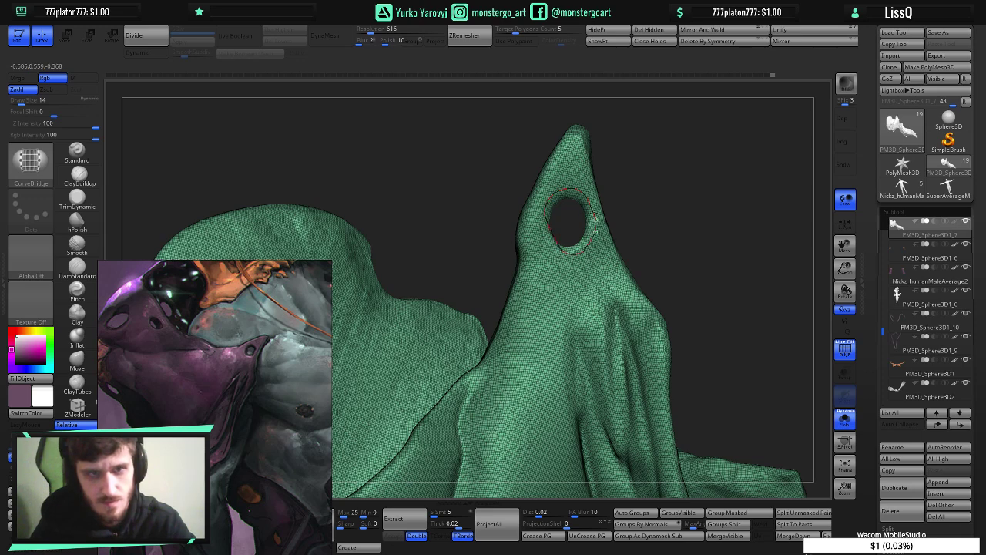
pyautogui.hotkey('shift', 'f')
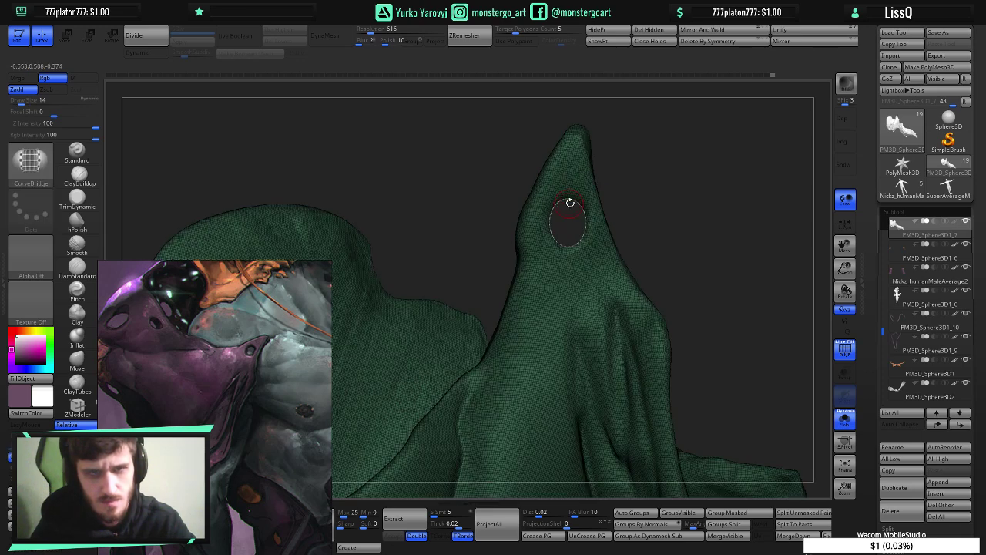
# - Bridge the eyelet's front and back open edges with the CurveBridge brush and clear the mask from the armour
pyautogui.moveTo(639, 214)
pyautogui.mouseDown()
pyautogui.moveTo(545, 213)
pyautogui.moveTo(636, 208)
pyautogui.moveTo(639, 221)
pyautogui.mouseUp()
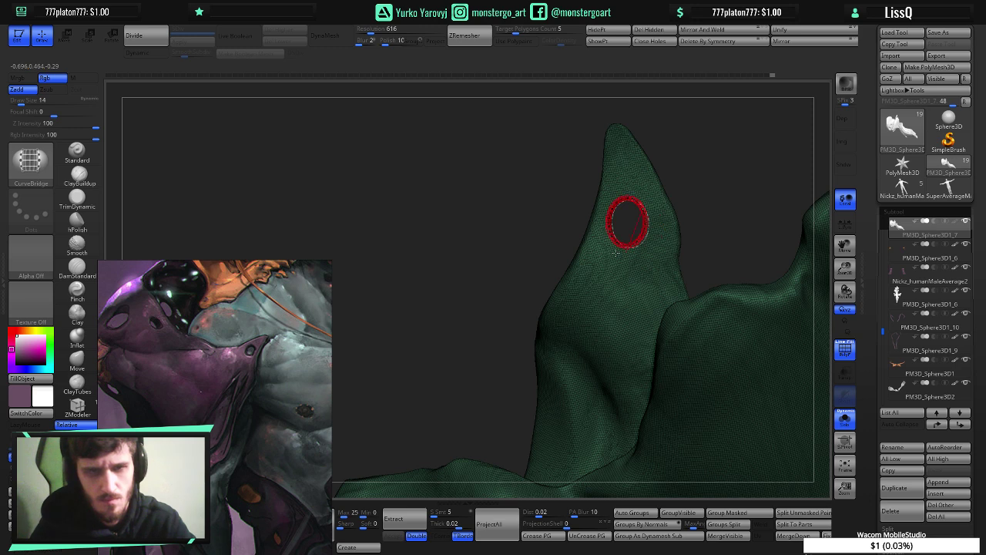
pyautogui.keyDown('ctrl'); pyautogui.moveTo(717, 169); pyautogui.dragTo(805, 204); pyautogui.keyUp('ctrl')
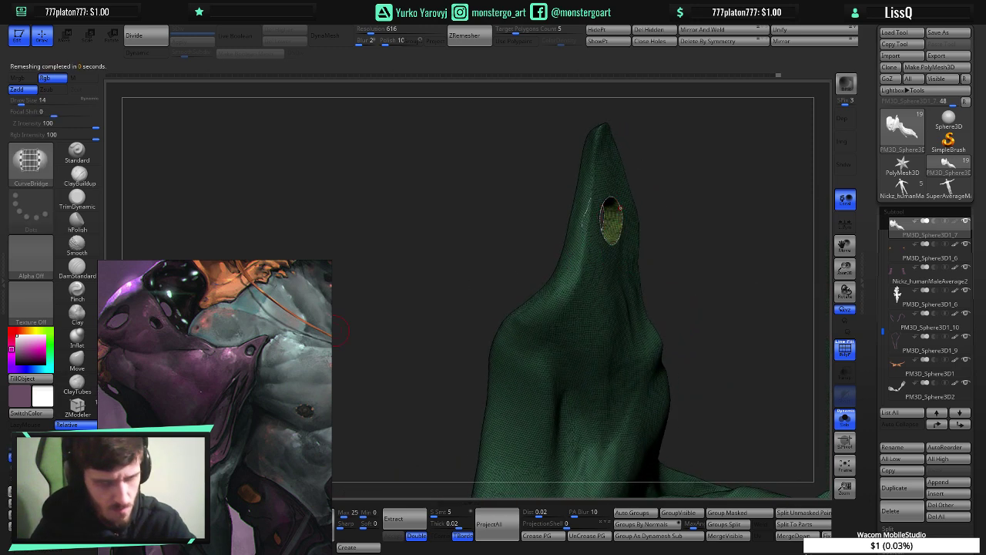
pyautogui.hotkey('shift', 'f')
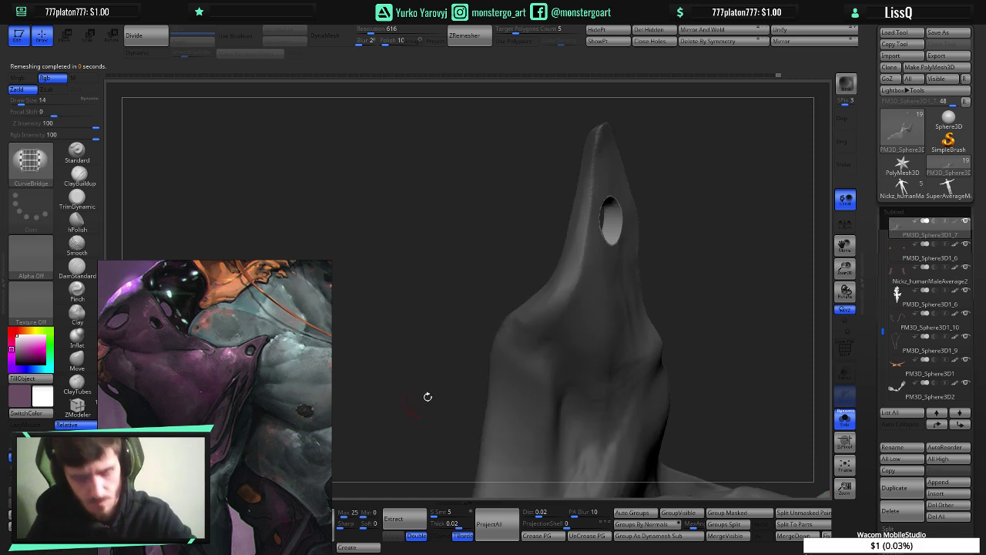
pyautogui.moveTo(427, 397)
pyautogui.mouseDown()
pyautogui.moveTo(623, 297)
pyautogui.moveTo(619, 286)
pyautogui.mouseUp()
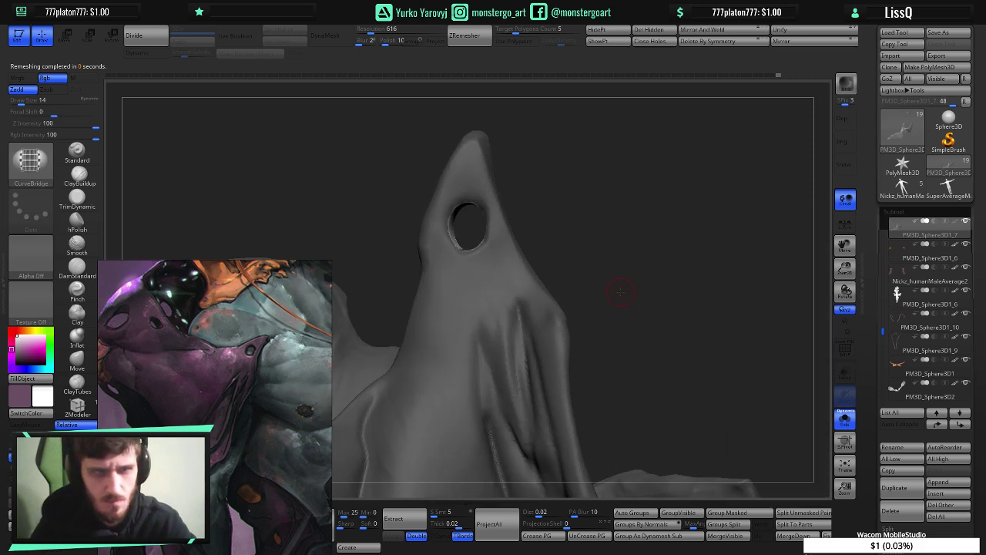
pyautogui.press('ctrl')
pyautogui.moveTo(669, 254)
pyautogui.keyDown('ctrl'); pyautogui.mouseDown()
pyautogui.moveTo(566, 254)
pyautogui.moveTo(530, 242)
pyautogui.mouseUp(); pyautogui.keyUp('ctrl')
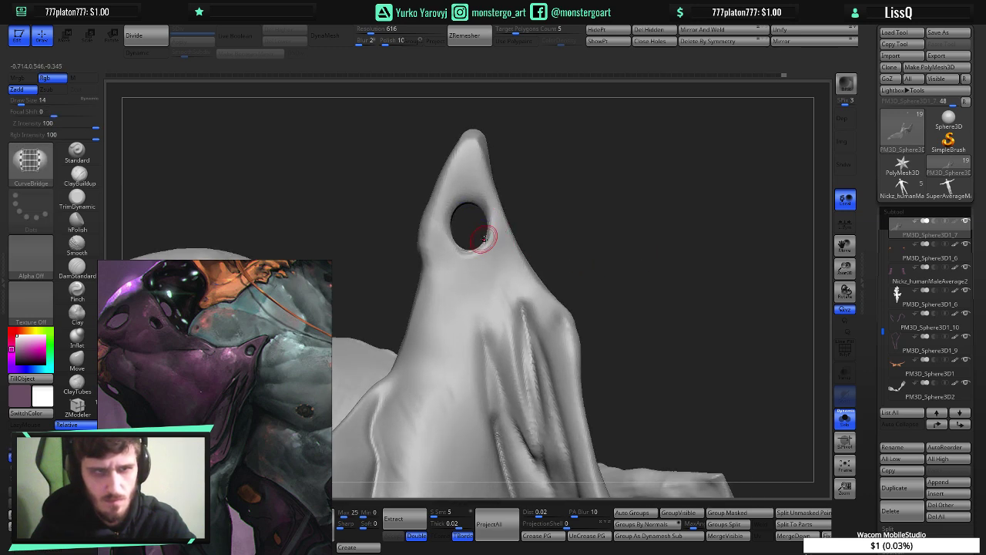
# - Smooth the freshly bridged rim of the eyelet in the flap tip
pyautogui.press('shift')
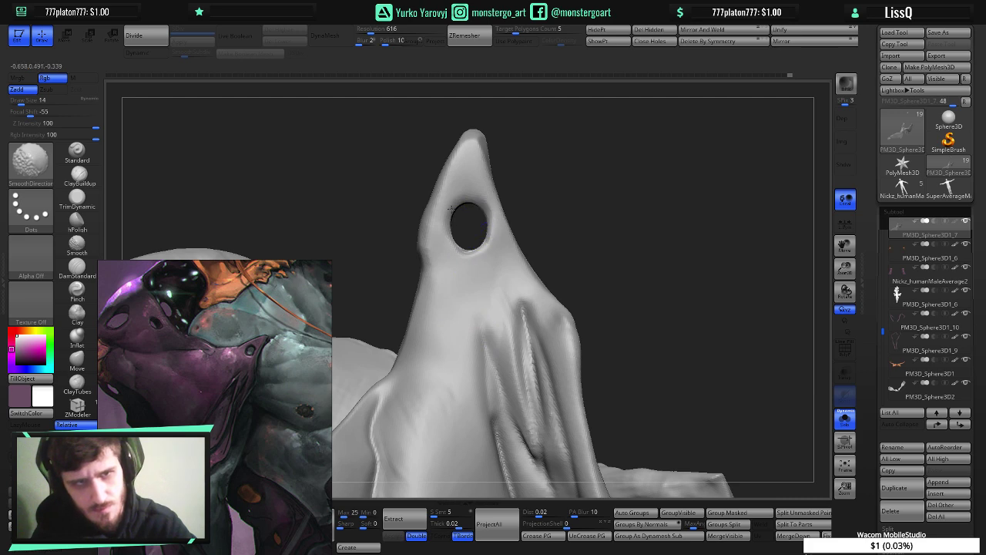
pyautogui.moveTo(452, 209); pyautogui.dragTo(456, 245, button='right')
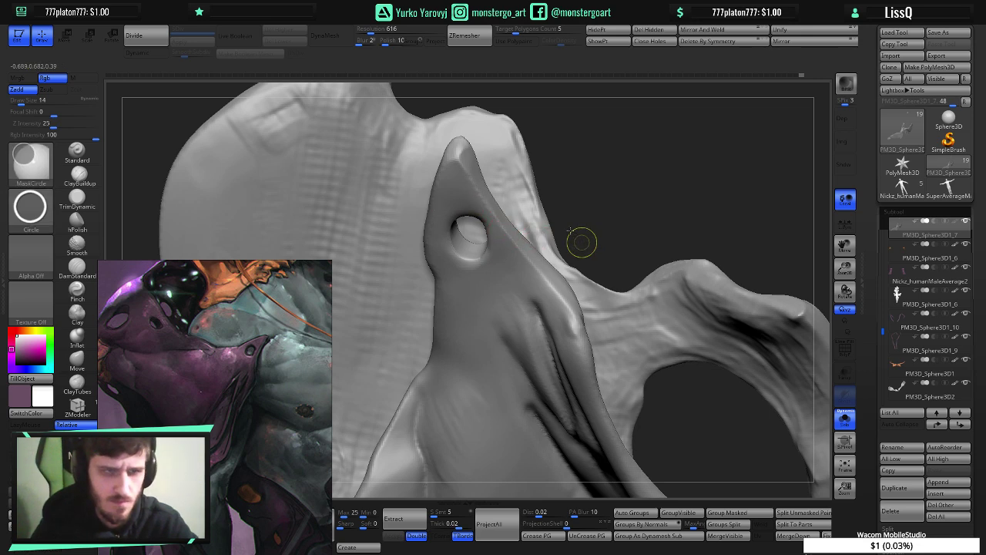
pyautogui.moveTo(581, 242)
pyautogui.keyDown('ctrl'); pyautogui.mouseDown(button='right')
pyautogui.moveTo(519, 183)
pyautogui.moveTo(487, 202)
pyautogui.moveTo(494, 183)
pyautogui.mouseUp(button='right'); pyautogui.keyUp('ctrl')
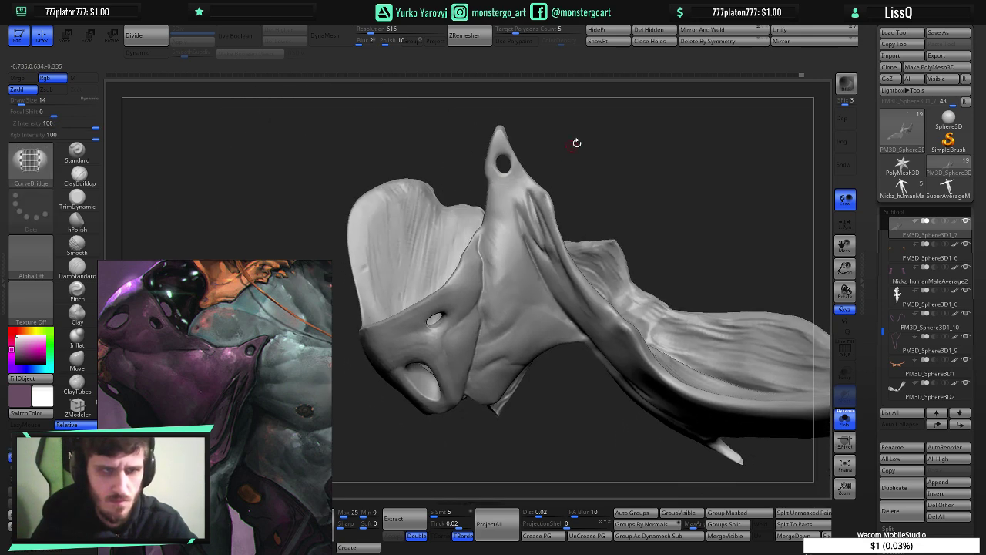
# - Adjust the eyelet's upper rim with the Move brush at draw size 30
pyautogui.keyDown('alt'); pyautogui.moveTo(525, 135); pyautogui.dragTo(574, 243, button='right'); pyautogui.keyUp('alt')
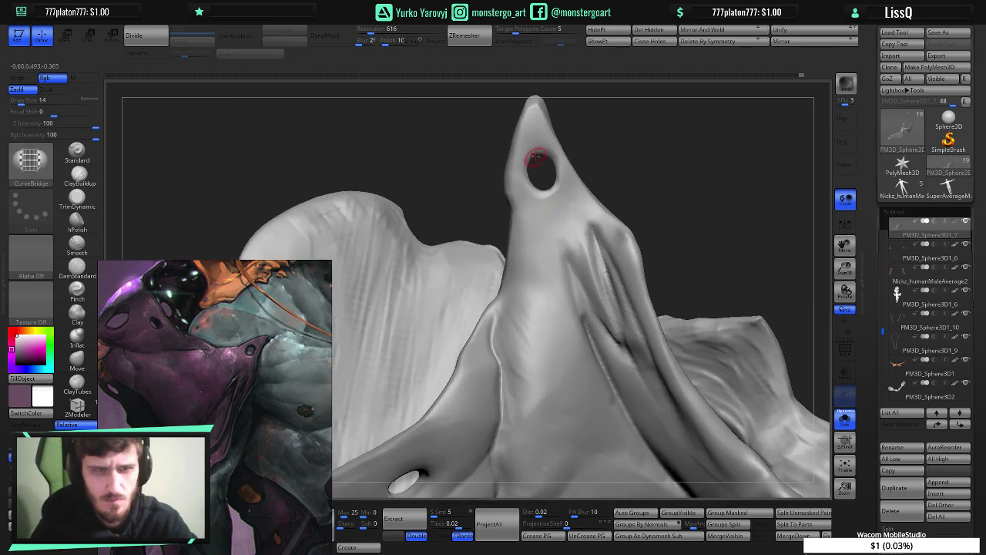
pyautogui.press(']')
pyautogui.press(']')
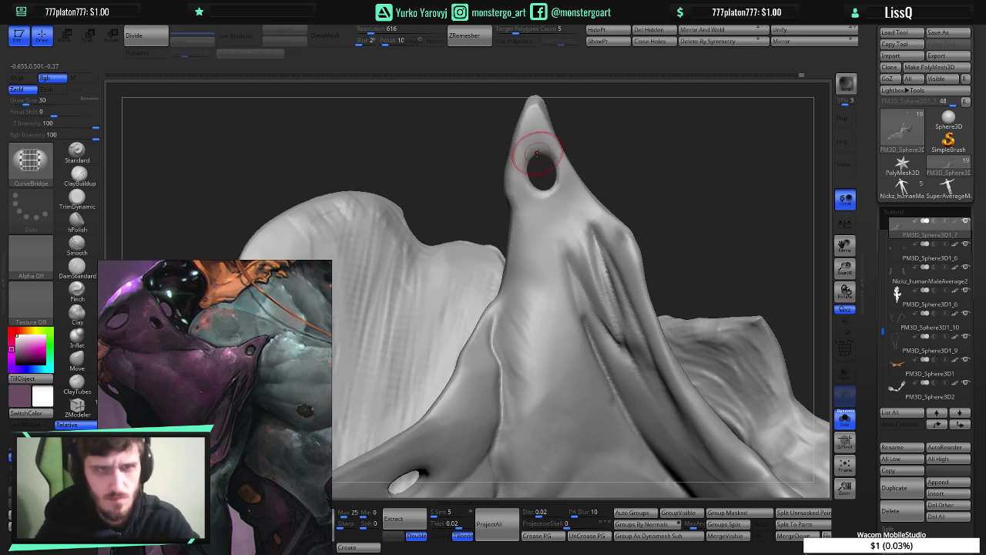
pyautogui.press('b')
pyautogui.press('m')
pyautogui.press('v')
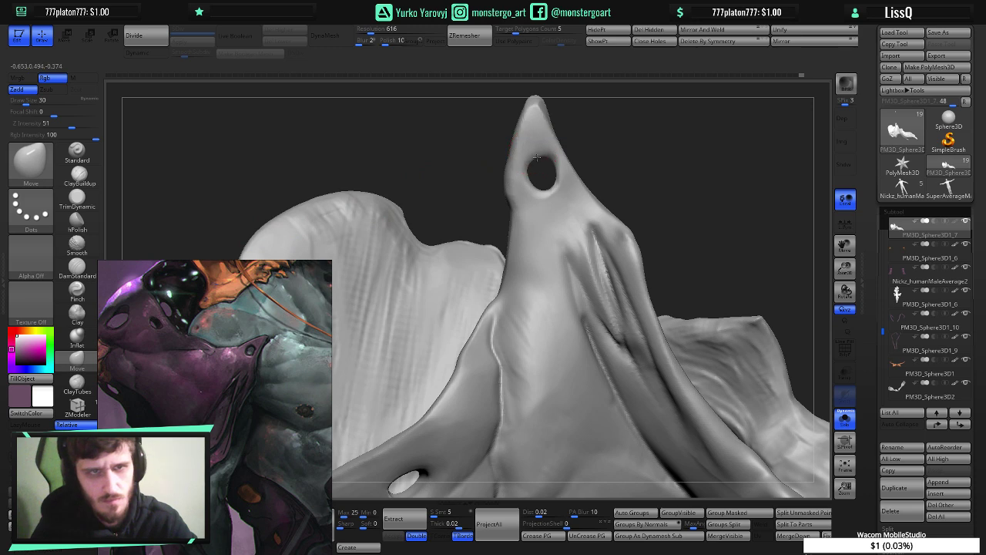
pyautogui.moveTo(538, 157); pyautogui.dragTo(537, 160)
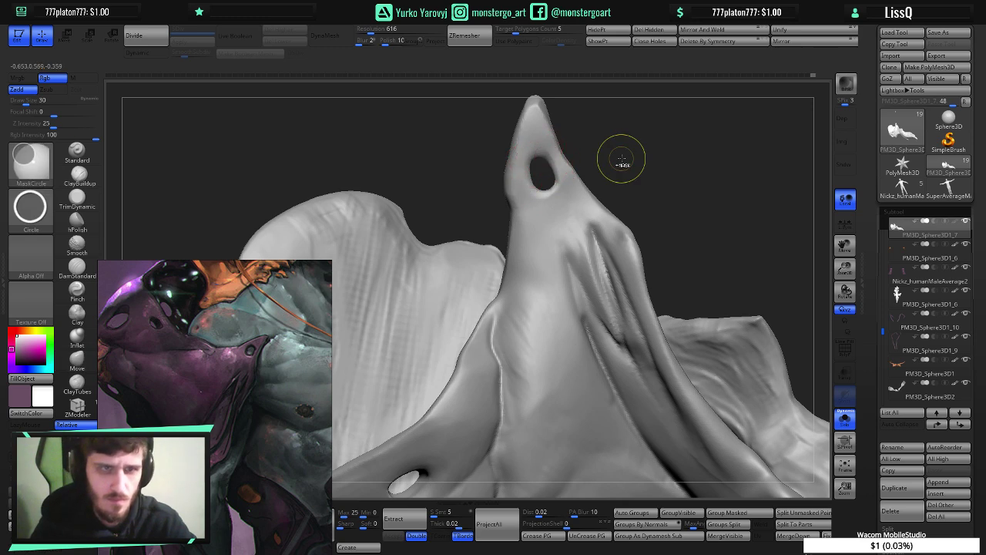
# - Mask a circle around the eyelet, invert it so only the rim is editable, and reshape the rim with the Move brush
pyautogui.press('ctrl')
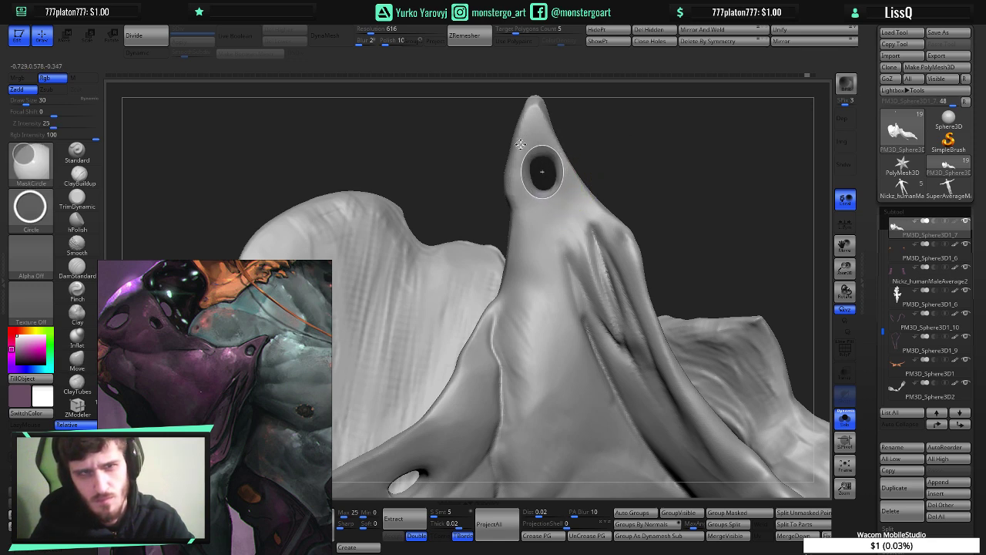
pyautogui.keyDown('ctrl'); pyautogui.moveTo(521, 144); pyautogui.dragTo(521, 145); pyautogui.keyUp('ctrl')
pyautogui.keyDown('ctrl'); pyautogui.click(609, 172); pyautogui.keyUp('ctrl')
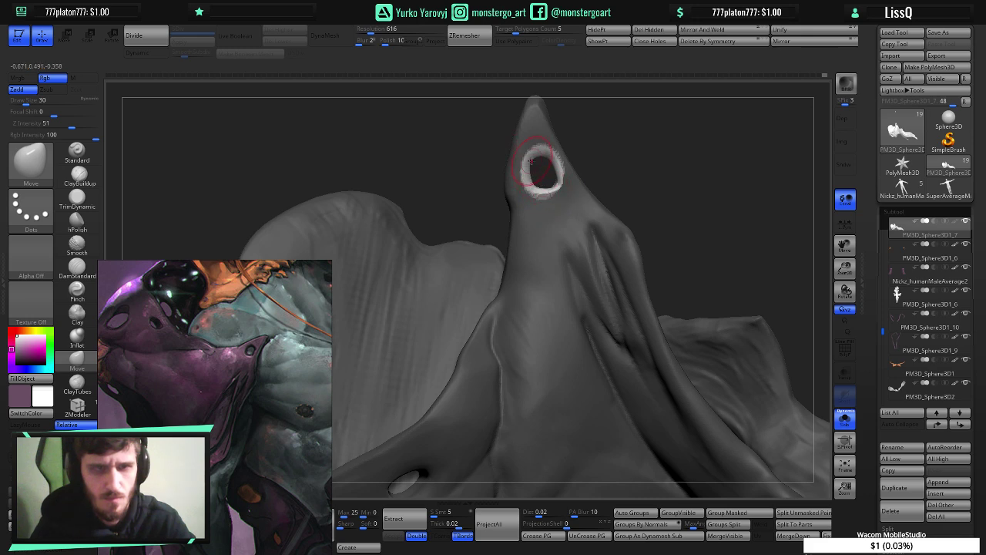
pyautogui.moveTo(568, 145)
pyautogui.mouseDown()
pyautogui.moveTo(594, 143)
pyautogui.moveTo(560, 138)
pyautogui.moveTo(537, 155)
pyautogui.moveTo(555, 144)
pyautogui.mouseUp()
pyautogui.moveTo(575, 145)
pyautogui.mouseDown()
pyautogui.moveTo(550, 156)
pyautogui.moveTo(560, 190)
pyautogui.moveTo(564, 179)
pyautogui.moveTo(599, 177)
pyautogui.moveTo(573, 178)
pyautogui.moveTo(657, 149)
pyautogui.moveTo(660, 176)
pyautogui.mouseUp()
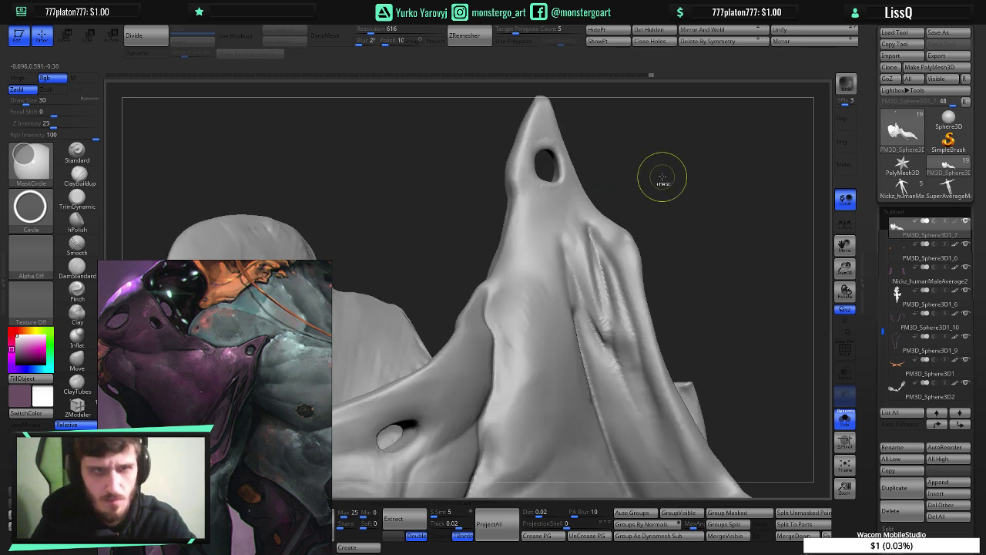
pyautogui.moveTo(583, 199)
pyautogui.mouseDown(button='right')
pyautogui.moveTo(556, 209)
pyautogui.moveTo(572, 212)
pyautogui.mouseUp(button='right')
pyautogui.moveTo(570, 212); pyautogui.dragTo(568, 198)
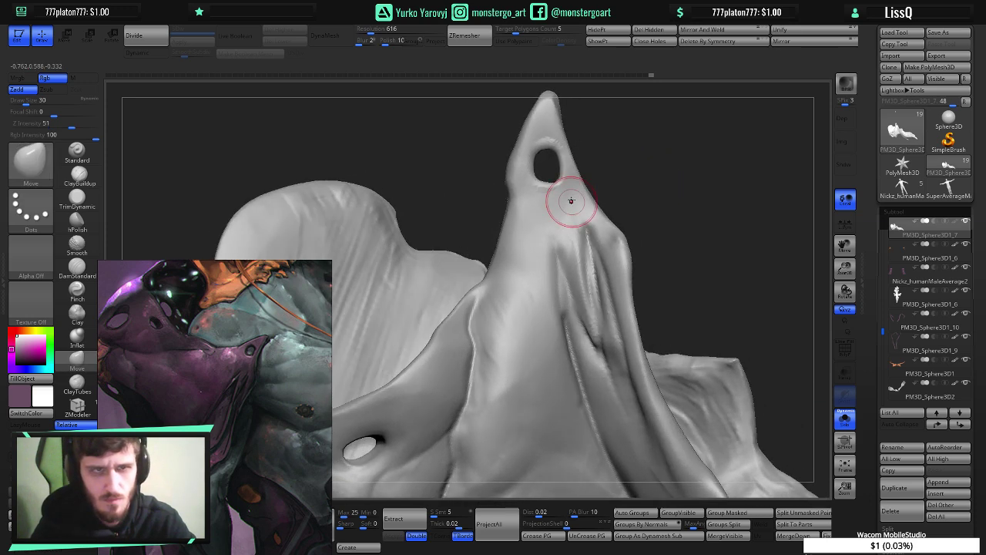
# - Restore the armour's mask so that only the ring around the eyelet stays unmasked
pyautogui.hotkey('ctrl', 'z')
pyautogui.keyDown('ctrl'); pyautogui.click(608, 169); pyautogui.keyUp('ctrl')
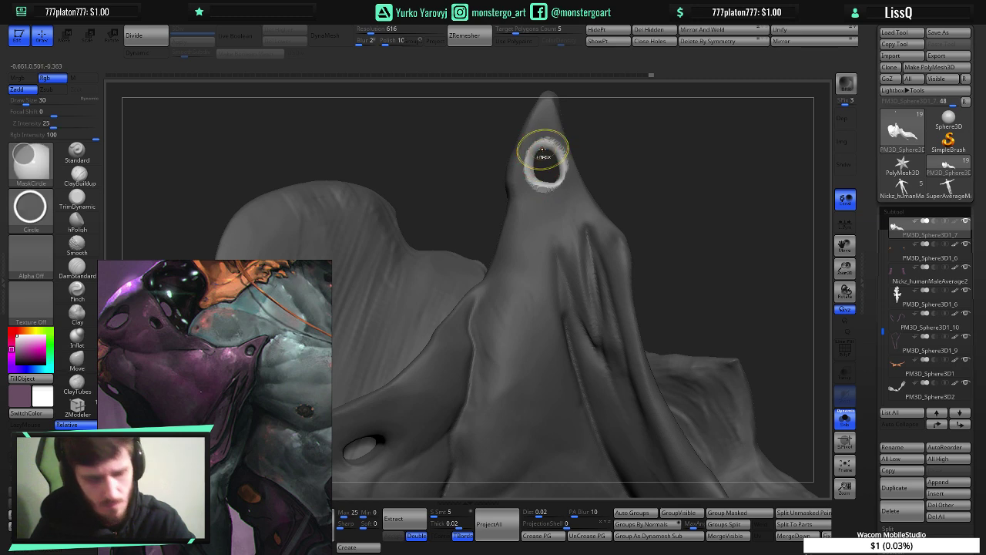
pyautogui.keyDown('ctrl'); pyautogui.click(651, 194); pyautogui.keyUp('ctrl')
pyautogui.keyDown('ctrl'); pyautogui.click(662, 209); pyautogui.keyUp('ctrl')
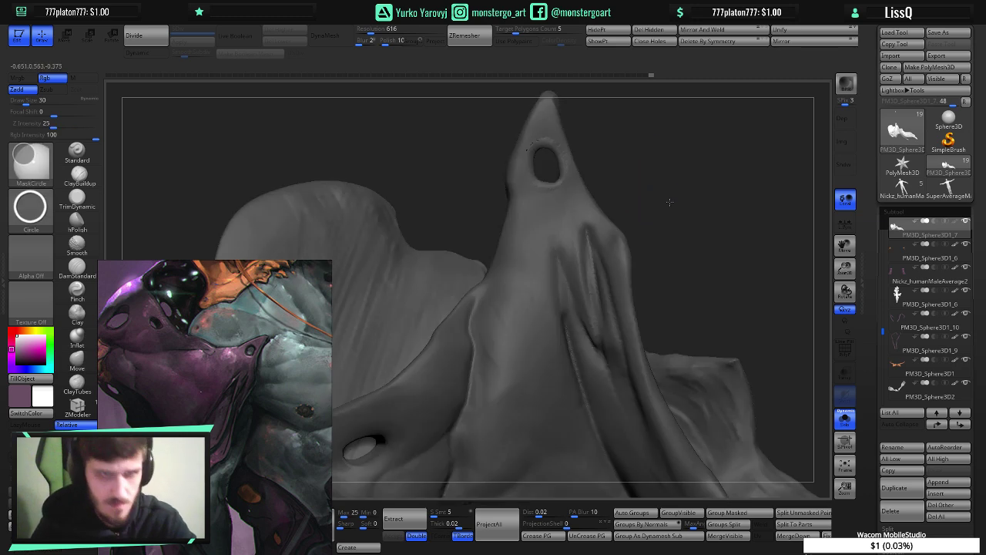
pyautogui.keyDown('ctrl'); pyautogui.moveTo(664, 208); pyautogui.dragTo(671, 201); pyautogui.keyUp('ctrl')
pyautogui.hotkey('ctrl', 'z')
pyautogui.hotkey('ctrl', 'z')
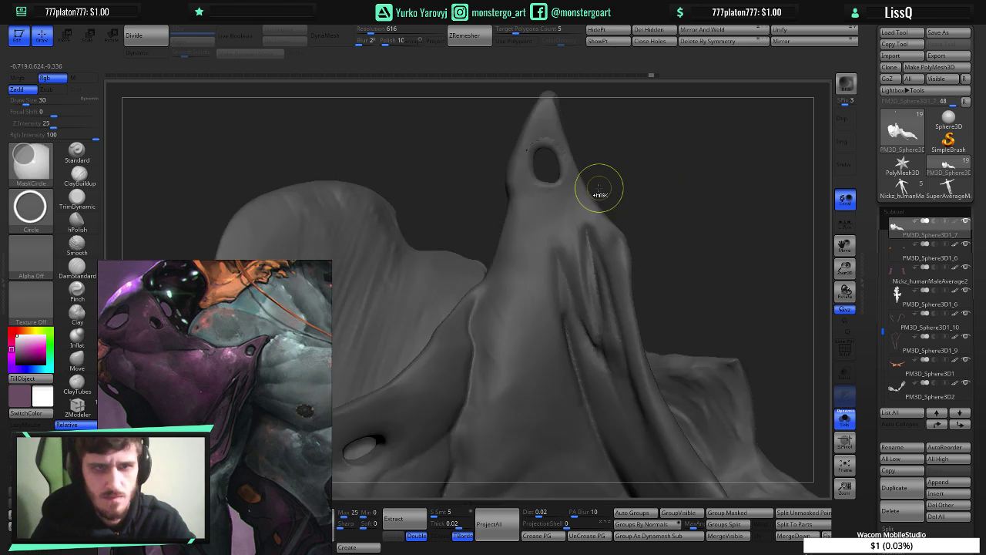
pyautogui.keyDown('ctrl'); pyautogui.click(627, 164); pyautogui.keyUp('ctrl')
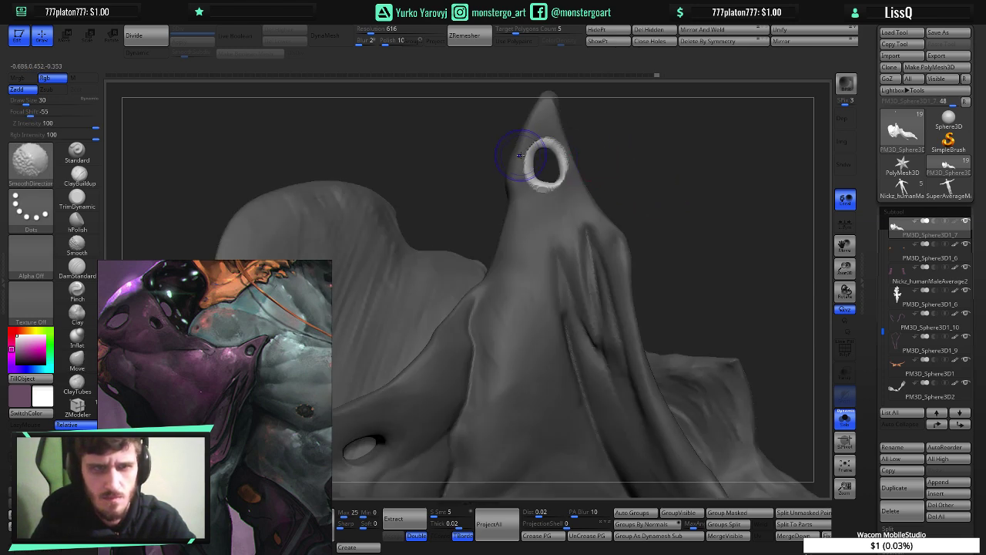
# - Smooth the unmasked ring around the eyelet and clear the mask
pyautogui.keyDown('shift'); pyautogui.moveTo(534, 159); pyautogui.dragTo(539, 182); pyautogui.keyUp('shift')
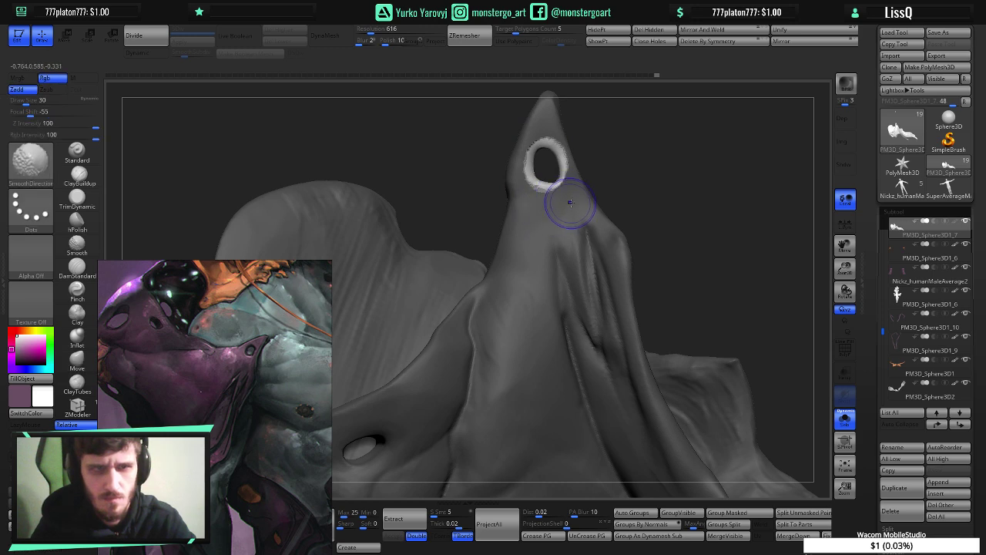
pyautogui.moveTo(531, 199); pyautogui.dragTo(608, 170, button='right')
pyautogui.keyDown('ctrl'); pyautogui.moveTo(610, 169); pyautogui.dragTo(650, 167); pyautogui.keyUp('ctrl')
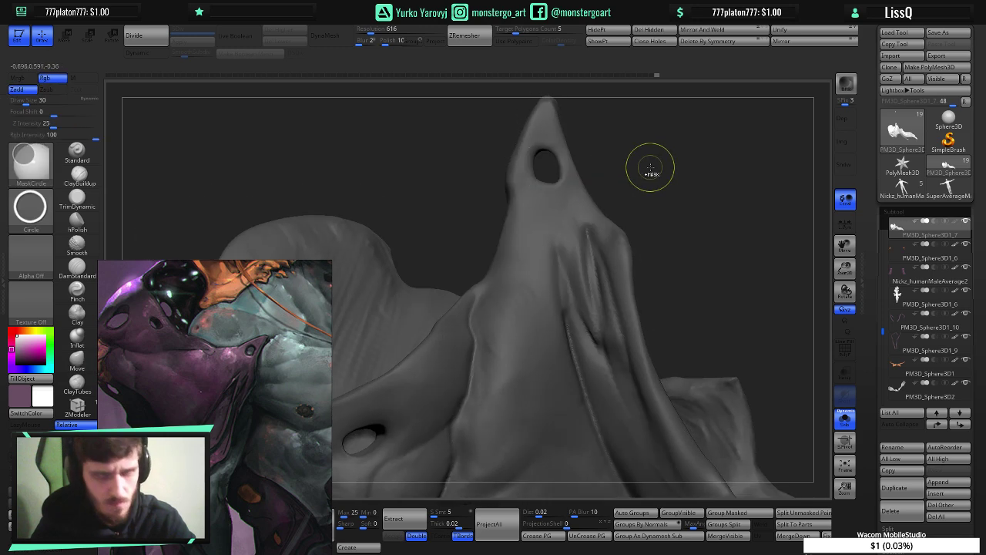
pyautogui.keyDown('ctrl'); pyautogui.click(651, 167); pyautogui.keyUp('ctrl')
pyautogui.moveTo(651, 168)
pyautogui.keyDown('ctrl'); pyautogui.mouseDown(button='right')
pyautogui.moveTo(598, 118)
pyautogui.moveTo(627, 213)
pyautogui.mouseUp(button='right'); pyautogui.keyUp('ctrl')
pyautogui.moveTo(628, 212); pyautogui.dragTo(598, 214, button='right')
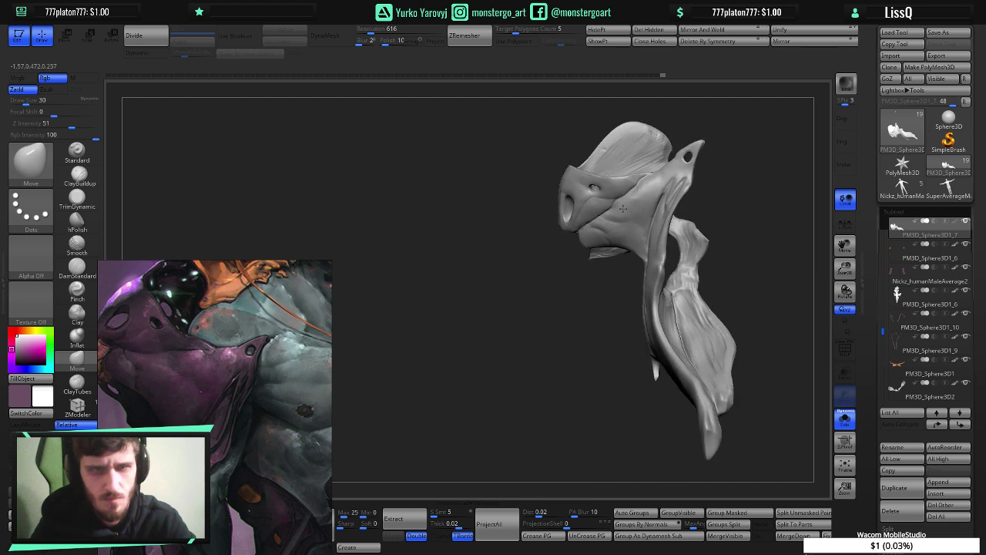
pyautogui.moveTo(493, 231)
pyautogui.keyDown('ctrl'); pyautogui.mouseDown(button='right')
pyautogui.moveTo(471, 291)
pyautogui.moveTo(331, 394)
pyautogui.mouseUp(button='right'); pyautogui.keyUp('ctrl')
pyautogui.moveTo(331, 394)
pyautogui.mouseDown()
pyautogui.moveTo(452, 126)
pyautogui.moveTo(649, 196)
pyautogui.mouseUp()
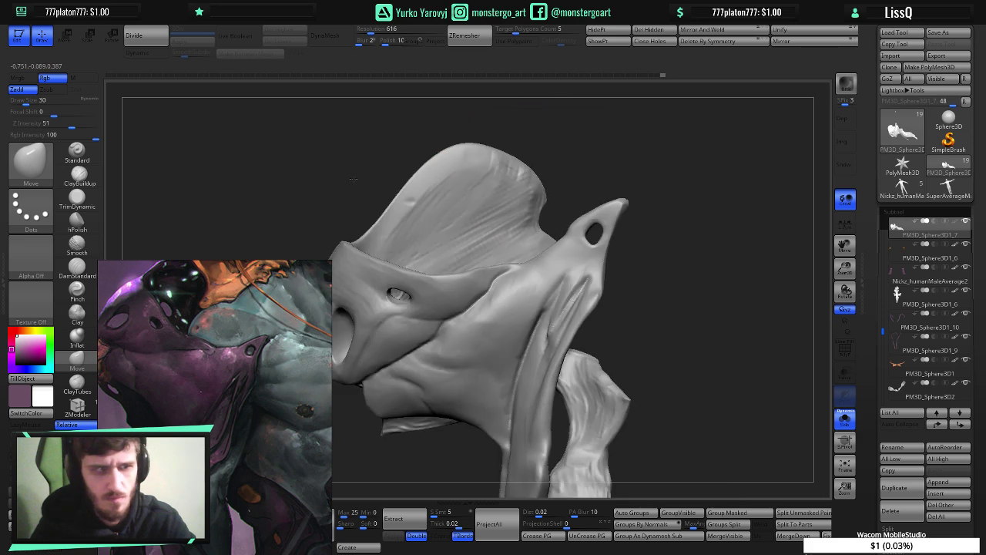
pyautogui.keyDown('ctrl'); pyautogui.click(643, 199); pyautogui.keyUp('ctrl')
pyautogui.hotkey('ctrl', 'z')
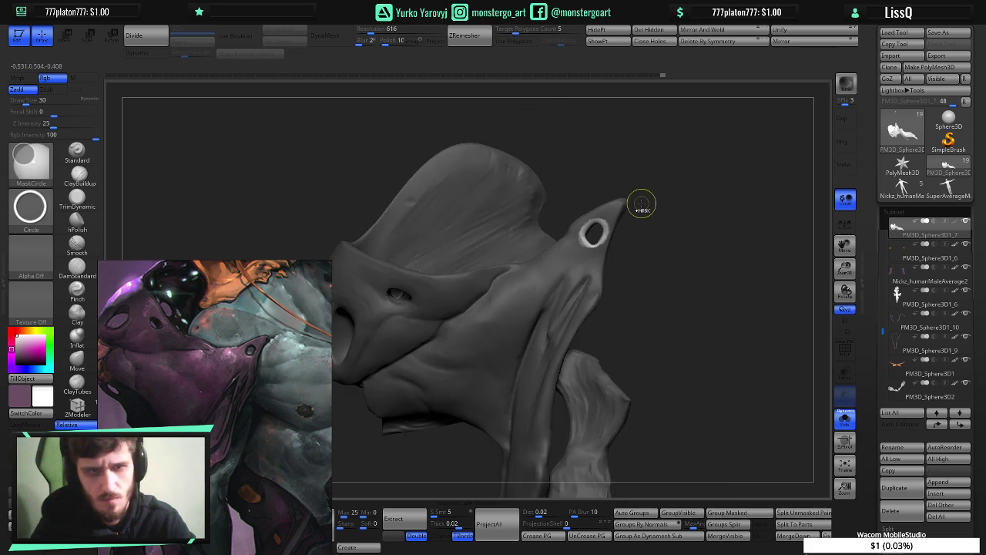
pyautogui.hotkey('ctrl', 'z')
pyautogui.keyDown('ctrl'); pyautogui.click(705, 237); pyautogui.keyUp('ctrl')
pyautogui.keyDown('ctrl'); pyautogui.moveTo(757, 258); pyautogui.dragTo(685, 193, button='right'); pyautogui.keyUp('ctrl')
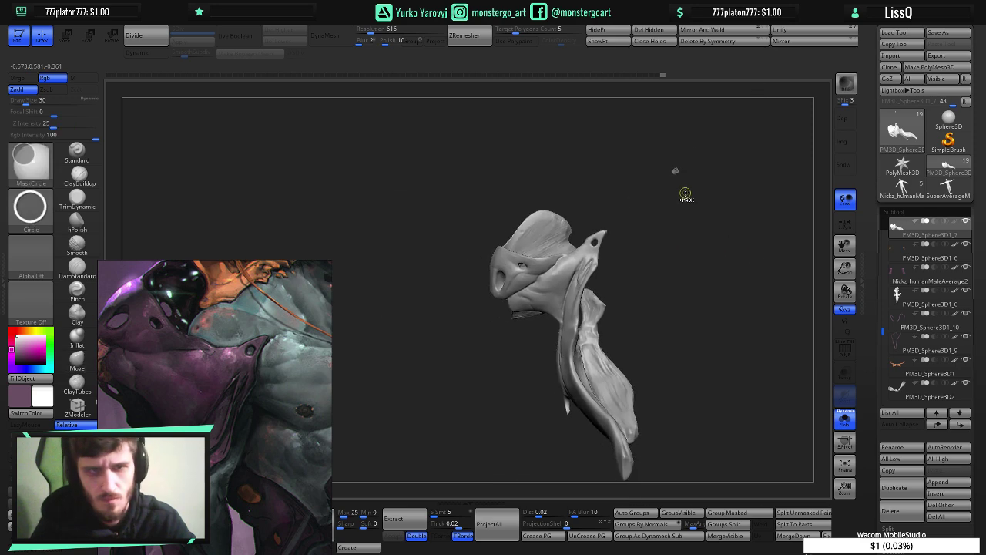
pyautogui.press('ctrl')
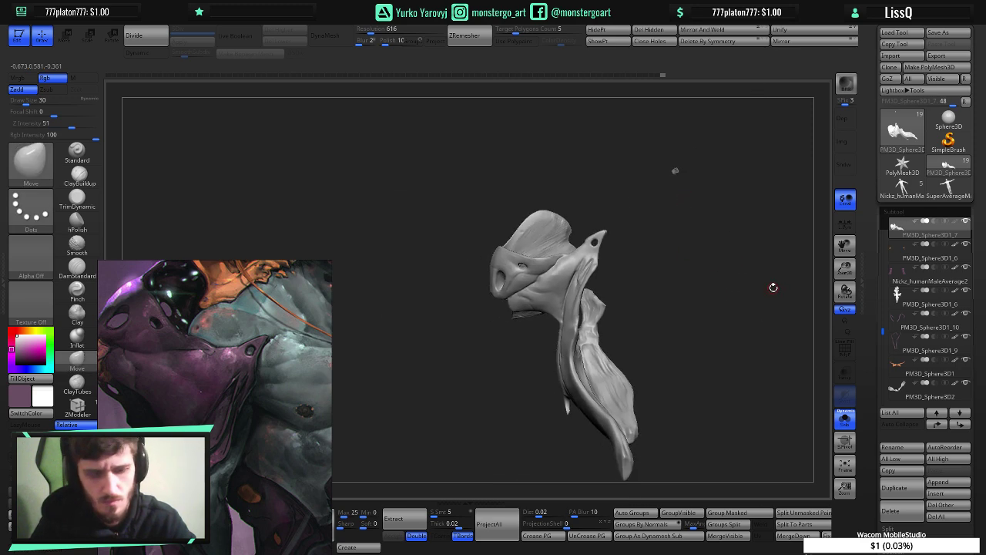
# - Turn off Solo mode to show the whole creature and check the eyelet against the chest
pyautogui.click(846, 418)
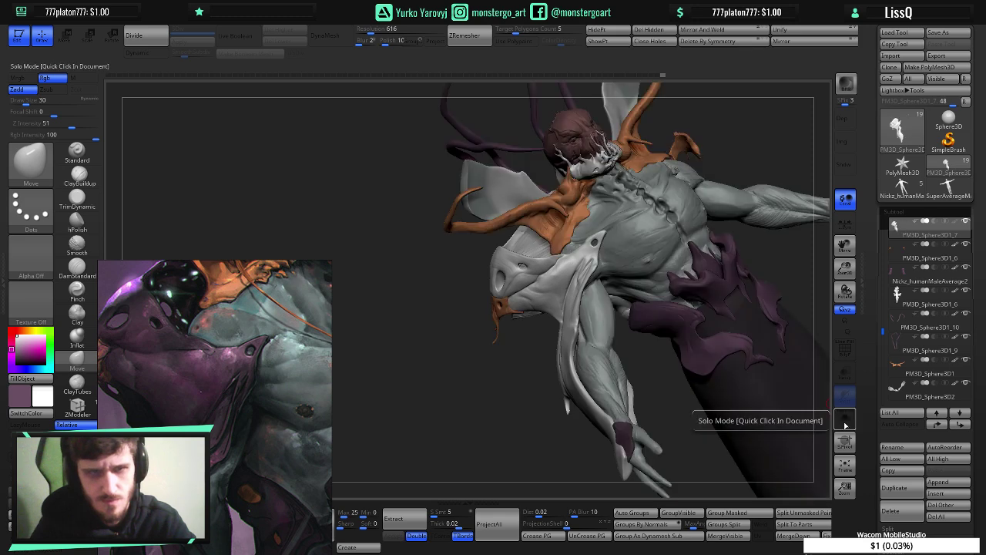
pyautogui.keyDown('ctrl'); pyautogui.moveTo(594, 246); pyautogui.dragTo(602, 289, button='right'); pyautogui.keyUp('ctrl')
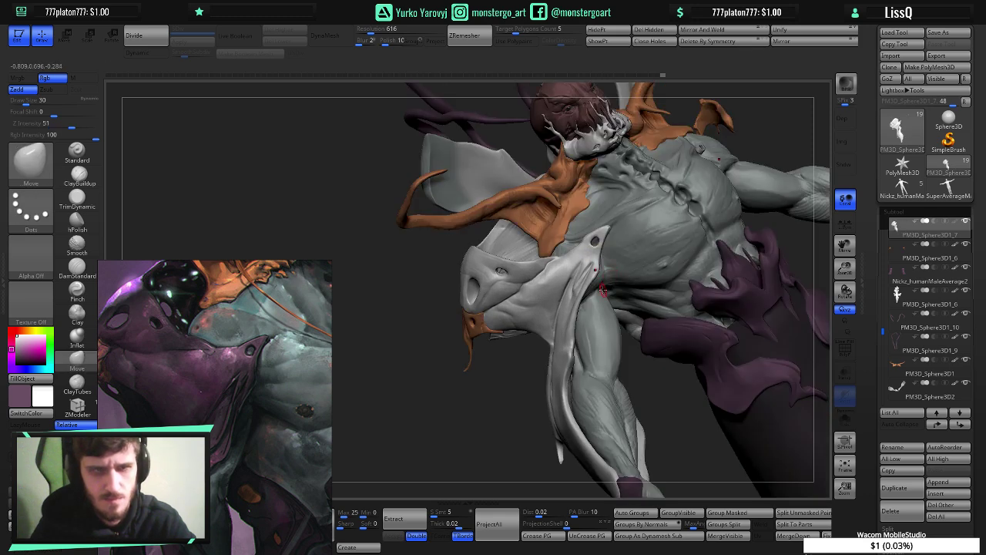
pyautogui.keyDown('ctrl'); pyautogui.moveTo(592, 212); pyautogui.dragTo(590, 238, button='right'); pyautogui.keyUp('ctrl')
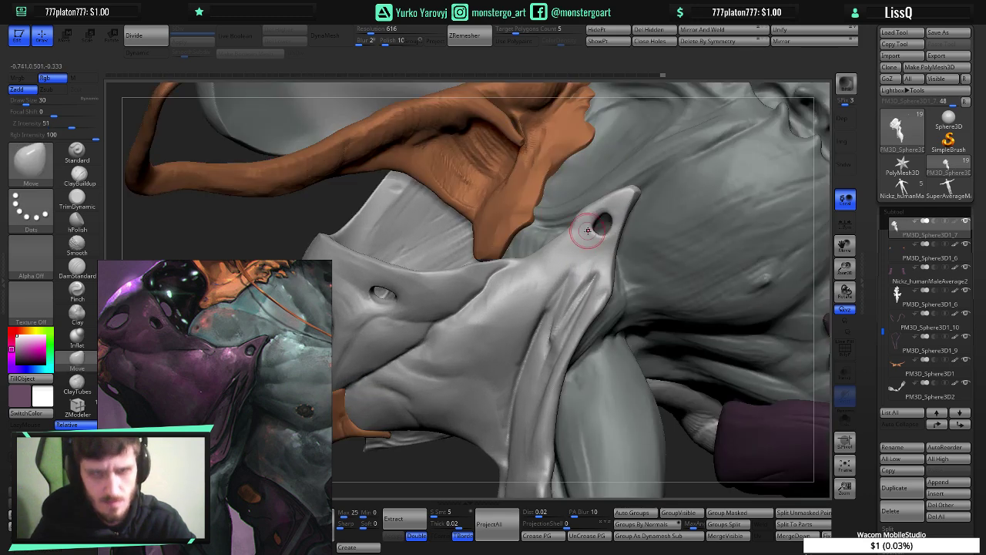
# - Sharpen the flap tip's edge beside the eyelet with the Pinch brush at draw size 46
pyautogui.press(']')
pyautogui.press(']')
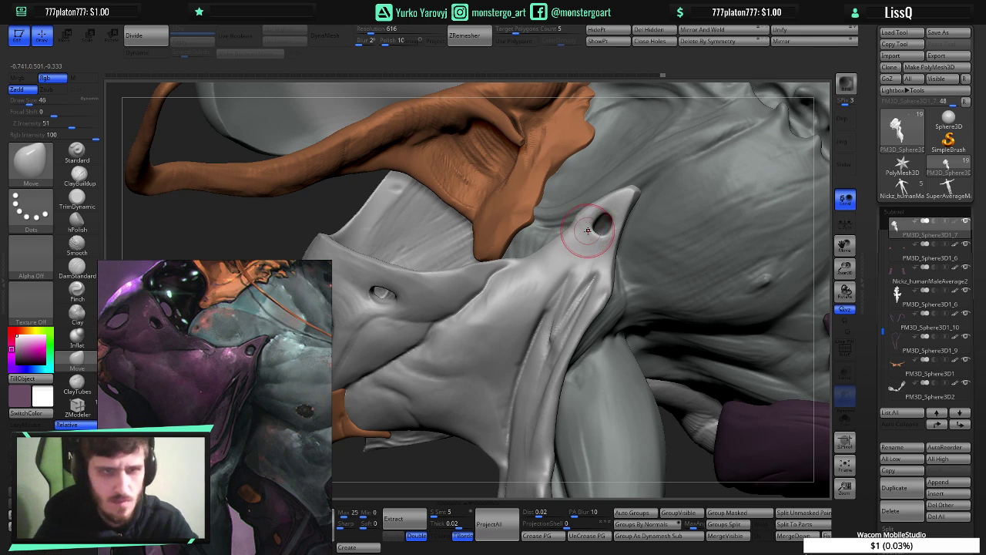
pyautogui.press('b')
pyautogui.press('p')
pyautogui.press('i')
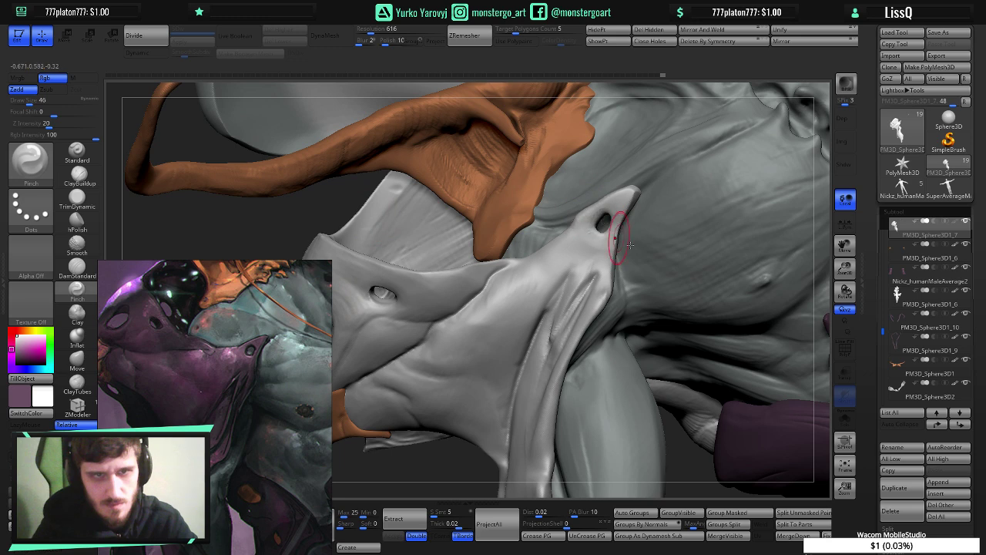
pyautogui.press('ctrl')
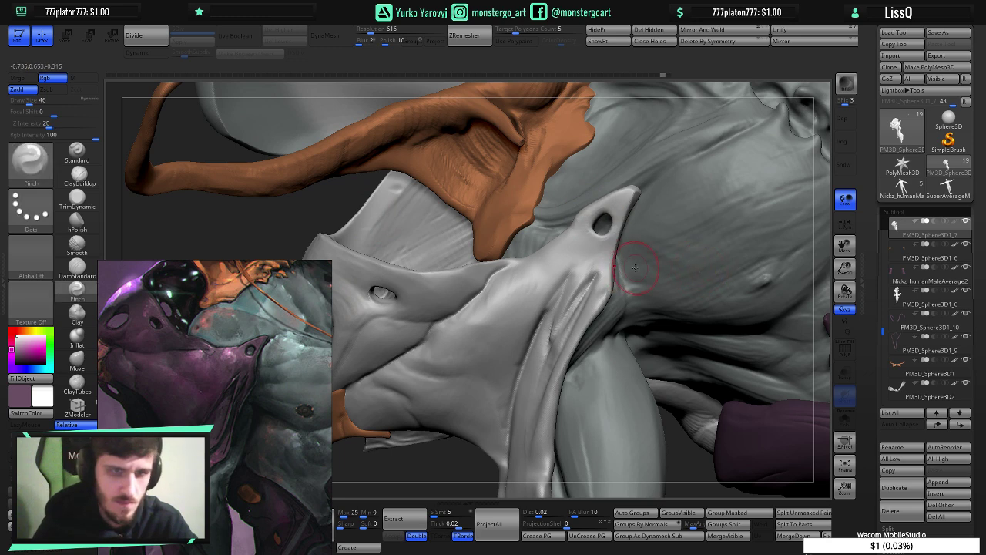
# - Restore the mask that leaves only the eyelet ring free and swell the ring with the Inflat brush at draw size 46
pyautogui.moveTo(675, 272)
pyautogui.mouseDown()
pyautogui.moveTo(686, 283)
pyautogui.moveTo(676, 279)
pyautogui.moveTo(694, 265)
pyautogui.mouseUp()
pyautogui.press('ctrl')
pyautogui.keyDown('ctrl'); pyautogui.click(697, 262); pyautogui.keyUp('ctrl')
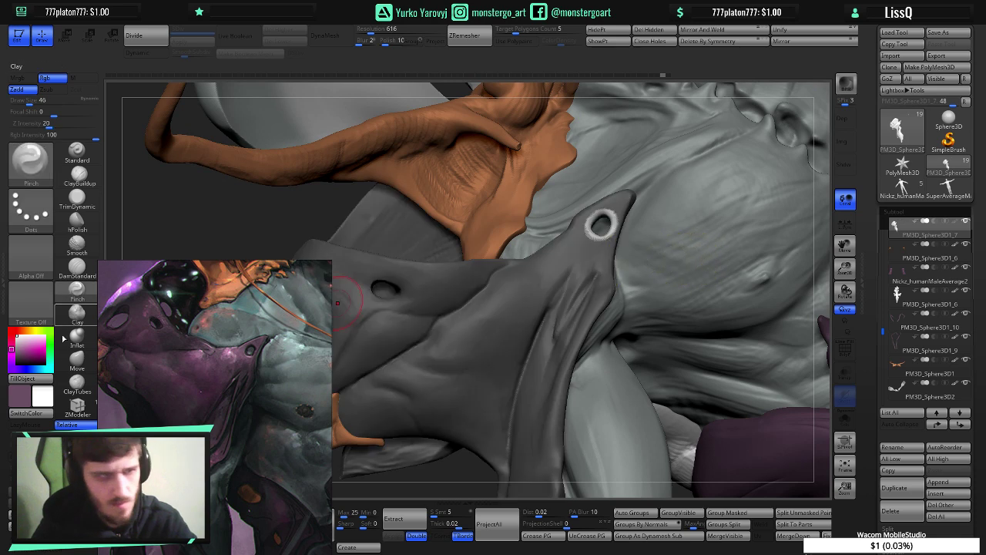
pyautogui.click(77, 337)
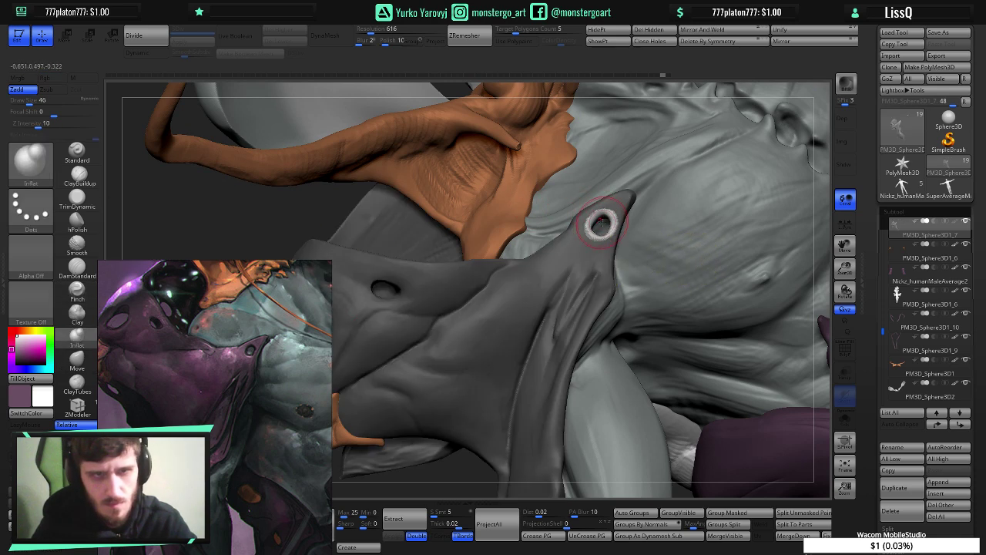
pyautogui.keyDown('ctrl'); pyautogui.click(595, 242); pyautogui.keyUp('ctrl')
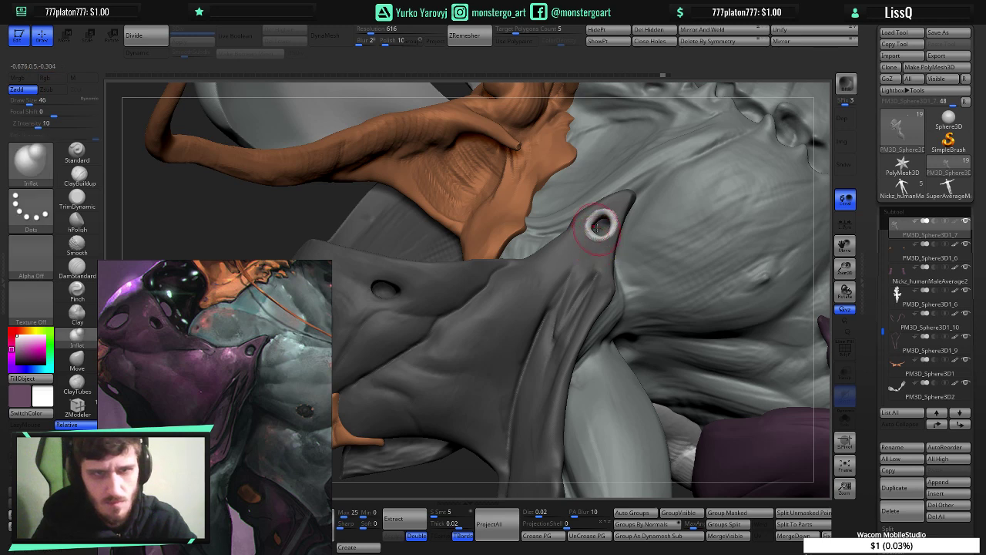
# - Clear the armour's mask and smooth the rim around the chest flap's eyelet
pyautogui.moveTo(601, 275)
pyautogui.mouseDown(button='right')
pyautogui.moveTo(576, 272)
pyautogui.moveTo(629, 271)
pyautogui.moveTo(599, 200)
pyautogui.mouseUp(button='right')
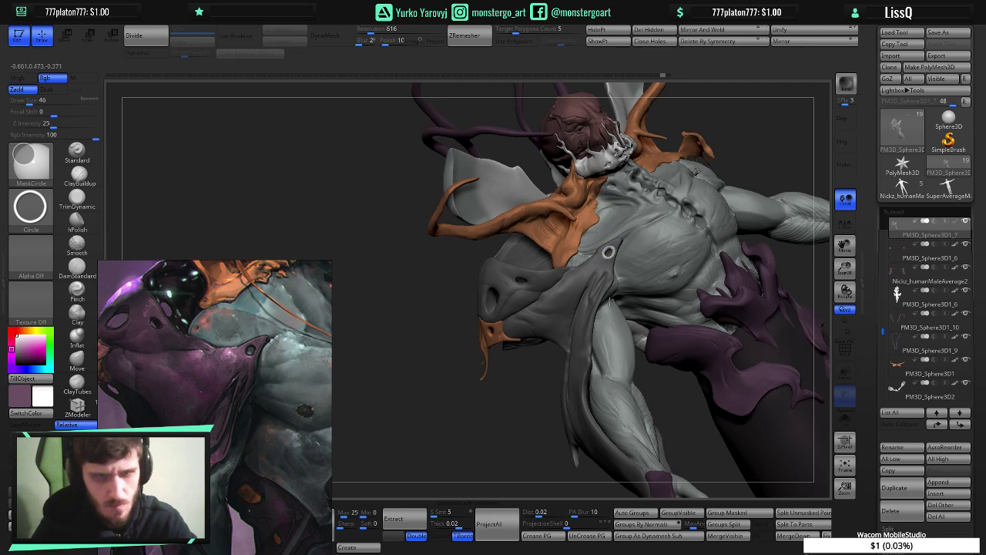
pyautogui.keyDown('ctrl'); pyautogui.moveTo(610, 301); pyautogui.dragTo(610, 313); pyautogui.keyUp('ctrl')
pyautogui.keyDown('ctrl'); pyautogui.moveTo(612, 278); pyautogui.dragTo(649, 301, button='right'); pyautogui.keyUp('ctrl')
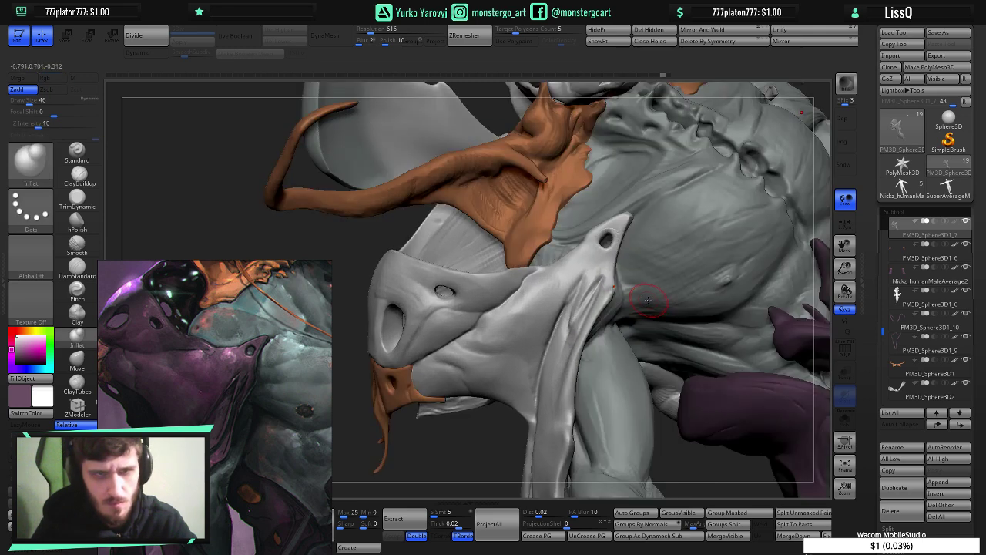
pyautogui.keyDown('shift'); pyautogui.moveTo(606, 225); pyautogui.dragTo(620, 232); pyautogui.keyUp('shift')
# - Adjust the eyelet's edge with the Move brush at draw size 14 and undo the last change
pyautogui.keyDown('ctrl'); pyautogui.moveTo(627, 251); pyautogui.dragTo(649, 299, button='right'); pyautogui.keyUp('ctrl')
pyautogui.press('[')
pyautogui.press('[')
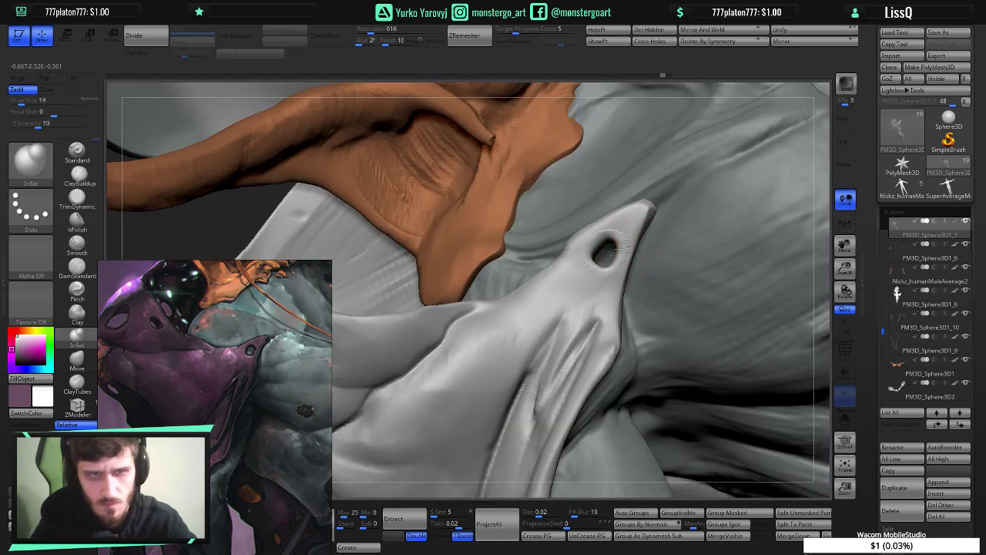
pyautogui.press('b')
pyautogui.press('m')
pyautogui.press('v')
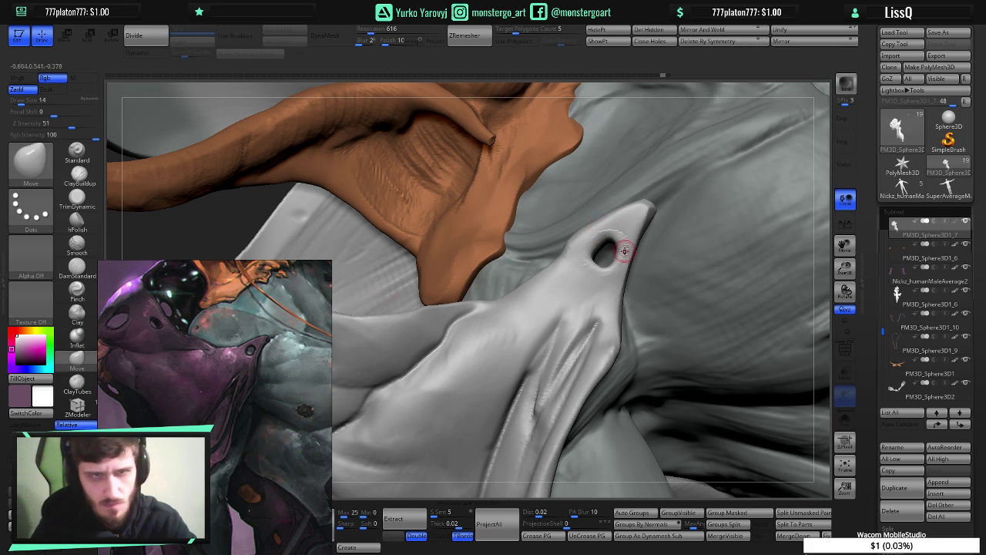
pyautogui.hotkey('ctrl', 'z')
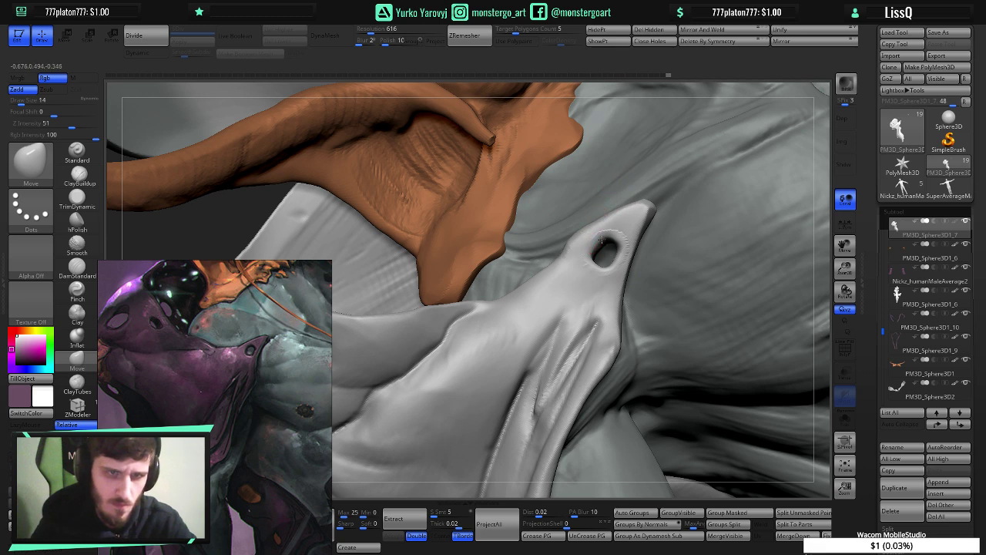
# - Smooth the eyelet's upper rim at draw size 14 and display the mask around the ring again
pyautogui.press('ctrl')
pyautogui.press('ctrl')
pyautogui.press('ctrl')
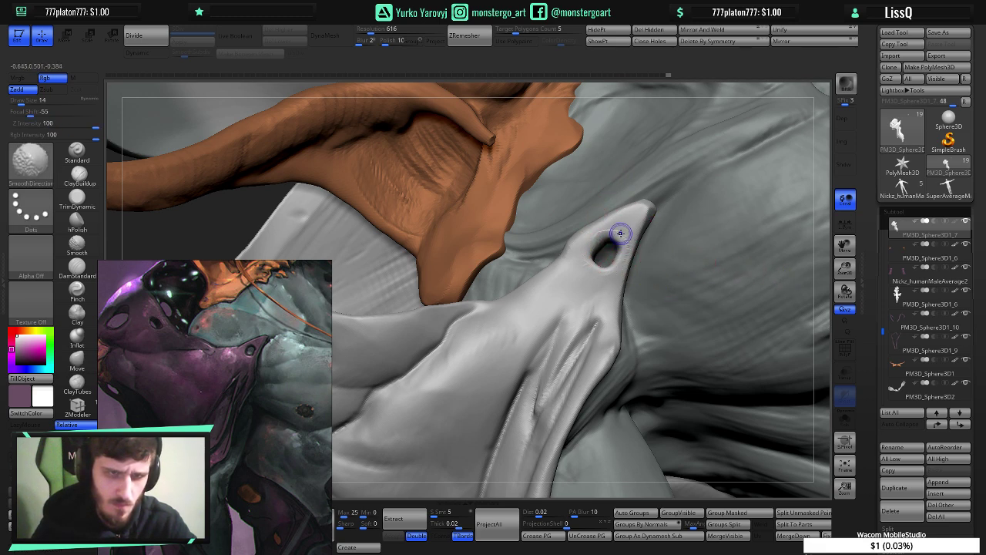
pyautogui.keyDown('shift'); pyautogui.moveTo(622, 233); pyautogui.dragTo(601, 229); pyautogui.keyUp('shift')
pyautogui.press('ctrl')
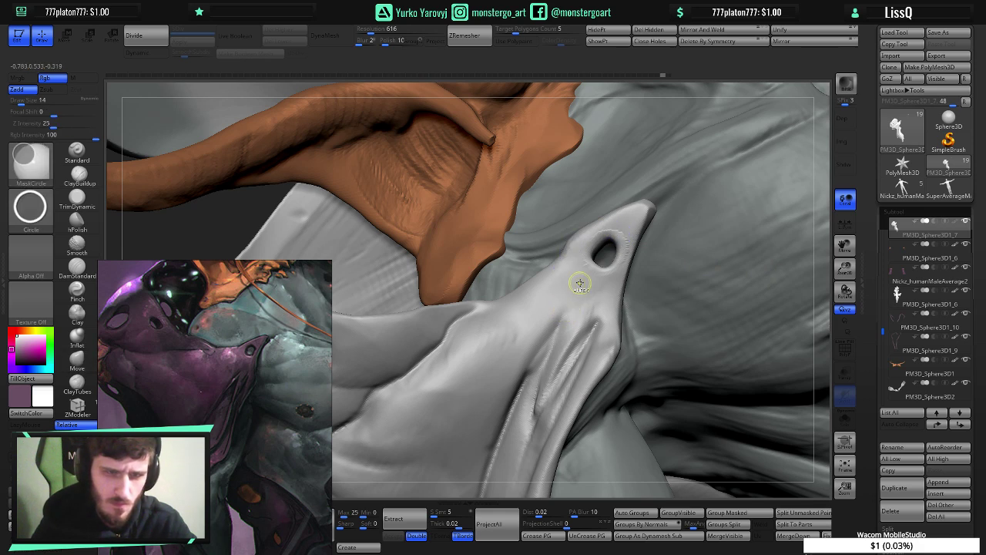
pyautogui.hotkey('ctrl', 'h')
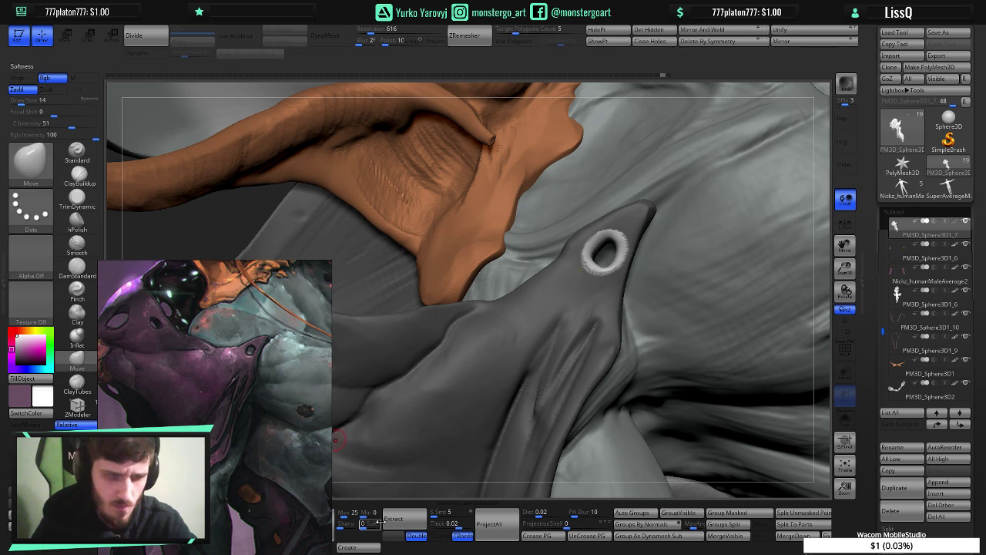
# - Apply ClayPolish to the armour with the eyelet ring unmasked and clear the mask
pyautogui.moveTo(280, 456)
pyautogui.mouseDown()
pyautogui.moveTo(424, 464)
pyautogui.moveTo(319, 324)
pyautogui.moveTo(316, 333)
pyautogui.mouseUp()
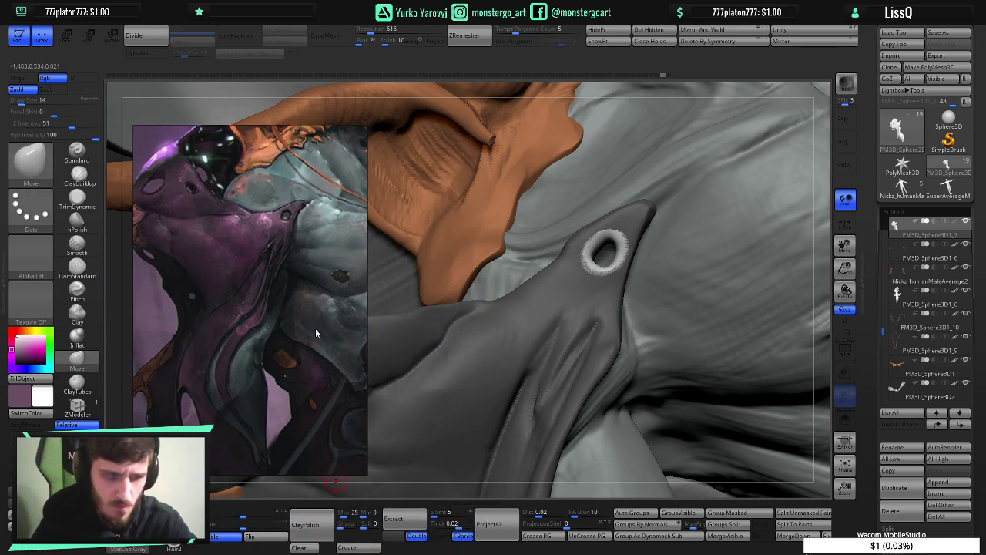
pyautogui.click(317, 535)
pyautogui.keyDown('ctrl'); pyautogui.moveTo(577, 276); pyautogui.dragTo(738, 293, button='right'); pyautogui.keyUp('ctrl')
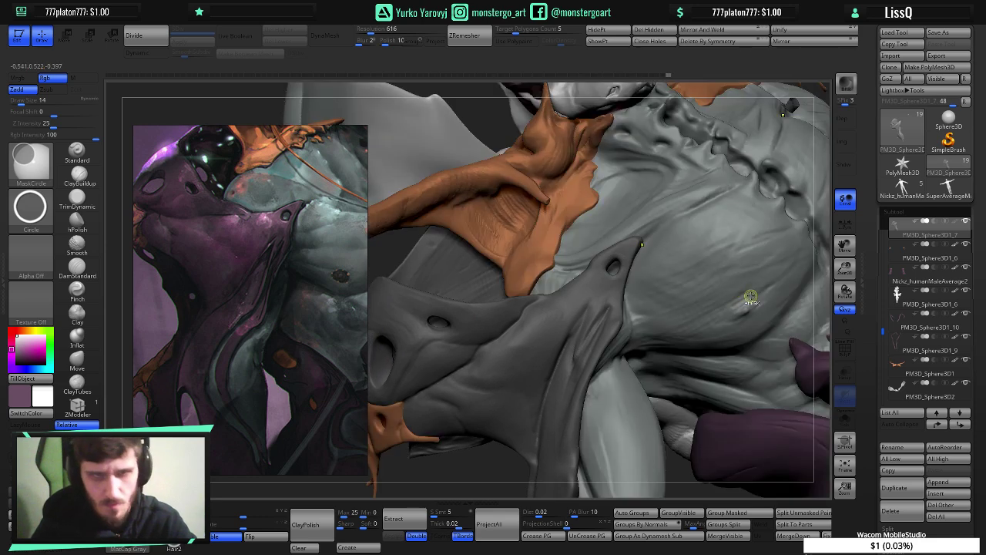
pyautogui.keyDown('ctrl'); pyautogui.moveTo(745, 342); pyautogui.dragTo(726, 321, button='right'); pyautogui.keyUp('ctrl')
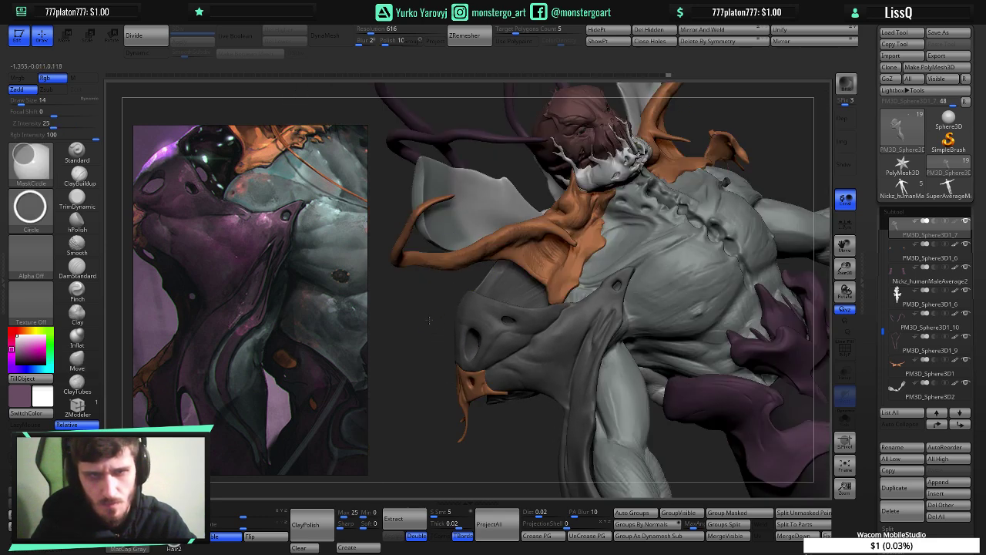
pyautogui.keyDown('ctrl'); pyautogui.moveTo(429, 320); pyautogui.dragTo(431, 320); pyautogui.keyUp('ctrl')
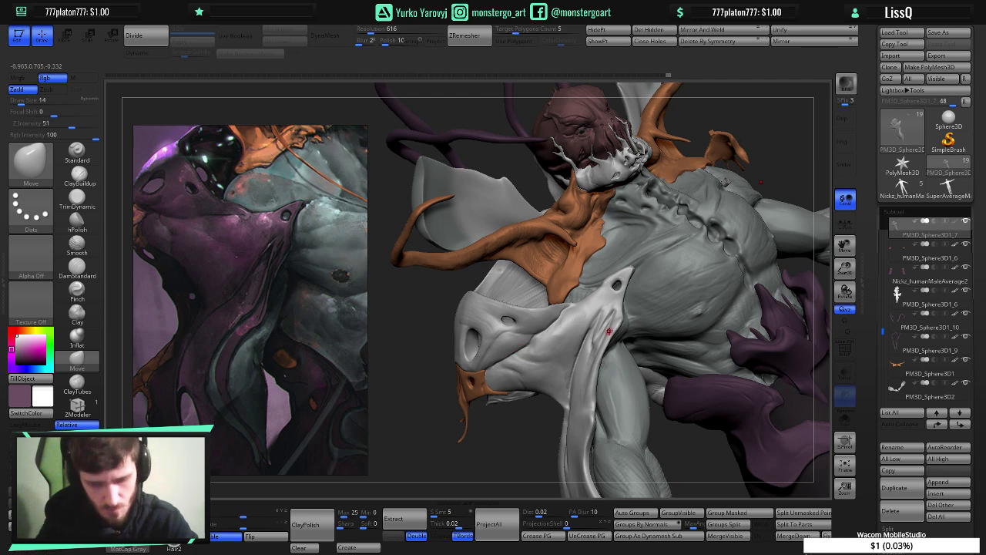
# - Reshape the eyelet's opening and surrounding rim with the Move brush at draw size 34
pyautogui.press(']')
pyautogui.press(']')
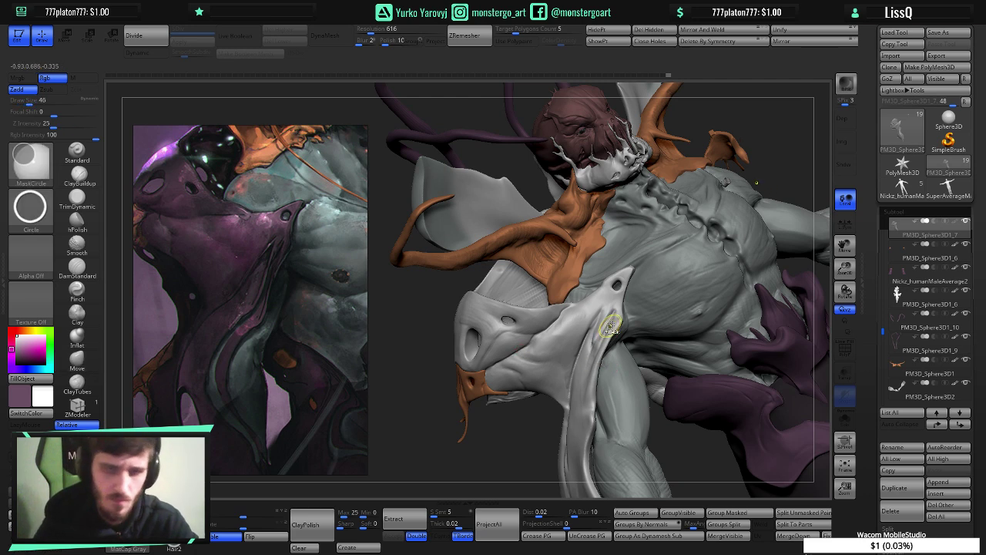
pyautogui.keyDown('ctrl'); pyautogui.moveTo(609, 330); pyautogui.dragTo(658, 346, button='right'); pyautogui.keyUp('ctrl')
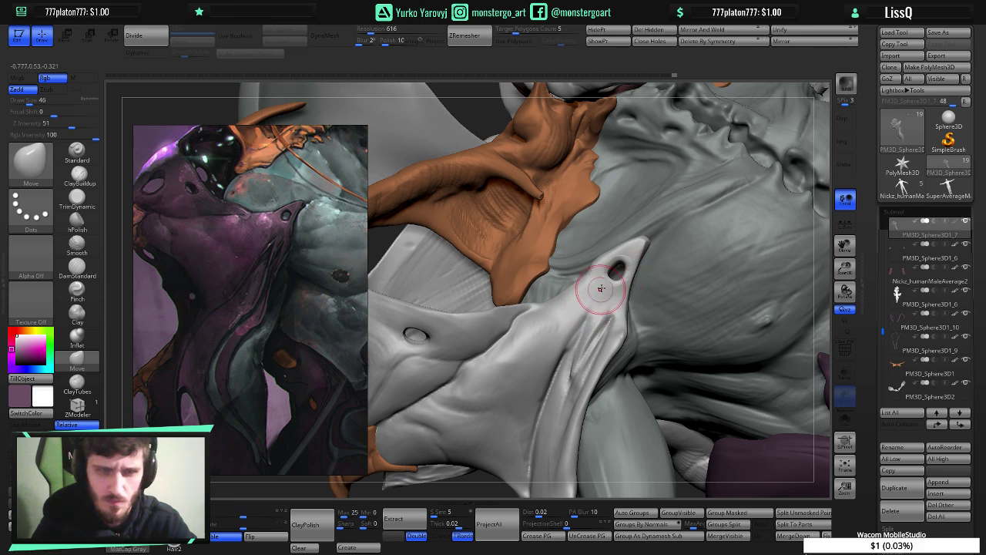
pyautogui.keyDown('ctrl'); pyautogui.moveTo(601, 290); pyautogui.dragTo(627, 278, button='right'); pyautogui.keyUp('ctrl')
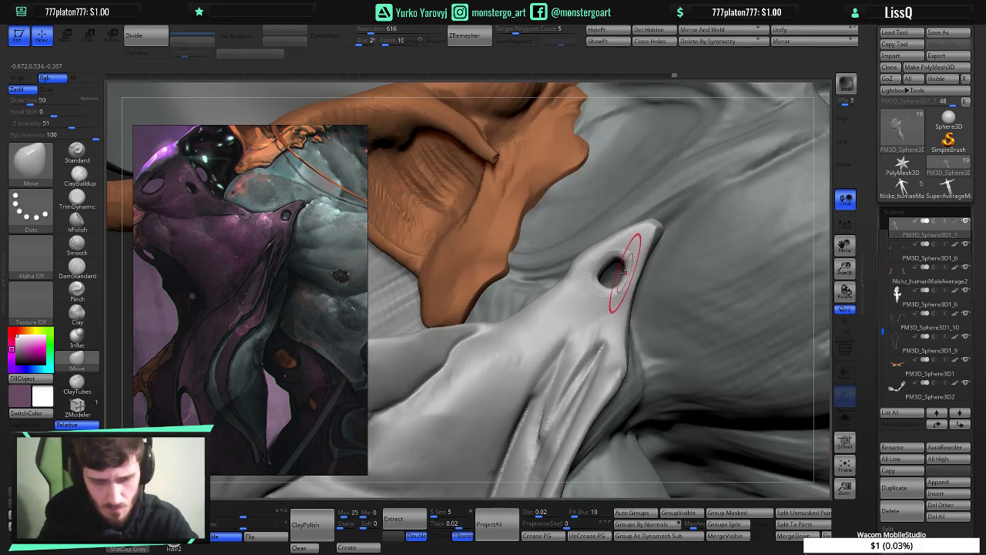
pyautogui.press('[')
pyautogui.moveTo(625, 272)
pyautogui.mouseDown()
pyautogui.moveTo(602, 270)
pyautogui.moveTo(606, 257)
pyautogui.mouseUp()
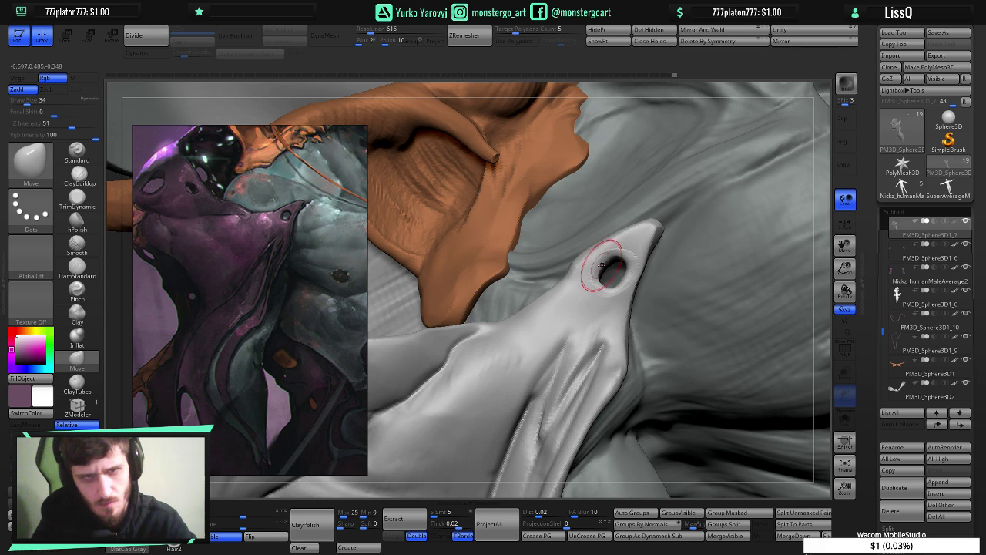
# - Try to push the eyelet's inner edge towards the flap's outer side and undo the last two Move strokes
pyautogui.moveTo(608, 271); pyautogui.dragTo(617, 278)
pyautogui.hotkey('ctrl', 'z')
pyautogui.hotkey('ctrl', 'z')
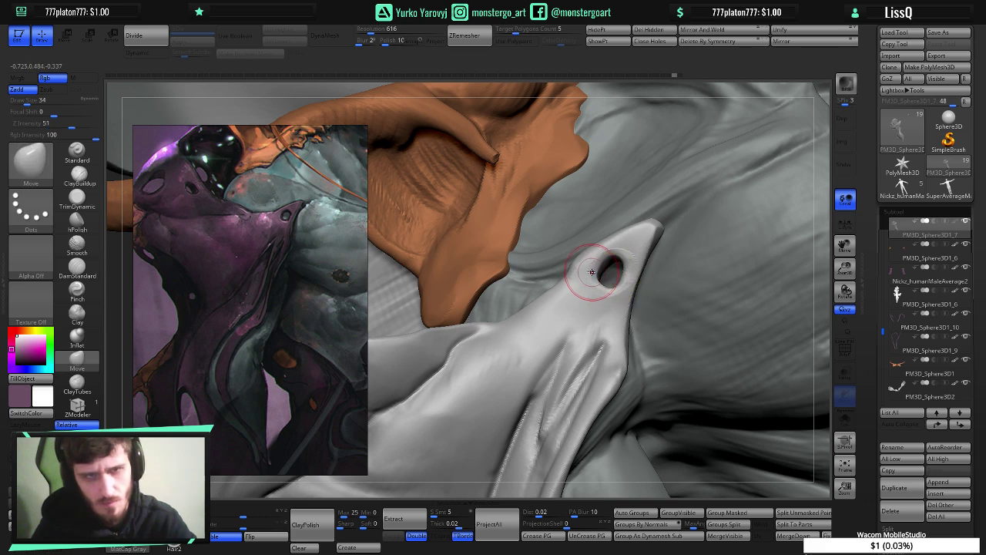
# - Enlarge the Move brush to a draw size of 78 for work on the light grey shoulder piece
pyautogui.keyDown('ctrl'); pyautogui.moveTo(607, 323); pyautogui.dragTo(610, 236, button='right'); pyautogui.keyUp('ctrl')
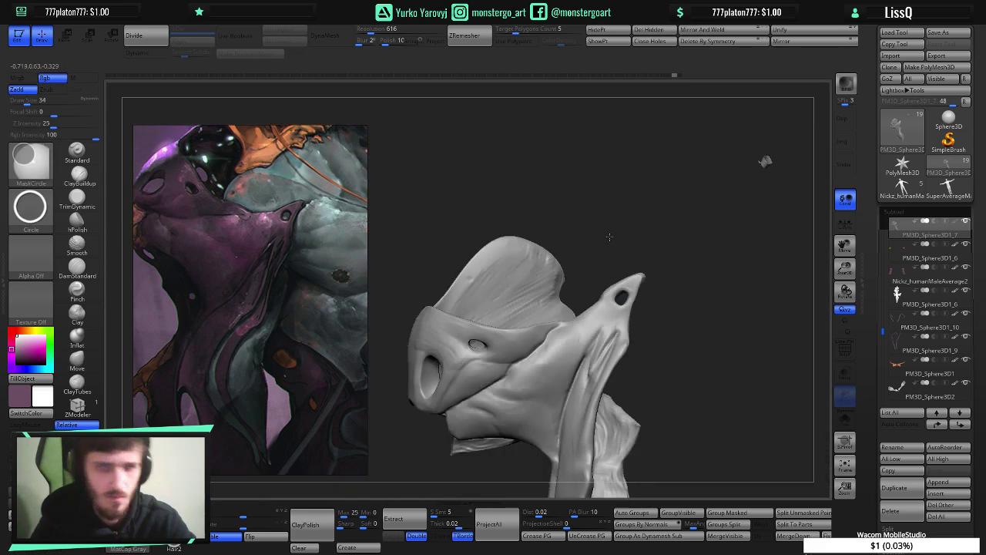
pyautogui.keyDown('ctrl'); pyautogui.keyDown('shift'); pyautogui.click(609, 236); pyautogui.keyUp('shift'); pyautogui.keyUp('ctrl')
pyautogui.keyDown('ctrl'); pyautogui.moveTo(705, 221); pyautogui.dragTo(733, 331, button='right'); pyautogui.keyUp('ctrl')
pyautogui.keyDown('ctrl'); pyautogui.moveTo(679, 292); pyautogui.dragTo(649, 353, button='right'); pyautogui.keyUp('ctrl')
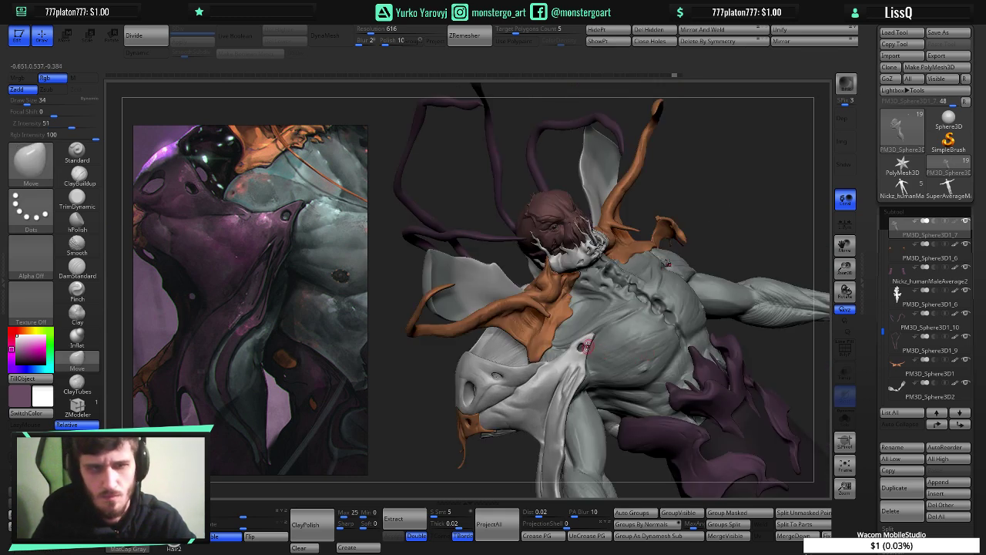
pyautogui.press(']')
pyautogui.press(']')
pyautogui.press(']')
pyautogui.press(']')
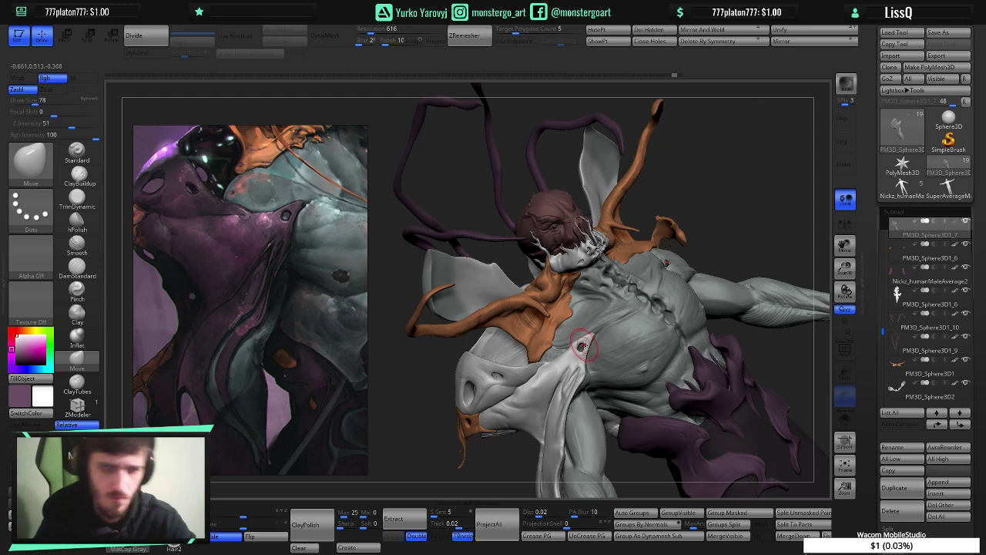
# - Mask the light grey shoulder piece except for a narrow ring around the hole near its pointed tip
pyautogui.press('ctrl')
pyautogui.press('ctrl')
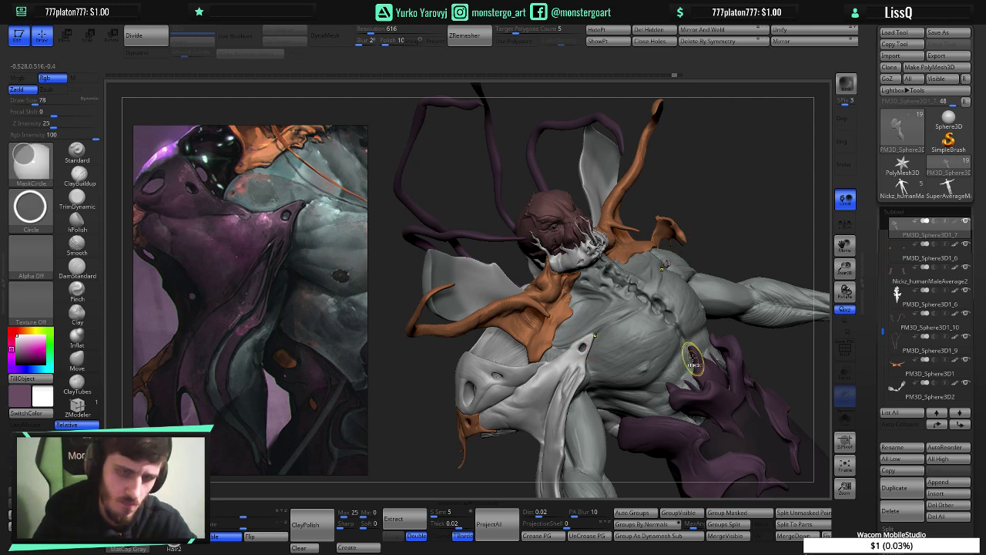
pyautogui.keyDown('ctrl'); pyautogui.moveTo(573, 344); pyautogui.dragTo(590, 357, button='right'); pyautogui.keyUp('ctrl')
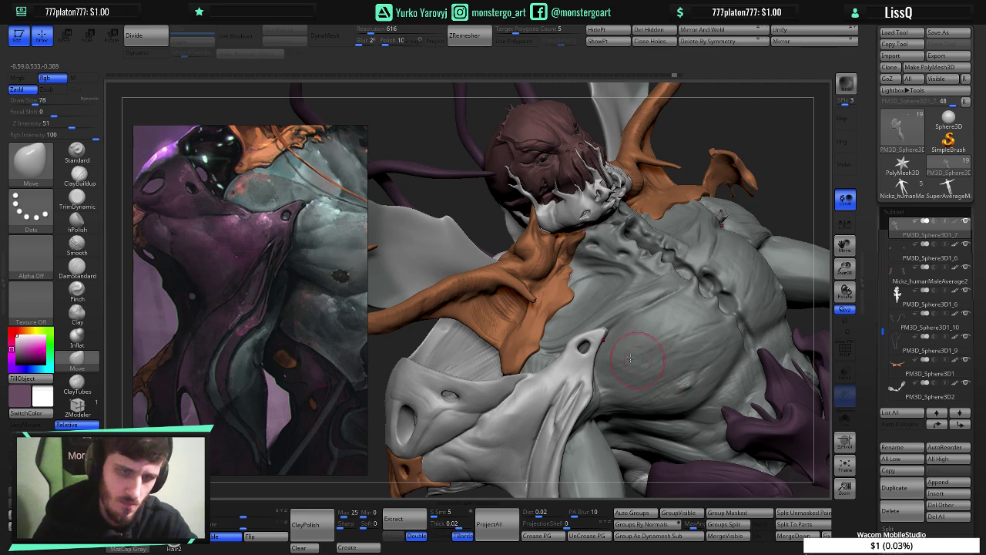
pyautogui.hotkey('ctrl', 'z')
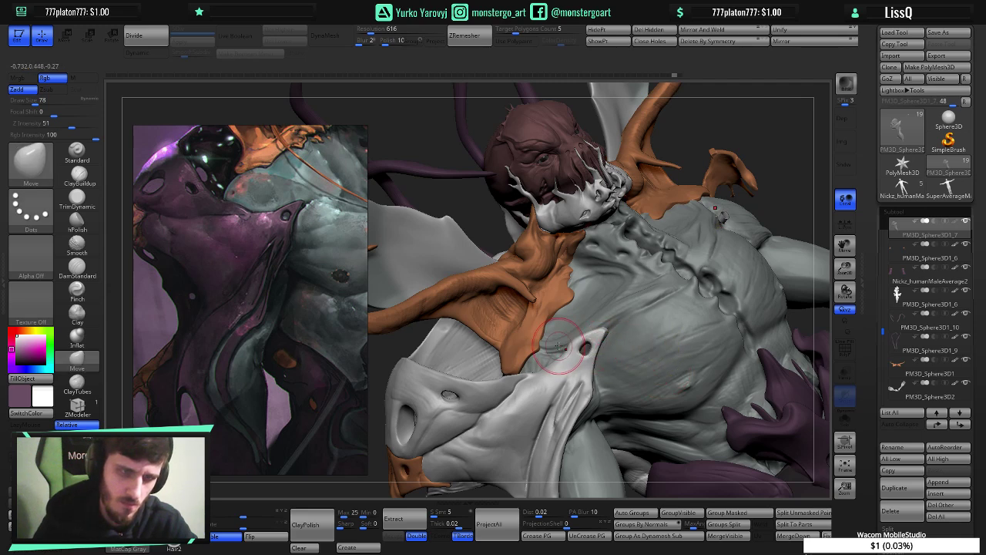
pyautogui.press('ctrl')
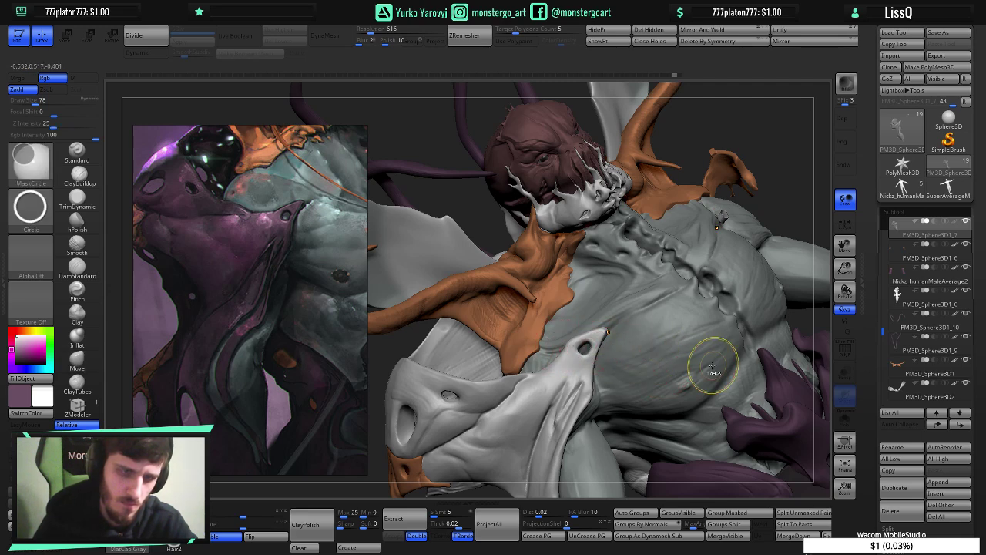
pyautogui.keyDown('ctrl'); pyautogui.click(712, 366); pyautogui.keyUp('ctrl')
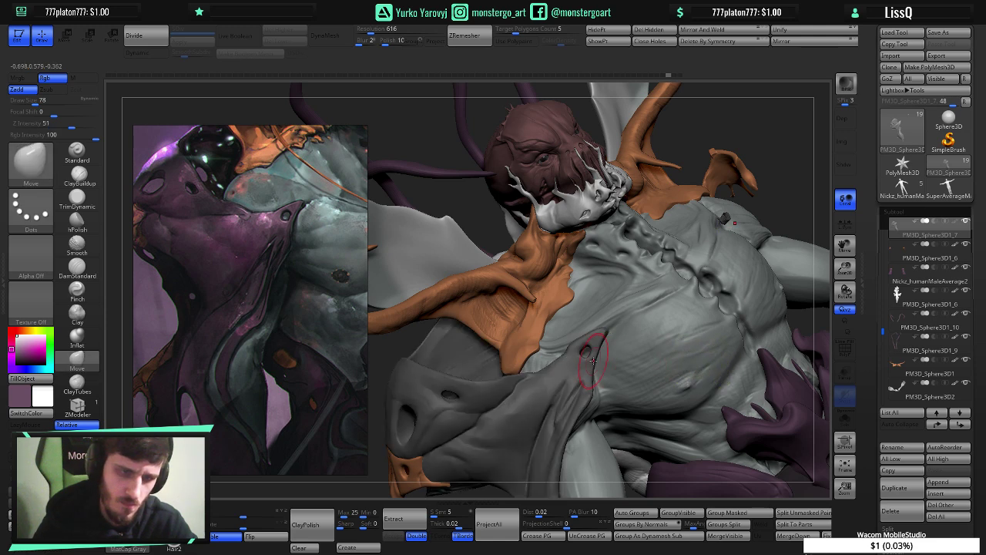
pyautogui.keyDown('ctrl'); pyautogui.click(646, 362); pyautogui.keyUp('ctrl')
pyautogui.keyDown('ctrl'); pyautogui.click(646, 361); pyautogui.keyUp('ctrl')
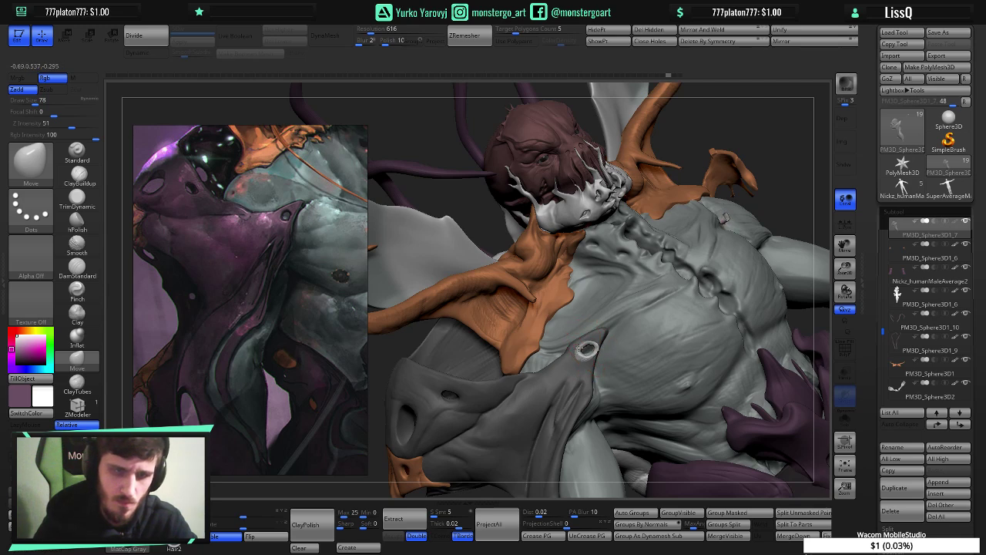
pyautogui.keyDown('ctrl'); pyautogui.click(686, 363); pyautogui.keyUp('ctrl')
pyautogui.keyDown('ctrl'); pyautogui.moveTo(685, 363); pyautogui.dragTo(682, 407, button='right'); pyautogui.keyUp('ctrl')
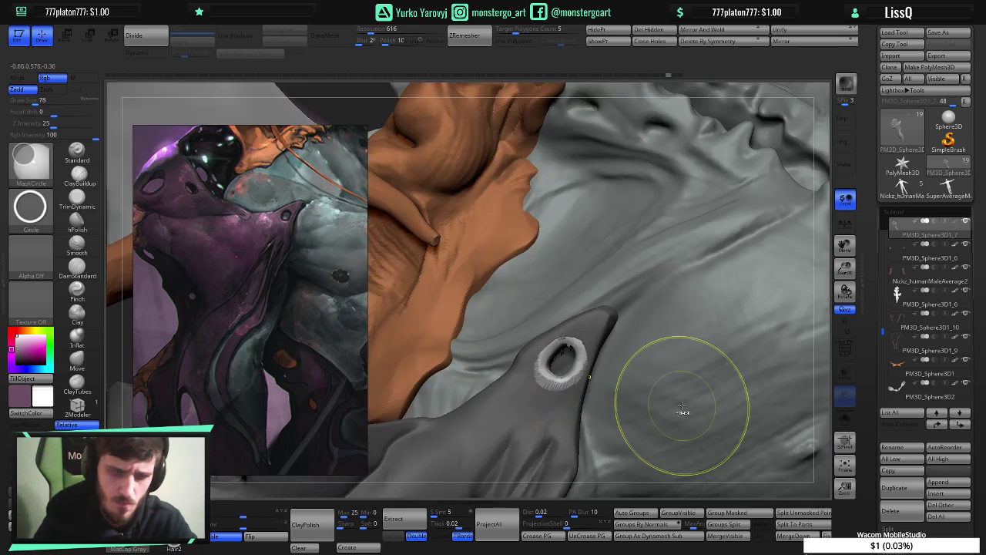
# - Try to pull the unmasked ring around the tip hole outward with the Move brush
pyautogui.hotkey('ctrl', 'z')
pyautogui.moveTo(563, 353)
pyautogui.mouseDown()
pyautogui.moveTo(564, 334)
pyautogui.moveTo(540, 339)
pyautogui.moveTo(591, 353)
pyautogui.moveTo(584, 348)
pyautogui.mouseUp()
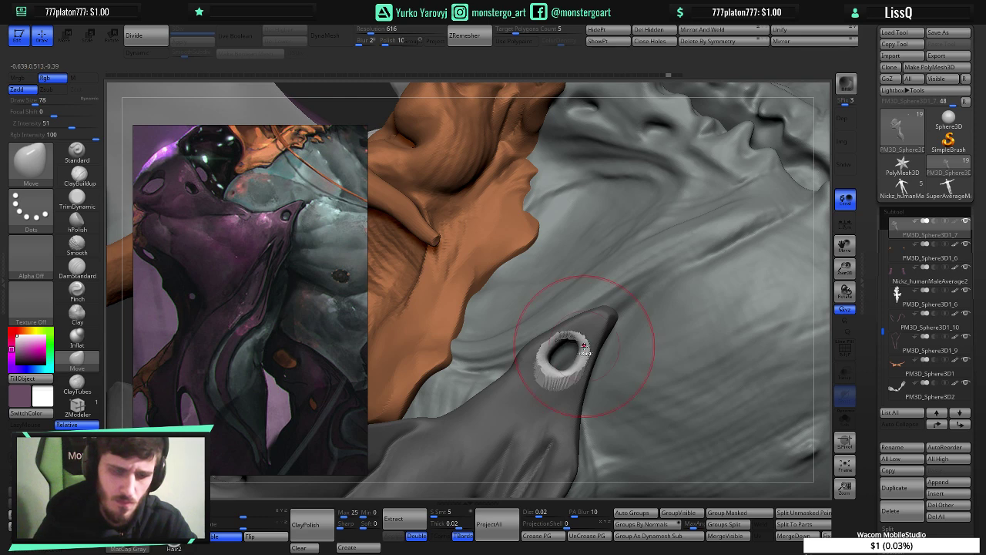
pyautogui.hotkey('ctrl', 'z')
pyautogui.hotkey('ctrl', 'z')
# - Invert the shoulder piece's mask and check the tip hole from a distance
pyautogui.press('ctrl')
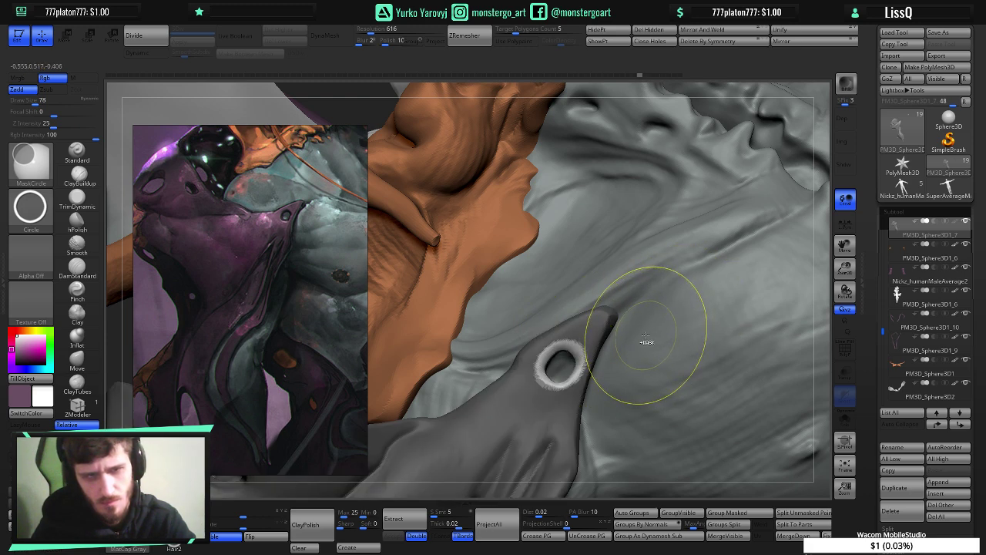
pyautogui.hotkey('ctrl', 'i')
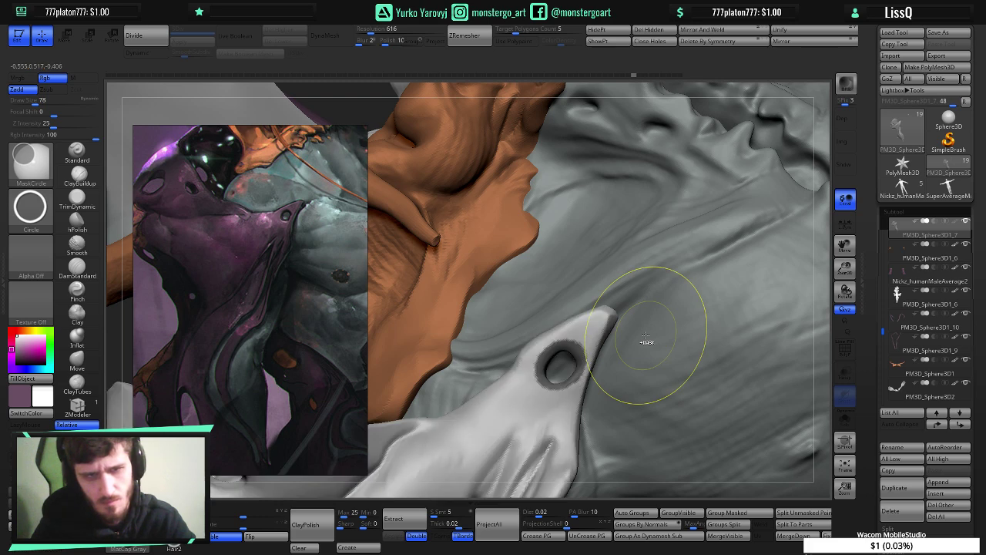
pyautogui.keyDown('ctrl'); pyautogui.moveTo(667, 363); pyautogui.dragTo(597, 301, button='right'); pyautogui.keyUp('ctrl')
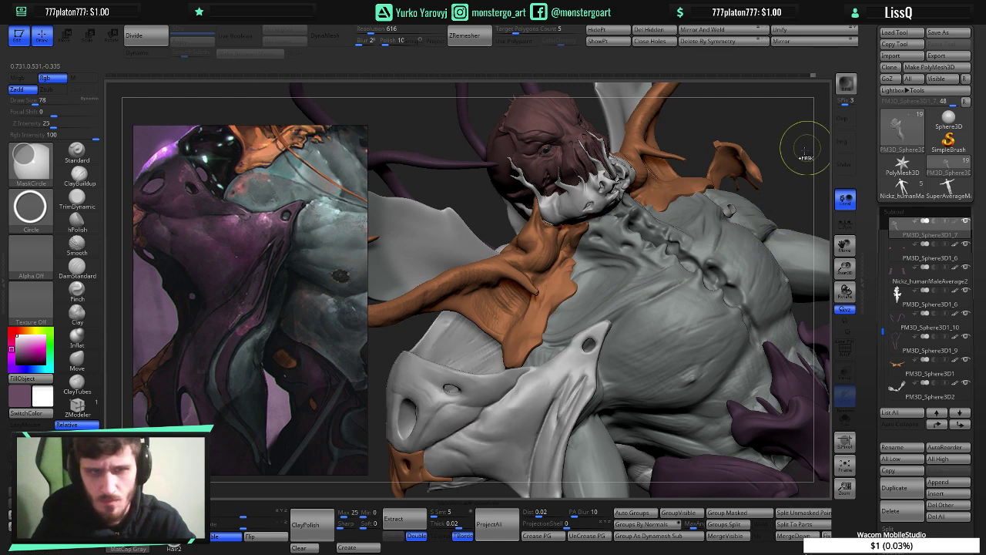
pyautogui.moveTo(808, 154); pyautogui.dragTo(653, 312, button='right')
pyautogui.press('ctrl')
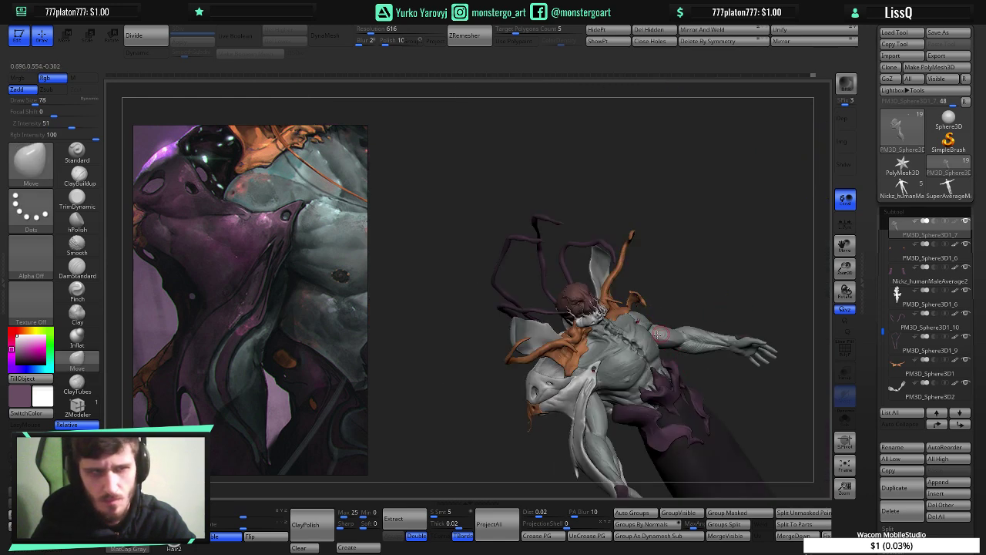
pyautogui.keyDown('ctrl'); pyautogui.moveTo(680, 202); pyautogui.dragTo(715, 420, button='right'); pyautogui.keyUp('ctrl')
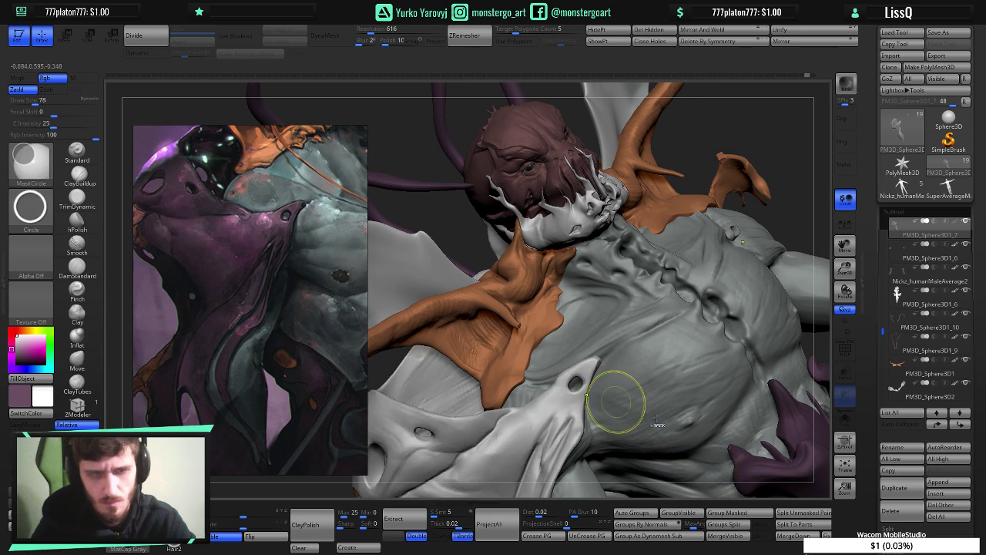
# - Mask the shoulder piece again, leaving only the ring around the tip hole unmasked
pyautogui.hotkey('ctrl', 'shift')
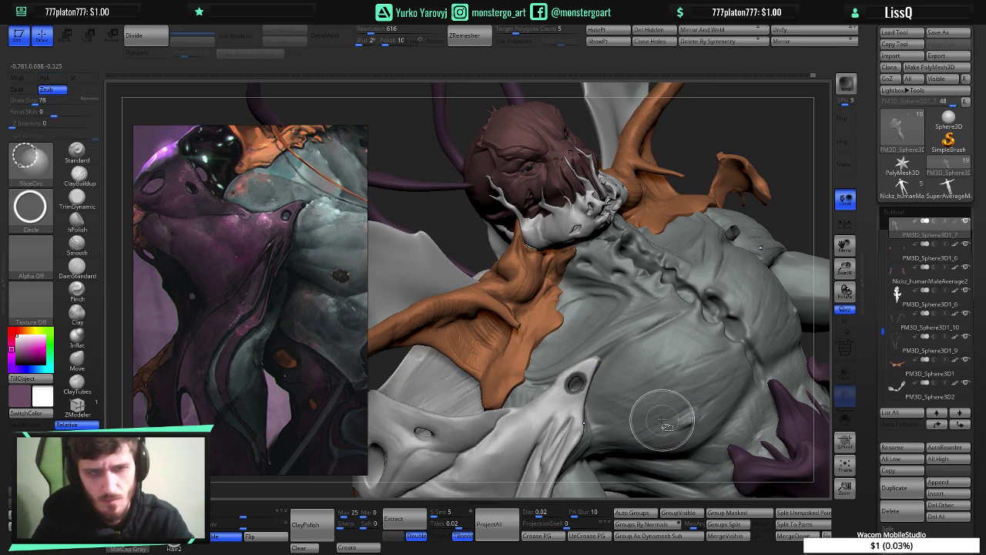
pyautogui.keyDown('ctrl'); pyautogui.click(626, 410); pyautogui.keyUp('ctrl')
pyautogui.keyDown('ctrl'); pyautogui.keyDown('shift'); pyautogui.moveTo(644, 422); pyautogui.dragTo(664, 420); pyautogui.keyUp('shift'); pyautogui.keyUp('ctrl')
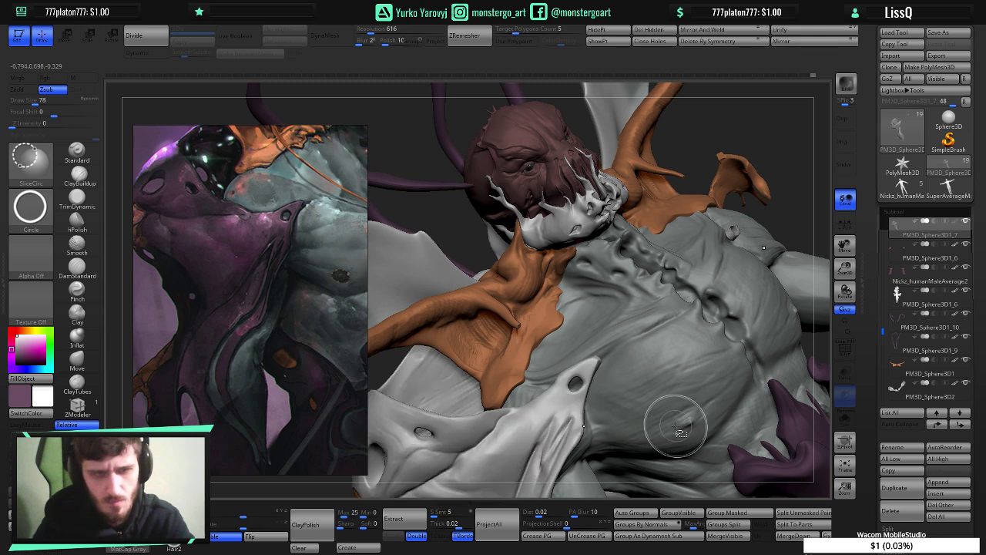
pyautogui.press('ctrl')
pyautogui.keyDown('ctrl'); pyautogui.click(667, 423); pyautogui.keyUp('ctrl')
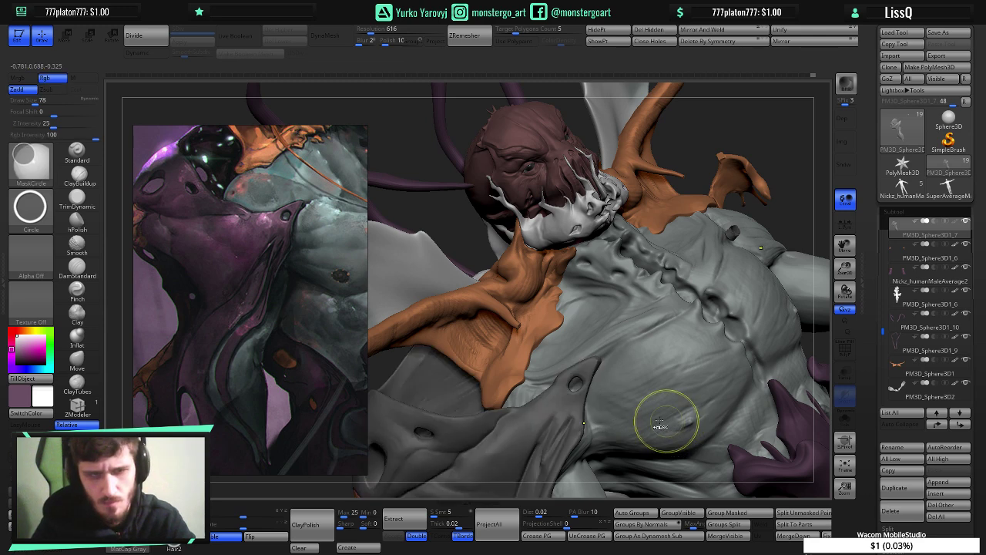
pyautogui.keyDown('ctrl'); pyautogui.click(668, 425); pyautogui.keyUp('ctrl')
pyautogui.keyDown('ctrl'); pyautogui.click(447, 233); pyautogui.keyUp('ctrl')
pyautogui.keyDown('ctrl'); pyautogui.moveTo(586, 379); pyautogui.dragTo(669, 499, button='right'); pyautogui.keyUp('ctrl')
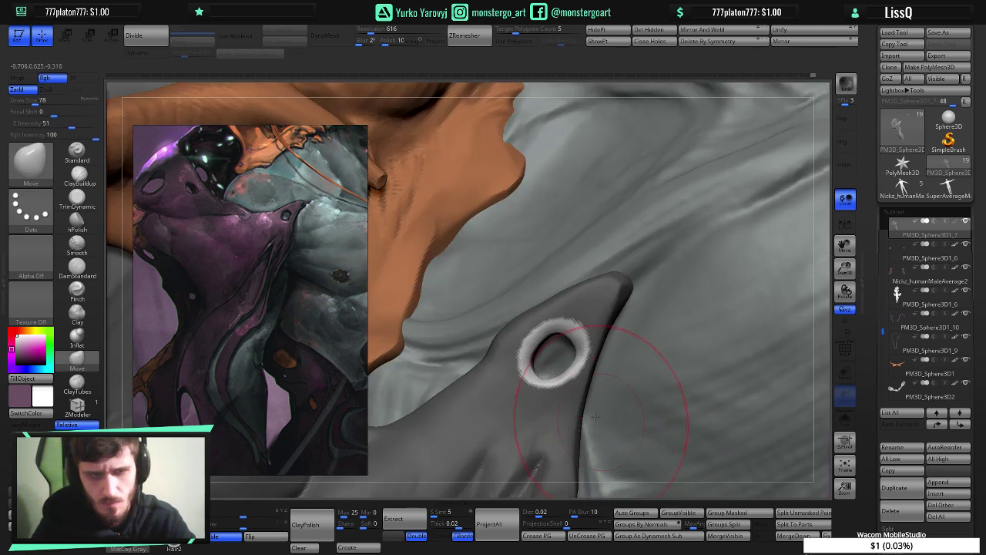
# - Reduce the Move brush to a draw size of 18 and reshape the inner rim of the tip hole
pyautogui.keyDown('ctrl'); pyautogui.moveTo(608, 406); pyautogui.dragTo(619, 436, button='right'); pyautogui.keyUp('ctrl')
pyautogui.press('[')
pyautogui.press('[')
pyautogui.press('[')
pyautogui.press('[')
pyautogui.press('[')
pyautogui.press('[')
pyautogui.press('[')
pyautogui.press('[')
pyautogui.press('[')
pyautogui.press('[')
pyautogui.press('[')
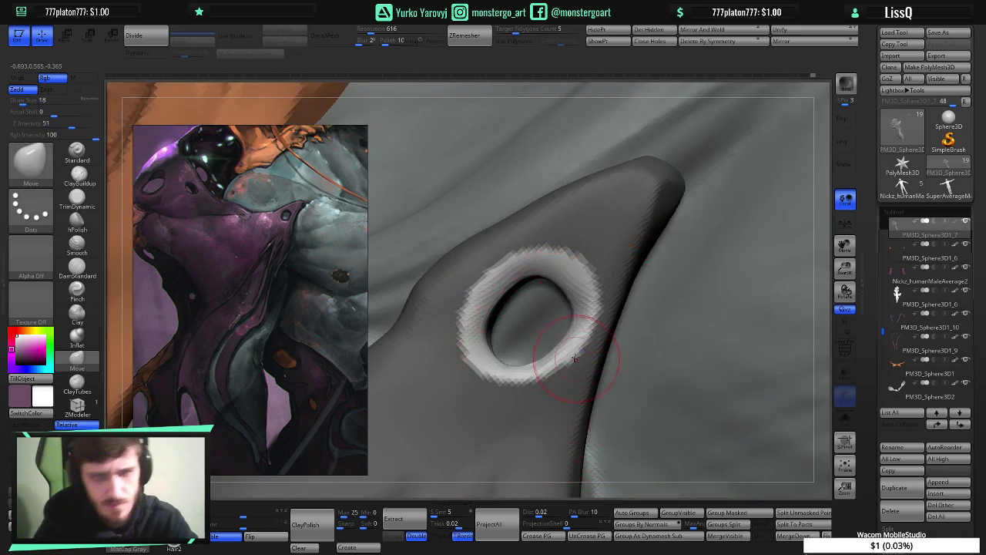
pyautogui.moveTo(563, 313); pyautogui.dragTo(561, 318)
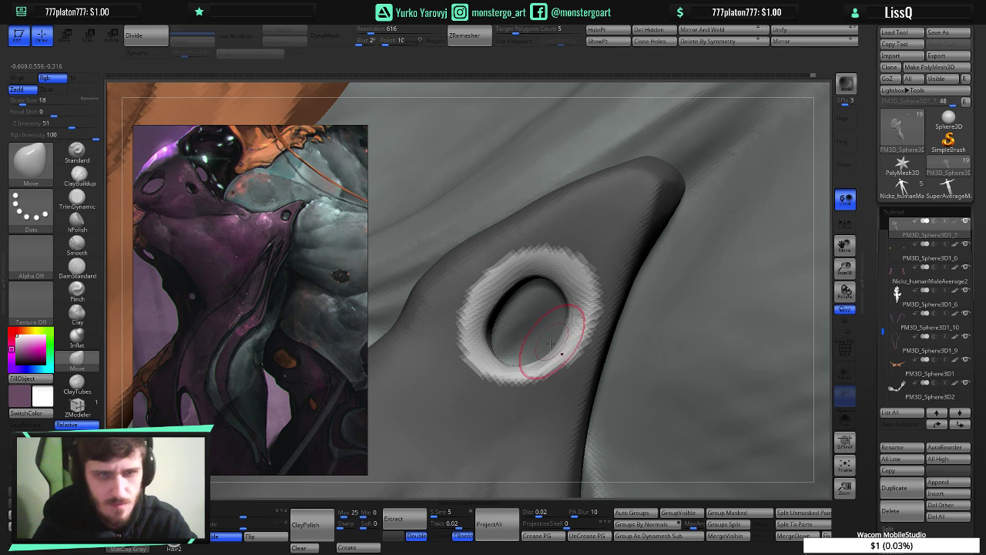
pyautogui.moveTo(549, 359); pyautogui.dragTo(543, 365)
pyautogui.moveTo(500, 323)
pyautogui.mouseDown()
pyautogui.moveTo(489, 319)
pyautogui.moveTo(488, 329)
pyautogui.mouseUp()
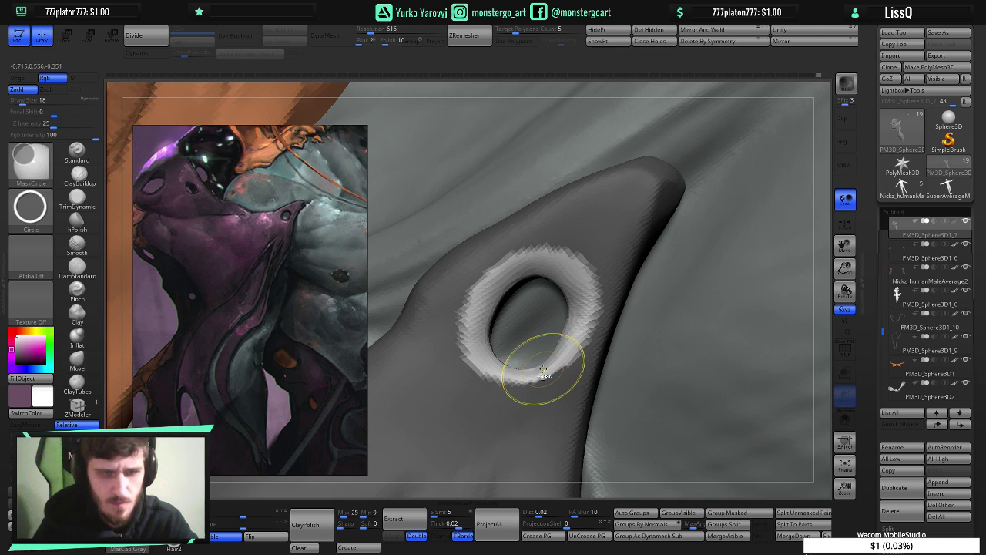
# - Carve along the inner edge of the tip hole with the DamStandard brush to sharpen its rim
pyautogui.press('b')
pyautogui.press('d')
pyautogui.press('s')
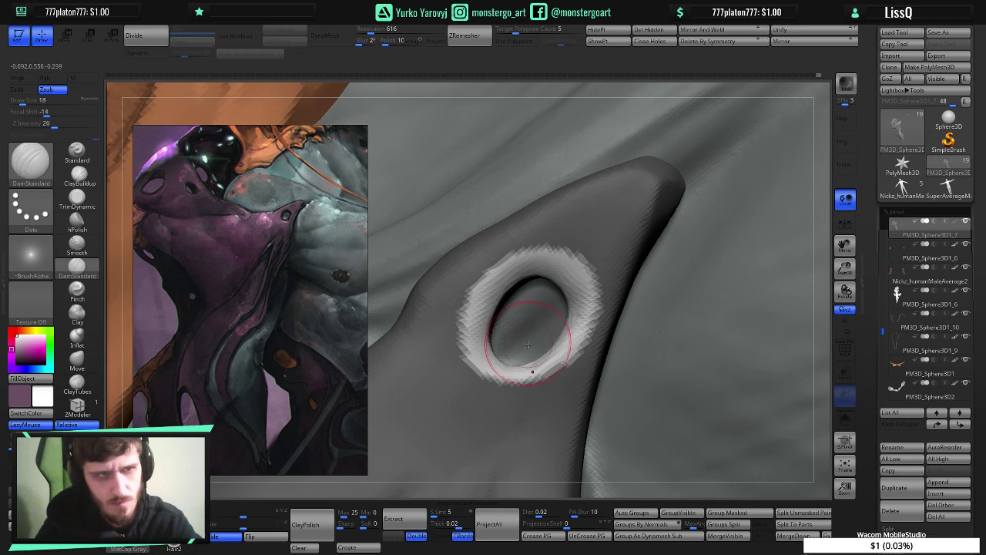
pyautogui.moveTo(524, 348)
pyautogui.mouseDown()
pyautogui.moveTo(532, 359)
pyautogui.moveTo(488, 297)
pyautogui.mouseUp()
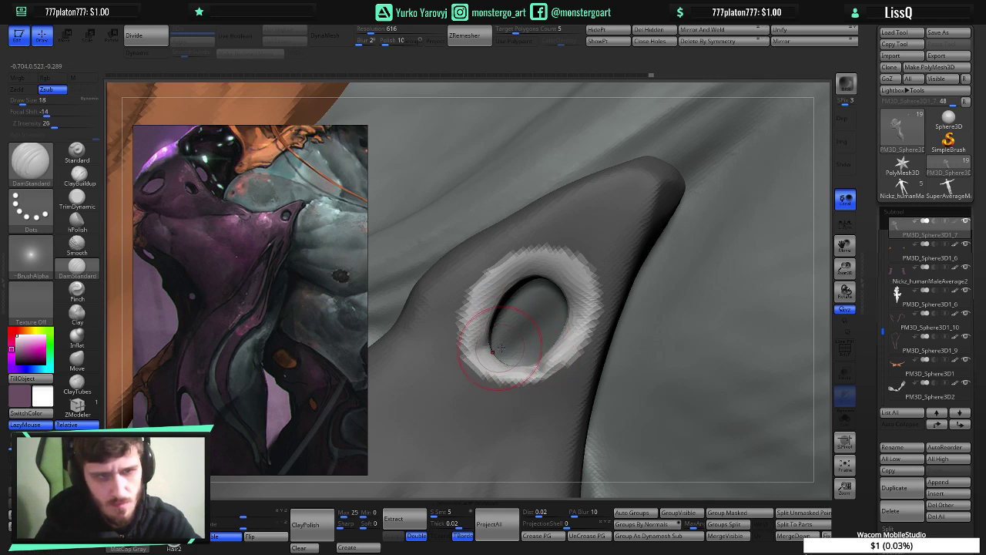
pyautogui.moveTo(499, 351); pyautogui.dragTo(491, 338)
pyautogui.moveTo(568, 327); pyautogui.dragTo(575, 300)
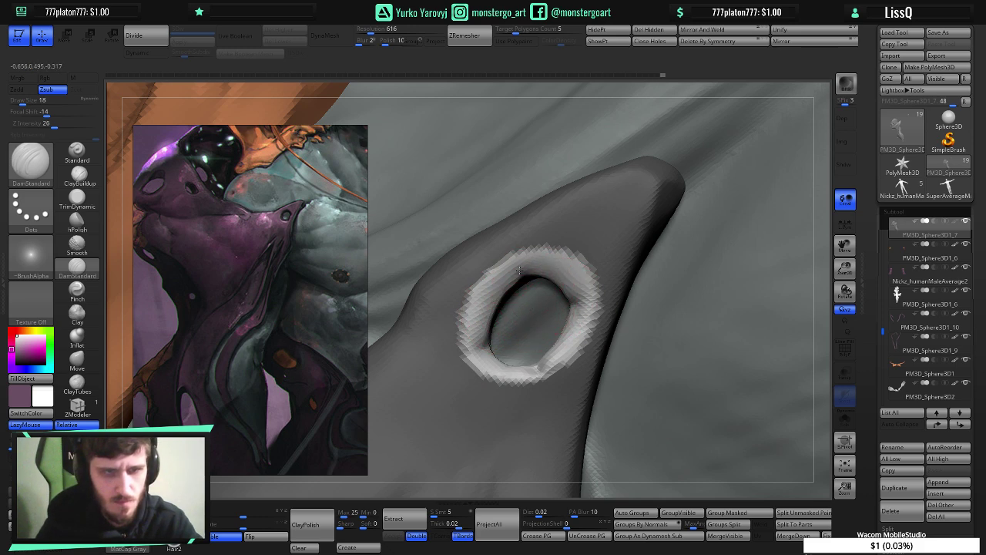
pyautogui.moveTo(537, 367); pyautogui.dragTo(564, 343)
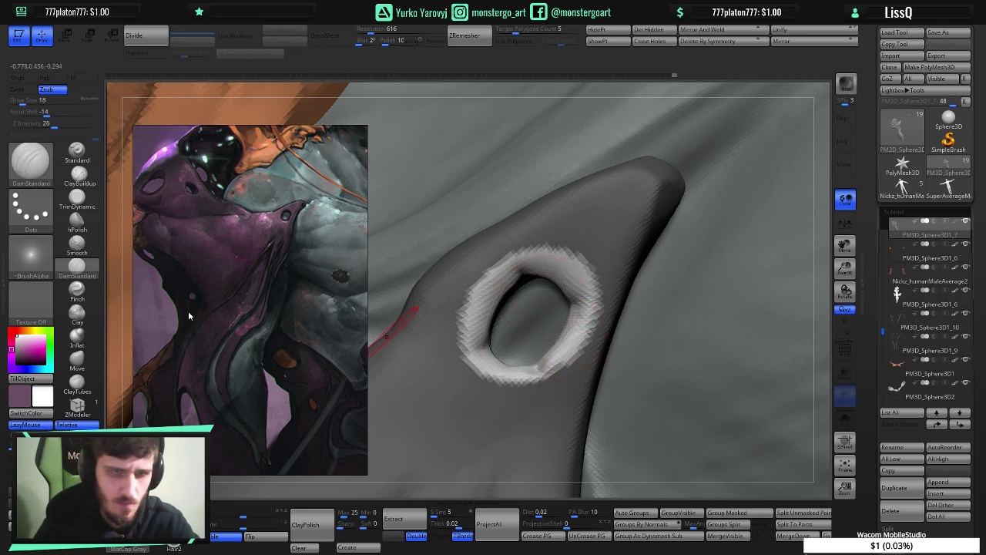
# - Adjust both sides of the tip hole's rim with the Move brush
pyautogui.click(76, 359)
pyautogui.moveTo(563, 334); pyautogui.dragTo(556, 331)
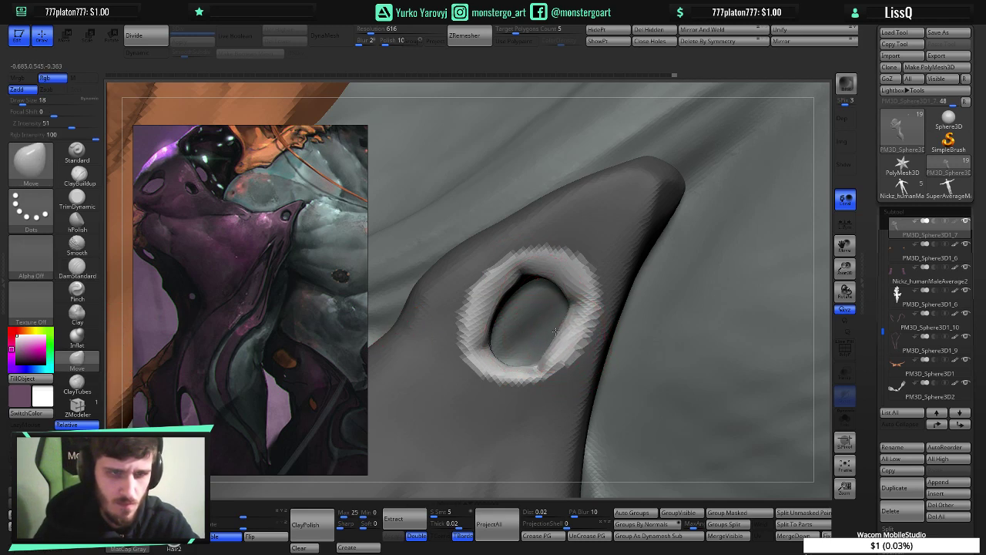
pyautogui.moveTo(496, 310); pyautogui.dragTo(501, 310)
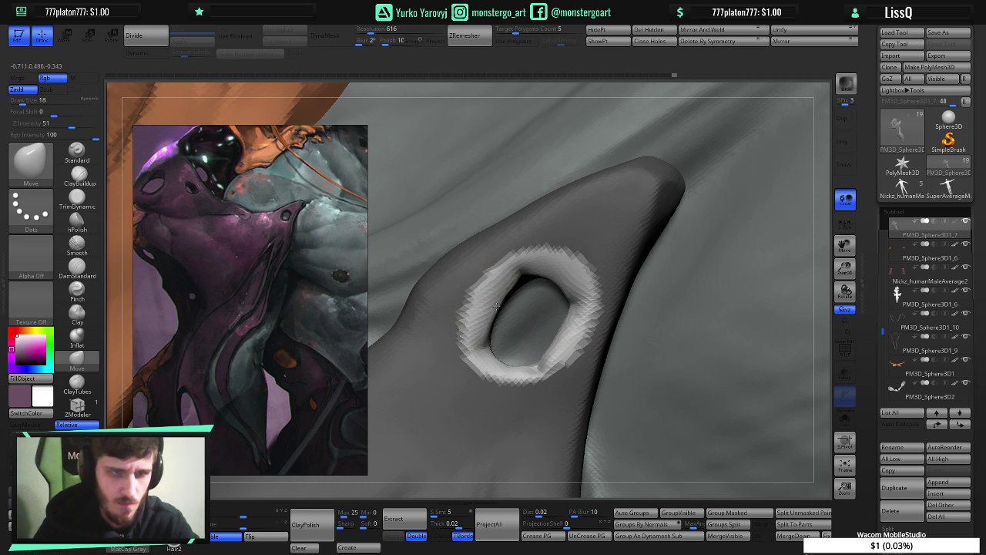
# - Apply ClayPolish to the unmasked rim of the tip hole and clear the shoulder piece's mask
pyautogui.click(301, 530)
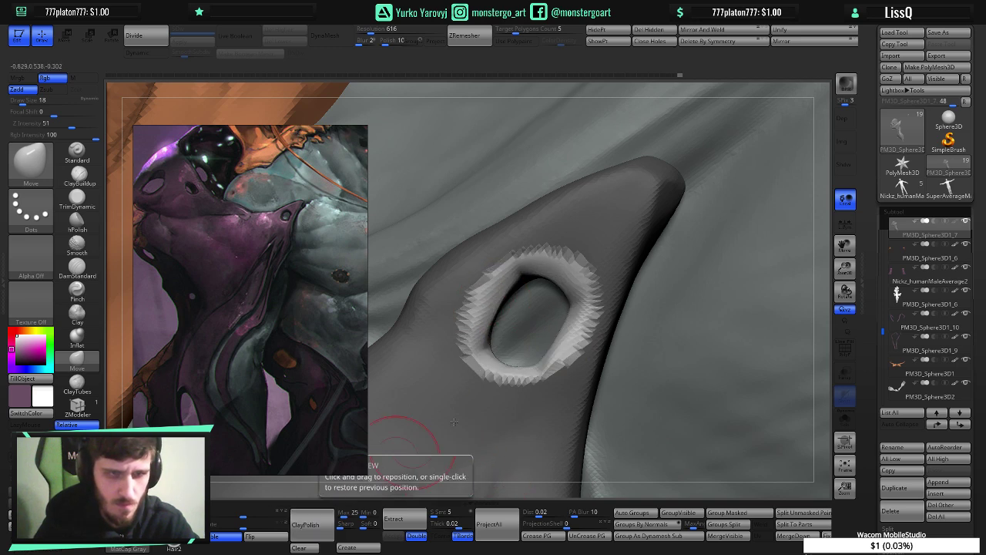
pyautogui.keyDown('ctrl'); pyautogui.moveTo(548, 396); pyautogui.dragTo(467, 293, button='right'); pyautogui.keyUp('ctrl')
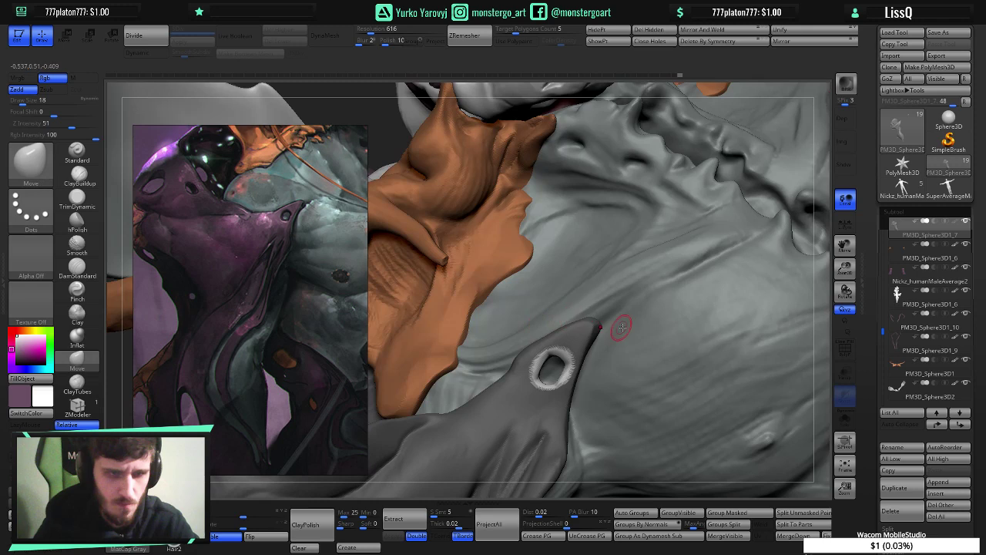
pyautogui.keyDown('ctrl'); pyautogui.moveTo(625, 328); pyautogui.dragTo(545, 280, button='right'); pyautogui.keyUp('ctrl')
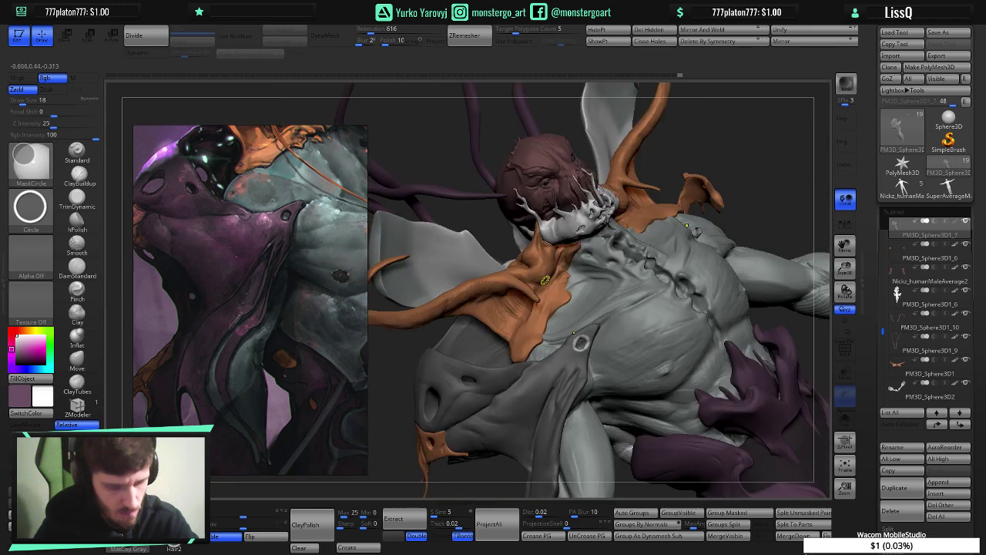
pyautogui.keyDown('ctrl'); pyautogui.moveTo(798, 196); pyautogui.dragTo(804, 202); pyautogui.keyUp('ctrl')
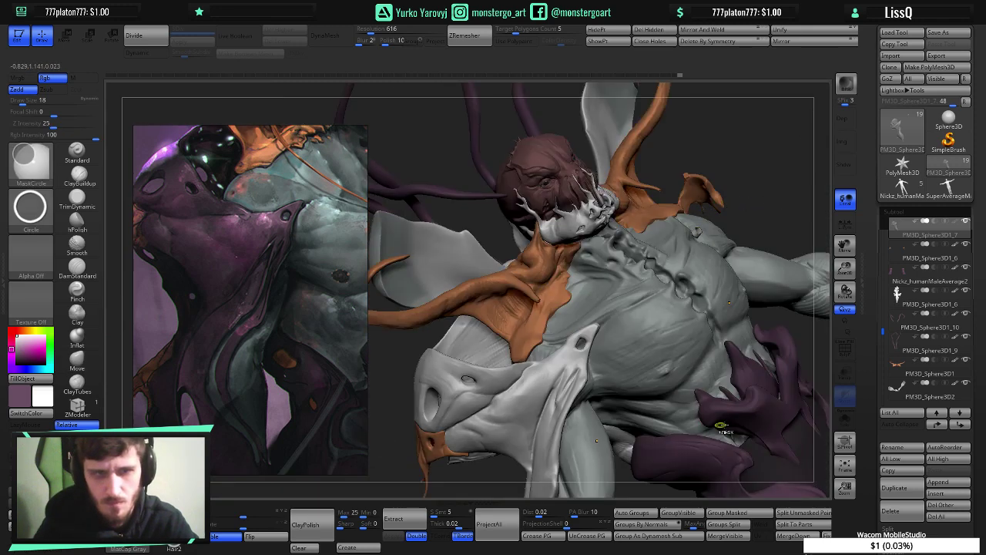
pyautogui.keyDown('ctrl'); pyautogui.moveTo(720, 425); pyautogui.dragTo(659, 337, button='right'); pyautogui.keyUp('ctrl')
pyautogui.keyDown('alt'); pyautogui.moveTo(740, 359); pyautogui.dragTo(645, 262, button='right'); pyautogui.keyUp('alt')
pyautogui.moveTo(596, 325); pyautogui.dragTo(634, 378, button='right')
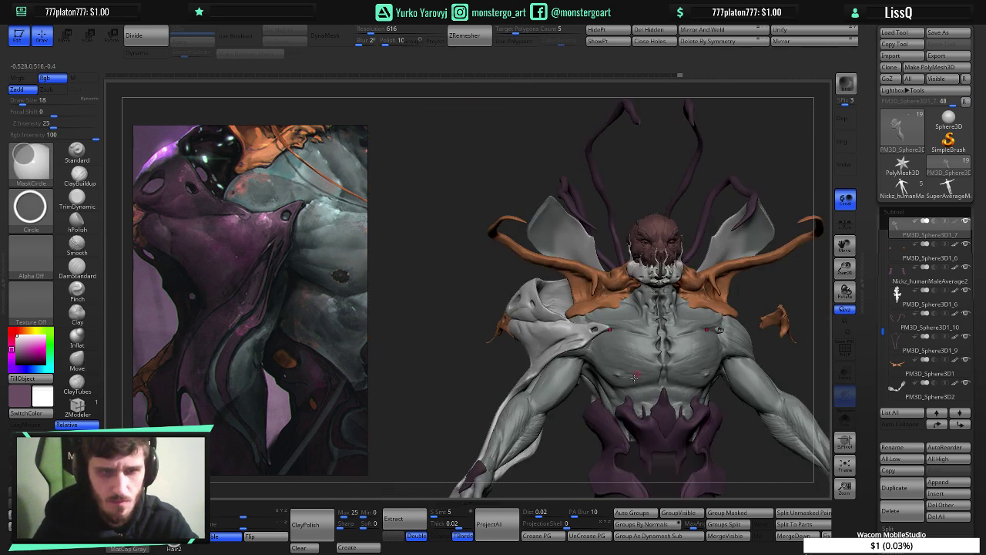
pyautogui.moveTo(438, 393)
pyautogui.mouseDown(button='right')
pyautogui.moveTo(407, 355)
pyautogui.moveTo(539, 346)
pyautogui.mouseUp(button='right')
pyautogui.keyDown('ctrl'); pyautogui.keyDown('shift'); pyautogui.click(487, 352); pyautogui.keyUp('shift'); pyautogui.keyUp('ctrl')
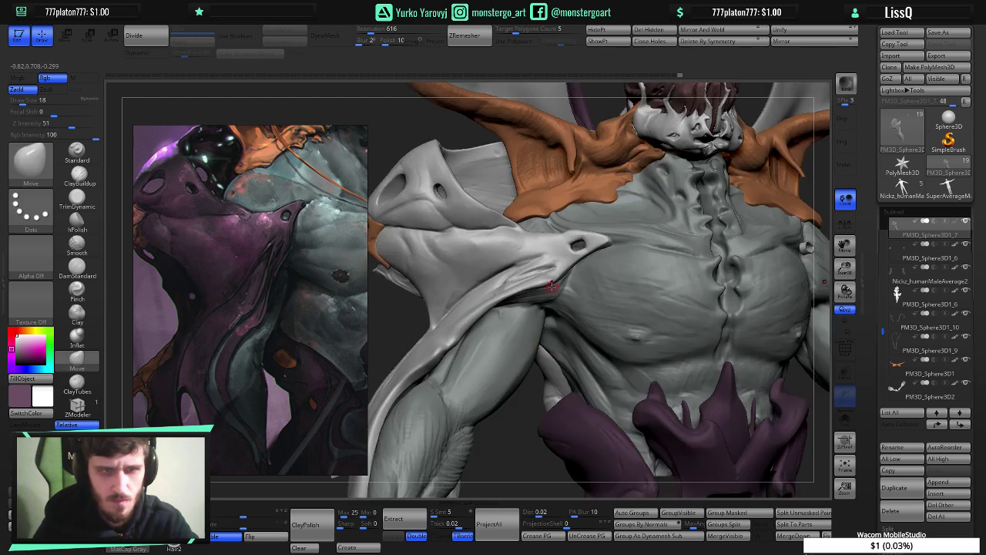
# - Reshape the inner rim of the hole near the armor's pointed tip with the Move brush at draw size 26
pyautogui.click(408, 517)
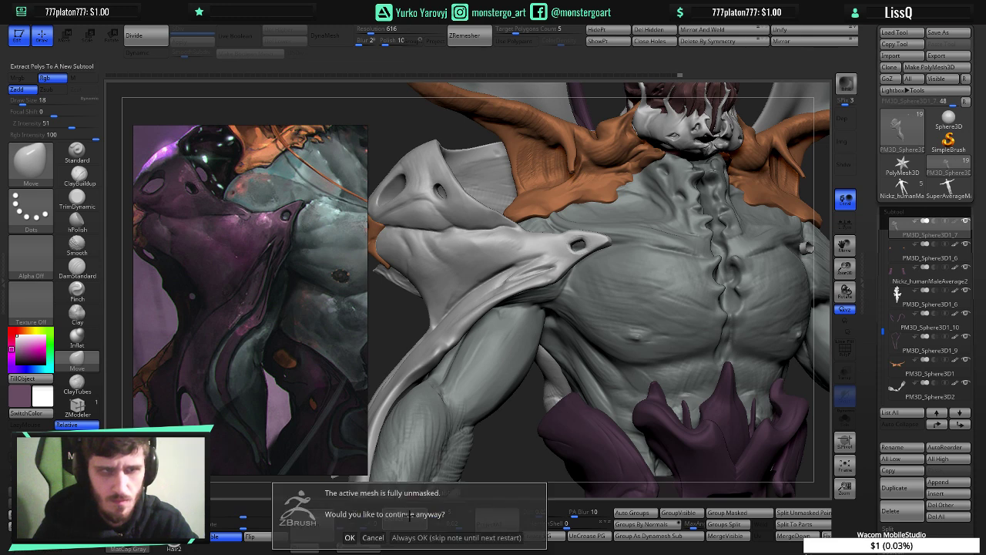
pyautogui.click(371, 539)
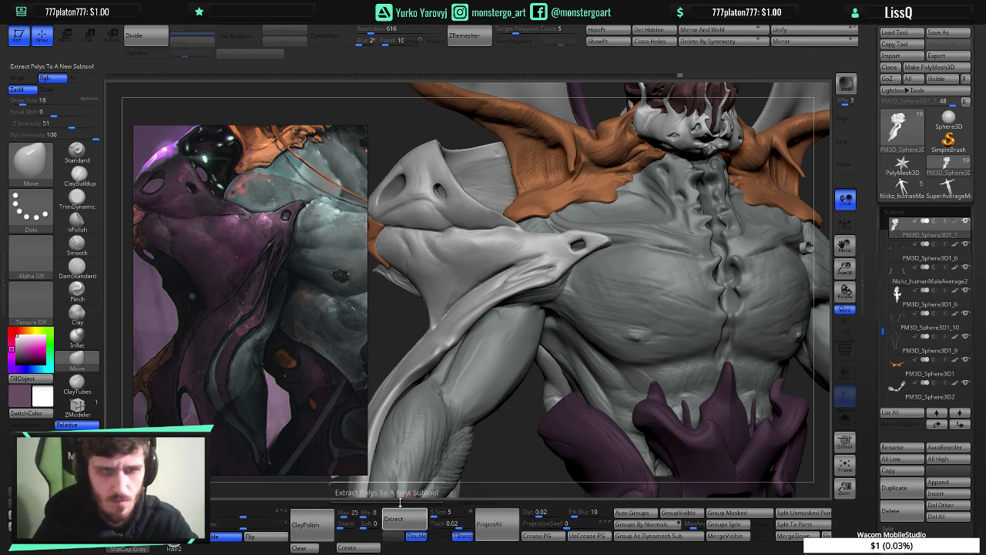
pyautogui.keyDown('ctrl'); pyautogui.moveTo(563, 258); pyautogui.dragTo(605, 307, button='right'); pyautogui.keyUp('ctrl')
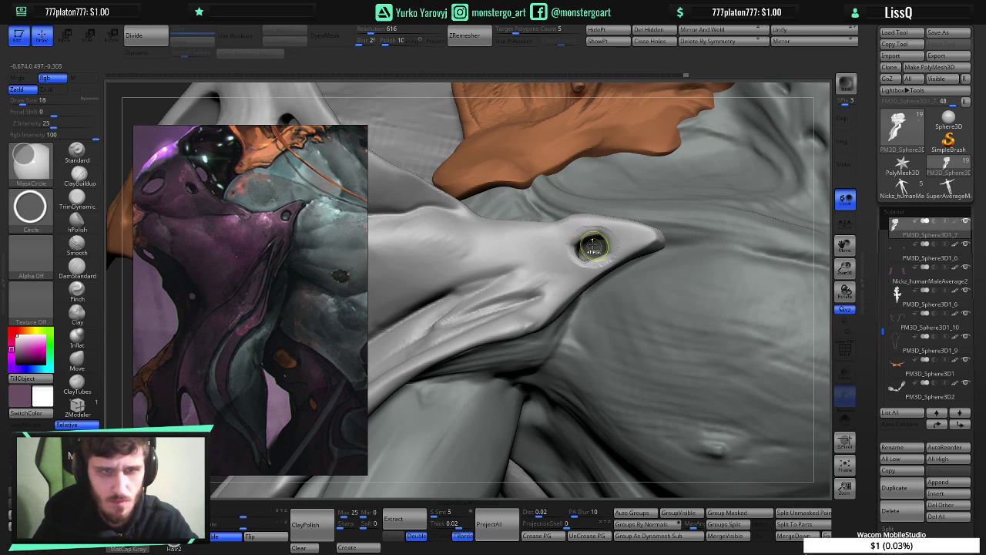
pyautogui.hotkey('ctrl', 'z')
pyautogui.press(']')
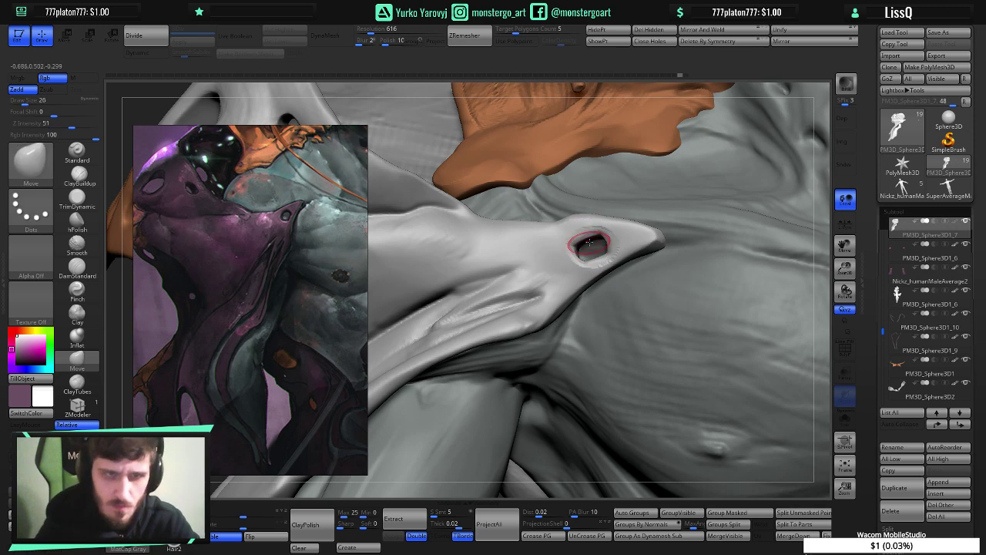
pyautogui.moveTo(590, 237)
pyautogui.mouseDown()
pyautogui.moveTo(588, 230)
pyautogui.moveTo(592, 262)
pyautogui.mouseUp()
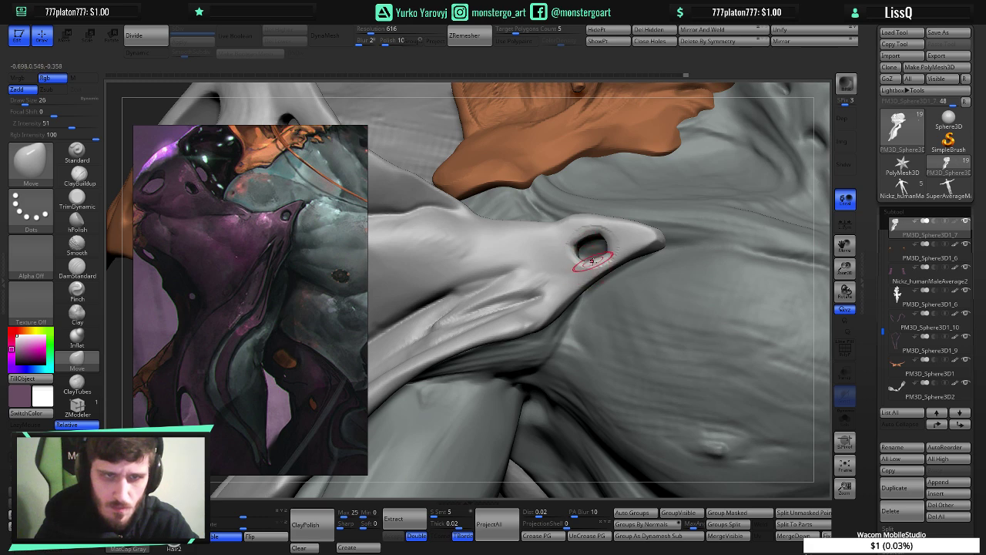
pyautogui.keyDown('ctrl'); pyautogui.moveTo(653, 290); pyautogui.dragTo(674, 357, button='right'); pyautogui.keyUp('ctrl')
# - Reduce the Move brush's draw size and refine the tip hole's rim and the edge below it, smoothing the surface around them
pyautogui.keyDown('ctrl'); pyautogui.keyDown('shift'); pyautogui.click(667, 353); pyautogui.keyUp('shift'); pyautogui.keyUp('ctrl')
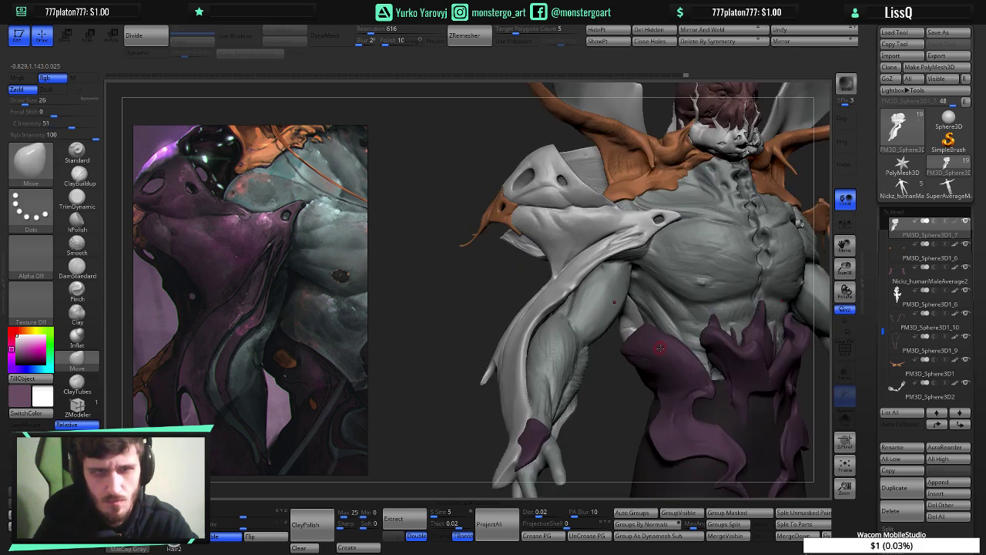
pyautogui.keyDown('ctrl'); pyautogui.moveTo(682, 353); pyautogui.dragTo(700, 320, button='right'); pyautogui.keyUp('ctrl')
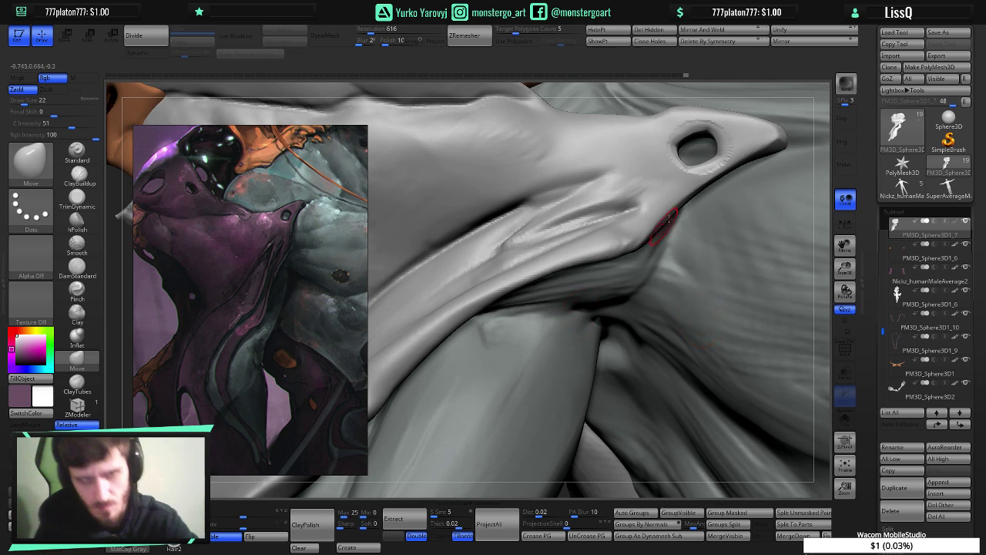
pyautogui.press('[')
pyautogui.press('[')
pyautogui.press('shift')
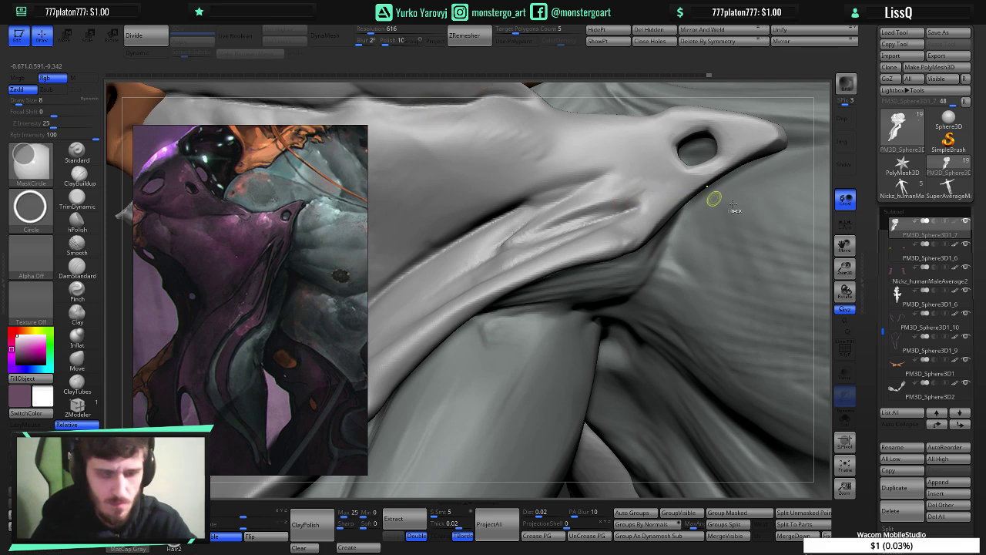
# - Carve along the armor strap running over the upper arm with the DamStandard brush at draw size 30
pyautogui.keyDown('ctrl'); pyautogui.moveTo(714, 198); pyautogui.dragTo(551, 88, button='right'); pyautogui.keyUp('ctrl')
pyautogui.keyDown('ctrl'); pyautogui.moveTo(550, 236); pyautogui.dragTo(504, 196, button='right'); pyautogui.keyUp('ctrl')
pyautogui.moveTo(497, 246); pyautogui.dragTo(381, 319, button='right')
pyautogui.keyDown('ctrl'); pyautogui.moveTo(512, 294); pyautogui.dragTo(720, 140, button='right'); pyautogui.keyUp('ctrl')
pyautogui.moveTo(560, 285)
pyautogui.mouseDown(button='right')
pyautogui.moveTo(570, 253)
pyautogui.moveTo(587, 276)
pyautogui.moveTo(592, 262)
pyautogui.mouseUp(button='right')
pyautogui.moveTo(592, 263); pyautogui.dragTo(592, 263)
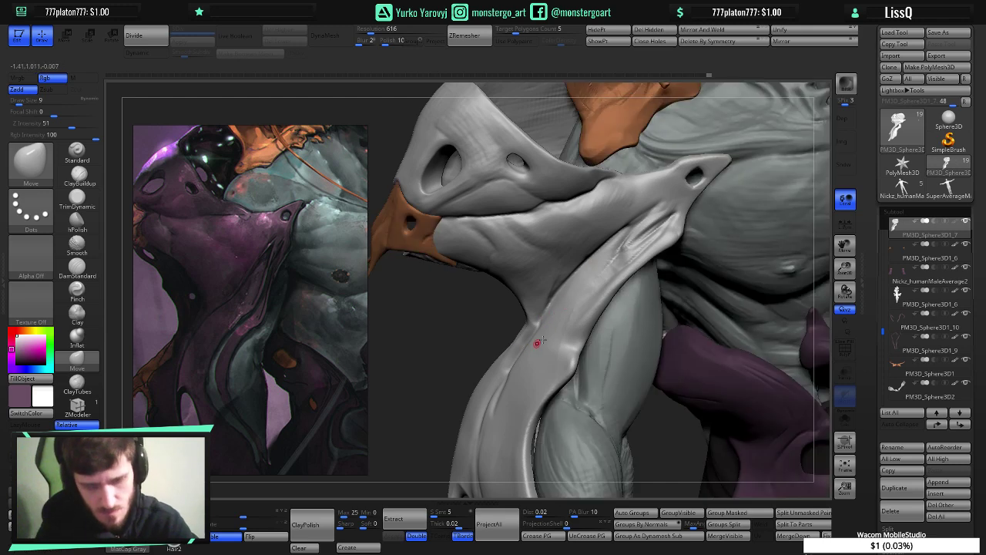
pyautogui.press(']')
pyautogui.press(']')
pyautogui.press(']')
pyautogui.click(96, 265)
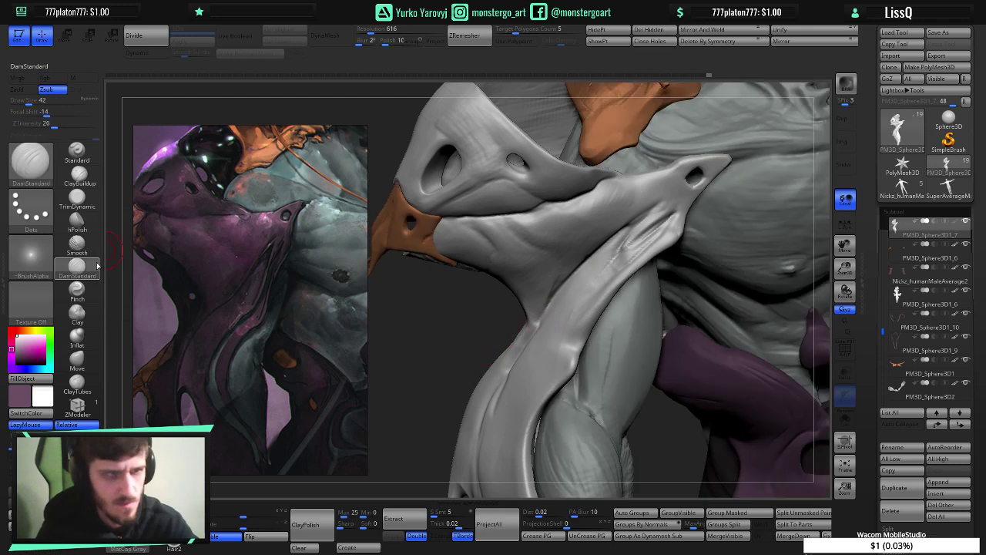
pyautogui.press('[')
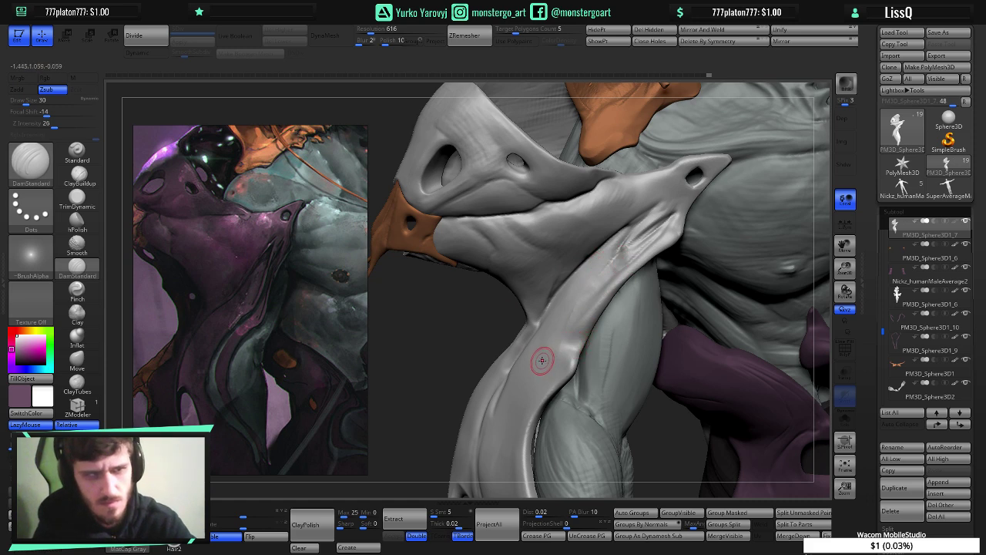
pyautogui.moveTo(618, 279); pyautogui.dragTo(679, 214)
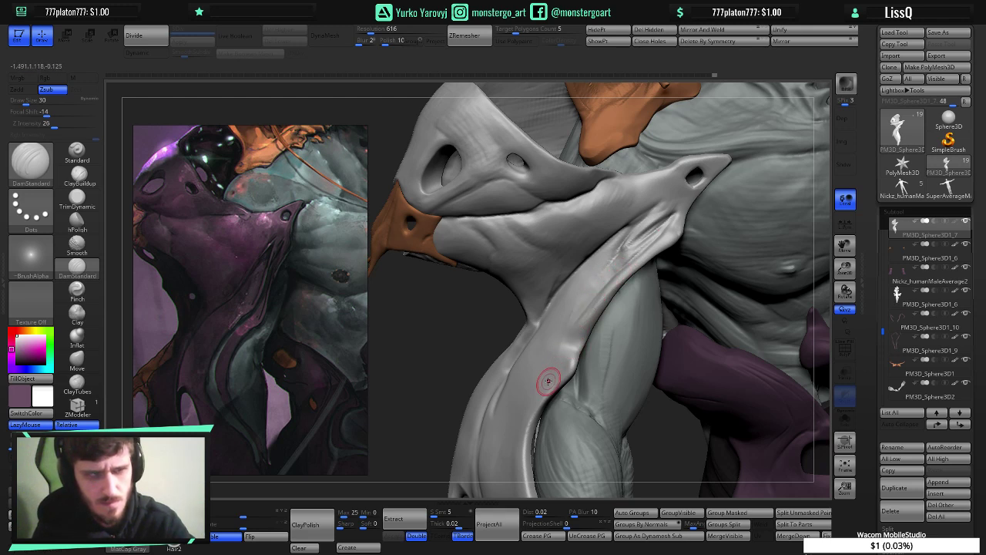
# - Build up volume along the strap's inner edge beside the upper arm with the ClayBuildup brush at draw size 30
pyautogui.click(77, 173)
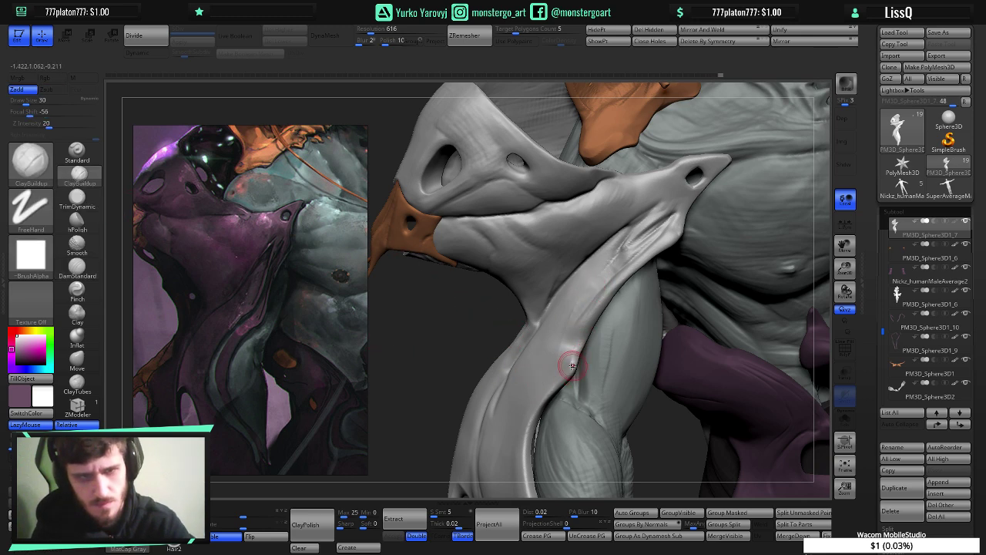
pyautogui.moveTo(583, 329); pyautogui.dragTo(579, 346)
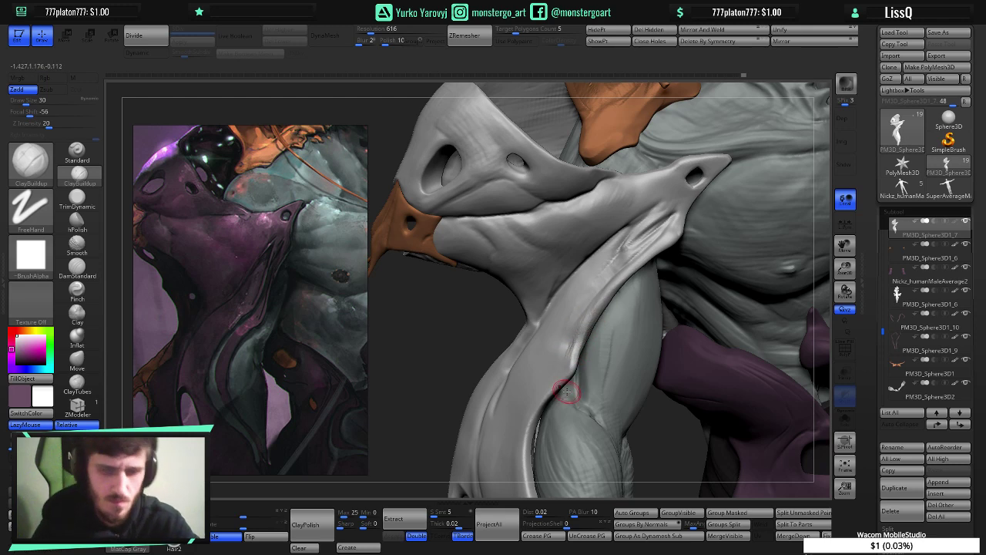
pyautogui.moveTo(566, 379); pyautogui.dragTo(606, 382, button='right')
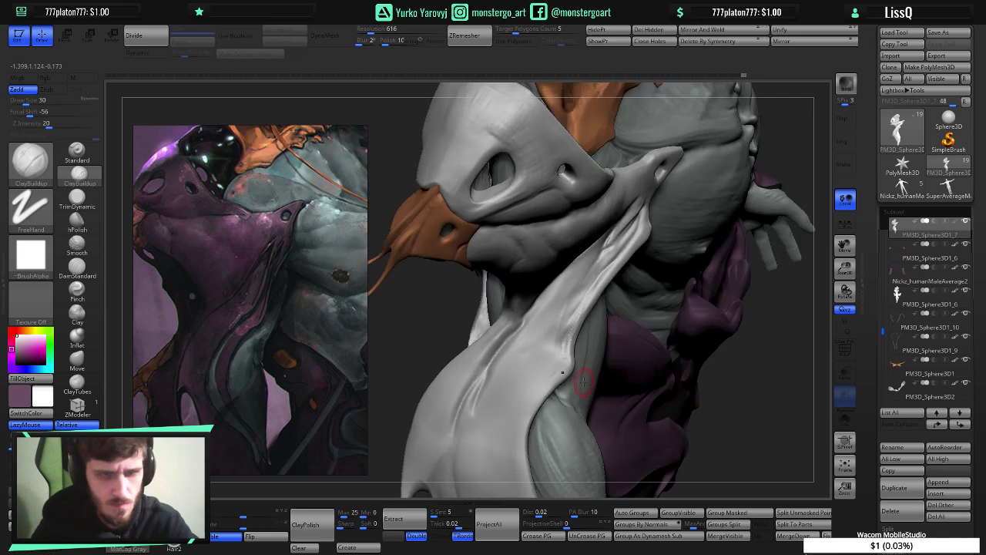
# - Adjust the contour of the strap's inner edge beside the upper arm with the Move brush at draw size 34
pyautogui.click(76, 358)
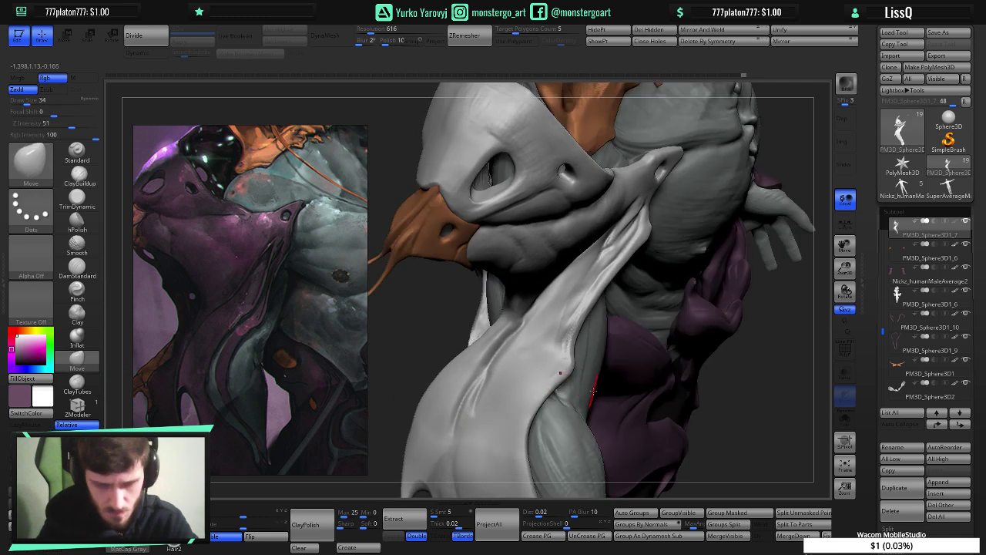
pyautogui.press(']')
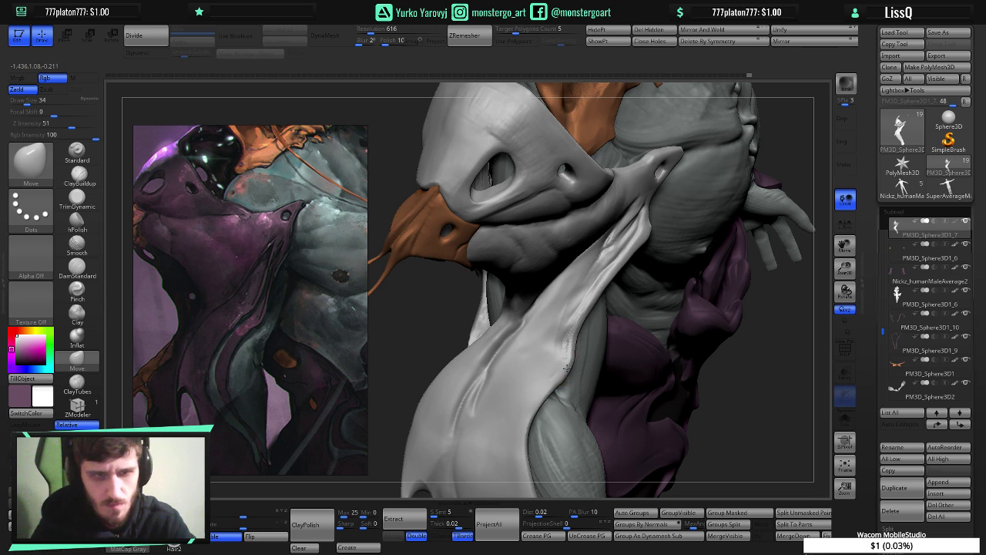
pyautogui.moveTo(557, 375); pyautogui.dragTo(562, 380, button='right')
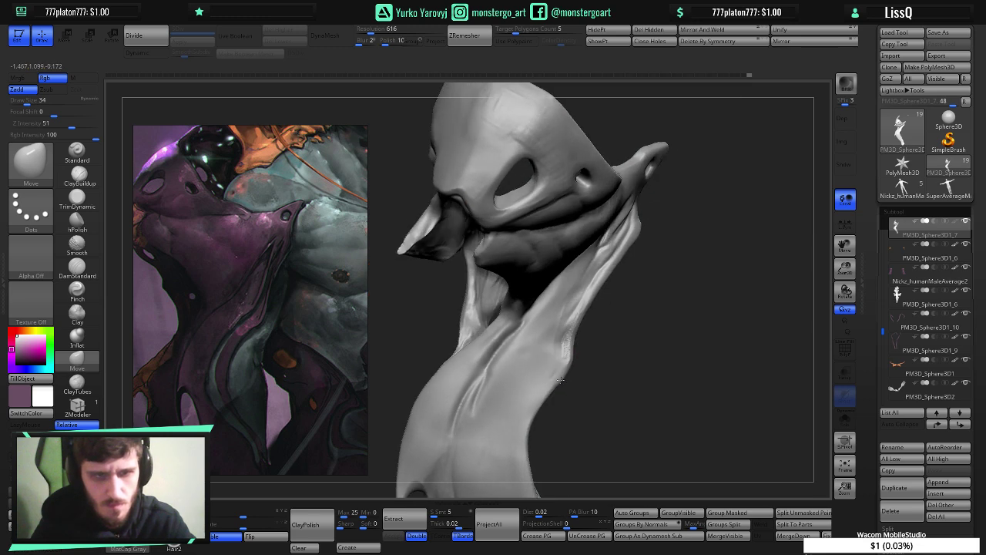
pyautogui.keyDown('ctrl'); pyautogui.keyDown('shift'); pyautogui.click(561, 378); pyautogui.keyUp('shift'); pyautogui.keyUp('ctrl')
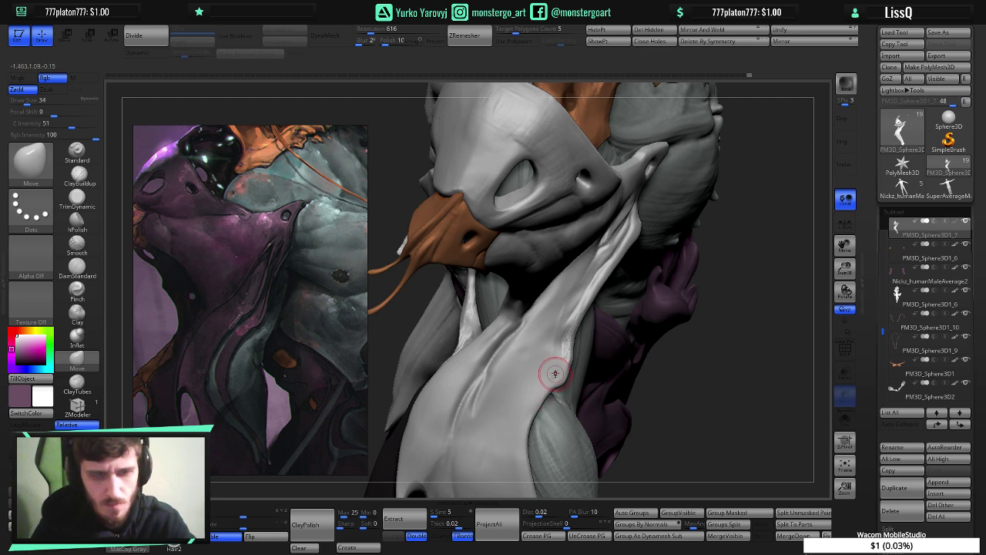
pyautogui.keyDown('ctrl'); pyautogui.keyDown('shift'); pyautogui.click(555, 375); pyautogui.keyUp('shift'); pyautogui.keyUp('ctrl')
pyautogui.moveTo(554, 376); pyautogui.dragTo(530, 366, button='right')
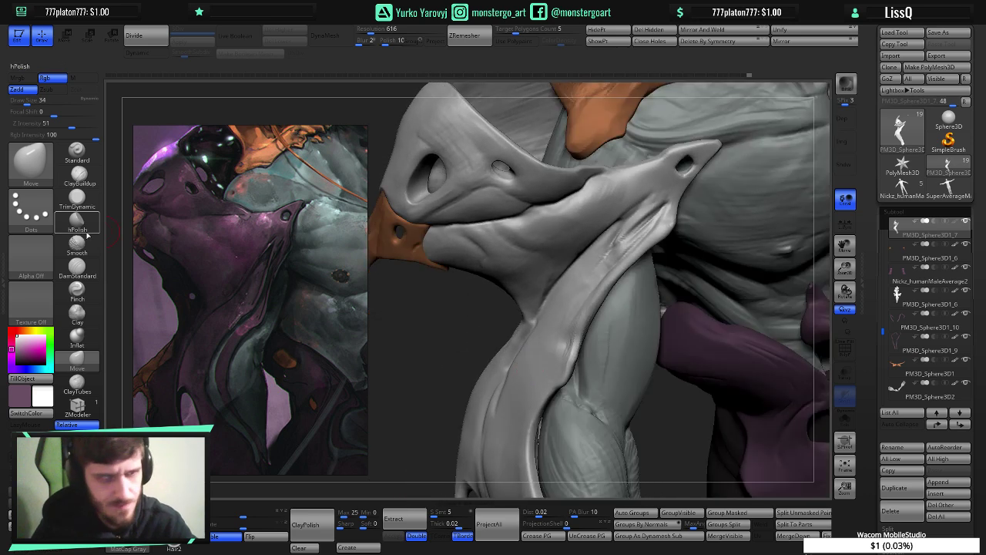
# - Flatten the strap's surface along its inner edge with the TrimDynamic brush at draw size 34
pyautogui.click(75, 198)
pyautogui.moveTo(455, 370); pyautogui.dragTo(499, 365)
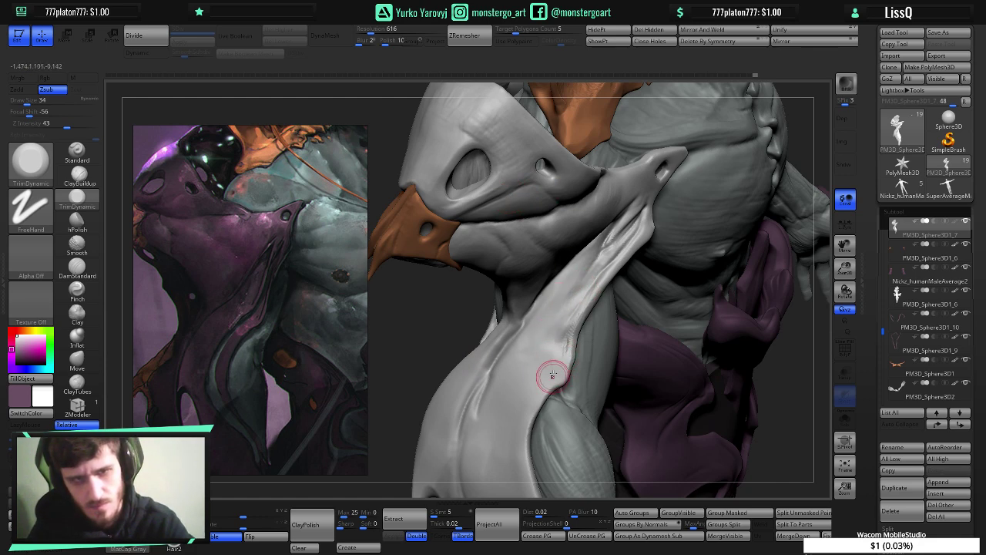
pyautogui.moveTo(568, 315); pyautogui.dragTo(535, 390)
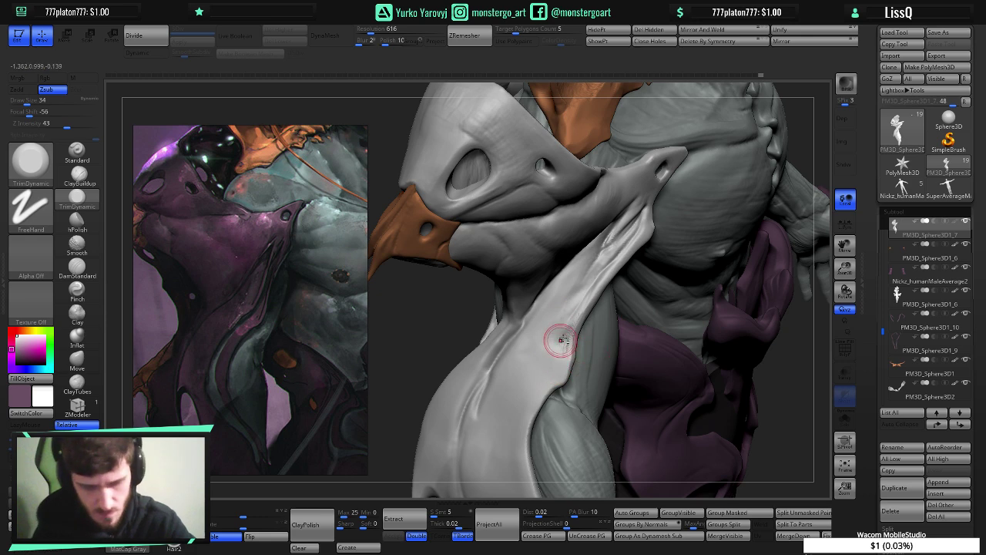
pyautogui.moveTo(561, 340); pyautogui.dragTo(562, 325)
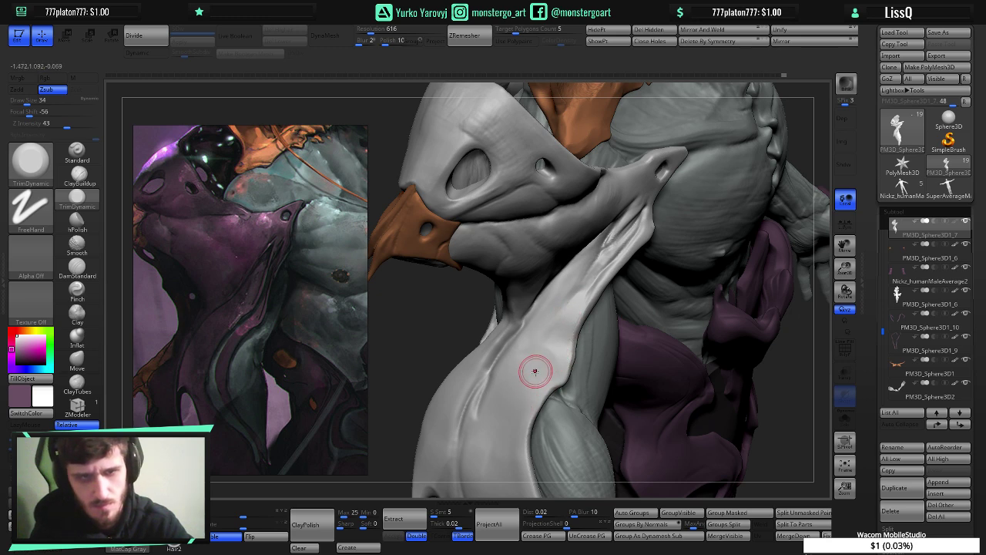
# - Build up and smooth the strap's surface and inner edge with the ClayBuildup brush, reducing the draw size from 34 to 22
pyautogui.press('b')
pyautogui.press('c')
pyautogui.press('b')
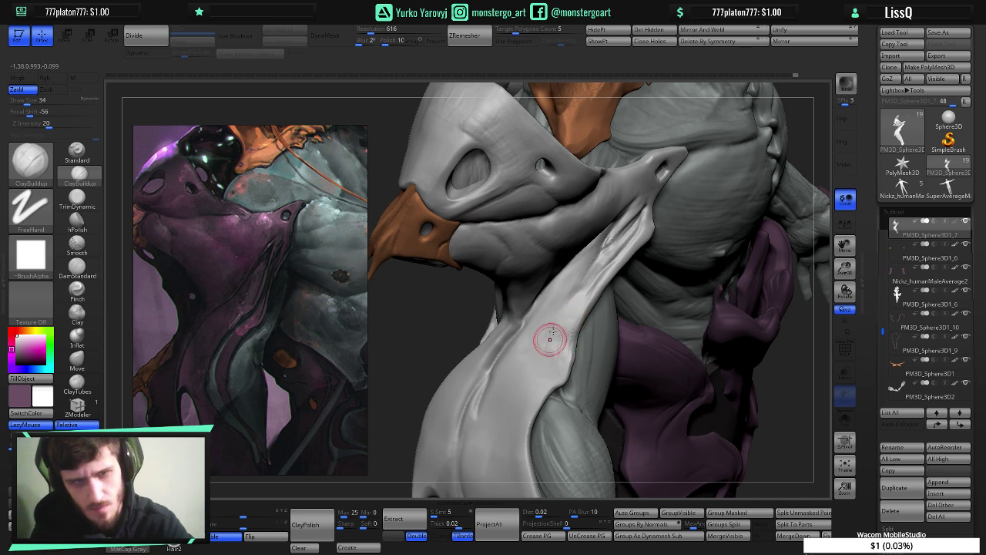
pyautogui.press('shift')
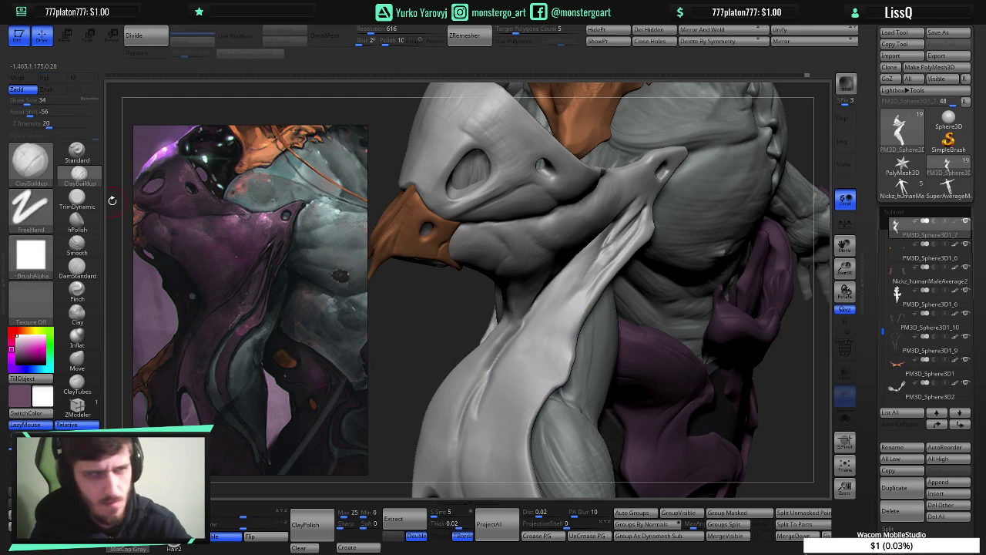
pyautogui.press('[')
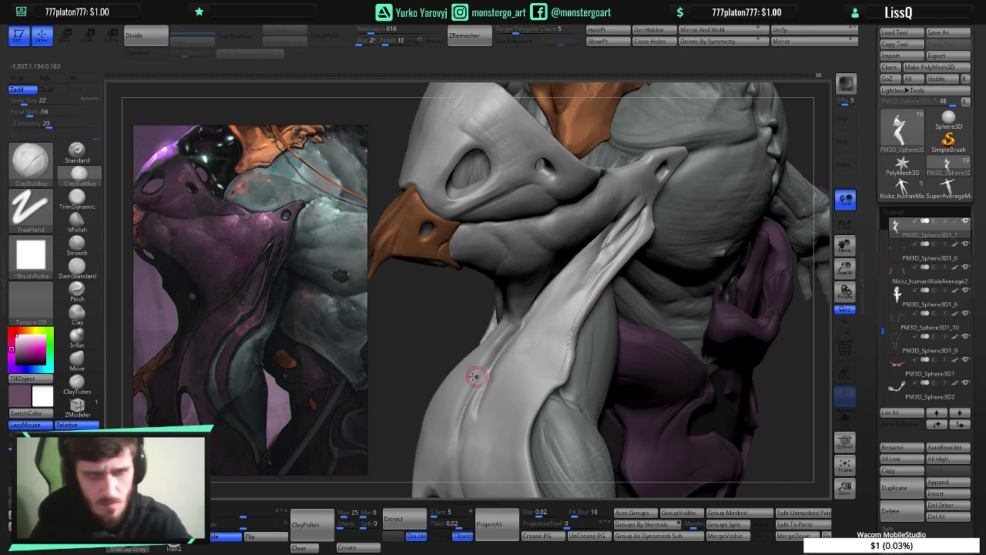
pyautogui.press('ctrl')
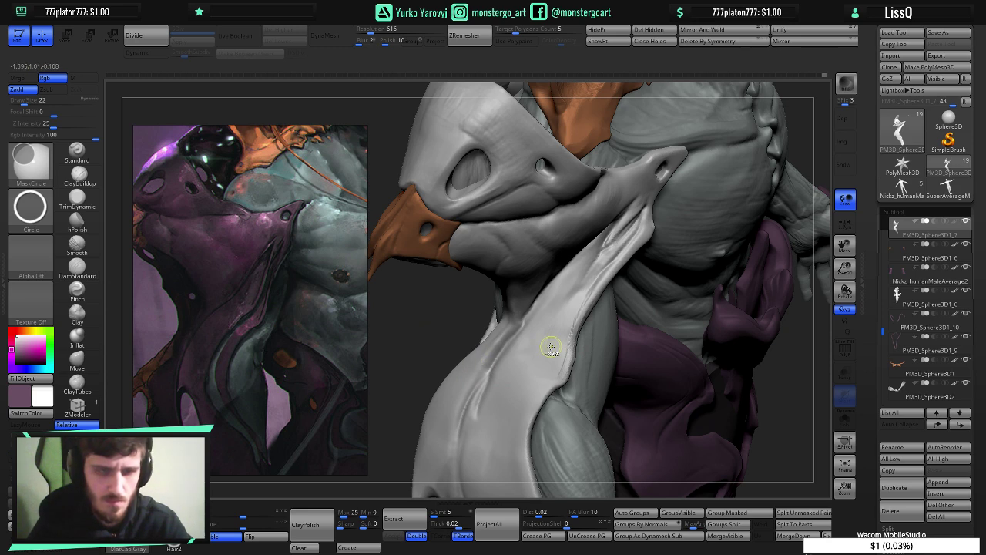
# - Smooth the strap's edge, check the shoulder piece's wireframe, and rebuild its mesh with DynaMesh at resolution 616
pyautogui.keyDown('alt'); pyautogui.moveTo(555, 343); pyautogui.dragTo(588, 339, button='right'); pyautogui.keyUp('alt')
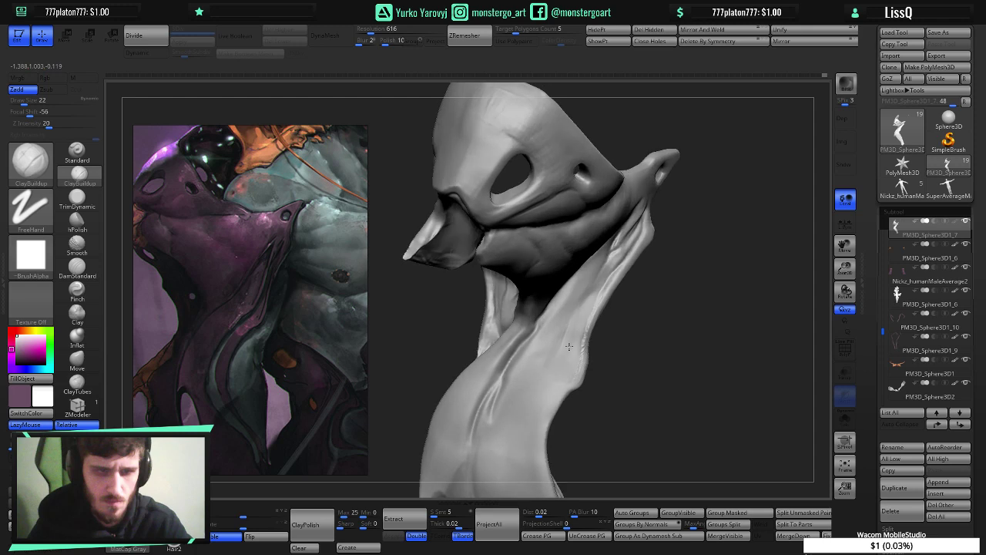
pyautogui.press('shift')
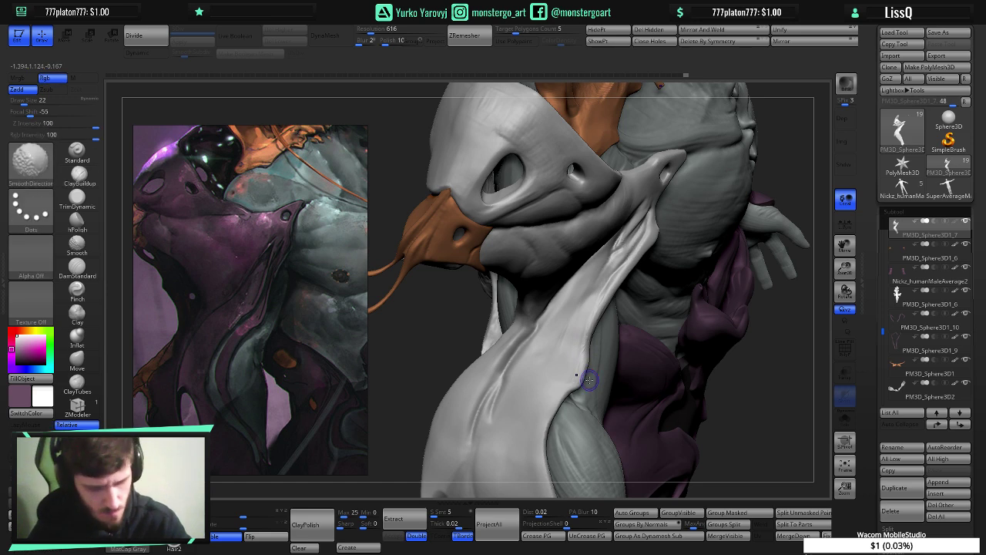
pyautogui.hotkey('shift', 'f')
pyautogui.press('shift')
pyautogui.press('shift')
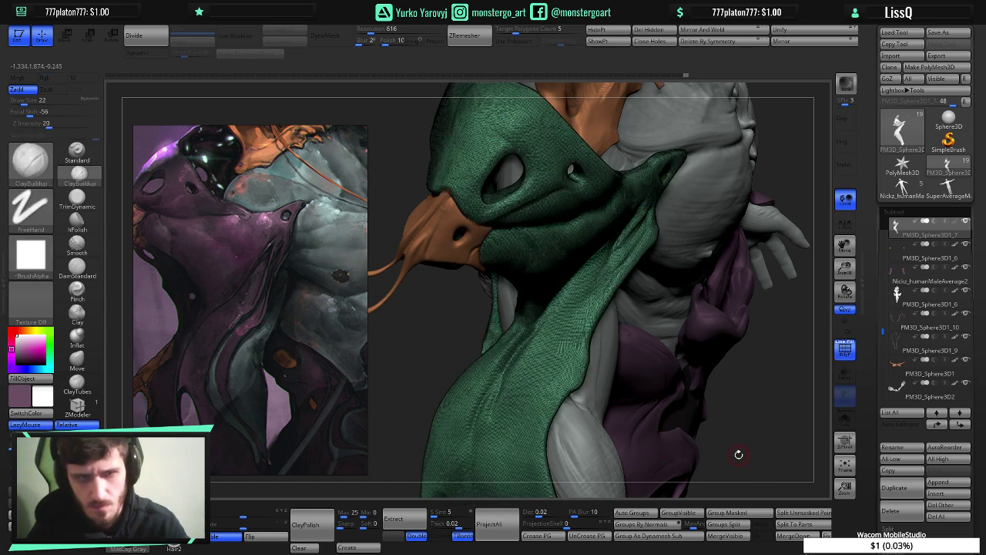
pyautogui.hotkey('shift', 'f')
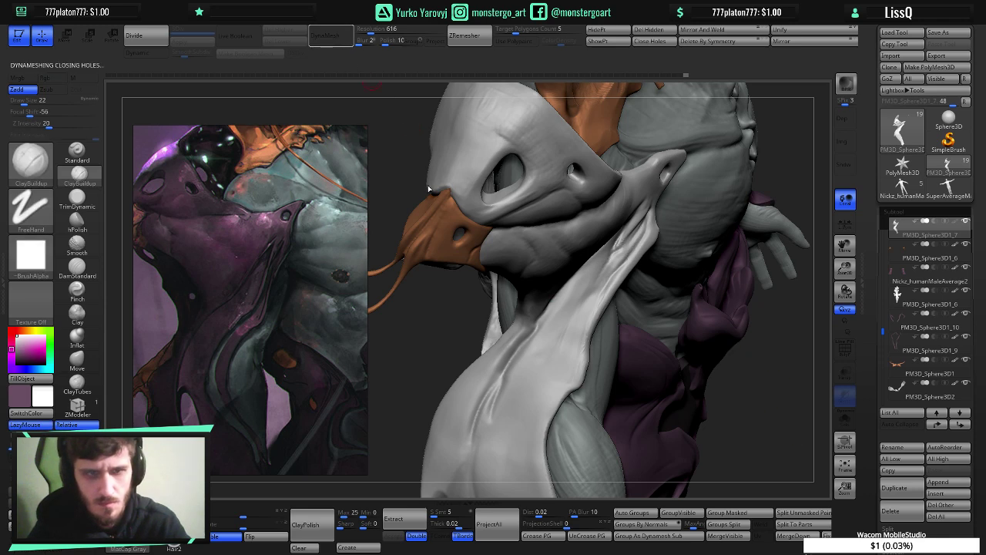
# - Smooth the strap's inner edge and carve a crease along it with the DamStandard brush at draw size 22
pyautogui.keyDown('ctrl'); pyautogui.moveTo(591, 369); pyautogui.dragTo(604, 365, button='right'); pyautogui.keyUp('ctrl')
pyautogui.moveTo(576, 375)
pyautogui.keyDown('shift'); pyautogui.mouseDown()
pyautogui.moveTo(591, 331)
pyautogui.moveTo(569, 407)
pyautogui.moveTo(607, 388)
pyautogui.mouseUp(); pyautogui.keyUp('shift')
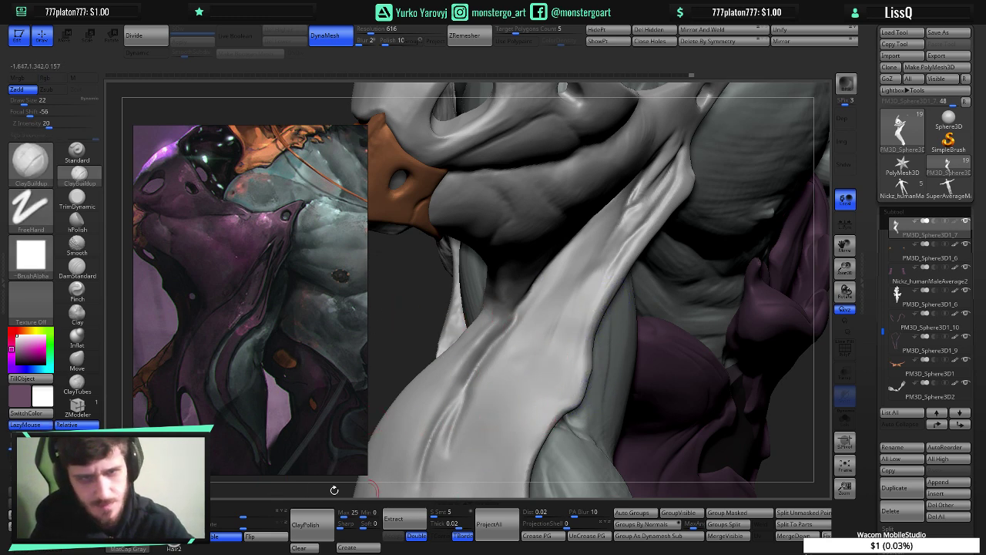
pyautogui.click(77, 266)
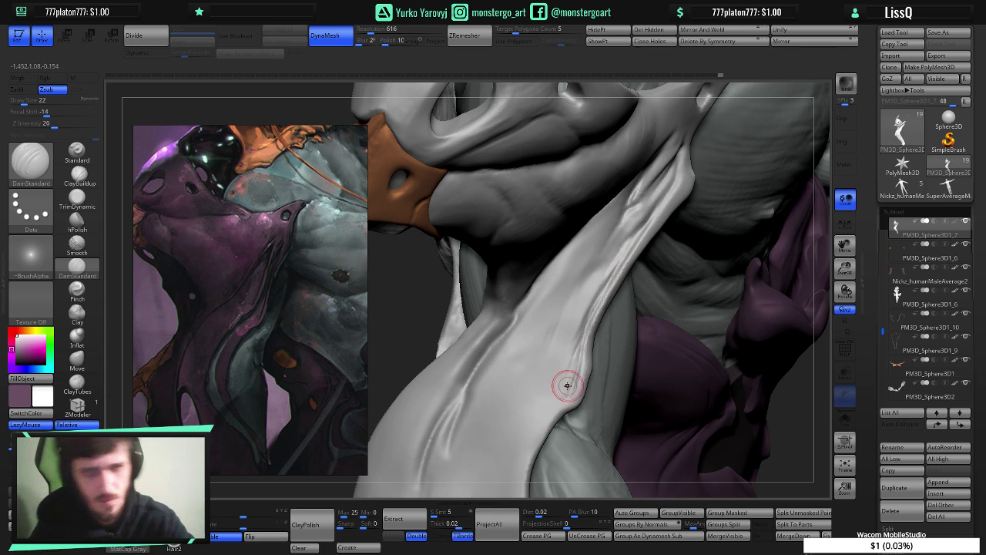
pyautogui.moveTo(567, 378)
pyautogui.mouseDown(button='right')
pyautogui.moveTo(518, 350)
pyautogui.moveTo(553, 364)
pyautogui.mouseUp(button='right')
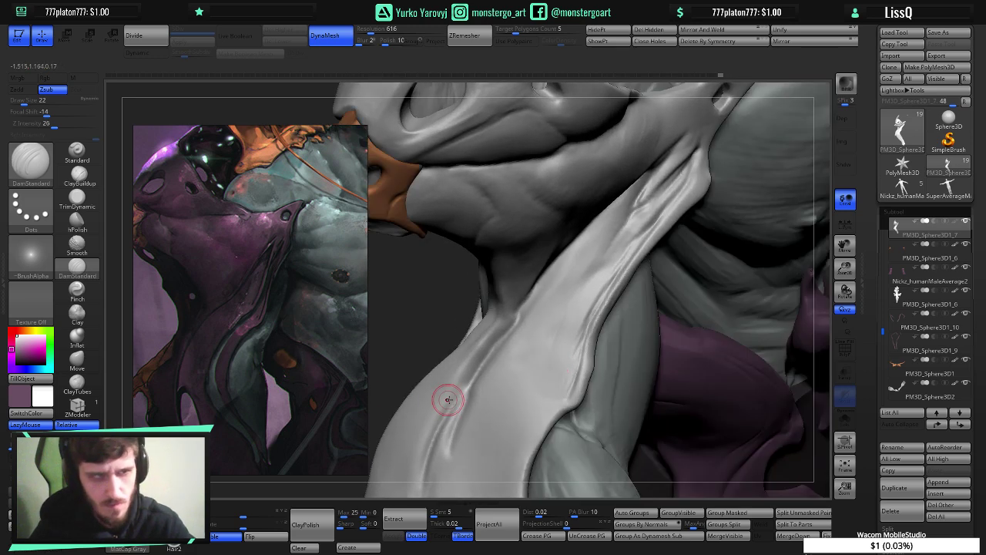
# - Add fine raised strokes along the strap's inner edge with the ClayBuildup brush at draw size 22
pyautogui.moveTo(447, 398); pyautogui.dragTo(457, 400, button='right')
pyautogui.click(77, 175)
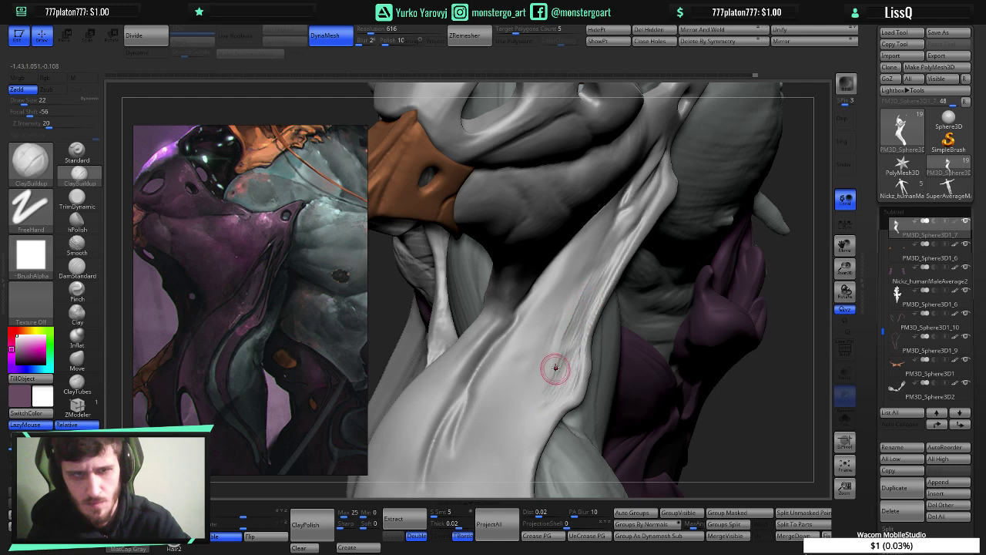
# - Smooth the raised strokes along the strap's inner edge and refine the lower part of that edge
pyautogui.press('shift')
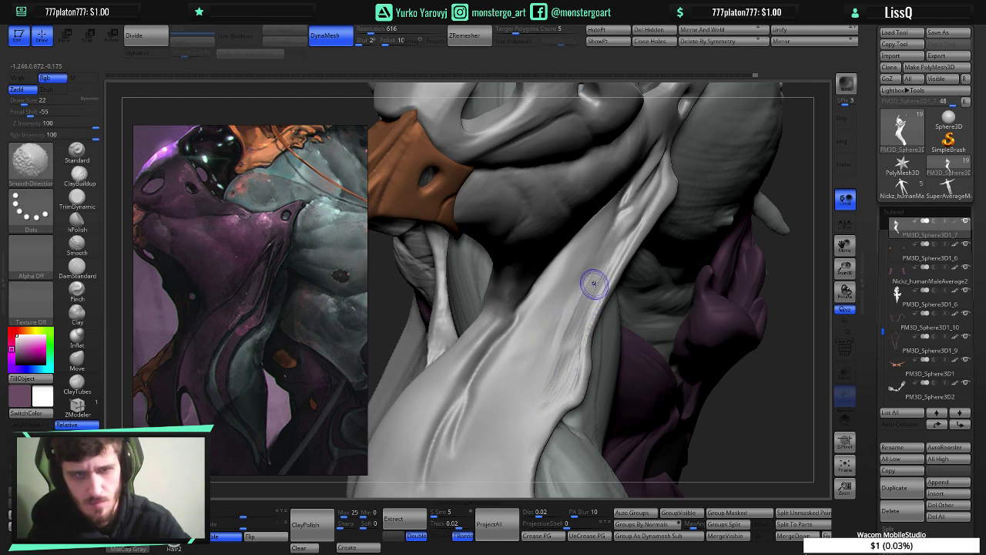
pyautogui.keyDown('shift'); pyautogui.moveTo(595, 284); pyautogui.dragTo(559, 366); pyautogui.keyUp('shift')
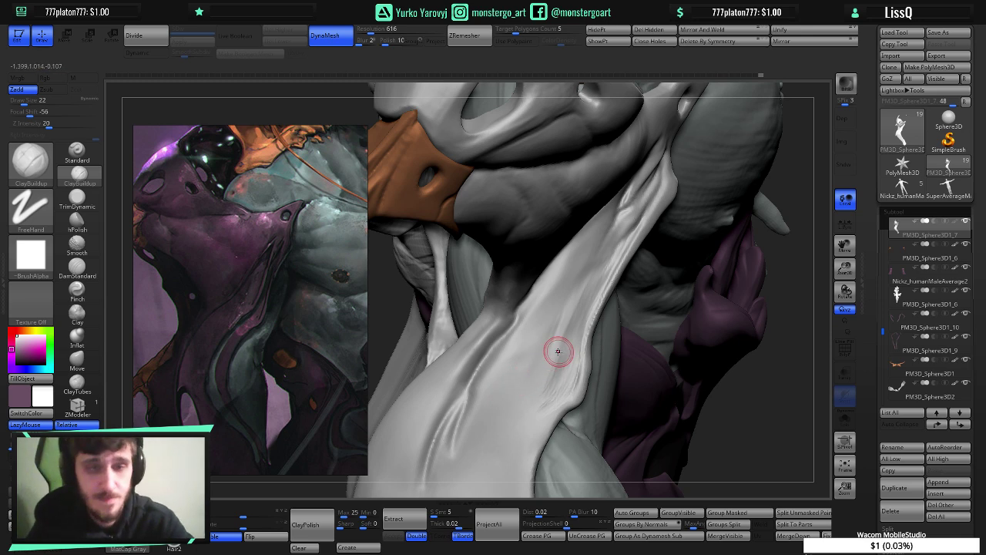
pyautogui.moveTo(557, 353); pyautogui.dragTo(546, 348, button='right')
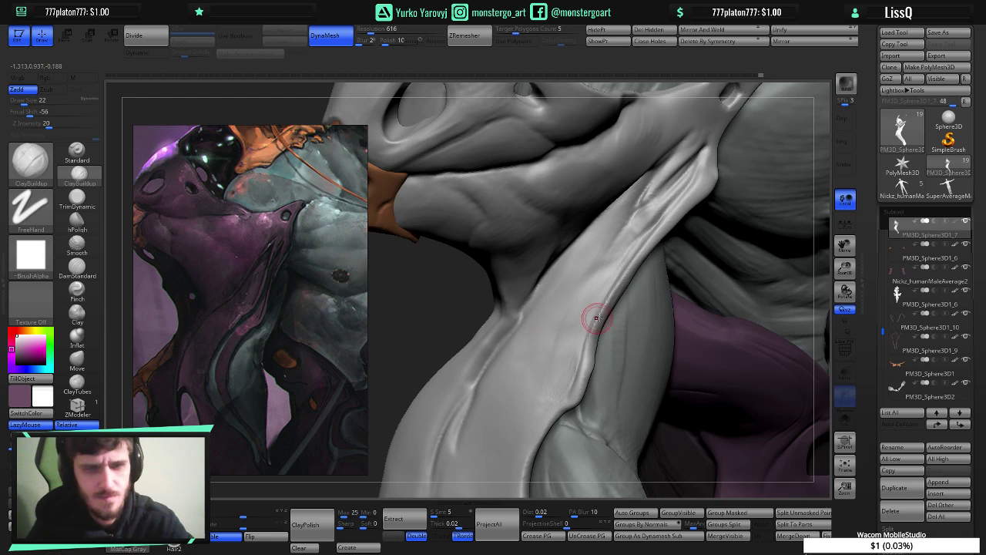
pyautogui.moveTo(622, 295); pyautogui.dragTo(624, 296, button='right')
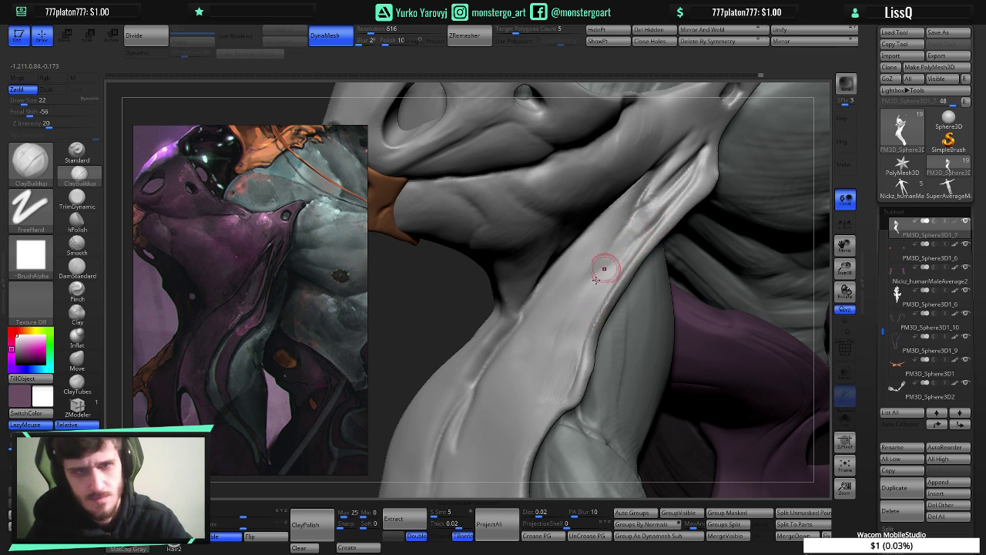
# - Carve fine creases along the strap's inner edge with the DamStandard brush at draw size 22, save the project and undo the last stroke
pyautogui.click(77, 267)
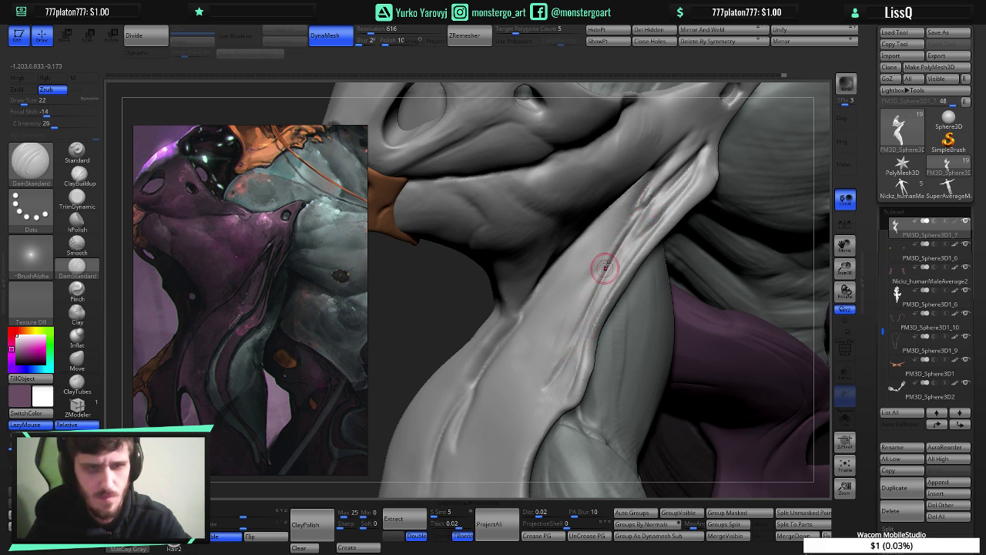
pyautogui.moveTo(561, 375)
pyautogui.mouseDown(button='right')
pyautogui.moveTo(599, 363)
pyautogui.moveTo(622, 257)
pyautogui.moveTo(648, 252)
pyautogui.moveTo(660, 229)
pyautogui.moveTo(581, 369)
pyautogui.mouseUp(button='right')
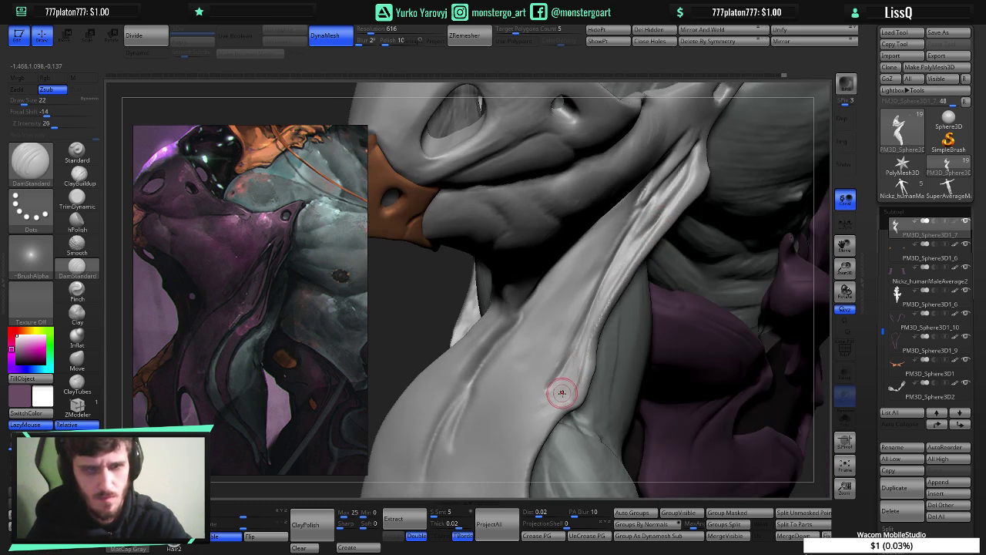
pyautogui.hotkey('ctrl', 's')
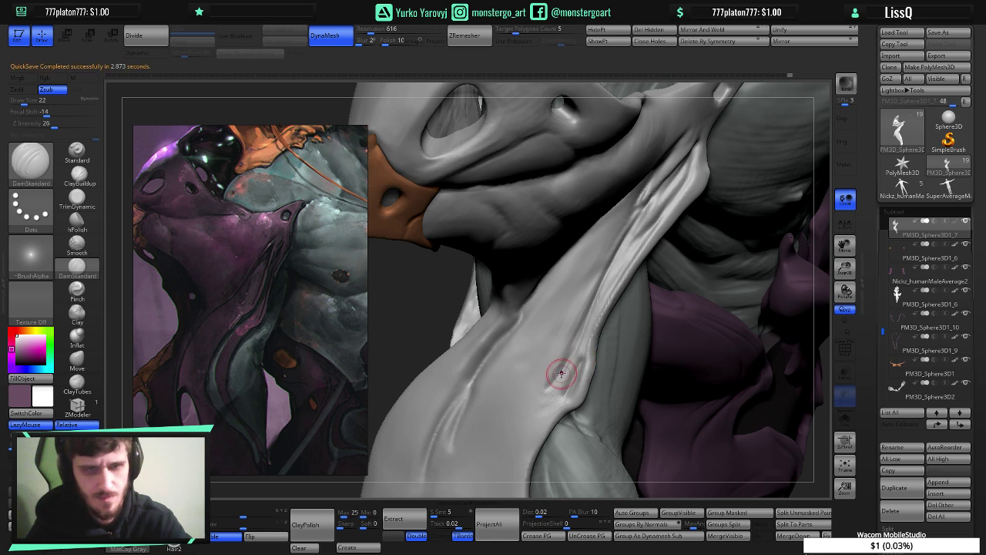
pyautogui.hotkey('ctrl', 'z')
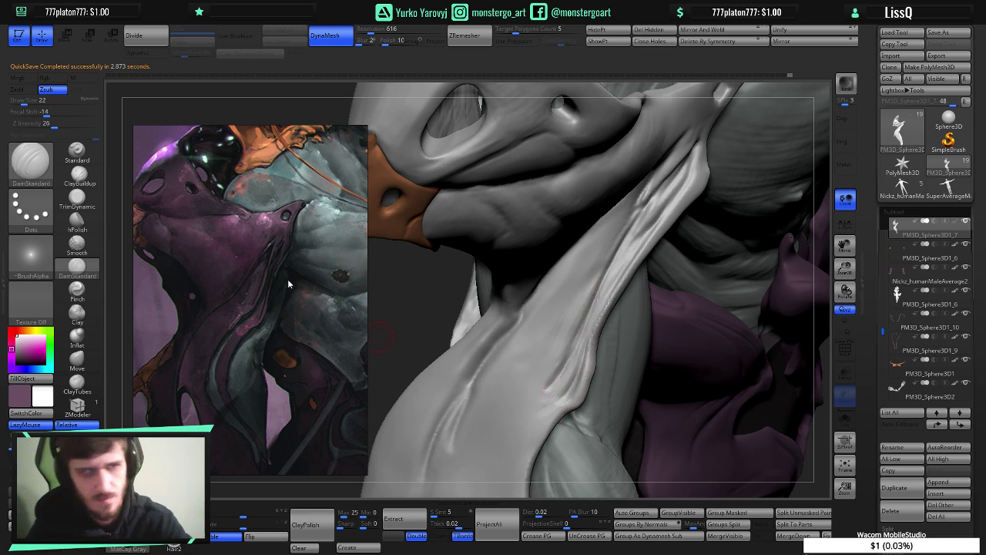
# - Deepen the strap's upper groove with the ClayBuildup brush in Zsub mode and isolate the shoulder piece in Solo mode
pyautogui.click(76, 173)
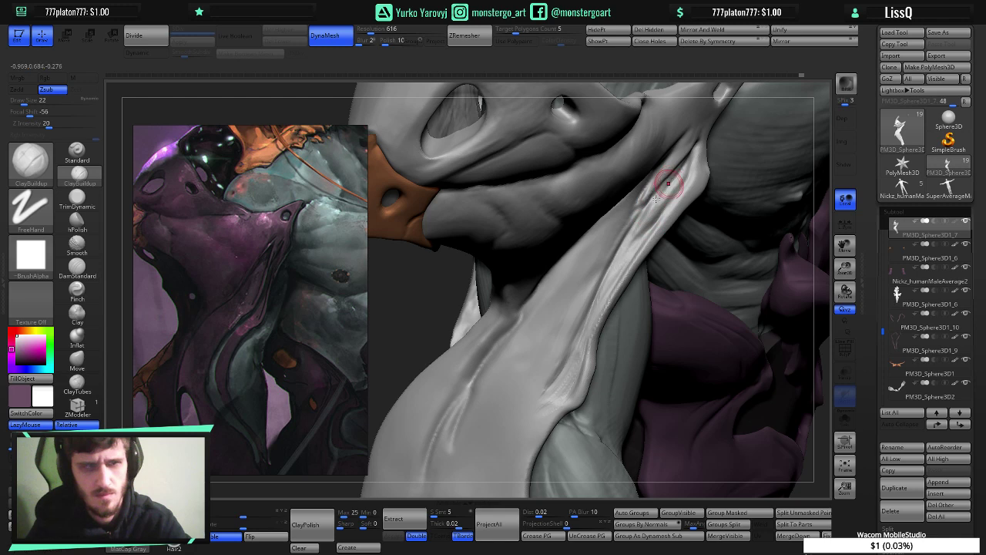
pyautogui.moveTo(680, 175); pyautogui.dragTo(650, 220)
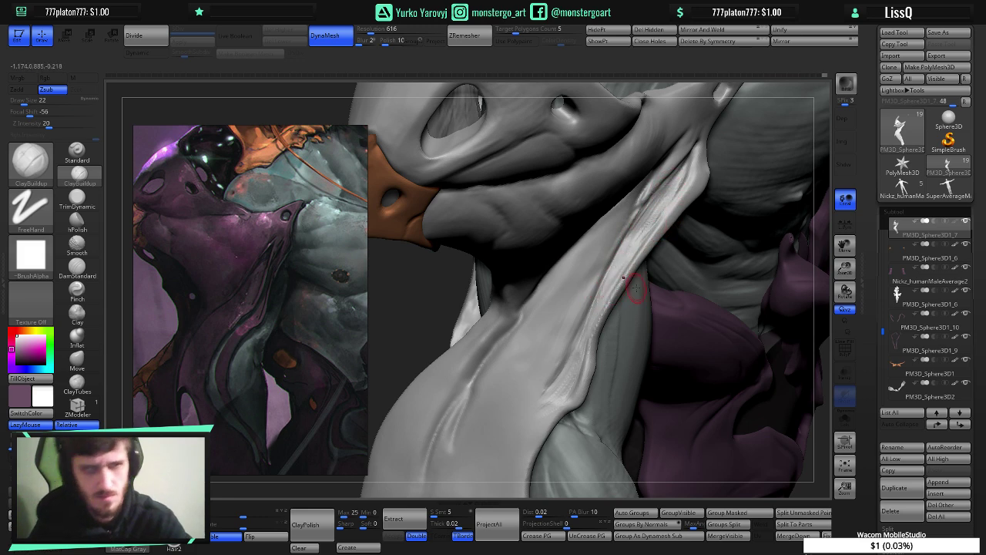
pyautogui.moveTo(642, 330)
pyautogui.mouseDown(button='right')
pyautogui.moveTo(683, 297)
pyautogui.moveTo(655, 332)
pyautogui.mouseUp(button='right')
pyautogui.click(844, 423)
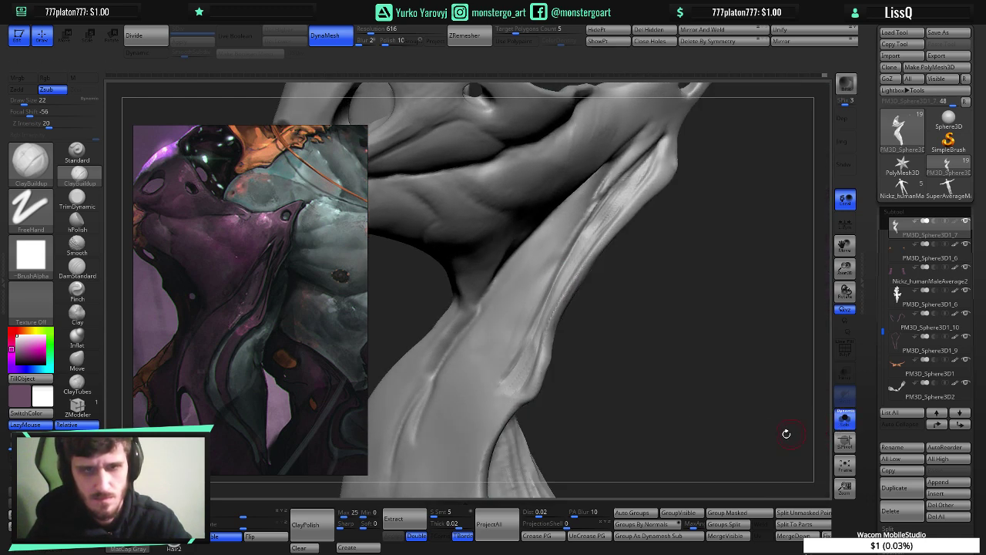
pyautogui.moveTo(682, 383)
pyautogui.mouseDown(button='right')
pyautogui.moveTo(690, 393)
pyautogui.moveTo(674, 372)
pyautogui.mouseUp(button='right')
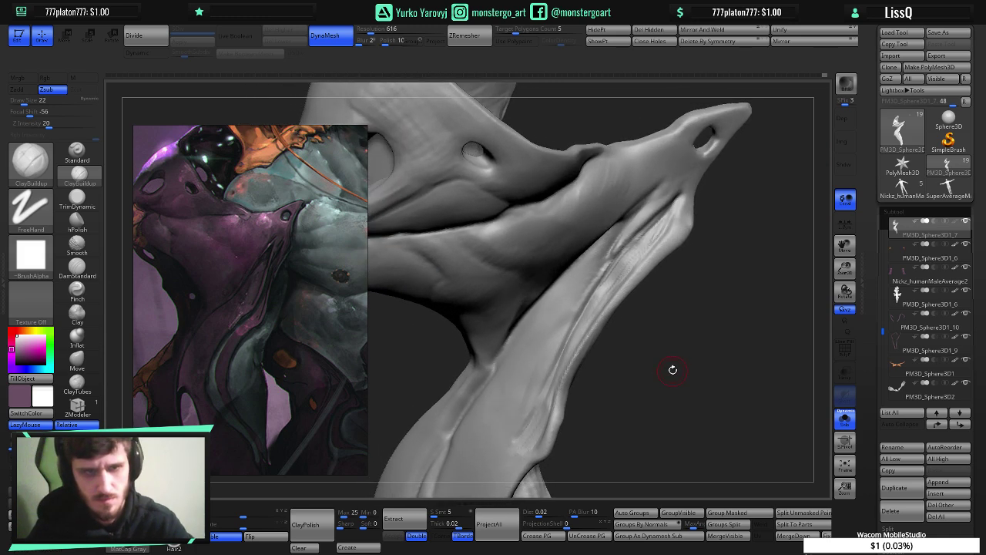
pyautogui.moveTo(518, 372); pyautogui.dragTo(557, 354, button='right')
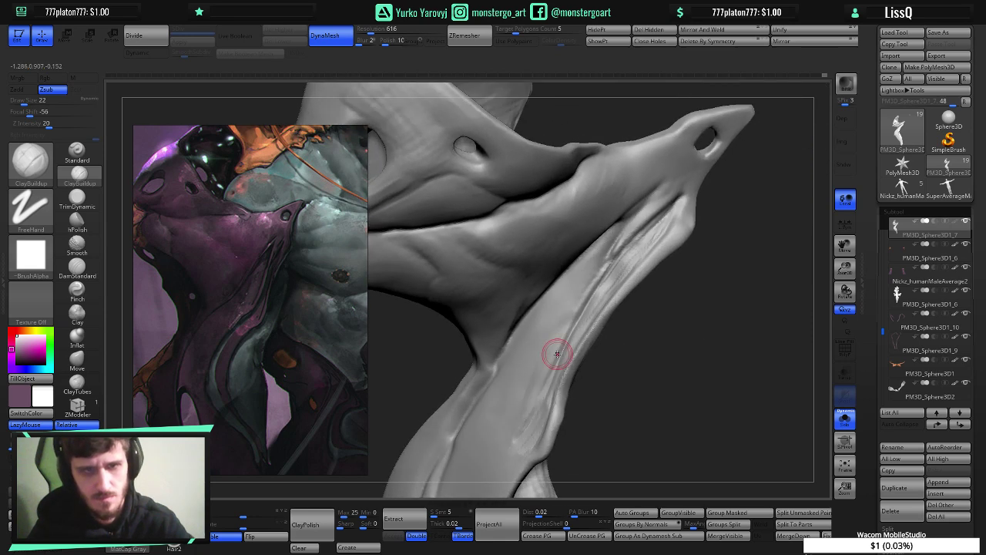
# - Carve long flowing creases down the strap's inner edge with the DamStandard brush at draw size 34
pyautogui.click(75, 267)
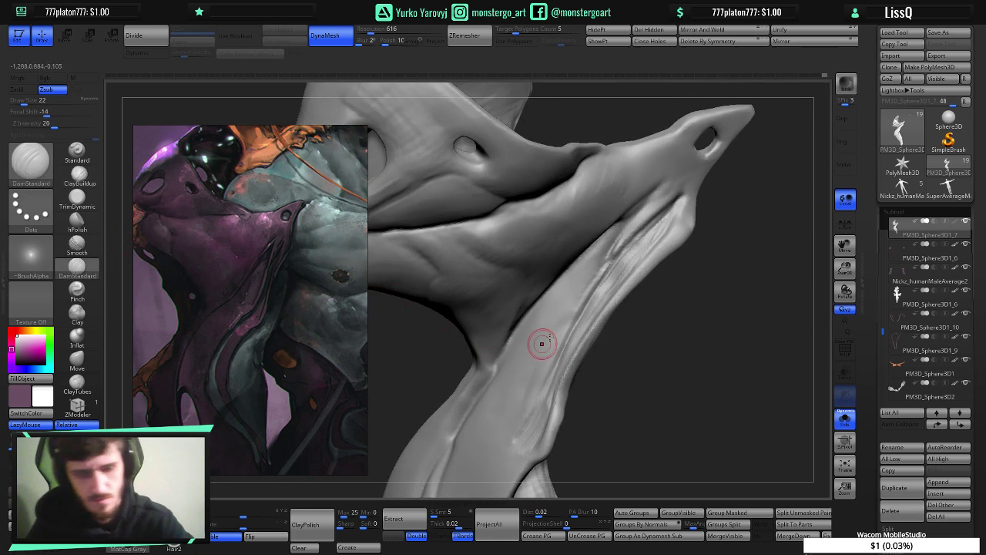
pyautogui.press(']')
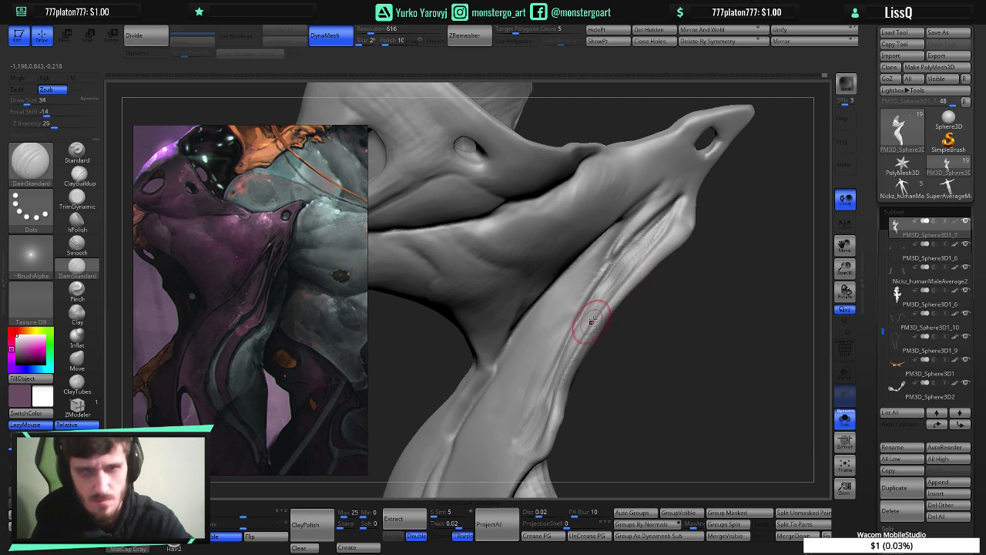
pyautogui.moveTo(590, 323); pyautogui.dragTo(660, 238)
pyautogui.moveTo(606, 290); pyautogui.dragTo(654, 236)
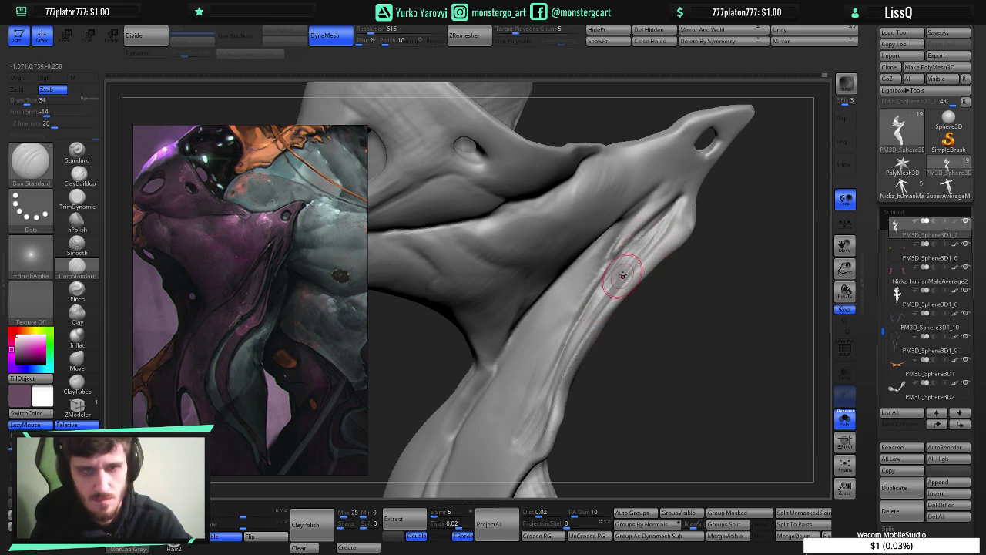
pyautogui.moveTo(637, 313); pyautogui.dragTo(640, 318)
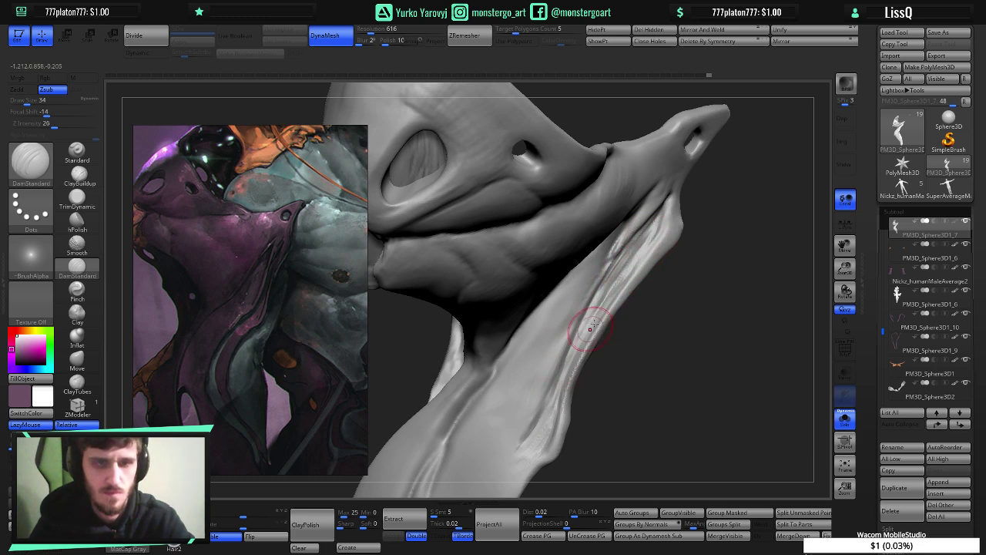
pyautogui.moveTo(595, 311); pyautogui.dragTo(561, 380)
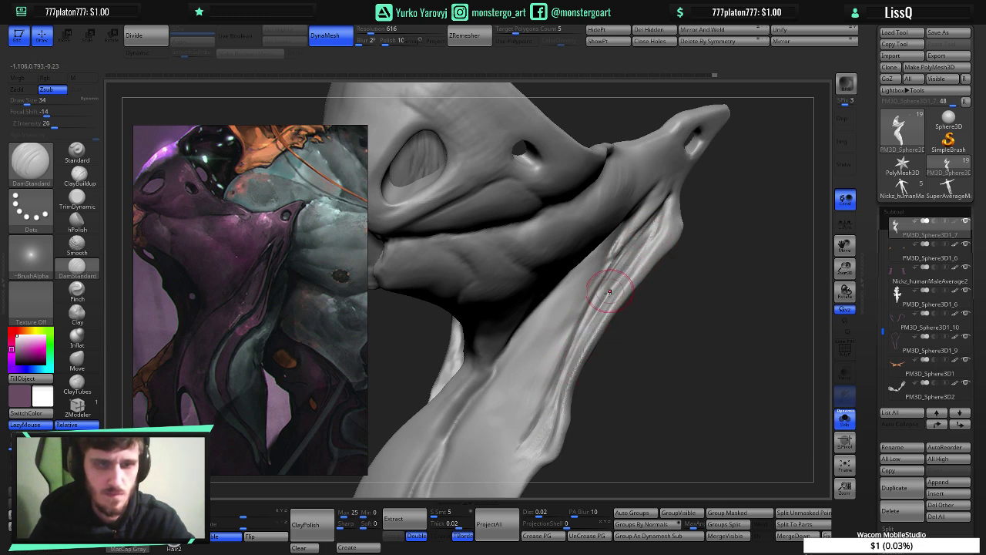
pyautogui.moveTo(605, 289)
pyautogui.mouseDown()
pyautogui.moveTo(556, 405)
pyautogui.moveTo(562, 398)
pyautogui.mouseUp()
pyautogui.moveTo(561, 399); pyautogui.dragTo(567, 396, button='right')
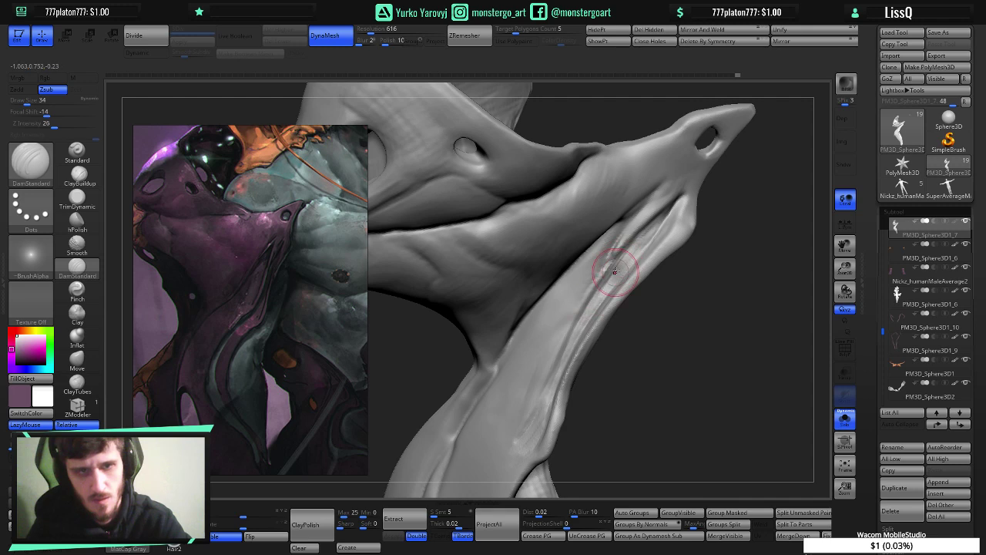
pyautogui.moveTo(616, 269); pyautogui.dragTo(566, 365)
pyautogui.moveTo(634, 242); pyautogui.dragTo(563, 346)
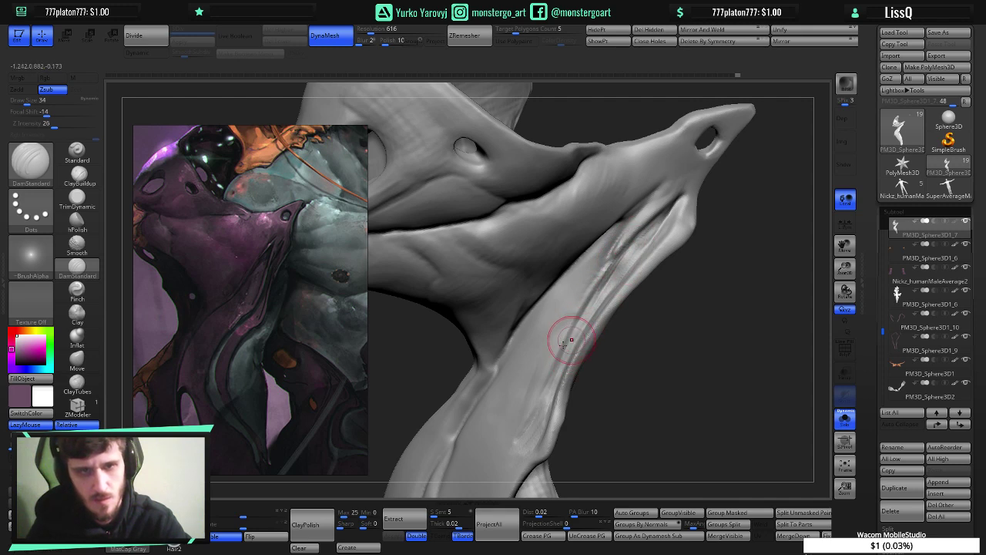
pyautogui.moveTo(574, 361)
pyautogui.mouseDown(button='right')
pyautogui.moveTo(596, 366)
pyautogui.moveTo(576, 360)
pyautogui.moveTo(585, 365)
pyautogui.mouseUp(button='right')
pyautogui.moveTo(584, 365); pyautogui.dragTo(580, 360)
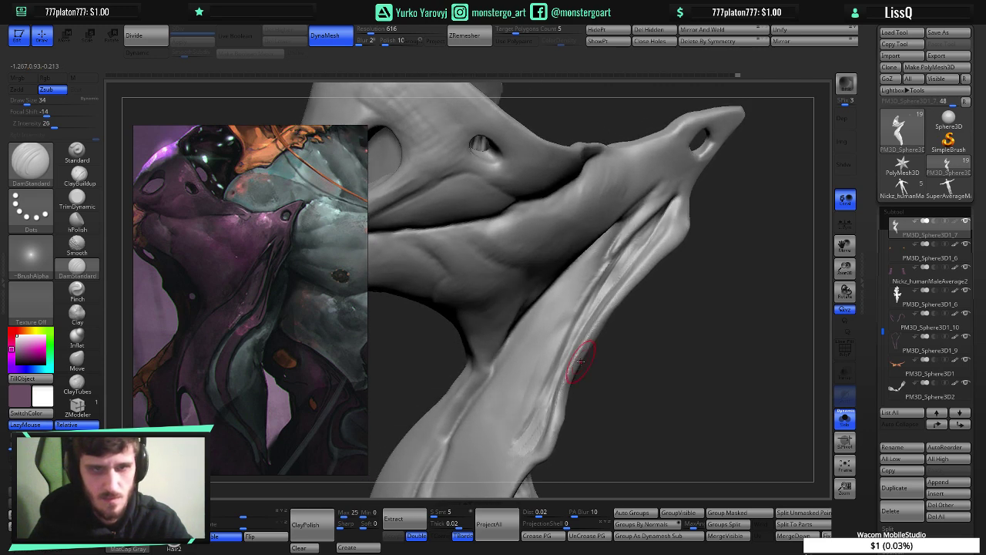
# - Refine the strap's upper groove with the ClayBuildup brush, switching to Zadd and reducing the draw size from 18 to 14, and smooth it
pyautogui.click(77, 177)
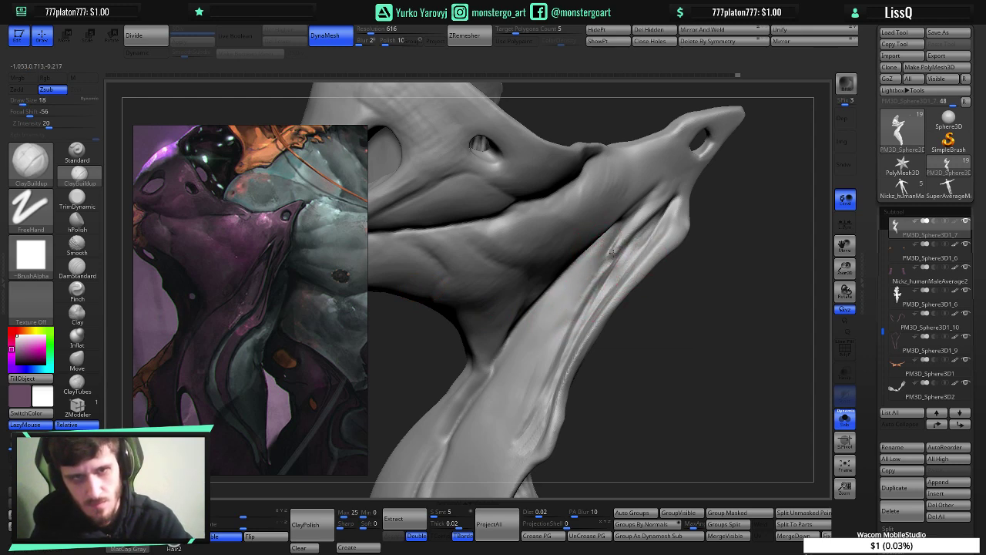
pyautogui.press('ctrl')
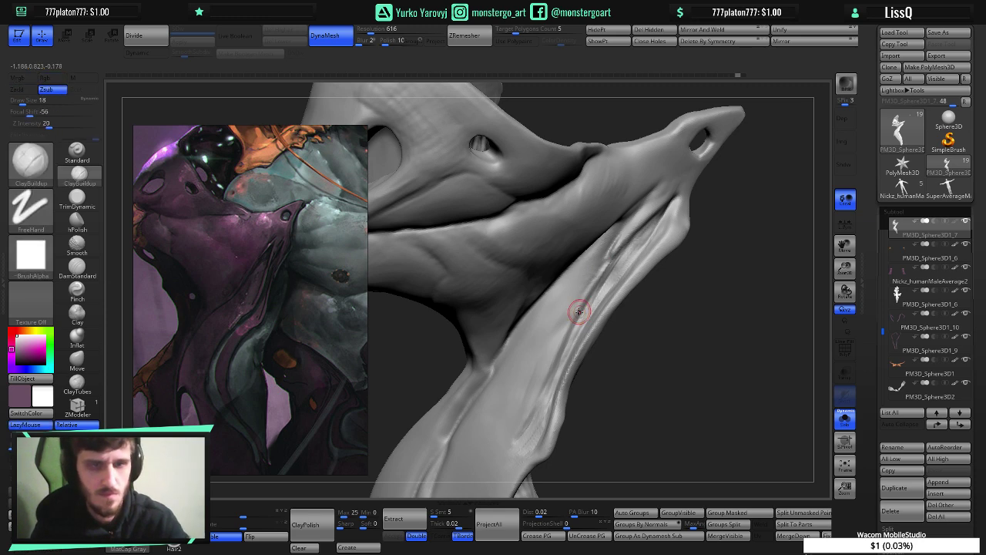
pyautogui.click(80, 176)
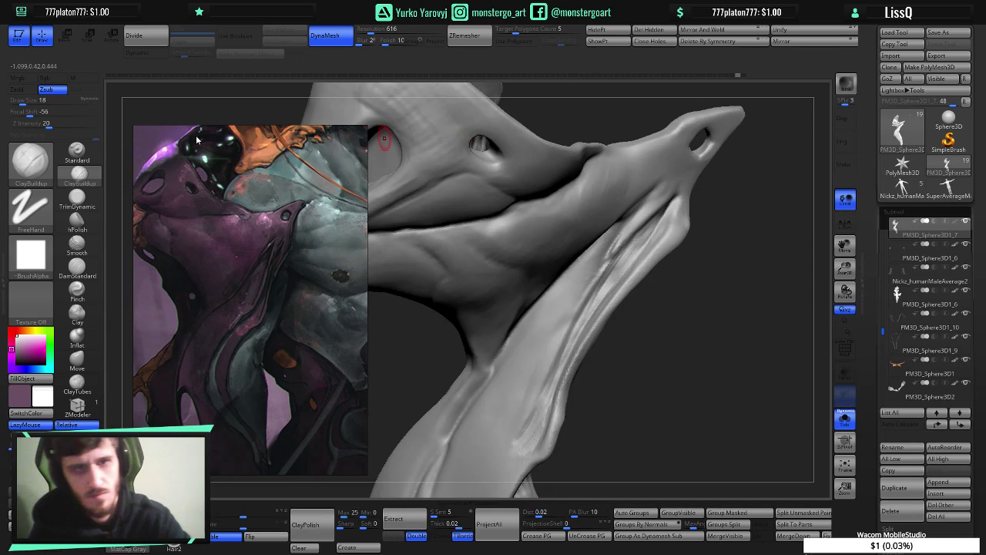
pyautogui.click(23, 91)
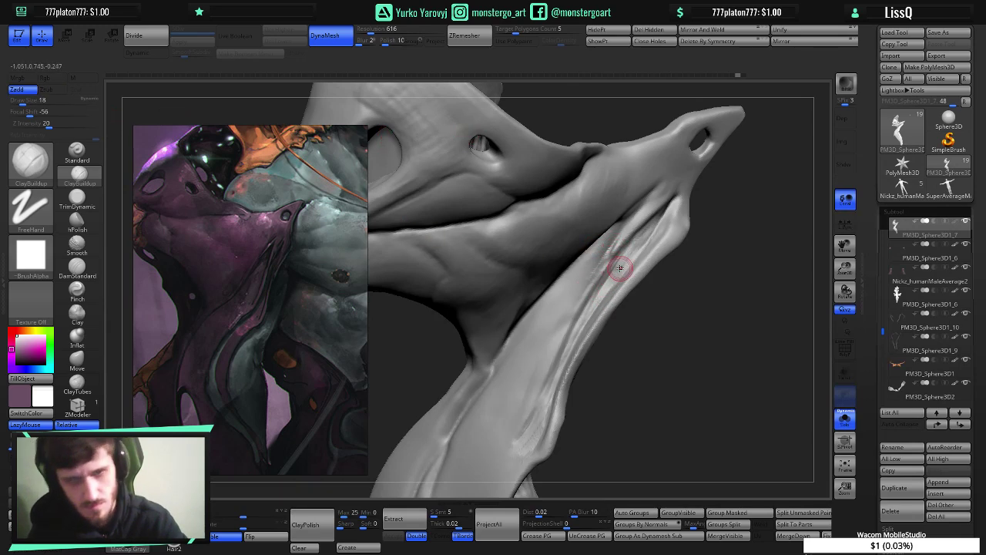
pyautogui.hotkey('ctrl', 'z')
pyautogui.press('[')
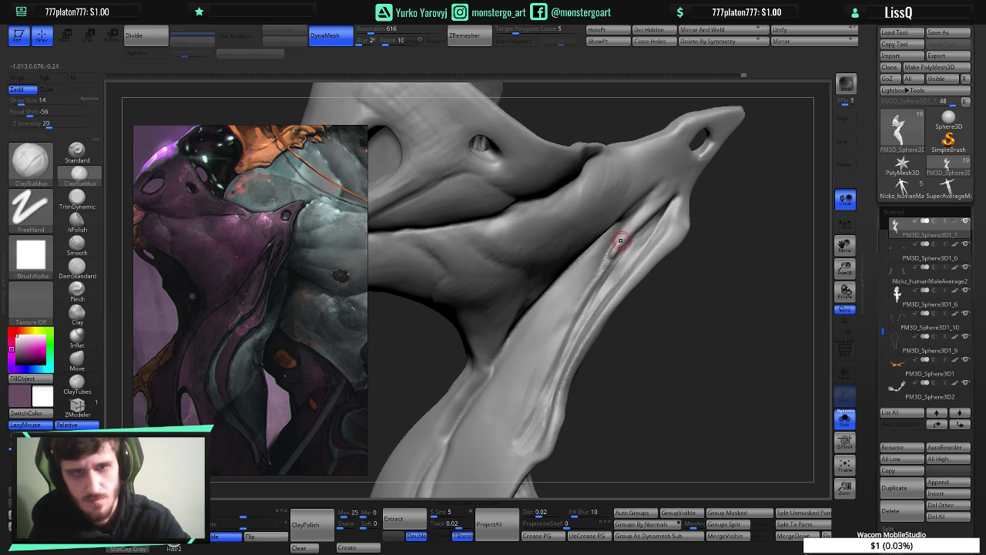
pyautogui.press('shift')
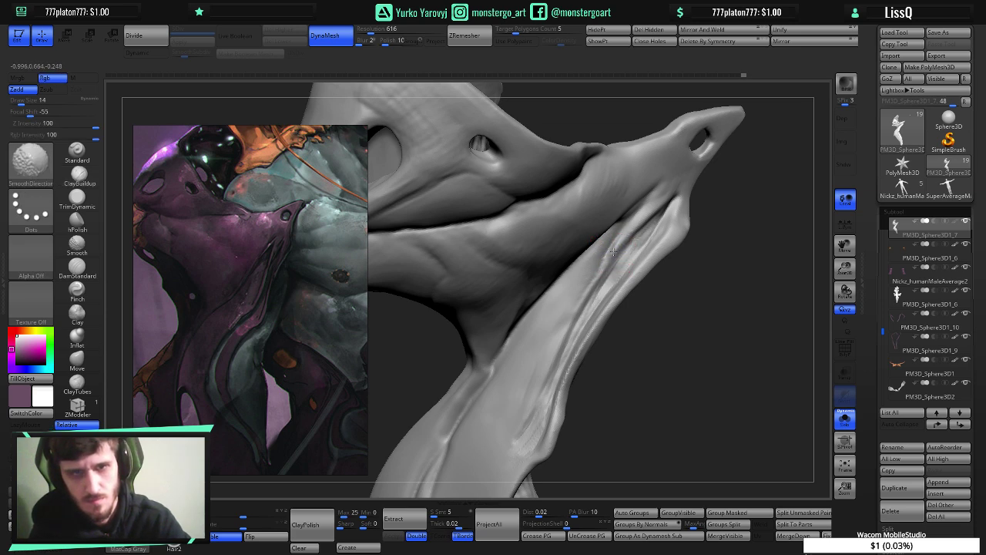
pyautogui.keyDown('shift'); pyautogui.moveTo(620, 242); pyautogui.dragTo(609, 256); pyautogui.keyUp('shift')
# - Cut a thin crease beside the strap's inner folds down to its lower bulge with the DamStandard brush at draw size 14
pyautogui.moveTo(541, 353)
pyautogui.mouseDown(button='right')
pyautogui.moveTo(461, 319)
pyautogui.moveTo(547, 333)
pyautogui.mouseUp(button='right')
pyautogui.moveTo(547, 333)
pyautogui.mouseDown(button='right')
pyautogui.moveTo(560, 335)
pyautogui.moveTo(551, 335)
pyautogui.mouseUp(button='right')
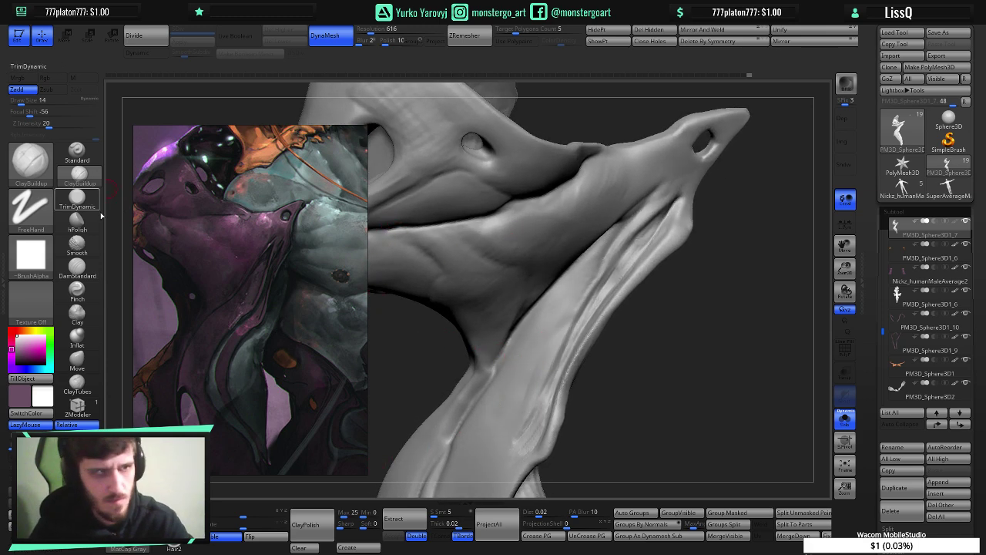
pyautogui.click(77, 266)
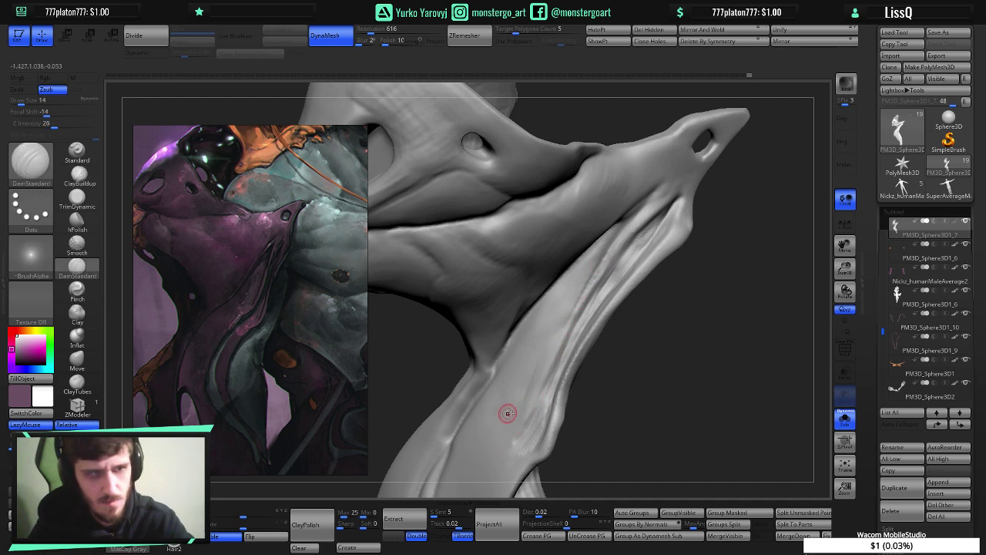
pyautogui.moveTo(508, 414); pyautogui.dragTo(517, 420, button='right')
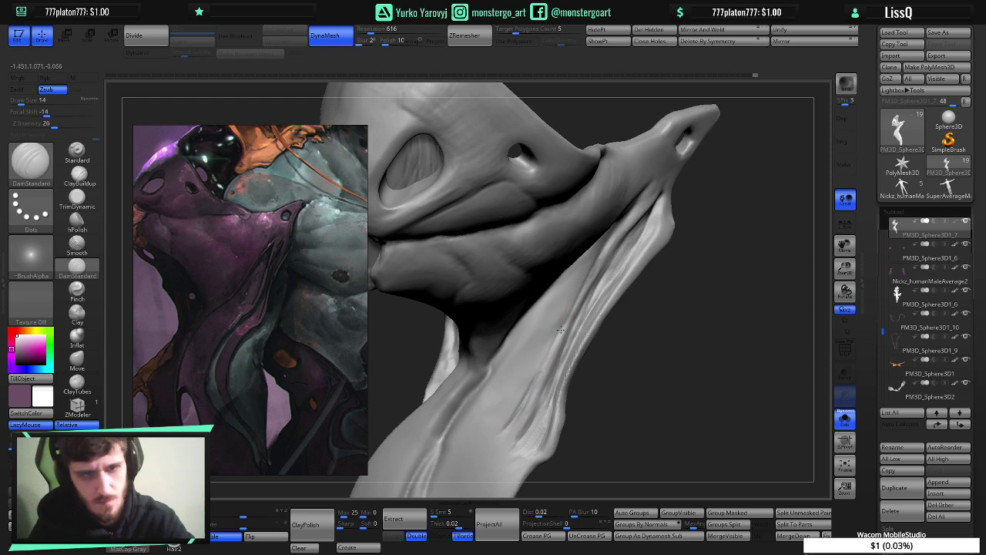
pyautogui.moveTo(588, 266); pyautogui.dragTo(490, 424)
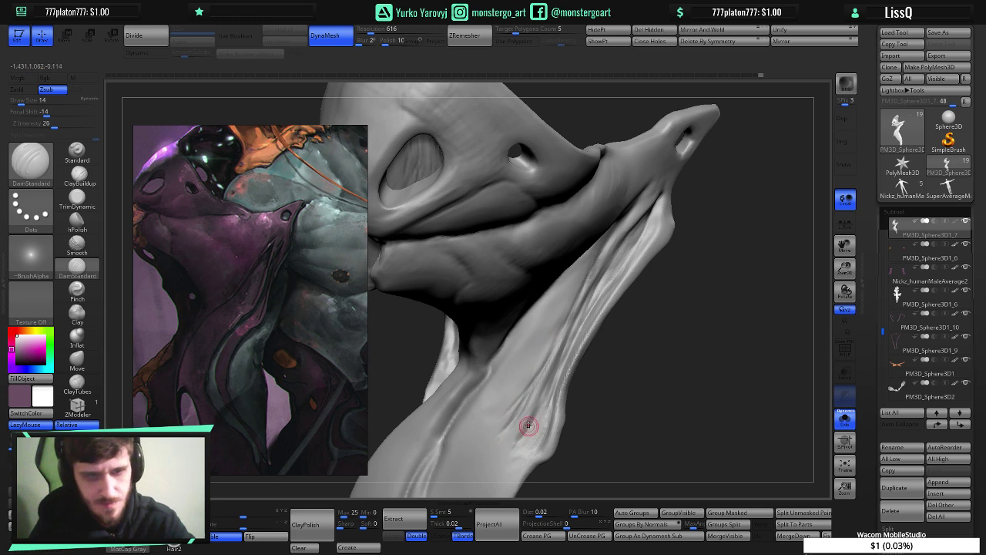
pyautogui.moveTo(505, 455); pyautogui.dragTo(507, 455)
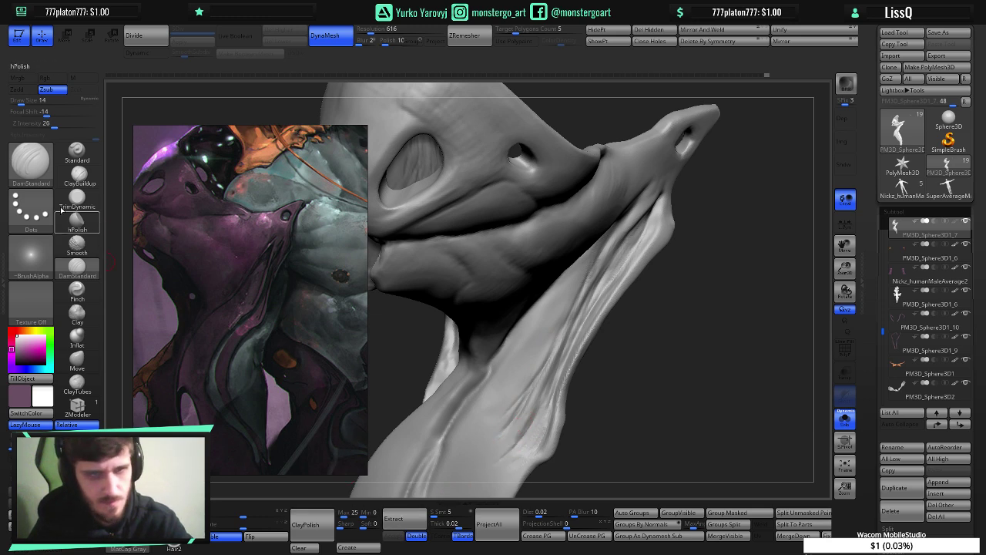
# - Build up thin raised ridges along the strap's new crease with the ClayBuildup brush at draw size 14 in Zadd mode
pyautogui.click(76, 178)
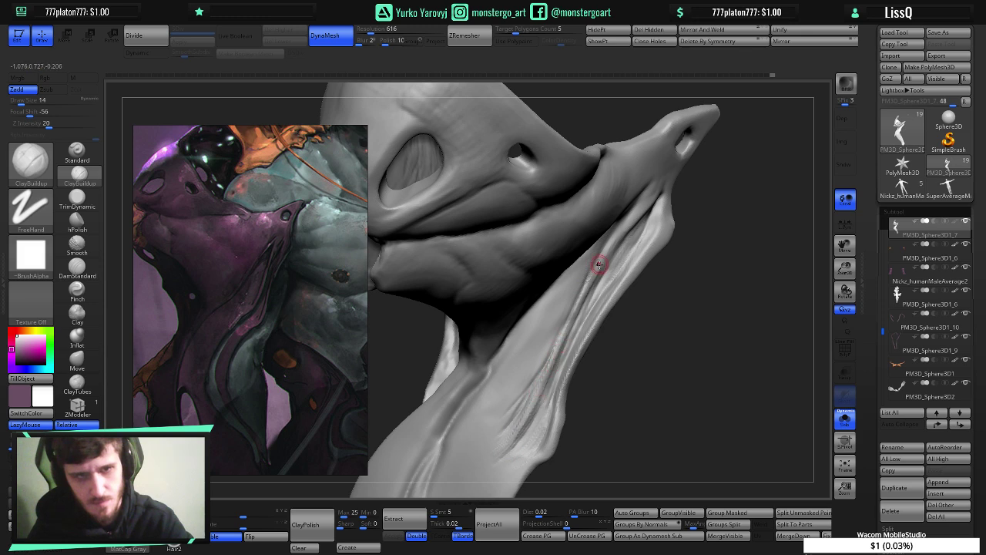
pyautogui.moveTo(589, 280); pyautogui.dragTo(562, 337)
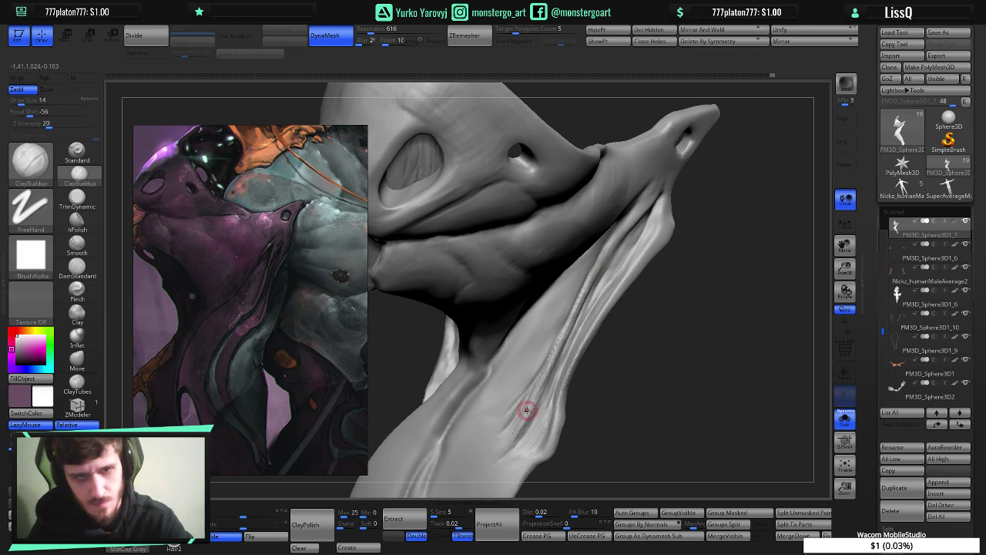
pyautogui.moveTo(531, 422); pyautogui.dragTo(598, 266)
pyautogui.moveTo(609, 370); pyautogui.dragTo(520, 392)
pyautogui.moveTo(520, 393)
pyautogui.mouseDown(button='right')
pyautogui.moveTo(548, 397)
pyautogui.moveTo(570, 365)
pyautogui.moveTo(603, 368)
pyautogui.moveTo(573, 367)
pyautogui.mouseUp(button='right')
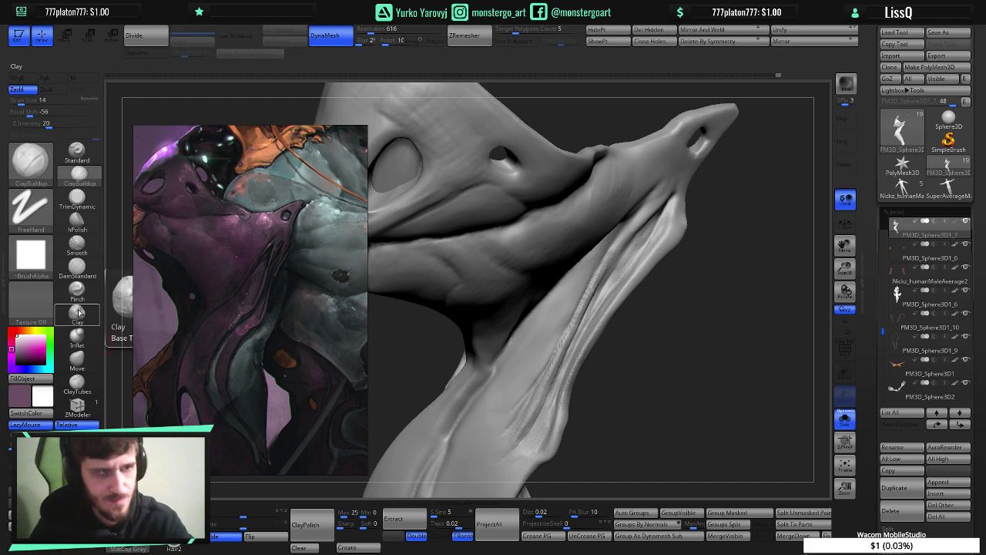
# - Sharpen the creases running down to the strap's lower bulge with the DamStandard brush at draw size 14
pyautogui.click(77, 266)
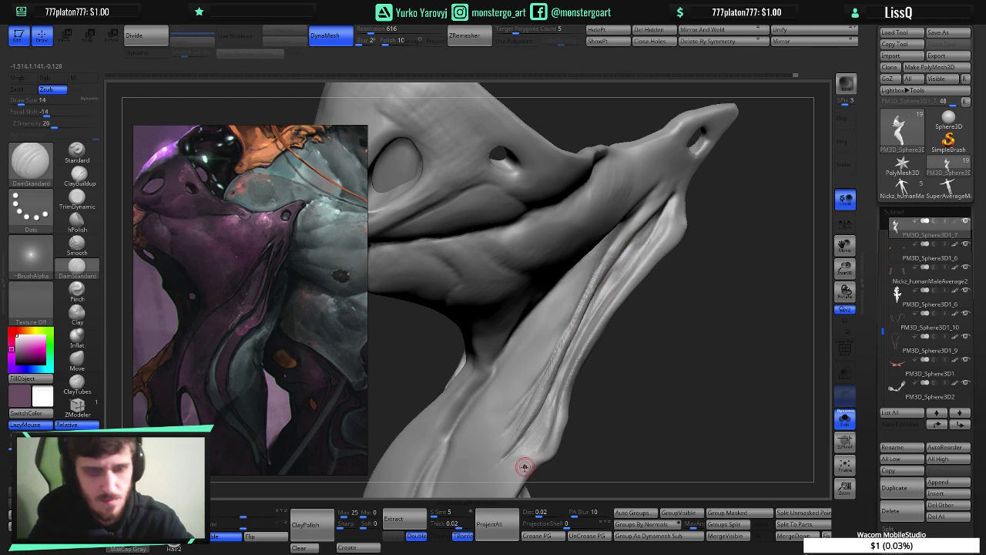
pyautogui.moveTo(525, 467)
pyautogui.mouseDown(button='right')
pyautogui.moveTo(586, 459)
pyautogui.moveTo(546, 456)
pyautogui.moveTo(561, 422)
pyautogui.mouseUp(button='right')
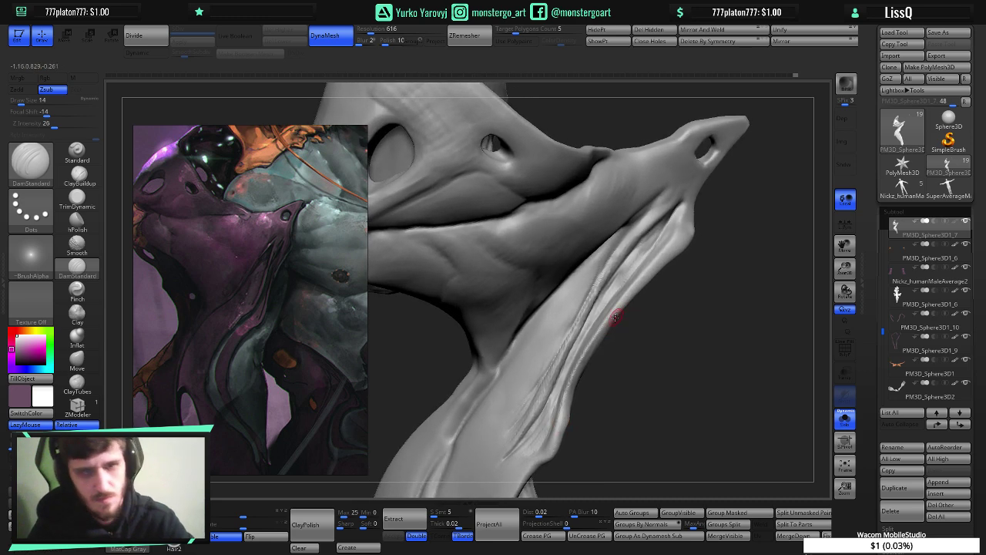
# - Carve fine lengthwise striations across the strap's smooth inner face with the ClayBuildup brush in Zsub mode at draw size 14
pyautogui.click(74, 174)
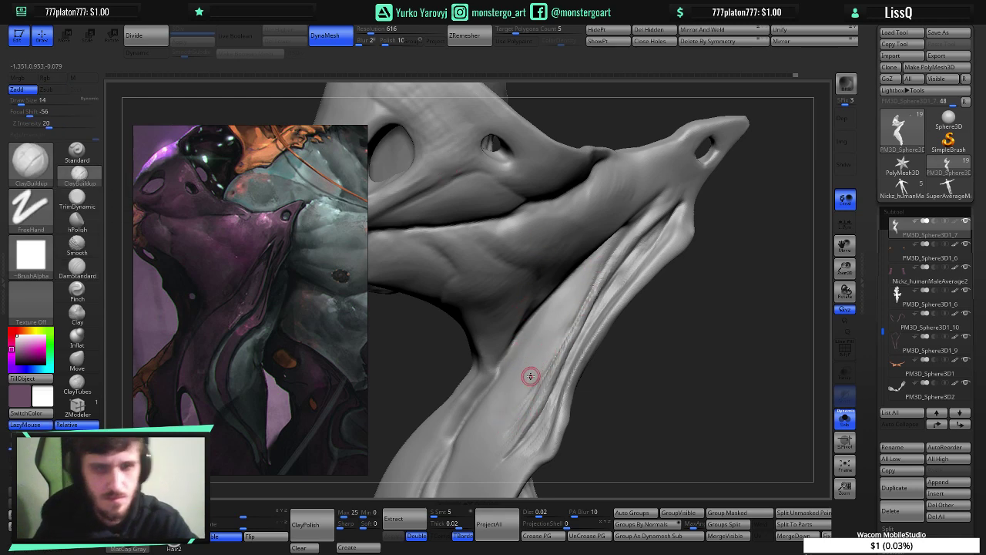
pyautogui.moveTo(540, 376)
pyautogui.mouseDown(button='right')
pyautogui.moveTo(530, 370)
pyautogui.moveTo(543, 371)
pyautogui.mouseUp(button='right')
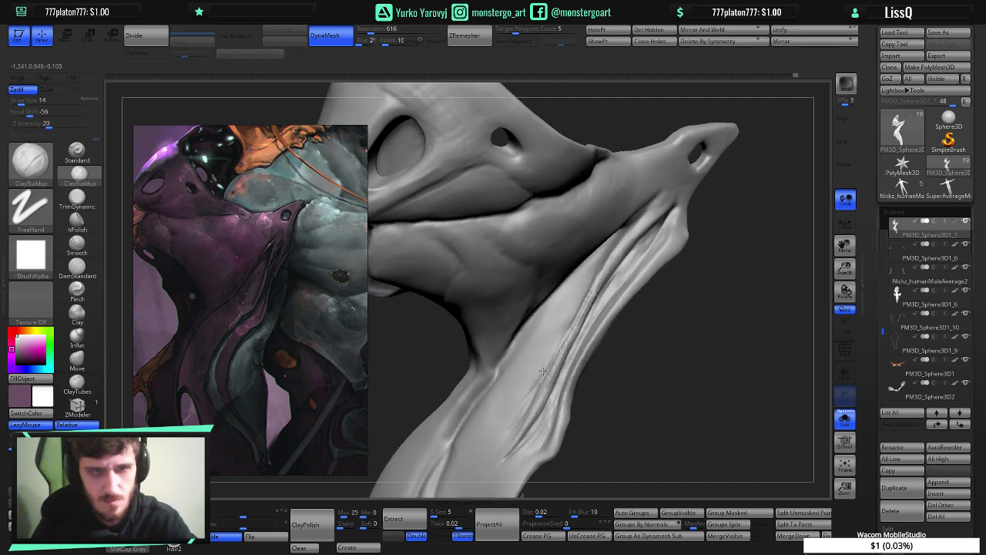
pyautogui.press(']')
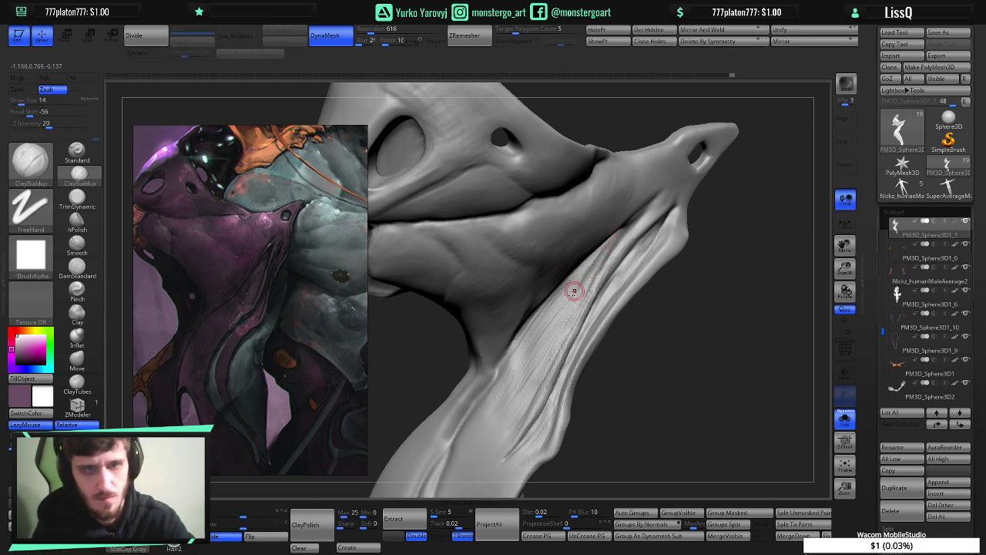
pyautogui.moveTo(579, 297); pyautogui.dragTo(571, 290, button='right')
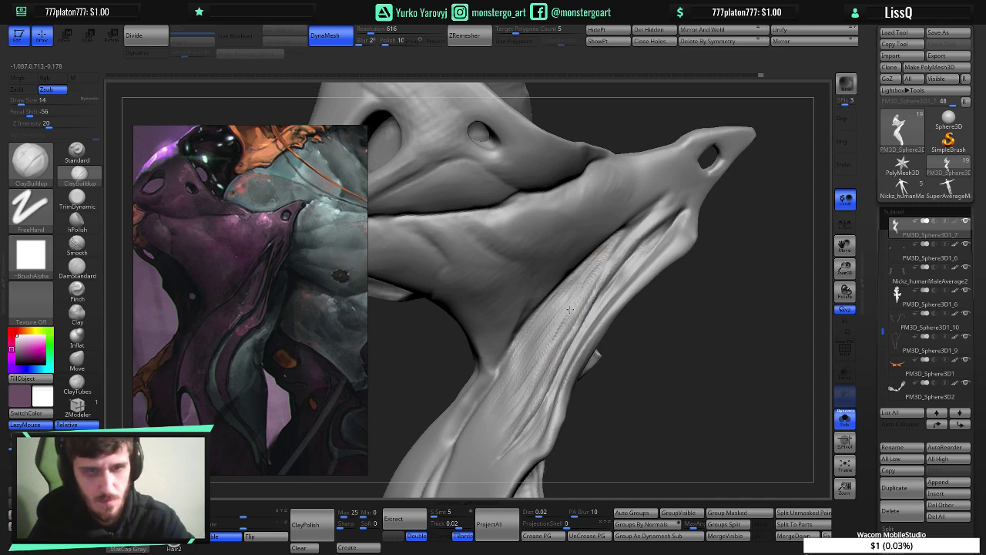
pyautogui.moveTo(607, 344)
pyautogui.mouseDown()
pyautogui.moveTo(619, 346)
pyautogui.moveTo(608, 343)
pyautogui.mouseUp()
# - Step back through the recent striation strokes on the strap and redo them all to compare the surface
pyautogui.press('ctrl')
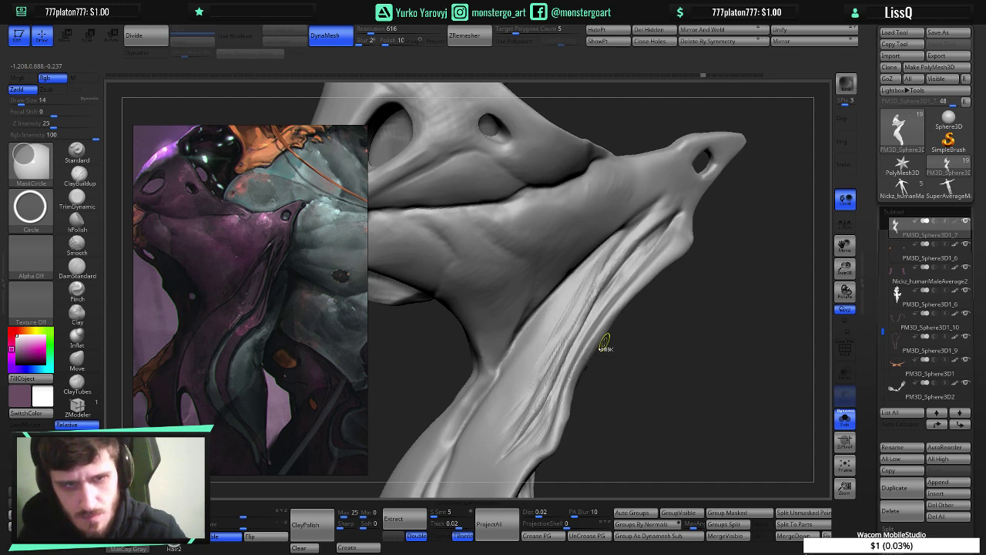
pyautogui.hotkey('ctrl', 'shift')
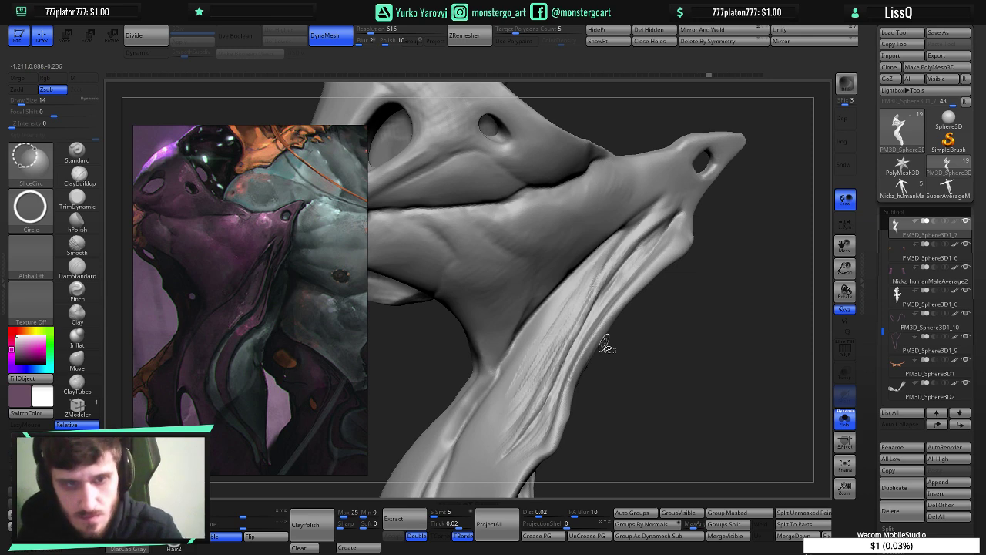
pyautogui.hotkey('ctrl', 'shift', 'z')
pyautogui.hotkey('ctrl', 'shift', 'z')
pyautogui.hotkey('ctrl', 'shift', 'z')
pyautogui.hotkey('ctrl', 'shift', 'z')
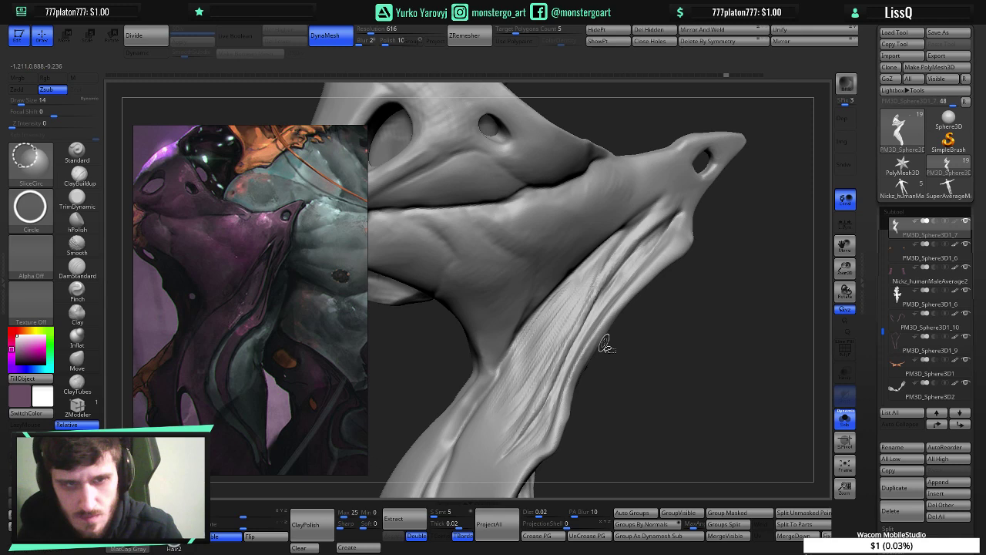
pyautogui.hotkey('ctrl', 'shift', 'z')
pyautogui.hotkey('ctrl', 'shift', 'z')
pyautogui.hotkey('ctrl', 'shift', 'z')
pyautogui.hotkey('ctrl', 'shift', 'z')
pyautogui.hotkey('ctrl', 'shift', 'z')
pyautogui.hotkey('ctrl', 'shift', 'z')
pyautogui.hotkey('ctrl', 'shift', 'z')
pyautogui.hotkey('ctrl', 'shift', 'z')
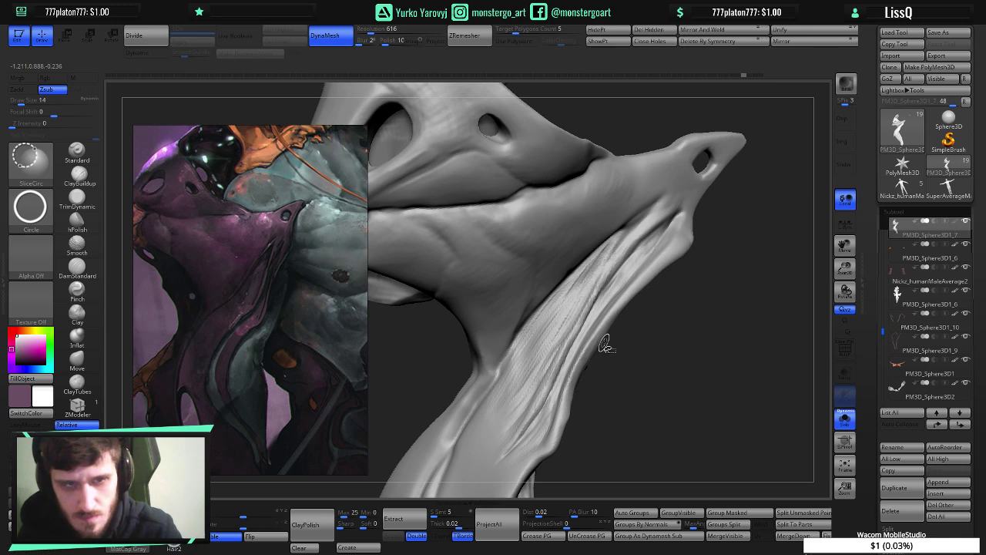
pyautogui.hotkey('ctrl', 'shift', 'z')
pyautogui.hotkey('ctrl', 'shift', 'z')
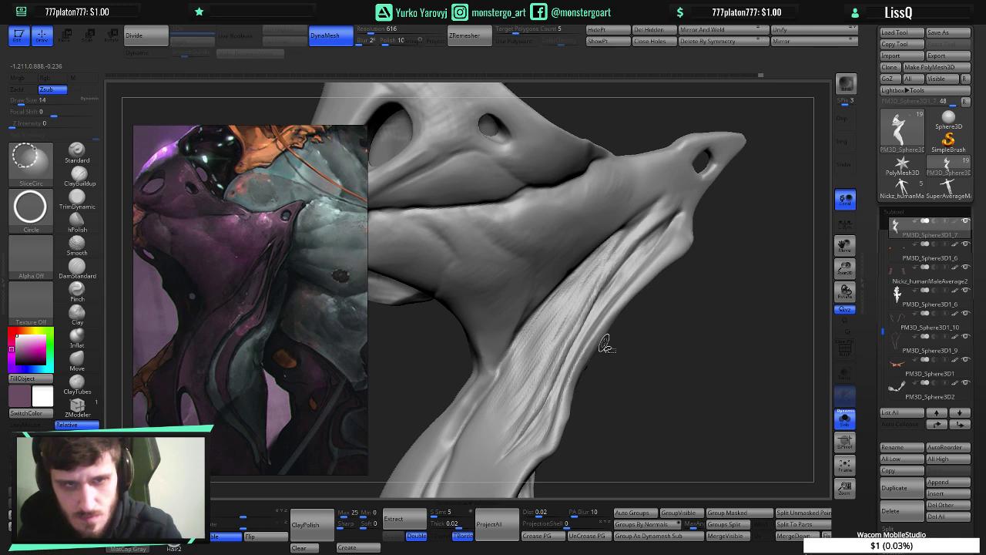
pyautogui.hotkey('ctrl', 'shift')
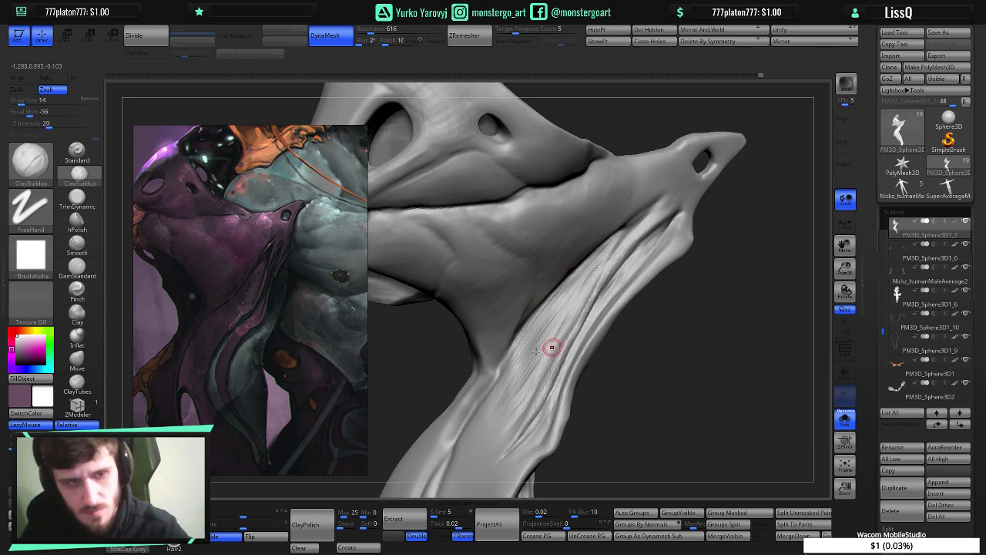
# - Preview the model in a red material and deepen the strap's striations with the ClayBuildup brush in Zsub mode, raising the draw size to 22
pyautogui.click(82, 531)
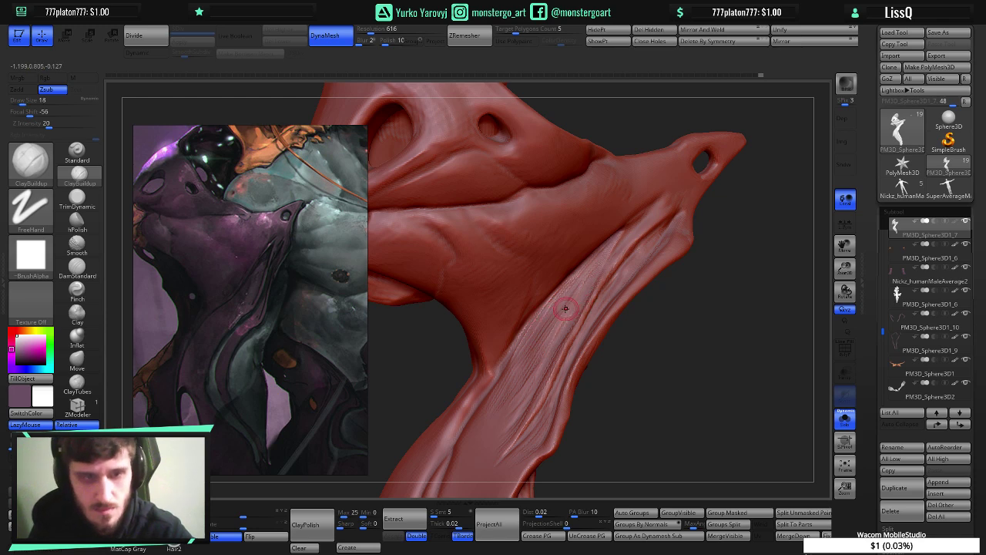
pyautogui.press(']')
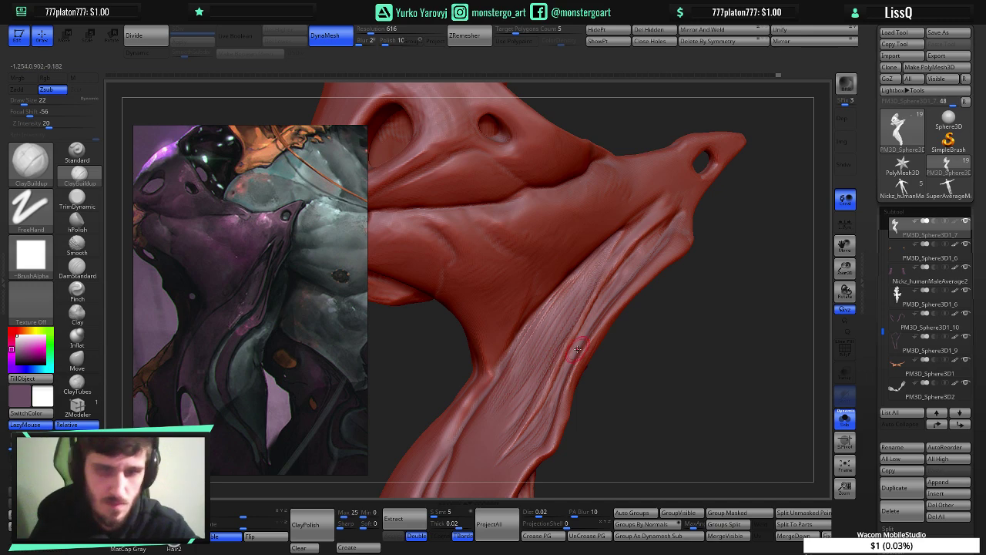
pyautogui.moveTo(584, 352); pyautogui.dragTo(588, 354, button='right')
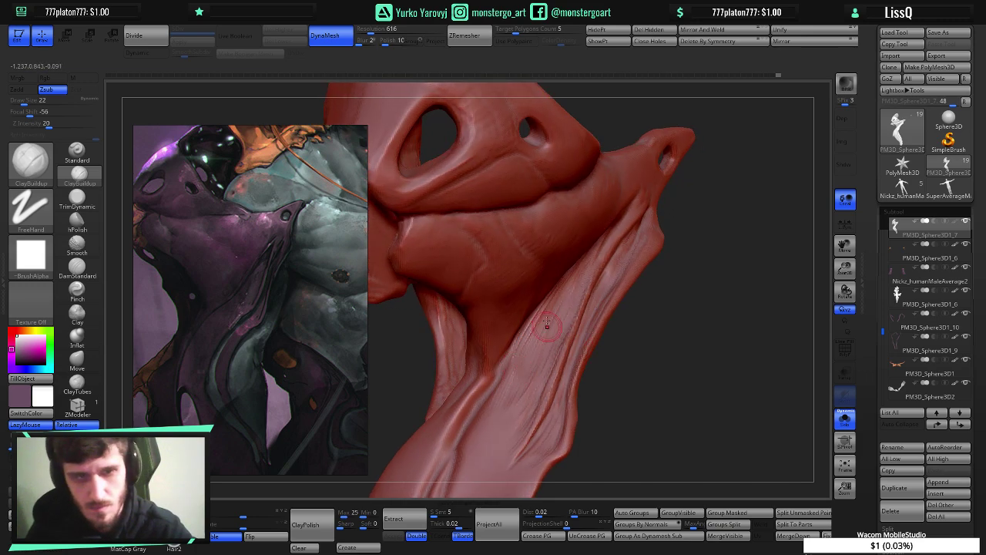
# - Restore the MatCap Gray material and cut sharper grooves between the strap's striations with the DamStandard brush at draw size 14
pyautogui.click(77, 265)
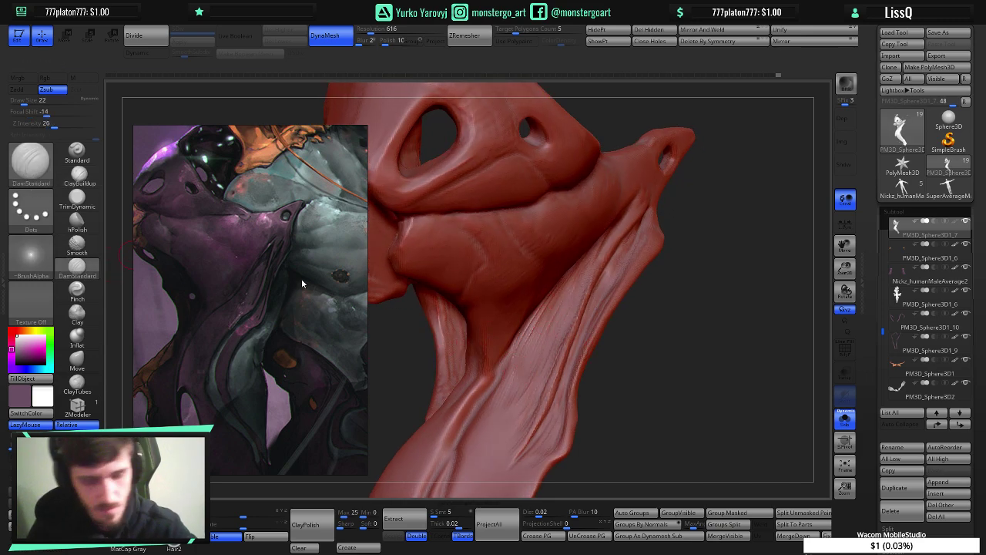
pyautogui.moveTo(611, 280); pyautogui.dragTo(598, 288, button='right')
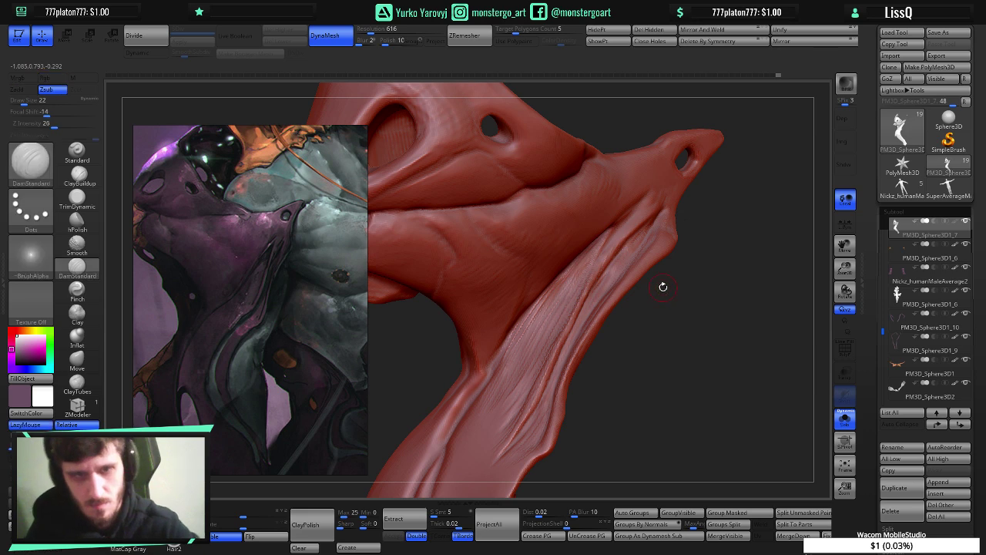
pyautogui.click(129, 548)
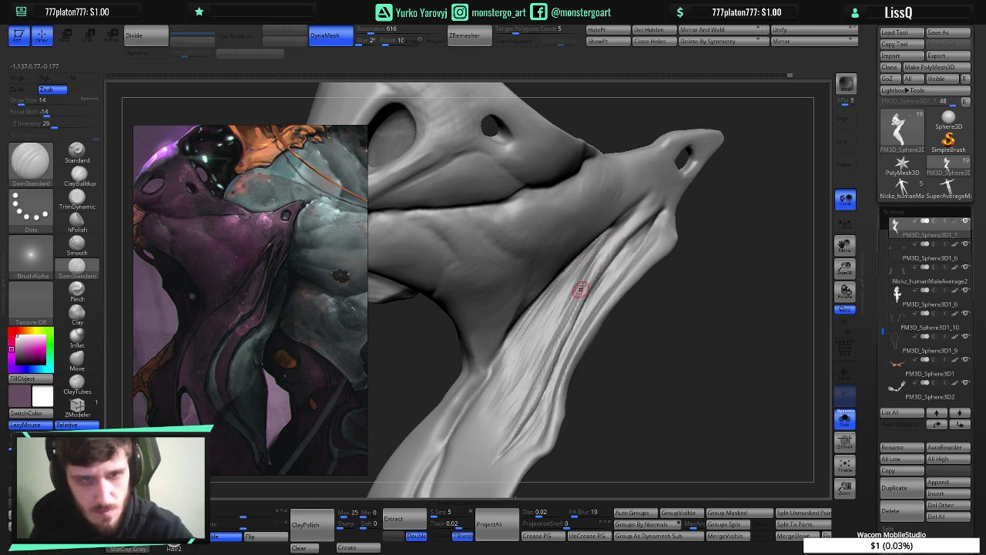
pyautogui.press('shift')
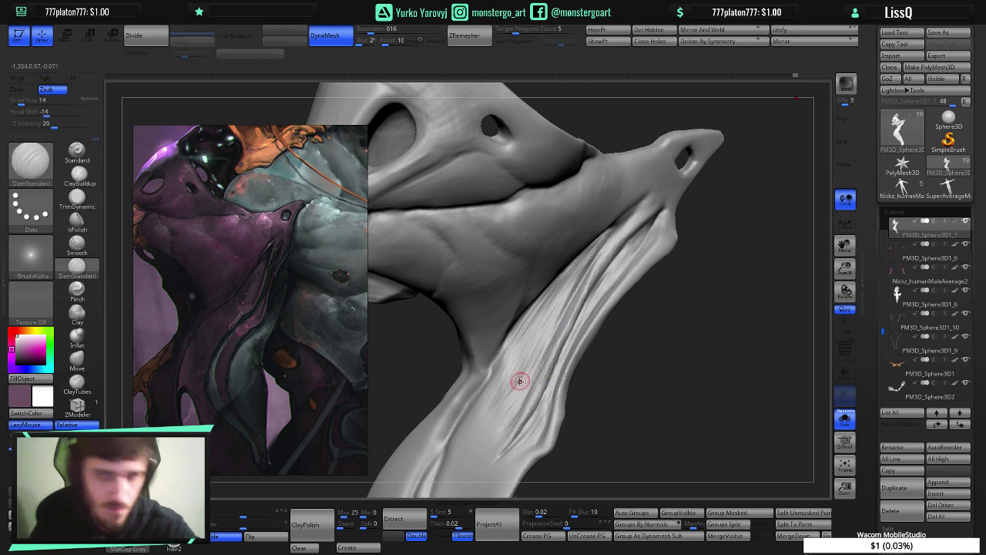
pyautogui.moveTo(508, 364)
pyautogui.mouseDown(button='right')
pyautogui.moveTo(559, 357)
pyautogui.moveTo(508, 351)
pyautogui.moveTo(525, 362)
pyautogui.mouseUp(button='right')
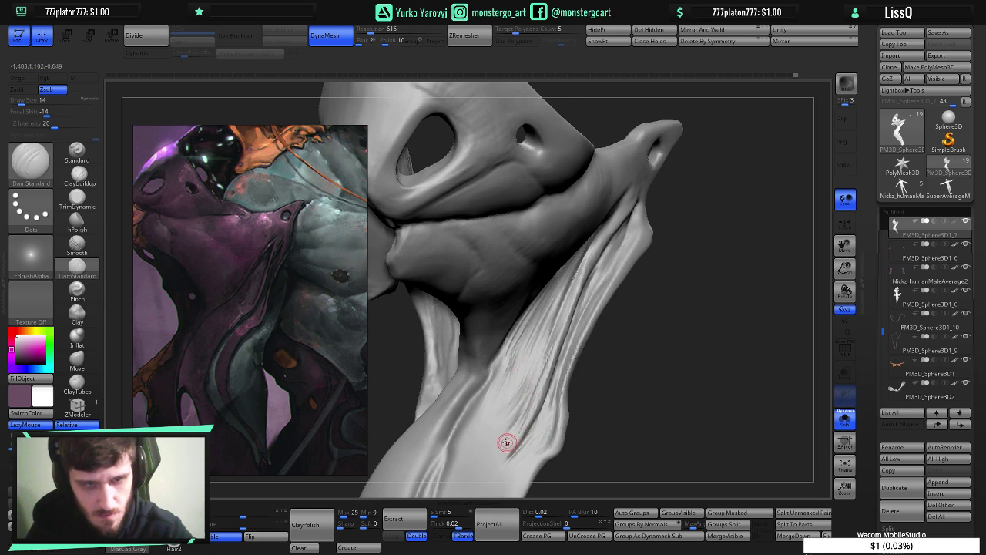
# - Adjust the folds above the strap's lower bulge with the Move brush at draw size 30
pyautogui.press(']')
pyautogui.press(']')
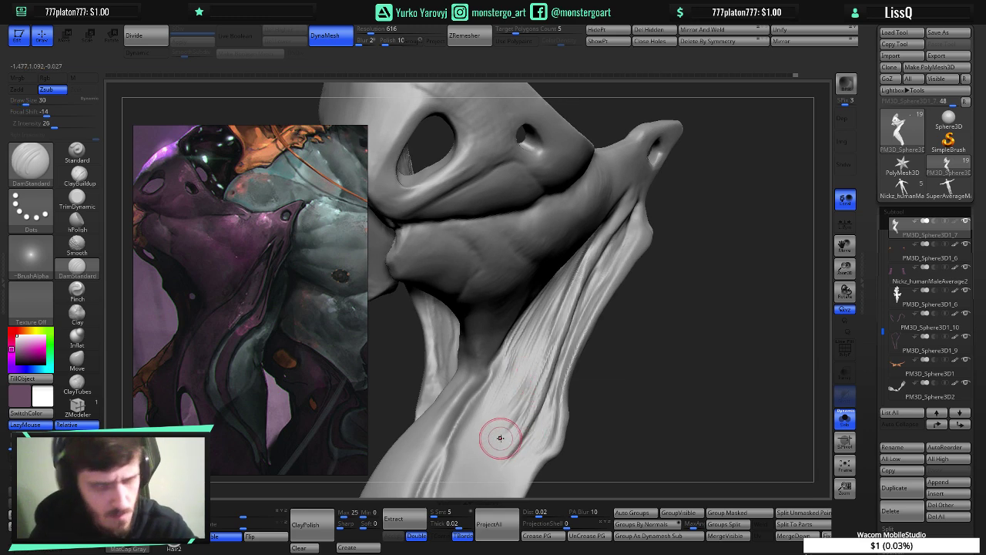
pyautogui.click(76, 361)
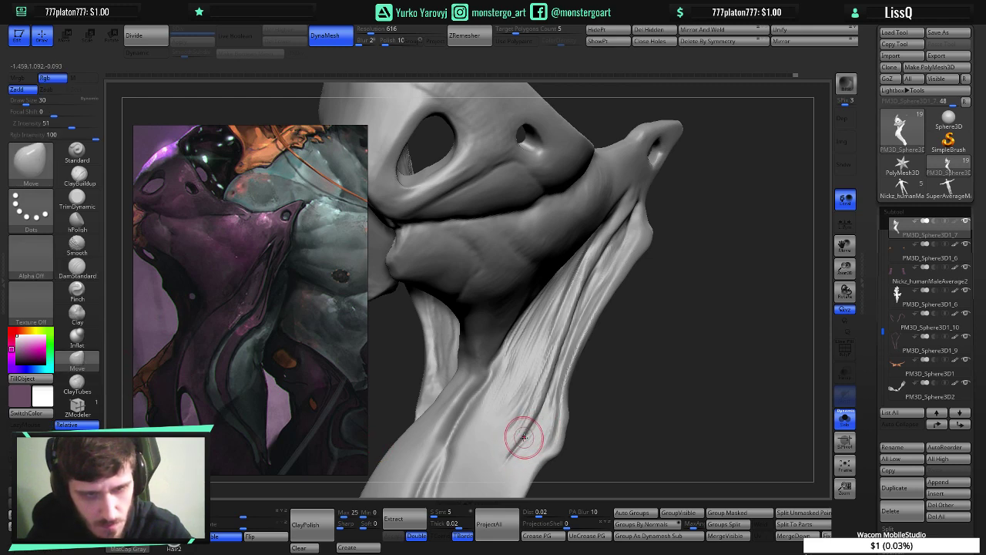
pyautogui.moveTo(523, 438)
pyautogui.mouseDown(button='right')
pyautogui.moveTo(567, 432)
pyautogui.moveTo(525, 429)
pyautogui.mouseUp(button='right')
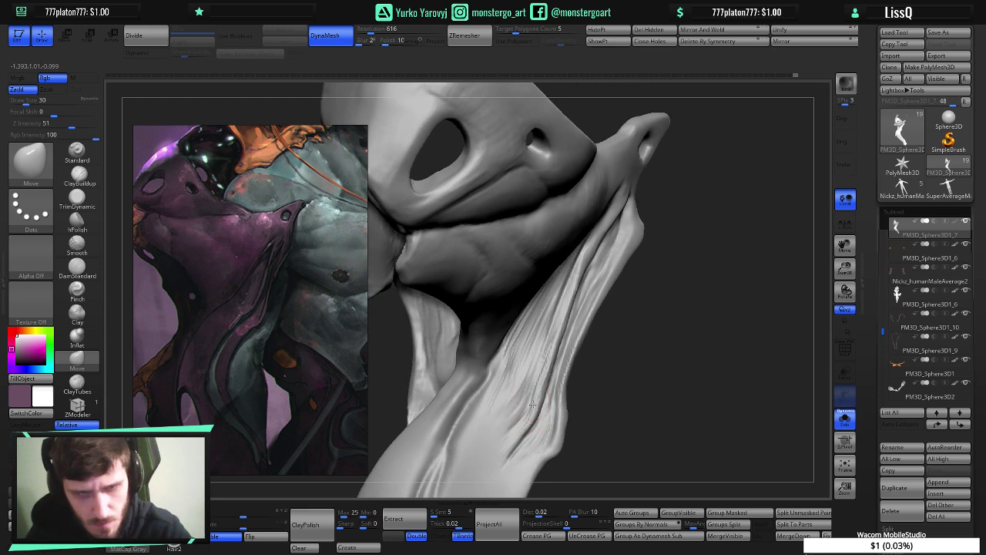
pyautogui.moveTo(521, 420); pyautogui.dragTo(536, 422)
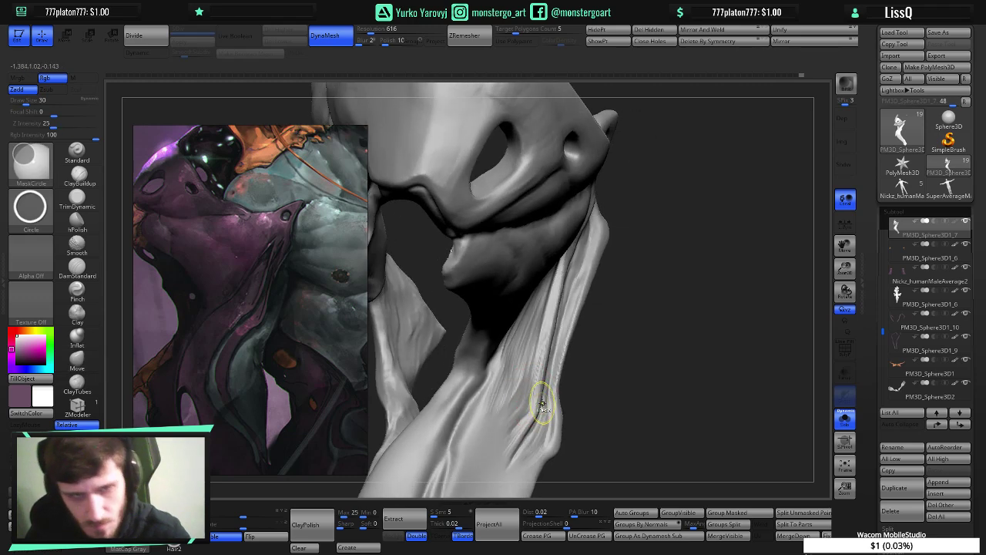
pyautogui.moveTo(545, 410); pyautogui.dragTo(539, 410)
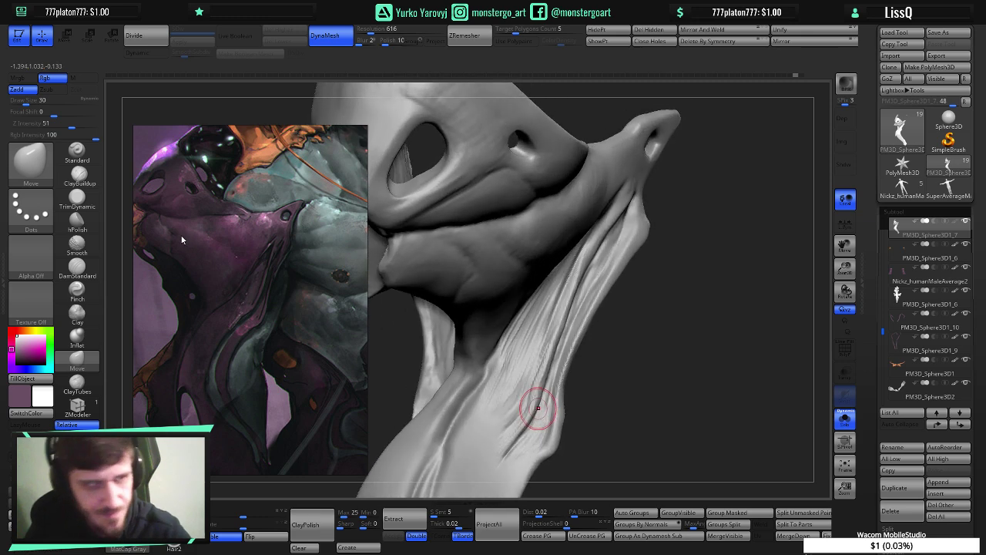
# - Carve broader flowing striations along the strap's inner face with the ClayBuildup brush in Zsub mode at draw size 30
pyautogui.click(77, 173)
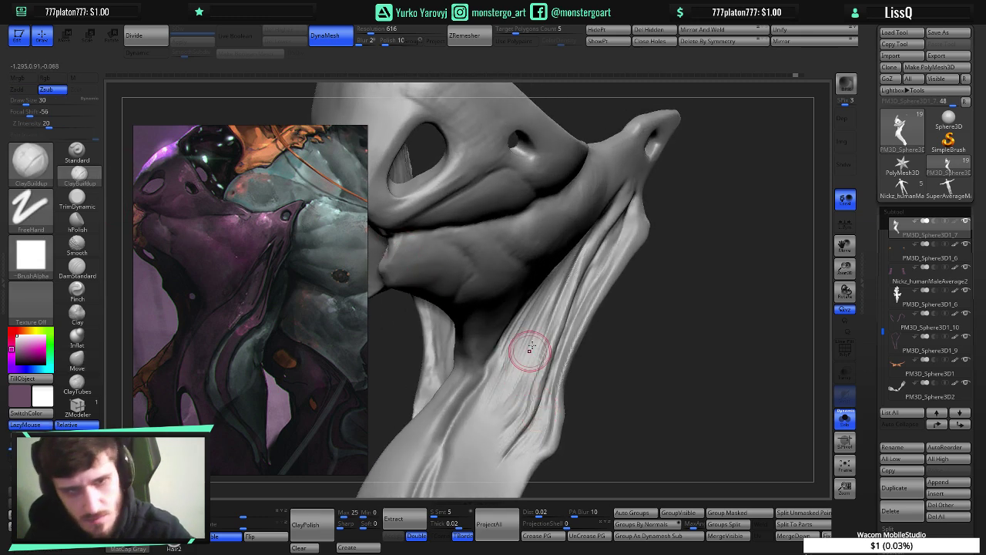
pyautogui.moveTo(537, 340); pyautogui.dragTo(506, 407)
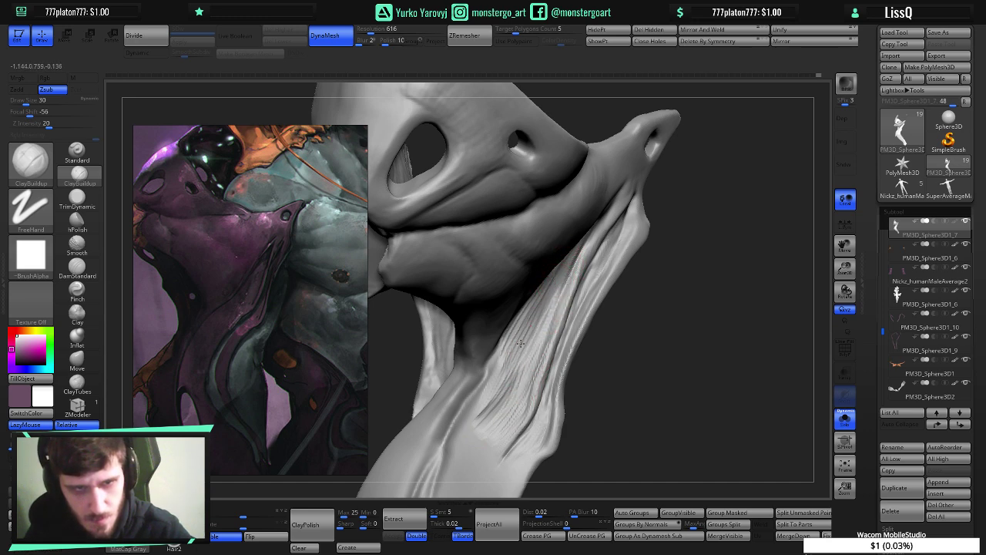
pyautogui.moveTo(644, 333); pyautogui.dragTo(577, 350)
pyautogui.moveTo(544, 312); pyautogui.dragTo(541, 302, button='right')
pyautogui.moveTo(536, 316); pyautogui.dragTo(562, 276)
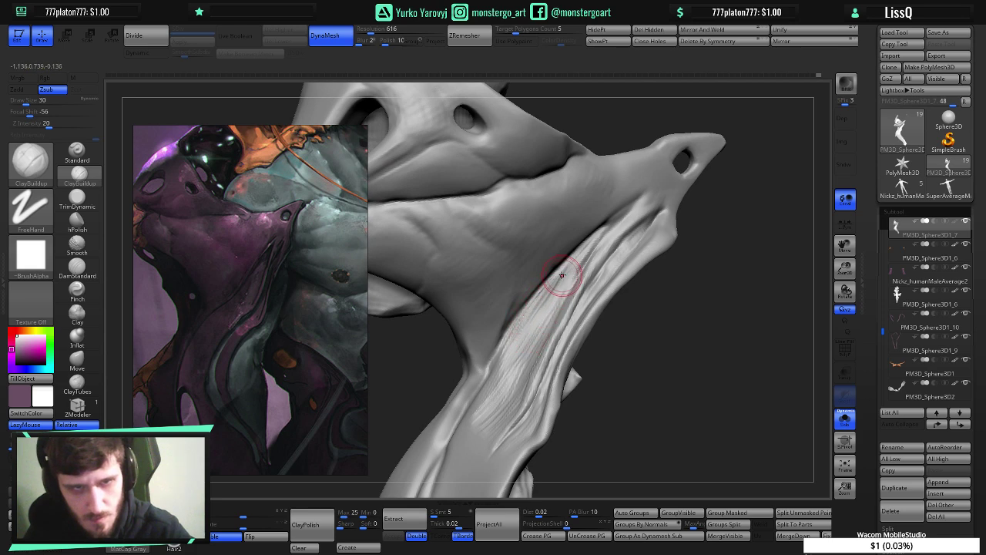
pyautogui.moveTo(503, 387); pyautogui.dragTo(536, 339)
pyautogui.moveTo(510, 397); pyautogui.dragTo(541, 330)
pyautogui.moveTo(513, 375)
pyautogui.mouseDown()
pyautogui.moveTo(519, 352)
pyautogui.moveTo(489, 396)
pyautogui.moveTo(521, 332)
pyautogui.moveTo(509, 345)
pyautogui.moveTo(544, 316)
pyautogui.moveTo(512, 387)
pyautogui.moveTo(488, 409)
pyautogui.moveTo(563, 323)
pyautogui.mouseUp()
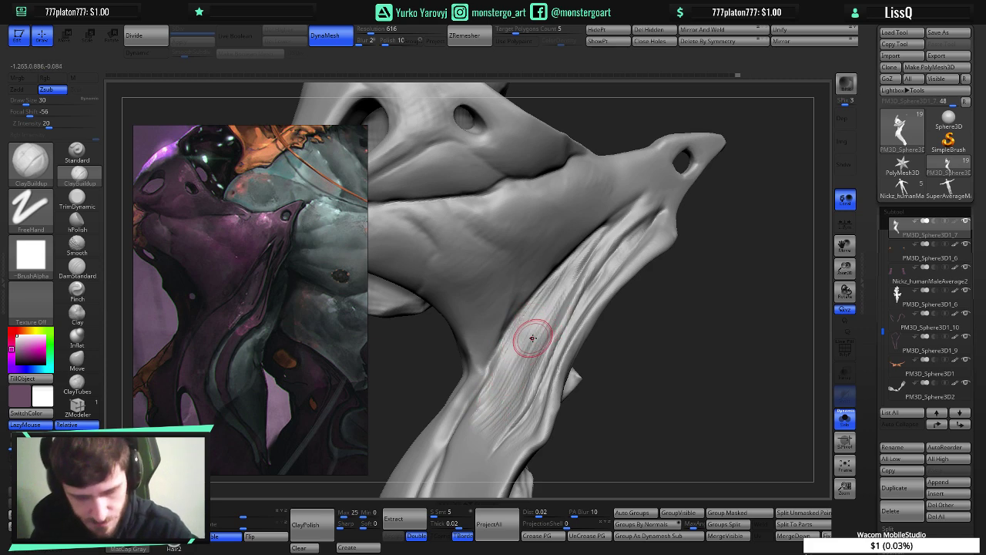
# - Reduce the ClayBuildup draw size to 9 and carve thin striations along the strap's upper inner edge
pyautogui.press('[')
pyautogui.press('[')
pyautogui.press('[')
pyautogui.press('[')
pyautogui.moveTo(558, 284)
pyautogui.mouseDown()
pyautogui.moveTo(568, 265)
pyautogui.moveTo(532, 315)
pyautogui.mouseUp()
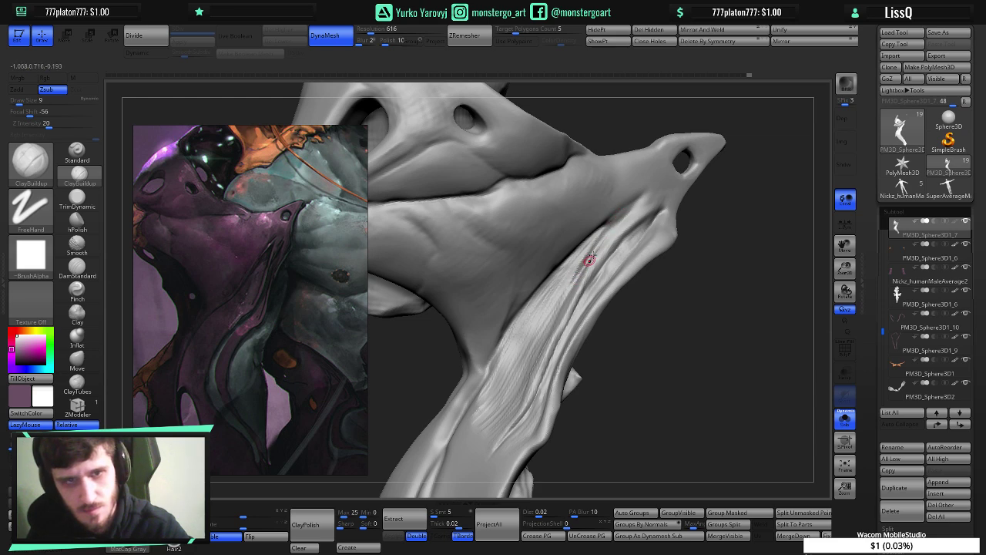
pyautogui.moveTo(558, 295); pyautogui.dragTo(590, 253)
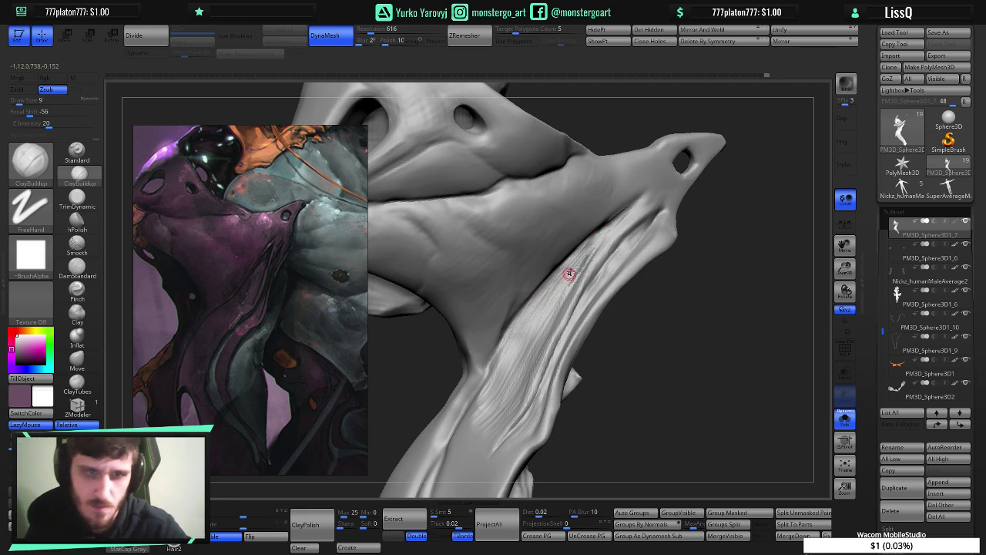
# - Smooth the strap's upper inner edge and recut fine striations there with the ClayBuildup brush at draw size 9
pyautogui.press('shift')
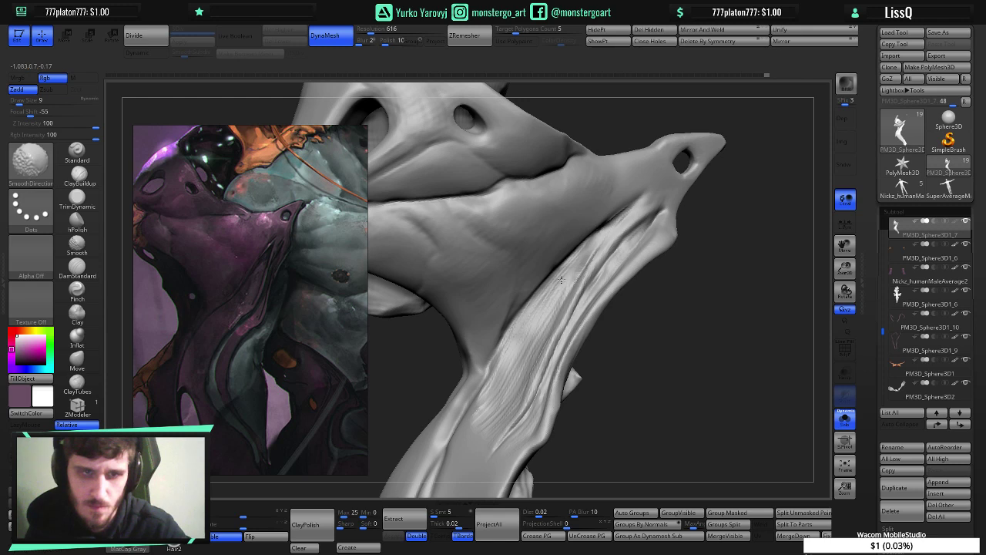
pyautogui.keyDown('shift'); pyautogui.moveTo(556, 281); pyautogui.dragTo(503, 360); pyautogui.keyUp('shift')
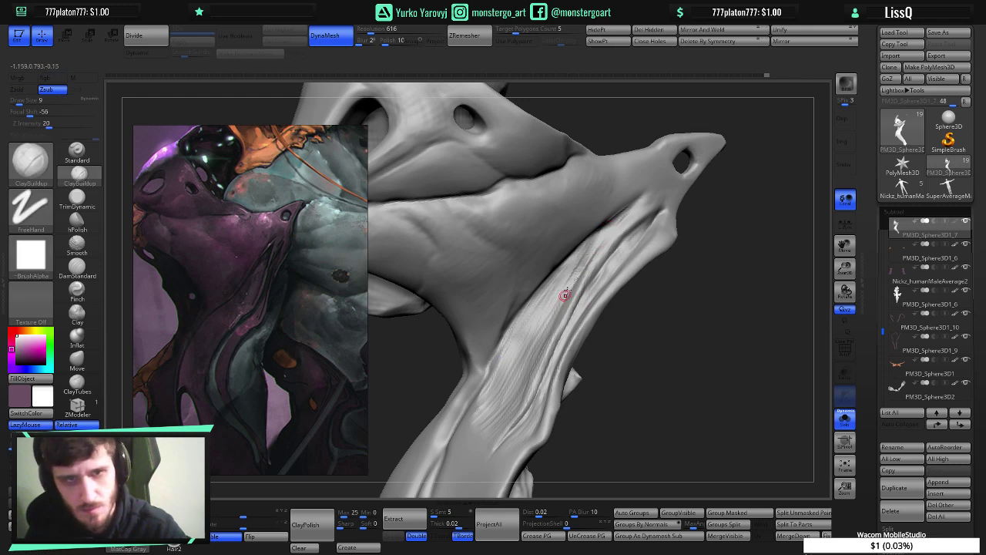
pyautogui.moveTo(597, 238); pyautogui.dragTo(543, 296)
pyautogui.moveTo(575, 260); pyautogui.dragTo(533, 301)
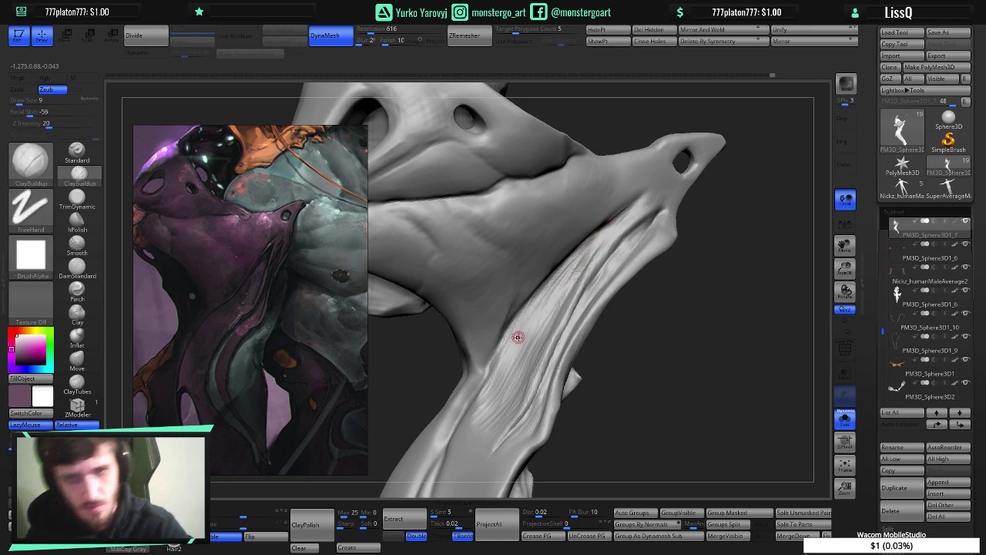
pyautogui.moveTo(517, 338)
pyautogui.mouseDown(button='right')
pyautogui.moveTo(567, 340)
pyautogui.moveTo(506, 347)
pyautogui.mouseUp(button='right')
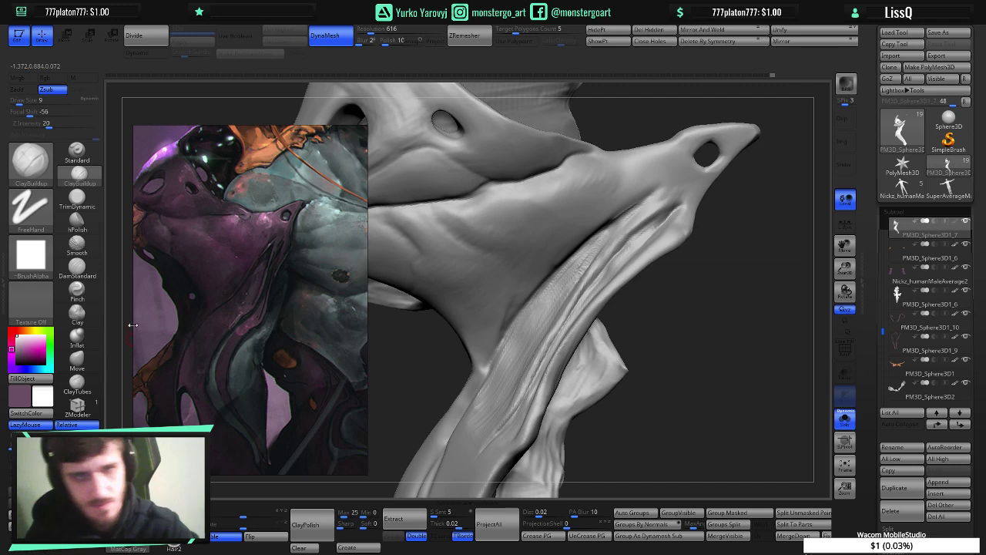
# - Carve broad flowing striations down the strap's inner face with the ClayBuildup brush in Zsub mode at draw size 38
pyautogui.keyDown('ctrl'); pyautogui.moveTo(556, 399); pyautogui.dragTo(532, 382, button='right'); pyautogui.keyUp('ctrl')
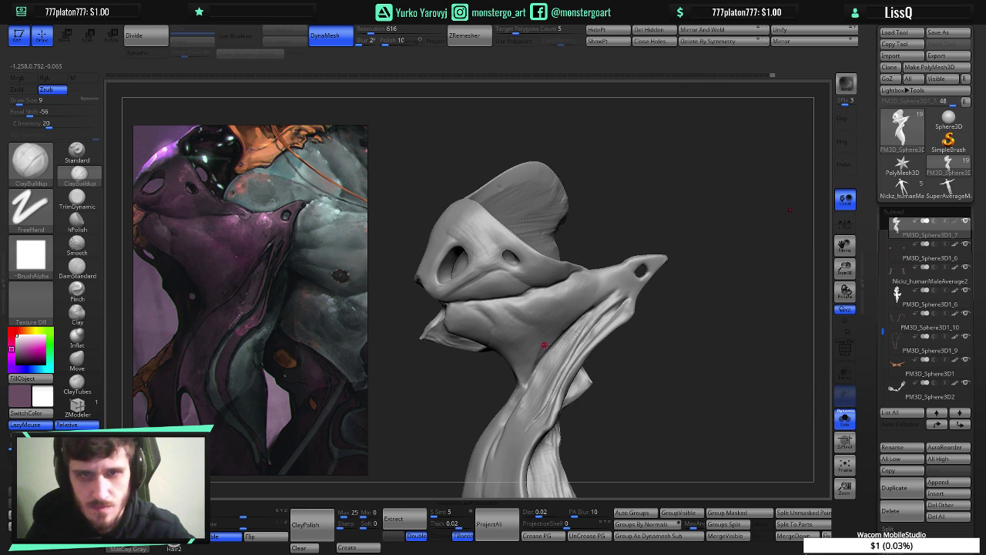
pyautogui.moveTo(546, 345); pyautogui.dragTo(530, 363, button='right')
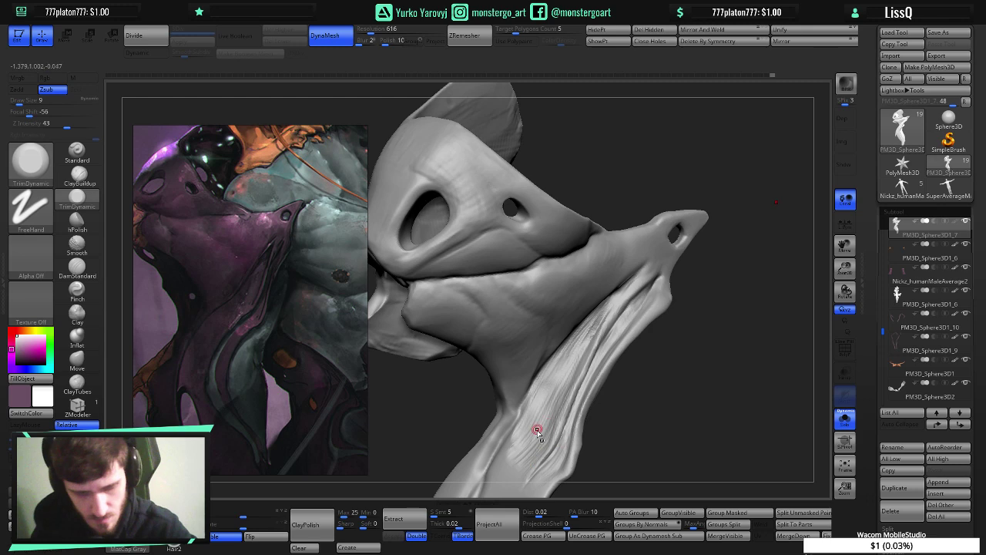
pyautogui.press(']')
pyautogui.press(']')
pyautogui.press(']')
pyautogui.press(']')
pyautogui.press(']')
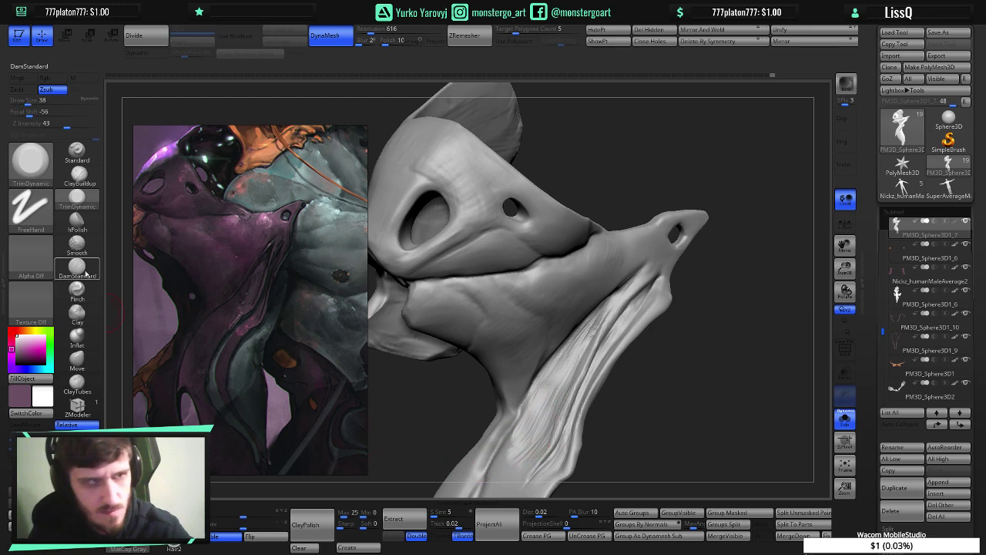
pyautogui.click(77, 176)
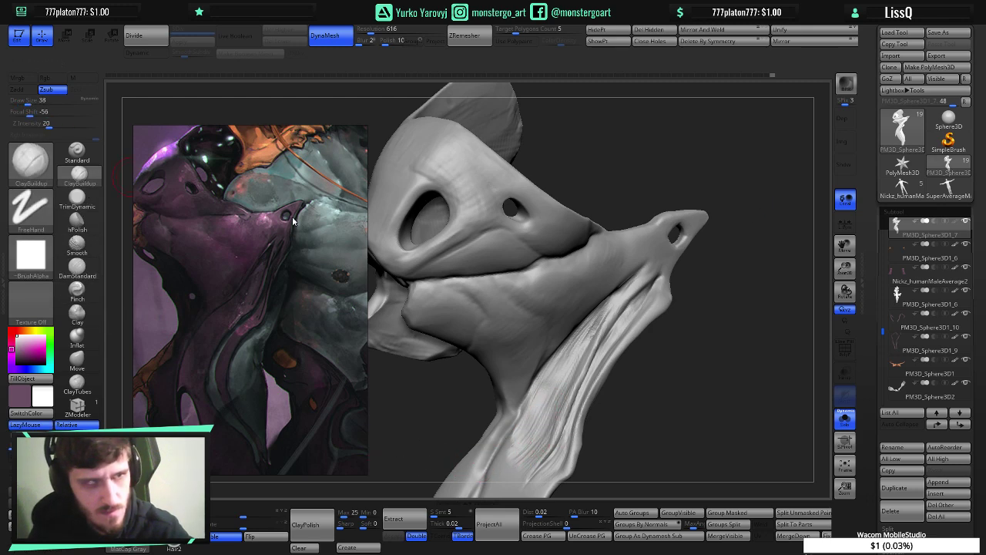
pyautogui.moveTo(559, 371); pyautogui.dragTo(543, 422)
pyautogui.moveTo(565, 387); pyautogui.dragTo(539, 424)
pyautogui.moveTo(570, 367); pyautogui.dragTo(536, 429)
pyautogui.moveTo(575, 350)
pyautogui.mouseDown()
pyautogui.moveTo(528, 435)
pyautogui.moveTo(531, 410)
pyautogui.moveTo(536, 432)
pyautogui.moveTo(521, 460)
pyautogui.mouseUp()
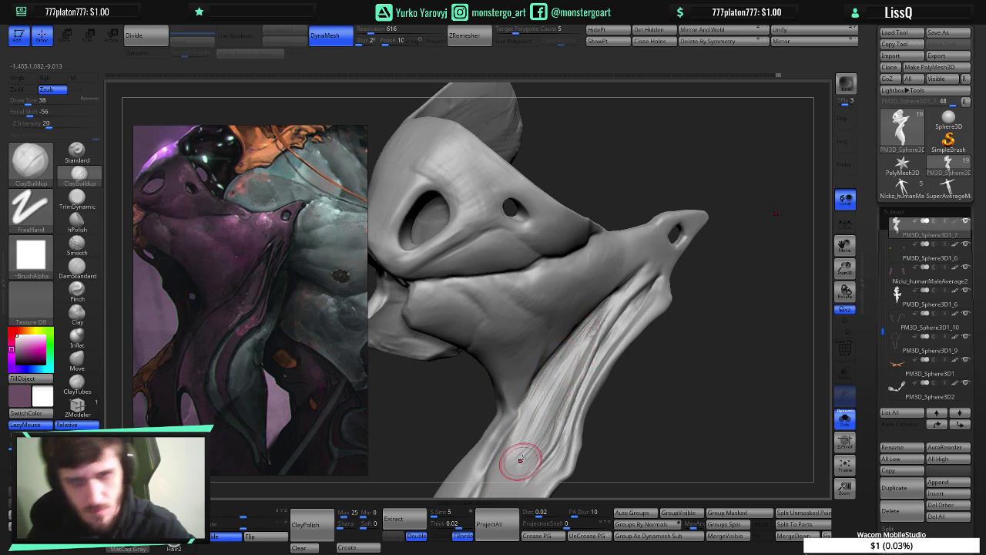
# - Cut a sharper crease along the strap's upper inner edge with the DamStandard brush at draw size 38
pyautogui.moveTo(528, 449)
pyautogui.mouseDown(button='right')
pyautogui.moveTo(482, 447)
pyautogui.moveTo(477, 428)
pyautogui.moveTo(519, 430)
pyautogui.moveTo(498, 451)
pyautogui.mouseUp(button='right')
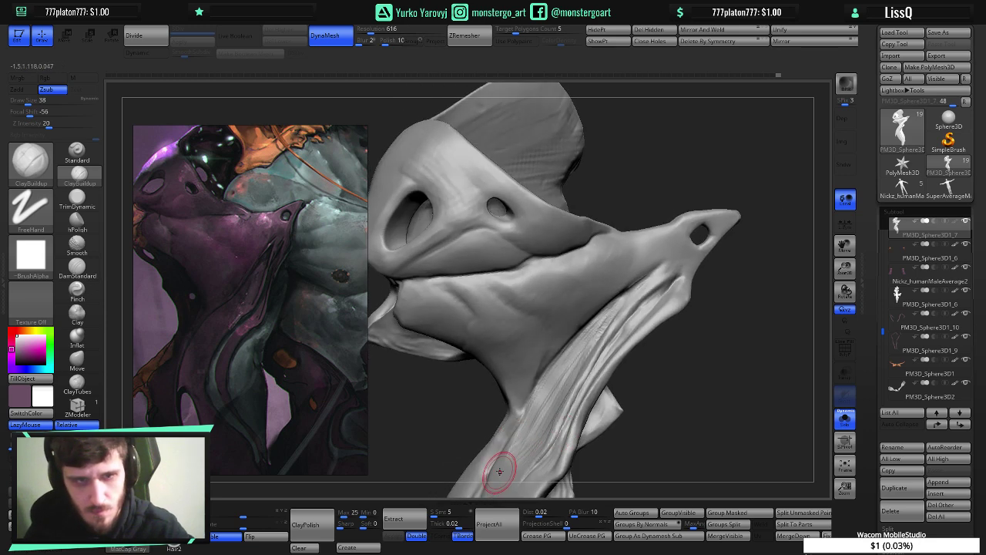
pyautogui.click(75, 268)
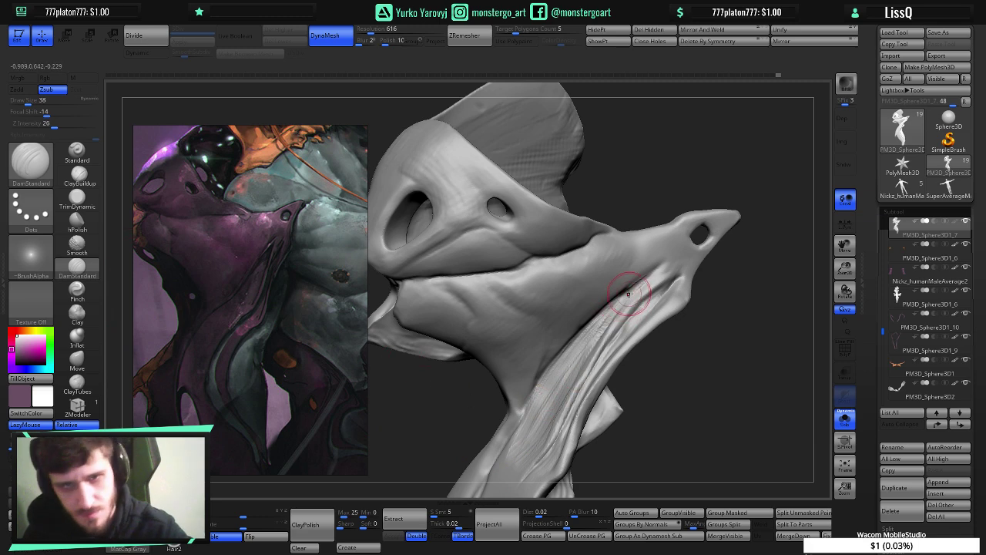
pyautogui.moveTo(640, 285)
pyautogui.mouseDown()
pyautogui.moveTo(590, 341)
pyautogui.moveTo(601, 332)
pyautogui.moveTo(580, 338)
pyautogui.mouseUp()
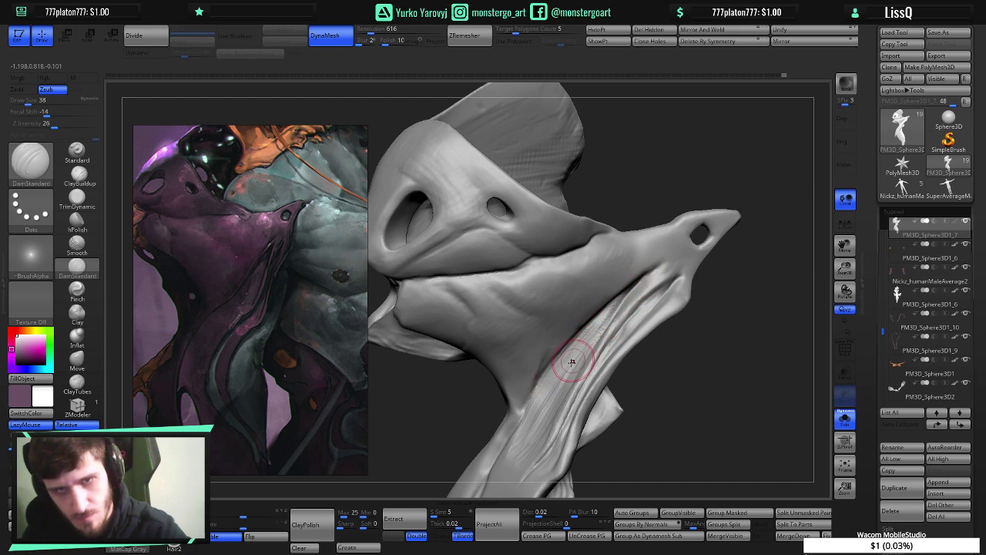
# - Remesh the armor piece with DynaMesh at resolution 616
pyautogui.moveTo(583, 367)
pyautogui.mouseDown(button='right')
pyautogui.moveTo(565, 368)
pyautogui.moveTo(597, 373)
pyautogui.moveTo(610, 329)
pyautogui.moveTo(611, 354)
pyautogui.mouseUp(button='right')
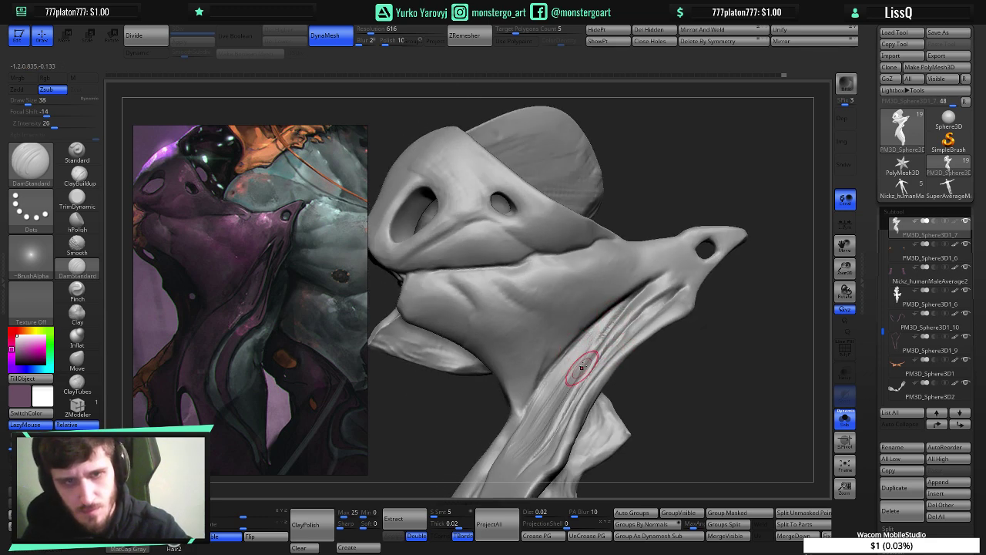
pyautogui.press('ctrl')
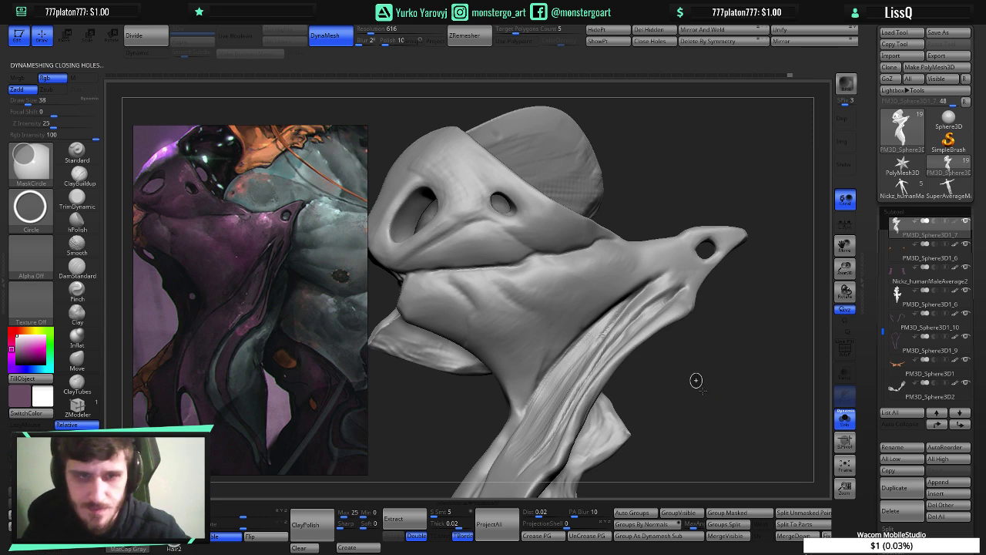
pyautogui.keyDown('ctrl'); pyautogui.moveTo(702, 391); pyautogui.dragTo(696, 380); pyautogui.keyUp('ctrl')
# - Build up the strap's back side below the pointed tip with ClayBuildup in Zadd mode at draw size 38, and remesh with DynaMesh
pyautogui.moveTo(663, 359)
pyautogui.mouseDown(button='right')
pyautogui.moveTo(592, 357)
pyautogui.moveTo(647, 363)
pyautogui.moveTo(595, 325)
pyautogui.moveTo(611, 316)
pyautogui.mouseUp(button='right')
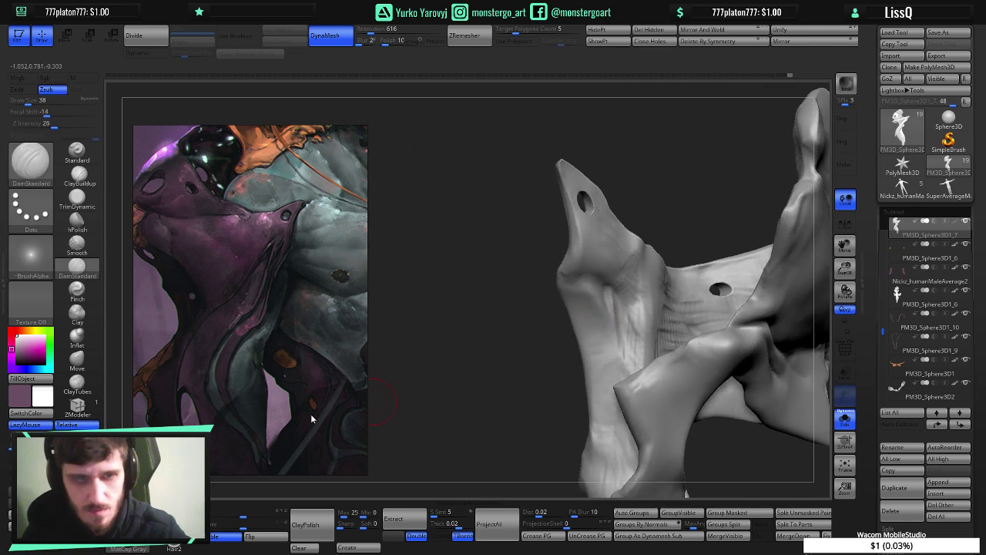
pyautogui.click(76, 174)
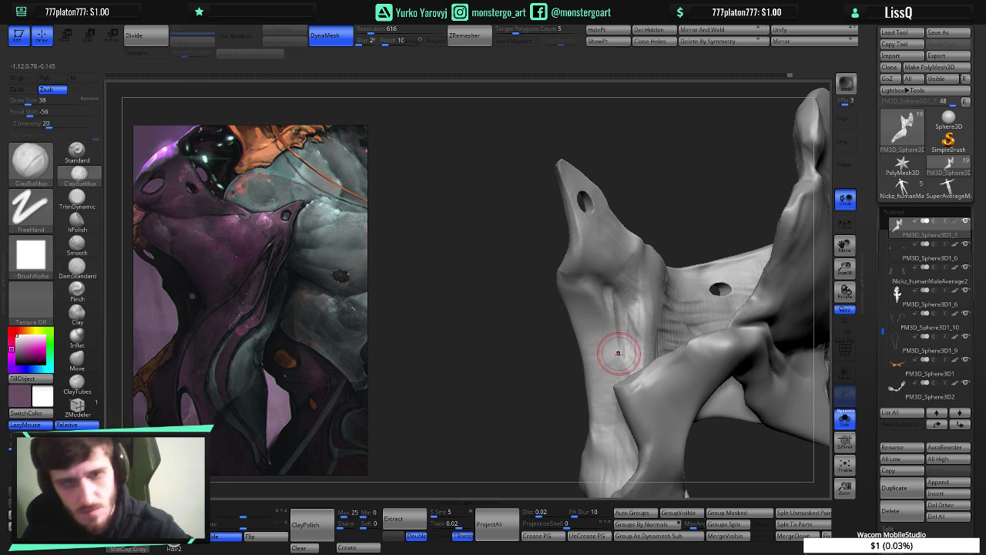
pyautogui.press('ctrl')
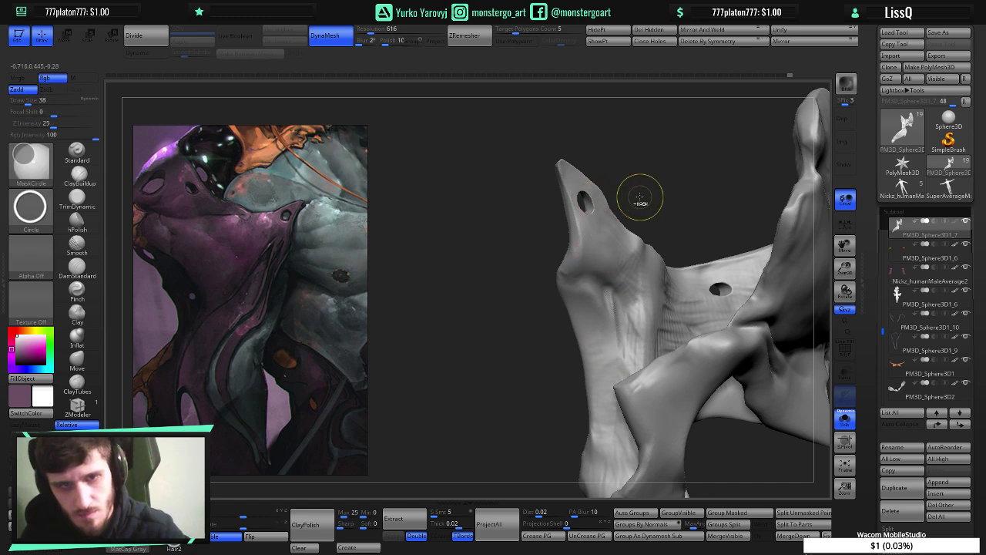
pyautogui.hotkey('ctrl', 'z')
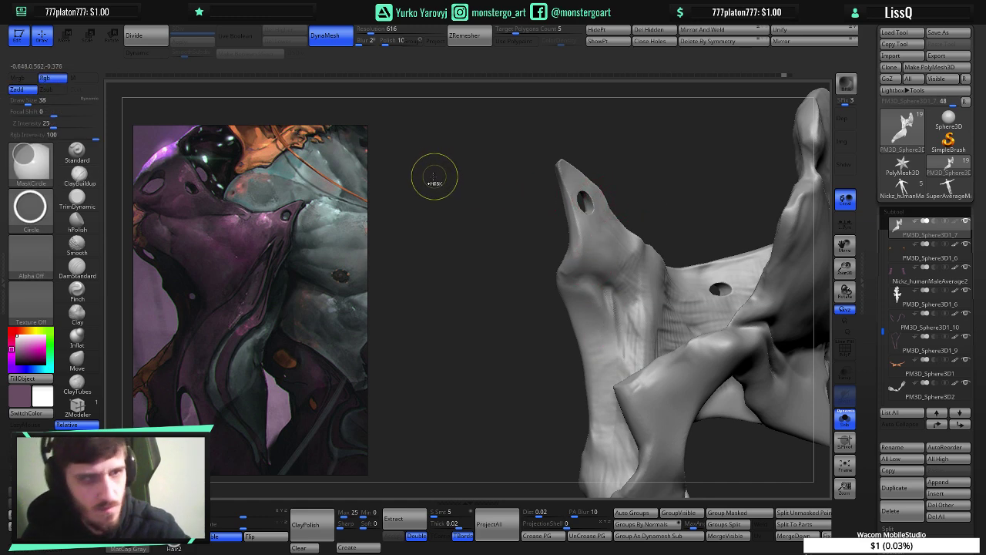
pyautogui.hotkey('ctrl', 'shift', 'z')
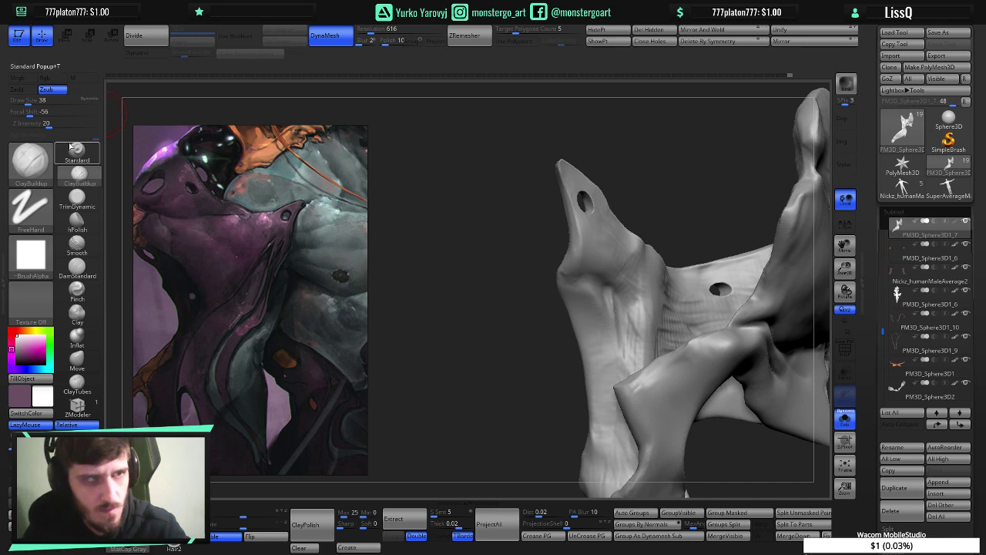
pyautogui.click(31, 92)
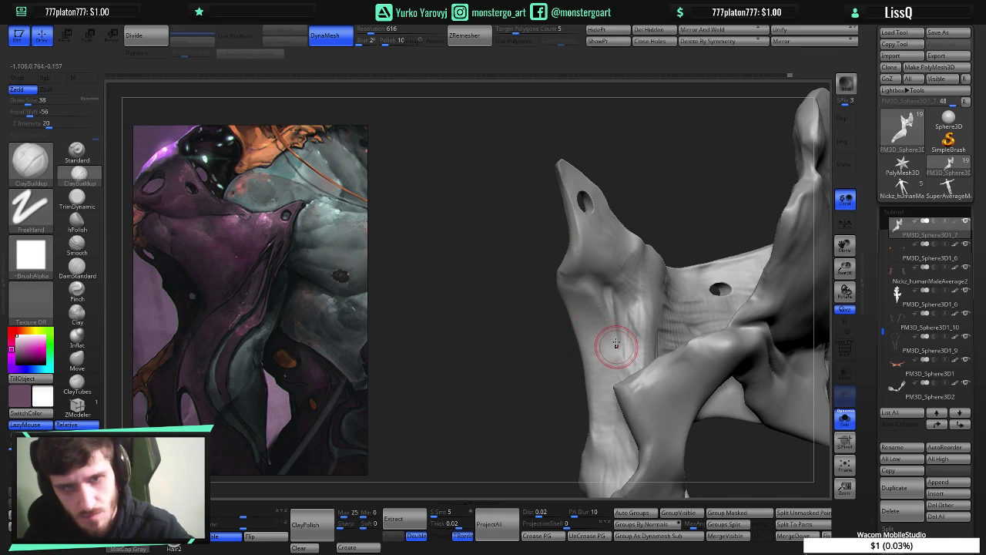
pyautogui.moveTo(607, 299)
pyautogui.mouseDown()
pyautogui.moveTo(634, 355)
pyautogui.moveTo(624, 261)
pyautogui.moveTo(601, 251)
pyautogui.moveTo(608, 306)
pyautogui.moveTo(572, 278)
pyautogui.mouseUp()
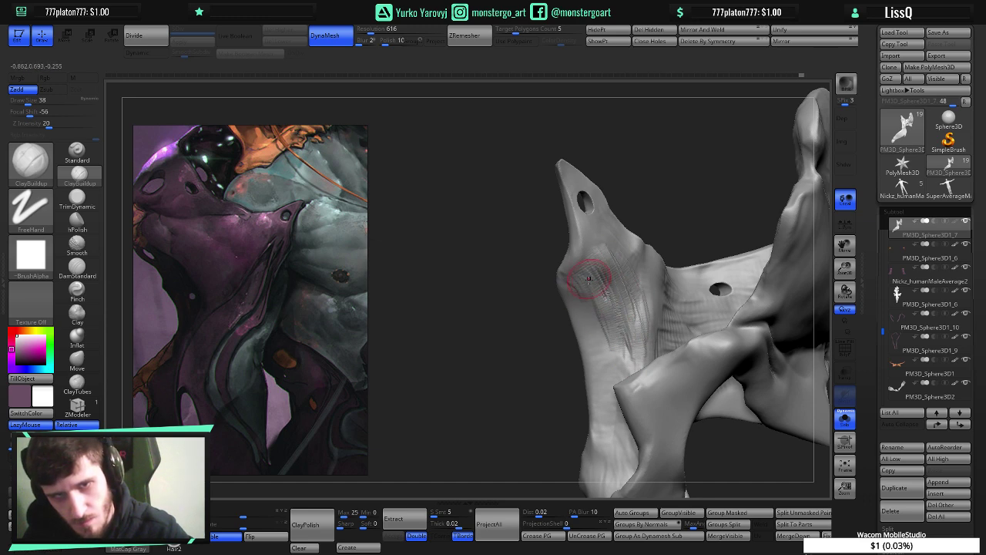
pyautogui.press('ctrl')
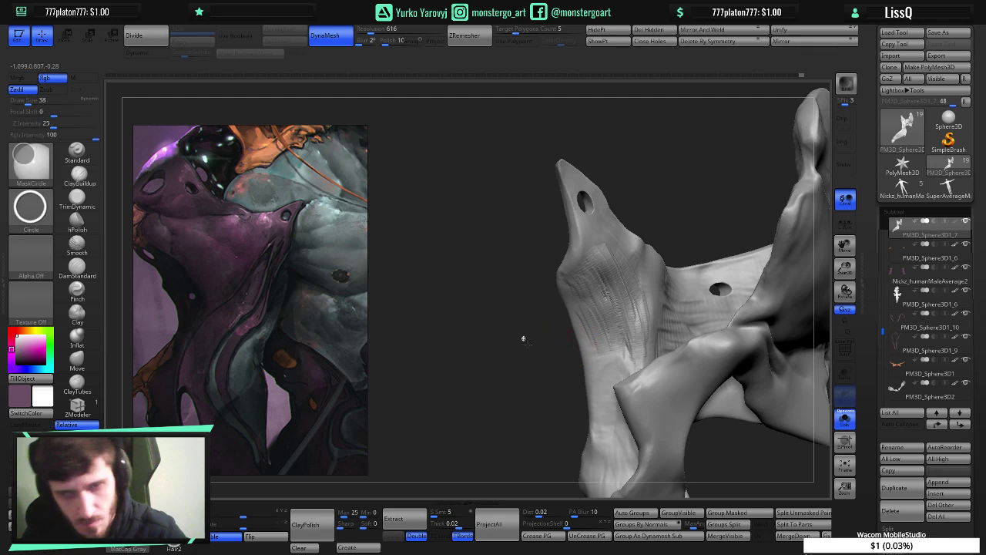
pyautogui.moveTo(603, 327); pyautogui.dragTo(690, 325, button='right')
pyautogui.moveTo(690, 325); pyautogui.dragTo(682, 321)
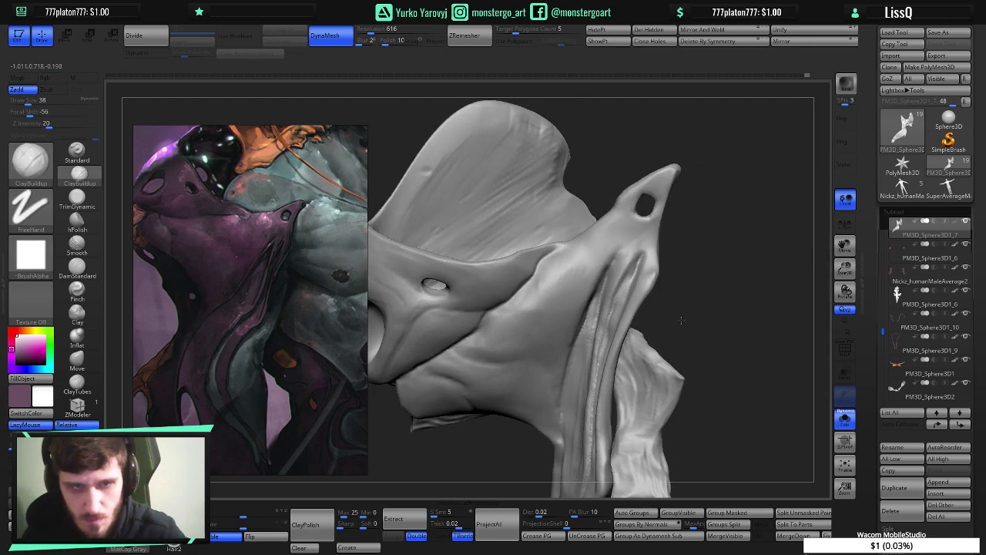
# - Deepen the creases at the strap's upper end below the pointed tip with the DamStandard brush, and reduce the draw size
pyautogui.click(77, 266)
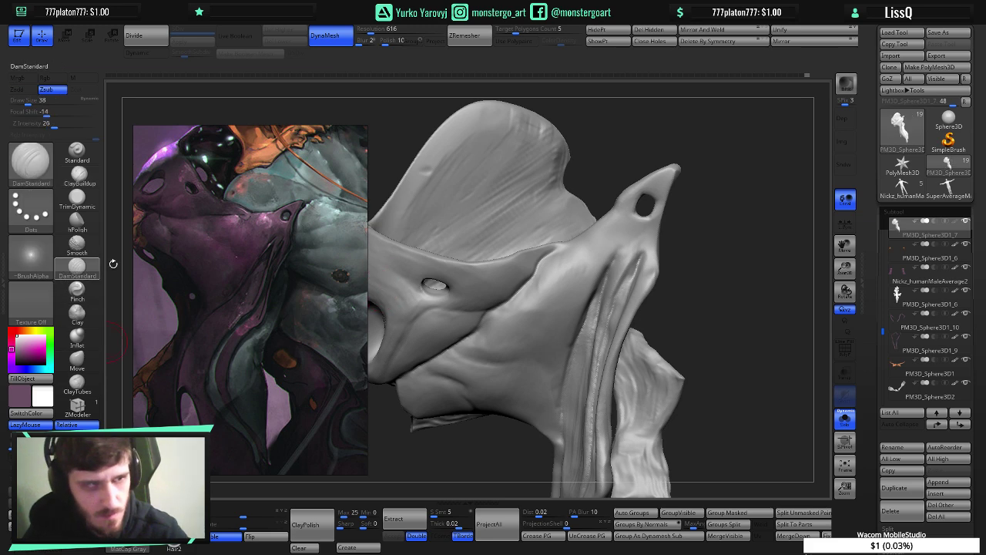
pyautogui.moveTo(615, 305); pyautogui.dragTo(590, 302, button='right')
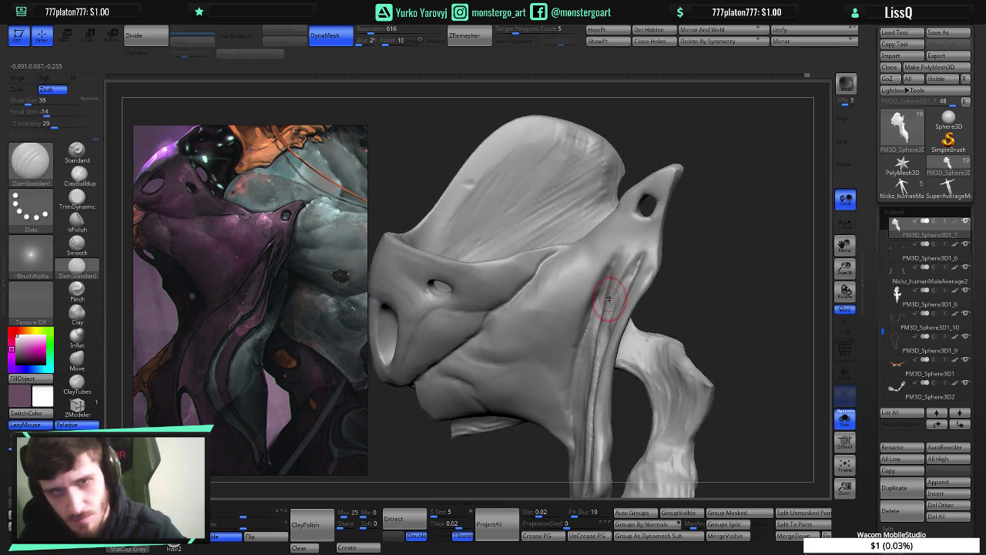
pyautogui.moveTo(609, 297)
pyautogui.mouseDown()
pyautogui.moveTo(592, 369)
pyautogui.moveTo(593, 312)
pyautogui.mouseUp()
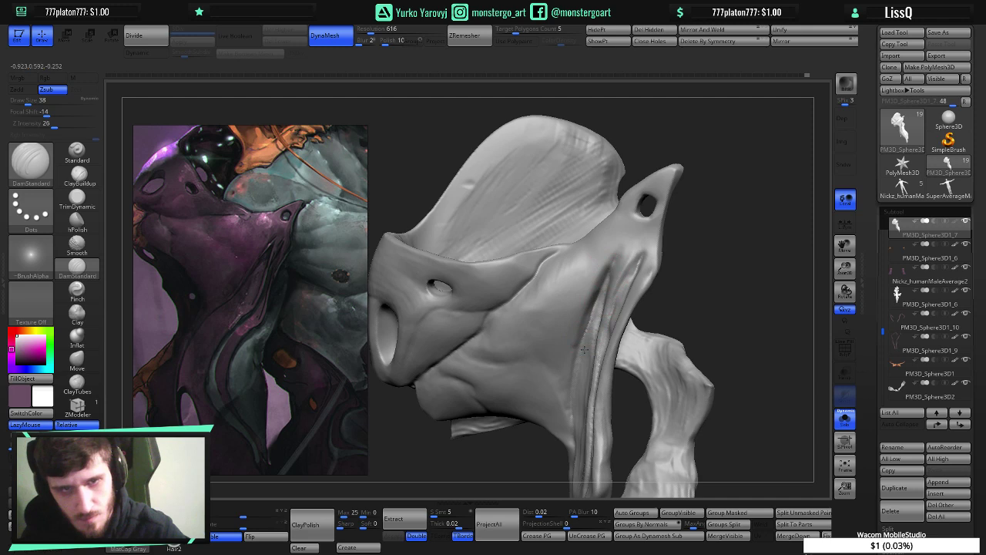
pyautogui.moveTo(590, 315); pyautogui.dragTo(584, 358)
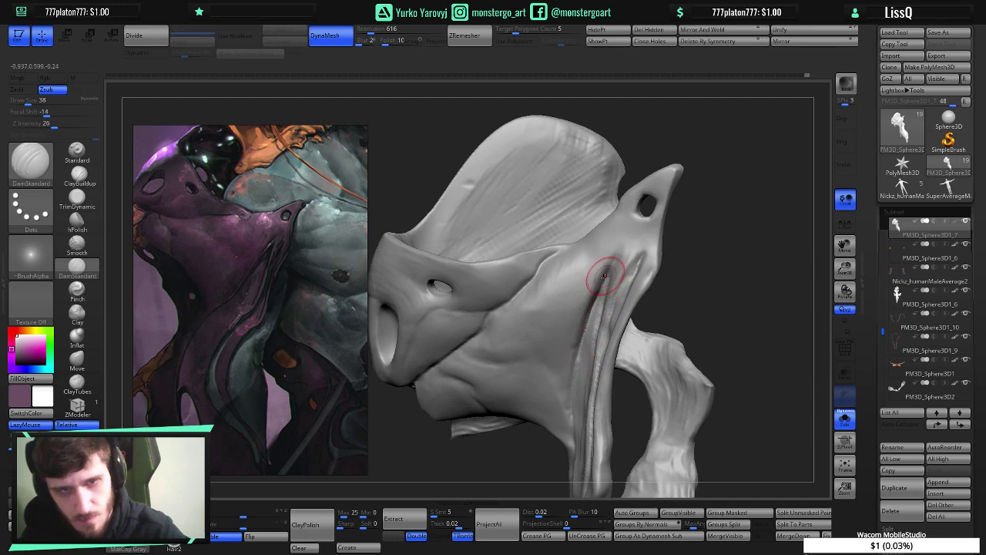
pyautogui.moveTo(605, 276)
pyautogui.mouseDown()
pyautogui.moveTo(576, 385)
pyautogui.moveTo(584, 339)
pyautogui.moveTo(581, 361)
pyautogui.mouseUp()
pyautogui.moveTo(615, 257); pyautogui.dragTo(589, 309)
pyautogui.press('[')
pyautogui.press('[')
pyautogui.press('[')
pyautogui.press('[')
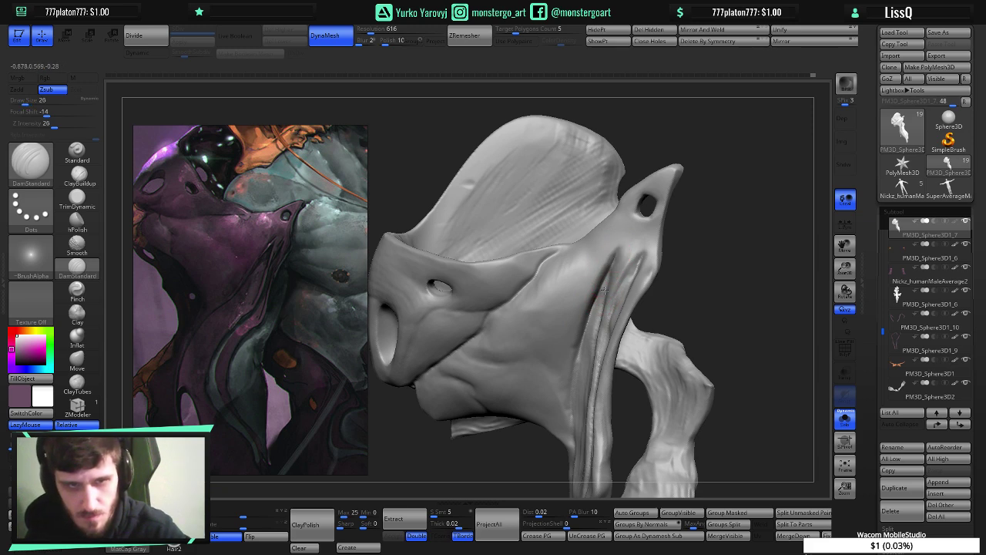
# - Carve long creases down the length of the strap's ridges with the DamStandard brush at draw size 34
pyautogui.moveTo(574, 374); pyautogui.dragTo(589, 370, button='right')
pyautogui.keyDown('ctrl'); pyautogui.moveTo(654, 387); pyautogui.dragTo(655, 332, button='right'); pyautogui.keyUp('ctrl')
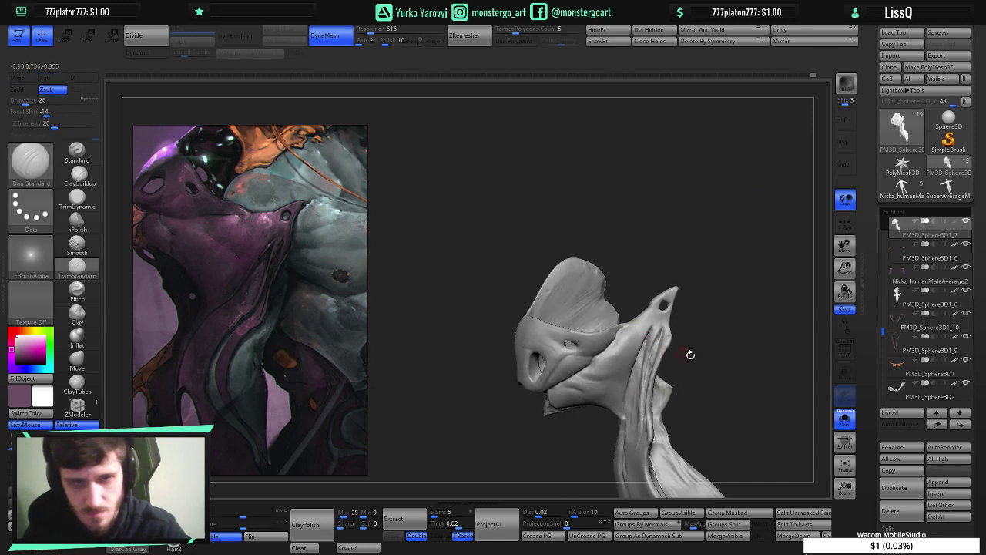
pyautogui.keyDown('alt'); pyautogui.moveTo(780, 376); pyautogui.dragTo(694, 308, button='right'); pyautogui.keyUp('alt')
pyautogui.keyDown('ctrl'); pyautogui.moveTo(599, 316); pyautogui.dragTo(594, 351, button='right'); pyautogui.keyUp('ctrl')
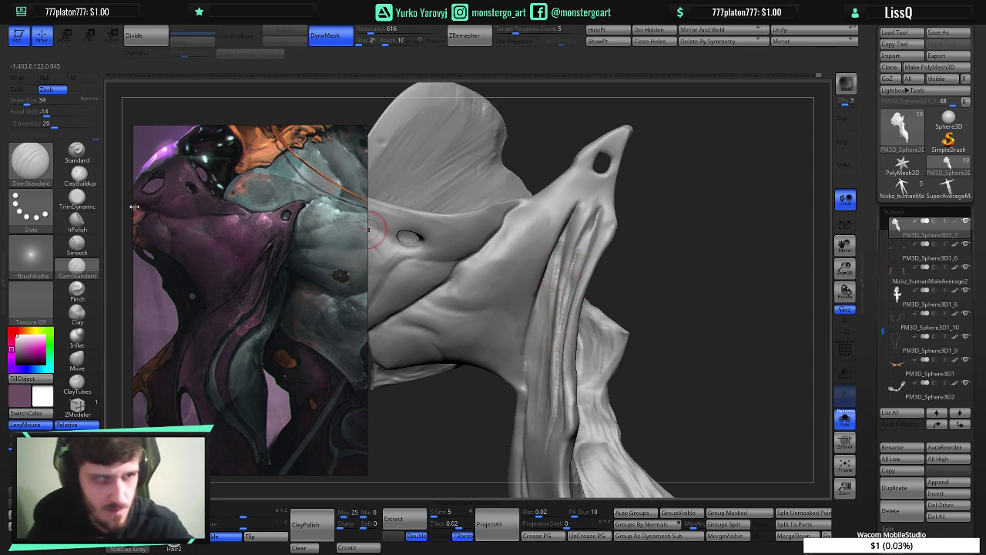
pyautogui.click(77, 198)
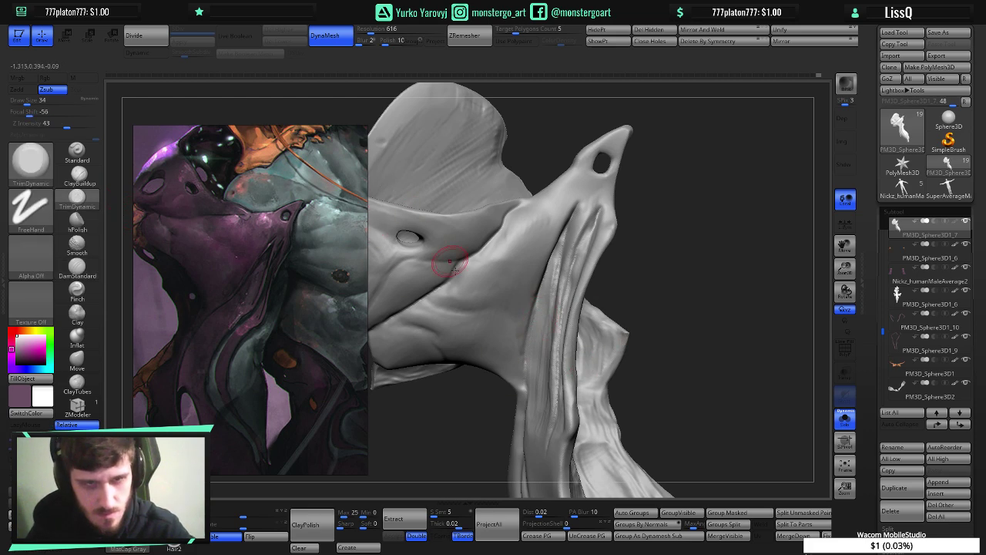
pyautogui.moveTo(713, 349)
pyautogui.keyDown('ctrl'); pyautogui.mouseDown(button='right')
pyautogui.moveTo(683, 298)
pyautogui.moveTo(669, 303)
pyautogui.mouseUp(button='right'); pyautogui.keyUp('ctrl')
pyautogui.moveTo(669, 304)
pyautogui.mouseDown()
pyautogui.moveTo(591, 282)
pyautogui.moveTo(621, 352)
pyautogui.moveTo(590, 328)
pyautogui.moveTo(608, 332)
pyautogui.mouseUp()
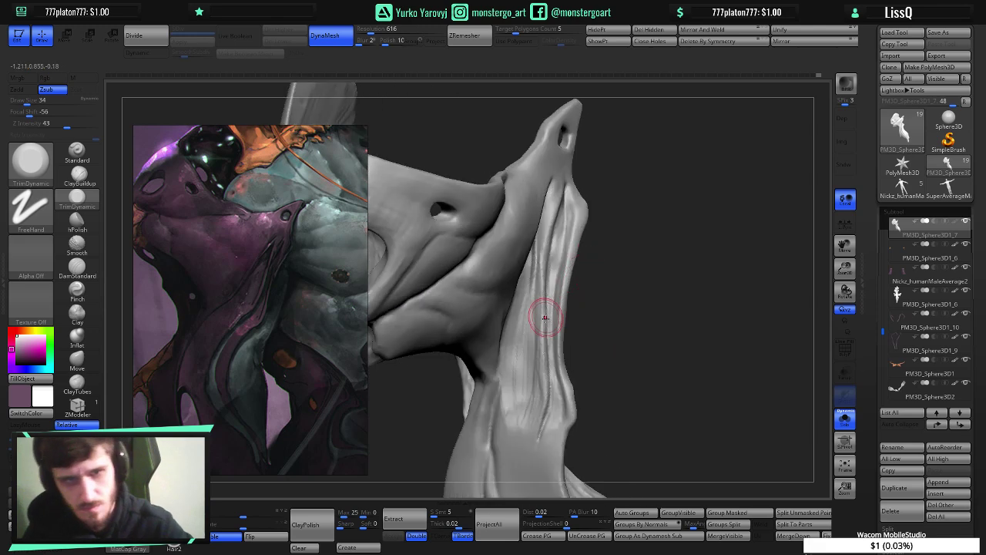
pyautogui.click(77, 266)
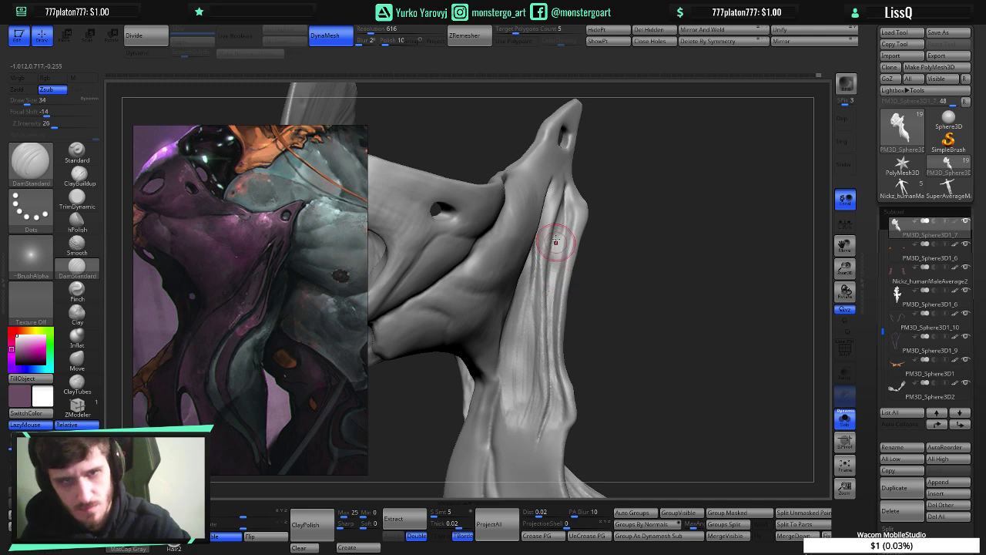
pyautogui.moveTo(551, 282)
pyautogui.mouseDown()
pyautogui.moveTo(554, 392)
pyautogui.moveTo(564, 403)
pyautogui.mouseUp()
pyautogui.moveTo(554, 258); pyautogui.dragTo(578, 432)
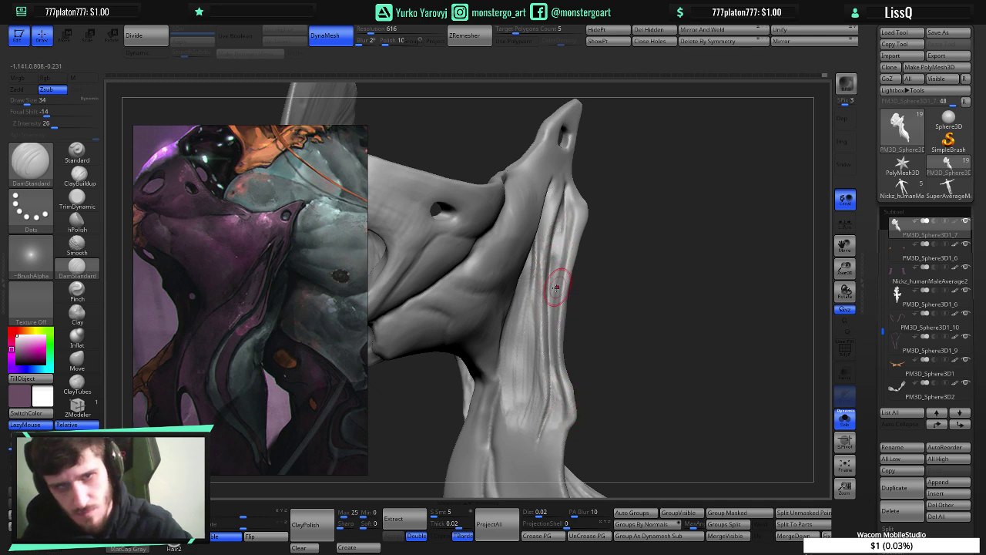
pyautogui.moveTo(557, 286)
pyautogui.mouseDown(button='right')
pyautogui.moveTo(515, 288)
pyautogui.moveTo(543, 292)
pyautogui.mouseUp(button='right')
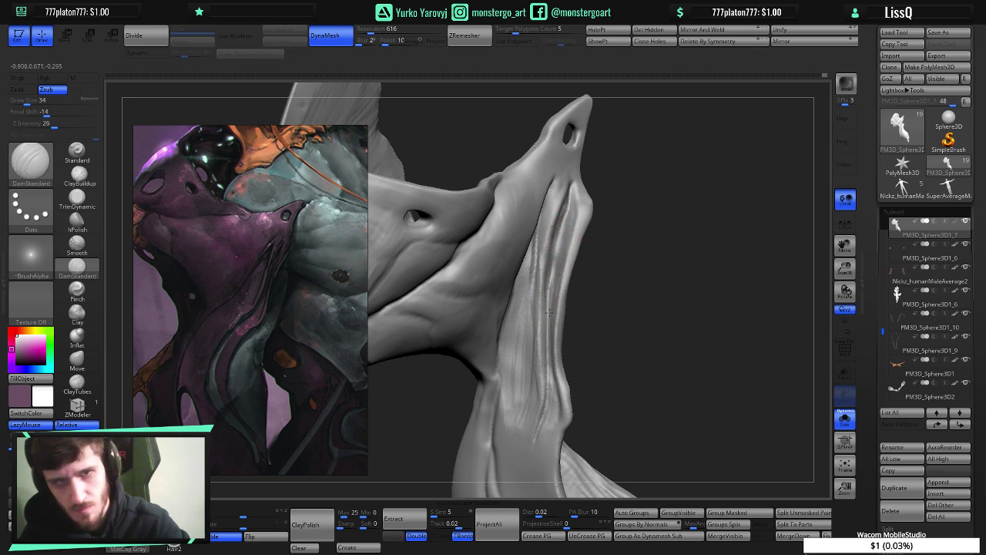
# - Refine the crease running up the strap's inner face toward the pointed tip with the DamStandard brush at draw size 34
pyautogui.moveTo(551, 308)
pyautogui.mouseDown(button='right')
pyautogui.moveTo(540, 313)
pyautogui.moveTo(585, 312)
pyautogui.moveTo(593, 323)
pyautogui.mouseUp(button='right')
pyautogui.keyDown('ctrl'); pyautogui.moveTo(658, 333); pyautogui.dragTo(634, 359, button='right'); pyautogui.keyUp('ctrl')
pyautogui.moveTo(633, 359)
pyautogui.mouseDown(button='right')
pyautogui.moveTo(613, 378)
pyautogui.moveTo(646, 354)
pyautogui.moveTo(625, 337)
pyautogui.moveTo(645, 390)
pyautogui.moveTo(632, 370)
pyautogui.mouseUp(button='right')
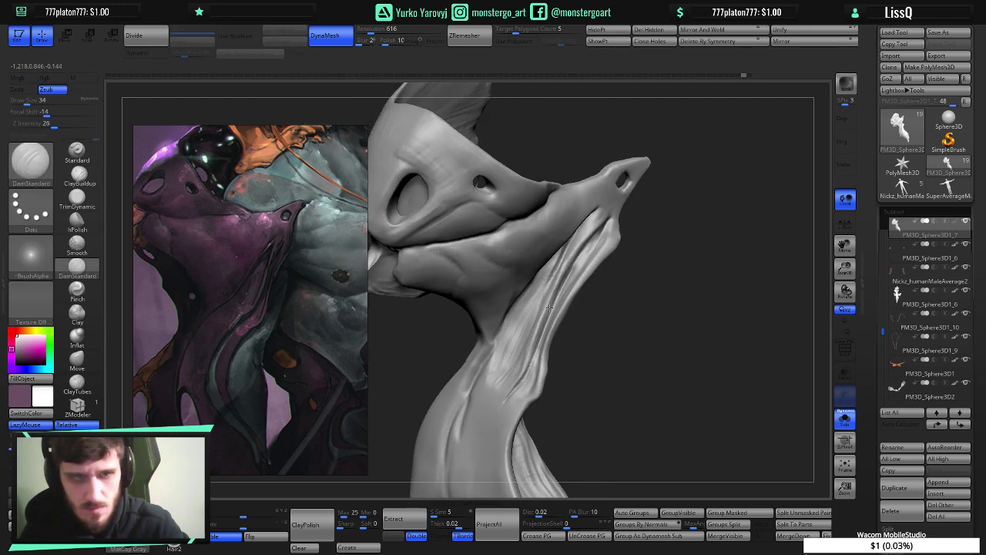
pyautogui.moveTo(550, 307)
pyautogui.mouseDown(button='right')
pyautogui.moveTo(537, 304)
pyautogui.moveTo(551, 305)
pyautogui.mouseUp(button='right')
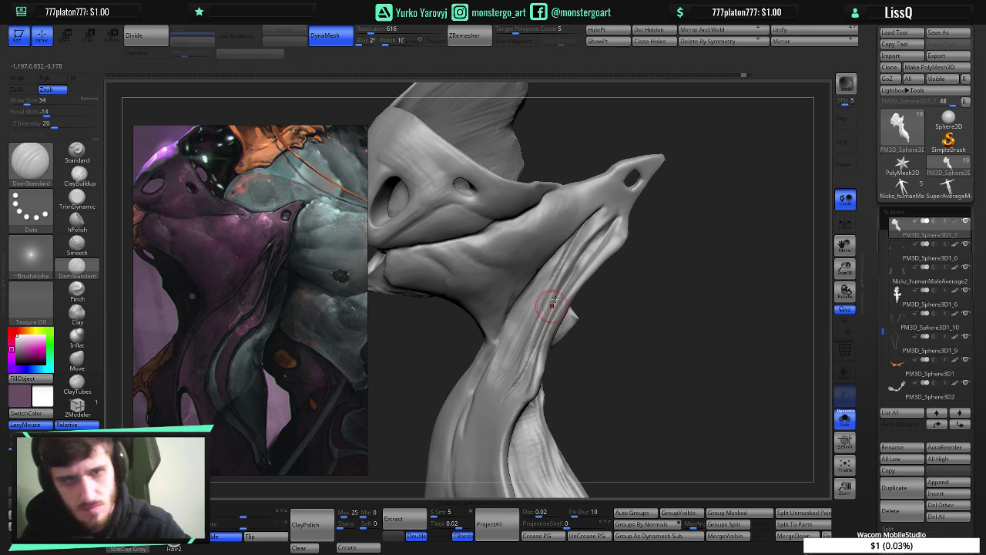
pyautogui.moveTo(530, 332); pyautogui.dragTo(552, 276)
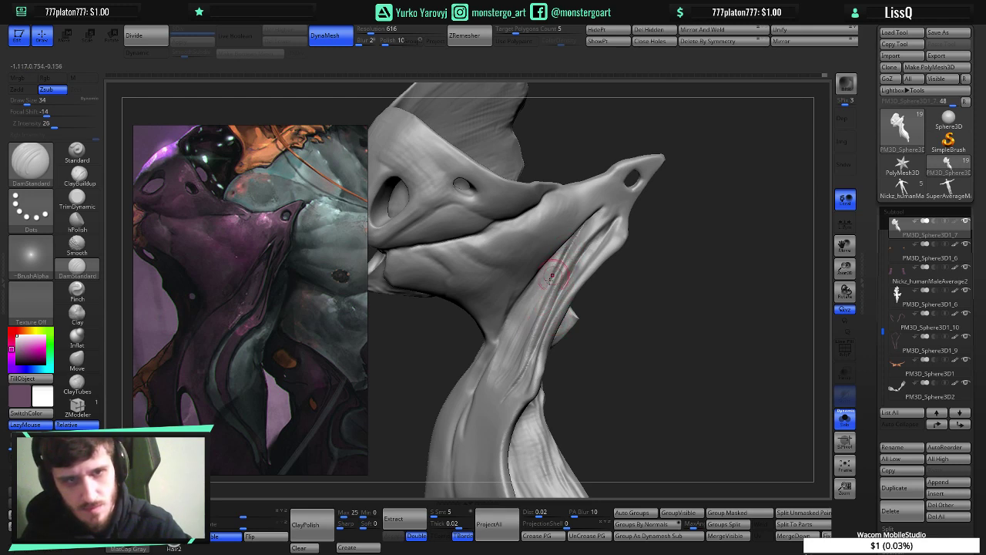
# - Sculpt the strap's ridges below the pointed tip with the ClayBuildup brush in Zsub mode at draw size 34
pyautogui.click(76, 174)
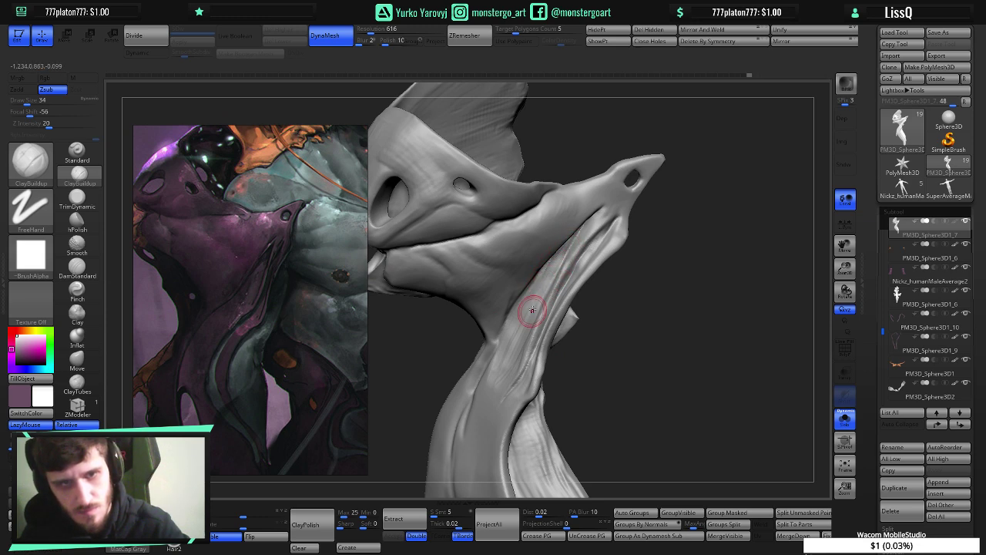
pyautogui.moveTo(531, 289)
pyautogui.mouseDown()
pyautogui.moveTo(517, 326)
pyautogui.moveTo(531, 297)
pyautogui.mouseUp()
pyautogui.moveTo(541, 295)
pyautogui.mouseDown(button='right')
pyautogui.moveTo(512, 298)
pyautogui.moveTo(558, 309)
pyautogui.moveTo(548, 313)
pyautogui.mouseUp(button='right')
pyautogui.keyDown('ctrl'); pyautogui.moveTo(622, 356); pyautogui.dragTo(578, 306, button='right'); pyautogui.keyUp('ctrl')
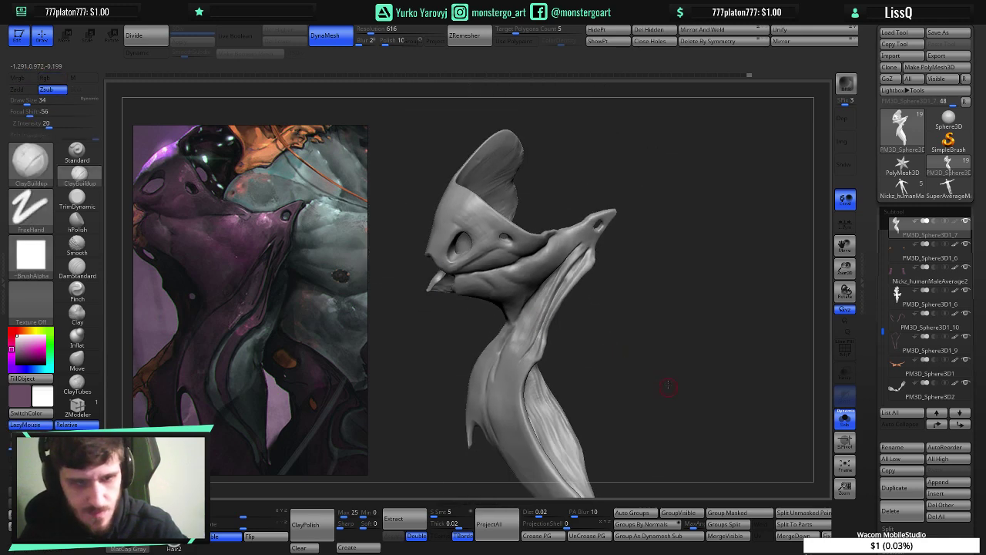
# - Reposition the reference to show the forearm and reshape the strap's lower section with the Move brush at draw size 90
pyautogui.moveTo(668, 386)
pyautogui.mouseDown(button='right')
pyautogui.moveTo(618, 306)
pyautogui.moveTo(590, 306)
pyautogui.mouseUp(button='right')
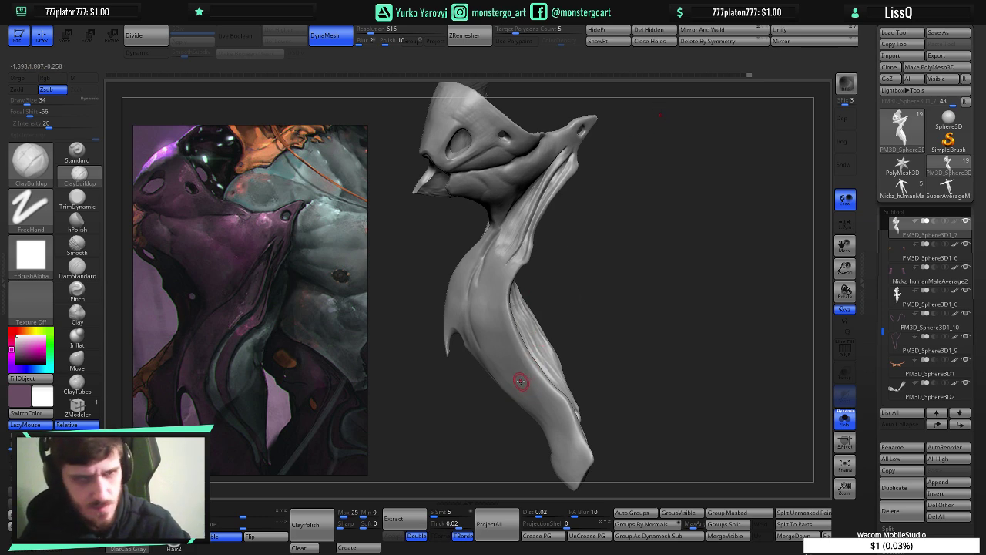
pyautogui.moveTo(220, 414)
pyautogui.mouseDown(button='right')
pyautogui.moveTo(233, 361)
pyautogui.moveTo(218, 423)
pyautogui.mouseUp(button='right')
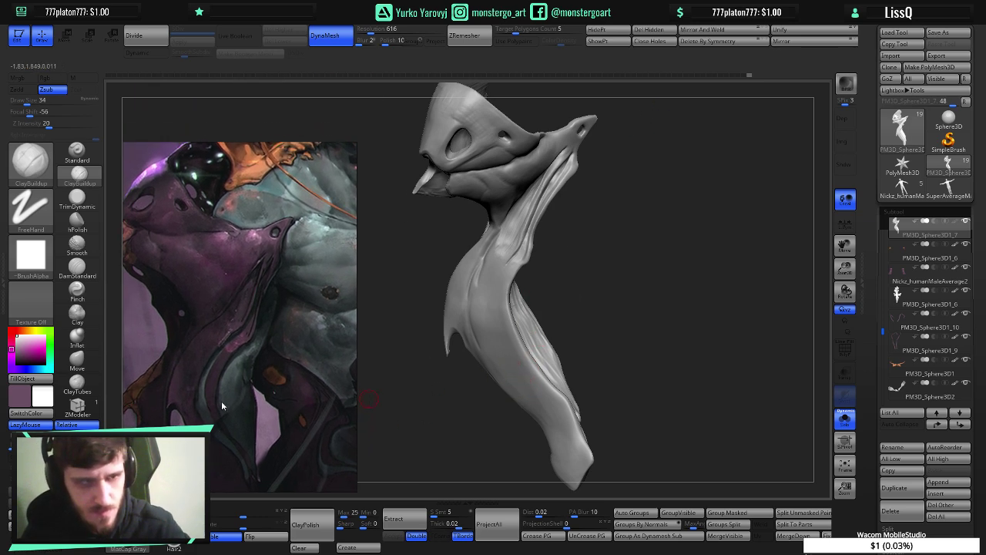
pyautogui.moveTo(220, 373); pyautogui.dragTo(223, 299, button='middle')
pyautogui.moveTo(580, 367); pyautogui.dragTo(622, 339, button='right')
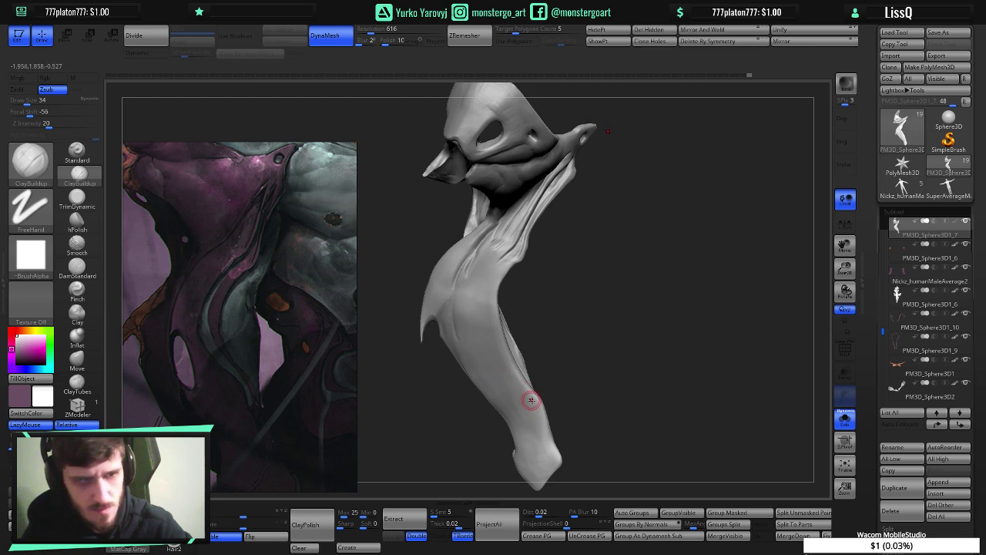
pyautogui.moveTo(502, 372); pyautogui.dragTo(540, 365, button='right')
pyautogui.press(']')
pyautogui.press(']')
pyautogui.press(']')
pyautogui.press(']')
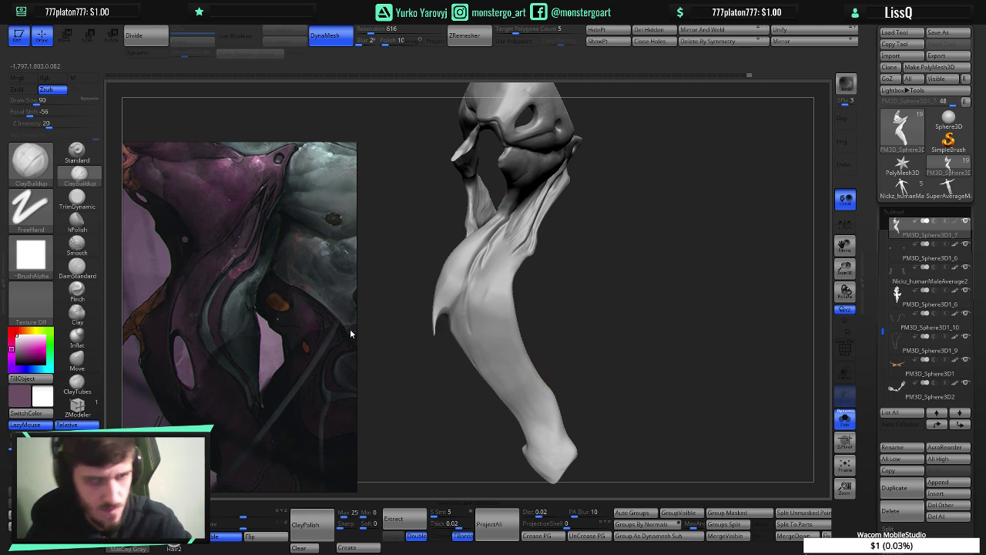
pyautogui.click(77, 360)
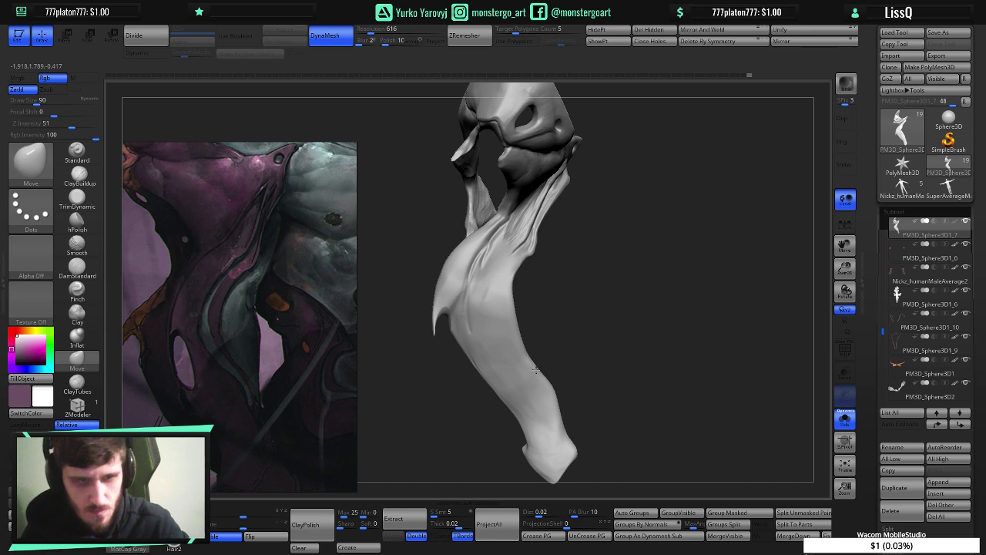
pyautogui.press('shift')
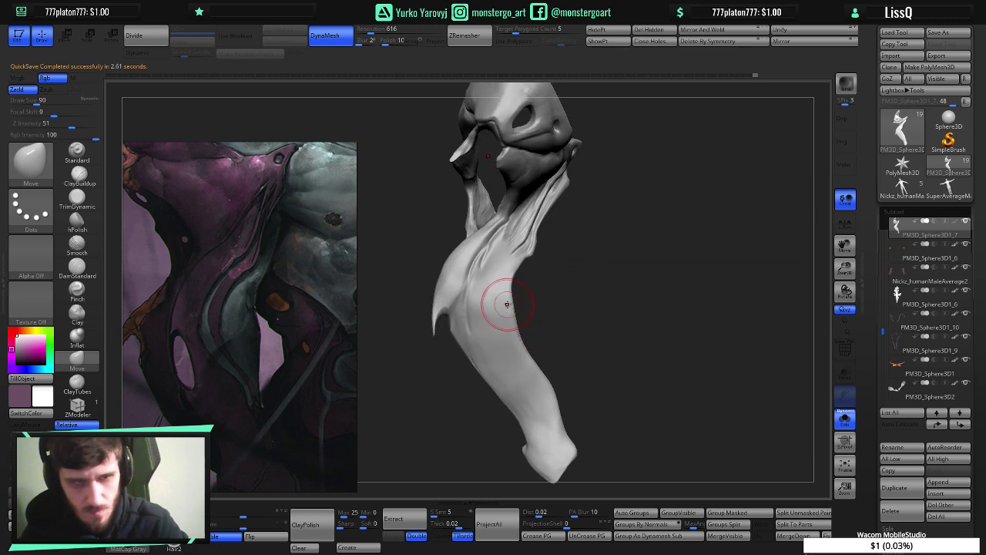
# - Refine the curve of the strap's inner edge at mid-length with the Move brush at draw size 122
pyautogui.press(']')
pyautogui.press(']')
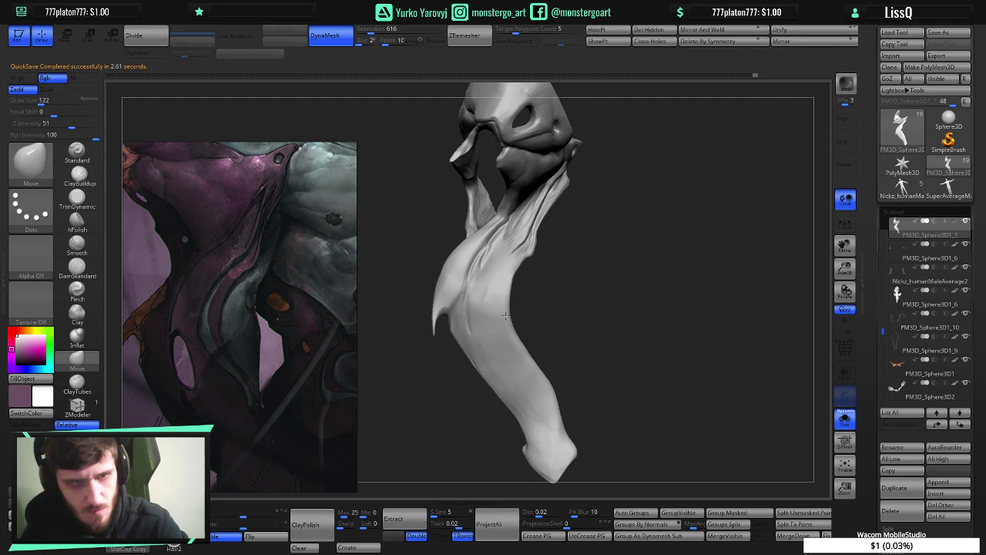
pyautogui.hotkey('ctrl', 'z')
pyautogui.moveTo(506, 316); pyautogui.dragTo(507, 303)
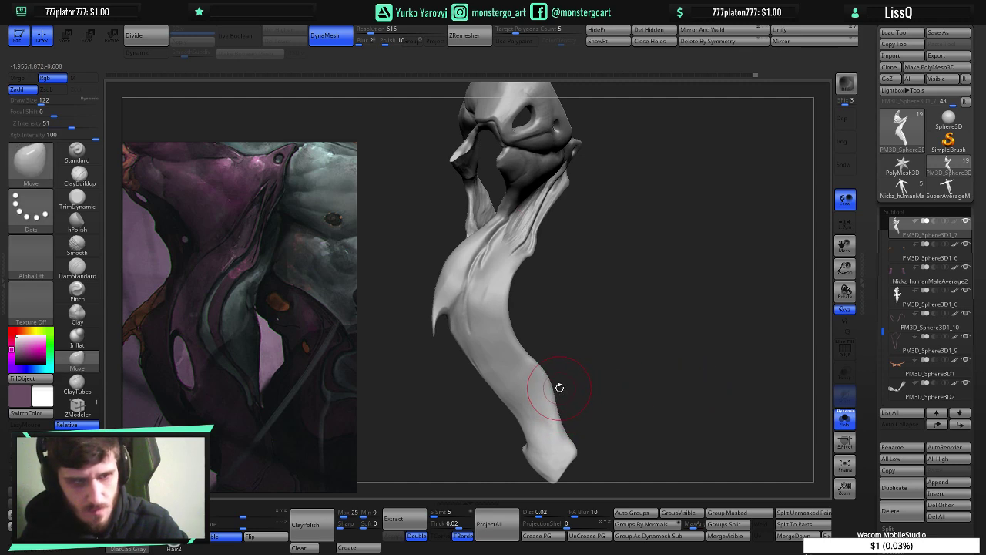
pyautogui.moveTo(303, 268)
pyautogui.mouseDown(button='right')
pyautogui.moveTo(273, 274)
pyautogui.moveTo(301, 255)
pyautogui.mouseUp(button='right')
pyautogui.moveTo(594, 324)
pyautogui.mouseDown()
pyautogui.moveTo(528, 325)
pyautogui.moveTo(587, 314)
pyautogui.mouseUp()
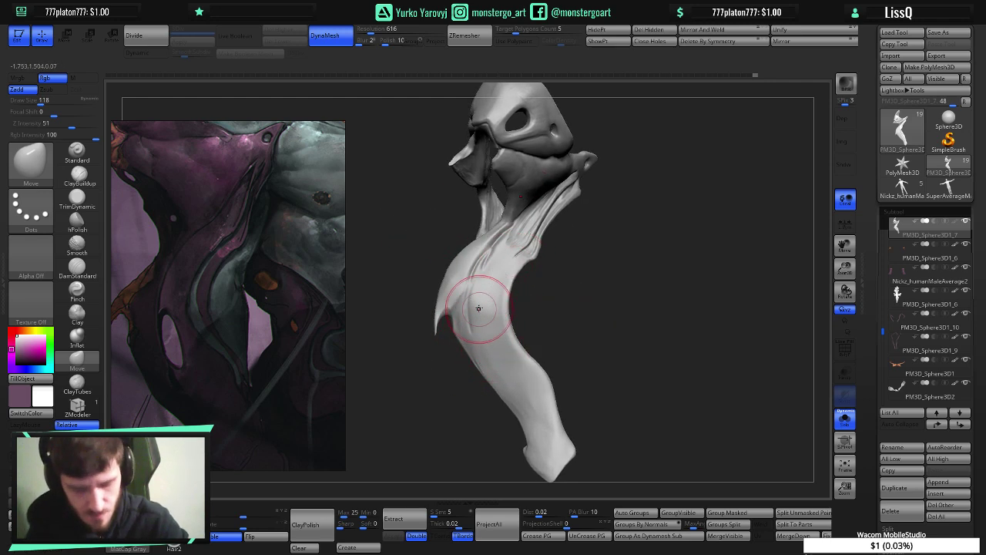
# - Carve a long crease along the strap's inner edge with the DamStandard brush at Z Intensity 13 and draw size 26
pyautogui.click(80, 264)
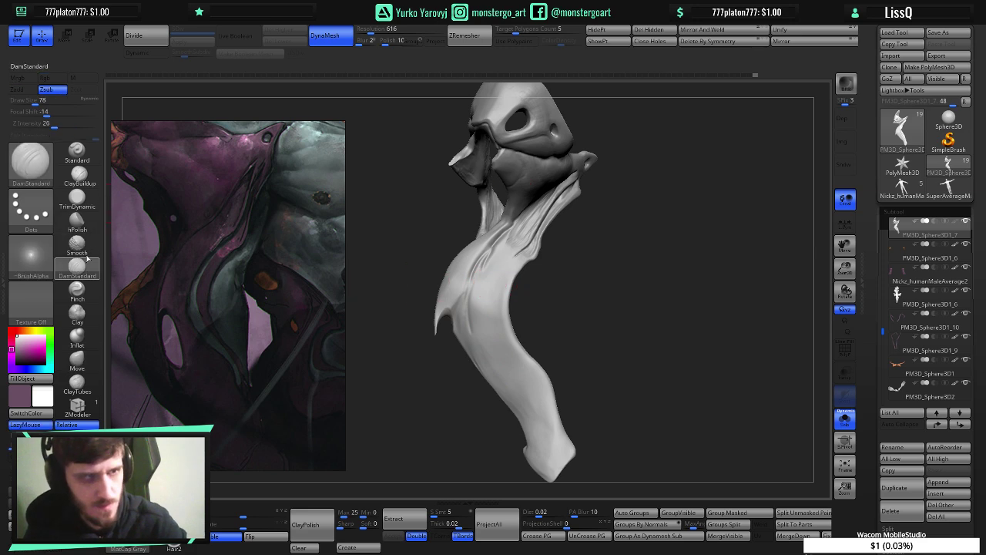
pyautogui.press('[')
pyautogui.press('[')
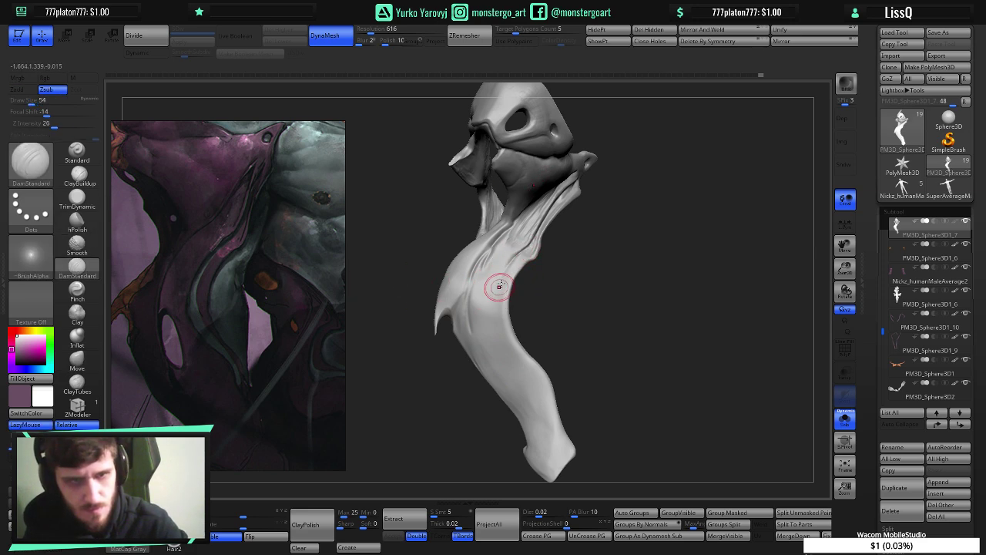
pyautogui.press('ctrl')
pyautogui.hotkey('ctrl', 'z')
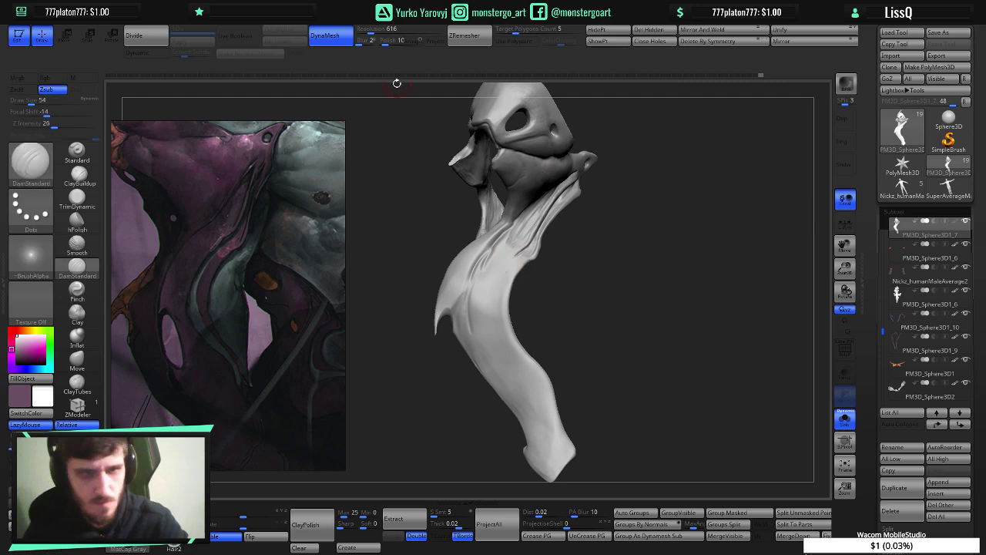
pyautogui.click(42, 123)
pyautogui.write('13')
pyautogui.press('Return')
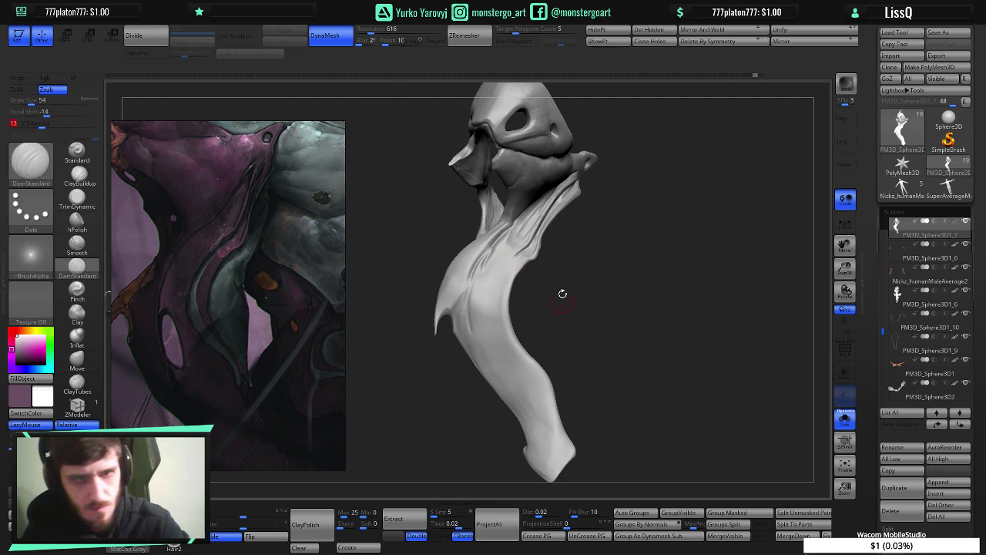
pyautogui.press('[')
pyautogui.press('[')
pyautogui.press('[')
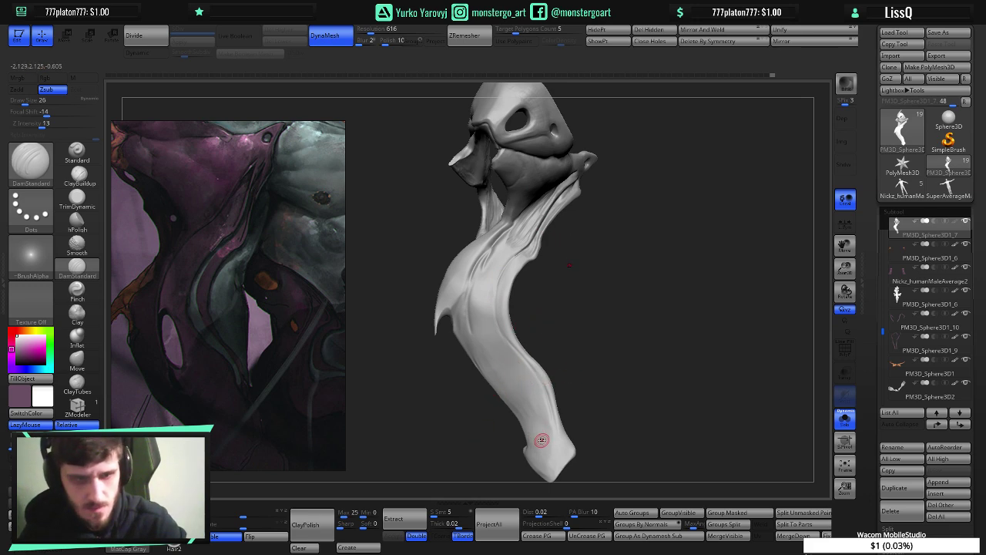
# - Carve flowing creases down the middle of the strap toward its lower end with the DamStandard brush, redoing the last stroke
pyautogui.moveTo(532, 426); pyautogui.dragTo(528, 425, button='right')
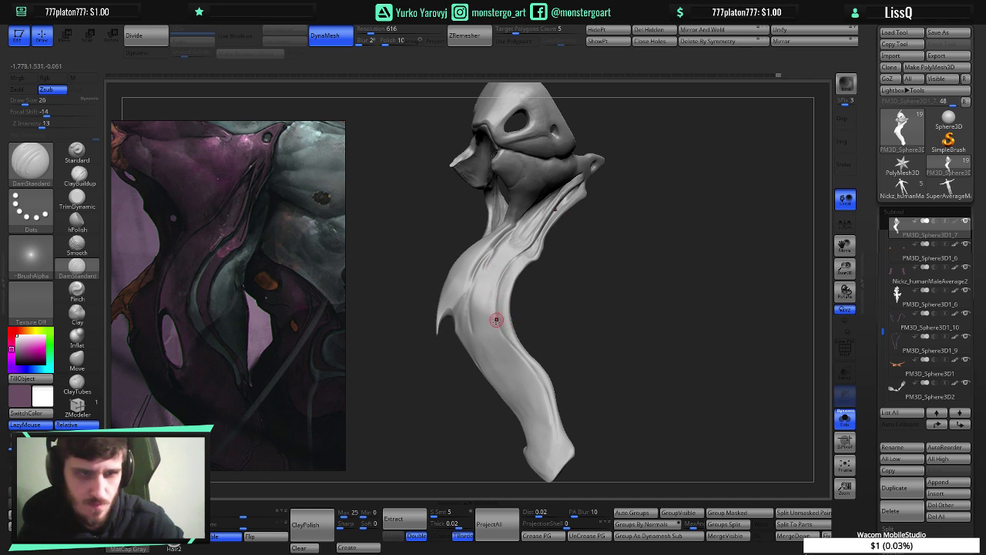
pyautogui.moveTo(541, 298)
pyautogui.keyDown('ctrl'); pyautogui.mouseDown(button='right')
pyautogui.moveTo(550, 327)
pyautogui.moveTo(528, 297)
pyautogui.mouseUp(button='right'); pyautogui.keyUp('ctrl')
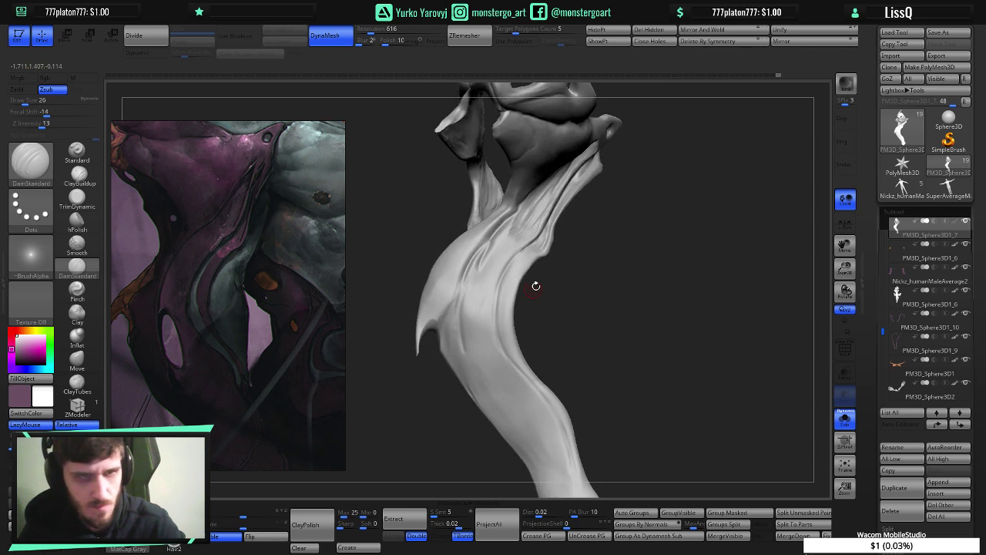
pyautogui.moveTo(520, 251); pyautogui.dragTo(517, 263, button='right')
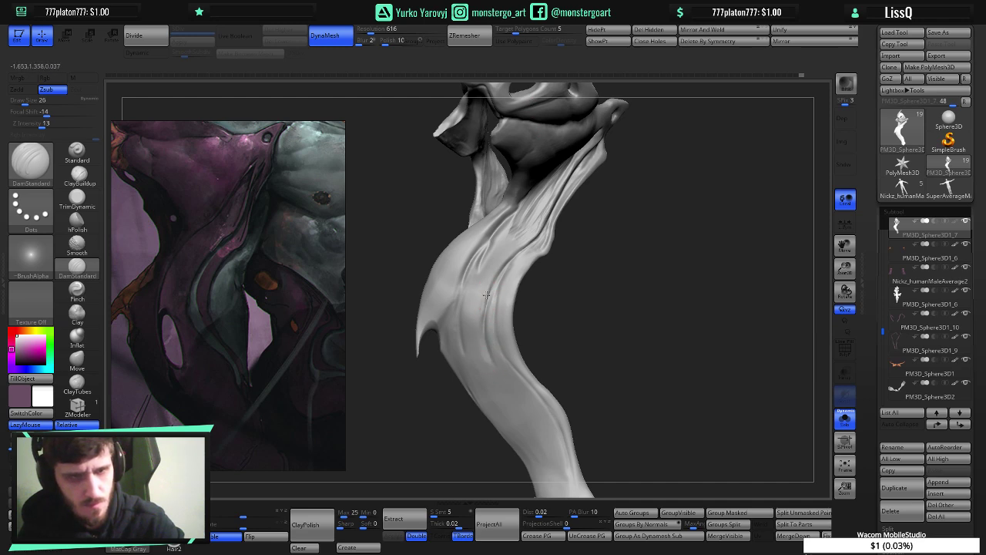
pyautogui.press('ctrl')
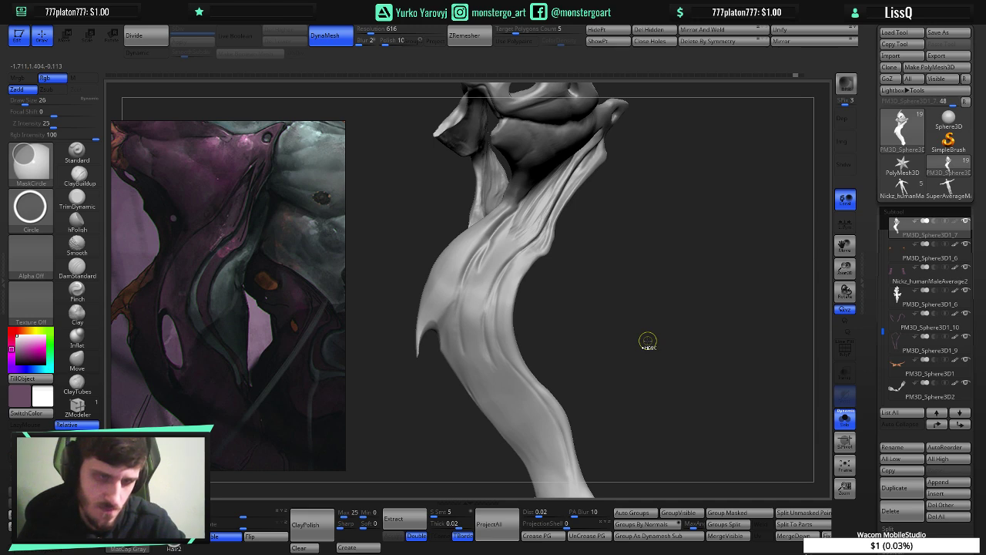
pyautogui.hotkey('ctrl', 'z')
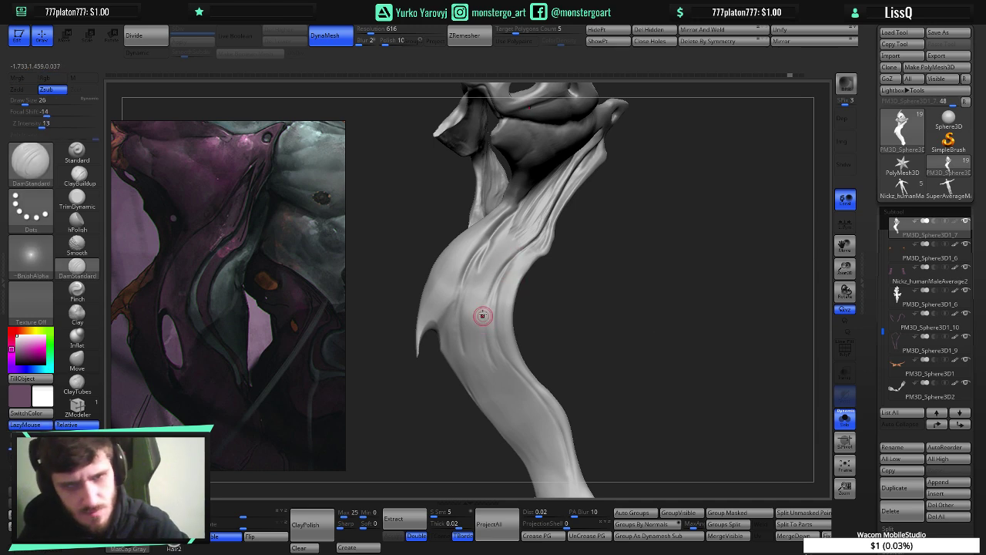
pyautogui.moveTo(489, 279); pyautogui.dragTo(487, 307)
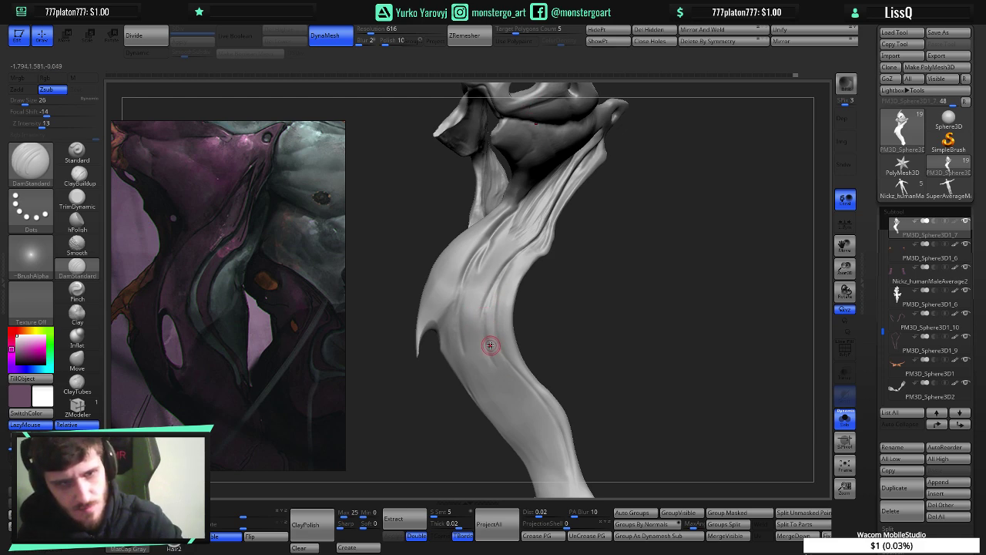
pyautogui.moveTo(487, 315); pyautogui.dragTo(540, 411)
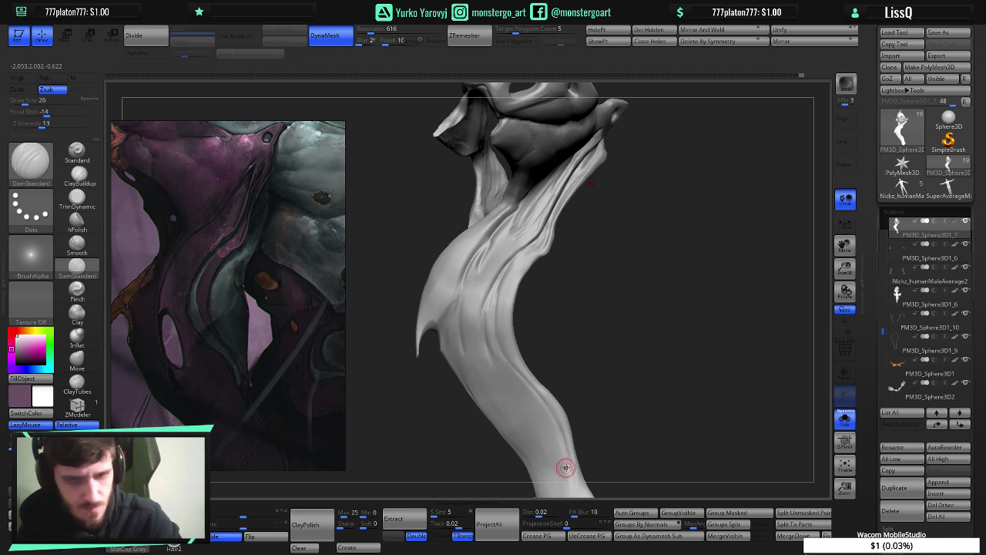
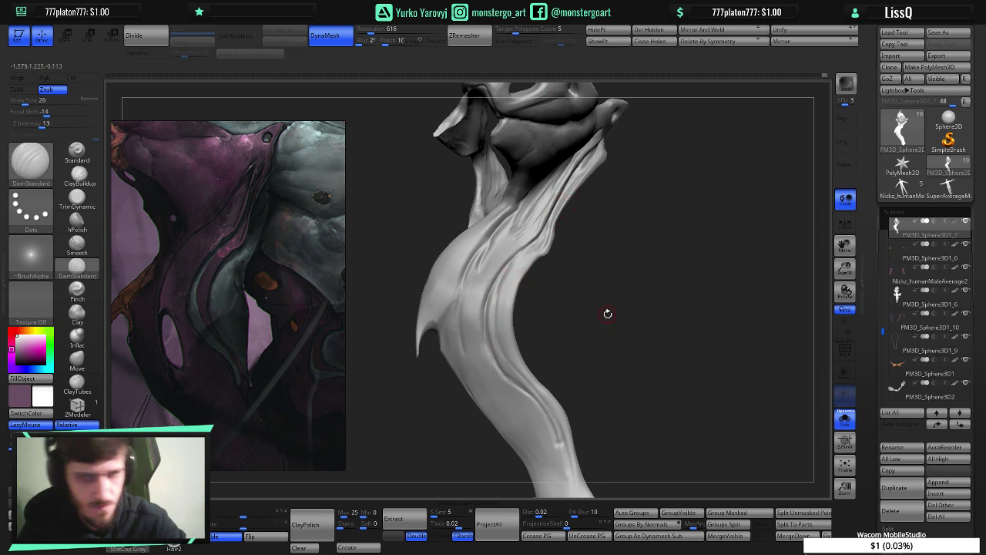
# - Turn off Solo mode and check the strap's shape against the whole character
pyautogui.moveTo(581, 307)
pyautogui.mouseDown()
pyautogui.moveTo(501, 294)
pyautogui.moveTo(621, 320)
pyautogui.mouseUp()
pyautogui.press('ctrl')
pyautogui.keyDown('ctrl'); pyautogui.moveTo(620, 320); pyautogui.dragTo(574, 262, button='right'); pyautogui.keyUp('ctrl')
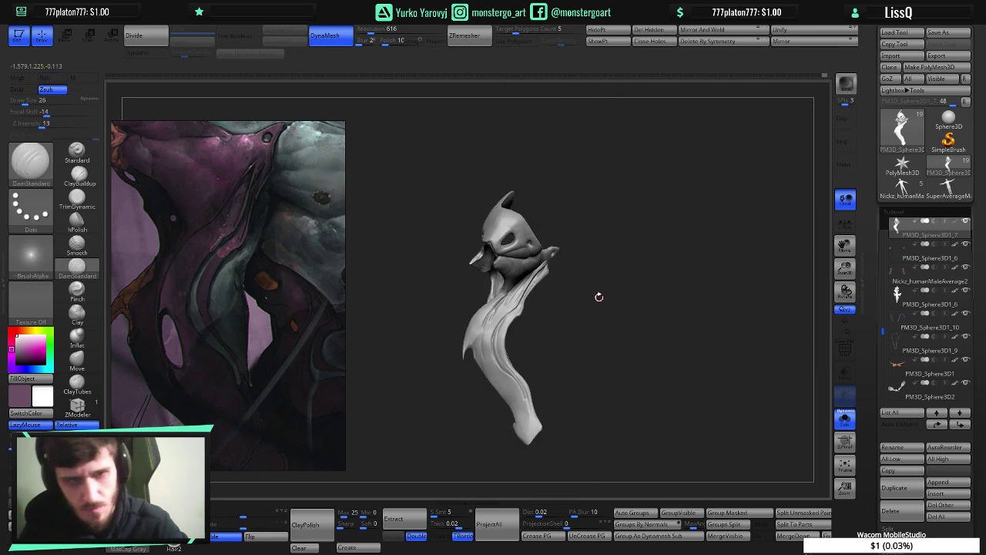
pyautogui.moveTo(563, 345)
pyautogui.keyDown('ctrl'); pyautogui.mouseDown(button='right')
pyautogui.moveTo(593, 373)
pyautogui.moveTo(577, 322)
pyautogui.moveTo(538, 325)
pyautogui.mouseUp(button='right'); pyautogui.keyUp('ctrl')
pyautogui.moveTo(537, 326); pyautogui.dragTo(574, 332)
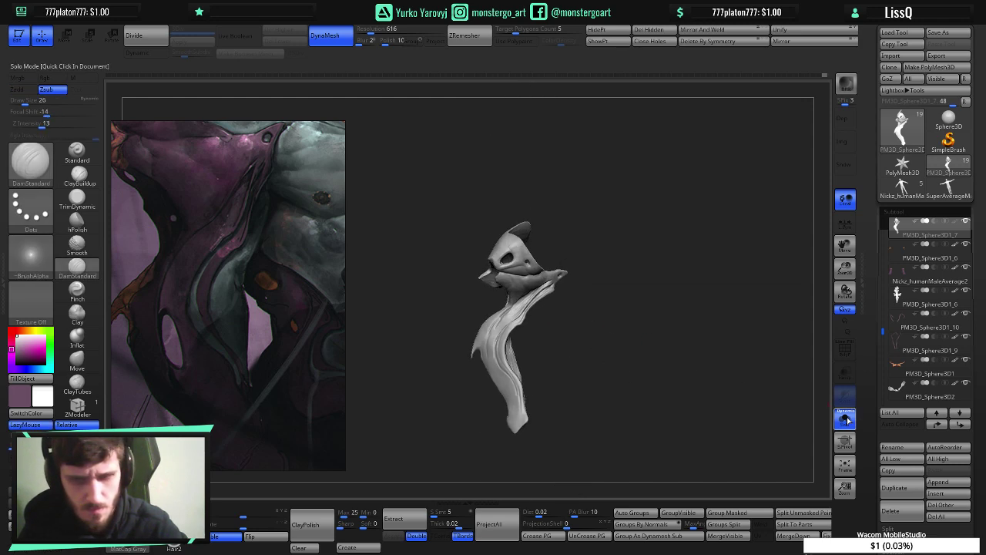
pyautogui.click(846, 419)
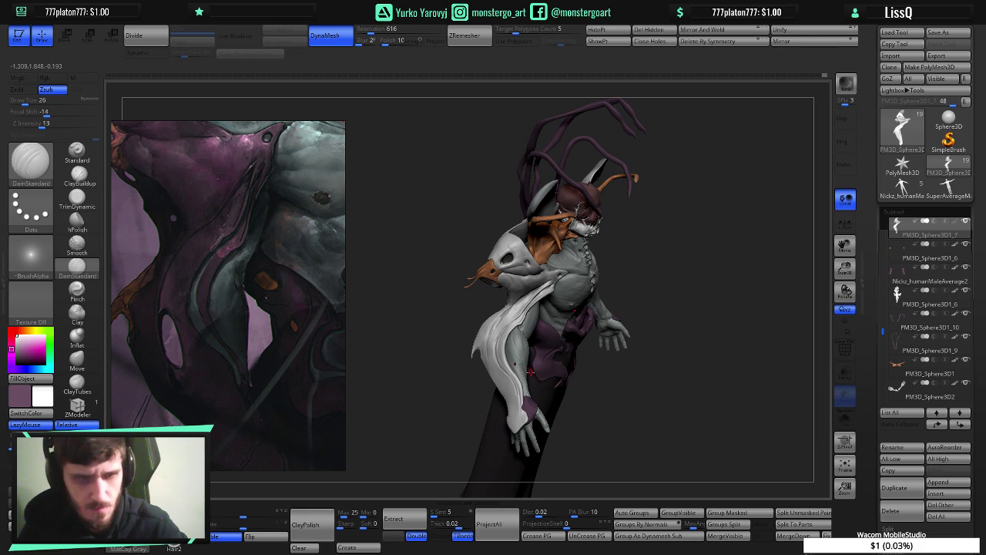
pyautogui.moveTo(544, 395)
pyautogui.mouseDown(button='right')
pyautogui.moveTo(530, 392)
pyautogui.moveTo(554, 417)
pyautogui.mouseUp(button='right')
pyautogui.keyDown('ctrl'); pyautogui.keyDown('shift'); pyautogui.click(519, 404); pyautogui.keyUp('shift'); pyautogui.keyUp('ctrl')
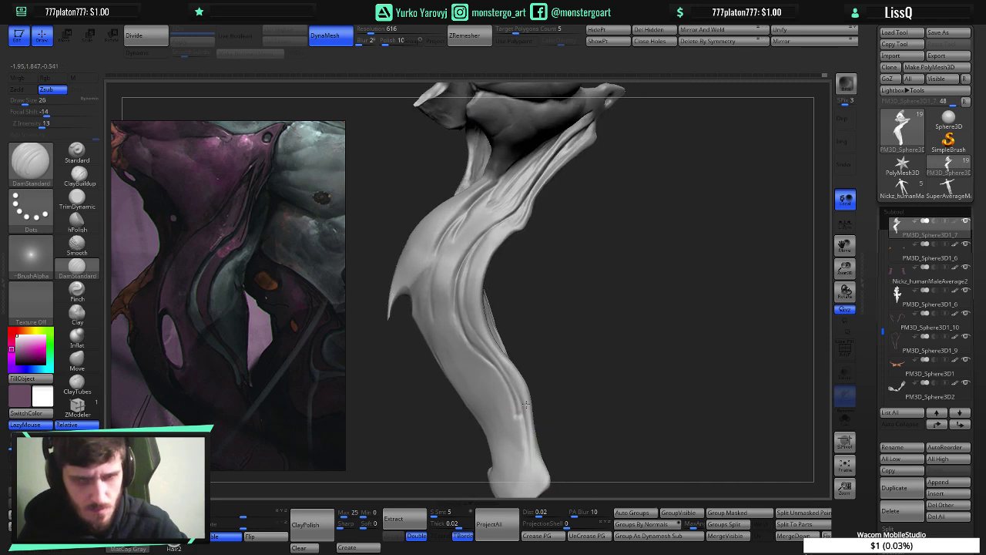
# - Deepen the creases along the strap's upper and middle ridges with the DamStandard brush at draw size 26, keeping the body visible
pyautogui.keyDown('ctrl'); pyautogui.keyDown('shift'); pyautogui.click(526, 404); pyautogui.keyUp('shift'); pyautogui.keyUp('ctrl')
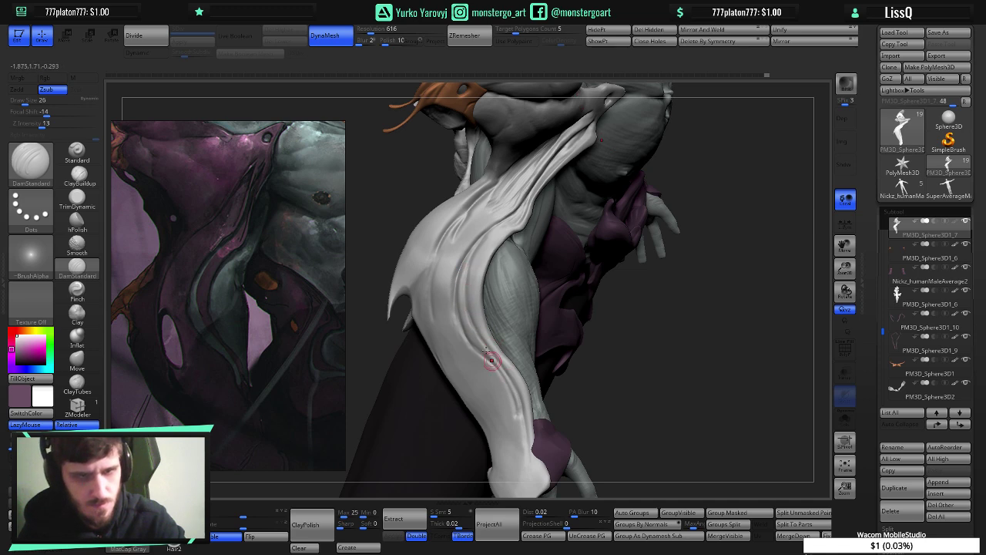
pyautogui.moveTo(500, 239)
pyautogui.mouseDown(button='right')
pyautogui.moveTo(530, 242)
pyautogui.moveTo(535, 259)
pyautogui.moveTo(501, 251)
pyautogui.mouseUp(button='right')
pyautogui.keyDown('ctrl'); pyautogui.keyDown('shift'); pyautogui.click(500, 251); pyautogui.keyUp('shift'); pyautogui.keyUp('ctrl')
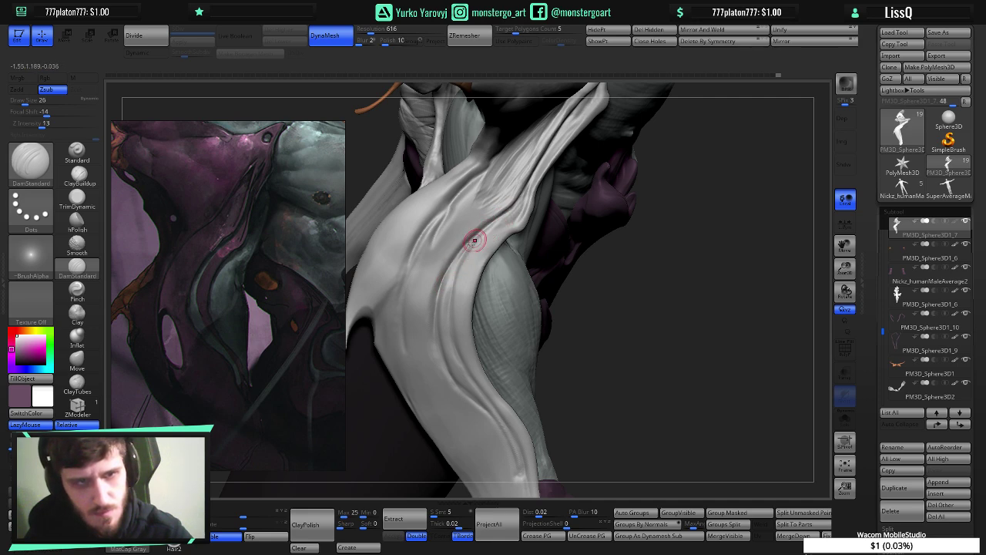
pyautogui.press('ctrl')
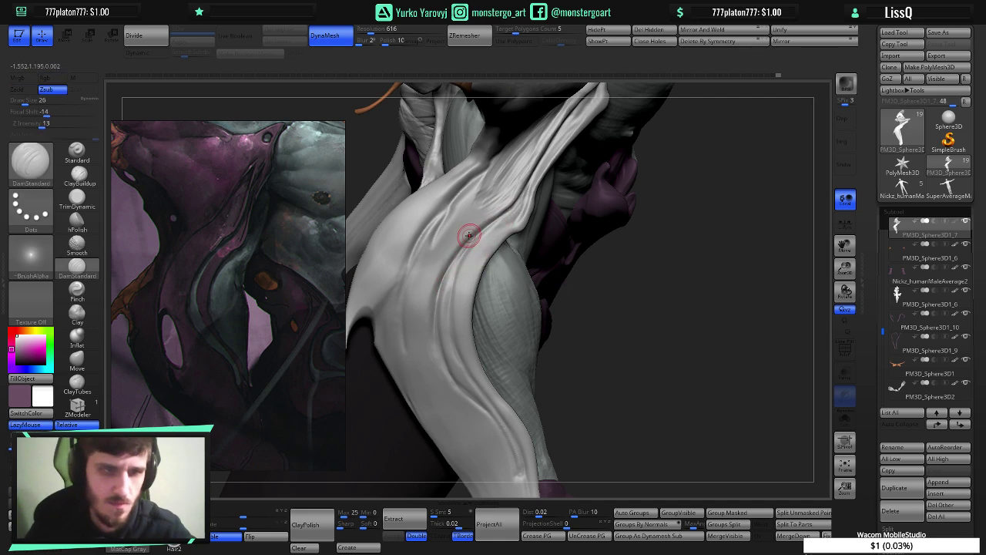
# - Try to shift the ridge on the strap's upper curve with the Move brush at draw size 26
pyautogui.click(77, 359)
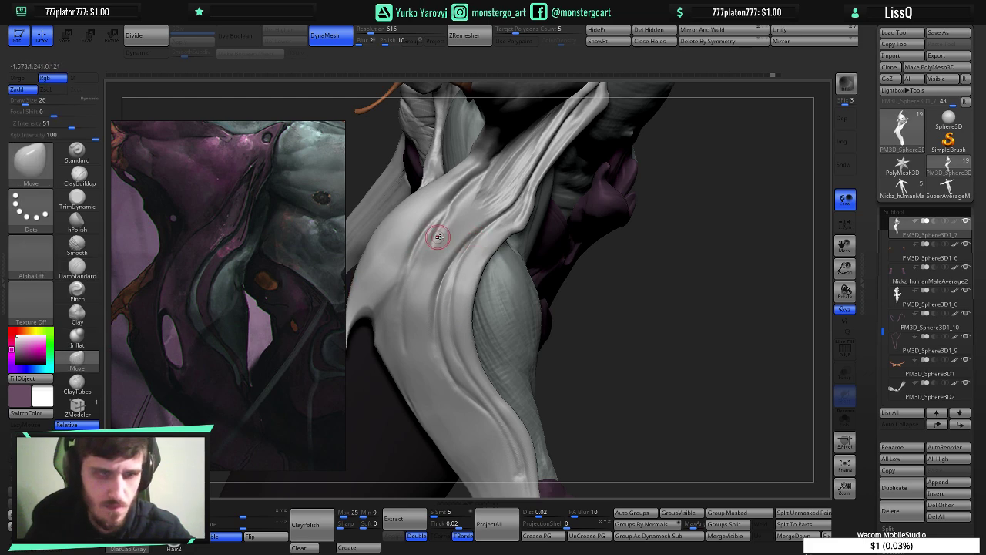
pyautogui.moveTo(479, 236); pyautogui.dragTo(490, 237)
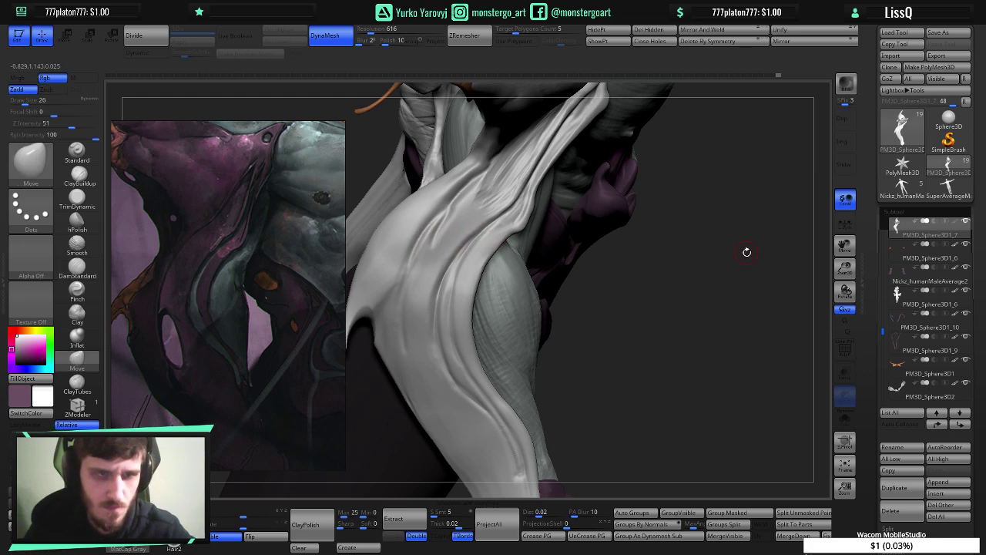
pyautogui.hotkey('ctrl', 'z')
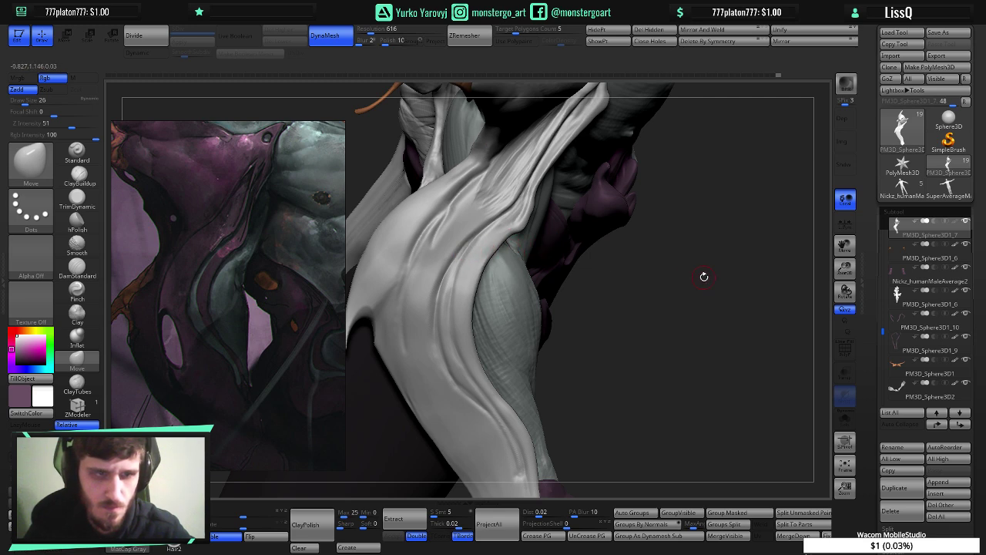
pyautogui.hotkey('ctrl', 'z')
pyautogui.moveTo(512, 217)
pyautogui.keyDown('ctrl'); pyautogui.mouseDown(button='right')
pyautogui.moveTo(547, 236)
pyautogui.moveTo(526, 219)
pyautogui.mouseUp(button='right'); pyautogui.keyUp('ctrl')
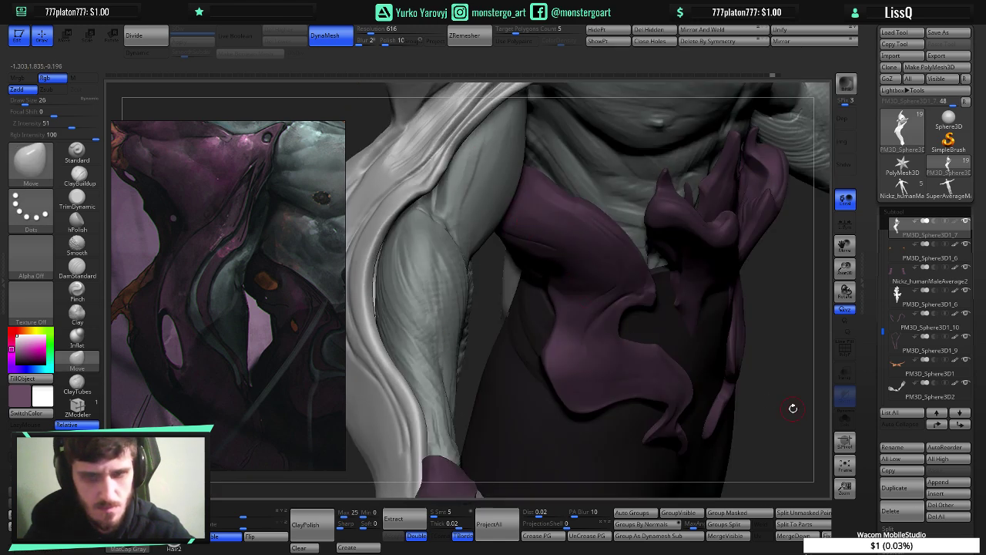
# - Isolate the armor in Solo mode and flatten the strap's edge below the shoulder plate with the hPolish brush at draw size 26
pyautogui.click(846, 418)
pyautogui.moveTo(637, 362)
pyautogui.mouseDown(button='right')
pyautogui.moveTo(575, 315)
pyautogui.moveTo(548, 310)
pyautogui.mouseUp(button='right')
pyautogui.click(76, 174)
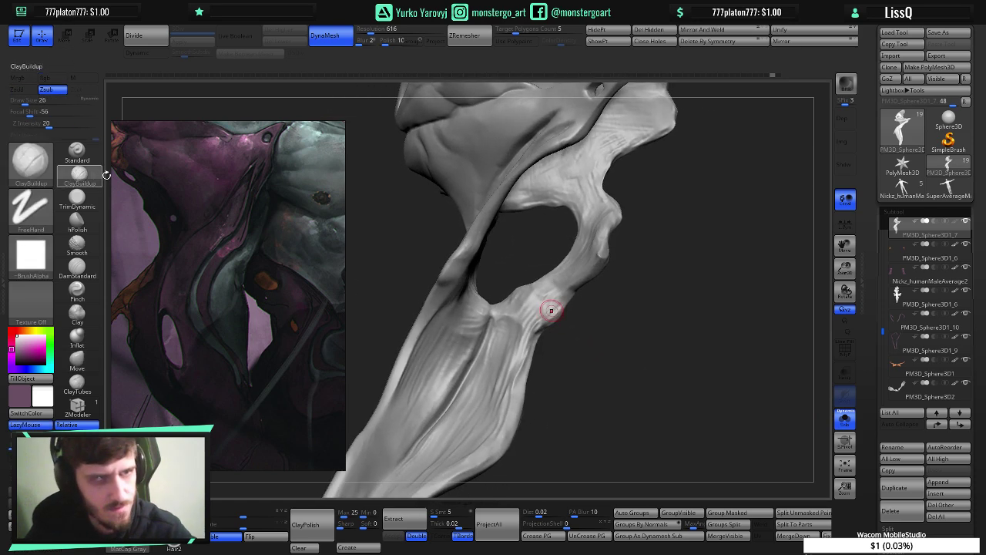
pyautogui.click(75, 218)
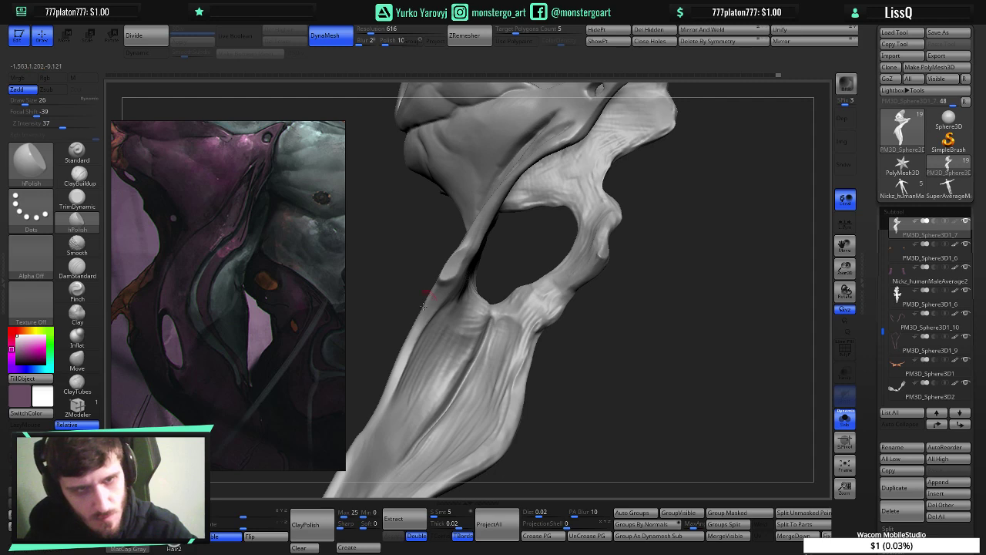
pyautogui.moveTo(423, 306); pyautogui.dragTo(482, 339, button='right')
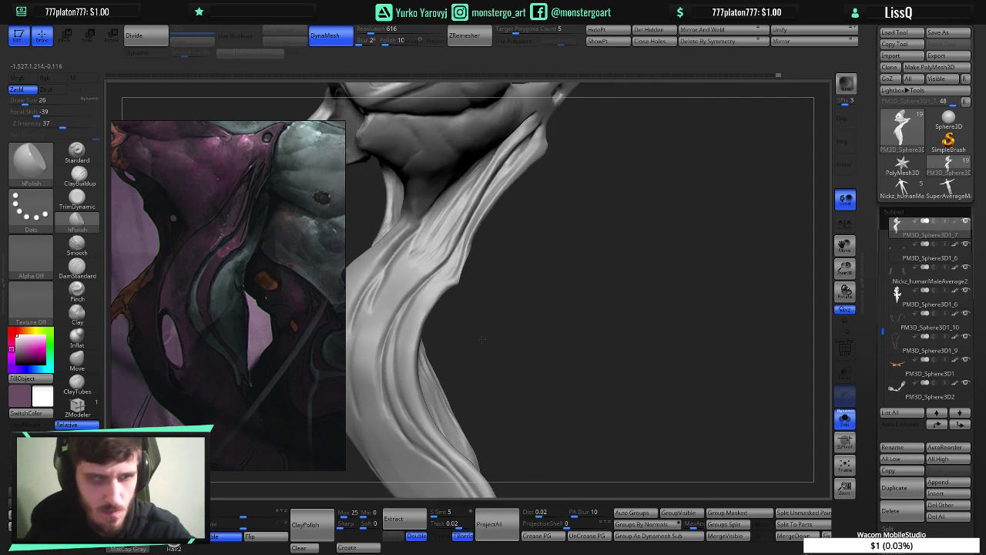
# - Polish the ridges along the strap's upper and middle curve with the hPolish brush
pyautogui.press('ctrl')
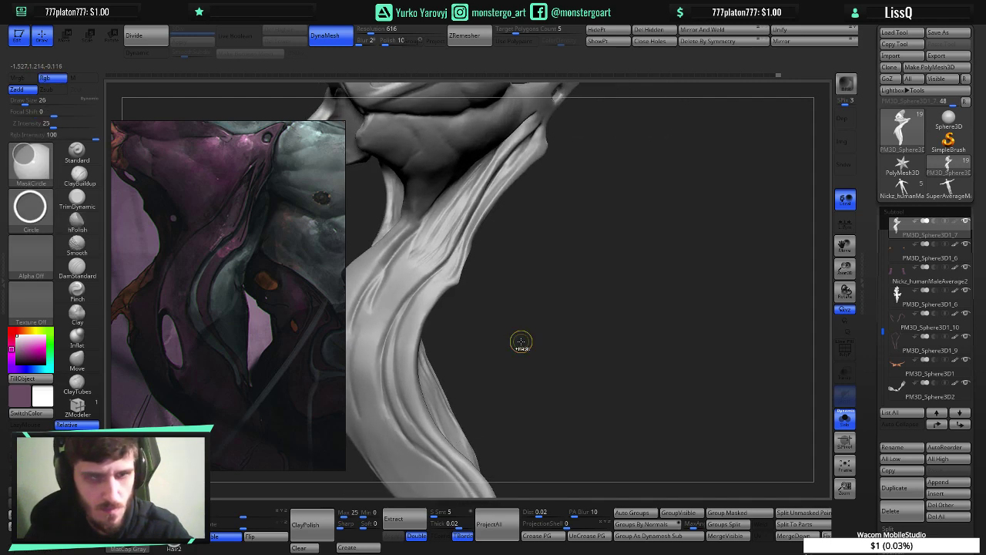
pyautogui.moveTo(521, 342); pyautogui.dragTo(469, 309, button='right')
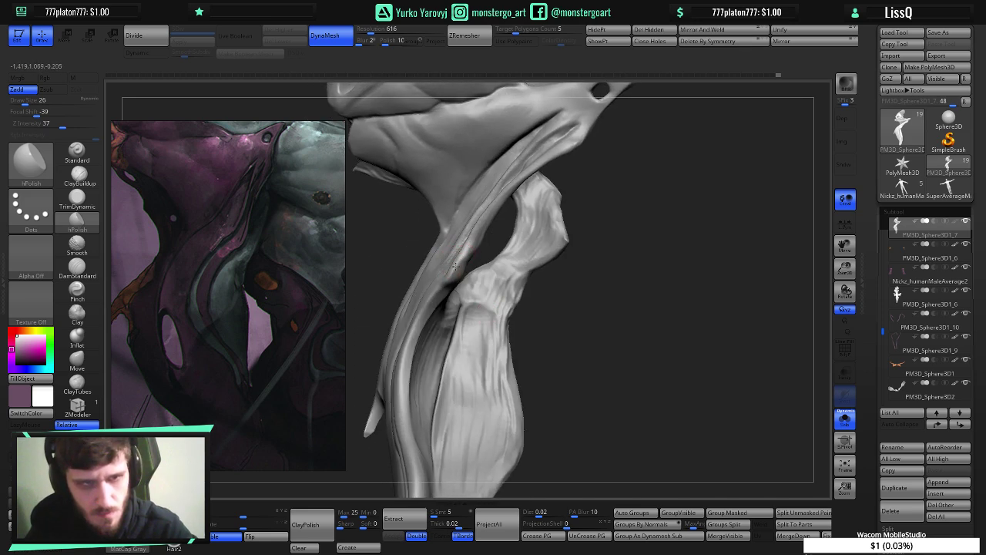
pyautogui.moveTo(435, 306)
pyautogui.mouseDown(button='right')
pyautogui.moveTo(477, 330)
pyautogui.moveTo(440, 282)
pyautogui.mouseUp(button='right')
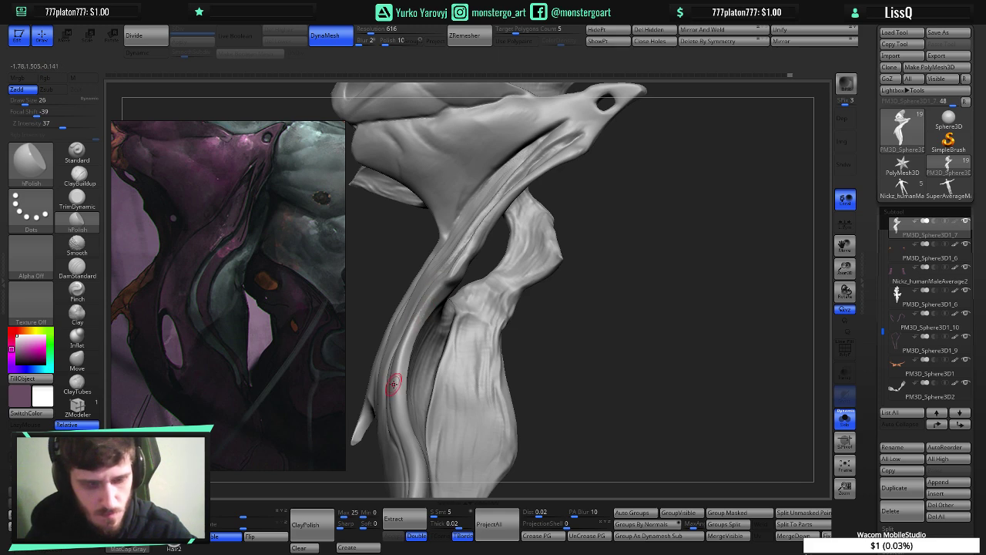
pyautogui.moveTo(397, 380)
pyautogui.mouseDown(button='right')
pyautogui.moveTo(423, 417)
pyautogui.moveTo(414, 309)
pyautogui.mouseUp(button='right')
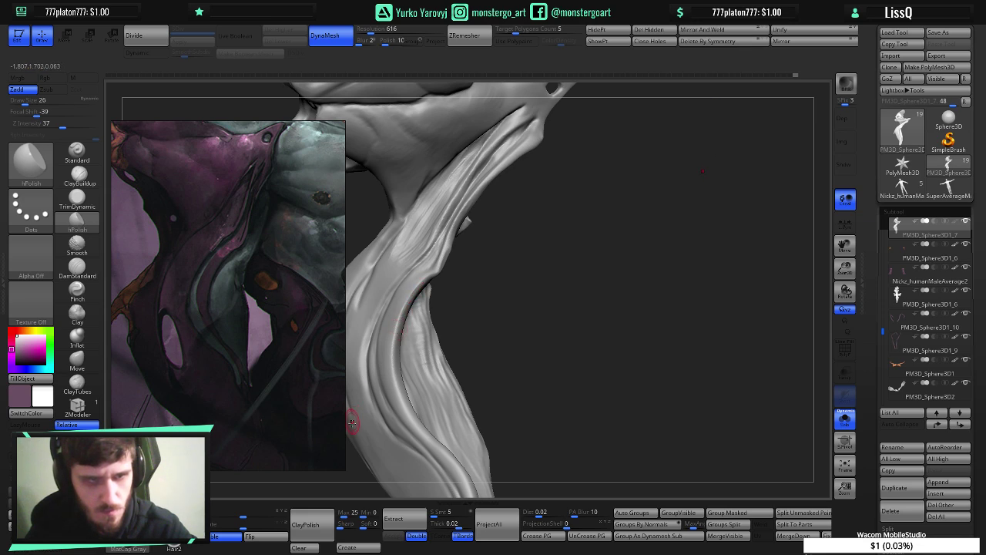
pyautogui.moveTo(515, 450)
pyautogui.mouseDown(button='right')
pyautogui.moveTo(522, 395)
pyautogui.moveTo(528, 386)
pyautogui.moveTo(533, 394)
pyautogui.mouseUp(button='right')
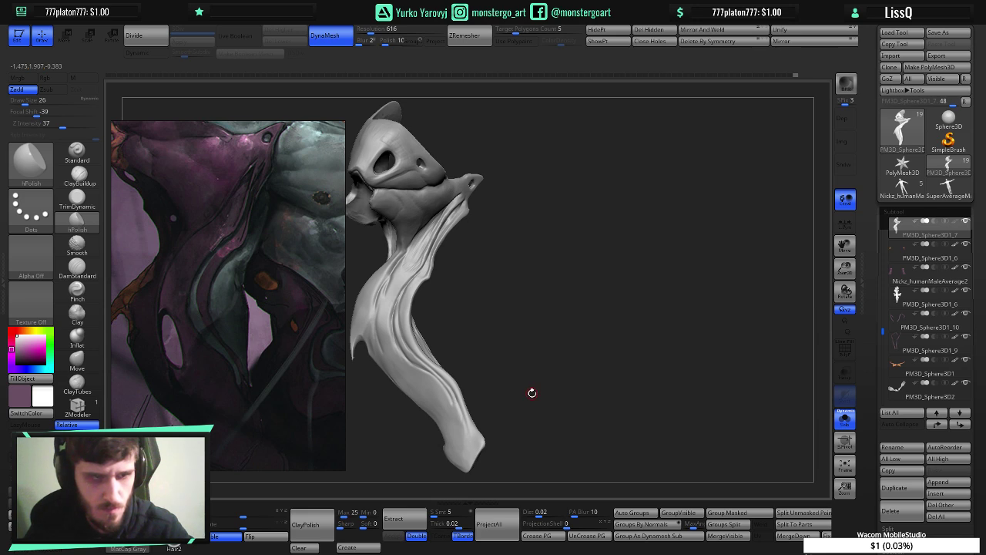
# - Sculpt the fold where the strap emerges beneath the shoulder plate with the ClayBuildup brush at draw size 18
pyautogui.moveTo(535, 389)
pyautogui.keyDown('alt'); pyautogui.mouseDown(button='right')
pyautogui.moveTo(566, 365)
pyautogui.moveTo(624, 360)
pyautogui.mouseUp(button='right'); pyautogui.keyUp('alt')
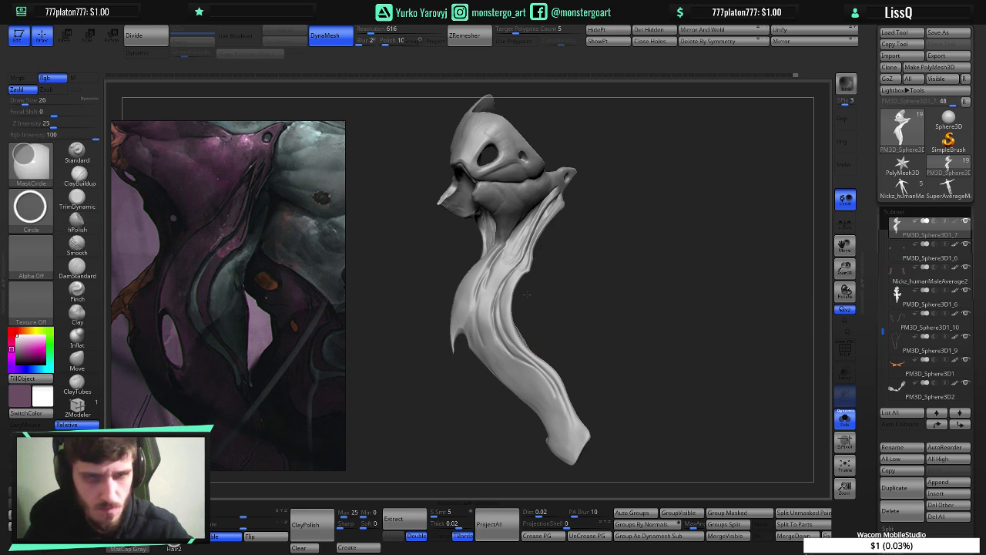
pyautogui.keyDown('ctrl'); pyautogui.moveTo(536, 292); pyautogui.dragTo(558, 328, button='right'); pyautogui.keyUp('ctrl')
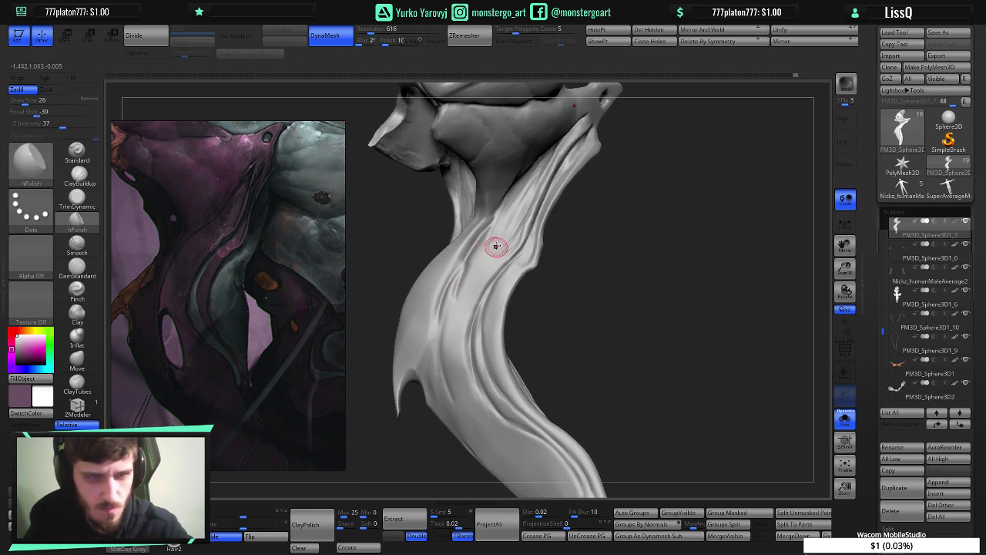
pyautogui.moveTo(525, 237)
pyautogui.mouseDown(button='right')
pyautogui.moveTo(497, 245)
pyautogui.moveTo(528, 232)
pyautogui.moveTo(521, 229)
pyautogui.mouseUp(button='right')
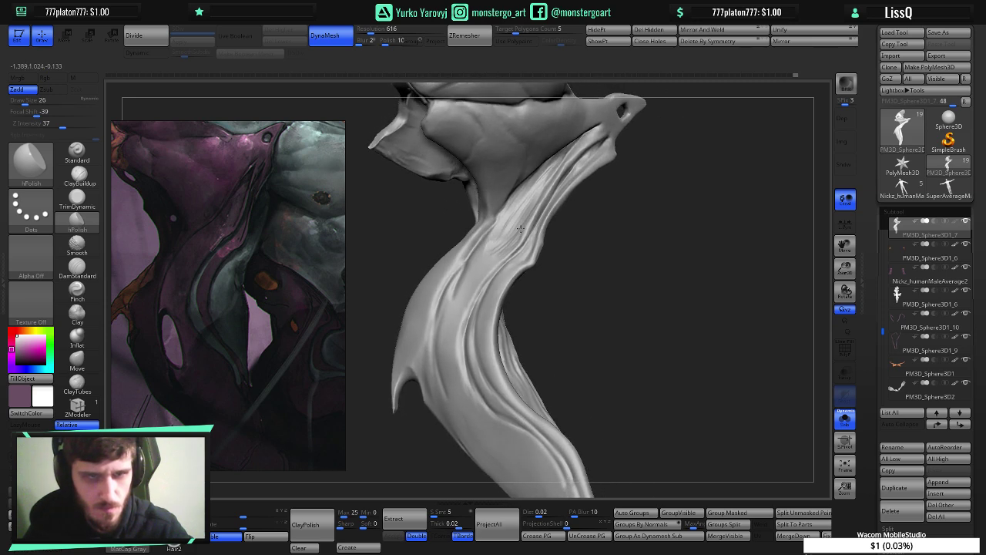
pyautogui.click(80, 176)
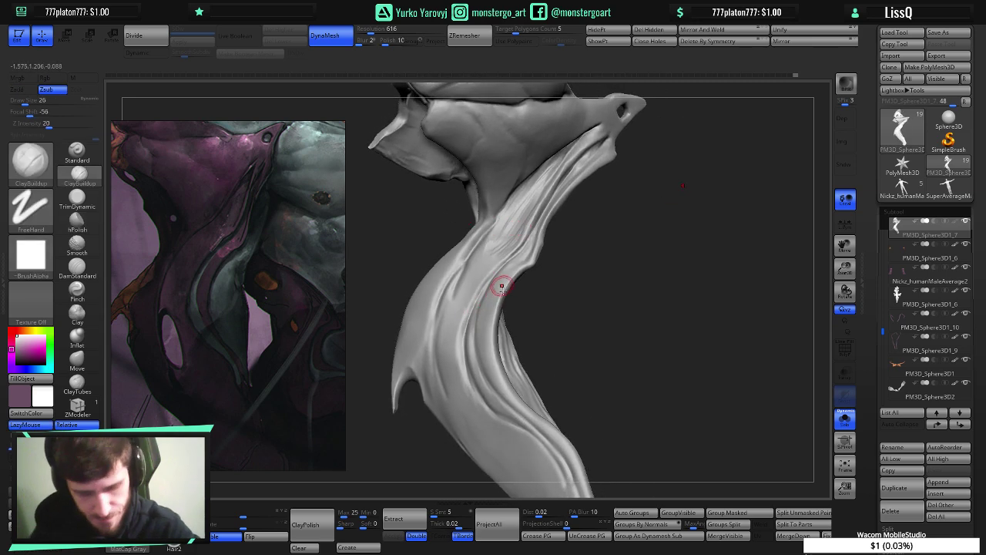
pyautogui.press('[')
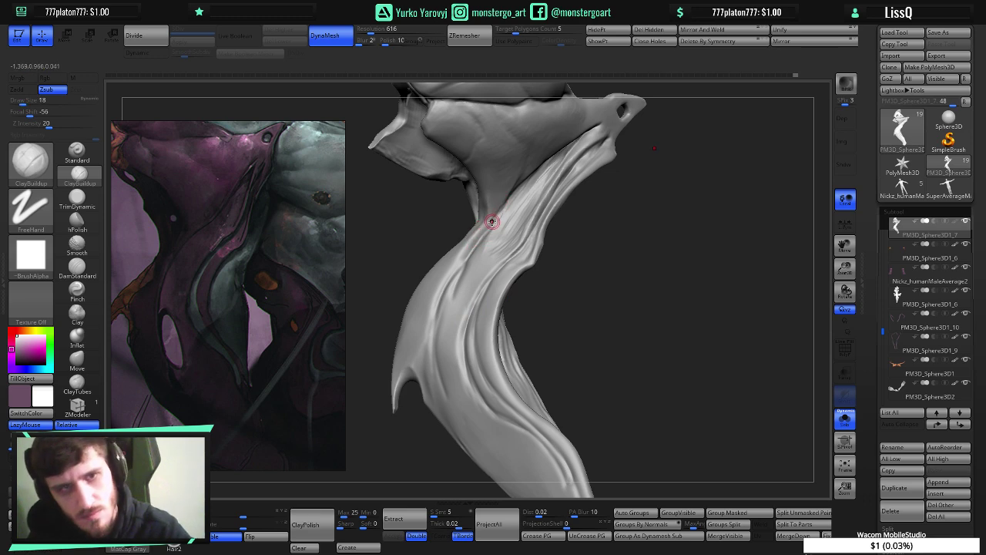
pyautogui.keyDown('alt'); pyautogui.moveTo(495, 216); pyautogui.dragTo(479, 239); pyautogui.keyUp('alt')
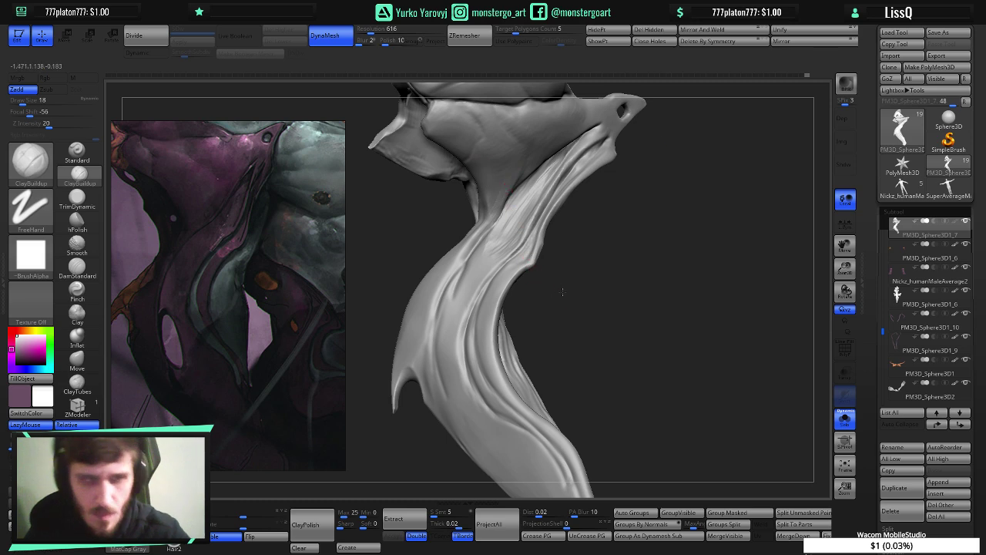
# - Examine the strap's upper ridges and overall curve from several angles
pyautogui.moveTo(562, 291); pyautogui.dragTo(578, 297)
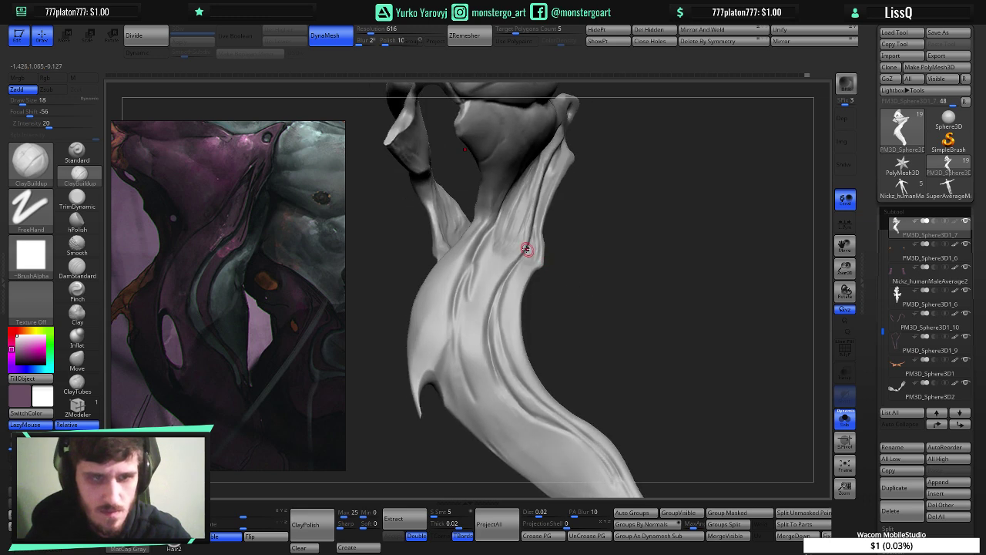
pyautogui.press(']')
pyautogui.press(']')
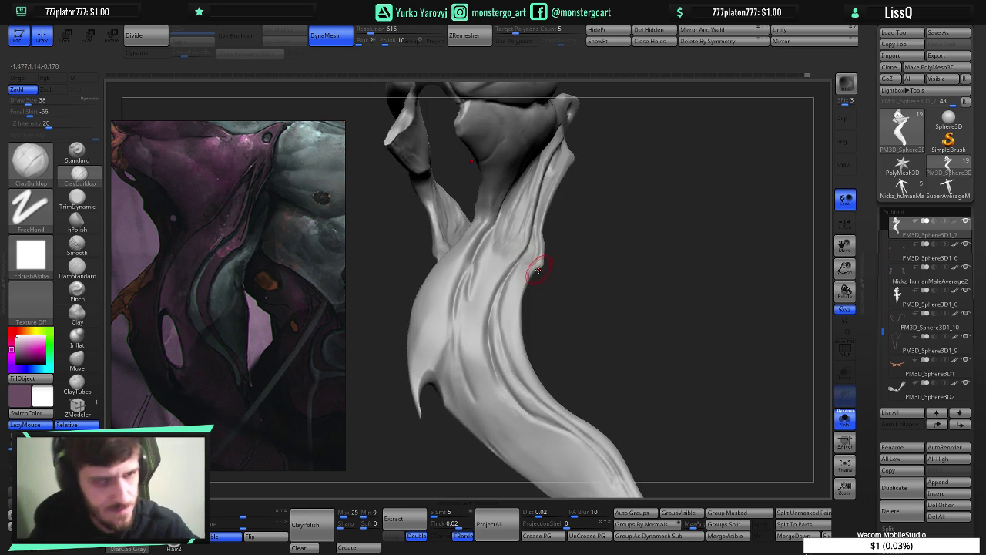
pyautogui.click(85, 358)
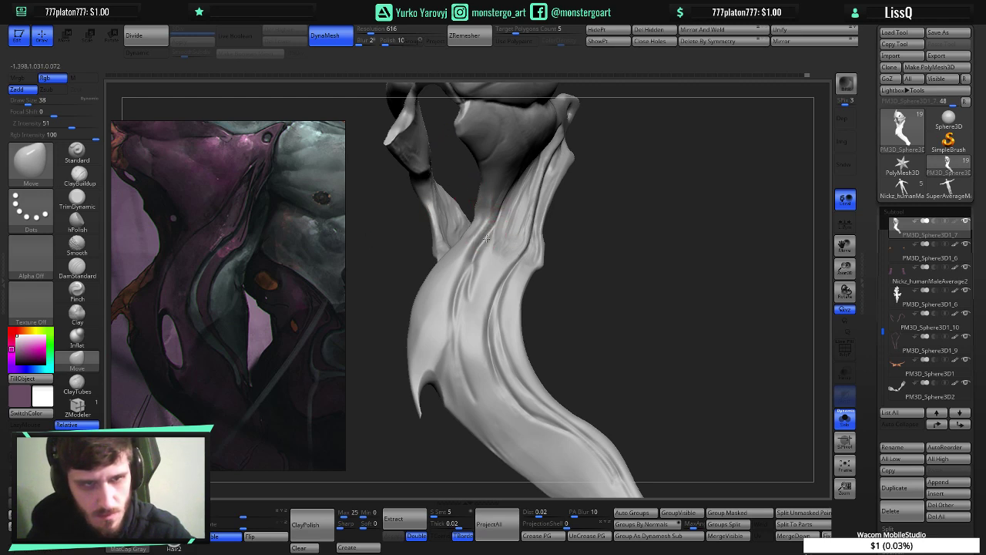
pyautogui.moveTo(498, 244); pyautogui.dragTo(481, 235, button='right')
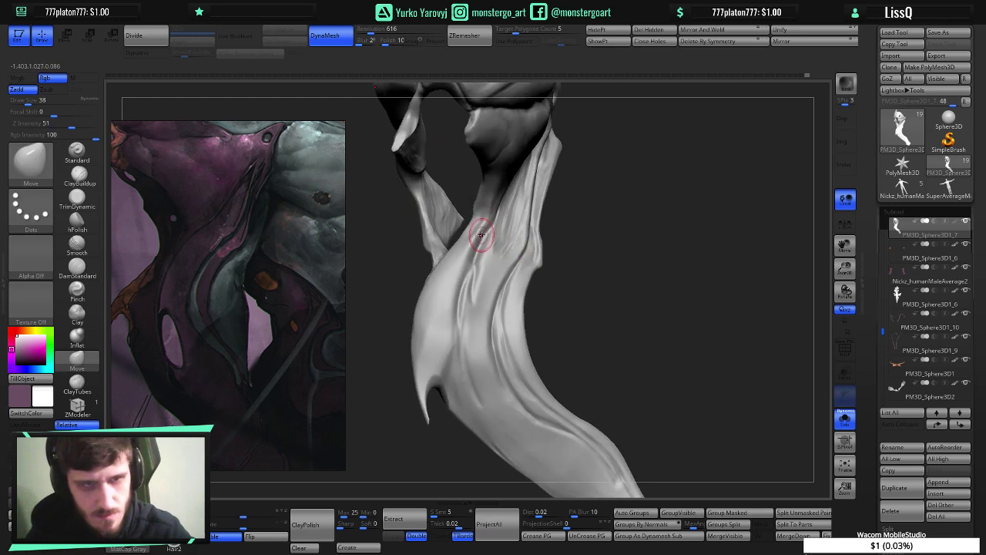
pyautogui.moveTo(560, 265)
pyautogui.mouseDown(button='right')
pyautogui.moveTo(546, 300)
pyautogui.moveTo(535, 286)
pyautogui.mouseUp(button='right')
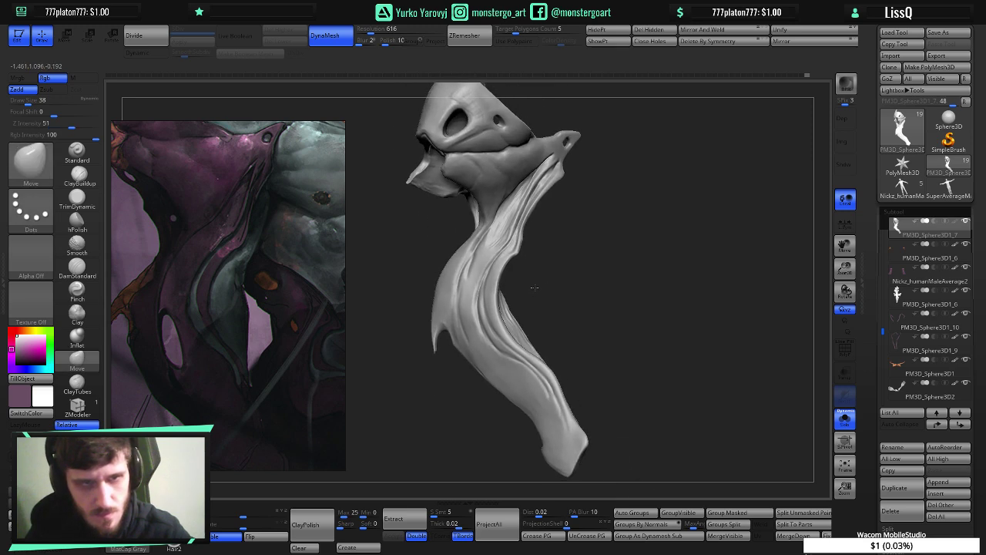
pyautogui.moveTo(531, 225)
pyautogui.keyDown('ctrl'); pyautogui.mouseDown(button='right')
pyautogui.moveTo(558, 260)
pyautogui.moveTo(503, 232)
pyautogui.moveTo(514, 191)
pyautogui.mouseUp(button='right'); pyautogui.keyUp('ctrl')
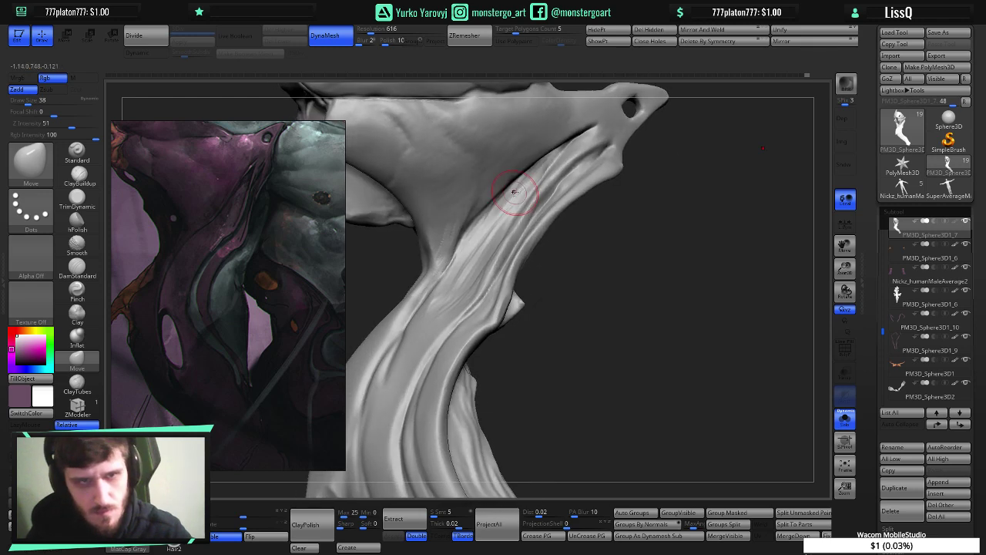
# - Carve a hollow along the strap's upper side beside the shoulder plate with the ClayBuildup brush in Zsub mode at draw size 22
pyautogui.click(79, 176)
pyautogui.moveTo(494, 239)
pyautogui.mouseDown(button='right')
pyautogui.moveTo(474, 251)
pyautogui.moveTo(464, 301)
pyautogui.moveTo(434, 231)
pyautogui.mouseUp(button='right')
pyautogui.moveTo(559, 328)
pyautogui.keyDown('ctrl'); pyautogui.mouseDown(button='right')
pyautogui.moveTo(561, 345)
pyautogui.moveTo(568, 316)
pyautogui.mouseUp(button='right'); pyautogui.keyUp('ctrl')
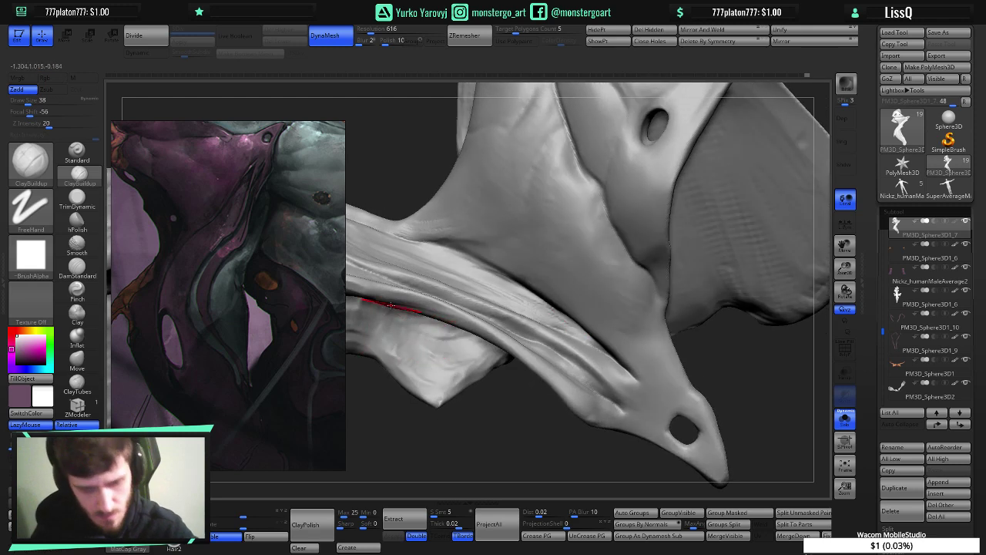
pyautogui.press('ctrl')
pyautogui.moveTo(465, 360)
pyautogui.keyDown('ctrl'); pyautogui.mouseDown(button='right')
pyautogui.moveTo(469, 312)
pyautogui.moveTo(475, 327)
pyautogui.mouseUp(button='right'); pyautogui.keyUp('ctrl')
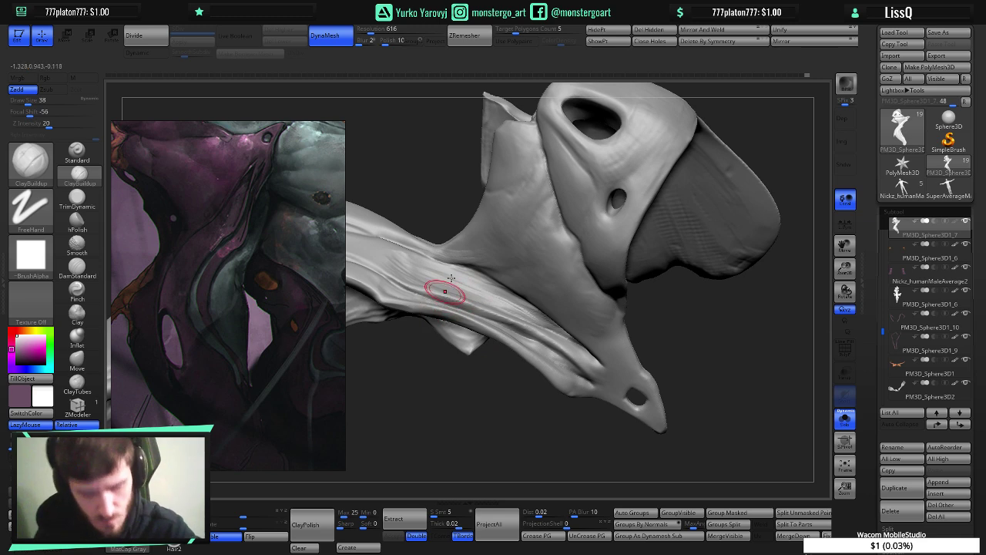
pyautogui.keyDown('ctrl'); pyautogui.moveTo(444, 290); pyautogui.dragTo(458, 272, button='right'); pyautogui.keyUp('ctrl')
pyautogui.press('[')
pyautogui.press('[')
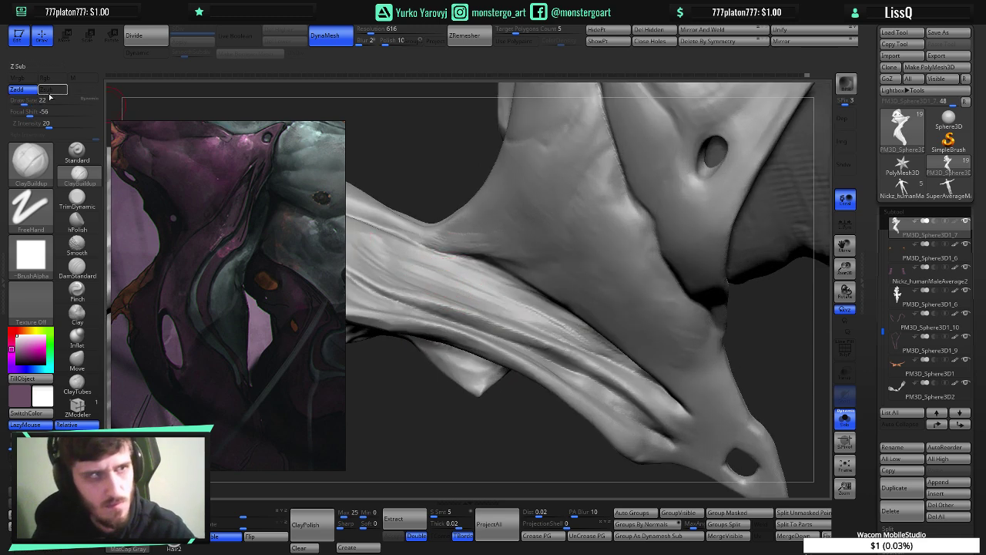
pyautogui.click(51, 92)
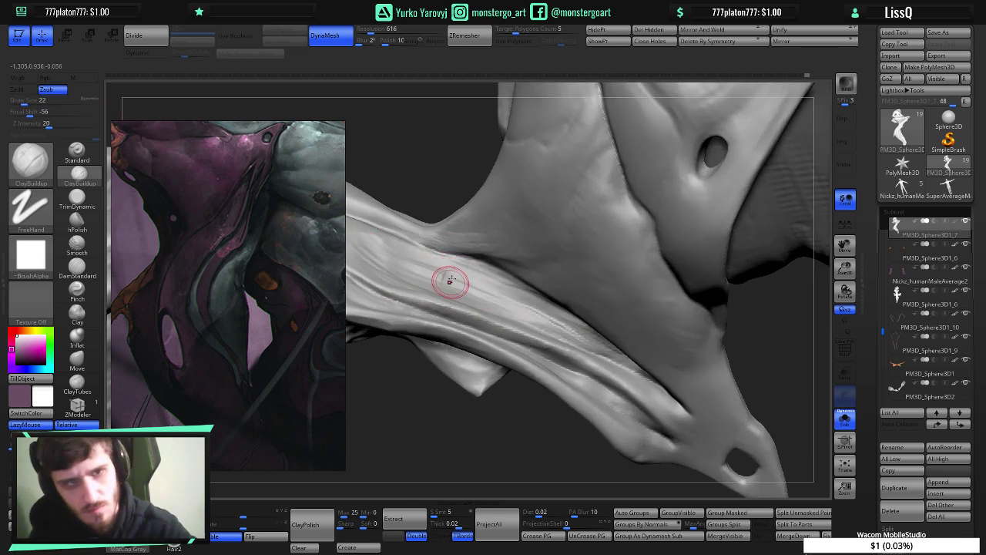
pyautogui.moveTo(474, 273)
pyautogui.mouseDown()
pyautogui.moveTo(478, 290)
pyautogui.moveTo(508, 309)
pyautogui.moveTo(535, 301)
pyautogui.moveTo(535, 313)
pyautogui.moveTo(567, 327)
pyautogui.moveTo(531, 296)
pyautogui.mouseUp()
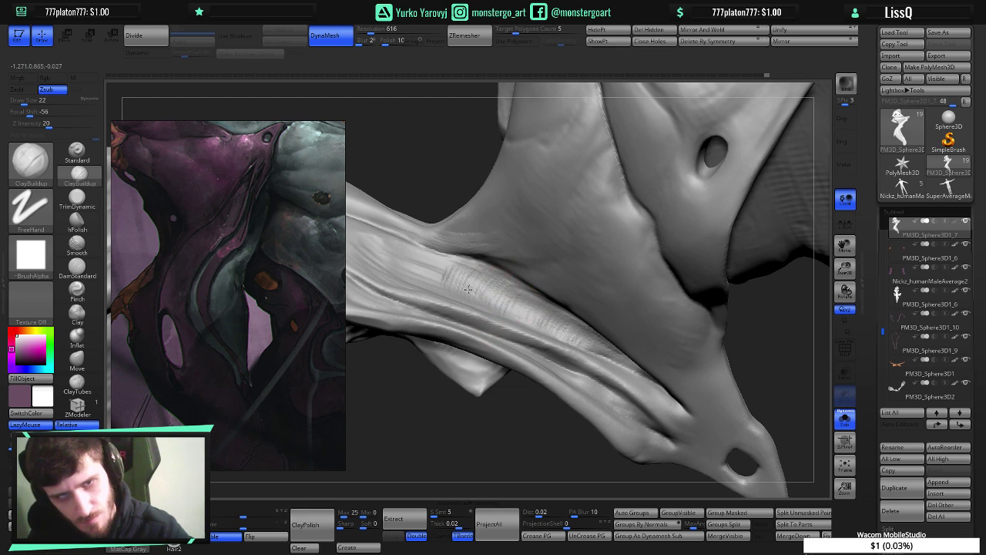
# - Extend and deepen the hollow along the strap toward its pierced tip, reducing the ClayBuildup draw size to 10
pyautogui.moveTo(468, 290); pyautogui.dragTo(457, 312)
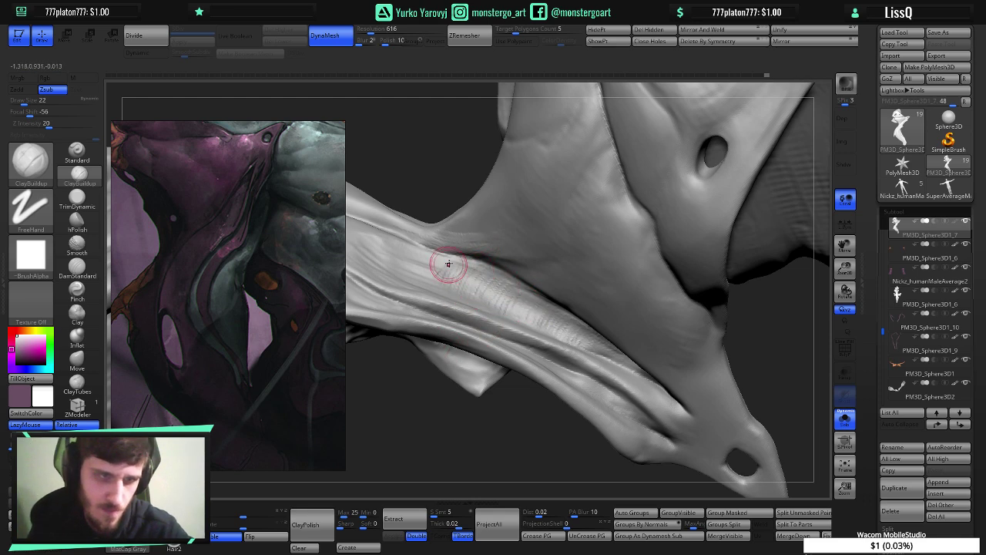
pyautogui.moveTo(448, 264); pyautogui.dragTo(414, 262)
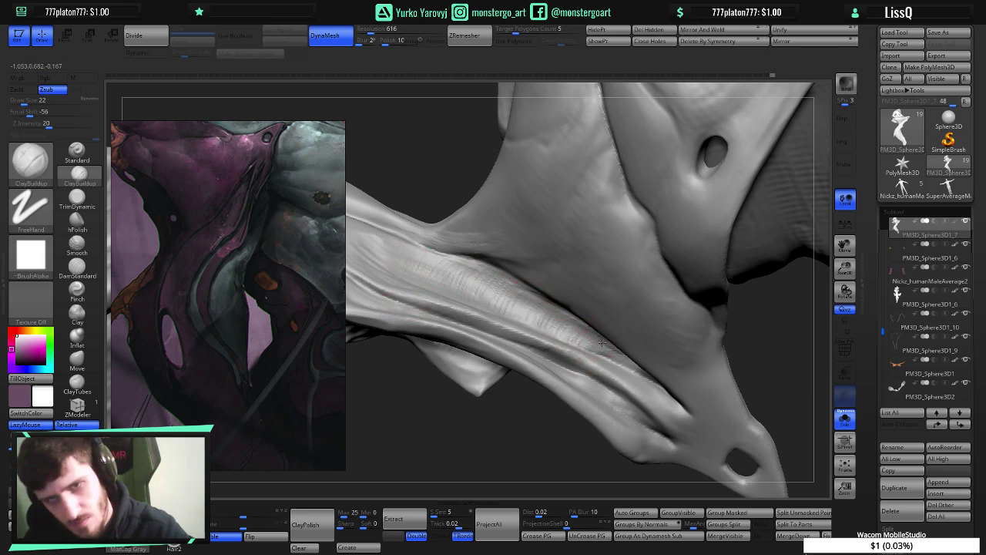
pyautogui.moveTo(601, 342); pyautogui.dragTo(586, 360)
pyautogui.press('[')
pyautogui.press('[')
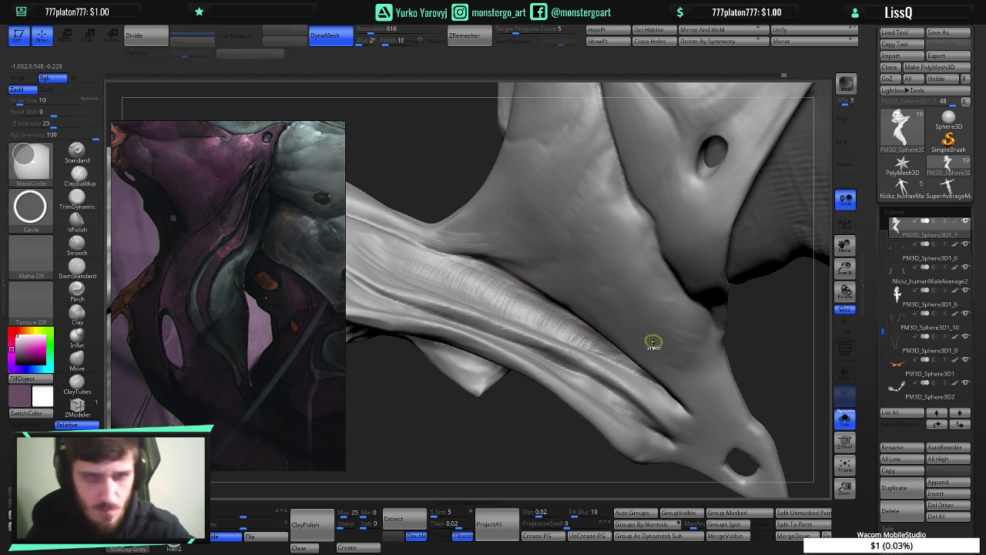
# - Try to adjust the strap's upper edge against the shoulder plate with the Move brush at draw size 54
pyautogui.moveTo(654, 341)
pyautogui.keyDown('ctrl'); pyautogui.mouseDown(button='right')
pyautogui.moveTo(556, 281)
pyautogui.moveTo(605, 342)
pyautogui.mouseUp(button='right'); pyautogui.keyUp('ctrl')
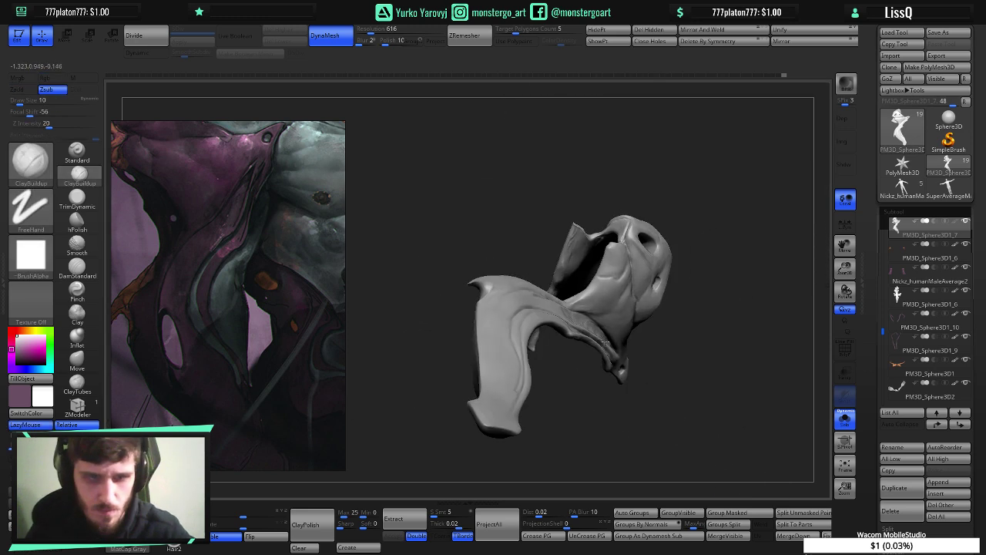
pyautogui.moveTo(605, 341)
pyautogui.mouseDown()
pyautogui.moveTo(553, 353)
pyautogui.moveTo(562, 355)
pyautogui.mouseUp()
pyautogui.moveTo(533, 391)
pyautogui.mouseDown()
pyautogui.moveTo(394, 403)
pyautogui.moveTo(498, 349)
pyautogui.mouseUp()
pyautogui.moveTo(498, 349)
pyautogui.mouseDown(button='right')
pyautogui.moveTo(471, 354)
pyautogui.moveTo(543, 349)
pyautogui.moveTo(569, 397)
pyautogui.moveTo(524, 298)
pyautogui.moveTo(454, 341)
pyautogui.moveTo(543, 332)
pyautogui.mouseUp(button='right')
pyautogui.moveTo(543, 332); pyautogui.dragTo(591, 297)
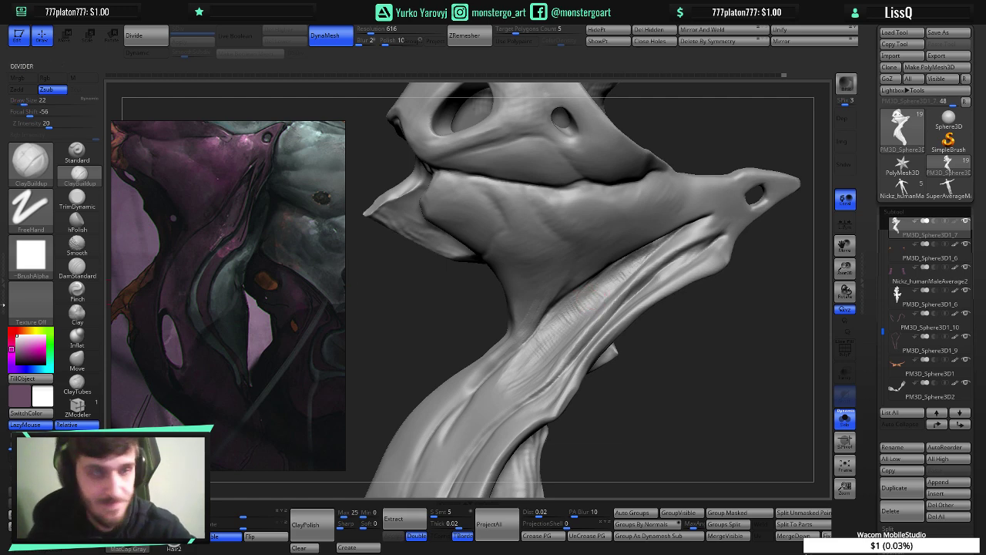
pyautogui.click(76, 364)
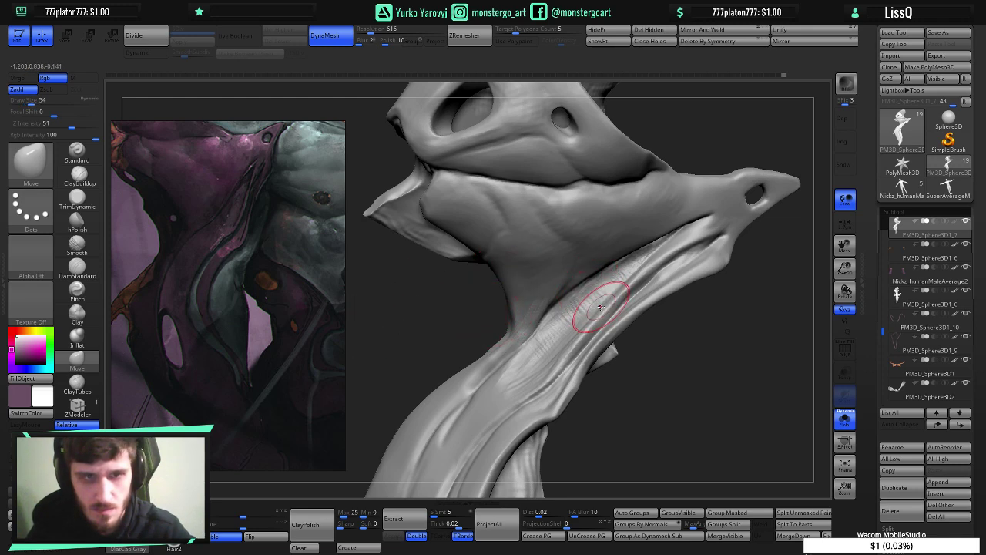
pyautogui.moveTo(615, 344)
pyautogui.mouseDown()
pyautogui.moveTo(652, 350)
pyautogui.moveTo(608, 344)
pyautogui.mouseUp()
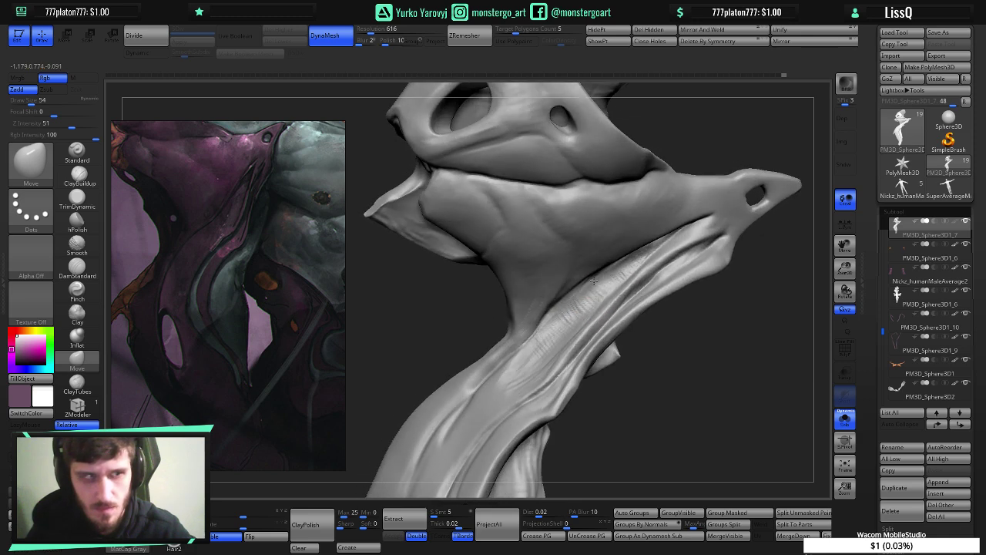
pyautogui.moveTo(582, 304)
pyautogui.mouseDown(button='right')
pyautogui.moveTo(568, 280)
pyautogui.moveTo(587, 275)
pyautogui.mouseUp(button='right')
pyautogui.moveTo(586, 275); pyautogui.dragTo(590, 269)
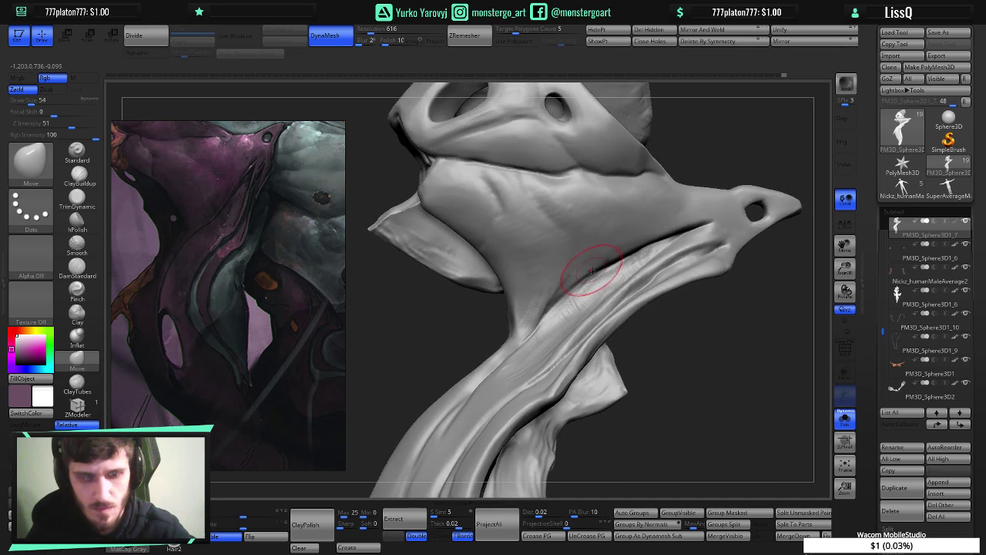
# - Carve and smooth the crease between the strap's upper edge and the shoulder plate with ClayBuildup in Zsub mode at draw size 10
pyautogui.moveTo(591, 270)
pyautogui.keyDown('ctrl'); pyautogui.mouseDown(button='right')
pyautogui.moveTo(595, 288)
pyautogui.moveTo(621, 271)
pyautogui.moveTo(627, 284)
pyautogui.mouseUp(button='right'); pyautogui.keyUp('ctrl')
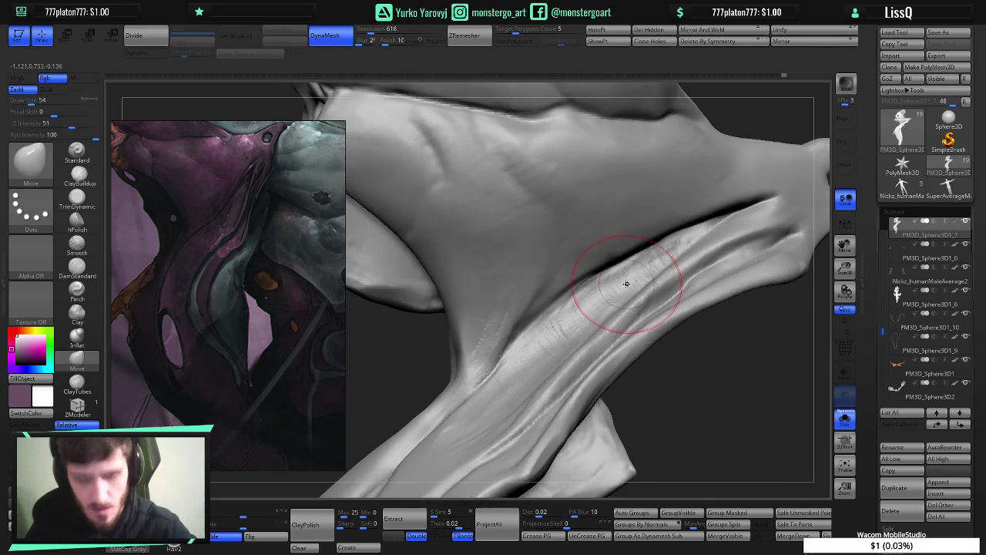
pyautogui.press('[')
pyautogui.moveTo(593, 266); pyautogui.dragTo(608, 294)
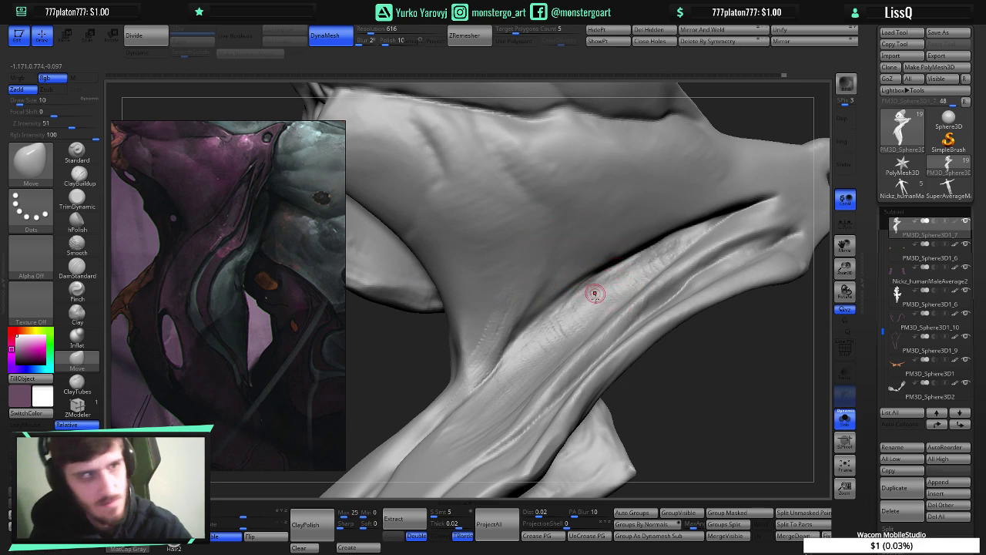
pyautogui.click(80, 176)
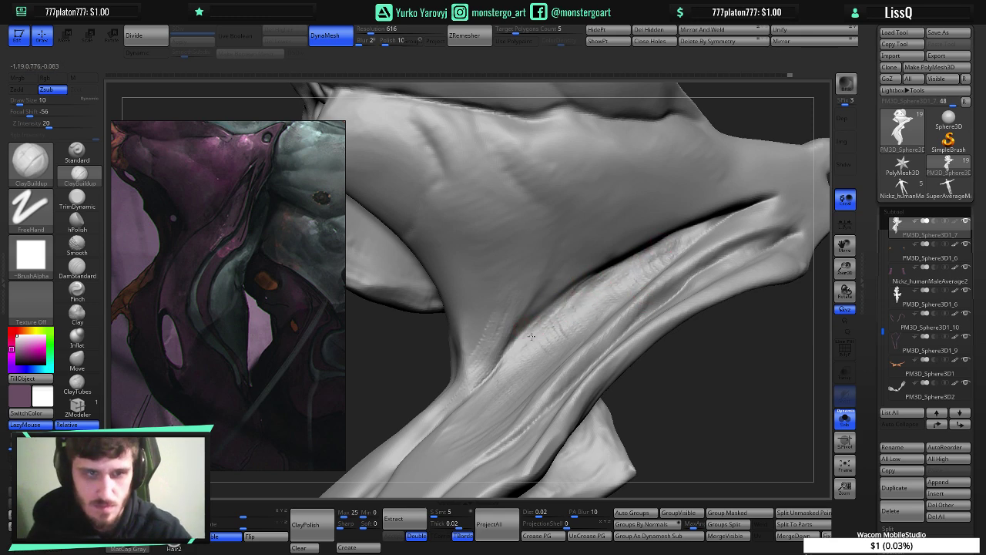
pyautogui.moveTo(531, 336)
pyautogui.mouseDown()
pyautogui.moveTo(593, 278)
pyautogui.moveTo(578, 295)
pyautogui.moveTo(601, 282)
pyautogui.moveTo(548, 333)
pyautogui.moveTo(557, 305)
pyautogui.moveTo(516, 343)
pyautogui.mouseUp()
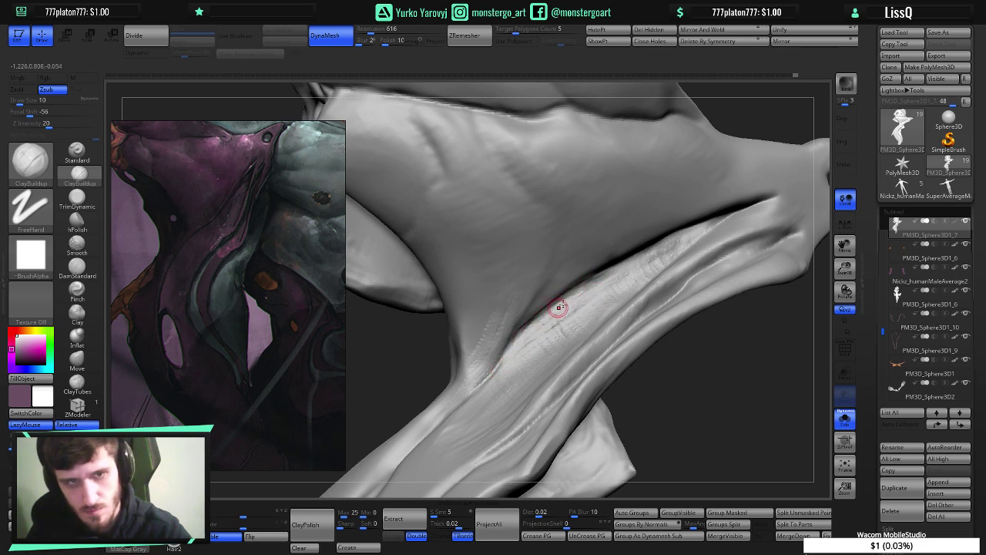
pyautogui.press('shift')
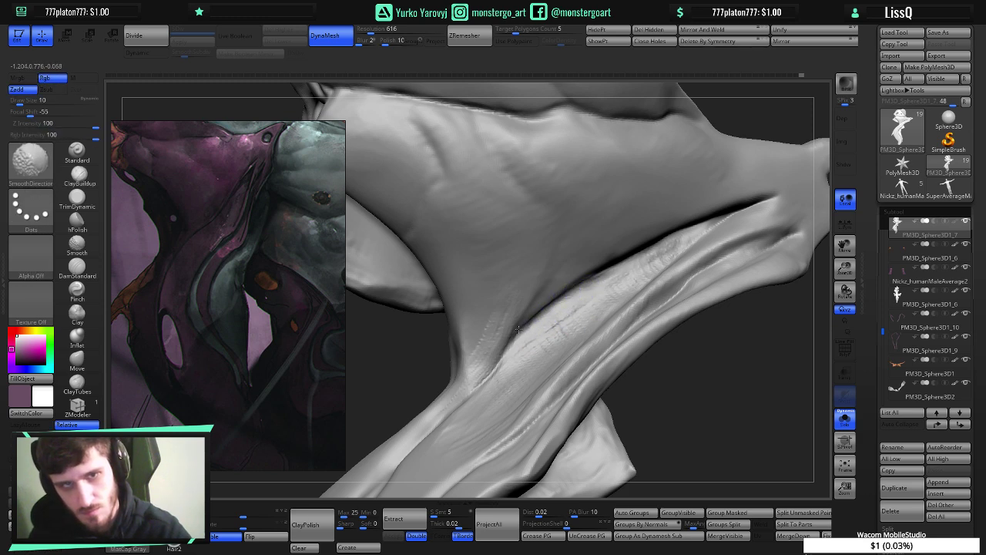
pyautogui.press('alt')
# - Build up and smooth the rim along the crease between strap and shoulder plate with ClayBuildup in Zadd mode at draw size 10
pyautogui.moveTo(551, 375)
pyautogui.keyDown('ctrl'); pyautogui.mouseDown(button='right')
pyautogui.moveTo(572, 309)
pyautogui.moveTo(589, 315)
pyautogui.mouseUp(button='right'); pyautogui.keyUp('ctrl')
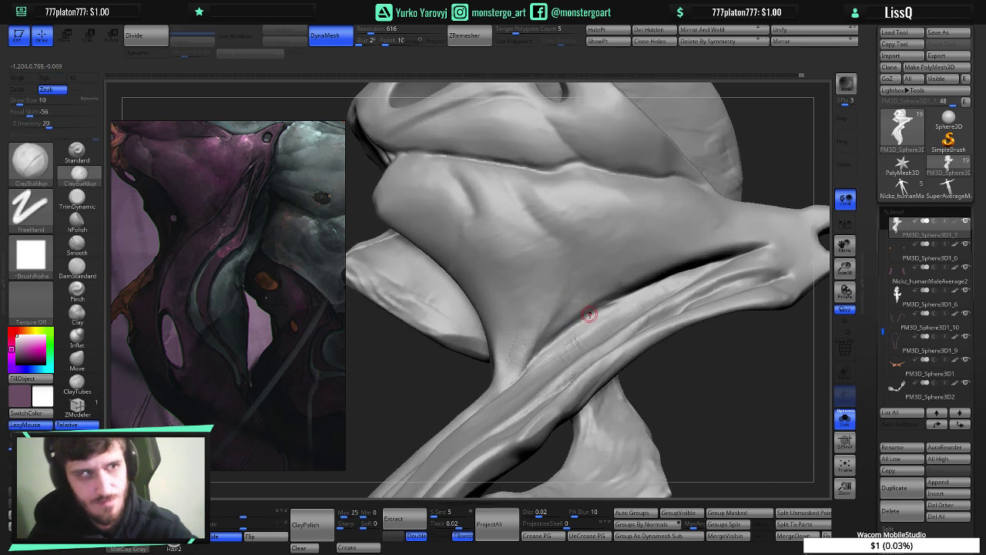
pyautogui.click(23, 89)
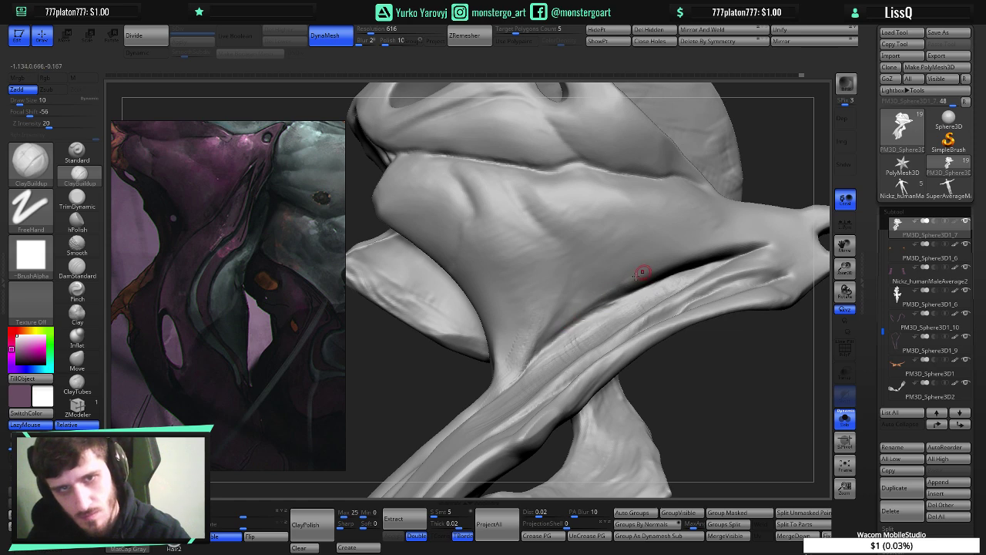
pyautogui.press('shift')
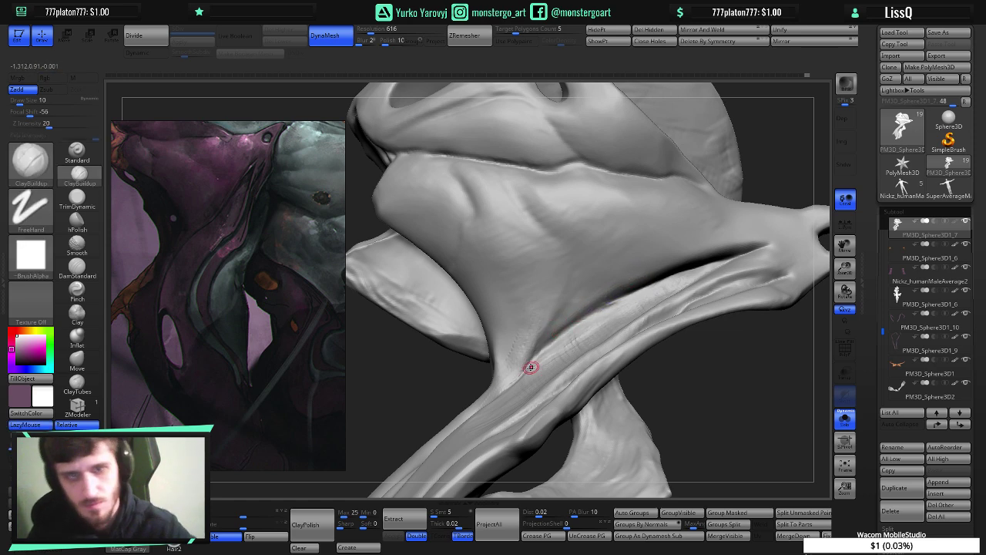
# - Hollow out the strap's broad upper face lengthwise below the shoulder plate with ClayBuildup in Zsub mode at draw size 26
pyautogui.moveTo(645, 390)
pyautogui.keyDown('ctrl'); pyautogui.mouseDown(button='right')
pyautogui.moveTo(608, 339)
pyautogui.moveTo(633, 340)
pyautogui.moveTo(614, 375)
pyautogui.moveTo(602, 356)
pyautogui.mouseUp(button='right'); pyautogui.keyUp('ctrl')
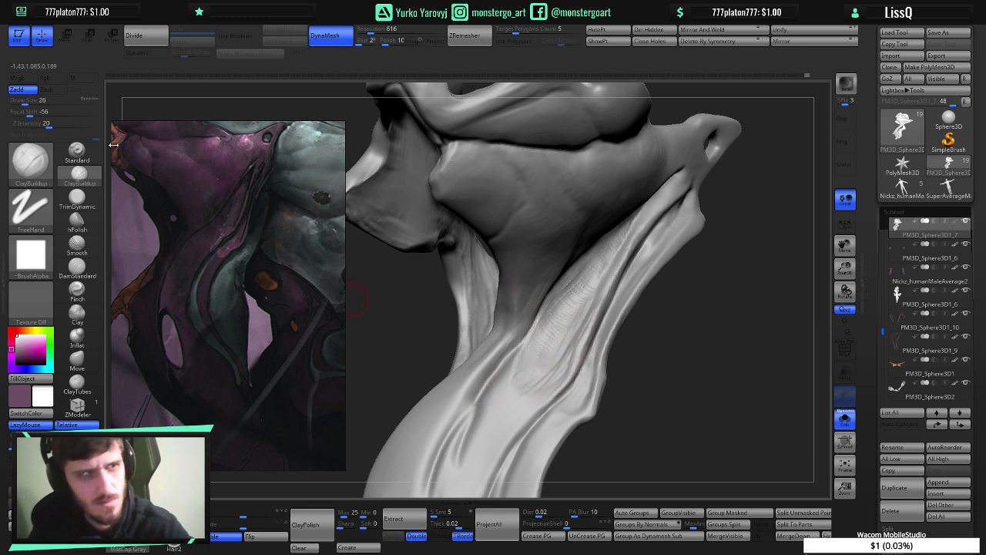
pyautogui.click(52, 90)
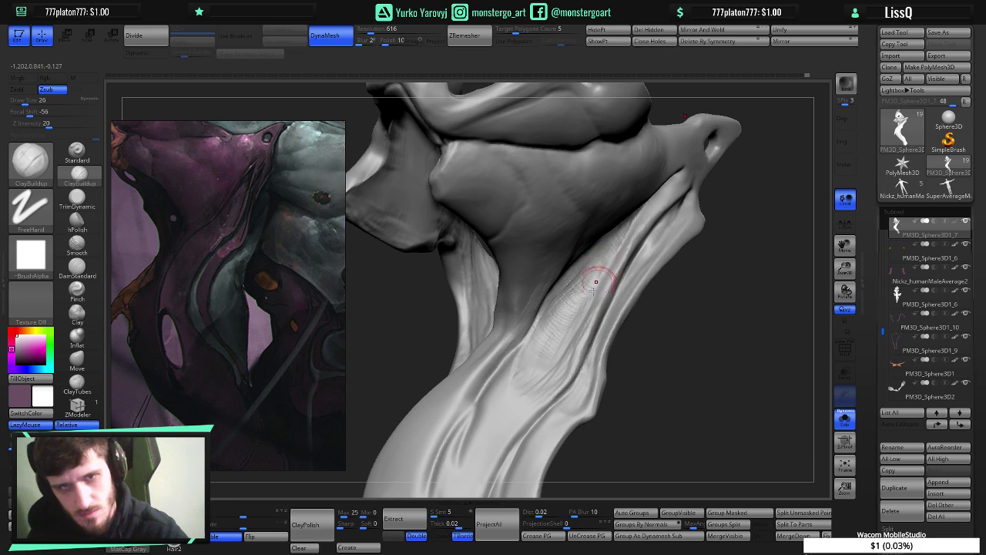
pyautogui.moveTo(603, 268)
pyautogui.mouseDown()
pyautogui.moveTo(574, 325)
pyautogui.moveTo(580, 314)
pyautogui.mouseUp()
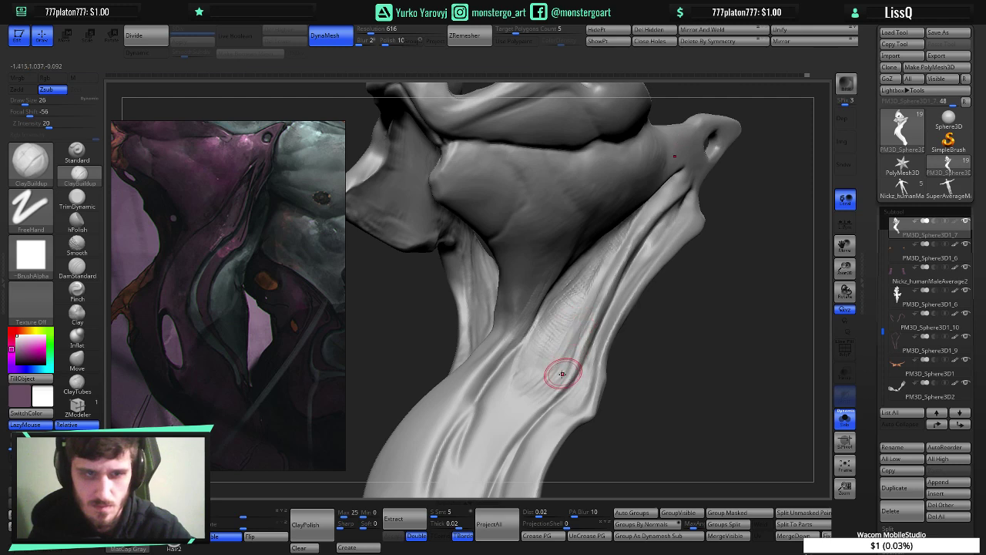
pyautogui.moveTo(592, 301); pyautogui.dragTo(571, 360)
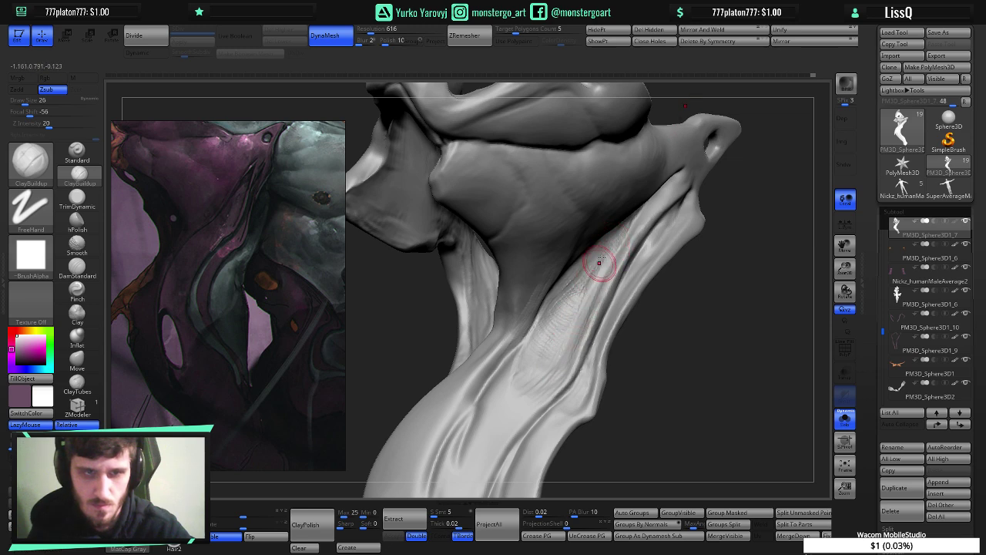
pyautogui.moveTo(561, 337)
pyautogui.mouseDown()
pyautogui.moveTo(592, 267)
pyautogui.moveTo(578, 288)
pyautogui.mouseUp()
pyautogui.moveTo(553, 319)
pyautogui.mouseDown()
pyautogui.moveTo(583, 267)
pyautogui.moveTo(542, 336)
pyautogui.moveTo(570, 280)
pyautogui.mouseUp()
pyautogui.moveTo(537, 372)
pyautogui.mouseDown()
pyautogui.moveTo(568, 327)
pyautogui.moveTo(542, 381)
pyautogui.mouseUp()
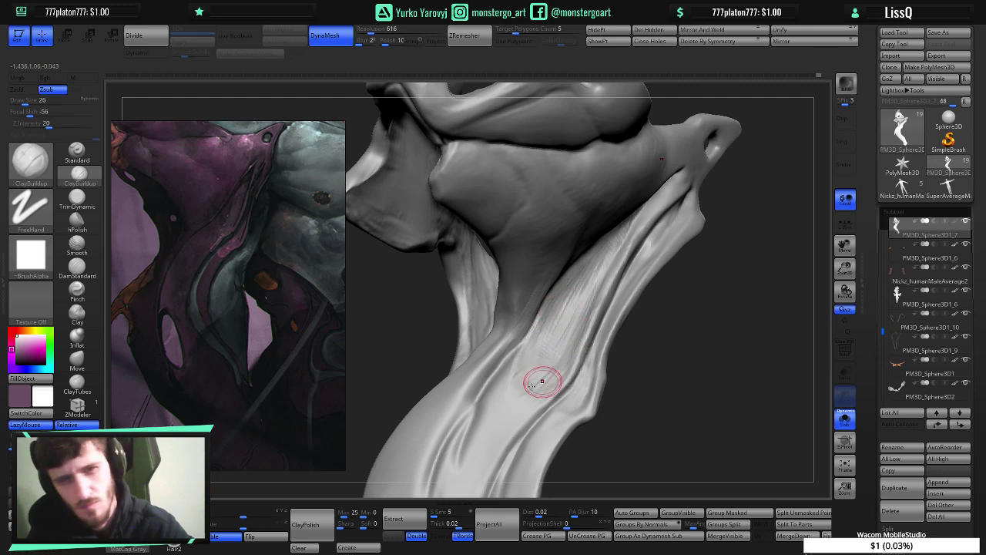
# - Build up the ridge bordering the strap's upper hollow with ClayBuildup in Zadd mode at draw size 14
pyautogui.click(77, 175)
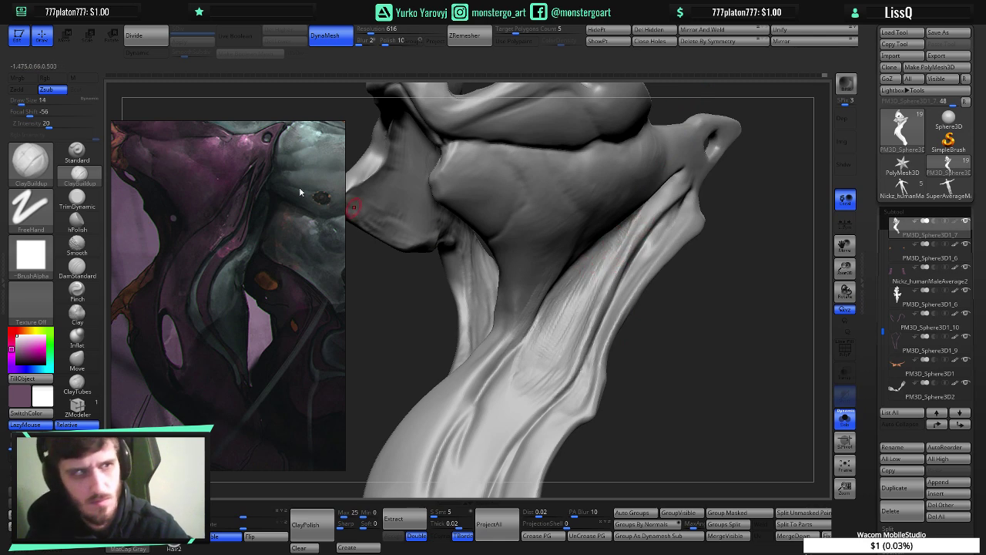
pyautogui.click(33, 91)
pyautogui.press('ctrl')
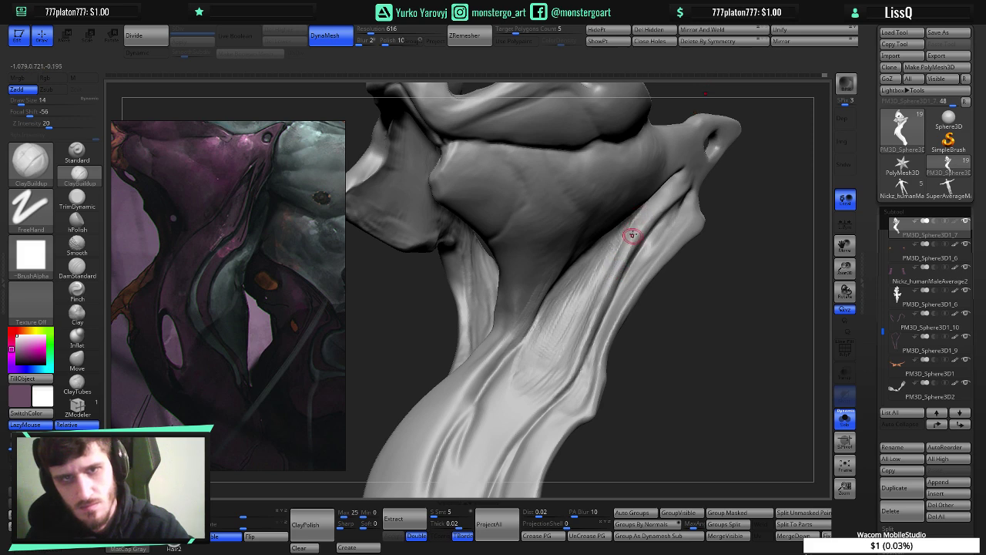
pyautogui.moveTo(595, 326)
pyautogui.mouseDown(button='right')
pyautogui.moveTo(585, 319)
pyautogui.moveTo(689, 357)
pyautogui.moveTo(661, 324)
pyautogui.moveTo(619, 337)
pyautogui.moveTo(644, 347)
pyautogui.moveTo(632, 316)
pyautogui.moveTo(683, 370)
pyautogui.moveTo(630, 299)
pyautogui.moveTo(618, 311)
pyautogui.mouseUp(button='right')
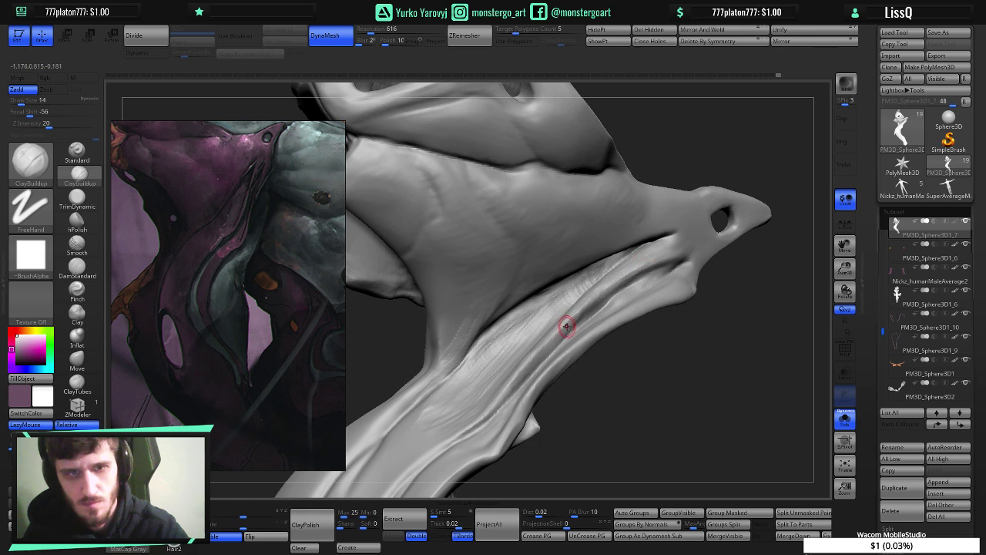
pyautogui.press('shift')
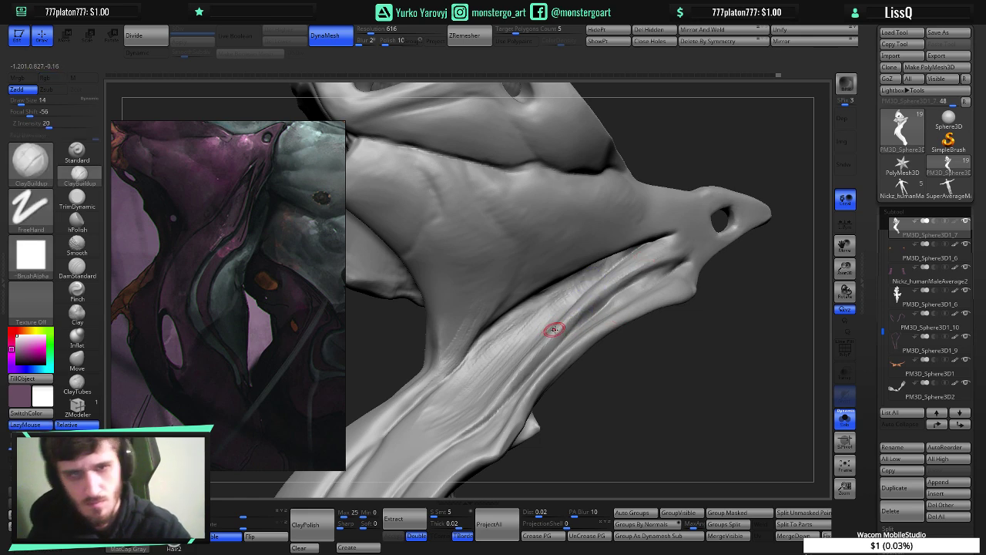
pyautogui.moveTo(568, 330)
pyautogui.mouseDown(button='right')
pyautogui.moveTo(597, 333)
pyautogui.moveTo(571, 333)
pyautogui.mouseUp(button='right')
# - Sharpen the creases between the strap's upper ridges with the DamStandard brush in Zsub mode at draw size 14
pyautogui.moveTo(687, 386)
pyautogui.keyDown('ctrl'); pyautogui.mouseDown(button='right')
pyautogui.moveTo(655, 324)
pyautogui.moveTo(609, 390)
pyautogui.moveTo(554, 320)
pyautogui.moveTo(568, 376)
pyautogui.moveTo(618, 398)
pyautogui.mouseUp(button='right'); pyautogui.keyUp('ctrl')
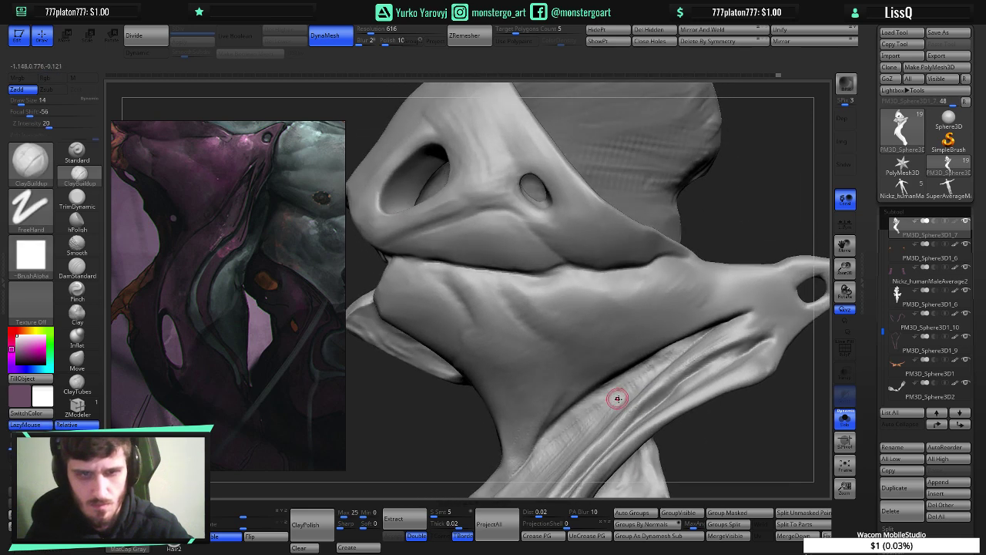
pyautogui.moveTo(731, 418)
pyautogui.keyDown('ctrl'); pyautogui.mouseDown(button='right')
pyautogui.moveTo(684, 381)
pyautogui.moveTo(673, 390)
pyautogui.mouseUp(button='right'); pyautogui.keyUp('ctrl')
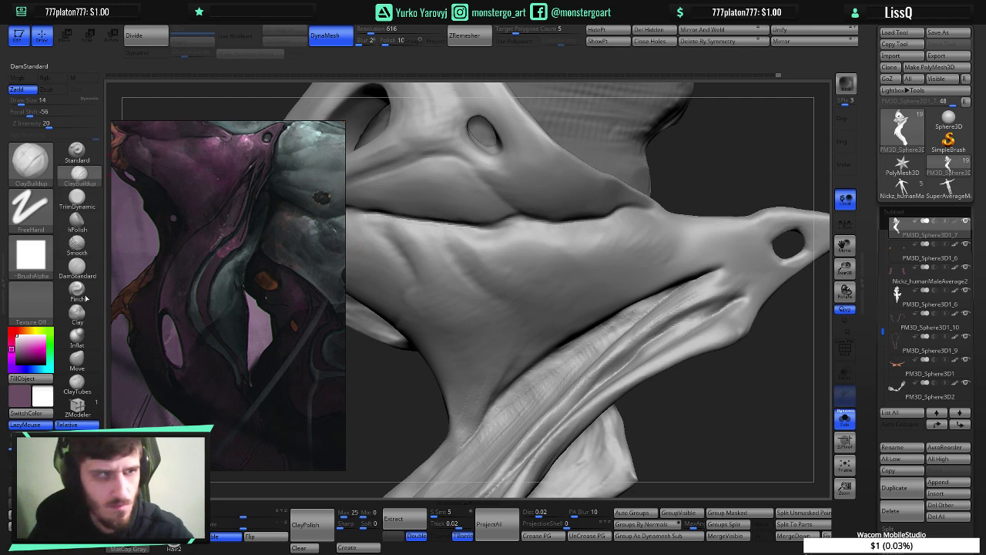
pyautogui.click(77, 266)
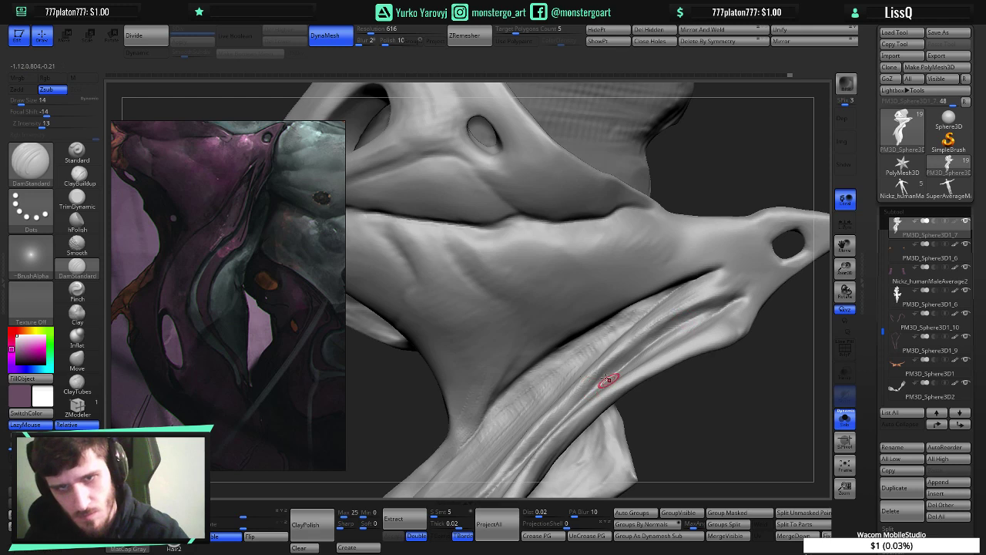
pyautogui.moveTo(609, 381)
pyautogui.mouseDown(button='right')
pyautogui.moveTo(544, 379)
pyautogui.moveTo(549, 399)
pyautogui.moveTo(613, 410)
pyautogui.moveTo(656, 346)
pyautogui.moveTo(590, 393)
pyautogui.mouseUp(button='right')
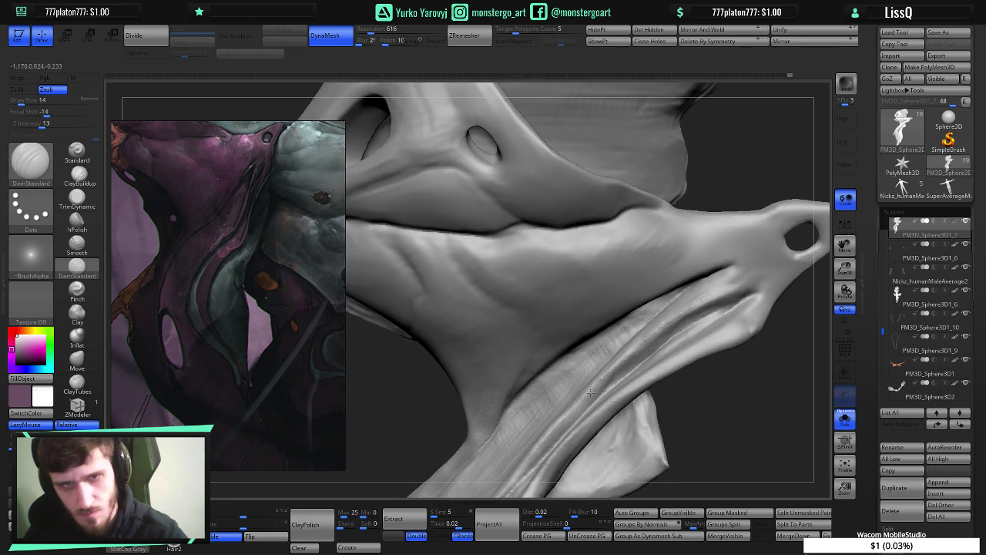
pyautogui.moveTo(671, 440)
pyautogui.keyDown('ctrl'); pyautogui.mouseDown(button='right')
pyautogui.moveTo(621, 360)
pyautogui.moveTo(607, 421)
pyautogui.mouseUp(button='right'); pyautogui.keyUp('ctrl')
# - Turn off Solo mode to examine the strap together with the whole creature, and quick-save the project
pyautogui.moveTo(687, 423)
pyautogui.mouseDown(button='right')
pyautogui.moveTo(676, 427)
pyautogui.moveTo(640, 344)
pyautogui.moveTo(650, 346)
pyautogui.mouseUp(button='right')
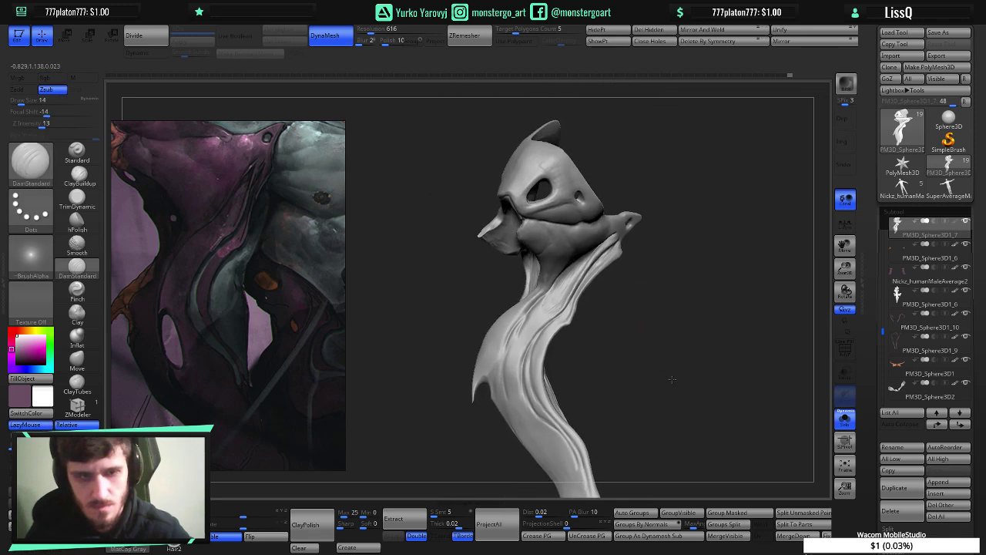
pyautogui.moveTo(656, 416)
pyautogui.keyDown('alt'); pyautogui.mouseDown(button='right')
pyautogui.moveTo(643, 334)
pyautogui.moveTo(593, 467)
pyautogui.mouseUp(button='right'); pyautogui.keyUp('alt')
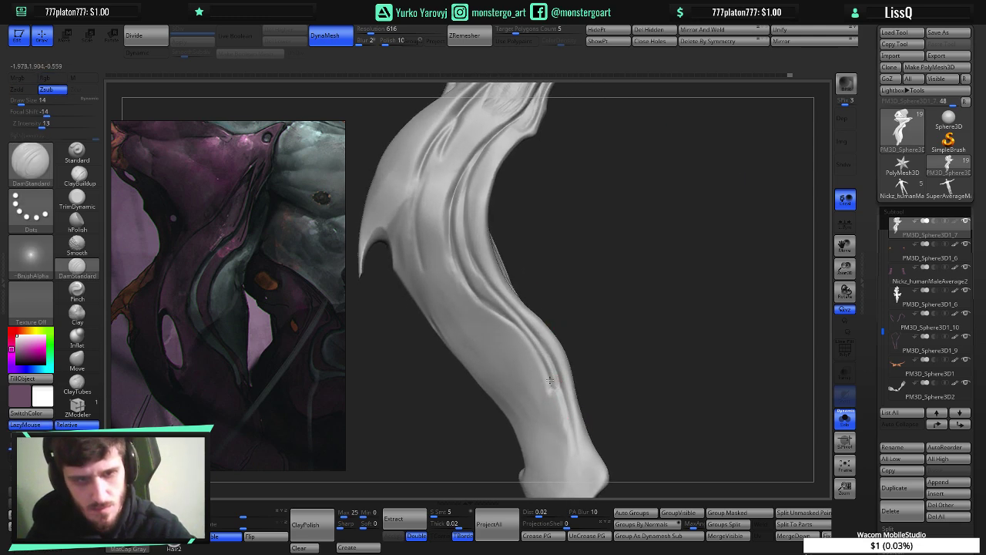
pyautogui.click(847, 420)
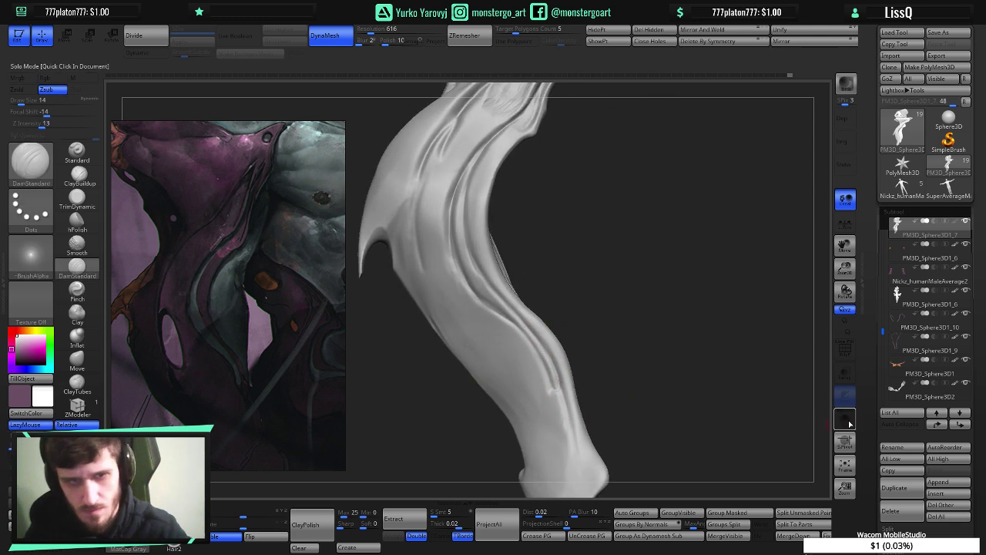
pyautogui.moveTo(698, 389); pyautogui.dragTo(695, 387, button='right')
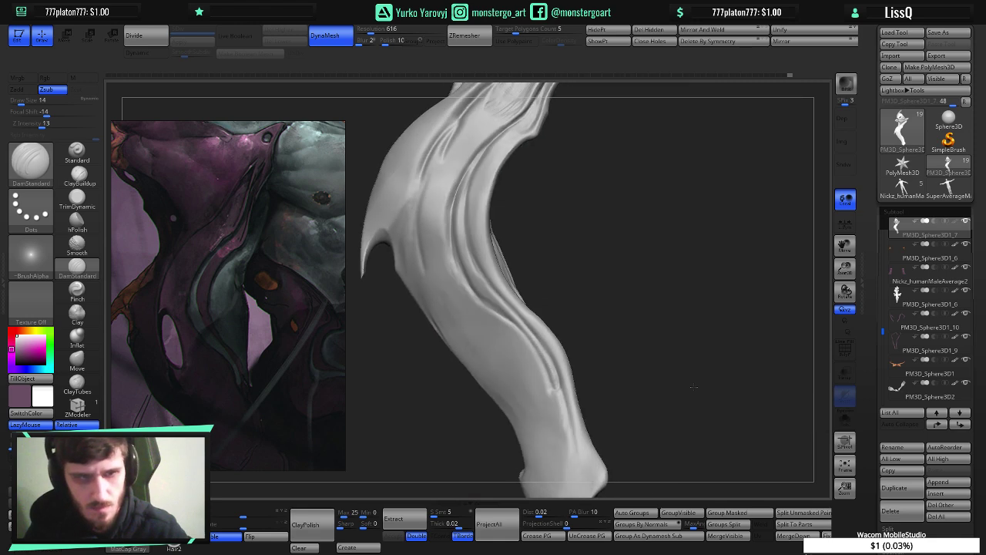
pyautogui.moveTo(695, 388); pyautogui.dragTo(694, 353)
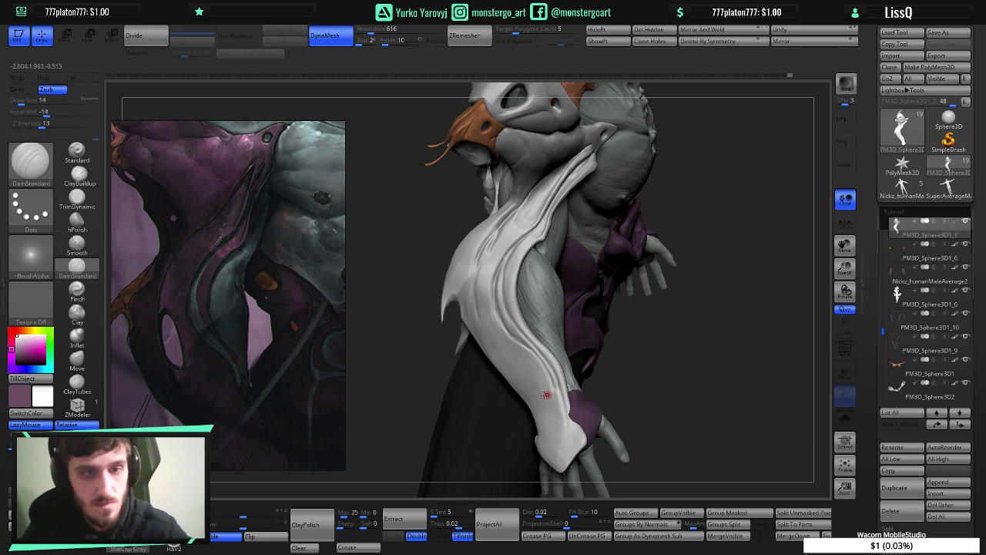
pyautogui.moveTo(521, 347); pyautogui.dragTo(554, 386, button='right')
pyautogui.moveTo(500, 304)
pyautogui.keyDown('ctrl'); pyautogui.mouseDown(button='right')
pyautogui.moveTo(519, 339)
pyautogui.moveTo(501, 336)
pyautogui.moveTo(535, 331)
pyautogui.moveTo(522, 277)
pyautogui.moveTo(479, 300)
pyautogui.moveTo(521, 317)
pyautogui.moveTo(520, 331)
pyautogui.moveTo(542, 344)
pyautogui.moveTo(505, 324)
pyautogui.moveTo(540, 344)
pyautogui.moveTo(536, 332)
pyautogui.moveTo(549, 336)
pyautogui.moveTo(502, 328)
pyautogui.mouseUp(button='right'); pyautogui.keyUp('ctrl')
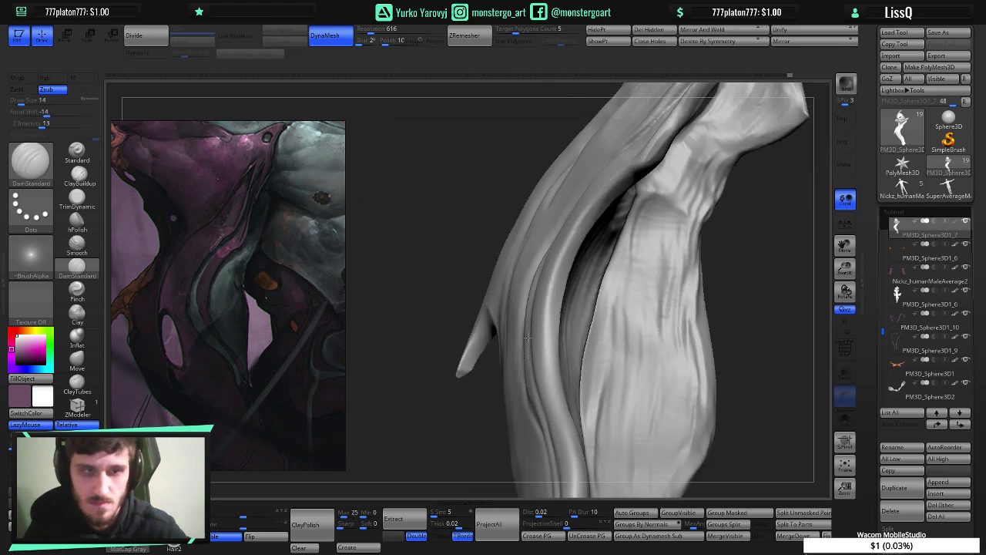
pyautogui.hotkey('ctrl', 's')
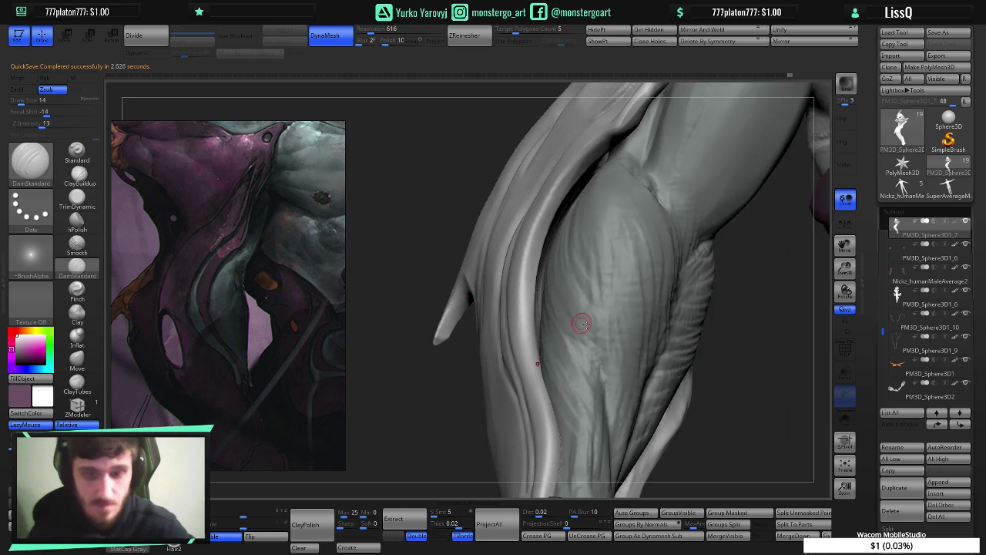
# - Isolate the armor piece and carve a long hollow down the inner side of the strap with ClayBuildup in Zsub mode at draw size 38
pyautogui.click(846, 419)
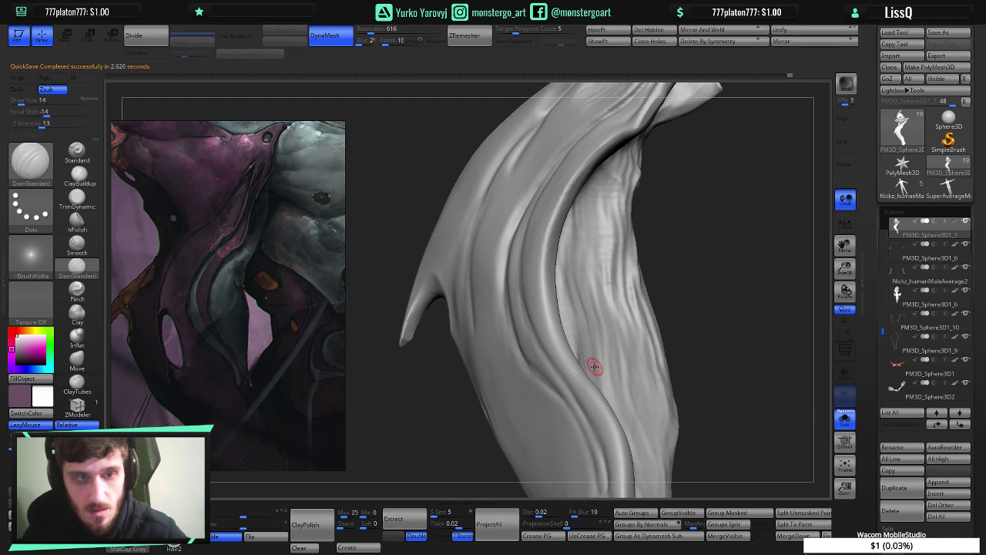
pyautogui.moveTo(655, 387)
pyautogui.keyDown('ctrl'); pyautogui.mouseDown(button='right')
pyautogui.moveTo(646, 367)
pyautogui.moveTo(584, 353)
pyautogui.mouseUp(button='right'); pyautogui.keyUp('ctrl')
pyautogui.click(77, 178)
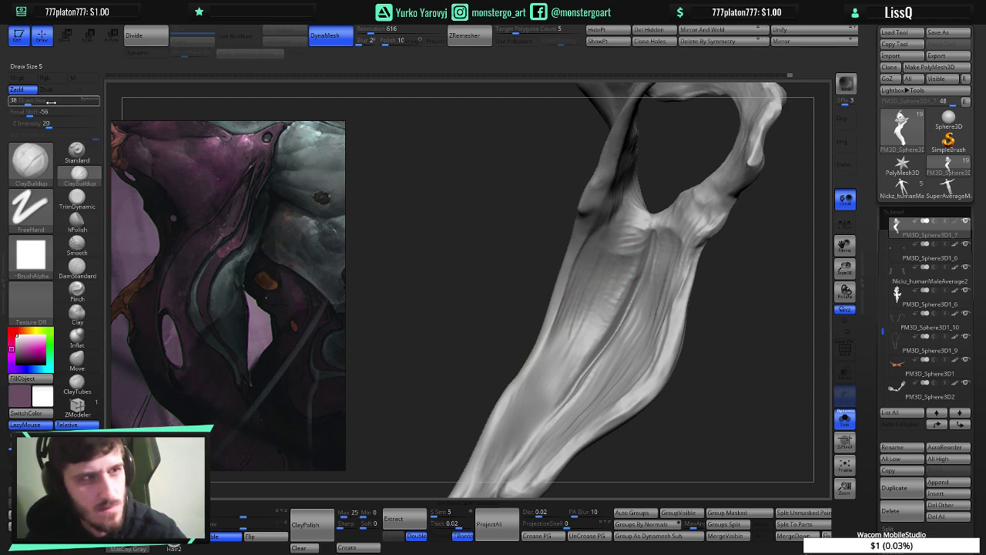
pyautogui.keyDown('alt'); pyautogui.moveTo(582, 290); pyautogui.dragTo(568, 325); pyautogui.keyUp('alt')
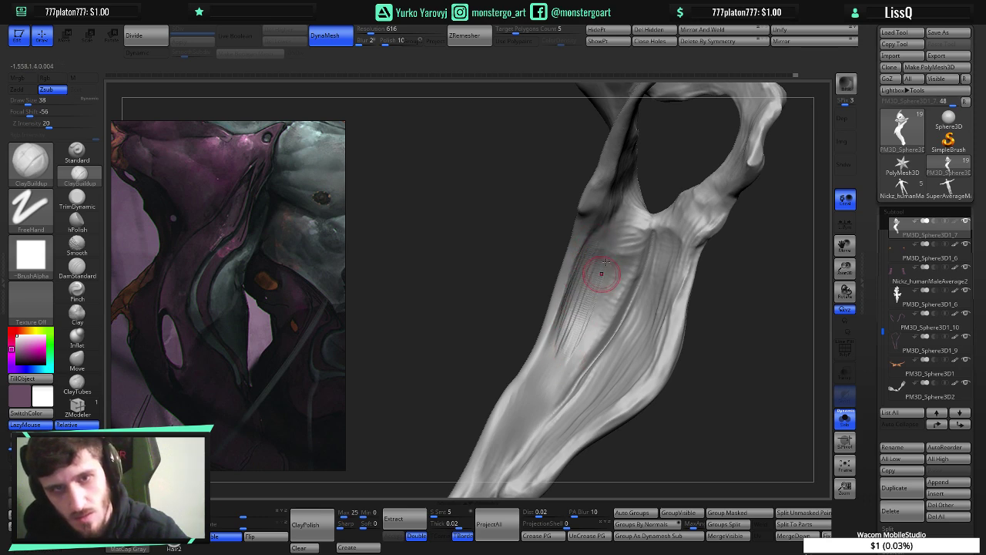
pyautogui.moveTo(587, 295)
pyautogui.mouseDown()
pyautogui.moveTo(539, 385)
pyautogui.moveTo(580, 293)
pyautogui.moveTo(537, 370)
pyautogui.mouseUp()
pyautogui.moveTo(596, 300)
pyautogui.keyDown('alt'); pyautogui.mouseDown()
pyautogui.moveTo(540, 409)
pyautogui.moveTo(584, 342)
pyautogui.moveTo(591, 300)
pyautogui.moveTo(544, 395)
pyautogui.moveTo(558, 366)
pyautogui.moveTo(527, 393)
pyautogui.moveTo(534, 378)
pyautogui.moveTo(509, 429)
pyautogui.mouseUp(); pyautogui.keyUp('alt')
pyautogui.moveTo(518, 433)
pyautogui.mouseDown(button='right')
pyautogui.moveTo(573, 352)
pyautogui.moveTo(527, 419)
pyautogui.moveTo(570, 397)
pyautogui.moveTo(554, 395)
pyautogui.moveTo(606, 419)
pyautogui.mouseUp(button='right')
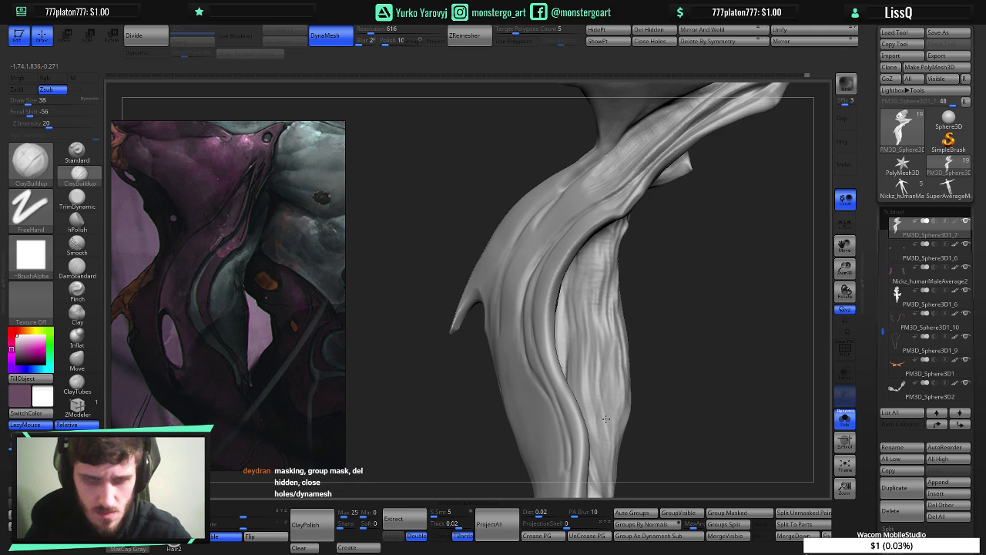
pyautogui.moveTo(606, 419); pyautogui.dragTo(590, 398, button='right')
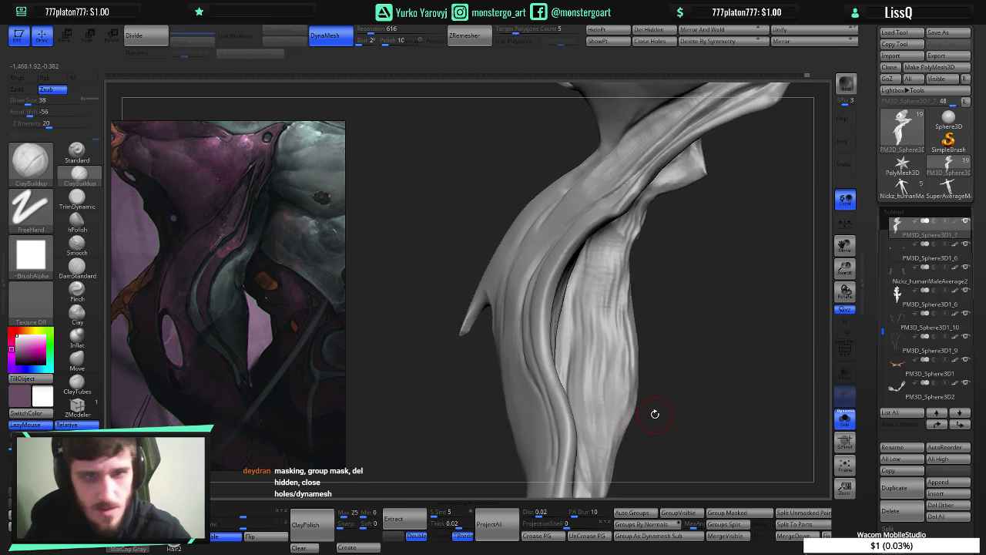
pyautogui.moveTo(514, 352); pyautogui.dragTo(516, 357, button='right')
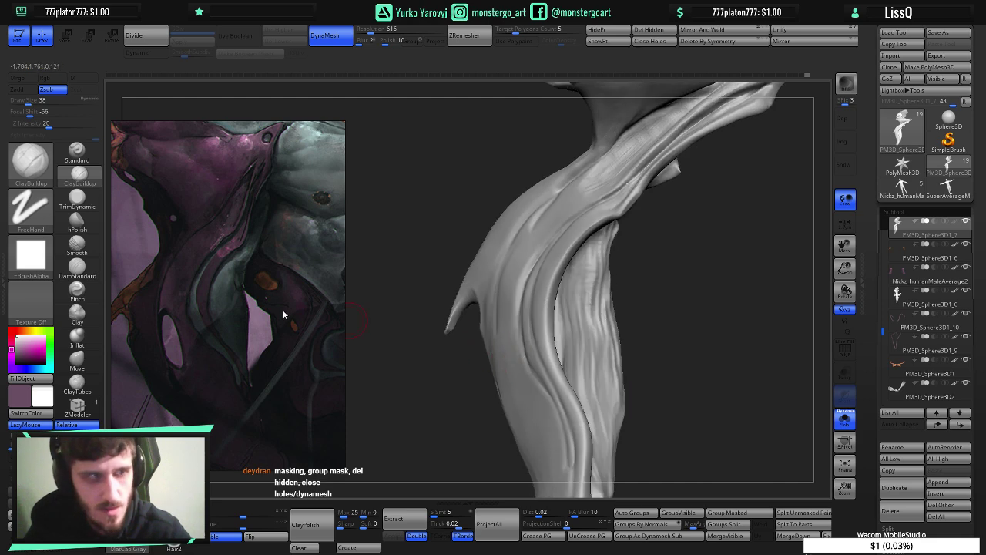
pyautogui.press('b')
pyautogui.press('c')
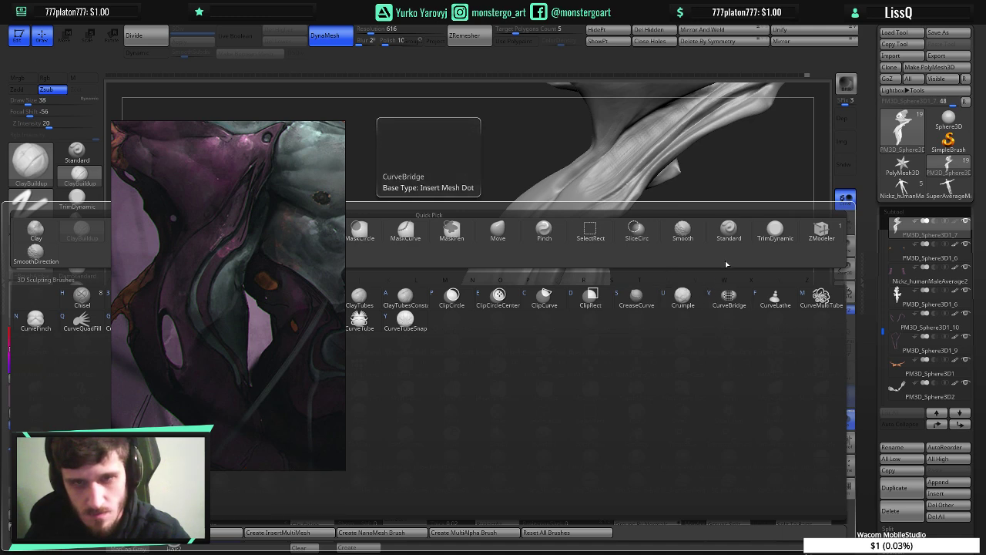
pyautogui.press('Escape')
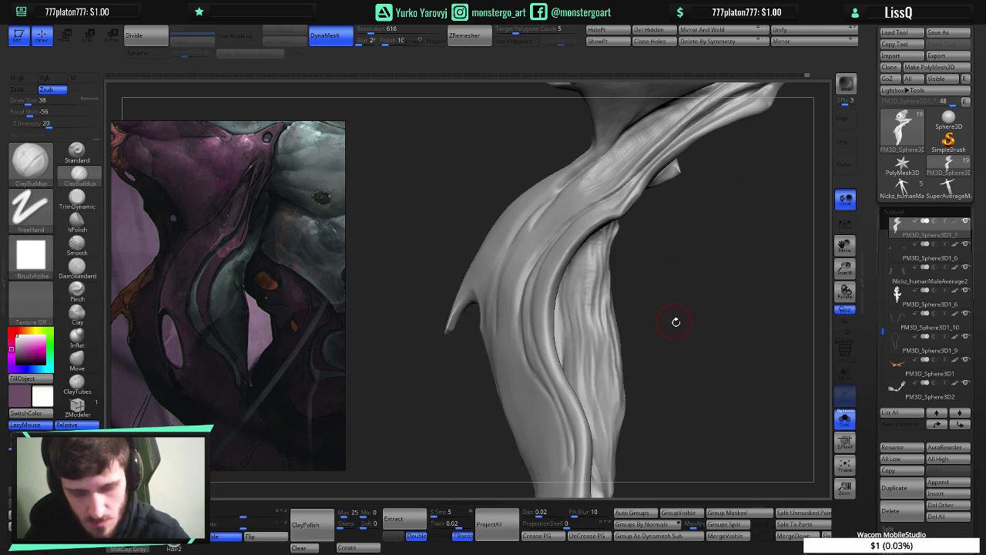
# - Extend the carved hollow toward the lower end of the strap's inner side with ClayBuildup in Zsub mode at draw size 58
pyautogui.moveTo(676, 321)
pyautogui.mouseDown()
pyautogui.moveTo(709, 331)
pyautogui.moveTo(703, 304)
pyautogui.moveTo(725, 325)
pyautogui.moveTo(716, 348)
pyautogui.moveTo(639, 316)
pyautogui.moveTo(582, 374)
pyautogui.mouseUp()
pyautogui.moveTo(582, 373)
pyautogui.mouseDown(button='right')
pyautogui.moveTo(533, 352)
pyautogui.moveTo(528, 374)
pyautogui.moveTo(514, 377)
pyautogui.mouseUp(button='right')
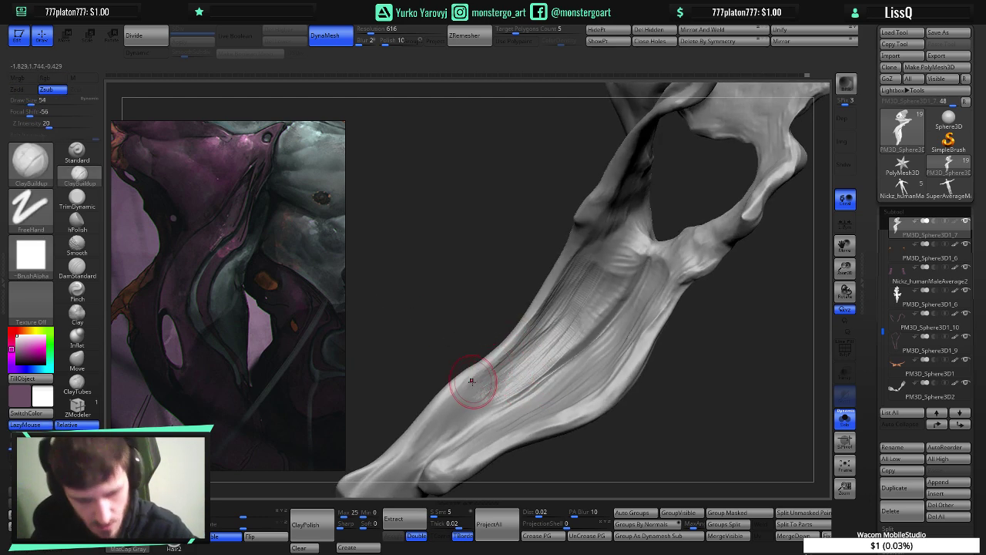
pyautogui.moveTo(478, 394); pyautogui.dragTo(508, 356)
pyautogui.moveTo(509, 356); pyautogui.dragTo(509, 357, button='right')
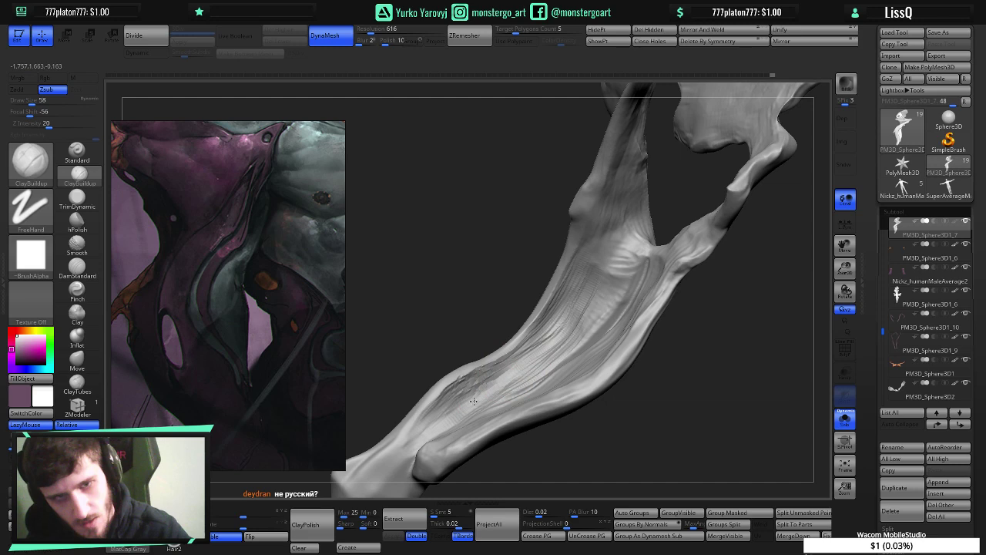
pyautogui.moveTo(482, 405)
pyautogui.mouseDown()
pyautogui.moveTo(500, 388)
pyautogui.moveTo(465, 408)
pyautogui.moveTo(483, 407)
pyautogui.mouseUp()
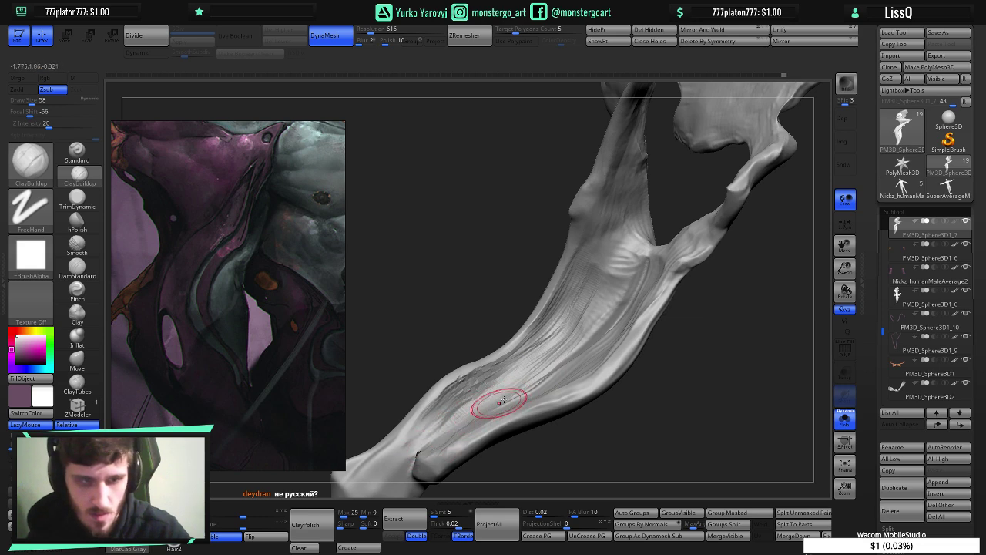
pyautogui.moveTo(554, 368); pyautogui.dragTo(550, 376)
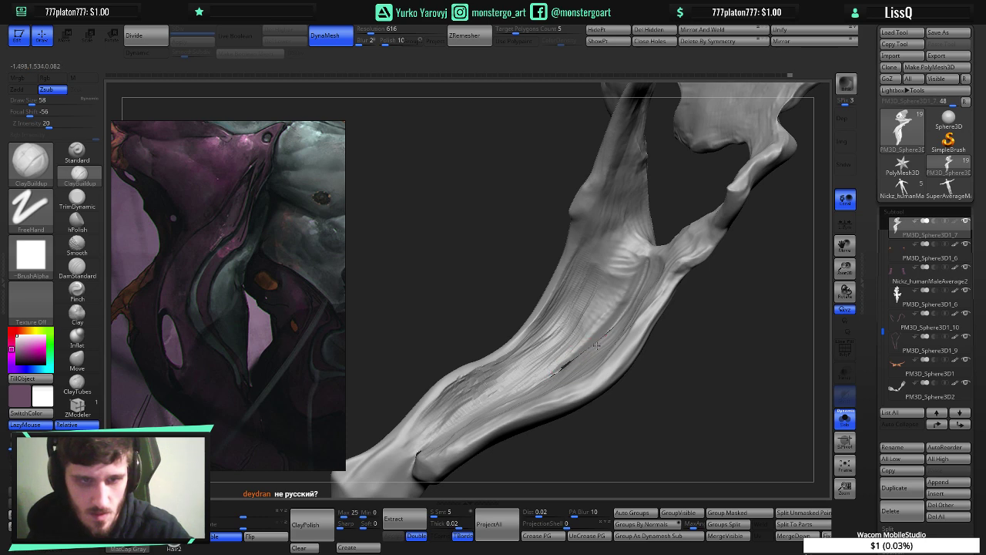
pyautogui.moveTo(587, 350); pyautogui.dragTo(546, 378)
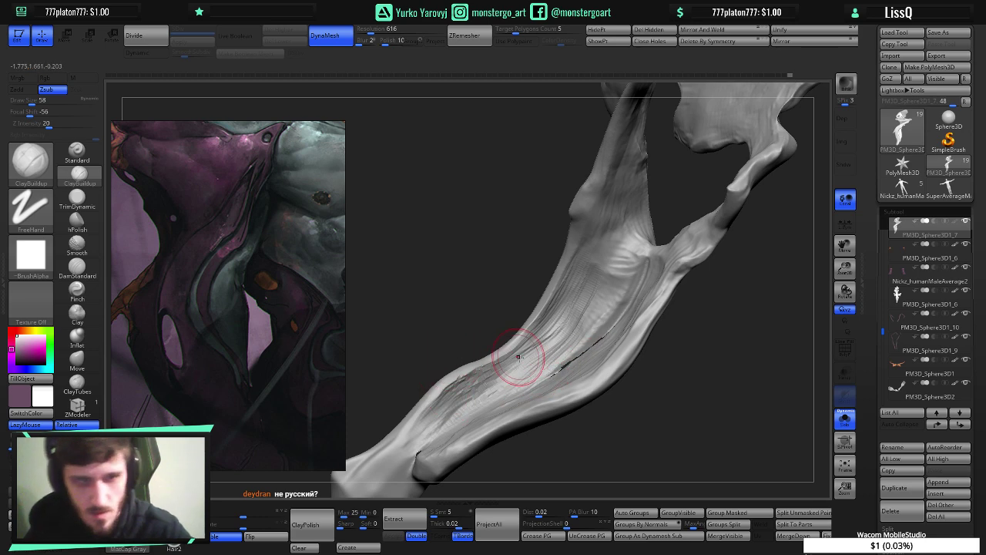
# - Deepen the middle and lower part of the strap's inner hollow with ClayBuildup in Zsub mode at draw size 46
pyautogui.moveTo(517, 359)
pyautogui.mouseDown(button='right')
pyautogui.moveTo(539, 375)
pyautogui.moveTo(567, 358)
pyautogui.moveTo(592, 369)
pyautogui.moveTo(512, 354)
pyautogui.moveTo(542, 372)
pyautogui.moveTo(536, 386)
pyautogui.moveTo(514, 386)
pyautogui.moveTo(563, 391)
pyautogui.moveTo(533, 388)
pyautogui.mouseUp(button='right')
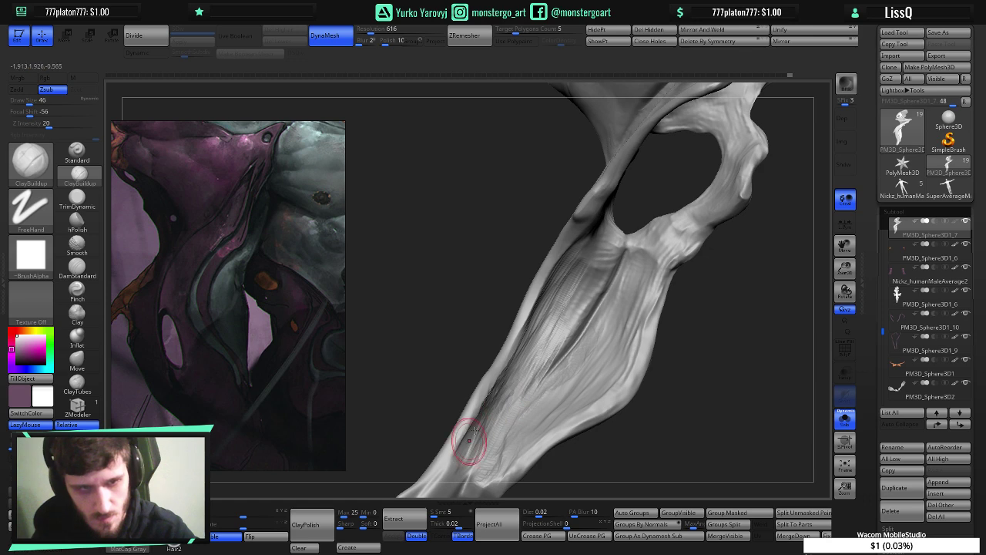
pyautogui.moveTo(482, 437)
pyautogui.mouseDown(button='right')
pyautogui.moveTo(563, 454)
pyautogui.moveTo(489, 463)
pyautogui.mouseUp(button='right')
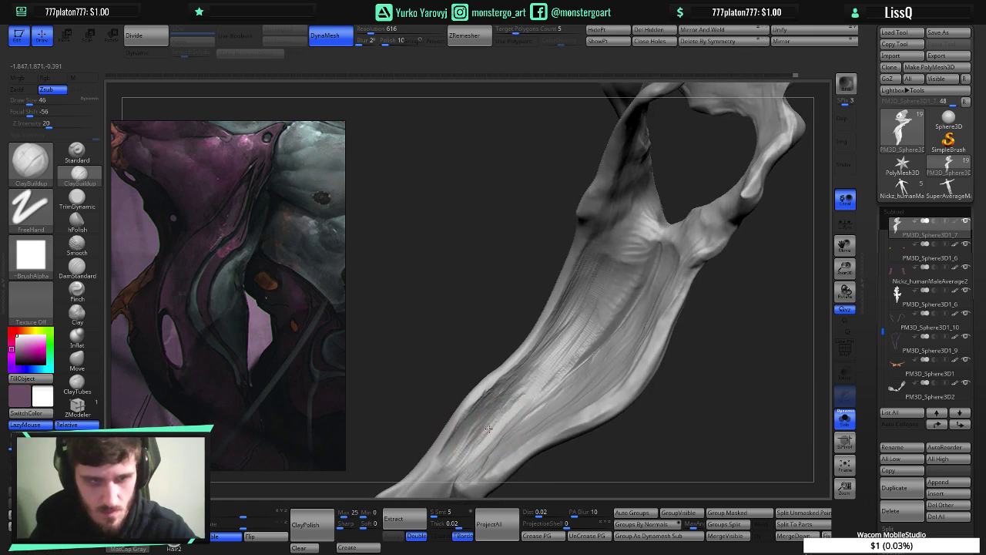
pyautogui.moveTo(443, 474)
pyautogui.mouseDown(button='right')
pyautogui.moveTo(522, 465)
pyautogui.moveTo(524, 454)
pyautogui.mouseUp(button='right')
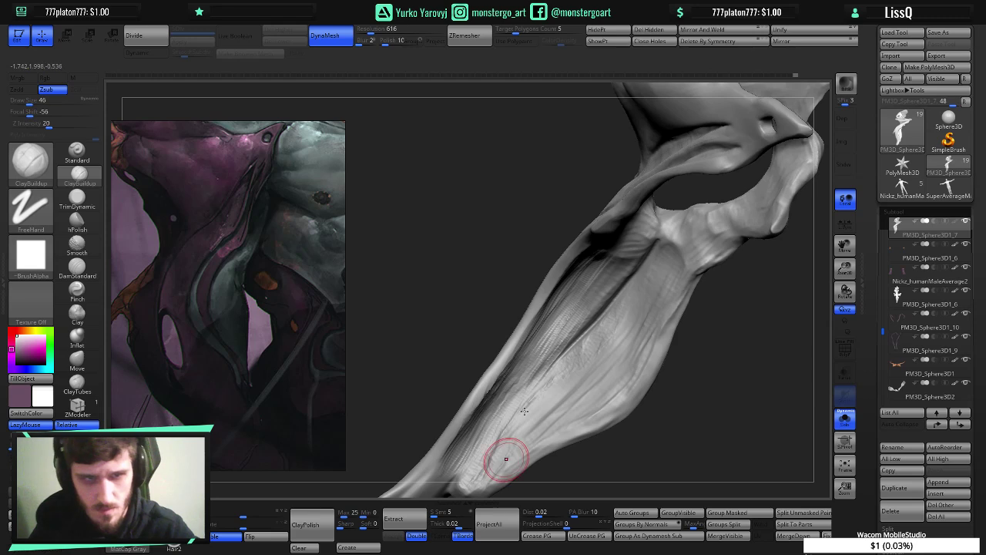
pyautogui.moveTo(566, 323); pyautogui.dragTo(509, 388)
pyautogui.moveTo(568, 324); pyautogui.dragTo(504, 396)
pyautogui.moveTo(556, 324)
pyautogui.mouseDown()
pyautogui.moveTo(505, 397)
pyautogui.moveTo(511, 353)
pyautogui.moveTo(520, 360)
pyautogui.moveTo(515, 402)
pyautogui.mouseUp()
pyautogui.moveTo(516, 402)
pyautogui.mouseDown(button='right')
pyautogui.moveTo(595, 407)
pyautogui.moveTo(493, 409)
pyautogui.moveTo(539, 407)
pyautogui.moveTo(511, 396)
pyautogui.moveTo(542, 400)
pyautogui.moveTo(636, 305)
pyautogui.mouseUp(button='right')
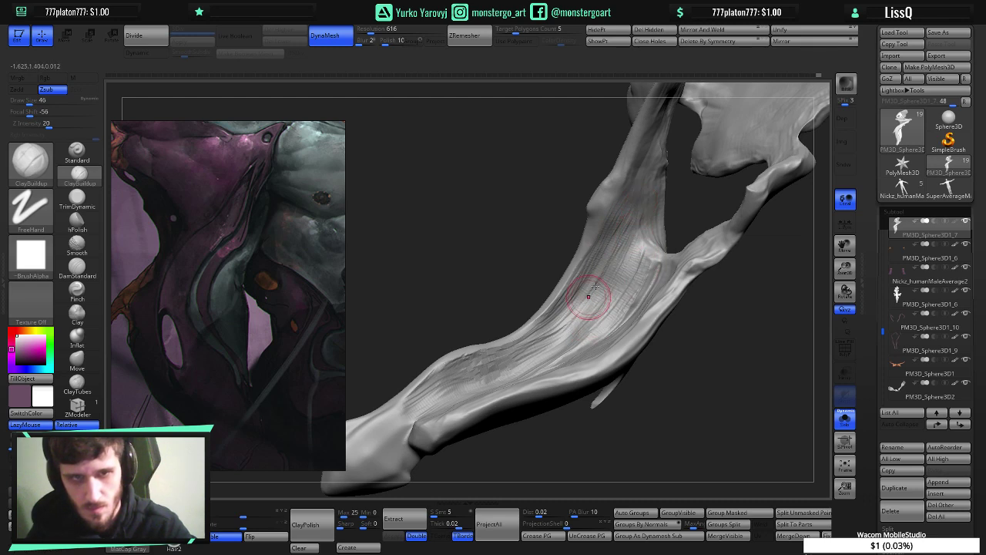
# - Carve the upper part of the inner hollow up toward the strap's fork at draw size 46
pyautogui.moveTo(630, 221); pyautogui.dragTo(553, 346)
pyautogui.moveTo(694, 394)
pyautogui.mouseDown()
pyautogui.moveTo(756, 393)
pyautogui.moveTo(610, 405)
pyautogui.moveTo(538, 348)
pyautogui.mouseUp()
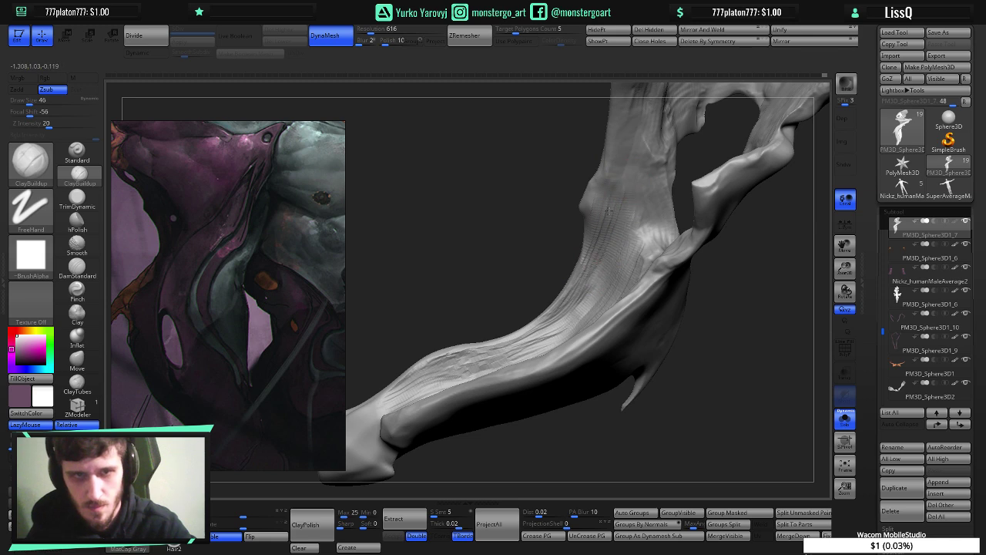
pyautogui.moveTo(579, 317)
pyautogui.mouseDown(button='right')
pyautogui.moveTo(602, 336)
pyautogui.moveTo(593, 326)
pyautogui.moveTo(648, 329)
pyautogui.moveTo(609, 328)
pyautogui.moveTo(643, 356)
pyautogui.moveTo(623, 346)
pyautogui.mouseUp(button='right')
# - Undo the last three carving strokes and recut the groove along the hollow's outer edge in Zsub mode at draw size 46
pyautogui.press('ctrl')
pyautogui.hotkey('ctrl', 'z')
pyautogui.hotkey('ctrl', 'z')
pyautogui.hotkey('ctrl', 'z')
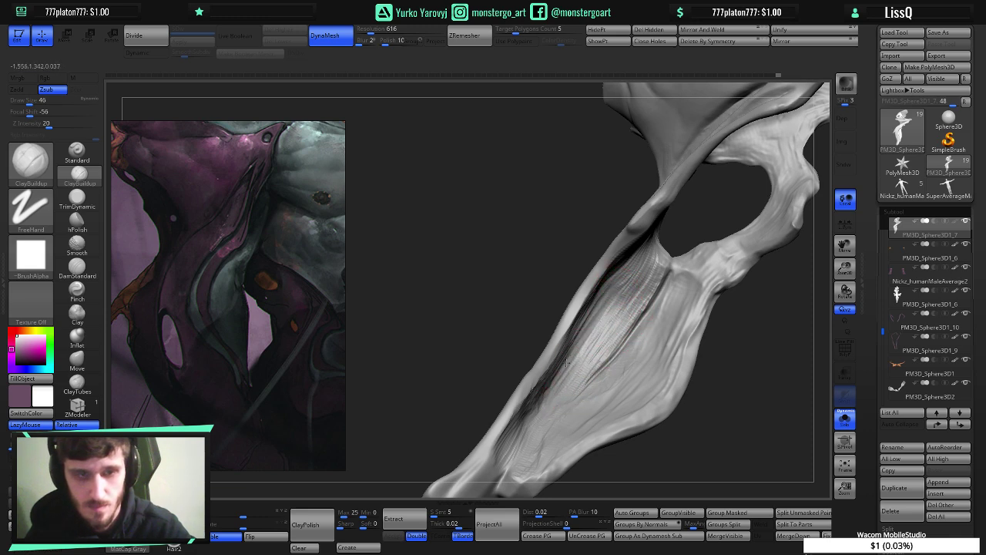
pyautogui.moveTo(581, 353); pyautogui.dragTo(507, 461)
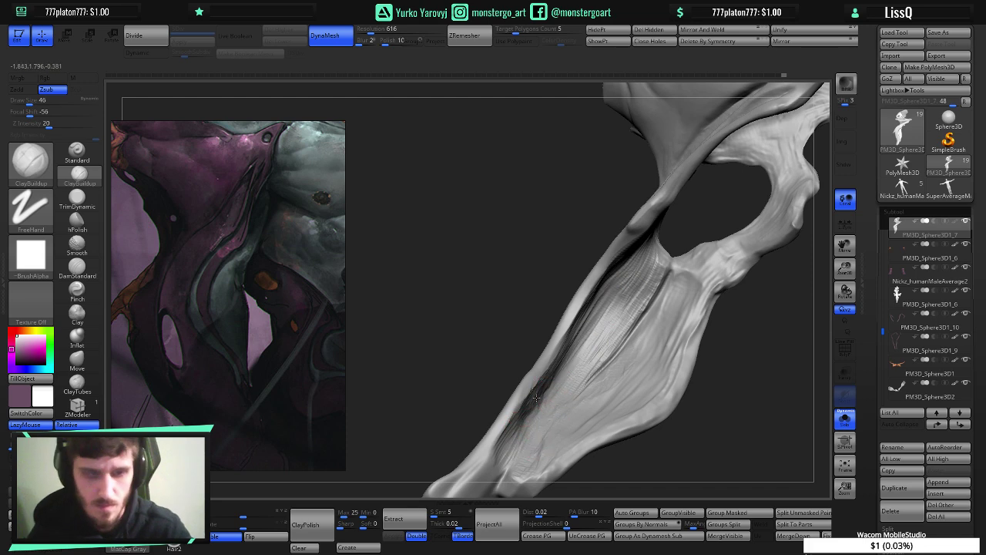
pyautogui.moveTo(454, 385)
pyautogui.mouseDown()
pyautogui.moveTo(592, 394)
pyautogui.moveTo(535, 389)
pyautogui.mouseUp()
pyautogui.press('ctrl')
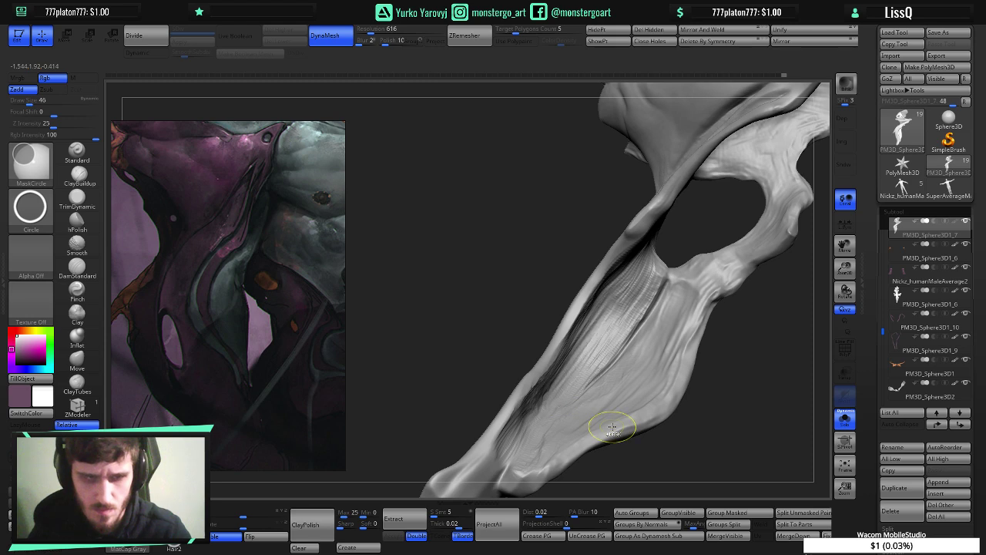
pyautogui.moveTo(612, 427)
pyautogui.keyDown('ctrl'); pyautogui.mouseDown(button='right')
pyautogui.moveTo(601, 401)
pyautogui.moveTo(532, 386)
pyautogui.moveTo(553, 378)
pyautogui.mouseUp(button='right'); pyautogui.keyUp('ctrl')
pyautogui.moveTo(553, 377)
pyautogui.mouseDown()
pyautogui.moveTo(607, 411)
pyautogui.moveTo(541, 368)
pyautogui.moveTo(562, 383)
pyautogui.mouseUp()
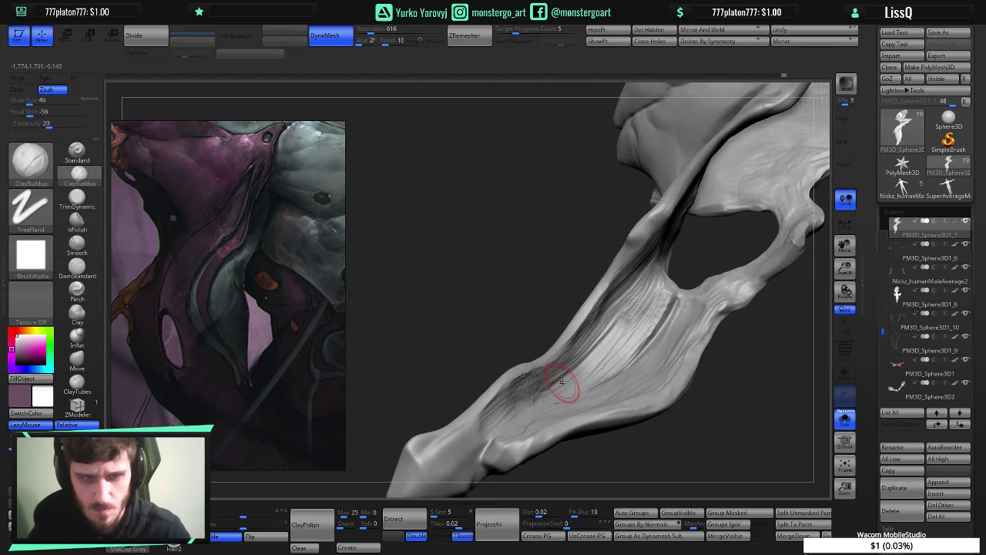
pyautogui.press('b')
pyautogui.press('t')
pyautogui.press('d')
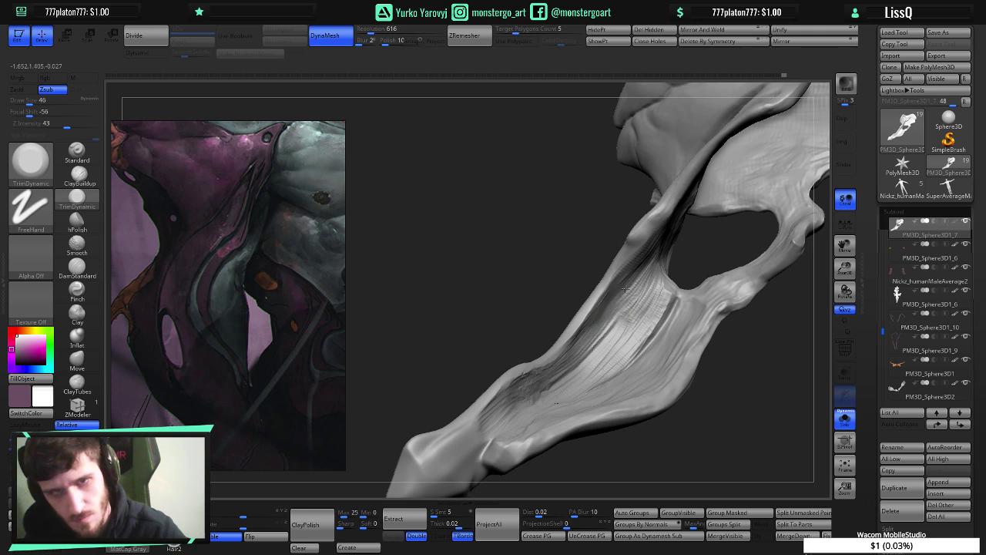
pyautogui.moveTo(585, 375); pyautogui.dragTo(562, 367, button='right')
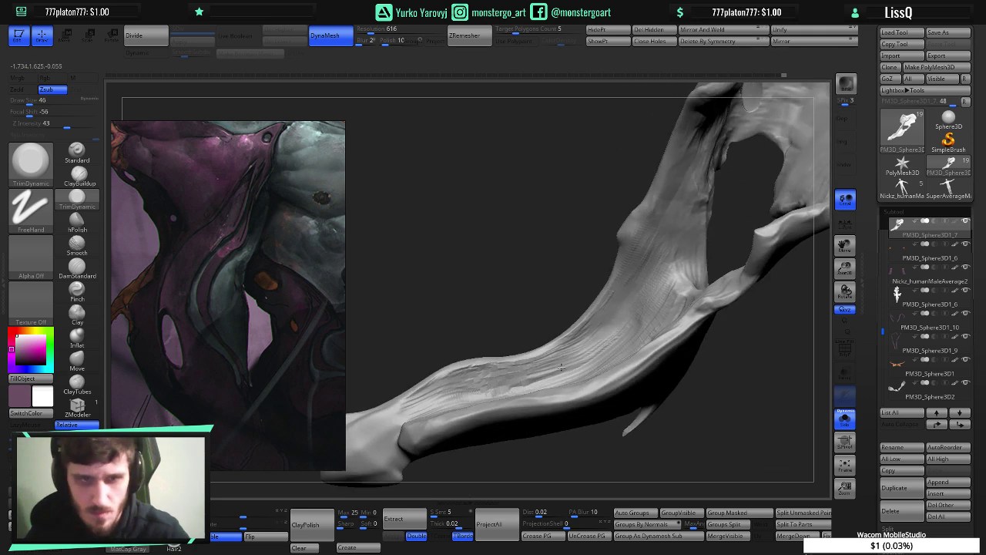
pyautogui.moveTo(561, 368); pyautogui.dragTo(630, 414)
pyautogui.press('ctrl')
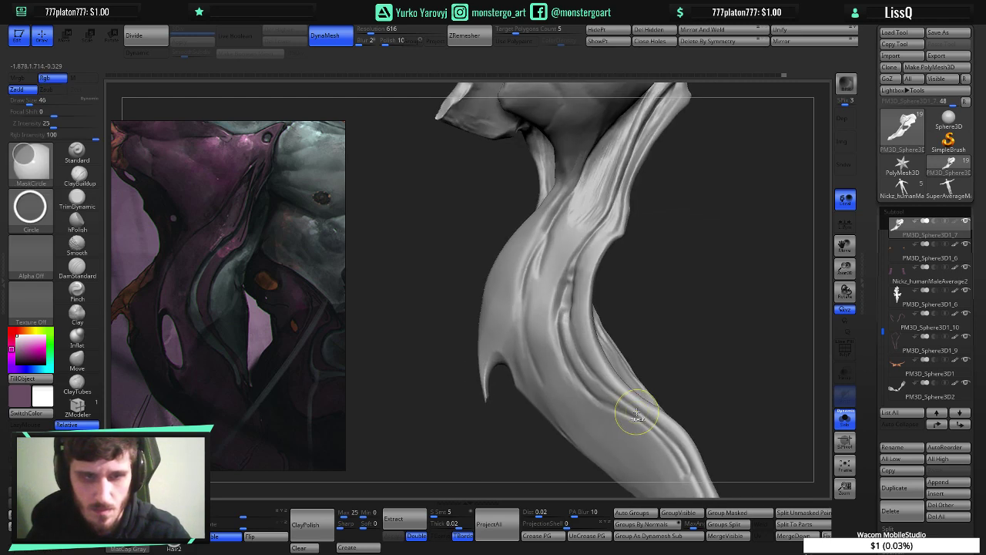
pyautogui.moveTo(628, 411)
pyautogui.mouseDown()
pyautogui.moveTo(627, 398)
pyautogui.moveTo(579, 391)
pyautogui.moveTo(589, 410)
pyautogui.moveTo(514, 326)
pyautogui.moveTo(562, 390)
pyautogui.mouseUp()
# - Cut lengthwise creases into the lower and upper parts of the inner hollow with DamStandard in Zsub mode at draw size 66
pyautogui.click(76, 266)
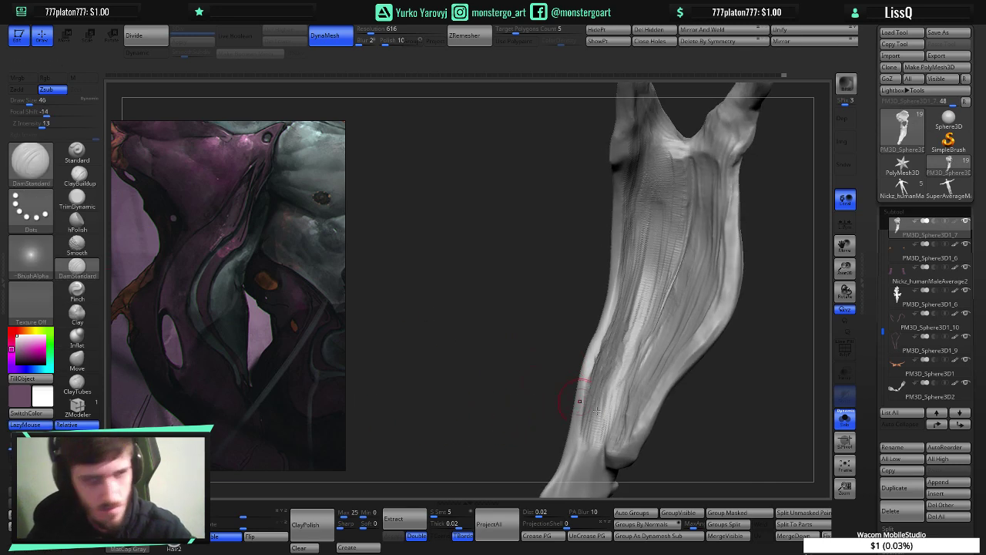
pyautogui.press(']')
pyautogui.moveTo(614, 363); pyautogui.dragTo(595, 443)
pyautogui.moveTo(622, 369); pyautogui.dragTo(592, 467)
pyautogui.moveTo(608, 434); pyautogui.dragTo(652, 410, button='right')
pyautogui.moveTo(651, 409); pyautogui.dragTo(606, 390)
pyautogui.moveTo(606, 390)
pyautogui.mouseDown(button='right')
pyautogui.moveTo(641, 399)
pyautogui.moveTo(623, 396)
pyautogui.mouseUp(button='right')
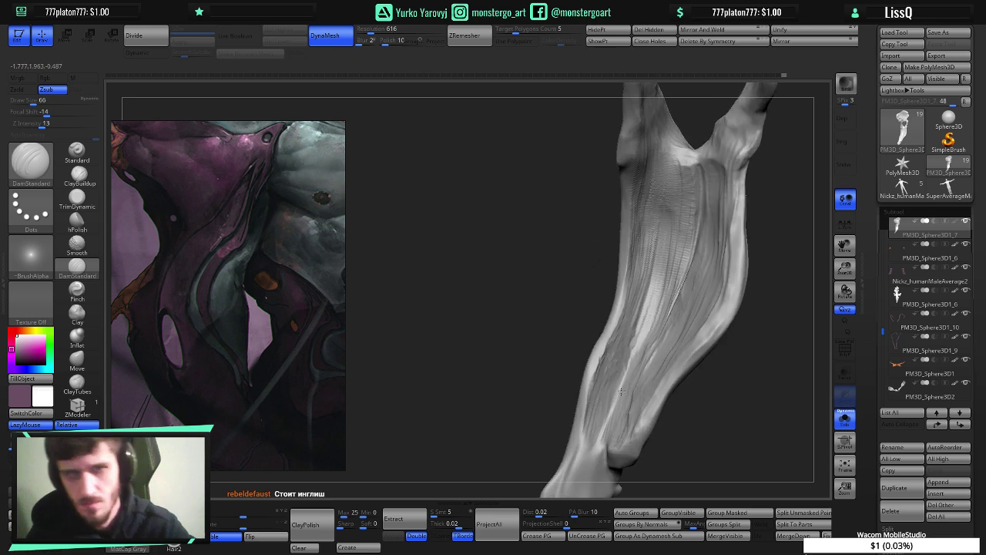
pyautogui.moveTo(668, 185); pyautogui.dragTo(658, 217)
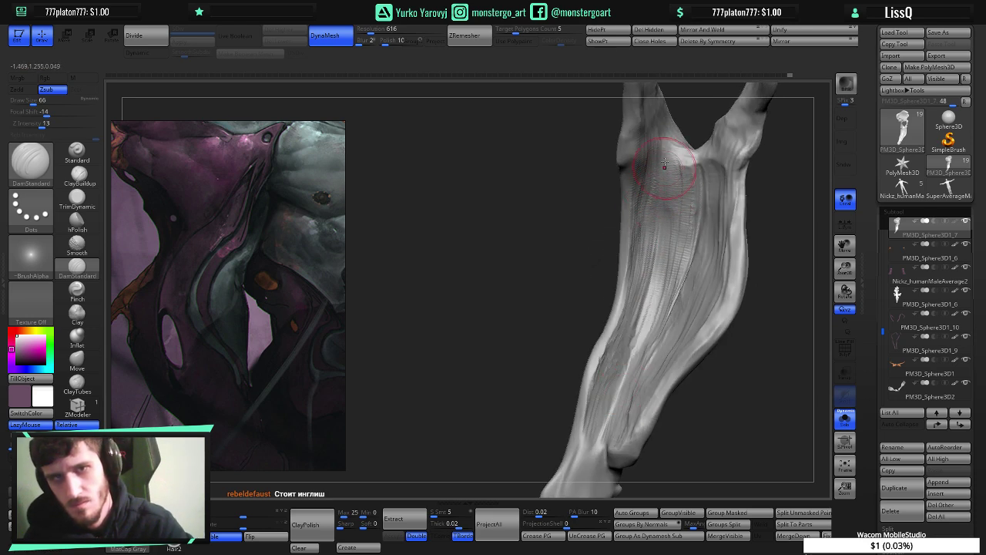
# - Build up the middle of the inner hollow with ClayBuildup in Zadd mode at draw size 50, and smooth the strokes there
pyautogui.moveTo(654, 302); pyautogui.dragTo(704, 309, button='right')
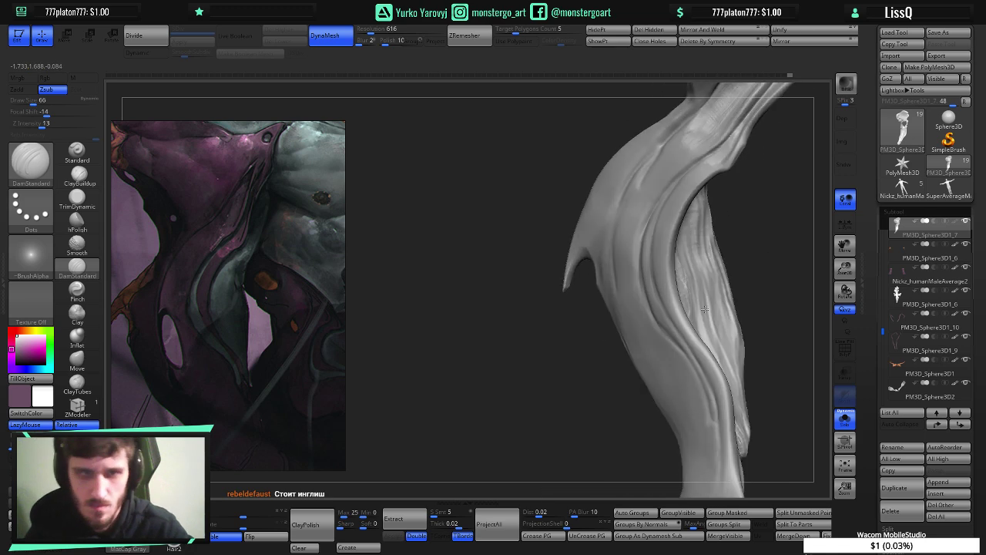
pyautogui.moveTo(705, 309)
pyautogui.mouseDown()
pyautogui.moveTo(550, 309)
pyautogui.moveTo(563, 291)
pyautogui.moveTo(520, 300)
pyautogui.moveTo(511, 290)
pyautogui.mouseUp()
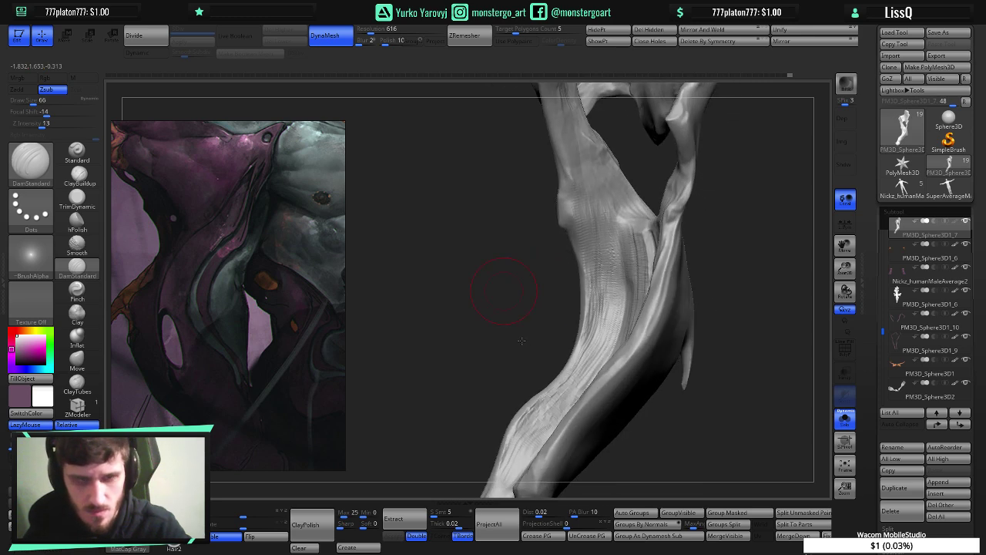
pyautogui.moveTo(546, 308); pyautogui.dragTo(563, 312)
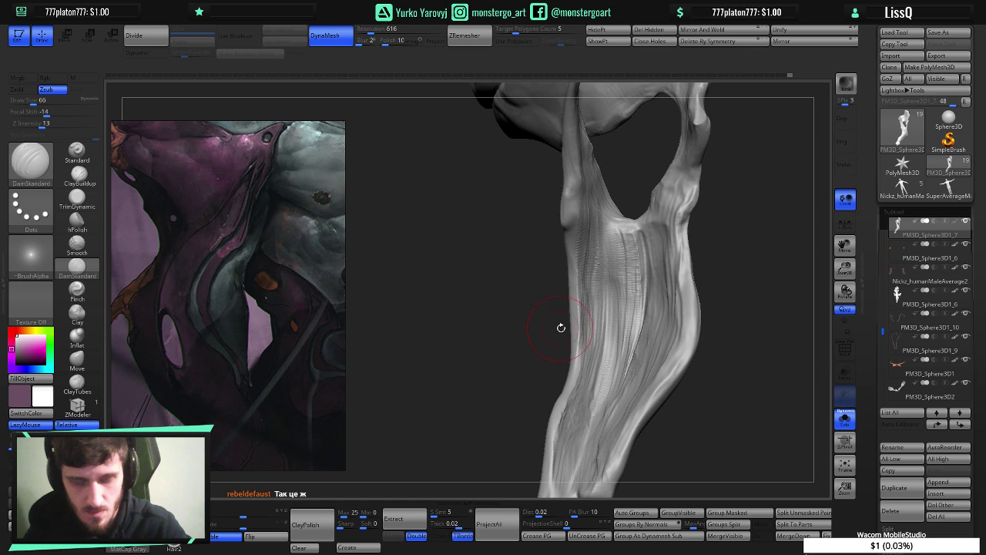
pyautogui.moveTo(560, 326); pyautogui.dragTo(577, 329)
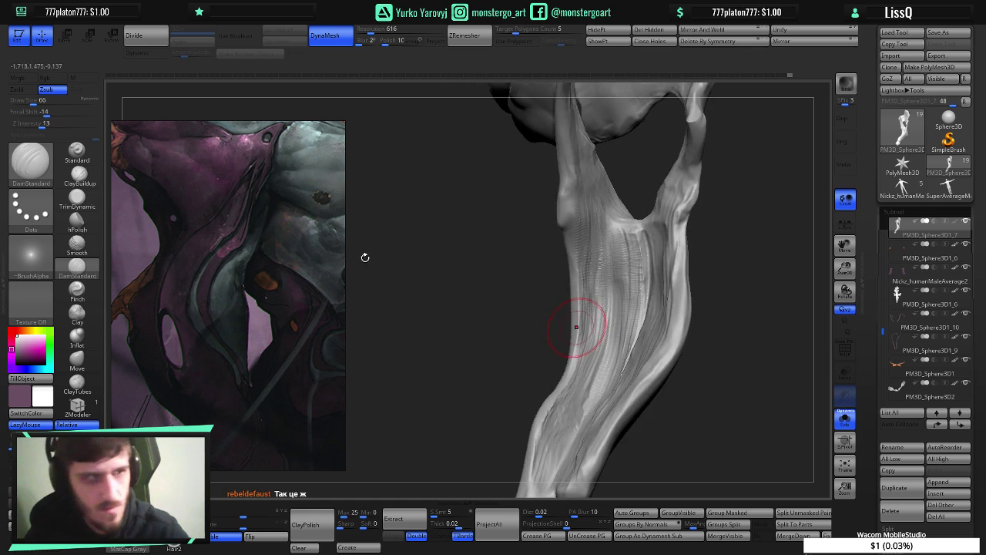
pyautogui.click(77, 174)
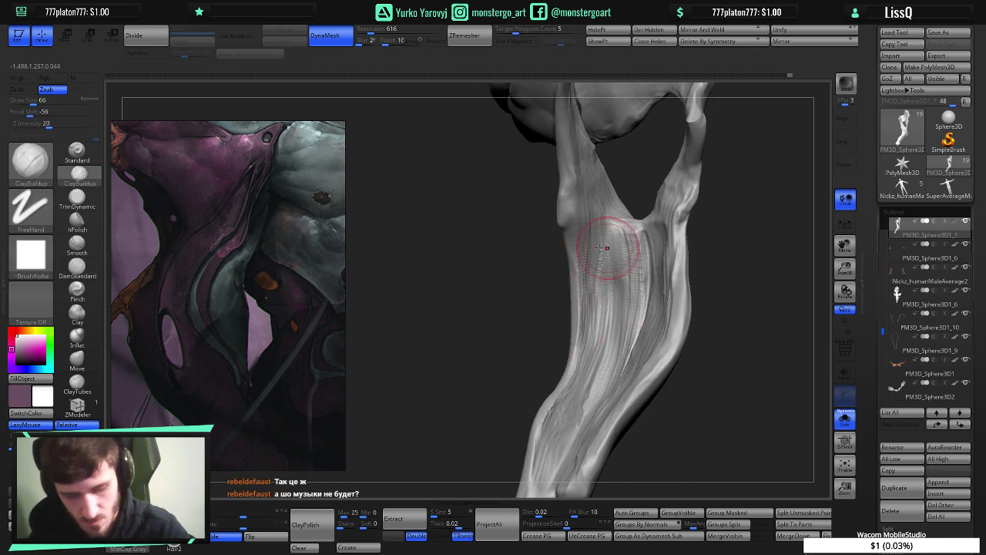
pyautogui.press('[')
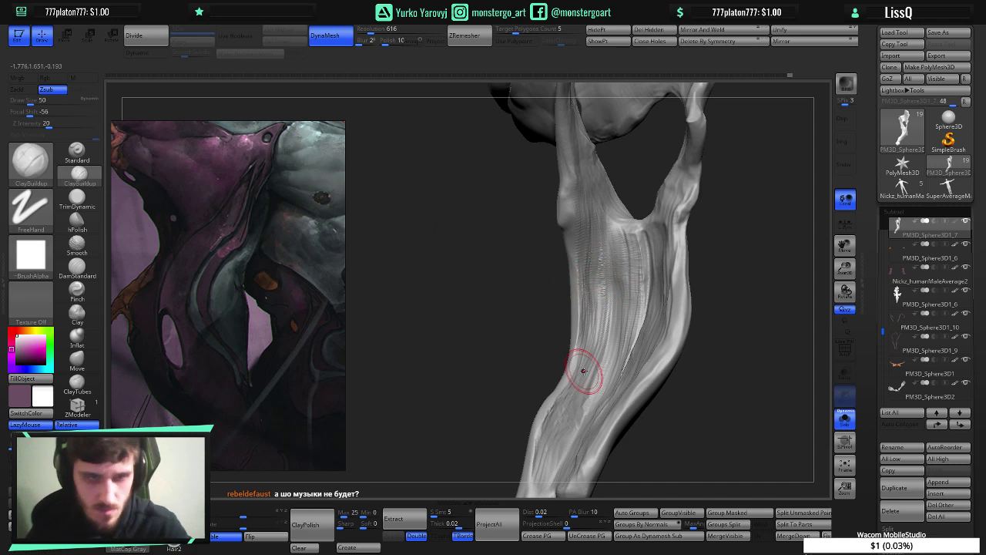
pyautogui.moveTo(584, 370)
pyautogui.mouseDown(button='right')
pyautogui.moveTo(610, 352)
pyautogui.moveTo(585, 351)
pyautogui.moveTo(603, 346)
pyautogui.moveTo(596, 311)
pyautogui.moveTo(606, 330)
pyautogui.moveTo(609, 322)
pyautogui.moveTo(580, 308)
pyautogui.mouseUp(button='right')
pyautogui.press('ctrl')
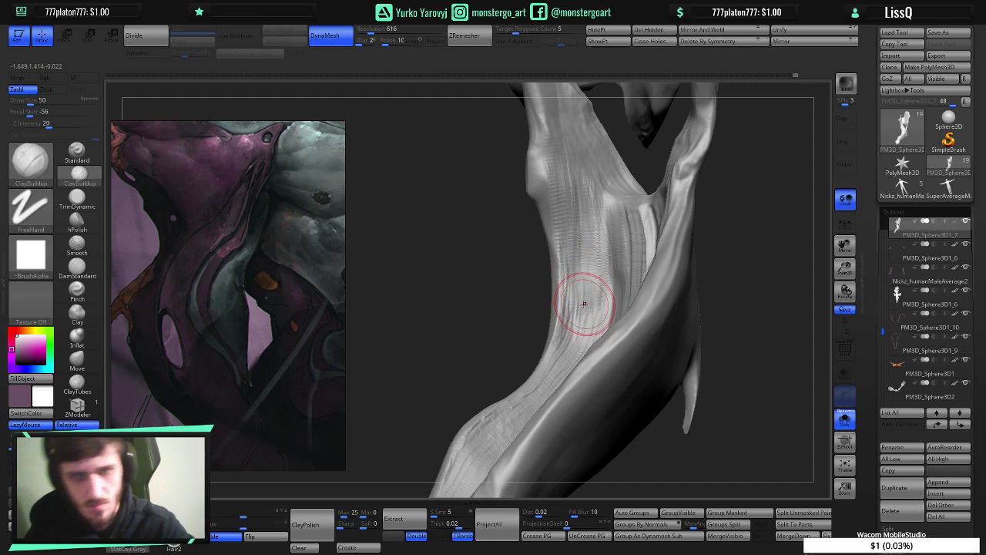
pyautogui.keyDown('shift'); pyautogui.moveTo(585, 297); pyautogui.dragTo(587, 214); pyautogui.keyUp('shift')
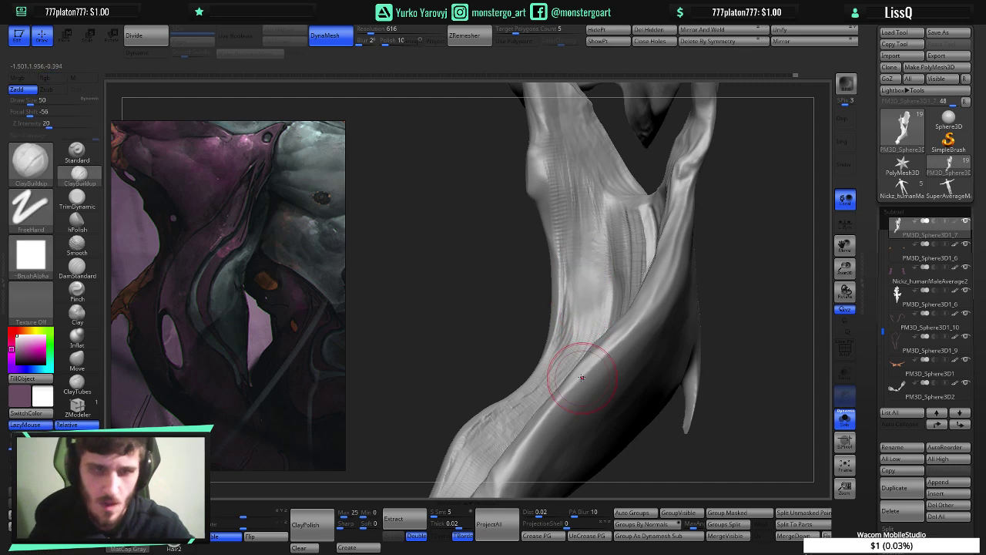
pyautogui.moveTo(578, 381); pyautogui.dragTo(606, 379, button='right')
pyautogui.moveTo(644, 417); pyautogui.dragTo(669, 329, button='right')
pyautogui.moveTo(554, 313); pyautogui.dragTo(569, 309, button='right')
pyautogui.moveTo(665, 348)
pyautogui.keyDown('ctrl'); pyautogui.mouseDown(button='right')
pyautogui.moveTo(627, 297)
pyautogui.moveTo(569, 317)
pyautogui.moveTo(578, 324)
pyautogui.moveTo(629, 306)
pyautogui.mouseUp(button='right'); pyautogui.keyUp('ctrl')
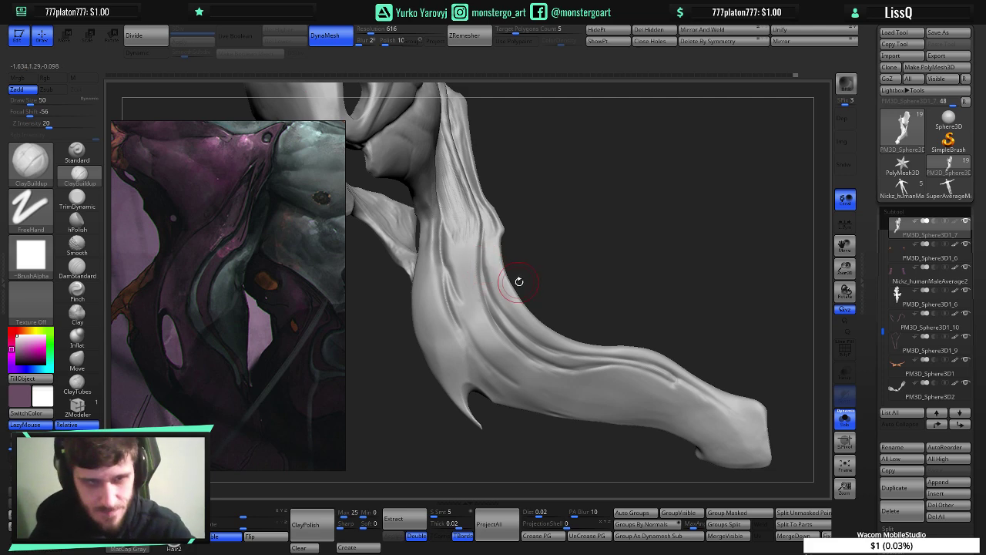
pyautogui.moveTo(593, 302)
pyautogui.mouseDown()
pyautogui.moveTo(624, 339)
pyautogui.moveTo(556, 339)
pyautogui.mouseUp()
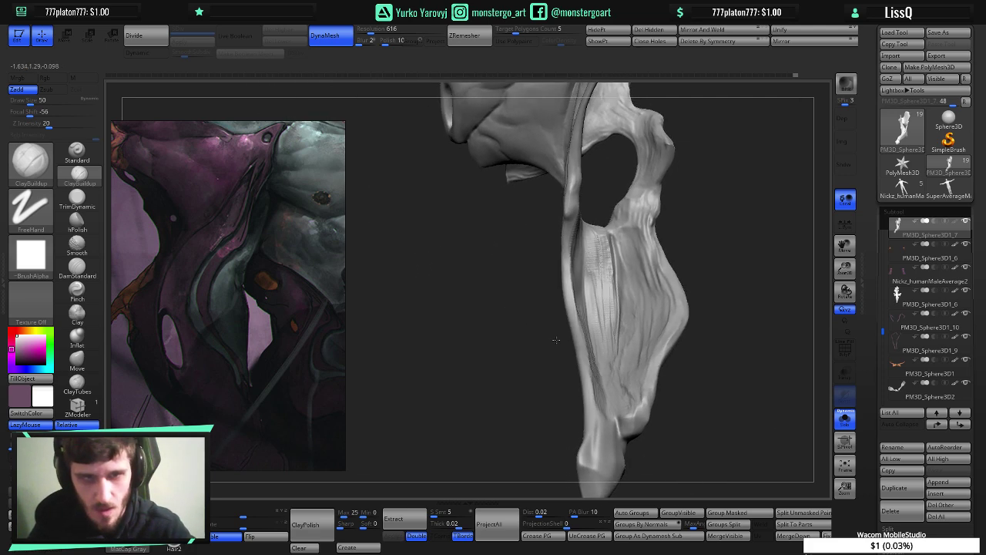
# - Move the reference image clear of the brush palette and set MaskLasso as the masking brush
pyautogui.keyDown('ctrl'); pyautogui.click(31, 163); pyautogui.keyUp('ctrl')
pyautogui.rightClick(302, 218)
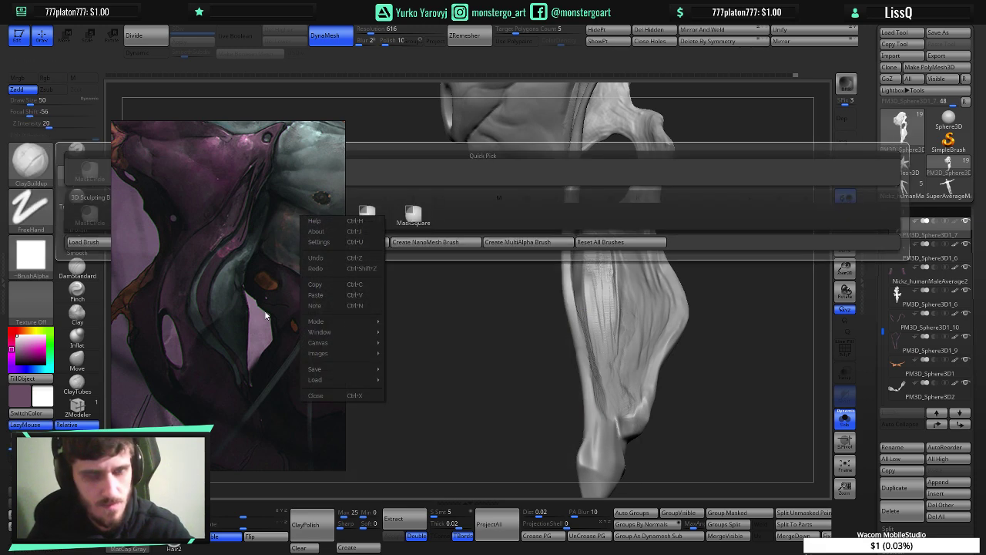
pyautogui.moveTo(259, 293); pyautogui.dragTo(224, 417, button='right')
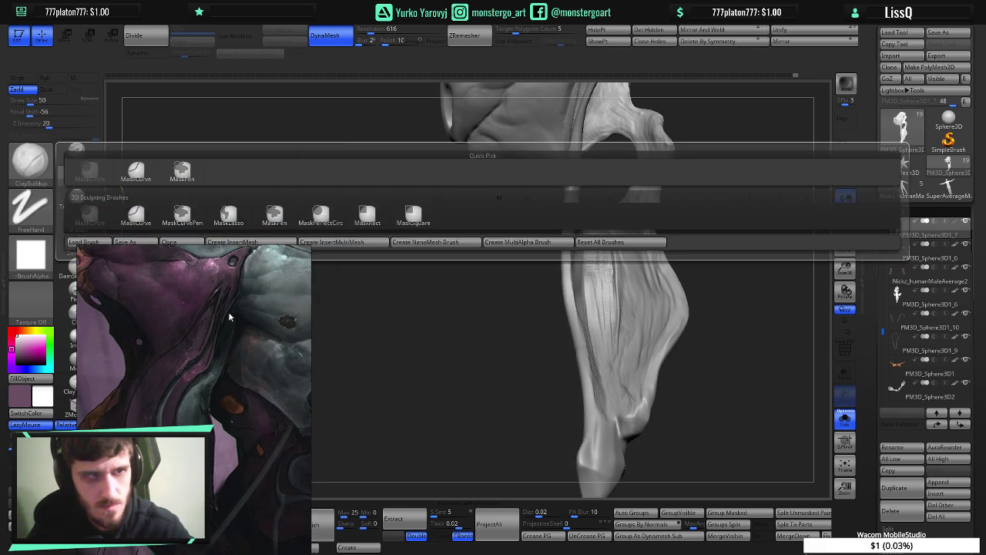
pyautogui.click(229, 221)
pyautogui.click(198, 237)
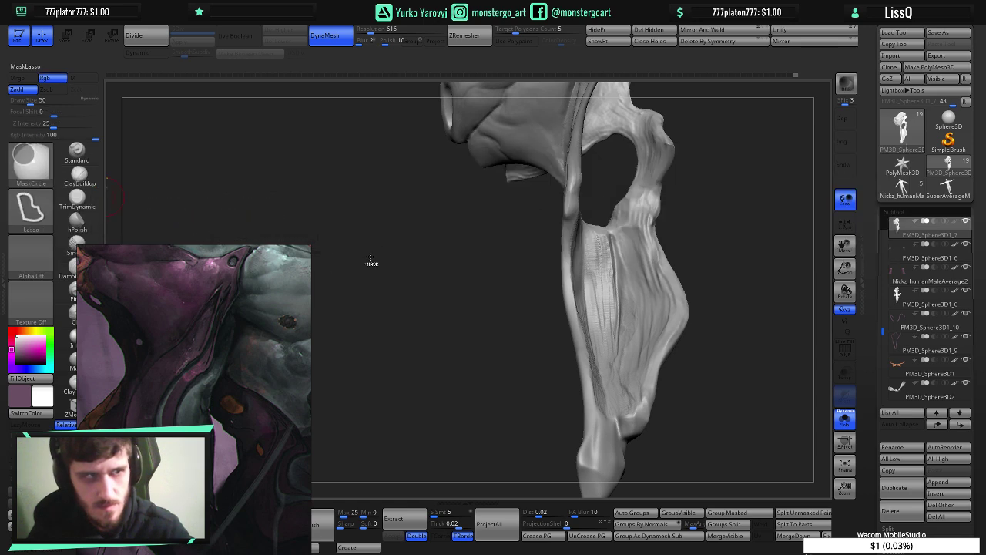
pyautogui.moveTo(602, 197)
pyautogui.keyDown('ctrl'); pyautogui.mouseDown()
pyautogui.moveTo(616, 481)
pyautogui.moveTo(829, 154)
pyautogui.moveTo(740, 127)
pyautogui.moveTo(623, 212)
pyautogui.moveTo(763, 185)
pyautogui.moveTo(637, 223)
pyautogui.mouseUp(); pyautogui.keyUp('ctrl')
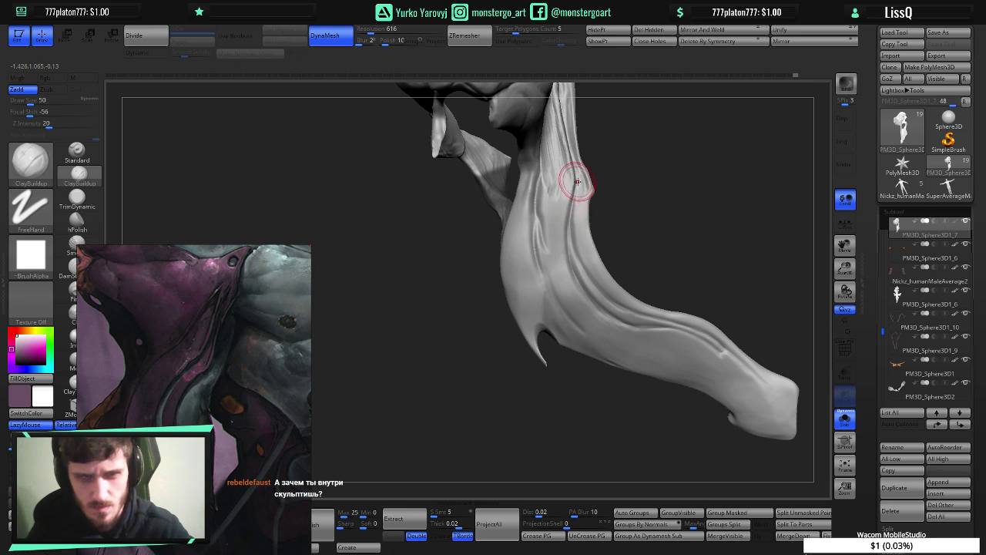
# - Show the polyframe and slice along the strap's lengthwise crease with SliceCurve, separating its inner-curve edge band into its own polygroup
pyautogui.keyDown('ctrl'); pyautogui.keyDown('shift'); pyautogui.click(31, 159); pyautogui.keyUp('shift'); pyautogui.keyUp('ctrl')
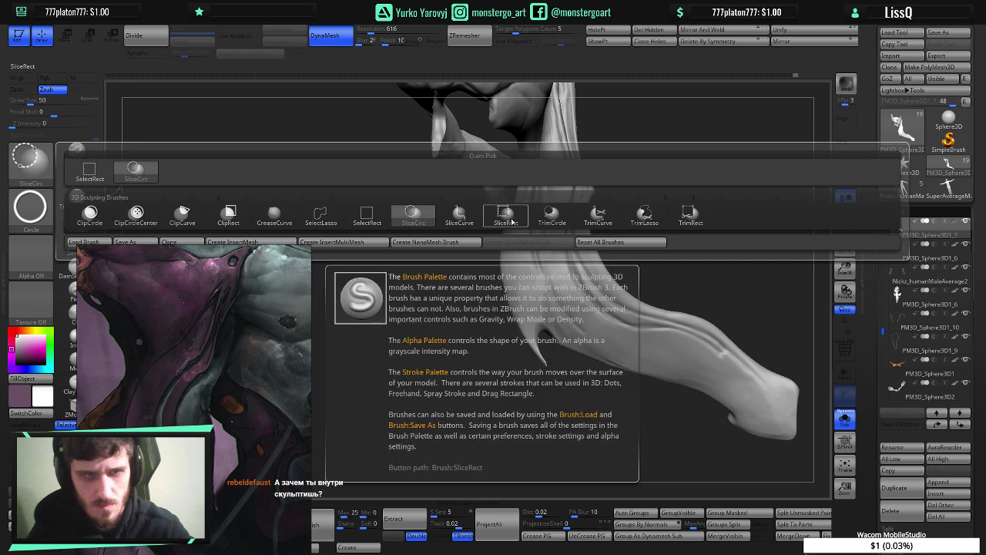
pyautogui.click(468, 221)
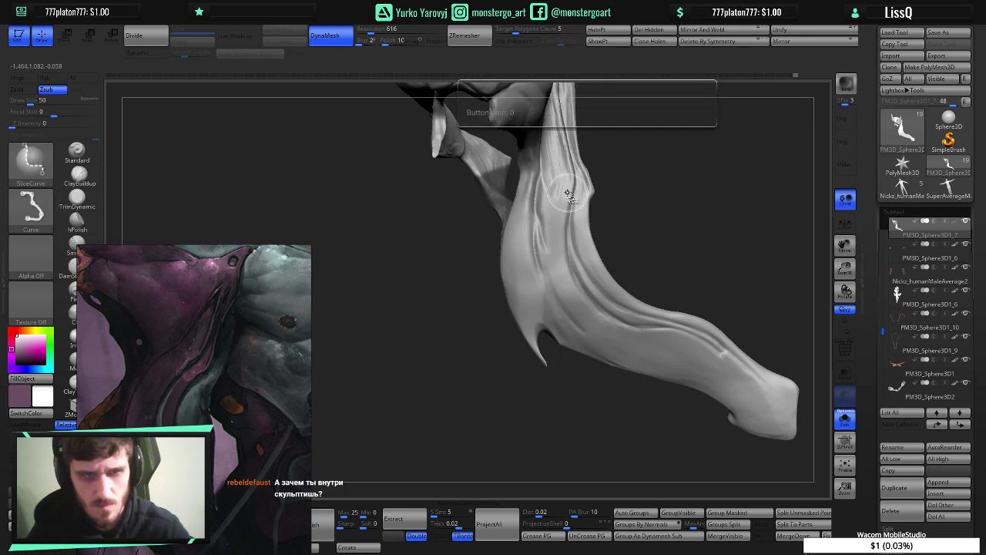
pyautogui.keyDown('ctrl'); pyautogui.moveTo(576, 189); pyautogui.dragTo(582, 187, button='right'); pyautogui.keyUp('ctrl')
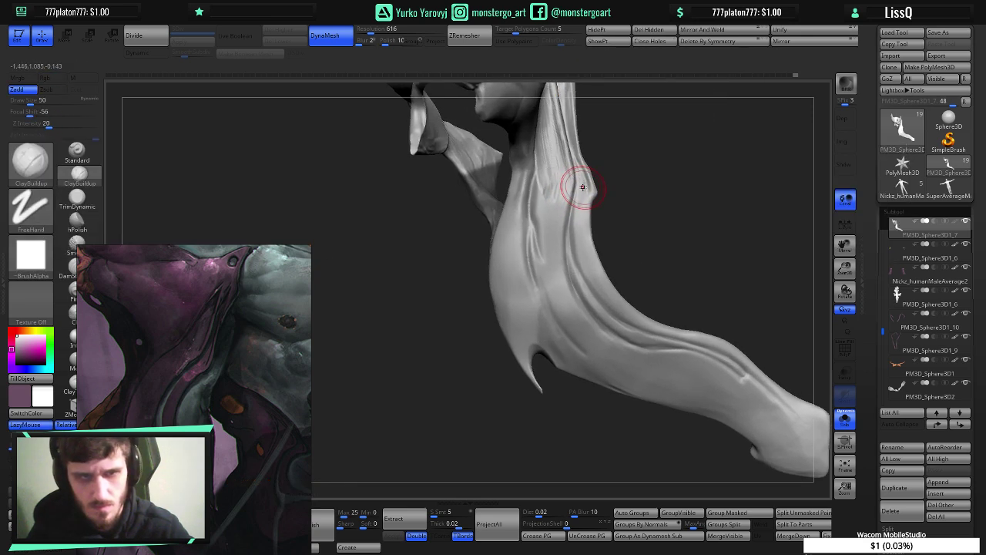
pyautogui.hotkey('shift', 'f')
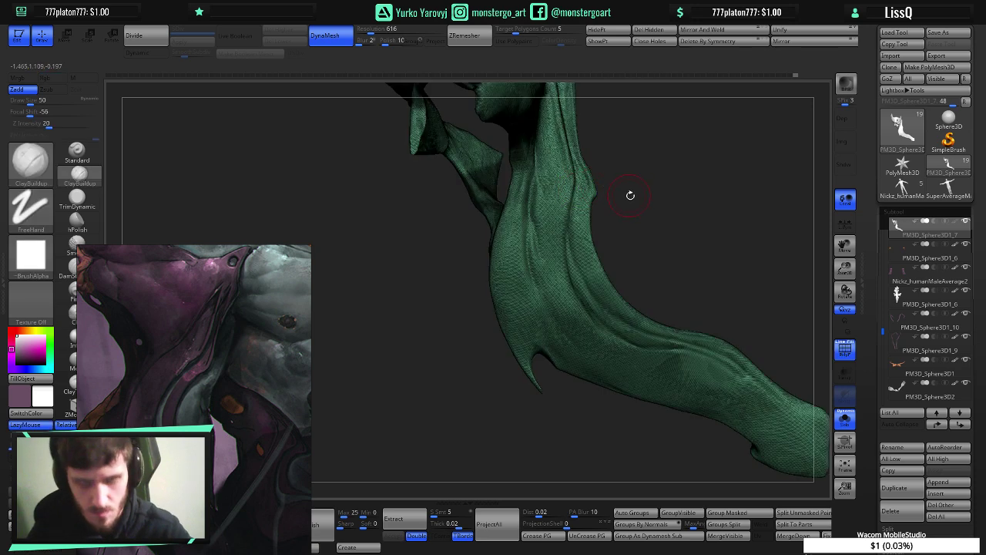
pyautogui.moveTo(611, 224); pyautogui.dragTo(619, 221, button='right')
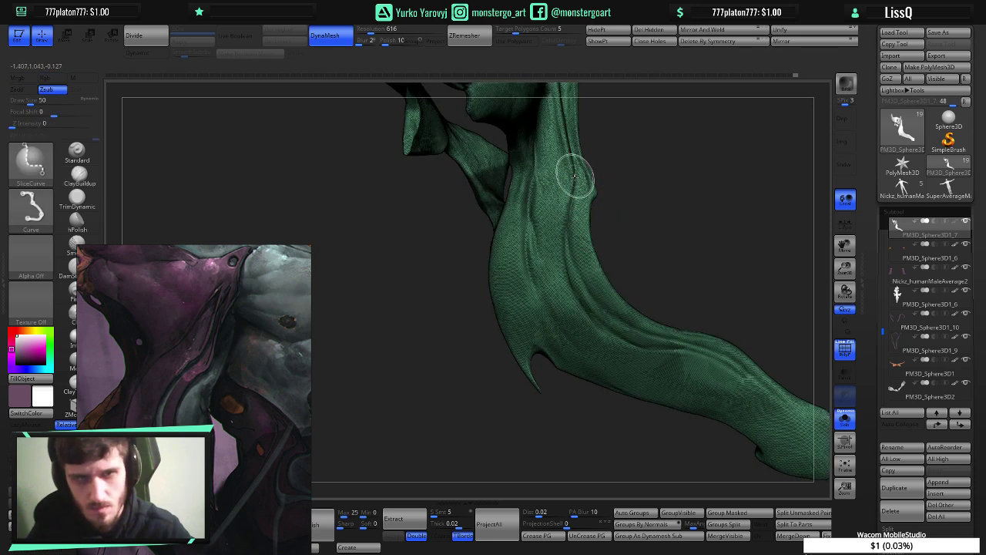
pyautogui.moveTo(574, 181)
pyautogui.keyDown('ctrl'); pyautogui.keyDown('shift'); pyautogui.mouseDown()
pyautogui.moveTo(566, 280)
pyautogui.moveTo(587, 318)
pyautogui.moveTo(614, 336)
pyautogui.mouseUp(); pyautogui.keyUp('shift'); pyautogui.keyUp('ctrl')
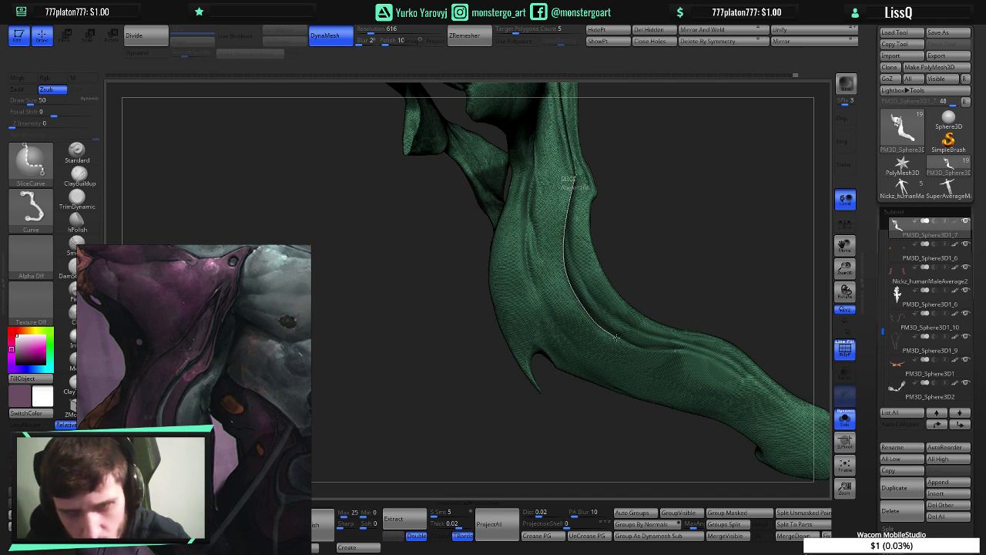
pyautogui.keyDown('ctrl'); pyautogui.keyDown('shift'); pyautogui.moveTo(630, 340); pyautogui.dragTo(604, 327); pyautogui.keyUp('shift'); pyautogui.keyUp('ctrl')
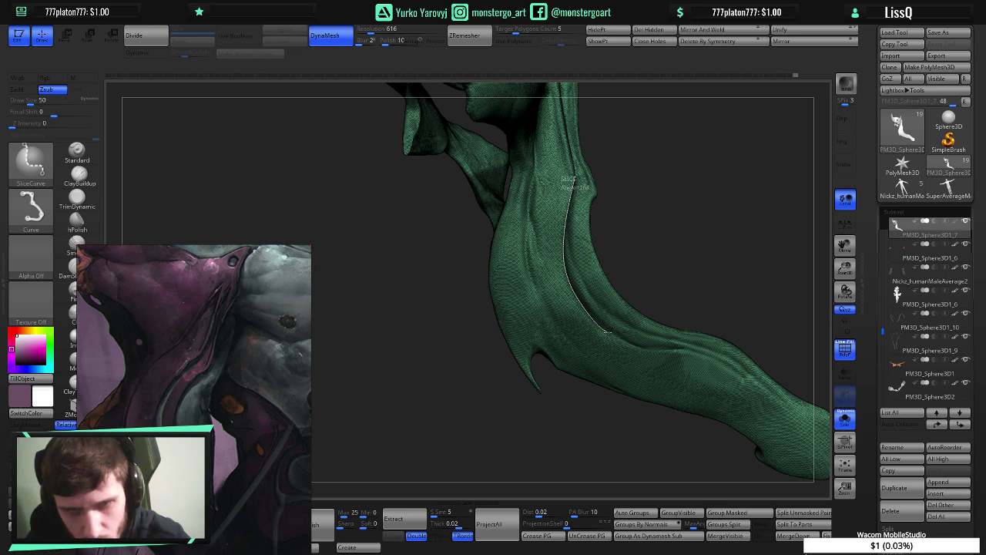
pyautogui.moveTo(609, 332)
pyautogui.keyDown('ctrl'); pyautogui.keyDown('shift'); pyautogui.mouseDown()
pyautogui.moveTo(639, 347)
pyautogui.moveTo(701, 352)
pyautogui.mouseUp(); pyautogui.keyUp('shift'); pyautogui.keyUp('ctrl')
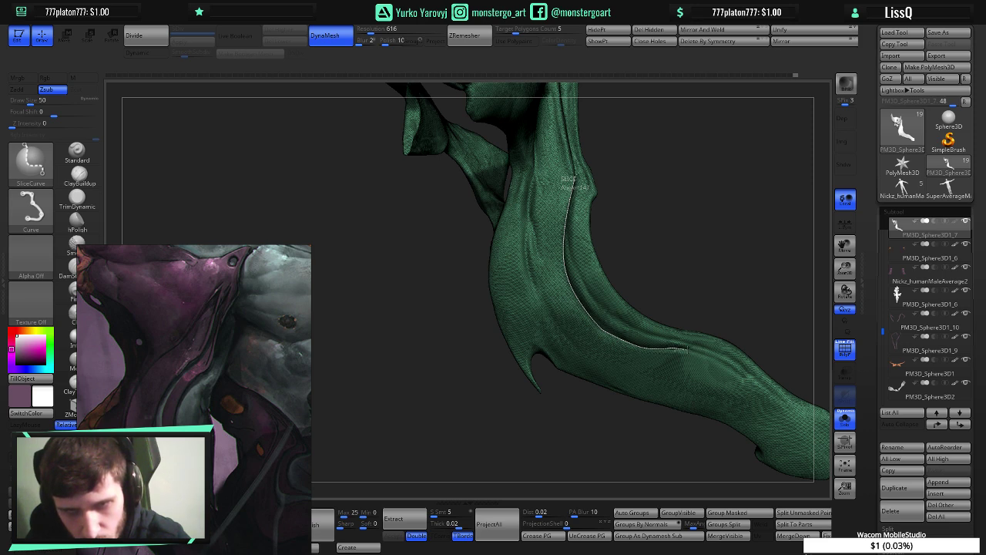
pyautogui.moveTo(686, 350)
pyautogui.keyDown('ctrl'); pyautogui.keyDown('shift'); pyautogui.mouseDown()
pyautogui.moveTo(759, 374)
pyautogui.moveTo(748, 376)
pyautogui.moveTo(780, 366)
pyautogui.mouseUp(); pyautogui.keyUp('shift'); pyautogui.keyUp('ctrl')
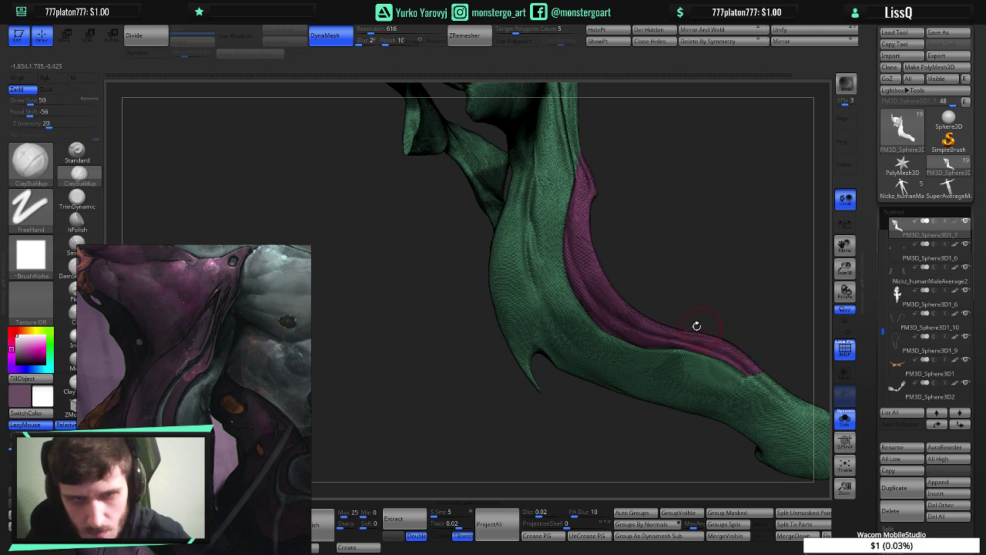
# - Try another SliceCurve cut along the upper end of the boundary between the strap's two polygroups
pyautogui.keyDown('ctrl'); pyautogui.moveTo(696, 326); pyautogui.dragTo(659, 360, button='right'); pyautogui.keyUp('ctrl')
pyautogui.keyDown('alt'); pyautogui.moveTo(725, 345); pyautogui.dragTo(679, 266, button='right'); pyautogui.keyUp('alt')
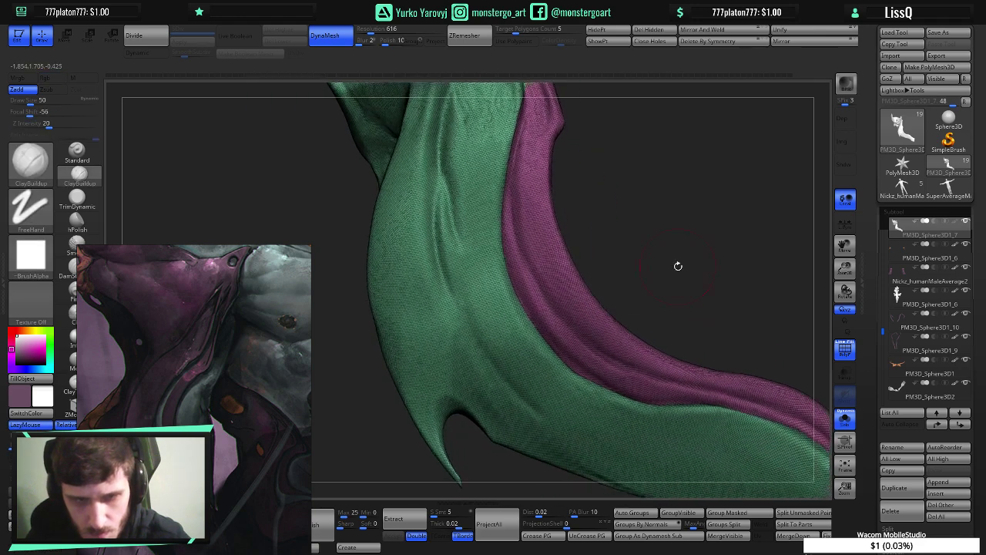
pyautogui.moveTo(695, 299)
pyautogui.mouseDown()
pyautogui.moveTo(702, 282)
pyautogui.moveTo(685, 281)
pyautogui.moveTo(717, 284)
pyautogui.moveTo(696, 255)
pyautogui.moveTo(709, 246)
pyautogui.moveTo(680, 282)
pyautogui.moveTo(575, 282)
pyautogui.moveTo(652, 279)
pyautogui.moveTo(638, 274)
pyautogui.moveTo(574, 286)
pyautogui.moveTo(657, 266)
pyautogui.moveTo(517, 246)
pyautogui.mouseUp()
pyautogui.keyDown('ctrl'); pyautogui.moveTo(534, 191); pyautogui.dragTo(550, 203, button='right'); pyautogui.keyUp('ctrl')
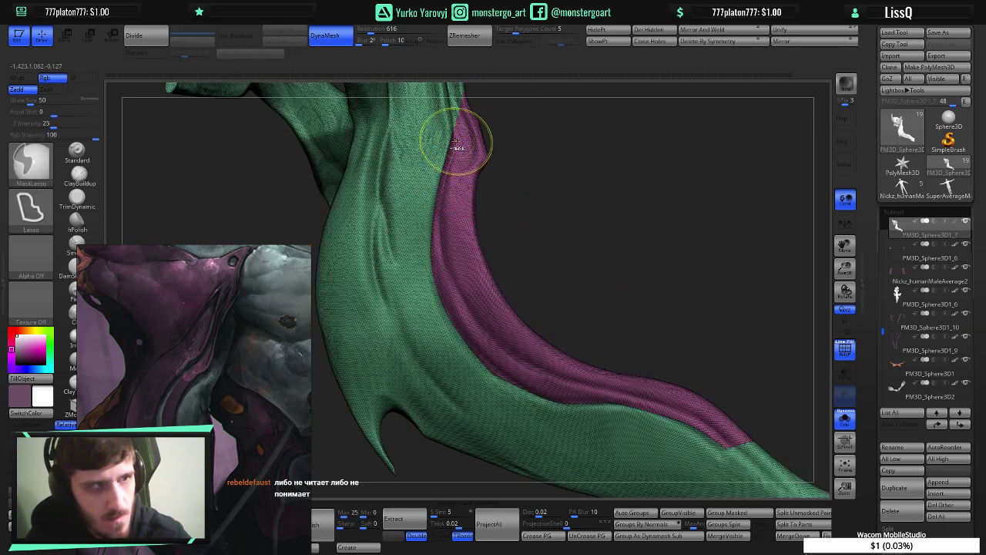
pyautogui.hotkey('ctrl', 'shift')
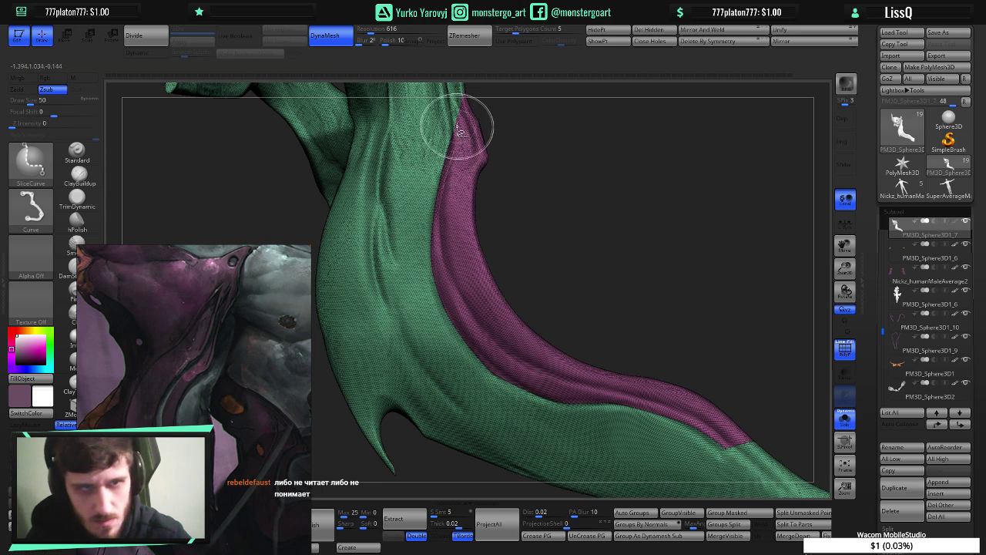
pyautogui.keyDown('ctrl'); pyautogui.keyDown('shift'); pyautogui.moveTo(455, 124); pyautogui.dragTo(450, 174); pyautogui.keyUp('shift'); pyautogui.keyUp('ctrl')
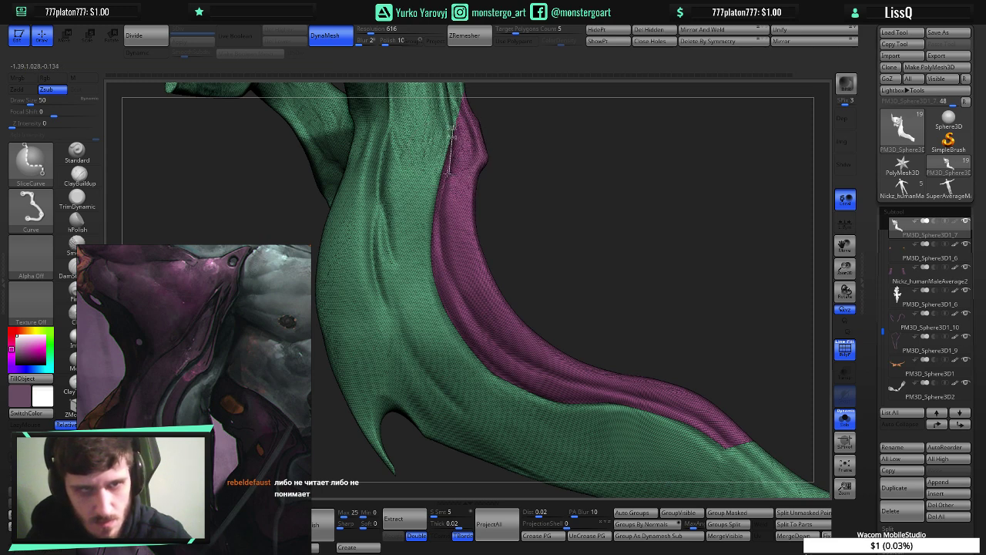
pyautogui.press('super')
pyautogui.press('super')
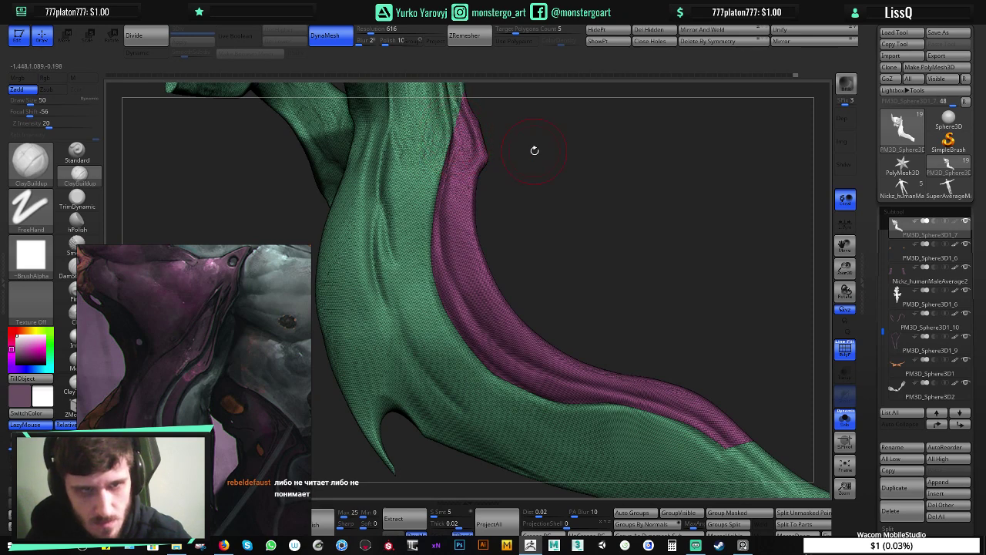
pyautogui.press('super')
pyautogui.press('super')
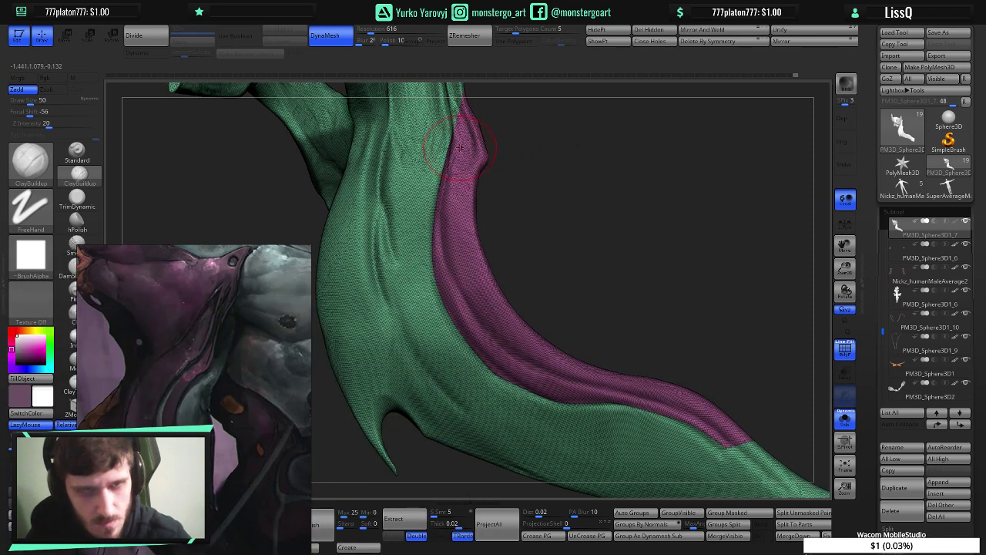
# - Slice the purple polygroup lengthwise with SliceCurve, following the limb's curve down to the strip's lower tip
pyautogui.hotkey('ctrl', 'shift')
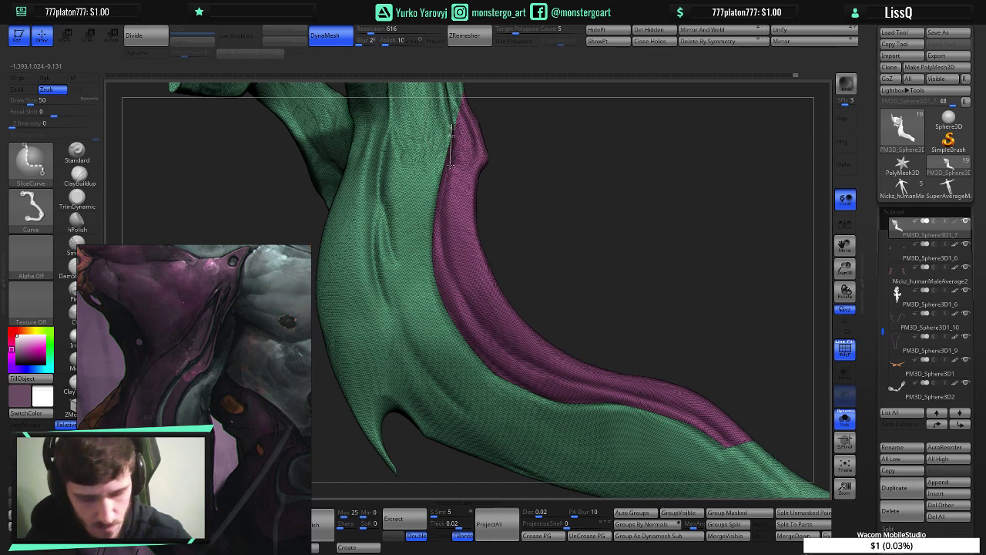
pyautogui.keyDown('ctrl'); pyautogui.keyDown('shift'); pyautogui.moveTo(451, 164); pyautogui.dragTo(439, 242); pyautogui.keyUp('shift'); pyautogui.keyUp('ctrl')
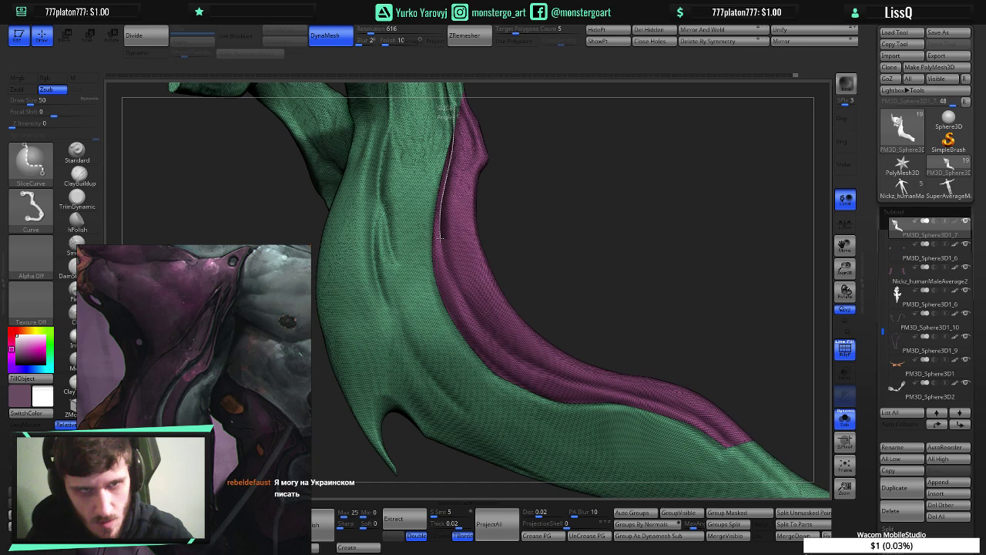
pyautogui.keyDown('ctrl'); pyautogui.keyDown('shift'); pyautogui.moveTo(441, 238); pyautogui.dragTo(441, 252); pyautogui.keyUp('shift'); pyautogui.keyUp('ctrl')
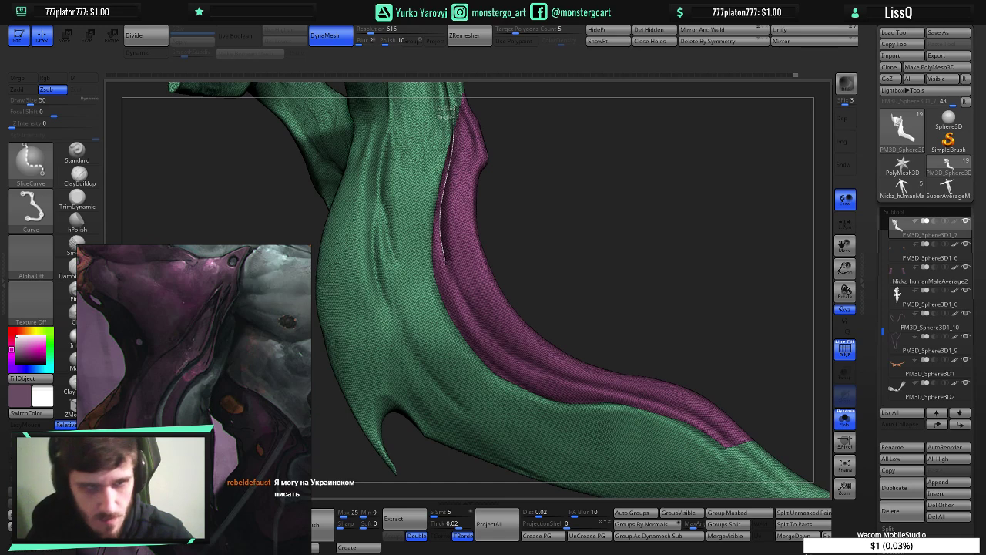
pyautogui.keyDown('ctrl'); pyautogui.keyDown('shift'); pyautogui.moveTo(445, 260); pyautogui.dragTo(454, 289); pyautogui.keyUp('shift'); pyautogui.keyUp('ctrl')
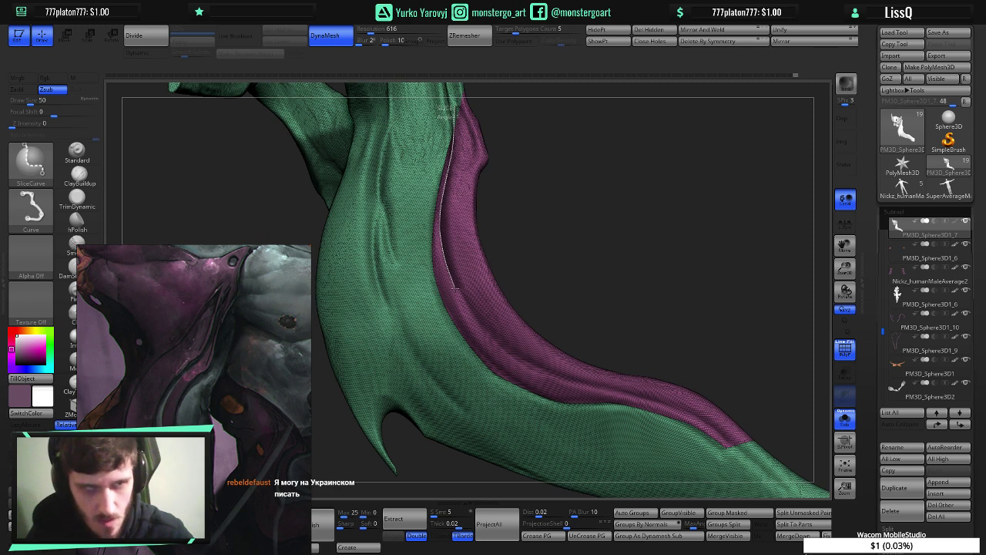
pyautogui.keyDown('ctrl'); pyautogui.keyDown('shift'); pyautogui.moveTo(455, 289); pyautogui.dragTo(471, 310); pyautogui.keyUp('shift'); pyautogui.keyUp('ctrl')
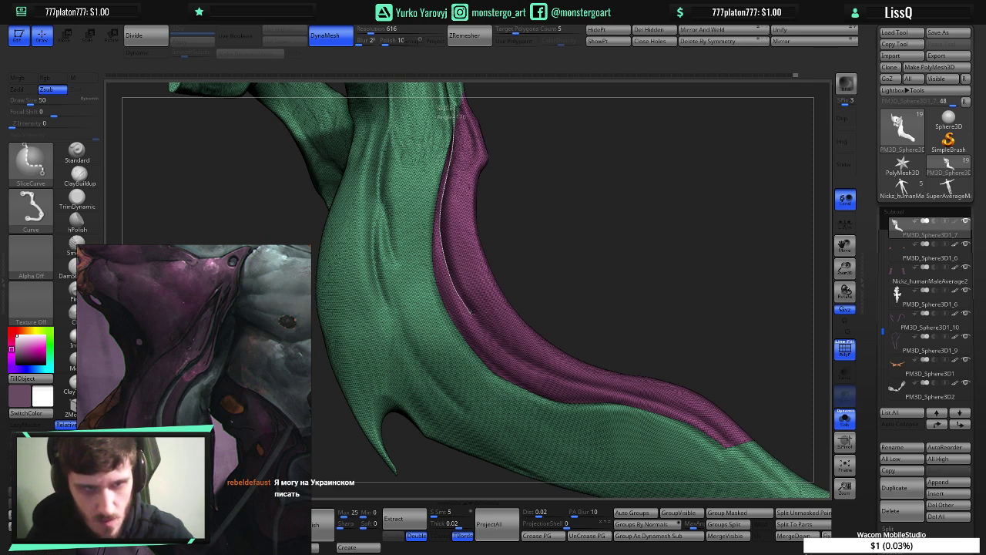
pyautogui.keyDown('ctrl'); pyautogui.keyDown('shift'); pyautogui.moveTo(470, 315); pyautogui.dragTo(503, 345); pyautogui.keyUp('shift'); pyautogui.keyUp('ctrl')
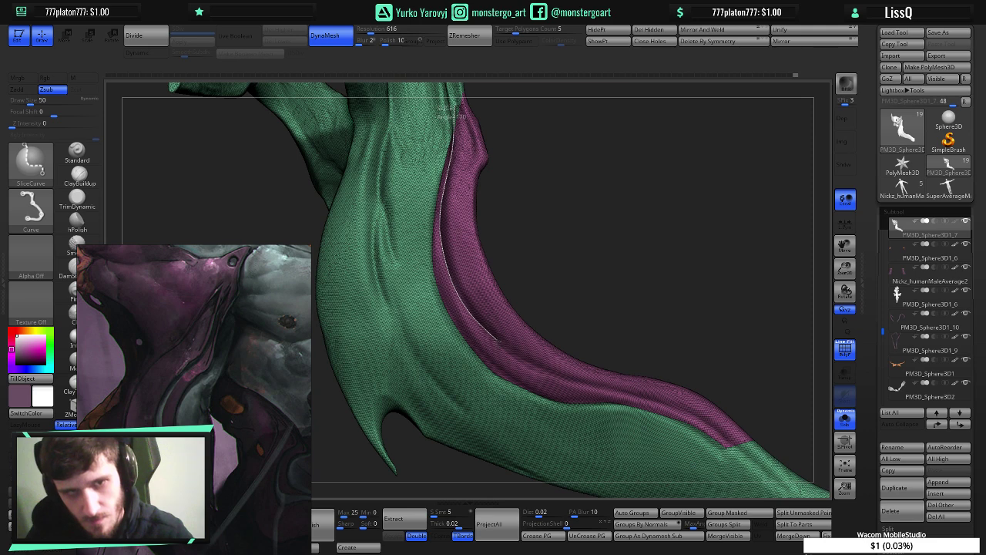
pyautogui.moveTo(497, 340); pyautogui.dragTo(529, 359)
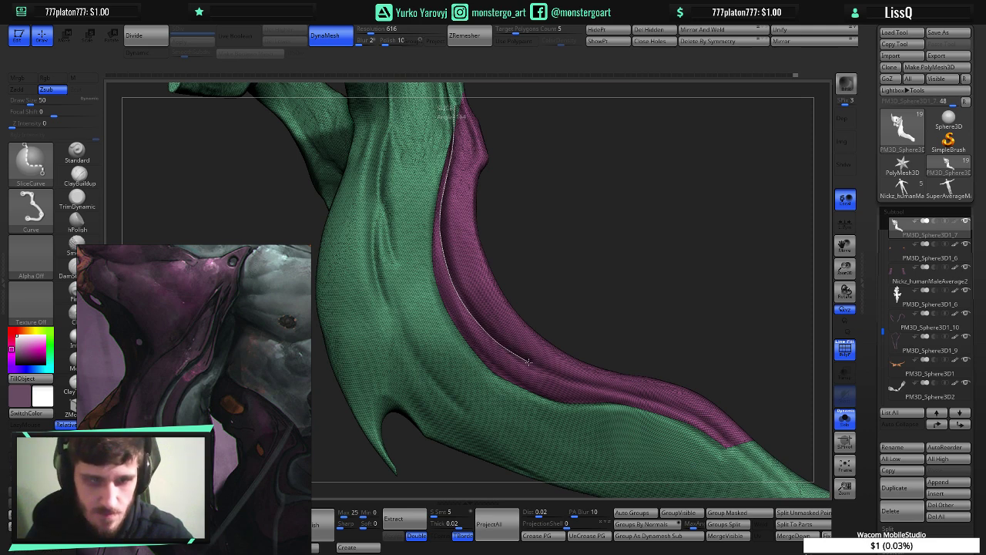
pyautogui.moveTo(529, 362)
pyautogui.mouseDown()
pyautogui.moveTo(709, 423)
pyautogui.moveTo(700, 415)
pyautogui.moveTo(737, 447)
pyautogui.mouseUp()
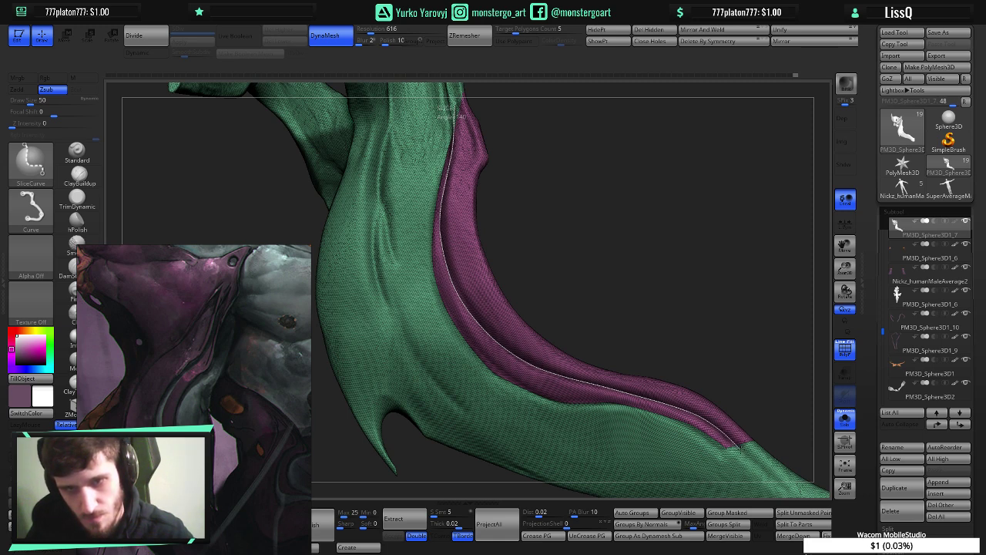
pyautogui.moveTo(737, 447); pyautogui.dragTo(740, 449)
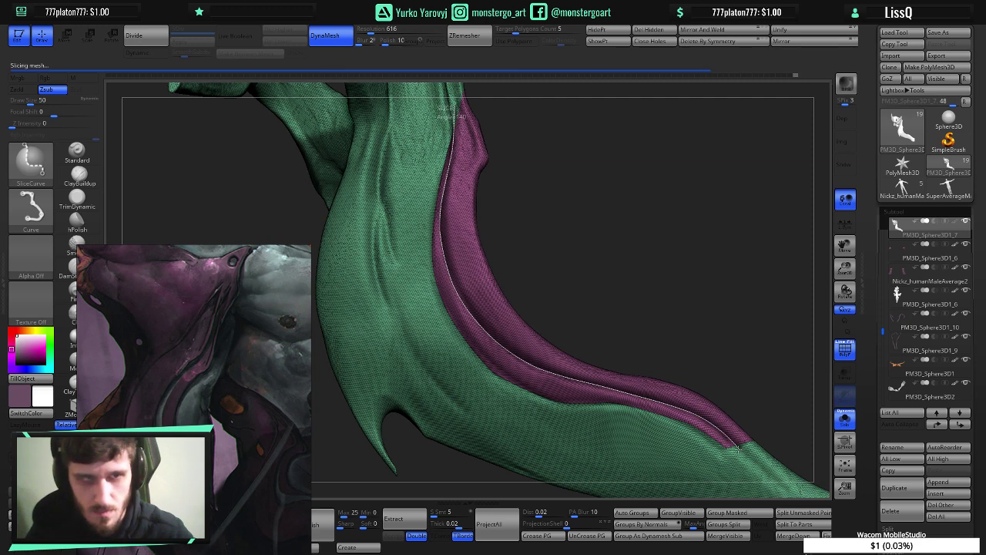
# - Isolate and hide the sliced strip bordering the green limb, and group the remaining visible mesh into one polygroup
pyautogui.press('ctrl')
pyautogui.moveTo(718, 369)
pyautogui.keyDown('ctrl'); pyautogui.mouseDown(button='right')
pyautogui.moveTo(609, 274)
pyautogui.moveTo(544, 282)
pyautogui.moveTo(541, 298)
pyautogui.moveTo(628, 284)
pyautogui.moveTo(613, 273)
pyautogui.moveTo(680, 282)
pyautogui.moveTo(686, 303)
pyautogui.moveTo(683, 251)
pyautogui.mouseUp(button='right'); pyautogui.keyUp('ctrl')
pyautogui.keyDown('ctrl'); pyautogui.keyDown('shift'); pyautogui.click(493, 347); pyautogui.keyUp('shift'); pyautogui.keyUp('ctrl')
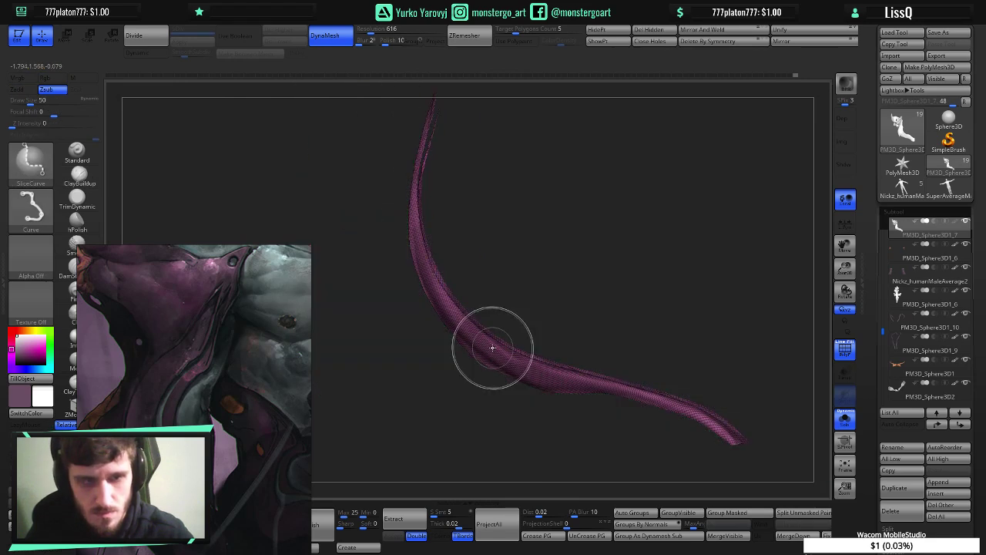
pyautogui.keyDown('ctrl'); pyautogui.keyDown('shift'); pyautogui.click(539, 431); pyautogui.keyUp('shift'); pyautogui.keyUp('ctrl')
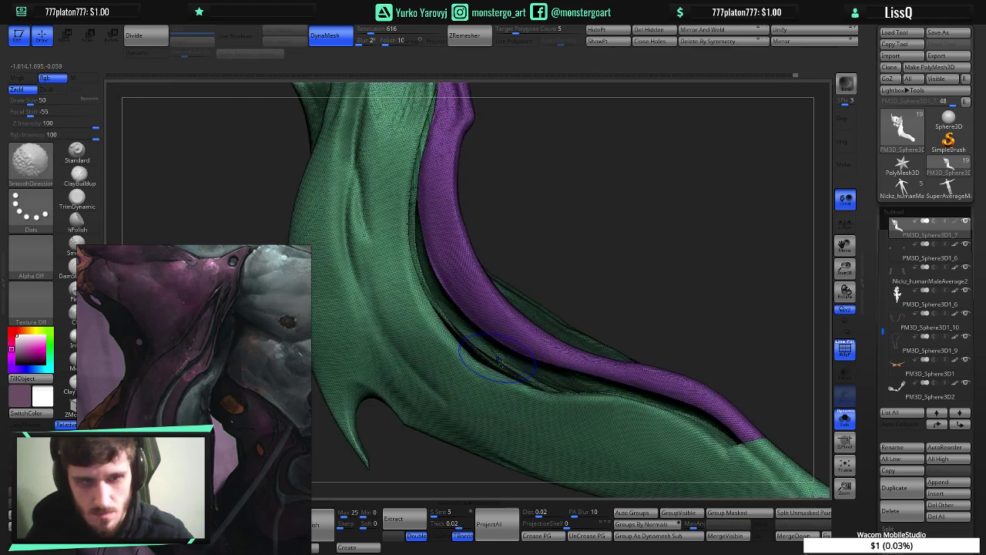
pyautogui.click(672, 514)
# - Switch to the CurveBridge brush for closing the gap between the limb's open edges
pyautogui.moveTo(600, 434); pyautogui.dragTo(632, 339)
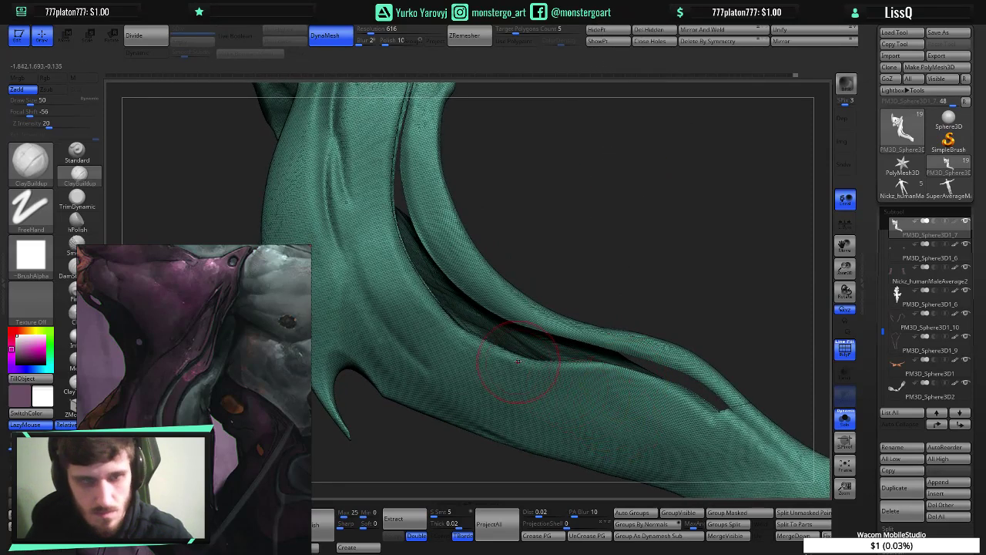
pyautogui.keyDown('ctrl'); pyautogui.moveTo(562, 370); pyautogui.dragTo(595, 292, button='right'); pyautogui.keyUp('ctrl')
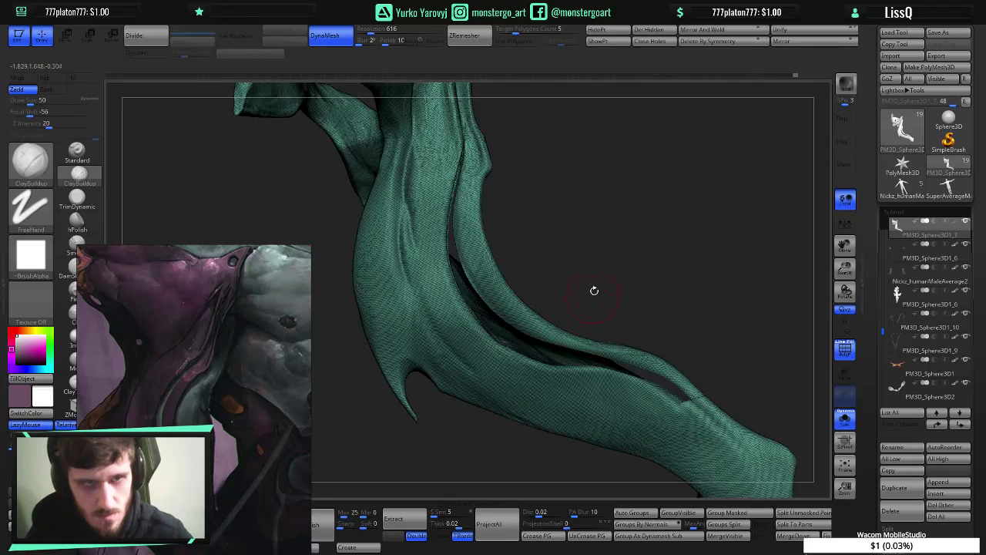
pyautogui.moveTo(595, 290); pyautogui.dragTo(603, 262)
pyautogui.press('ctrl')
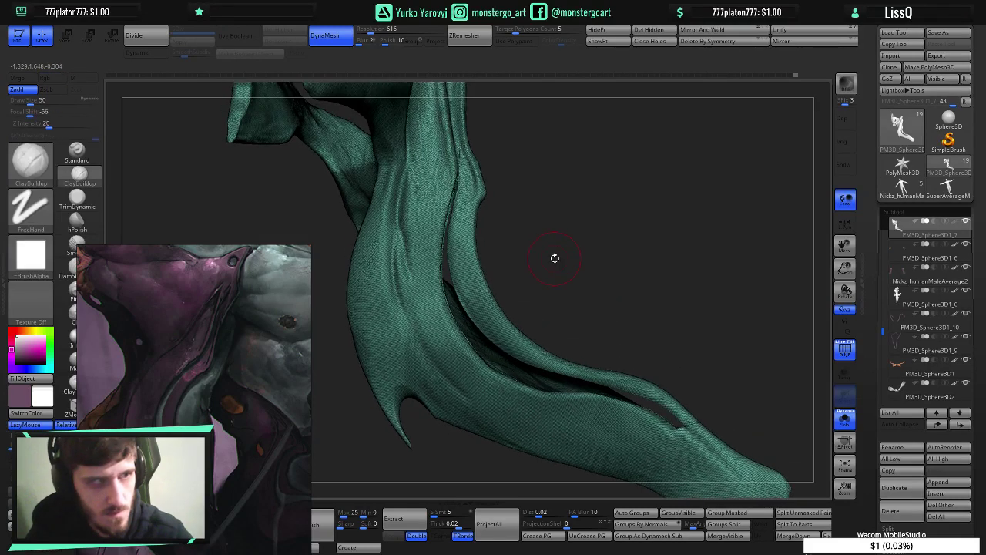
pyautogui.press('shift')
pyautogui.hotkey('ctrl', 'shift')
pyautogui.press('ctrl')
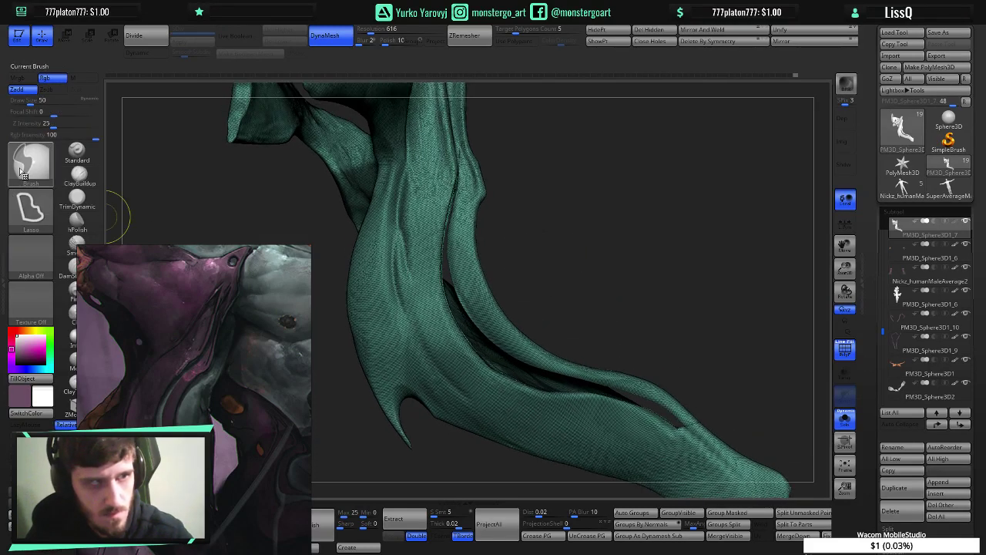
pyautogui.keyDown('ctrl'); pyautogui.click(32, 165); pyautogui.keyUp('ctrl')
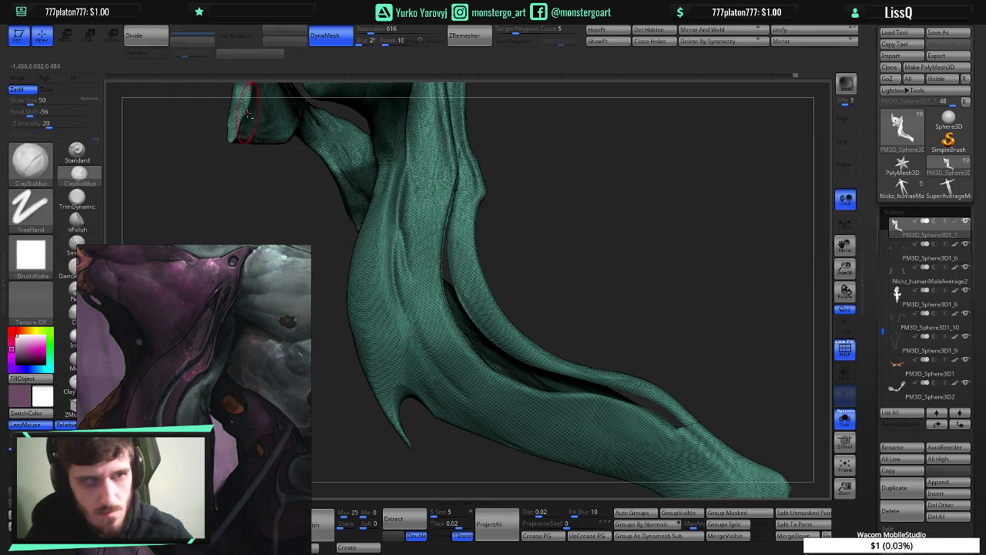
pyautogui.press('super')
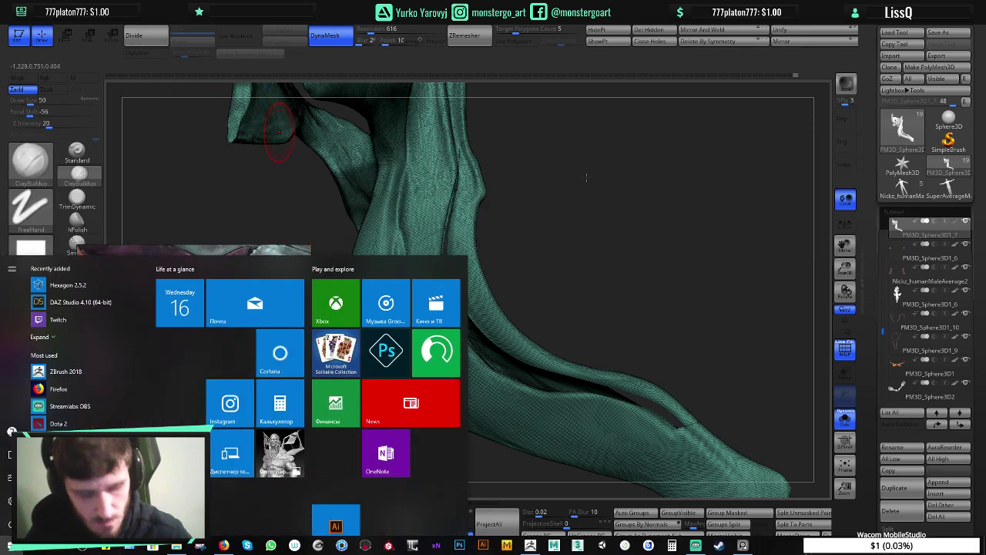
pyautogui.press('Escape')
pyautogui.press('b')
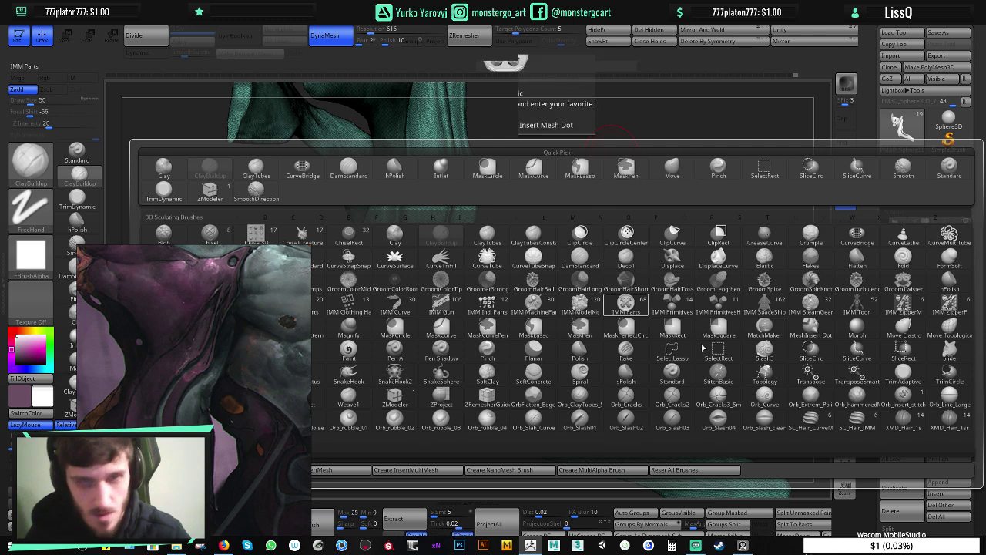
pyautogui.click(857, 235)
# - Draw a closed CurveBridge curve around the open edges of the long slit on the front of the limb
pyautogui.moveTo(444, 221); pyautogui.dragTo(424, 224, button='right')
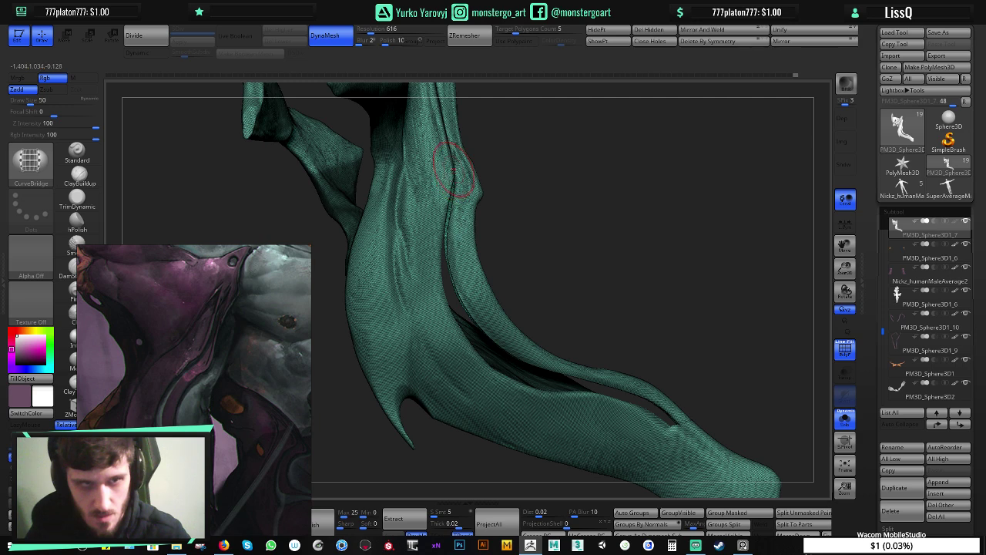
pyautogui.moveTo(445, 194); pyautogui.dragTo(438, 222)
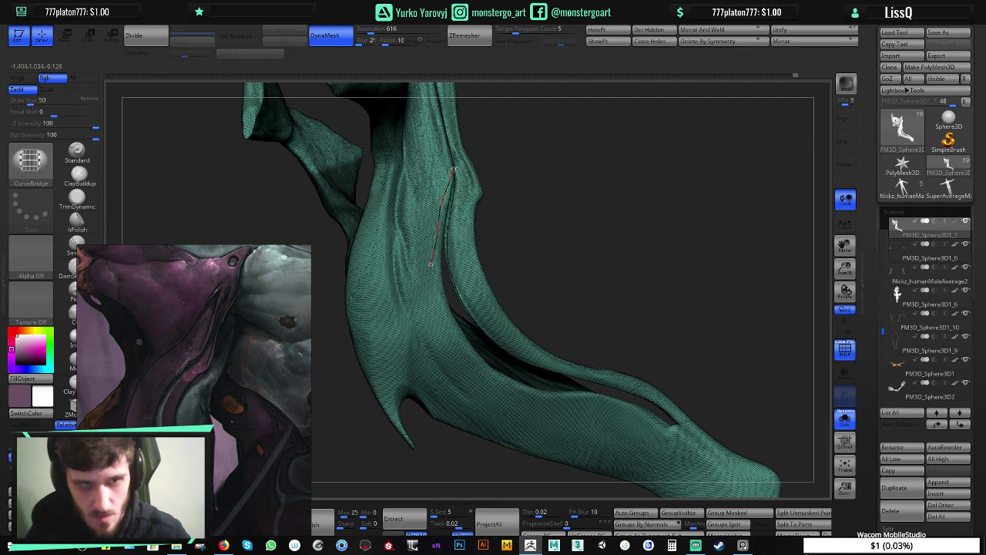
pyautogui.moveTo(441, 322); pyautogui.dragTo(484, 382)
pyautogui.moveTo(554, 402); pyautogui.dragTo(680, 433)
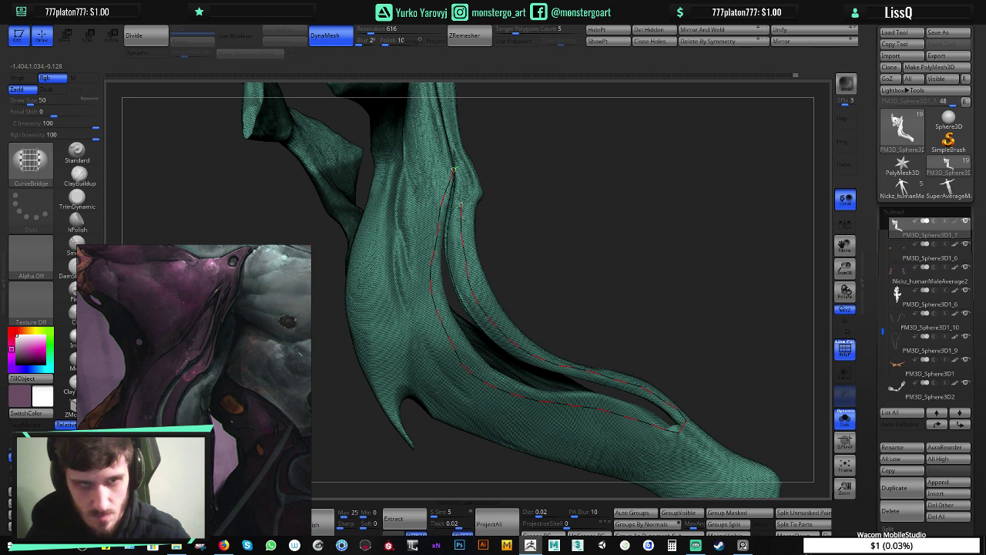
pyautogui.click(455, 171)
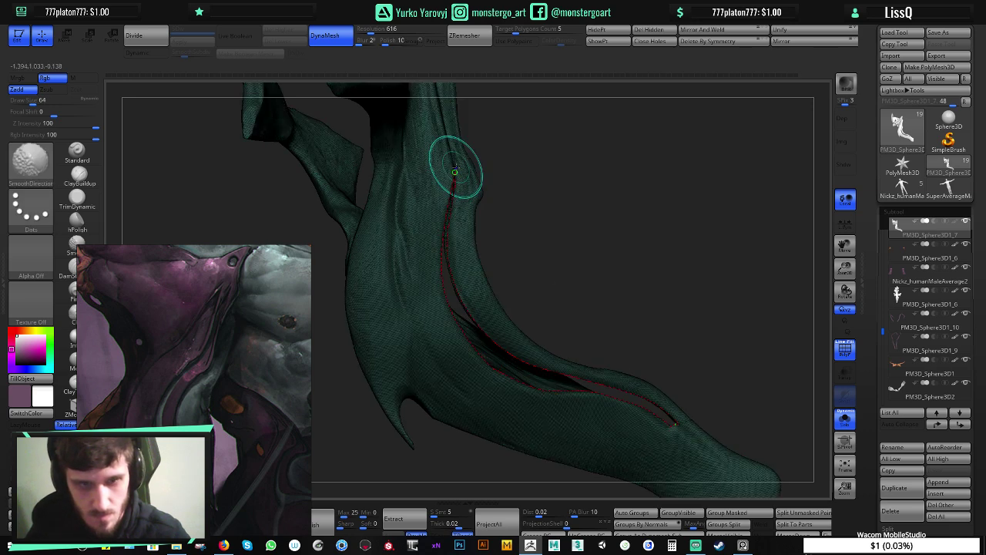
# - Try to bridge the slit with a second CurveBridge curve drawn along its open edges on the limb's back side
pyautogui.moveTo(604, 292)
pyautogui.mouseDown()
pyautogui.moveTo(515, 310)
pyautogui.moveTo(547, 297)
pyautogui.mouseUp()
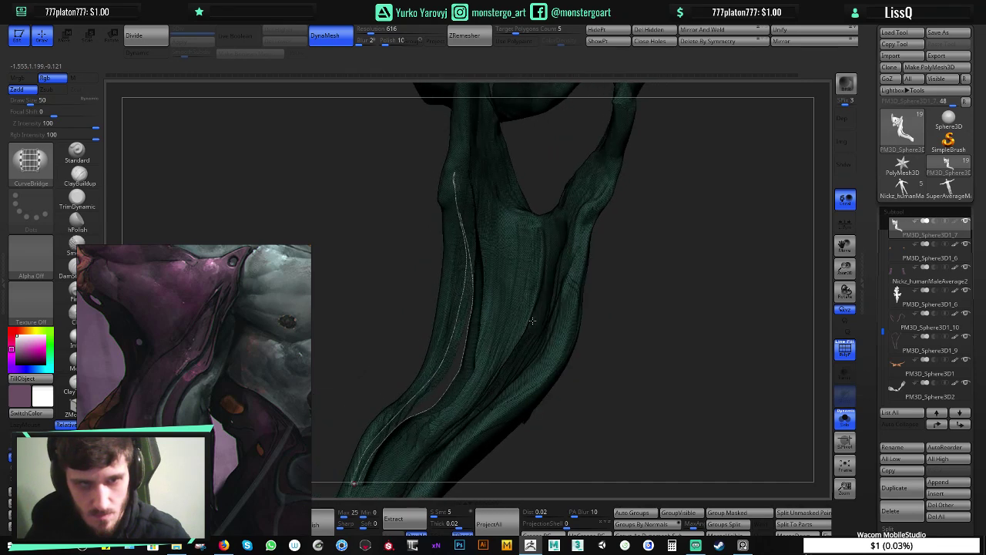
pyautogui.press('ctrl')
pyautogui.keyDown('ctrl'); pyautogui.moveTo(626, 282); pyautogui.dragTo(653, 303, button='right'); pyautogui.keyUp('ctrl')
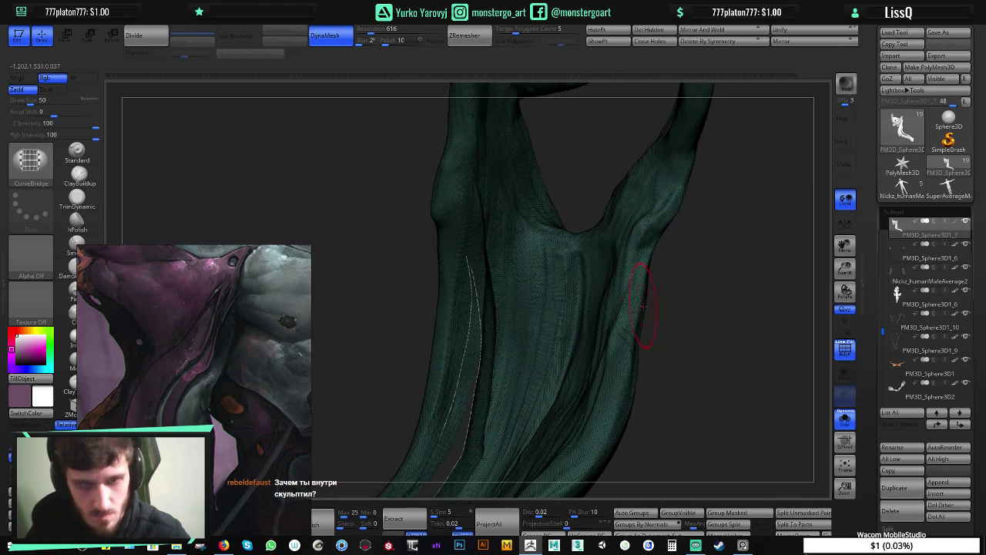
pyautogui.moveTo(702, 315); pyautogui.dragTo(716, 302)
pyautogui.moveTo(716, 301); pyautogui.dragTo(714, 313, button='right')
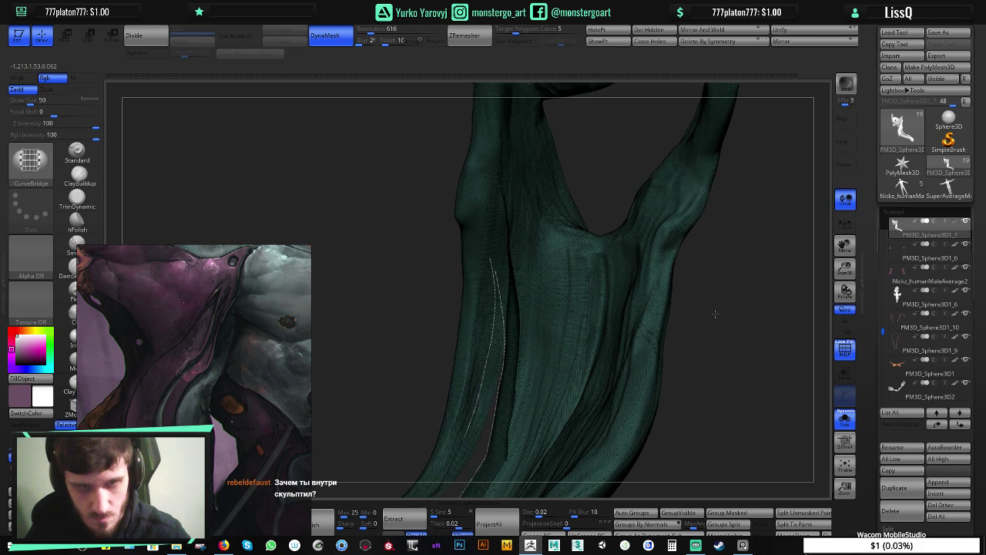
pyautogui.moveTo(605, 317); pyautogui.dragTo(530, 299, button='right')
pyautogui.moveTo(455, 276)
pyautogui.mouseDown(button='right')
pyautogui.moveTo(440, 282)
pyautogui.moveTo(448, 276)
pyautogui.mouseUp(button='right')
pyautogui.moveTo(526, 198)
pyautogui.mouseDown(button='right')
pyautogui.moveTo(531, 270)
pyautogui.moveTo(526, 221)
pyautogui.moveTo(518, 254)
pyautogui.moveTo(492, 219)
pyautogui.mouseUp(button='right')
pyautogui.moveTo(502, 177); pyautogui.dragTo(506, 165, button='right')
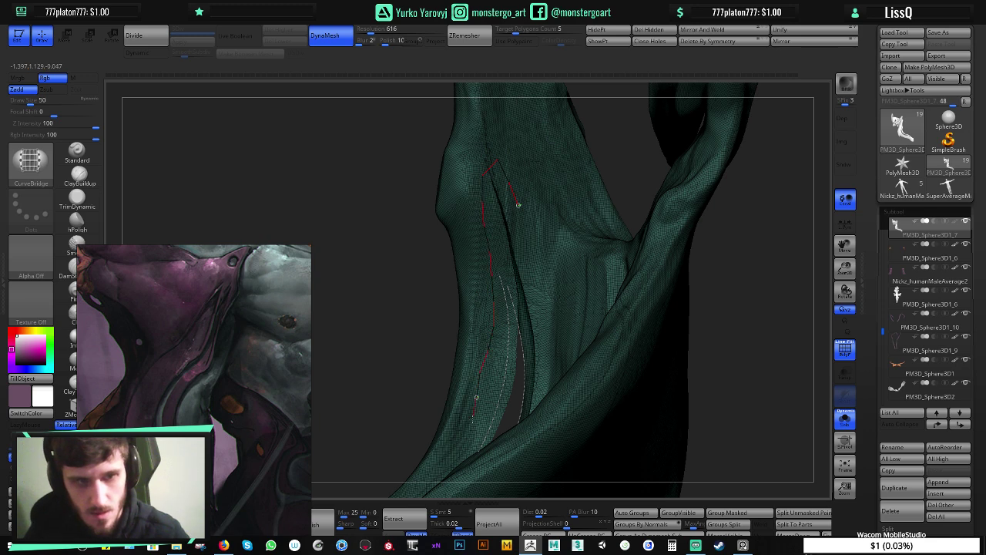
pyautogui.hotkey('ctrl', 's')
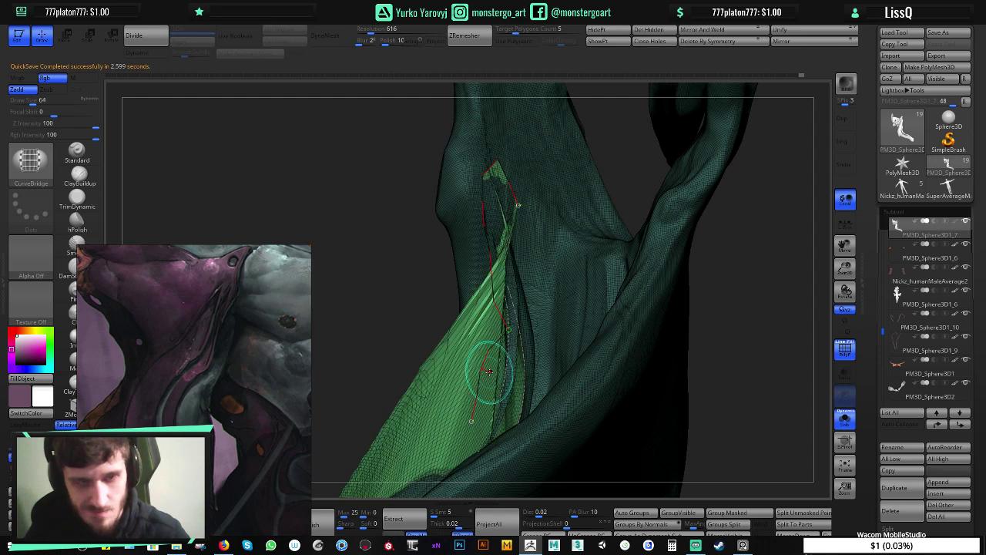
pyautogui.hotkey('ctrl', 'z')
# - Turn off the polyframe display and draw a closed CurveBridge curve around the slit's back edges, bridging them to the front edges
pyautogui.moveTo(732, 394)
pyautogui.keyDown('ctrl'); pyautogui.mouseDown(button='right')
pyautogui.moveTo(692, 322)
pyautogui.moveTo(674, 374)
pyautogui.moveTo(617, 389)
pyautogui.mouseUp(button='right'); pyautogui.keyUp('ctrl')
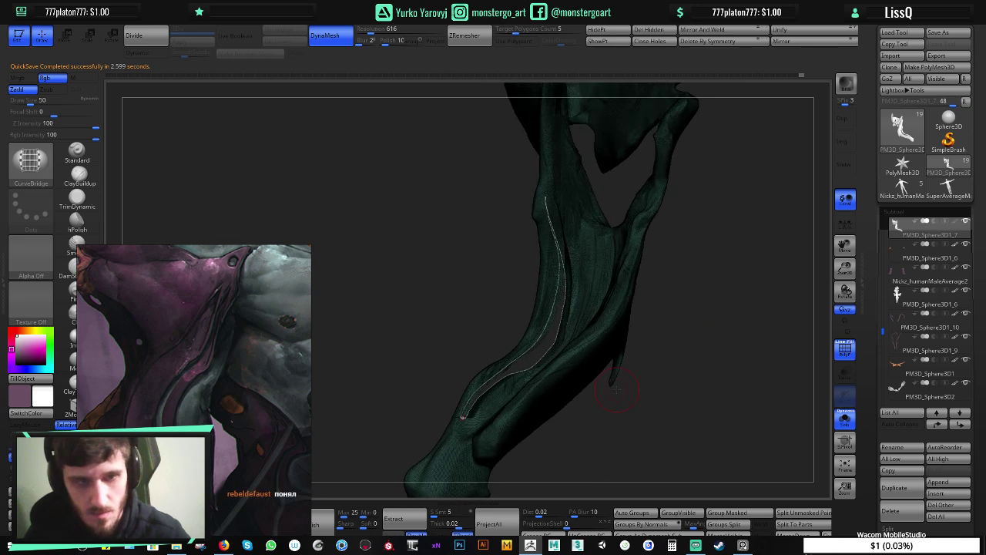
pyautogui.hotkey('shift', 'f')
pyautogui.moveTo(555, 260)
pyautogui.keyDown('ctrl'); pyautogui.mouseDown(button='right')
pyautogui.moveTo(589, 276)
pyautogui.moveTo(586, 264)
pyautogui.mouseUp(button='right'); pyautogui.keyUp('ctrl')
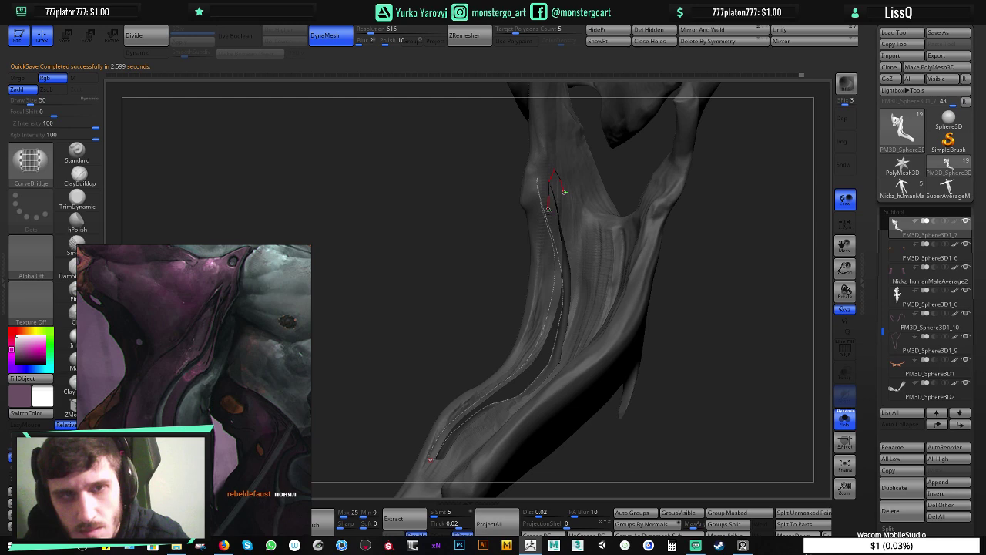
pyautogui.moveTo(548, 208)
pyautogui.mouseDown()
pyautogui.moveTo(532, 333)
pyautogui.moveTo(430, 444)
pyautogui.moveTo(456, 461)
pyautogui.mouseUp()
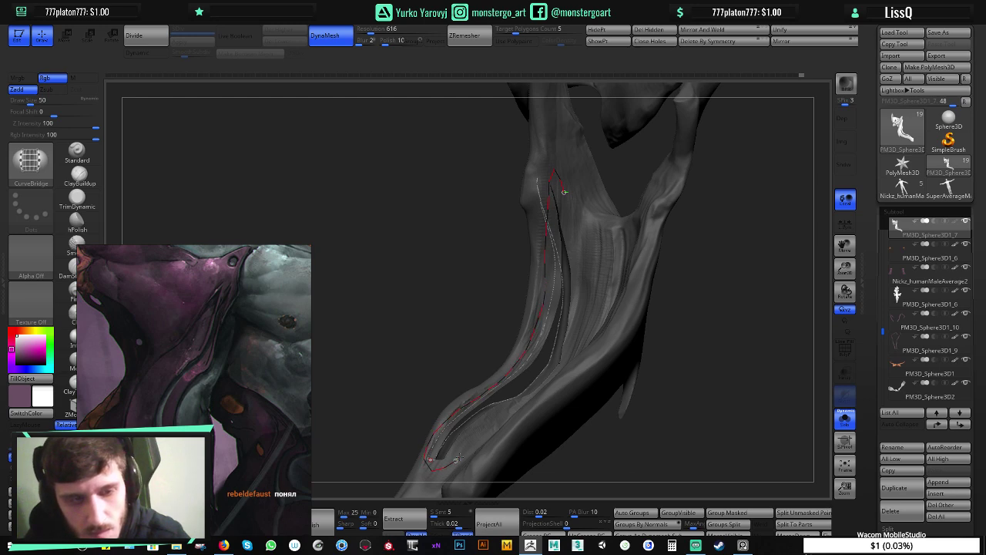
pyautogui.moveTo(489, 429)
pyautogui.mouseDown()
pyautogui.moveTo(536, 393)
pyautogui.moveTo(582, 310)
pyautogui.mouseUp()
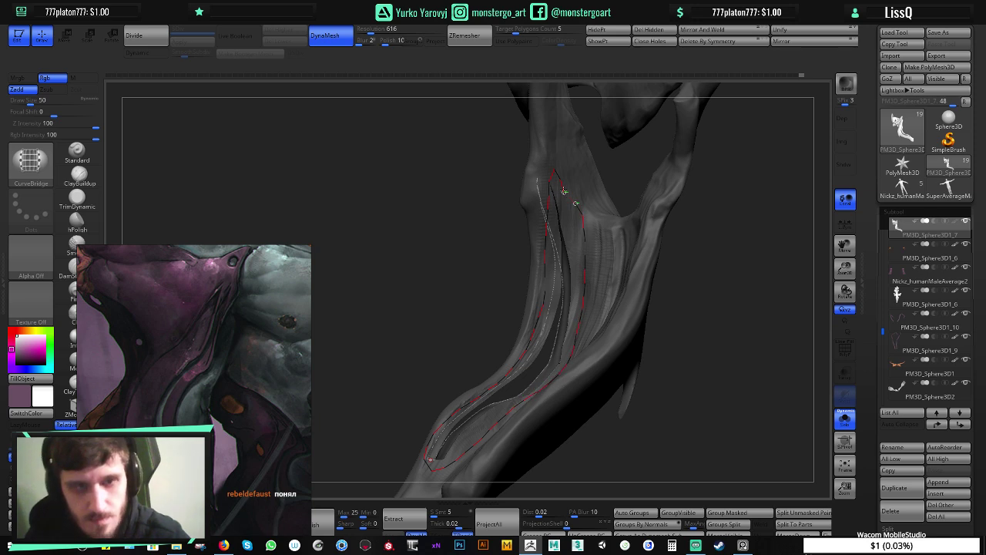
pyautogui.moveTo(565, 193); pyautogui.dragTo(559, 182)
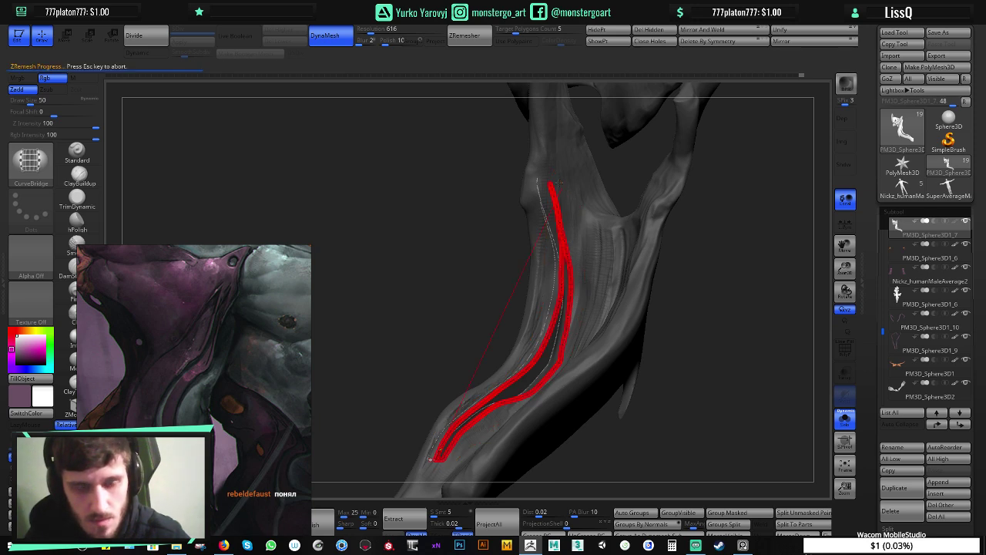
pyautogui.press('shift')
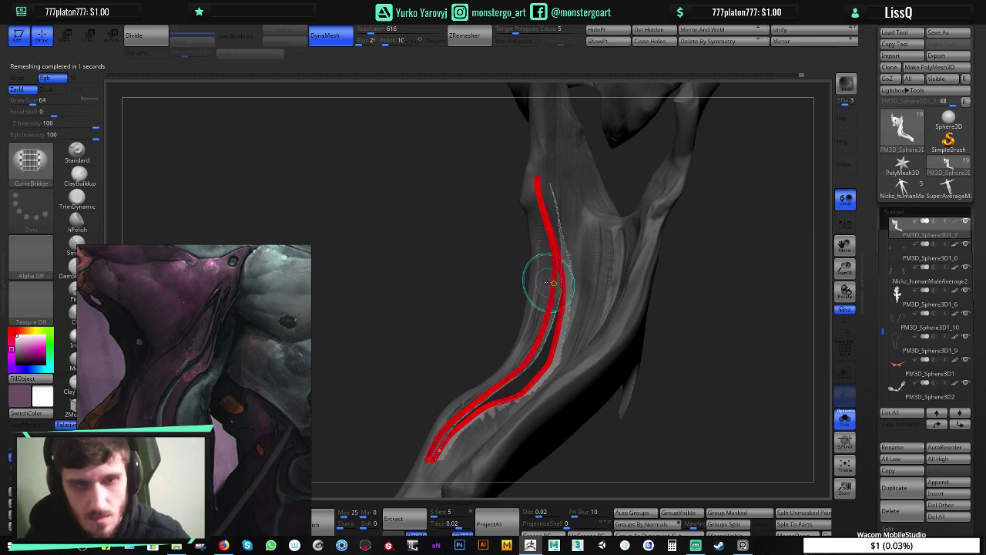
pyautogui.moveTo(472, 291)
pyautogui.mouseDown()
pyautogui.moveTo(617, 278)
pyautogui.moveTo(630, 252)
pyautogui.mouseUp()
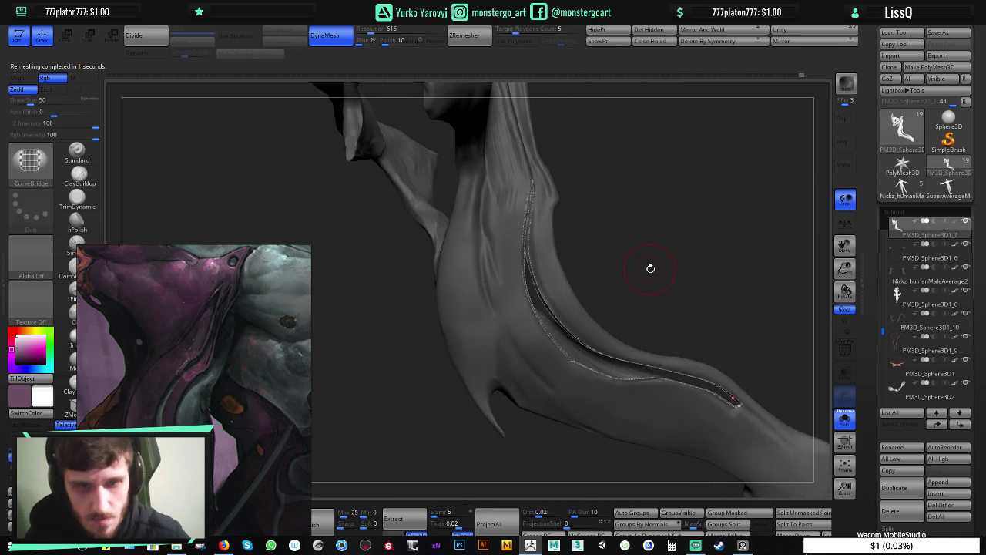
pyautogui.keyDown('ctrl'); pyautogui.moveTo(651, 268); pyautogui.dragTo(645, 249, button='right'); pyautogui.keyUp('ctrl')
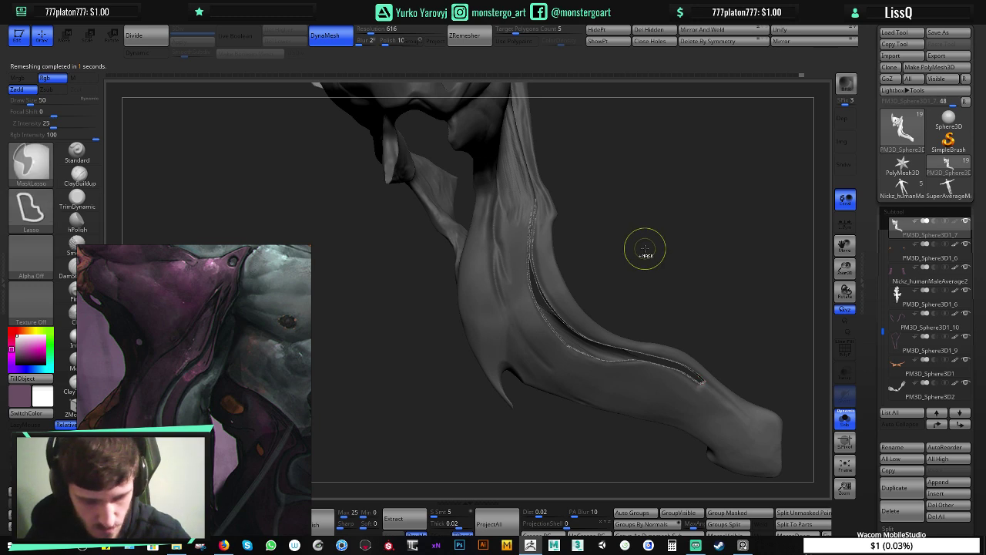
# - Remove the stray bridge strip on the mirrored side with Delete By Symmetry and save the project
pyautogui.moveTo(651, 256)
pyautogui.keyDown('ctrl'); pyautogui.mouseDown()
pyautogui.moveTo(656, 250)
pyautogui.moveTo(602, 273)
pyautogui.mouseUp(); pyautogui.keyUp('ctrl')
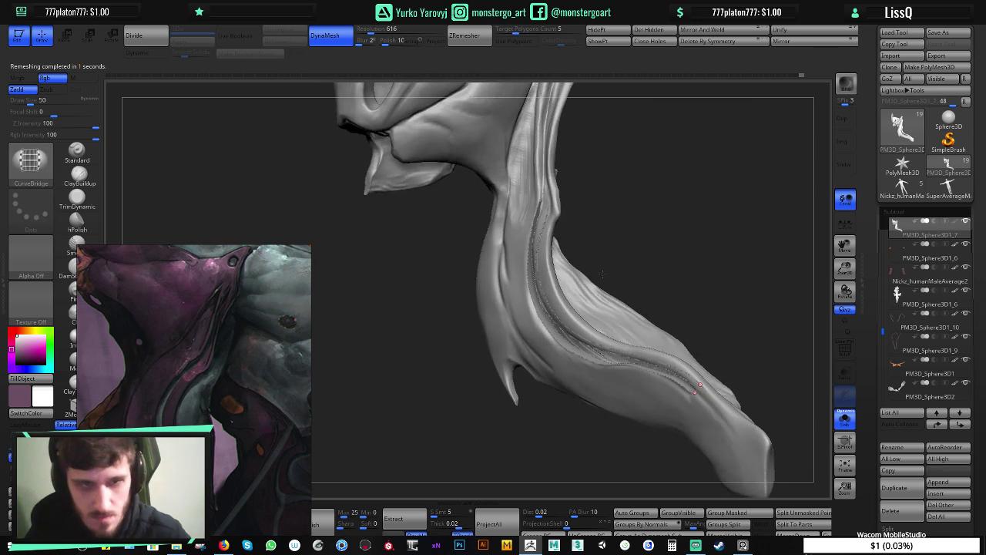
pyautogui.moveTo(590, 304)
pyautogui.mouseDown(button='right')
pyautogui.moveTo(606, 280)
pyautogui.moveTo(714, 275)
pyautogui.moveTo(605, 293)
pyautogui.moveTo(553, 324)
pyautogui.moveTo(629, 294)
pyautogui.moveTo(744, 165)
pyautogui.mouseUp(button='right')
pyautogui.press('ctrl')
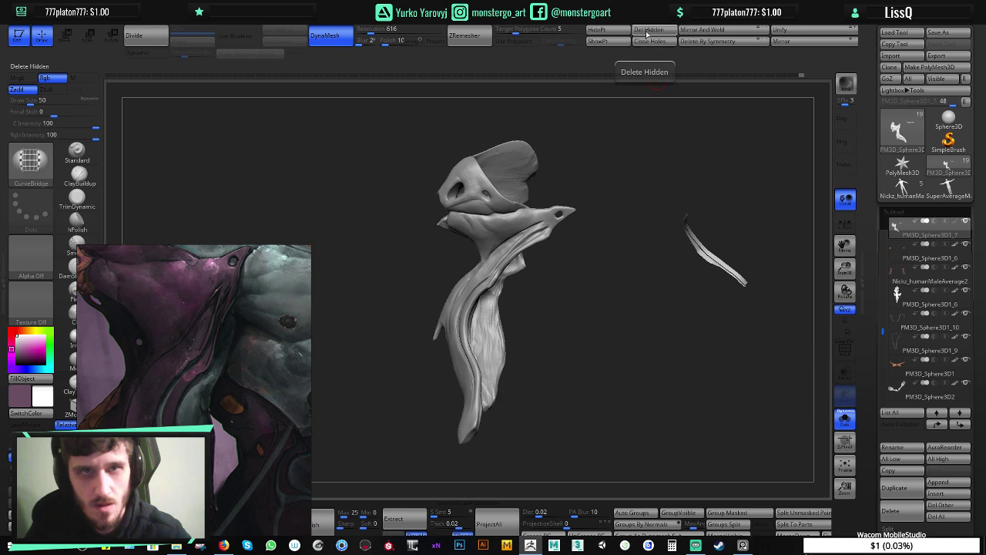
pyautogui.click(707, 41)
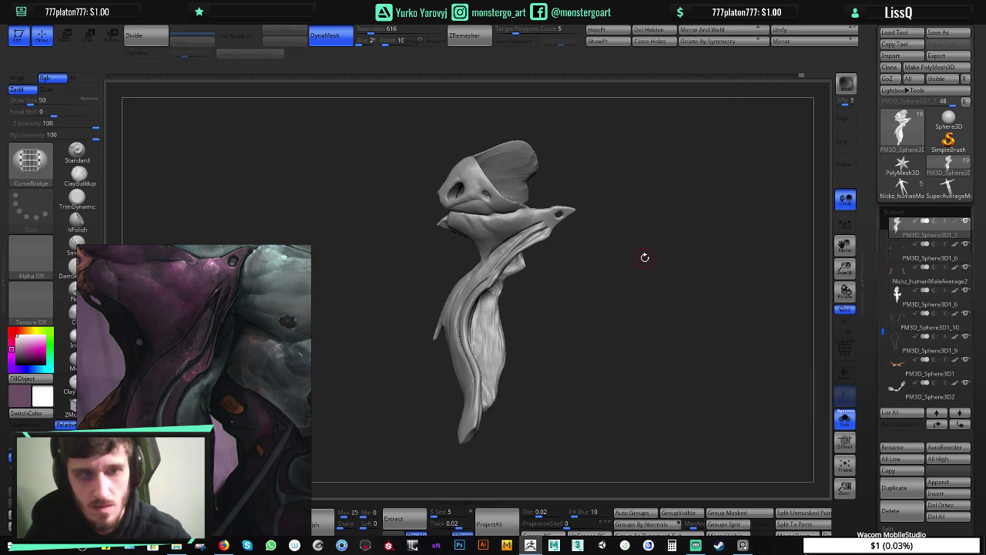
pyautogui.moveTo(645, 258)
pyautogui.mouseDown()
pyautogui.moveTo(673, 260)
pyautogui.moveTo(600, 253)
pyautogui.mouseUp()
pyautogui.hotkey('ctrl', 's')
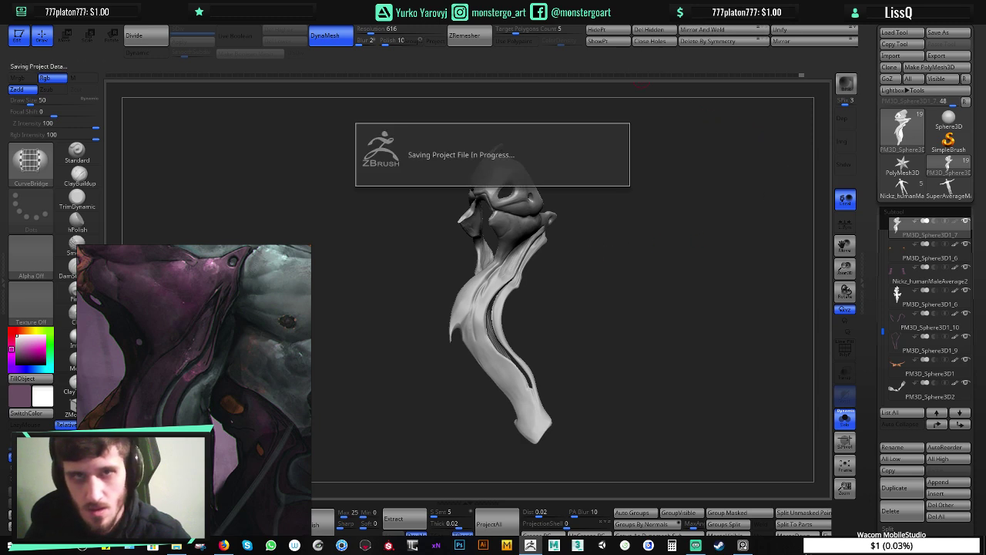
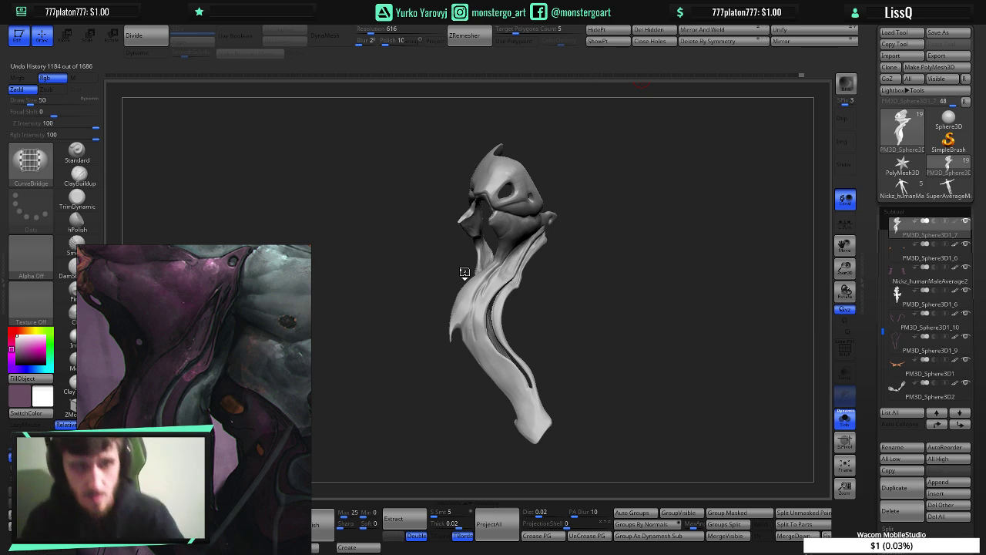
# - Examine the open slit and the separated strand up close with the polyframe display turned on
pyautogui.moveTo(489, 305)
pyautogui.mouseDown(button='right')
pyautogui.moveTo(470, 302)
pyautogui.moveTo(544, 399)
pyautogui.moveTo(563, 388)
pyautogui.mouseUp(button='right')
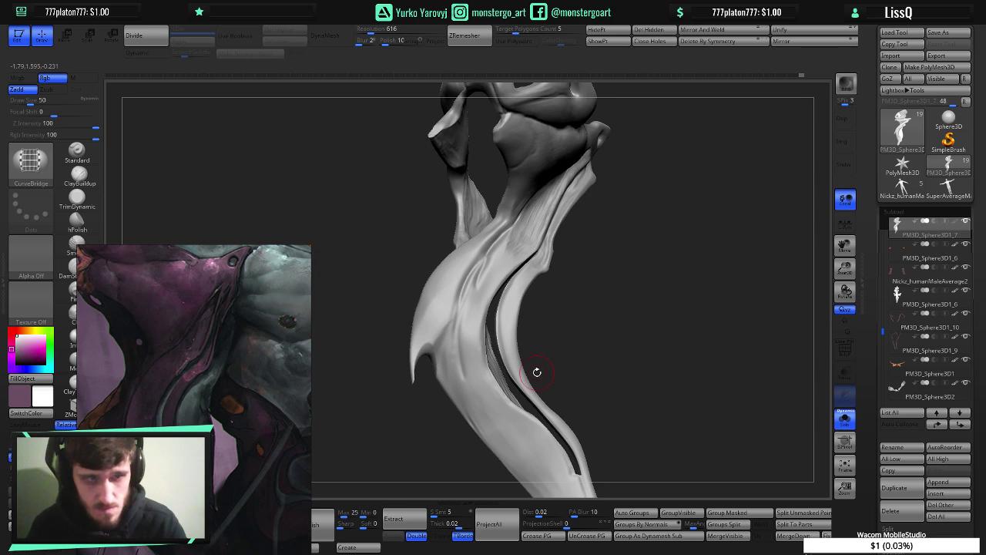
pyautogui.moveTo(537, 372)
pyautogui.mouseDown(button='right')
pyautogui.moveTo(528, 367)
pyautogui.moveTo(575, 337)
pyautogui.mouseUp(button='right')
pyautogui.press('ctrl')
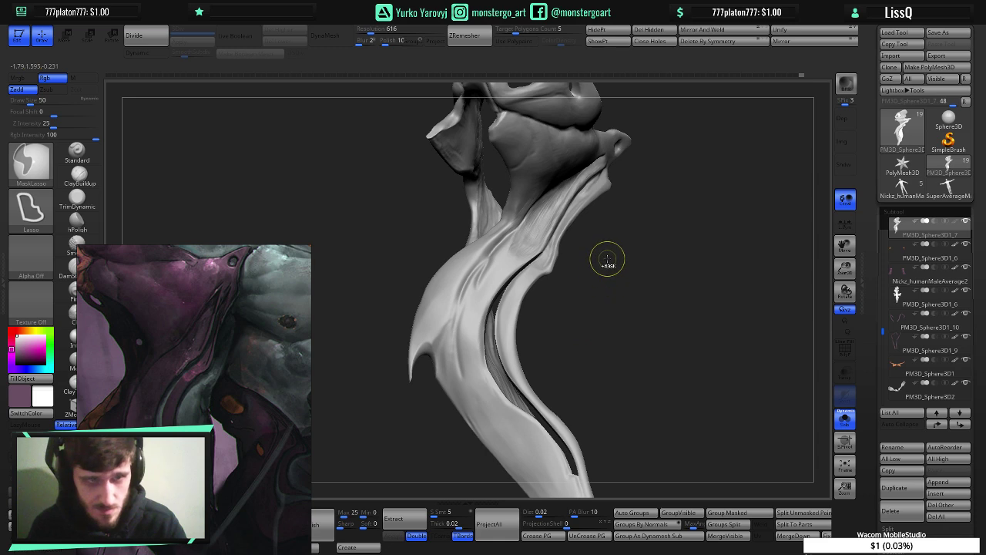
pyautogui.moveTo(602, 262); pyautogui.dragTo(605, 281, button='right')
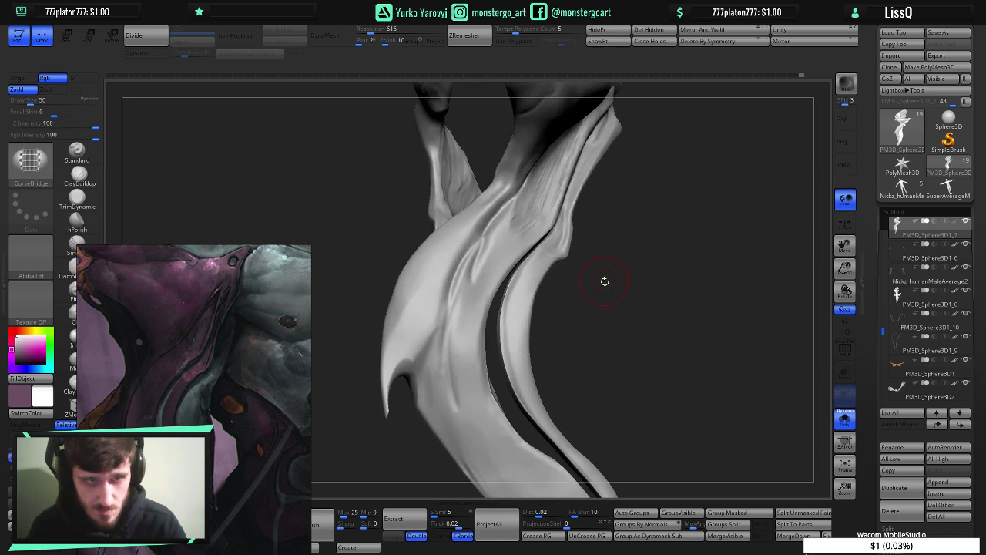
pyautogui.press('shift')
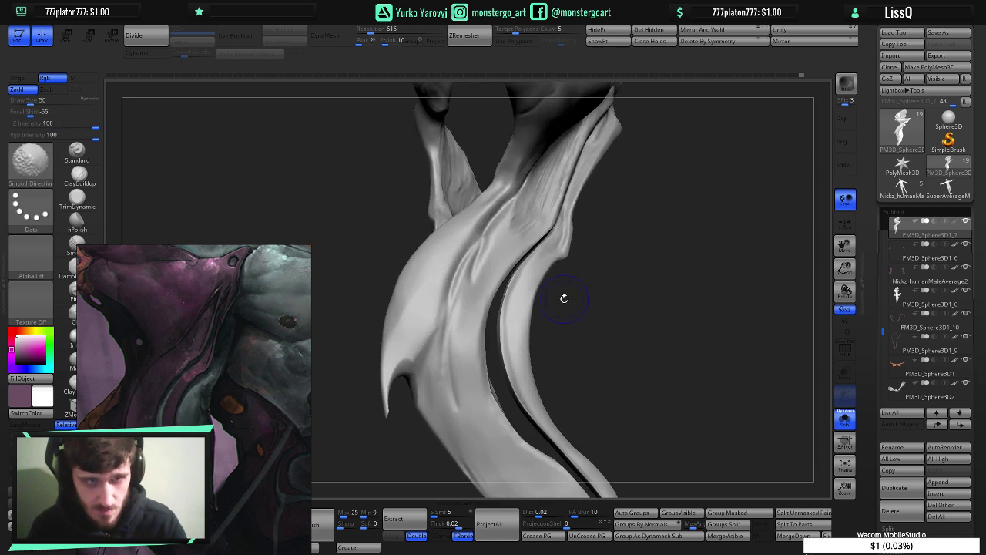
pyautogui.hotkey('shift', 'f')
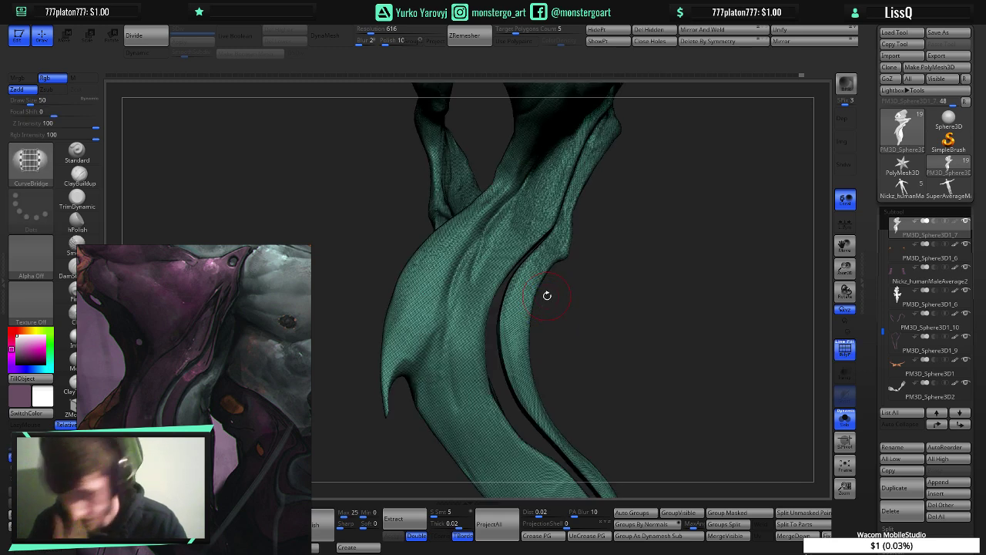
pyautogui.moveTo(545, 287)
pyautogui.keyDown('ctrl'); pyautogui.mouseDown(button='right')
pyautogui.moveTo(557, 308)
pyautogui.moveTo(567, 271)
pyautogui.mouseUp(button='right'); pyautogui.keyUp('ctrl')
pyautogui.moveTo(566, 272); pyautogui.dragTo(601, 218)
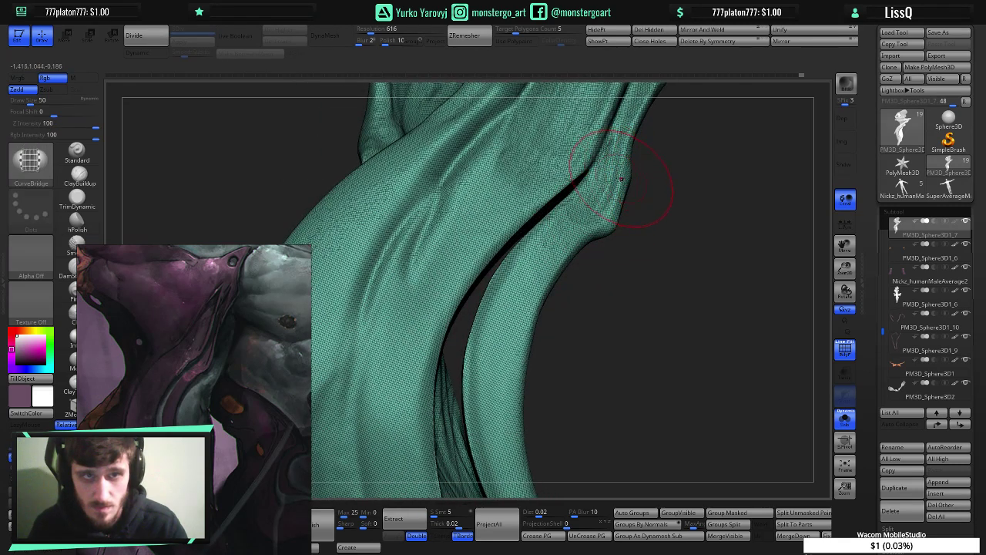
# - Turn off the polyframe display and mask the upper section of the strand with the MaskLasso brush
pyautogui.keyDown('ctrl'); pyautogui.moveTo(627, 185); pyautogui.dragTo(639, 211, button='right'); pyautogui.keyUp('ctrl')
pyautogui.hotkey('shift', 'f')
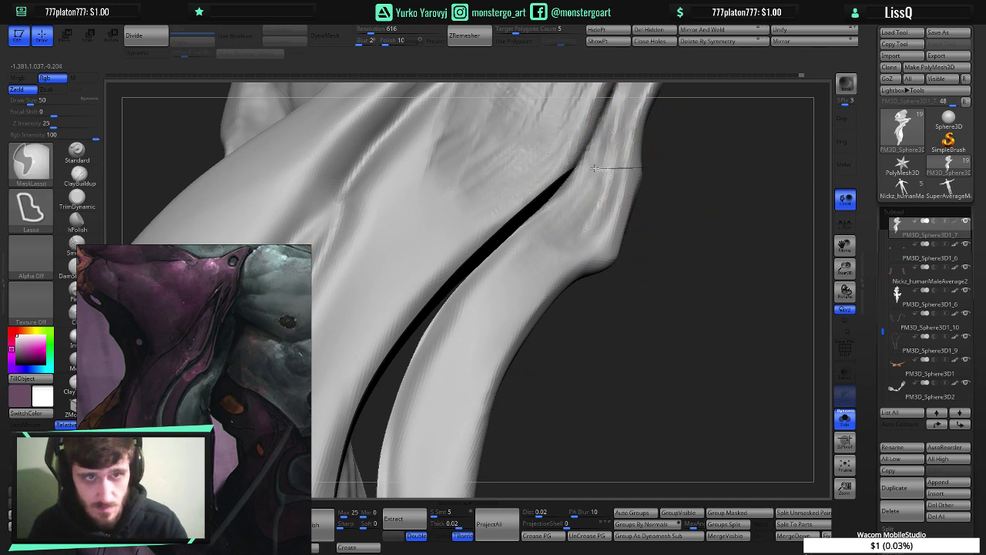
pyautogui.moveTo(569, 171)
pyautogui.keyDown('ctrl'); pyautogui.mouseDown()
pyautogui.moveTo(437, 311)
pyautogui.moveTo(429, 400)
pyautogui.moveTo(752, 373)
pyautogui.moveTo(639, 301)
pyautogui.moveTo(583, 230)
pyautogui.mouseUp(); pyautogui.keyUp('ctrl')
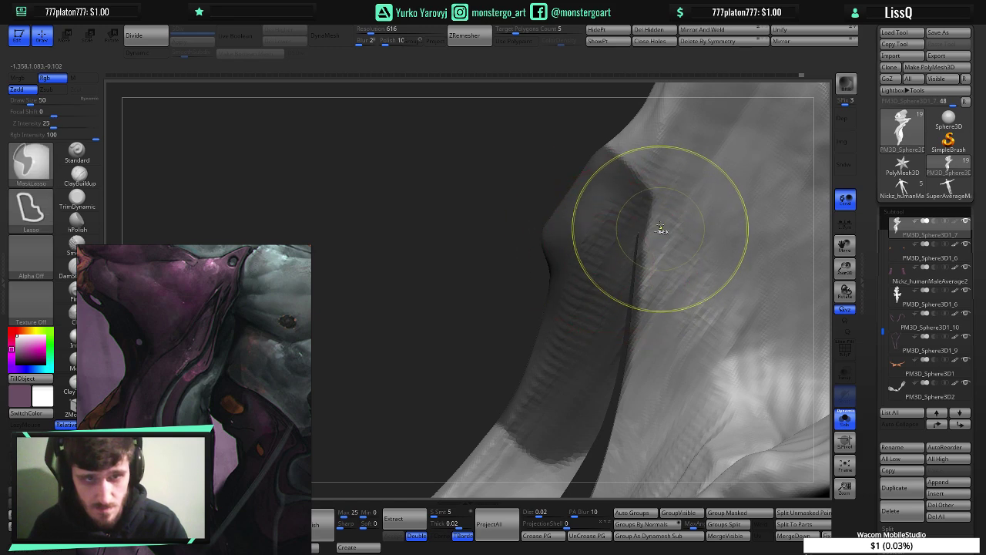
pyautogui.keyDown('ctrl'); pyautogui.moveTo(663, 183); pyautogui.dragTo(637, 233); pyautogui.keyUp('ctrl')
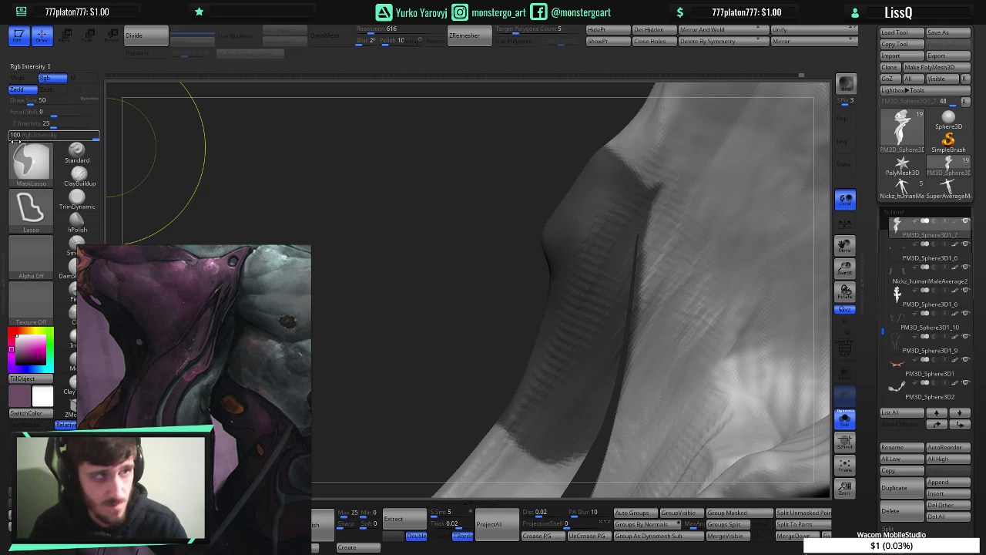
# - Switch to the MaskCurve brush and trim the mask's spill off the limb with a curve along the slit's back edge
pyautogui.keyDown('ctrl'); pyautogui.click(31, 163); pyautogui.keyUp('ctrl')
pyautogui.keyDown('ctrl'); pyautogui.click(136, 171); pyautogui.keyUp('ctrl')
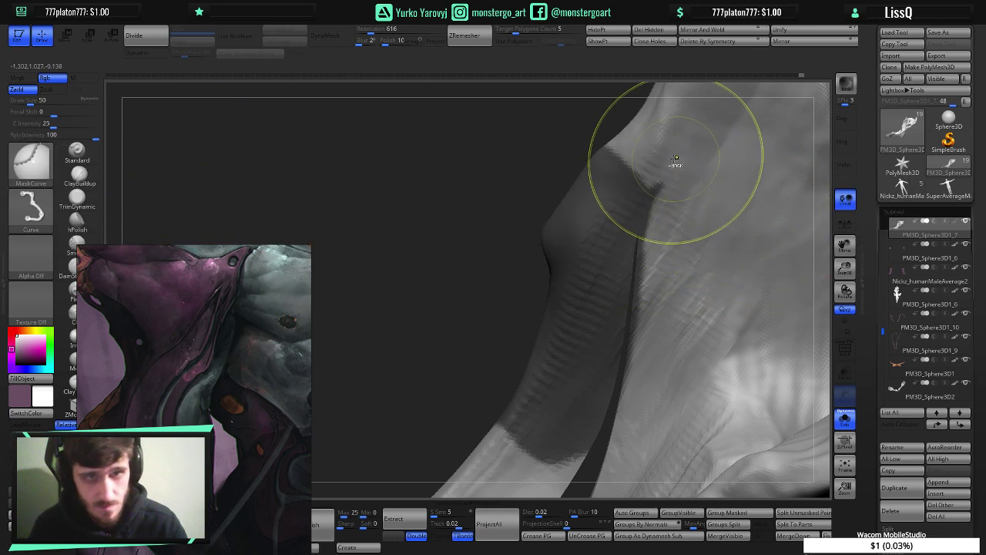
pyautogui.keyDown('ctrl'); pyautogui.moveTo(654, 151); pyautogui.dragTo(620, 380); pyautogui.keyUp('ctrl')
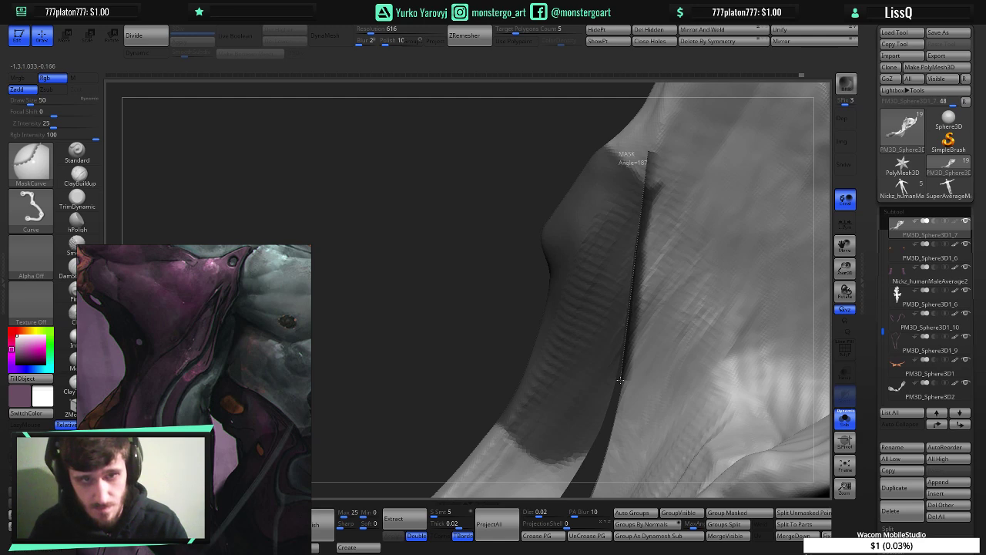
pyautogui.keyDown('ctrl'); pyautogui.moveTo(623, 360); pyautogui.dragTo(630, 321); pyautogui.keyUp('ctrl')
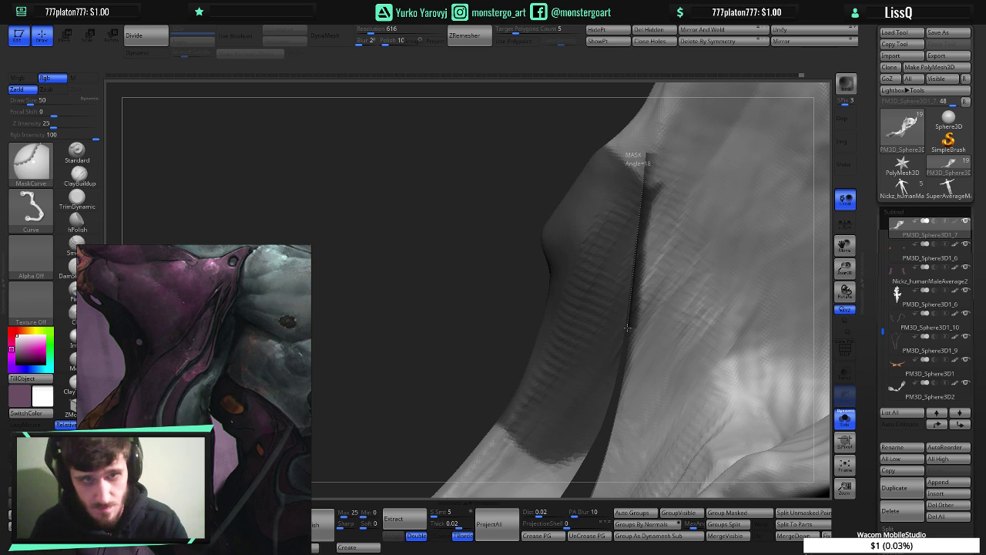
pyautogui.keyDown('ctrl'); pyautogui.moveTo(628, 327); pyautogui.dragTo(587, 471); pyautogui.keyUp('ctrl')
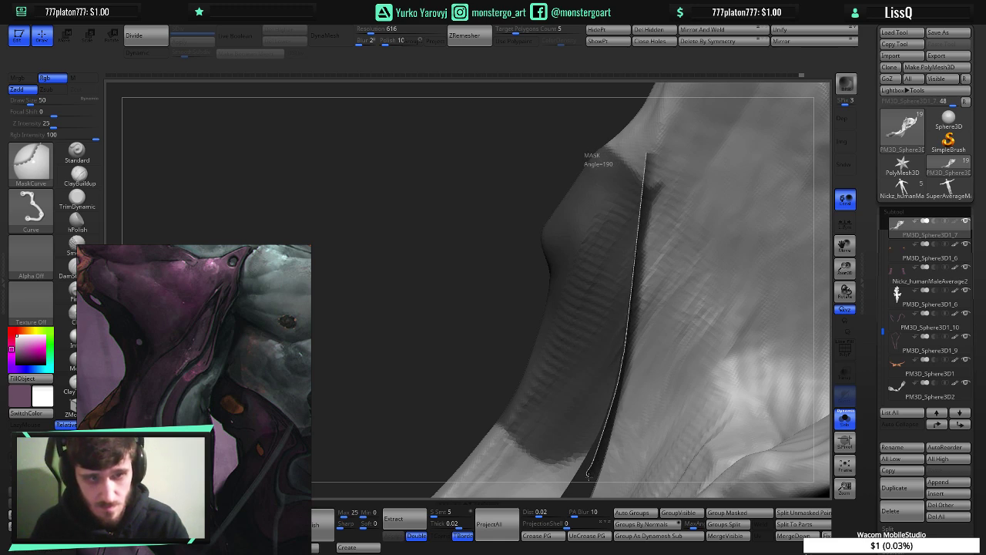
pyautogui.keyDown('ctrl'); pyautogui.moveTo(575, 489); pyautogui.dragTo(575, 490); pyautogui.keyUp('ctrl')
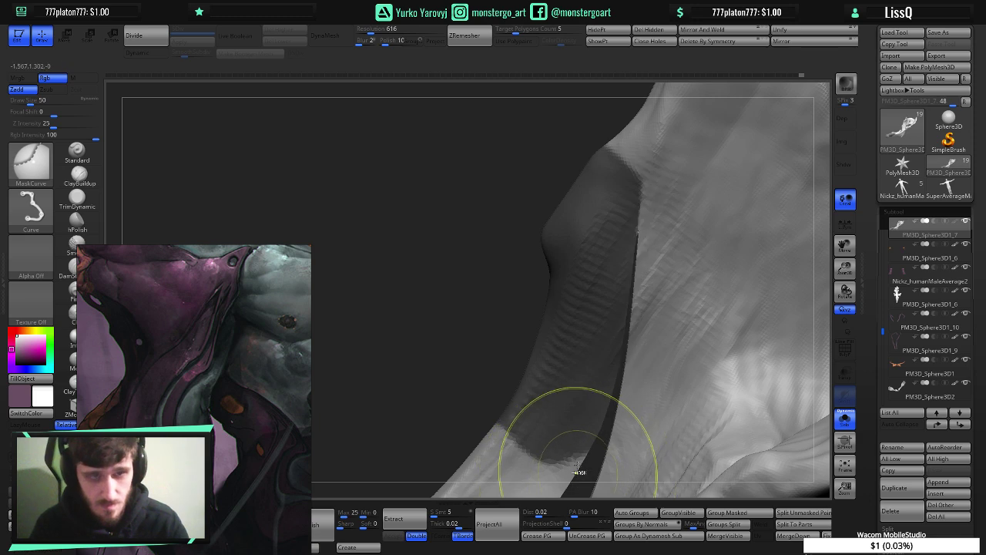
# - Move the reference image off the material shelf and apply the Hair2 material to the model
pyautogui.moveTo(472, 422); pyautogui.dragTo(676, 420)
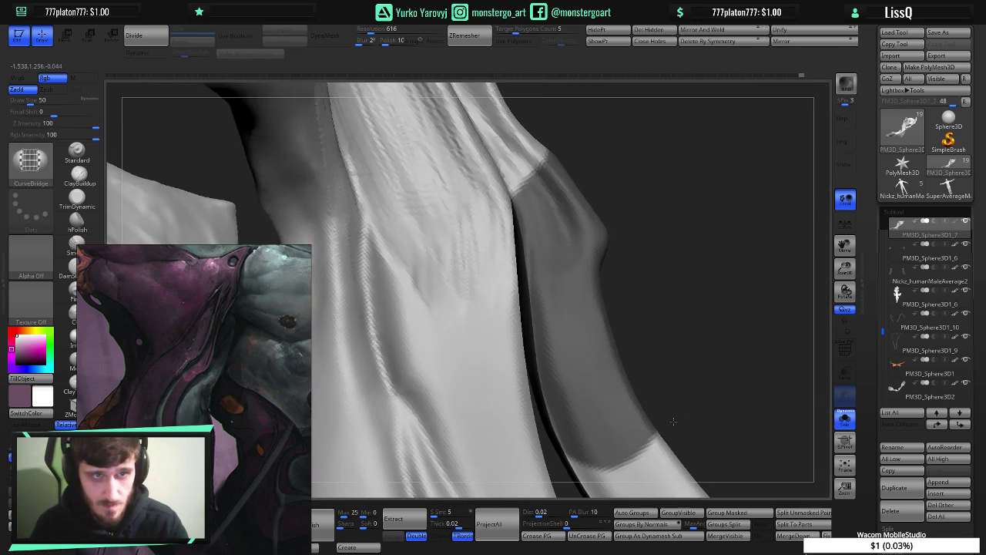
pyautogui.moveTo(716, 405)
pyautogui.keyDown('ctrl'); pyautogui.mouseDown(button='right')
pyautogui.moveTo(673, 340)
pyautogui.moveTo(677, 324)
pyautogui.moveTo(621, 258)
pyautogui.moveTo(582, 272)
pyautogui.mouseUp(button='right'); pyautogui.keyUp('ctrl')
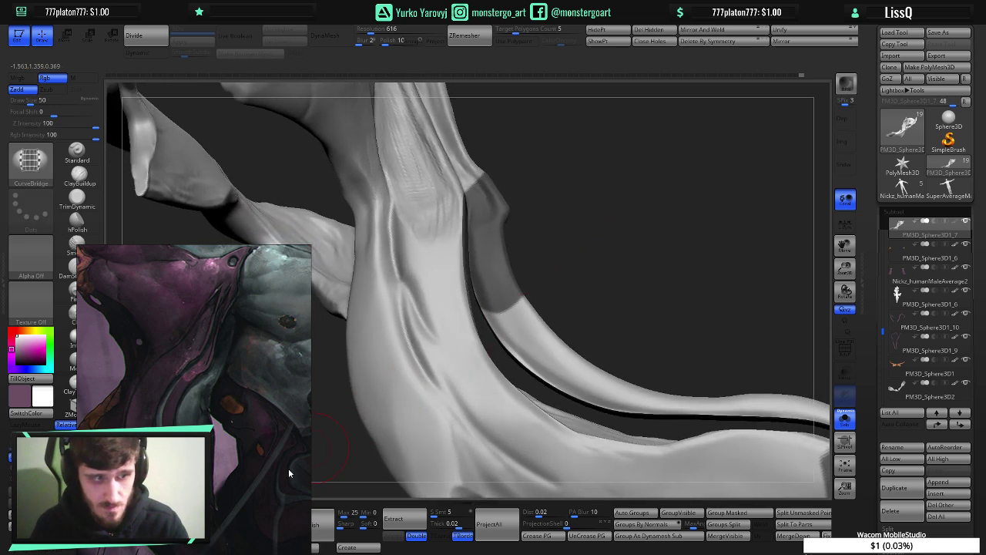
pyautogui.moveTo(289, 474); pyautogui.dragTo(292, 359)
pyautogui.click(175, 532)
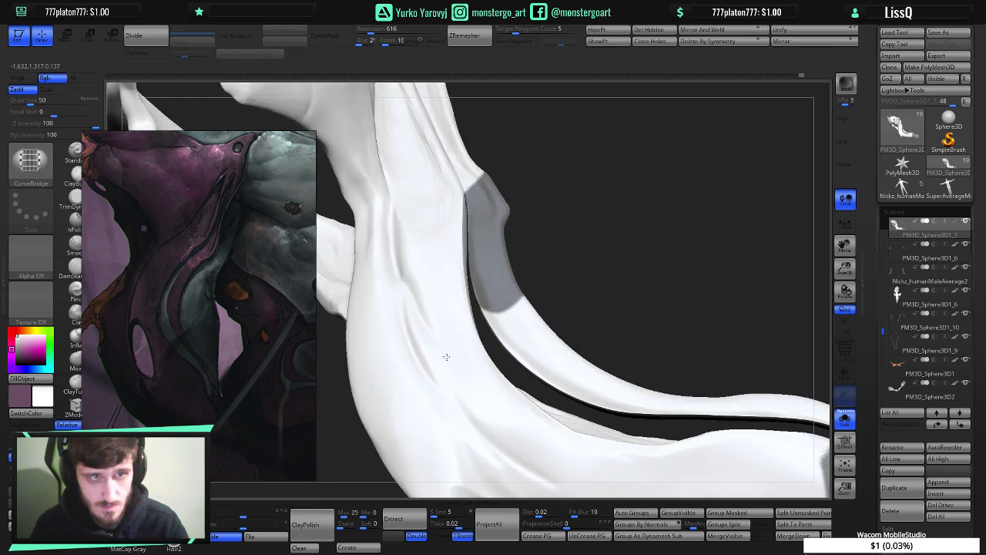
pyautogui.moveTo(453, 357); pyautogui.dragTo(485, 347, button='right')
# - Move the reference image clear of the brush palette and set the masking brush back to MaskLasso
pyautogui.press('ctrl')
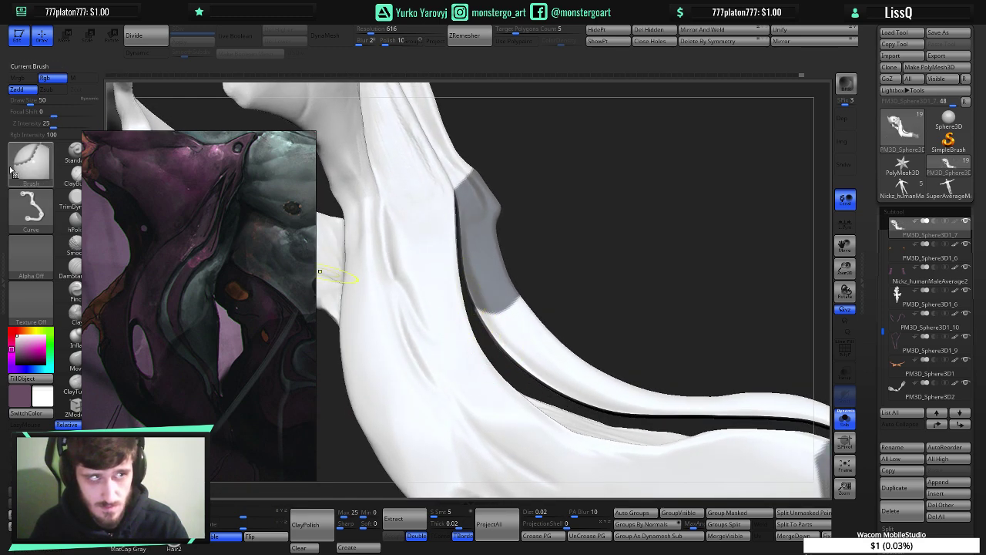
pyautogui.click(31, 160)
pyautogui.click(151, 191)
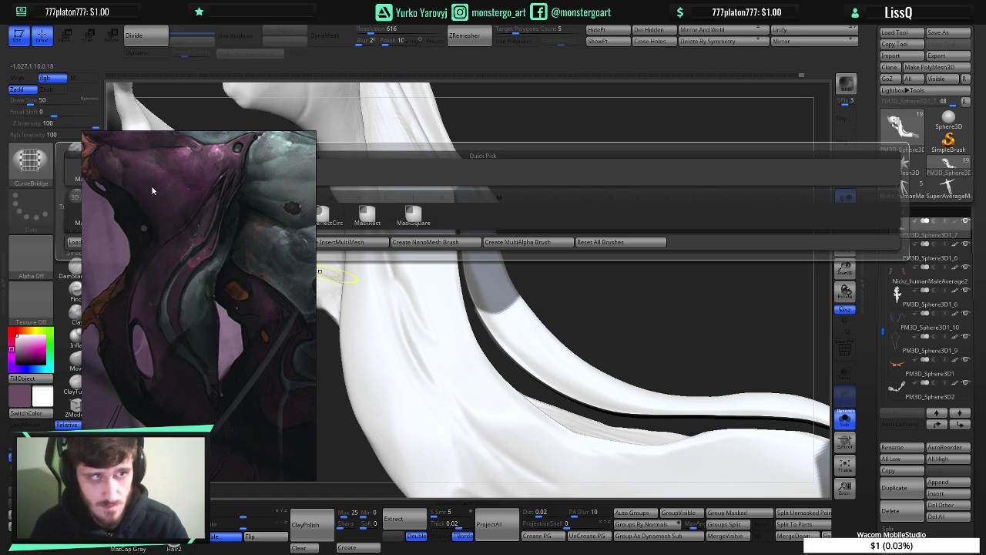
pyautogui.moveTo(185, 193); pyautogui.dragTo(172, 294, button='right')
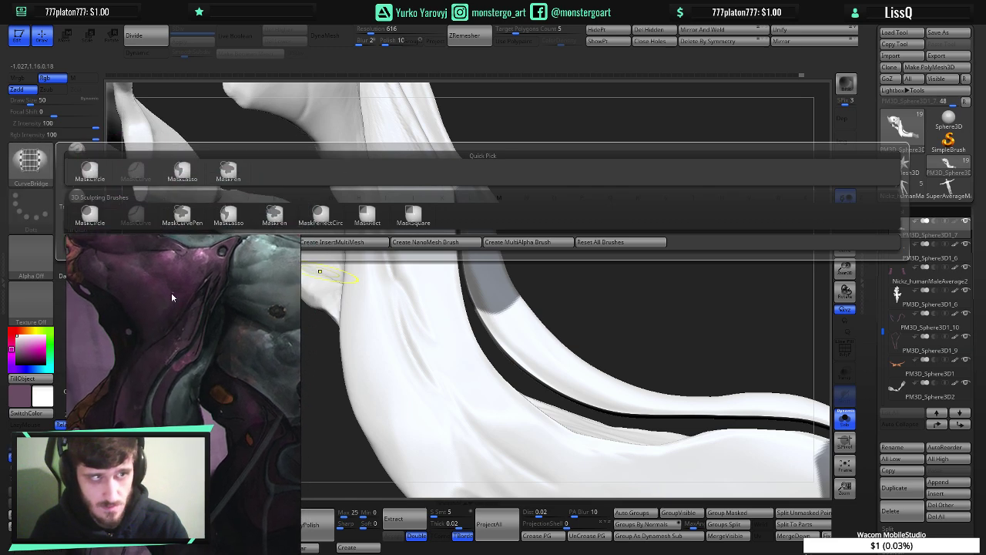
pyautogui.click(183, 173)
pyautogui.click(161, 192)
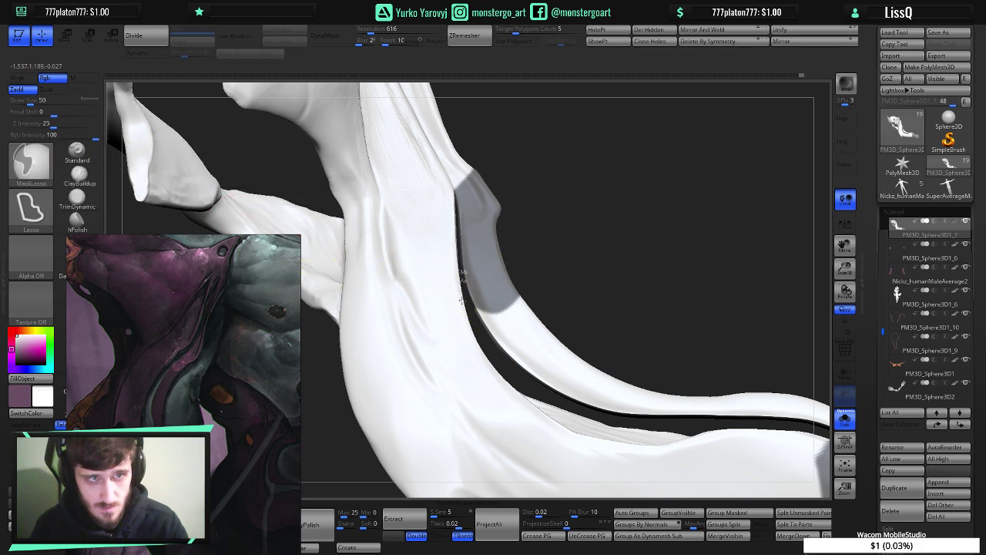
# - Lasso-mask the remaining length of the strand along the slit down to the limb's lower end
pyautogui.moveTo(490, 353)
pyautogui.keyDown('ctrl'); pyautogui.mouseDown()
pyautogui.moveTo(590, 412)
pyautogui.moveTo(728, 426)
pyautogui.moveTo(790, 310)
pyautogui.moveTo(782, 301)
pyautogui.mouseUp(); pyautogui.keyUp('ctrl')
pyautogui.moveTo(736, 326); pyautogui.dragTo(506, 339)
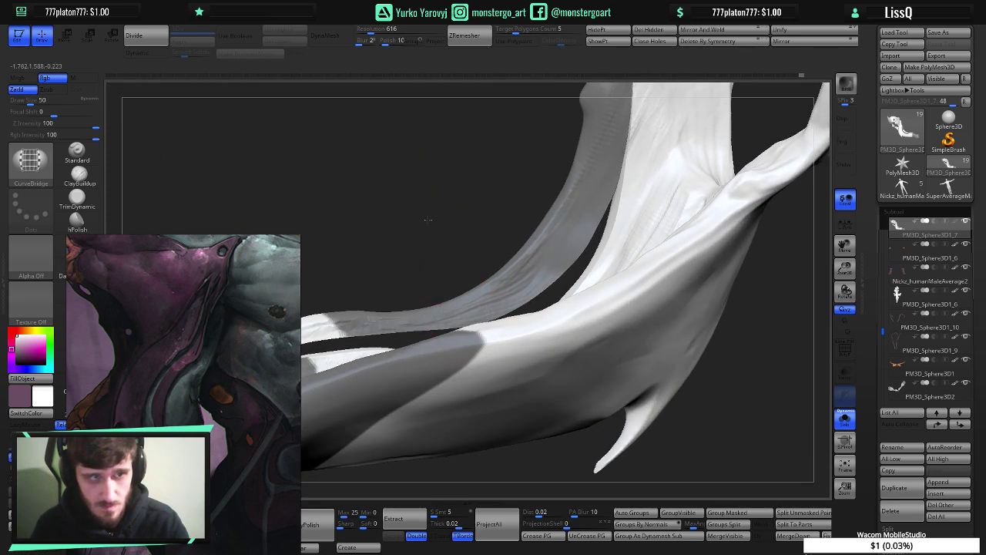
pyautogui.moveTo(428, 220); pyautogui.dragTo(502, 231)
pyautogui.press('ctrl')
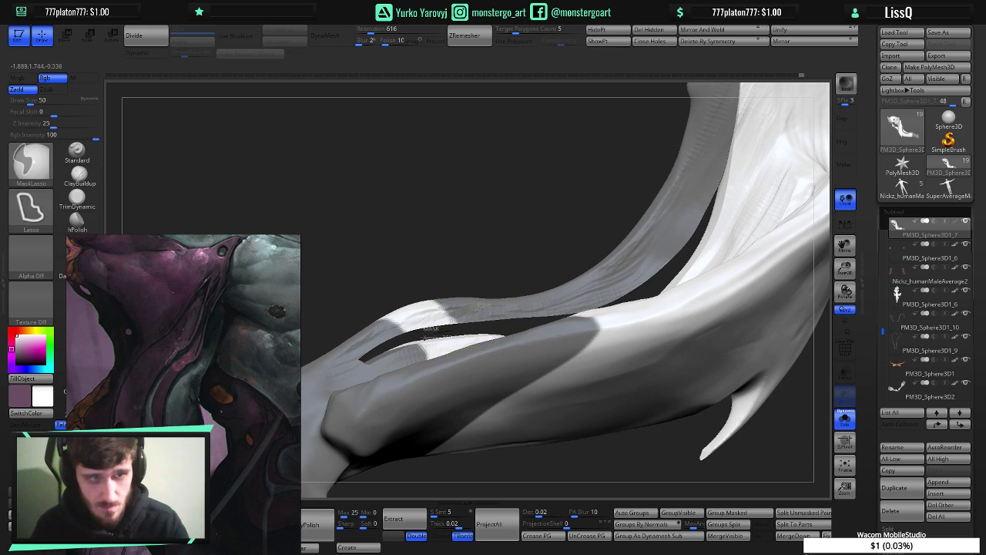
pyautogui.moveTo(379, 351)
pyautogui.keyDown('ctrl'); pyautogui.mouseDown()
pyautogui.moveTo(454, 215)
pyautogui.moveTo(527, 225)
pyautogui.mouseUp(); pyautogui.keyUp('ctrl')
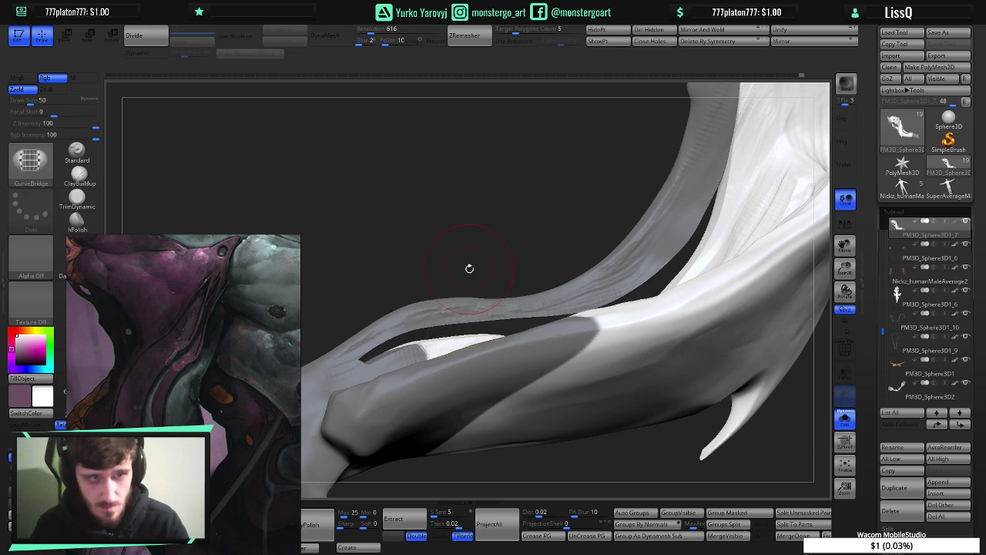
# - Clear the mask from the back of the limb's lower part, keeping the strand beside it masked
pyautogui.moveTo(469, 269)
pyautogui.mouseDown()
pyautogui.moveTo(478, 284)
pyautogui.moveTo(551, 291)
pyautogui.moveTo(485, 190)
pyautogui.mouseUp()
pyautogui.moveTo(613, 291)
pyautogui.mouseDown()
pyautogui.moveTo(625, 287)
pyautogui.moveTo(592, 308)
pyautogui.moveTo(601, 347)
pyautogui.moveTo(613, 351)
pyautogui.moveTo(749, 278)
pyautogui.mouseUp()
pyautogui.press('ctrl')
pyautogui.moveTo(685, 316)
pyautogui.mouseDown()
pyautogui.moveTo(634, 337)
pyautogui.moveTo(629, 359)
pyautogui.mouseUp()
pyautogui.moveTo(700, 374); pyautogui.dragTo(643, 289)
pyautogui.press('ctrl')
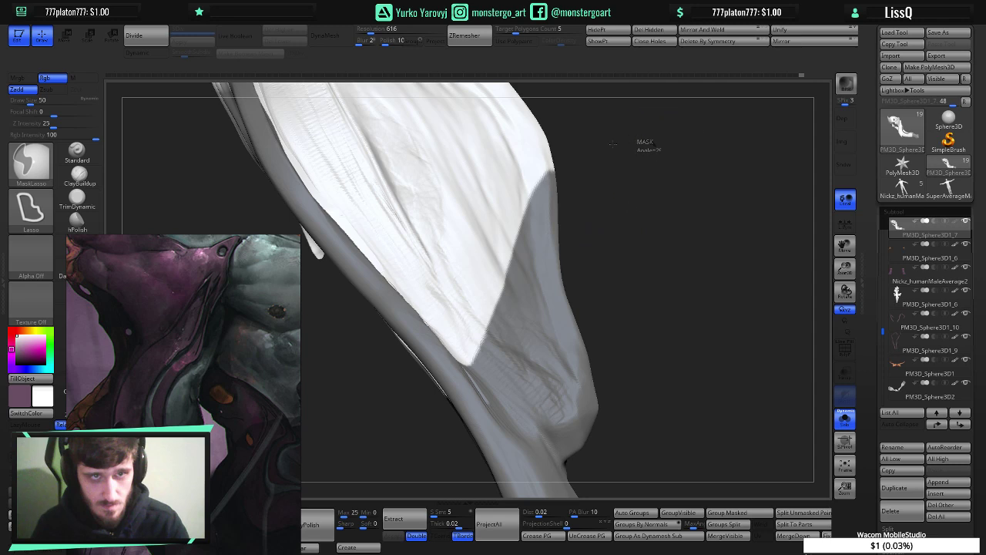
pyautogui.moveTo(655, 143)
pyautogui.keyDown('ctrl'); pyautogui.mouseDown()
pyautogui.moveTo(469, 269)
pyautogui.moveTo(467, 362)
pyautogui.moveTo(518, 436)
pyautogui.moveTo(747, 349)
pyautogui.mouseUp(); pyautogui.keyUp('ctrl')
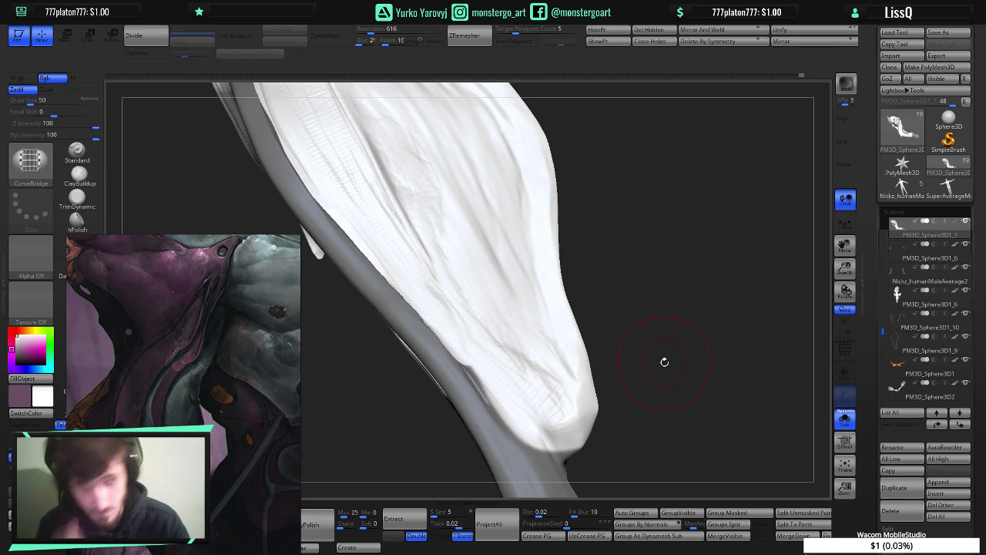
# - Unmask the front of the limb's lower end around the slit's lower tip so only the strand stays masked
pyautogui.moveTo(660, 360)
pyautogui.mouseDown()
pyautogui.moveTo(626, 363)
pyautogui.moveTo(643, 365)
pyautogui.moveTo(696, 312)
pyautogui.moveTo(682, 315)
pyautogui.mouseUp()
pyautogui.press('ctrl')
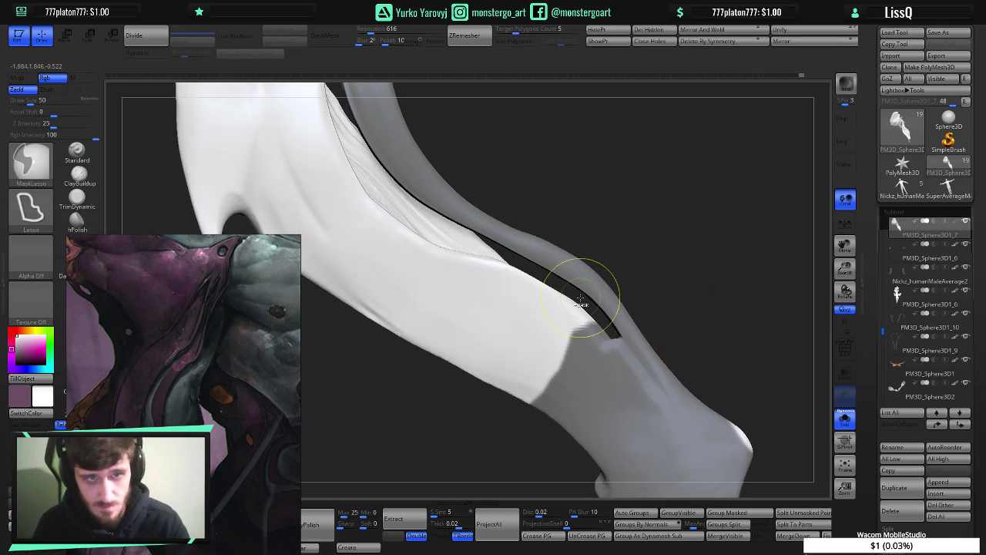
pyautogui.moveTo(608, 322)
pyautogui.keyDown('ctrl'); pyautogui.mouseDown()
pyautogui.moveTo(629, 370)
pyautogui.moveTo(471, 378)
pyautogui.moveTo(487, 355)
pyautogui.mouseUp(); pyautogui.keyUp('ctrl')
pyautogui.moveTo(567, 347)
pyautogui.mouseDown(button='right')
pyautogui.moveTo(578, 357)
pyautogui.moveTo(585, 343)
pyautogui.mouseUp(button='right')
pyautogui.press('ctrl')
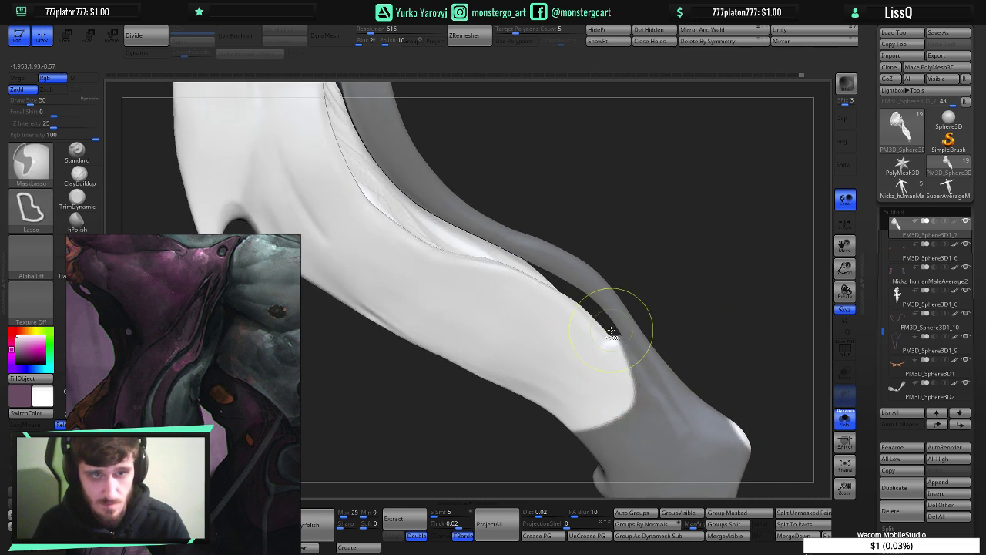
pyautogui.moveTo(626, 339)
pyautogui.keyDown('ctrl'); pyautogui.mouseDown()
pyautogui.moveTo(699, 359)
pyautogui.moveTo(644, 439)
pyautogui.moveTo(518, 494)
pyautogui.moveTo(820, 445)
pyautogui.moveTo(795, 333)
pyautogui.moveTo(534, 476)
pyautogui.mouseUp(); pyautogui.keyUp('ctrl')
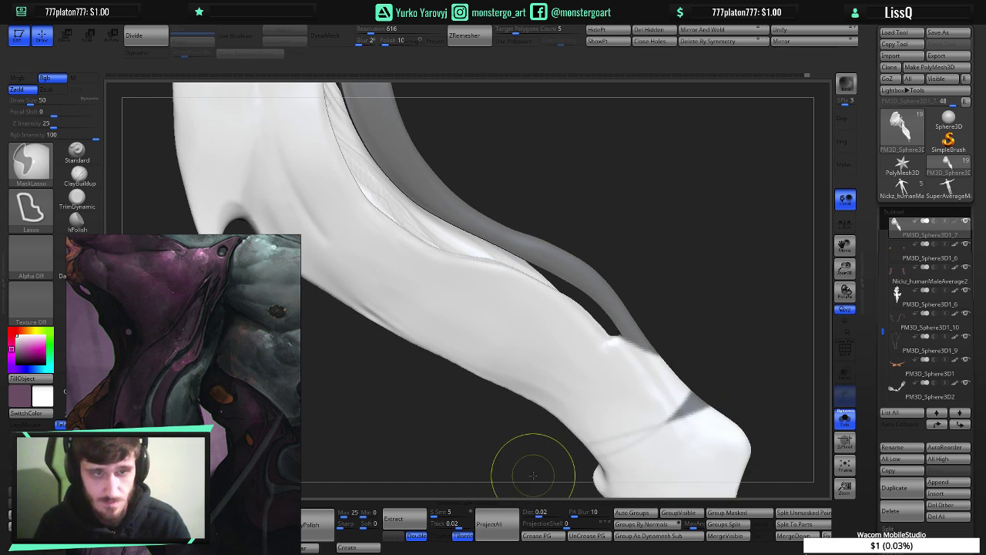
pyautogui.moveTo(755, 346)
pyautogui.keyDown('ctrl'); pyautogui.mouseDown()
pyautogui.moveTo(680, 400)
pyautogui.moveTo(794, 455)
pyautogui.moveTo(818, 438)
pyautogui.mouseUp(); pyautogui.keyUp('ctrl')
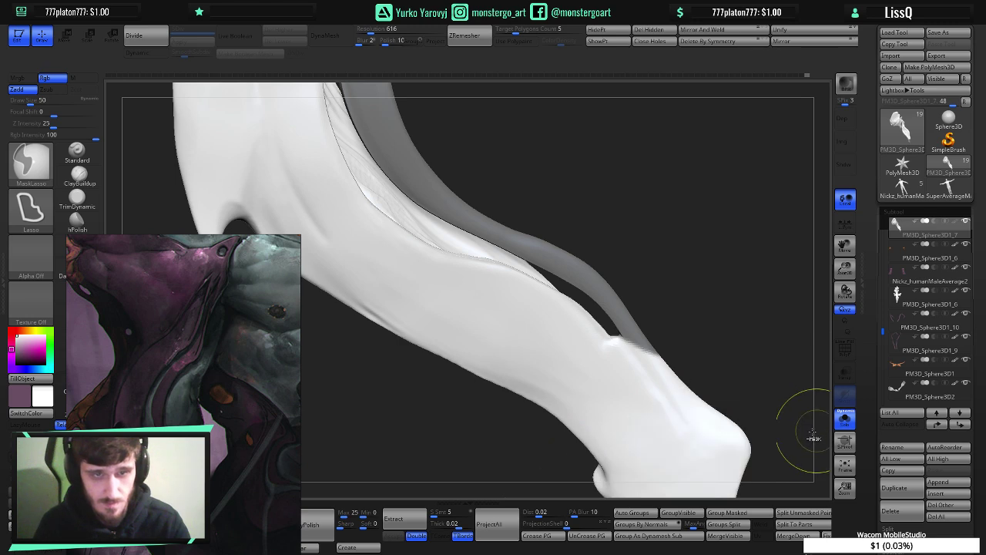
# - Invert the mask and cover the limb's lower tip with it so only the strand stays unmasked
pyautogui.moveTo(701, 413)
pyautogui.mouseDown(button='right')
pyautogui.moveTo(532, 409)
pyautogui.moveTo(633, 395)
pyautogui.moveTo(631, 359)
pyautogui.mouseUp(button='right')
pyautogui.moveTo(630, 358); pyautogui.dragTo(632, 388)
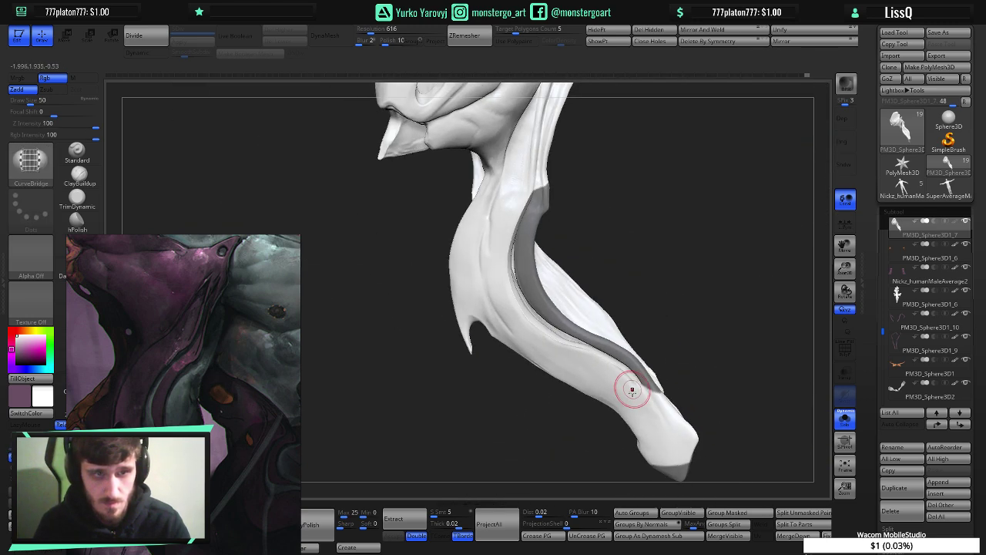
pyautogui.click(729, 515)
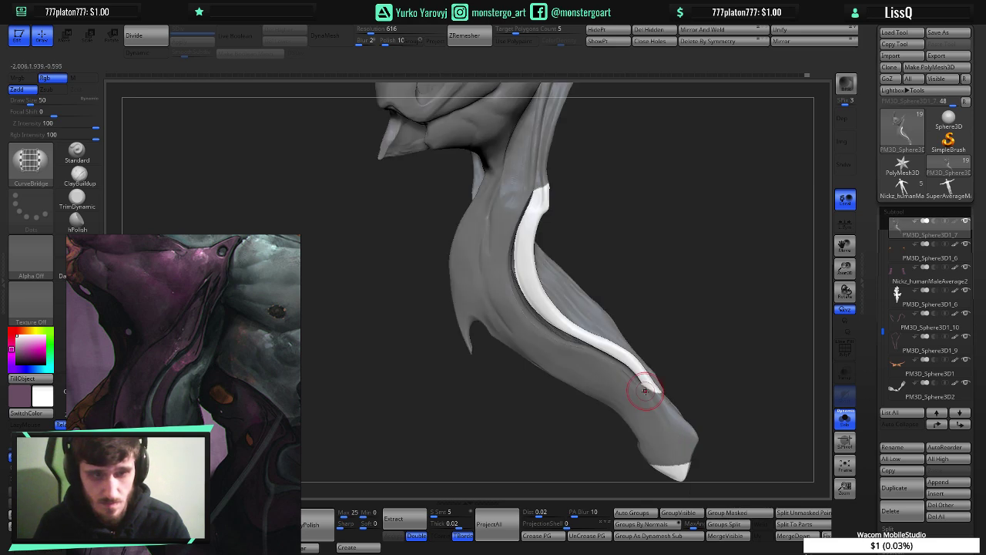
pyautogui.keyDown('ctrl'); pyautogui.click(718, 419); pyautogui.keyUp('ctrl')
pyautogui.moveTo(746, 413)
pyautogui.keyDown('ctrl'); pyautogui.mouseDown()
pyautogui.moveTo(569, 454)
pyautogui.moveTo(780, 504)
pyautogui.moveTo(794, 486)
pyautogui.mouseUp(); pyautogui.keyUp('ctrl')
pyautogui.hotkey('ctrl', 'z')
pyautogui.moveTo(762, 411)
pyautogui.keyDown('ctrl'); pyautogui.mouseDown()
pyautogui.moveTo(596, 534)
pyautogui.moveTo(764, 526)
pyautogui.mouseUp(); pyautogui.keyUp('ctrl')
pyautogui.moveTo(731, 450)
pyautogui.mouseDown()
pyautogui.moveTo(671, 455)
pyautogui.moveTo(690, 462)
pyautogui.moveTo(733, 433)
pyautogui.mouseUp()
# - Group the masked polygons to separate the limb's polygroup from the strand's, and clear the mask
pyautogui.click(733, 511)
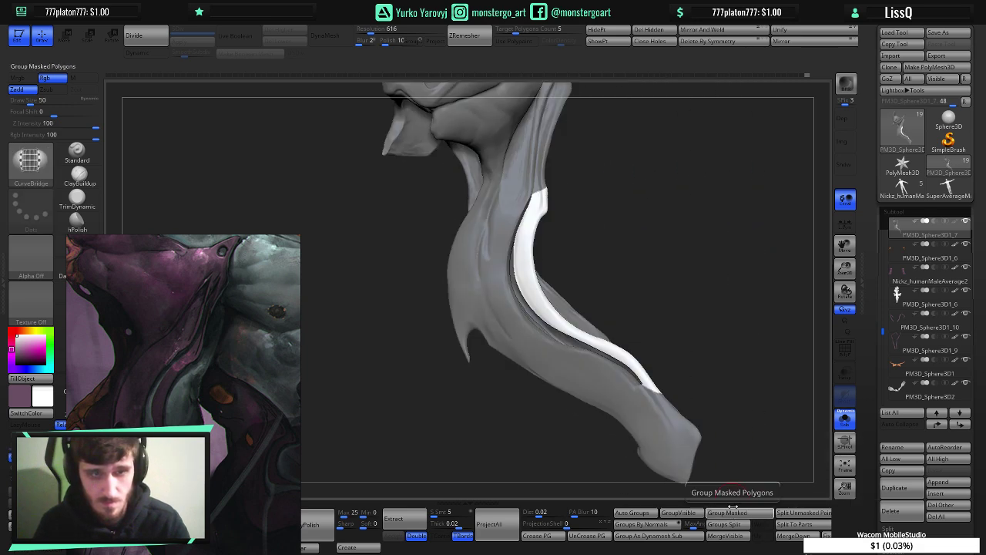
pyautogui.keyDown('ctrl'); pyautogui.moveTo(674, 280); pyautogui.dragTo(716, 265, button='right'); pyautogui.keyUp('ctrl')
pyautogui.hotkey('ctrl', 'a')
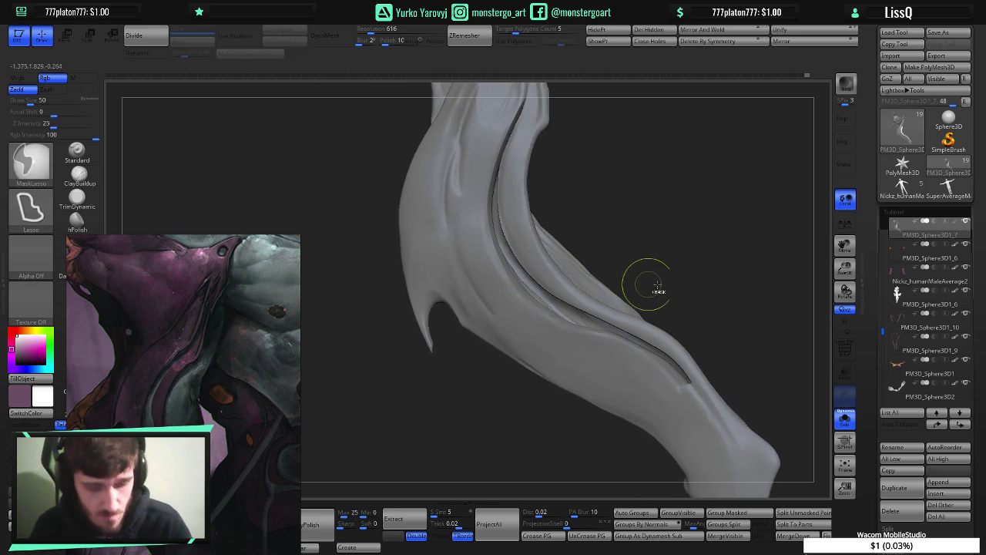
pyautogui.keyDown('ctrl'); pyautogui.click(704, 265); pyautogui.keyUp('ctrl')
# - Isolate the strand's polygroup and invert the visibility so the strand is hidden and the rest of the limb shows
pyautogui.keyDown('ctrl'); pyautogui.keyDown('shift'); pyautogui.click(544, 262); pyautogui.keyUp('shift'); pyautogui.keyUp('ctrl')
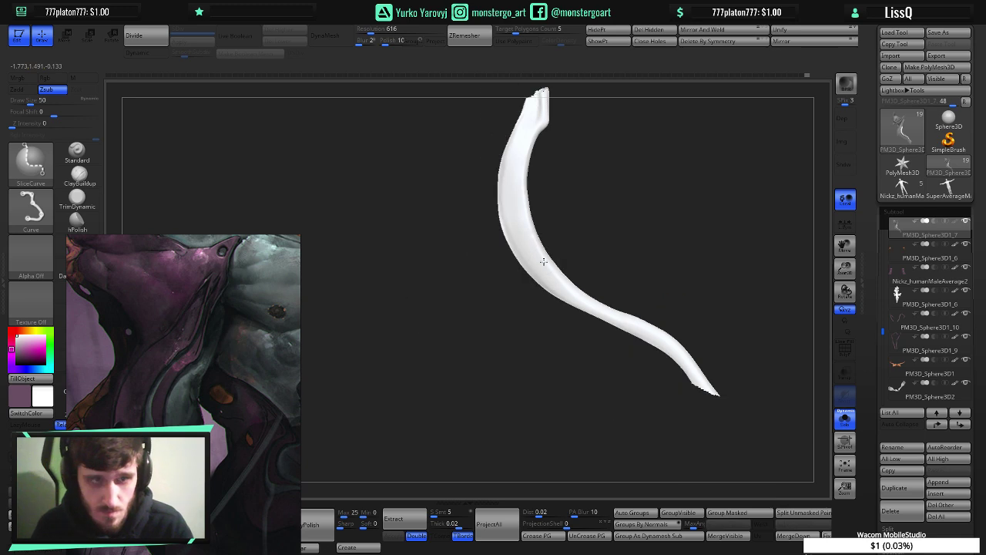
pyautogui.keyDown('ctrl'); pyautogui.keyDown('shift'); pyautogui.click(544, 264); pyautogui.keyUp('shift'); pyautogui.keyUp('ctrl')
pyautogui.moveTo(548, 286); pyautogui.dragTo(524, 323, button='right')
pyautogui.moveTo(524, 322)
pyautogui.mouseDown()
pyautogui.moveTo(562, 279)
pyautogui.moveTo(551, 280)
pyautogui.mouseUp()
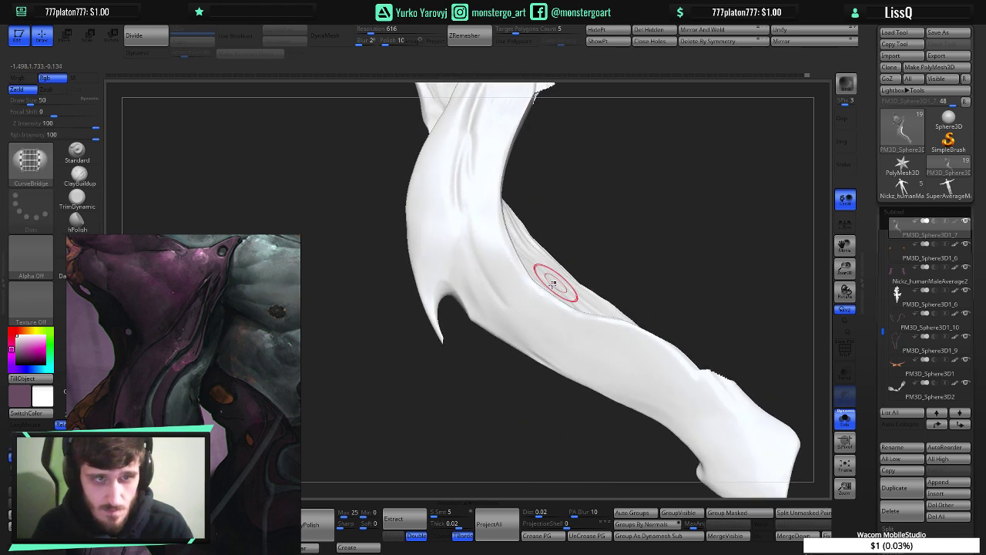
# - Place the reference image beside the brush palette and apply the MatCap Gray material to the model
pyautogui.moveTo(261, 440)
pyautogui.mouseDown()
pyautogui.moveTo(301, 317)
pyautogui.moveTo(303, 351)
pyautogui.mouseUp()
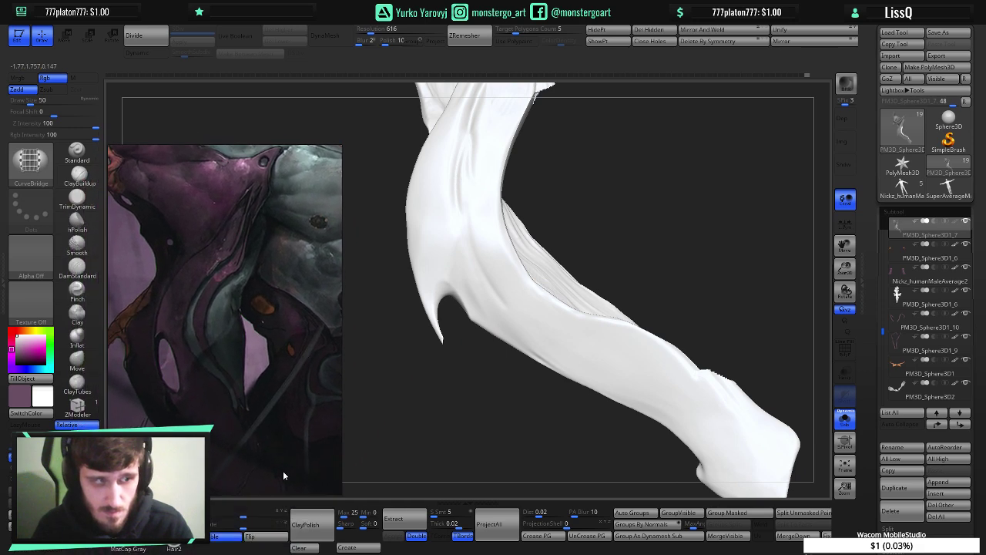
pyautogui.click(128, 535)
# - Polish the limb's exposed surfaces along the slit with the hPolish brush
pyautogui.moveTo(563, 318)
pyautogui.mouseDown(button='right')
pyautogui.moveTo(562, 302)
pyautogui.moveTo(527, 288)
pyautogui.mouseUp(button='right')
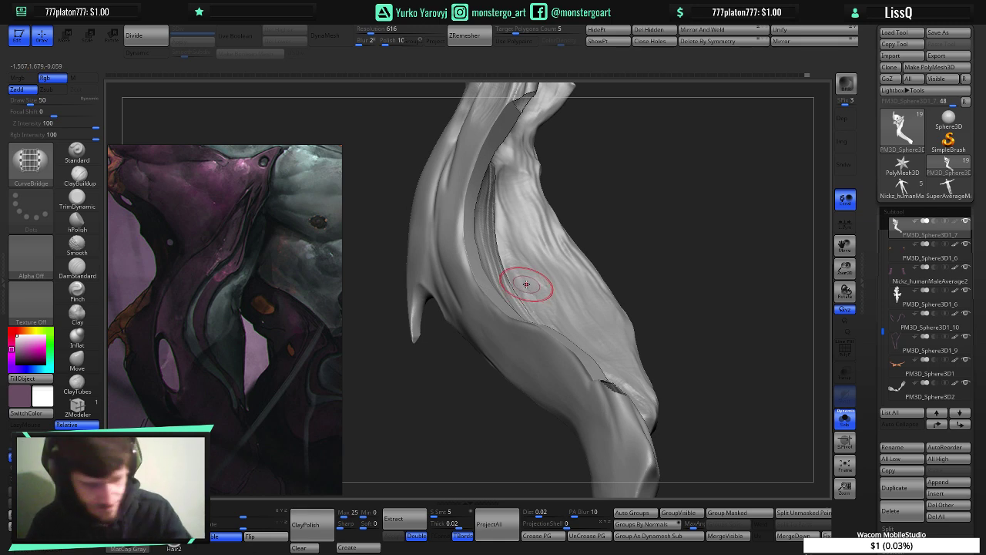
pyautogui.moveTo(535, 289)
pyautogui.mouseDown(button='right')
pyautogui.moveTo(543, 285)
pyautogui.moveTo(529, 286)
pyautogui.mouseUp(button='right')
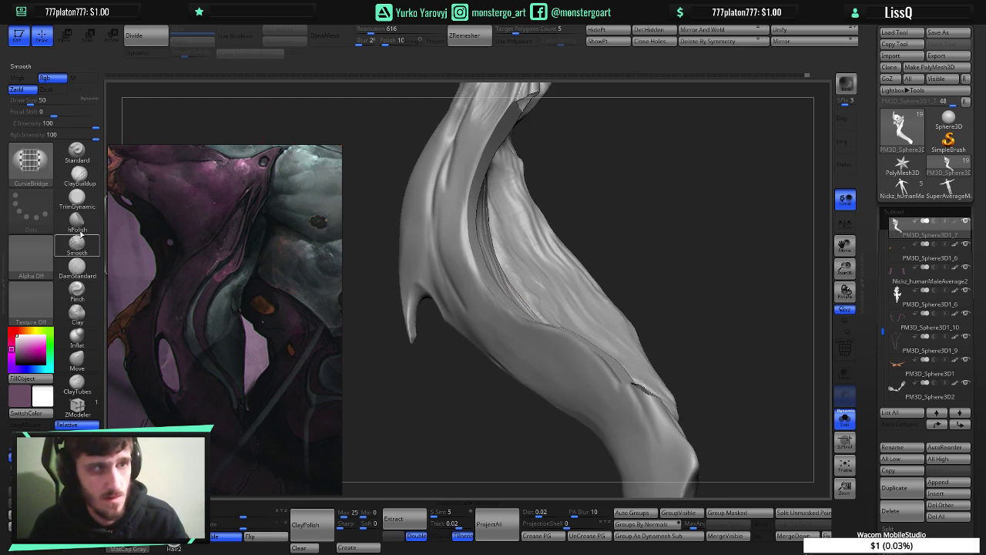
pyautogui.click(77, 221)
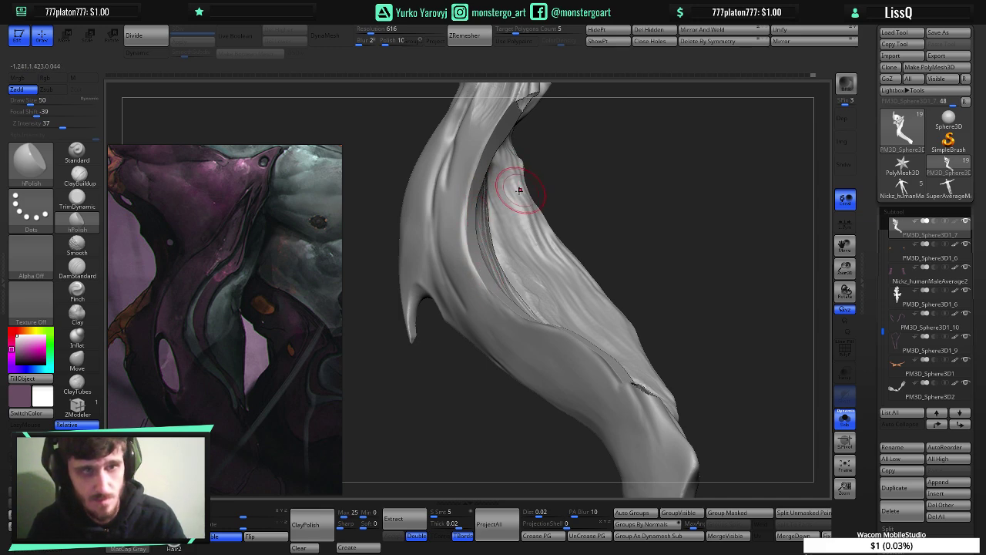
pyautogui.moveTo(502, 205)
pyautogui.mouseDown(button='right')
pyautogui.moveTo(520, 209)
pyautogui.moveTo(558, 260)
pyautogui.moveTo(548, 270)
pyautogui.moveTo(539, 235)
pyautogui.mouseUp(button='right')
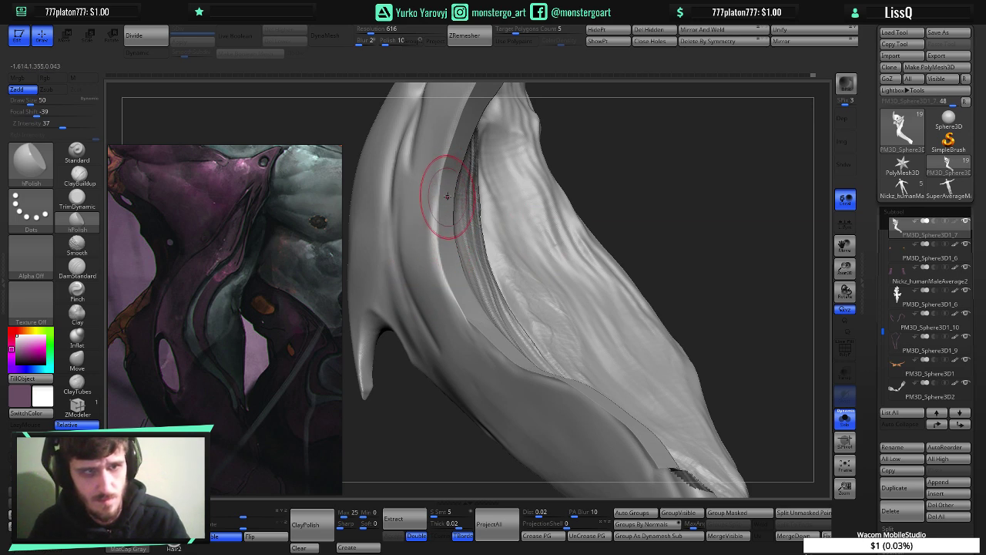
pyautogui.moveTo(457, 198)
pyautogui.mouseDown(button='right')
pyautogui.moveTo(484, 206)
pyautogui.moveTo(555, 191)
pyautogui.moveTo(590, 214)
pyautogui.moveTo(593, 198)
pyautogui.moveTo(519, 274)
pyautogui.mouseUp(button='right')
# - Flatten the slit-facing wall of the limb with TrimDynamic and bring the hidden strand back into view
pyautogui.click(77, 199)
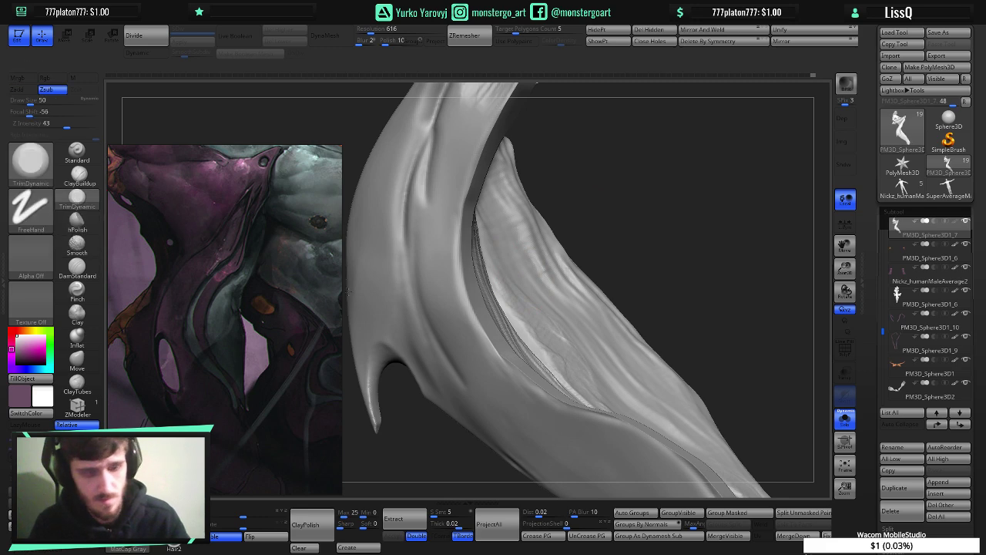
pyautogui.moveTo(584, 319)
pyautogui.mouseDown(button='right')
pyautogui.moveTo(577, 298)
pyautogui.moveTo(529, 319)
pyautogui.mouseUp(button='right')
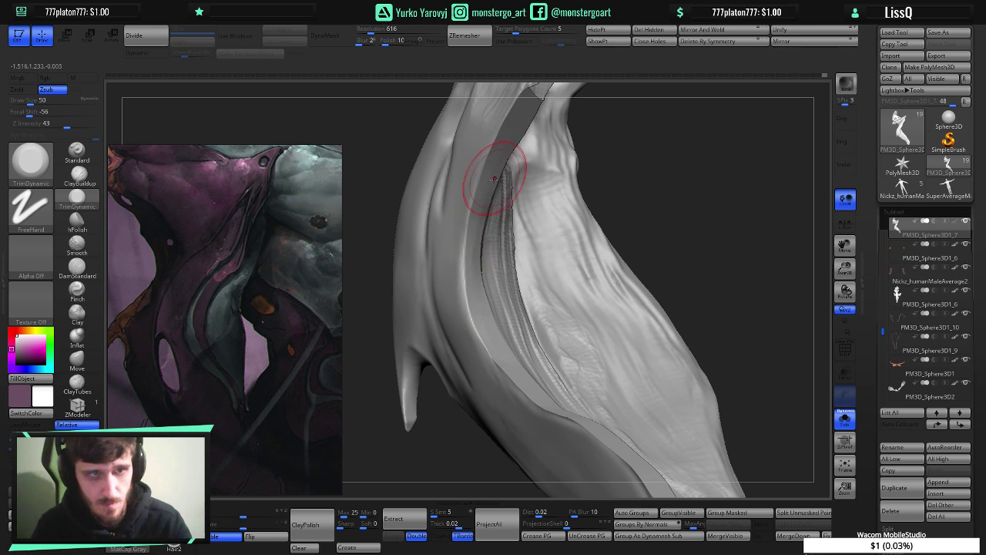
pyautogui.moveTo(479, 275)
pyautogui.mouseDown(button='right')
pyautogui.moveTo(499, 267)
pyautogui.moveTo(506, 275)
pyautogui.mouseUp(button='right')
pyautogui.moveTo(651, 299)
pyautogui.mouseDown(button='right')
pyautogui.moveTo(606, 222)
pyautogui.moveTo(590, 234)
pyautogui.mouseUp(button='right')
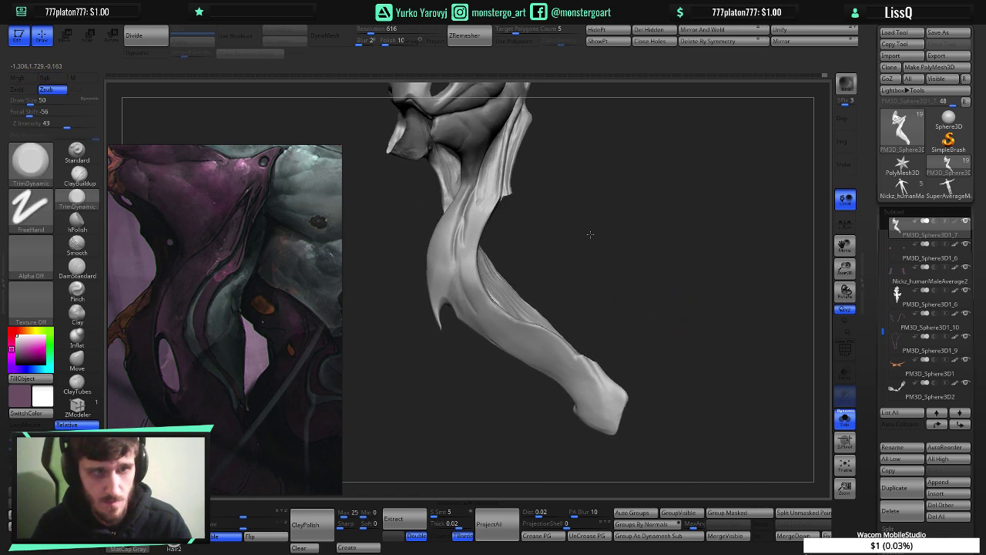
pyautogui.click(607, 42)
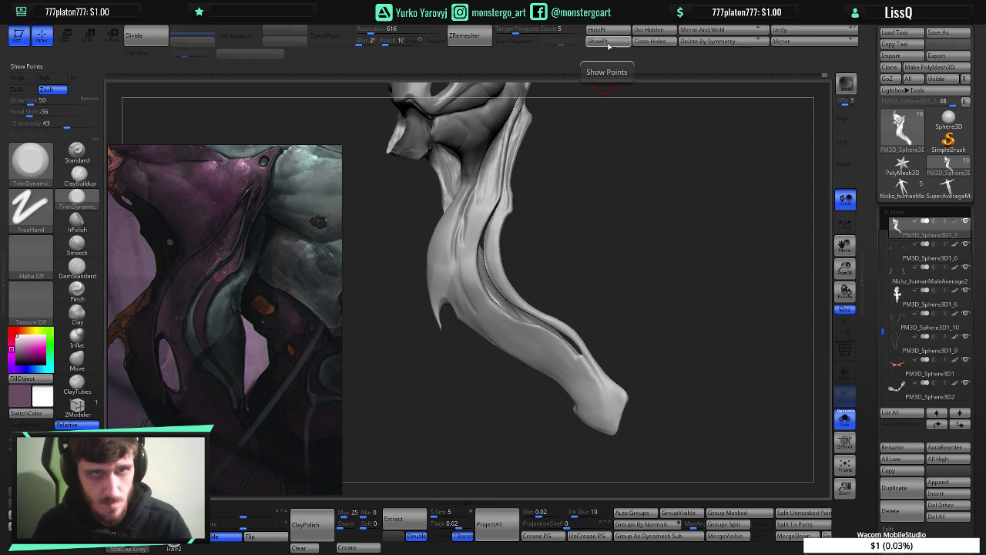
# - With the strand hidden, try reshaping the limb's slit-side edge with the Move brush and undo the change
pyautogui.moveTo(594, 236)
pyautogui.mouseDown(button='right')
pyautogui.moveTo(597, 214)
pyautogui.moveTo(574, 258)
pyautogui.moveTo(486, 333)
pyautogui.moveTo(517, 349)
pyautogui.mouseUp(button='right')
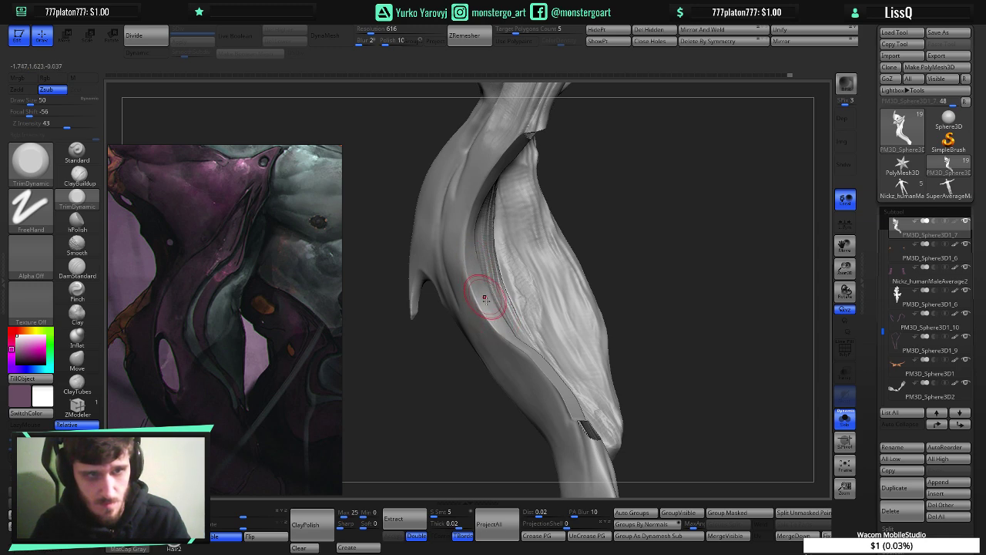
pyautogui.moveTo(493, 248); pyautogui.dragTo(513, 232, button='right')
pyautogui.click(77, 359)
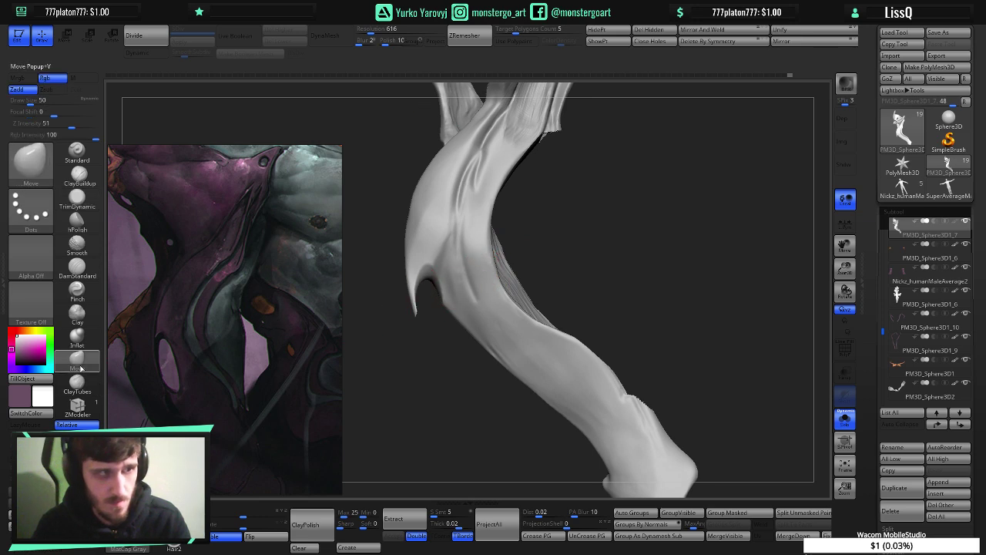
pyautogui.moveTo(500, 271)
pyautogui.mouseDown(button='right')
pyautogui.moveTo(485, 282)
pyautogui.moveTo(498, 289)
pyautogui.moveTo(452, 297)
pyautogui.moveTo(484, 309)
pyautogui.moveTo(506, 295)
pyautogui.moveTo(506, 310)
pyautogui.moveTo(532, 279)
pyautogui.moveTo(561, 275)
pyautogui.moveTo(572, 230)
pyautogui.moveTo(506, 264)
pyautogui.moveTo(581, 245)
pyautogui.moveTo(563, 288)
pyautogui.moveTo(573, 281)
pyautogui.moveTo(576, 271)
pyautogui.moveTo(546, 277)
pyautogui.moveTo(560, 275)
pyautogui.moveTo(557, 284)
pyautogui.mouseUp(button='right')
pyautogui.press('ctrl')
pyautogui.press('ctrl')
pyautogui.hotkey('ctrl', 'z')
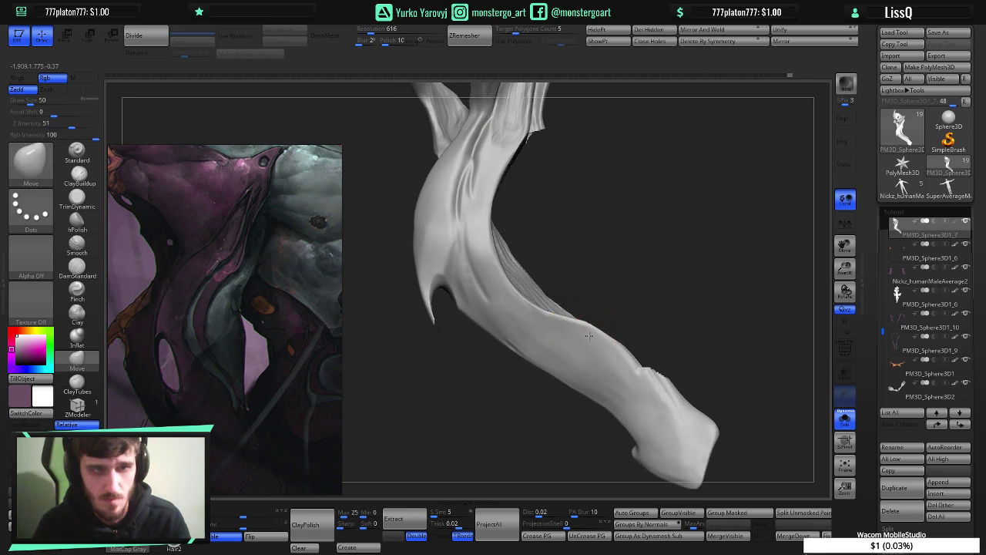
# - Try smoothing the lower part of the slit edge with the directional smooth brush at draw size 14, and undo the stroke
pyautogui.moveTo(655, 336)
pyautogui.mouseDown(button='right')
pyautogui.moveTo(558, 347)
pyautogui.moveTo(582, 368)
pyautogui.moveTo(608, 334)
pyautogui.mouseUp(button='right')
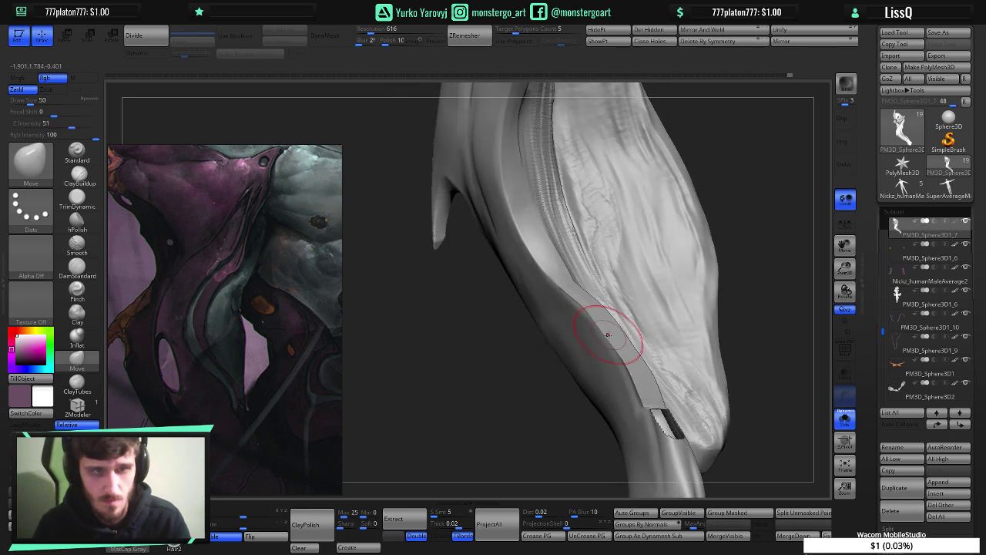
pyautogui.press('[')
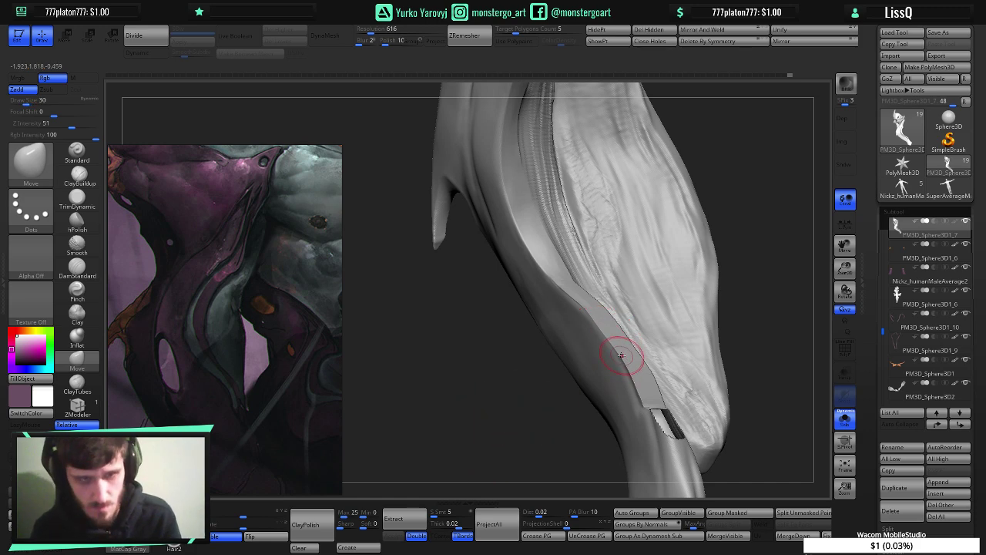
pyautogui.press('shift')
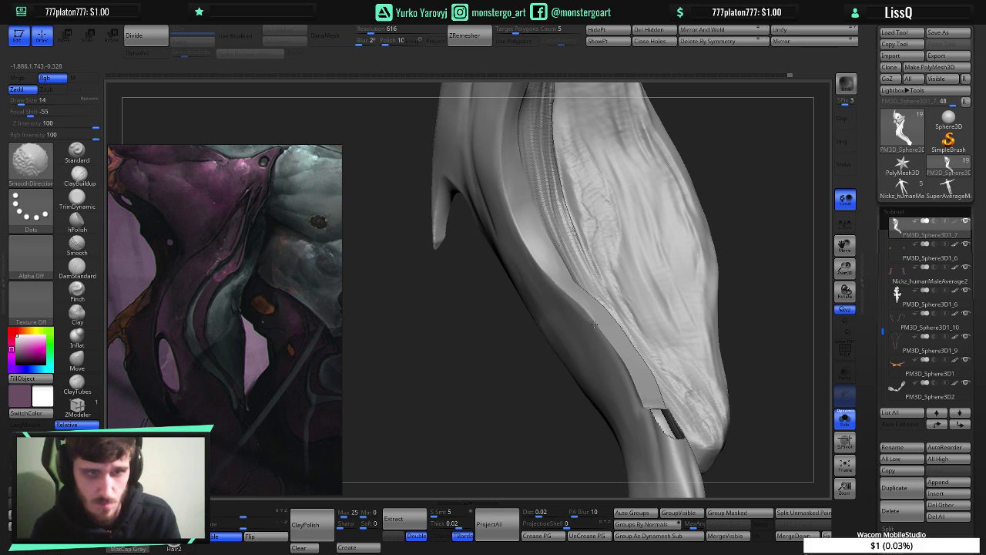
pyautogui.keyDown('shift'); pyautogui.moveTo(605, 338); pyautogui.dragTo(553, 278); pyautogui.keyUp('shift')
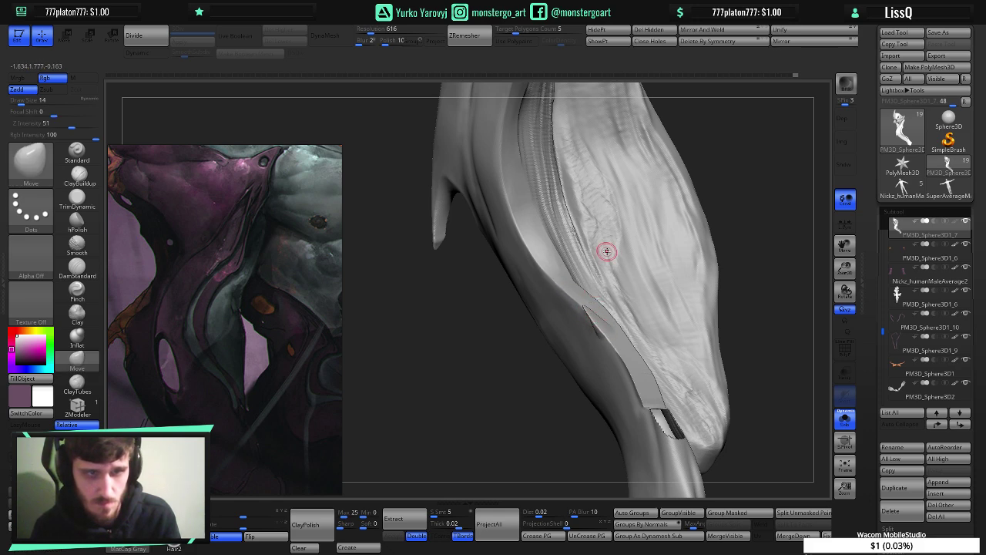
pyautogui.hotkey('ctrl', 'z')
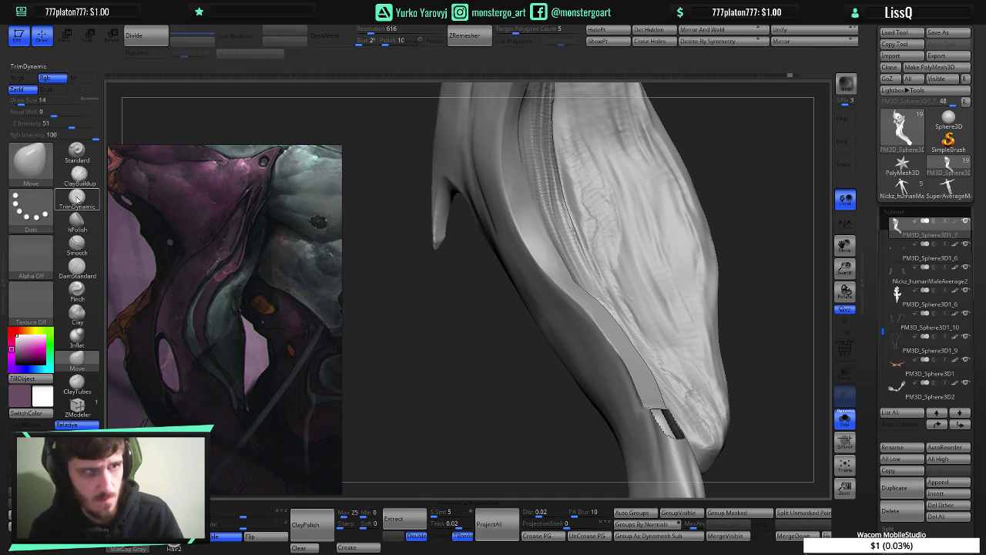
# - Trim the limb's cut edge down to the slit's lower corner with TrimDynamic, reducing the draw size from 30 to 8
pyautogui.click(78, 200)
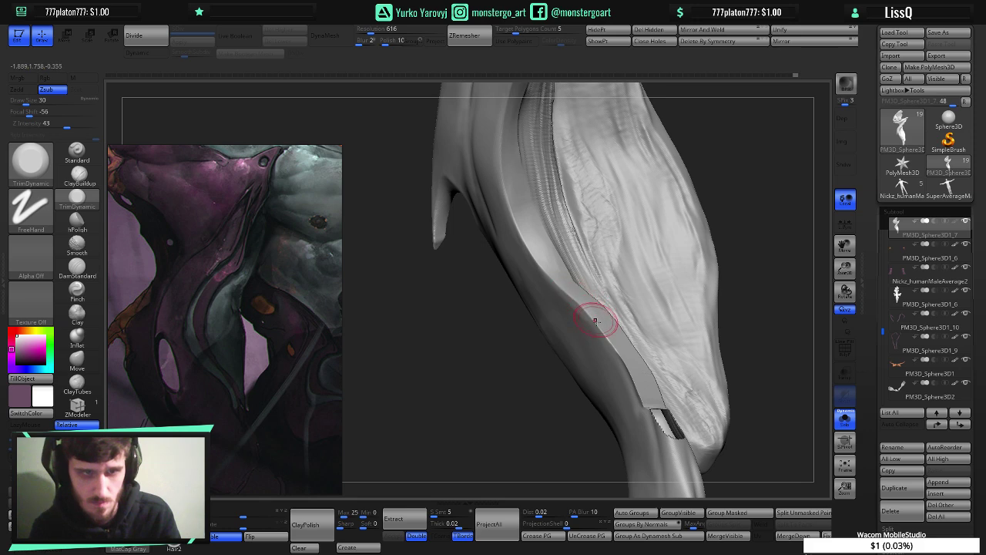
pyautogui.moveTo(568, 283); pyautogui.dragTo(589, 310)
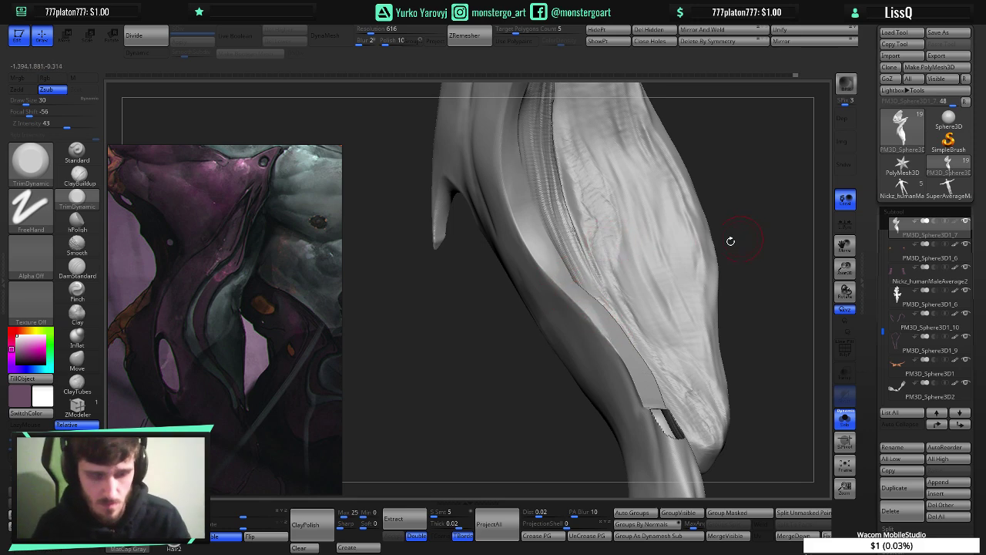
pyautogui.moveTo(597, 270)
pyautogui.mouseDown(button='right')
pyautogui.moveTo(586, 274)
pyautogui.moveTo(615, 272)
pyautogui.moveTo(574, 276)
pyautogui.moveTo(622, 345)
pyautogui.moveTo(686, 357)
pyautogui.moveTo(646, 328)
pyautogui.moveTo(636, 346)
pyautogui.moveTo(644, 391)
pyautogui.moveTo(642, 348)
pyautogui.moveTo(651, 355)
pyautogui.moveTo(628, 352)
pyautogui.mouseUp(button='right')
pyautogui.press('ctrl')
pyautogui.press('ctrl')
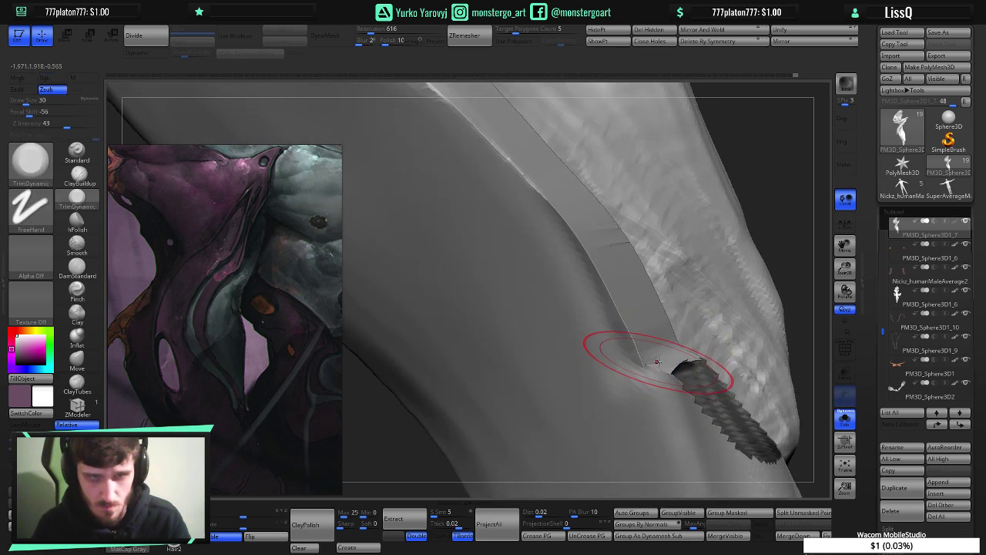
pyautogui.press('[')
pyautogui.press('[')
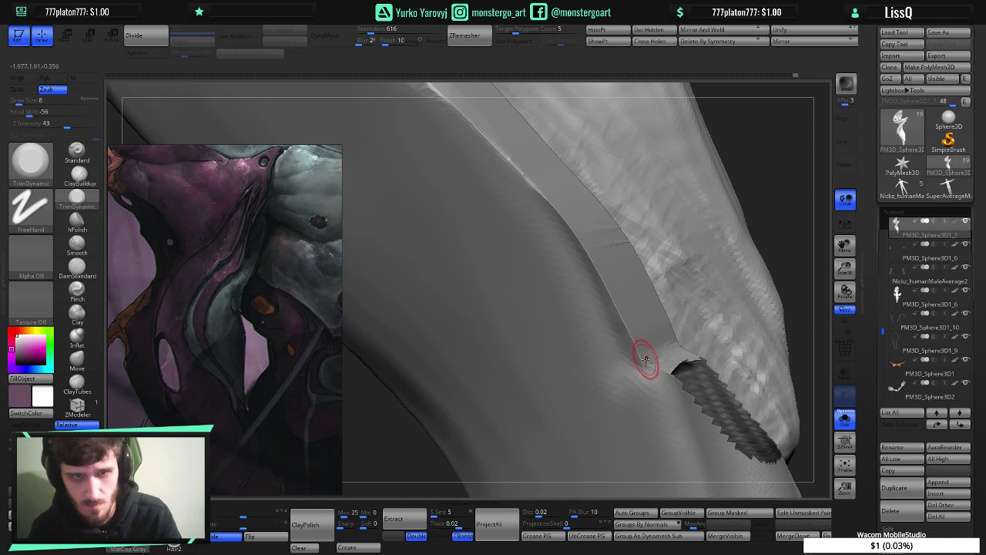
pyautogui.press('shift')
pyautogui.moveTo(623, 306); pyautogui.dragTo(647, 359)
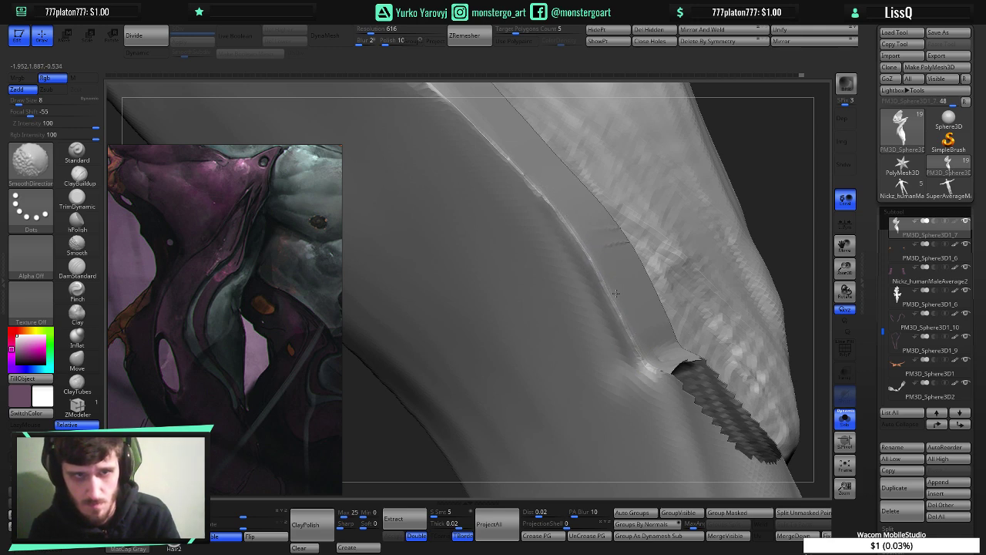
# - Smooth the trimmed edge of the limb along the lower slit, enlarging the brush to draw size 22
pyautogui.keyDown('shift'); pyautogui.moveTo(531, 169); pyautogui.dragTo(592, 257); pyautogui.keyUp('shift')
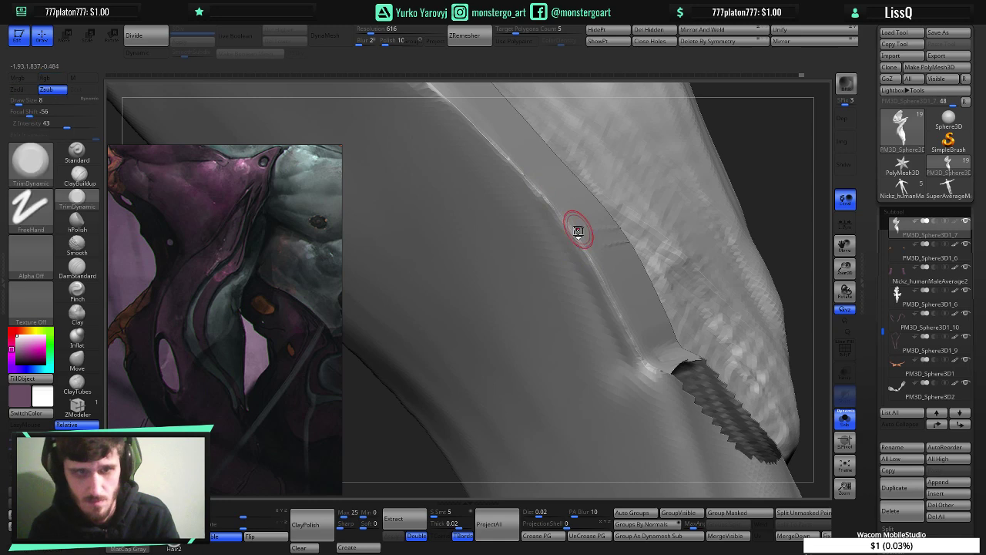
pyautogui.press('ctrl')
pyautogui.moveTo(567, 272)
pyautogui.mouseDown(button='right')
pyautogui.moveTo(617, 254)
pyautogui.moveTo(569, 245)
pyautogui.moveTo(583, 244)
pyautogui.moveTo(561, 210)
pyautogui.moveTo(559, 241)
pyautogui.moveTo(578, 272)
pyautogui.mouseUp(button='right')
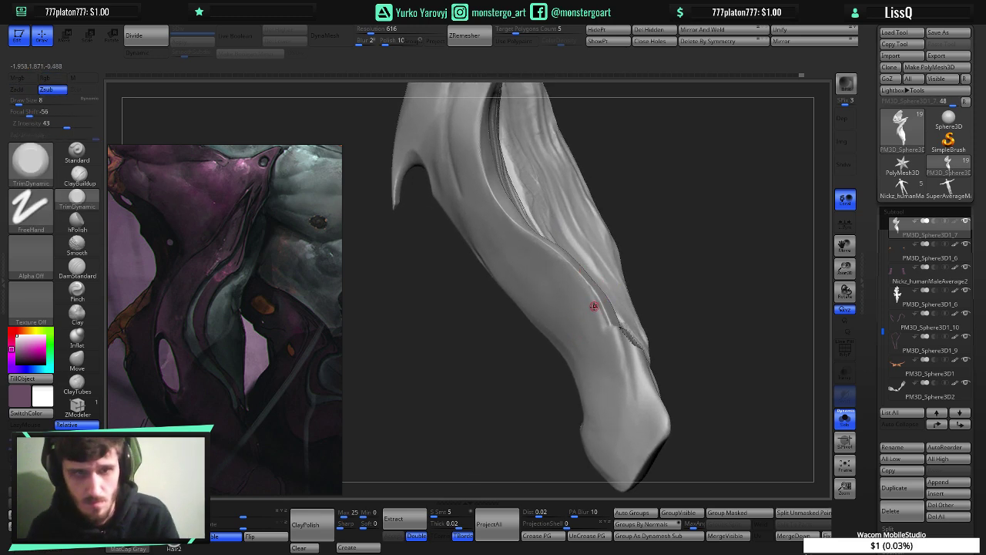
pyautogui.press('shift')
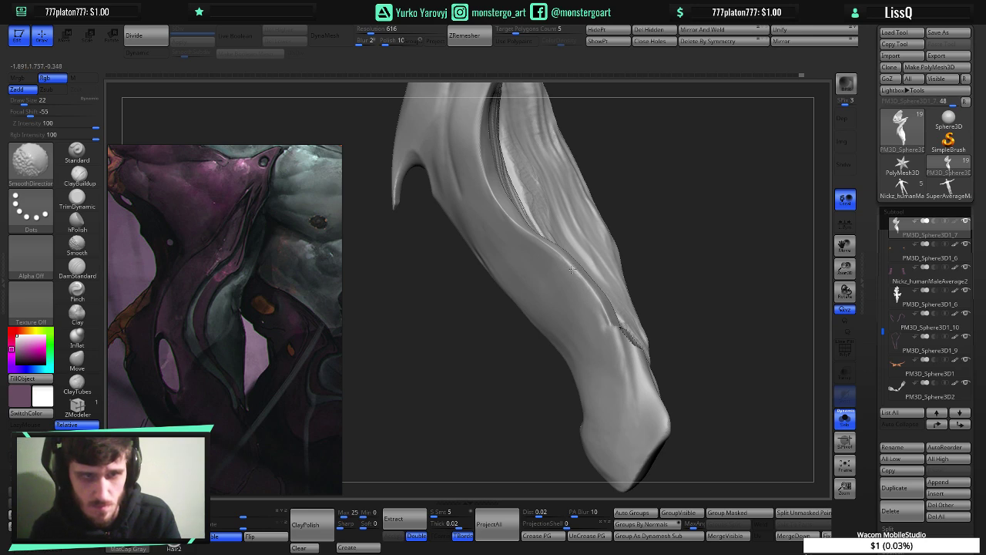
pyautogui.moveTo(621, 359)
pyautogui.mouseDown(button='right')
pyautogui.moveTo(609, 303)
pyautogui.moveTo(606, 320)
pyautogui.mouseUp(button='right')
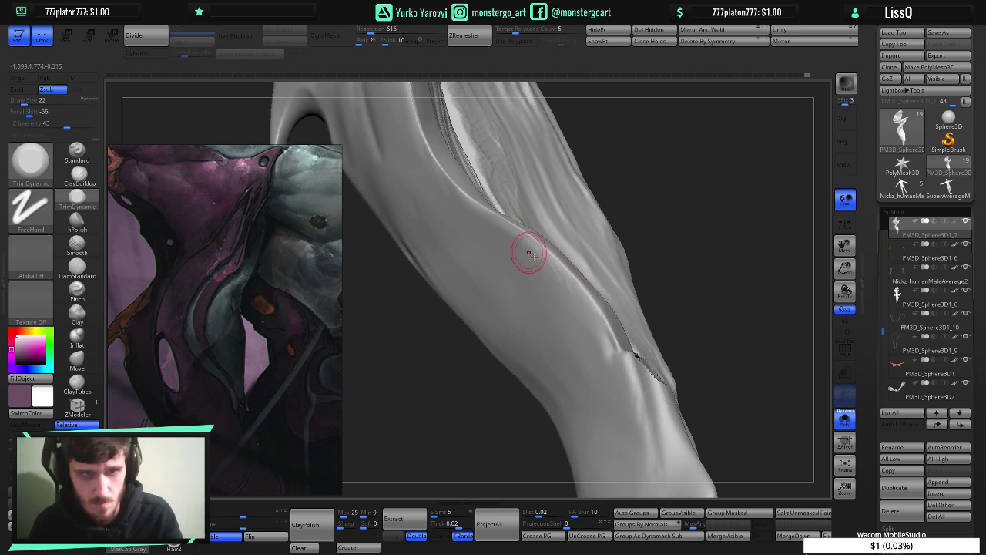
# - Replace the directional smoothing brush with the standard Smooth brush
pyautogui.press('shift')
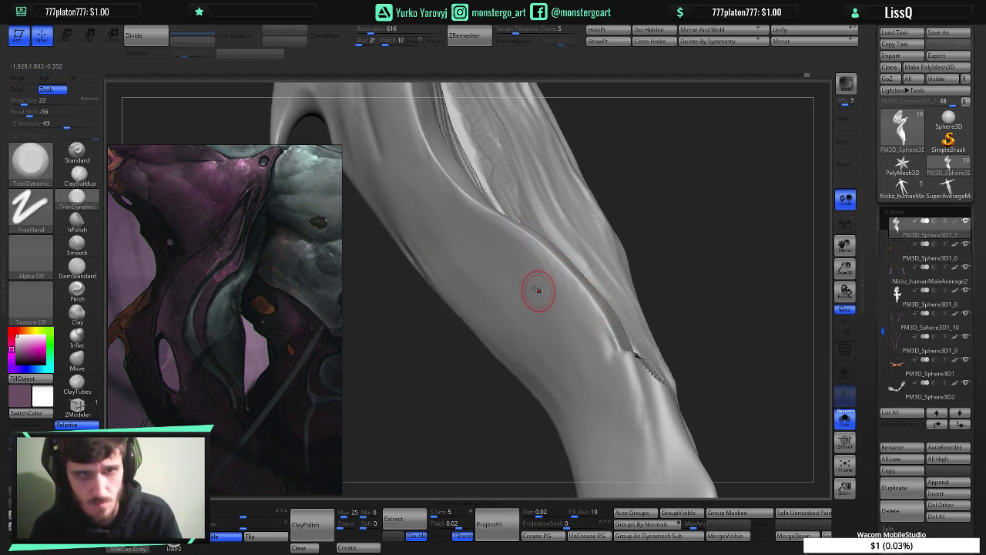
pyautogui.click(31, 163)
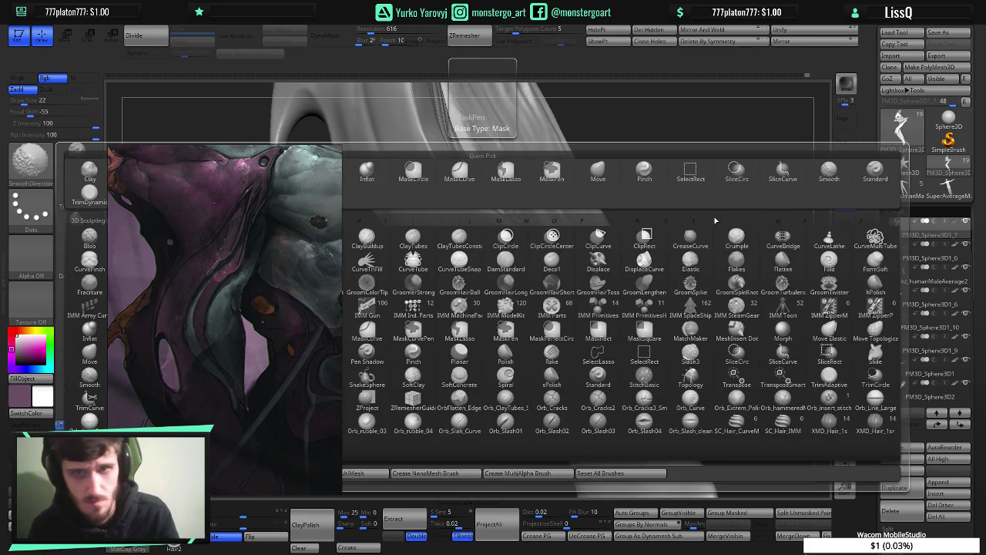
pyautogui.click(680, 173)
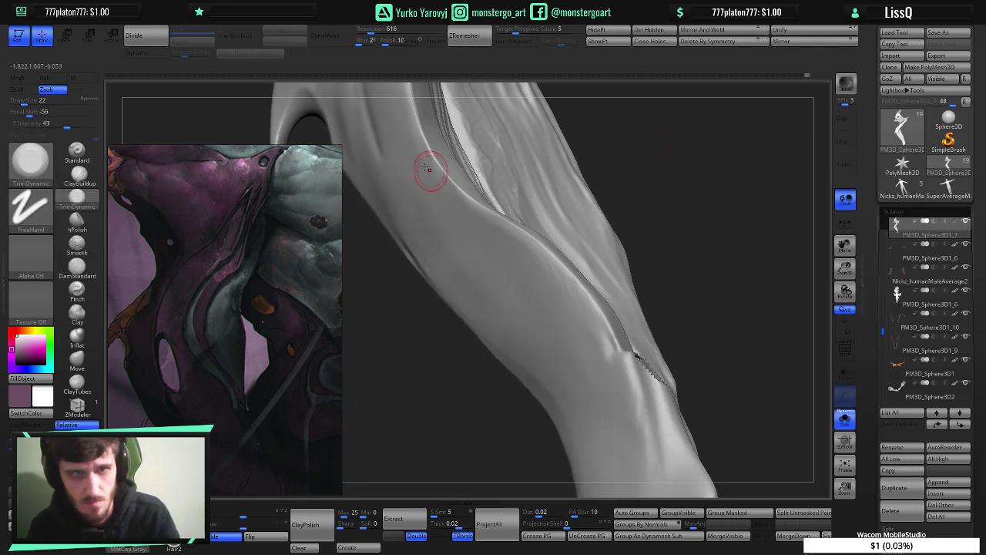
pyautogui.press('shift')
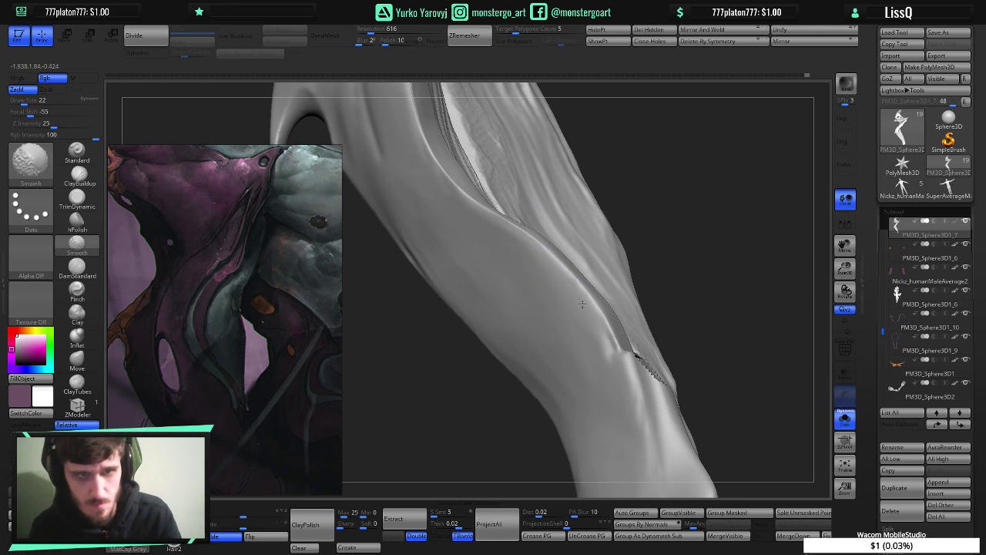
# - Build up the ridged inner side of the limb along the slit with ClayBuildup at draw size 42, and smooth the area
pyautogui.moveTo(568, 313)
pyautogui.keyDown('ctrl'); pyautogui.mouseDown(button='right')
pyautogui.moveTo(524, 275)
pyautogui.moveTo(582, 320)
pyautogui.moveTo(595, 290)
pyautogui.mouseUp(button='right'); pyautogui.keyUp('ctrl')
pyautogui.moveTo(595, 290)
pyautogui.mouseDown(button='right')
pyautogui.moveTo(549, 297)
pyautogui.moveTo(568, 259)
pyautogui.moveTo(625, 257)
pyautogui.moveTo(580, 254)
pyautogui.moveTo(612, 280)
pyautogui.moveTo(598, 281)
pyautogui.mouseUp(button='right')
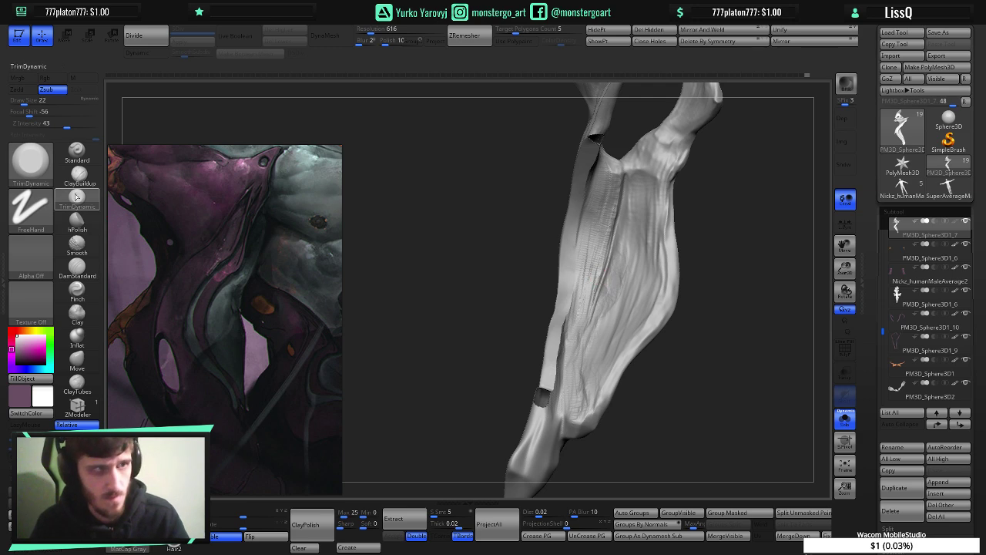
pyautogui.press('b')
pyautogui.press('c')
pyautogui.press('b')
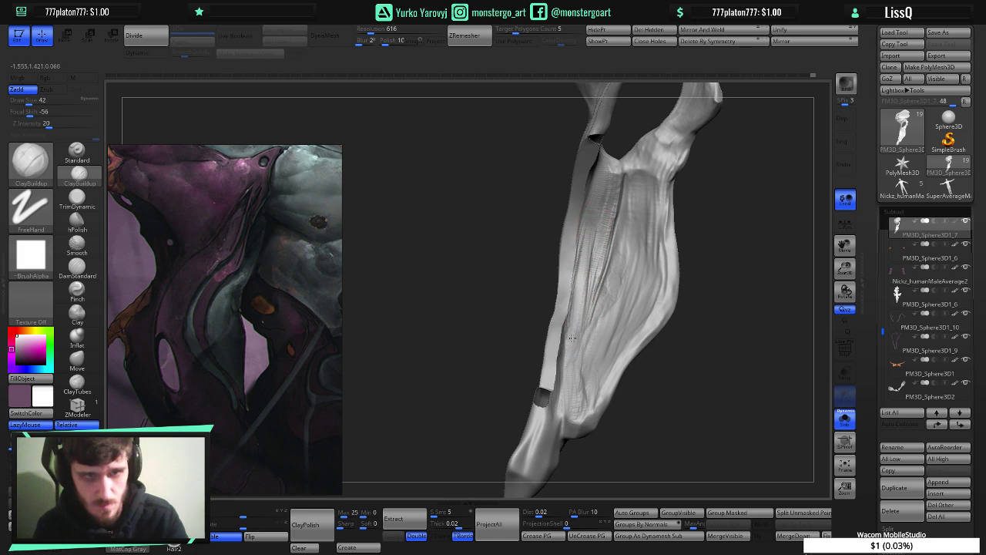
pyautogui.moveTo(598, 231)
pyautogui.mouseDown()
pyautogui.moveTo(574, 333)
pyautogui.moveTo(583, 302)
pyautogui.mouseUp()
pyautogui.moveTo(594, 211); pyautogui.dragTo(576, 362)
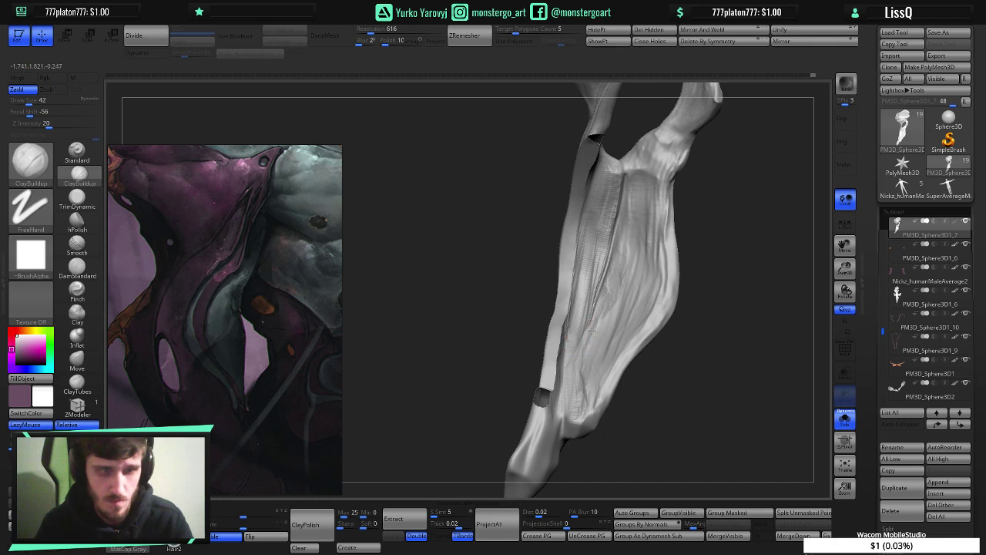
pyautogui.moveTo(592, 330)
pyautogui.mouseDown(button='right')
pyautogui.moveTo(686, 329)
pyautogui.moveTo(573, 333)
pyautogui.mouseUp(button='right')
pyautogui.keyDown('shift'); pyautogui.moveTo(577, 331); pyautogui.dragTo(575, 318); pyautogui.keyUp('shift')
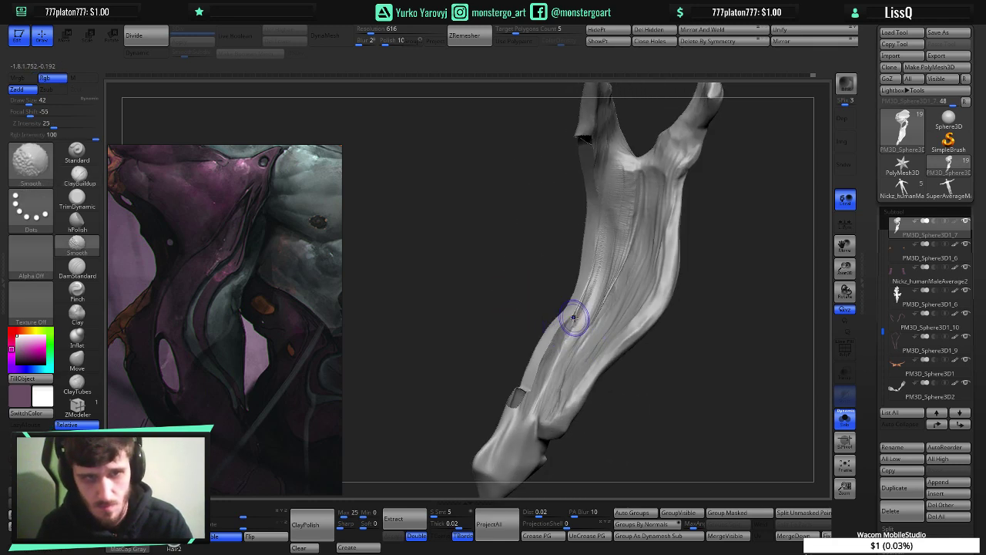
pyautogui.keyDown('shift'); pyautogui.moveTo(595, 284); pyautogui.dragTo(569, 334); pyautogui.keyUp('shift')
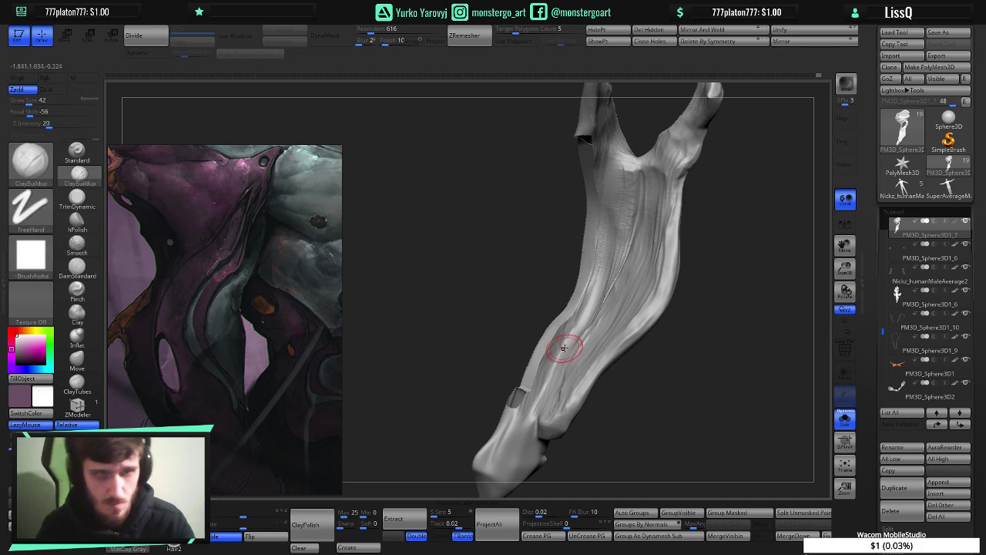
pyautogui.moveTo(583, 334)
pyautogui.mouseDown(button='right')
pyautogui.moveTo(646, 332)
pyautogui.moveTo(639, 291)
pyautogui.moveTo(564, 313)
pyautogui.moveTo(547, 354)
pyautogui.mouseUp(button='right')
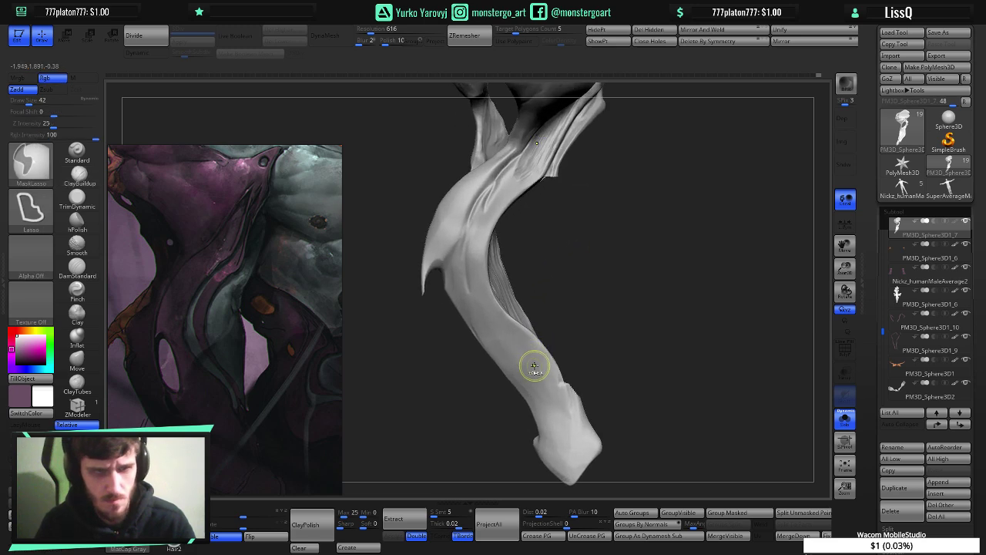
pyautogui.moveTo(536, 238); pyautogui.dragTo(548, 229, button='right')
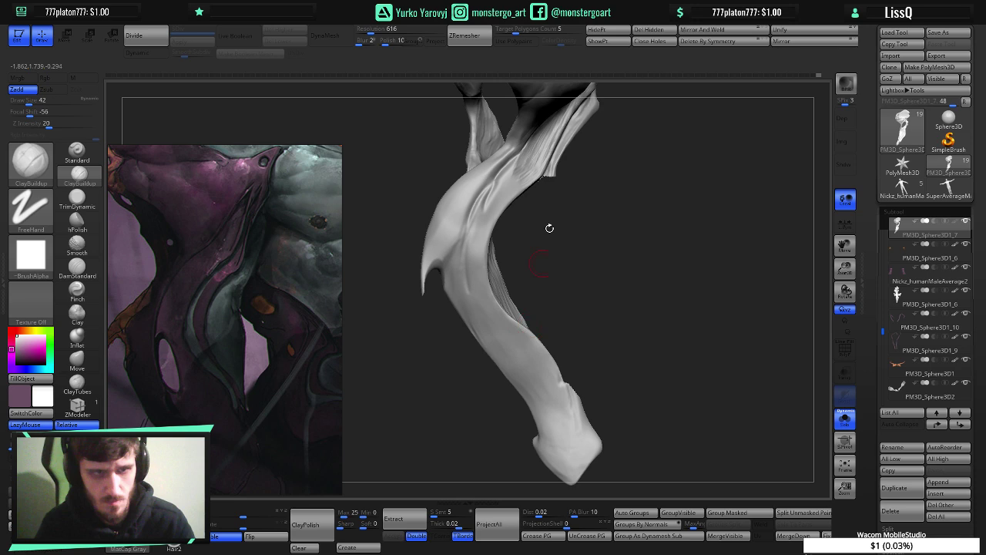
pyautogui.click(599, 42)
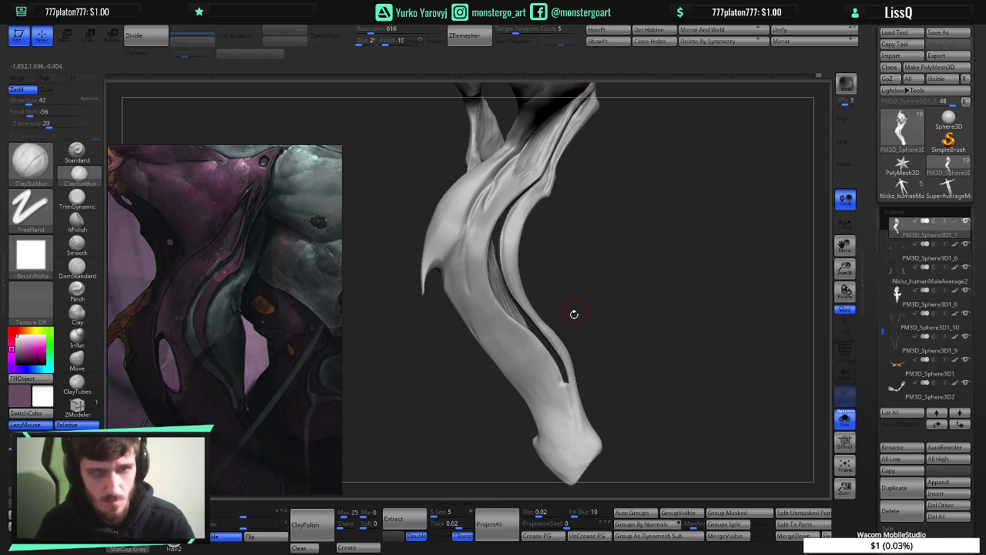
pyautogui.press('ctrl')
pyautogui.hotkey('ctrl', 'z')
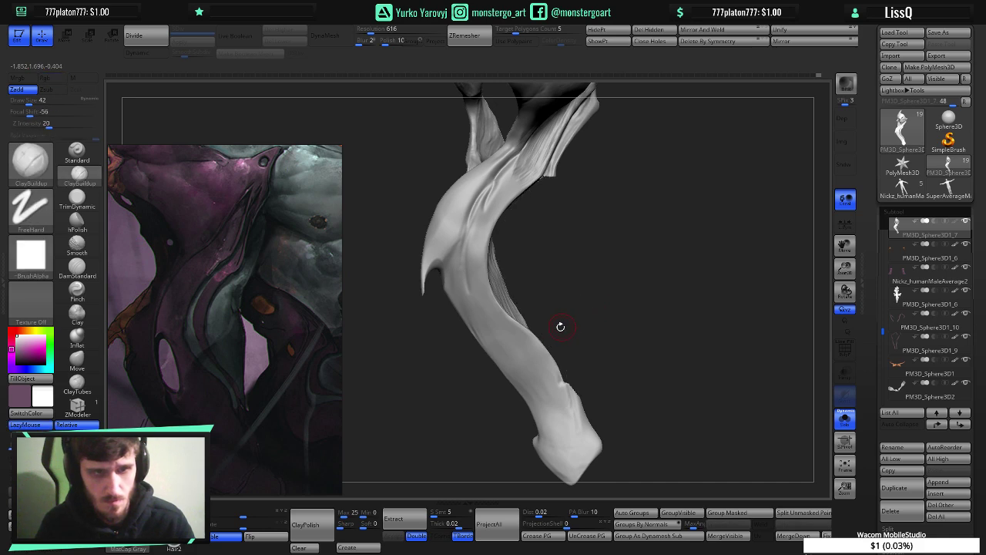
# - Mask the whole visible limb and unhide the strand so that only the strand is left unmasked
pyautogui.press('ctrl')
pyautogui.keyDown('ctrl'); pyautogui.click(561, 326); pyautogui.keyUp('ctrl')
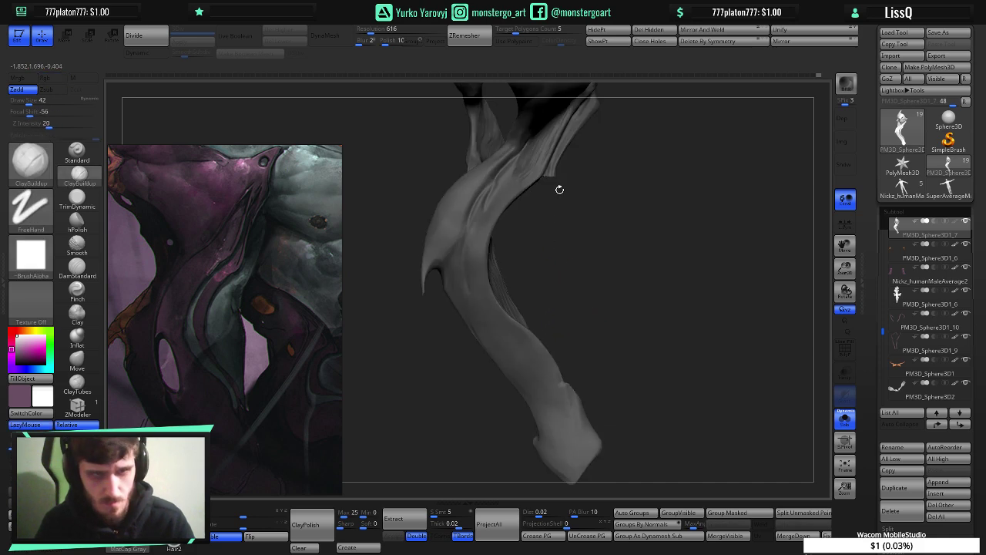
pyautogui.click(597, 42)
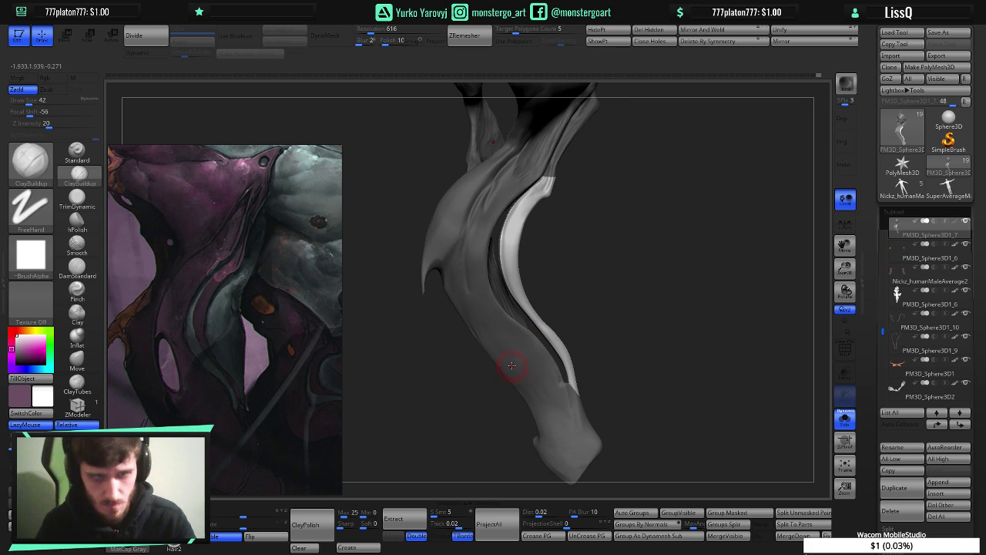
# - Invert the mask to protect the strand and reshape the limb's slit edge beside it with the Move brush at draw size 94
pyautogui.press(']')
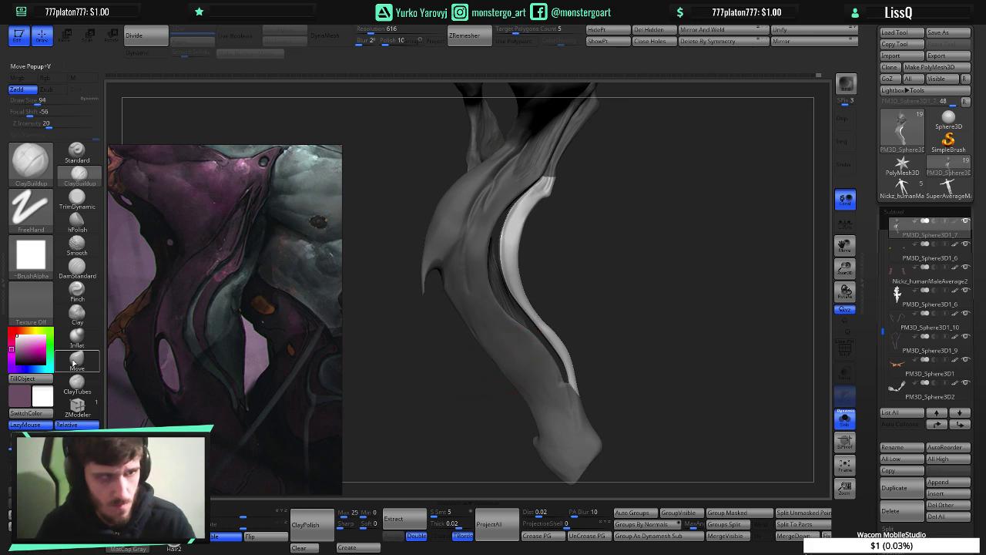
pyautogui.press('b')
pyautogui.press('m')
pyautogui.press('v')
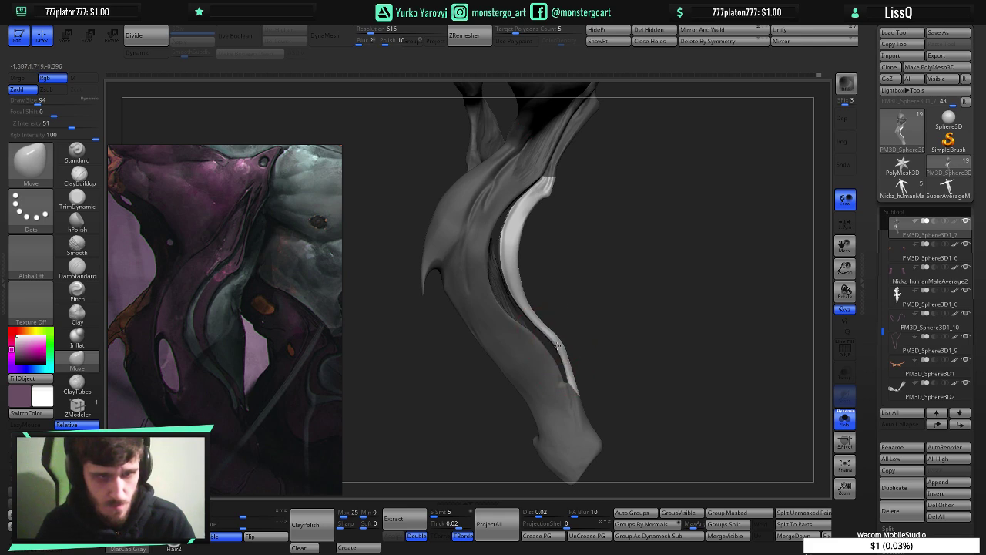
pyautogui.moveTo(558, 345)
pyautogui.mouseDown(button='right')
pyautogui.moveTo(509, 355)
pyautogui.moveTo(558, 352)
pyautogui.mouseUp(button='right')
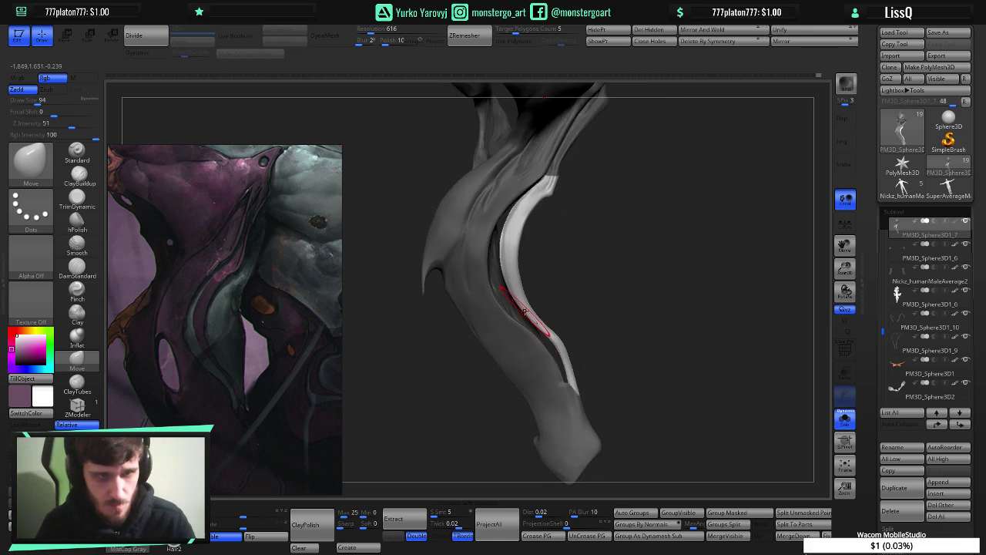
pyautogui.keyDown('ctrl'); pyautogui.click(605, 295); pyautogui.keyUp('ctrl')
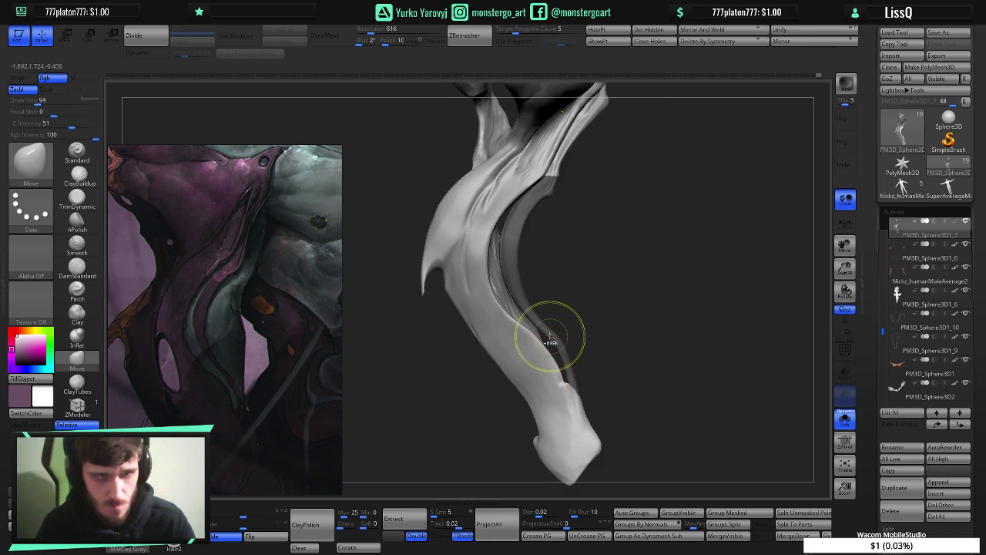
pyautogui.keyDown('ctrl'); pyautogui.moveTo(550, 339); pyautogui.dragTo(552, 377, button='right'); pyautogui.keyUp('ctrl')
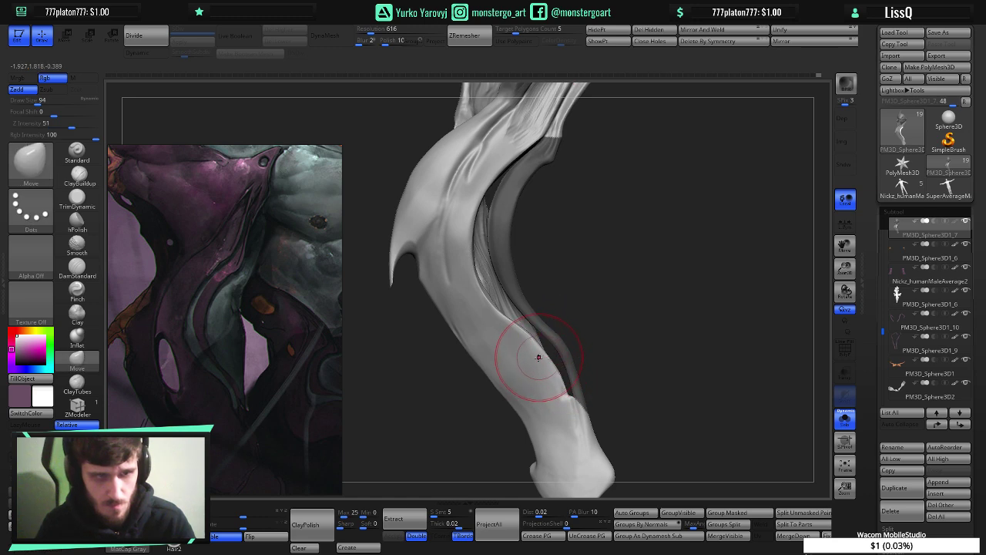
pyautogui.moveTo(539, 360); pyautogui.dragTo(540, 352)
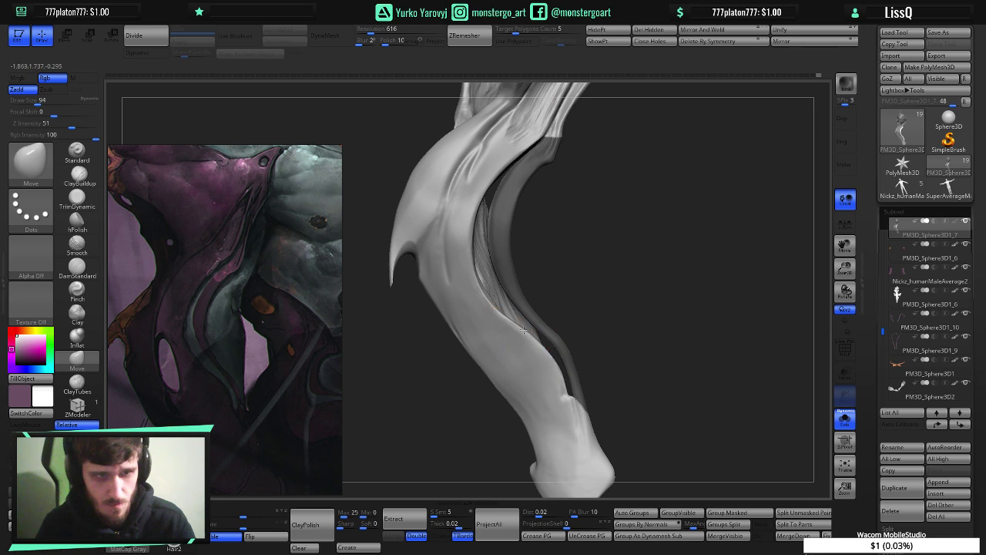
pyautogui.moveTo(522, 332)
pyautogui.mouseDown(button='right')
pyautogui.moveTo(479, 333)
pyautogui.moveTo(583, 346)
pyautogui.moveTo(545, 315)
pyautogui.moveTo(536, 319)
pyautogui.moveTo(561, 357)
pyautogui.mouseUp(button='right')
pyautogui.moveTo(555, 359); pyautogui.dragTo(535, 346)
pyautogui.press('ctrl')
pyautogui.keyDown('ctrl'); pyautogui.moveTo(532, 345); pyautogui.dragTo(555, 365, button='right'); pyautogui.keyUp('ctrl')
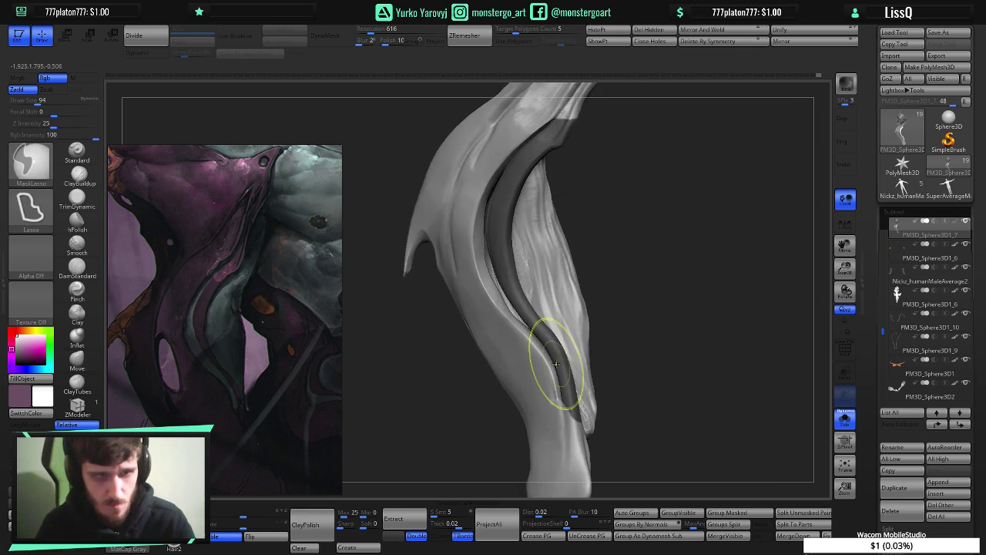
# - Polish the limb's surface along the slit edge beside the masked strand with hPolish at draw size 34
pyautogui.click(76, 219)
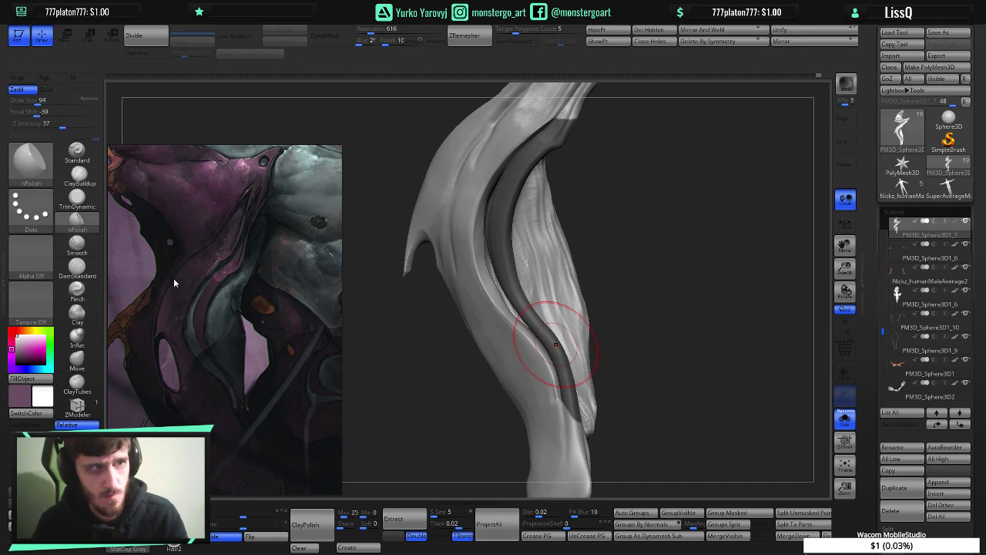
pyautogui.keyDown('ctrl'); pyautogui.moveTo(531, 348); pyautogui.dragTo(524, 345, button='right'); pyautogui.keyUp('ctrl')
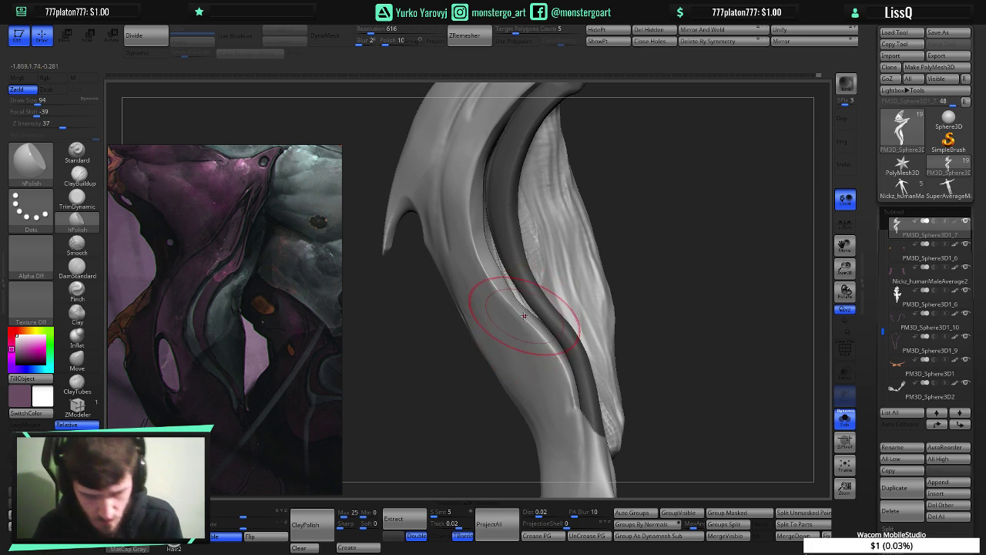
pyautogui.moveTo(526, 397); pyautogui.dragTo(548, 373, button='right')
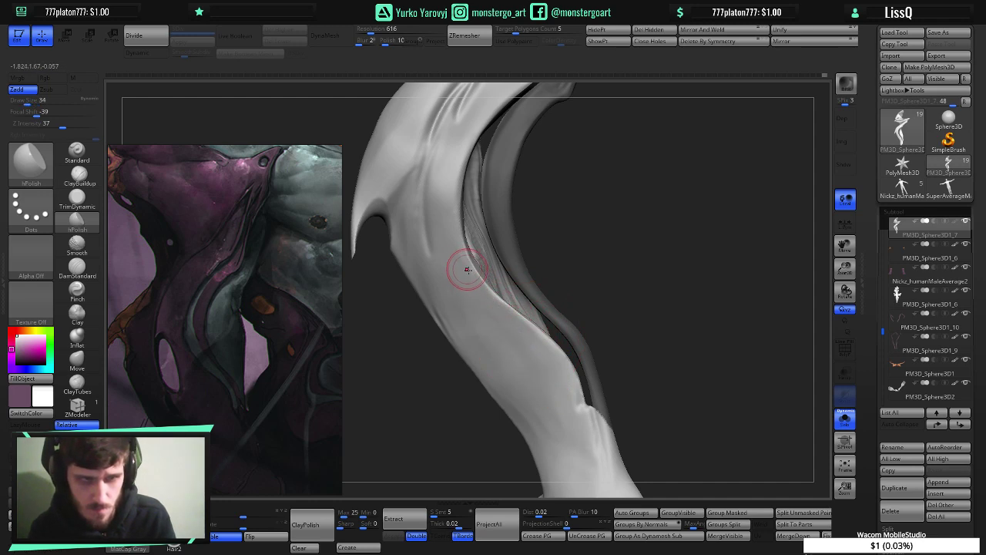
pyautogui.moveTo(468, 269); pyautogui.dragTo(536, 354)
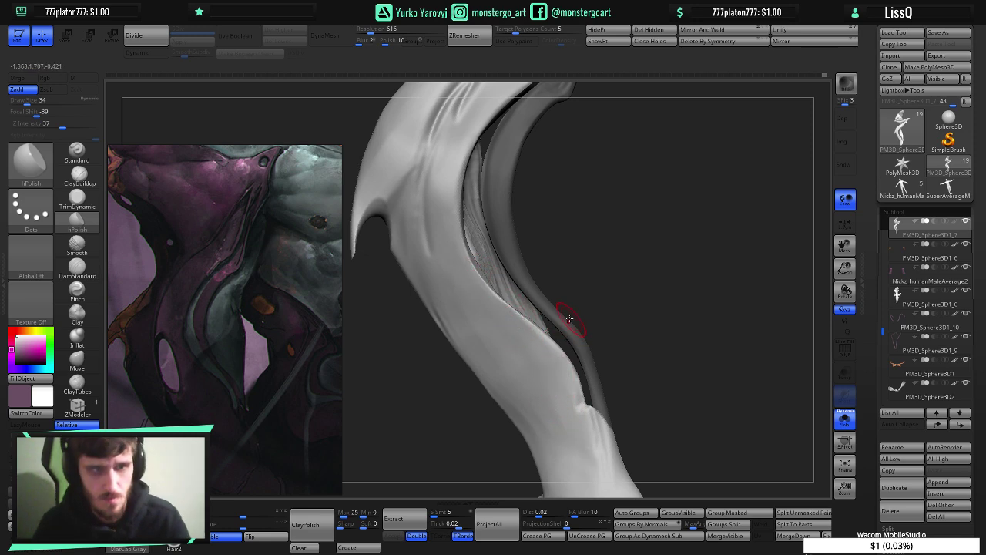
# - Bring back the full creature, select the Nickz_humanMaleAverage1 body subtool, and isolate it in Solo mode
pyautogui.moveTo(570, 318)
pyautogui.mouseDown(button='right')
pyautogui.moveTo(506, 326)
pyautogui.moveTo(655, 319)
pyautogui.moveTo(568, 322)
pyautogui.mouseUp(button='right')
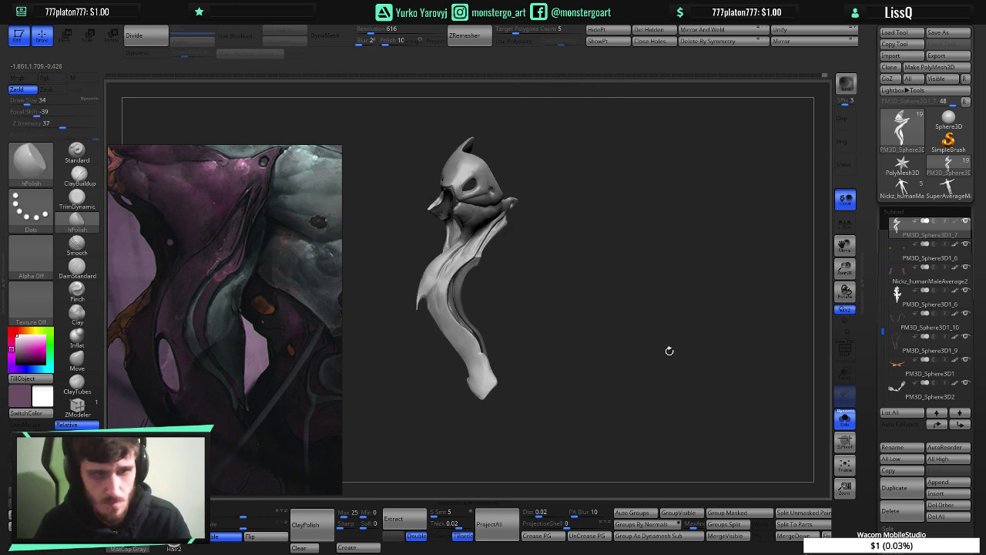
pyautogui.click(844, 422)
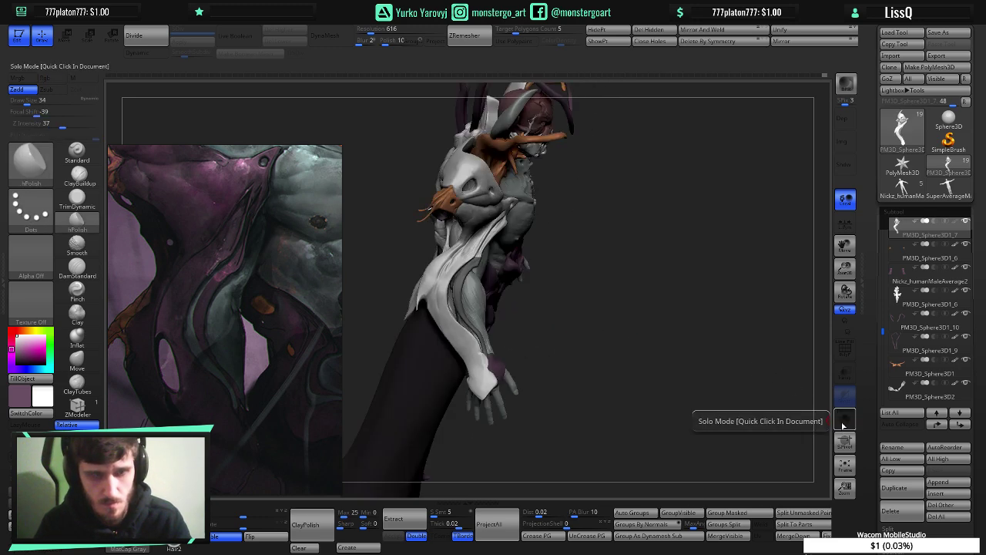
pyautogui.moveTo(495, 311)
pyautogui.keyDown('ctrl'); pyautogui.mouseDown(button='right')
pyautogui.moveTo(508, 322)
pyautogui.moveTo(470, 309)
pyautogui.mouseUp(button='right'); pyautogui.keyUp('ctrl')
pyautogui.keyDown('ctrl'); pyautogui.keyDown('shift'); pyautogui.click(509, 322); pyautogui.keyUp('shift'); pyautogui.keyUp('ctrl')
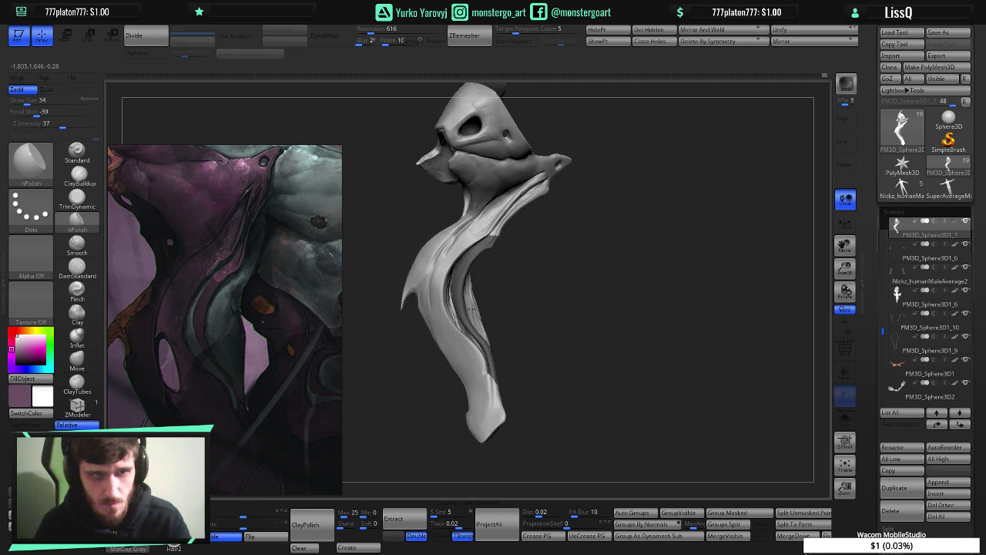
pyautogui.keyDown('ctrl'); pyautogui.keyDown('shift'); pyautogui.click(471, 308); pyautogui.keyUp('shift'); pyautogui.keyUp('ctrl')
pyautogui.keyDown('alt'); pyautogui.click(485, 293); pyautogui.keyUp('alt')
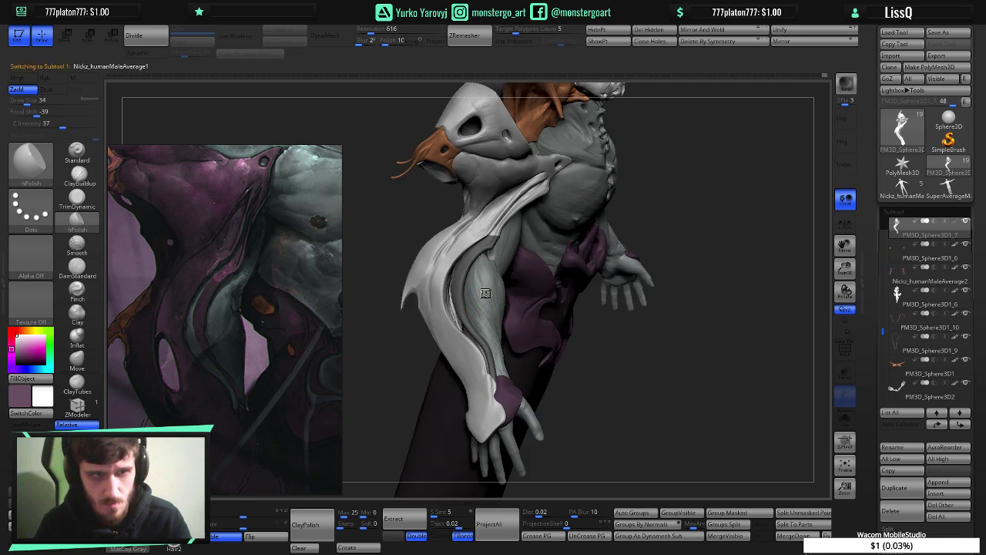
pyautogui.click(845, 419)
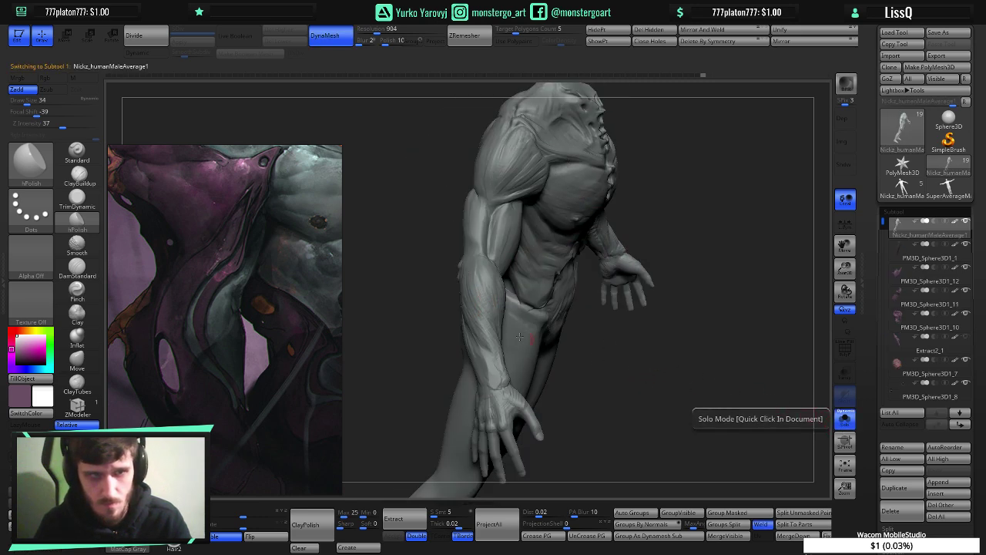
# - Reshape the isolated body's elbow and forearm with the Move brush at draw size 150
pyautogui.moveTo(519, 336); pyautogui.dragTo(560, 333, button='right')
pyautogui.moveTo(632, 297); pyautogui.dragTo(613, 271, button='right')
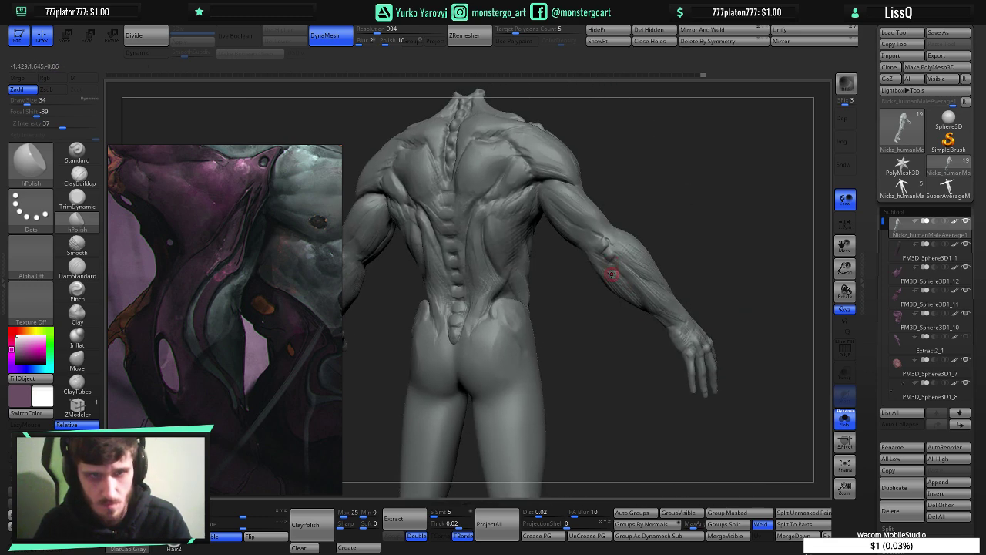
pyautogui.press(']')
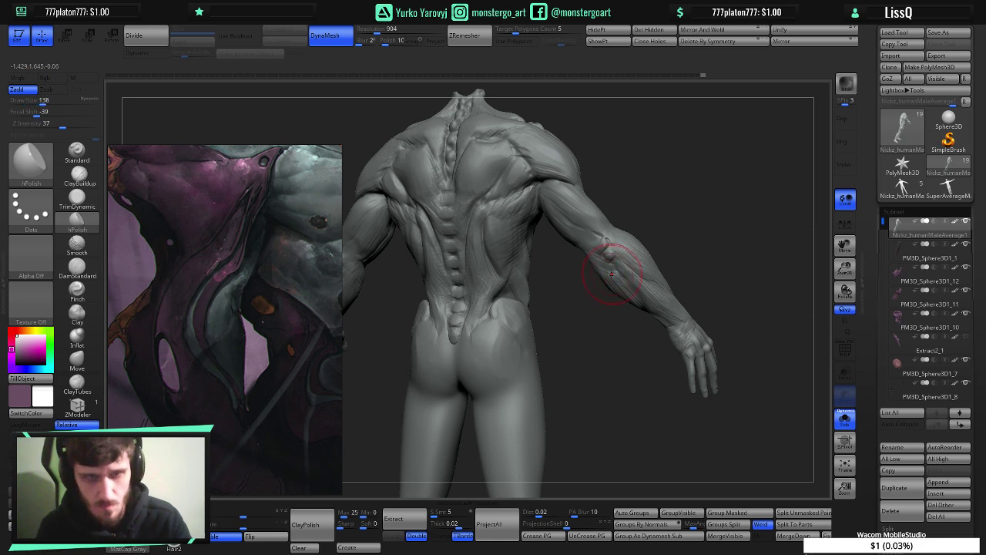
pyautogui.press(']')
pyautogui.moveTo(594, 259)
pyautogui.mouseDown(button='right')
pyautogui.moveTo(571, 258)
pyautogui.moveTo(594, 271)
pyautogui.moveTo(594, 286)
pyautogui.moveTo(632, 257)
pyautogui.moveTo(597, 231)
pyautogui.moveTo(622, 251)
pyautogui.mouseUp(button='right')
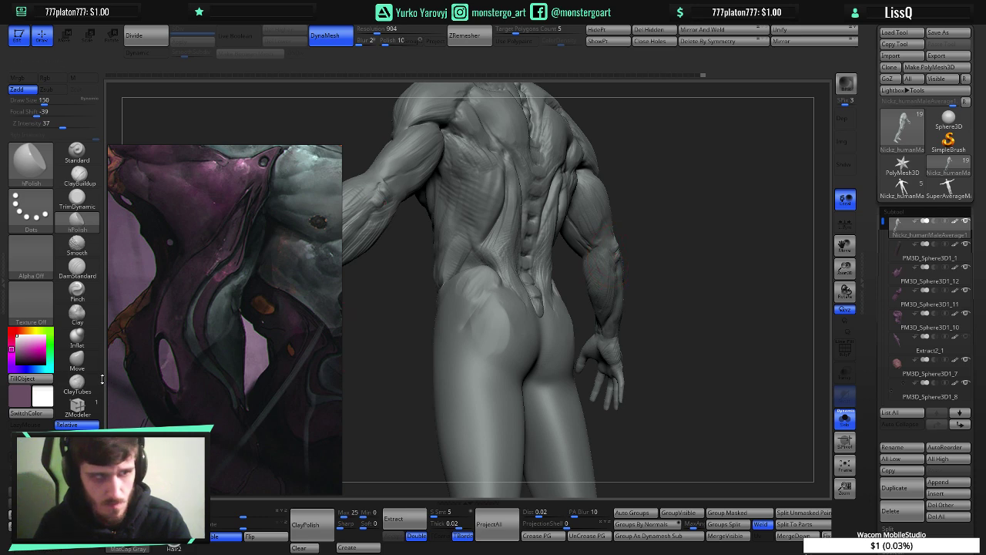
pyautogui.press('b')
pyautogui.press('m')
pyautogui.press('v')
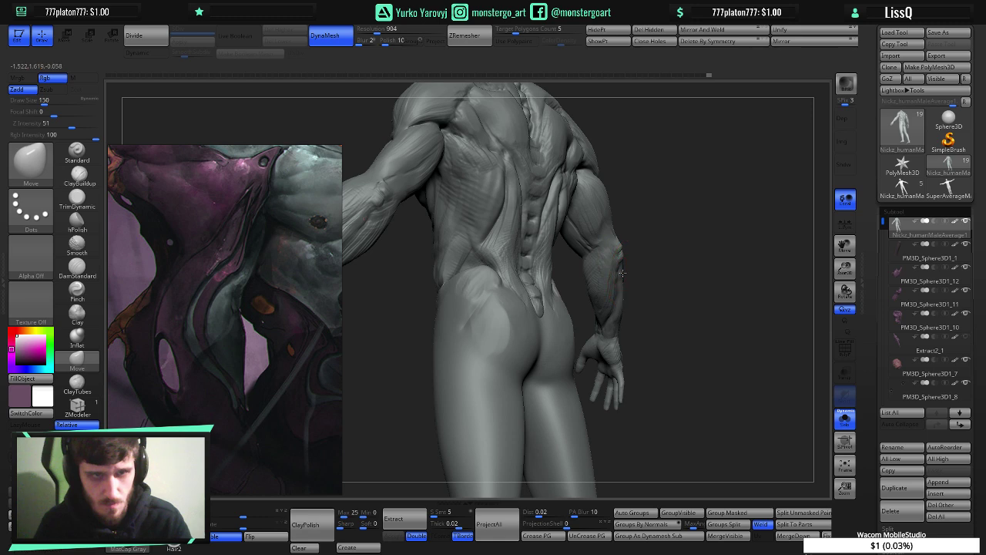
pyautogui.moveTo(623, 272); pyautogui.dragTo(600, 274, button='right')
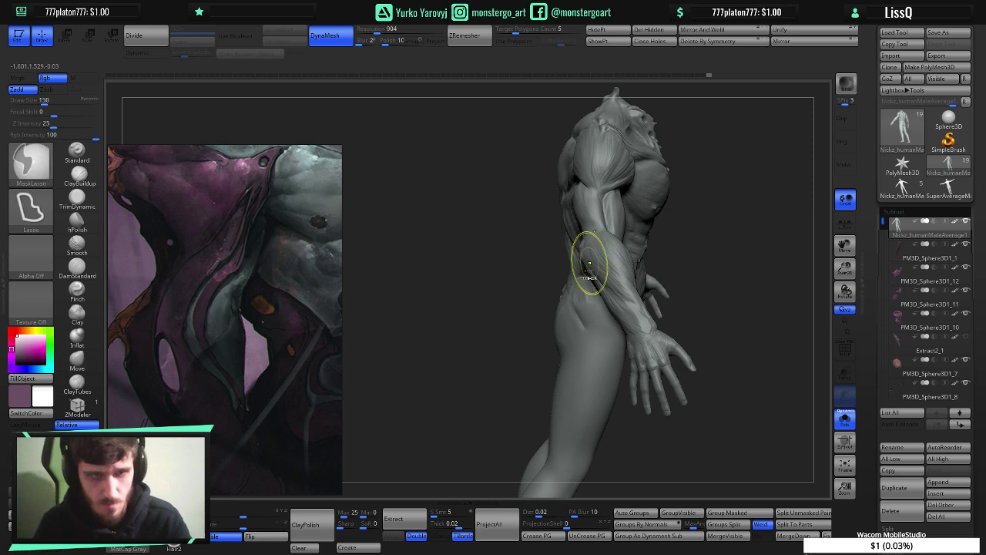
pyautogui.moveTo(587, 263); pyautogui.dragTo(624, 267, button='right')
pyautogui.moveTo(624, 267); pyautogui.dragTo(630, 266)
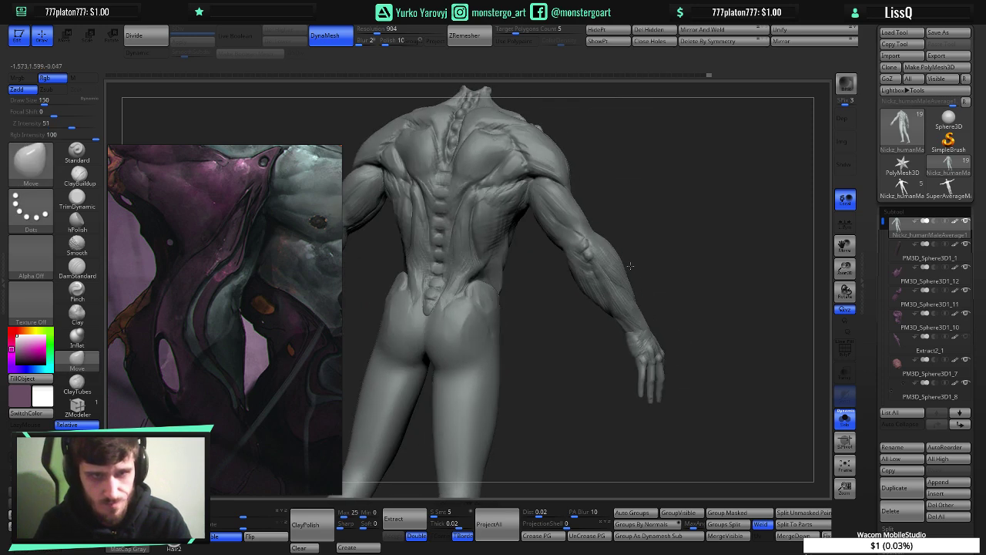
# - Sculpt the elbow area at the back of the arm with the Standard brush at draw size 150
pyautogui.click(77, 177)
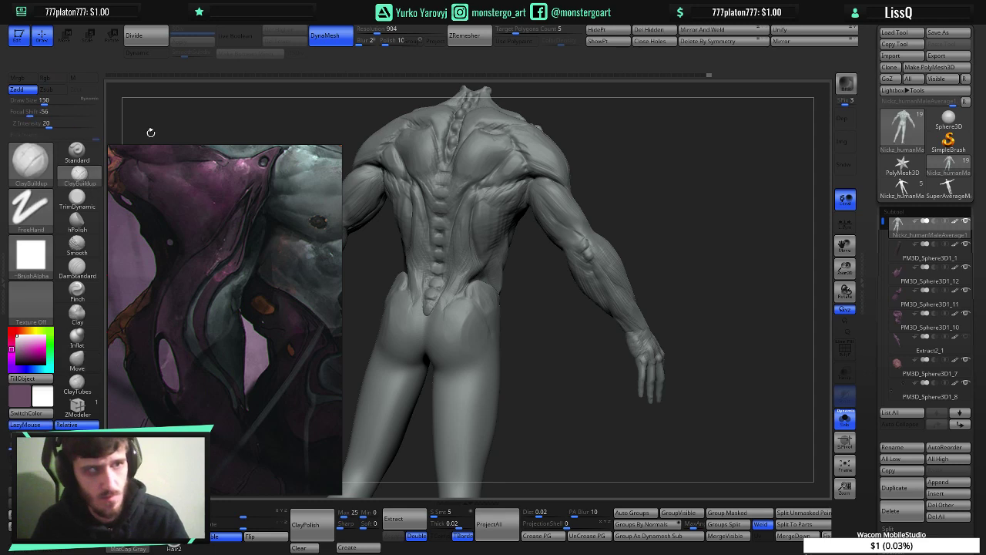
pyautogui.click(77, 154)
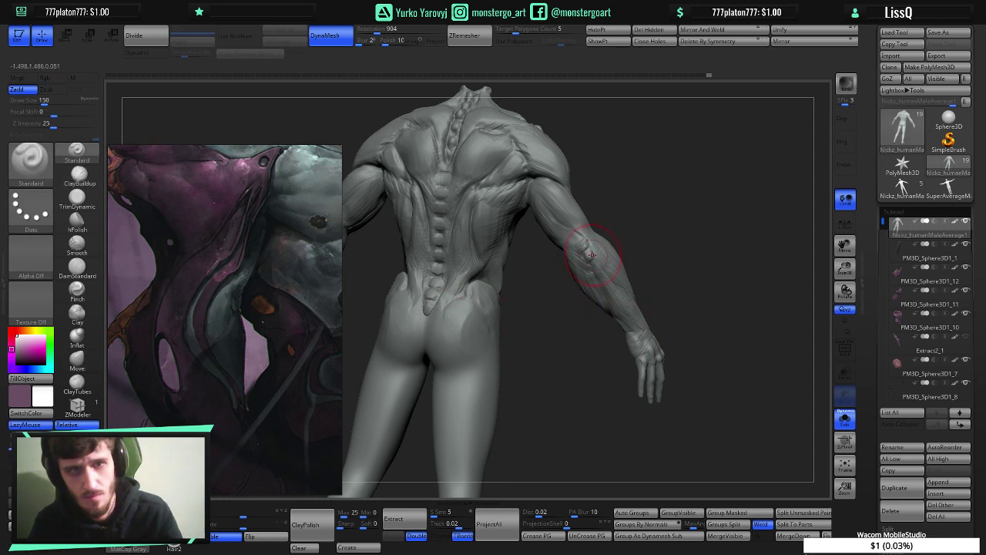
pyautogui.moveTo(591, 255); pyautogui.dragTo(575, 290)
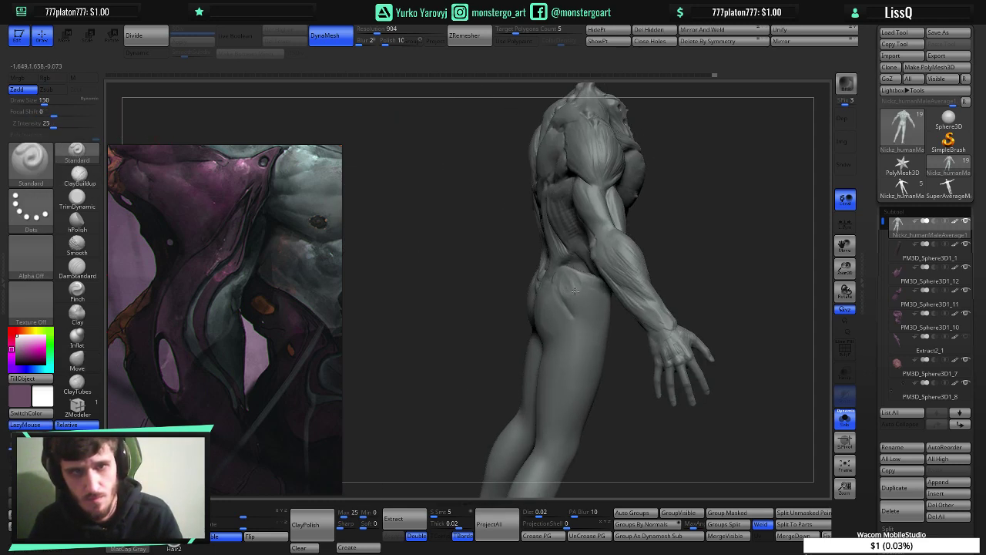
pyautogui.moveTo(575, 292)
pyautogui.mouseDown(button='right')
pyautogui.moveTo(602, 286)
pyautogui.moveTo(575, 292)
pyautogui.mouseUp(button='right')
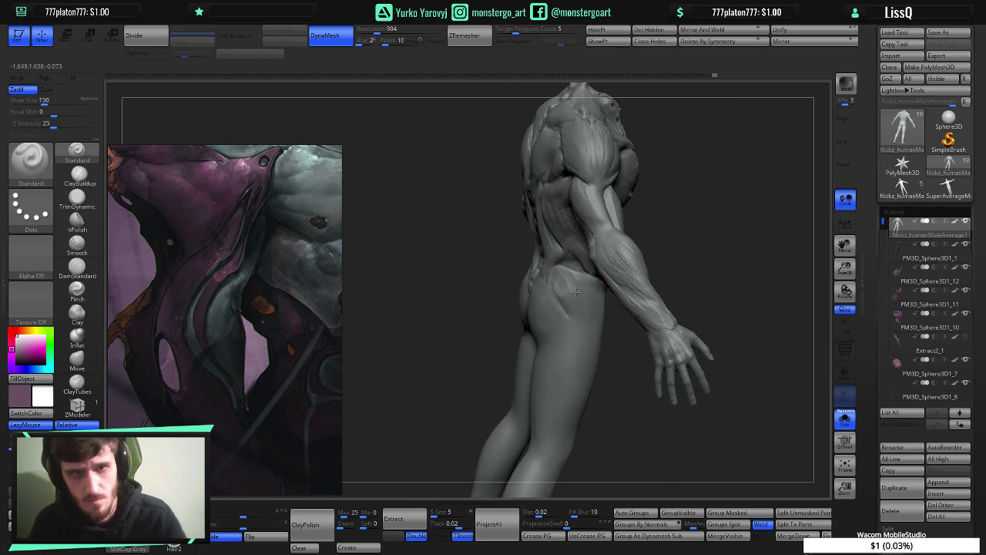
# - Show the full creature to compare the limb with the body's forearm, and isolate the body in Solo mode again
pyautogui.click(77, 359)
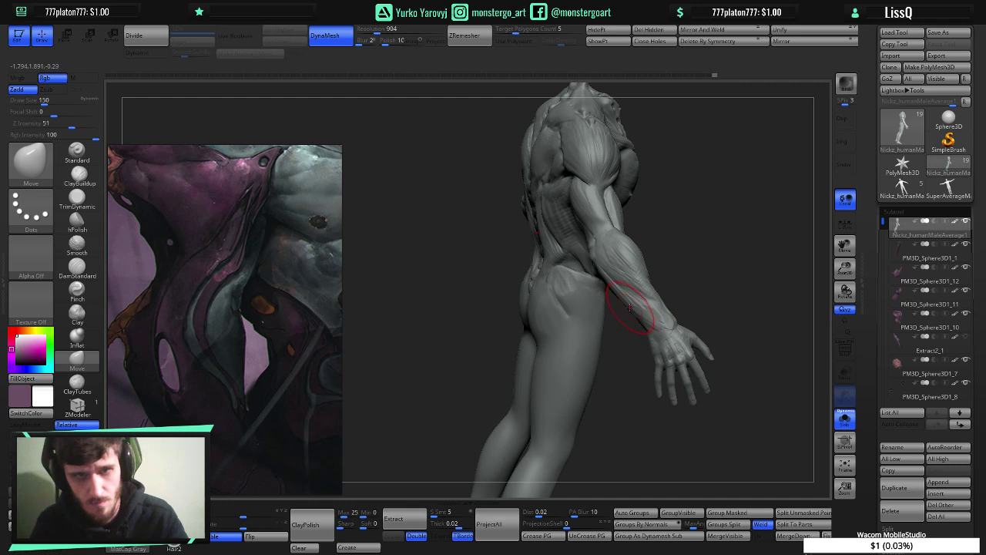
pyautogui.moveTo(624, 300)
pyautogui.mouseDown()
pyautogui.moveTo(755, 370)
pyautogui.moveTo(663, 351)
pyautogui.moveTo(694, 358)
pyautogui.mouseUp()
pyautogui.click(851, 422)
pyautogui.moveTo(694, 358); pyautogui.dragTo(681, 350, button='right')
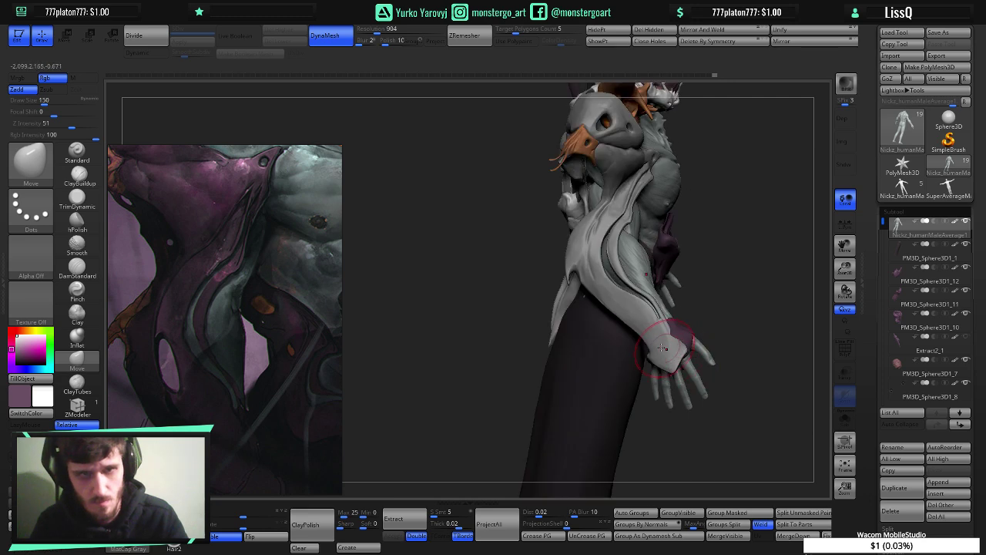
pyautogui.keyDown('ctrl'); pyautogui.moveTo(616, 280); pyautogui.dragTo(647, 321, button='right'); pyautogui.keyUp('ctrl')
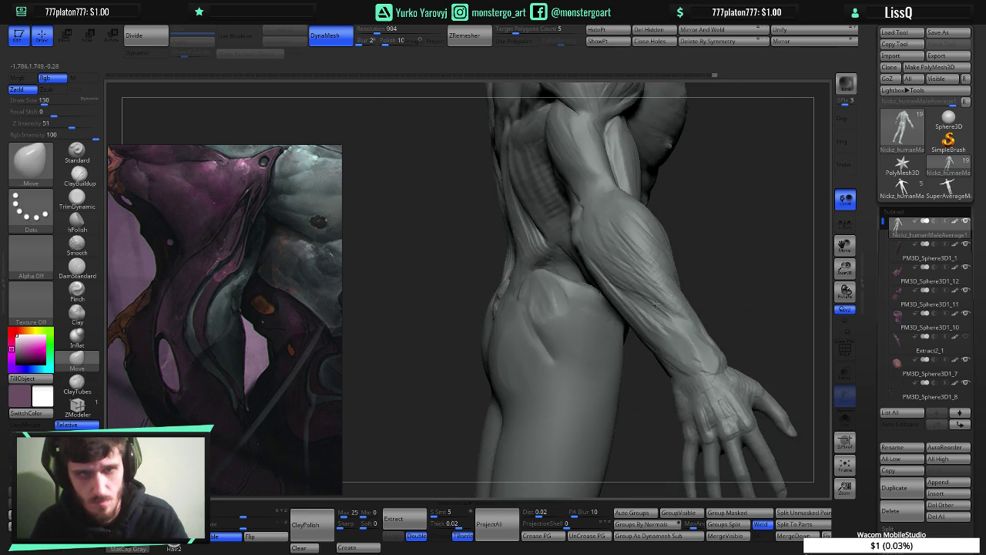
pyautogui.moveTo(656, 304); pyautogui.dragTo(676, 306, button='right')
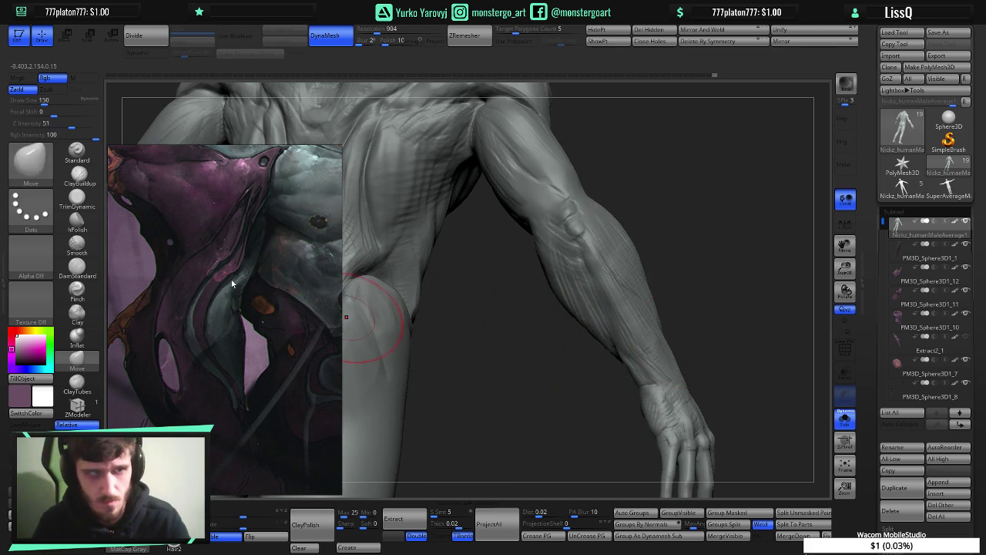
# - Bring the red muscle anatomy reference into view and examine the back of the arm, elbow and forearm
pyautogui.scroll(-5, 233, 283)
pyautogui.scroll(-4, 232, 284)
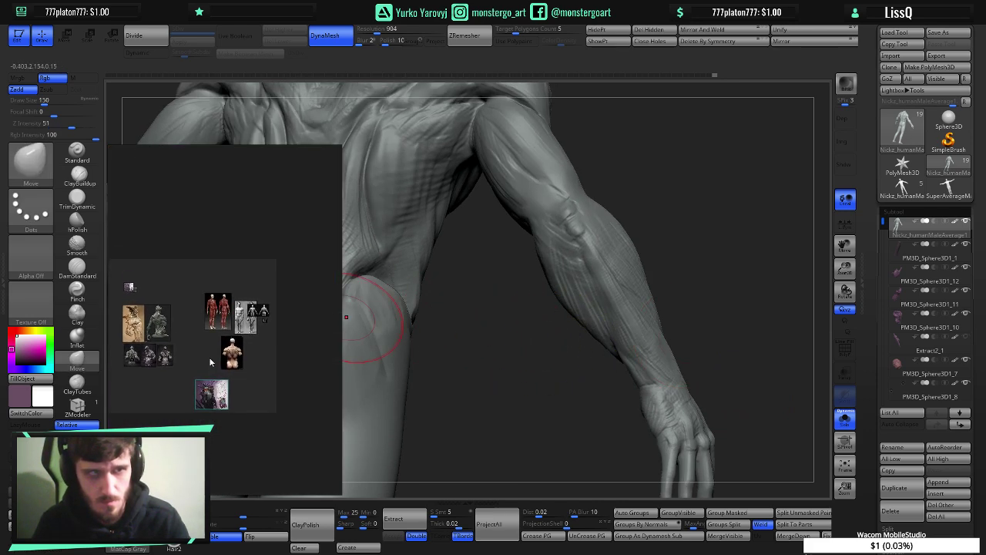
pyautogui.scroll(4, 220, 350)
pyautogui.scroll(6, 228, 281)
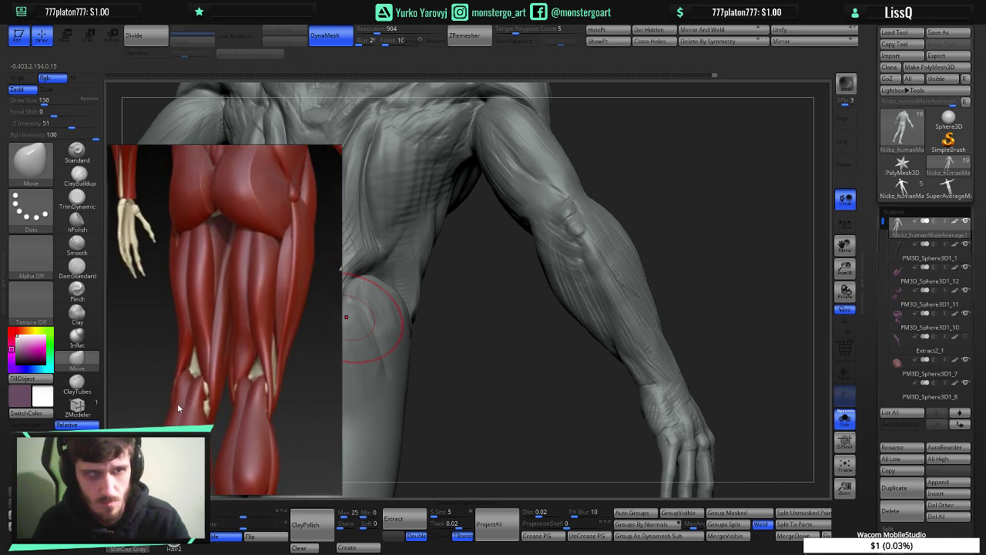
pyautogui.moveTo(598, 327); pyautogui.dragTo(584, 349)
pyautogui.moveTo(577, 349); pyautogui.dragTo(595, 347, button='right')
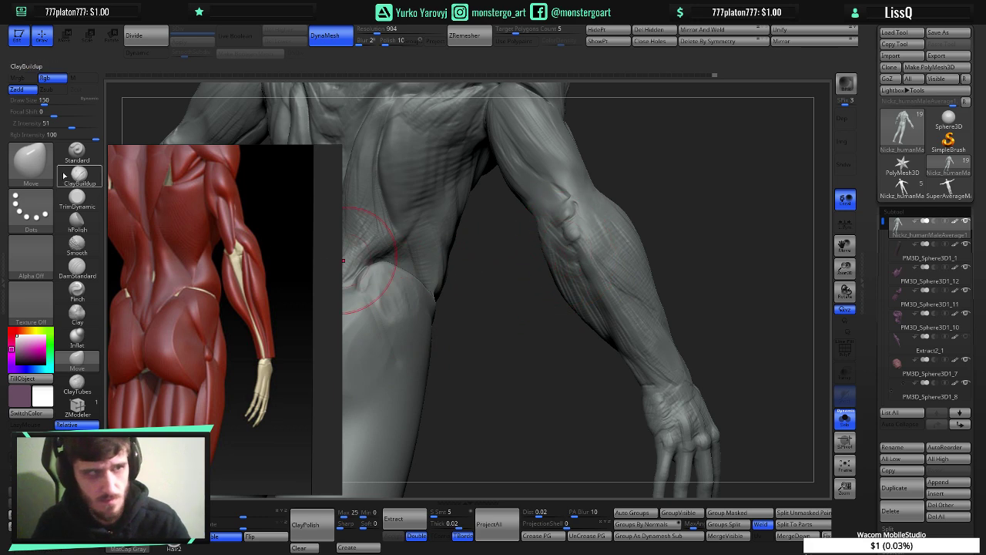
# - Build up the bony elbow at the back of the arm with ClayBuildup at draw size 82
pyautogui.press('b')
pyautogui.press('c')
pyautogui.press('b')
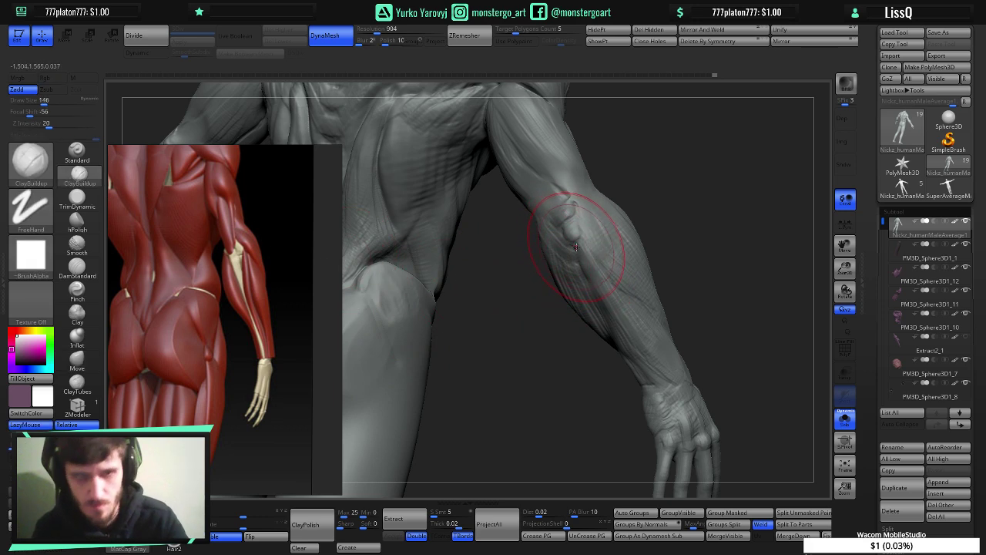
pyautogui.press('[')
pyautogui.press('[')
pyautogui.press('[')
pyautogui.press('[')
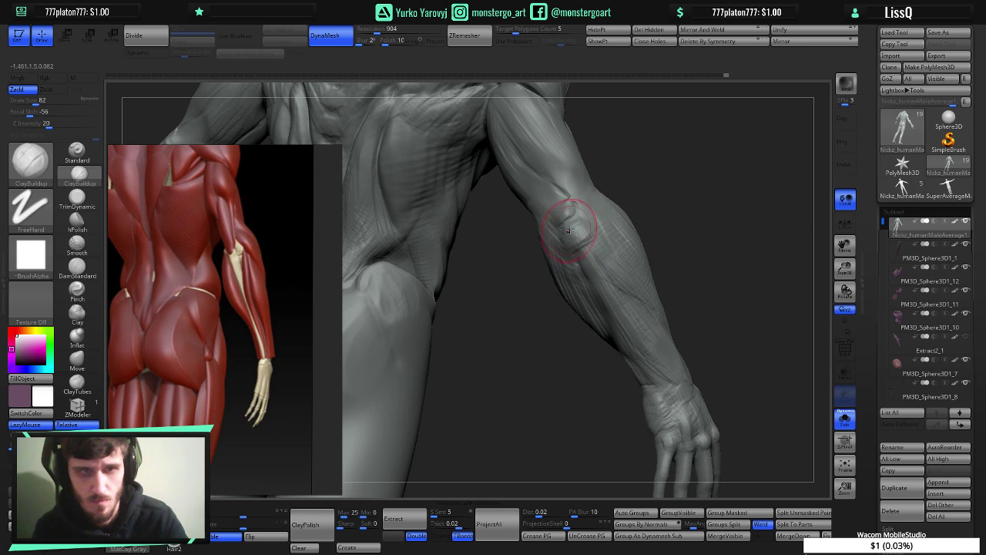
pyautogui.moveTo(579, 225); pyautogui.dragTo(583, 254)
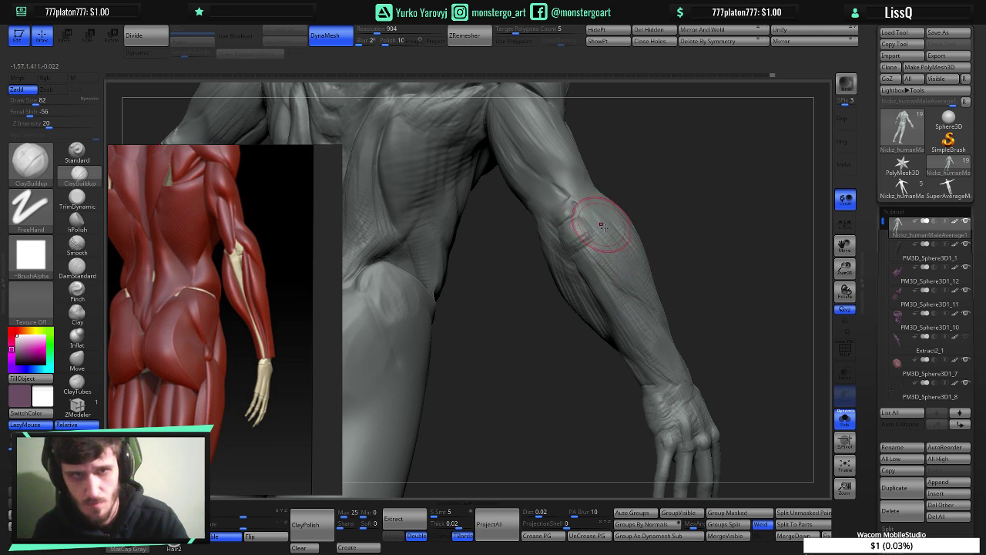
# - Build up the outer forearm muscle below the elbow with ClayBuildup and quick-save the project
pyautogui.moveTo(590, 200); pyautogui.dragTo(633, 242)
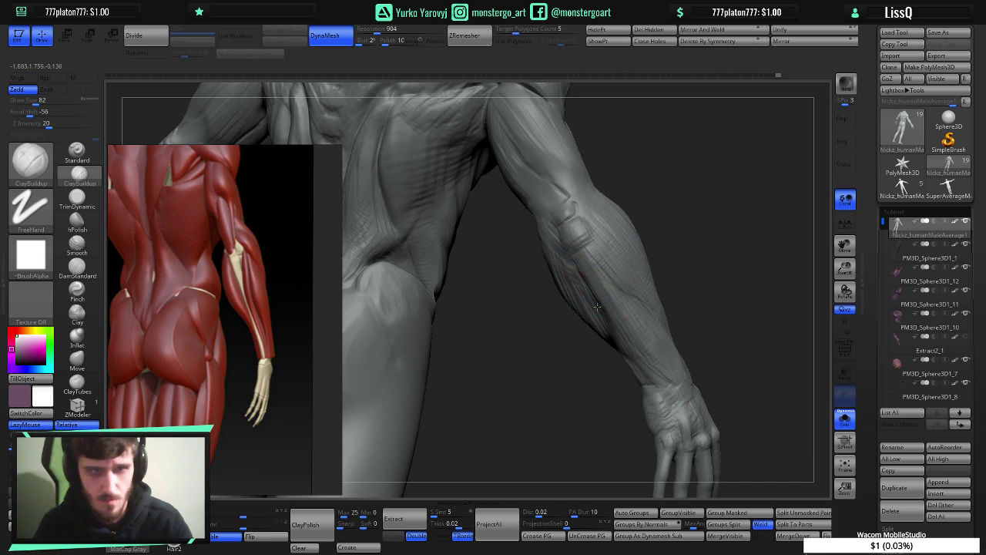
pyautogui.moveTo(597, 306); pyautogui.dragTo(590, 309)
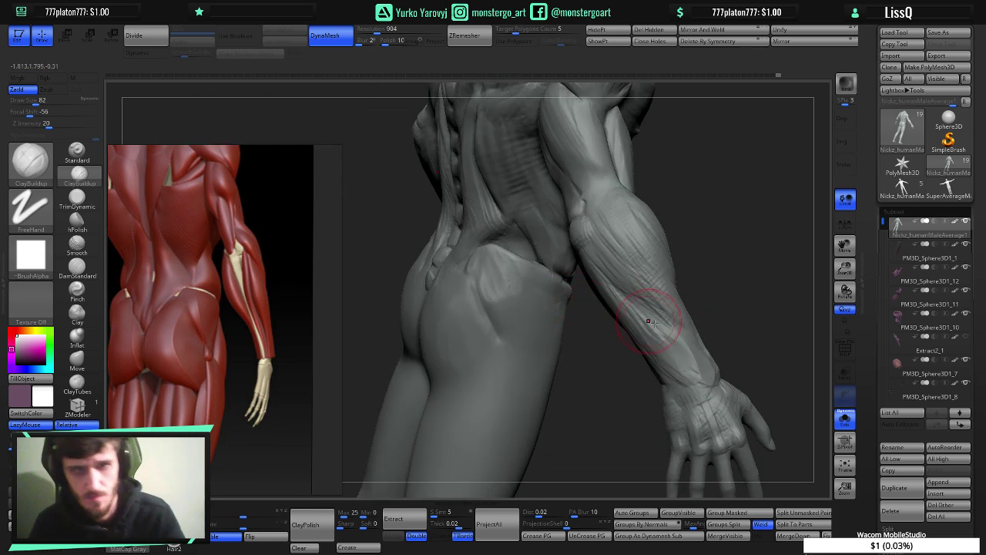
pyautogui.hotkey('ctrl', 's')
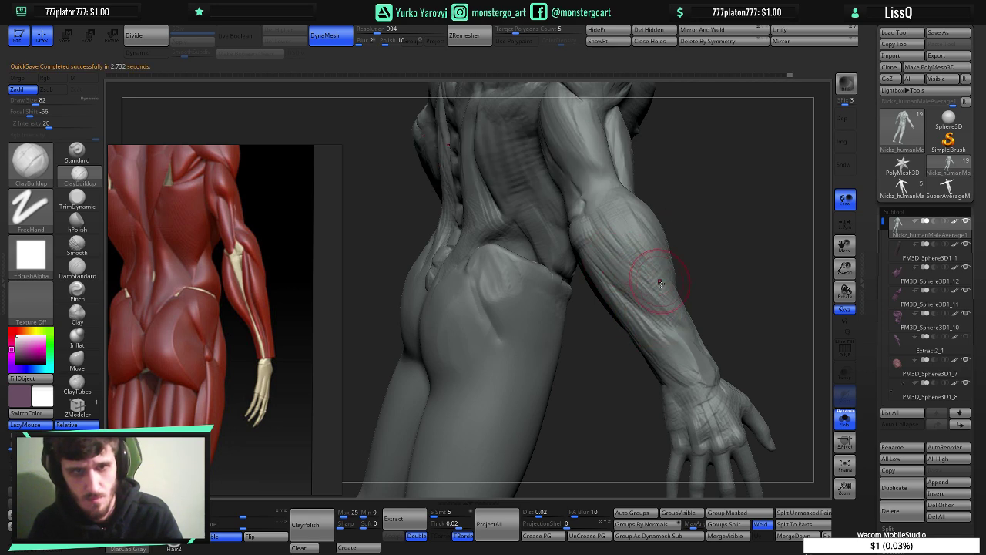
# - Build up the inner and rear forearm muscles with ClayBuildup at draw size 82, and show the full creature again
pyautogui.moveTo(649, 282)
pyautogui.mouseDown(button='right')
pyautogui.moveTo(697, 293)
pyautogui.moveTo(651, 285)
pyautogui.moveTo(668, 263)
pyautogui.moveTo(645, 284)
pyautogui.mouseUp(button='right')
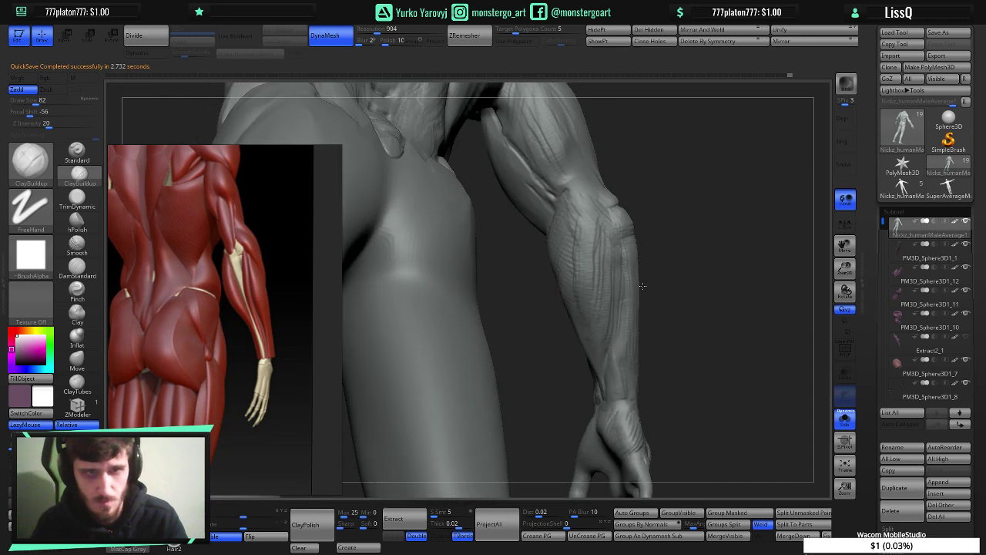
pyautogui.moveTo(607, 254)
pyautogui.mouseDown()
pyautogui.moveTo(606, 286)
pyautogui.moveTo(620, 294)
pyautogui.mouseUp()
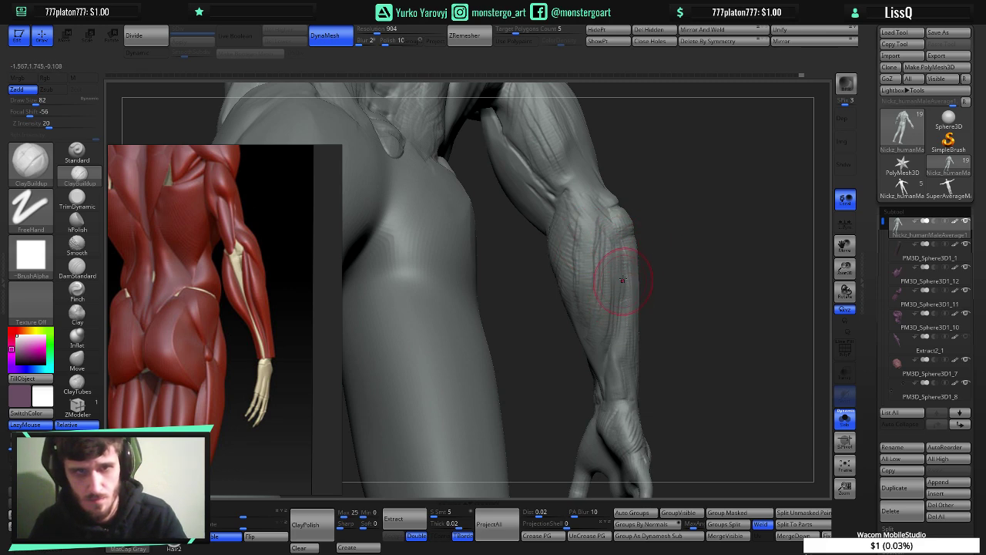
pyautogui.moveTo(611, 232); pyautogui.dragTo(604, 216)
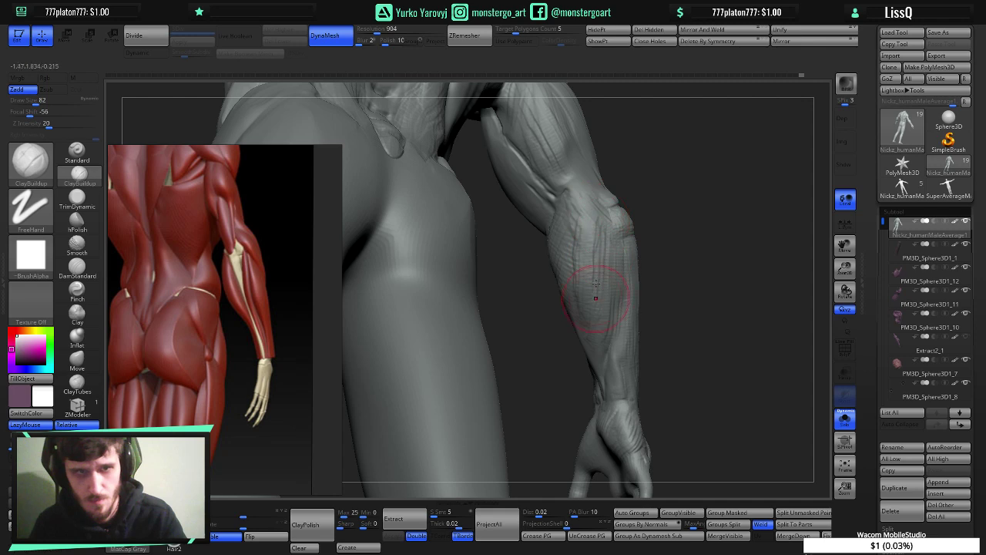
pyautogui.moveTo(606, 320); pyautogui.dragTo(604, 317)
pyautogui.moveTo(604, 317); pyautogui.dragTo(578, 313, button='right')
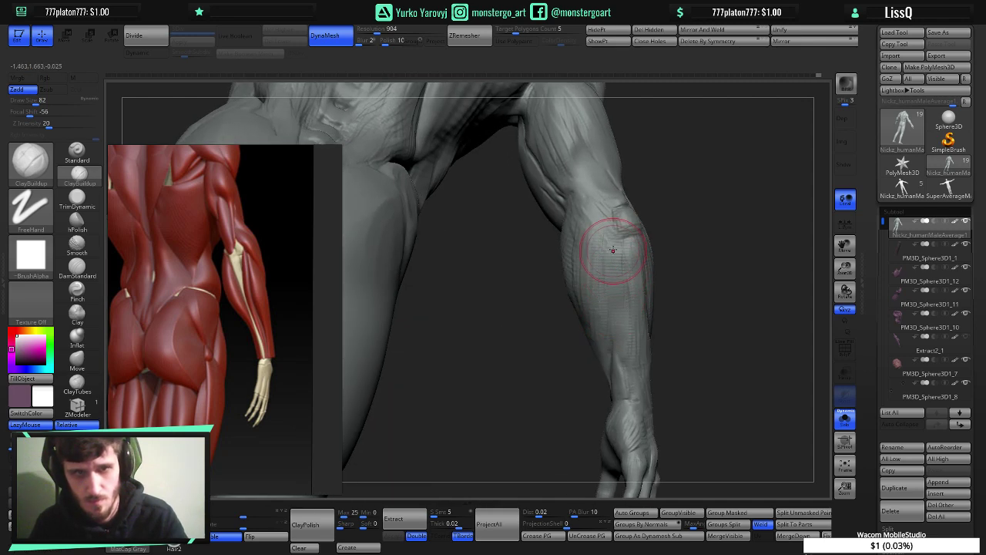
pyautogui.moveTo(613, 292)
pyautogui.mouseDown(button='right')
pyautogui.moveTo(595, 275)
pyautogui.moveTo(606, 279)
pyautogui.mouseUp(button='right')
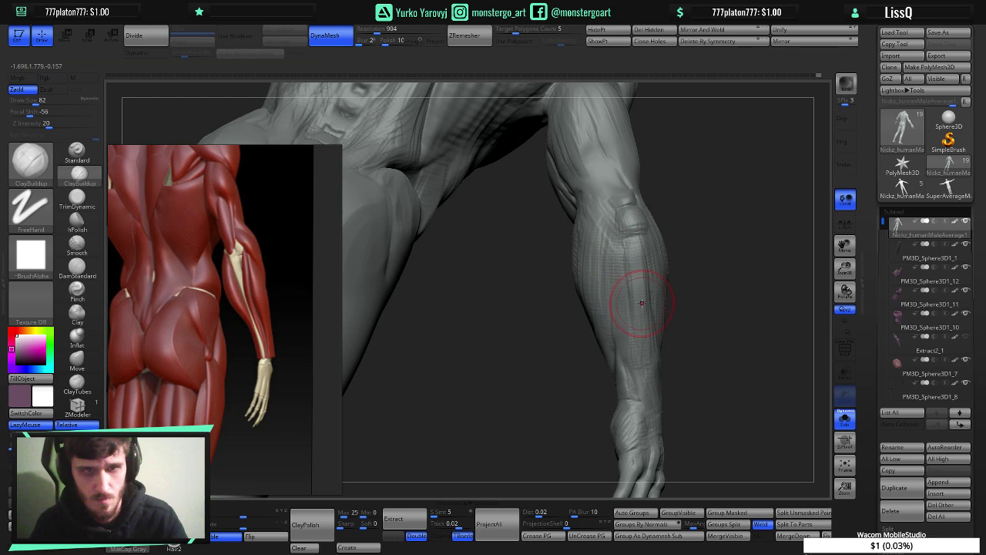
pyautogui.moveTo(629, 303)
pyautogui.mouseDown(button='right')
pyautogui.moveTo(738, 334)
pyautogui.moveTo(711, 352)
pyautogui.moveTo(694, 349)
pyautogui.mouseUp(button='right')
pyautogui.click(850, 422)
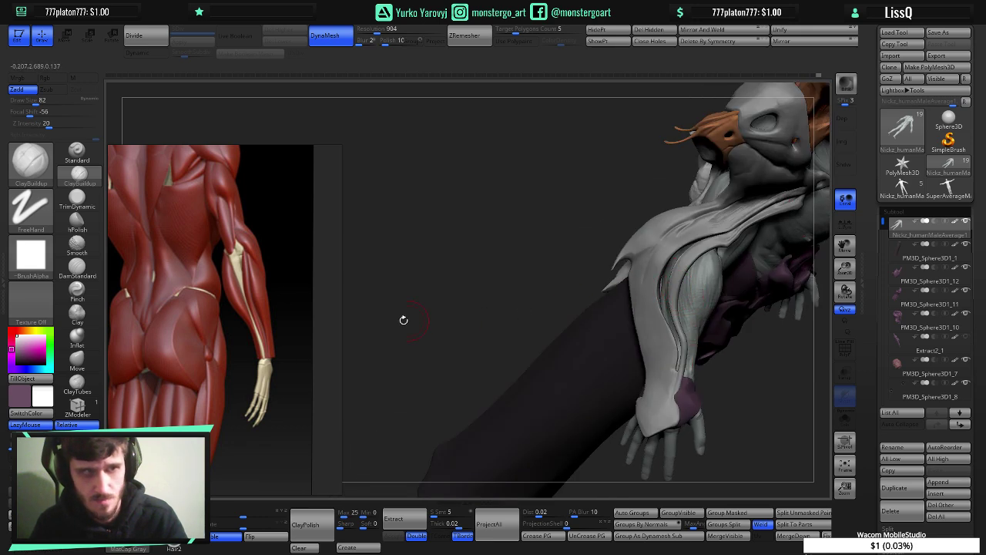
# - Examine the creature concept art on the reference board, comparing the arm in the painted and flat-color versions
pyautogui.scroll(-5, 252, 296)
pyautogui.scroll(-3, 258, 296)
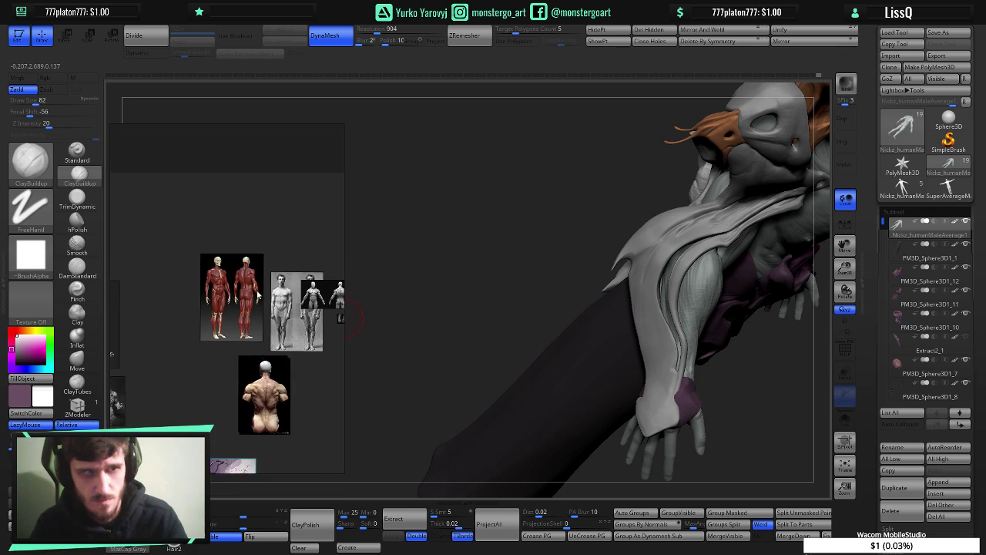
pyautogui.moveTo(239, 338); pyautogui.dragTo(312, 205, button='middle')
pyautogui.moveTo(275, 315); pyautogui.dragTo(257, 283, button='middle')
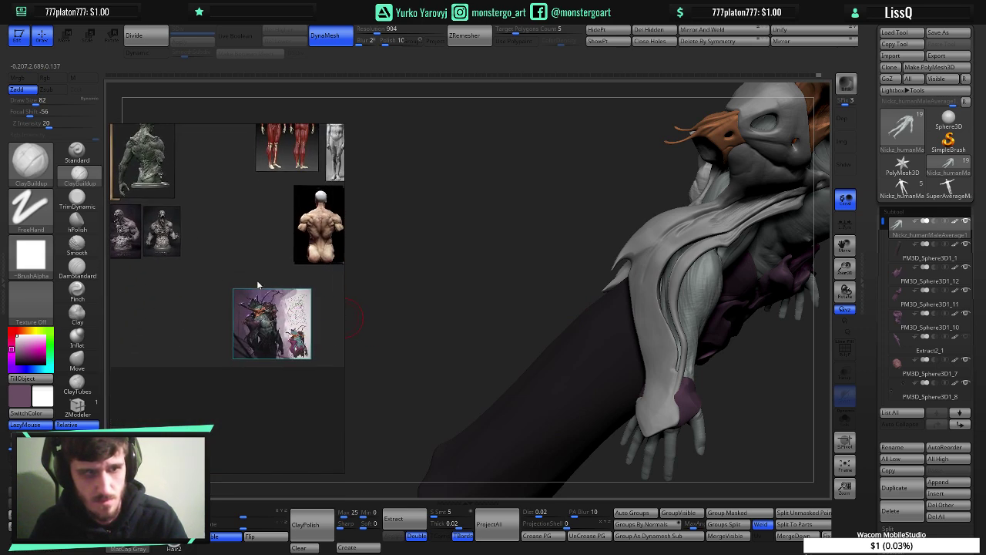
pyautogui.scroll(5, 261, 304)
pyautogui.scroll(6, 260, 297)
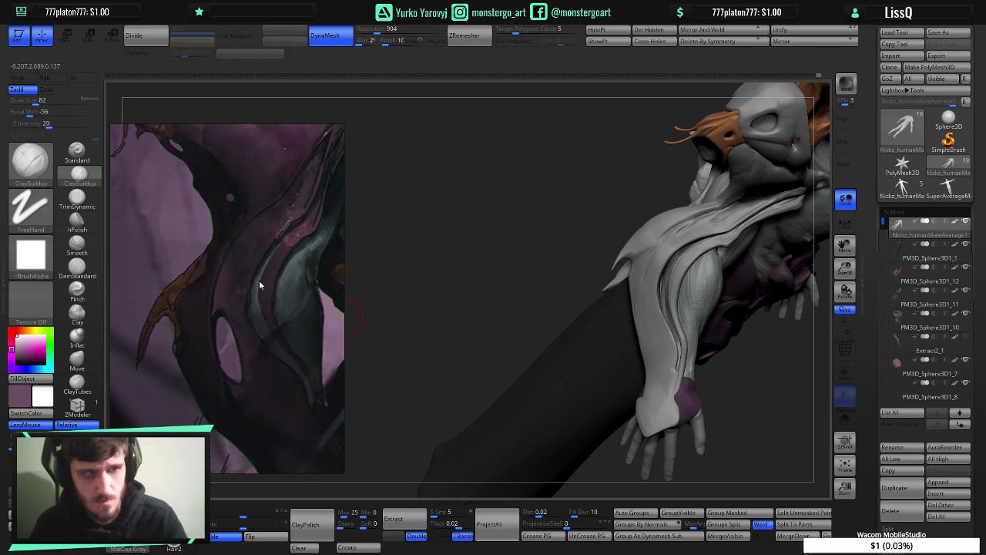
pyautogui.scroll(-3, 259, 285)
pyautogui.scroll(6, 339, 339)
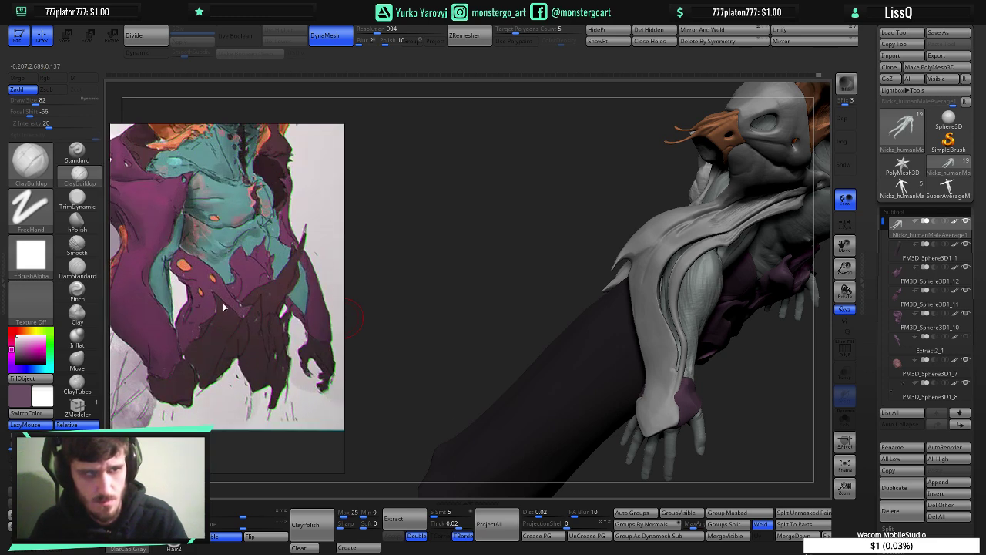
pyautogui.moveTo(337, 352); pyautogui.dragTo(313, 339, button='middle')
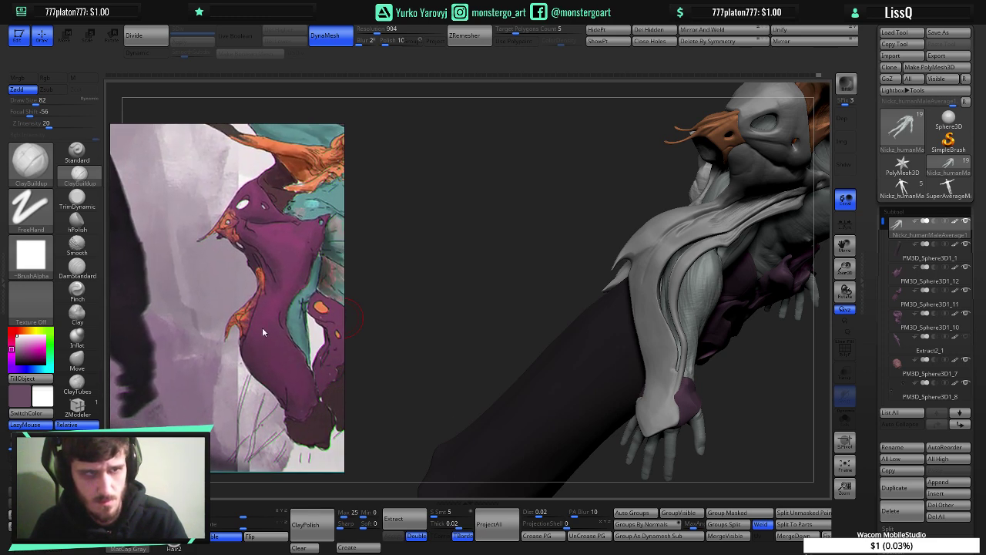
pyautogui.scroll(8, 264, 322)
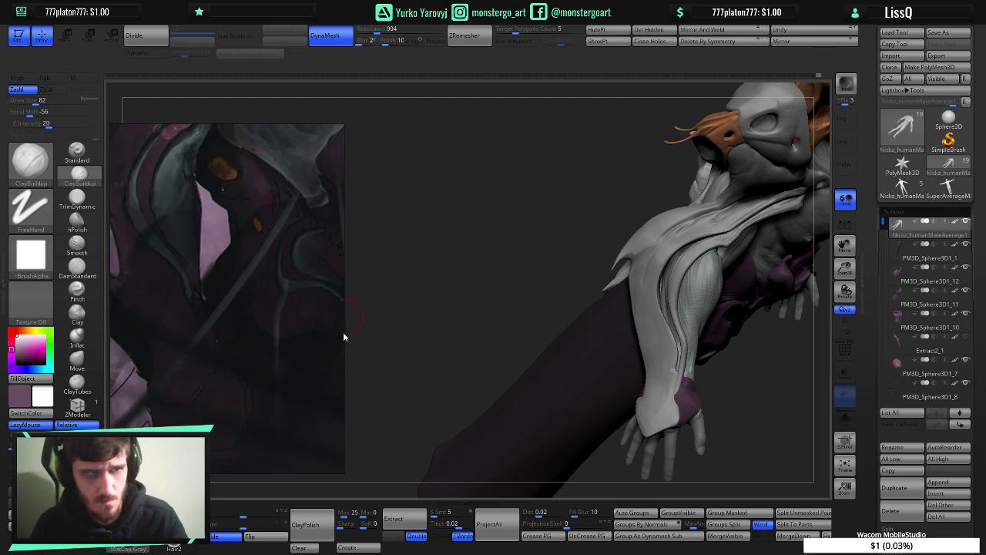
# - Reframe the painted concept reference on the arm's flowing strands and compare them with the sculpted arm
pyautogui.scroll(-3, 344, 337)
pyautogui.scroll(5, 328, 337)
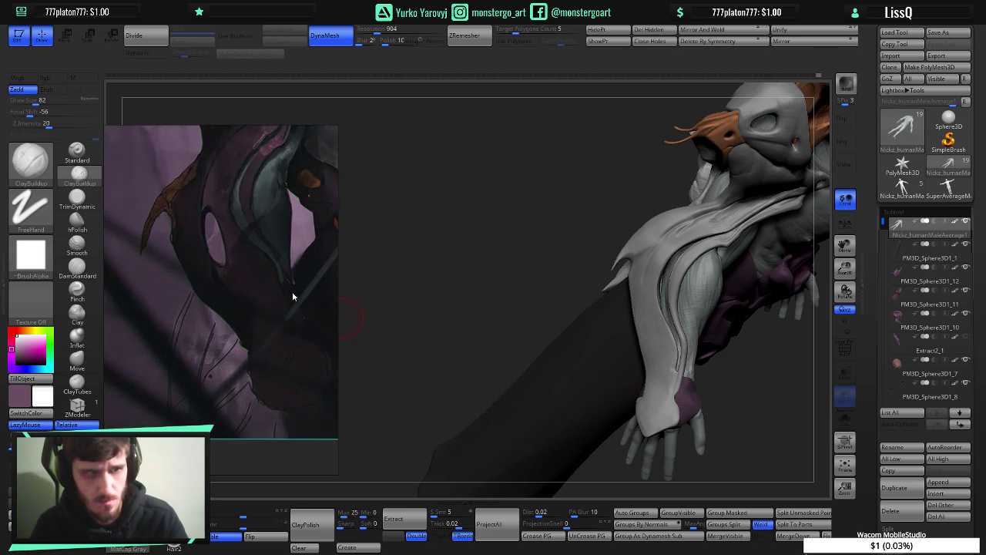
pyautogui.scroll(2, 285, 300)
pyautogui.moveTo(275, 298); pyautogui.dragTo(249, 379)
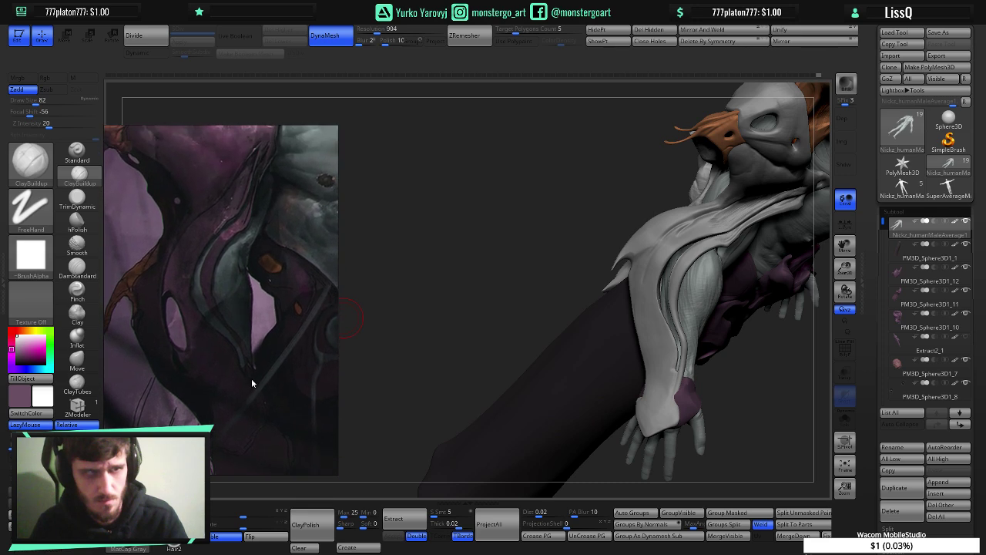
pyautogui.moveTo(665, 365); pyautogui.dragTo(689, 320, button='right')
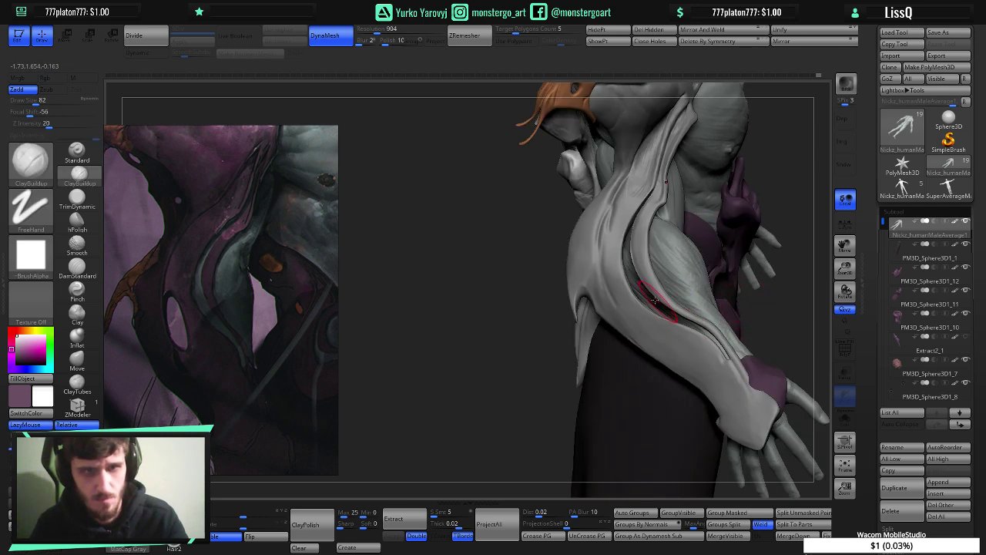
# - Select the arm armor subtool, mask its thin inner strand, and isolate only that strand by hiding the other geometry
pyautogui.hotkey('ctrl', 'shift')
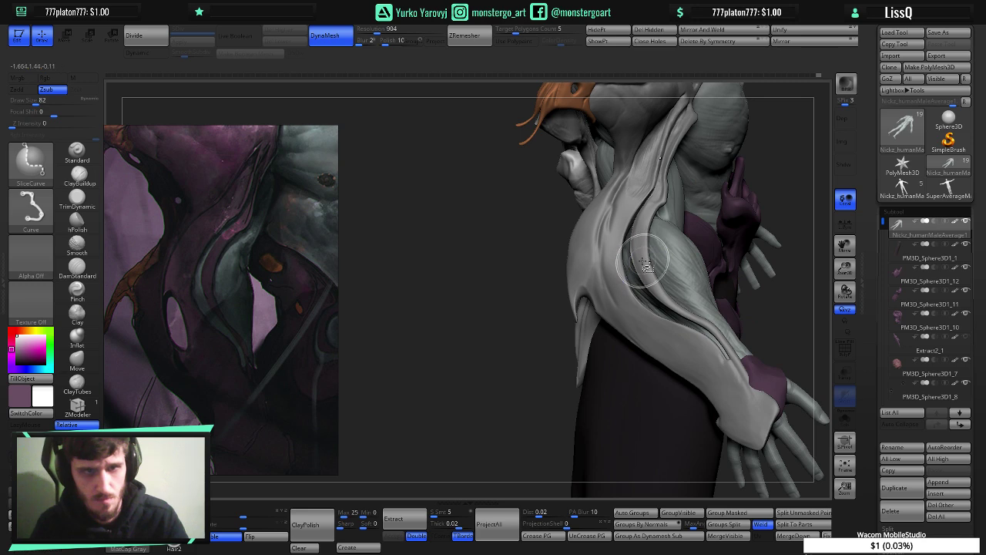
pyautogui.keyDown('alt'); pyautogui.click(642, 264); pyautogui.keyUp('alt')
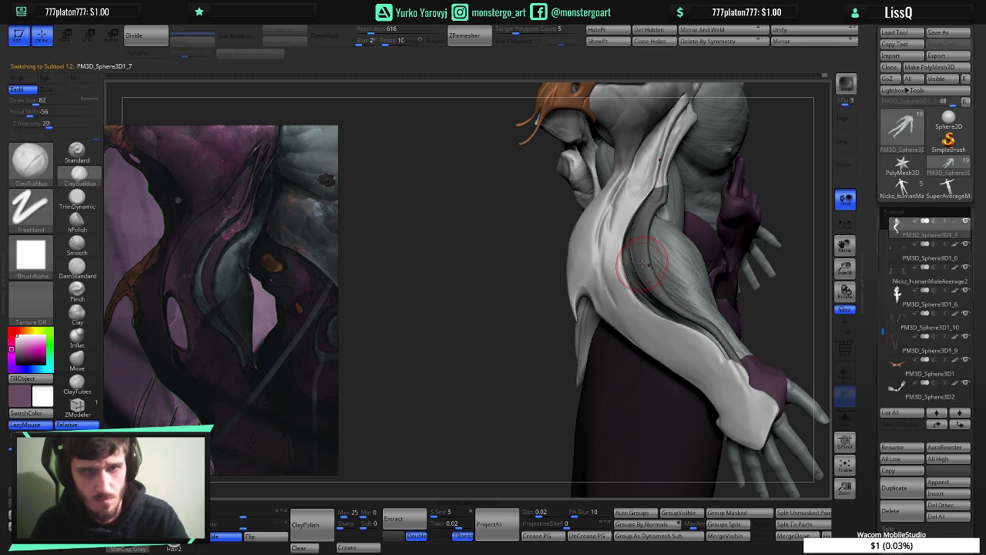
pyautogui.keyDown('ctrl'); pyautogui.click(516, 282); pyautogui.keyUp('ctrl')
pyautogui.moveTo(646, 231)
pyautogui.keyDown('ctrl'); pyautogui.mouseDown(button='right')
pyautogui.moveTo(660, 282)
pyautogui.moveTo(637, 284)
pyautogui.moveTo(648, 284)
pyautogui.mouseUp(button='right'); pyautogui.keyUp('ctrl')
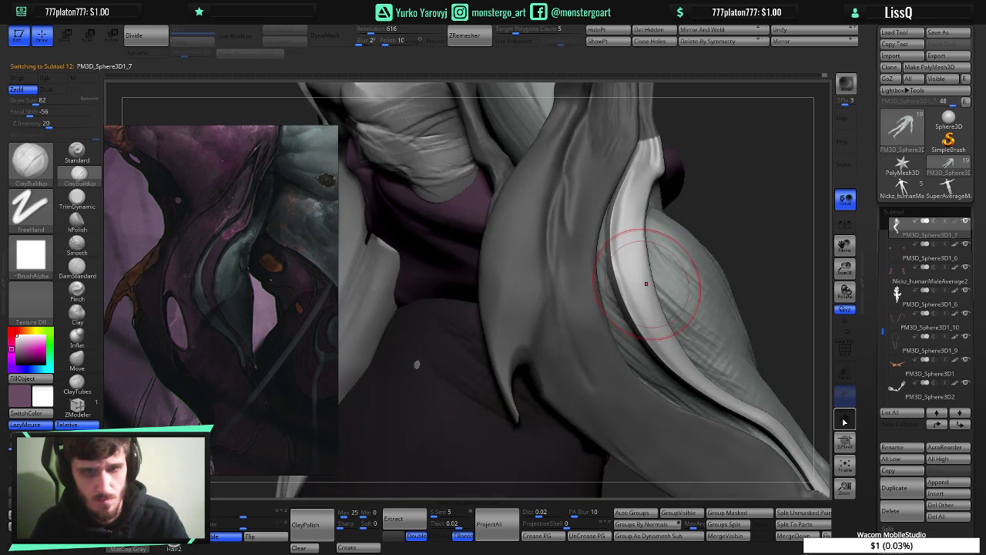
pyautogui.click(846, 418)
pyautogui.keyDown('ctrl'); pyautogui.click(739, 269); pyautogui.keyUp('ctrl')
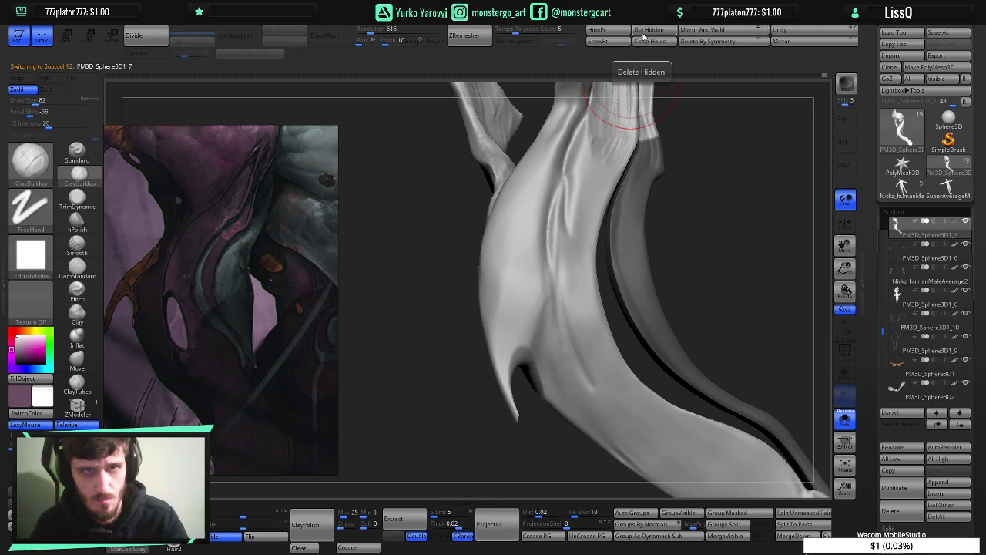
pyautogui.click(607, 31)
pyautogui.moveTo(643, 273)
pyautogui.mouseDown(button='right')
pyautogui.moveTo(654, 277)
pyautogui.moveTo(626, 275)
pyautogui.moveTo(658, 277)
pyautogui.moveTo(645, 279)
pyautogui.moveTo(649, 297)
pyautogui.moveTo(626, 287)
pyautogui.moveTo(628, 274)
pyautogui.mouseUp(button='right')
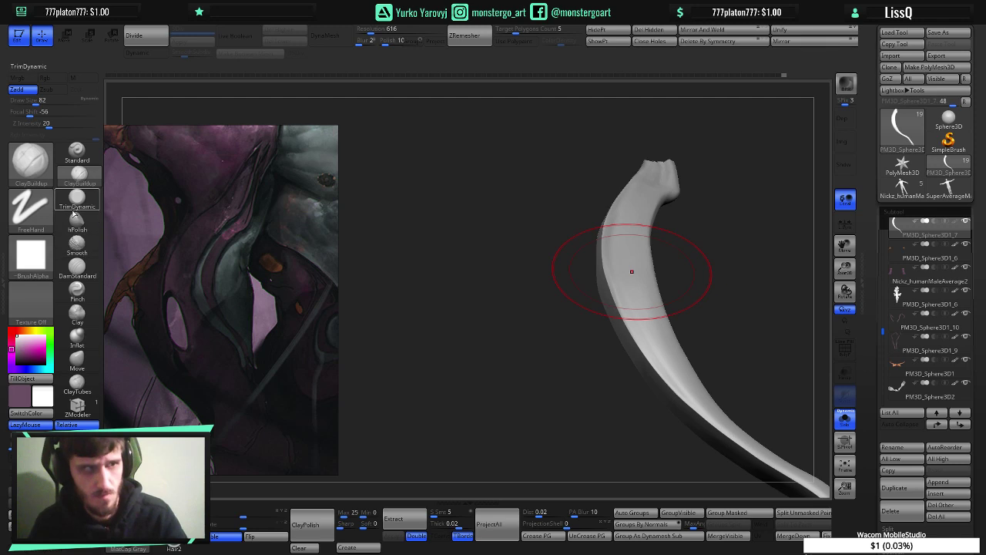
# - Plane the outer edge along the upper half of the isolated strand with TrimDynamic at draw size 38
pyautogui.press('b')
pyautogui.press('t')
pyautogui.press('d')
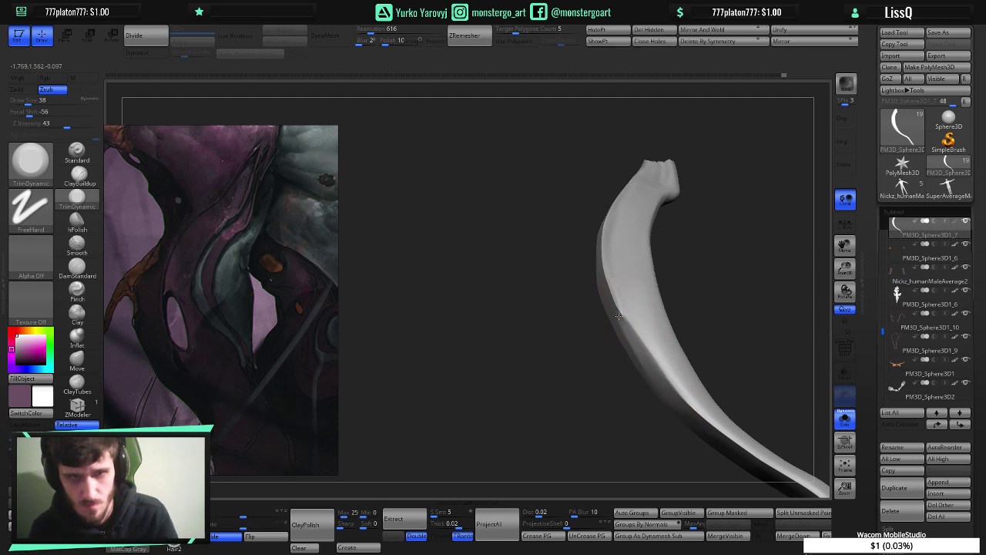
pyautogui.moveTo(635, 403)
pyautogui.mouseDown()
pyautogui.moveTo(616, 409)
pyautogui.moveTo(640, 417)
pyautogui.mouseUp()
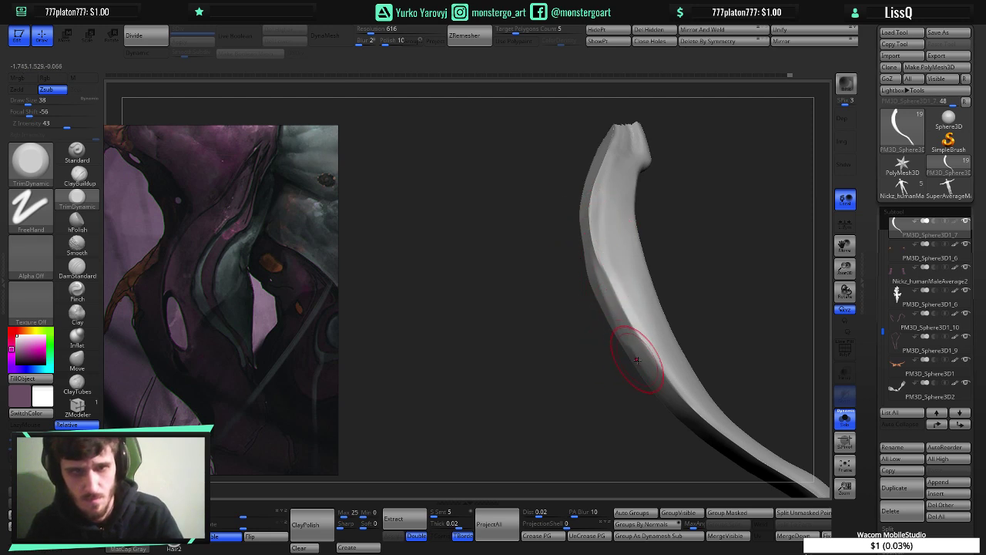
pyautogui.moveTo(607, 296); pyautogui.dragTo(639, 353)
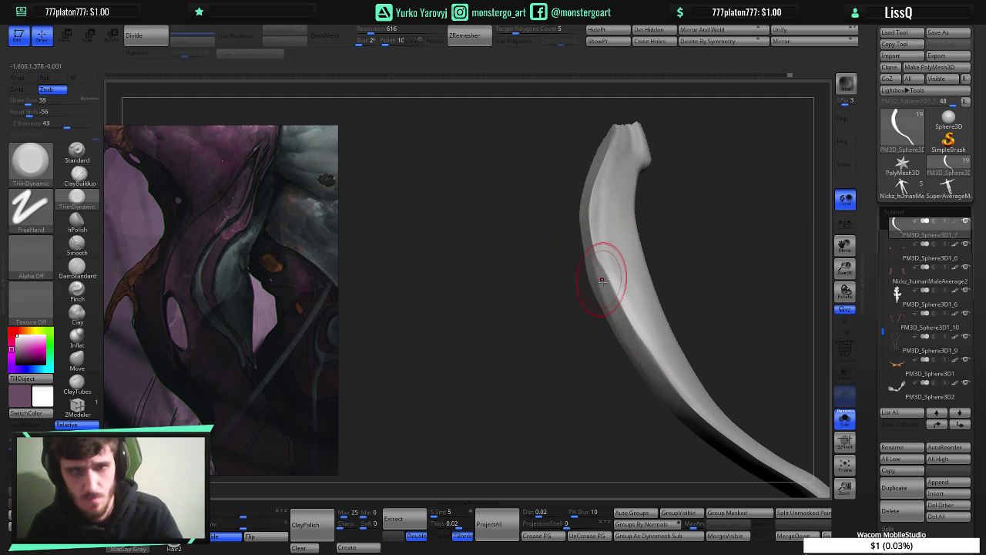
pyautogui.moveTo(604, 278); pyautogui.dragTo(643, 358)
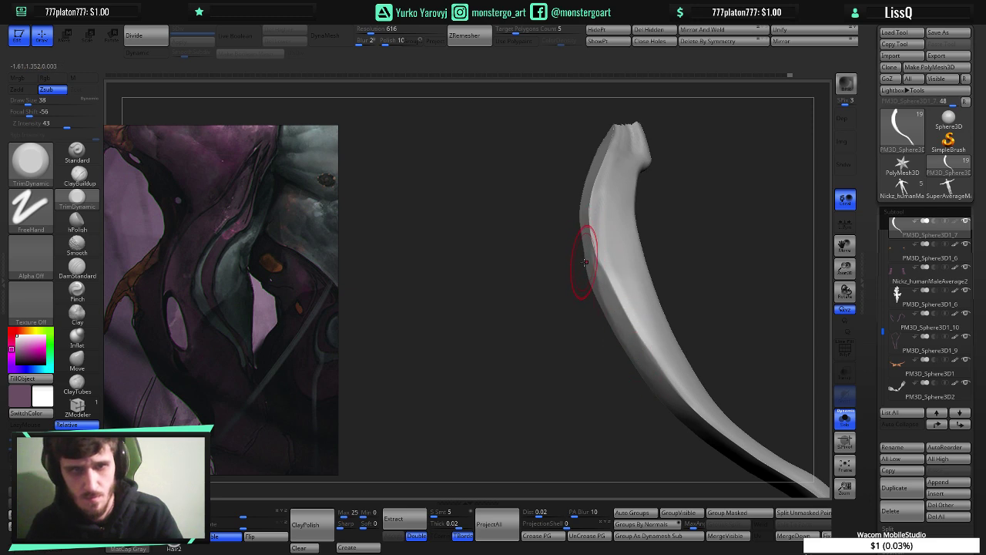
pyautogui.moveTo(585, 262); pyautogui.dragTo(590, 278)
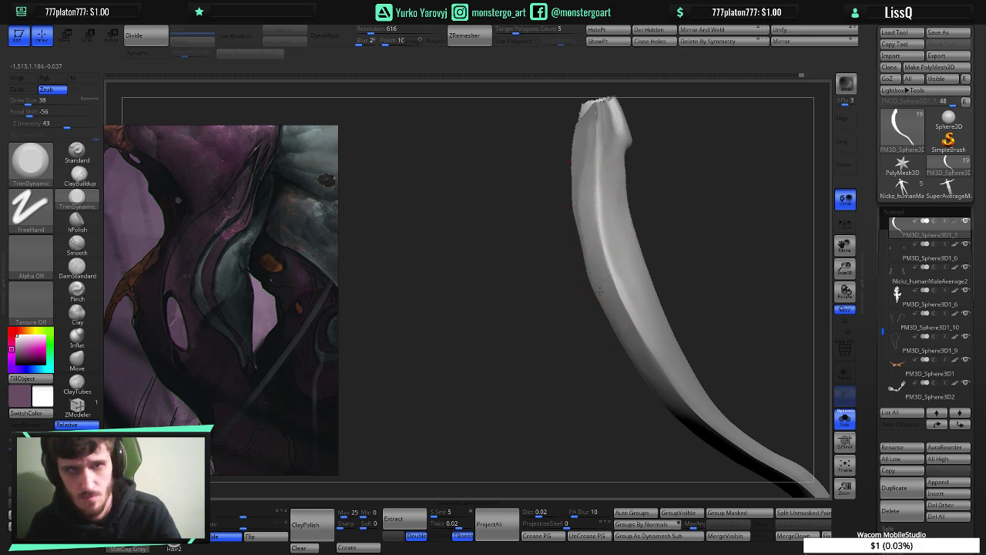
pyautogui.moveTo(587, 216); pyautogui.dragTo(641, 339)
pyautogui.moveTo(618, 302)
pyautogui.mouseDown(button='right')
pyautogui.moveTo(593, 301)
pyautogui.moveTo(624, 300)
pyautogui.mouseUp(button='right')
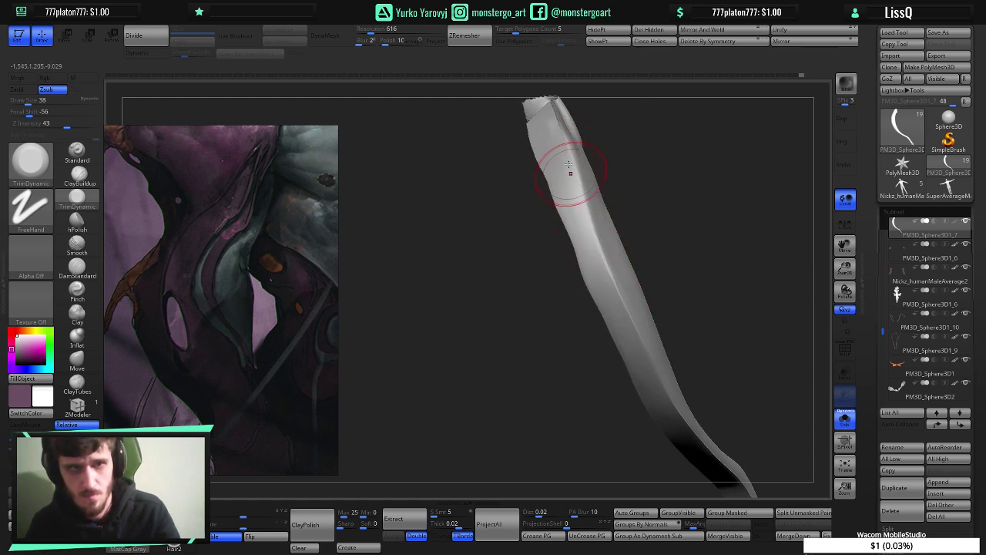
# - Flatten the side planes along the strand's lower bend toward the wrist with TrimDynamic at draw size 38
pyautogui.moveTo(646, 261)
pyautogui.mouseDown()
pyautogui.moveTo(557, 259)
pyautogui.moveTo(566, 261)
pyautogui.mouseUp()
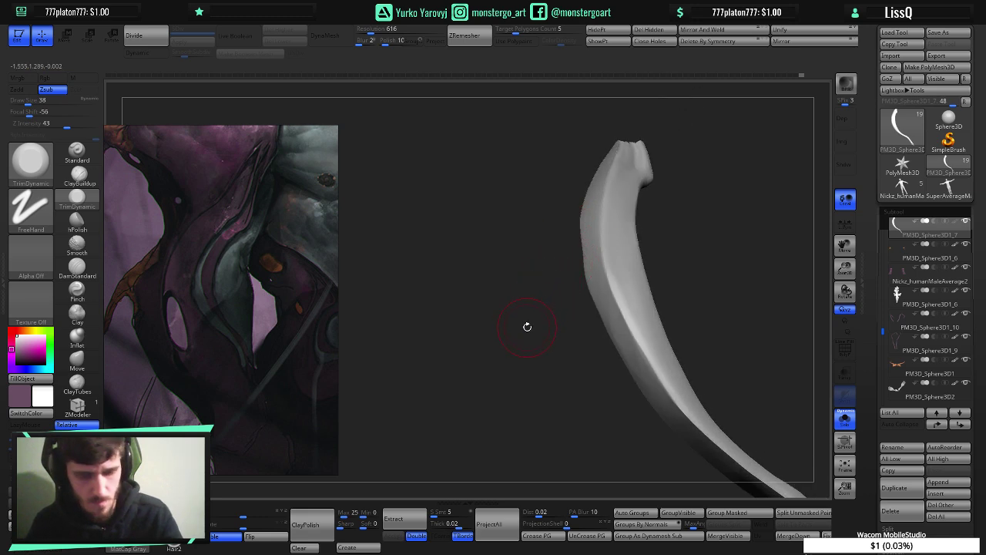
pyautogui.moveTo(528, 327); pyautogui.dragTo(537, 294)
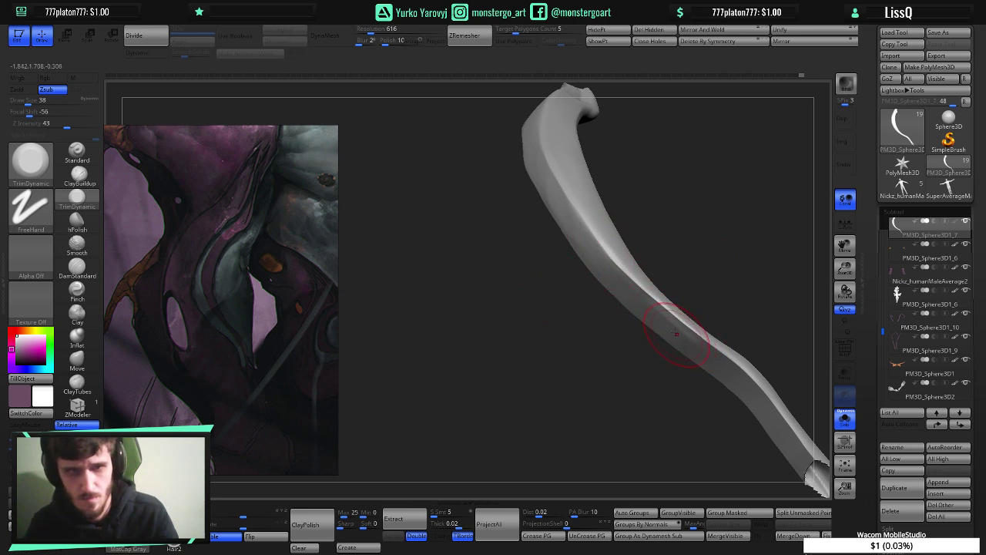
pyautogui.moveTo(672, 327); pyautogui.dragTo(579, 226)
pyautogui.moveTo(578, 225); pyautogui.dragTo(568, 246, button='right')
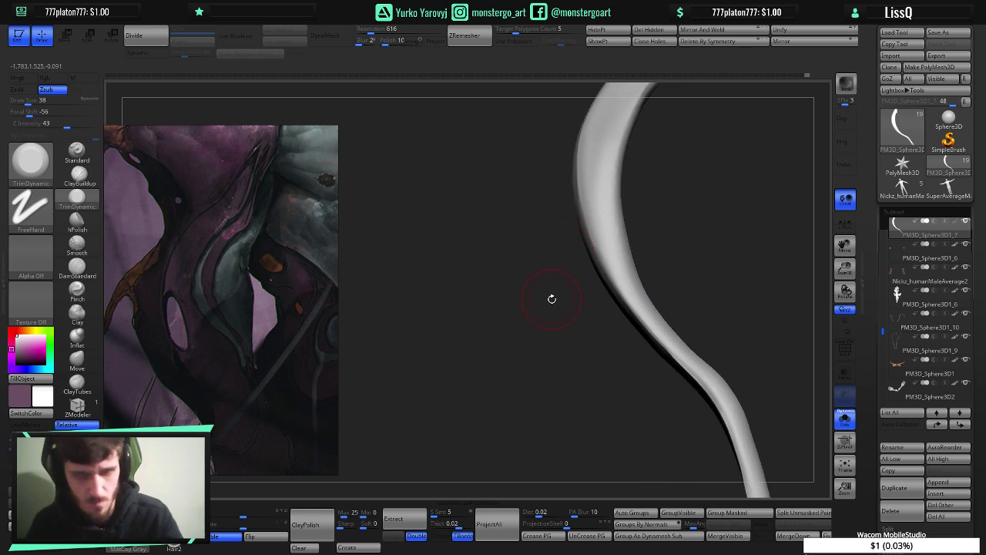
pyautogui.moveTo(552, 299); pyautogui.dragTo(700, 298, button='right')
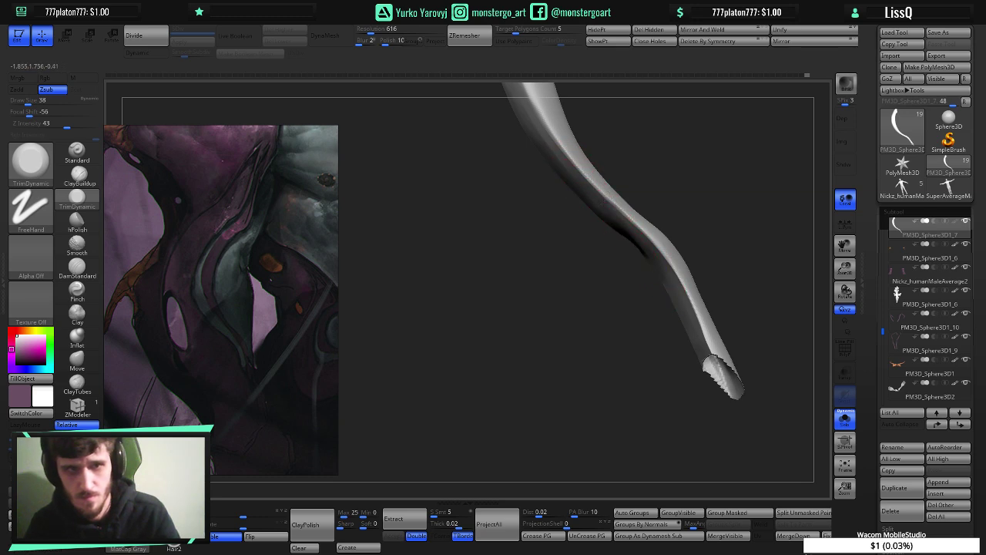
pyautogui.moveTo(659, 216); pyautogui.dragTo(660, 208)
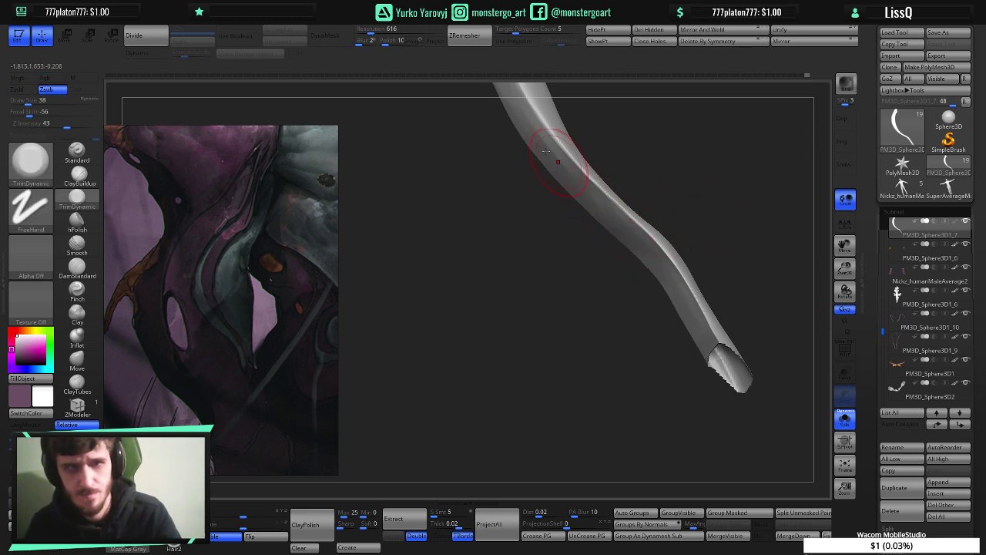
pyautogui.moveTo(568, 193)
pyautogui.mouseDown(button='right')
pyautogui.moveTo(554, 229)
pyautogui.moveTo(550, 198)
pyautogui.mouseUp(button='right')
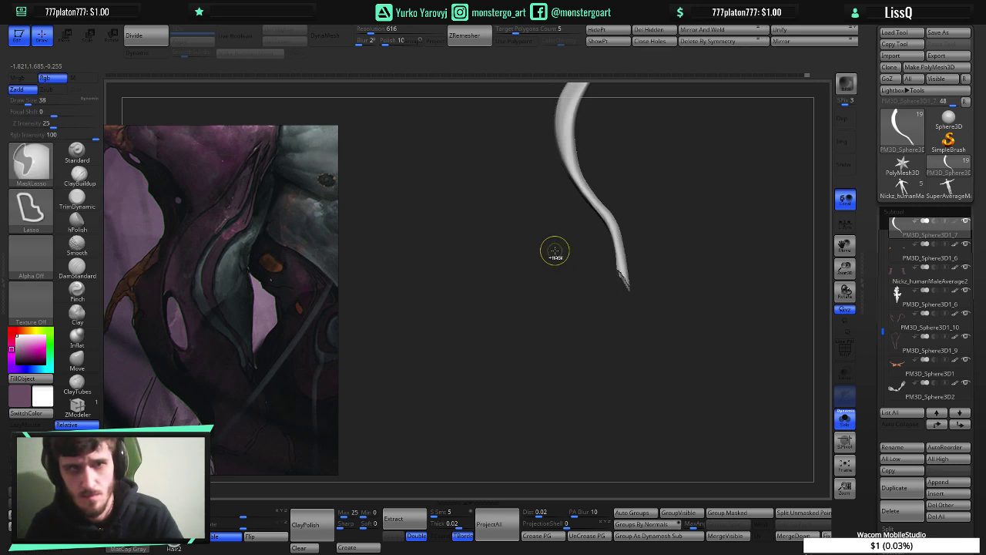
# - Leave Solo mode, restore the hidden points of the arm armor, and check it with the full creature shown
pyautogui.hotkey('ctrl', 'shift')
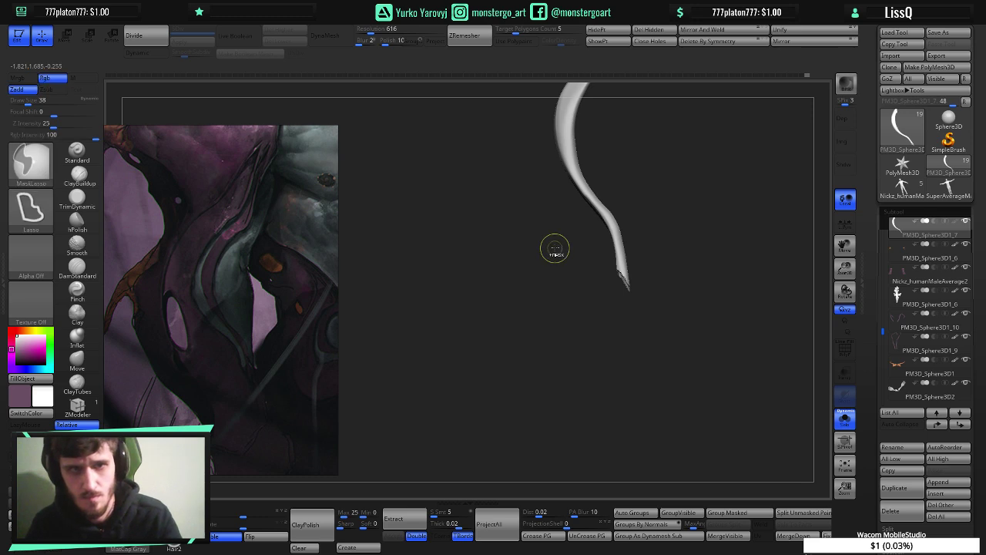
pyautogui.click(845, 420)
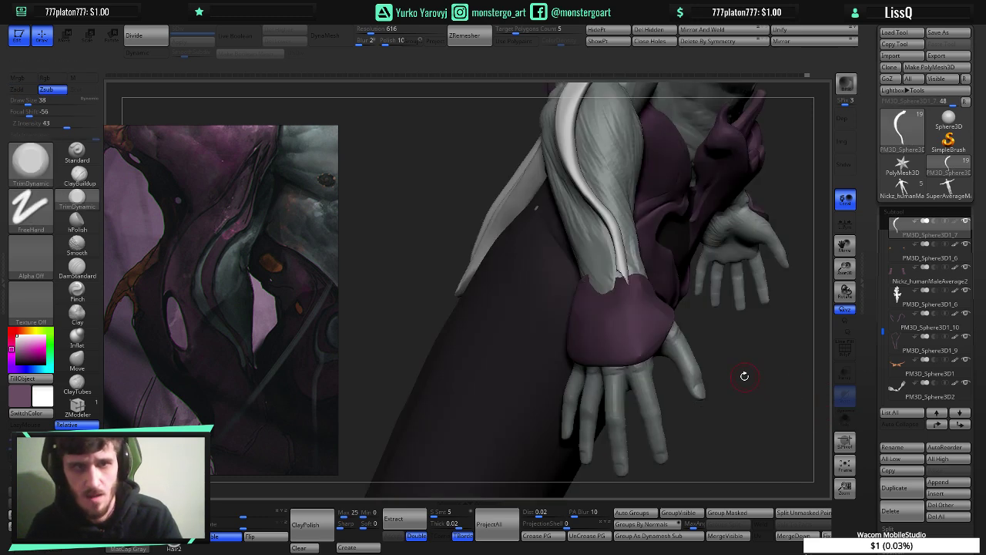
pyautogui.click(592, 42)
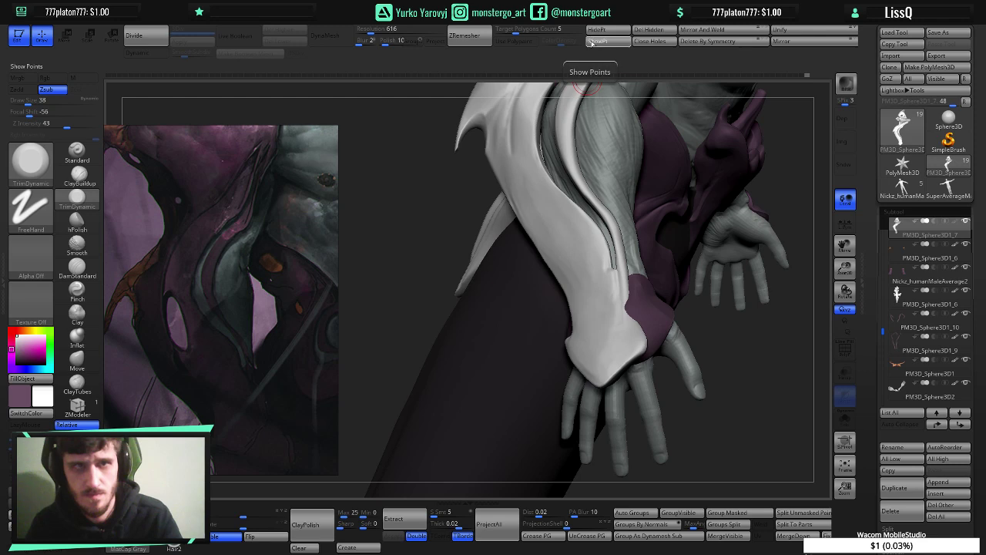
pyautogui.keyDown('ctrl'); pyautogui.keyDown('shift'); pyautogui.click(583, 221); pyautogui.keyUp('shift'); pyautogui.keyUp('ctrl')
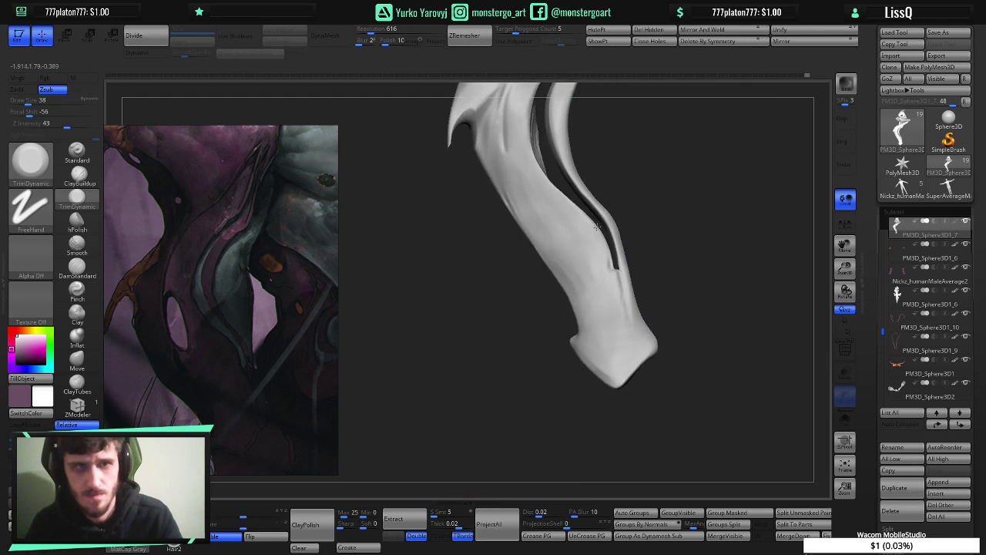
pyautogui.keyDown('ctrl'); pyautogui.moveTo(635, 239); pyautogui.dragTo(627, 208, button='right'); pyautogui.keyUp('ctrl')
pyautogui.keyDown('alt'); pyautogui.moveTo(714, 202); pyautogui.dragTo(675, 316, button='right'); pyautogui.keyUp('alt')
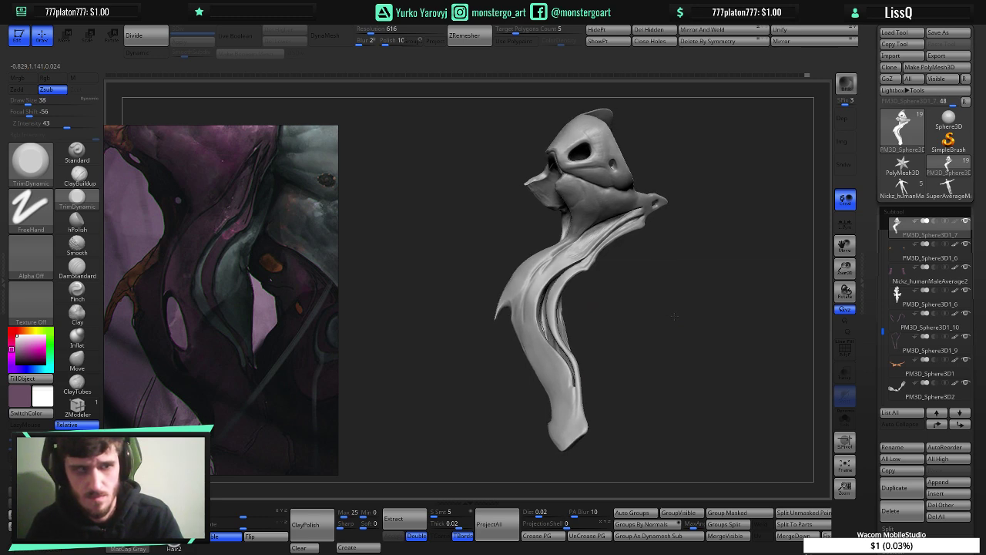
pyautogui.moveTo(674, 316)
pyautogui.mouseDown()
pyautogui.moveTo(685, 318)
pyautogui.moveTo(543, 389)
pyautogui.mouseUp()
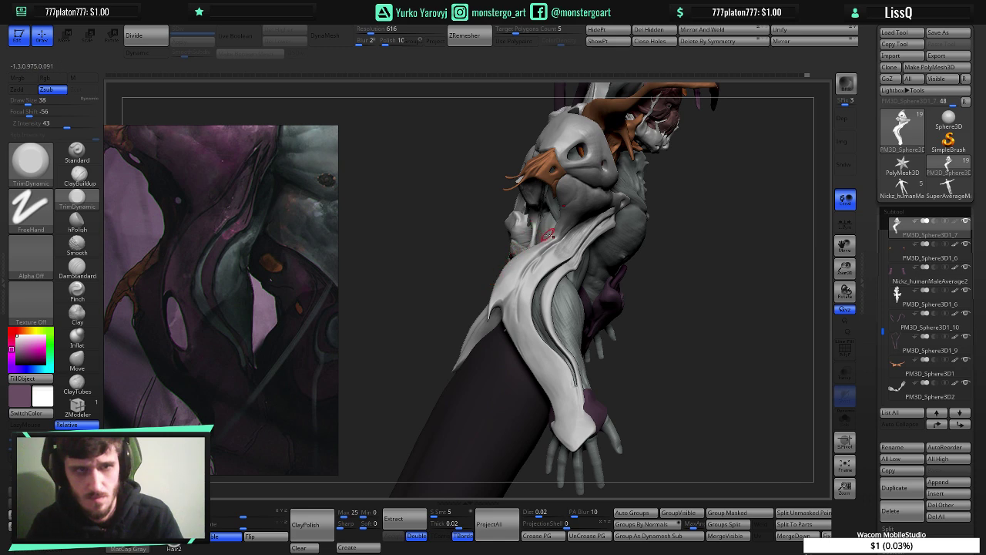
# - Carve flowing creases across the shoulder strands below the neck with DamStandard at Z Intensity 13
pyautogui.moveTo(551, 234); pyautogui.dragTo(537, 233)
pyautogui.moveTo(538, 234)
pyautogui.mouseDown(button='right')
pyautogui.moveTo(552, 234)
pyautogui.moveTo(558, 257)
pyautogui.mouseUp(button='right')
pyautogui.moveTo(558, 256); pyautogui.dragTo(574, 263)
pyautogui.click(77, 269)
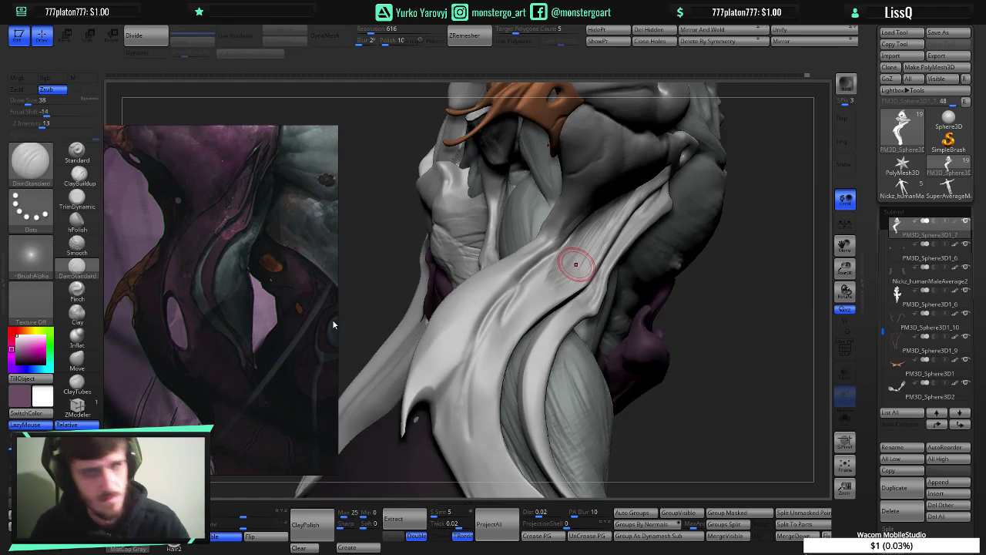
pyautogui.moveTo(534, 248); pyautogui.dragTo(554, 259, button='right')
pyautogui.moveTo(554, 259); pyautogui.dragTo(528, 281)
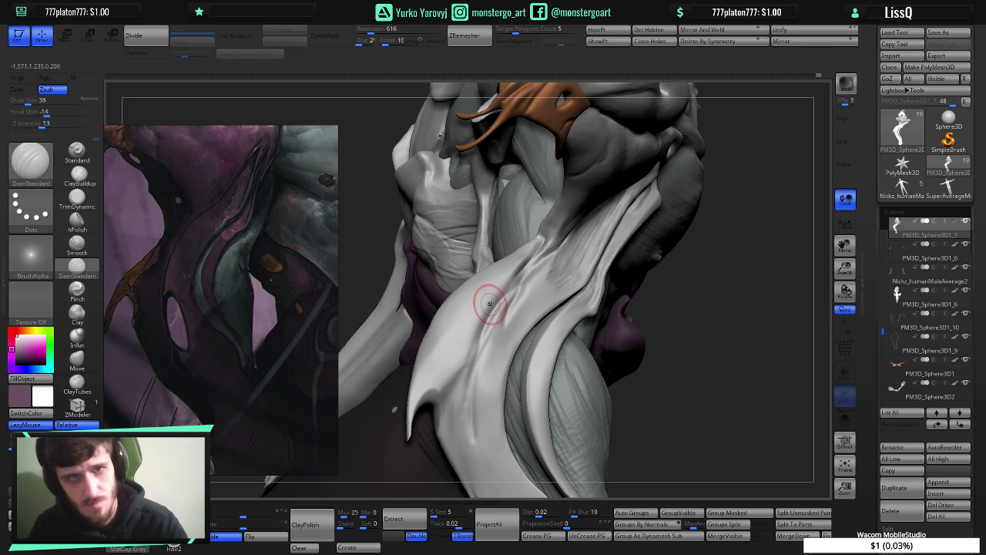
pyautogui.moveTo(490, 304)
pyautogui.mouseDown(button='right')
pyautogui.moveTo(420, 310)
pyautogui.moveTo(488, 312)
pyautogui.mouseUp(button='right')
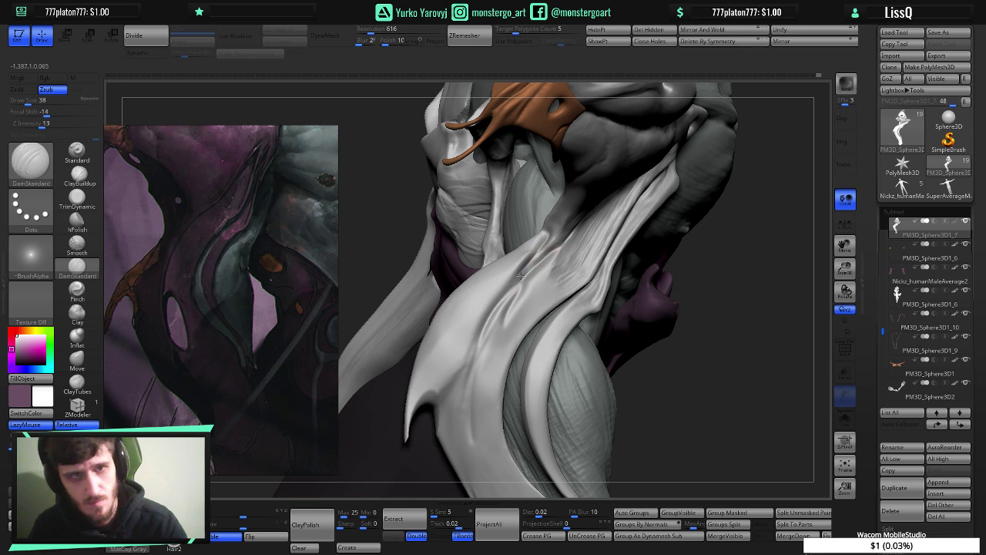
pyautogui.moveTo(547, 287)
pyautogui.mouseDown(button='right')
pyautogui.moveTo(541, 266)
pyautogui.moveTo(539, 306)
pyautogui.mouseUp(button='right')
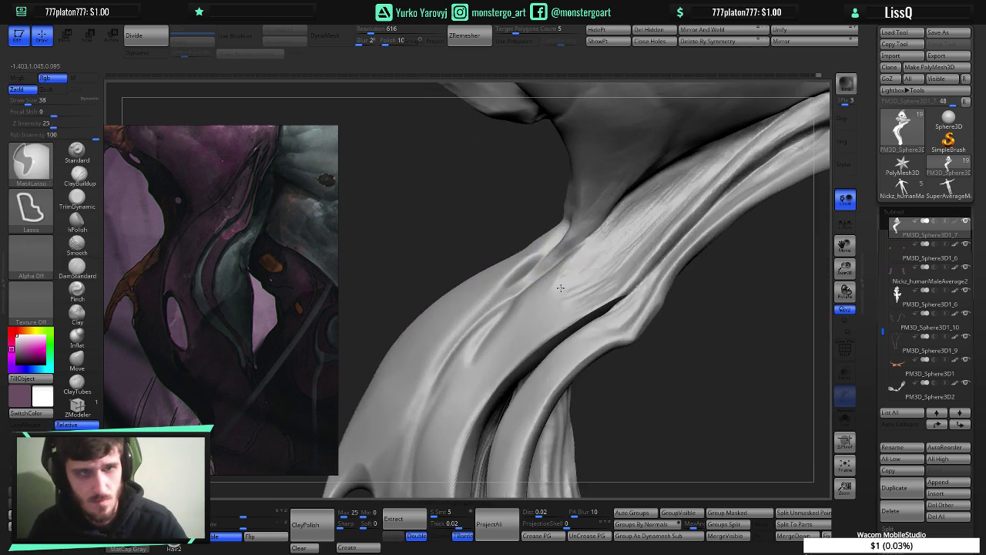
# - Adjust the shoulder creases near the neck with the Move brush, reduce draw size to 14, and undo the last stroke
pyautogui.click(78, 363)
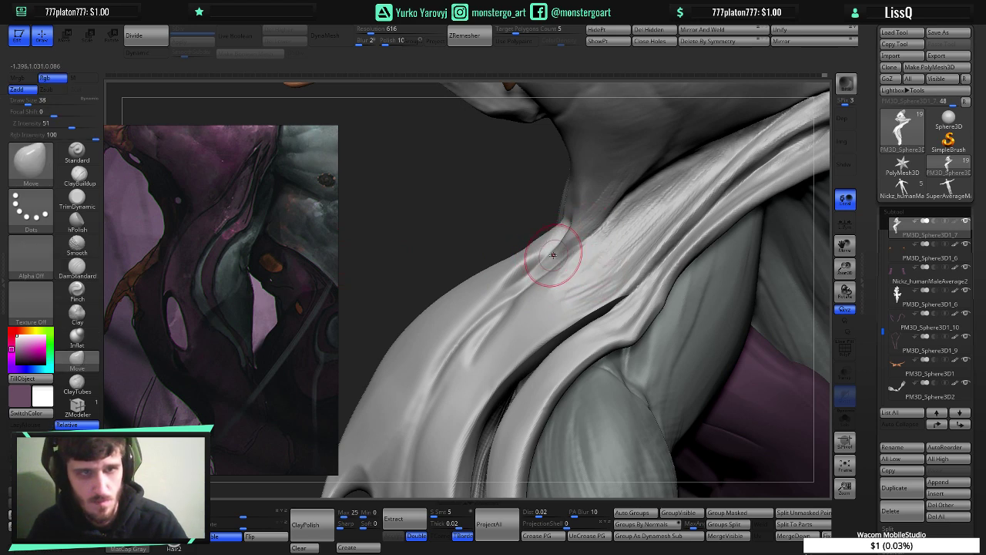
pyautogui.moveTo(541, 255); pyautogui.dragTo(430, 269, button='right')
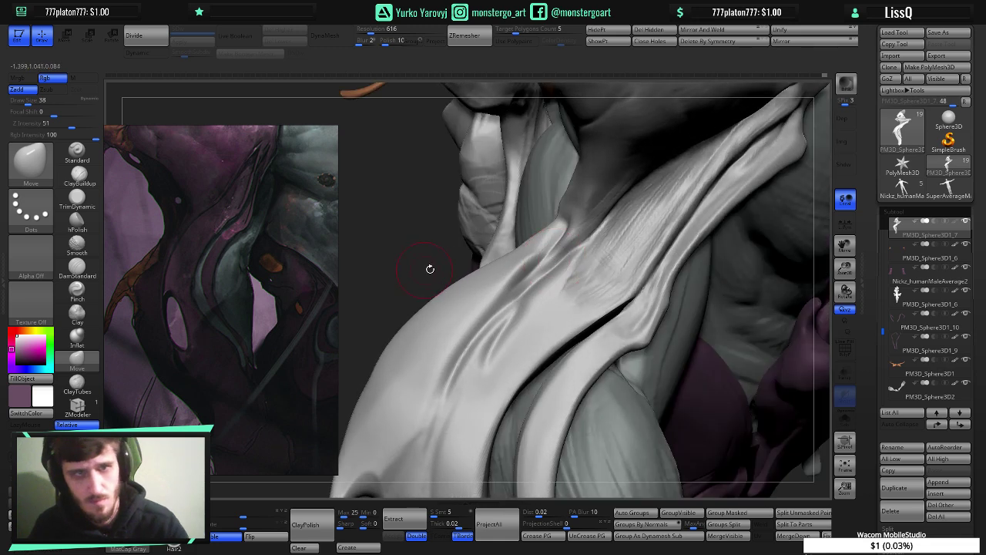
pyautogui.moveTo(538, 275); pyautogui.dragTo(553, 257)
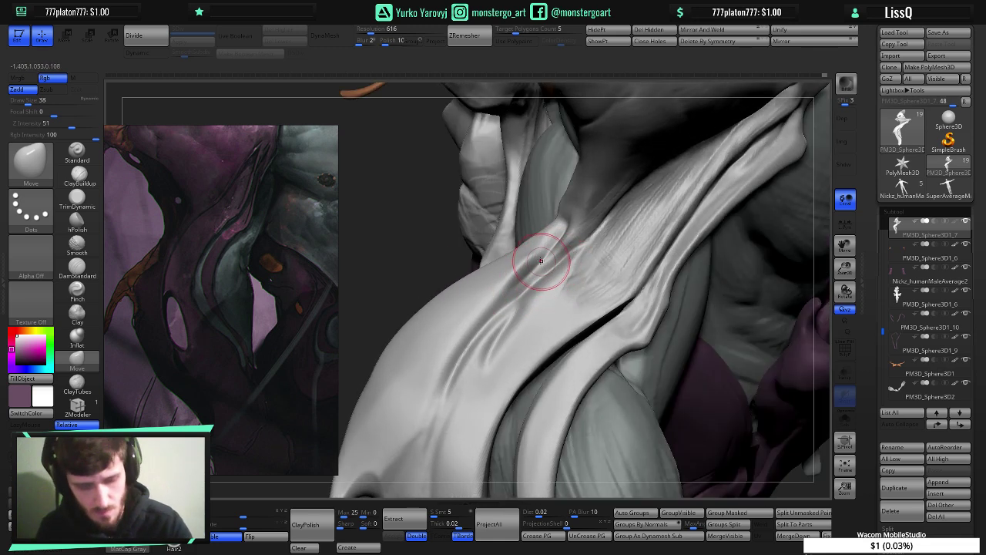
pyautogui.press('[')
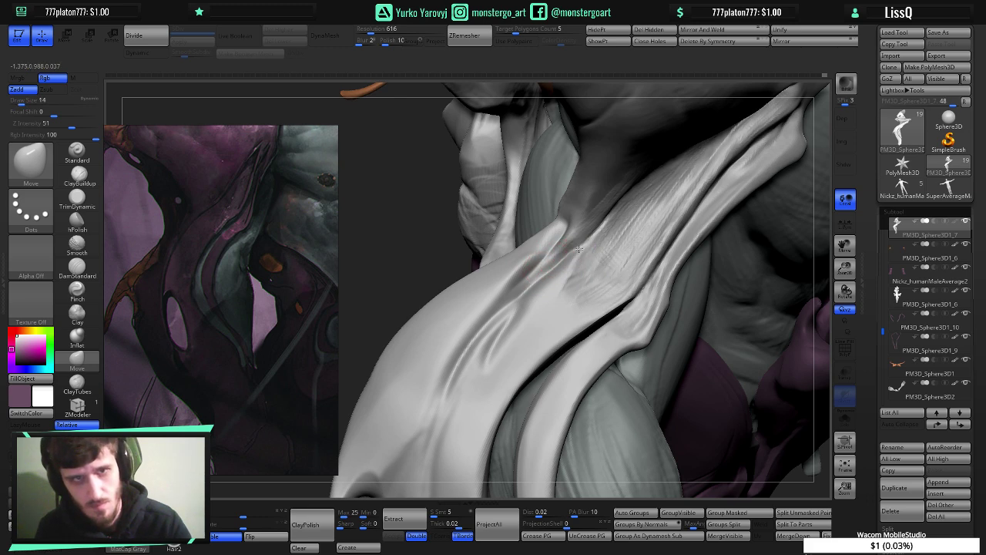
pyautogui.hotkey('ctrl', 'z')
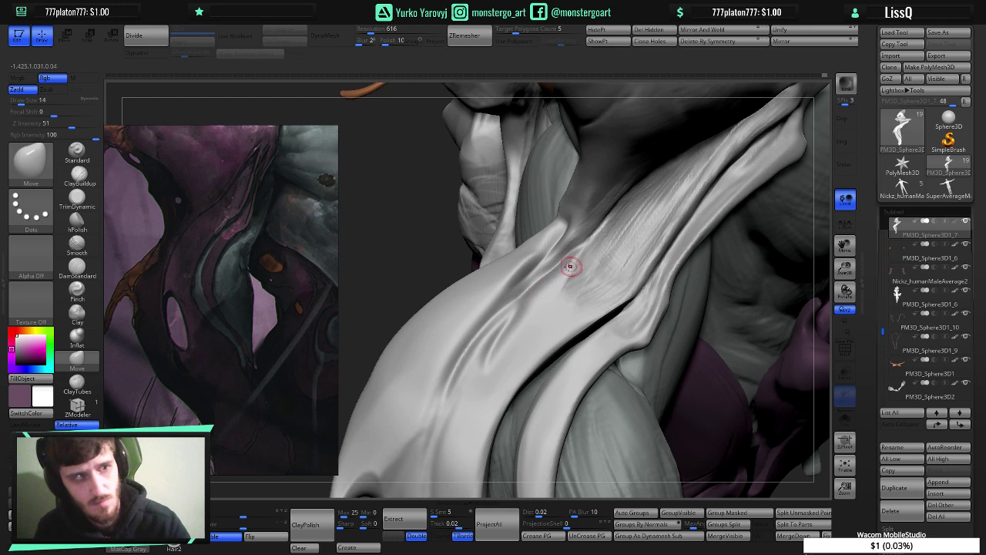
# - Carve creases along the shoulder strand just below the neck with DamStandard at draw size 14 and Z Intensity 13
pyautogui.click(76, 266)
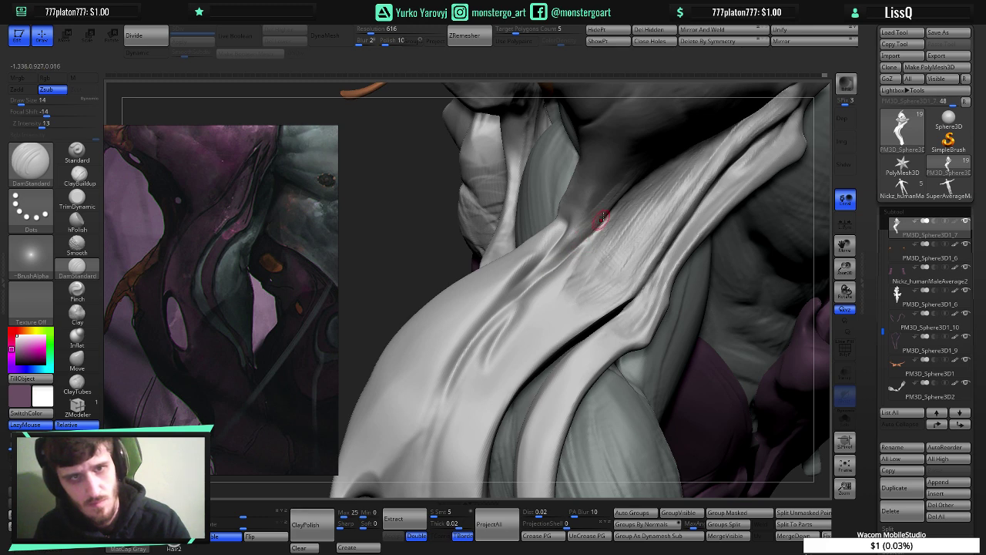
pyautogui.moveTo(554, 268); pyautogui.dragTo(506, 311)
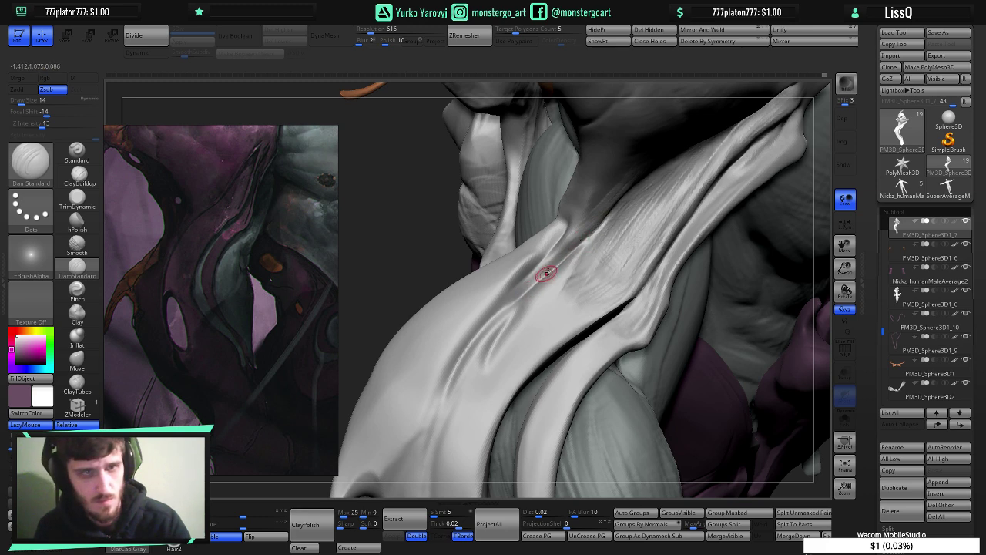
pyautogui.moveTo(546, 274); pyautogui.dragTo(505, 312)
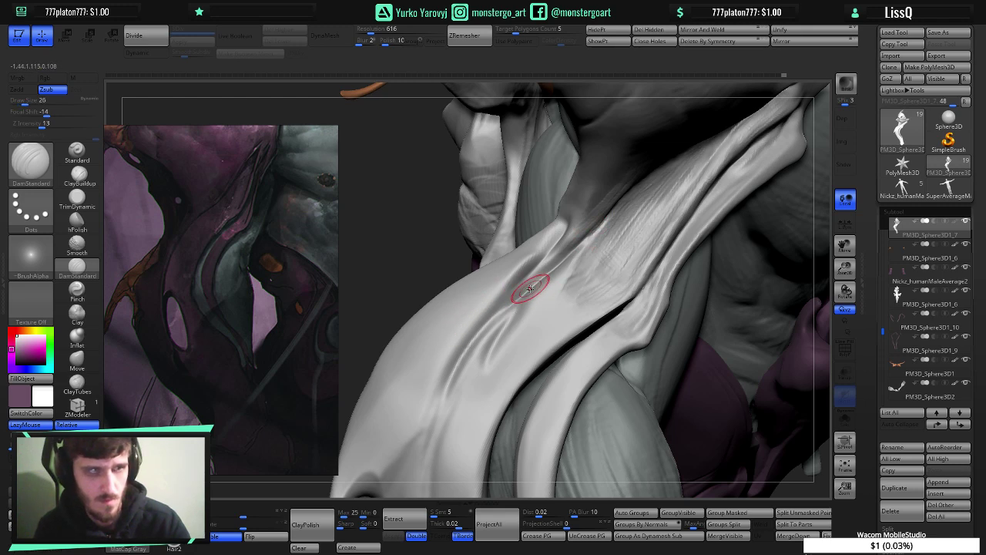
# - Set SmoothDirectional as the smoothing brush, lowering the concept reference image clear of the brush palette
pyautogui.press('shift')
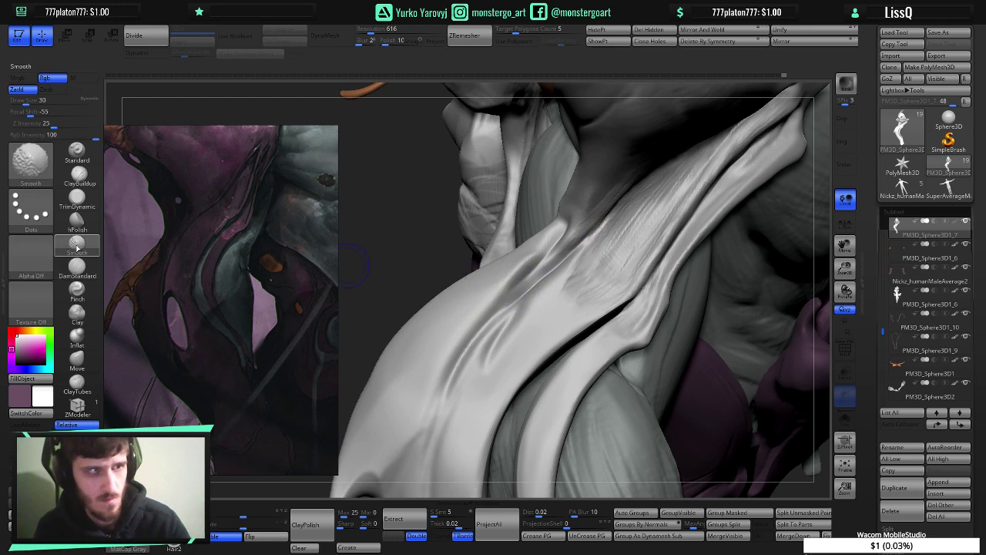
pyautogui.press('b')
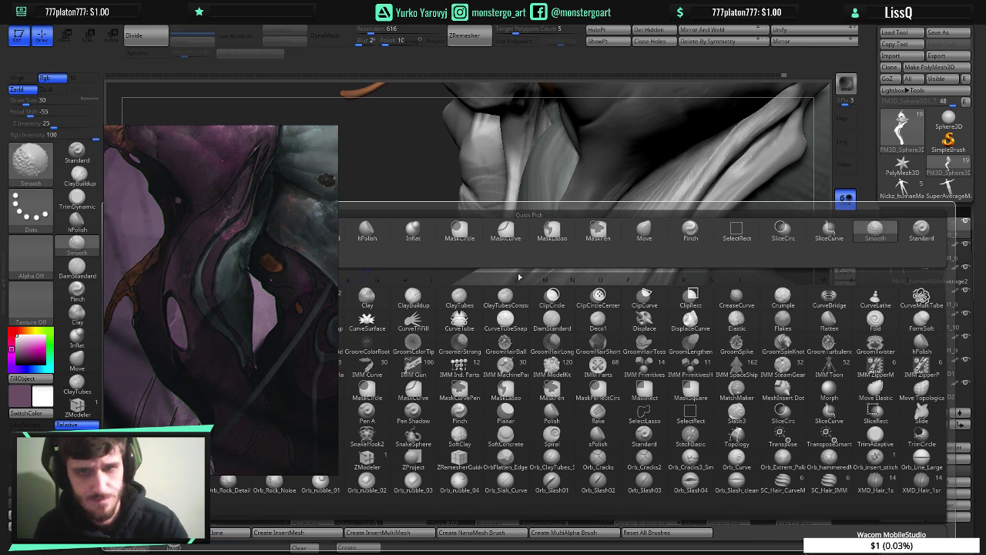
pyautogui.press('d')
pyautogui.press('s')
pyautogui.moveTo(314, 248); pyautogui.dragTo(307, 386)
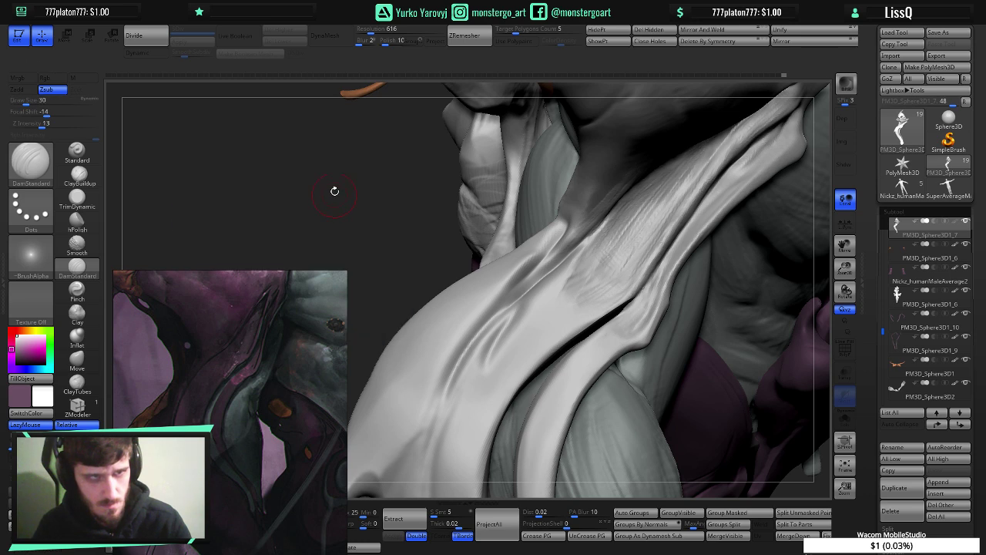
pyautogui.press('b')
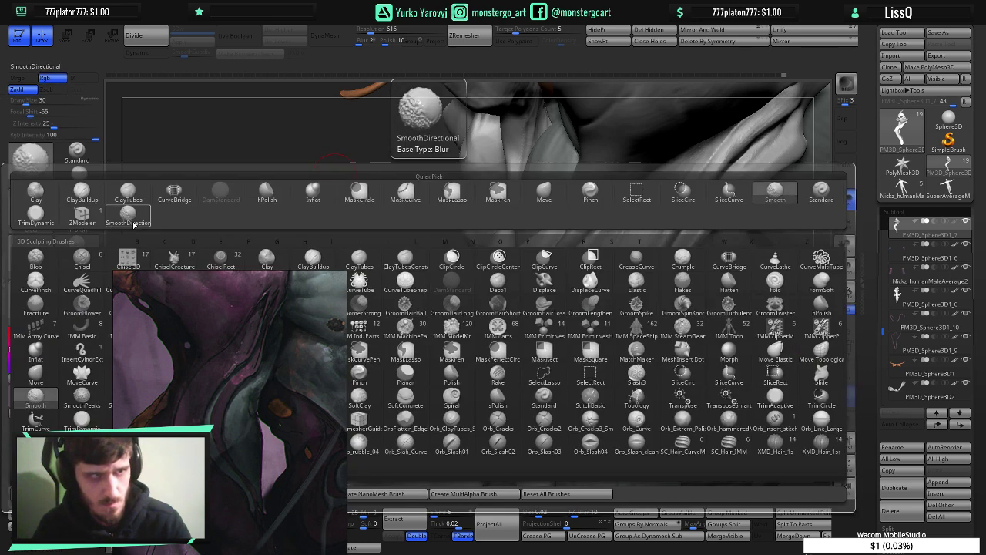
pyautogui.click(134, 221)
# - Smooth the shoulder creases below the neck along their flow with SmoothDirectional at Z Intensity 100
pyautogui.moveTo(531, 247); pyautogui.dragTo(532, 248, button='right')
pyautogui.moveTo(532, 247); pyautogui.dragTo(526, 242)
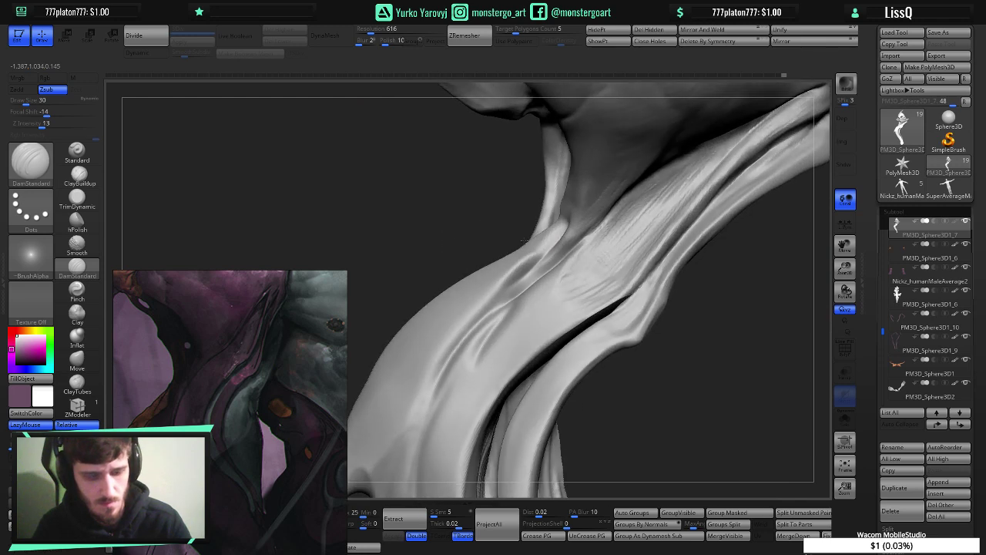
pyautogui.moveTo(525, 242)
pyautogui.mouseDown(button='right')
pyautogui.moveTo(520, 235)
pyautogui.moveTo(532, 239)
pyautogui.mouseUp(button='right')
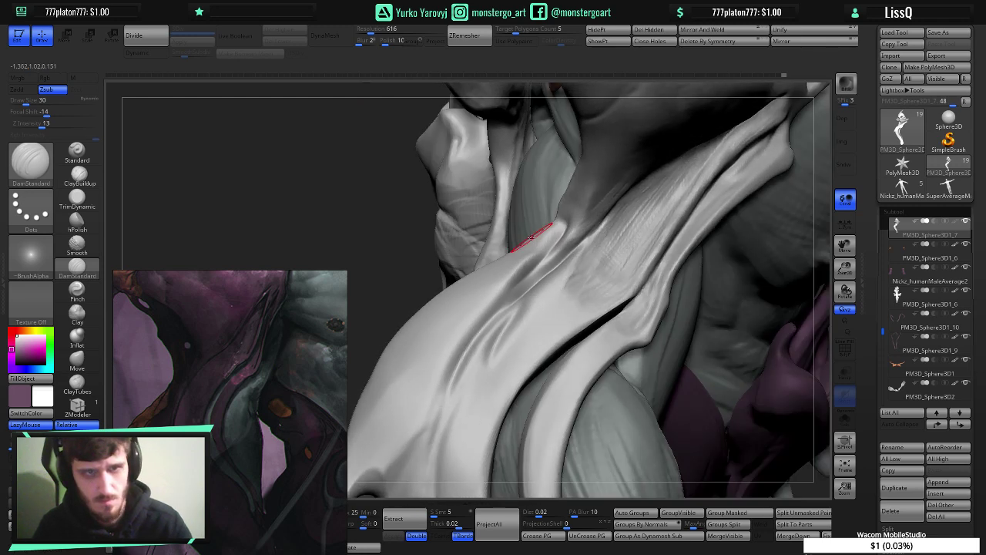
pyautogui.keyDown('shift'); pyautogui.moveTo(511, 278); pyautogui.dragTo(555, 263); pyautogui.keyUp('shift')
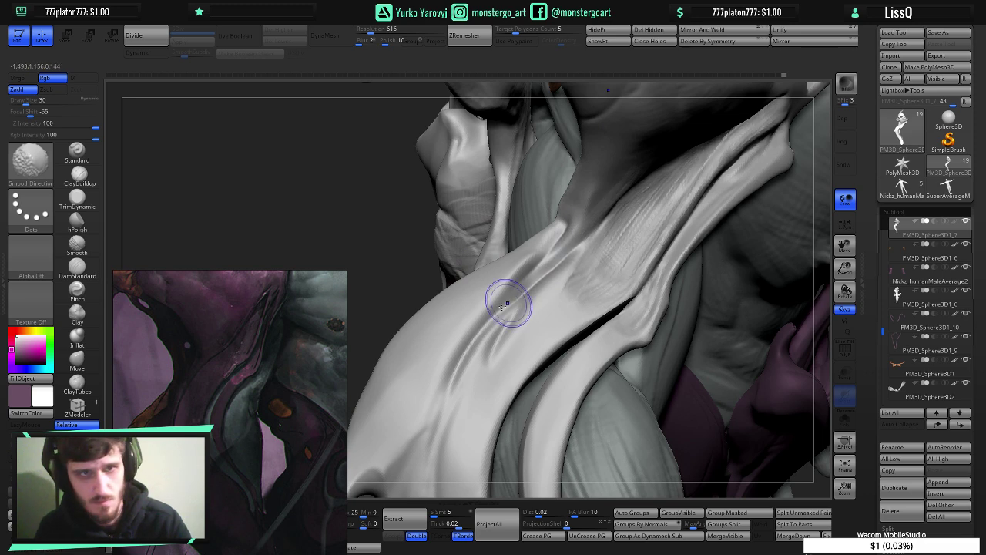
pyautogui.moveTo(512, 269)
pyautogui.mouseDown(button='right')
pyautogui.moveTo(553, 264)
pyautogui.moveTo(529, 268)
pyautogui.moveTo(540, 258)
pyautogui.mouseUp(button='right')
pyautogui.moveTo(539, 259); pyautogui.dragTo(540, 259)
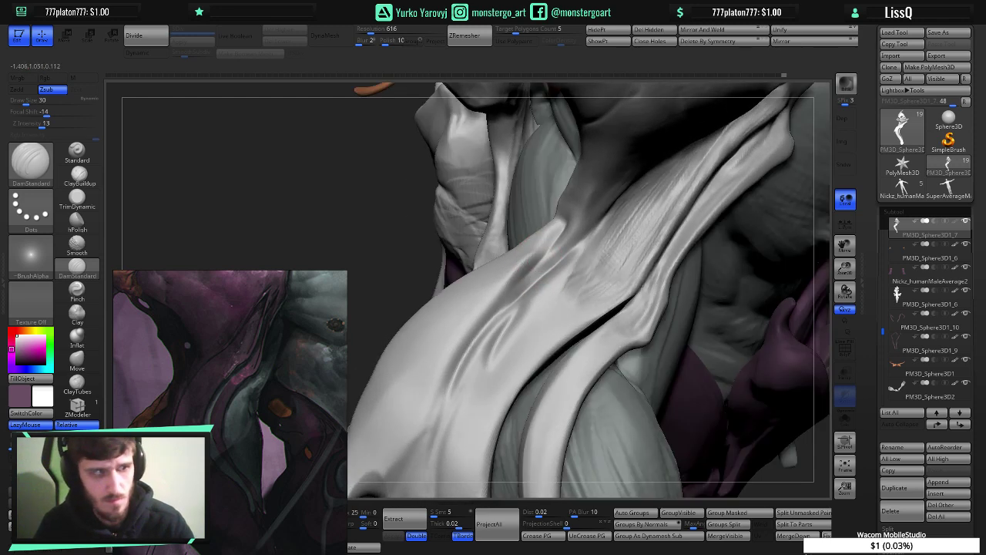
# - Raise the concept reference image again and display the model in a red material to check the shoulder creases
pyautogui.moveTo(193, 479); pyautogui.dragTo(171, 367)
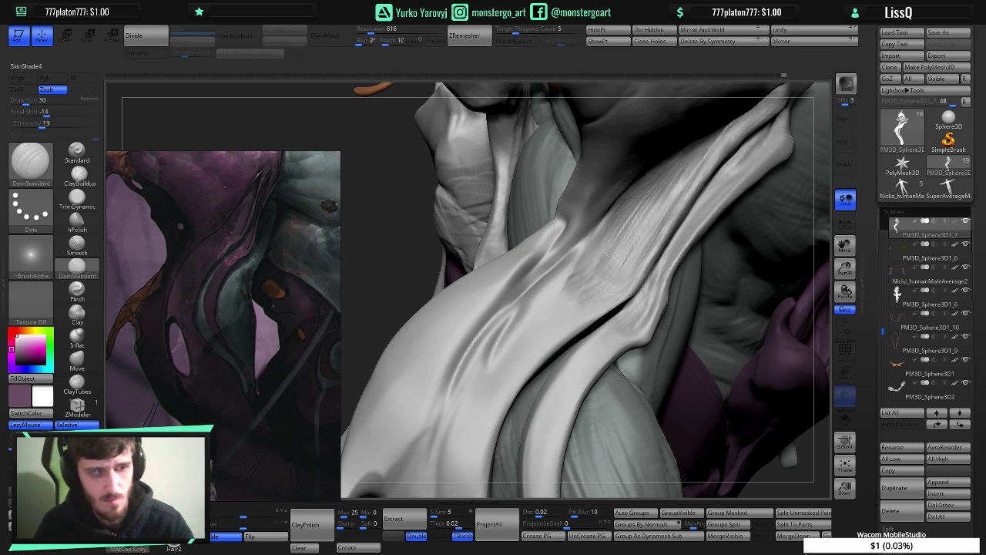
pyautogui.click(82, 530)
pyautogui.click(36, 530)
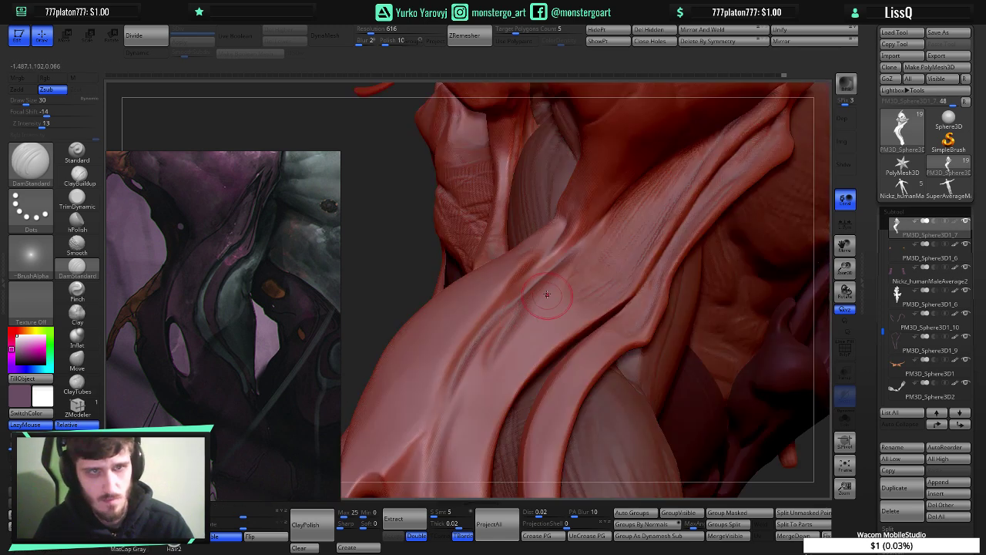
pyautogui.moveTo(547, 295); pyautogui.dragTo(555, 294, button='right')
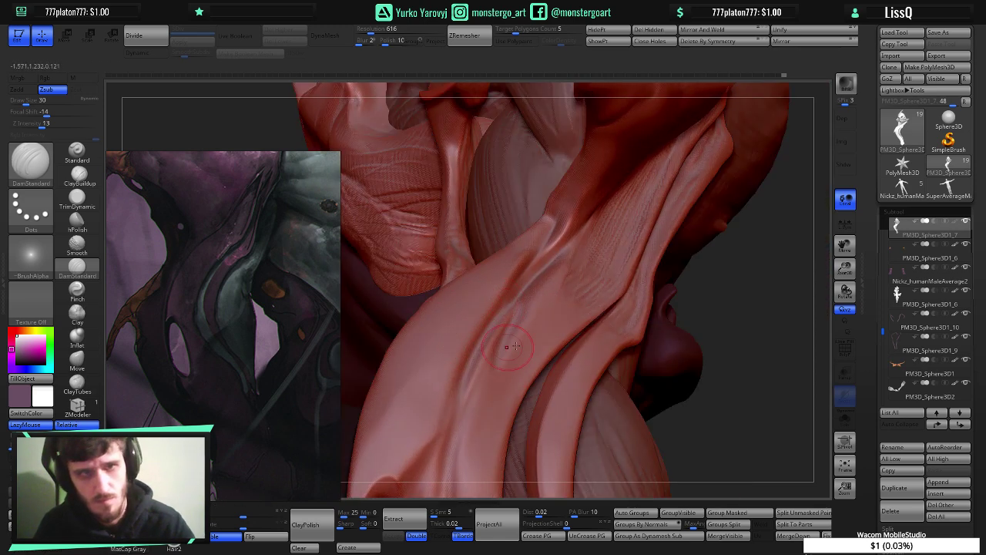
# - Adjust the strand surface where it meets the neck with the Move brush at draw size 58
pyautogui.click(77, 362)
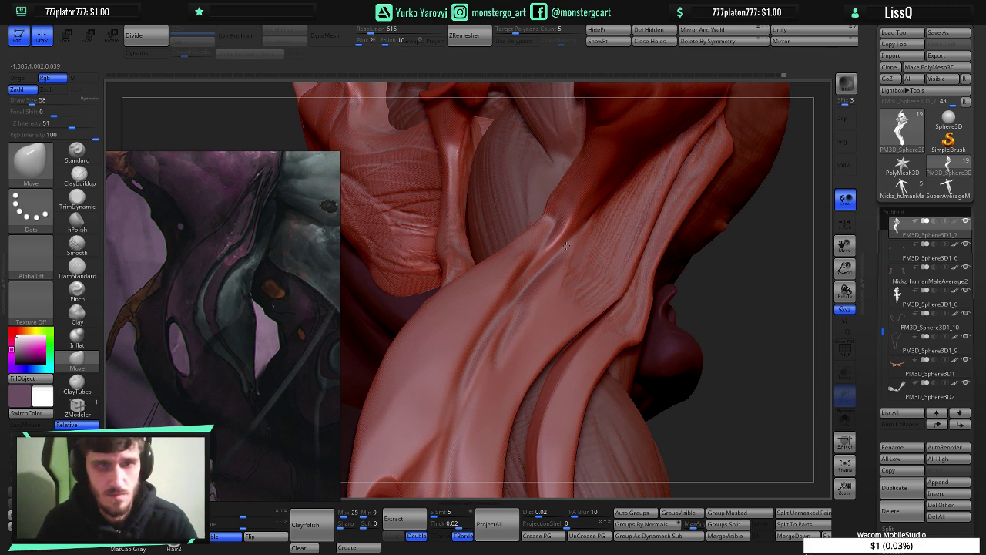
pyautogui.moveTo(579, 237); pyautogui.dragTo(584, 233)
pyautogui.moveTo(575, 245)
pyautogui.mouseDown(button='right')
pyautogui.moveTo(534, 247)
pyautogui.moveTo(564, 245)
pyautogui.mouseUp(button='right')
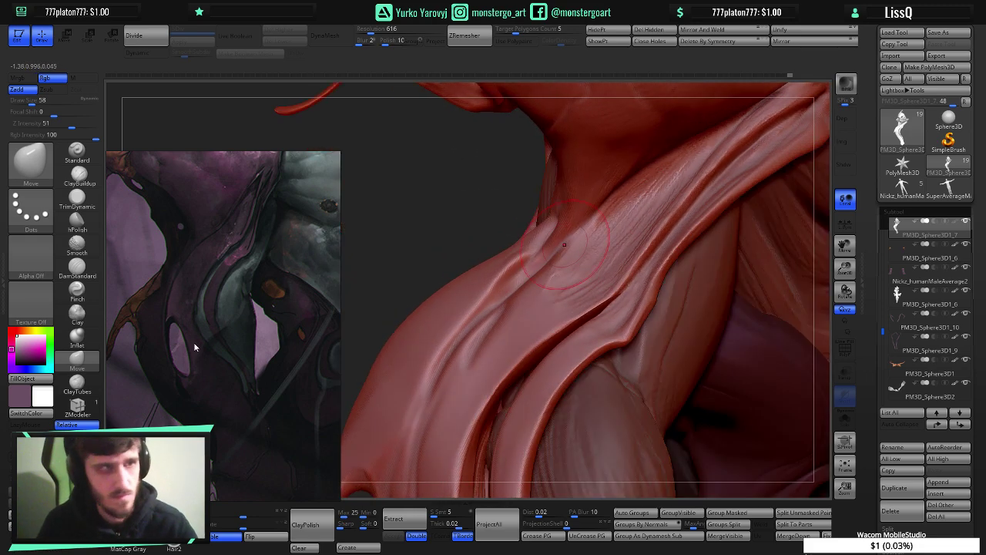
# - Deepen the creases running from the neck into the shoulder strand with DamStandard, using draw sizes 22 and 30
pyautogui.click(77, 266)
pyautogui.press('[')
pyautogui.press('[')
pyautogui.press('[')
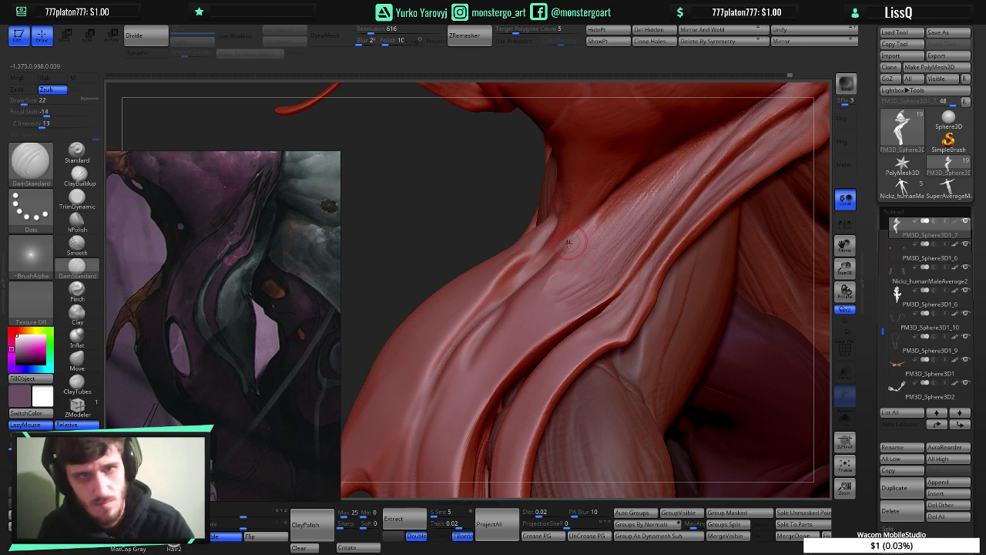
pyautogui.press(']')
pyautogui.press(']')
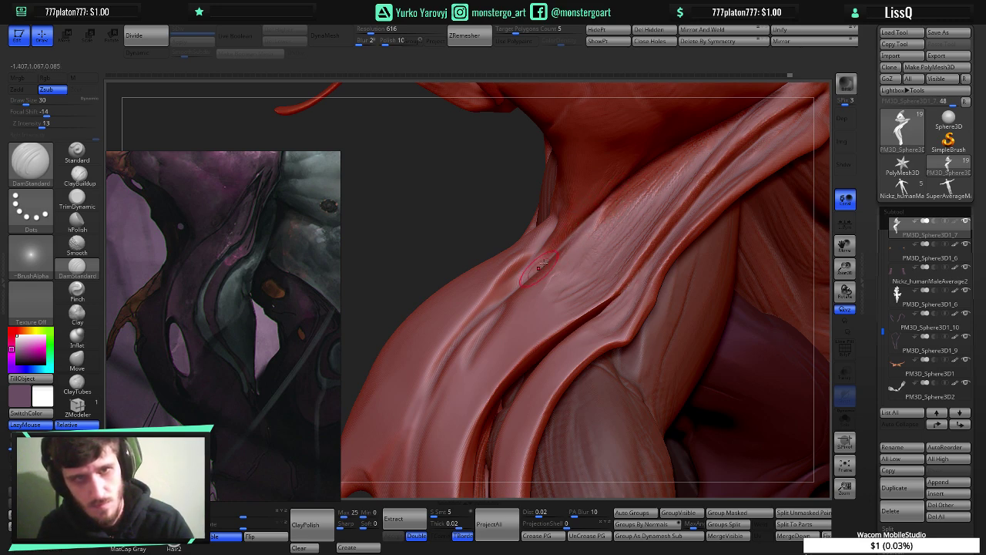
pyautogui.moveTo(545, 283)
pyautogui.keyDown('ctrl'); pyautogui.mouseDown(button='right')
pyautogui.moveTo(507, 249)
pyautogui.moveTo(521, 291)
pyautogui.moveTo(546, 298)
pyautogui.mouseUp(button='right'); pyautogui.keyUp('ctrl')
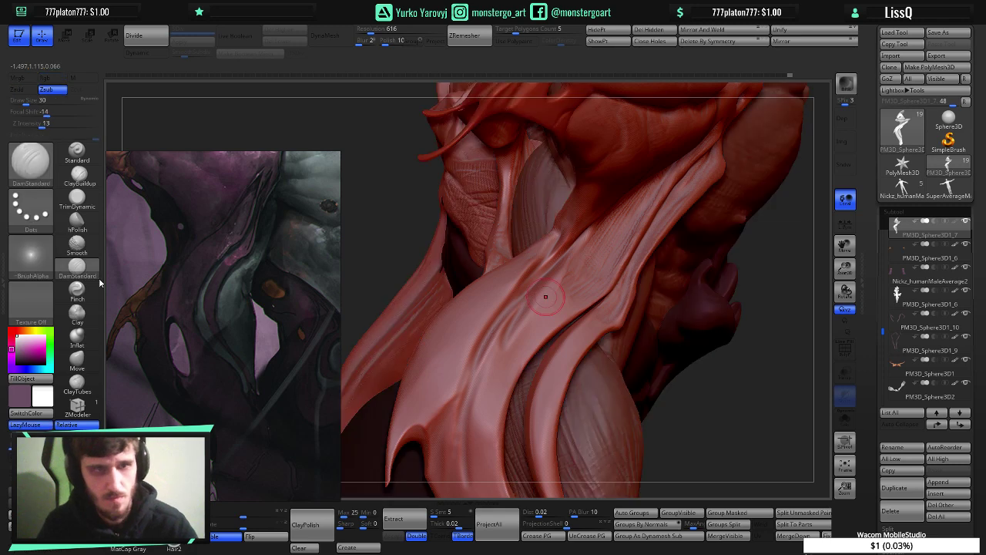
# - Flatten the planes beside the shoulder creases with TrimDynamic at draw size 30 and Z Intensity 43
pyautogui.click(83, 202)
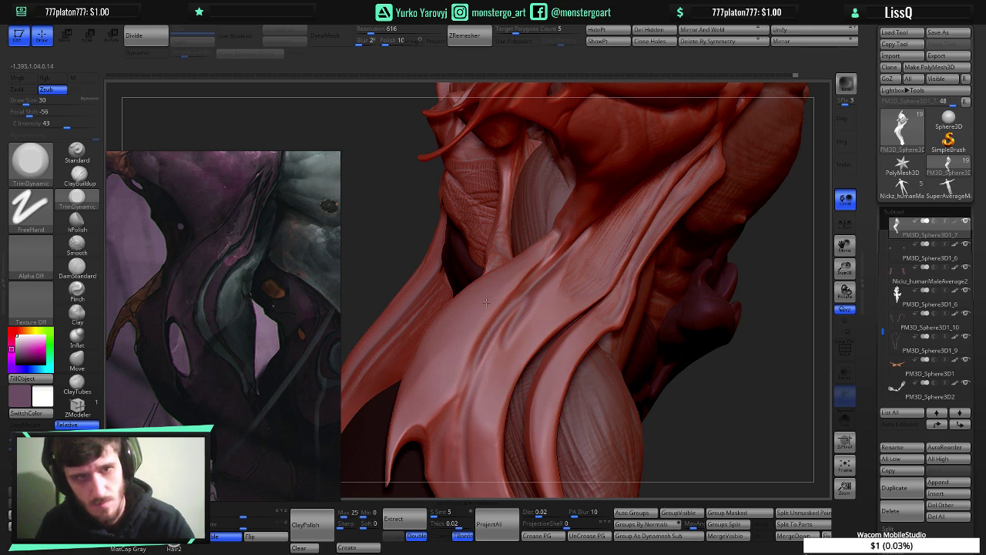
pyautogui.moveTo(446, 375); pyautogui.dragTo(465, 374, button='right')
pyautogui.keyDown('ctrl'); pyautogui.moveTo(555, 391); pyautogui.dragTo(518, 376, button='right'); pyautogui.keyUp('ctrl')
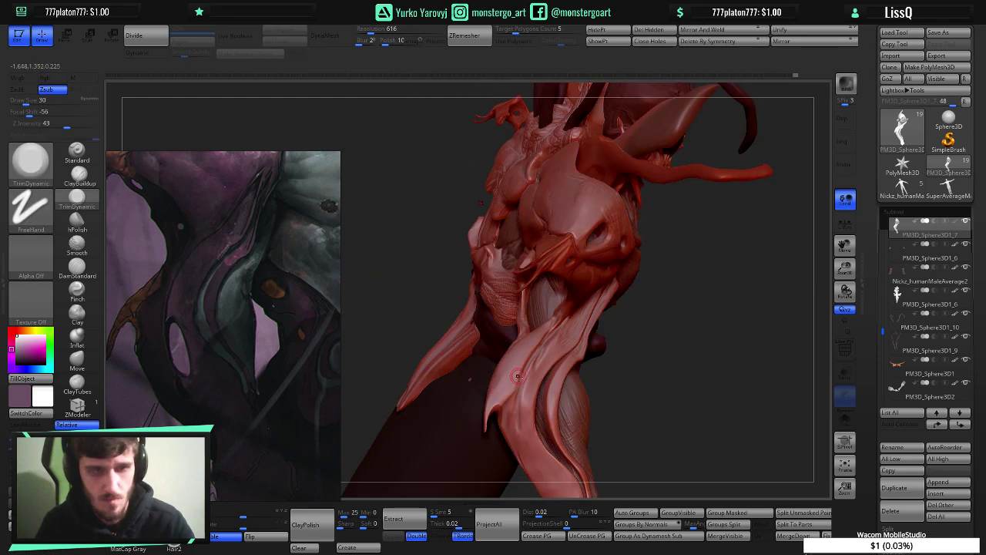
# - Switch the model back to the gray material and review the arm armor from the shoulder to the hand
pyautogui.keyDown('alt'); pyautogui.moveTo(653, 410); pyautogui.dragTo(620, 363, button='right'); pyautogui.keyUp('alt')
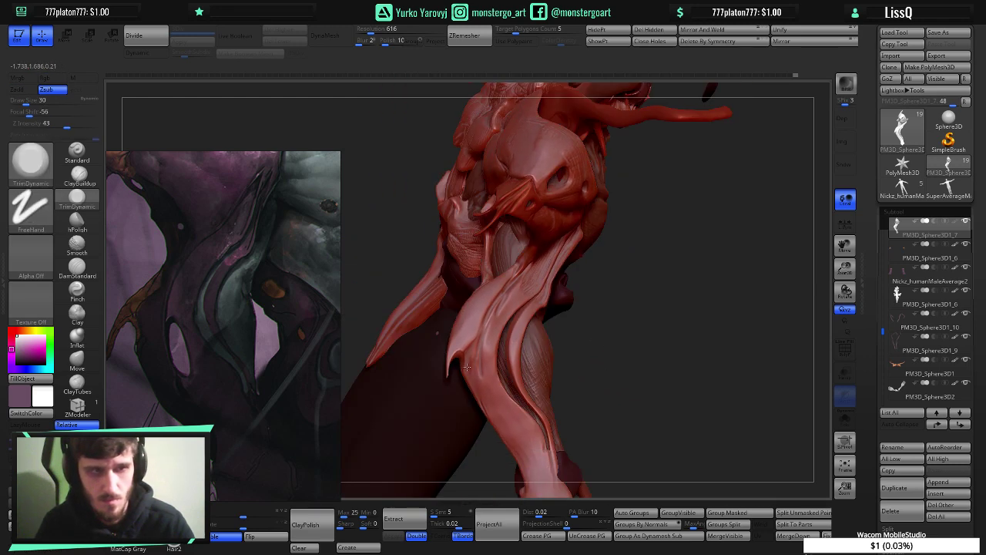
pyautogui.moveTo(467, 368); pyautogui.dragTo(398, 367, button='right')
pyautogui.moveTo(562, 380); pyautogui.dragTo(658, 332, button='right')
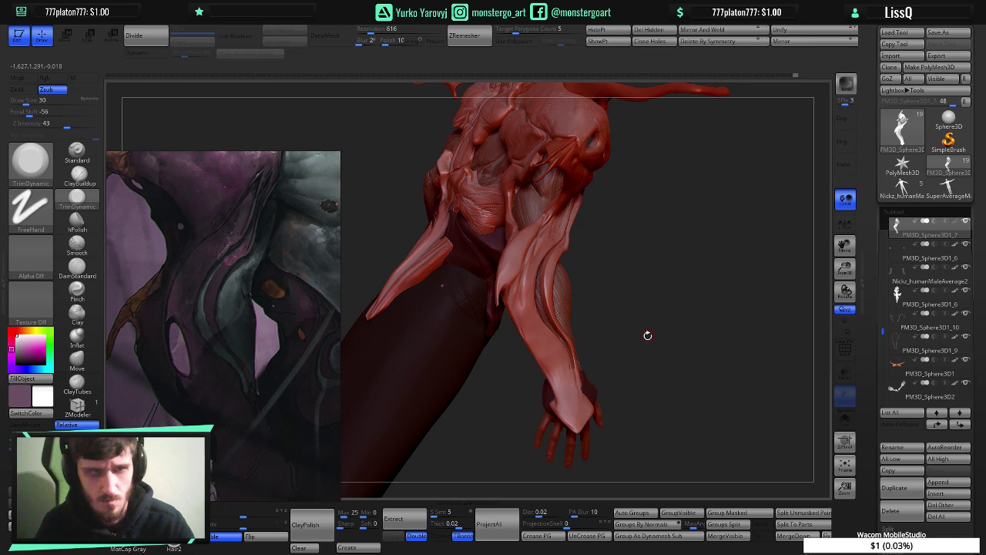
pyautogui.click(128, 540)
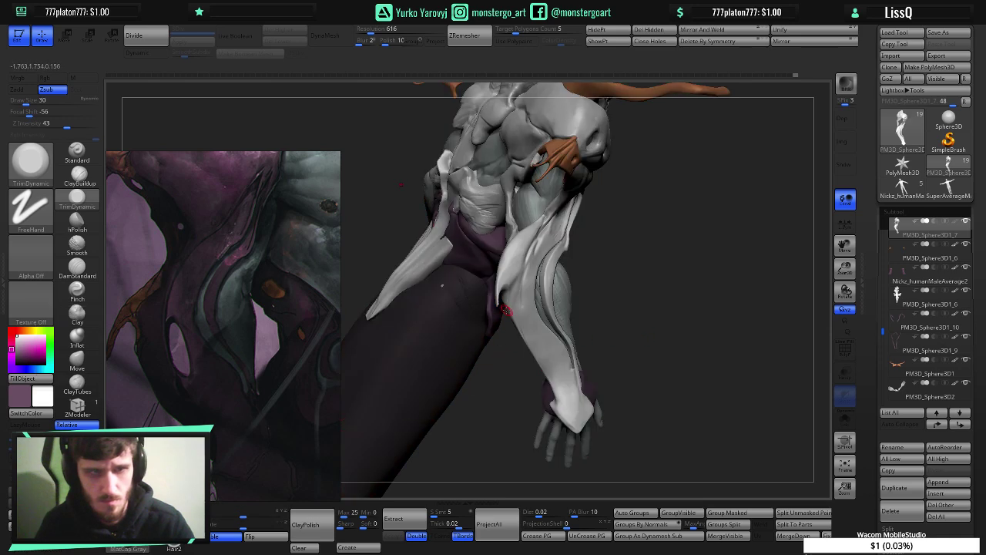
pyautogui.moveTo(526, 316); pyautogui.dragTo(517, 319, button='right')
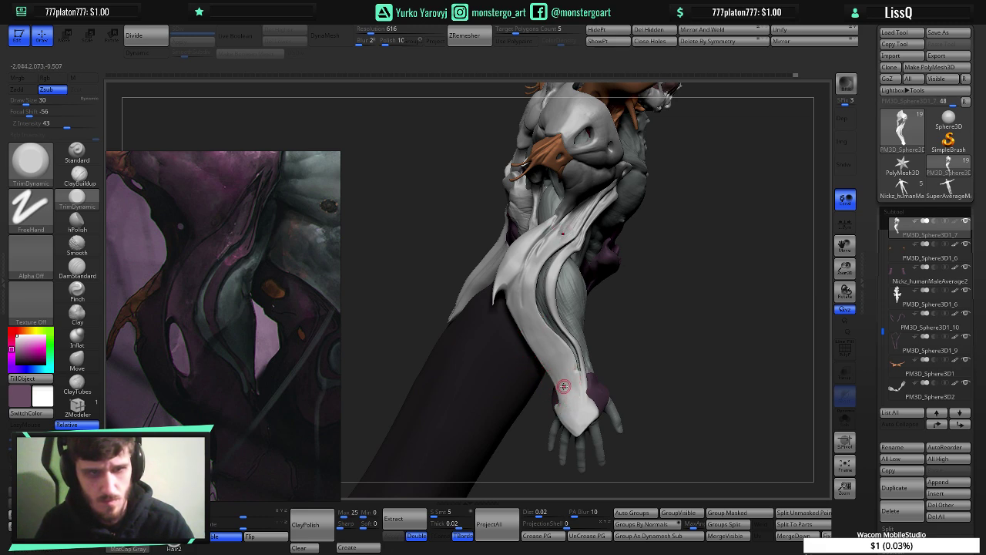
# - Hide the narrow outer strand of the arm armor and bring the strand junction below the neck into close view
pyautogui.keyDown('ctrl'); pyautogui.keyDown('shift'); pyautogui.click(547, 338); pyautogui.keyUp('shift'); pyautogui.keyUp('ctrl')
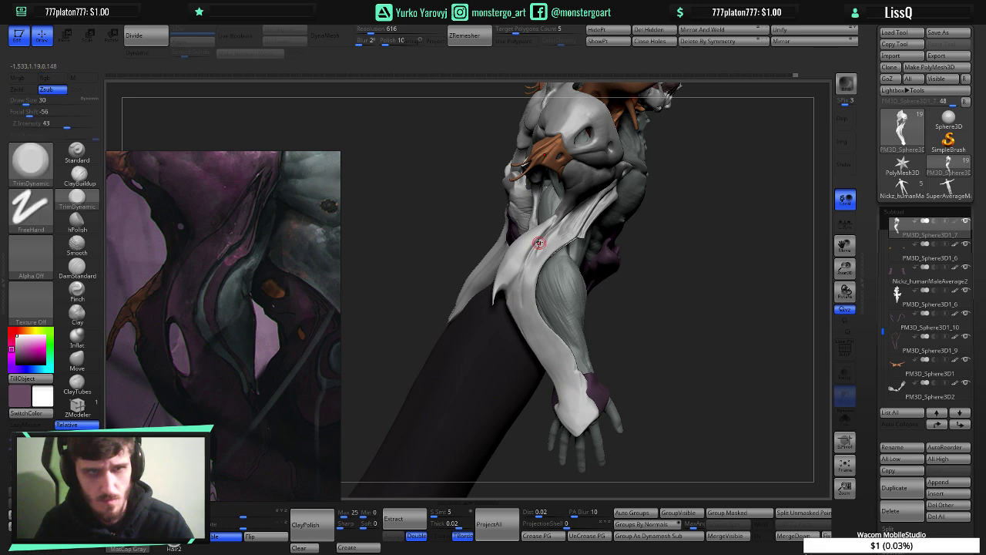
pyautogui.moveTo(539, 244); pyautogui.dragTo(514, 234, button='right')
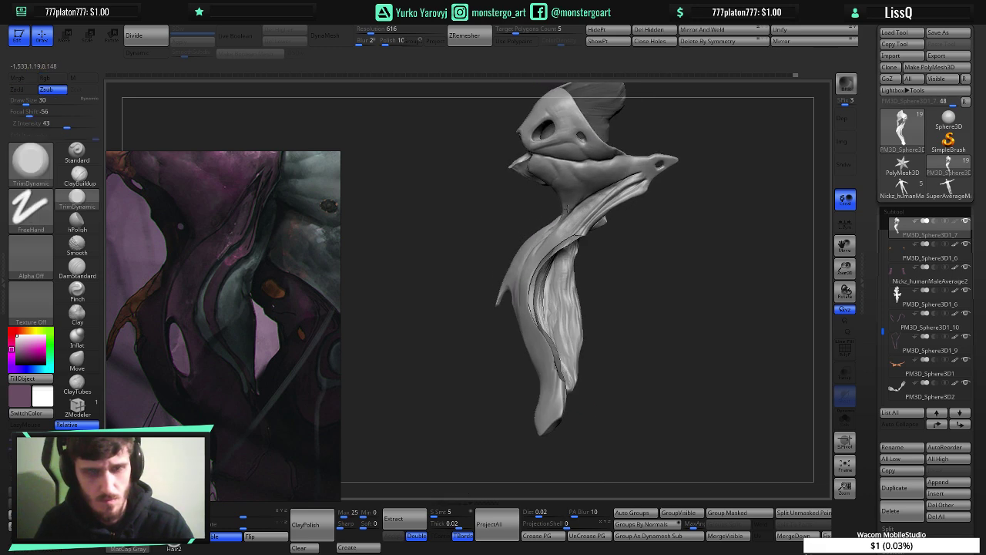
pyautogui.keyDown('ctrl'); pyautogui.moveTo(567, 209); pyautogui.dragTo(571, 236, button='right'); pyautogui.keyUp('ctrl')
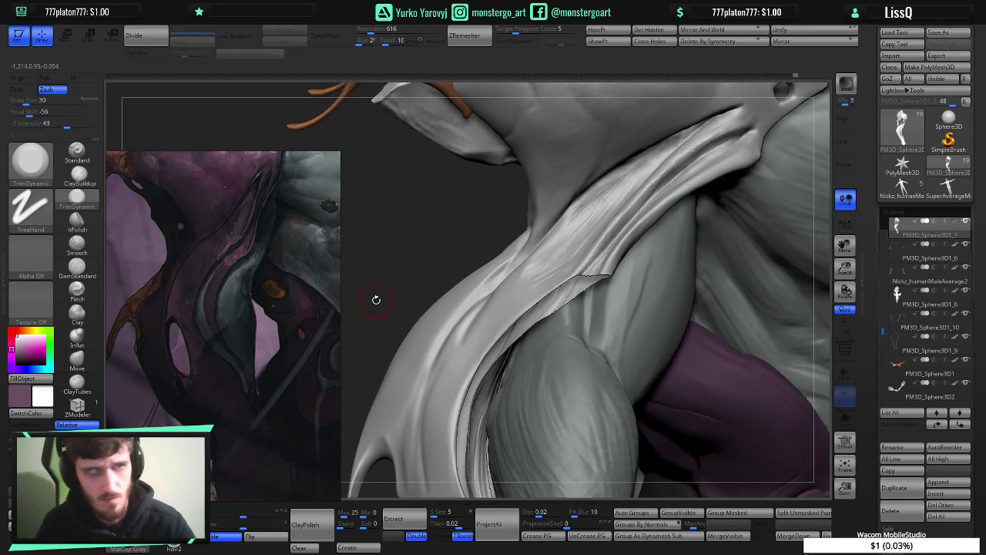
# - Carve branching creases from the shoulder plate down into the narrow neck above the strand with DamStandard at draw size 30
pyautogui.click(76, 269)
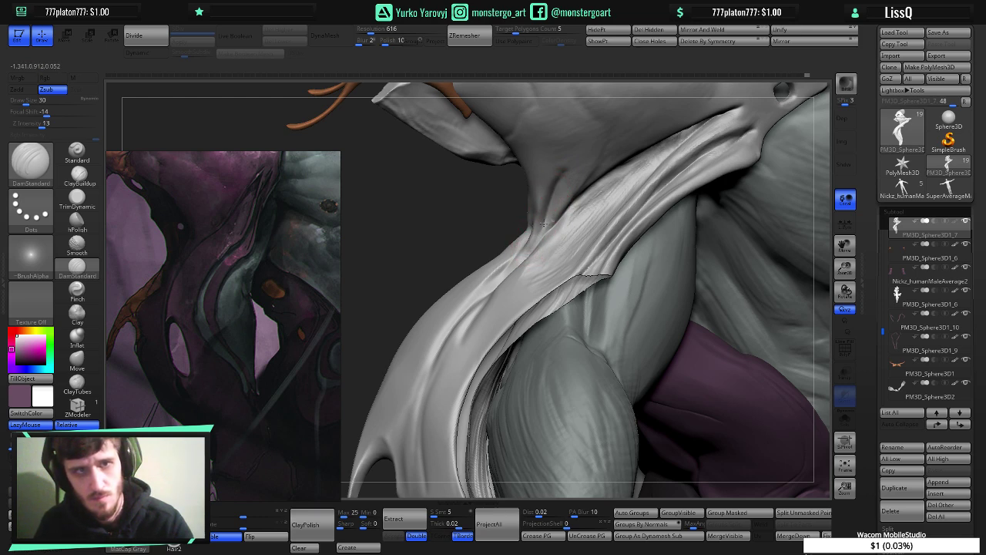
pyautogui.moveTo(564, 166); pyautogui.dragTo(540, 233, button='right')
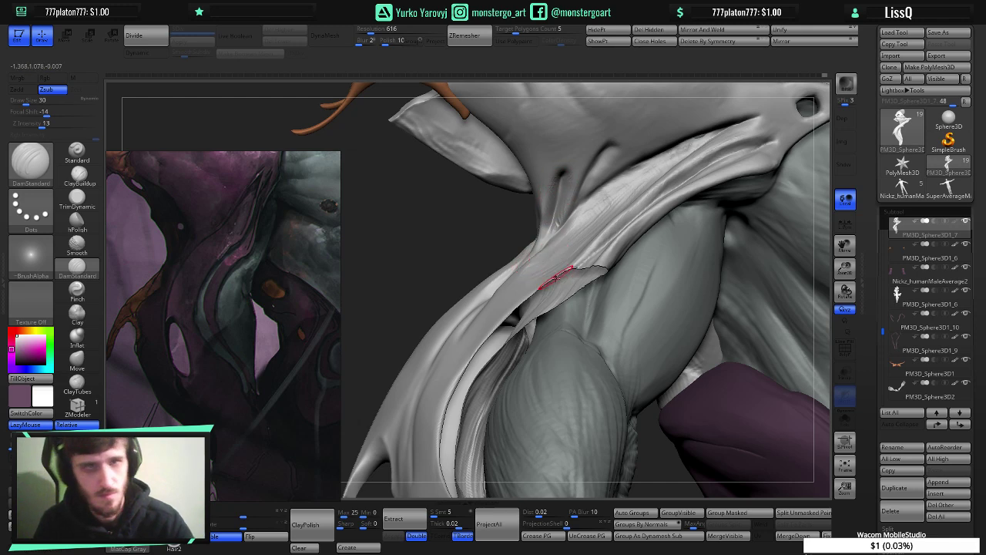
pyautogui.keyDown('ctrl'); pyautogui.moveTo(557, 278); pyautogui.dragTo(544, 209, button='right'); pyautogui.keyUp('ctrl')
pyautogui.moveTo(546, 317); pyautogui.dragTo(583, 323, button='right')
pyautogui.moveTo(594, 283); pyautogui.dragTo(587, 314, button='right')
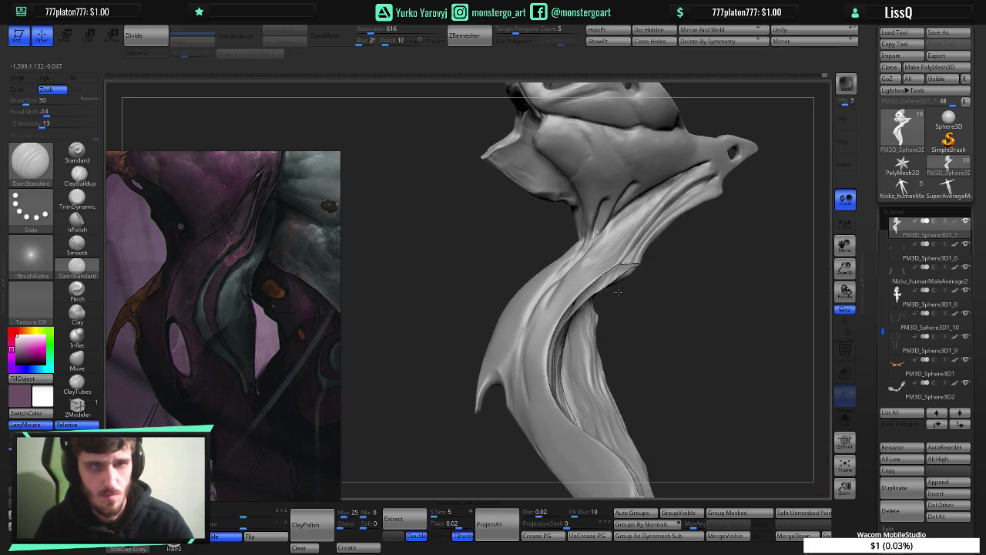
# - Undo the last change at the neck junction and reshape the narrow neck's edge with the Move brush at draw size 38
pyautogui.press('ctrl')
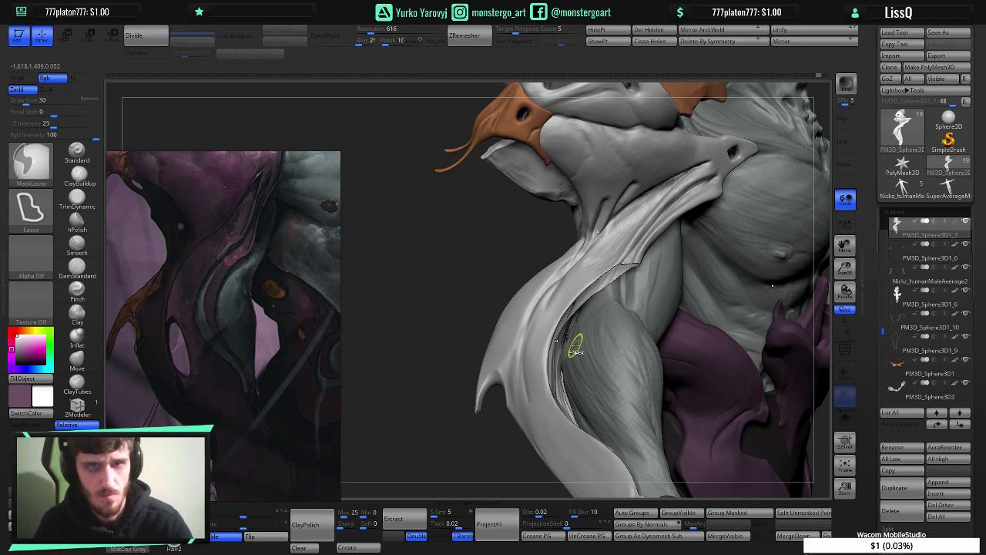
pyautogui.moveTo(590, 286)
pyautogui.mouseDown(button='right')
pyautogui.moveTo(550, 284)
pyautogui.moveTo(580, 282)
pyautogui.moveTo(580, 261)
pyautogui.moveTo(619, 245)
pyautogui.moveTo(619, 218)
pyautogui.moveTo(601, 240)
pyautogui.moveTo(541, 232)
pyautogui.mouseUp(button='right')
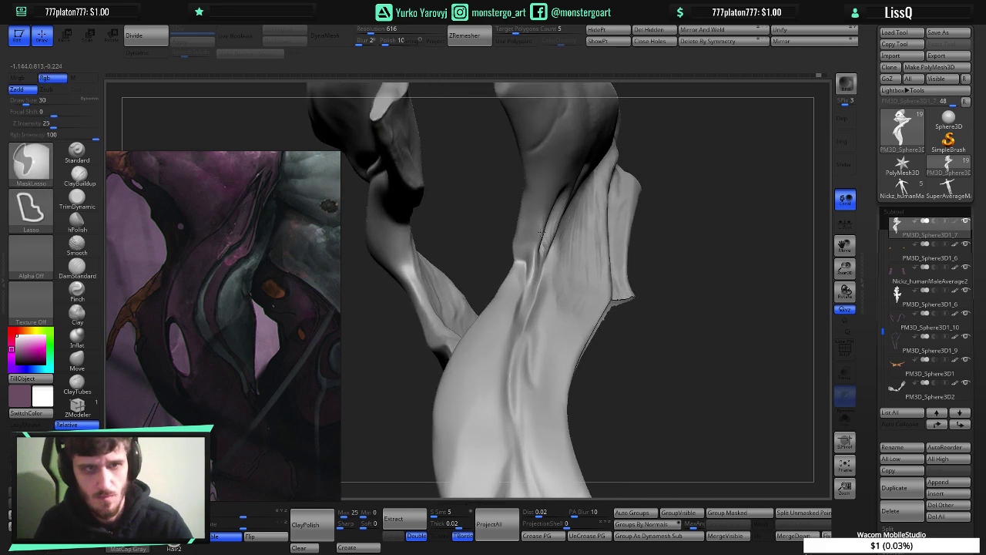
pyautogui.hotkey('ctrl', 'z')
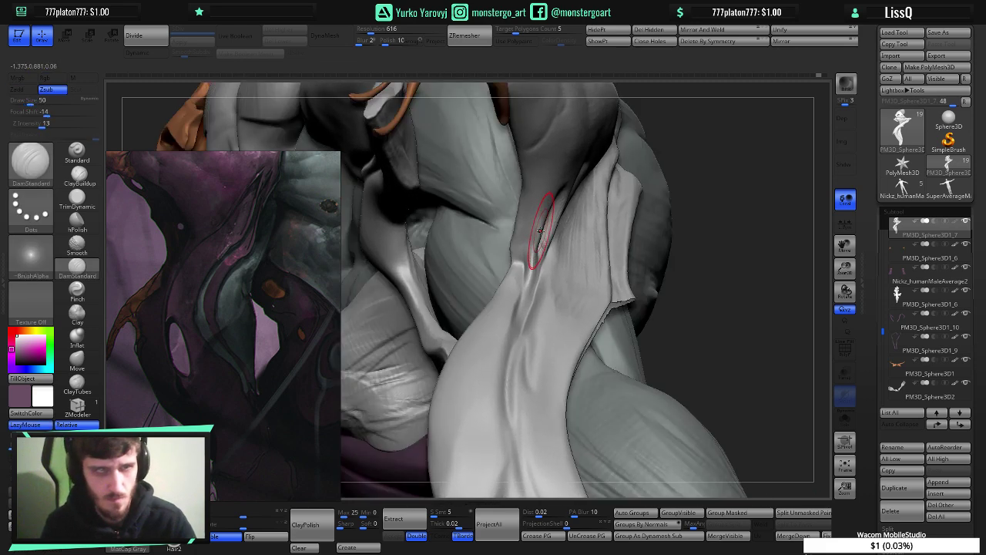
pyautogui.click(75, 366)
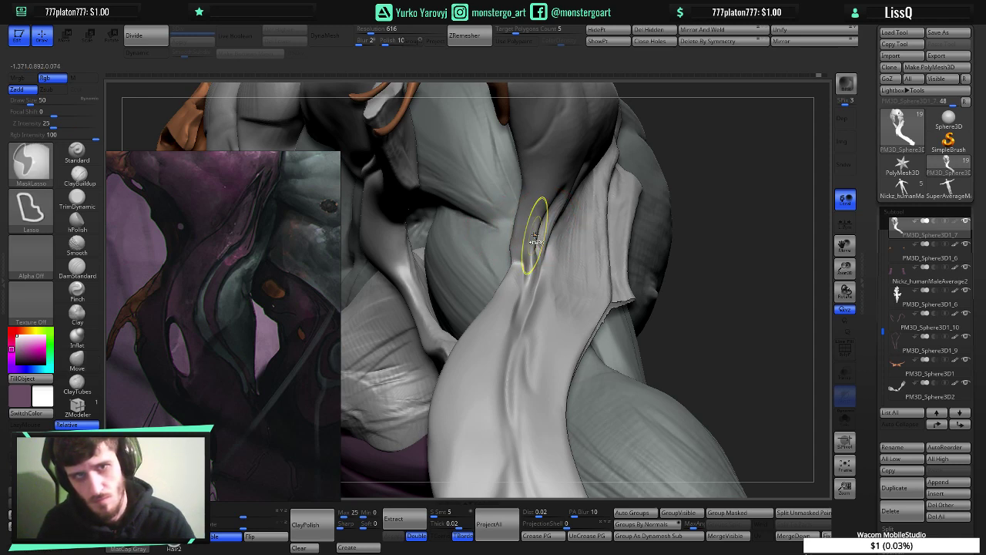
pyautogui.press('[')
pyautogui.press('[')
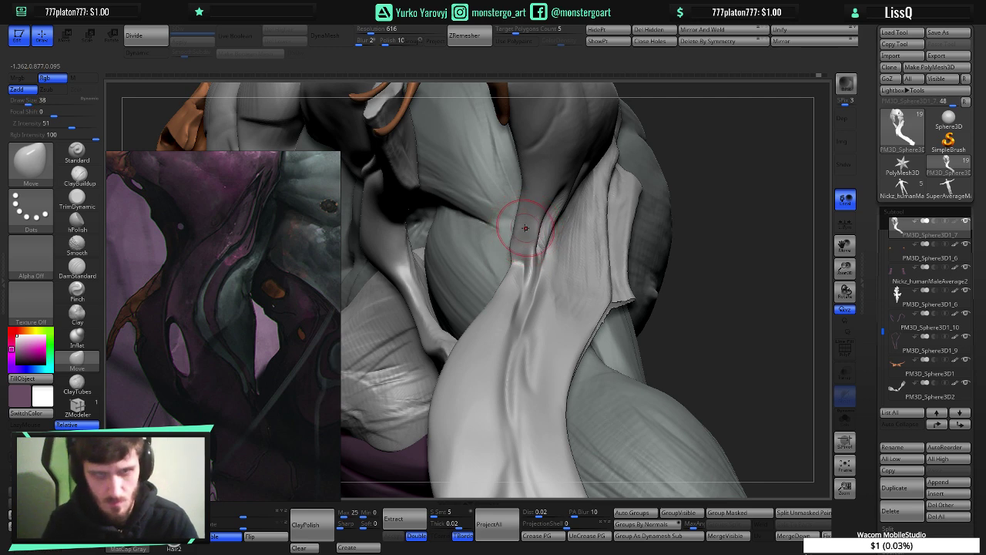
pyautogui.moveTo(544, 236); pyautogui.dragTo(534, 274)
pyautogui.moveTo(709, 264); pyautogui.dragTo(551, 258)
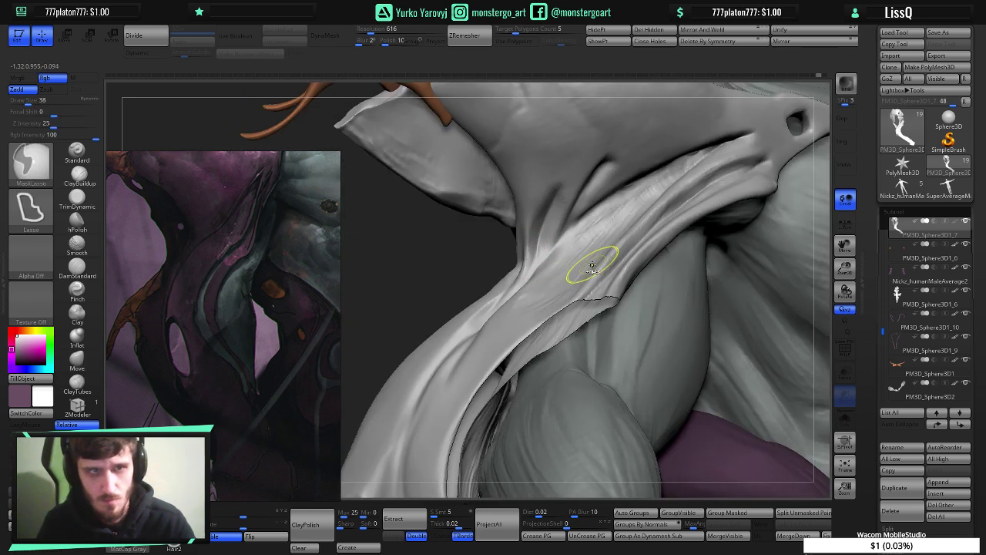
# - Refine the neck junction with the Move brush at draw size 18 and smooth the surface where its creases meet the strand
pyautogui.moveTo(593, 266)
pyautogui.keyDown('ctrl'); pyautogui.mouseDown(button='right')
pyautogui.moveTo(564, 232)
pyautogui.moveTo(581, 214)
pyautogui.moveTo(582, 231)
pyautogui.mouseUp(button='right'); pyautogui.keyUp('ctrl')
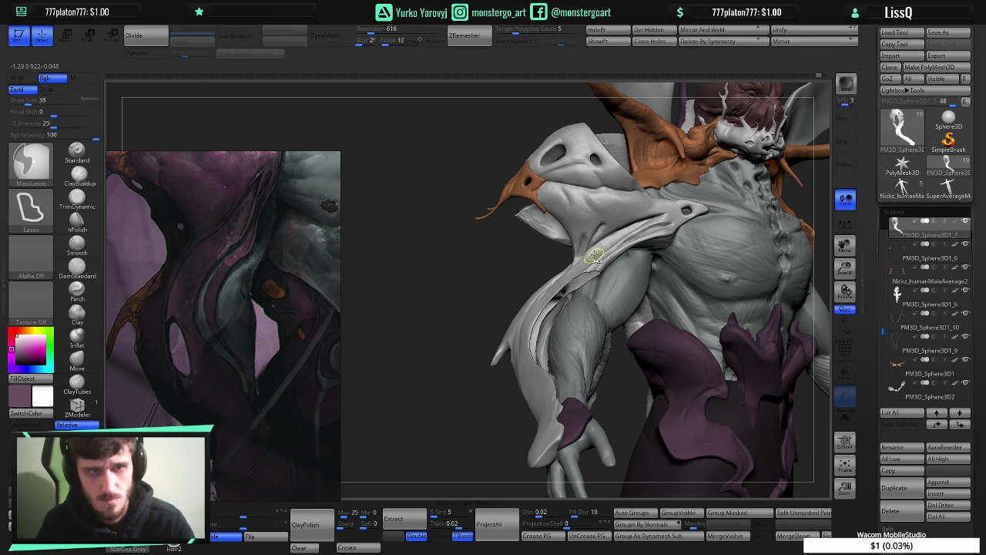
pyautogui.moveTo(594, 258); pyautogui.dragTo(629, 296, button='right')
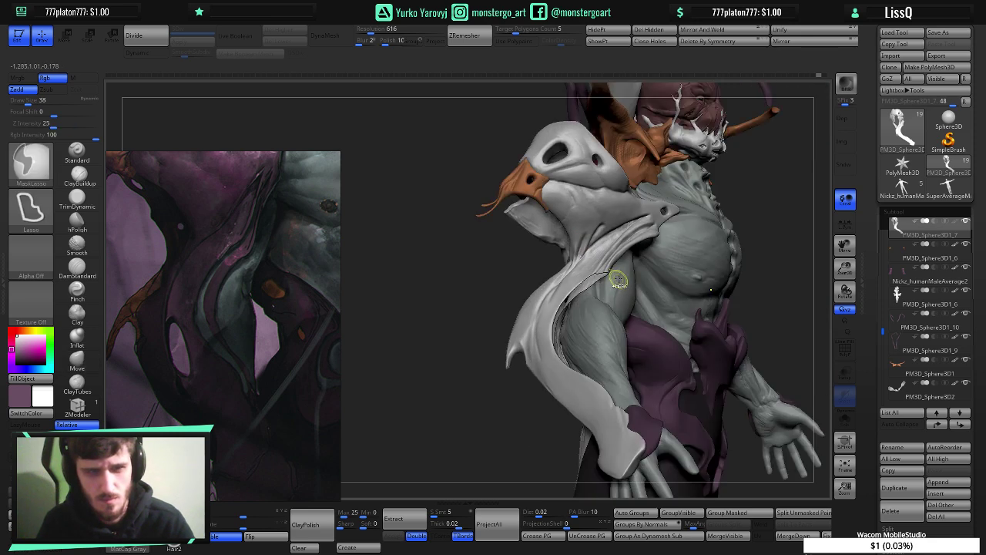
pyautogui.moveTo(565, 247)
pyautogui.keyDown('ctrl'); pyautogui.mouseDown(button='right')
pyautogui.moveTo(570, 269)
pyautogui.moveTo(622, 275)
pyautogui.moveTo(638, 295)
pyautogui.moveTo(590, 260)
pyautogui.mouseUp(button='right'); pyautogui.keyUp('ctrl')
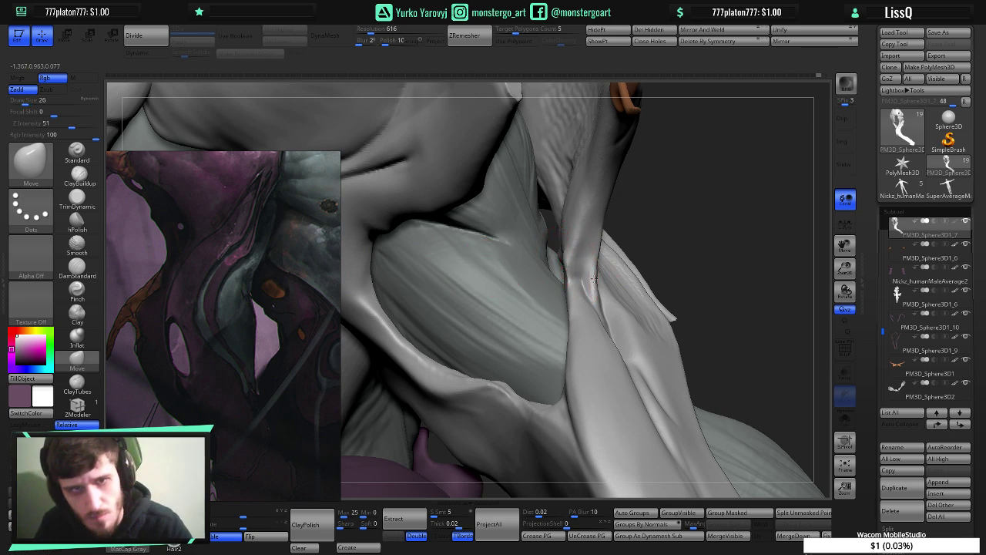
pyautogui.moveTo(595, 262); pyautogui.dragTo(591, 259, button='right')
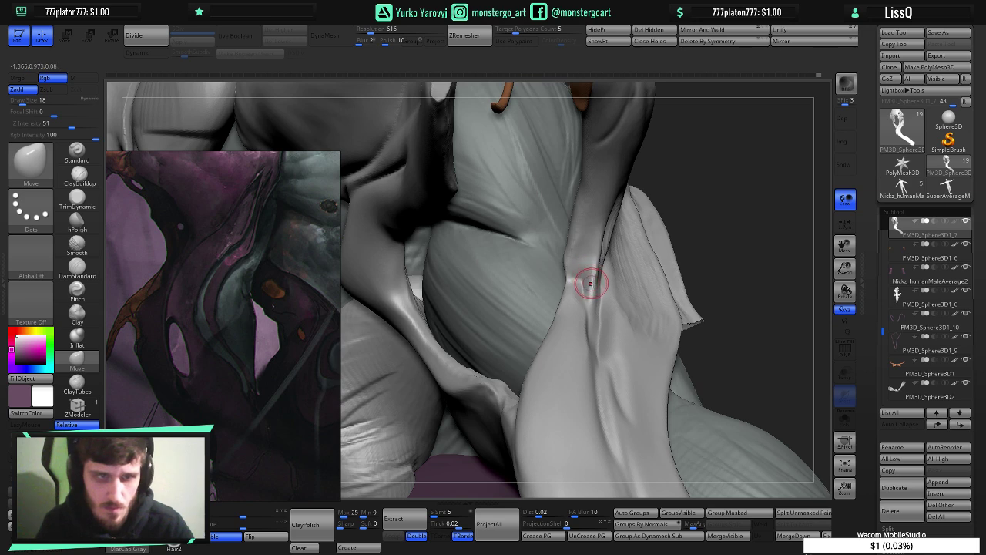
pyautogui.moveTo(581, 282)
pyautogui.mouseDown(button='right')
pyautogui.moveTo(552, 275)
pyautogui.moveTo(563, 275)
pyautogui.mouseUp(button='right')
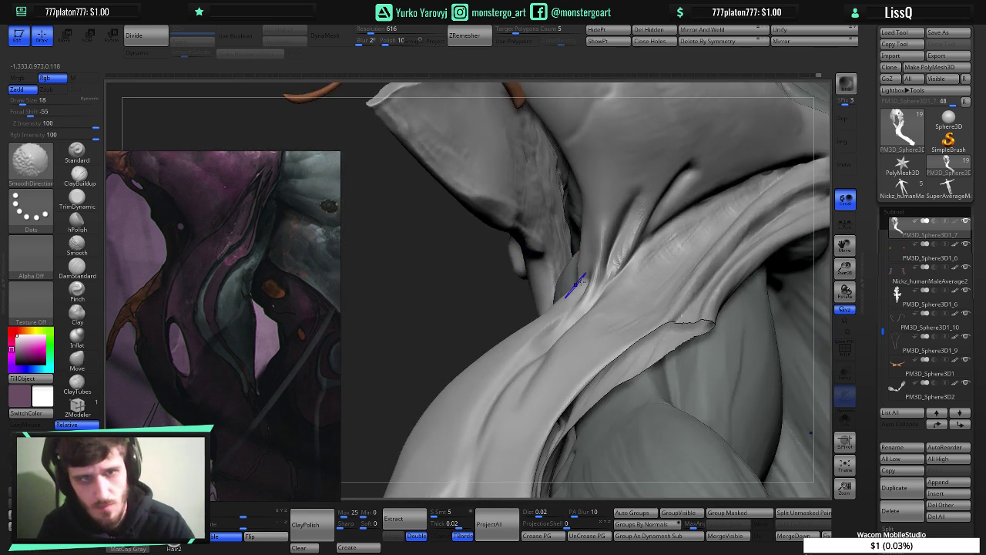
pyautogui.keyDown('shift'); pyautogui.moveTo(576, 285); pyautogui.dragTo(590, 286); pyautogui.keyUp('shift')
pyautogui.press('b')
pyautogui.press('m')
pyautogui.press('v')
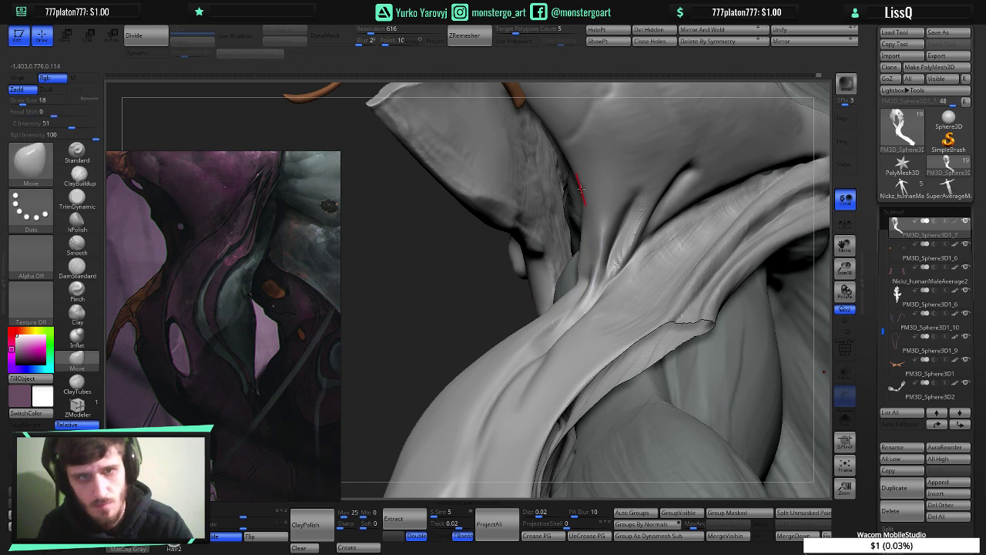
# - Unhide the narrow outer strand of the arm armor and check its polygroups in polyframe view
pyautogui.moveTo(581, 191)
pyautogui.keyDown('ctrl'); pyautogui.mouseDown(button='right')
pyautogui.moveTo(502, 297)
pyautogui.moveTo(425, 282)
pyautogui.moveTo(450, 292)
pyautogui.moveTo(460, 245)
pyautogui.mouseUp(button='right'); pyautogui.keyUp('ctrl')
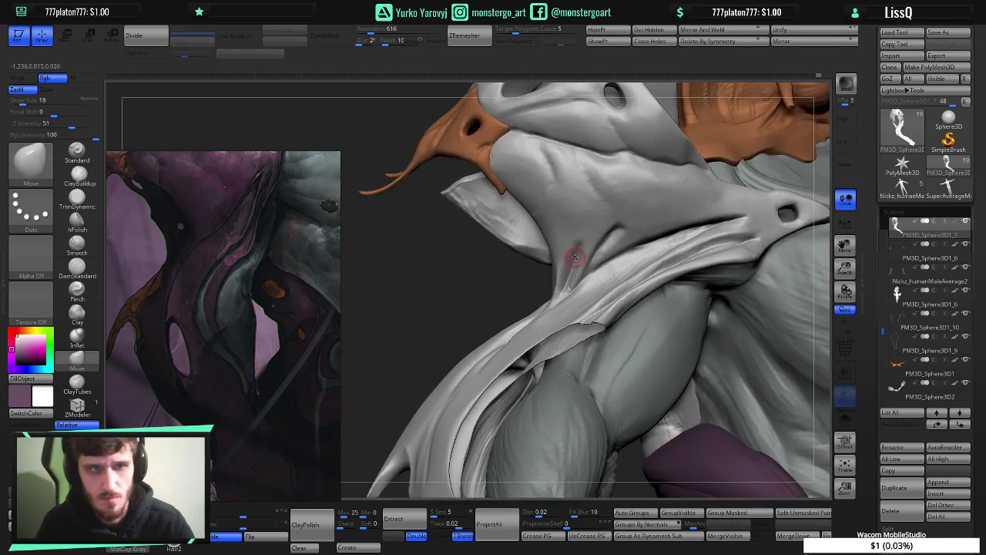
pyautogui.keyDown('ctrl'); pyautogui.moveTo(577, 258); pyautogui.dragTo(579, 258, button='right'); pyautogui.keyUp('ctrl')
pyautogui.click(608, 43)
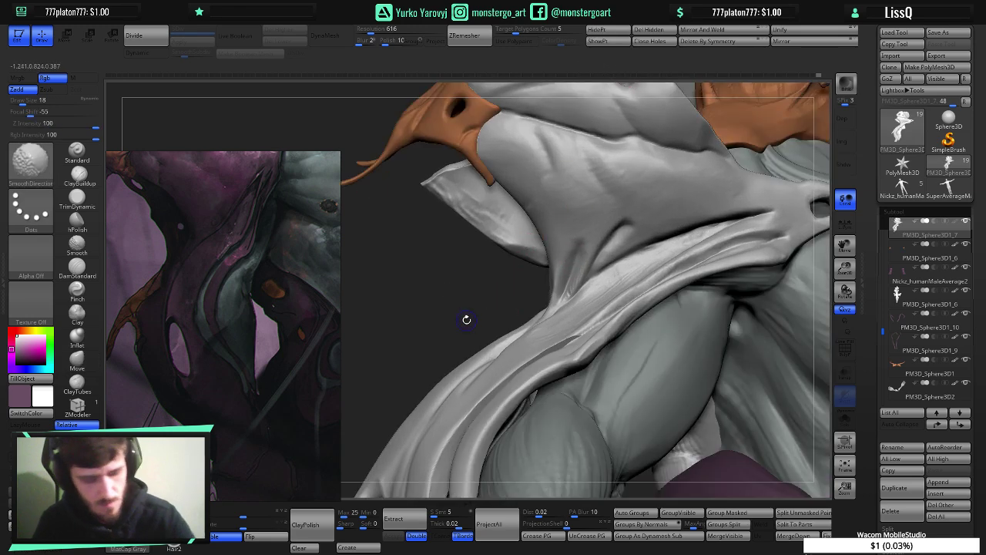
pyautogui.hotkey('shift', 'f')
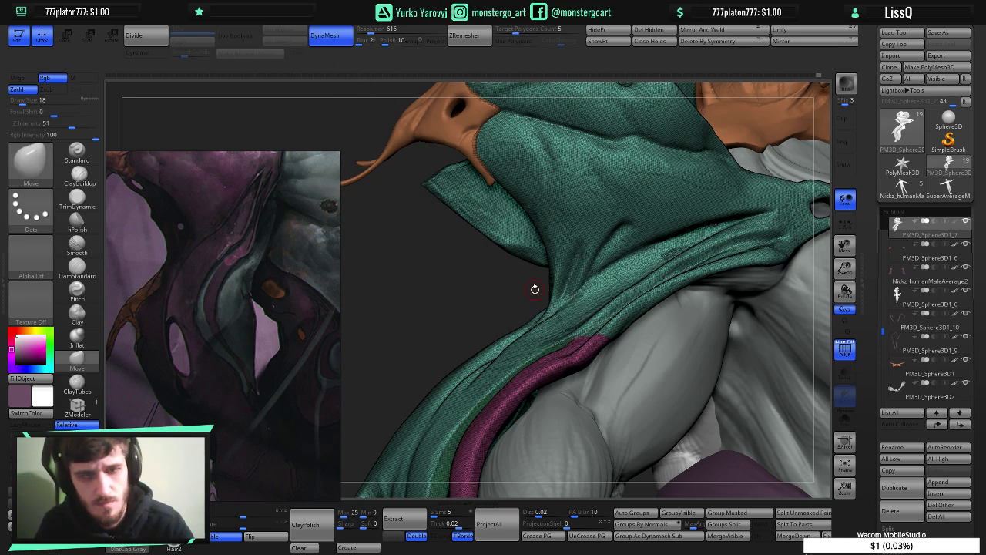
pyautogui.keyDown('ctrl'); pyautogui.moveTo(587, 322); pyautogui.dragTo(593, 299, button='right'); pyautogui.keyUp('ctrl')
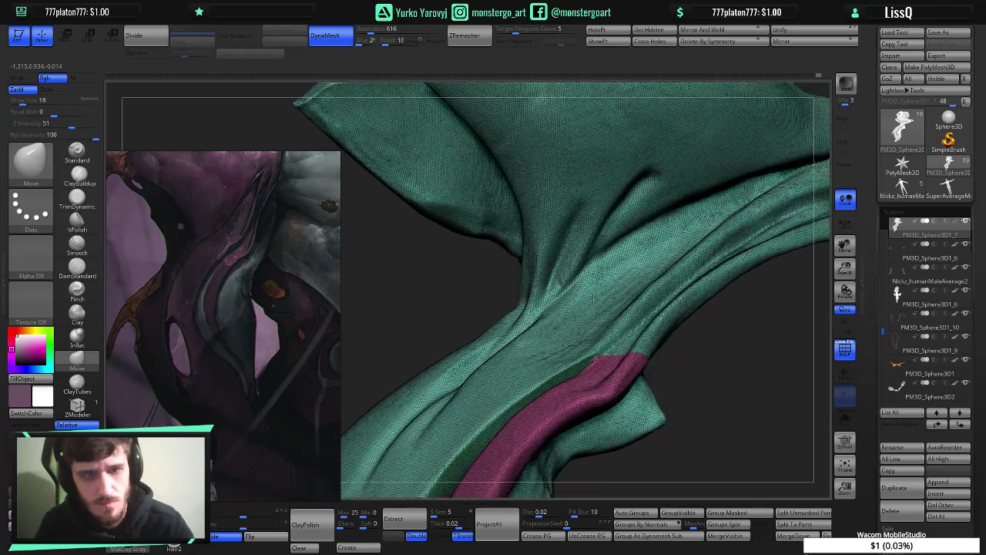
pyautogui.hotkey('shift', 'f')
pyautogui.moveTo(568, 244)
pyautogui.keyDown('ctrl'); pyautogui.mouseDown(button='right')
pyautogui.moveTo(568, 259)
pyautogui.moveTo(576, 217)
pyautogui.mouseUp(button='right'); pyautogui.keyUp('ctrl')
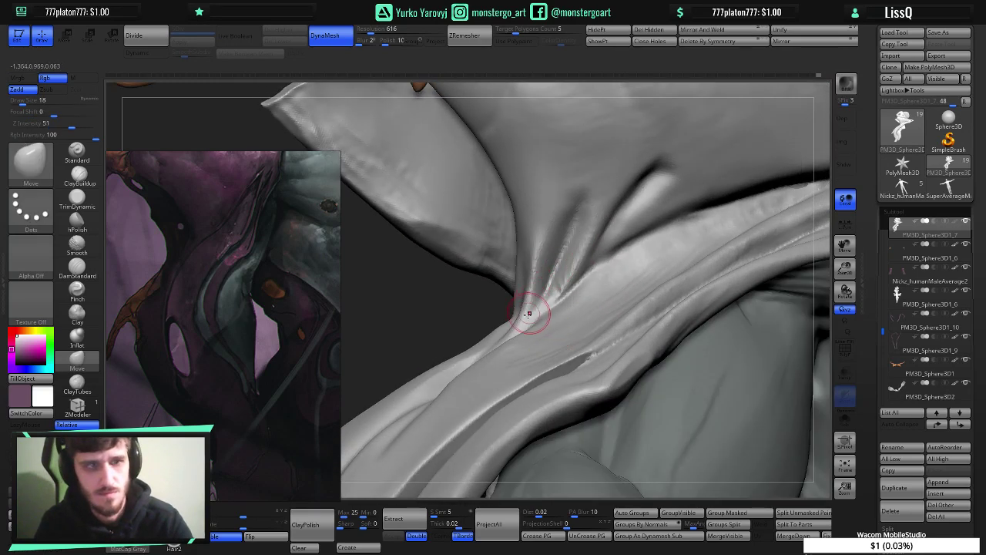
# - Try pulling the edge of the strand junction up into the neck creases with the Move brush
pyautogui.moveTo(528, 329)
pyautogui.mouseDown()
pyautogui.moveTo(552, 275)
pyautogui.moveTo(568, 290)
pyautogui.mouseUp()
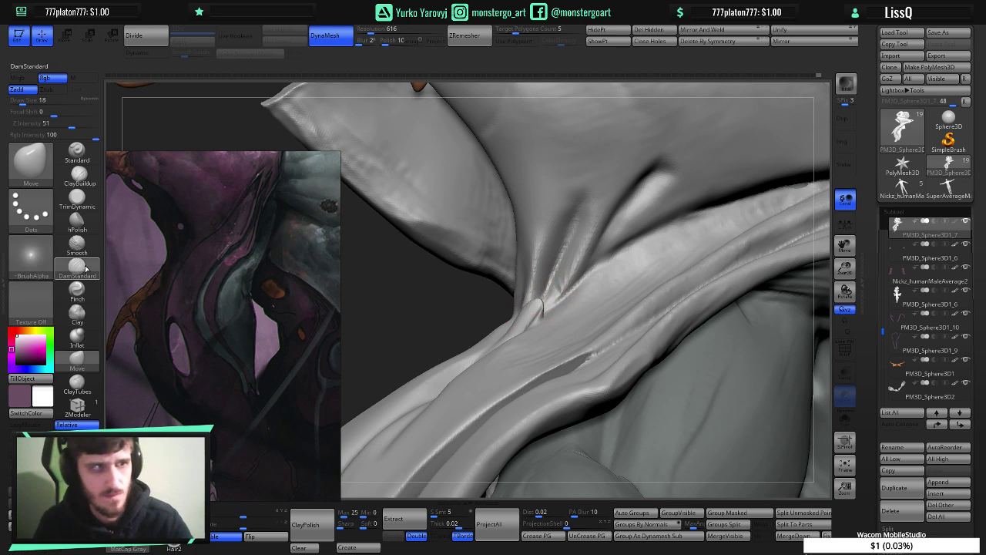
pyautogui.press('ctrl')
pyautogui.hotkey('ctrl', 'z')
# - Carve the middle crease deeper from the shoulder plate down into the narrow neck with DamStandard at draw size 18
pyautogui.press('b')
pyautogui.press('d')
pyautogui.press('s')
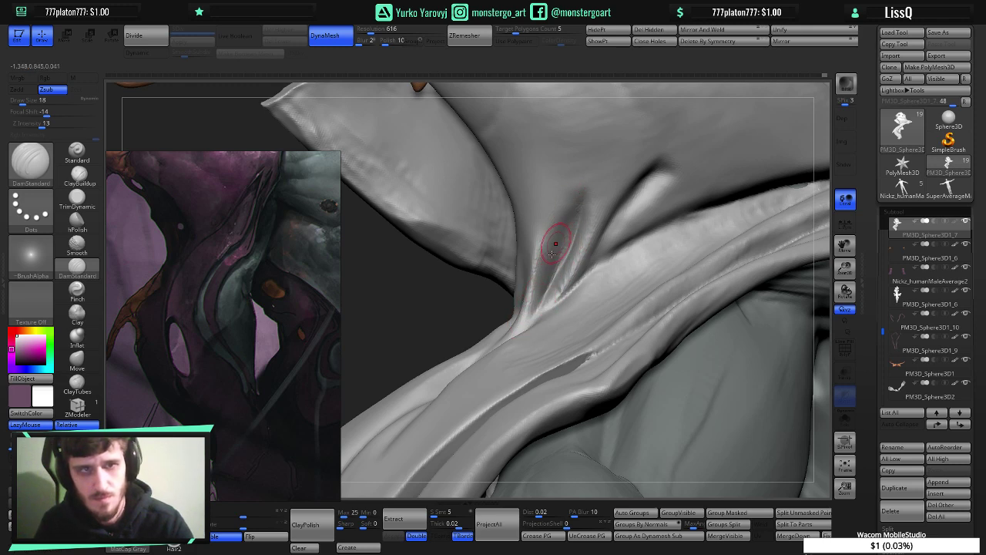
pyautogui.moveTo(574, 207); pyautogui.dragTo(551, 272)
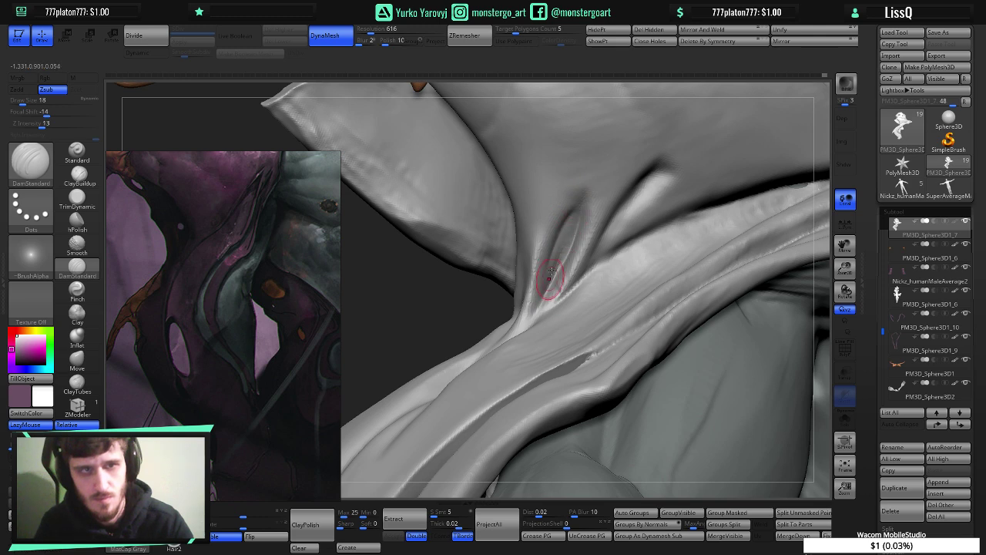
pyautogui.moveTo(575, 205); pyautogui.dragTo(551, 274)
pyautogui.moveTo(575, 205)
pyautogui.mouseDown()
pyautogui.moveTo(543, 289)
pyautogui.moveTo(558, 274)
pyautogui.mouseUp()
pyautogui.moveTo(570, 227); pyautogui.dragTo(533, 317)
pyautogui.moveTo(578, 213); pyautogui.dragTo(558, 262)
pyautogui.moveTo(662, 247)
pyautogui.mouseDown(button='right')
pyautogui.moveTo(658, 222)
pyautogui.moveTo(659, 244)
pyautogui.mouseUp(button='right')
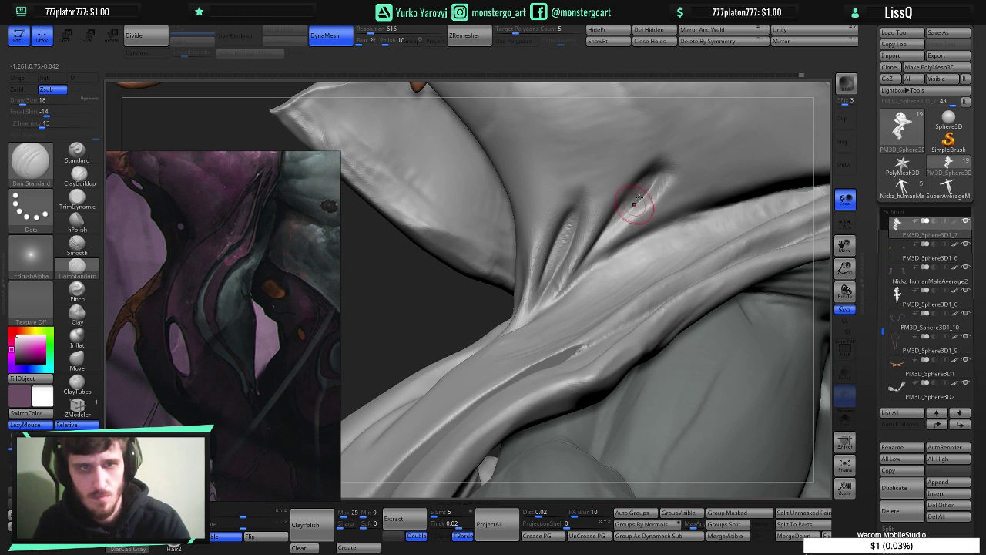
# - Carve fine grooves inside the long slanted crease nearest the chest with DamStandard at Z Intensity 13
pyautogui.moveTo(598, 324)
pyautogui.mouseDown(button='right')
pyautogui.moveTo(616, 324)
pyautogui.moveTo(586, 322)
pyautogui.mouseUp(button='right')
pyautogui.moveTo(715, 234); pyautogui.dragTo(654, 247, button='right')
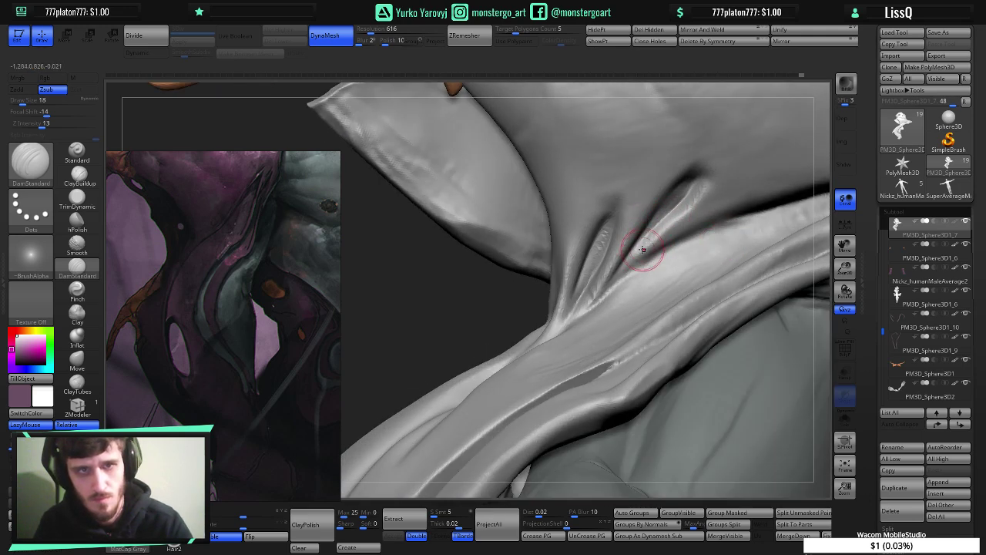
pyautogui.moveTo(681, 186); pyautogui.dragTo(656, 236, button='right')
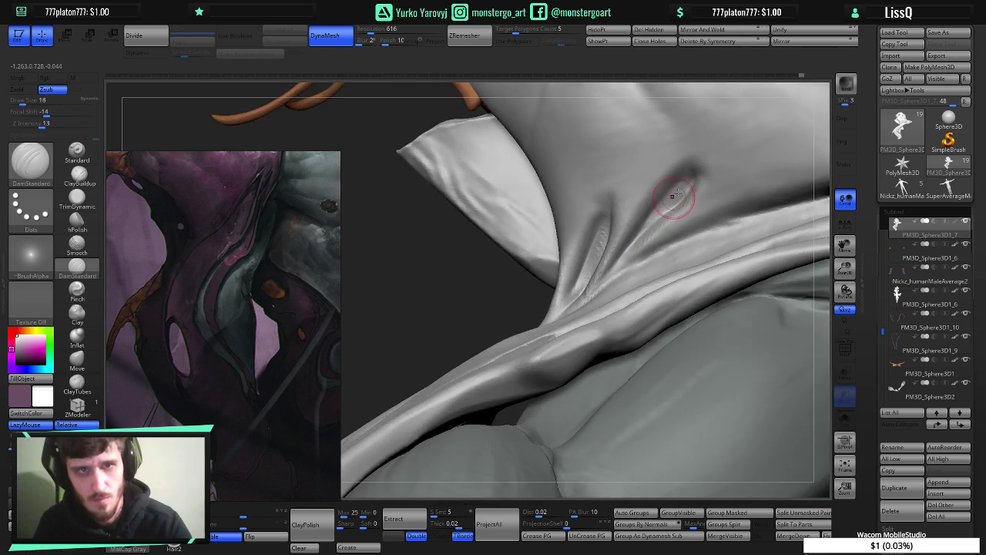
pyautogui.moveTo(673, 195); pyautogui.dragTo(687, 182)
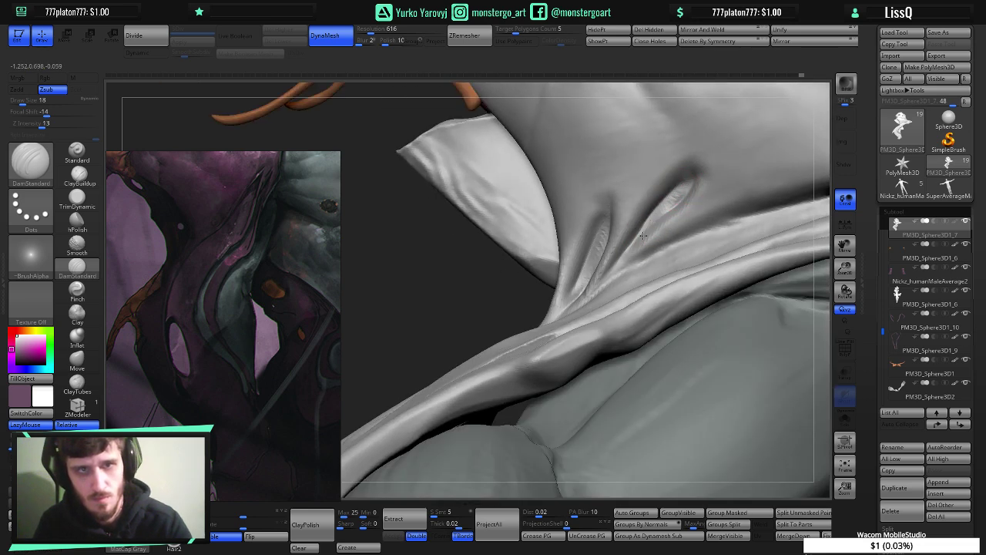
pyautogui.moveTo(639, 273)
pyautogui.mouseDown(button='right')
pyautogui.moveTo(625, 285)
pyautogui.moveTo(645, 258)
pyautogui.mouseUp(button='right')
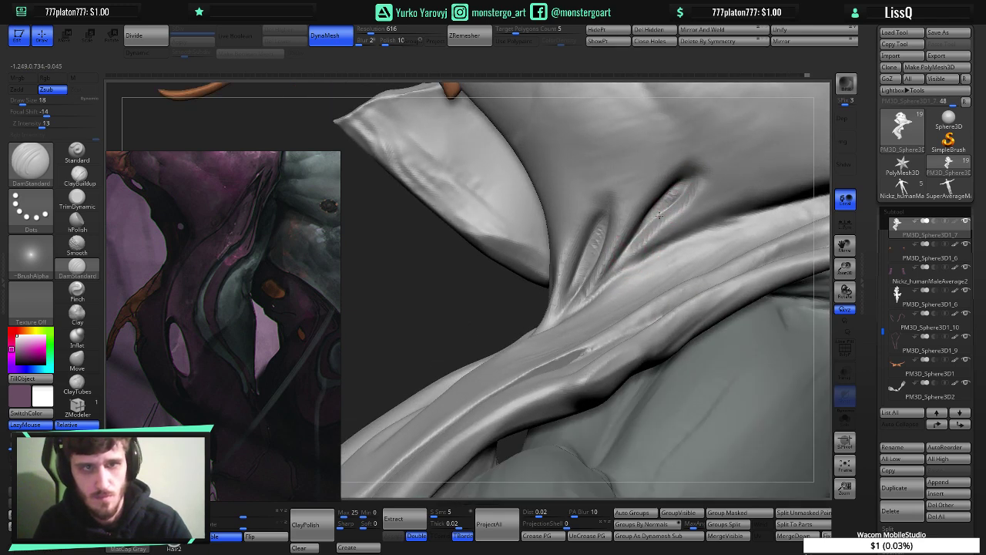
pyautogui.moveTo(617, 293); pyautogui.dragTo(632, 296, button='right')
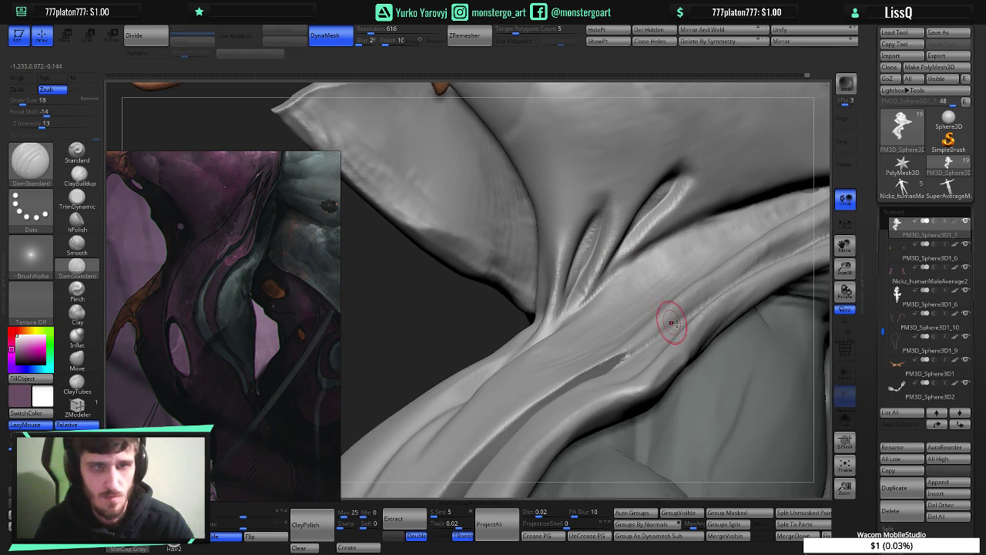
# - Examine the arm armor's overall silhouette, polygroups and strand flow from the front and the outer side
pyautogui.moveTo(671, 324)
pyautogui.keyDown('ctrl'); pyautogui.mouseDown(button='right')
pyautogui.moveTo(628, 285)
pyautogui.moveTo(556, 318)
pyautogui.mouseUp(button='right'); pyautogui.keyUp('ctrl')
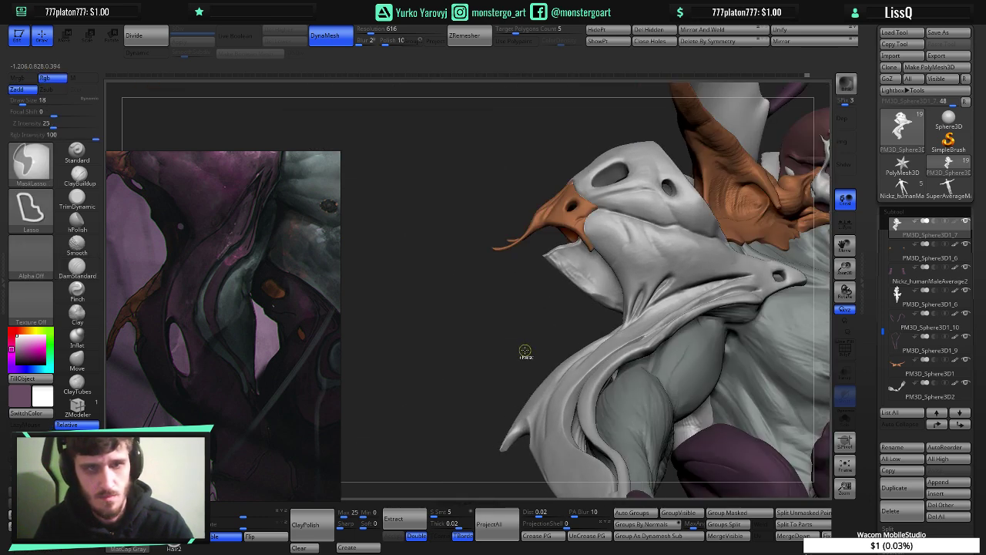
pyautogui.keyDown('ctrl'); pyautogui.moveTo(654, 368); pyautogui.dragTo(629, 335, button='right'); pyautogui.keyUp('ctrl')
pyautogui.hotkey('shift', 'f')
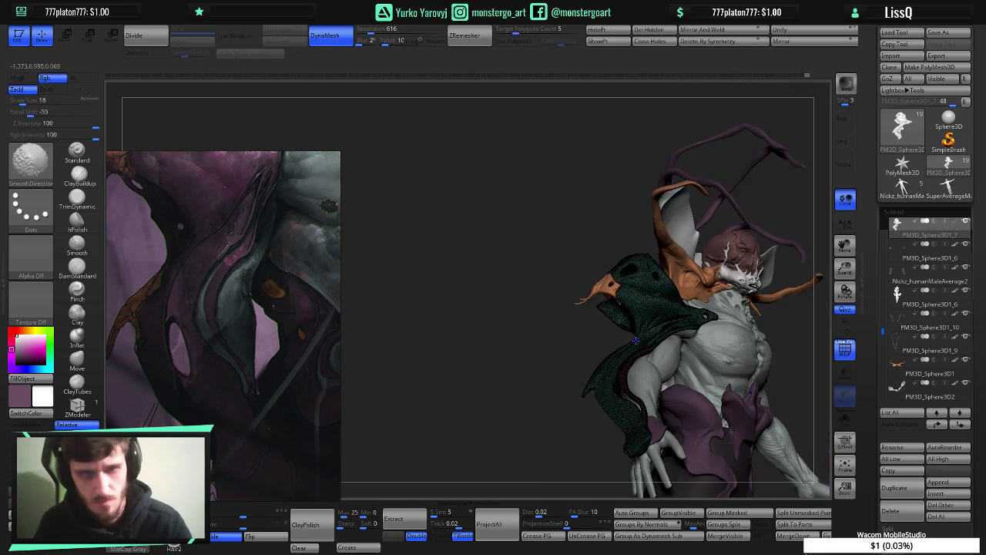
pyautogui.hotkey('shift', 'f')
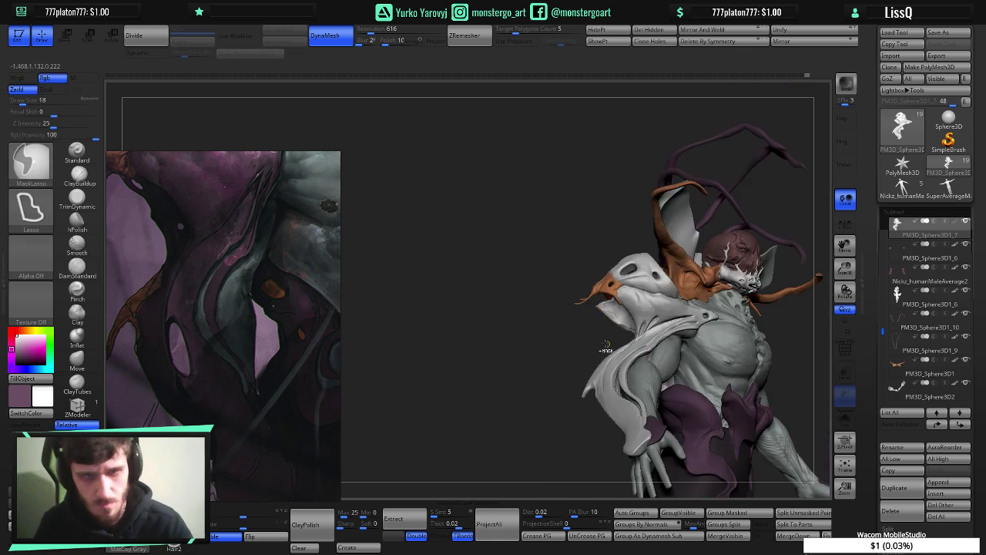
pyautogui.moveTo(567, 320); pyautogui.dragTo(543, 303)
pyautogui.keyDown('ctrl'); pyautogui.moveTo(543, 303); pyautogui.dragTo(547, 347, button='right'); pyautogui.keyUp('ctrl')
pyautogui.moveTo(524, 316)
pyautogui.mouseDown(button='right')
pyautogui.moveTo(559, 290)
pyautogui.moveTo(607, 291)
pyautogui.moveTo(561, 290)
pyautogui.mouseUp(button='right')
pyautogui.moveTo(560, 289); pyautogui.dragTo(555, 283)
pyautogui.moveTo(556, 282); pyautogui.dragTo(568, 283, button='right')
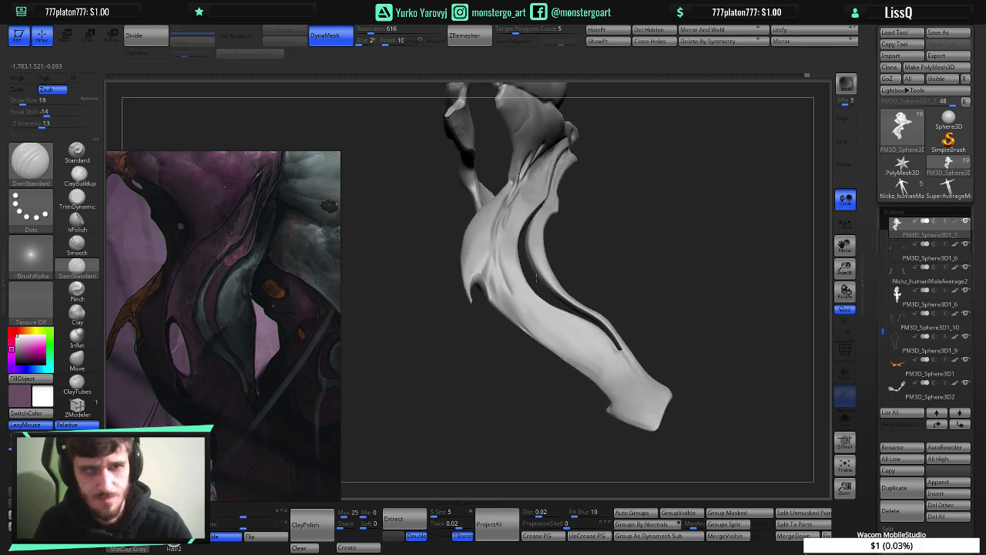
pyautogui.moveTo(577, 333)
pyautogui.keyDown('ctrl'); pyautogui.mouseDown(button='right')
pyautogui.moveTo(560, 305)
pyautogui.moveTo(560, 329)
pyautogui.mouseUp(button='right'); pyautogui.keyUp('ctrl')
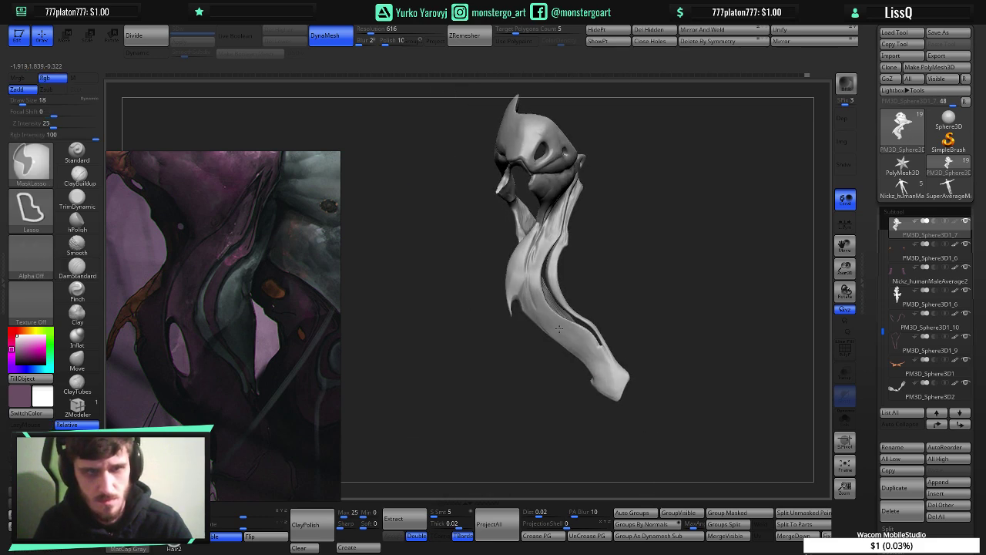
# - Hide the narrow outer strand again and isolate the arm armor in Solo mode
pyautogui.keyDown('ctrl'); pyautogui.keyDown('shift'); pyautogui.click(560, 329); pyautogui.keyUp('shift'); pyautogui.keyUp('ctrl')
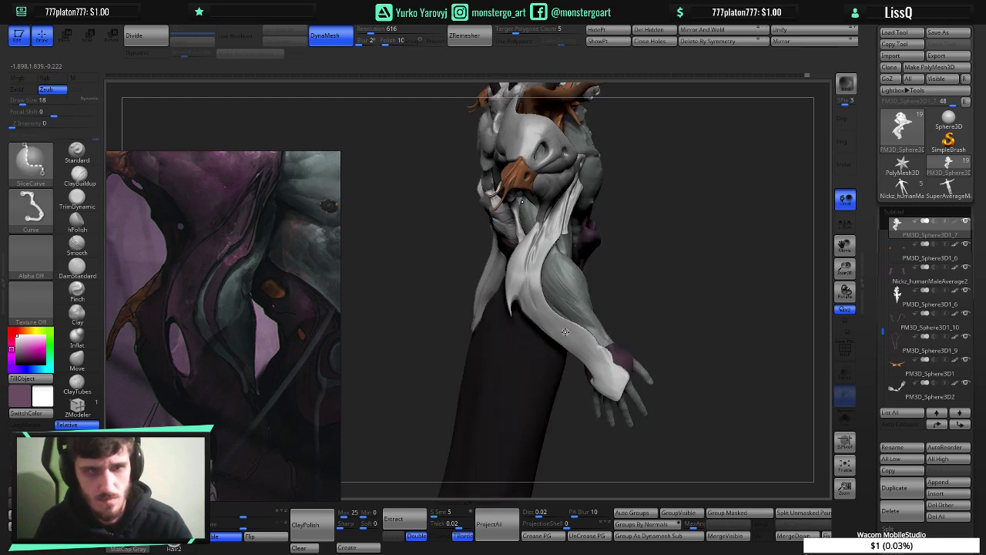
pyautogui.click(846, 419)
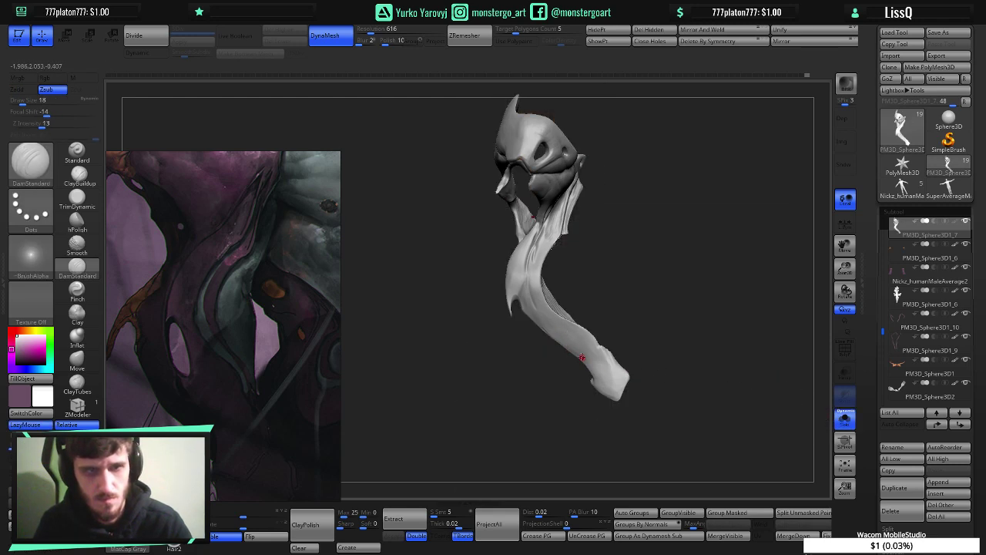
pyautogui.moveTo(574, 351)
pyautogui.mouseDown(button='right')
pyautogui.moveTo(521, 345)
pyautogui.moveTo(568, 353)
pyautogui.moveTo(536, 344)
pyautogui.moveTo(565, 352)
pyautogui.moveTo(586, 332)
pyautogui.moveTo(570, 341)
pyautogui.mouseUp(button='right')
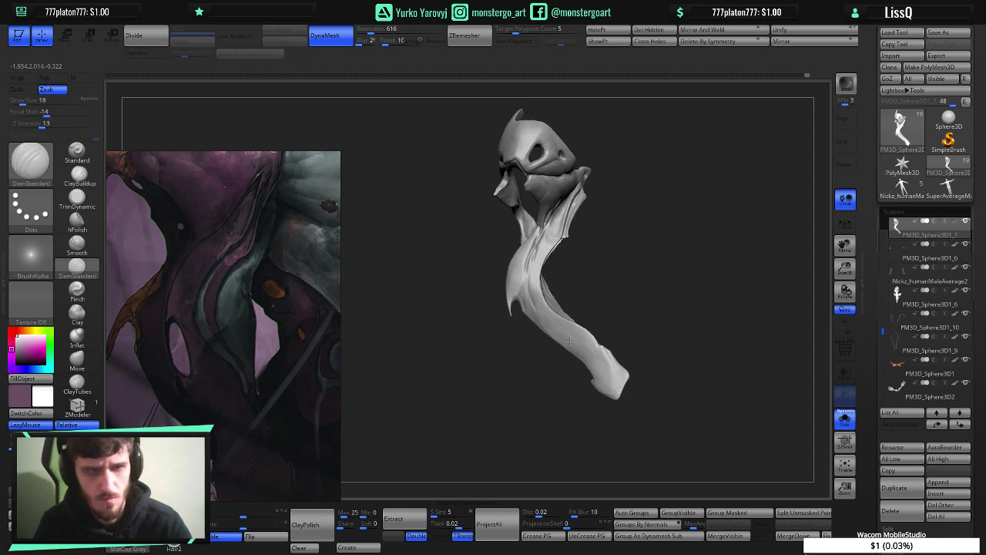
pyautogui.press('ctrl')
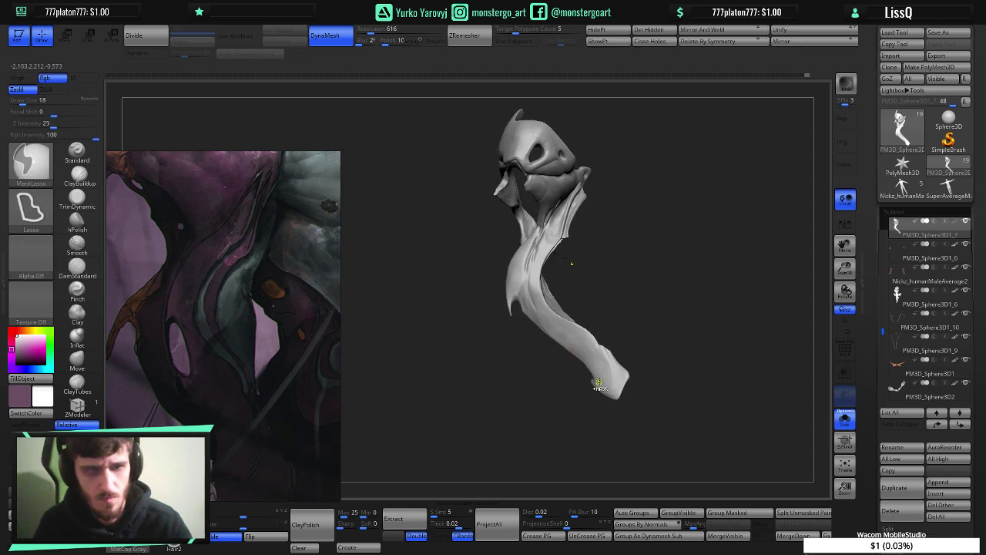
# - Mask the lower arm with MaskLasso, soften the mask edge and invert it to protect the shoulder plate and upper strands
pyautogui.moveTo(603, 376)
pyautogui.keyDown('ctrl'); pyautogui.mouseDown()
pyautogui.moveTo(533, 296)
pyautogui.moveTo(528, 244)
pyautogui.moveTo(470, 245)
pyautogui.moveTo(493, 420)
pyautogui.moveTo(546, 446)
pyautogui.mouseUp(); pyautogui.keyUp('ctrl')
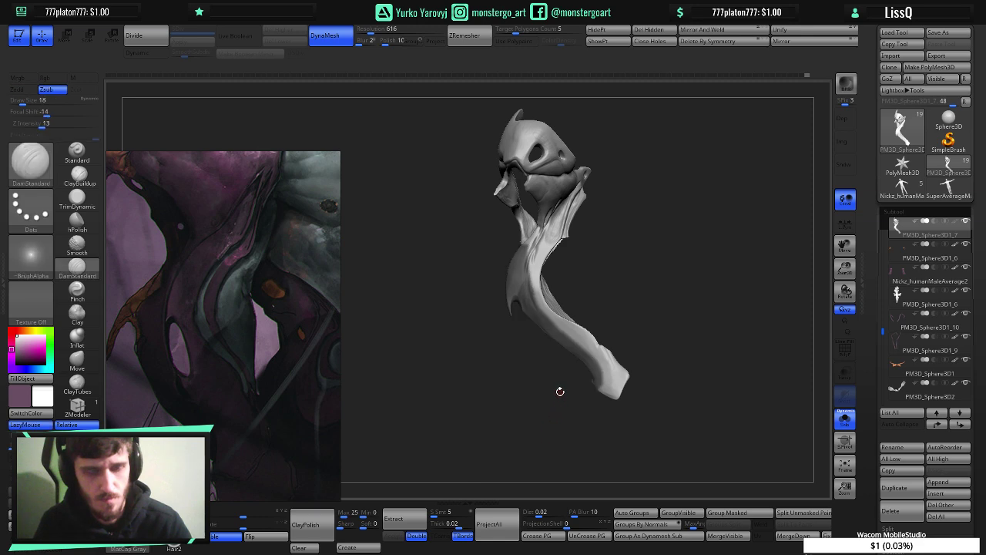
pyautogui.keyDown('ctrl'); pyautogui.click(522, 279); pyautogui.keyUp('ctrl')
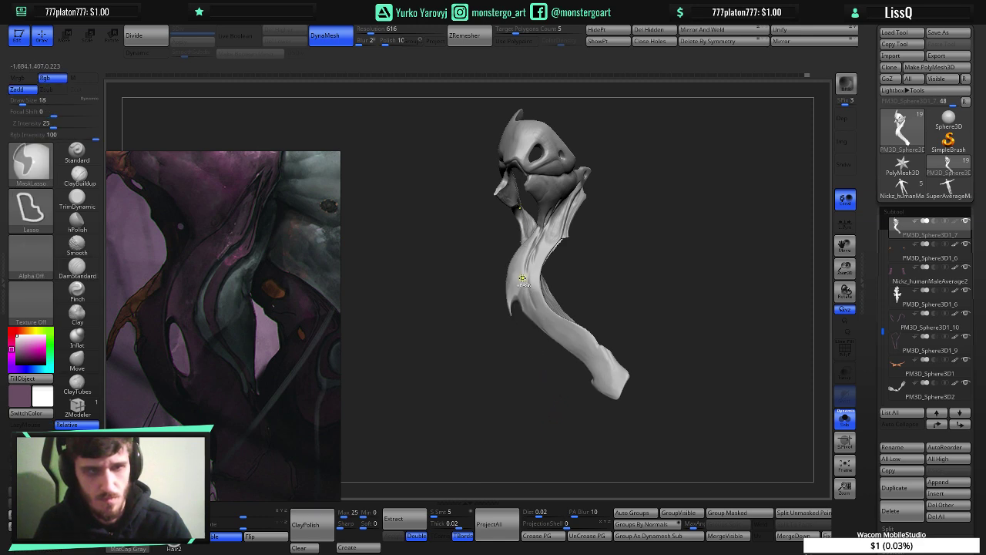
pyautogui.keyDown('ctrl'); pyautogui.click(523, 279); pyautogui.keyUp('ctrl')
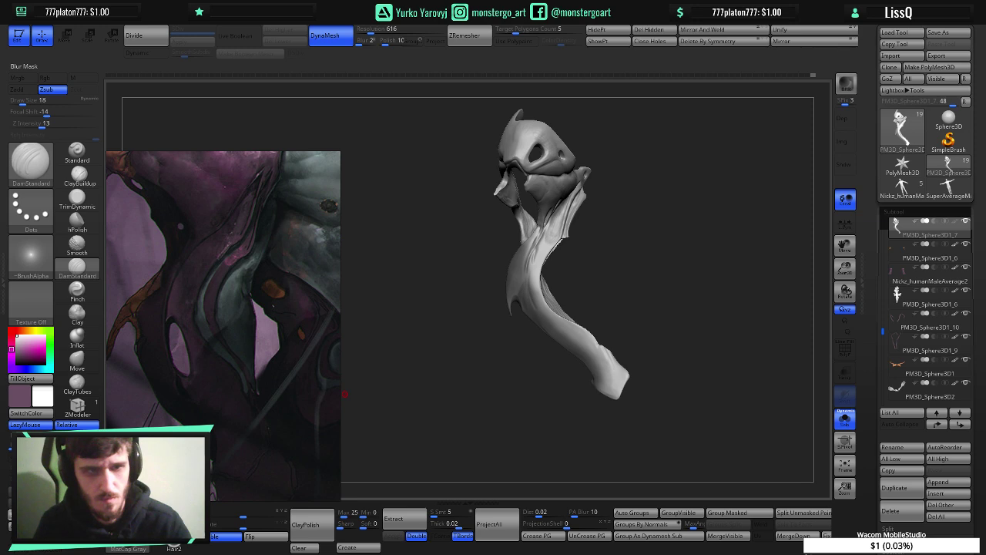
pyautogui.keyDown('ctrl'); pyautogui.click(653, 302); pyautogui.keyUp('ctrl')
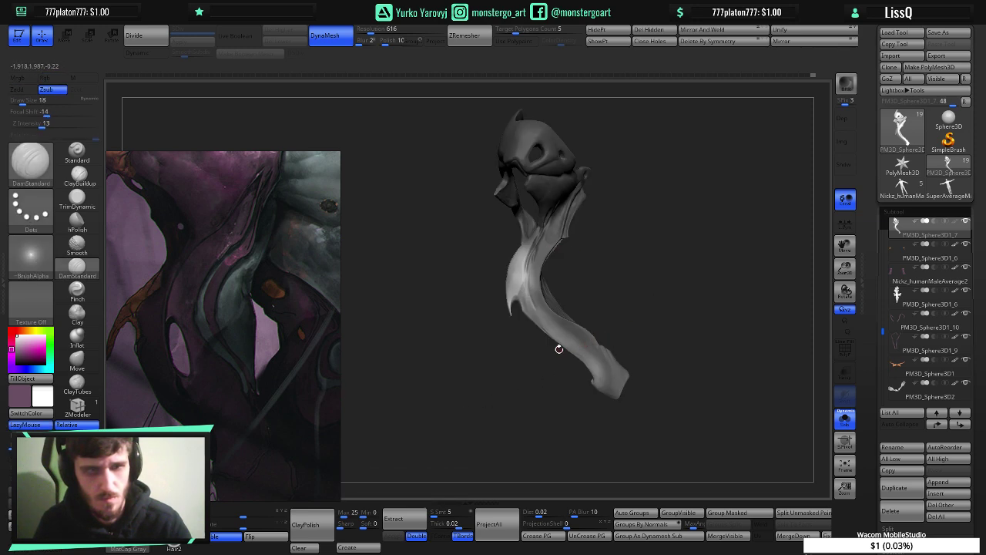
# - Set the Move brush to draw size 198, unhide the narrow outer strand, mask it in isolation and show the whole arm mesh
pyautogui.click(77, 357)
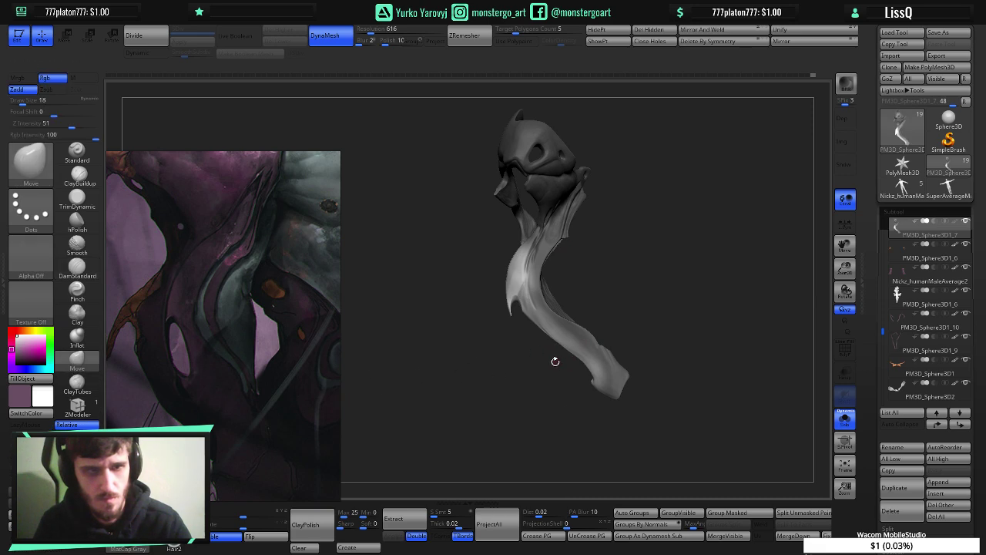
pyautogui.moveTo(555, 360)
pyautogui.mouseDown()
pyautogui.moveTo(622, 310)
pyautogui.moveTo(546, 368)
pyautogui.mouseUp()
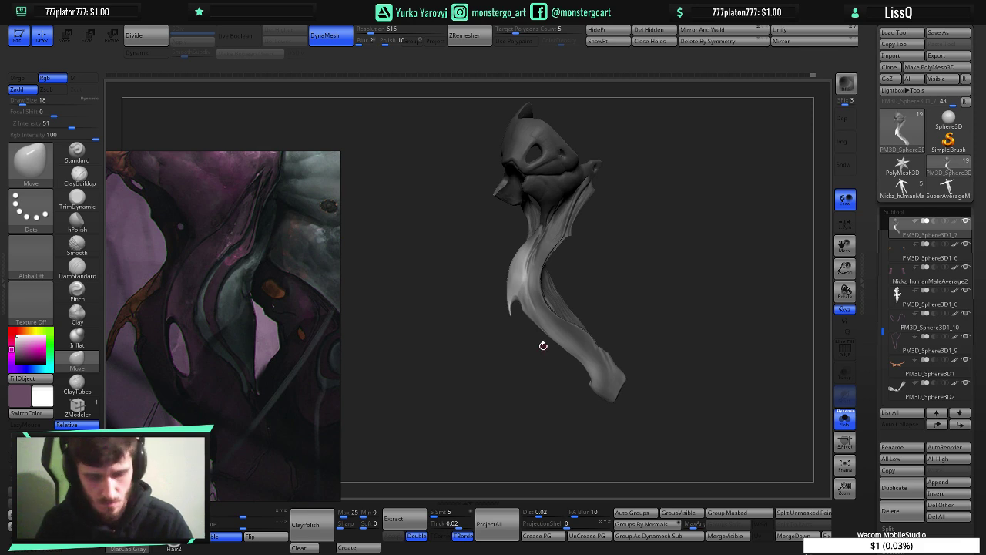
pyautogui.press(']')
pyautogui.press(']')
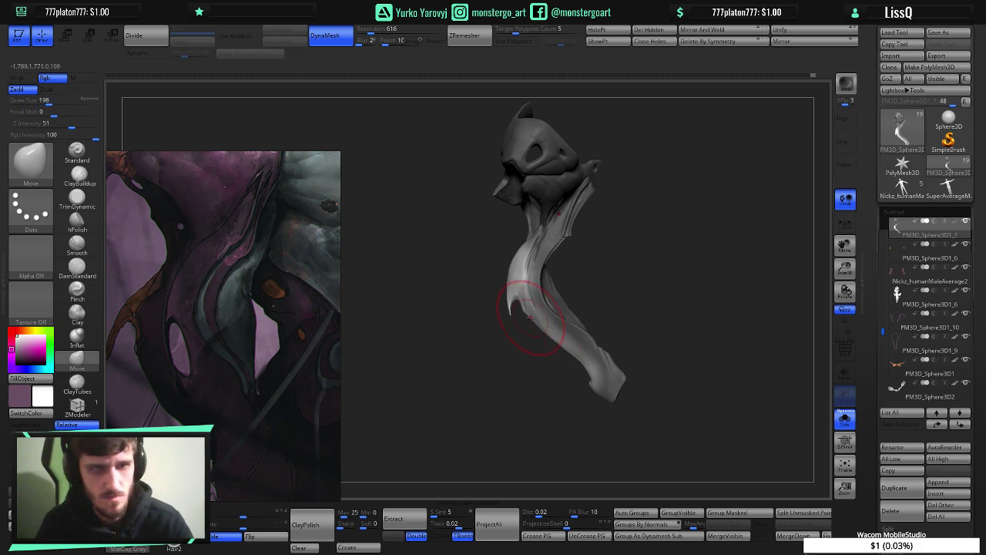
pyautogui.moveTo(531, 317)
pyautogui.mouseDown(button='right')
pyautogui.moveTo(552, 323)
pyautogui.moveTo(552, 313)
pyautogui.mouseUp(button='right')
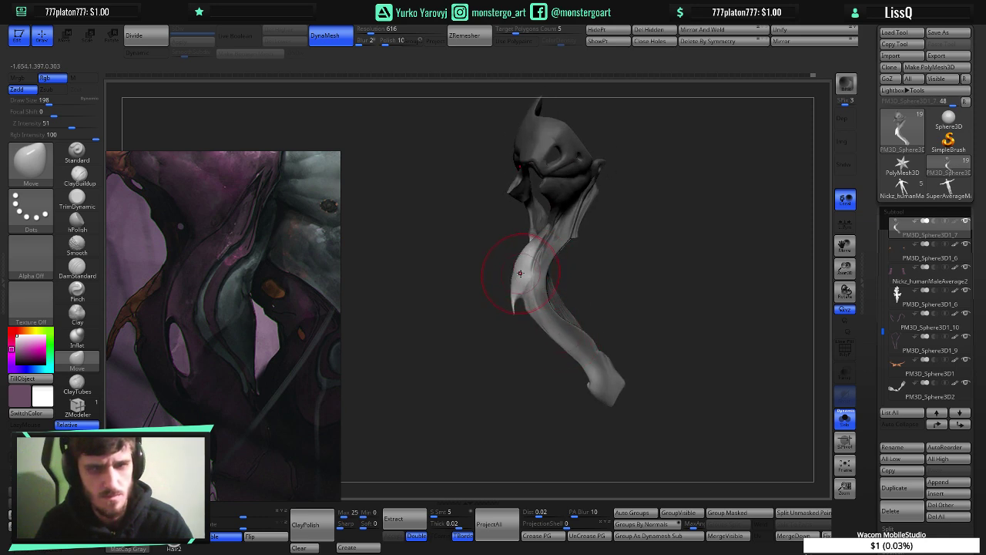
pyautogui.click(604, 42)
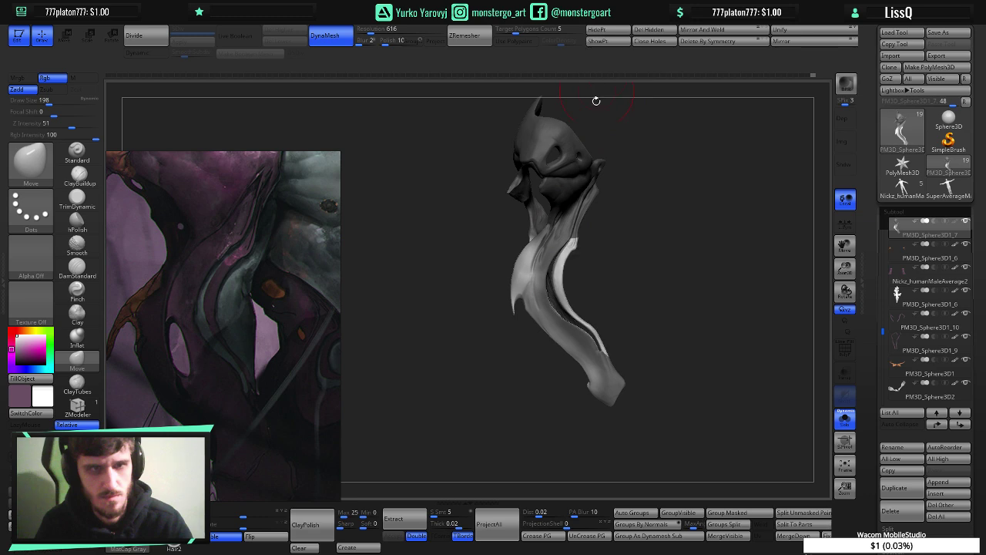
pyautogui.keyDown('ctrl'); pyautogui.keyDown('shift'); pyautogui.click(555, 286); pyautogui.keyUp('shift'); pyautogui.keyUp('ctrl')
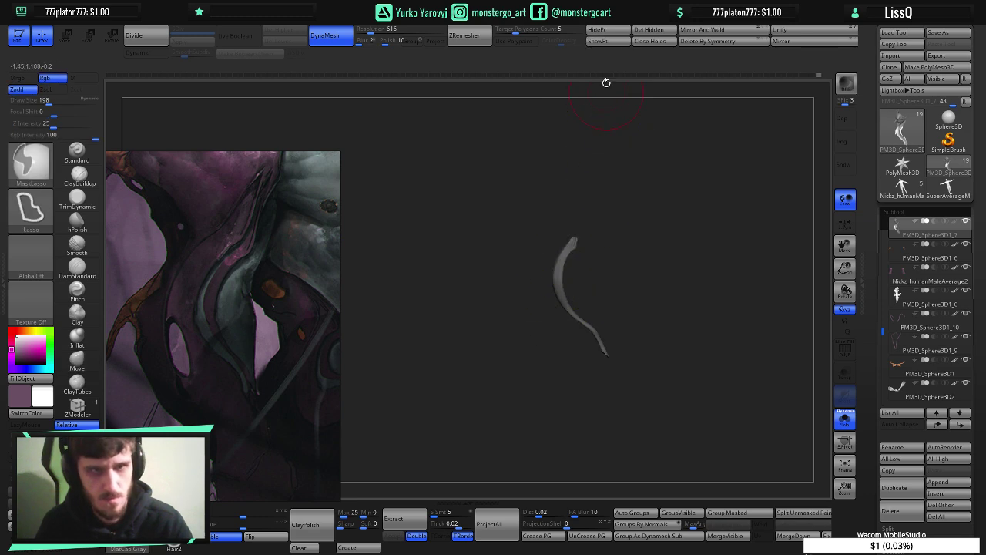
pyautogui.click(597, 43)
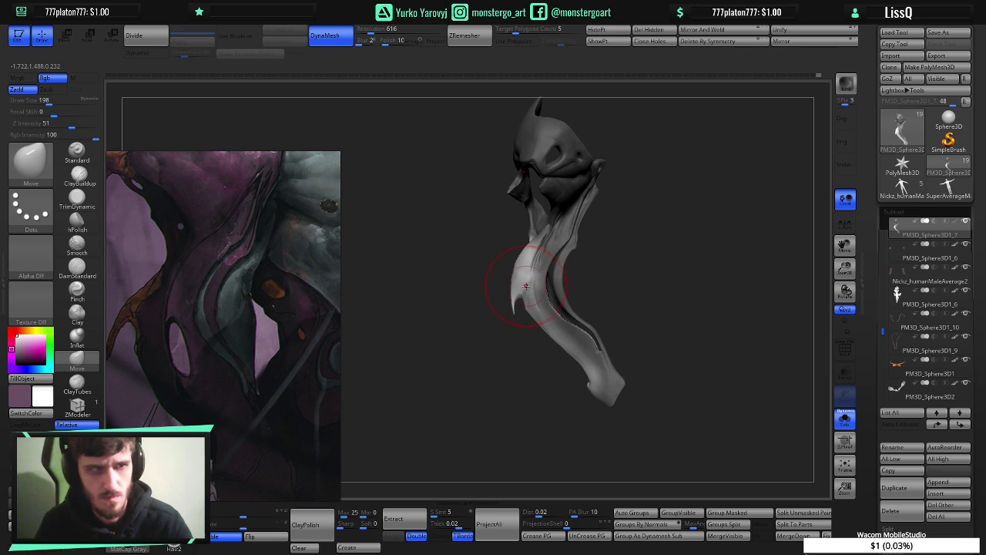
# - Try pushing the elbow bulge and its hooked spike outward with Move, quick-save the project and undo the last two changes
pyautogui.moveTo(526, 286); pyautogui.dragTo(522, 286)
pyautogui.hotkey('ctrl', 's')
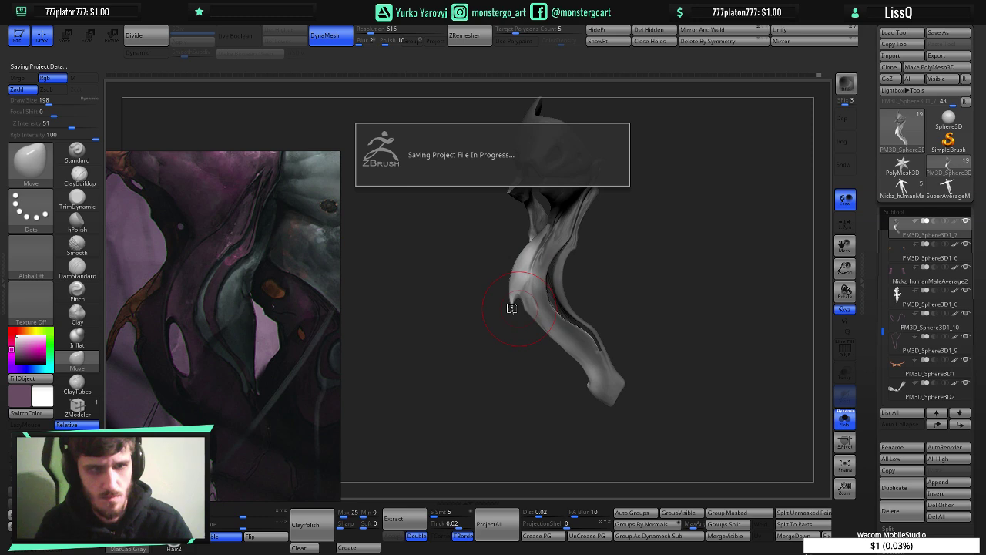
pyautogui.moveTo(510, 308)
pyautogui.mouseDown()
pyautogui.moveTo(506, 288)
pyautogui.moveTo(533, 331)
pyautogui.mouseUp()
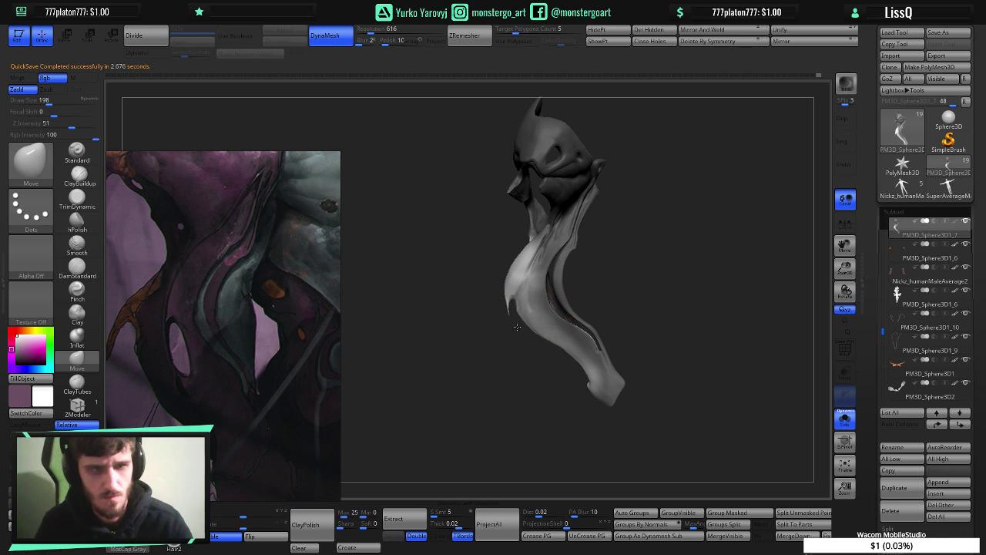
pyautogui.moveTo(586, 309)
pyautogui.mouseDown(button='right')
pyautogui.moveTo(530, 326)
pyautogui.moveTo(619, 368)
pyautogui.moveTo(630, 347)
pyautogui.mouseUp(button='right')
pyautogui.hotkey('ctrl', 'z')
pyautogui.hotkey('ctrl', 'z')
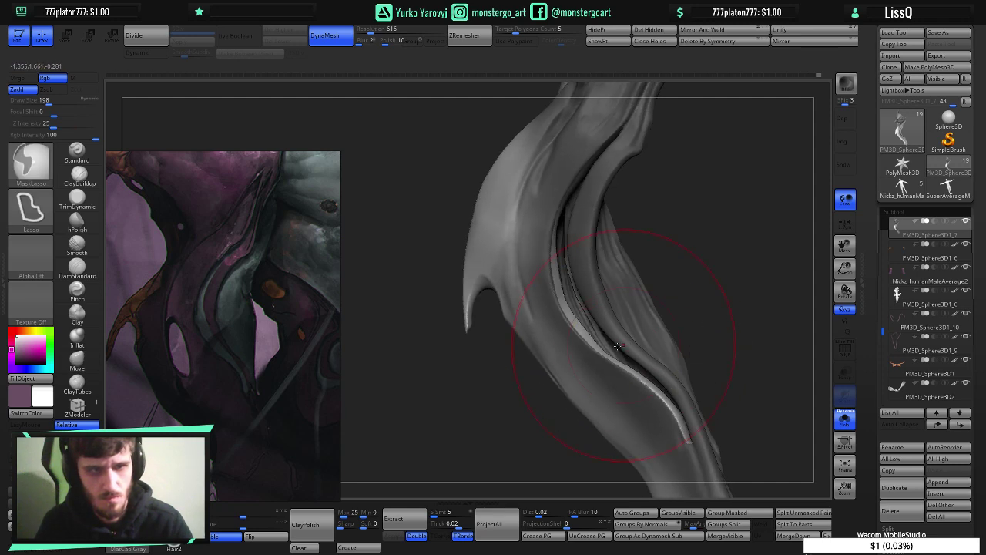
# - Isolate and mask the thin unmasked strip along the long crease, and show the whole arm mesh again
pyautogui.keyDown('ctrl'); pyautogui.keyDown('shift'); pyautogui.click(586, 339); pyautogui.keyUp('shift'); pyautogui.keyUp('ctrl')
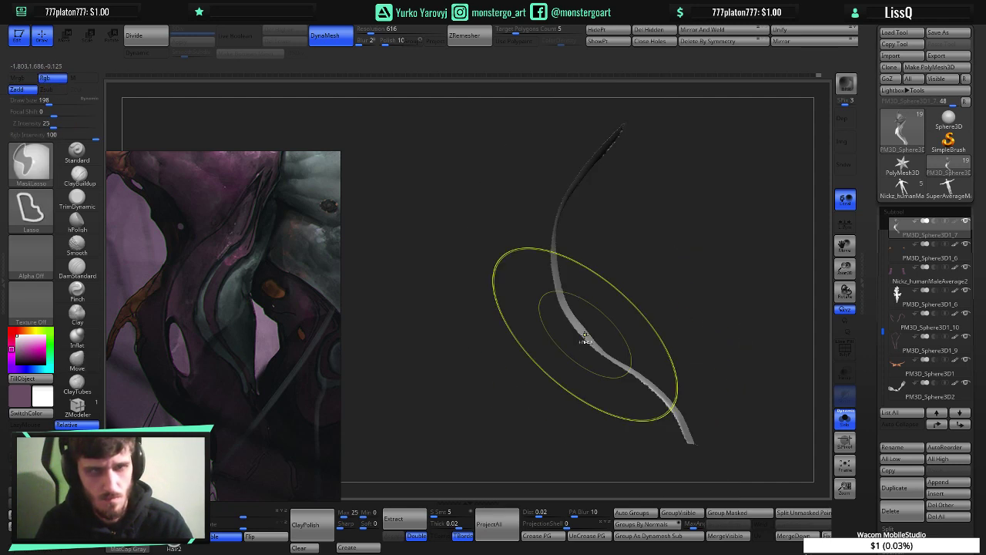
pyautogui.press('b')
pyautogui.press('m')
pyautogui.press('v')
pyautogui.click(603, 44)
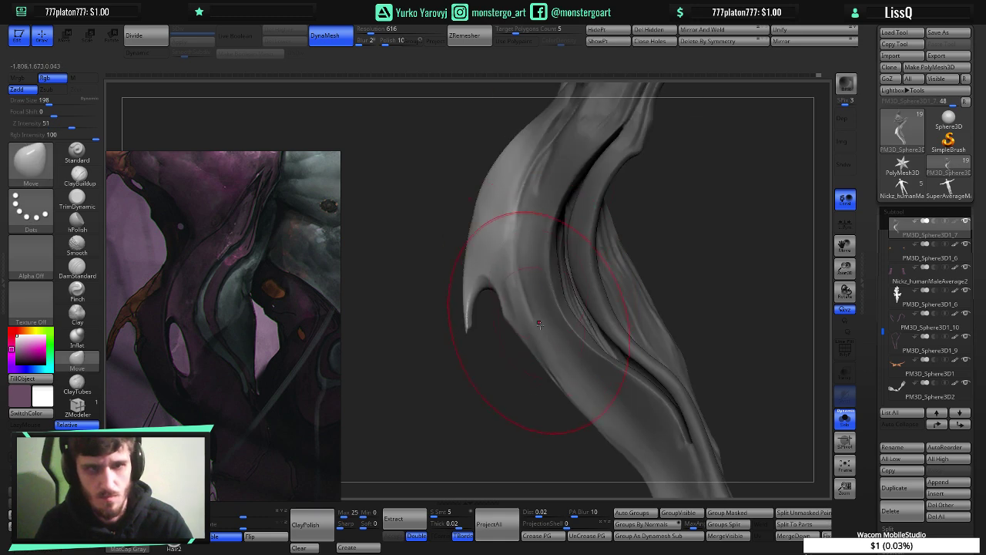
# - Push the elbow bulge and hooked spike outward with Move at draw size 198, undoing the last excessive pull
pyautogui.moveTo(540, 324)
pyautogui.mouseDown(button='right')
pyautogui.moveTo(598, 284)
pyautogui.moveTo(552, 316)
pyautogui.moveTo(605, 322)
pyautogui.mouseUp(button='right')
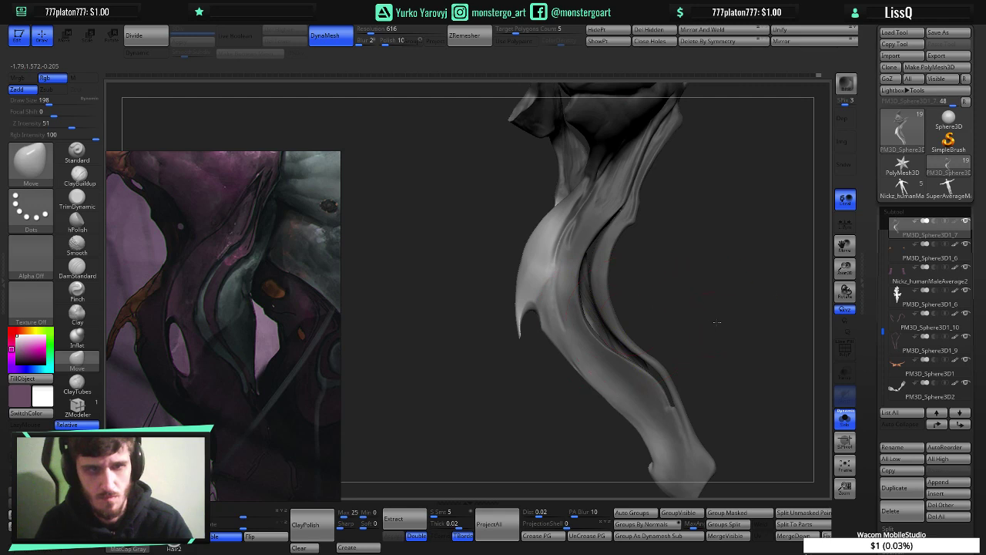
pyautogui.keyDown('alt'); pyautogui.moveTo(693, 329); pyautogui.dragTo(659, 313, button='right'); pyautogui.keyUp('alt')
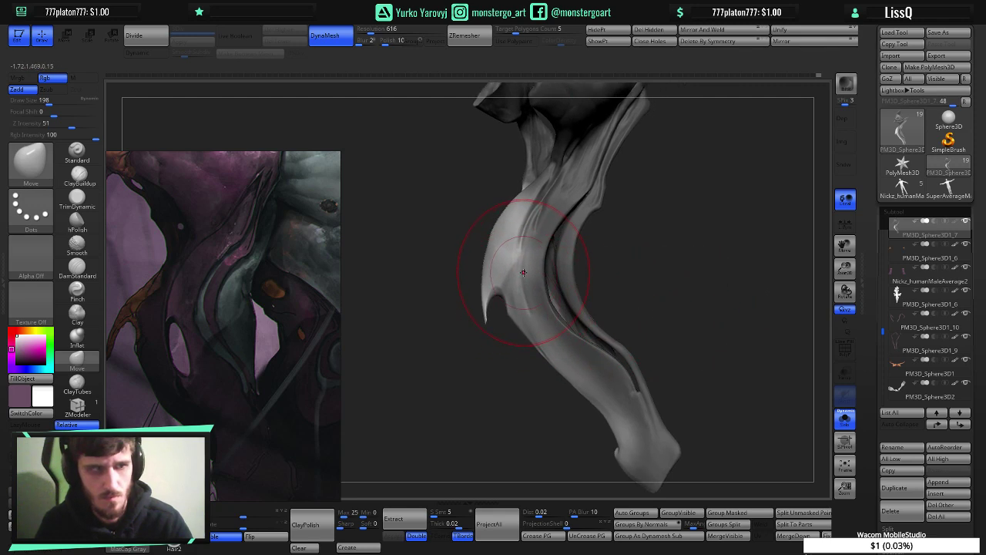
pyautogui.moveTo(523, 272); pyautogui.dragTo(523, 242)
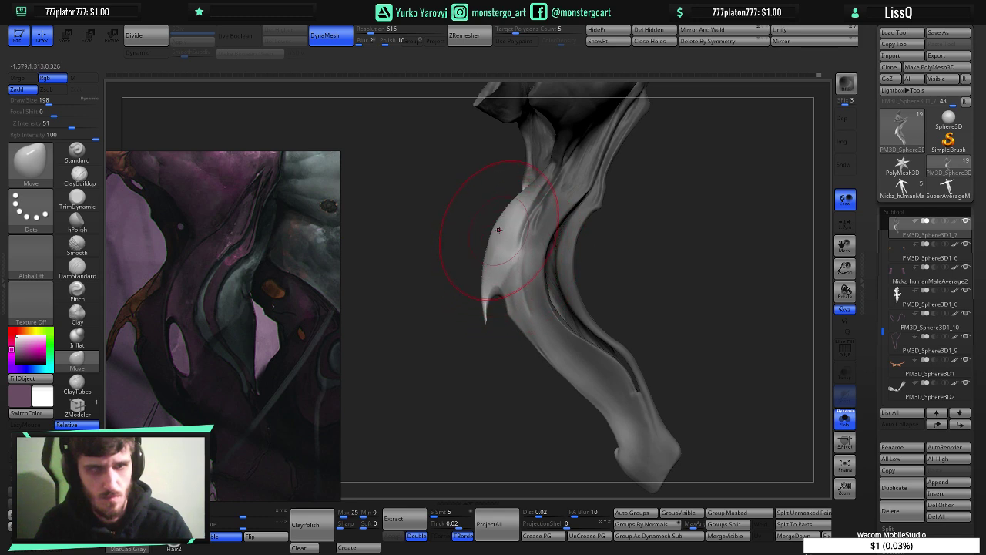
pyautogui.moveTo(499, 230)
pyautogui.mouseDown()
pyautogui.moveTo(482, 278)
pyautogui.moveTo(431, 320)
pyautogui.moveTo(441, 317)
pyautogui.mouseUp()
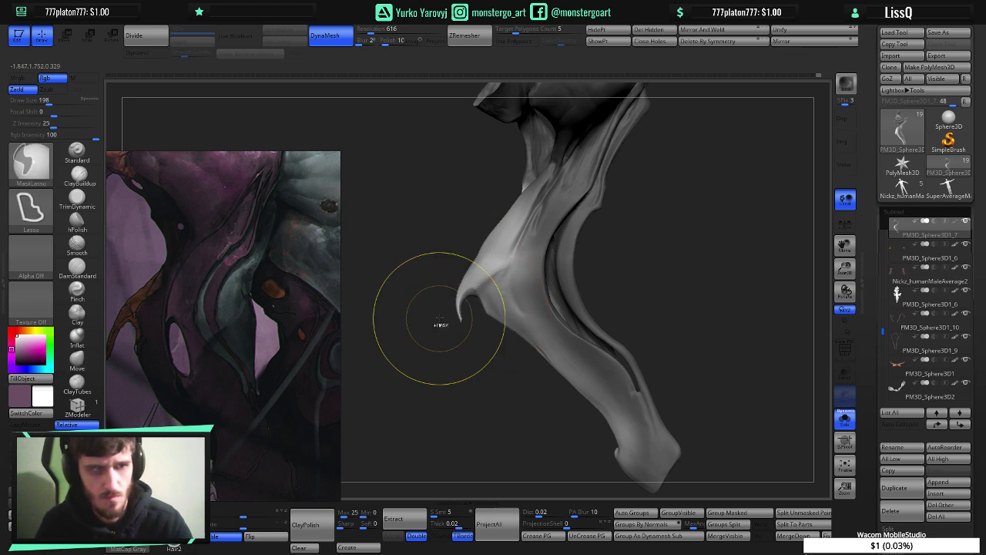
pyautogui.hotkey('ctrl', 'z')
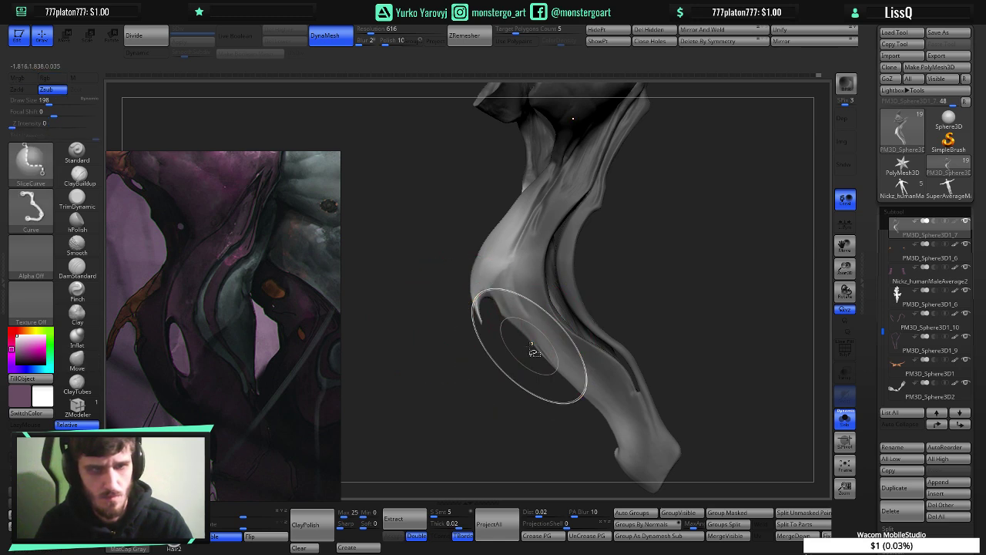
# - Try to cut off the hooked spike with a TrimCircle and undo the cut
pyautogui.hotkey('ctrl', 'shift')
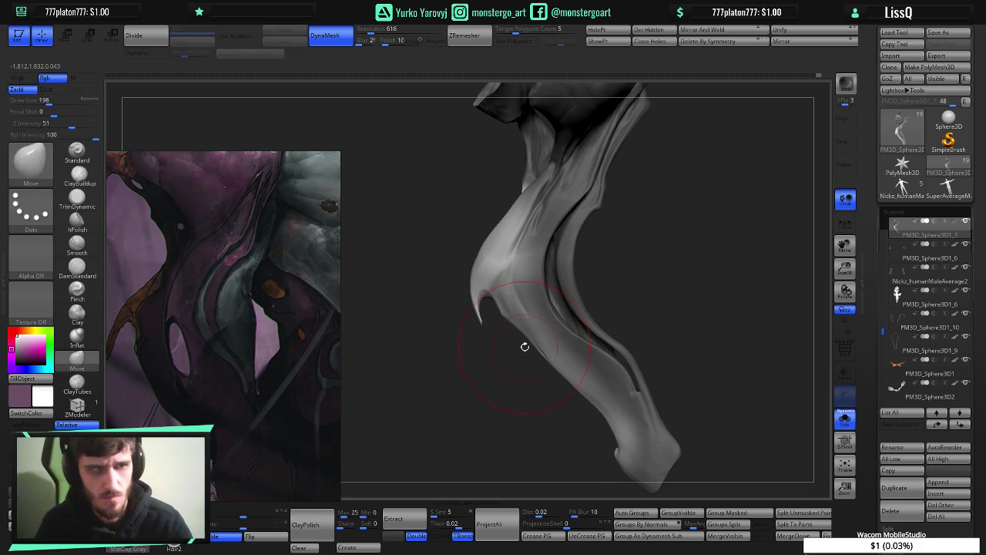
pyautogui.hotkey('ctrl', 'shift')
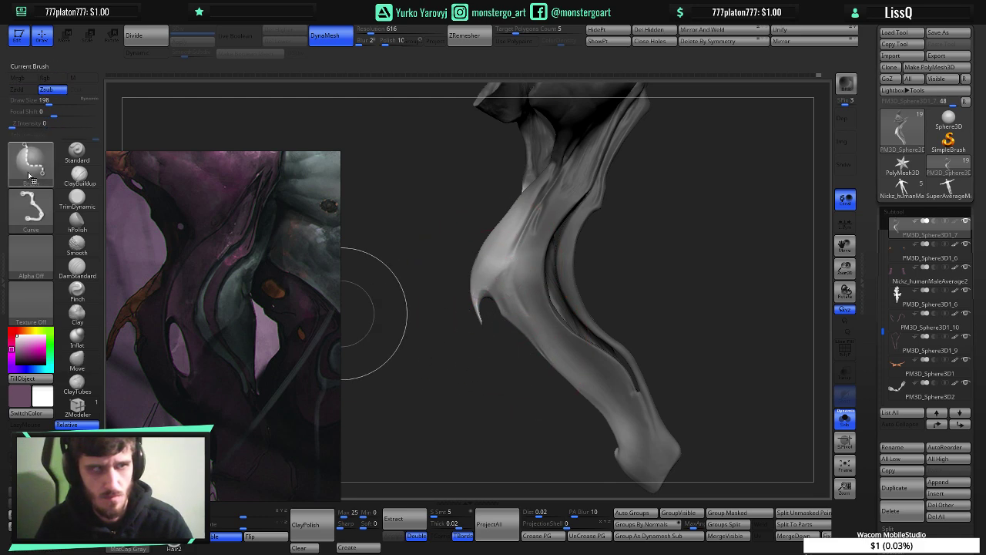
pyautogui.click(31, 162)
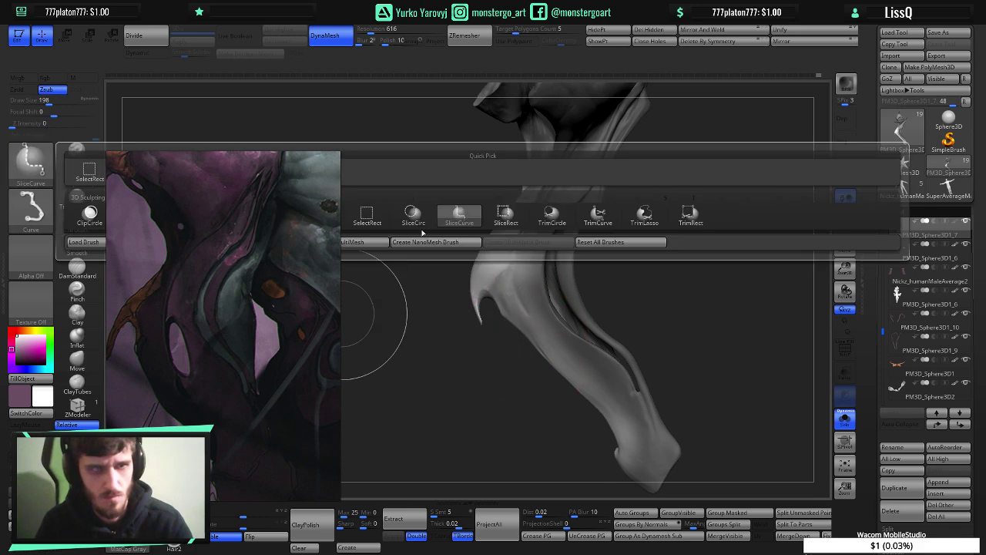
pyautogui.click(552, 216)
pyautogui.moveTo(419, 274); pyautogui.dragTo(493, 362)
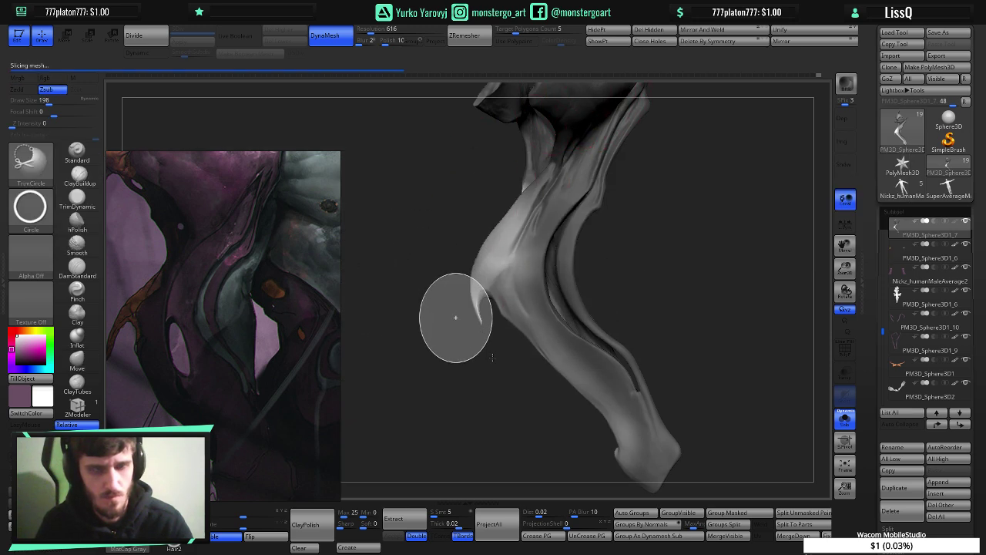
pyautogui.press('ctrl')
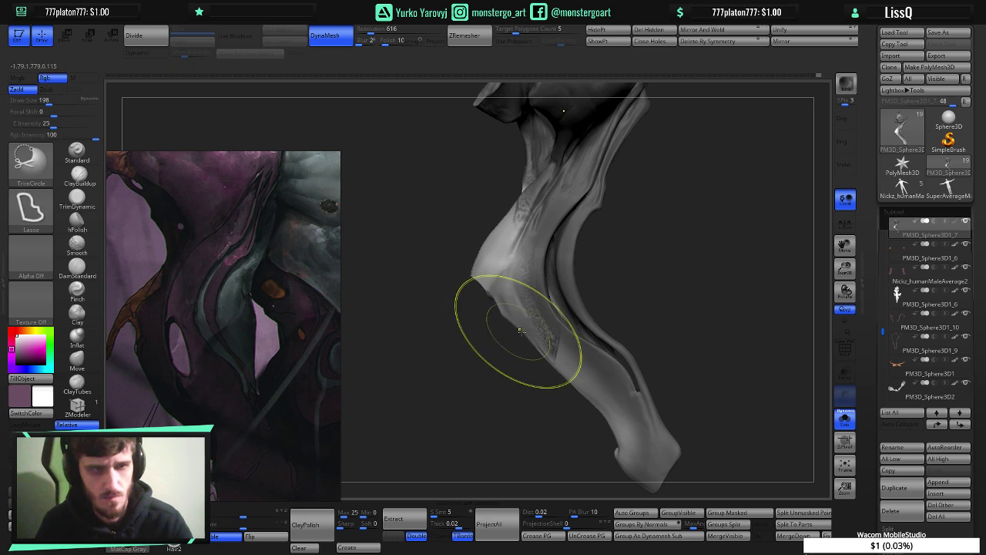
pyautogui.hotkey('ctrl', 'z')
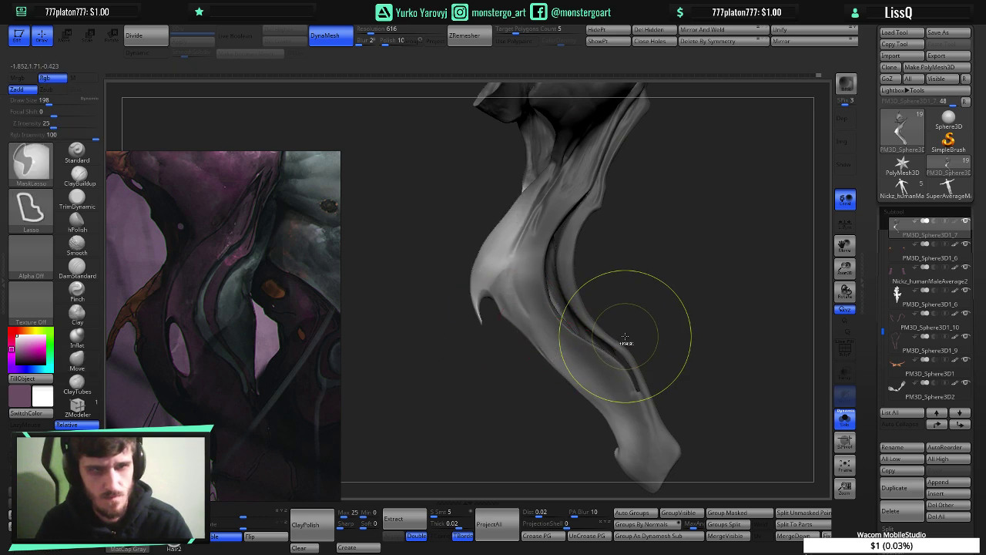
# - Pull the forearm's edge below the hooked spike outward into a rounder curve with Move, and reduce the draw size to 102
pyautogui.moveTo(512, 317); pyautogui.dragTo(505, 319)
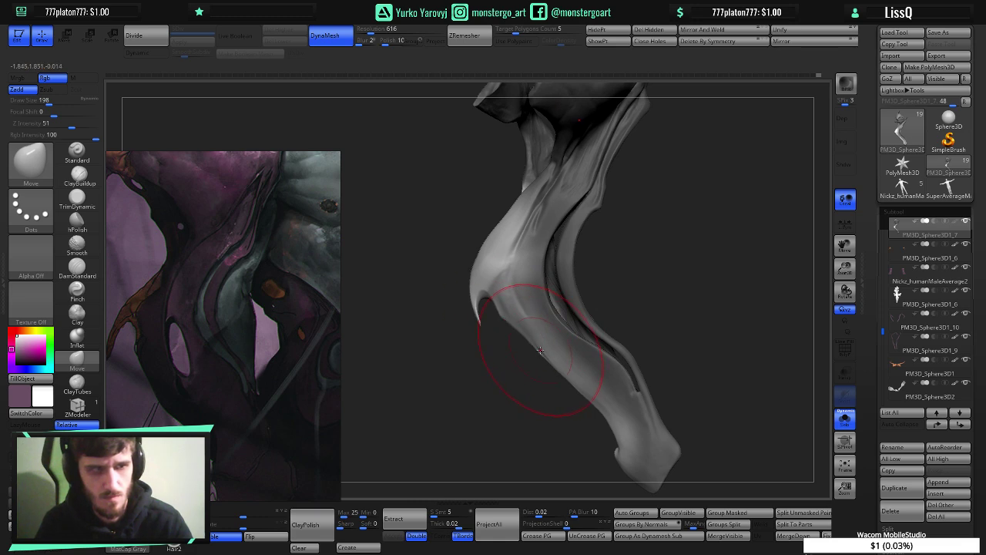
pyautogui.moveTo(540, 351); pyautogui.dragTo(506, 362)
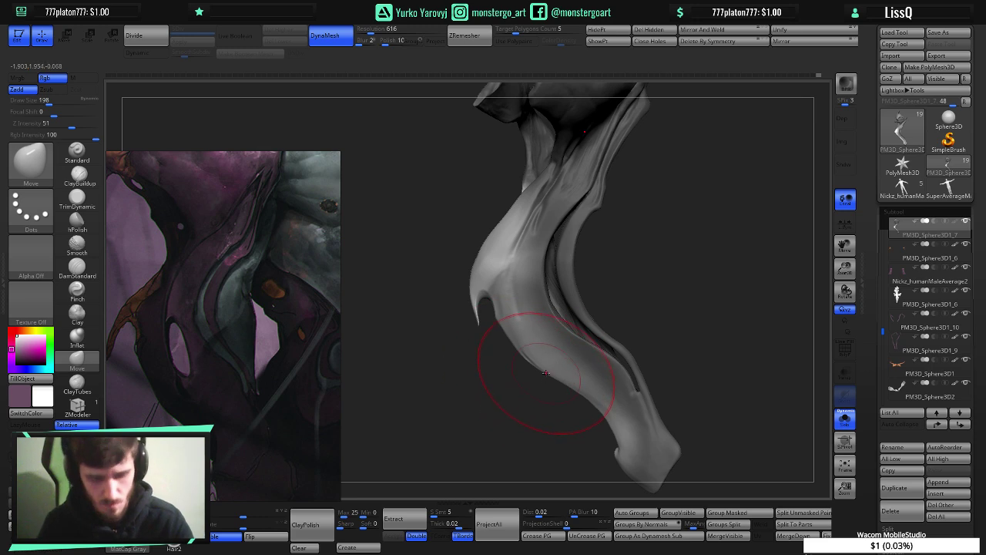
pyautogui.press('[')
pyautogui.press('[')
pyautogui.press('[')
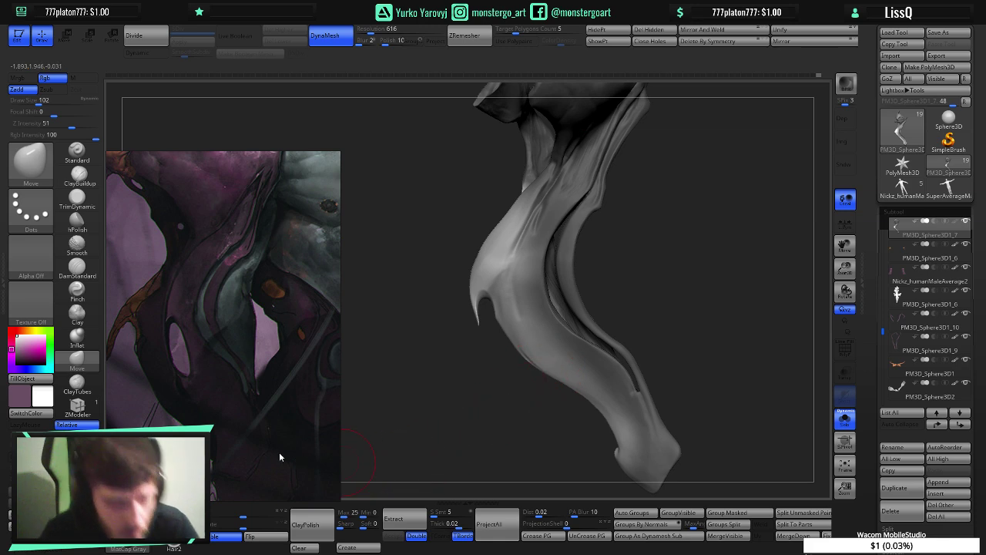
# - Shift the concept reference slightly upward, and pull the forearm edge toward the hooked spike with Move at draw size 170
pyautogui.moveTo(265, 429); pyautogui.dragTo(274, 406)
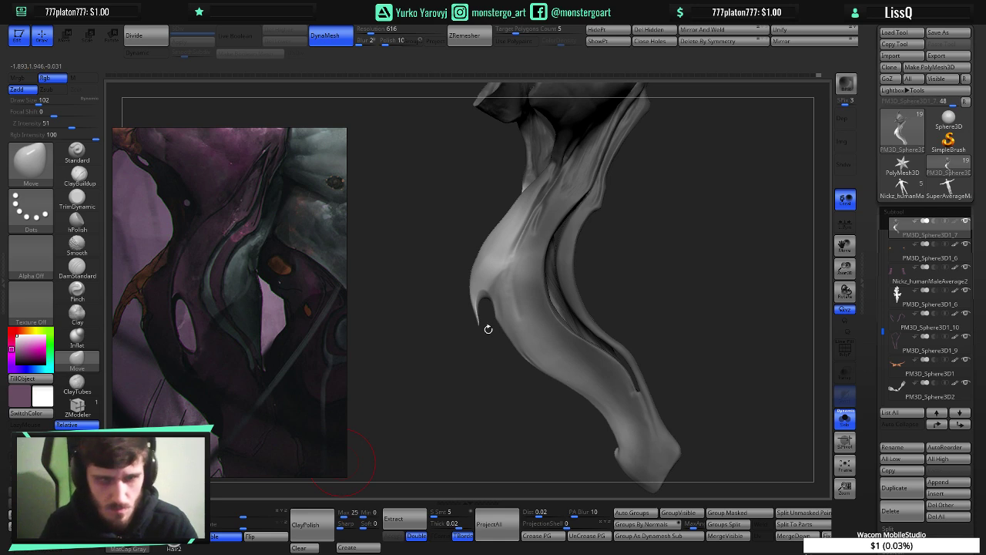
pyautogui.press('space')
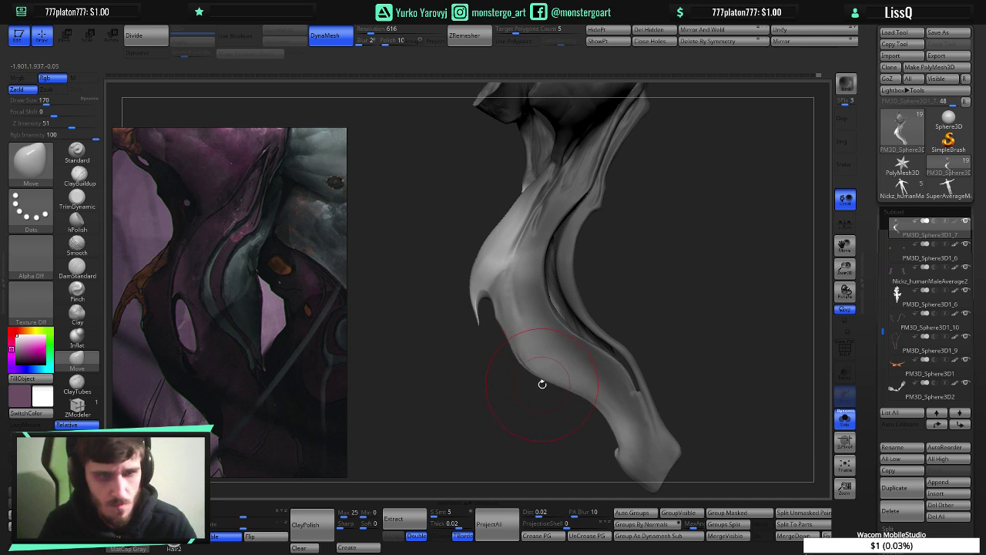
pyautogui.moveTo(543, 384)
pyautogui.mouseDown(button='right')
pyautogui.moveTo(592, 381)
pyautogui.moveTo(578, 383)
pyautogui.mouseUp(button='right')
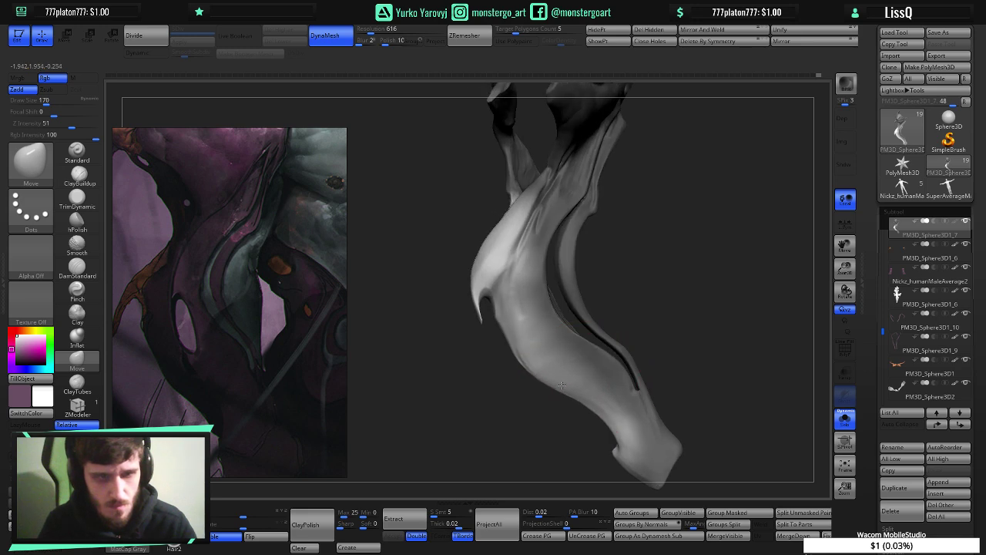
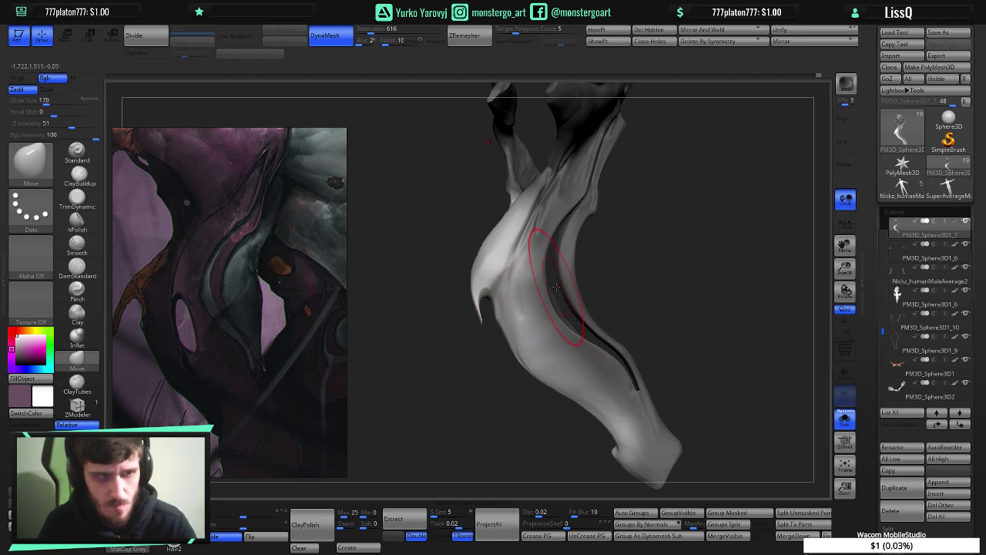
pyautogui.moveTo(527, 341)
pyautogui.mouseDown()
pyautogui.moveTo(496, 309)
pyautogui.moveTo(507, 318)
pyautogui.mouseUp()
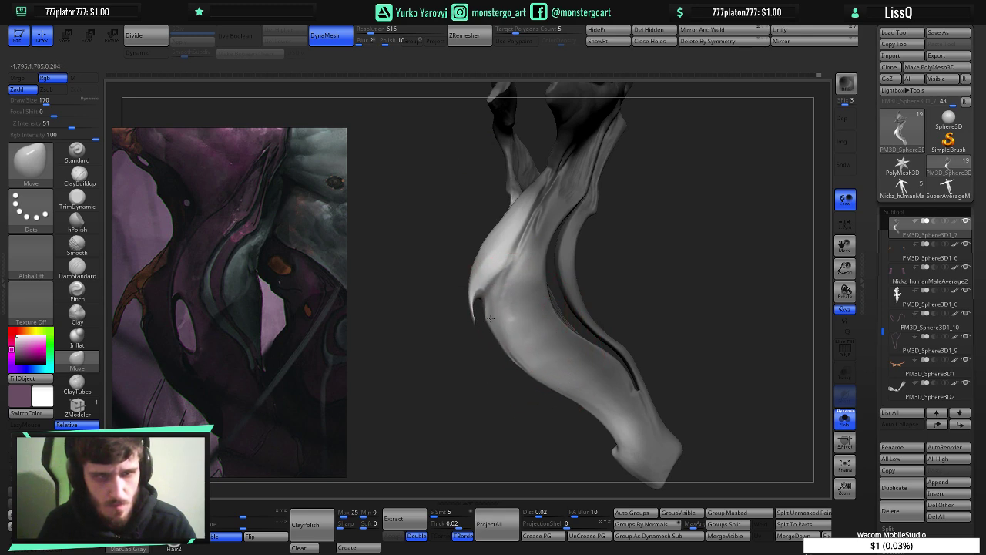
# - Reshape the forearm's edge below the hooked spike with Move at draw size 170, and refine it at draw size 106
pyautogui.moveTo(504, 359); pyautogui.dragTo(487, 320)
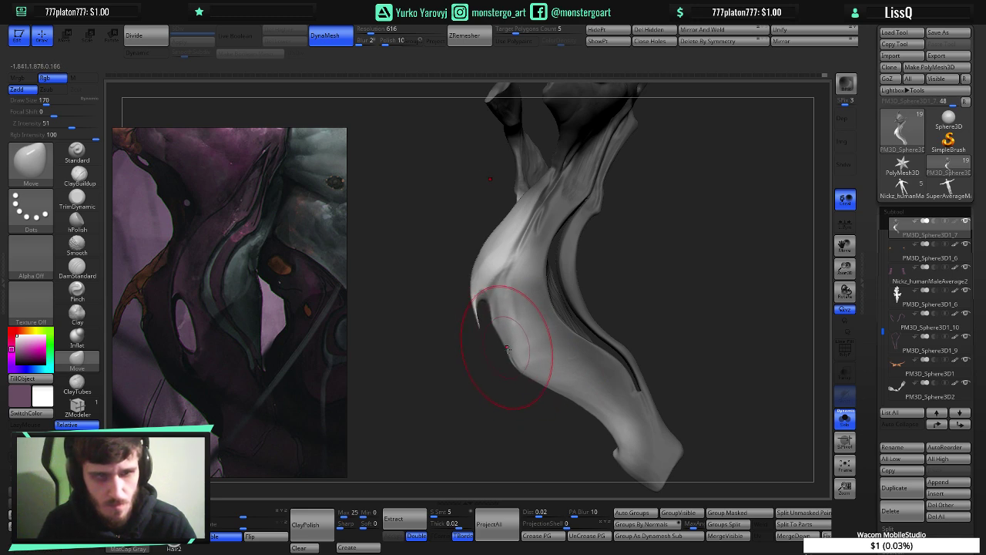
pyautogui.moveTo(527, 349); pyautogui.dragTo(532, 345)
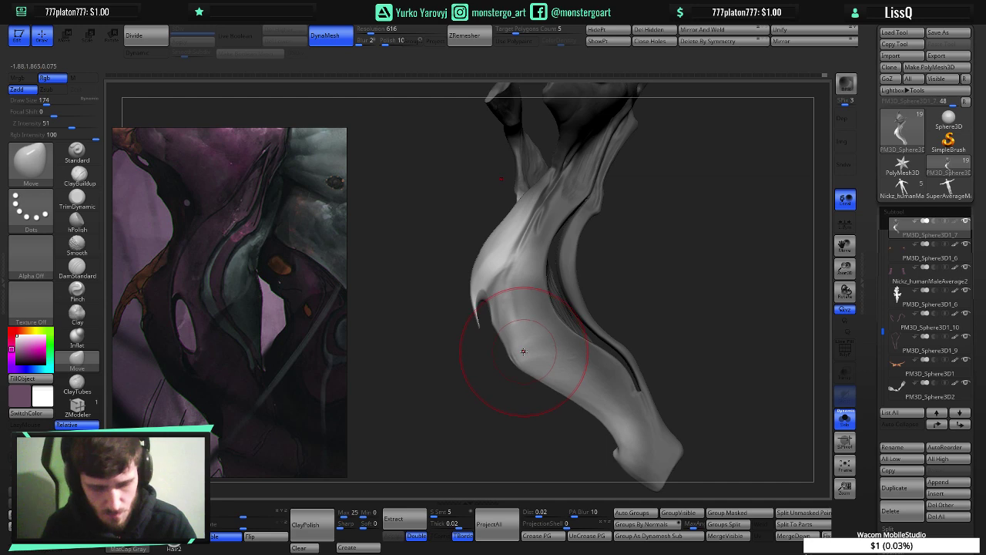
pyautogui.press('[')
pyautogui.press('[')
pyautogui.press('[')
pyautogui.press('[')
pyautogui.press('[')
pyautogui.press('[')
pyautogui.press('[')
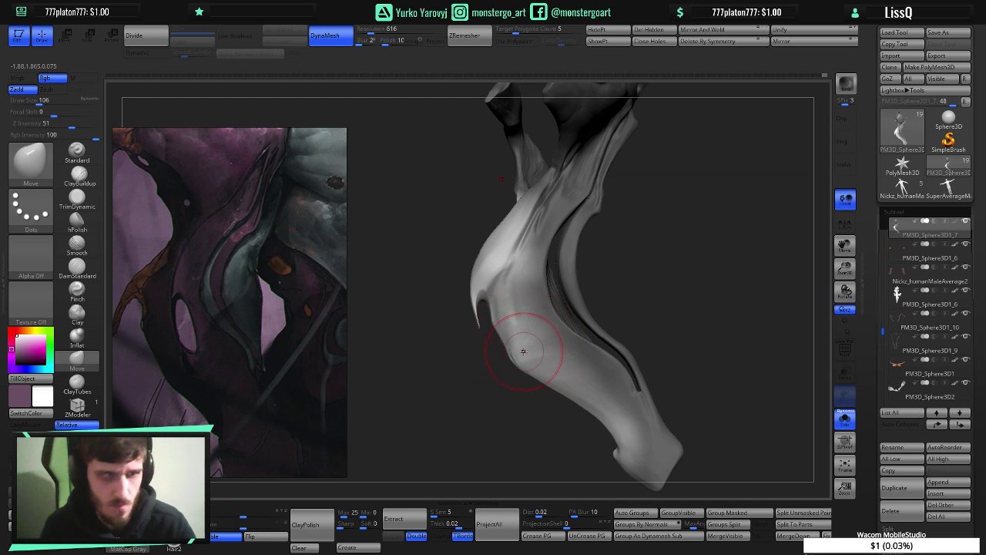
pyautogui.moveTo(524, 352)
pyautogui.mouseDown()
pyautogui.moveTo(533, 351)
pyautogui.moveTo(493, 361)
pyautogui.moveTo(587, 307)
pyautogui.moveTo(556, 319)
pyautogui.mouseUp()
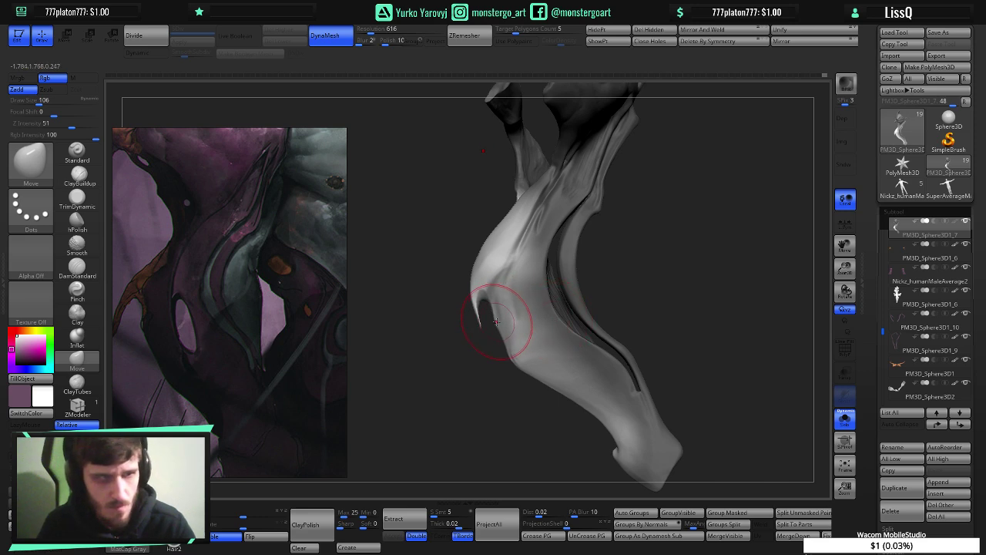
# - Adjust the inner edge of the gap beside the hooked spike with Move at draw size 106
pyautogui.moveTo(484, 278); pyautogui.dragTo(484, 270)
pyautogui.moveTo(485, 269); pyautogui.dragTo(490, 270)
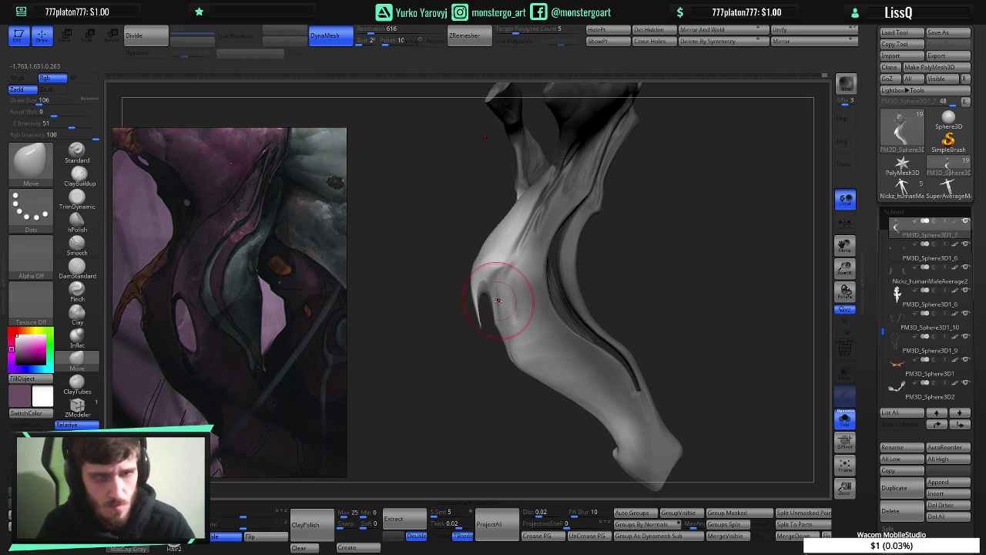
pyautogui.moveTo(502, 313); pyautogui.dragTo(496, 311)
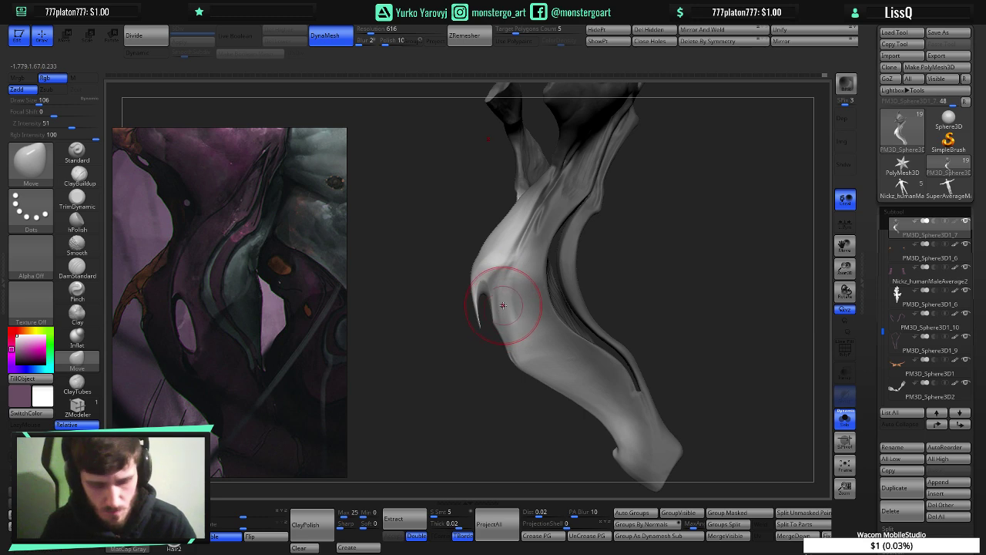
# - Shift the surface between the hooked spike and the forearm's middle with Move at draw size 178
pyautogui.press(']')
pyautogui.press(']')
pyautogui.press(']')
pyautogui.press(']')
pyautogui.press(']')
pyautogui.press(']')
pyautogui.press(']')
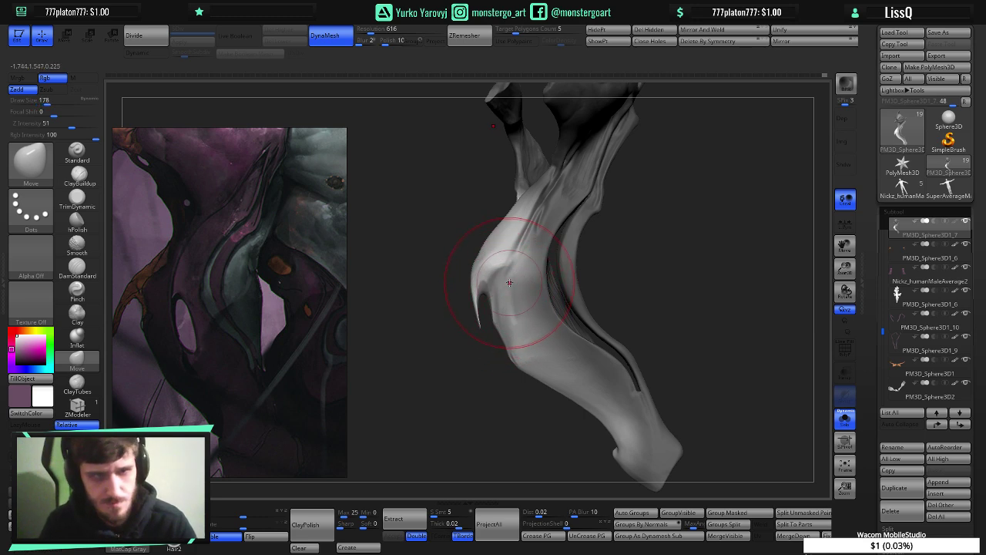
pyautogui.moveTo(505, 283)
pyautogui.mouseDown()
pyautogui.moveTo(449, 301)
pyautogui.moveTo(535, 352)
pyautogui.moveTo(548, 381)
pyautogui.moveTo(548, 324)
pyautogui.moveTo(539, 330)
pyautogui.moveTo(561, 308)
pyautogui.moveTo(563, 271)
pyautogui.moveTo(547, 308)
pyautogui.moveTo(553, 326)
pyautogui.moveTo(558, 319)
pyautogui.mouseUp()
# - Invert the mask and reshape the forearm surface along the long groove with Move, undoing one unwanted pull
pyautogui.keyDown('ctrl'); pyautogui.click(664, 306); pyautogui.keyUp('ctrl')
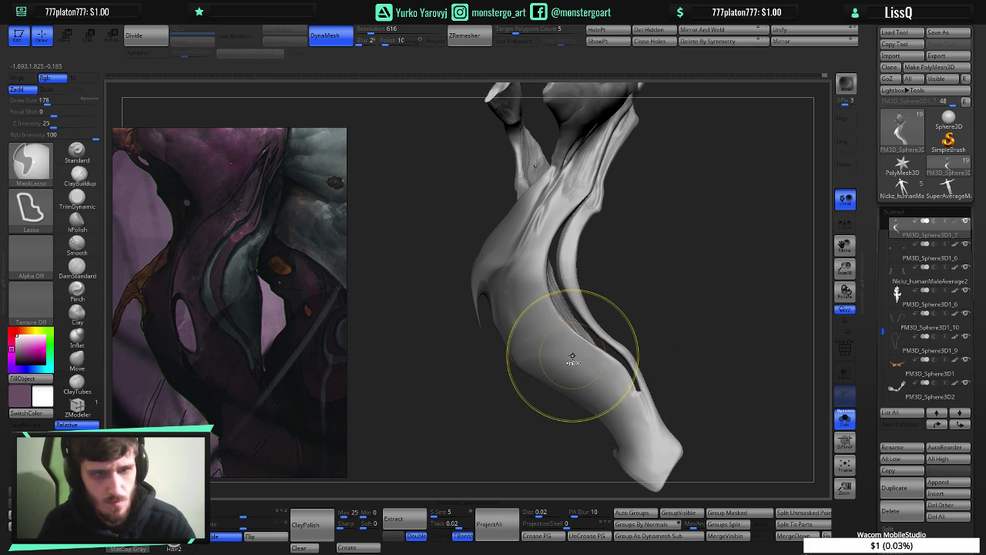
pyautogui.moveTo(578, 346); pyautogui.dragTo(538, 352, button='right')
pyautogui.moveTo(538, 352); pyautogui.dragTo(578, 352)
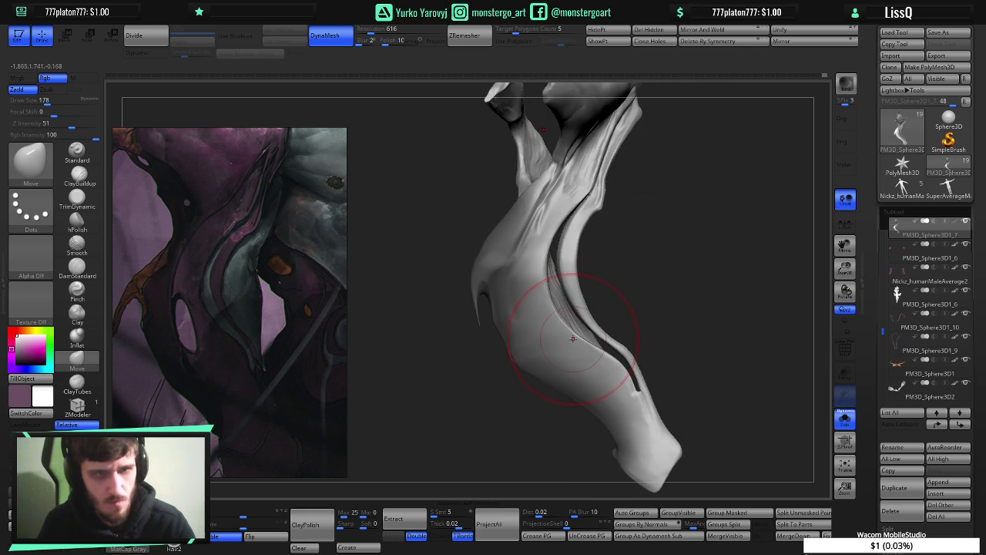
pyautogui.keyDown('ctrl'); pyautogui.moveTo(653, 296); pyautogui.dragTo(654, 292); pyautogui.keyUp('ctrl')
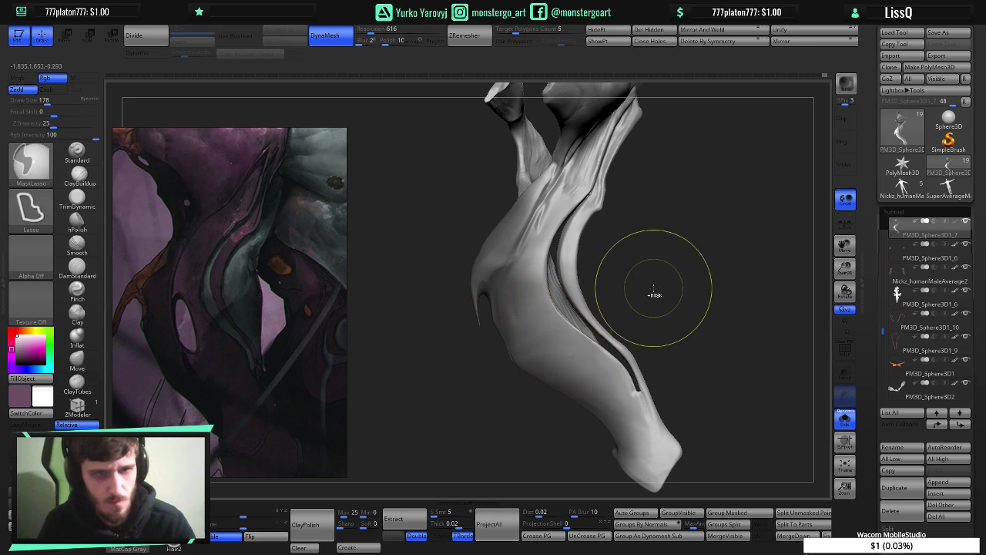
pyautogui.moveTo(561, 316); pyautogui.dragTo(559, 331)
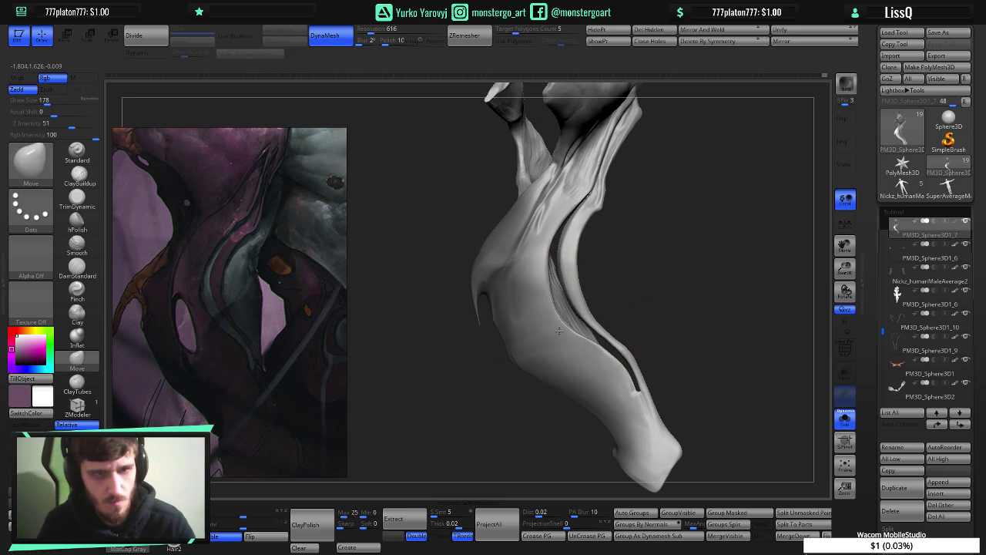
pyautogui.hotkey('ctrl', 'z')
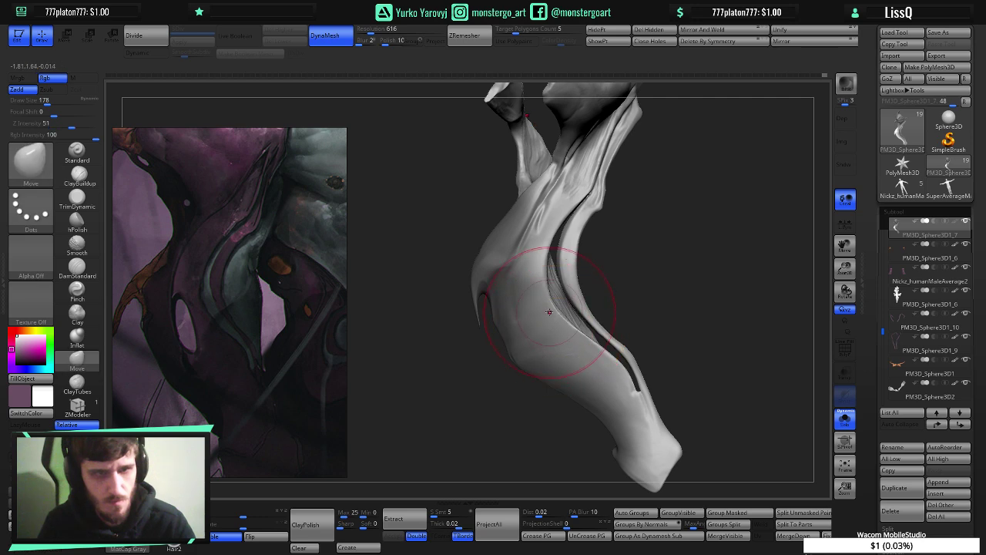
pyautogui.moveTo(550, 305); pyautogui.dragTo(554, 315)
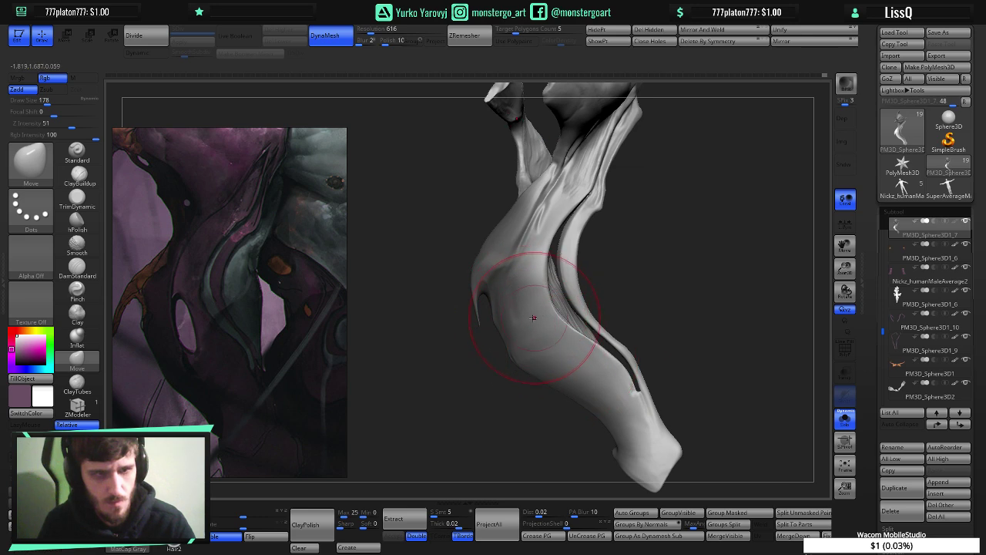
# - Invert the mask back and push the forearm's outer bend inward and down toward the wrist with Move at draw size 178
pyautogui.press('ctrl')
pyautogui.keyDown('ctrl'); pyautogui.click(666, 296); pyautogui.keyUp('ctrl')
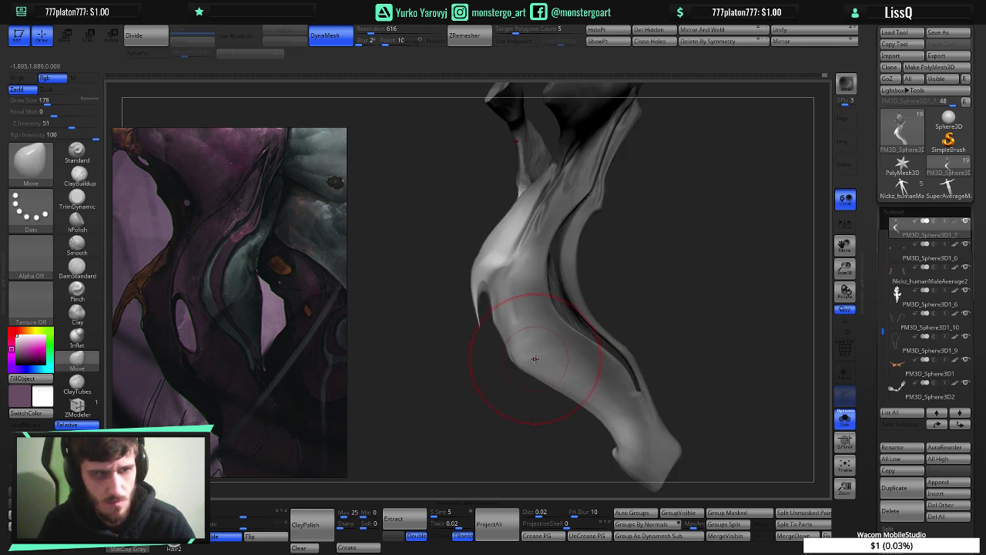
pyautogui.moveTo(558, 396); pyautogui.dragTo(569, 380)
pyautogui.moveTo(513, 360)
pyautogui.mouseDown()
pyautogui.moveTo(547, 367)
pyautogui.moveTo(531, 370)
pyautogui.moveTo(608, 423)
pyautogui.moveTo(576, 411)
pyautogui.mouseUp()
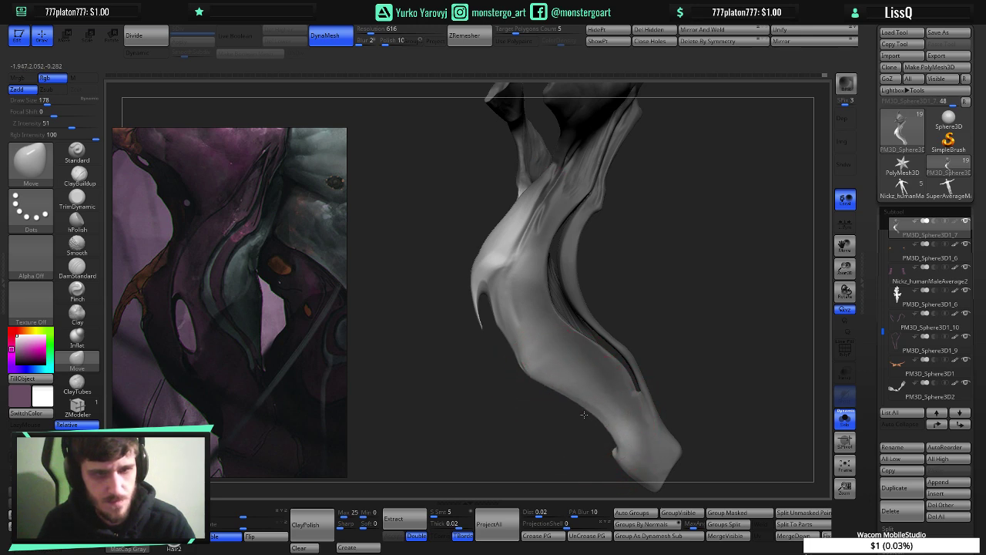
pyautogui.moveTo(523, 364); pyautogui.dragTo(544, 385)
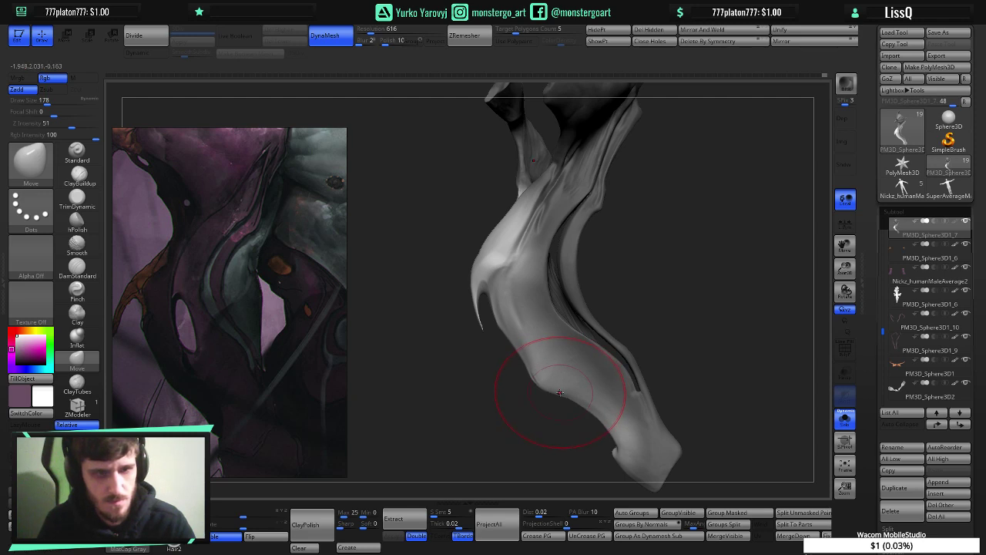
pyautogui.moveTo(560, 392); pyautogui.dragTo(574, 405)
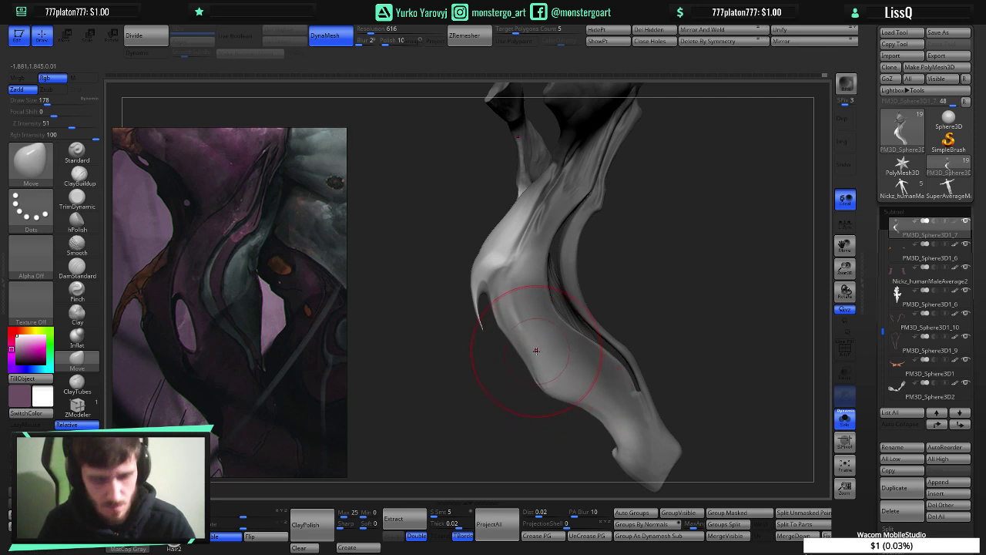
# - Even out the forearm's lower outer contour with Move, reducing the draw size to 118 and 106
pyautogui.press('[')
pyautogui.press('[')
pyautogui.press('[')
pyautogui.press('[')
pyautogui.press('[')
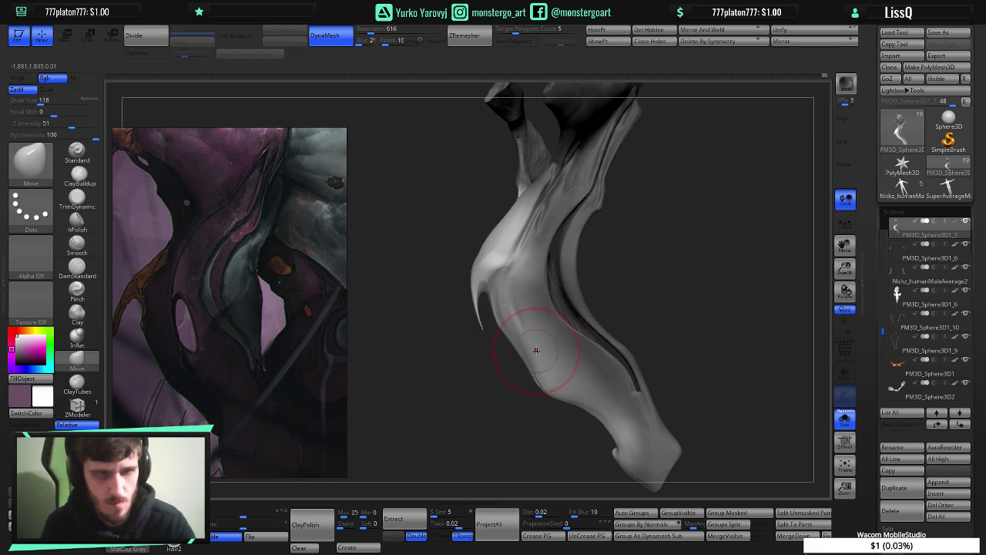
pyautogui.moveTo(590, 418); pyautogui.dragTo(549, 386)
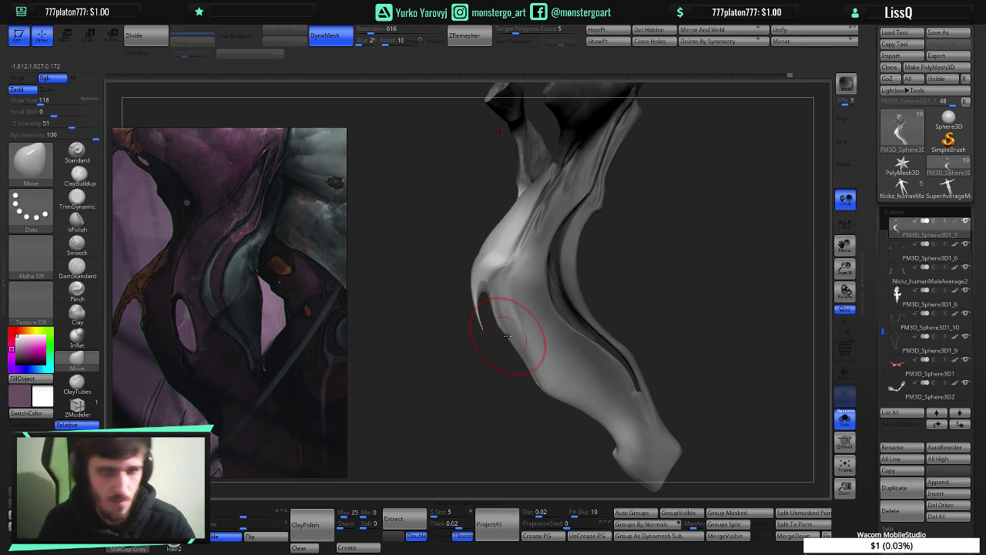
pyautogui.press('[')
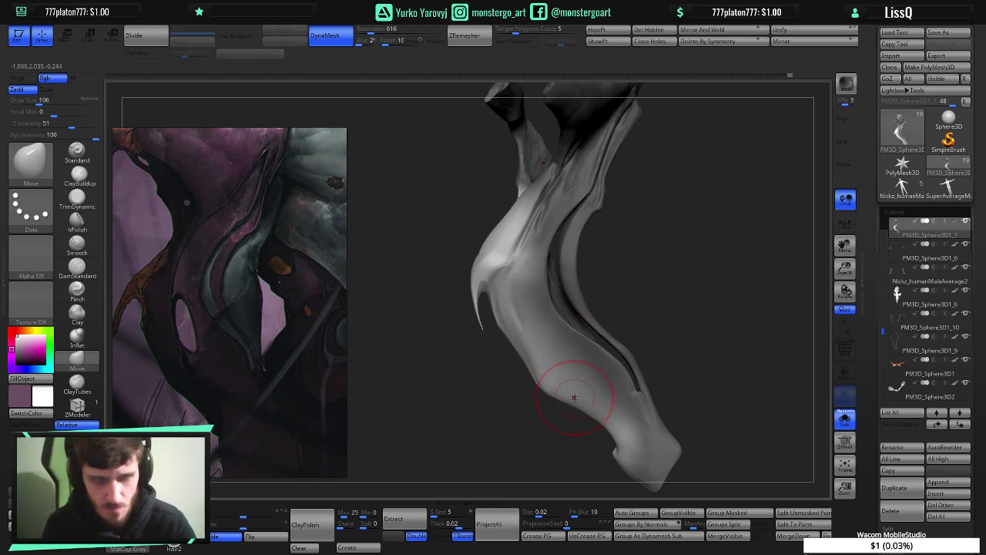
pyautogui.moveTo(569, 412)
pyautogui.mouseDown()
pyautogui.moveTo(579, 404)
pyautogui.moveTo(587, 414)
pyautogui.mouseUp()
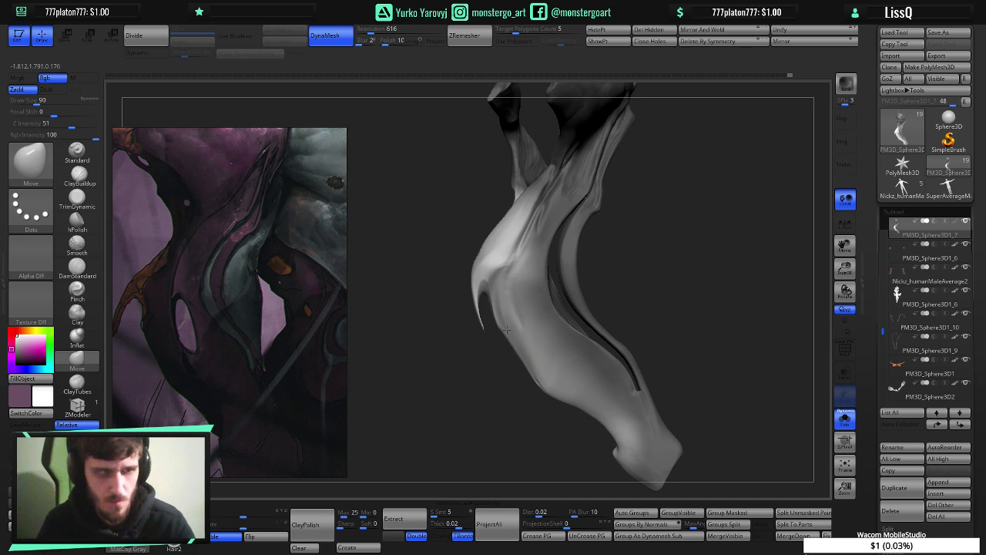
# - Pull the forearm's edge toward the hooked spike with Move at draw size 138 to round its outer curve
pyautogui.press(']')
pyautogui.press(']')
pyautogui.press(']')
pyautogui.press(']')
pyautogui.press(']')
pyautogui.press(']')
pyautogui.press(']')
pyautogui.press(']')
pyautogui.press(']')
pyautogui.press(']')
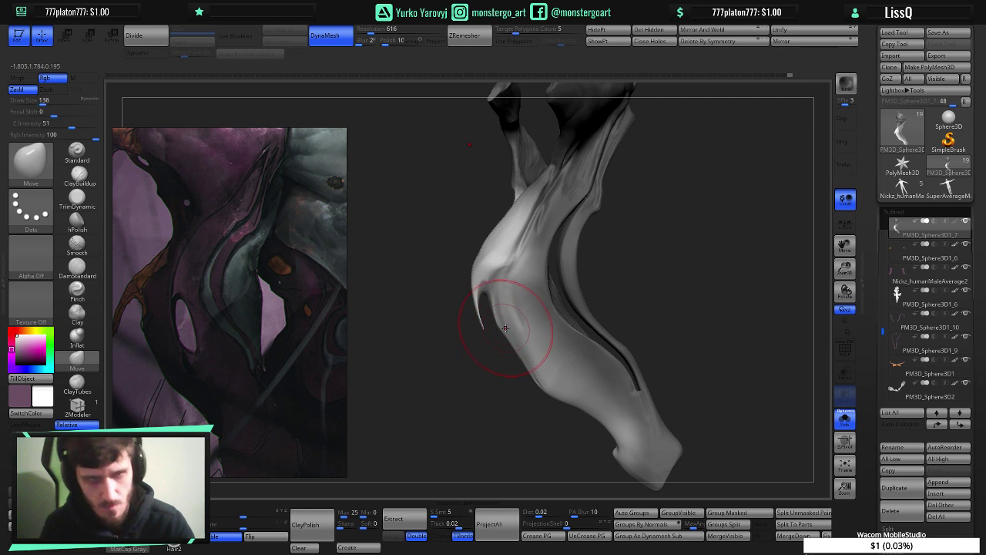
pyautogui.moveTo(505, 327); pyautogui.dragTo(483, 321)
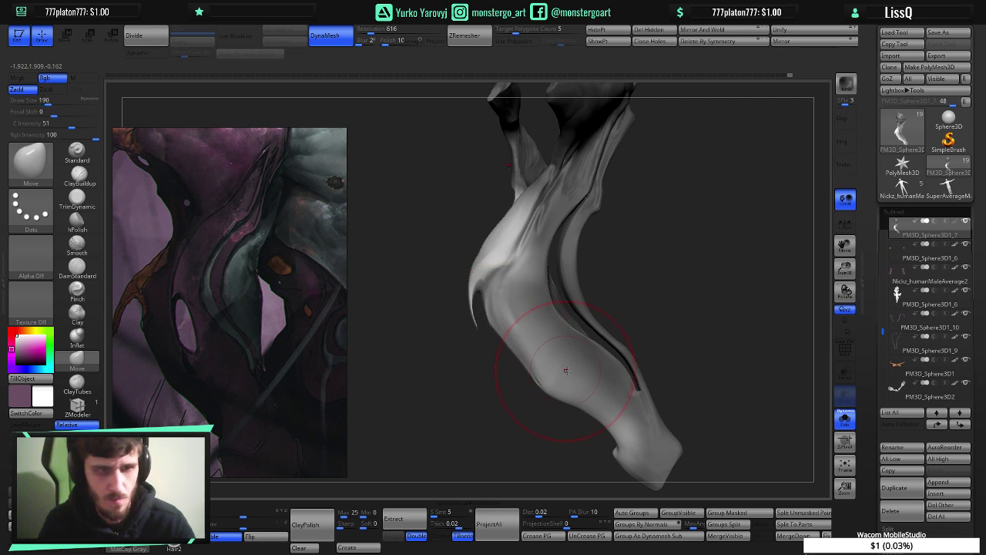
# - Reshape the outer contour of the curved body below the hooked spike with the Move brush at draw sizes 190 and 154
pyautogui.moveTo(565, 370); pyautogui.dragTo(558, 361, button='right')
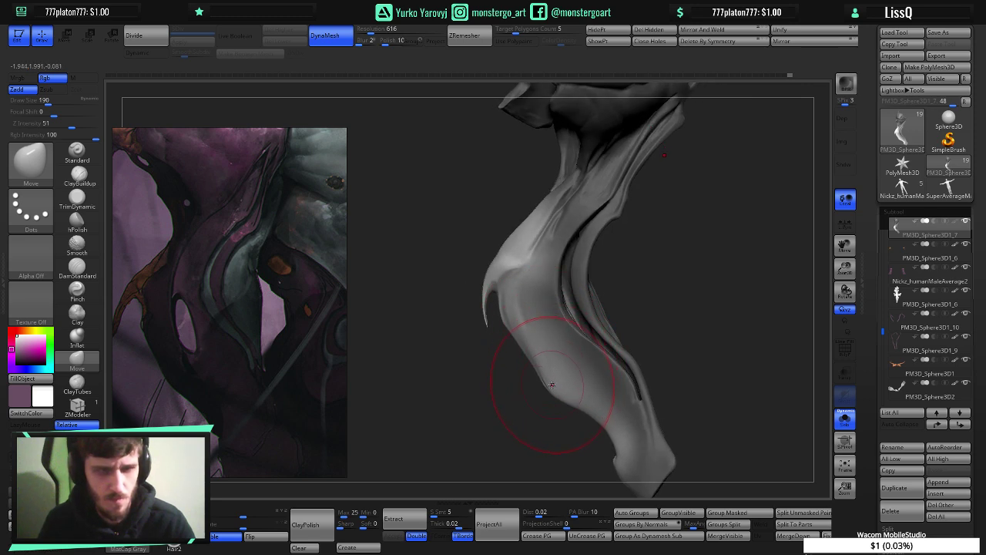
pyautogui.moveTo(553, 385)
pyautogui.mouseDown()
pyautogui.moveTo(525, 371)
pyautogui.moveTo(498, 303)
pyautogui.mouseUp()
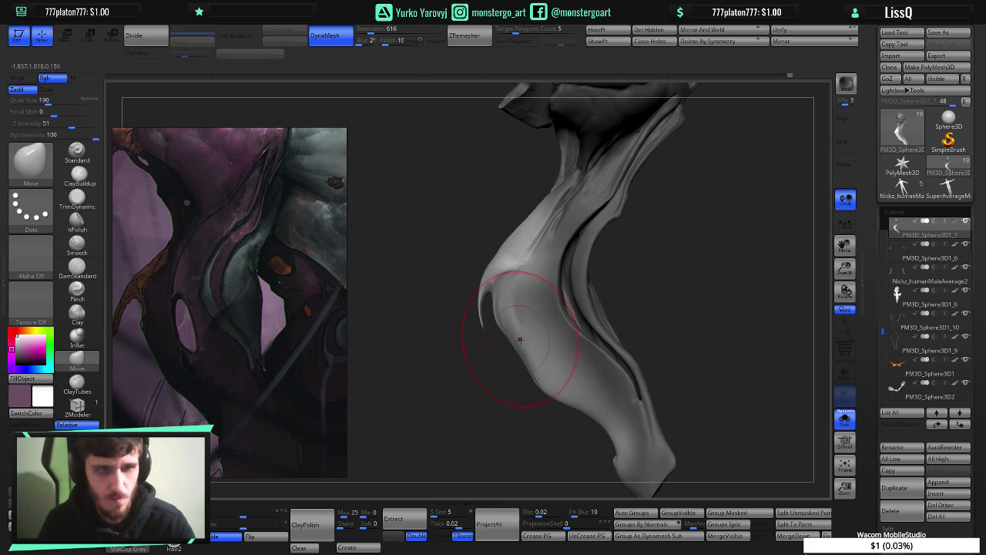
pyautogui.press('ctrl')
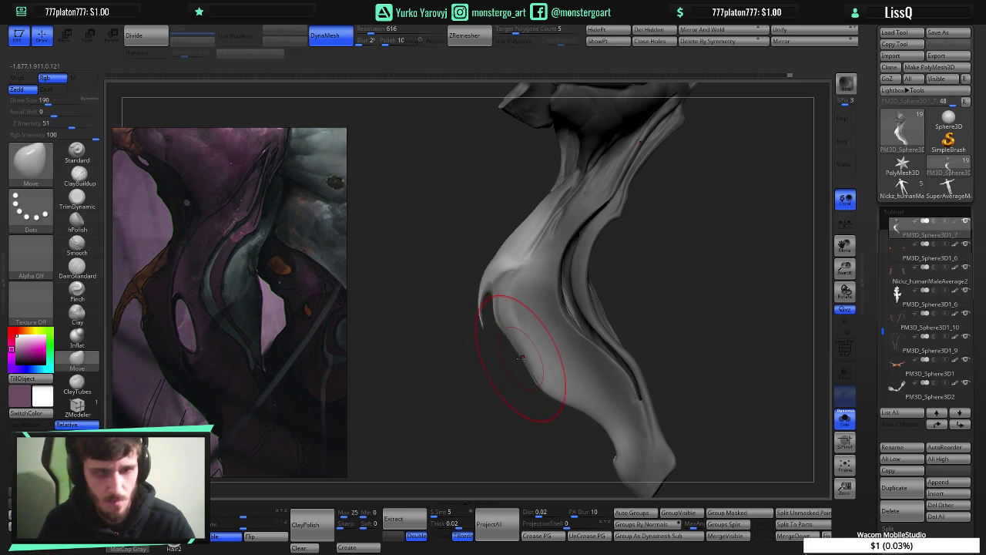
pyautogui.press('[')
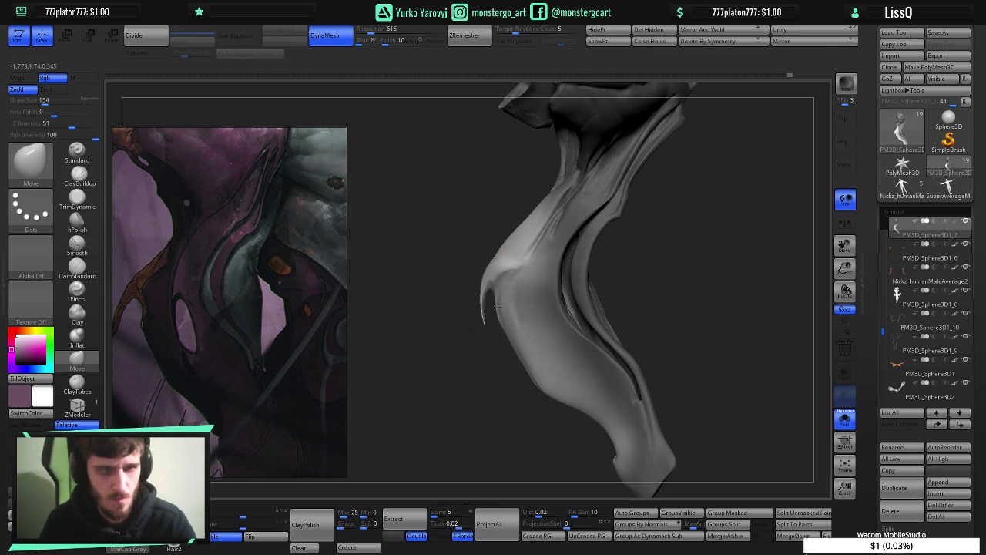
pyautogui.moveTo(526, 327); pyautogui.dragTo(537, 327, button='right')
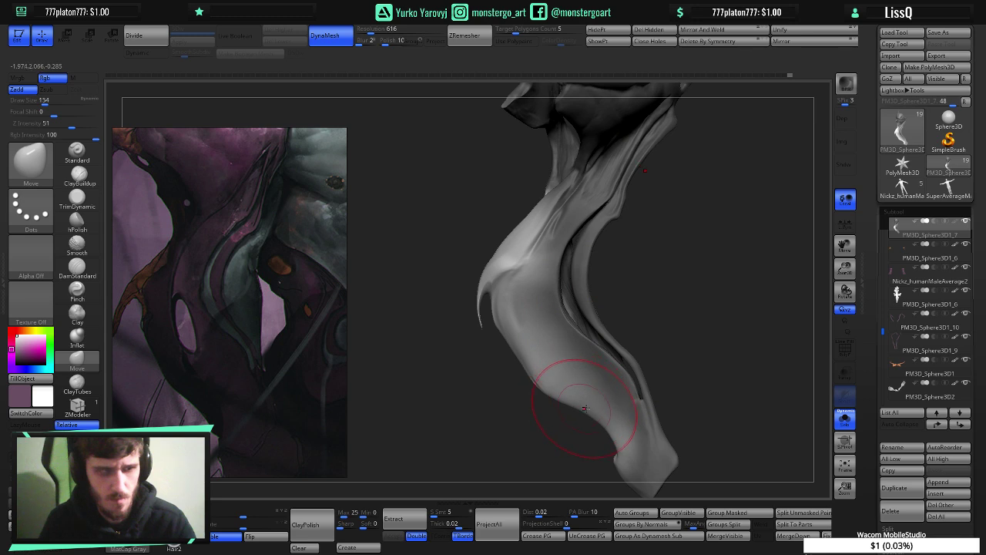
pyautogui.moveTo(583, 407); pyautogui.dragTo(585, 406, button='right')
pyautogui.moveTo(587, 406); pyautogui.dragTo(588, 418)
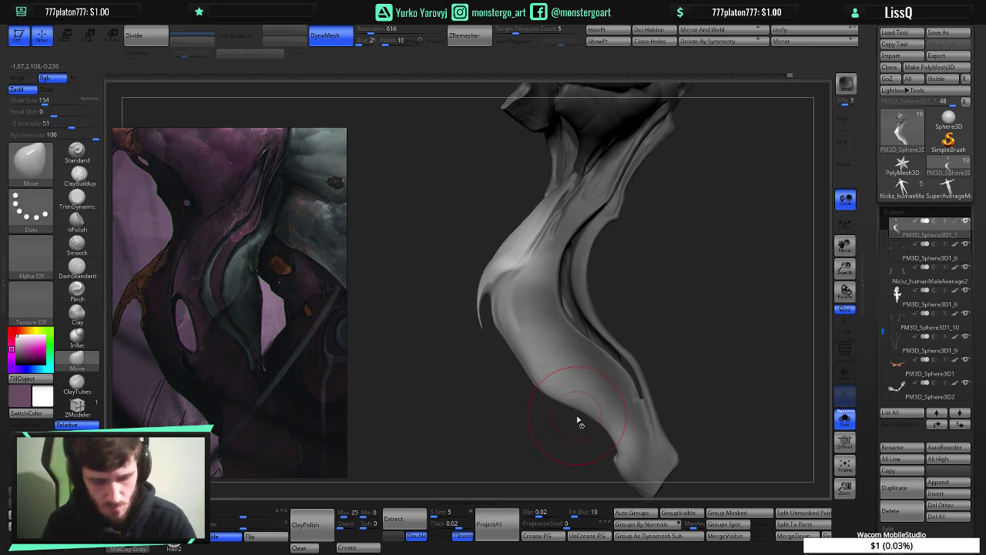
# - Refine the contour just under the hooked spike using the Move brush at draw size 106
pyautogui.press('[')
pyautogui.press('[')
pyautogui.press('[')
pyautogui.press('[')
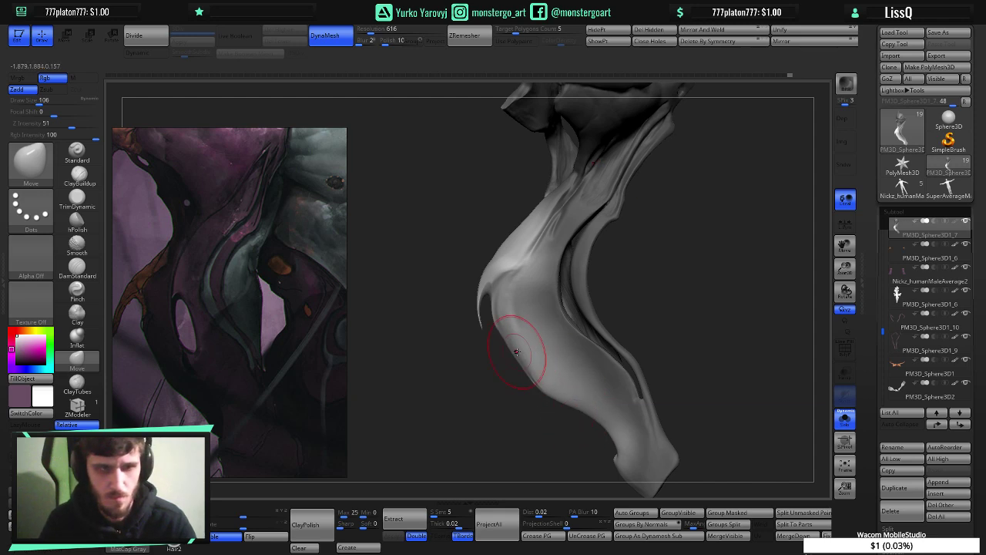
pyautogui.moveTo(505, 313); pyautogui.dragTo(500, 313)
# - Try to push the curved body's side ridge inward from a side view with the Move brush at draw size 386
pyautogui.keyDown('ctrl'); pyautogui.moveTo(631, 382); pyautogui.dragTo(624, 340, button='right'); pyautogui.keyUp('ctrl')
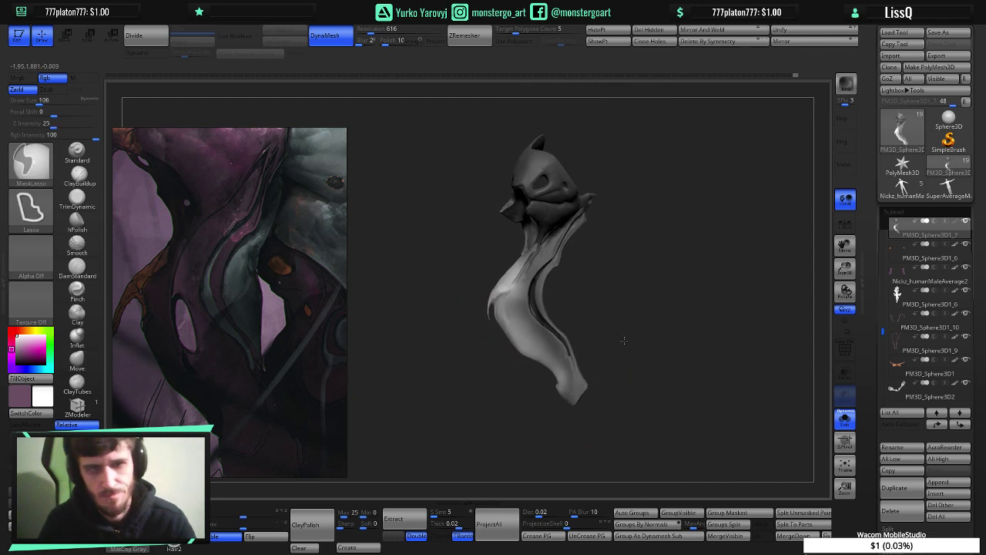
pyautogui.moveTo(624, 340)
pyautogui.mouseDown()
pyautogui.moveTo(628, 368)
pyautogui.moveTo(593, 355)
pyautogui.moveTo(619, 264)
pyautogui.moveTo(638, 318)
pyautogui.moveTo(563, 332)
pyautogui.mouseUp()
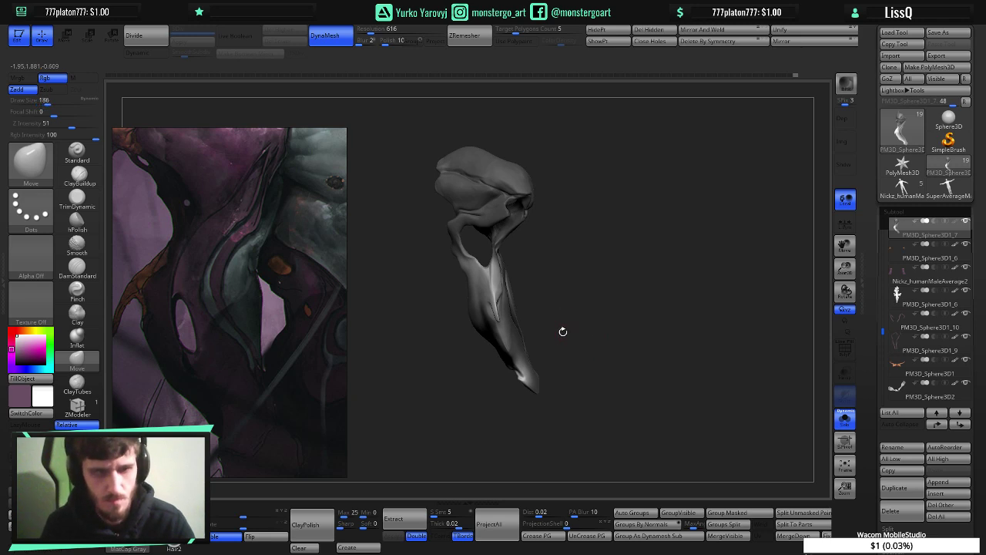
pyautogui.moveTo(563, 332); pyautogui.dragTo(519, 306)
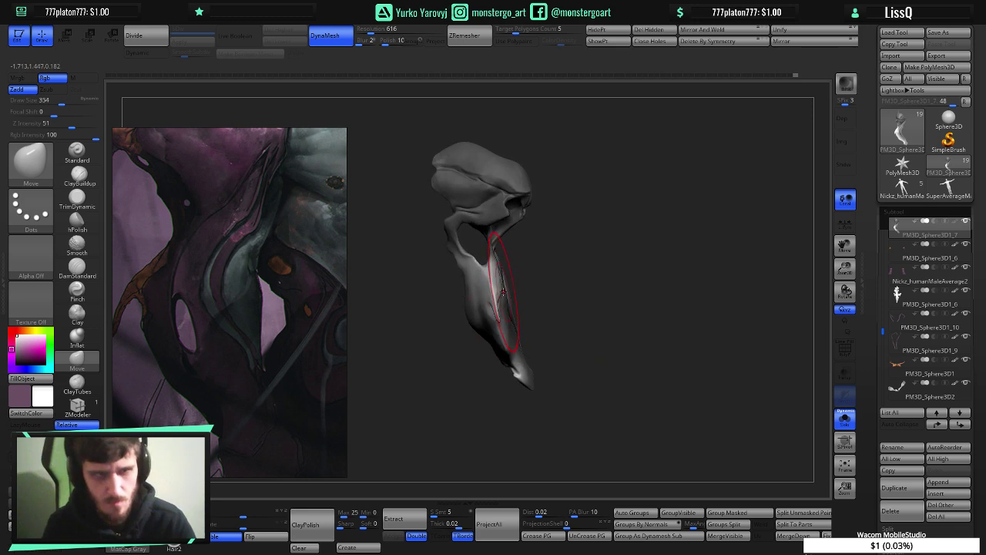
pyautogui.moveTo(501, 291); pyautogui.dragTo(483, 291)
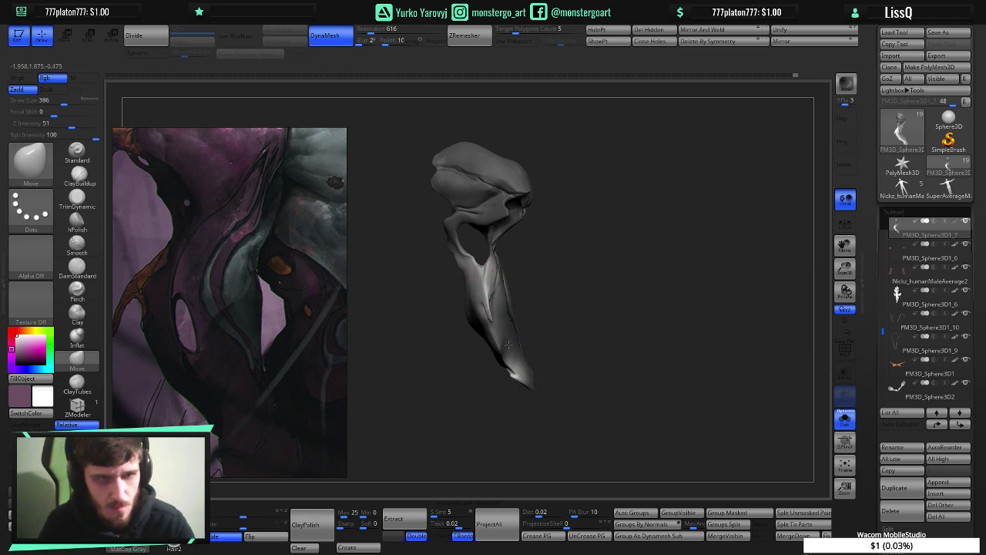
pyautogui.hotkey('ctrl', 'z')
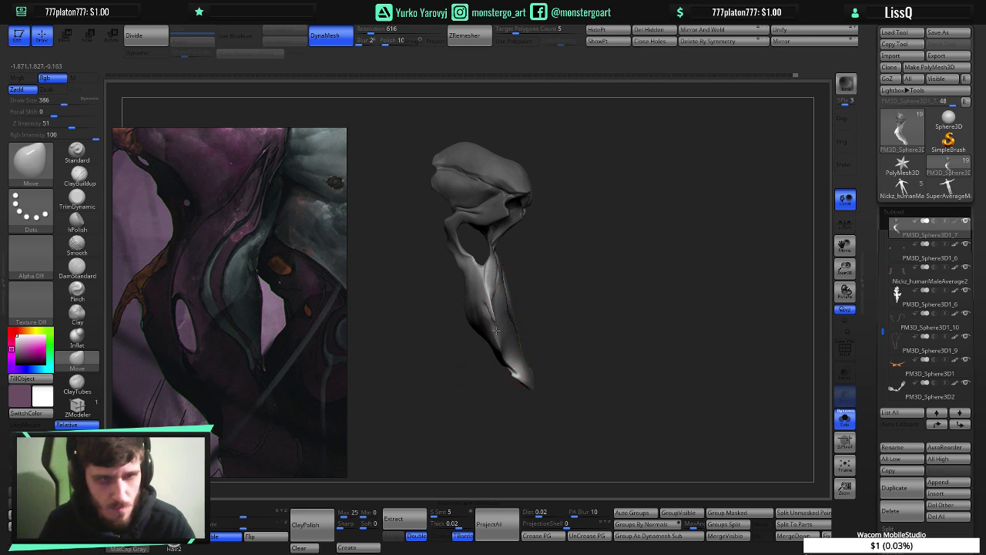
pyautogui.hotkey('ctrl', 'z')
# - Try repositioning the side ridge and lower tip with large Move strokes, and undo these changes
pyautogui.moveTo(503, 311); pyautogui.dragTo(482, 303)
pyautogui.hotkey('ctrl', 'z')
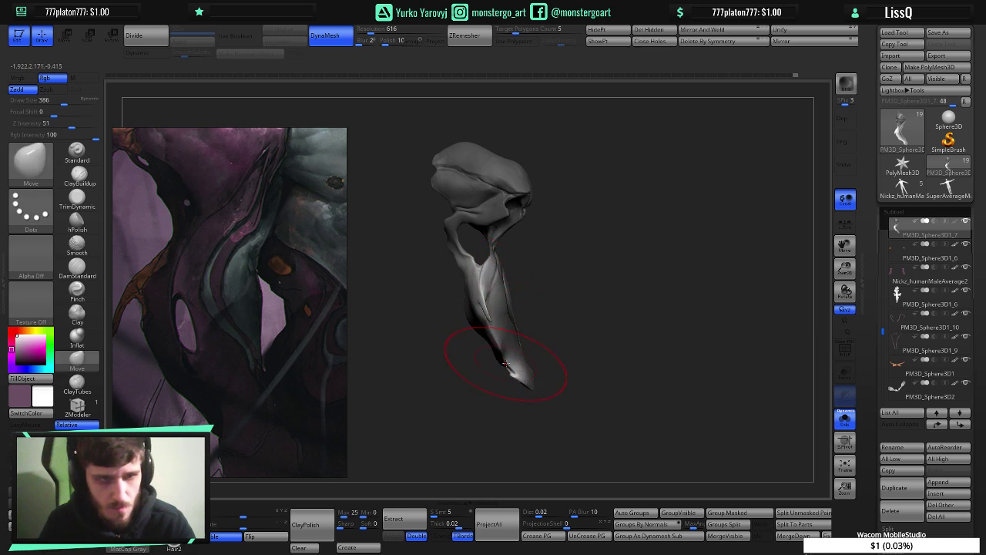
pyautogui.moveTo(515, 362)
pyautogui.mouseDown()
pyautogui.moveTo(486, 367)
pyautogui.moveTo(528, 318)
pyautogui.mouseUp()
pyautogui.hotkey('ctrl', 'z')
pyautogui.keyDown('ctrl'); pyautogui.moveTo(528, 318); pyautogui.dragTo(546, 346, button='right'); pyautogui.keyUp('ctrl')
pyautogui.hotkey('ctrl', 'z')
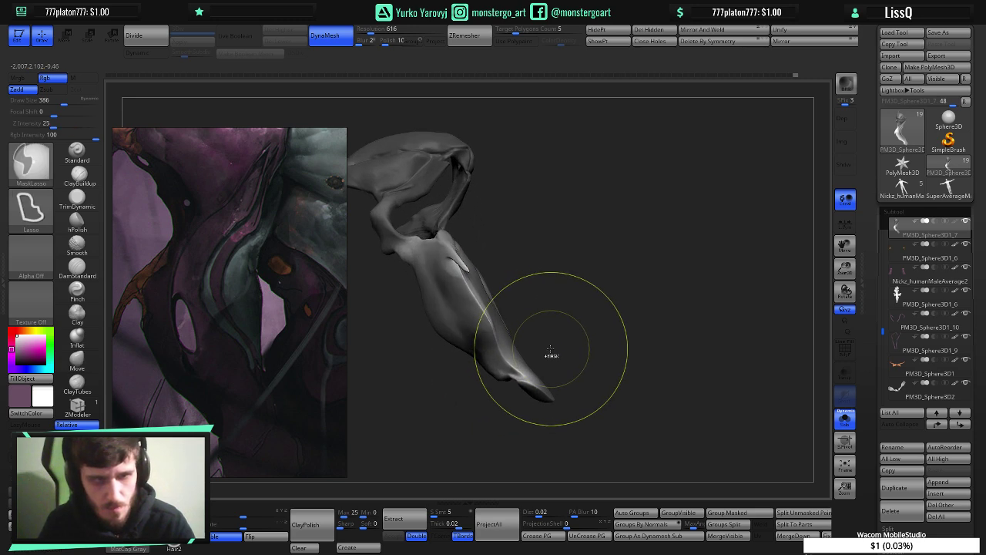
# - Adjust the long ridge on the body's side at draw size 234, try another pull at 158, and undo that last stroke
pyautogui.hotkey('ctrl', 'shift')
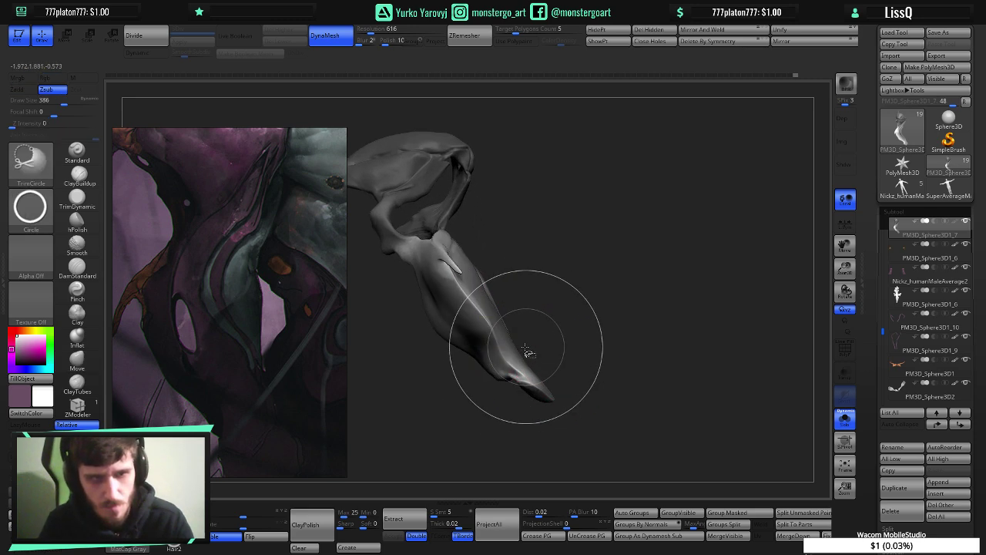
pyautogui.press('[')
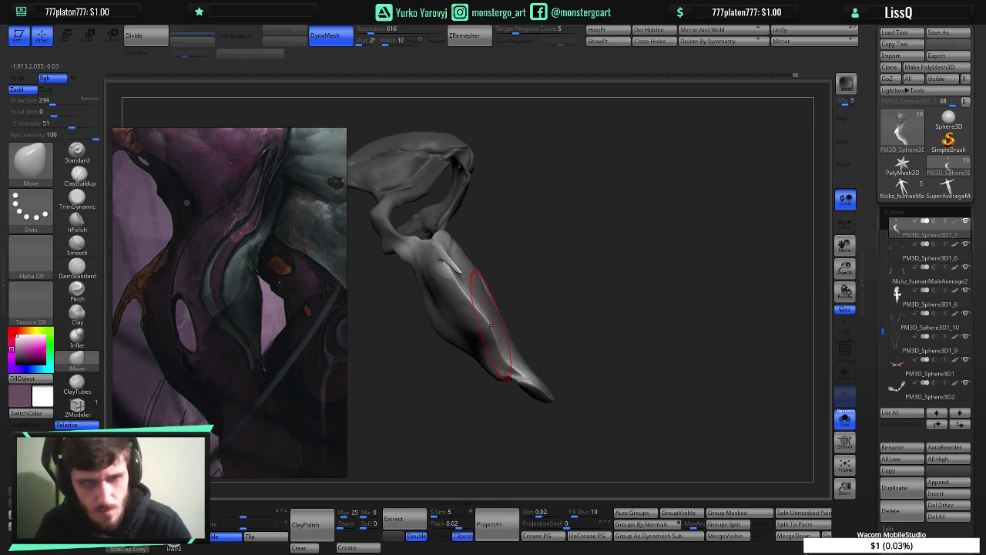
pyautogui.keyDown('shift'); pyautogui.moveTo(492, 323); pyautogui.dragTo(482, 319); pyautogui.keyUp('shift')
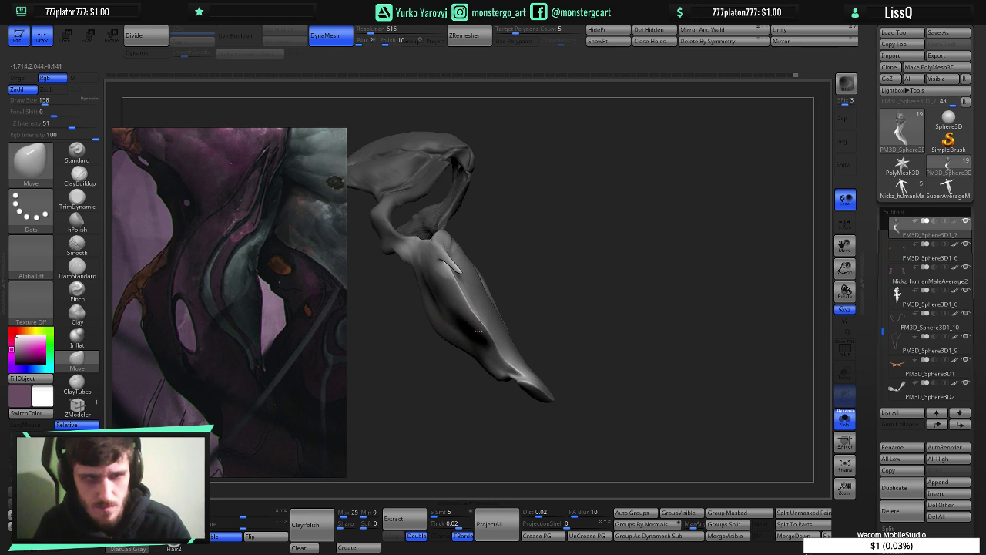
pyautogui.moveTo(476, 332); pyautogui.dragTo(464, 310)
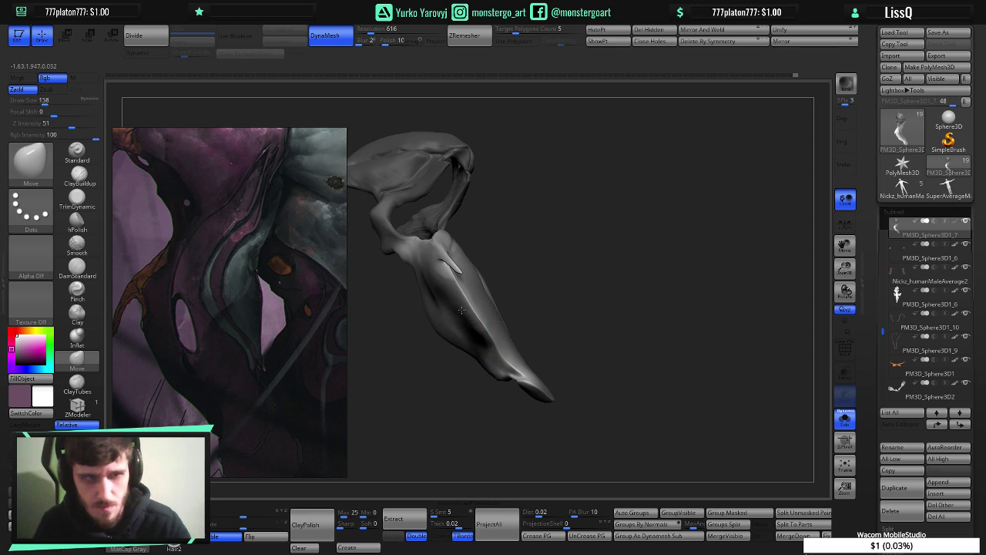
pyautogui.hotkey('ctrl', 'z')
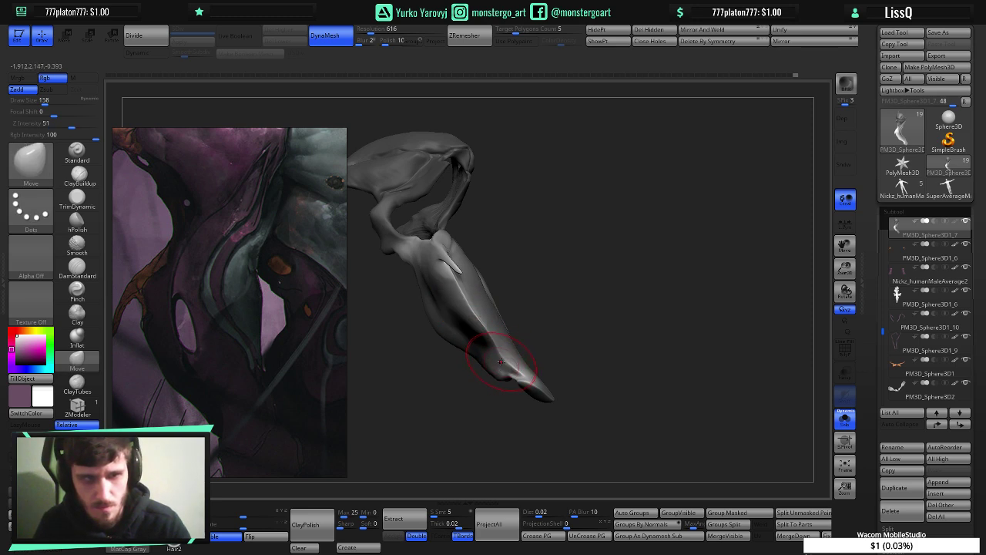
# - Refine the long side ridge and the edge near the lower tip with the Move brush at draw size 90
pyautogui.scroll(5, 500, 361)
pyautogui.press(']')
pyautogui.press(']')
pyautogui.press(']')
pyautogui.press(']')
pyautogui.press('[')
pyautogui.press('[')
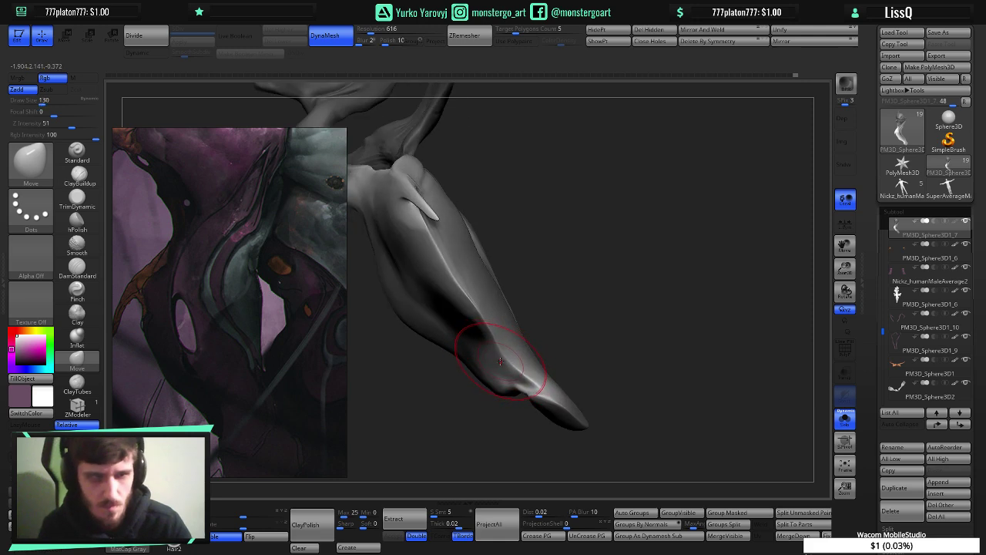
pyautogui.press('[')
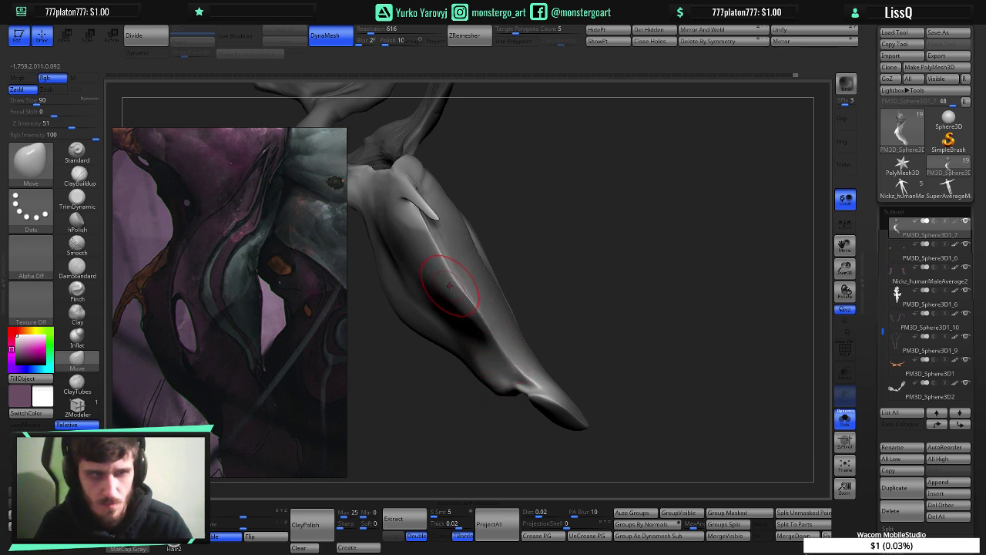
pyautogui.moveTo(449, 286); pyautogui.dragTo(477, 309)
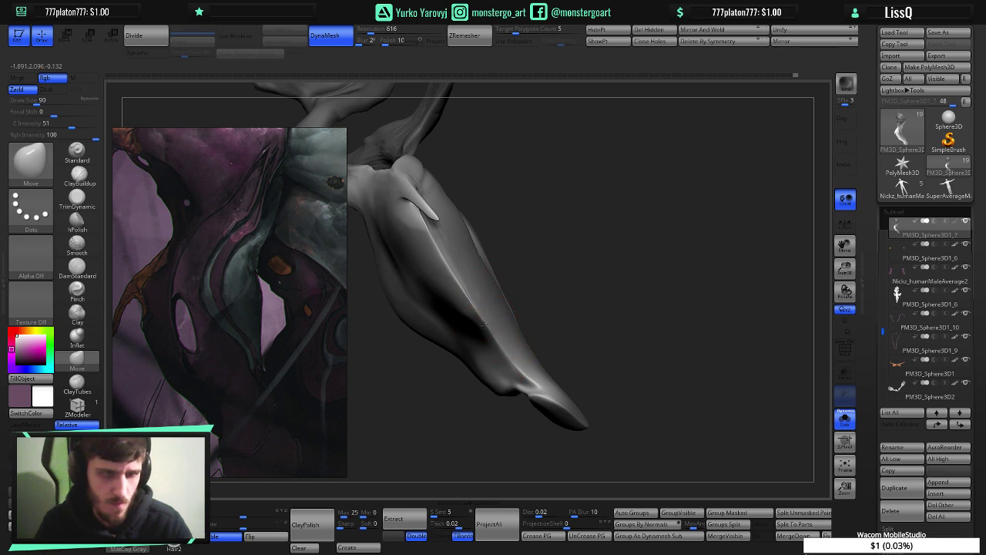
pyautogui.moveTo(523, 304)
pyautogui.mouseDown()
pyautogui.moveTo(478, 316)
pyautogui.moveTo(495, 297)
pyautogui.mouseUp()
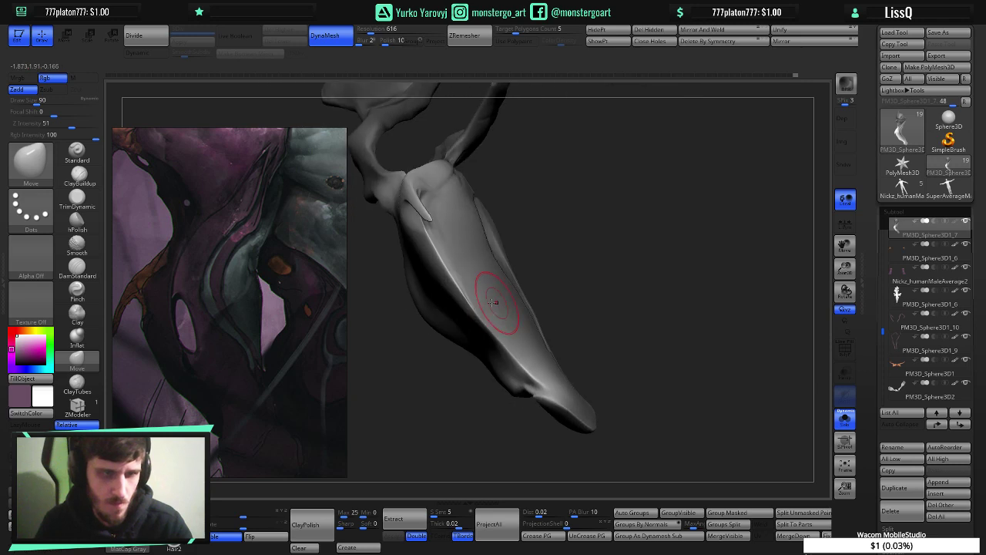
pyautogui.moveTo(504, 362); pyautogui.dragTo(483, 382)
# - Examine the long groove and neighbouring strands along the inner side of the curved body from several angles
pyautogui.moveTo(493, 381); pyautogui.dragTo(460, 379, button='right')
pyautogui.moveTo(552, 316)
pyautogui.keyDown('ctrl'); pyautogui.mouseDown(button='right')
pyautogui.moveTo(552, 339)
pyautogui.moveTo(515, 331)
pyautogui.moveTo(506, 311)
pyautogui.moveTo(557, 310)
pyautogui.mouseUp(button='right'); pyautogui.keyUp('ctrl')
pyautogui.moveTo(544, 261); pyautogui.dragTo(561, 254)
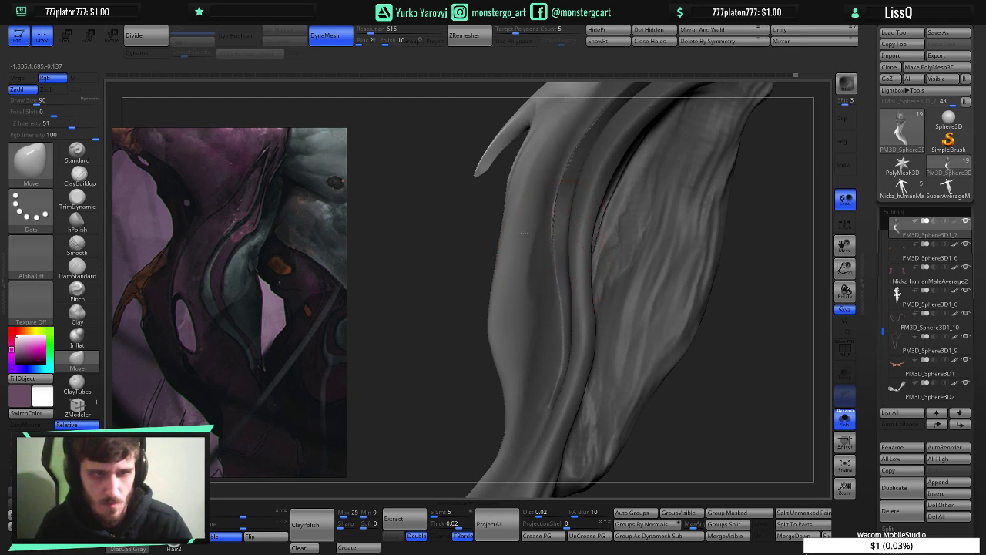
pyautogui.moveTo(542, 242); pyautogui.dragTo(582, 250)
pyautogui.moveTo(565, 237)
pyautogui.keyDown('ctrl'); pyautogui.mouseDown(button='right')
pyautogui.moveTo(563, 286)
pyautogui.moveTo(524, 274)
pyautogui.moveTo(537, 277)
pyautogui.mouseUp(button='right'); pyautogui.keyUp('ctrl')
pyautogui.moveTo(749, 287); pyautogui.dragTo(778, 285)
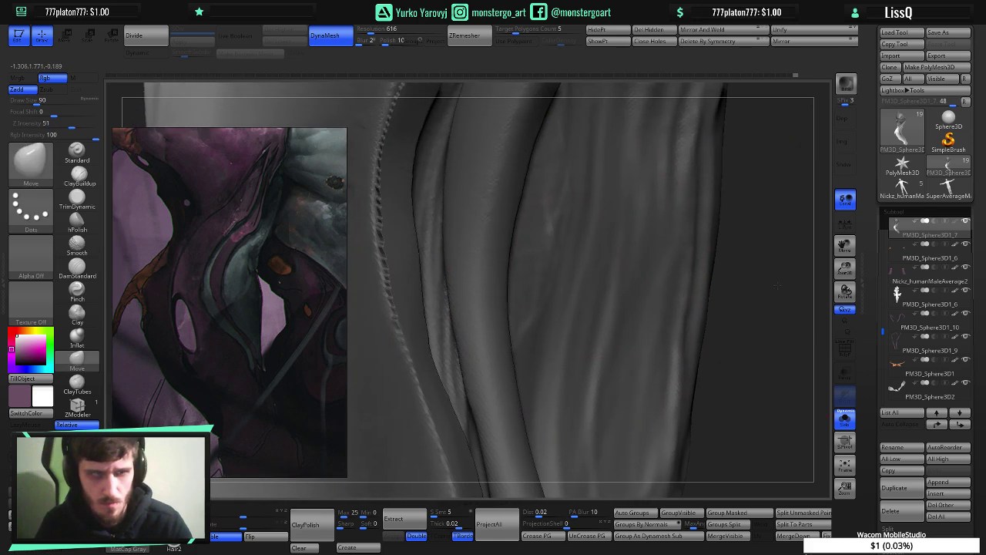
pyautogui.moveTo(513, 338)
pyautogui.keyDown('ctrl'); pyautogui.mouseDown(button='right')
pyautogui.moveTo(499, 289)
pyautogui.moveTo(509, 285)
pyautogui.mouseUp(button='right'); pyautogui.keyUp('ctrl')
pyautogui.moveTo(655, 326); pyautogui.dragTo(624, 286, button='right')
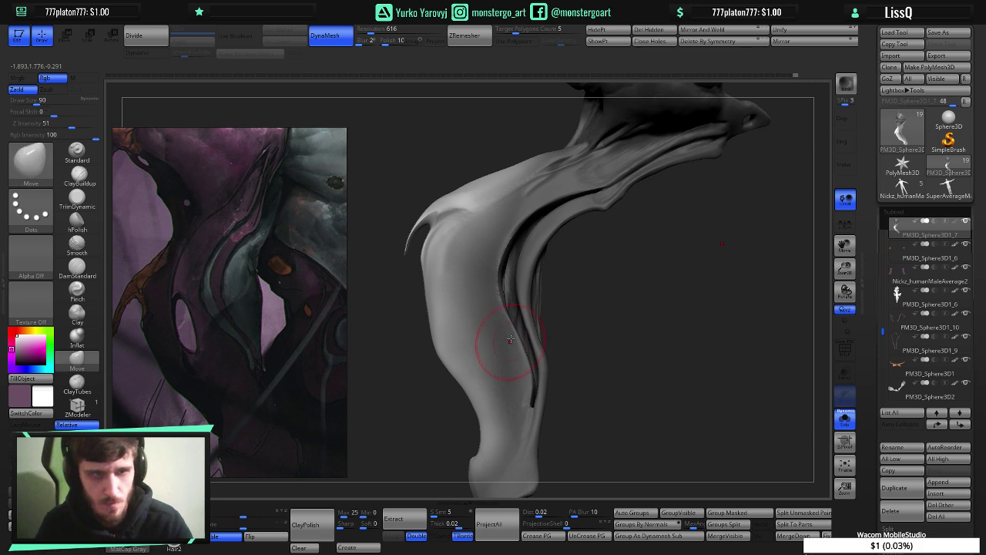
pyautogui.moveTo(508, 340)
pyautogui.mouseDown(button='right')
pyautogui.moveTo(496, 299)
pyautogui.moveTo(475, 302)
pyautogui.moveTo(522, 307)
pyautogui.moveTo(505, 287)
pyautogui.moveTo(544, 320)
pyautogui.mouseUp(button='right')
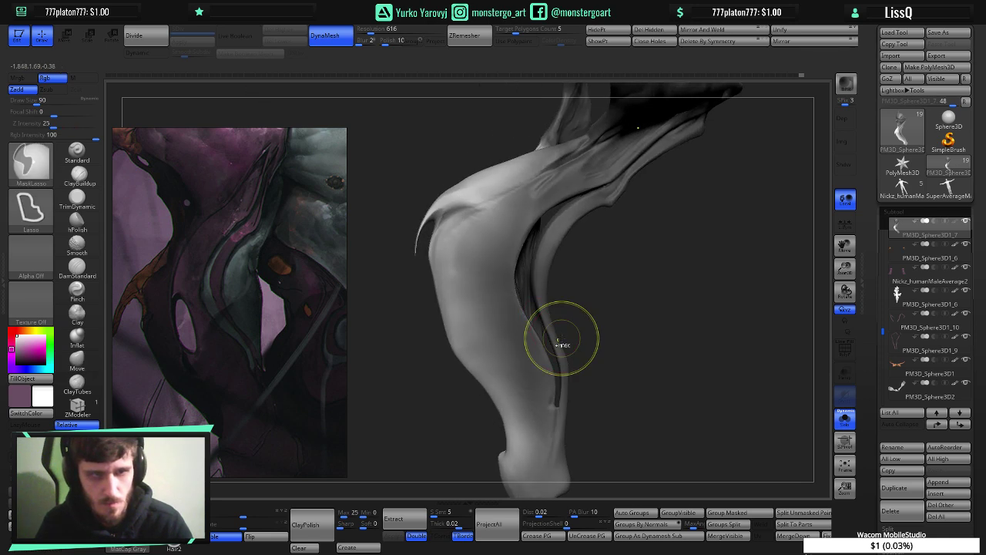
# - Clear the mask covering the head part of the sculpt
pyautogui.moveTo(621, 341)
pyautogui.keyDown('ctrl'); pyautogui.mouseDown(button='right')
pyautogui.moveTo(619, 330)
pyautogui.moveTo(635, 330)
pyautogui.mouseUp(button='right'); pyautogui.keyUp('ctrl')
pyautogui.keyDown('ctrl'); pyautogui.click(619, 331); pyautogui.keyUp('ctrl')
pyautogui.keyDown('ctrl'); pyautogui.click(621, 330); pyautogui.keyUp('ctrl')
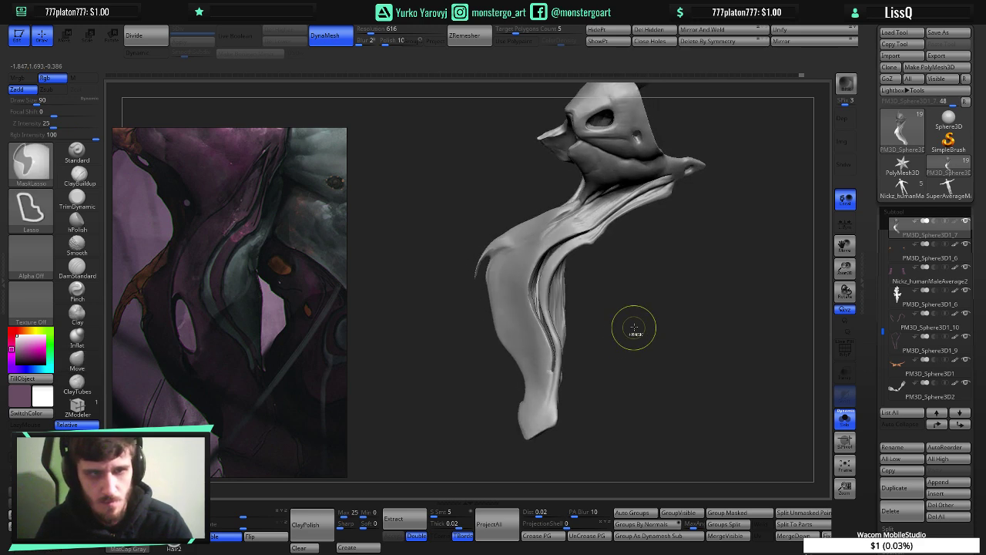
pyautogui.keyDown('ctrl'); pyautogui.moveTo(634, 330); pyautogui.dragTo(655, 361); pyautogui.keyUp('ctrl')
# - Smooth the broad front surface of the curved body from below the neck toward the lower tip
pyautogui.moveTo(548, 302)
pyautogui.mouseDown(button='right')
pyautogui.moveTo(562, 293)
pyautogui.moveTo(575, 348)
pyautogui.mouseUp(button='right')
pyautogui.moveTo(511, 273)
pyautogui.keyDown('shift'); pyautogui.mouseDown()
pyautogui.moveTo(502, 374)
pyautogui.moveTo(497, 322)
pyautogui.moveTo(522, 413)
pyautogui.mouseUp(); pyautogui.keyUp('shift')
pyautogui.moveTo(522, 412)
pyautogui.mouseDown(button='right')
pyautogui.moveTo(501, 405)
pyautogui.moveTo(514, 401)
pyautogui.moveTo(470, 355)
pyautogui.moveTo(548, 364)
pyautogui.mouseUp(button='right')
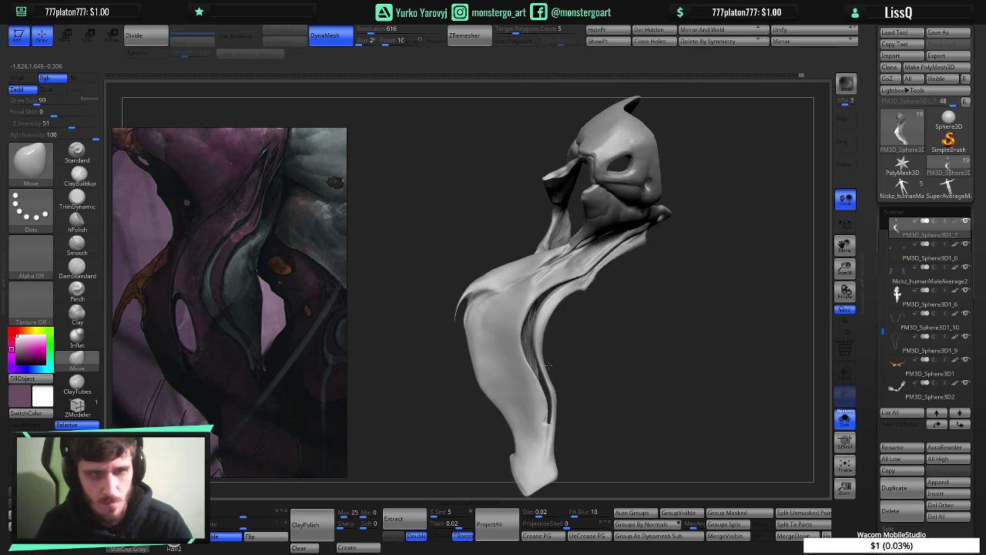
# - Nudge the body's edge along the long inner groove with the Move brush at draw size 90 and check its silhouette
pyautogui.moveTo(531, 366); pyautogui.dragTo(529, 371)
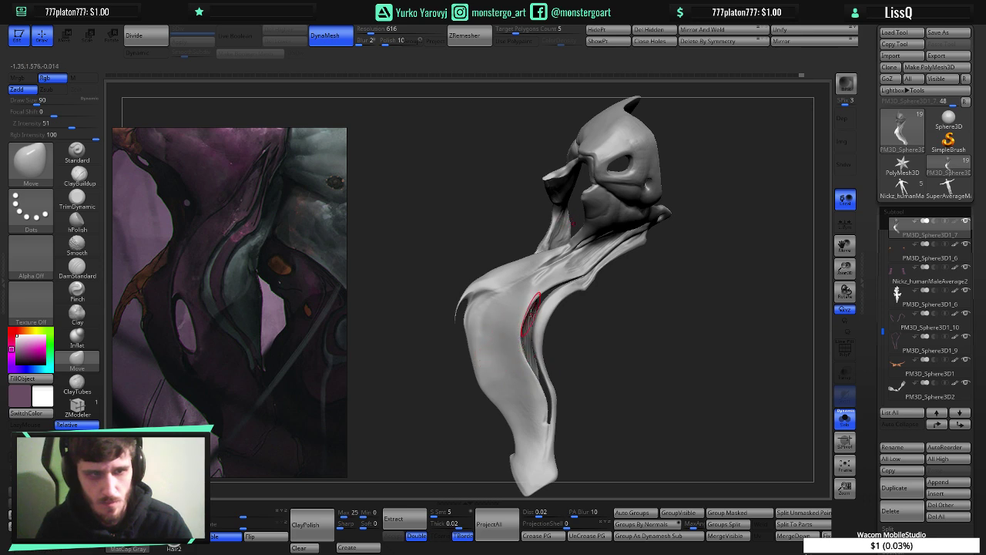
pyautogui.moveTo(532, 308); pyautogui.dragTo(526, 310)
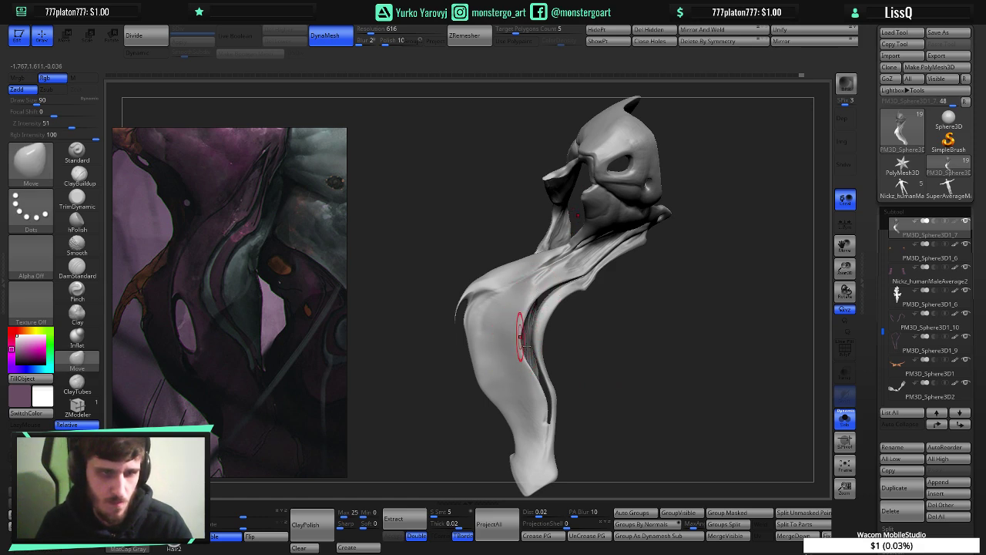
pyautogui.moveTo(511, 365); pyautogui.dragTo(501, 348, button='right')
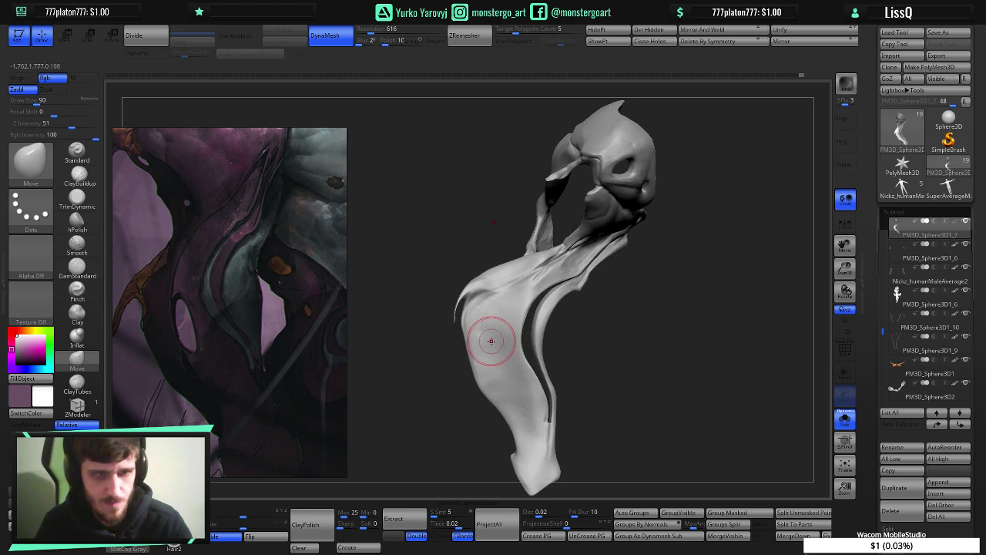
pyautogui.moveTo(490, 343); pyautogui.dragTo(485, 346, button='right')
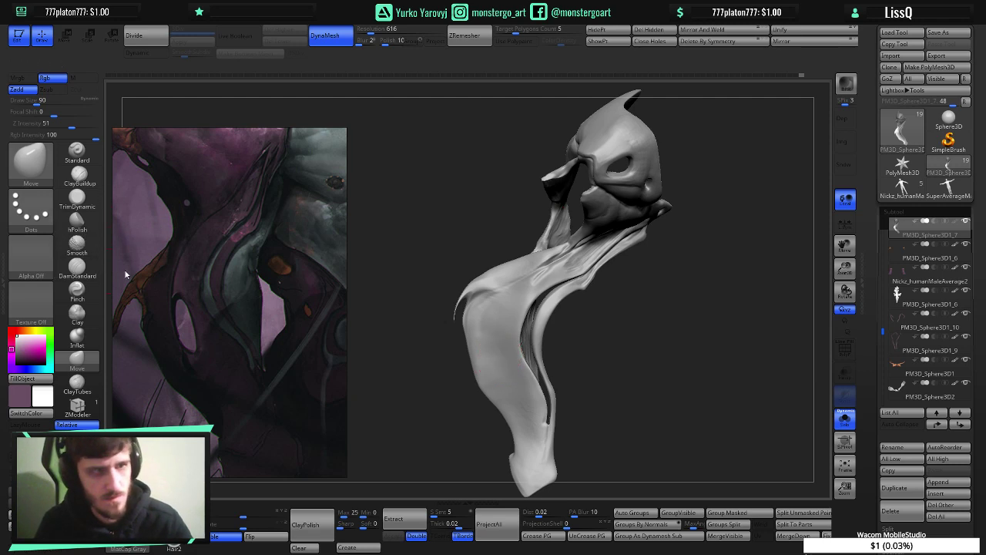
pyautogui.moveTo(522, 308)
pyautogui.mouseDown(button='right')
pyautogui.moveTo(557, 324)
pyautogui.moveTo(494, 338)
pyautogui.mouseUp(button='right')
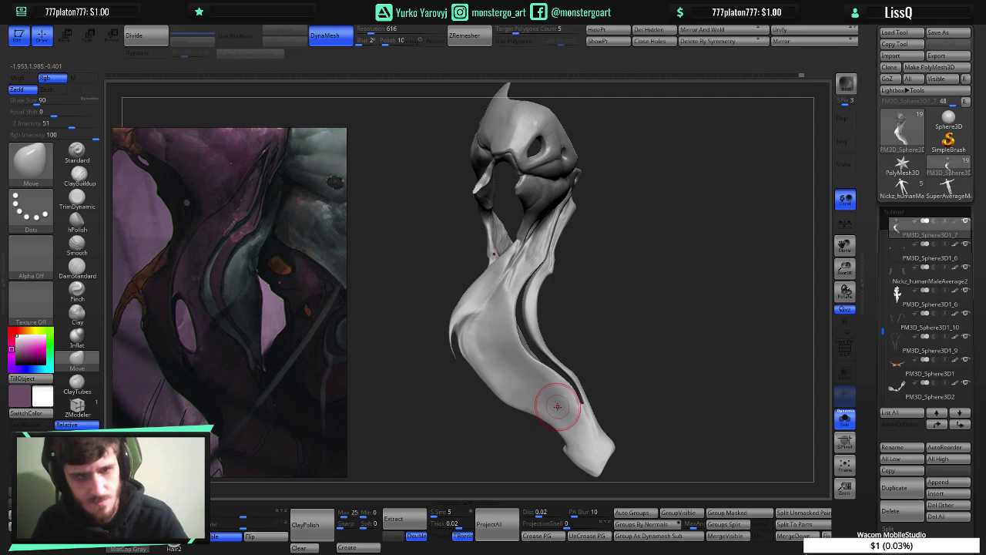
pyautogui.press('shift')
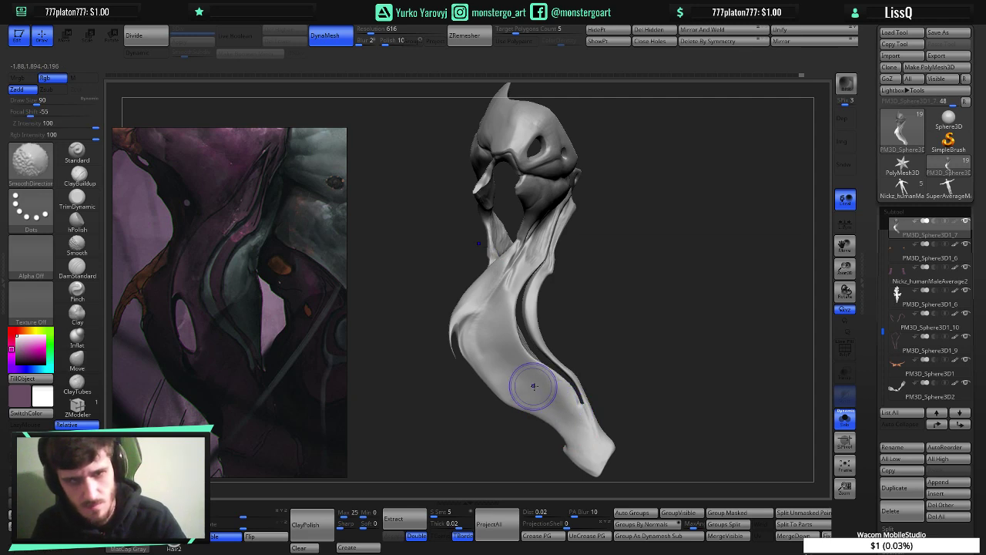
# - Smooth the middle of the body's broad front surface and switch the sculpt to a red material
pyautogui.moveTo(534, 387)
pyautogui.keyDown('shift'); pyautogui.mouseDown()
pyautogui.moveTo(498, 348)
pyautogui.moveTo(503, 320)
pyautogui.mouseUp(); pyautogui.keyUp('shift')
pyautogui.keyDown('shift'); pyautogui.moveTo(520, 359); pyautogui.dragTo(497, 308); pyautogui.keyUp('shift')
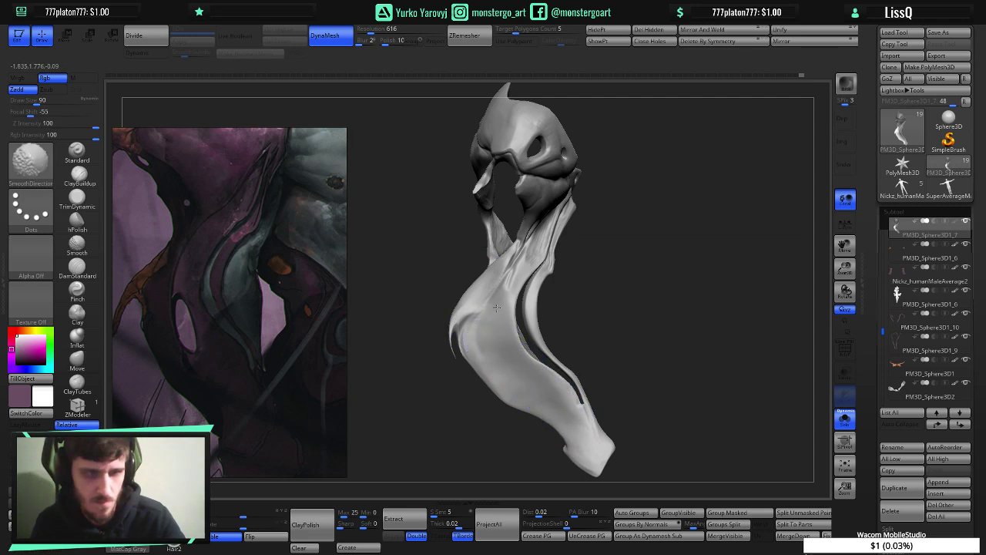
pyautogui.click(81, 530)
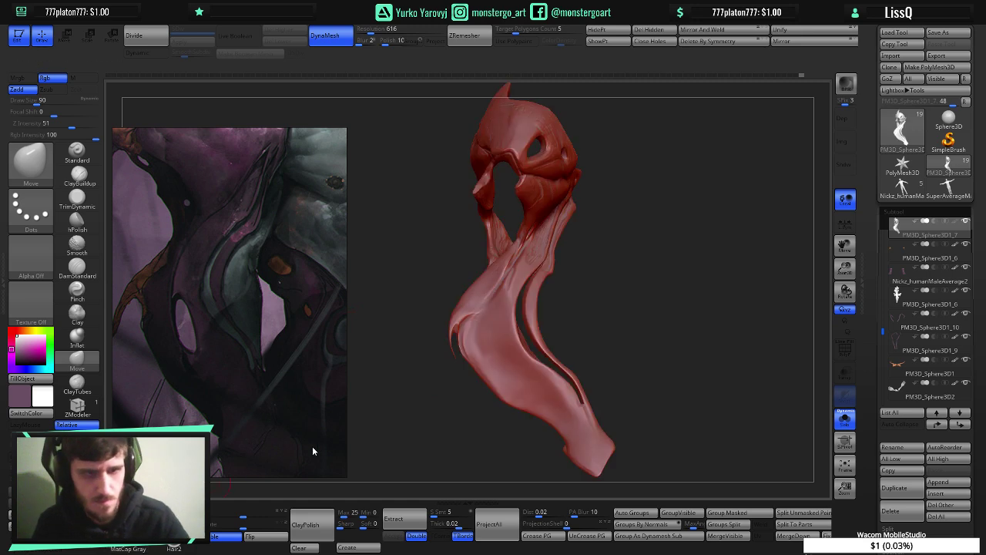
pyautogui.moveTo(469, 386)
pyautogui.mouseDown()
pyautogui.moveTo(490, 383)
pyautogui.moveTo(473, 383)
pyautogui.mouseUp()
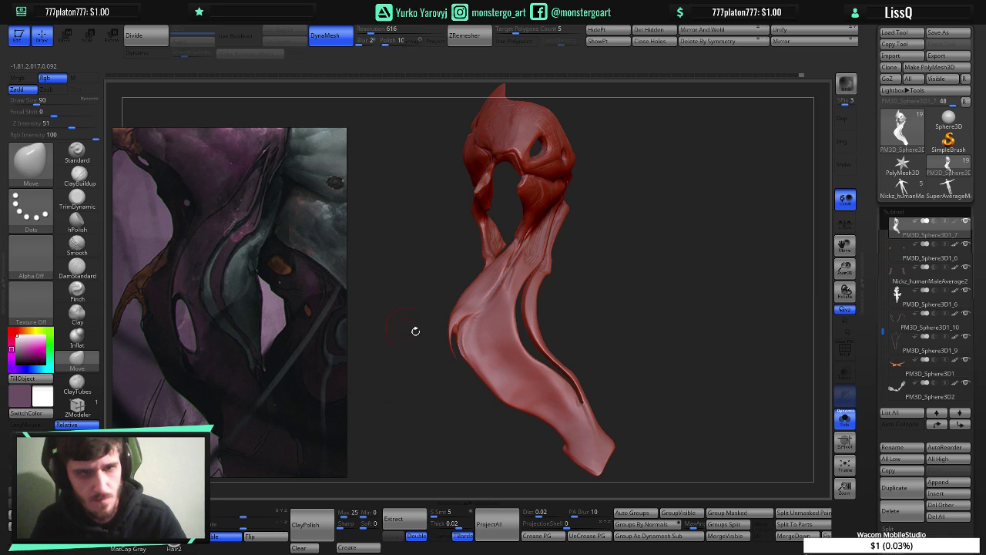
# - Build up lengthwise strands on the body's lower front surface with ClayBuildup at Z intensity 14 and soften them
pyautogui.click(77, 173)
pyautogui.click(47, 123)
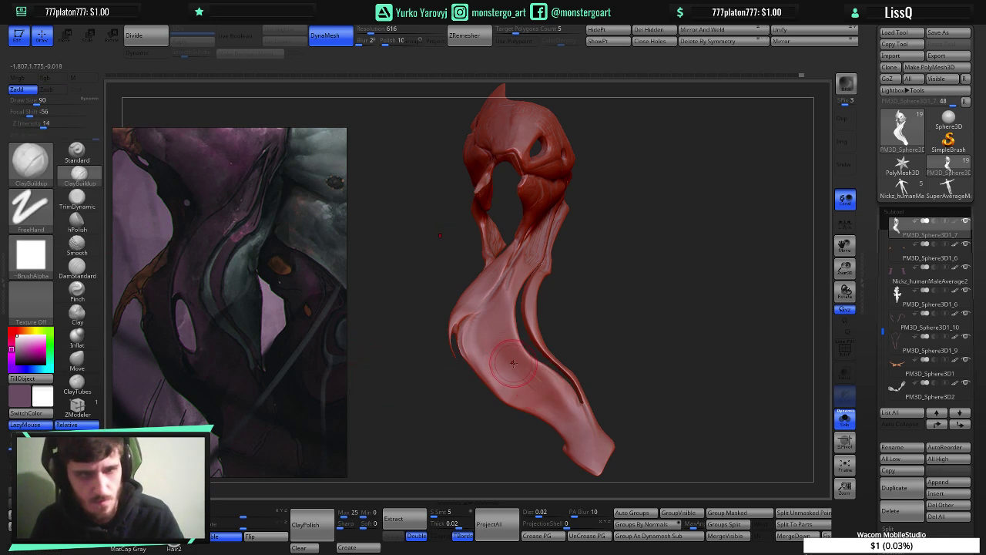
pyautogui.hotkey('ctrl', 'z')
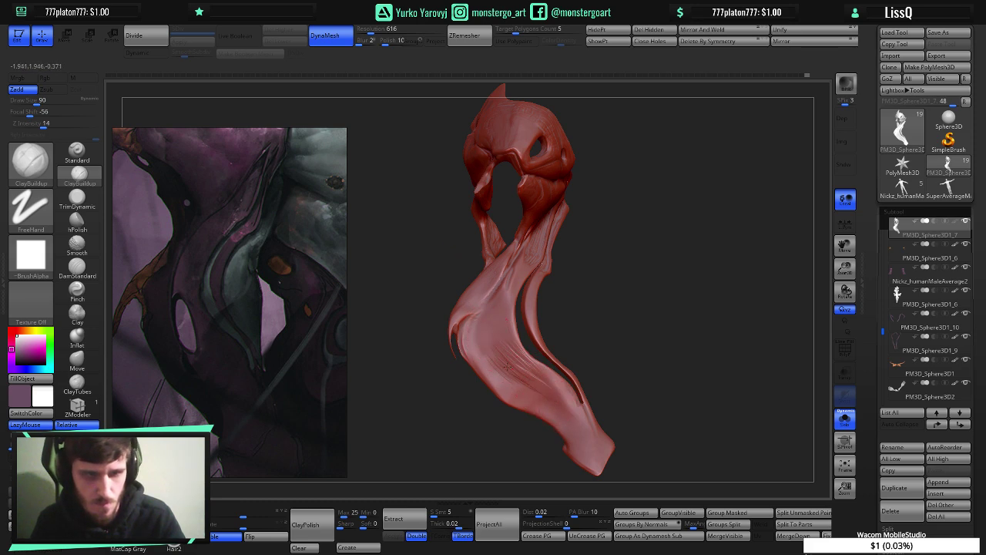
pyautogui.press('shift')
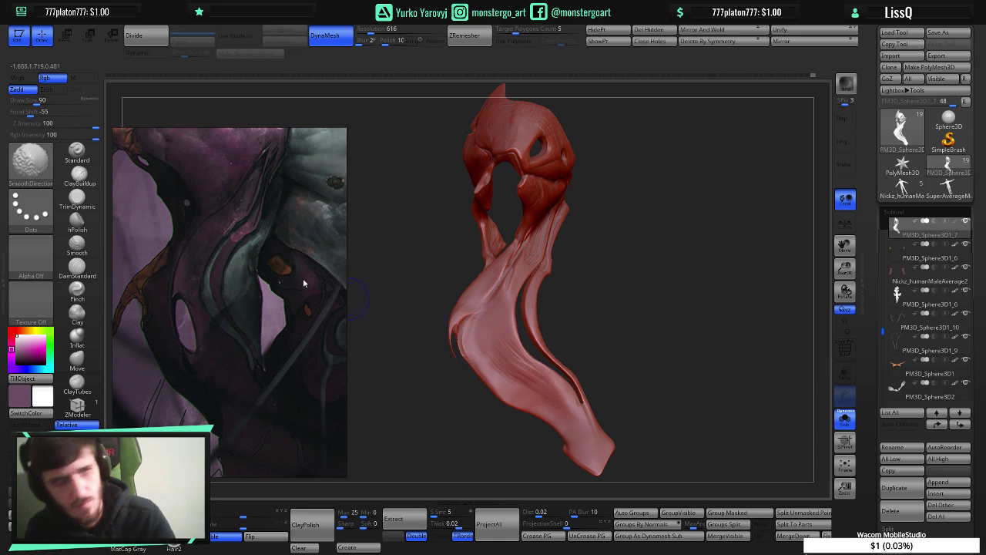
# - Change the smoothing brush from SmoothDirectional to Smooth and soften the strands on the front surface
pyautogui.click(31, 162)
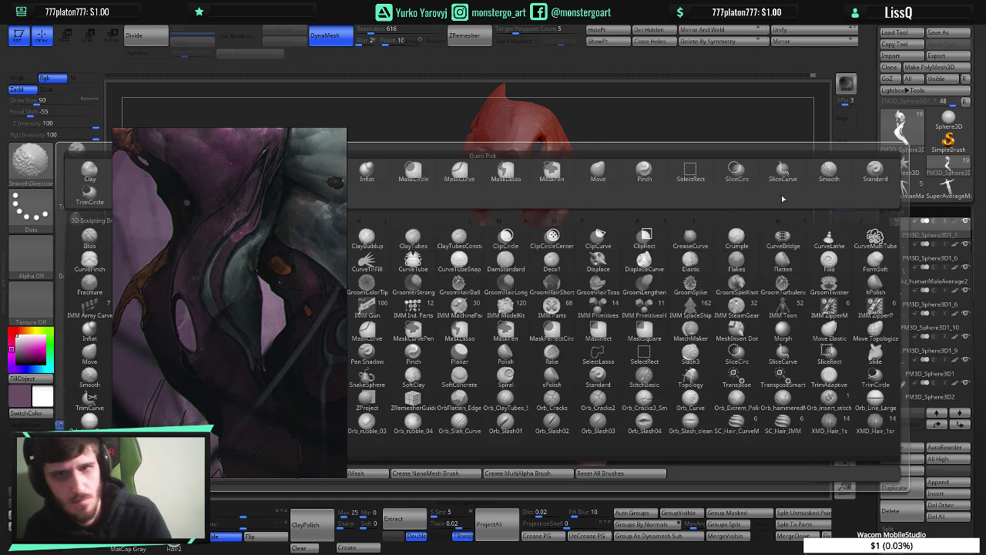
pyautogui.click(411, 234)
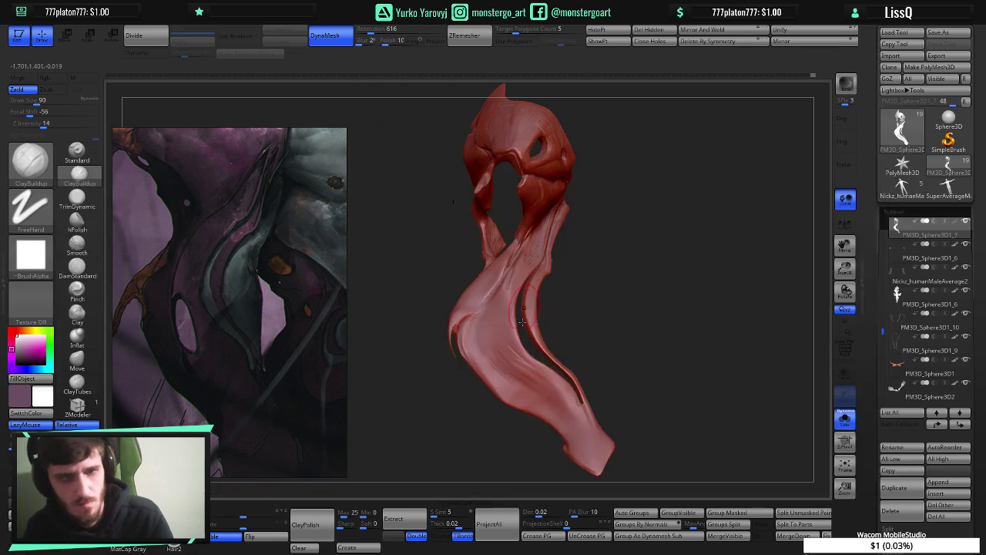
pyautogui.press('shift')
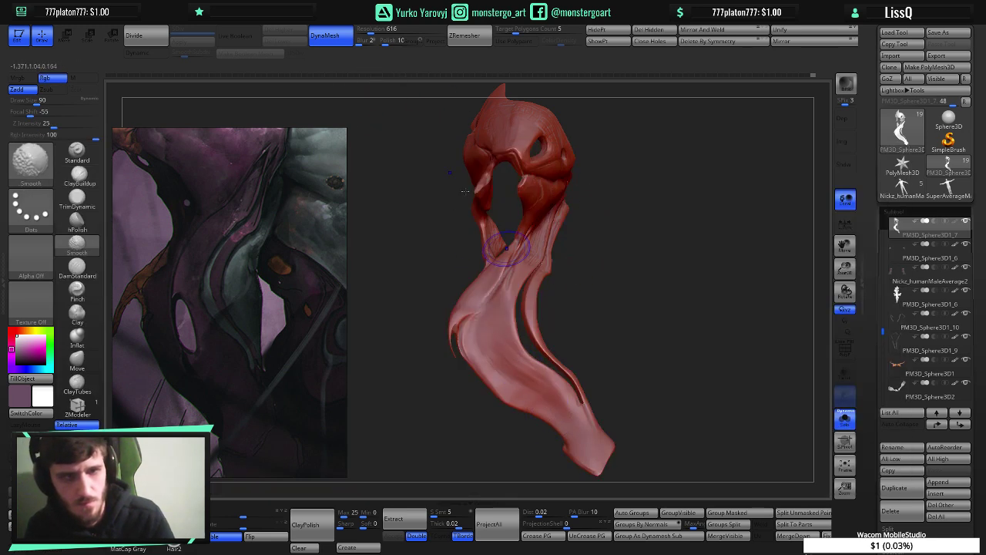
pyautogui.moveTo(605, 287)
pyautogui.mouseDown()
pyautogui.moveTo(530, 297)
pyautogui.moveTo(539, 295)
pyautogui.mouseUp()
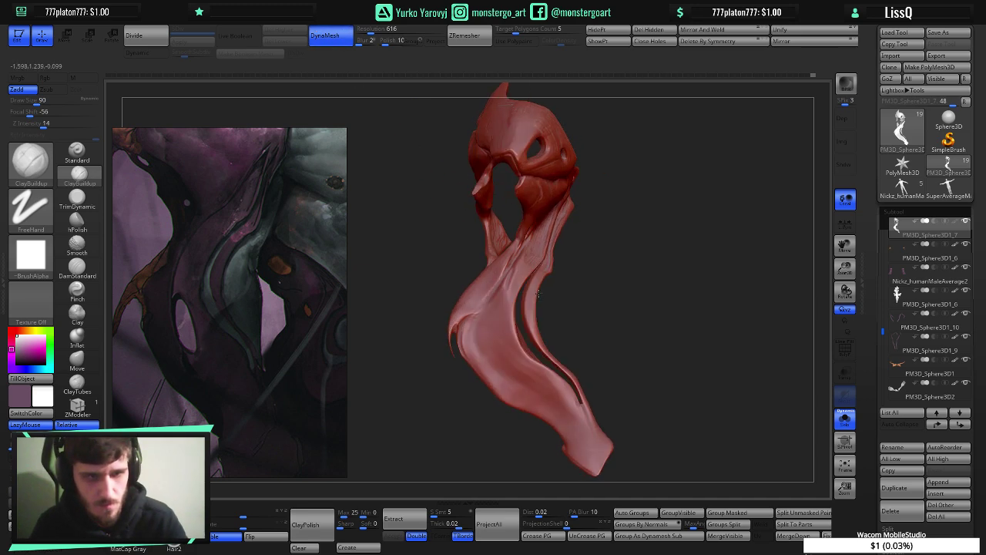
# - Flatten the raised strands in the middle of the front surface with TrimDynamic at draw size 90
pyautogui.press('ctrl')
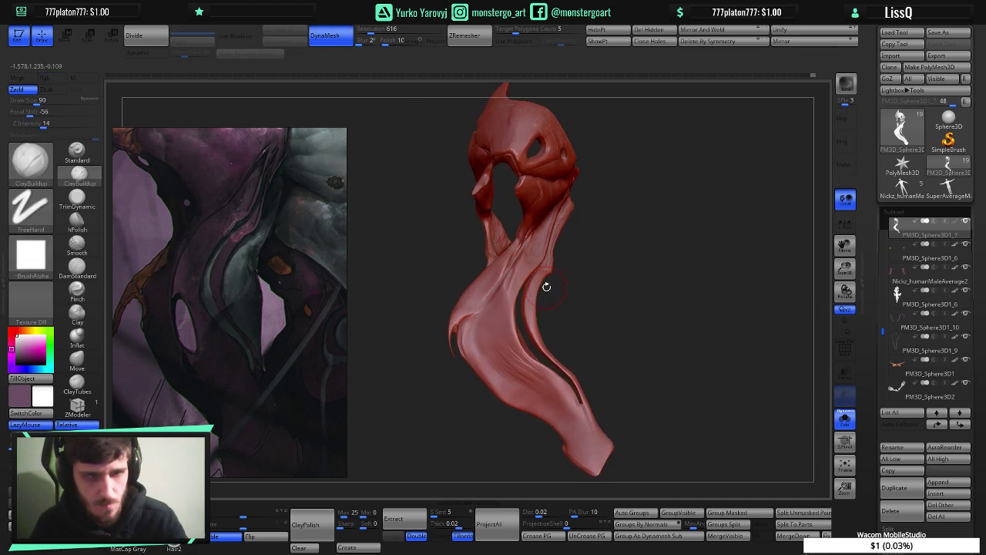
pyautogui.keyDown('ctrl'); pyautogui.moveTo(609, 295); pyautogui.dragTo(638, 314, button='right'); pyautogui.keyUp('ctrl')
pyautogui.moveTo(661, 316); pyautogui.dragTo(667, 275)
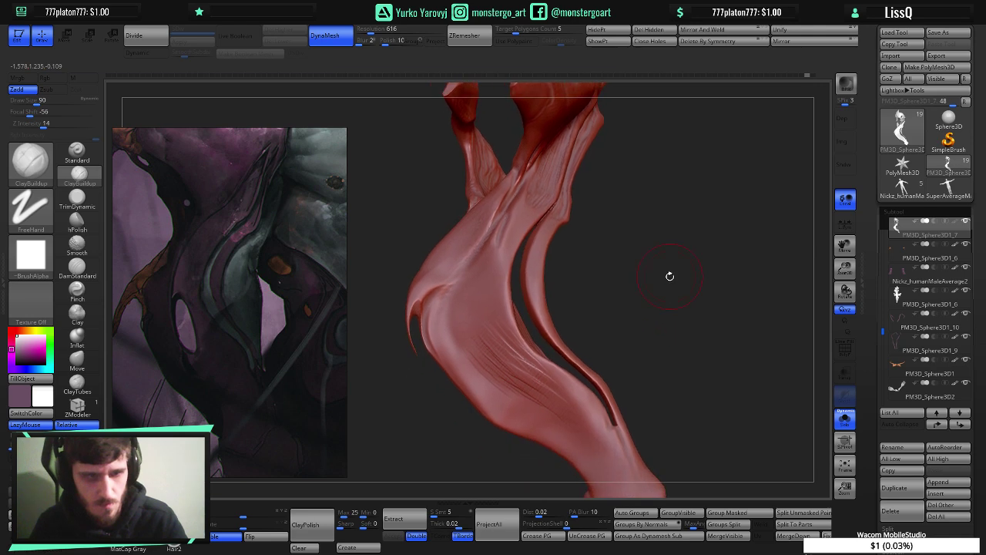
pyautogui.click(77, 197)
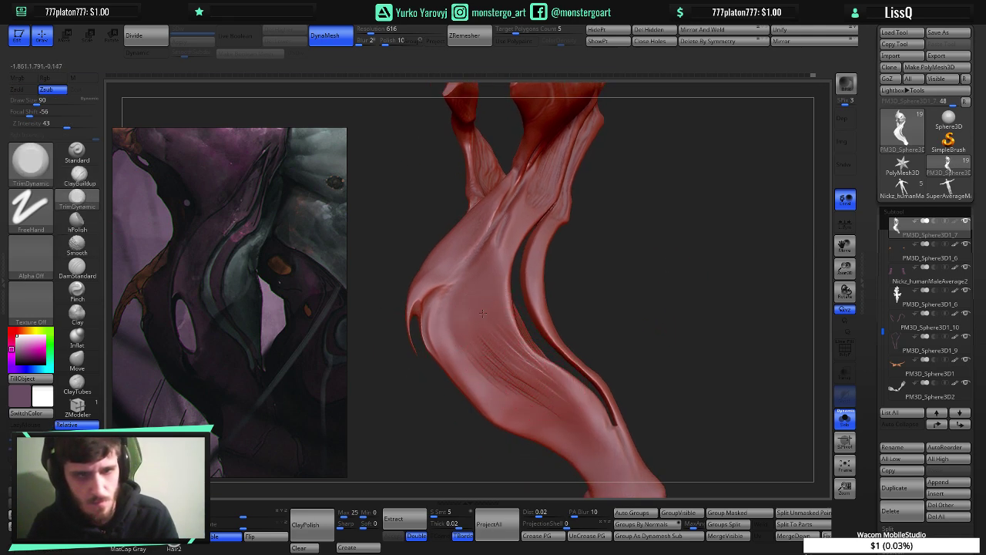
pyautogui.moveTo(485, 307)
pyautogui.mouseDown()
pyautogui.moveTo(543, 396)
pyautogui.moveTo(533, 389)
pyautogui.mouseUp()
pyautogui.moveTo(489, 349); pyautogui.dragTo(520, 387)
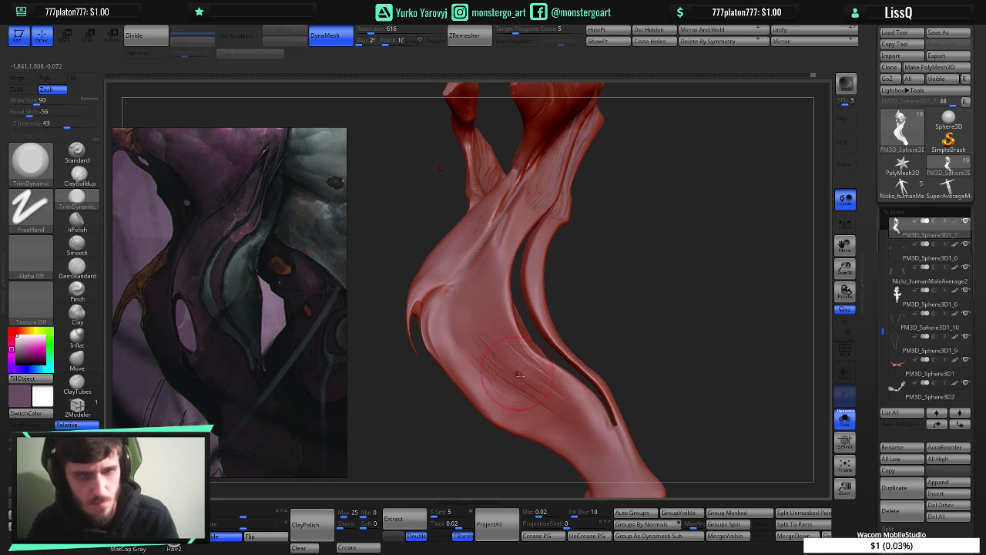
pyautogui.moveTo(473, 333); pyautogui.dragTo(531, 391)
# - Add finer ClayBuildup strands beside the long groove at draw sizes 18 and 34, and lightly smooth them
pyautogui.click(80, 175)
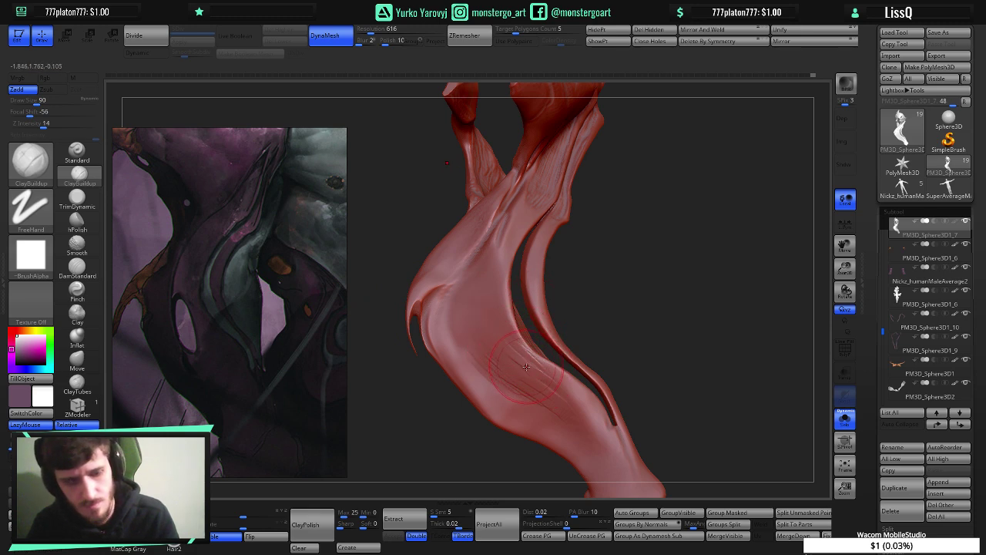
pyautogui.press('[')
pyautogui.press('[')
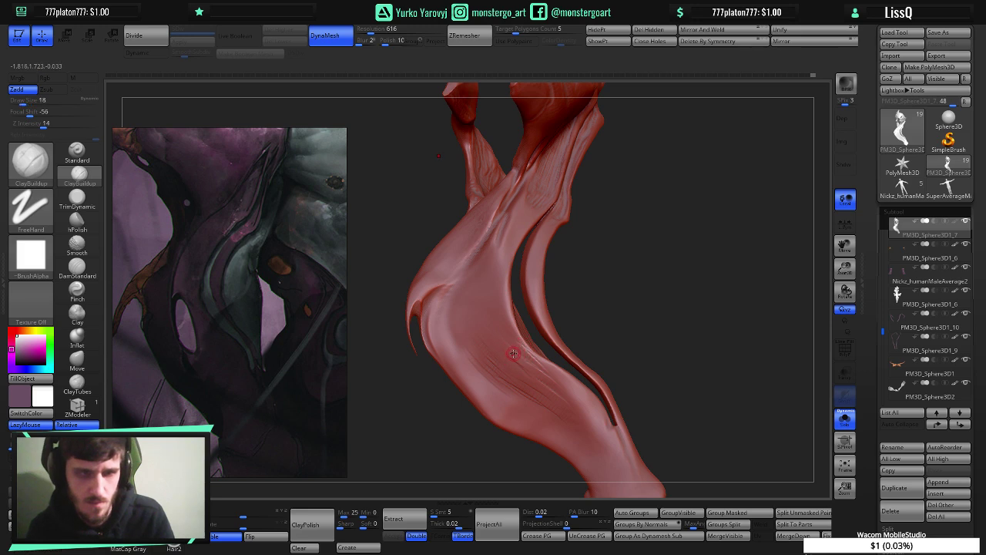
pyautogui.press('shift')
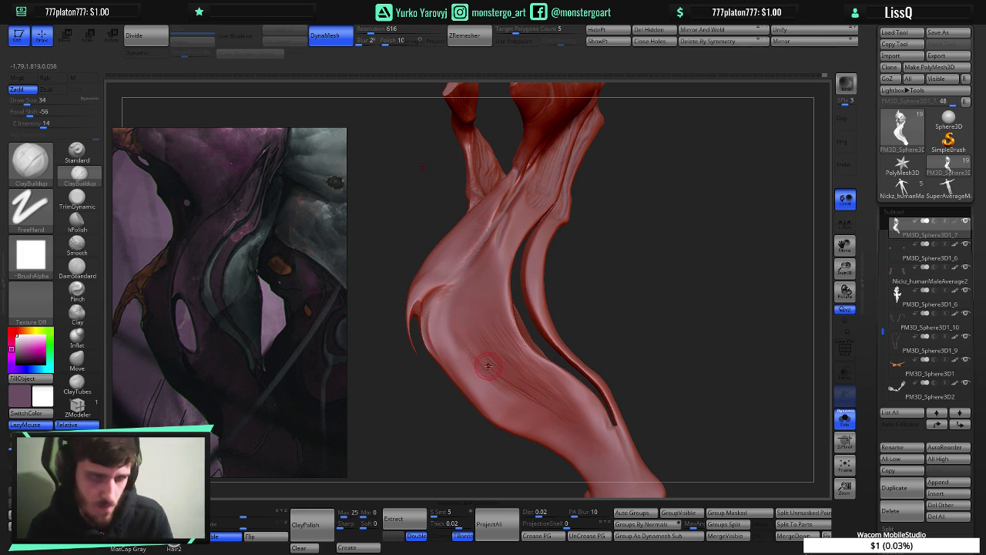
pyautogui.press('shift')
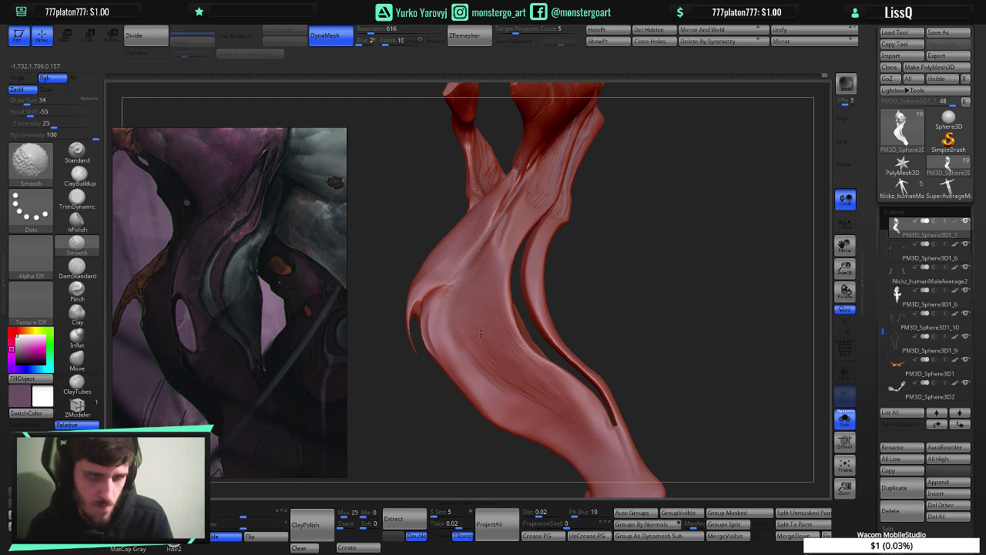
# - Trim the fine strands on the front surface with TrimDynamic at draw size 50 and check the result from another side
pyautogui.click(69, 202)
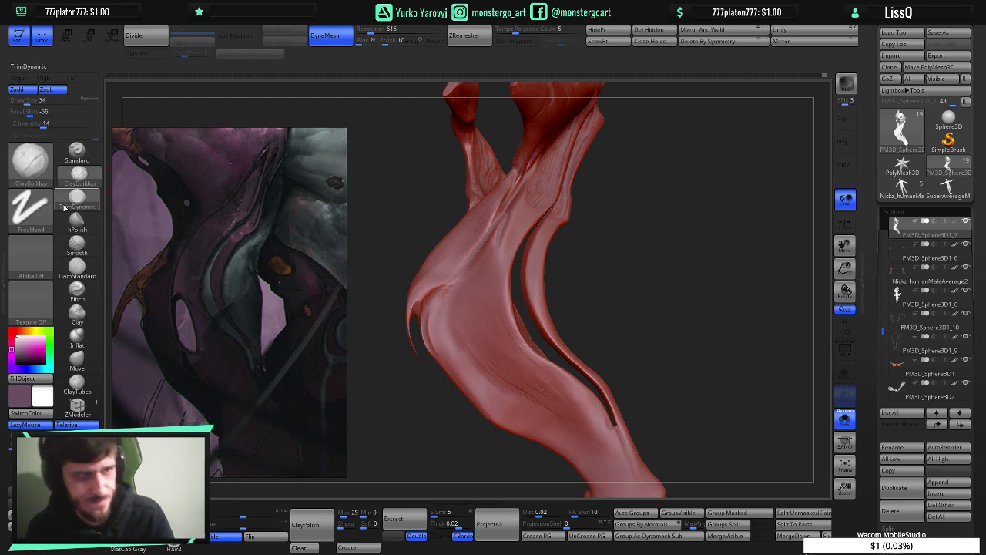
pyautogui.press('[')
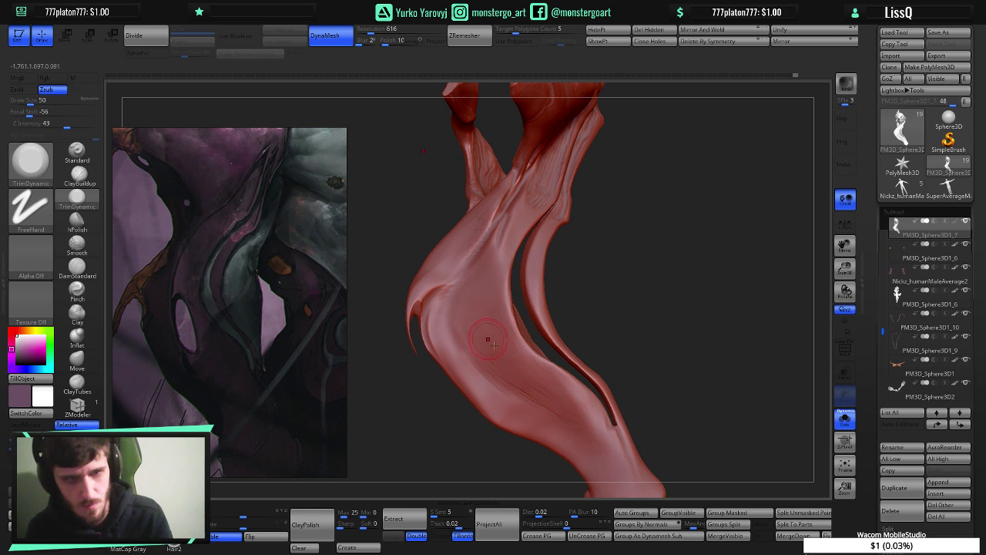
pyautogui.moveTo(646, 273)
pyautogui.mouseDown()
pyautogui.moveTo(601, 294)
pyautogui.moveTo(625, 292)
pyautogui.moveTo(648, 315)
pyautogui.moveTo(523, 283)
pyautogui.moveTo(537, 278)
pyautogui.mouseUp()
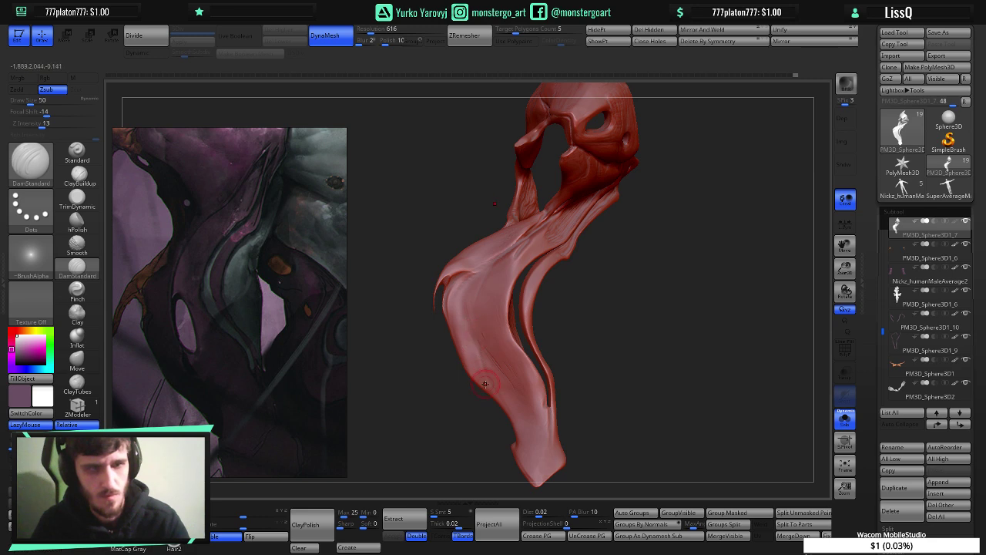
# - Try masking the thin strand beside the long groove separately from the body, inverting the mask between the two
pyautogui.moveTo(544, 365)
pyautogui.mouseDown(button='right')
pyautogui.moveTo(527, 375)
pyautogui.moveTo(535, 378)
pyautogui.mouseUp(button='right')
pyautogui.keyDown('ctrl'); pyautogui.keyDown('shift'); pyautogui.click(531, 374); pyautogui.keyUp('shift'); pyautogui.keyUp('ctrl')
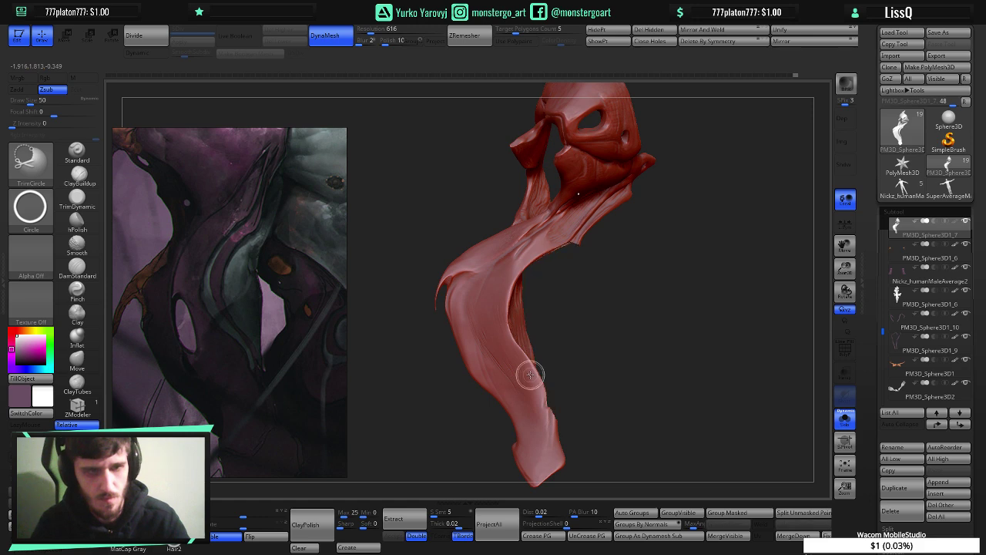
pyautogui.click(82, 359)
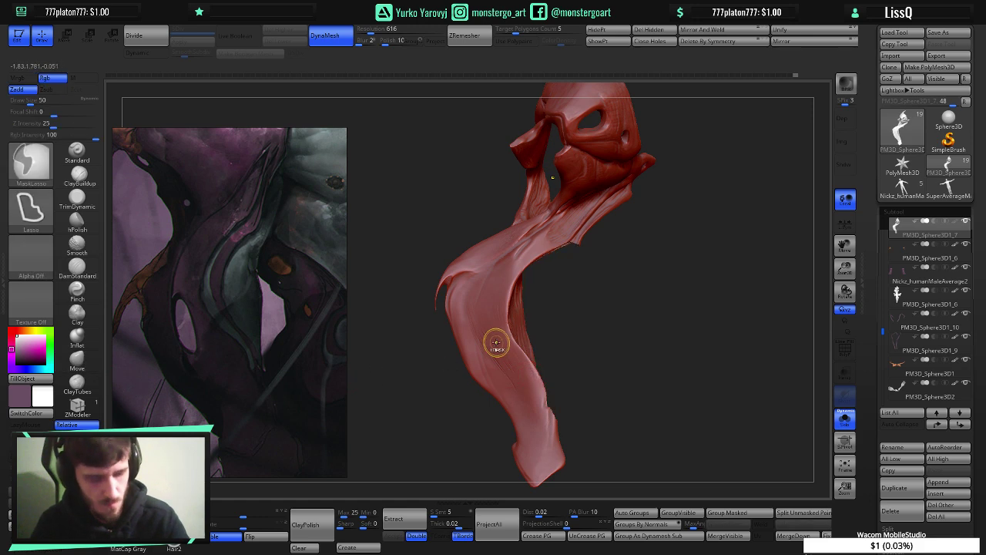
pyautogui.hotkey('ctrl', 'a')
pyautogui.click(599, 42)
pyautogui.keyDown('ctrl'); pyautogui.click(631, 364); pyautogui.keyUp('ctrl')
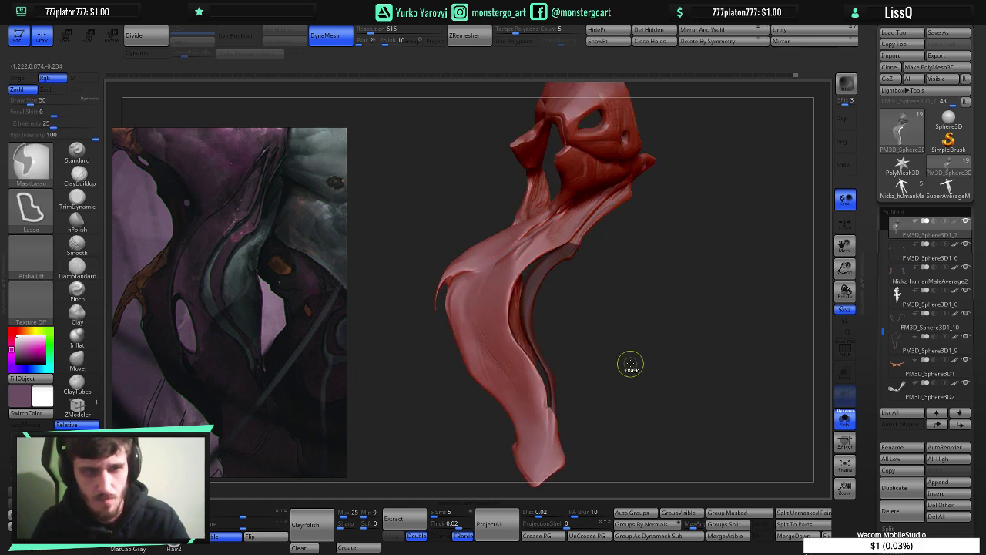
pyautogui.keyDown('ctrl'); pyautogui.click(630, 363); pyautogui.keyUp('ctrl')
pyautogui.keyDown('ctrl'); pyautogui.moveTo(606, 332); pyautogui.dragTo(647, 369, button='right'); pyautogui.keyUp('ctrl')
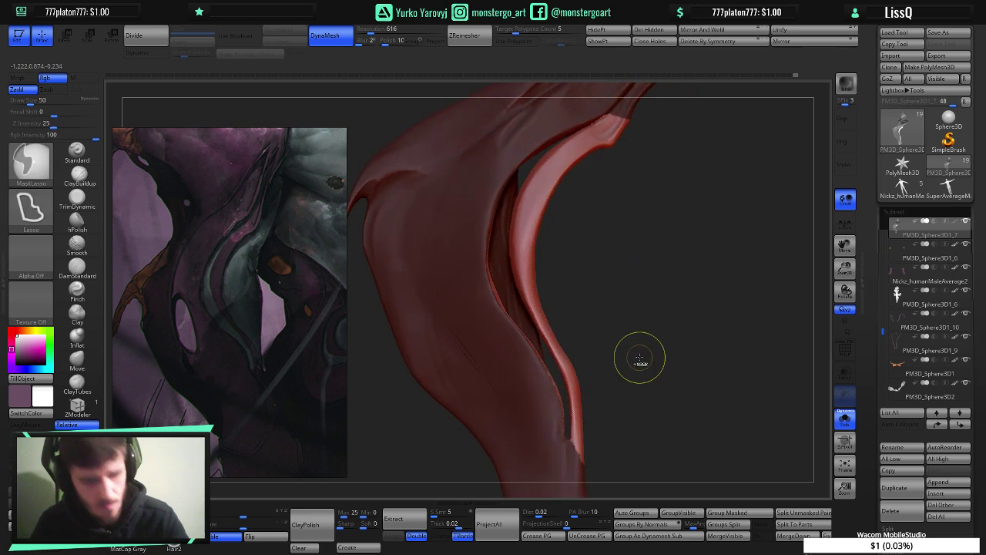
pyautogui.hotkey('ctrl', 'a')
pyautogui.keyDown('ctrl'); pyautogui.click(651, 342); pyautogui.keyUp('ctrl')
# - Hide the thin strand, assign the visible body to one polygroup, and show the whole sculpt again
pyautogui.keyDown('ctrl'); pyautogui.keyDown('shift'); pyautogui.click(517, 236); pyautogui.keyUp('shift'); pyautogui.keyUp('ctrl')
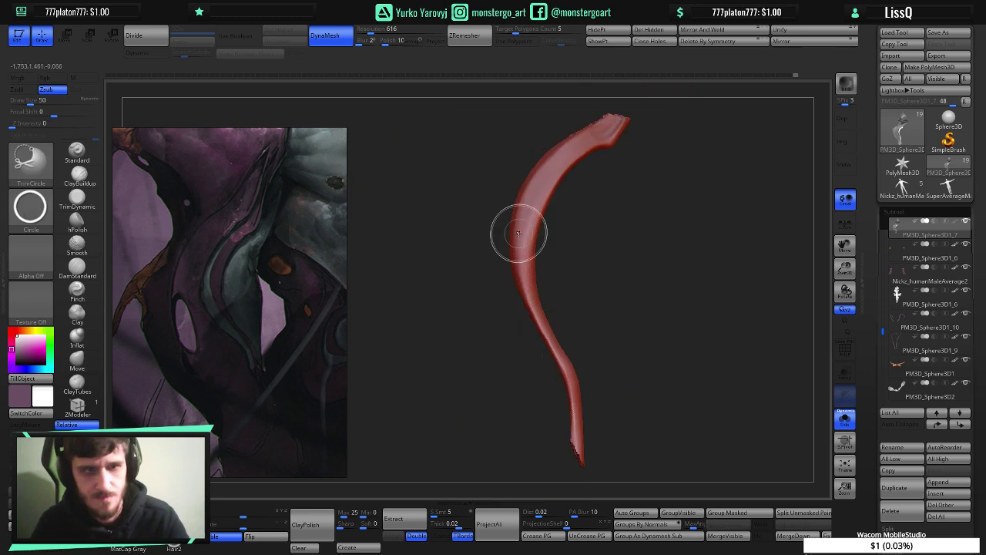
pyautogui.moveTo(518, 234); pyautogui.dragTo(552, 245, button='right')
pyautogui.moveTo(553, 245); pyautogui.dragTo(522, 239)
pyautogui.keyDown('ctrl'); pyautogui.keyDown('shift'); pyautogui.click(522, 238); pyautogui.keyUp('shift'); pyautogui.keyUp('ctrl')
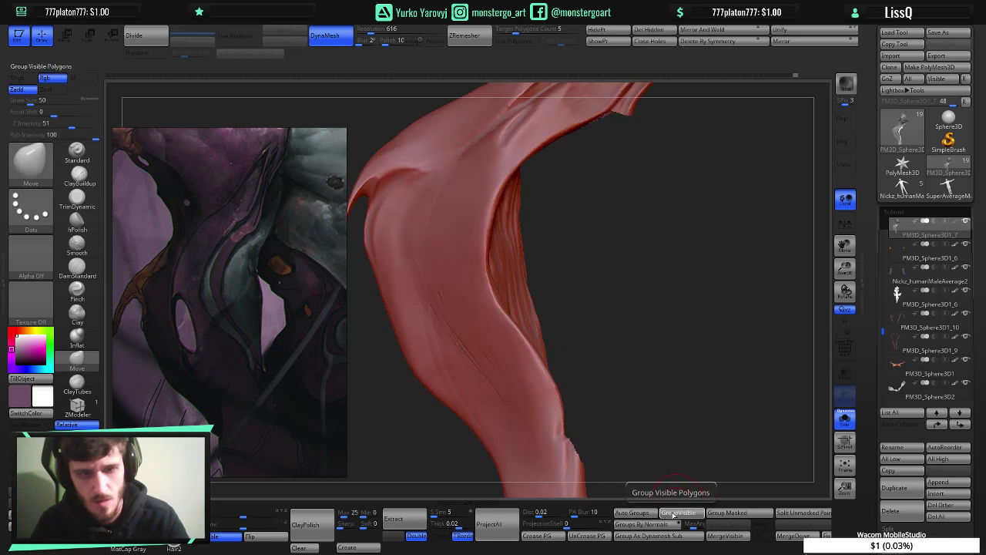
pyautogui.moveTo(504, 308); pyautogui.dragTo(525, 303, button='right')
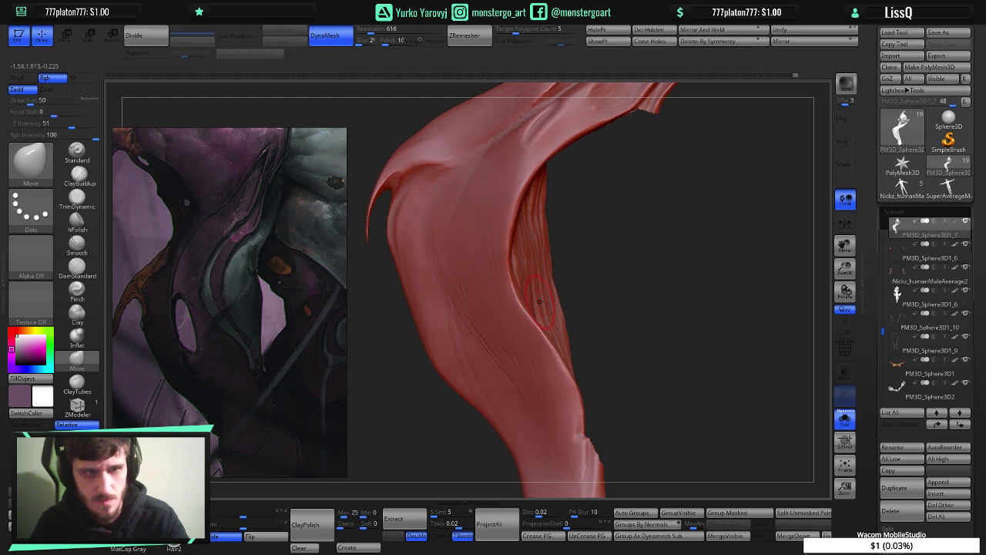
pyautogui.click(604, 42)
pyautogui.moveTo(586, 291); pyautogui.dragTo(610, 280)
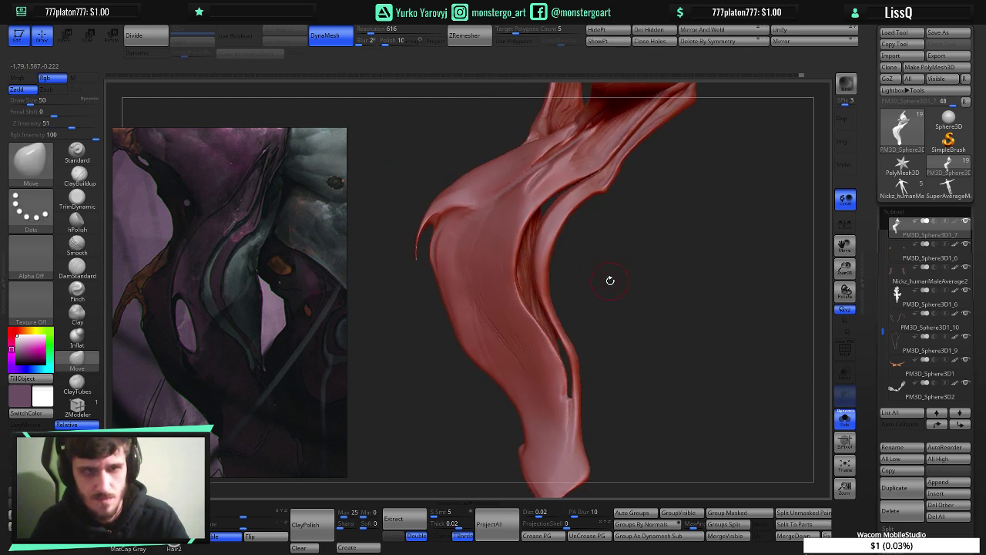
# - Mask everything except the body's polygroup and set the Move brush's draw size to 126
pyautogui.press('w')
pyautogui.keyDown('ctrl'); pyautogui.click(498, 313); pyautogui.keyUp('ctrl')
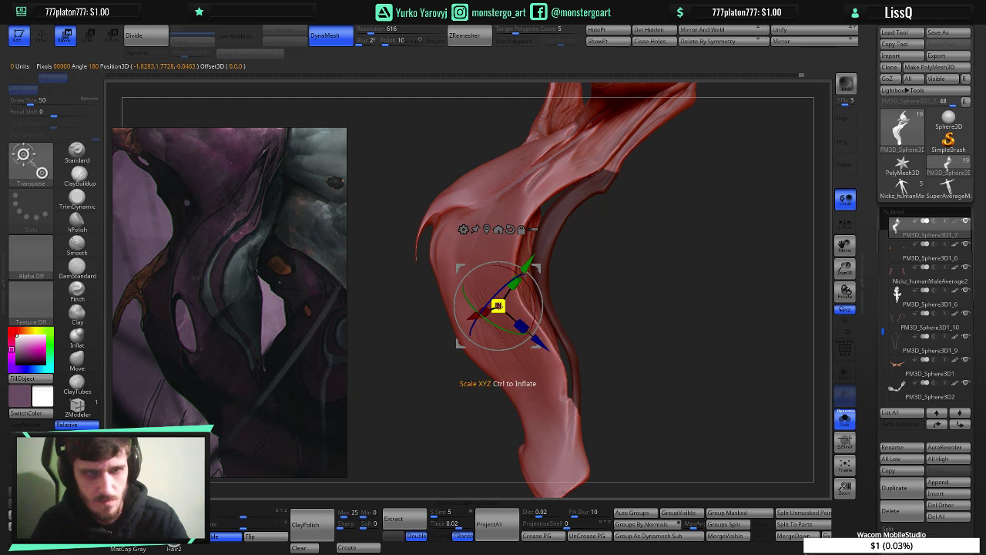
pyautogui.press('q')
pyautogui.moveTo(537, 317); pyautogui.dragTo(544, 314, button='right')
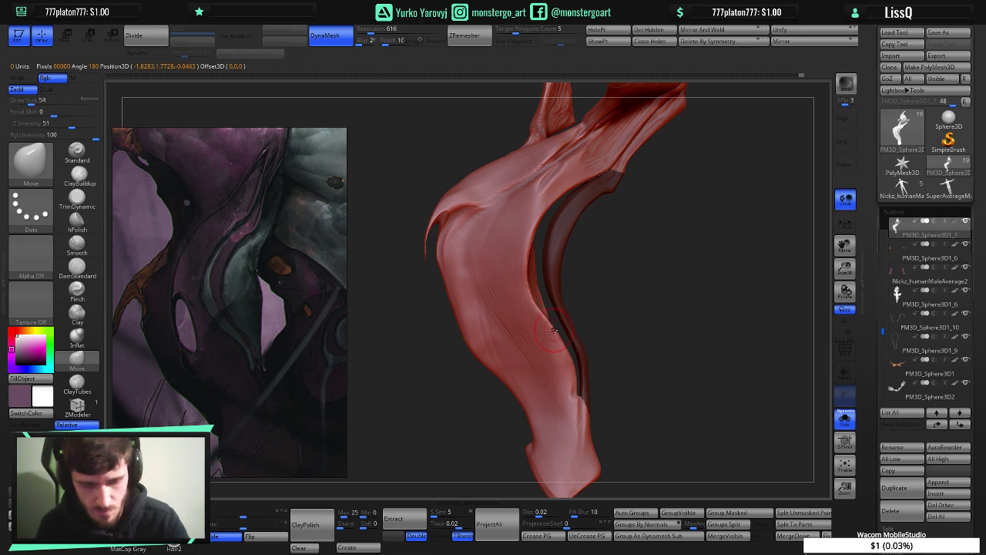
pyautogui.press(']')
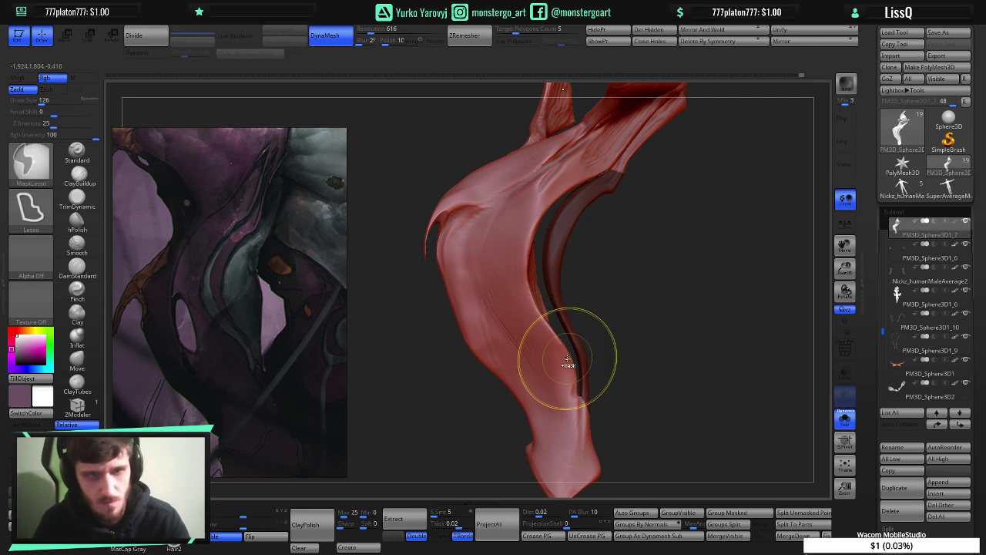
# - Try pulling the body's lower groove edge inward with the Move brush, undoing the strokes
pyautogui.moveTo(568, 364)
pyautogui.mouseDown(button='right')
pyautogui.moveTo(548, 350)
pyautogui.moveTo(563, 346)
pyautogui.mouseUp(button='right')
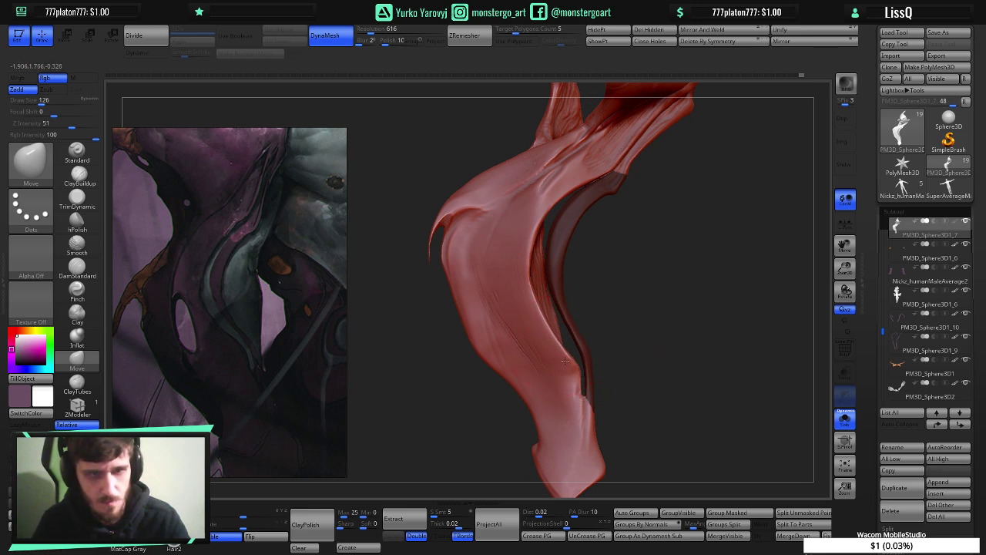
pyautogui.hotkey('ctrl', 'z')
pyautogui.moveTo(565, 358); pyautogui.dragTo(551, 356)
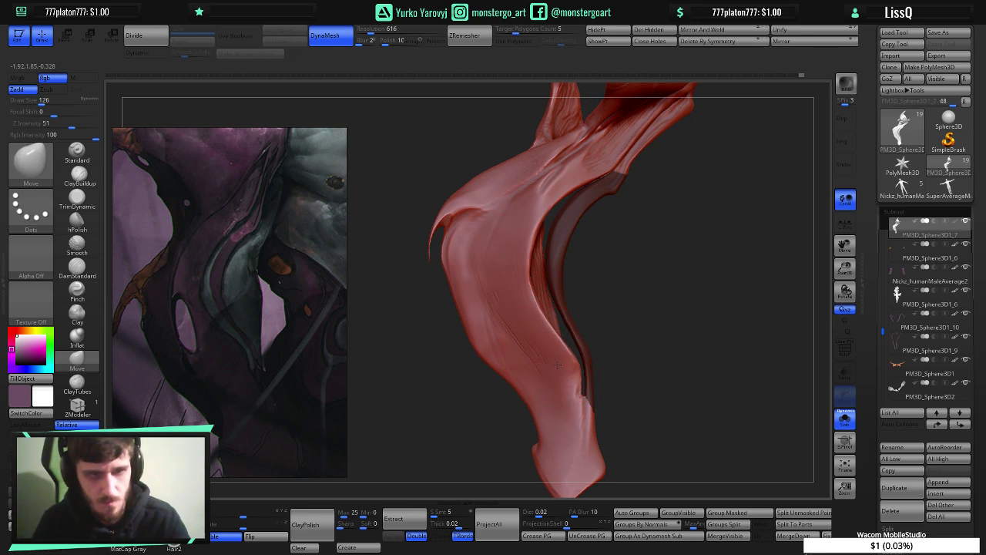
pyautogui.hotkey('ctrl', 'z')
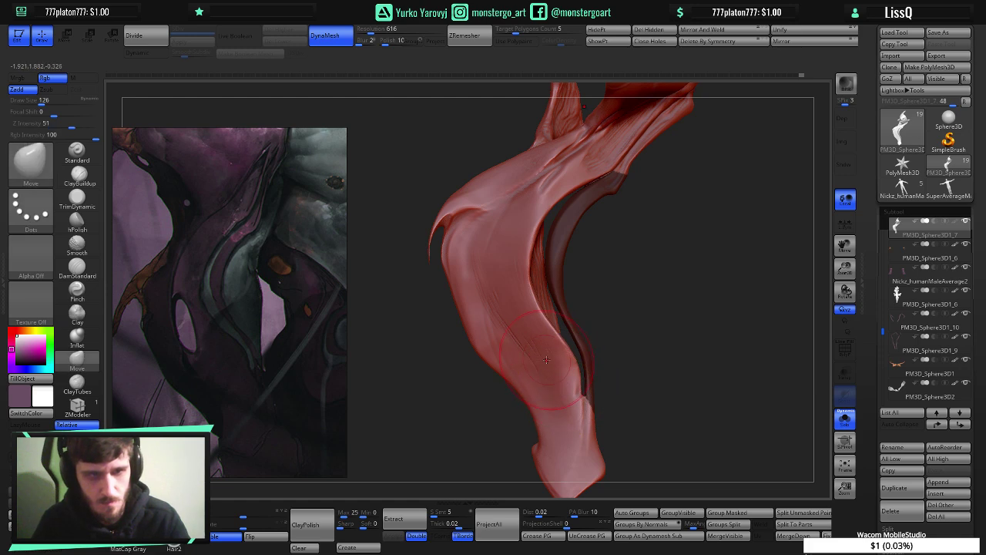
# - Reshape the body's lower edge along the groove with the Move brush, using draw sizes between 126 and 66
pyautogui.moveTo(565, 381)
pyautogui.mouseDown(button='right')
pyautogui.moveTo(541, 362)
pyautogui.moveTo(557, 356)
pyautogui.moveTo(579, 369)
pyautogui.mouseUp(button='right')
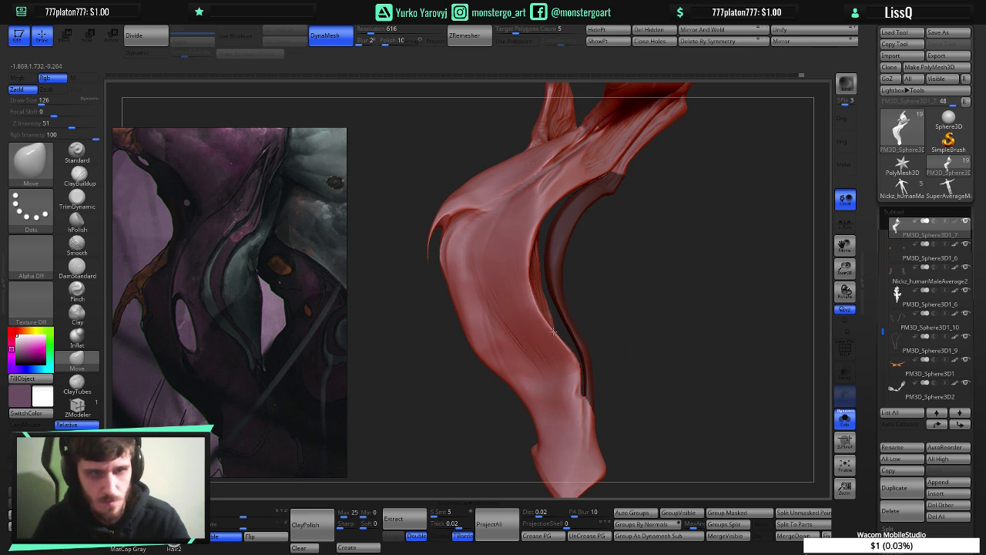
pyautogui.moveTo(549, 328); pyautogui.dragTo(544, 316)
pyautogui.keyDown('ctrl'); pyautogui.moveTo(552, 339); pyautogui.dragTo(560, 340, button='right'); pyautogui.keyUp('ctrl')
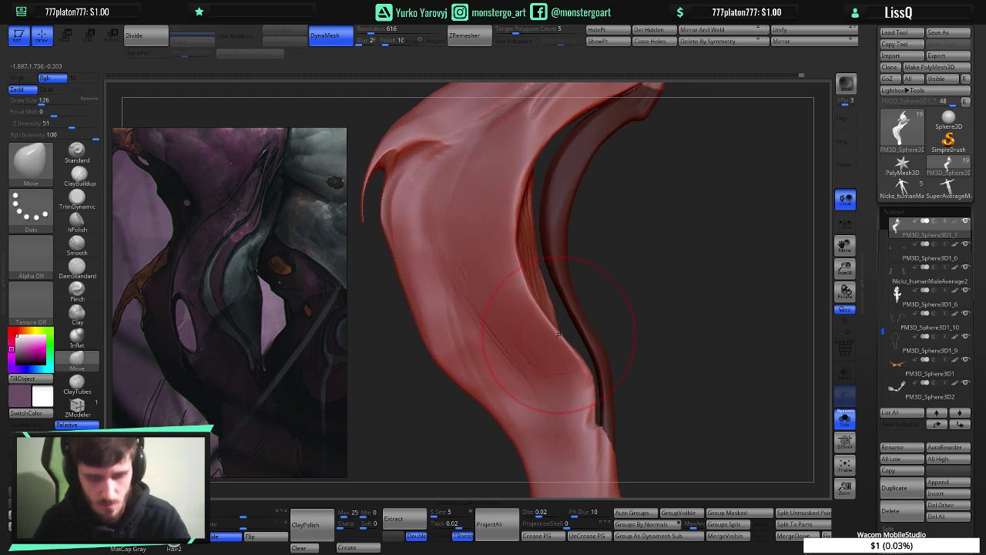
pyautogui.press('[')
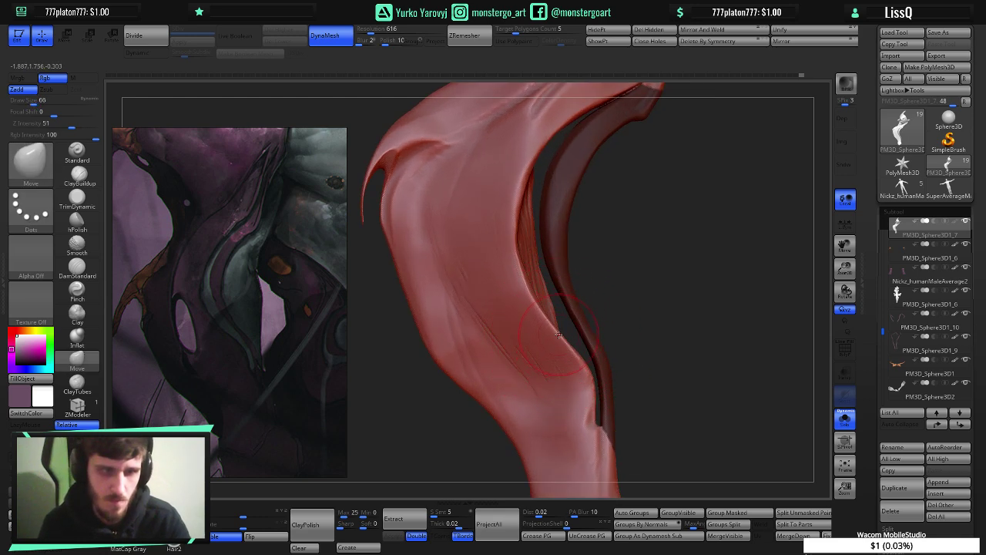
pyautogui.moveTo(559, 334); pyautogui.dragTo(536, 321)
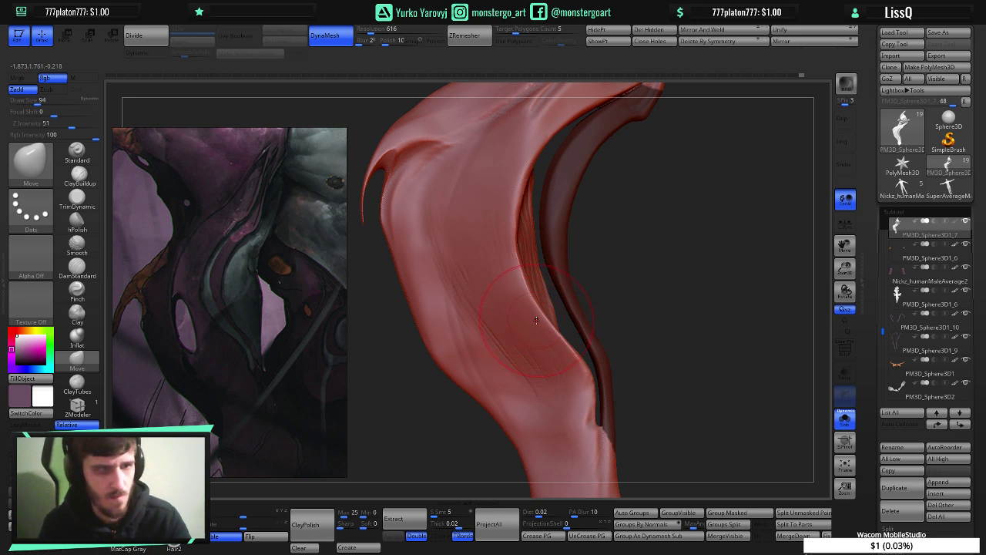
pyautogui.moveTo(536, 320)
pyautogui.mouseDown(button='right')
pyautogui.moveTo(523, 297)
pyautogui.moveTo(576, 320)
pyautogui.mouseUp(button='right')
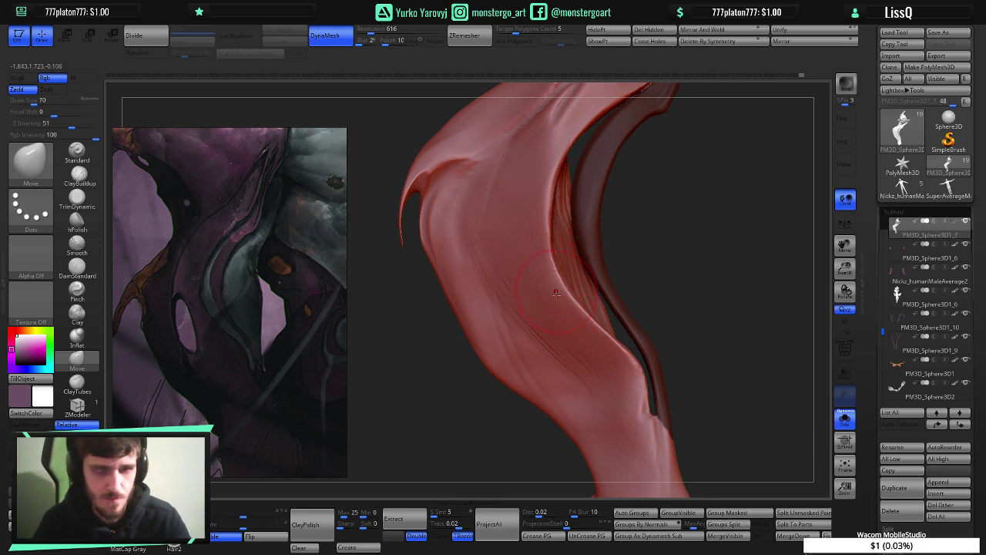
# - Quick-save the project and open the QuickSave preferences
pyautogui.hotkey('ctrl', 's')
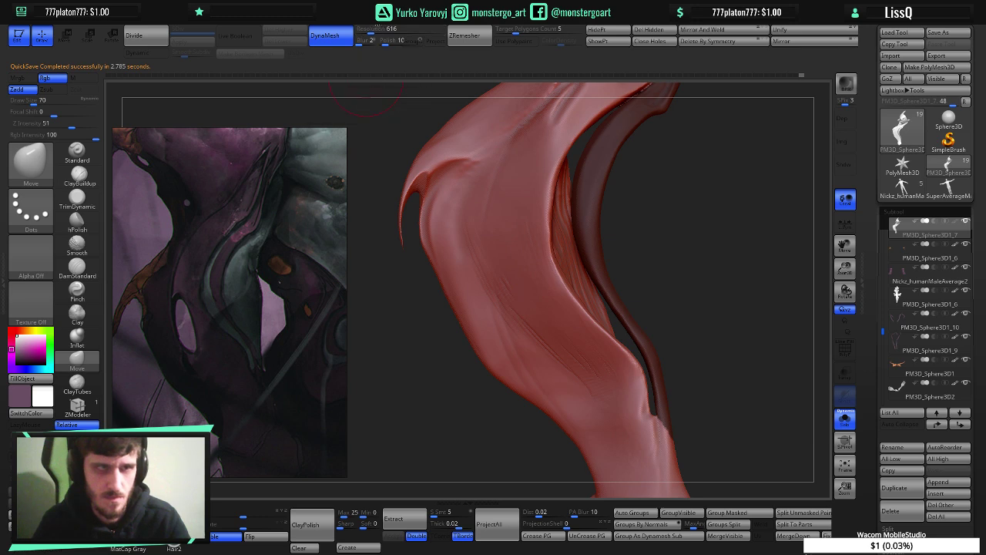
pyautogui.click(373, 25)
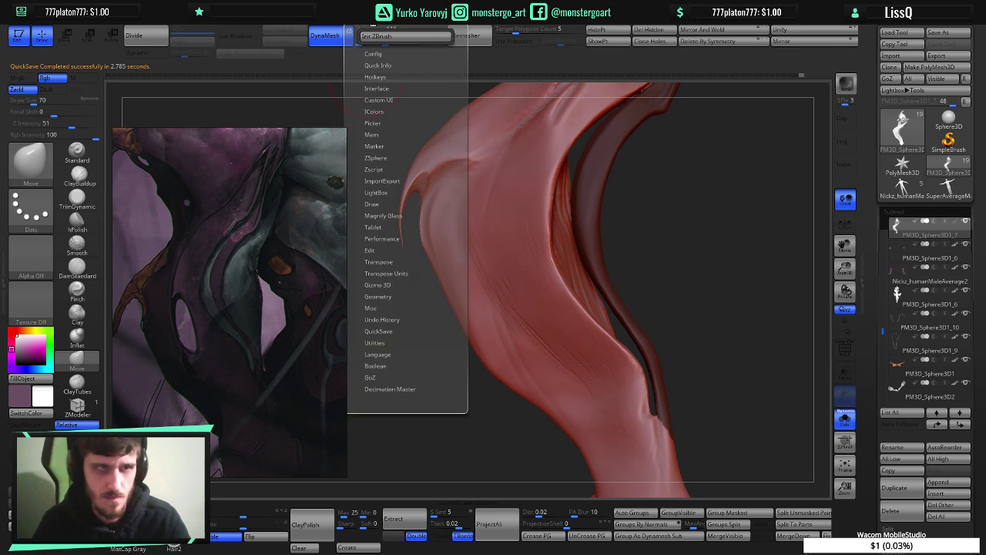
pyautogui.click(376, 332)
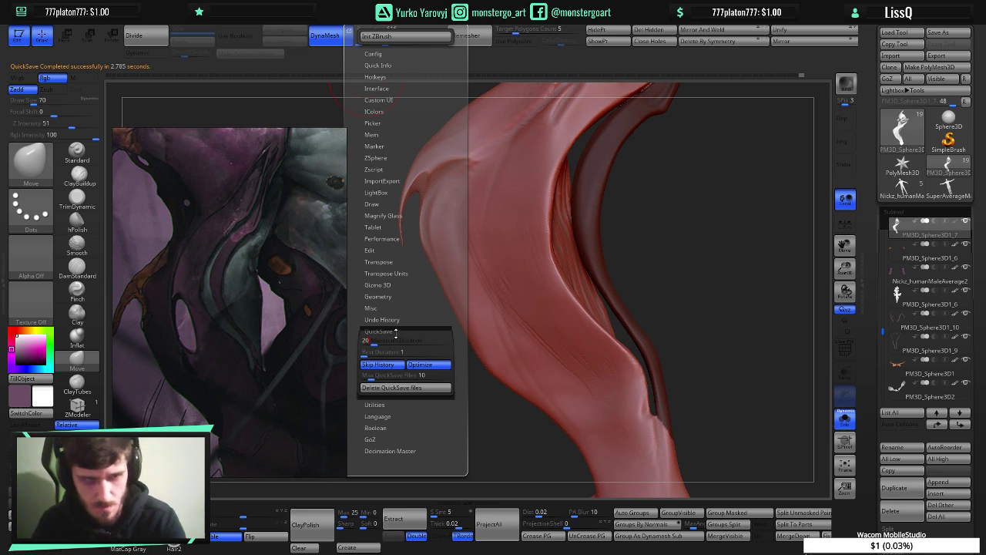
# - Push the middle of the body's groove edge inward with the Move brush at draw size 70
pyautogui.moveTo(639, 244); pyautogui.dragTo(629, 247)
pyautogui.moveTo(560, 259)
pyautogui.mouseDown()
pyautogui.moveTo(542, 247)
pyautogui.moveTo(543, 214)
pyautogui.mouseUp()
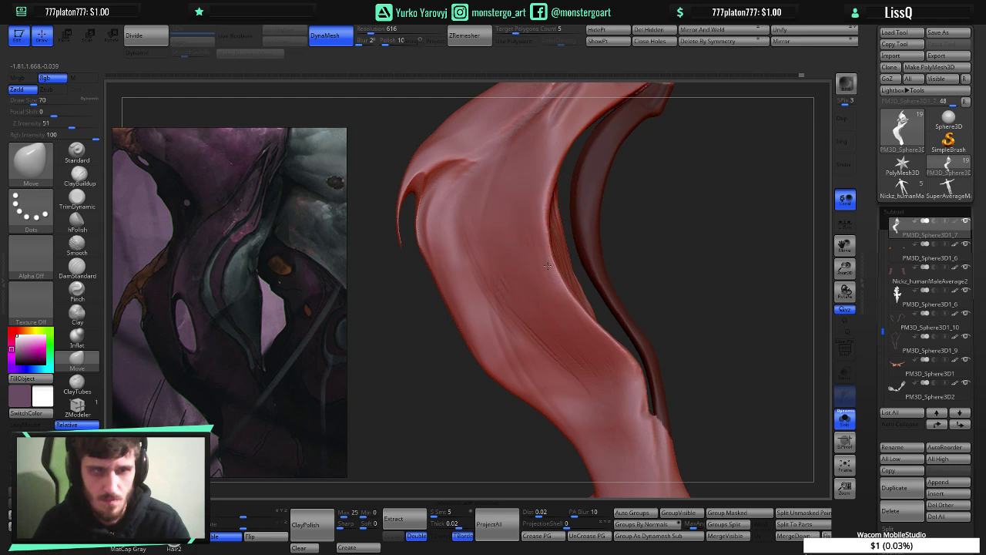
pyautogui.moveTo(556, 307)
pyautogui.mouseDown(button='right')
pyautogui.moveTo(592, 306)
pyautogui.moveTo(555, 303)
pyautogui.mouseUp(button='right')
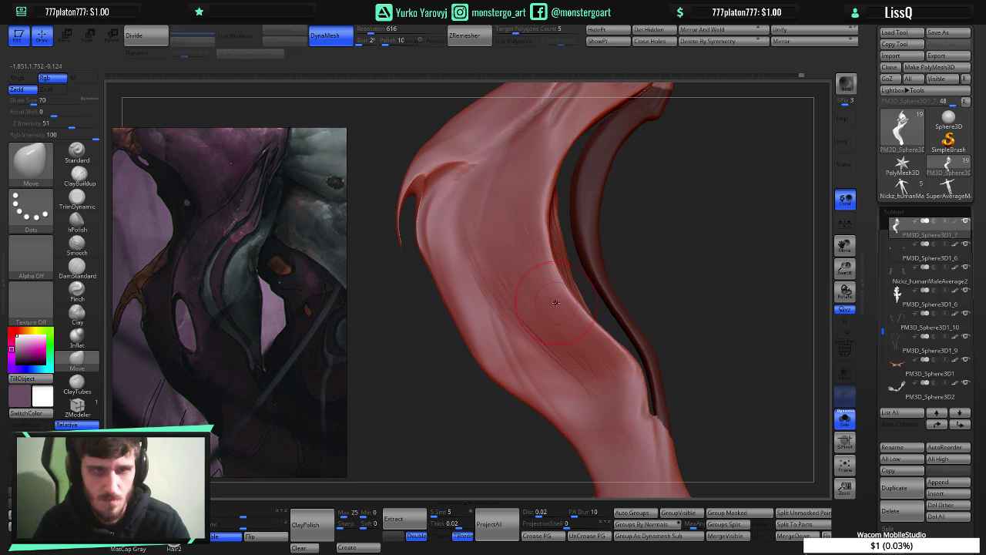
# - Invert the mask to free the thin strand and bend its curve toward the body with Move at draw size 150
pyautogui.keyDown('ctrl'); pyautogui.click(687, 252); pyautogui.keyUp('ctrl')
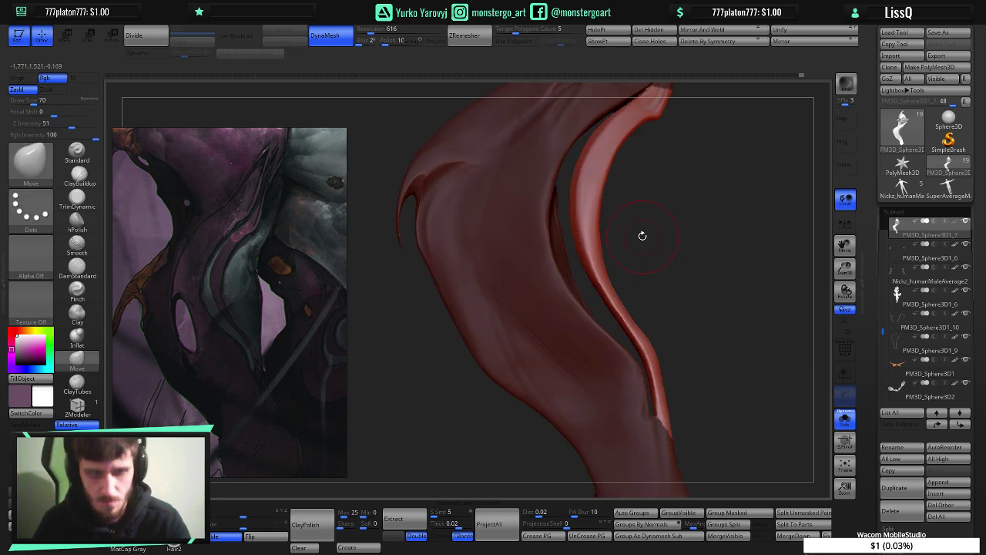
pyautogui.press(']')
pyautogui.press(']')
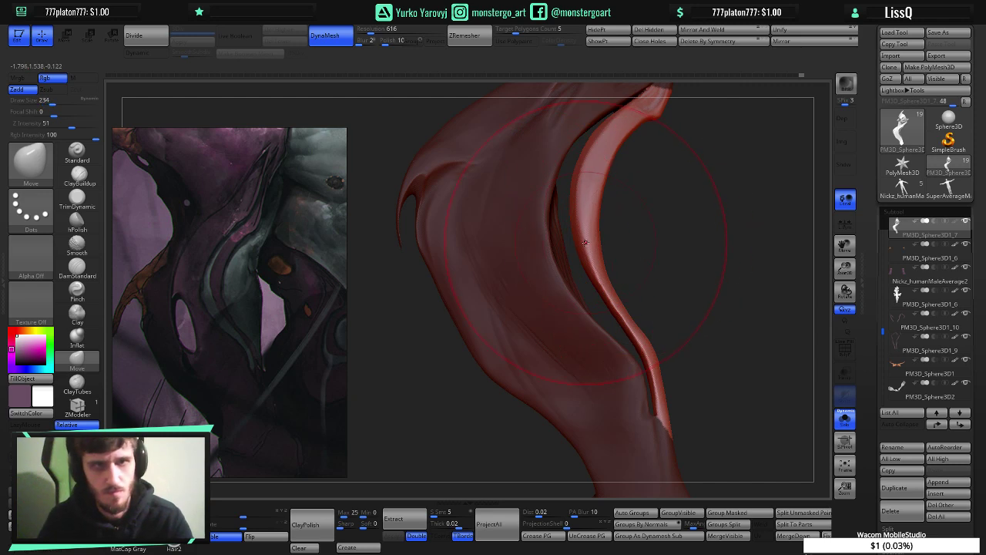
pyautogui.moveTo(586, 243); pyautogui.dragTo(584, 260)
pyautogui.hotkey('ctrl', 'z')
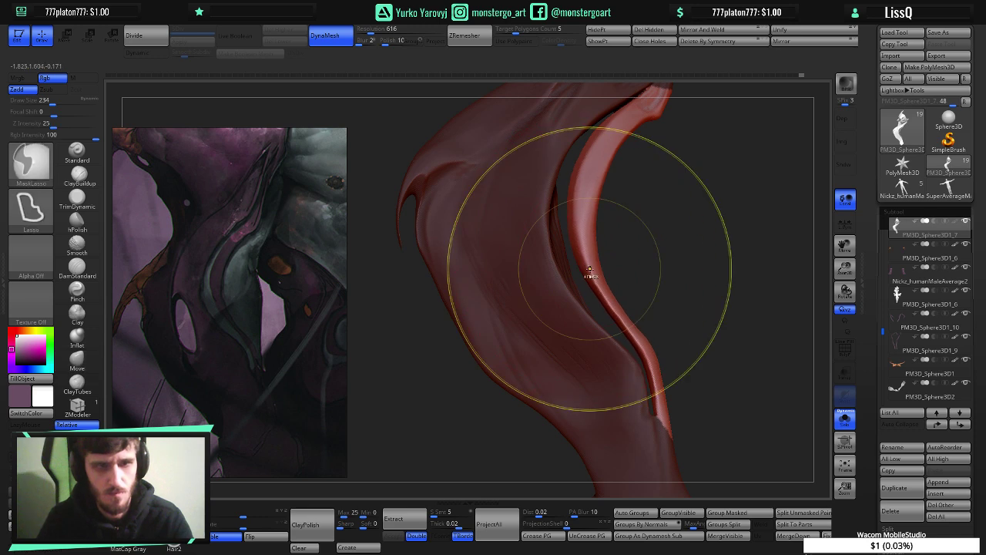
pyautogui.hotkey('ctrl', 'z')
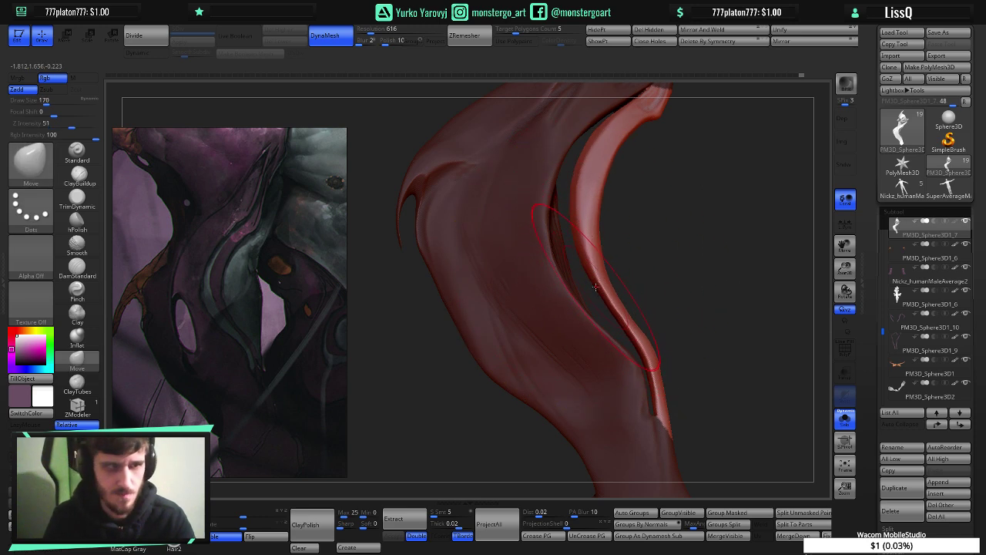
pyautogui.moveTo(597, 278); pyautogui.dragTo(588, 284)
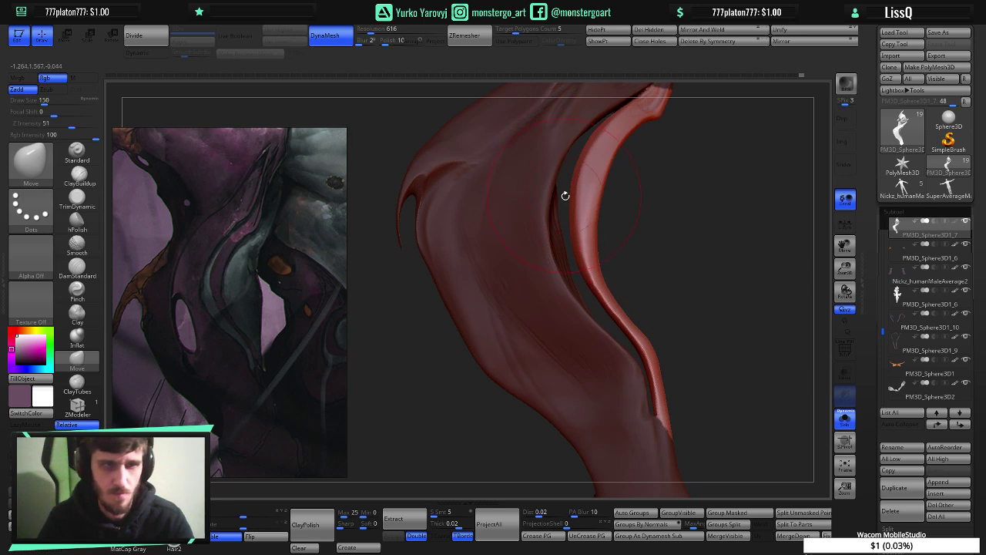
pyautogui.moveTo(591, 203); pyautogui.dragTo(579, 201)
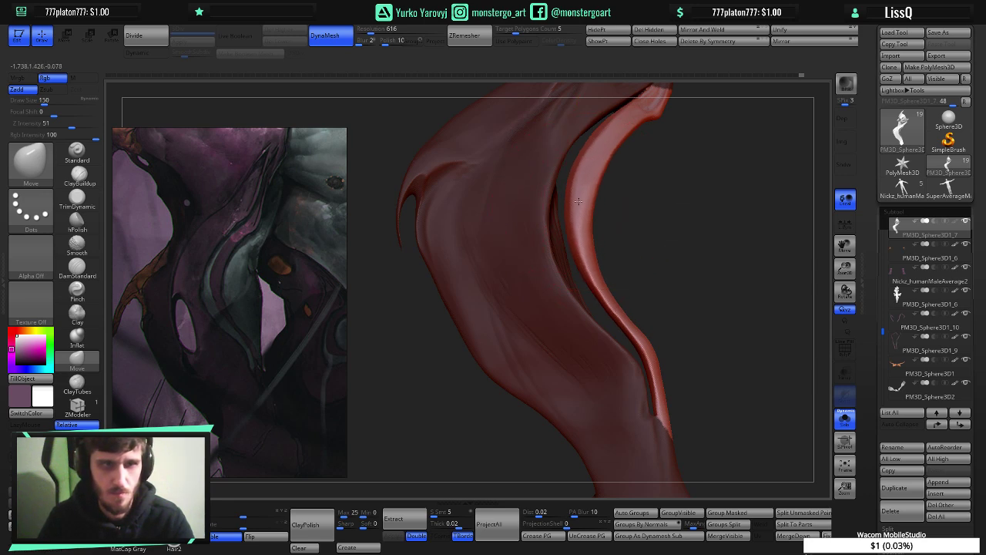
pyautogui.moveTo(624, 243); pyautogui.dragTo(635, 244)
# - Invert the mask back to free the body and refine its groove edge with Move at draw size 70
pyautogui.keyDown('ctrl'); pyautogui.click(635, 244); pyautogui.keyUp('ctrl')
pyautogui.keyDown('ctrl'); pyautogui.moveTo(553, 271); pyautogui.dragTo(552, 266); pyautogui.keyUp('ctrl')
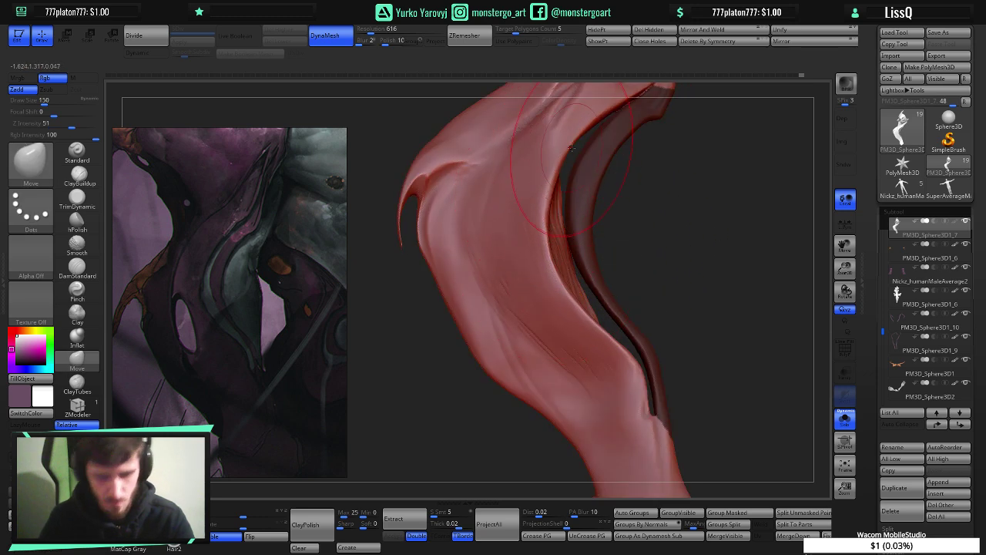
pyautogui.press('[')
pyautogui.press('[')
pyautogui.press('[')
pyautogui.press('[')
pyautogui.press('[')
pyautogui.press('[')
pyautogui.press('[')
pyautogui.press('[')
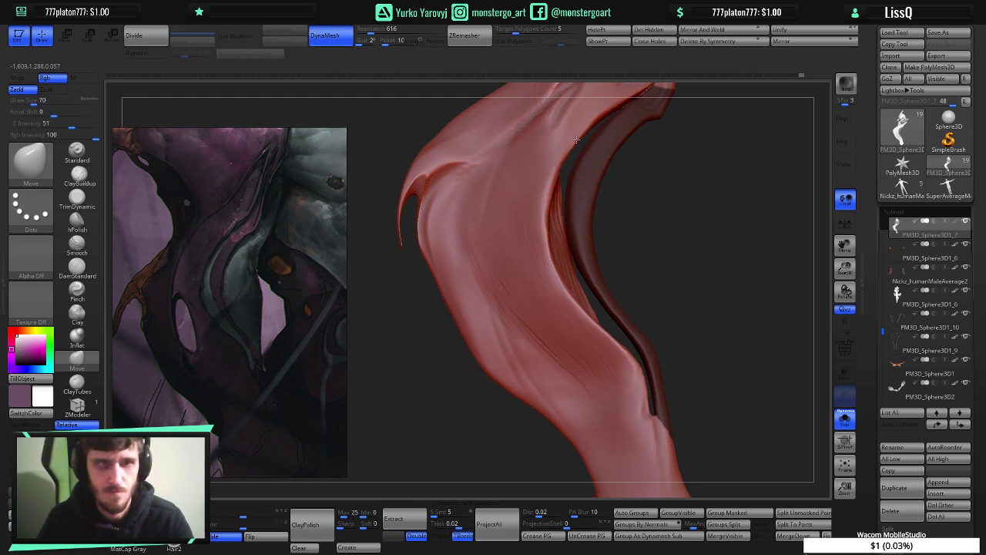
pyautogui.moveTo(566, 250); pyautogui.dragTo(574, 248, button='right')
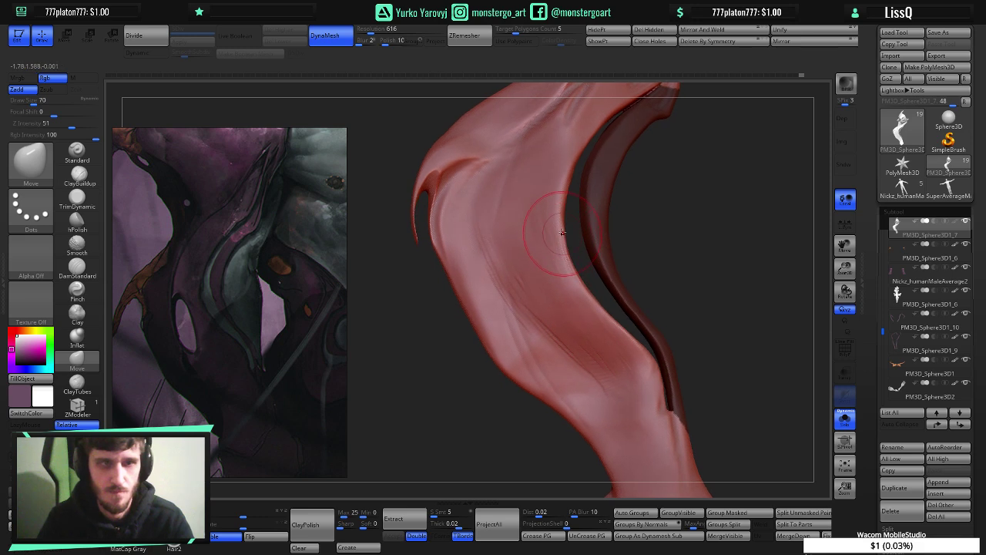
pyautogui.moveTo(573, 163); pyautogui.dragTo(573, 162)
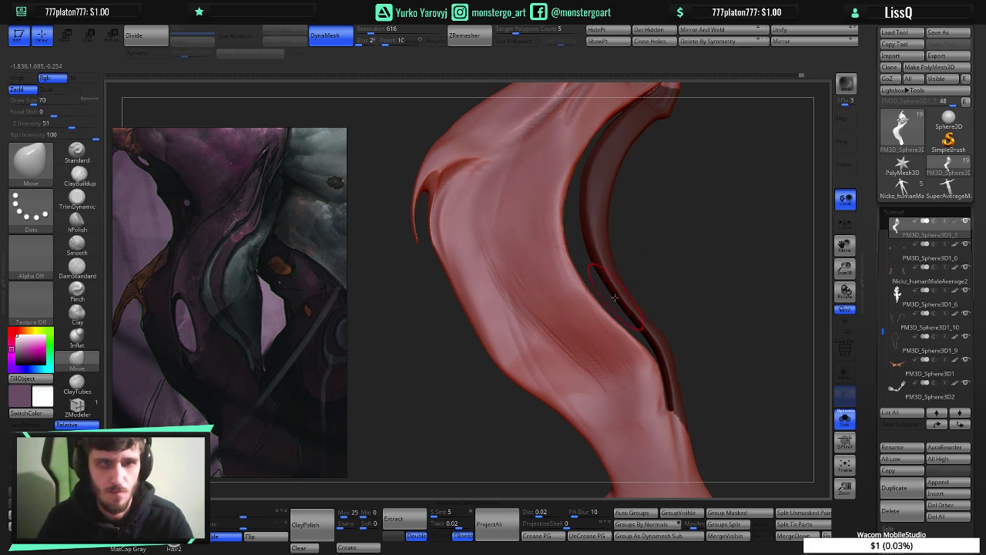
pyautogui.moveTo(562, 263); pyautogui.dragTo(569, 270)
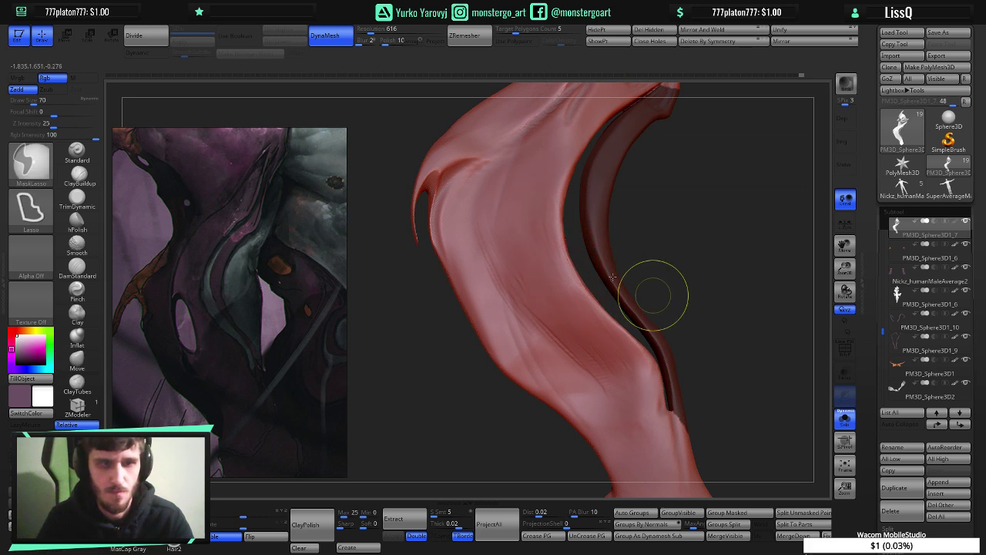
# - Adjust the body's overall curve beside the groove with the Move brush at draw size 198
pyautogui.moveTo(655, 295)
pyautogui.keyDown('ctrl'); pyautogui.mouseDown(button='right')
pyautogui.moveTo(652, 254)
pyautogui.moveTo(609, 273)
pyautogui.mouseUp(button='right'); pyautogui.keyUp('ctrl')
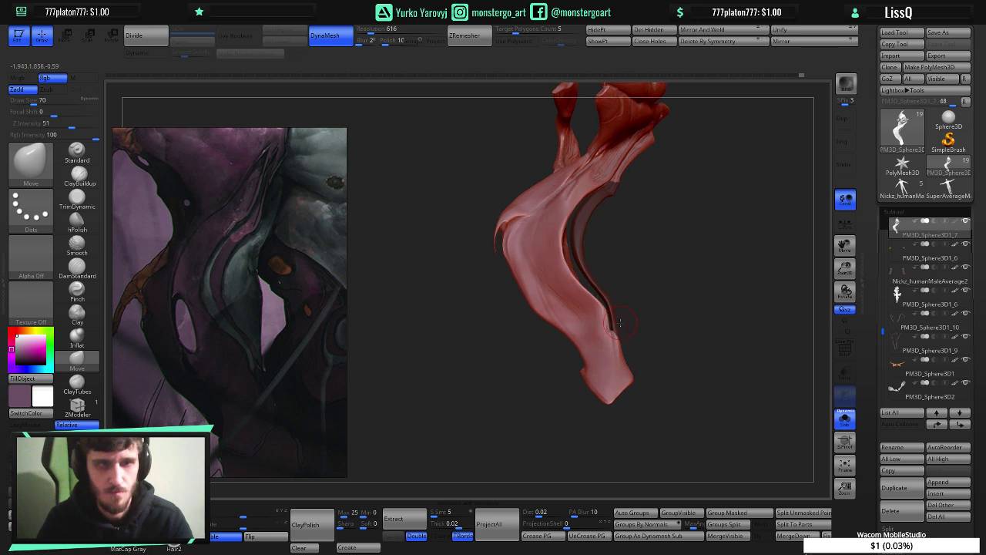
pyautogui.moveTo(626, 307); pyautogui.dragTo(590, 276, button='right')
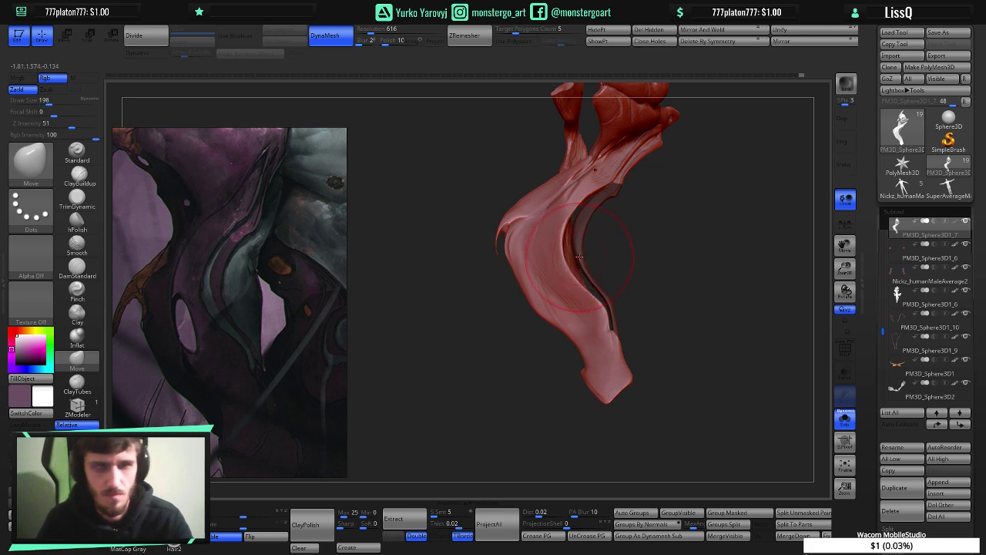
pyautogui.moveTo(576, 266)
pyautogui.mouseDown(button='right')
pyautogui.moveTo(551, 233)
pyautogui.moveTo(565, 262)
pyautogui.mouseUp(button='right')
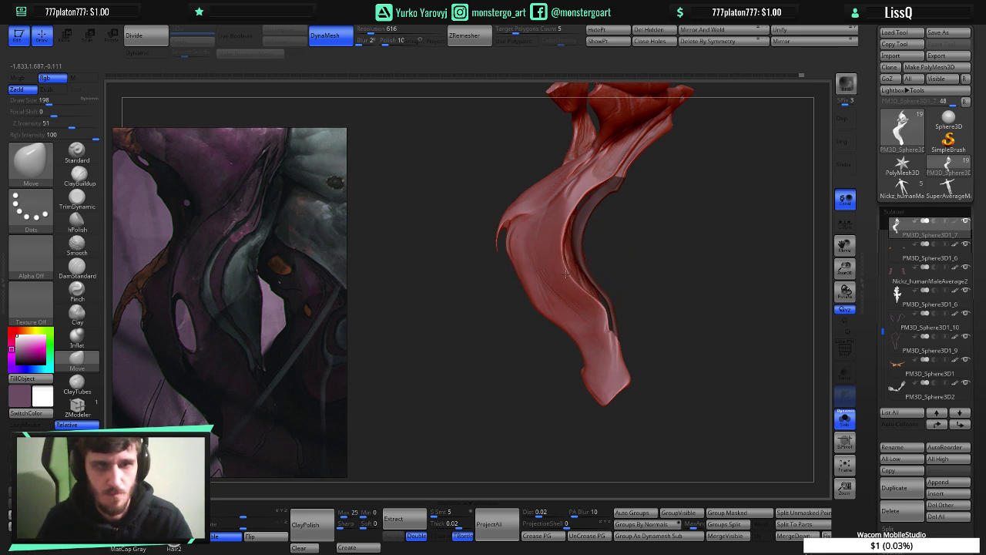
pyautogui.moveTo(565, 274)
pyautogui.mouseDown(button='right')
pyautogui.moveTo(584, 274)
pyautogui.moveTo(569, 279)
pyautogui.mouseUp(button='right')
# - Try smoothing the body's surface beside the groove at draw size 198, undoing the stroke
pyautogui.press('shift')
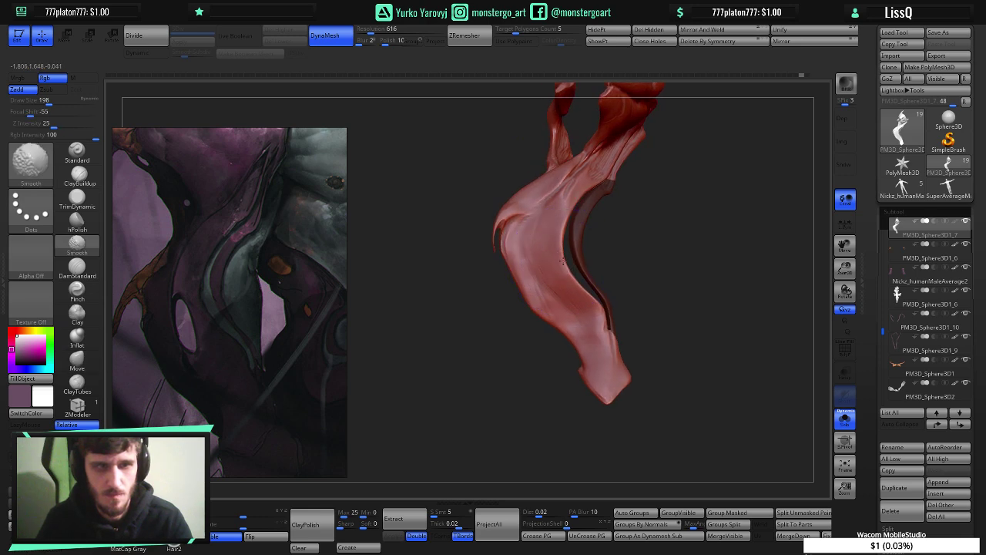
pyautogui.keyDown('shift'); pyautogui.moveTo(559, 274); pyautogui.dragTo(572, 285); pyautogui.keyUp('shift')
pyautogui.hotkey('ctrl', 'z')
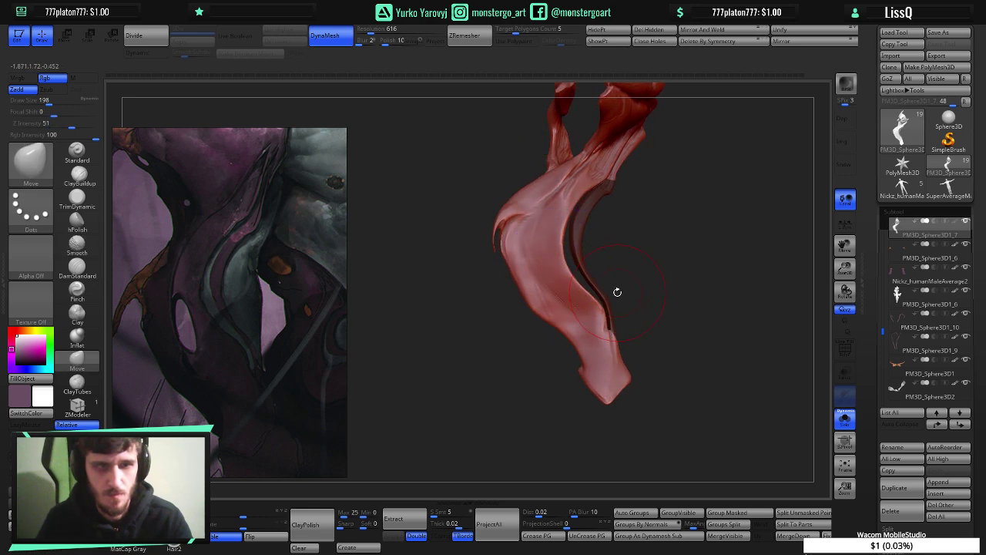
# - Try clearing the thin strand's mask and check the groove from another angle, undoing the change
pyautogui.moveTo(585, 274); pyautogui.dragTo(653, 264, button='right')
pyautogui.press('shift')
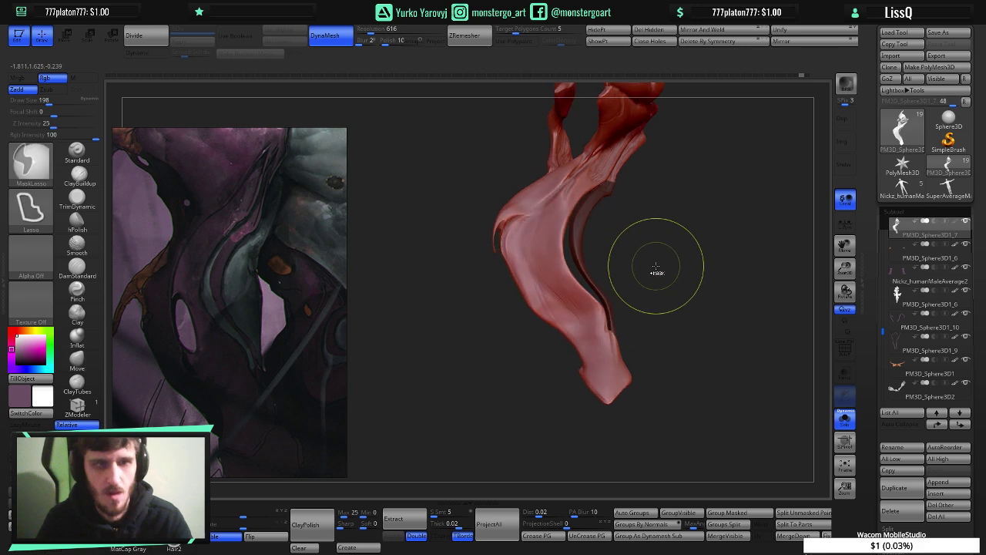
pyautogui.press('space')
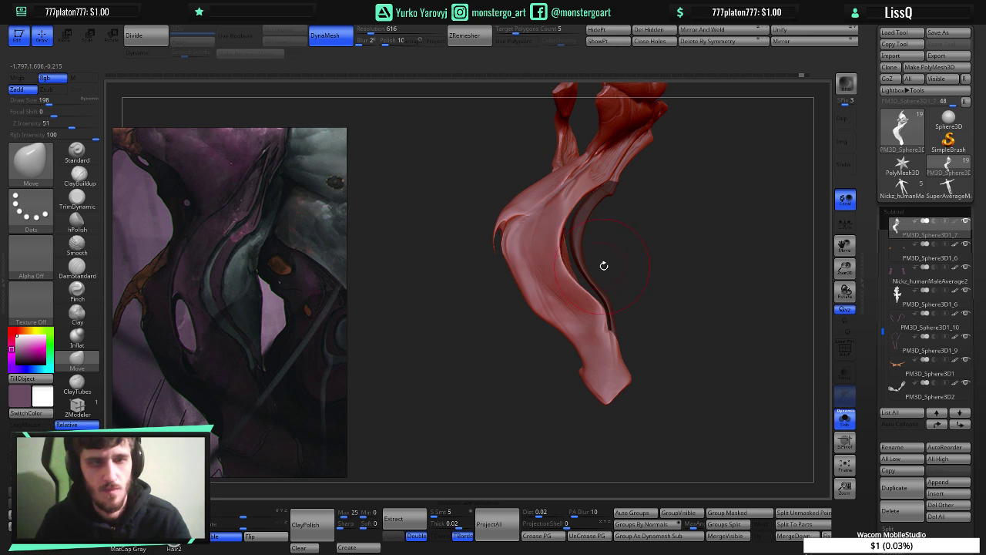
pyautogui.moveTo(608, 273)
pyautogui.keyDown('ctrl'); pyautogui.mouseDown()
pyautogui.moveTo(652, 266)
pyautogui.moveTo(667, 282)
pyautogui.mouseUp(); pyautogui.keyUp('ctrl')
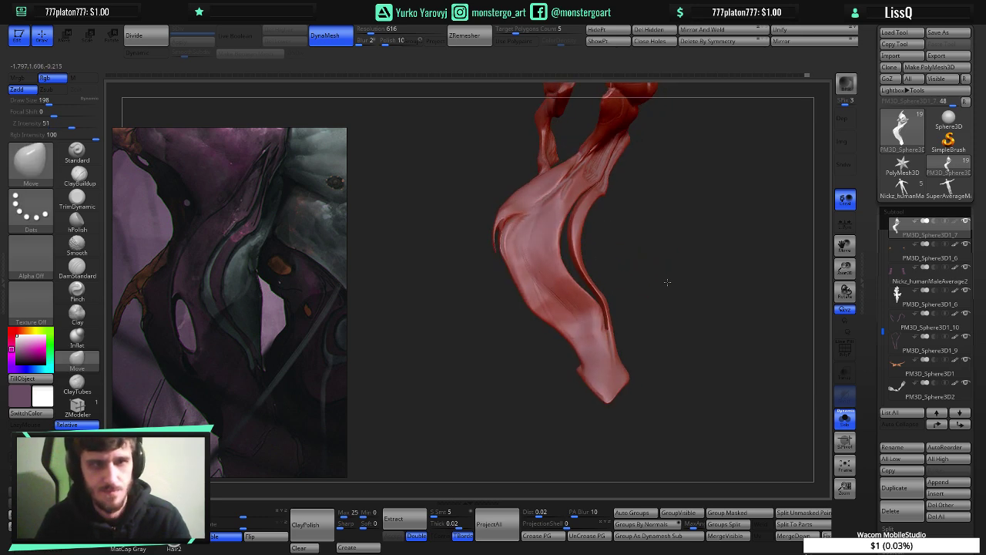
pyautogui.moveTo(668, 283); pyautogui.dragTo(662, 283, button='right')
pyautogui.hotkey('ctrl', 'z')
pyautogui.hotkey('ctrl', 'z')
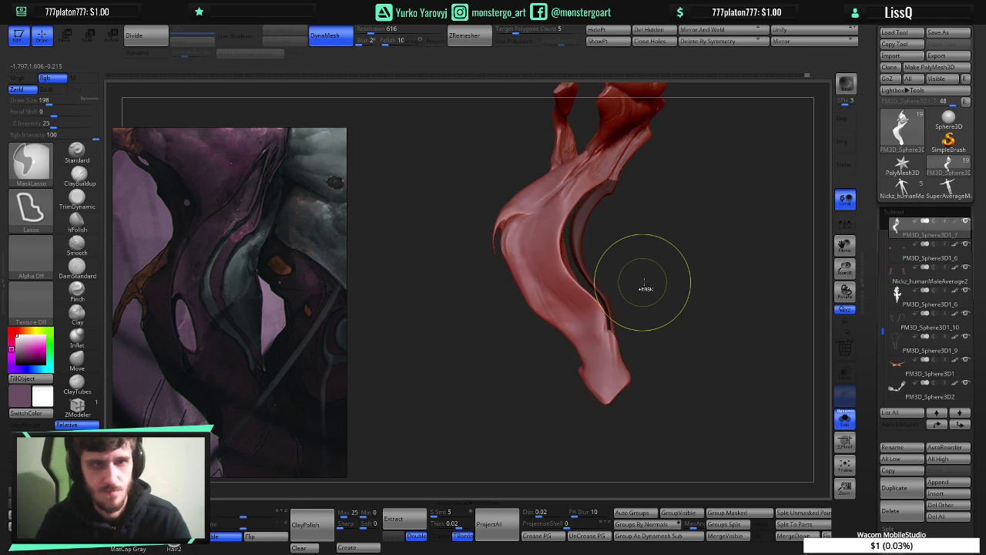
# - Clear the mask from the thin strand so the whole sculpt is unmasked
pyautogui.keyDown('ctrl'); pyautogui.click(651, 282); pyautogui.keyUp('ctrl')
pyautogui.keyDown('ctrl'); pyautogui.click(651, 281); pyautogui.keyUp('ctrl')
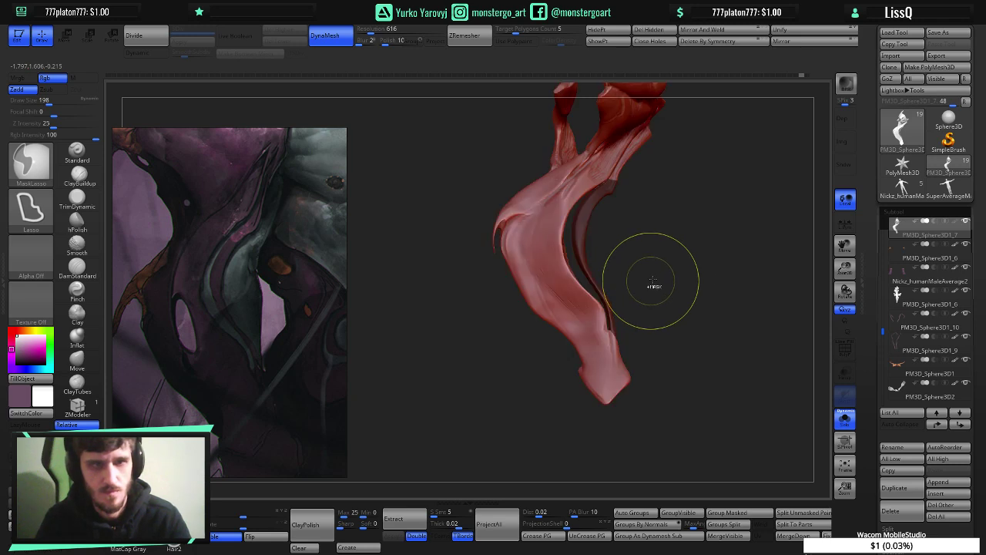
pyautogui.keyDown('ctrl'); pyautogui.keyDown('shift'); pyautogui.click(680, 282); pyautogui.keyUp('shift'); pyautogui.keyUp('ctrl')
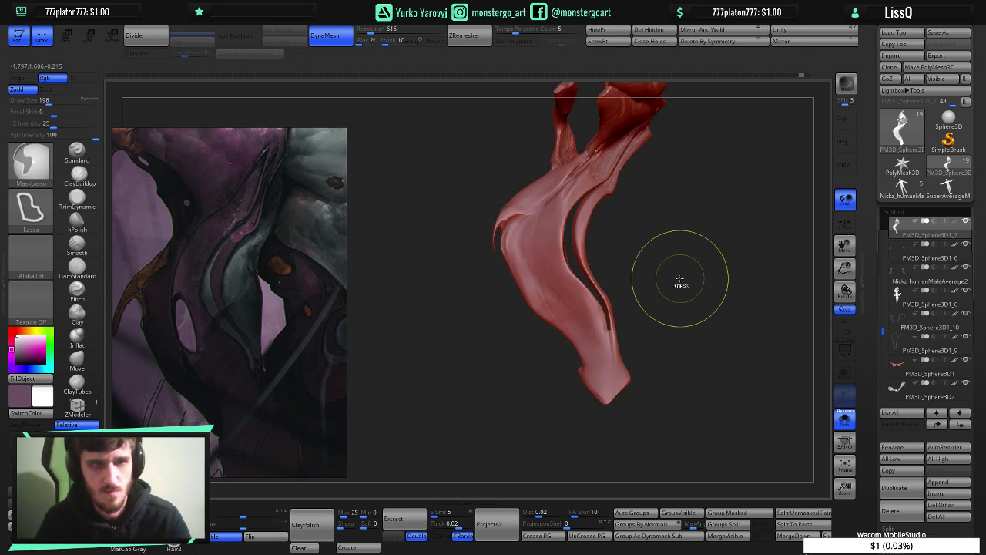
# - Refine and smooth the body's raised edge along the groove with the Move brush at draw sizes 14 to 38
pyautogui.moveTo(624, 289)
pyautogui.mouseDown()
pyautogui.moveTo(540, 292)
pyautogui.moveTo(588, 289)
pyautogui.mouseUp()
pyautogui.moveTo(589, 289)
pyautogui.mouseDown(button='right')
pyautogui.moveTo(528, 260)
pyautogui.moveTo(538, 256)
pyautogui.mouseUp(button='right')
pyautogui.press('[')
pyautogui.press('[')
pyautogui.press('[')
pyautogui.press('[')
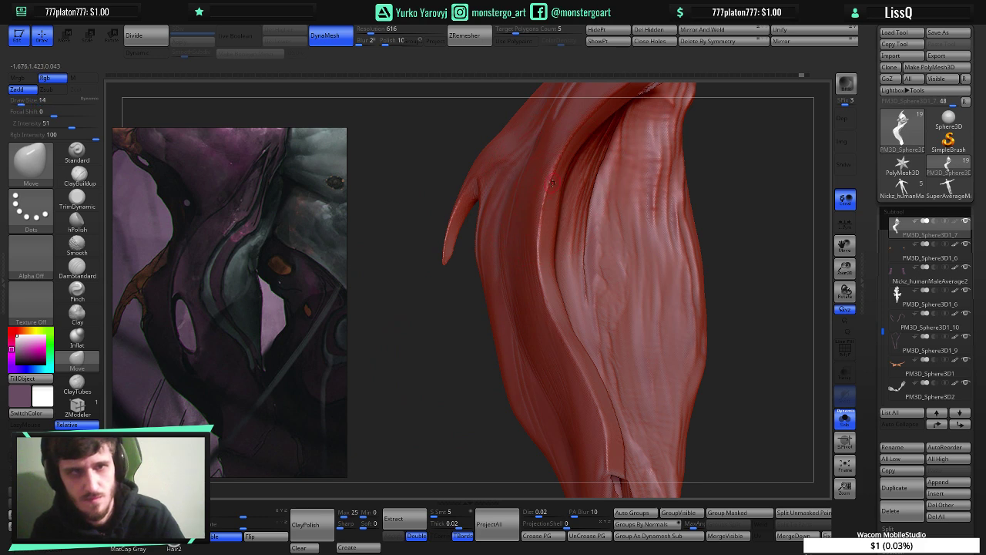
pyautogui.press('shift')
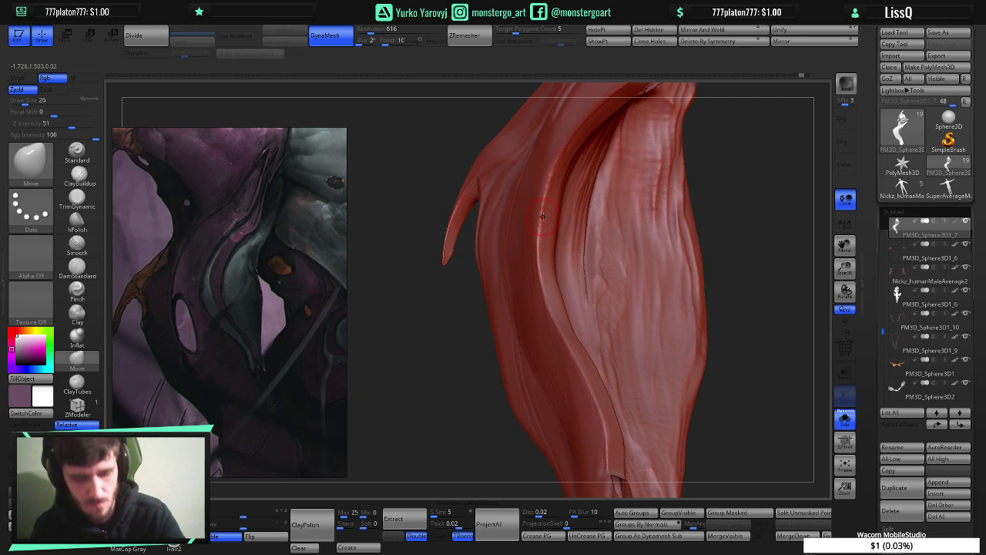
pyautogui.press('shift')
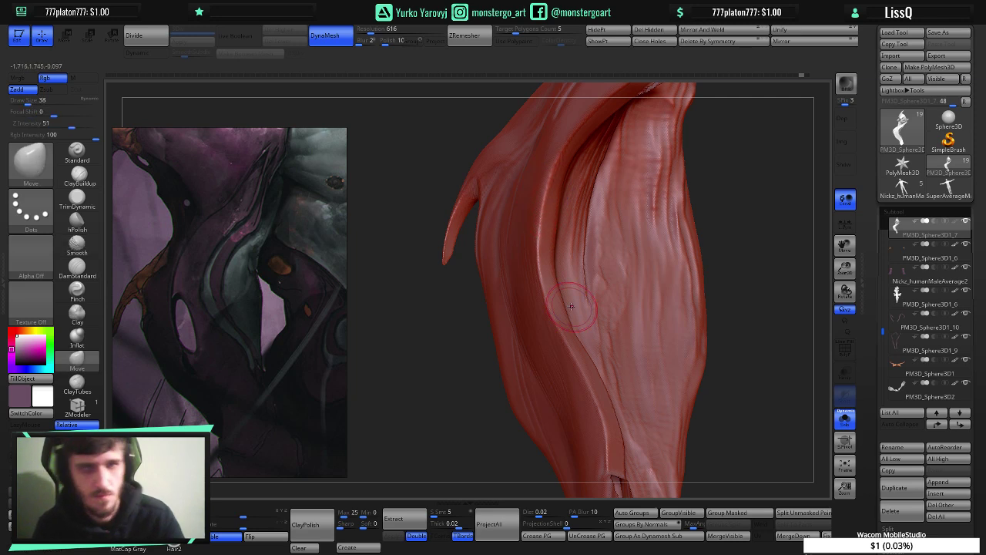
pyautogui.moveTo(574, 305); pyautogui.dragTo(608, 306, button='right')
pyautogui.moveTo(611, 308); pyautogui.dragTo(588, 310, button='right')
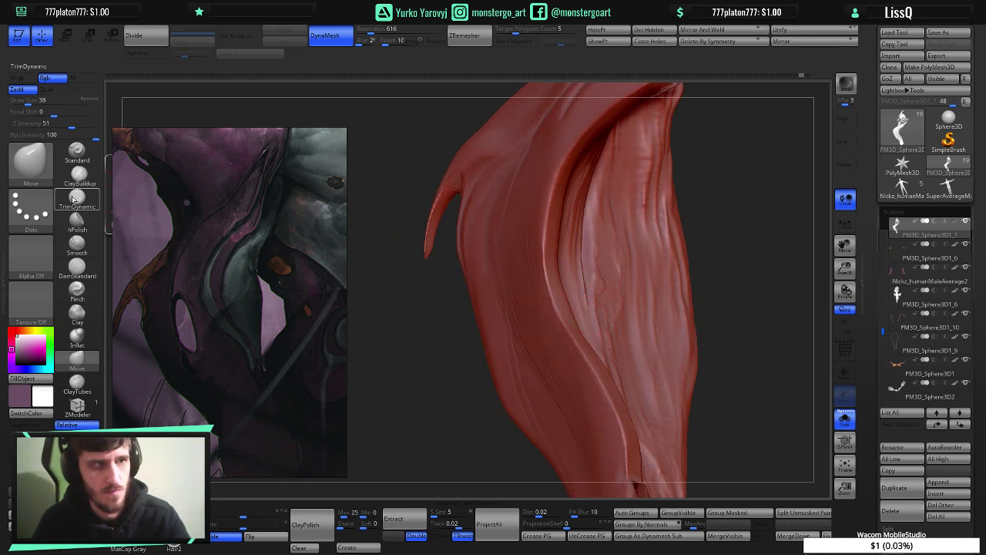
# - Flatten the body's surface along the groove edge with the hPolish brush at draw size 38
pyautogui.click(77, 219)
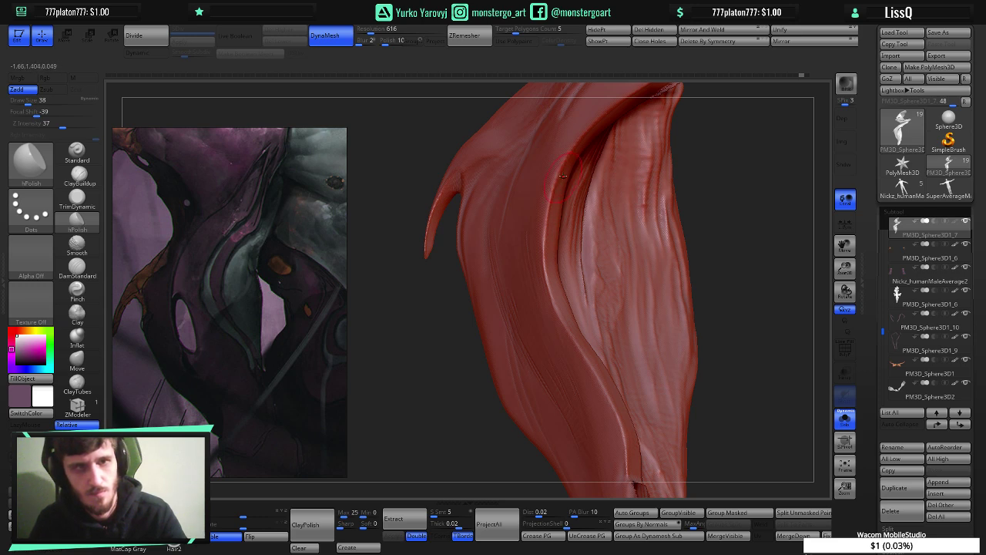
pyautogui.moveTo(561, 224)
pyautogui.mouseDown(button='right')
pyautogui.moveTo(576, 232)
pyautogui.moveTo(542, 239)
pyautogui.mouseUp(button='right')
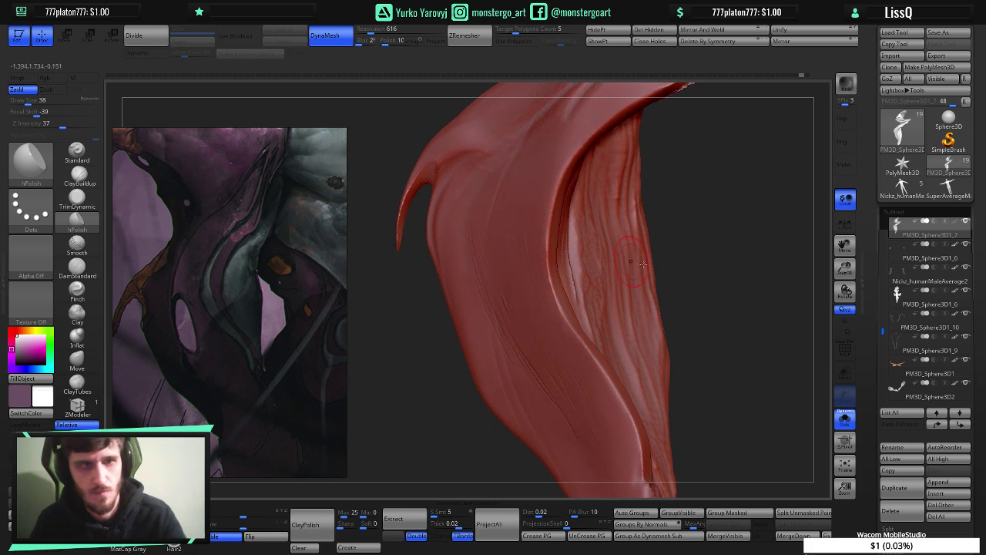
pyautogui.click(601, 43)
pyautogui.keyDown('ctrl'); pyautogui.moveTo(667, 149); pyautogui.dragTo(617, 219, button='right'); pyautogui.keyUp('ctrl')
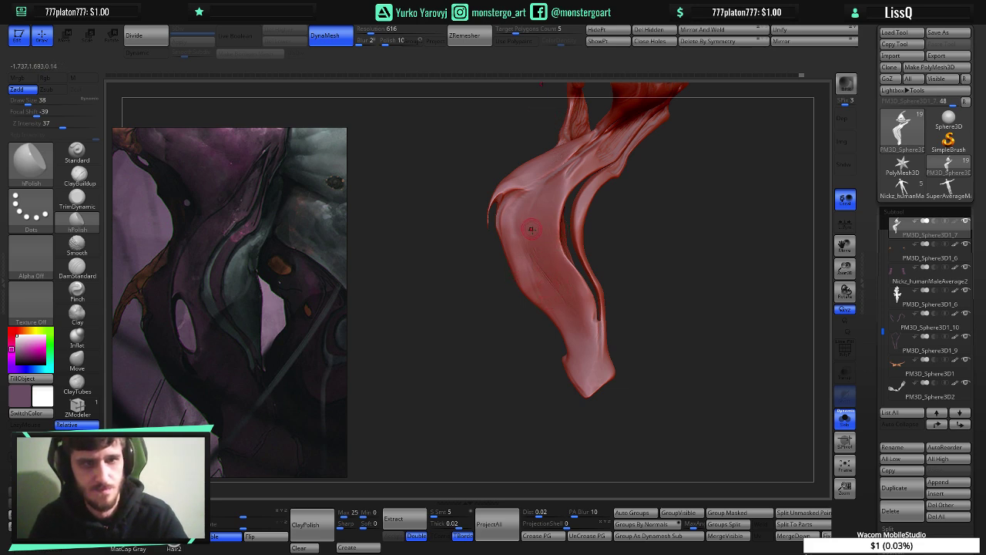
# - Show the other subtools and carve an elongated oval outline in the body's middle with DamStandard at draw size 38
pyautogui.click(77, 266)
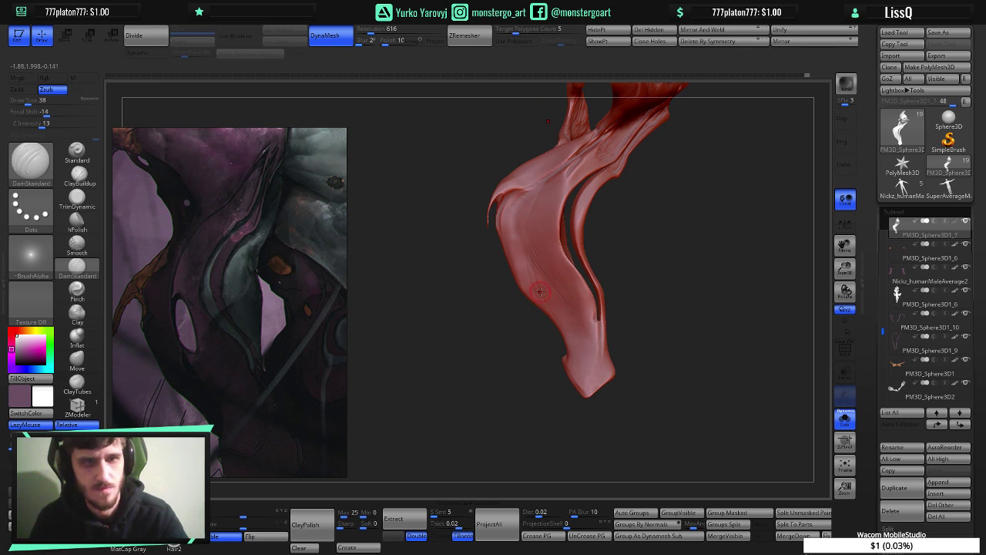
pyautogui.click(844, 424)
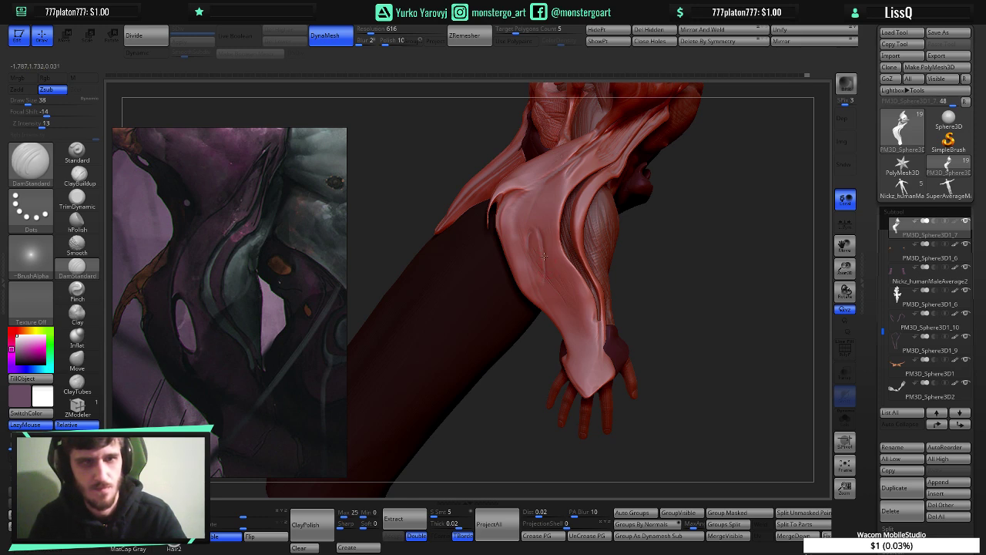
pyautogui.moveTo(613, 267)
pyautogui.mouseDown()
pyautogui.moveTo(634, 288)
pyautogui.moveTo(619, 274)
pyautogui.mouseUp()
pyautogui.keyDown('ctrl'); pyautogui.keyDown('shift'); pyautogui.click(613, 268); pyautogui.keyUp('shift'); pyautogui.keyUp('ctrl')
pyautogui.keyDown('ctrl'); pyautogui.moveTo(583, 263); pyautogui.dragTo(572, 267, button='right'); pyautogui.keyUp('ctrl')
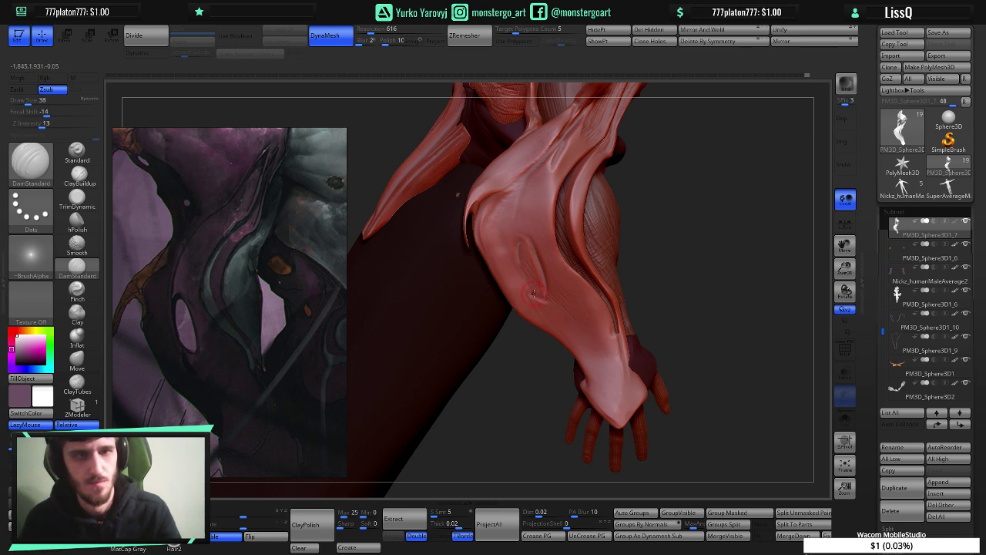
pyautogui.moveTo(538, 188); pyautogui.dragTo(527, 186, button='right')
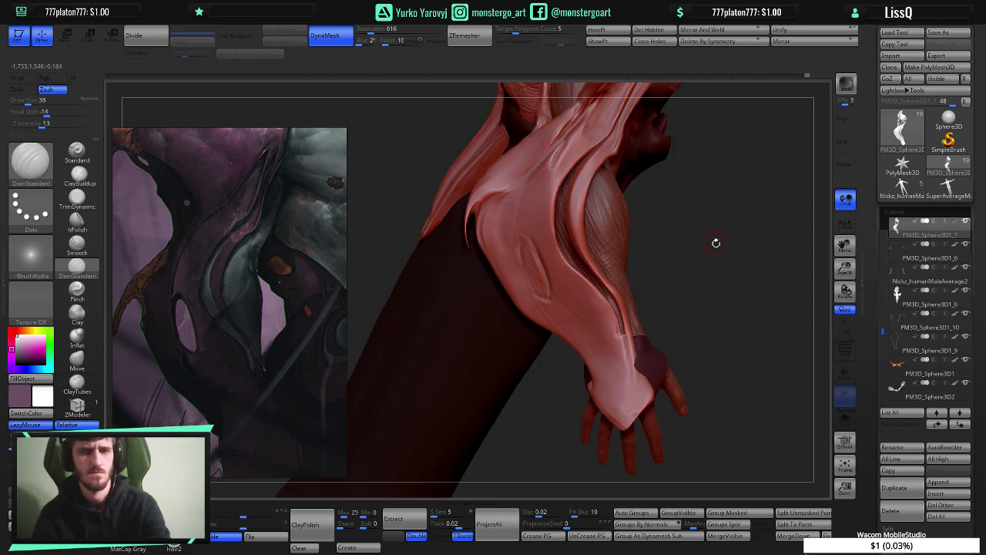
pyautogui.keyDown('ctrl'); pyautogui.moveTo(716, 242); pyautogui.dragTo(691, 221, button='right'); pyautogui.keyUp('ctrl')
pyautogui.scroll(-3, 221, 282)
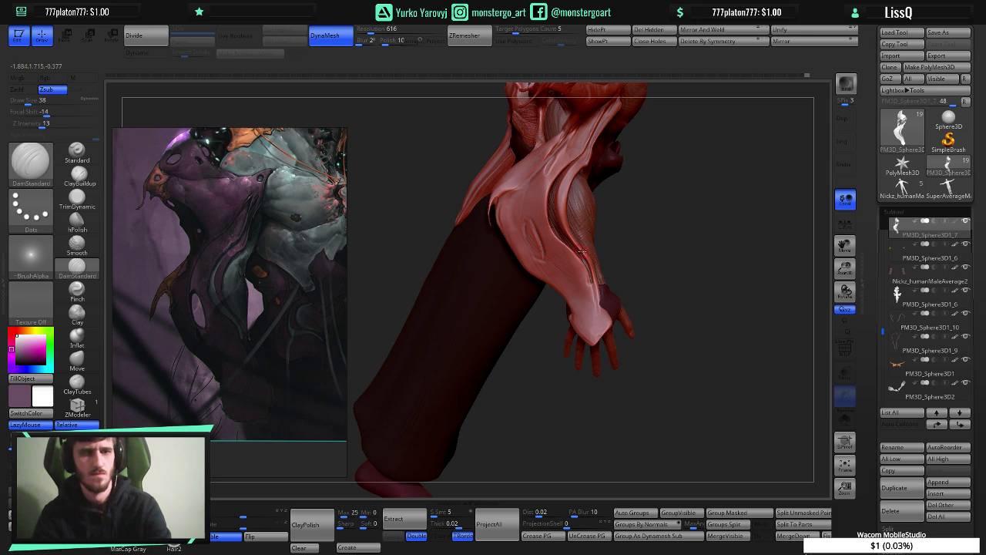
pyautogui.moveTo(523, 265); pyautogui.dragTo(491, 244, button='right')
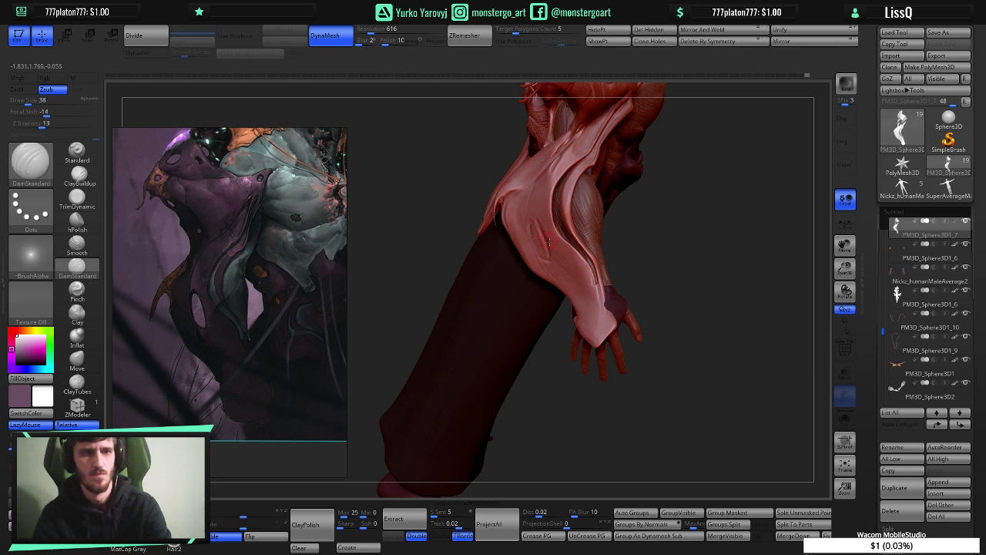
pyautogui.keyDown('ctrl'); pyautogui.keyDown('shift'); pyautogui.click(567, 262); pyautogui.keyUp('shift'); pyautogui.keyUp('ctrl')
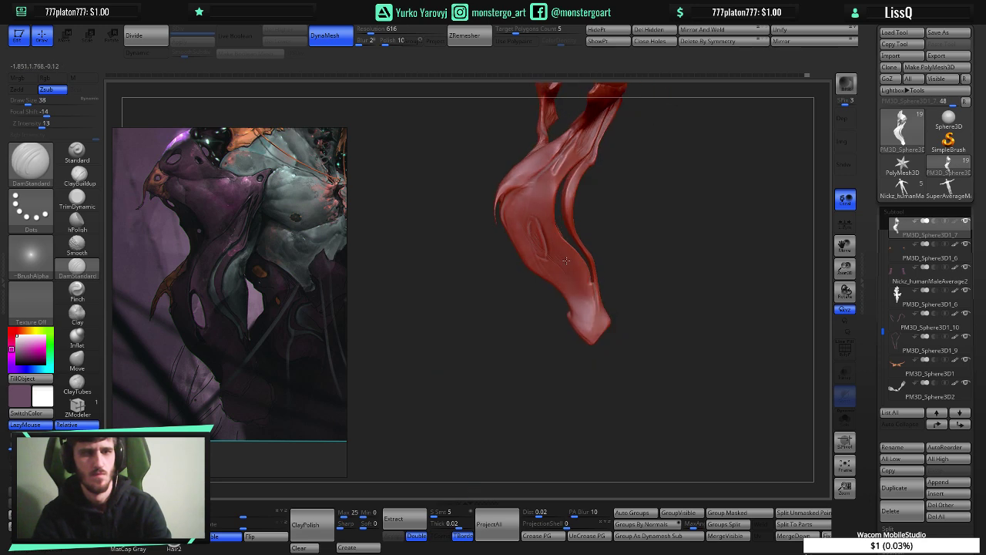
pyautogui.moveTo(567, 260); pyautogui.dragTo(598, 364, button='right')
pyautogui.press('super')
pyautogui.press('super')
pyautogui.press('super')
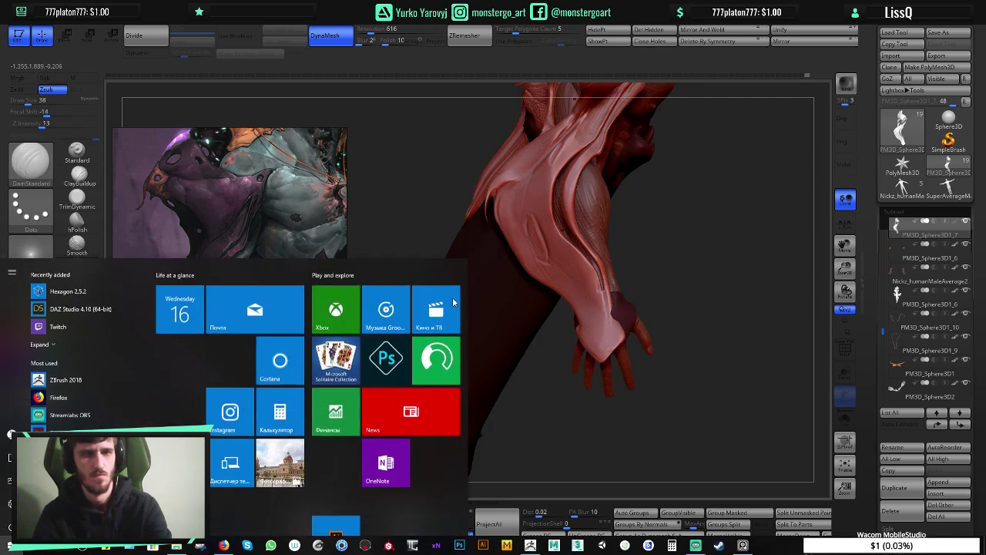
pyautogui.press('super')
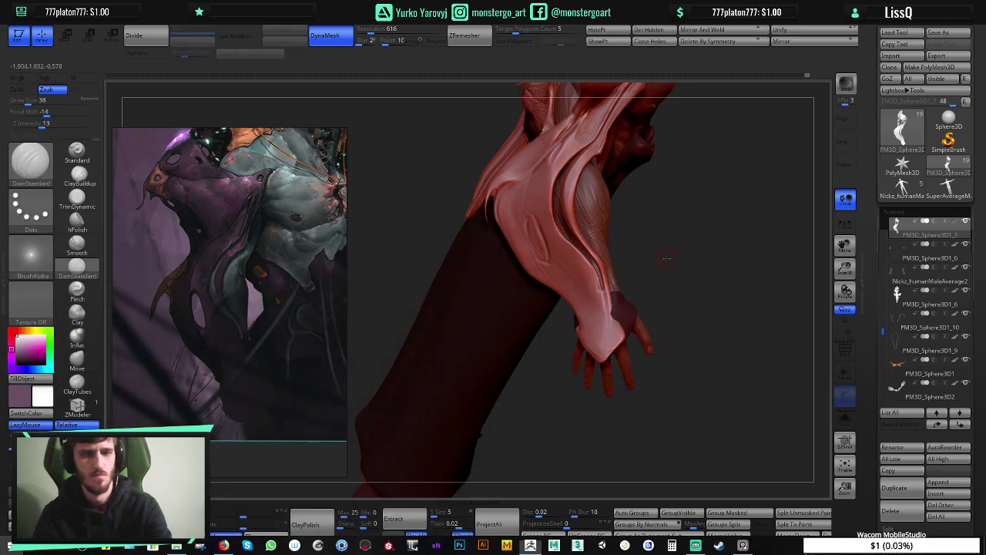
pyautogui.press('super')
pyautogui.press('super')
pyautogui.press('super')
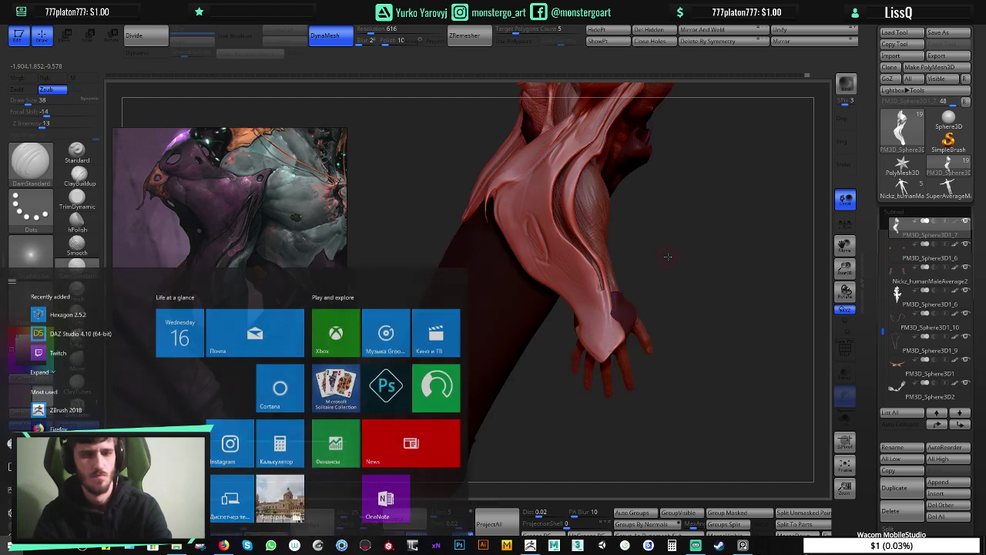
pyautogui.press('super')
pyautogui.rightClick(724, 280)
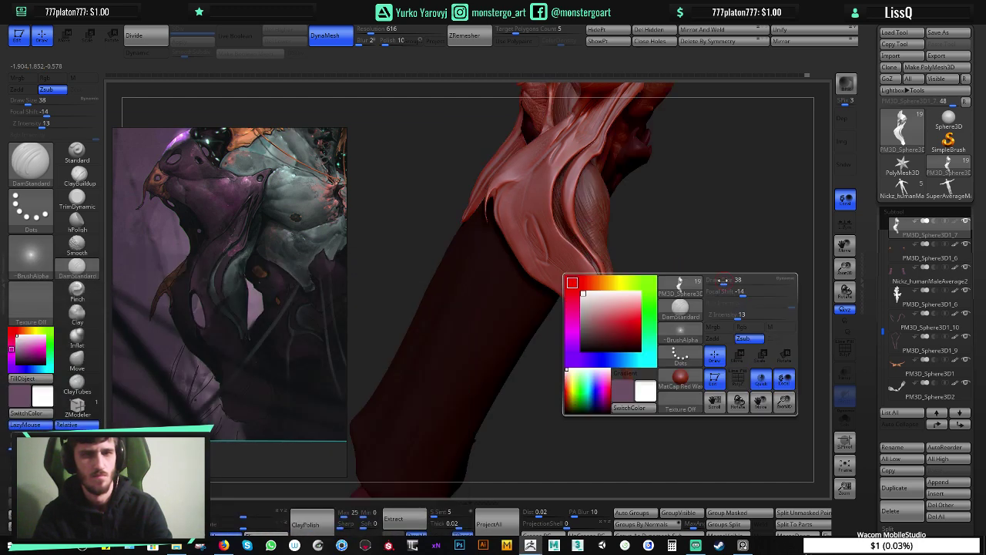
pyautogui.click(966, 6)
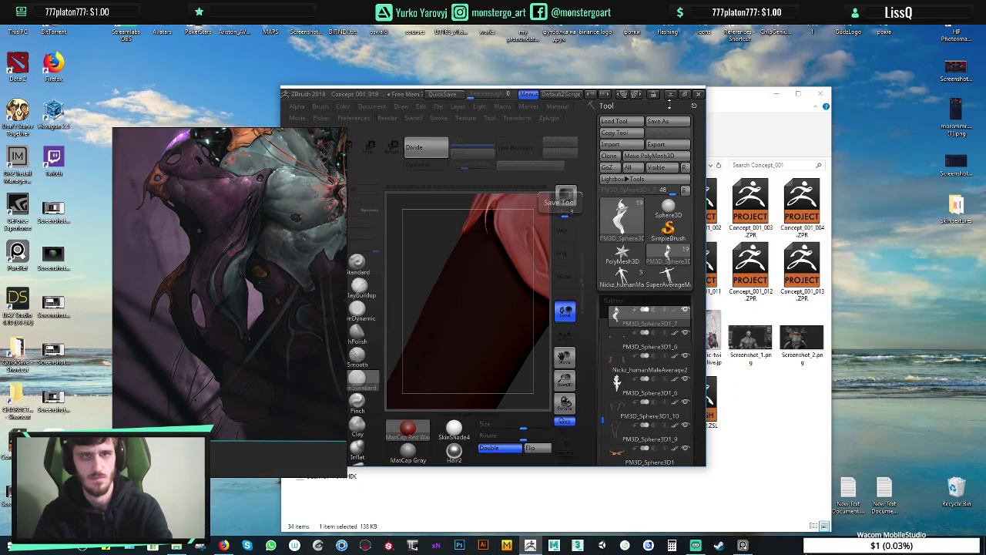
pyautogui.click(684, 93)
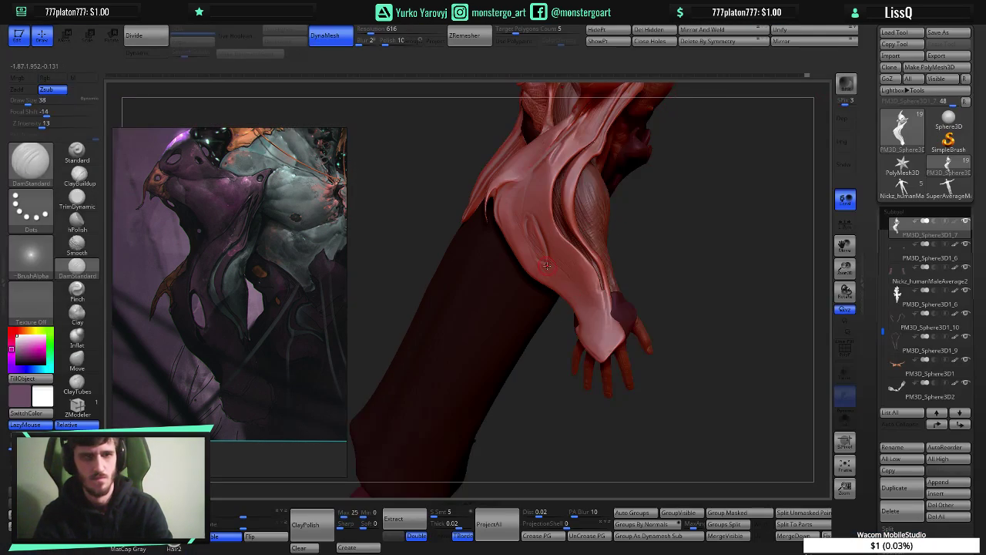
# - Deepen the elongated oval outline on the body into a recess with DamStandard at draw size 38
pyautogui.keyDown('ctrl'); pyautogui.moveTo(547, 267); pyautogui.dragTo(619, 279, button='right'); pyautogui.keyUp('ctrl')
pyautogui.moveTo(702, 272); pyautogui.dragTo(682, 312, button='right')
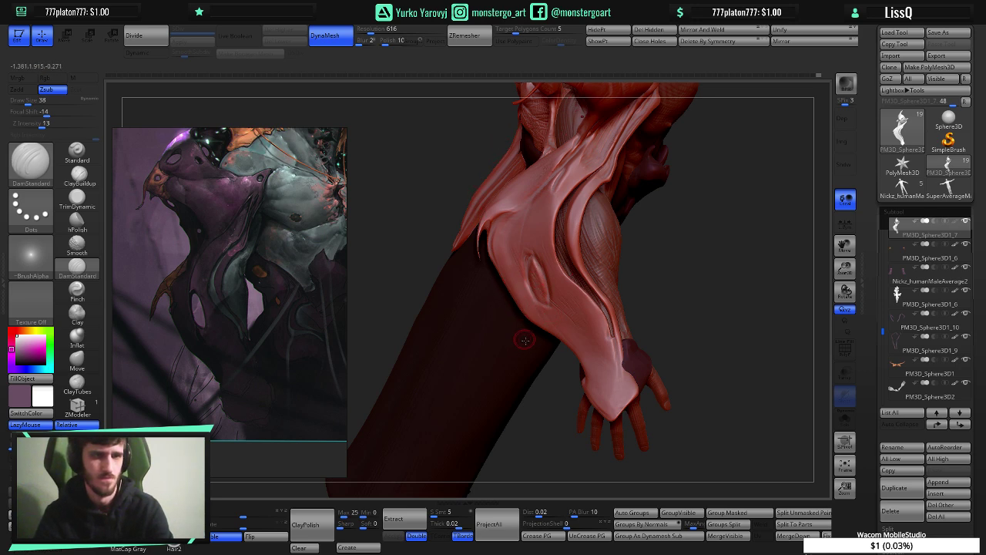
pyautogui.keyDown('ctrl'); pyautogui.keyDown('shift'); pyautogui.click(546, 326); pyautogui.keyUp('shift'); pyautogui.keyUp('ctrl')
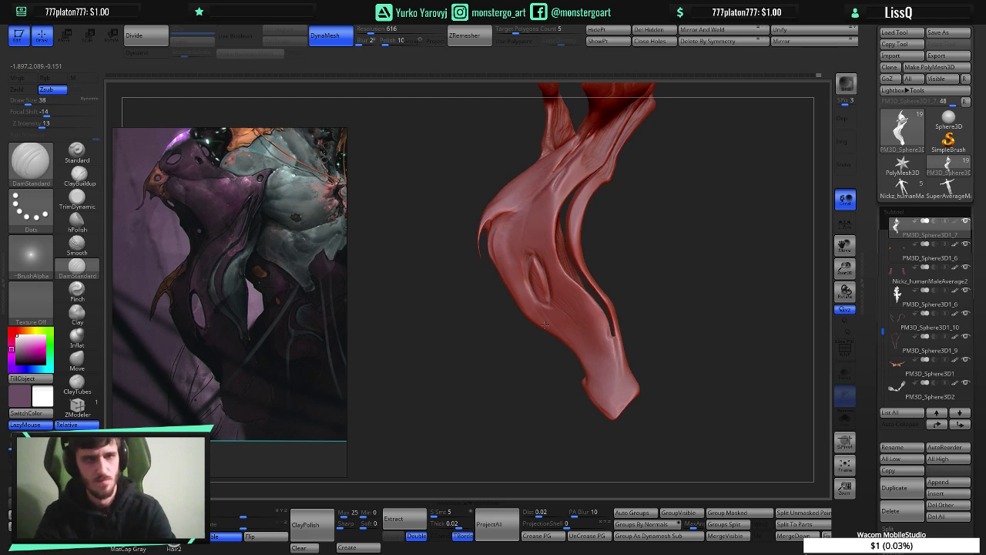
pyautogui.keyDown('ctrl'); pyautogui.keyDown('shift'); pyautogui.click(532, 336); pyautogui.keyUp('shift'); pyautogui.keyUp('ctrl')
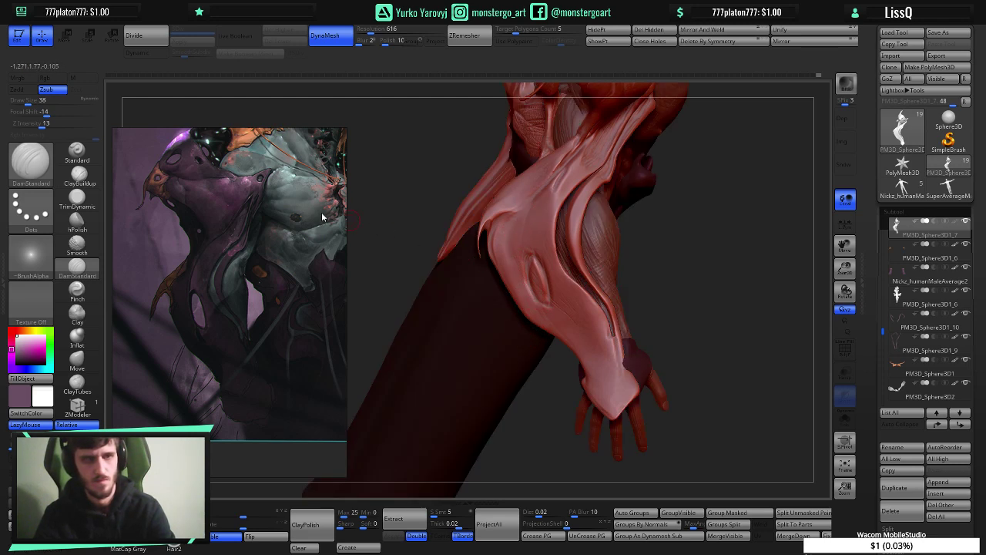
# - Carve out the inside of the oval recess with ClayBuildup at draw size 26
pyautogui.click(76, 176)
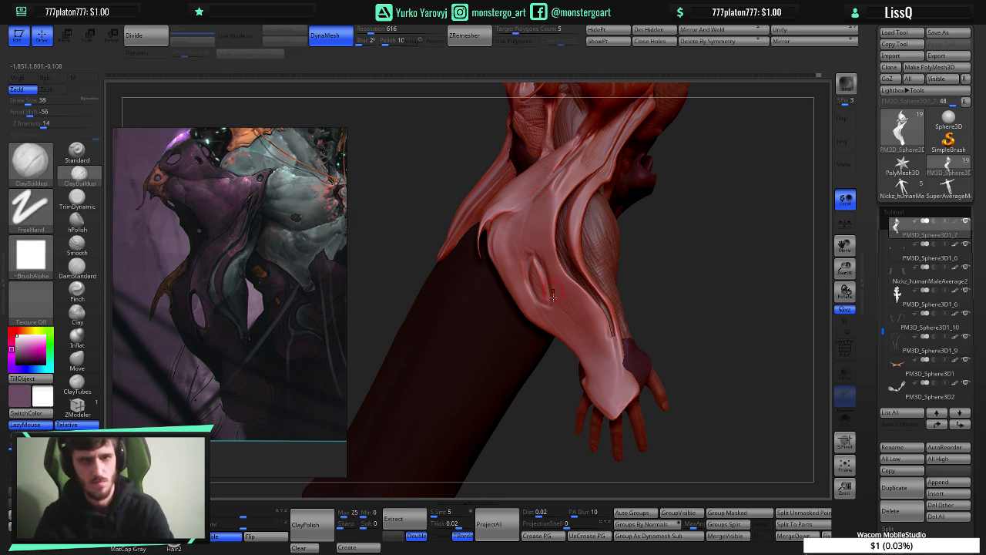
pyautogui.press('[')
pyautogui.keyDown('alt'); pyautogui.moveTo(549, 303); pyautogui.dragTo(538, 266); pyautogui.keyUp('alt')
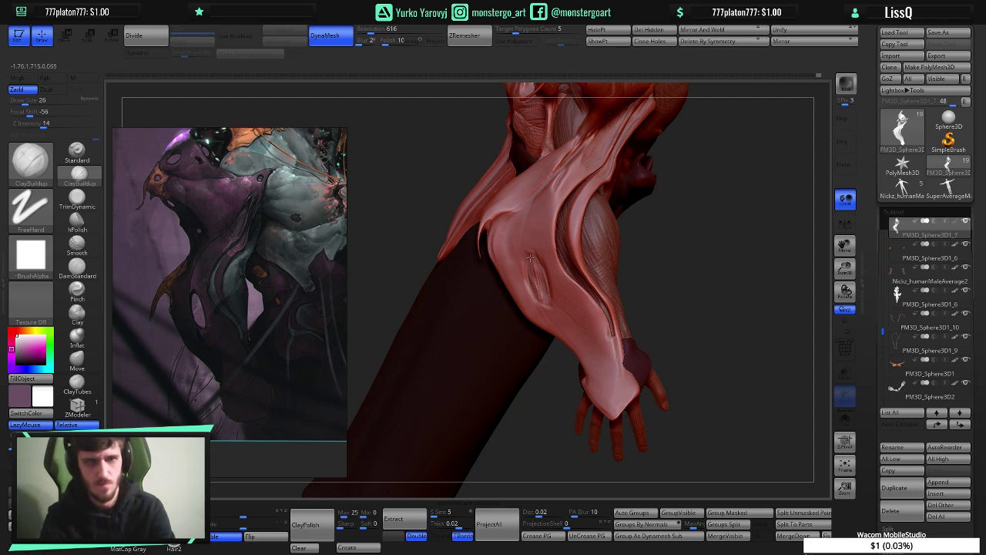
pyautogui.moveTo(531, 257); pyautogui.dragTo(542, 301)
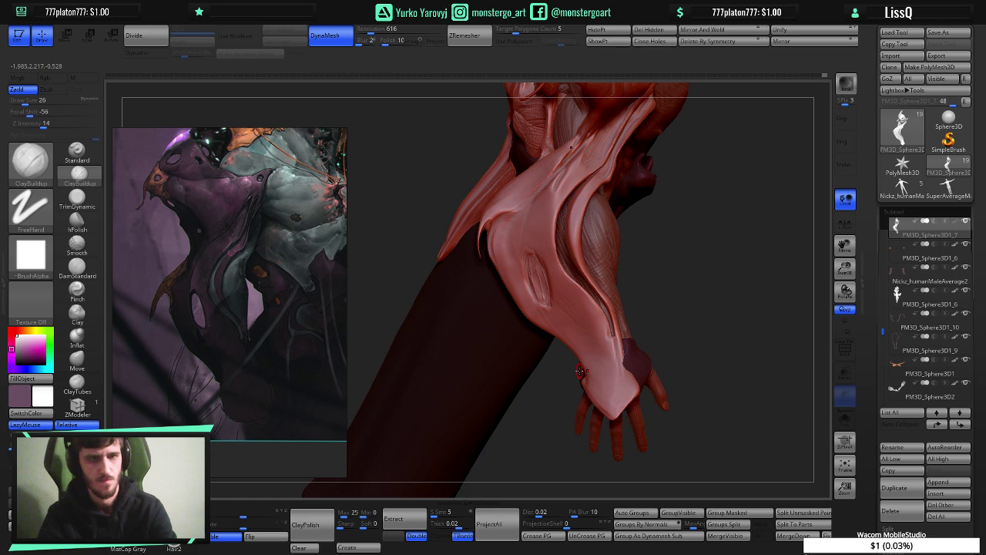
# - Reshape the body's lower end over the wrist with the Move brush at draw size 186, redoing the first attempt
pyautogui.moveTo(580, 370); pyautogui.dragTo(577, 370, button='right')
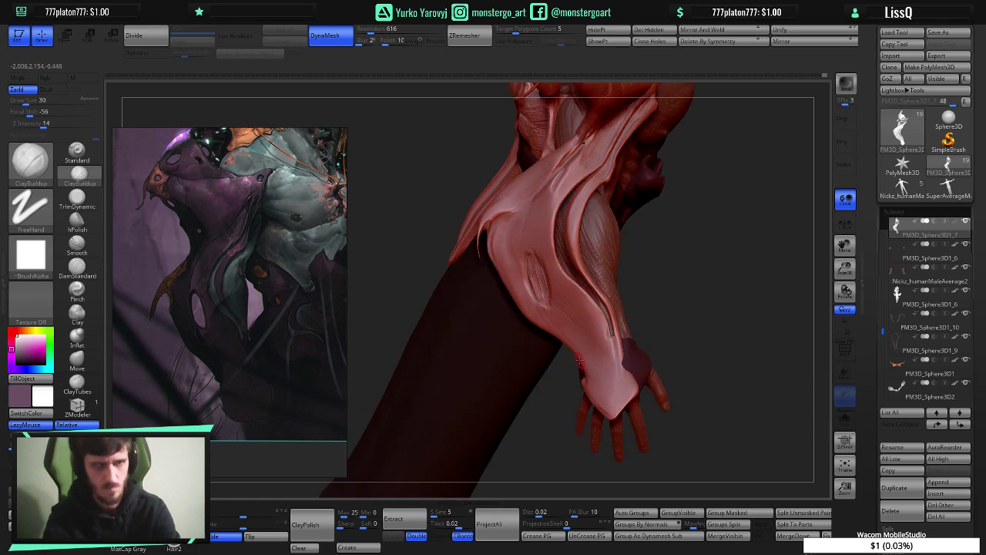
pyautogui.press(']')
pyautogui.press(']')
pyautogui.press(']')
pyautogui.press(']')
pyautogui.press(']')
pyautogui.press(']')
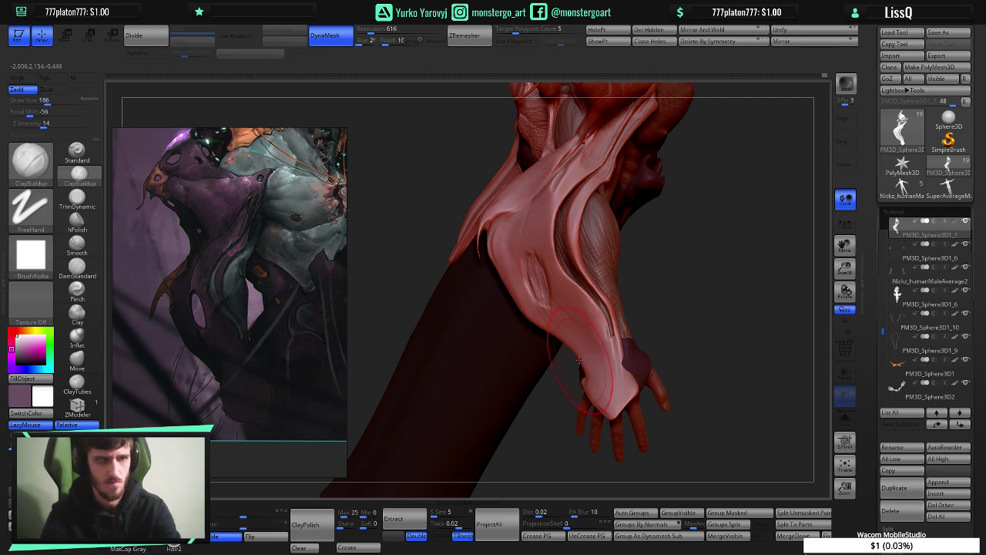
pyautogui.moveTo(595, 362); pyautogui.dragTo(598, 349, button='right')
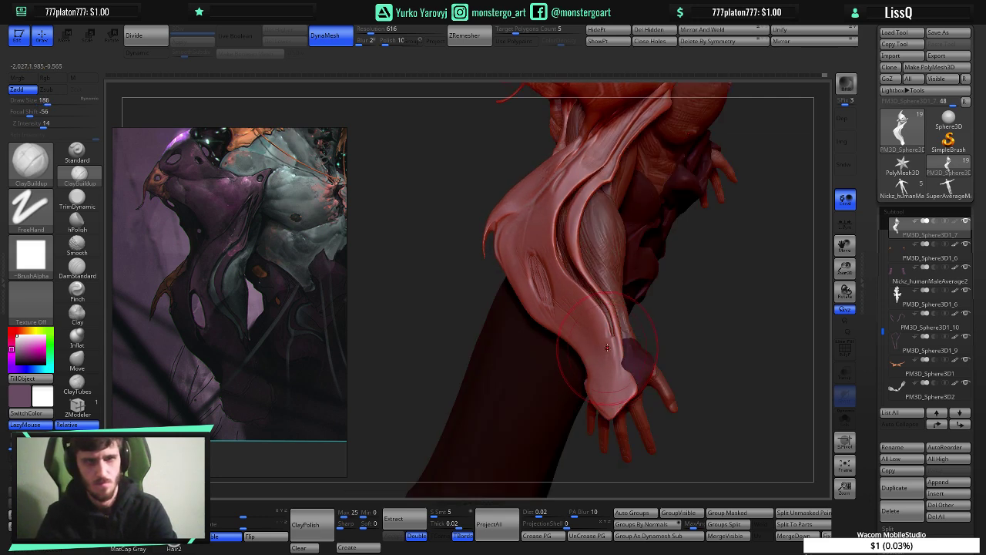
pyautogui.click(77, 382)
pyautogui.click(77, 358)
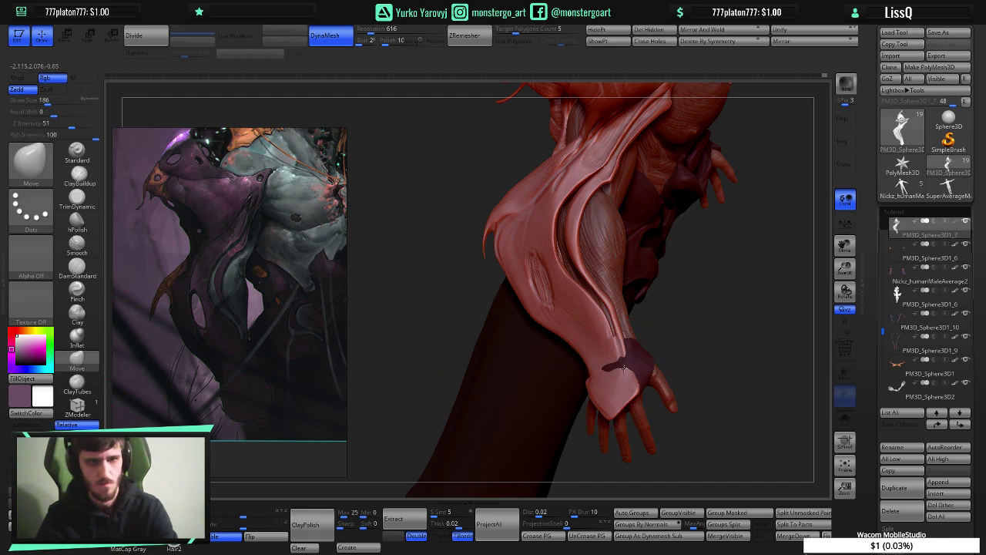
pyautogui.moveTo(626, 368); pyautogui.dragTo(629, 365, button='right')
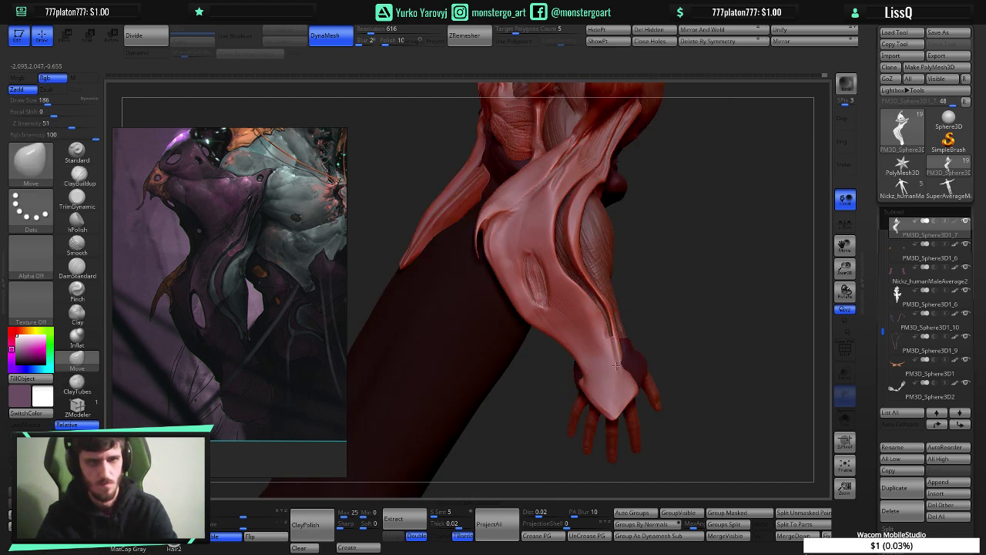
pyautogui.moveTo(632, 370); pyautogui.dragTo(617, 348)
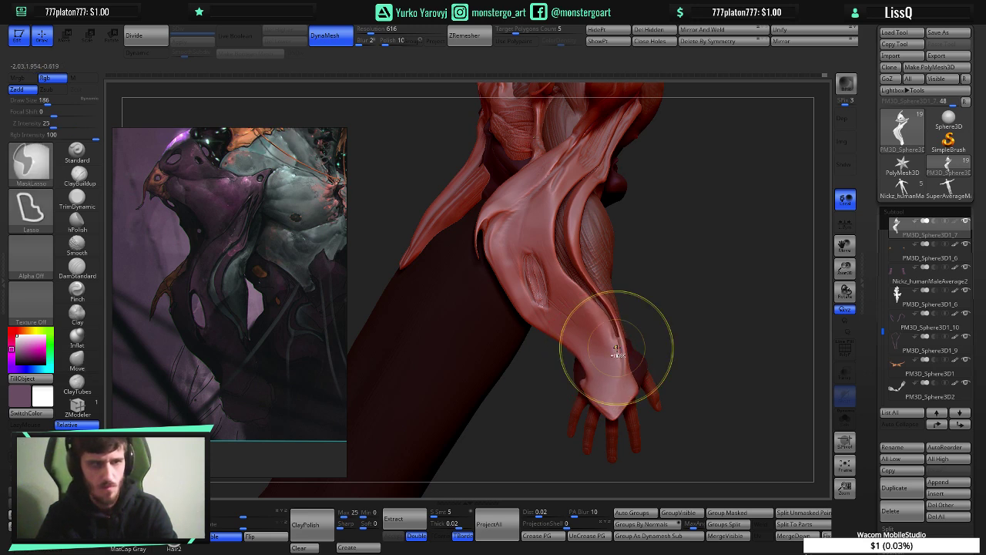
pyautogui.hotkey('ctrl', 'z')
pyautogui.moveTo(605, 327); pyautogui.dragTo(625, 372)
pyautogui.moveTo(625, 373)
pyautogui.mouseDown(button='right')
pyautogui.moveTo(575, 367)
pyautogui.moveTo(582, 361)
pyautogui.moveTo(563, 344)
pyautogui.mouseUp(button='right')
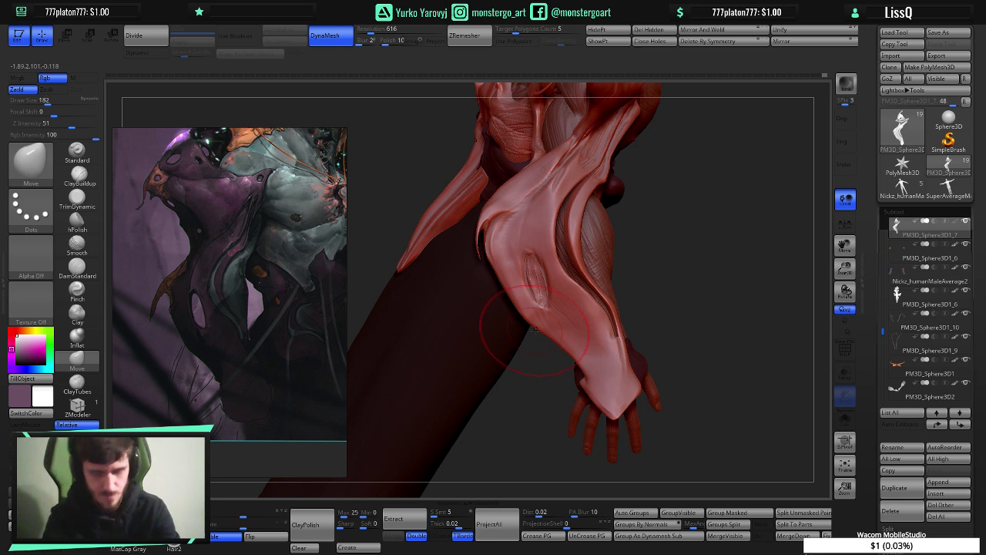
# - Adjust the body's outer edge just below the oval recess with the Move brush at draw size 106
pyautogui.press('[')
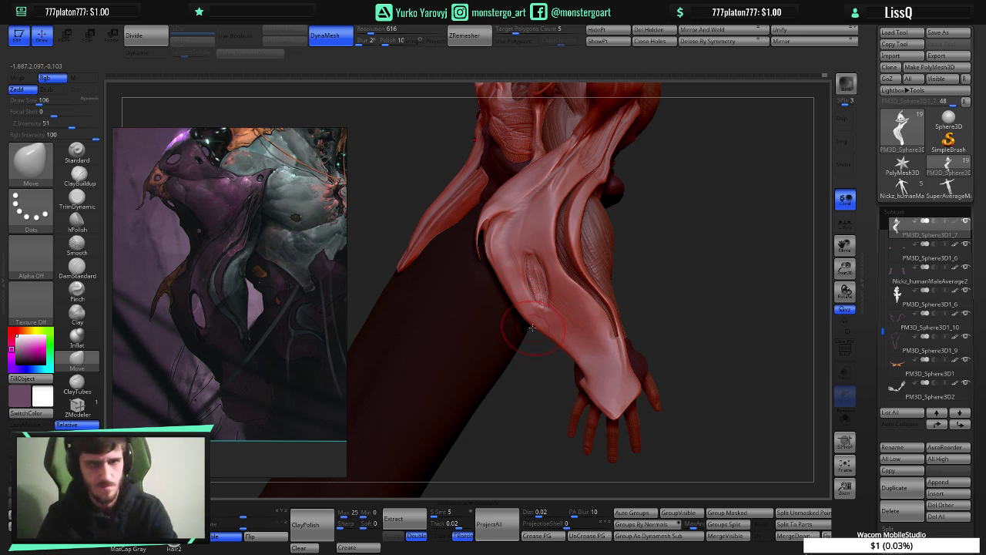
pyautogui.press('[')
pyautogui.press('[')
pyautogui.moveTo(528, 321); pyautogui.dragTo(528, 330)
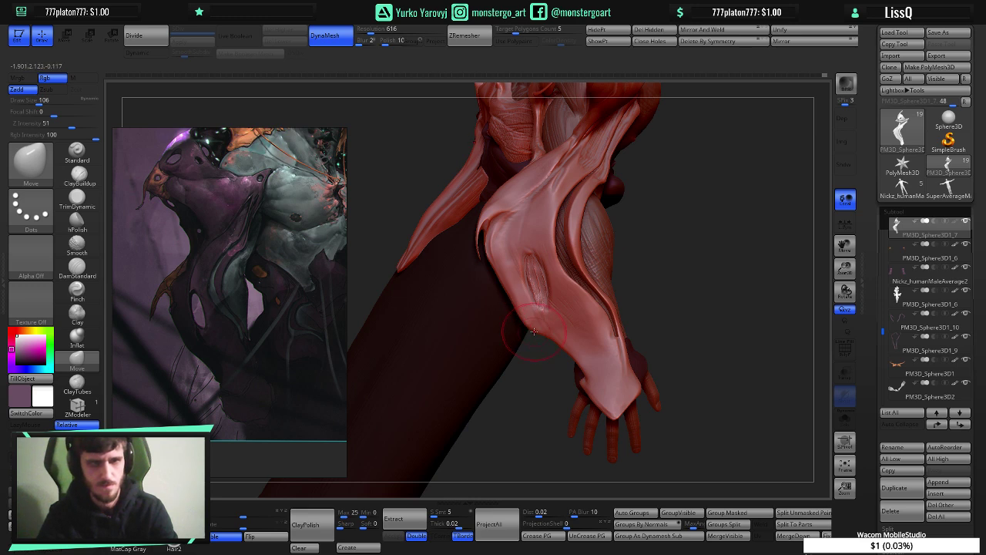
# - Refine the corner of the body's outer edge below the oval recess with the Move brush at draw size 78
pyautogui.press('ctrl')
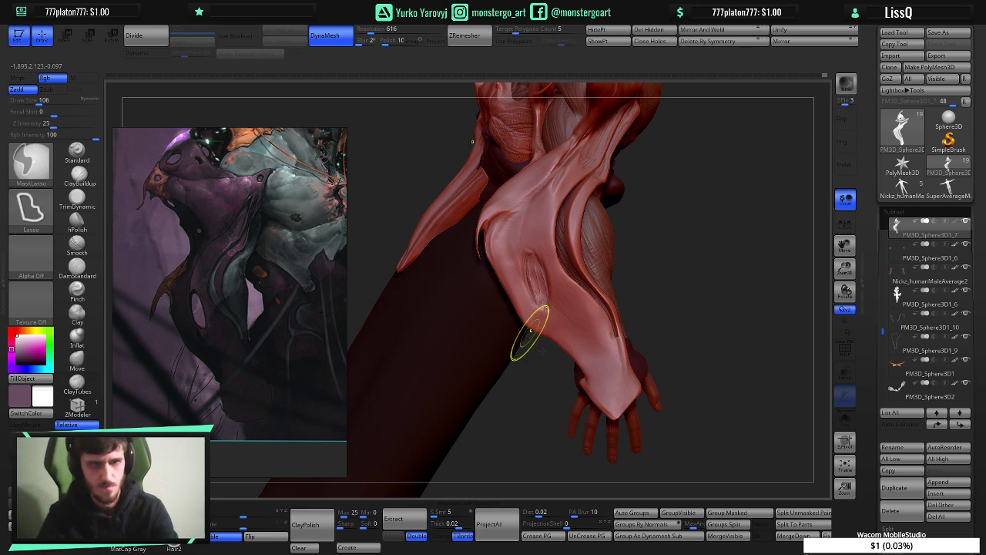
pyautogui.keyDown('ctrl'); pyautogui.moveTo(530, 332); pyautogui.dragTo(546, 353, button='right'); pyautogui.keyUp('ctrl')
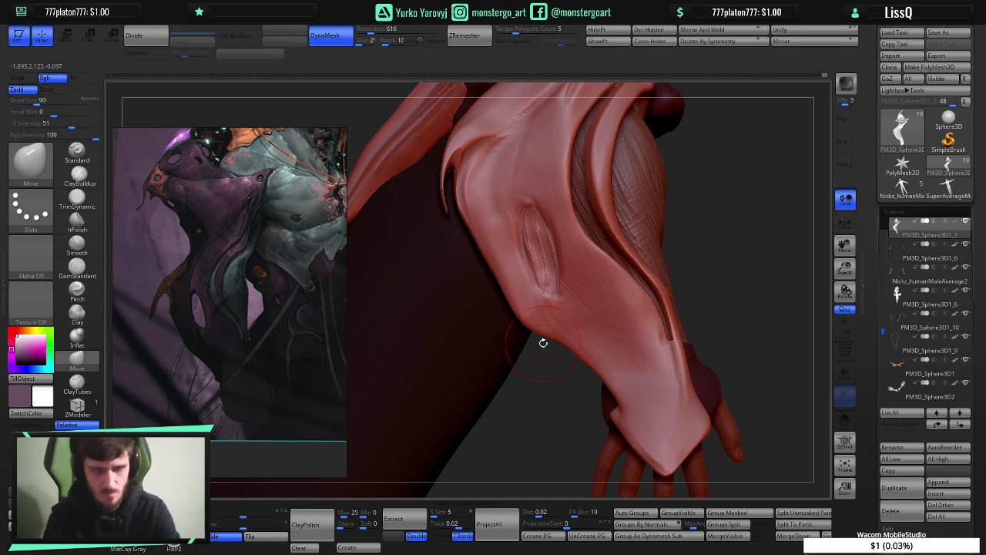
pyautogui.press('[')
pyautogui.press('[')
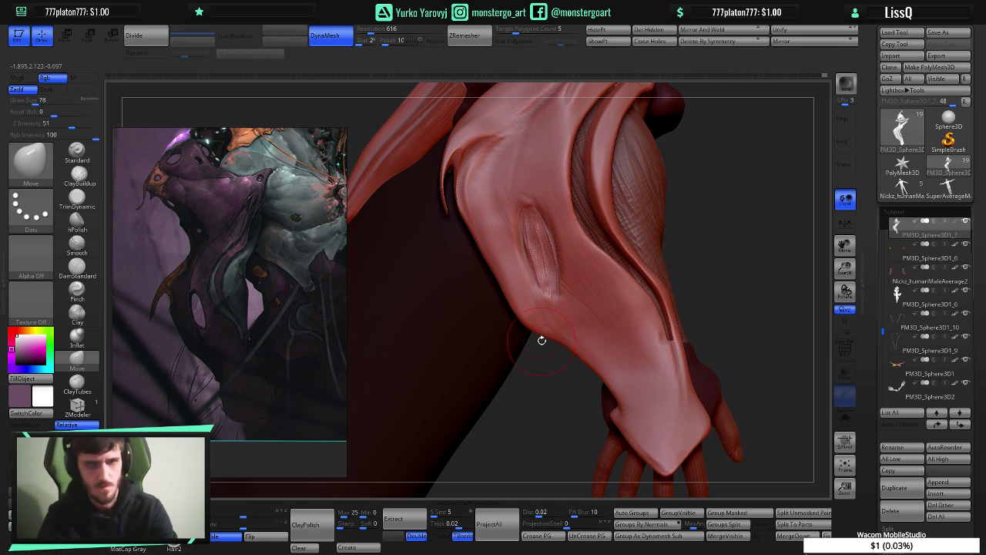
pyautogui.keyDown('ctrl'); pyautogui.keyDown('shift'); pyautogui.click(539, 337); pyautogui.keyUp('shift'); pyautogui.keyUp('ctrl')
pyautogui.keyDown('ctrl'); pyautogui.keyDown('shift'); pyautogui.click(536, 333); pyautogui.keyUp('shift'); pyautogui.keyUp('ctrl')
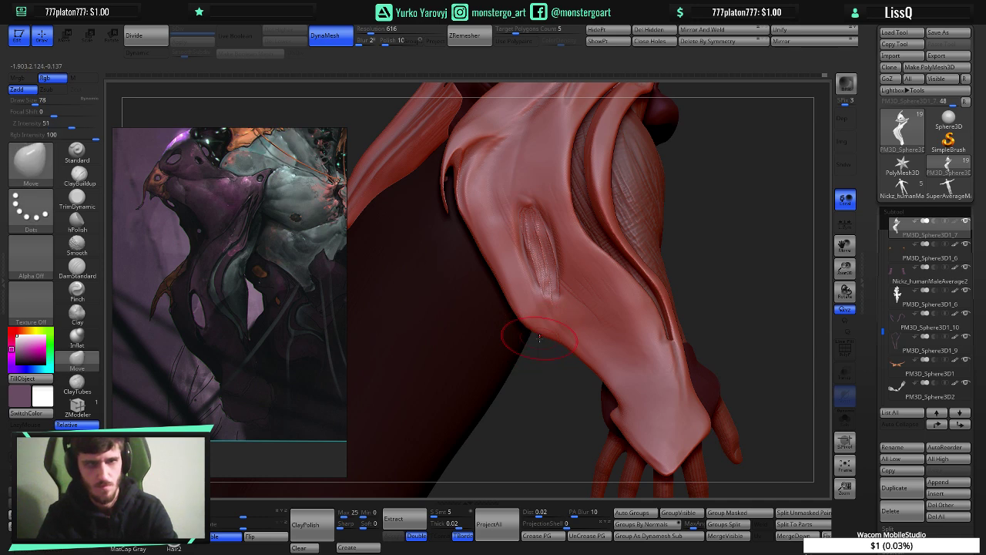
pyautogui.keyDown('ctrl'); pyautogui.keyDown('shift'); pyautogui.click(541, 330); pyautogui.keyUp('shift'); pyautogui.keyUp('ctrl')
pyautogui.keyDown('ctrl'); pyautogui.keyDown('shift'); pyautogui.click(537, 333); pyautogui.keyUp('shift'); pyautogui.keyUp('ctrl')
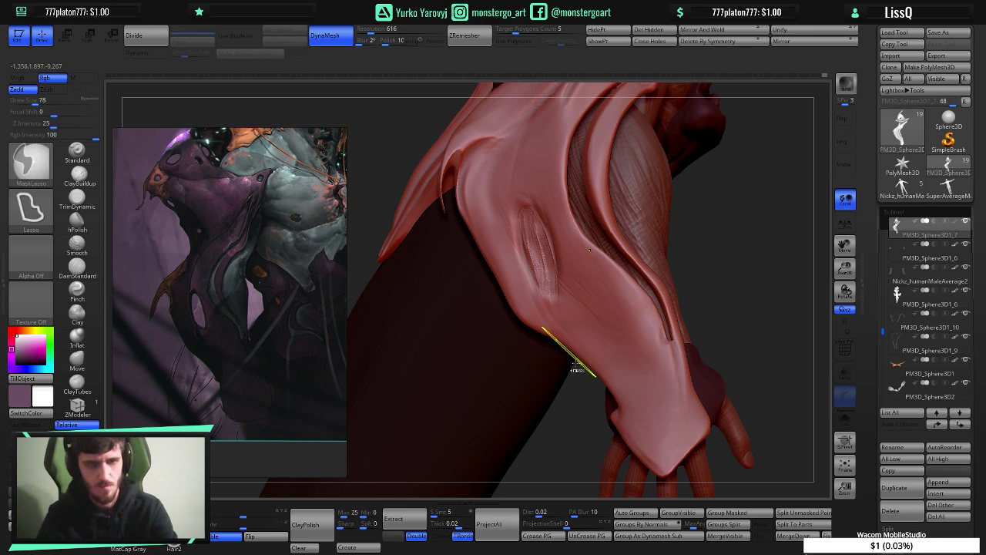
pyautogui.press('[')
pyautogui.press('[')
pyautogui.press('[')
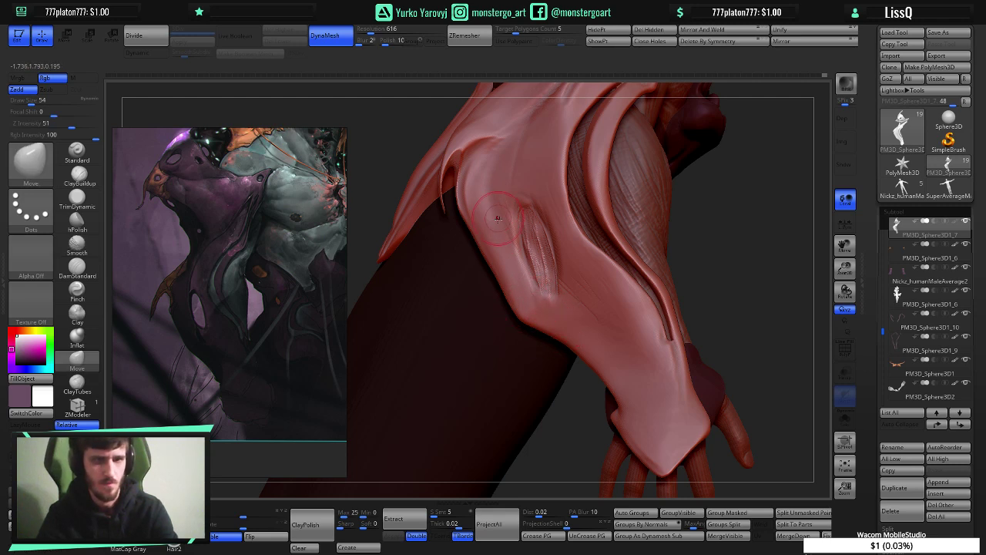
# - Lasso-mask the body's outer edge beside the oval recess and invert the mask so only that edge stays editable
pyautogui.press('ctrl')
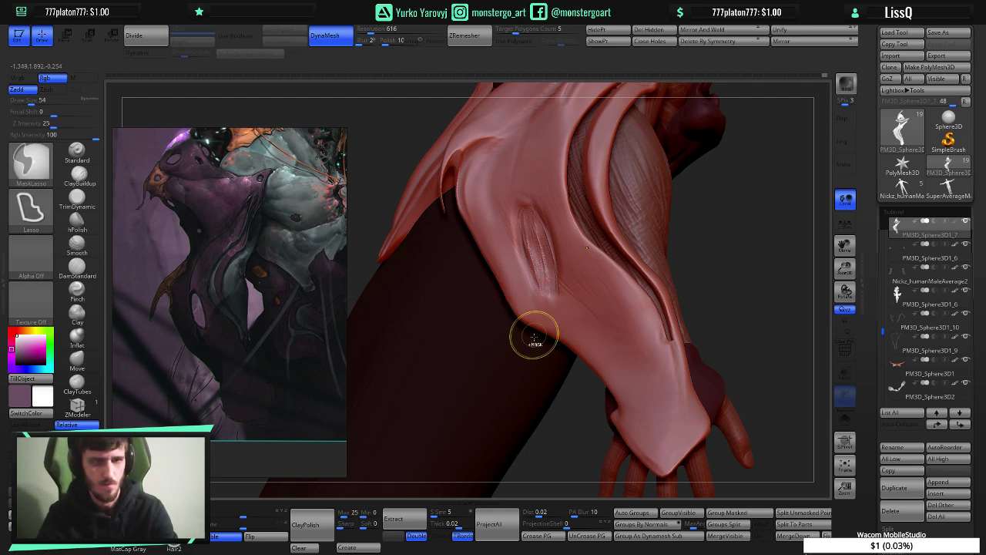
pyautogui.moveTo(535, 337)
pyautogui.keyDown('ctrl'); pyautogui.mouseDown()
pyautogui.moveTo(535, 362)
pyautogui.moveTo(509, 255)
pyautogui.moveTo(435, 150)
pyautogui.moveTo(383, 327)
pyautogui.moveTo(467, 315)
pyautogui.moveTo(464, 207)
pyautogui.moveTo(348, 154)
pyautogui.moveTo(343, 171)
pyautogui.mouseUp(); pyautogui.keyUp('ctrl')
pyautogui.keyDown('ctrl'); pyautogui.moveTo(497, 141); pyautogui.dragTo(381, 407); pyautogui.keyUp('ctrl')
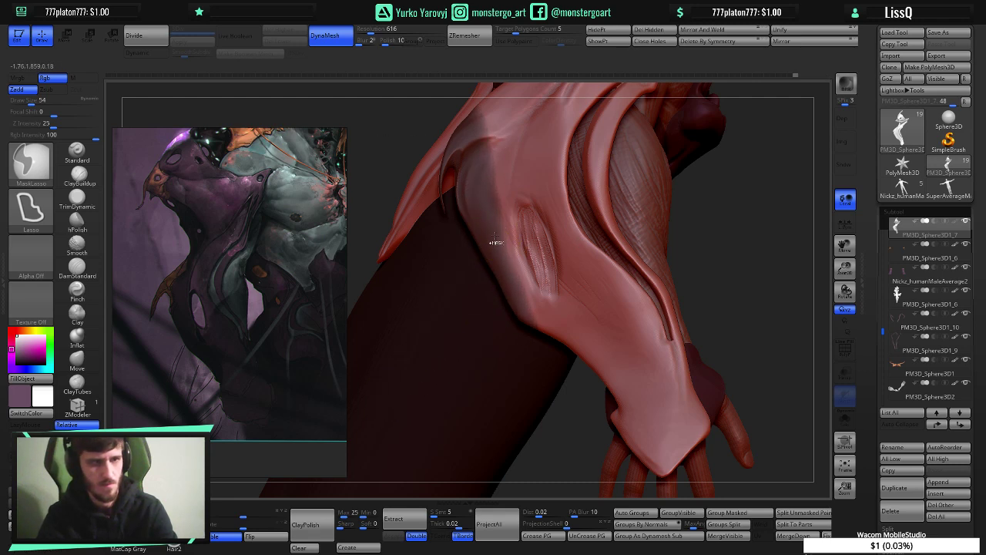
pyautogui.keyDown('ctrl'); pyautogui.click(700, 238); pyautogui.keyUp('ctrl')
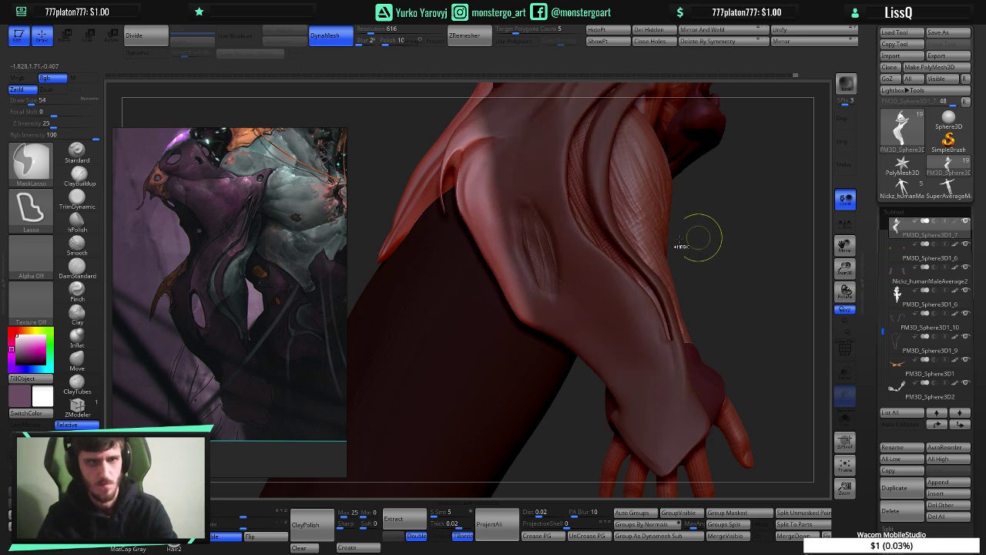
# - Pull the unmasked outer edge beside the recess slightly outward with the Move brush at draw size 98
pyautogui.press(']')
pyautogui.press(']')
pyautogui.press(']')
pyautogui.press(']')
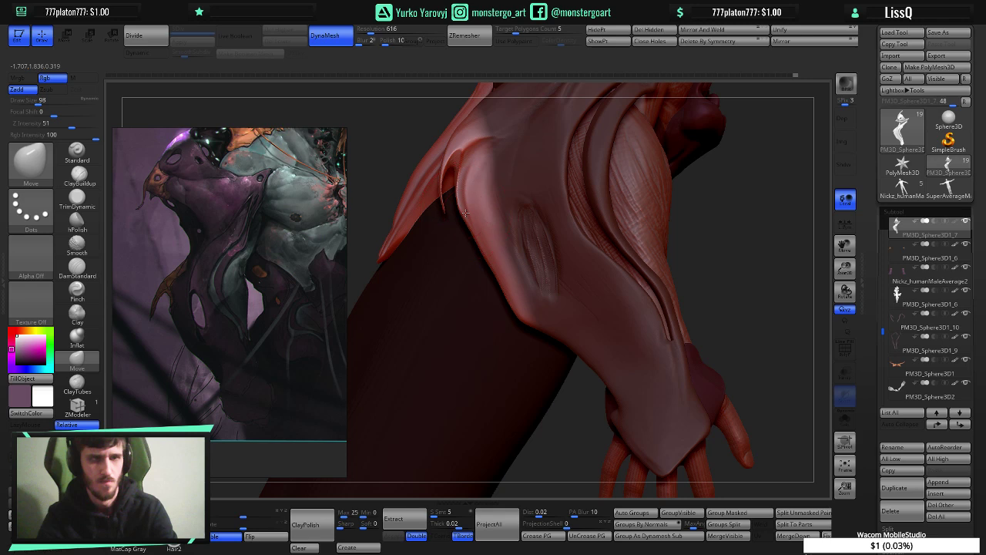
pyautogui.moveTo(465, 215); pyautogui.dragTo(458, 215)
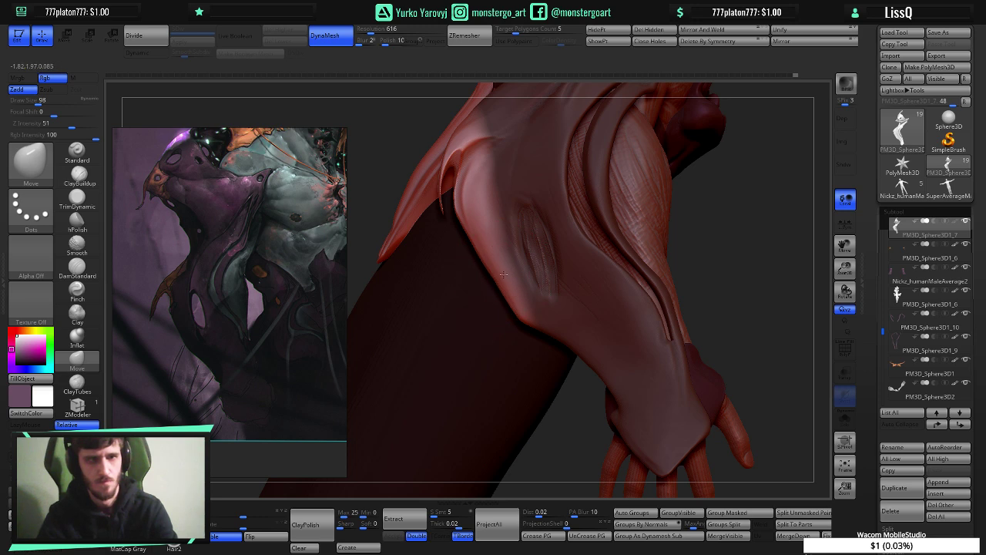
# - Flatten the unmasked outer edge with TrimDynamic at draw size 98, check the form from several angles, and clear the mask
pyautogui.click(87, 201)
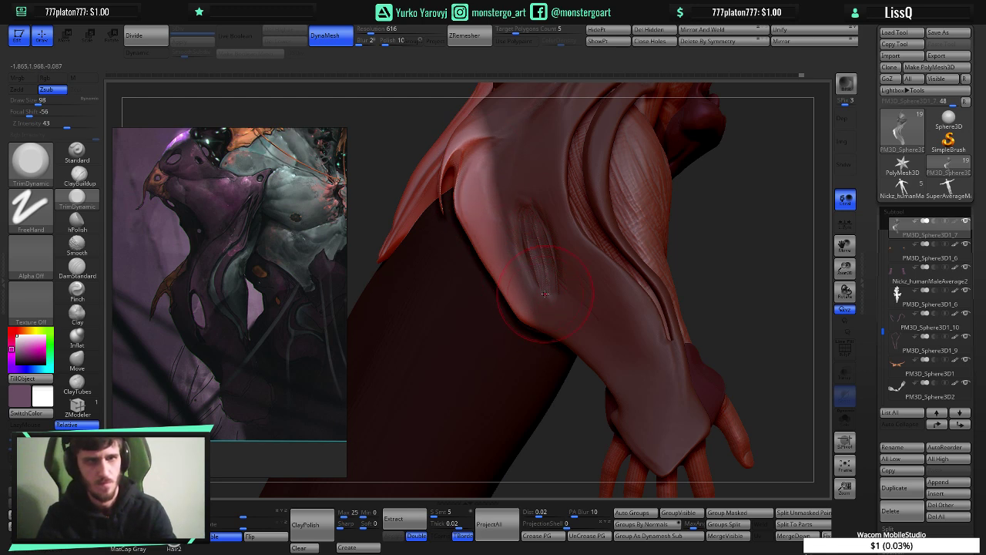
pyautogui.moveTo(561, 318)
pyautogui.keyDown('ctrl'); pyautogui.mouseDown(button='right')
pyautogui.moveTo(544, 293)
pyautogui.moveTo(560, 317)
pyautogui.mouseUp(button='right'); pyautogui.keyUp('ctrl')
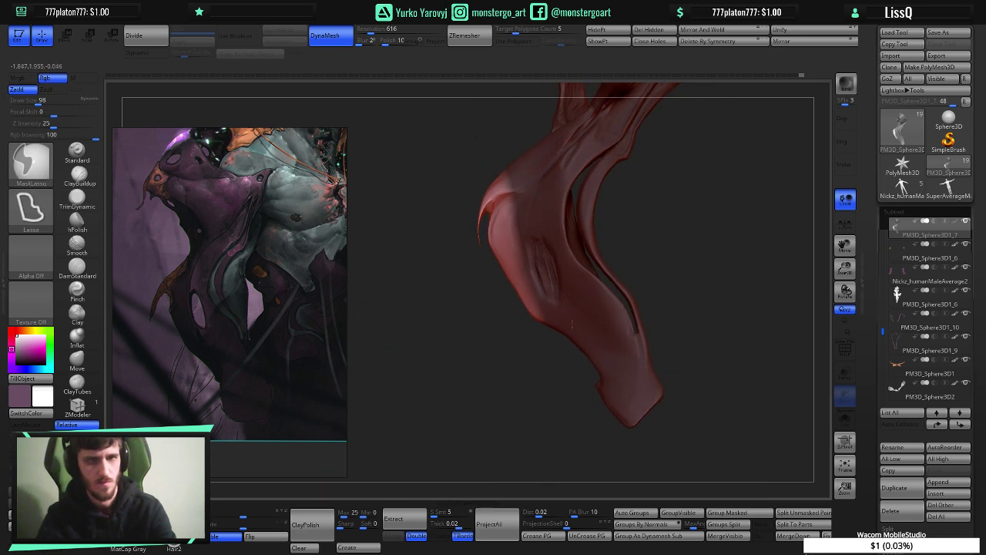
pyautogui.keyDown('ctrl'); pyautogui.moveTo(572, 324); pyautogui.dragTo(561, 287, button='right'); pyautogui.keyUp('ctrl')
pyautogui.moveTo(628, 368); pyautogui.dragTo(654, 374, button='right')
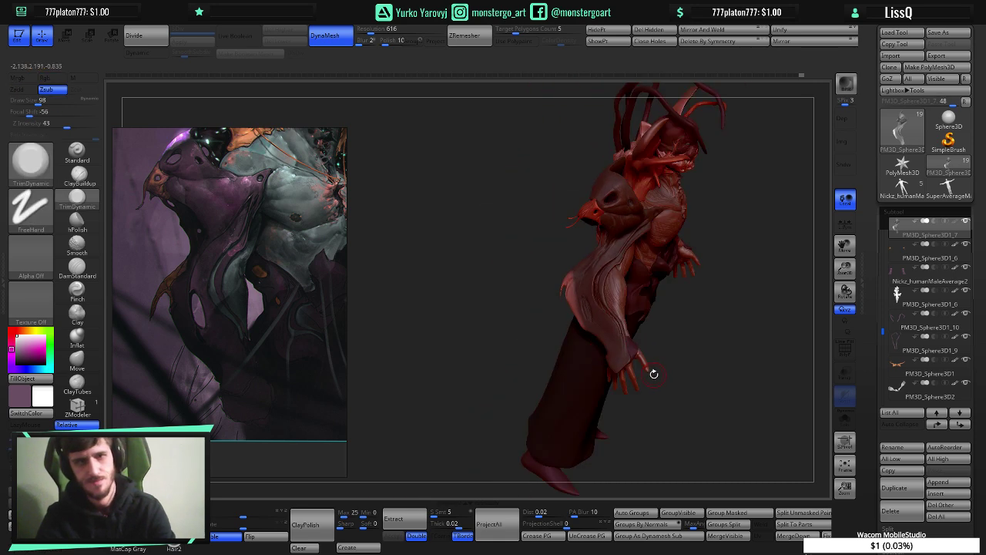
pyautogui.keyDown('ctrl'); pyautogui.moveTo(627, 338); pyautogui.dragTo(653, 366, button='right'); pyautogui.keyUp('ctrl')
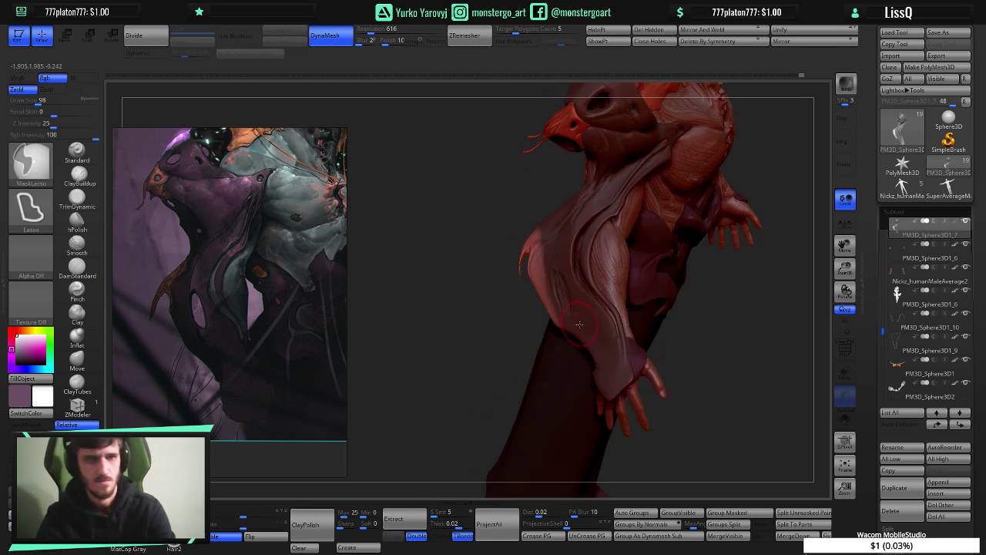
pyautogui.keyDown('ctrl'); pyautogui.keyDown('shift'); pyautogui.click(614, 341); pyautogui.keyUp('shift'); pyautogui.keyUp('ctrl')
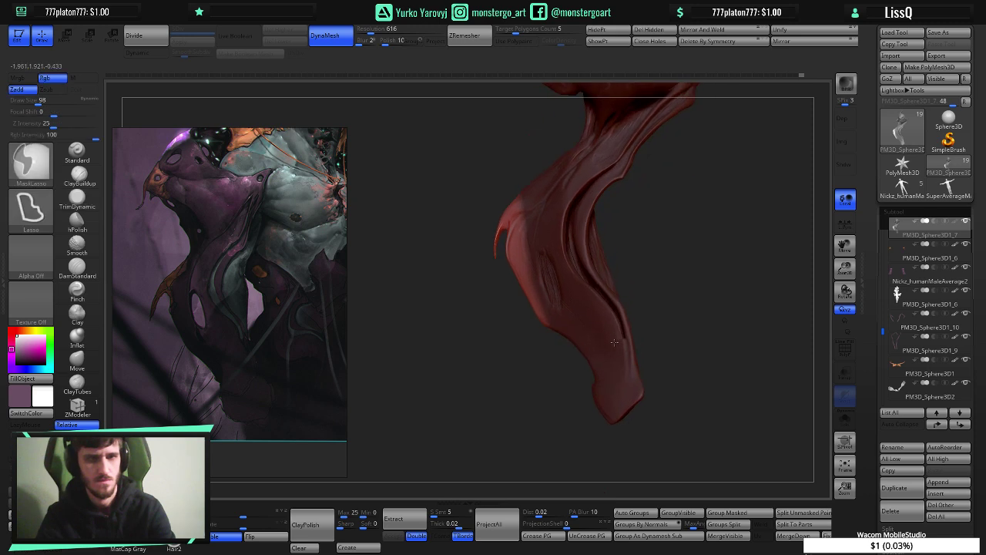
pyautogui.moveTo(615, 342); pyautogui.dragTo(606, 330, button='right')
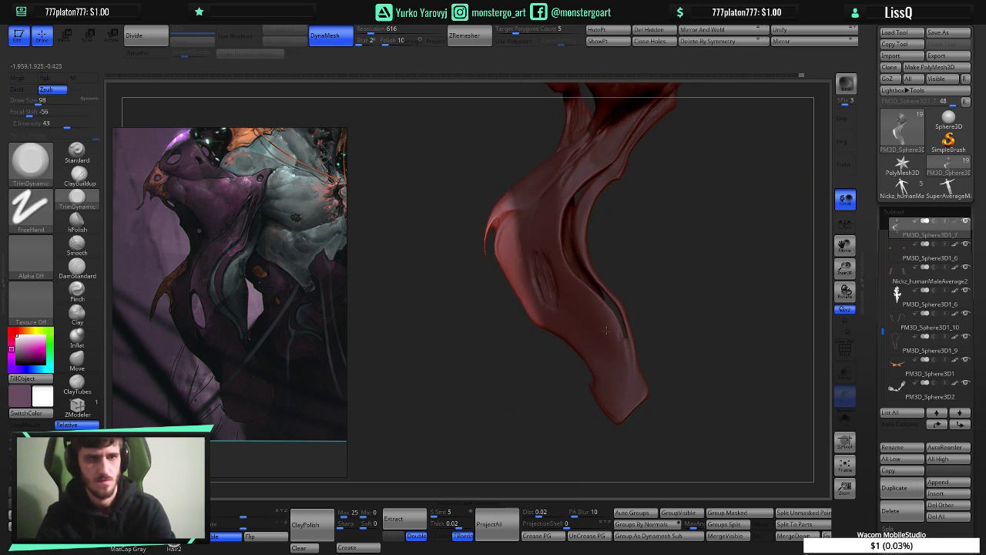
pyautogui.press('ctrl')
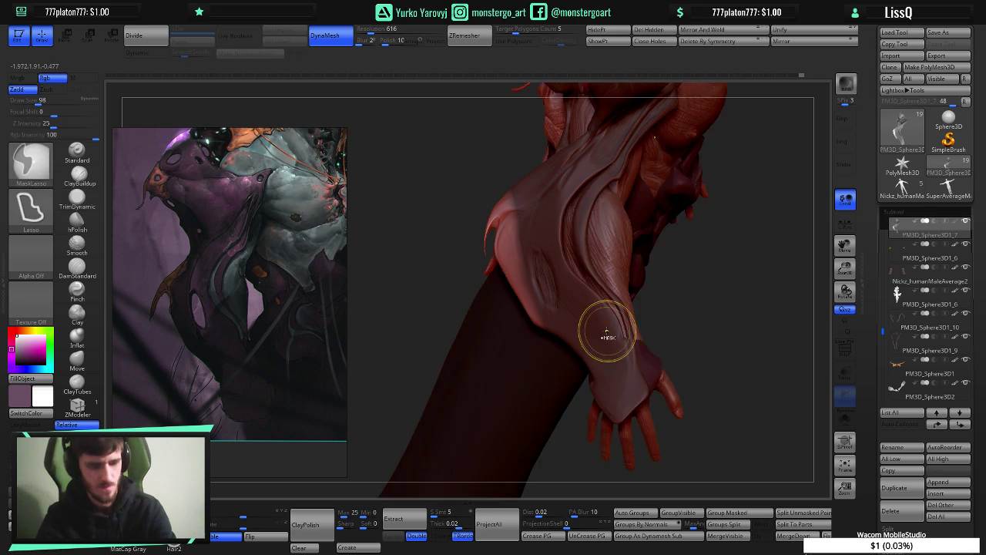
pyautogui.keyDown('ctrl'); pyautogui.moveTo(699, 337); pyautogui.dragTo(670, 332); pyautogui.keyUp('ctrl')
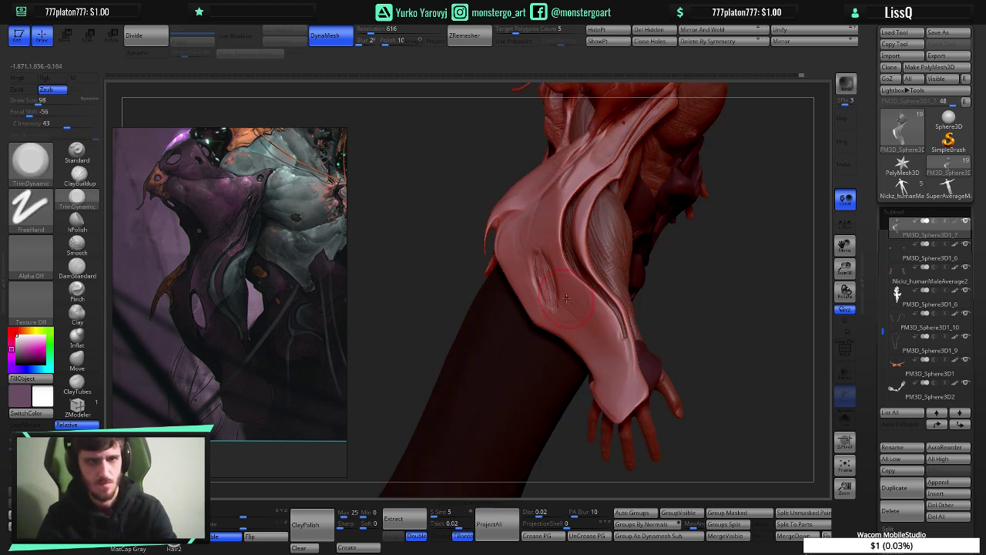
# - Sharpen and deepen the rim of the oval recess with DamStandard at draw size 46
pyautogui.keyDown('ctrl'); pyautogui.moveTo(567, 299); pyautogui.dragTo(573, 299, button='right'); pyautogui.keyUp('ctrl')
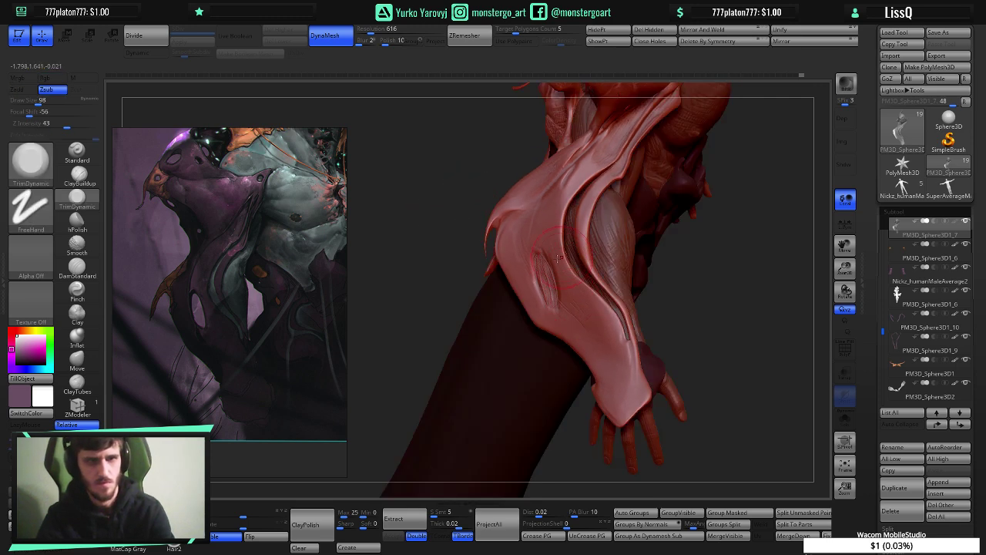
pyautogui.click(71, 275)
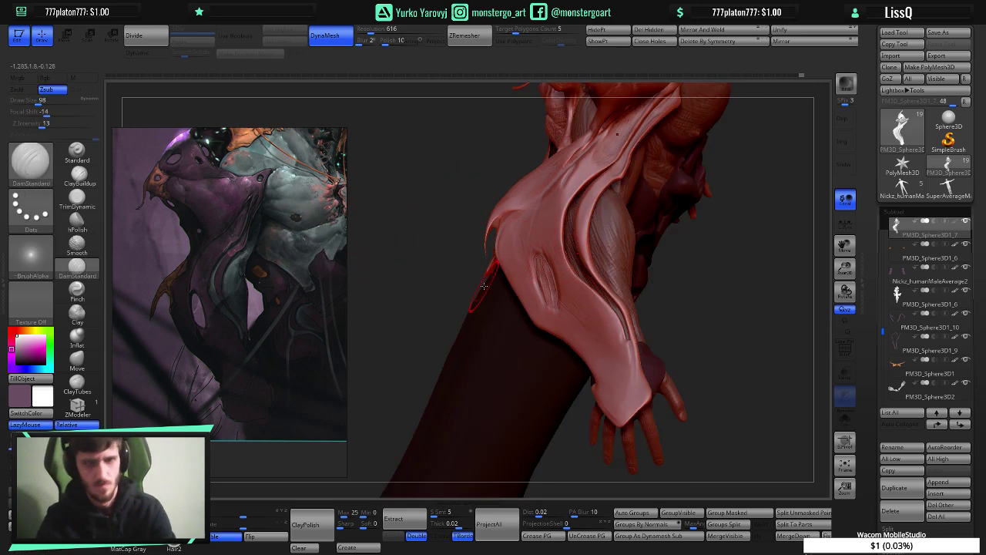
pyautogui.press('[')
pyautogui.press('[')
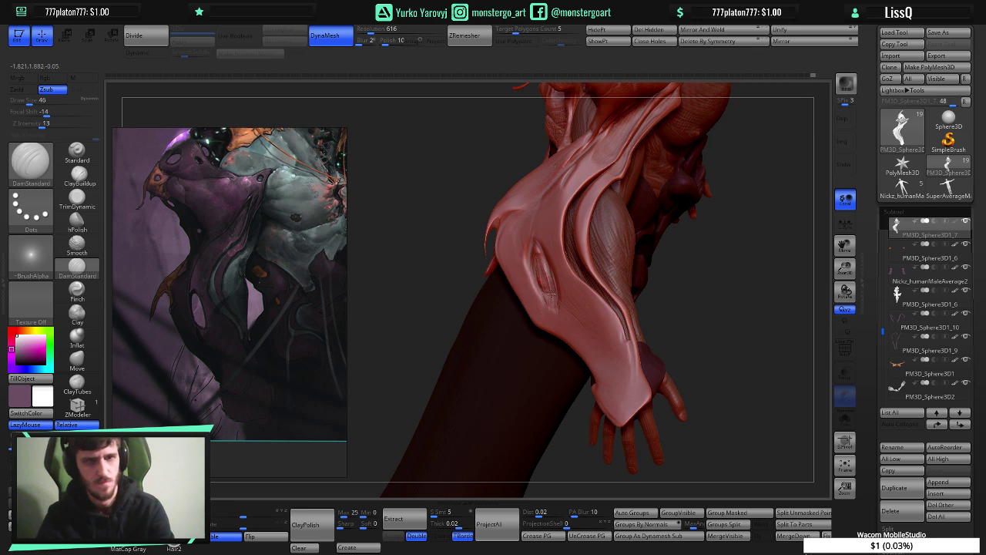
# - Build up the surface around the lower end of the oval recess with ClayBuildup at draw size 46
pyautogui.press('b')
pyautogui.press('c')
pyautogui.press('b')
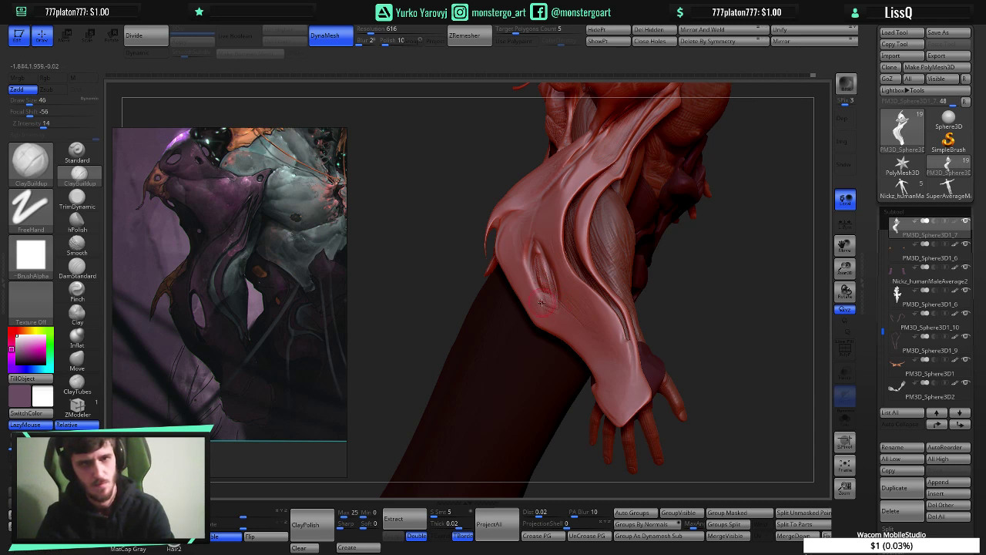
# - Flatten the surface around and below the oval recess with TrimDynamic at draw sizes 46 and 58
pyautogui.press('b')
pyautogui.press('t')
pyautogui.press('d')
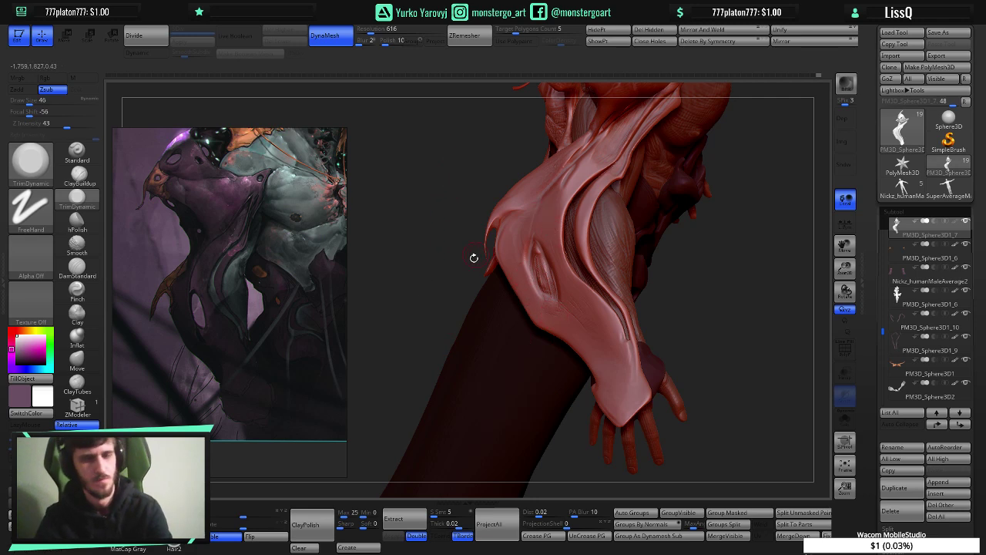
pyautogui.moveTo(540, 309); pyautogui.dragTo(560, 302, button='right')
pyautogui.keyDown('ctrl'); pyautogui.keyDown('shift'); pyautogui.click(543, 303); pyautogui.keyUp('shift'); pyautogui.keyUp('ctrl')
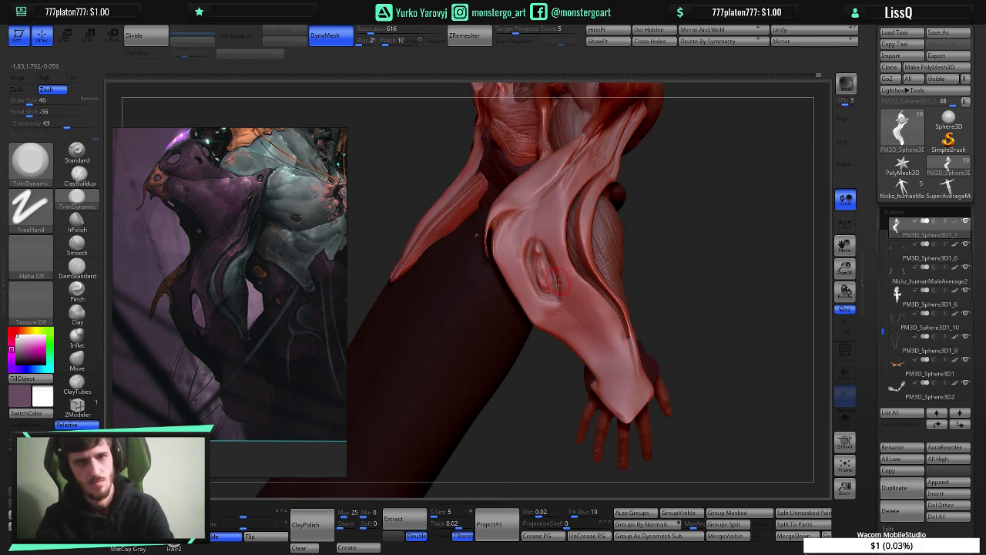
pyautogui.press(']')
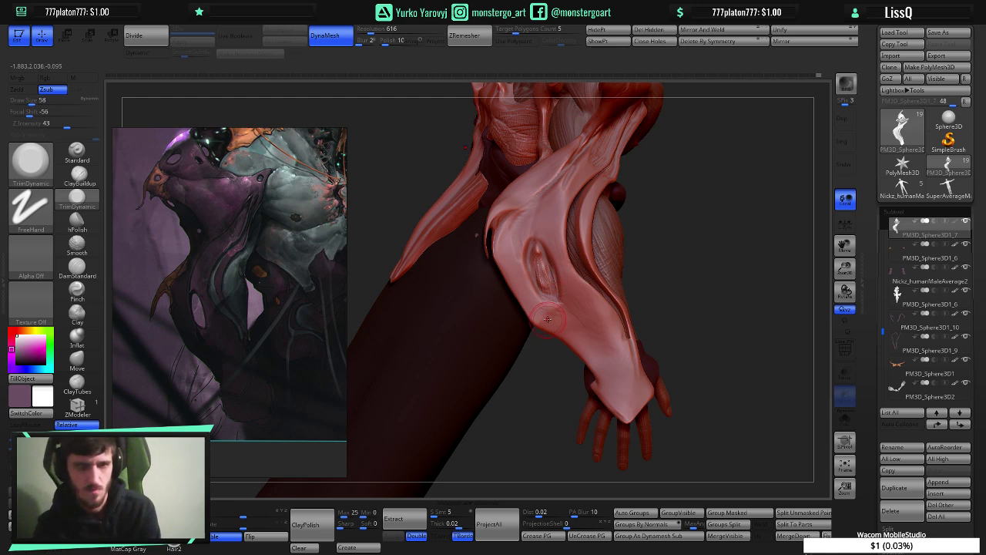
pyautogui.keyDown('ctrl'); pyautogui.moveTo(550, 316); pyautogui.dragTo(533, 321, button='right'); pyautogui.keyUp('ctrl')
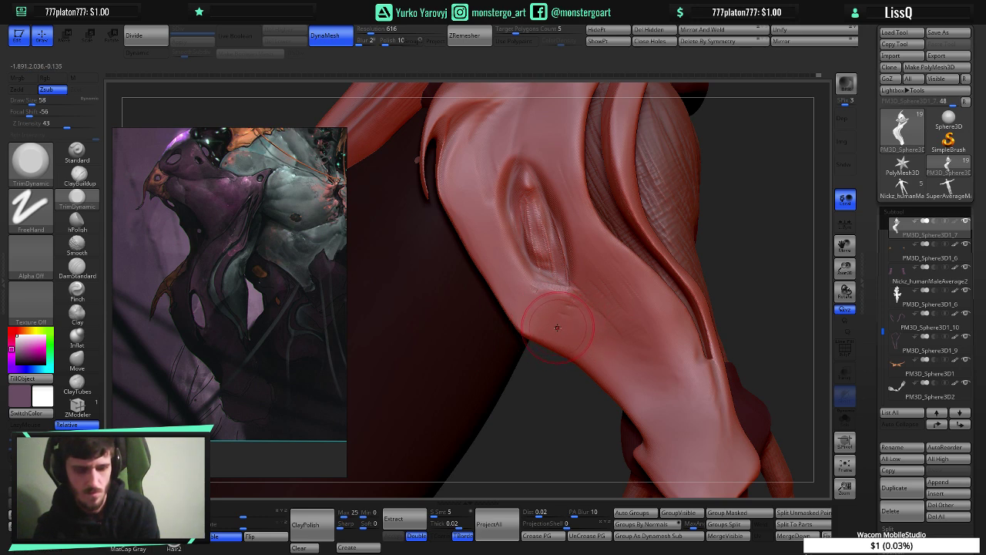
pyautogui.moveTo(568, 323); pyautogui.dragTo(569, 323)
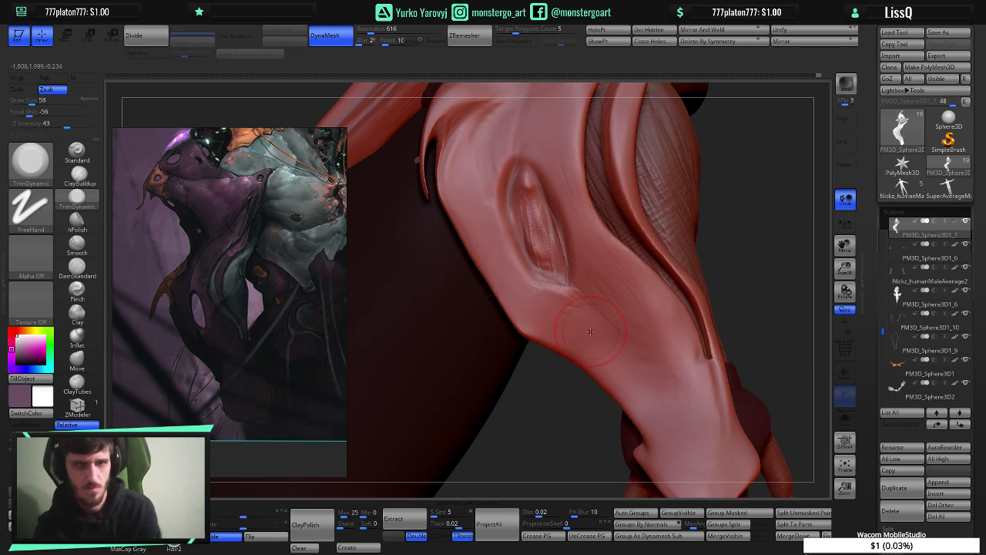
# - Re-cut both sides and the pointed ends of the oval recess's outline with DamStandard at draw size 34
pyautogui.moveTo(609, 316)
pyautogui.mouseDown(button='right')
pyautogui.moveTo(614, 306)
pyautogui.moveTo(600, 304)
pyautogui.mouseUp(button='right')
pyautogui.press('[')
pyautogui.press('[')
pyautogui.press('[')
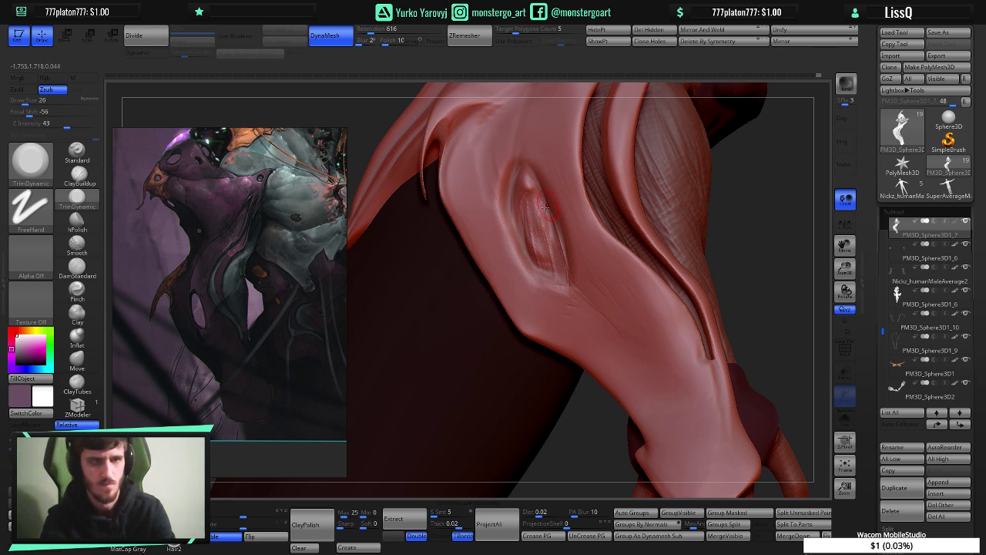
pyautogui.press('[')
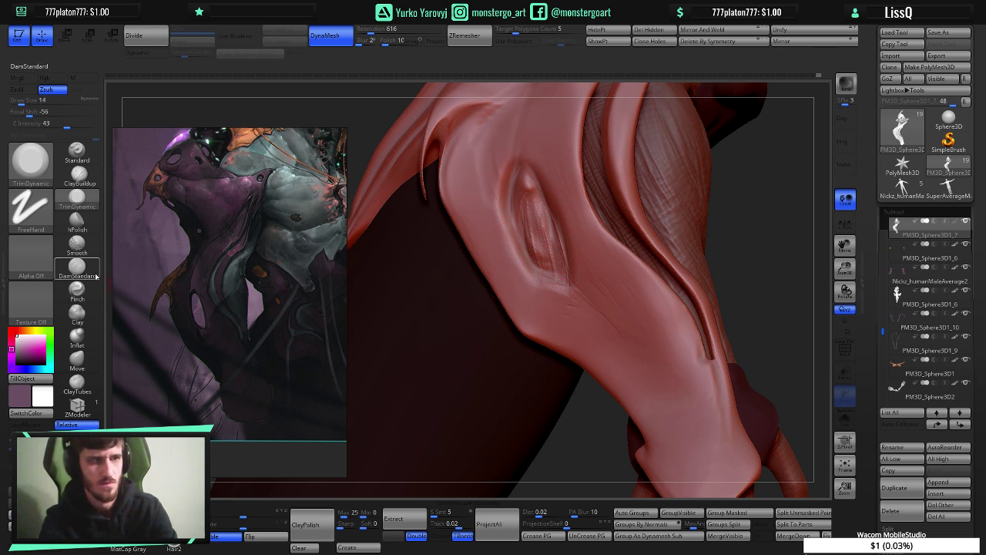
pyautogui.click(76, 266)
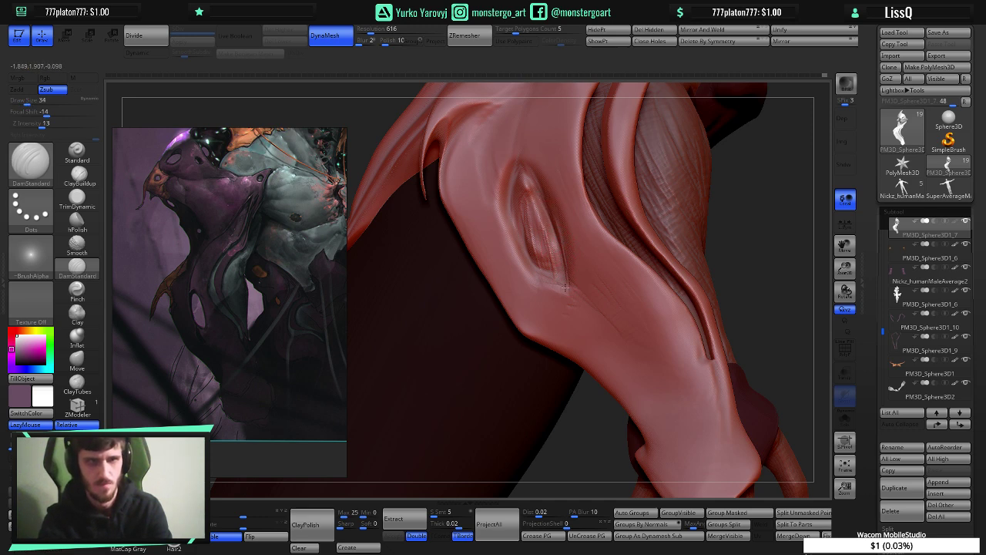
pyautogui.moveTo(566, 288)
pyautogui.mouseDown()
pyautogui.moveTo(550, 196)
pyautogui.moveTo(524, 157)
pyautogui.mouseUp()
pyautogui.moveTo(558, 285); pyautogui.dragTo(564, 248)
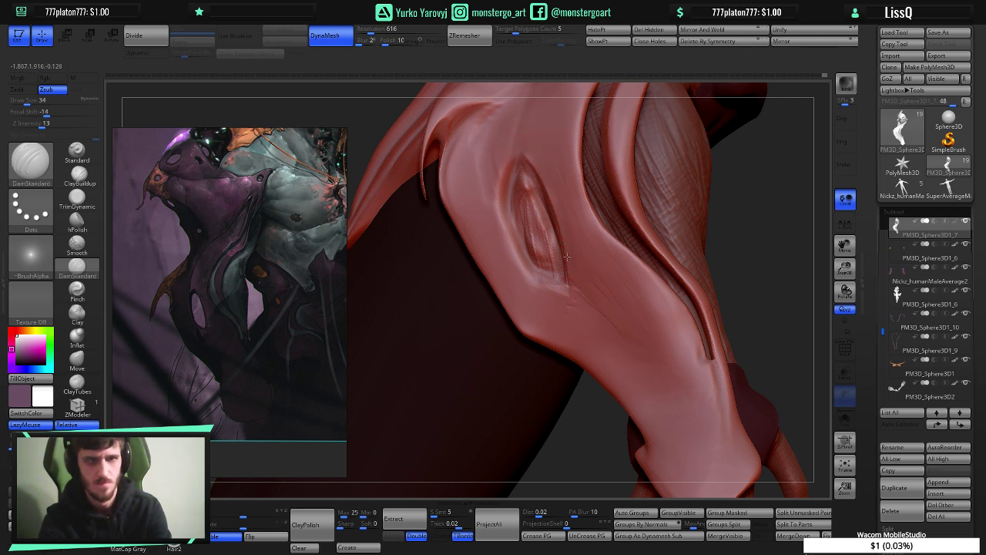
pyautogui.moveTo(522, 160); pyautogui.dragTo(563, 272)
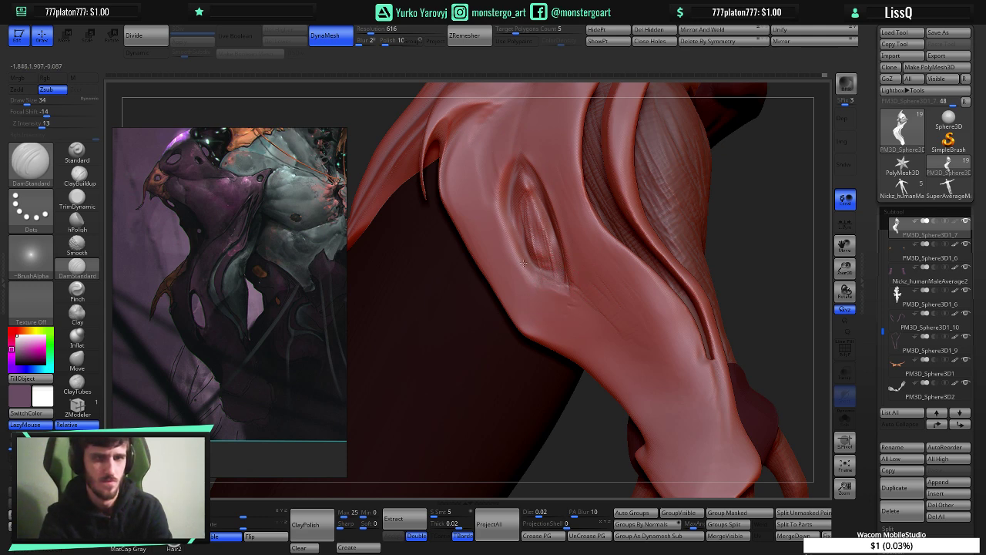
pyautogui.moveTo(523, 258); pyautogui.dragTo(567, 286)
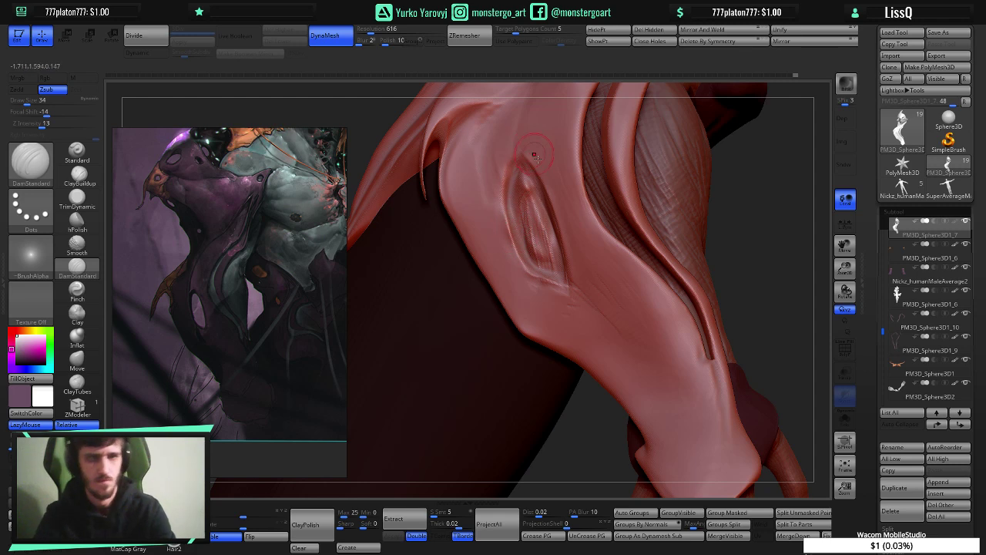
pyautogui.moveTo(538, 158)
pyautogui.mouseDown(button='right')
pyautogui.moveTo(533, 199)
pyautogui.moveTo(510, 181)
pyautogui.mouseUp(button='right')
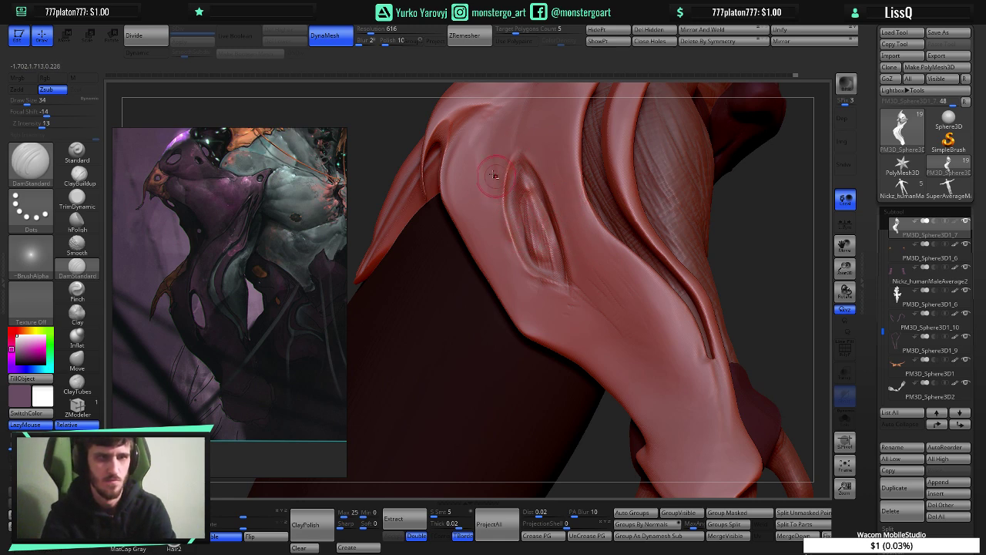
# - Polish the outer rim of the oval recess with hPolish at draw size 34
pyautogui.press('shift')
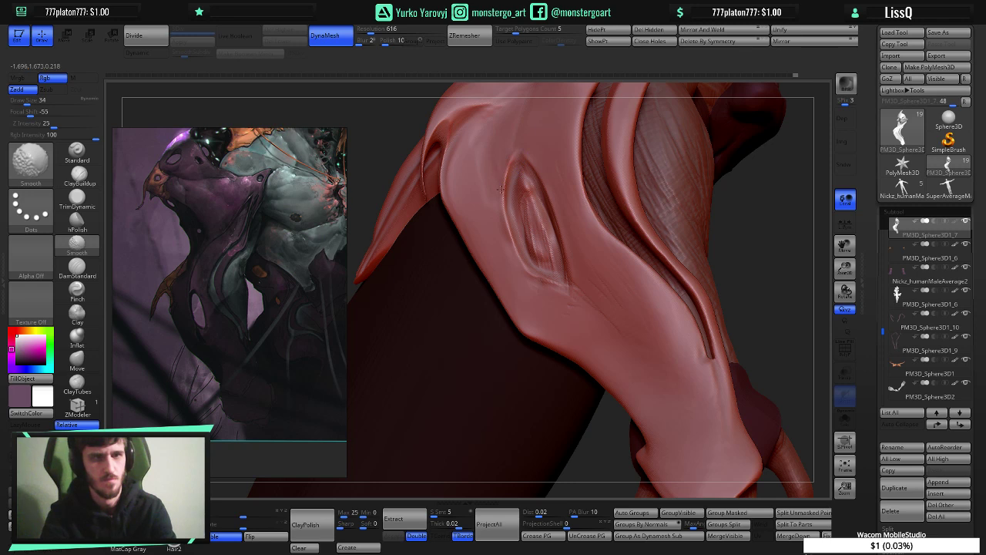
pyautogui.click(93, 220)
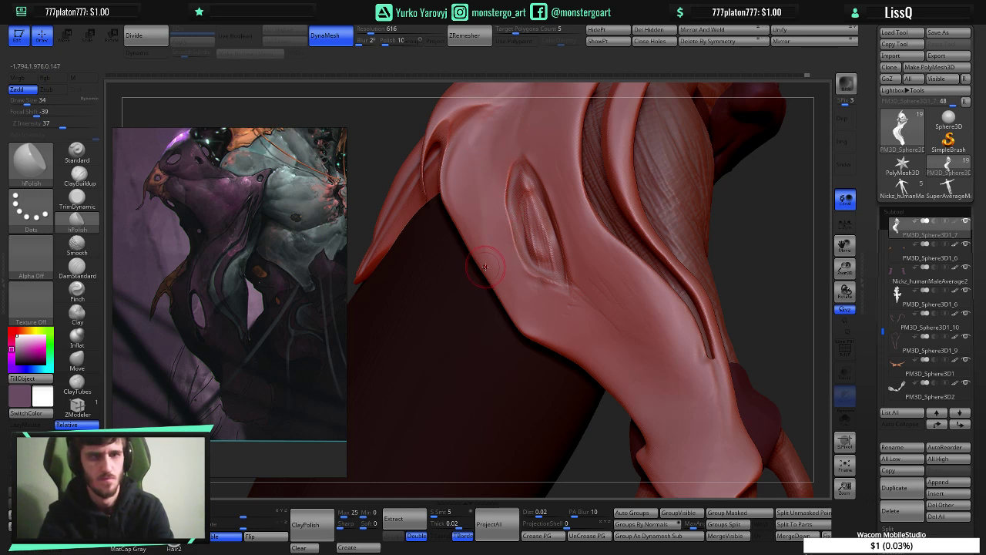
pyautogui.moveTo(513, 183); pyautogui.dragTo(506, 215)
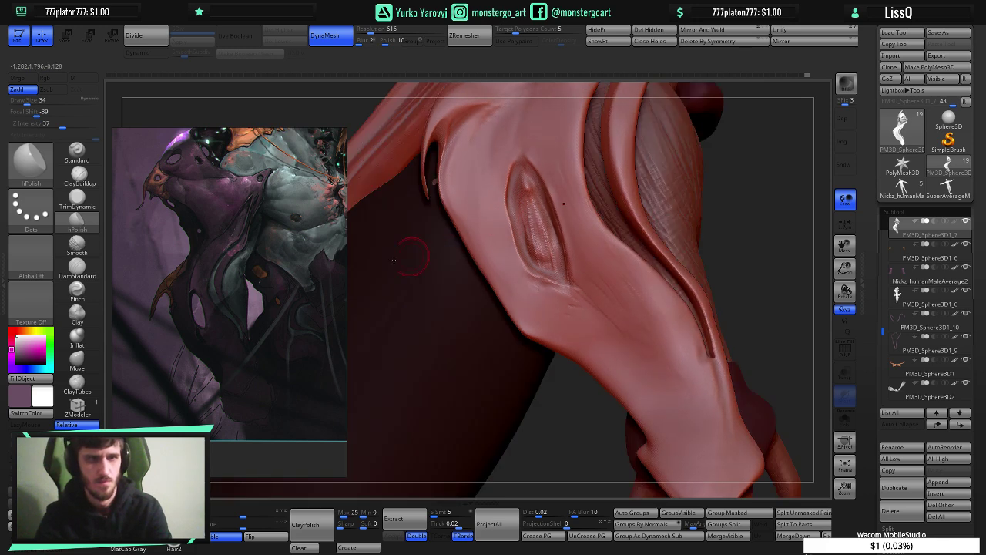
# - Nudge the lower outer side of the oval recess inward with the Move brush at draw size 42
pyautogui.click(74, 362)
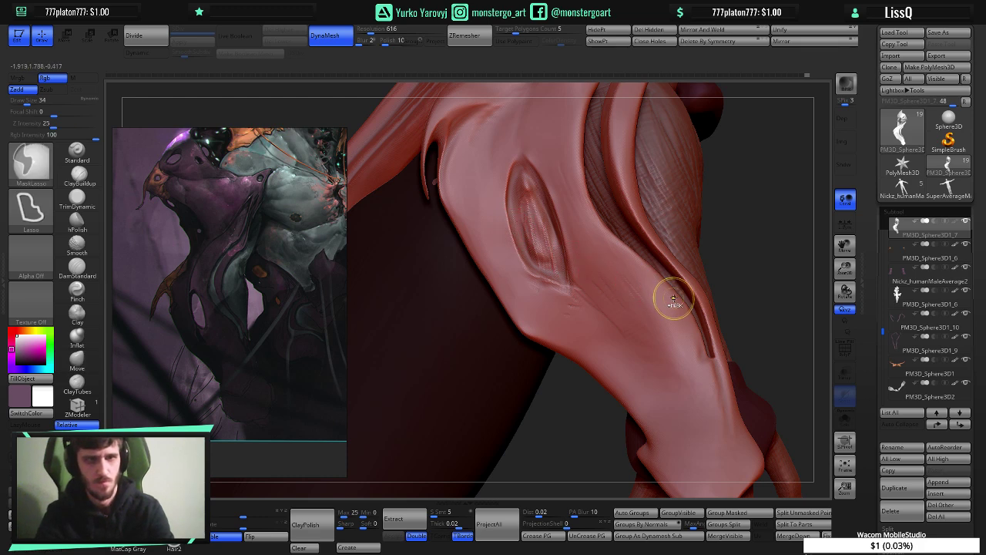
pyautogui.moveTo(673, 298)
pyautogui.keyDown('ctrl'); pyautogui.mouseDown(button='right')
pyautogui.moveTo(639, 310)
pyautogui.moveTo(669, 326)
pyautogui.mouseUp(button='right'); pyautogui.keyUp('ctrl')
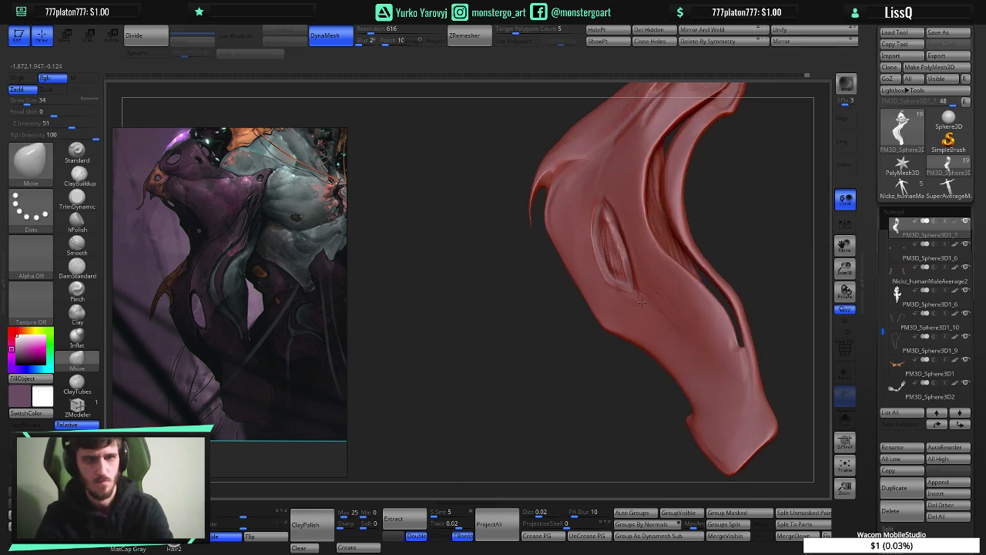
pyautogui.keyDown('ctrl'); pyautogui.keyDown('shift'); pyautogui.click(641, 301); pyautogui.keyUp('shift'); pyautogui.keyUp('ctrl')
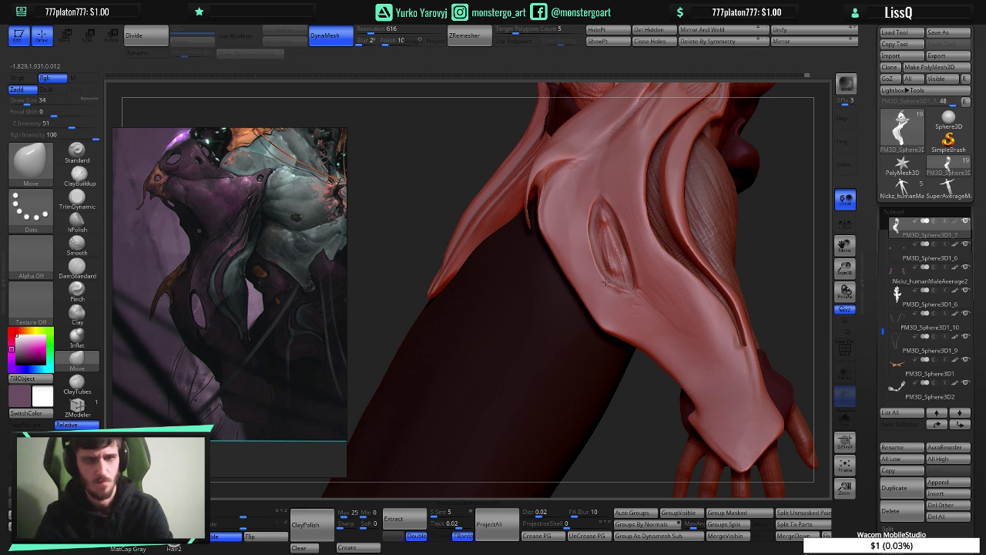
pyautogui.hotkey('ctrl', 'z')
pyautogui.press(']')
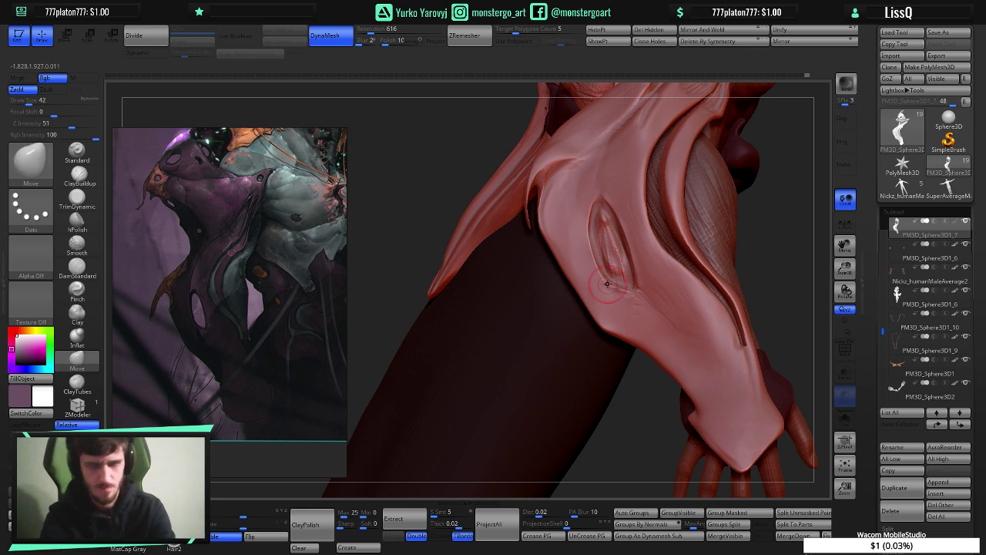
pyautogui.moveTo(608, 284); pyautogui.dragTo(614, 284)
# - Reshape the surface along the outer side of the oval recess with the Move brush at draw size 70
pyautogui.press(']')
pyautogui.press(']')
pyautogui.press(']')
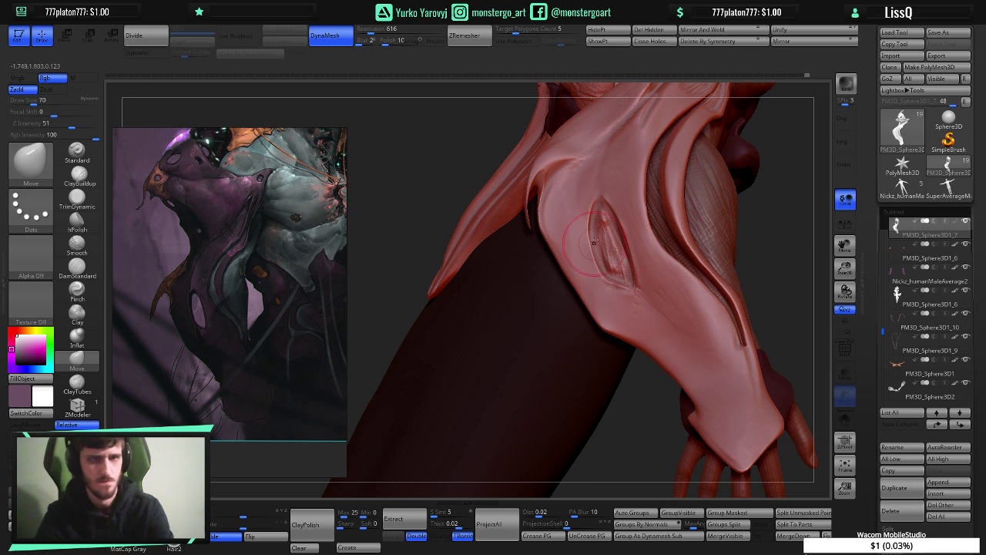
pyautogui.moveTo(611, 227); pyautogui.dragTo(590, 229, button='right')
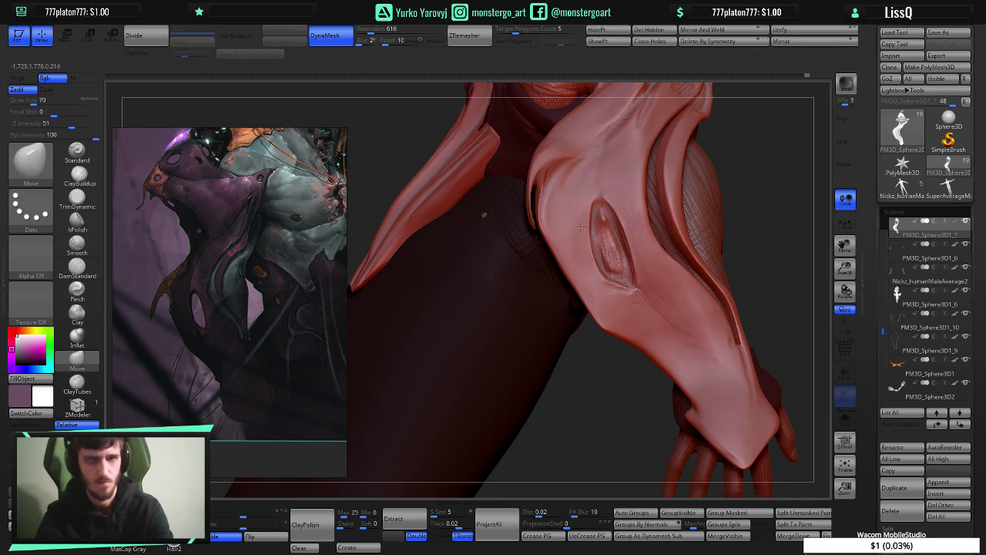
pyautogui.moveTo(584, 244); pyautogui.dragTo(590, 219)
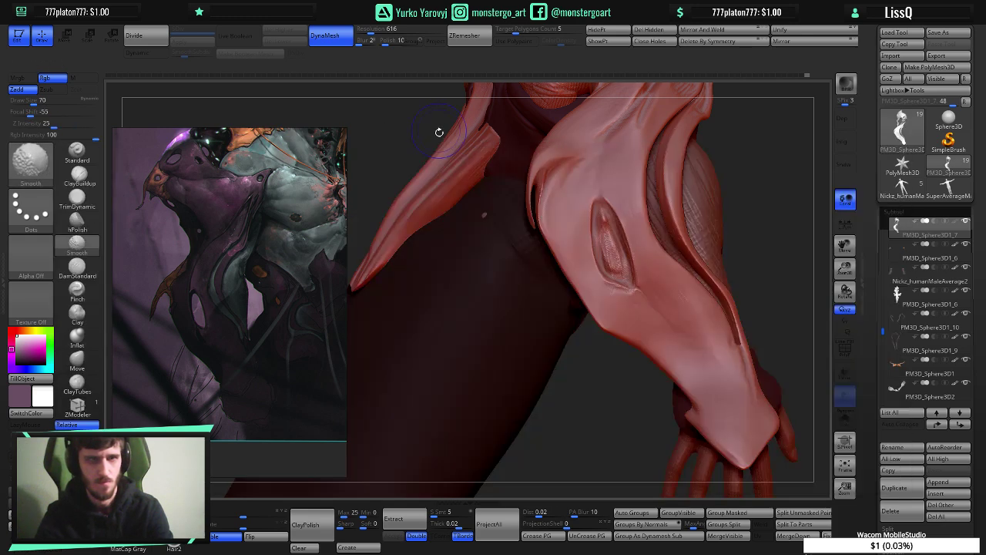
# - Set SmoothDirectional as the smoothing brush, shifting the reference image away while choosing it and back again
pyautogui.click(36, 162)
pyautogui.click(36, 162)
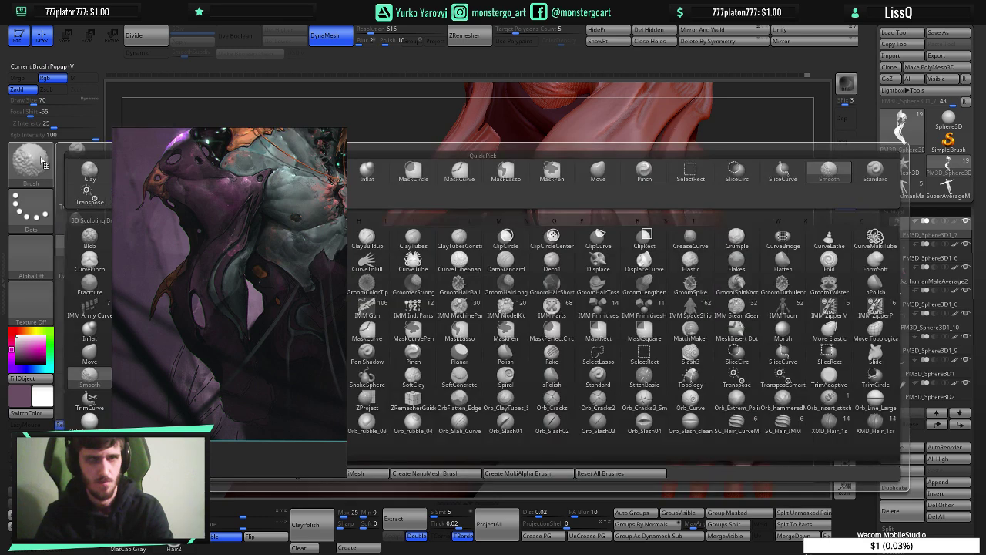
pyautogui.rightClick(266, 271)
pyautogui.moveTo(210, 246); pyautogui.dragTo(208, 366, button='right')
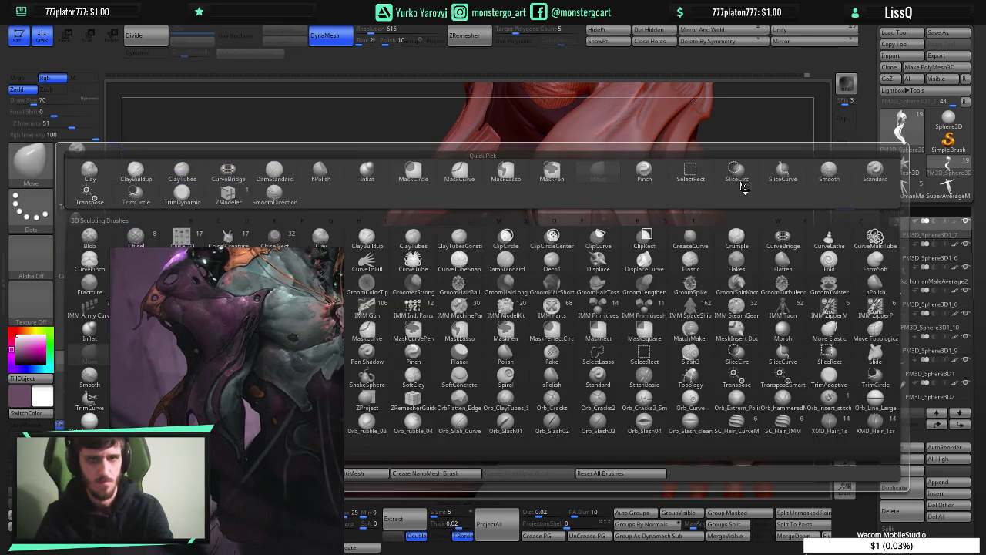
pyautogui.click(274, 192)
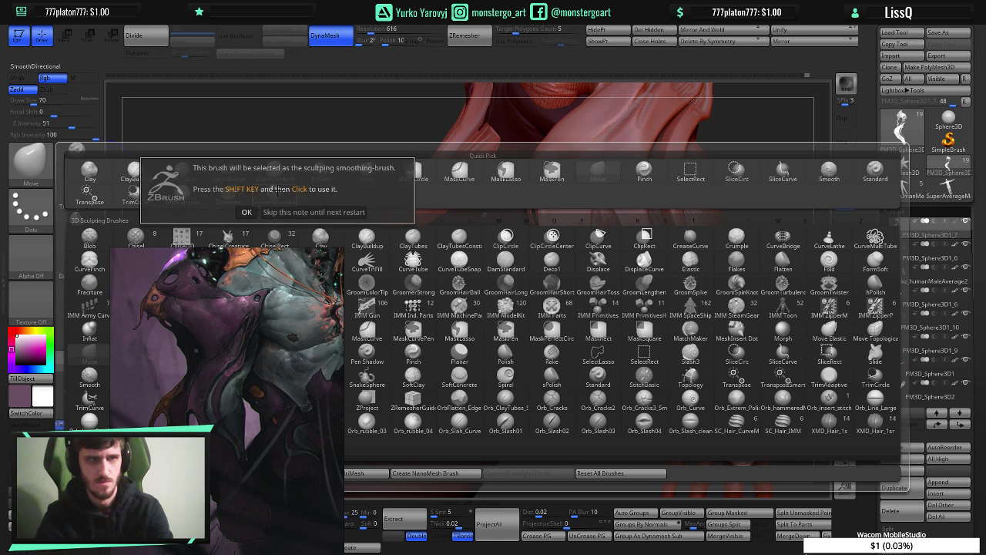
pyautogui.click(247, 212)
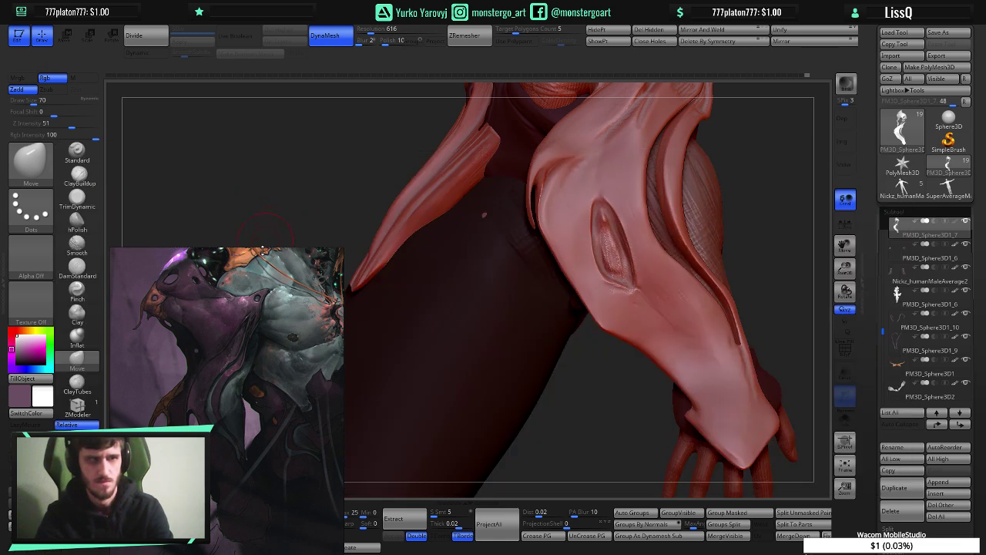
pyautogui.moveTo(253, 302); pyautogui.dragTo(253, 152, button='right')
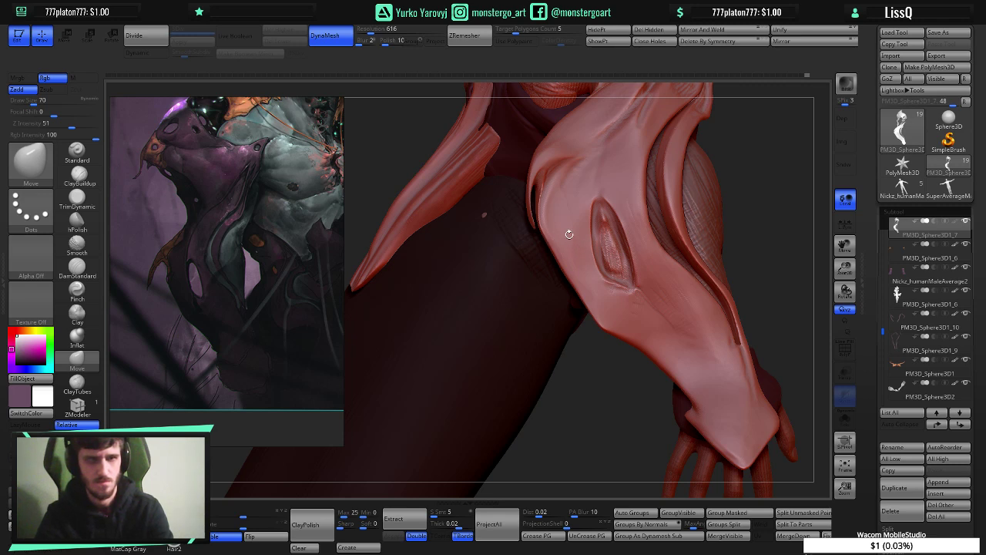
# - Smooth the surface beside the outer side of the oval recess with SmoothDirectional at draw size 26
pyautogui.moveTo(571, 235)
pyautogui.keyDown('shift'); pyautogui.mouseDown()
pyautogui.moveTo(577, 261)
pyautogui.moveTo(582, 219)
pyautogui.moveTo(570, 245)
pyautogui.moveTo(583, 219)
pyautogui.moveTo(589, 248)
pyautogui.mouseUp(); pyautogui.keyUp('shift')
pyautogui.hotkey('ctrl', 'z')
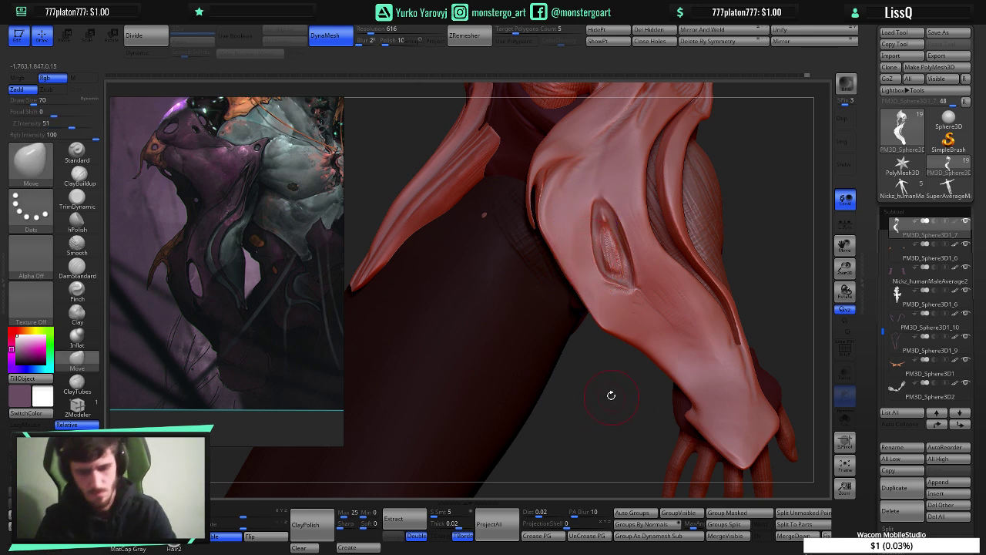
pyautogui.press('shift')
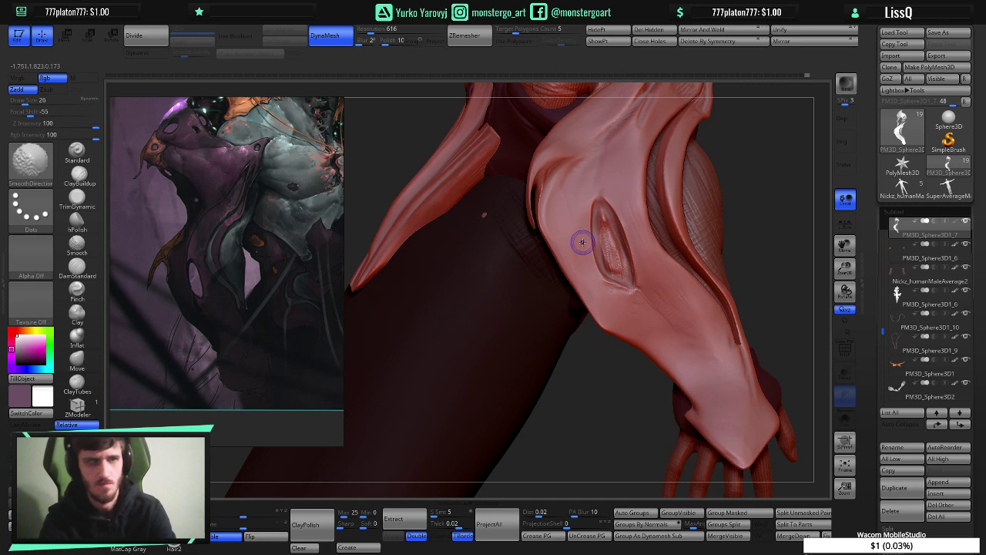
pyautogui.moveTo(583, 243)
pyautogui.keyDown('shift'); pyautogui.mouseDown()
pyautogui.moveTo(583, 224)
pyautogui.moveTo(592, 261)
pyautogui.mouseUp(); pyautogui.keyUp('shift')
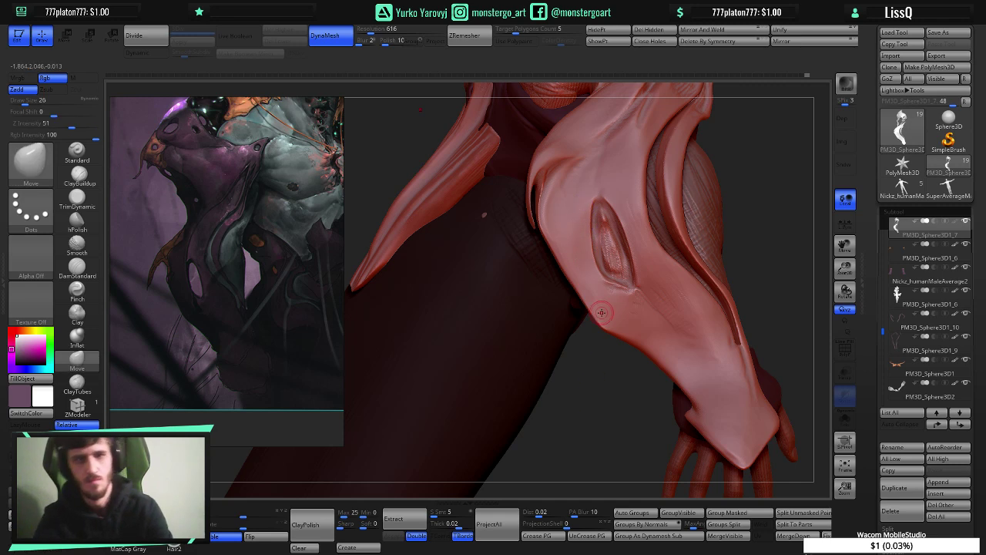
# - Isolate the forearm body in Solo mode and flatten its broad back surface with TrimDynamic at draw size 86
pyautogui.moveTo(602, 312)
pyautogui.mouseDown(button='right')
pyautogui.moveTo(624, 256)
pyautogui.moveTo(623, 220)
pyautogui.moveTo(637, 222)
pyautogui.mouseUp(button='right')
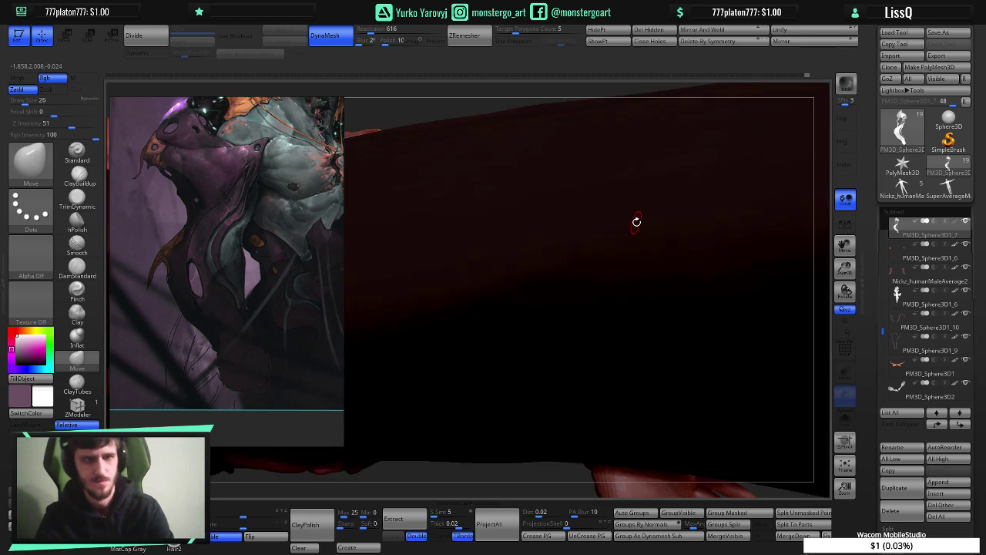
pyautogui.click(846, 420)
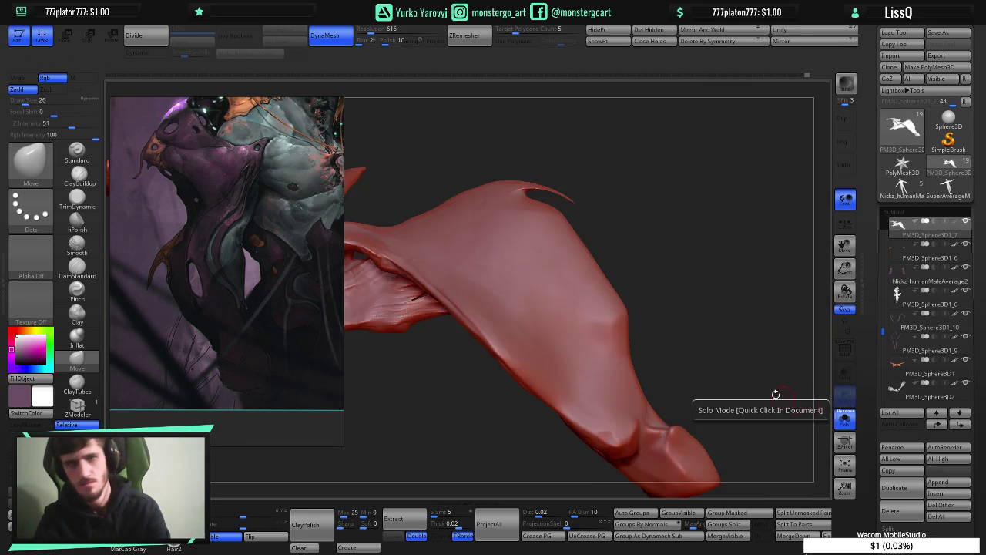
pyautogui.click(68, 204)
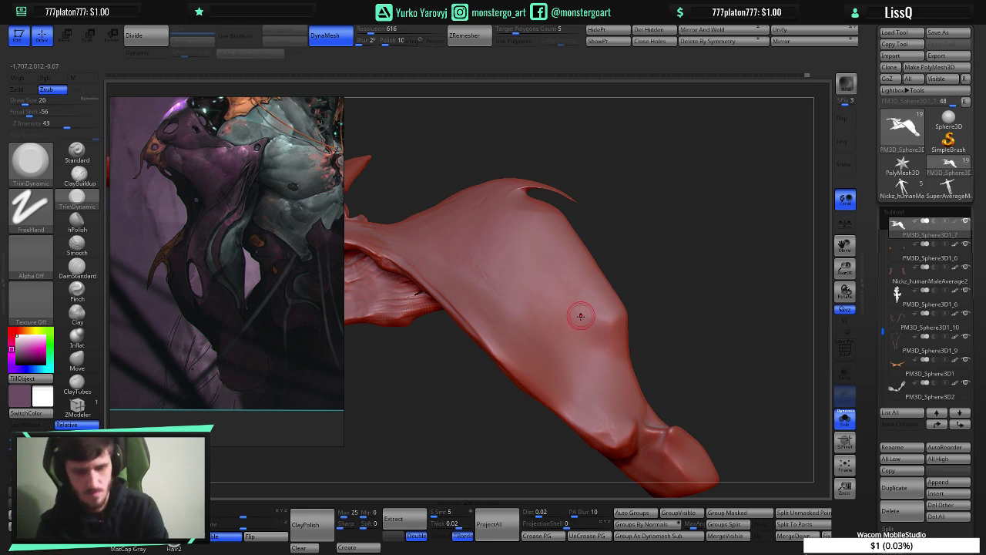
pyautogui.press(']')
pyautogui.press(']')
pyautogui.press(']')
pyautogui.press(']')
pyautogui.press(']')
pyautogui.press(']')
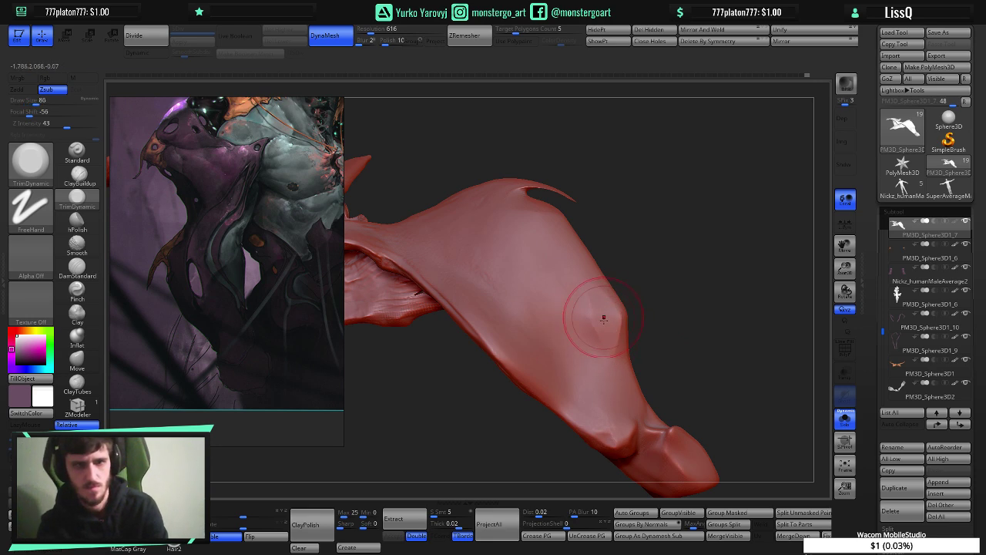
pyautogui.moveTo(604, 318)
pyautogui.mouseDown()
pyautogui.moveTo(583, 326)
pyautogui.moveTo(604, 335)
pyautogui.mouseUp()
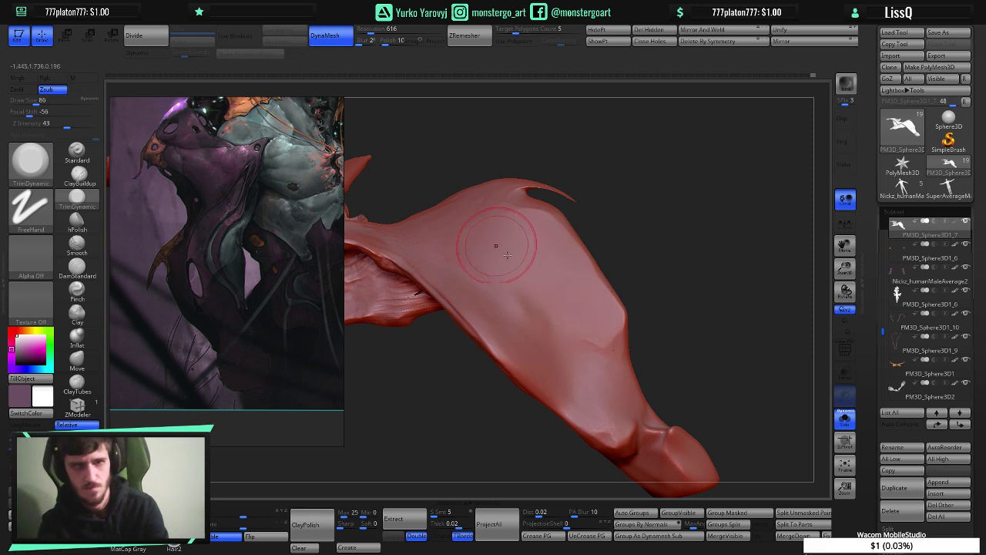
pyautogui.moveTo(537, 280); pyautogui.dragTo(486, 287, button='right')
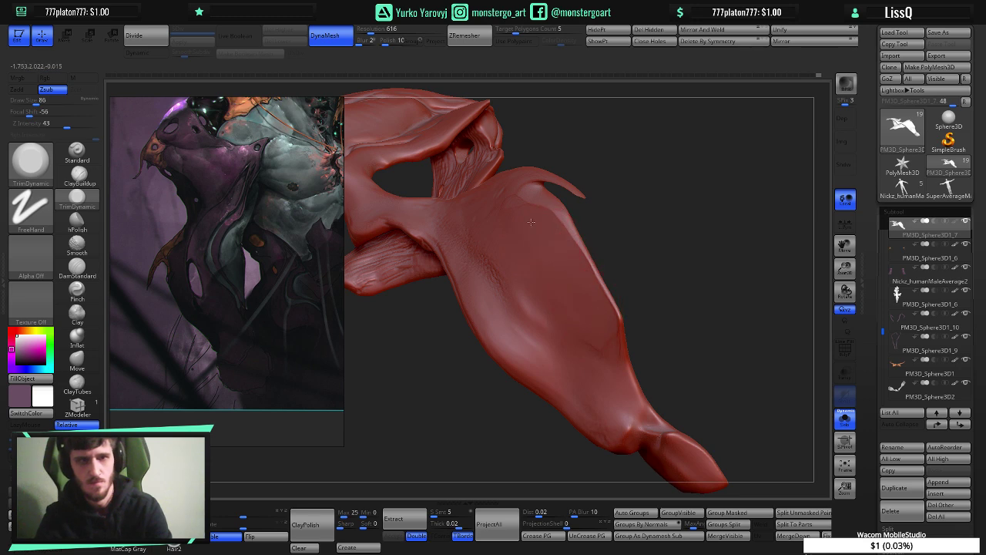
# - Cut the hooked spur off the forearm's upper outer edge with TrimCircle, carving a rounded notch
pyautogui.moveTo(452, 171)
pyautogui.mouseDown(button='right')
pyautogui.moveTo(515, 241)
pyautogui.moveTo(477, 249)
pyautogui.moveTo(493, 258)
pyautogui.moveTo(505, 251)
pyautogui.moveTo(500, 241)
pyautogui.moveTo(600, 292)
pyautogui.moveTo(619, 275)
pyautogui.moveTo(563, 239)
pyautogui.moveTo(569, 272)
pyautogui.moveTo(554, 270)
pyautogui.mouseUp(button='right')
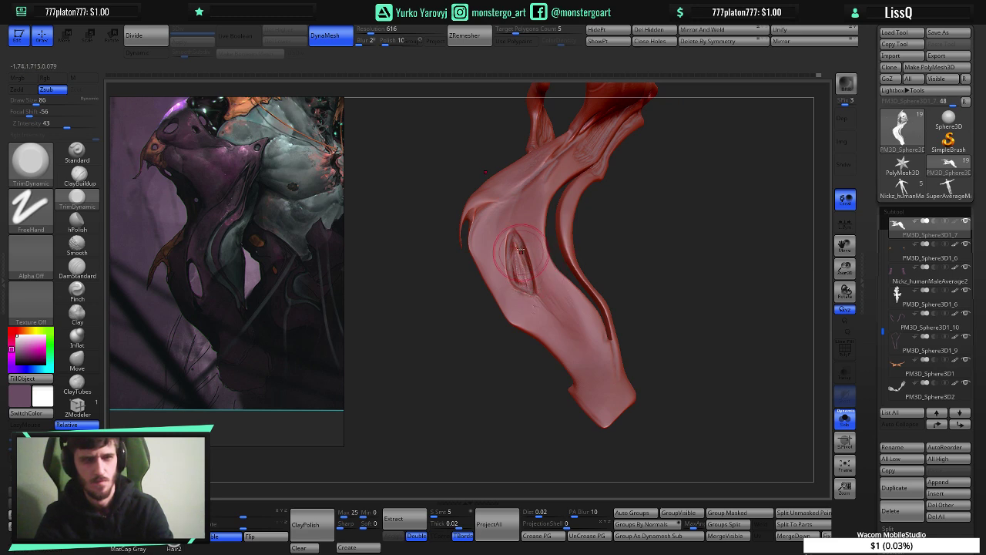
pyautogui.moveTo(517, 243)
pyautogui.keyDown('ctrl'); pyautogui.mouseDown(button='right')
pyautogui.moveTo(534, 278)
pyautogui.moveTo(529, 268)
pyautogui.moveTo(517, 288)
pyautogui.moveTo(416, 273)
pyautogui.moveTo(531, 282)
pyautogui.mouseUp(button='right'); pyautogui.keyUp('ctrl')
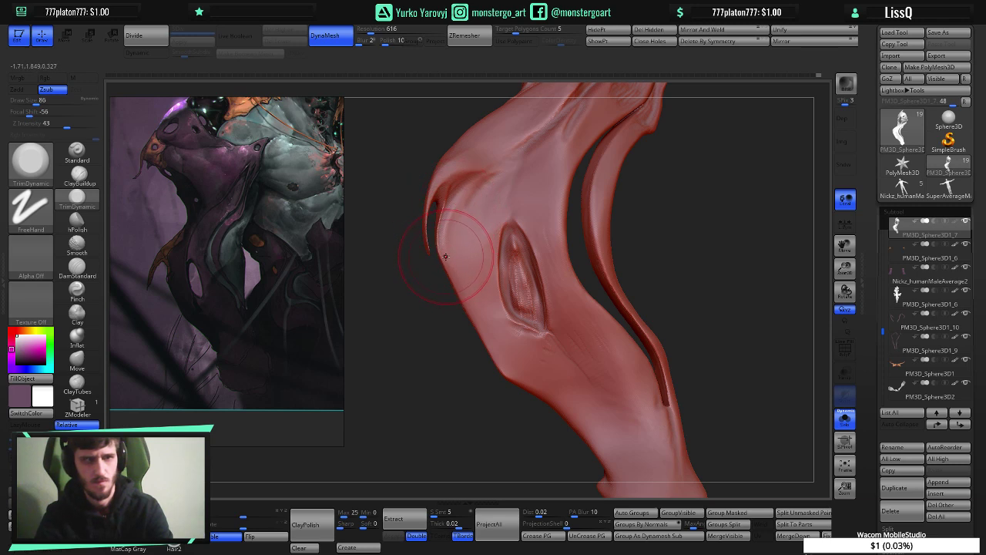
pyautogui.click(77, 359)
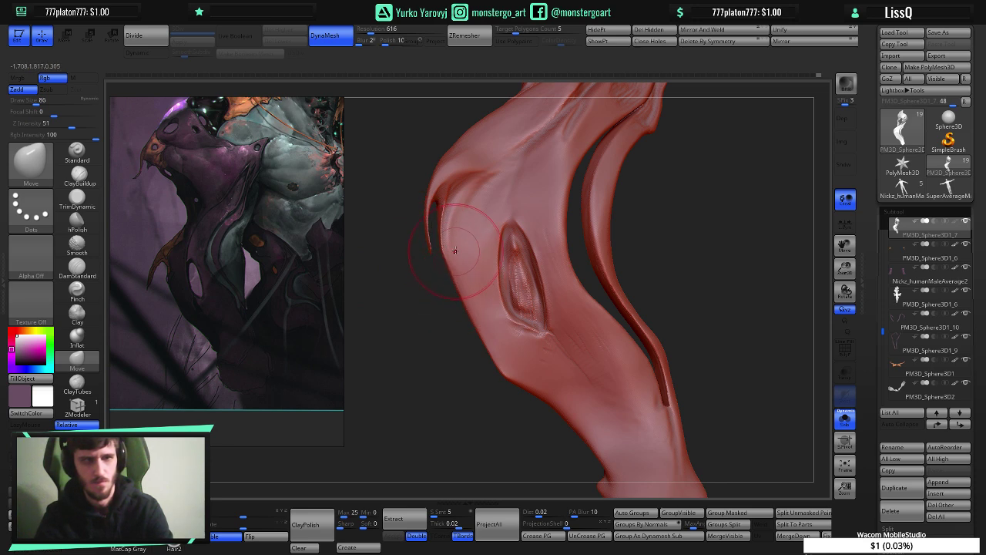
pyautogui.hotkey('ctrl', 'shift')
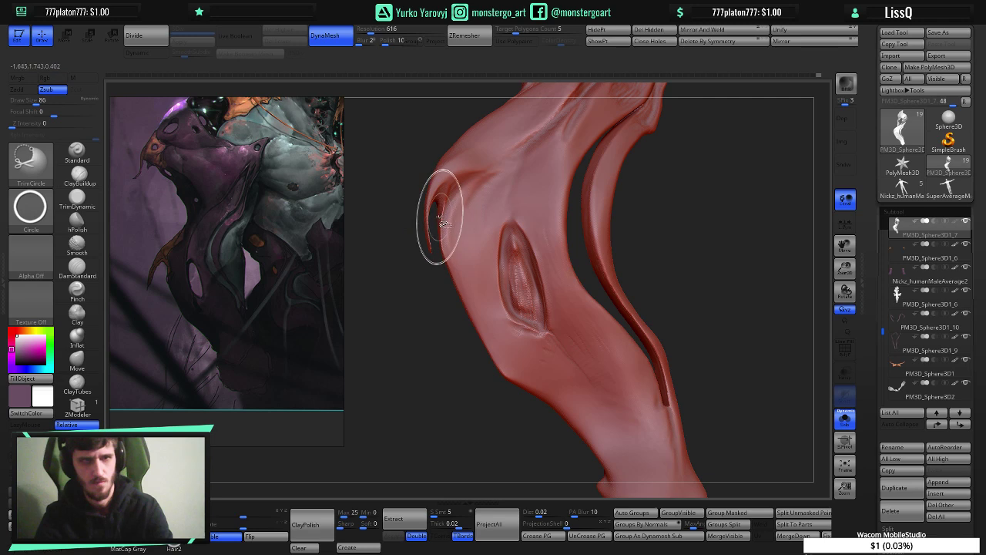
pyautogui.keyDown('ctrl'); pyautogui.keyDown('shift'); pyautogui.moveTo(446, 222); pyautogui.dragTo(434, 218); pyautogui.keyUp('shift'); pyautogui.keyUp('ctrl')
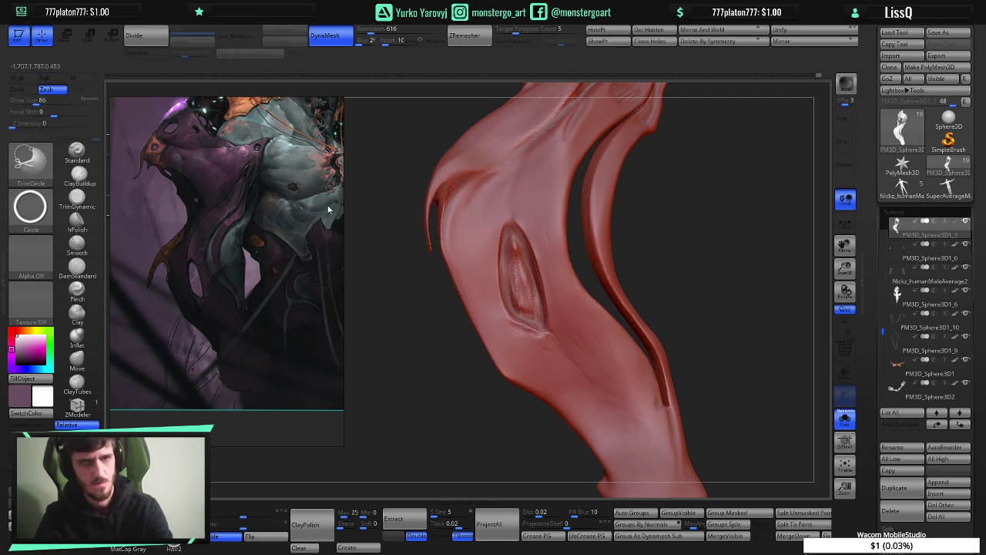
pyautogui.keyDown('ctrl'); pyautogui.keyDown('shift'); pyautogui.moveTo(397, 185); pyautogui.dragTo(455, 262); pyautogui.keyUp('shift'); pyautogui.keyUp('ctrl')
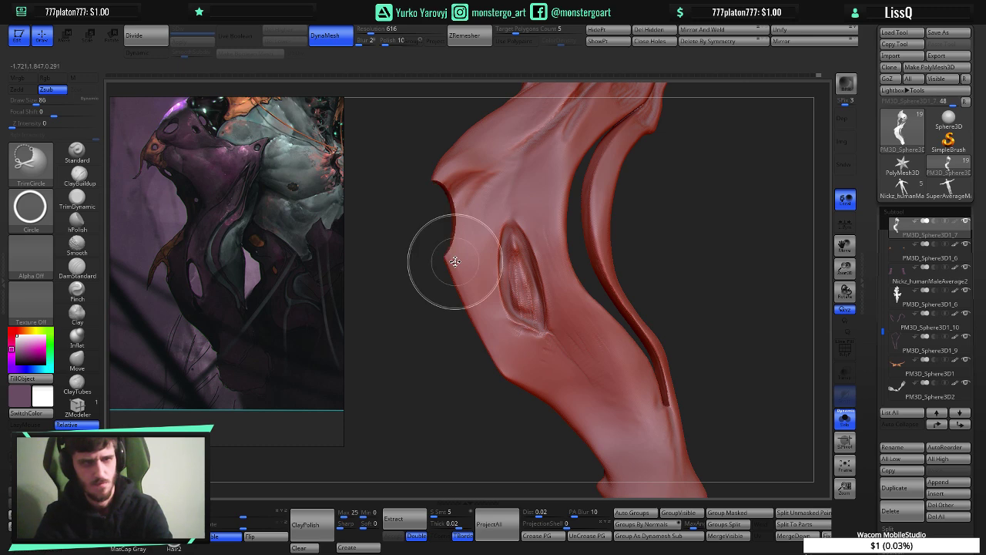
pyautogui.moveTo(467, 195)
pyautogui.keyDown('ctrl'); pyautogui.mouseDown(button='right')
pyautogui.moveTo(441, 177)
pyautogui.moveTo(446, 199)
pyautogui.mouseUp(button='right'); pyautogui.keyUp('ctrl')
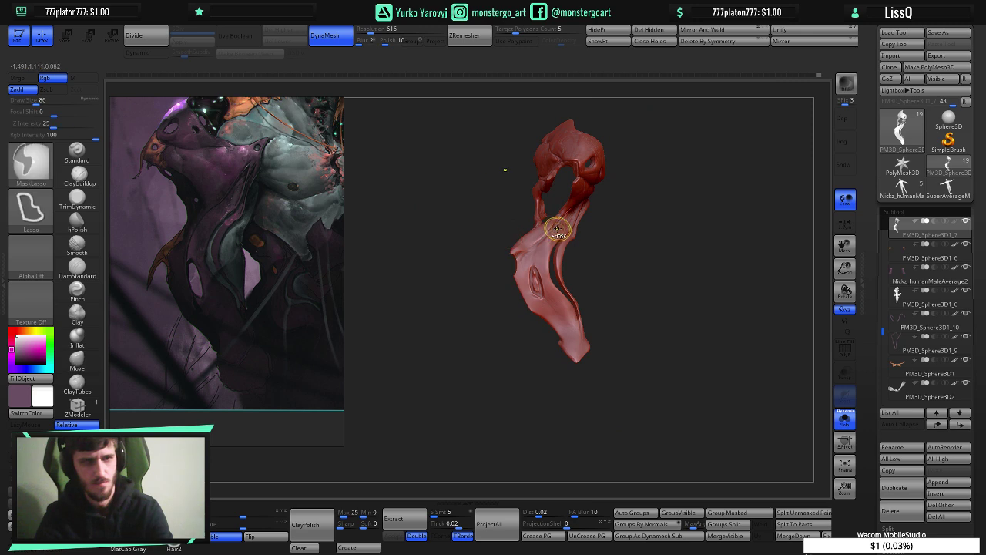
pyautogui.hotkey('ctrl', 'z')
pyautogui.keyDown('ctrl'); pyautogui.moveTo(545, 234); pyautogui.dragTo(497, 297, button='right'); pyautogui.keyUp('ctrl')
pyautogui.moveTo(493, 306)
pyautogui.keyDown('ctrl'); pyautogui.keyDown('shift'); pyautogui.mouseDown()
pyautogui.moveTo(515, 330)
pyautogui.moveTo(504, 319)
pyautogui.mouseUp(); pyautogui.keyUp('shift'); pyautogui.keyUp('ctrl')
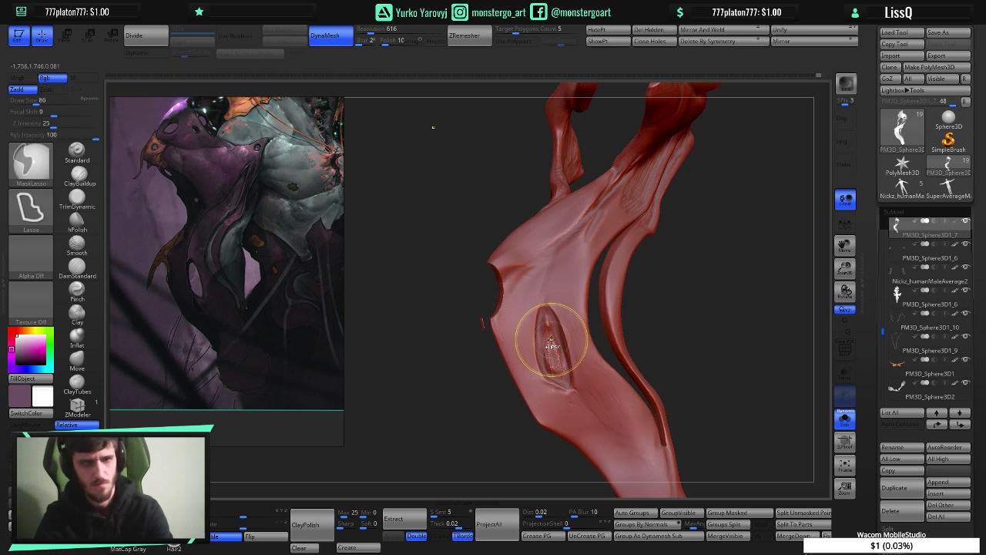
# - Adjust the forearm's outer edge just below the rounded notch with the Move brush at draw size 86
pyautogui.keyDown('ctrl'); pyautogui.moveTo(551, 339); pyautogui.dragTo(475, 238, button='right'); pyautogui.keyUp('ctrl')
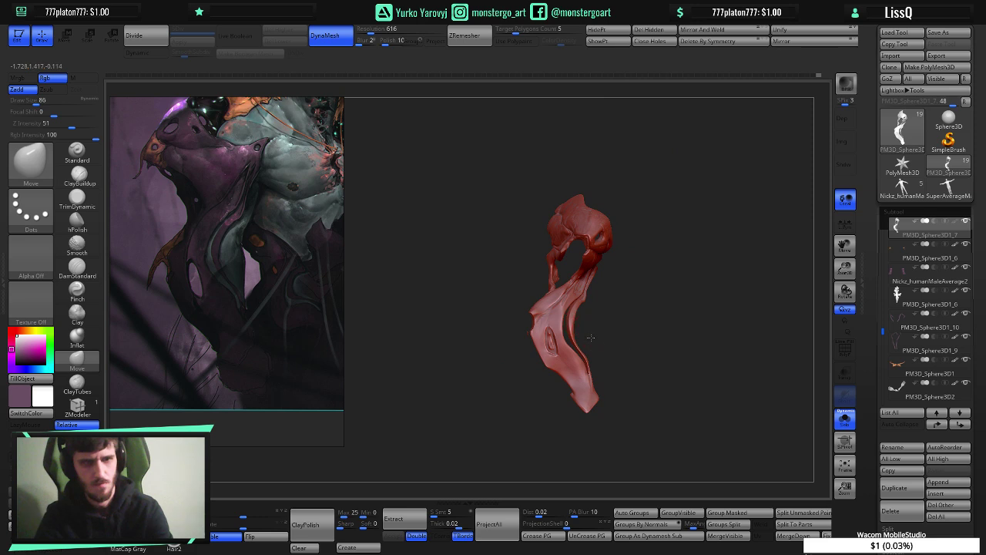
pyautogui.moveTo(591, 337); pyautogui.dragTo(587, 336)
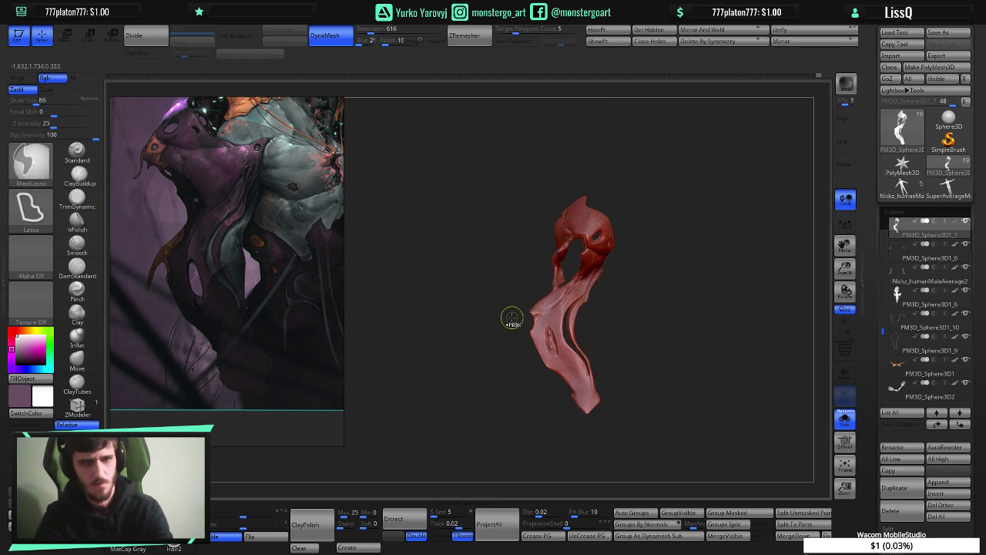
pyautogui.keyDown('ctrl'); pyautogui.moveTo(511, 317); pyautogui.dragTo(532, 386, button='right'); pyautogui.keyUp('ctrl')
pyautogui.moveTo(505, 336); pyautogui.dragTo(503, 334)
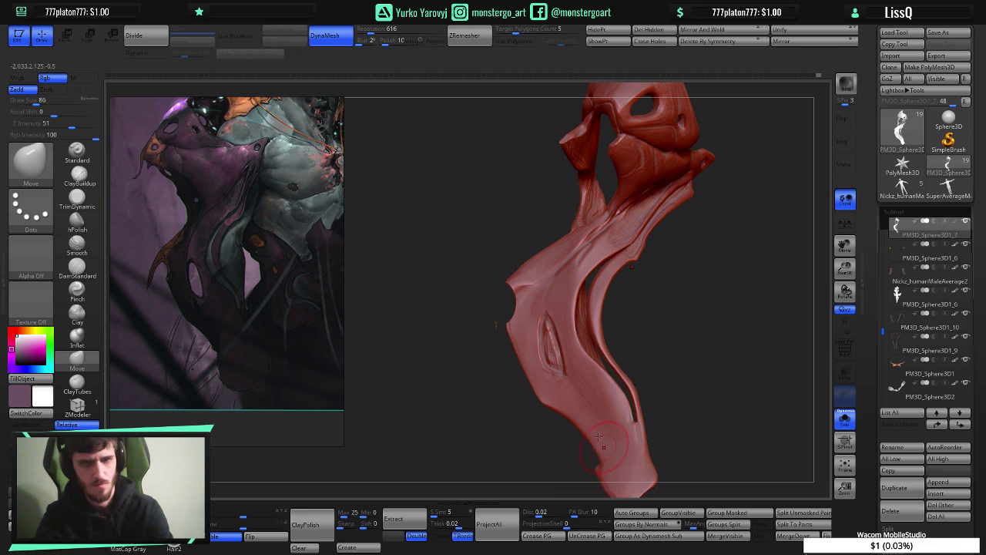
# - Hide the stray fragment beside the forearm's rounded notch with a SelectRect box and delete the hidden geometry
pyautogui.keyDown('ctrl'); pyautogui.moveTo(533, 332); pyautogui.dragTo(531, 363, button='right'); pyautogui.keyUp('ctrl')
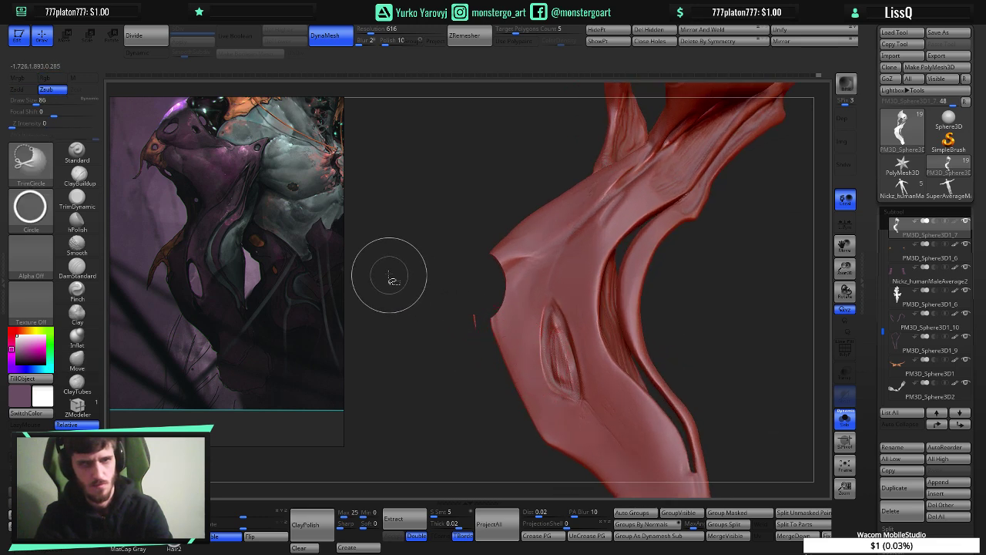
pyautogui.click(27, 159)
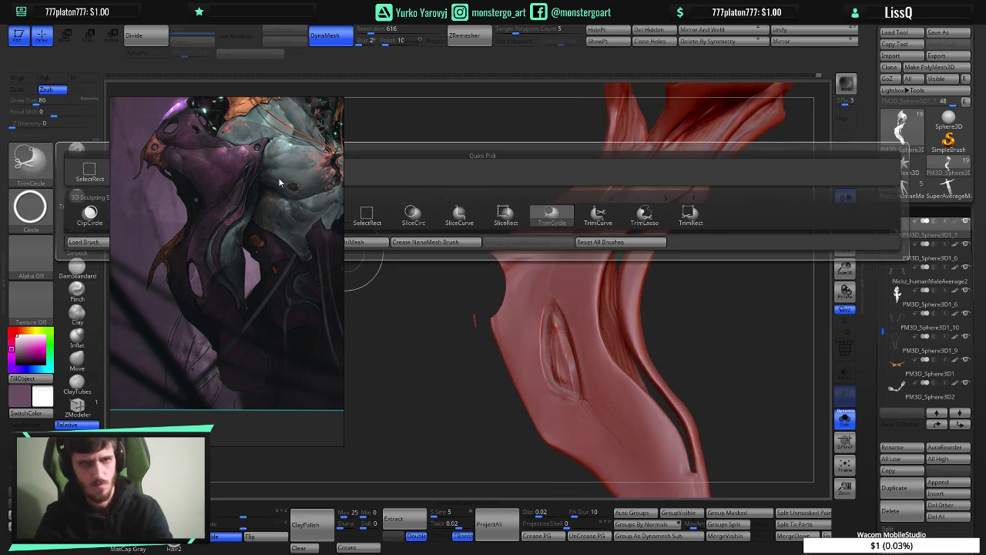
pyautogui.rightClick(251, 176)
pyautogui.click(246, 131)
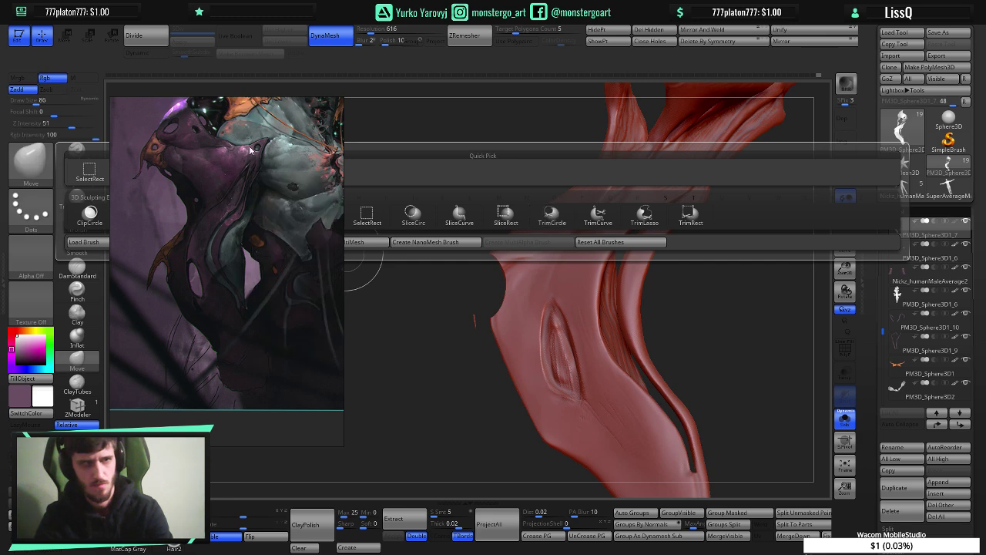
pyautogui.click(367, 214)
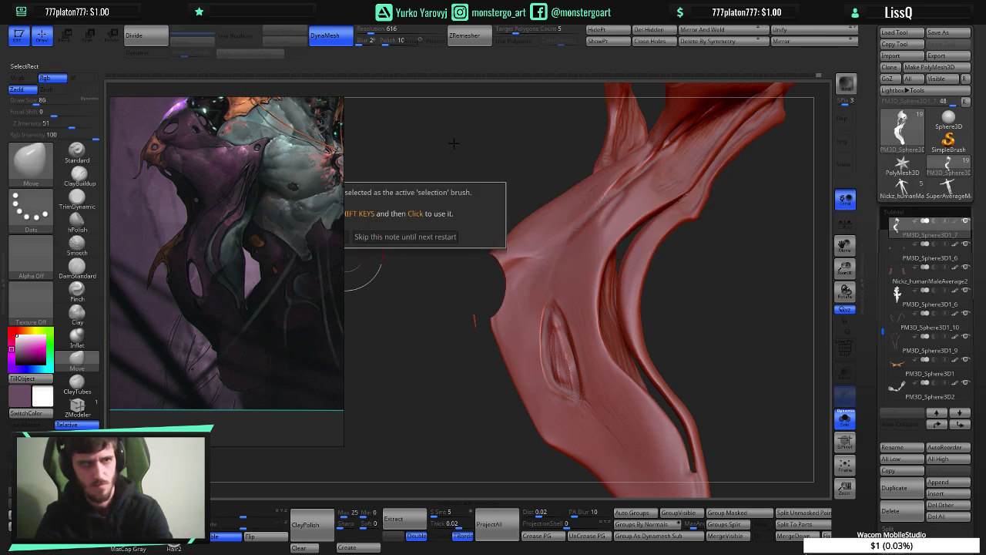
pyautogui.moveTo(274, 199); pyautogui.dragTo(257, 339)
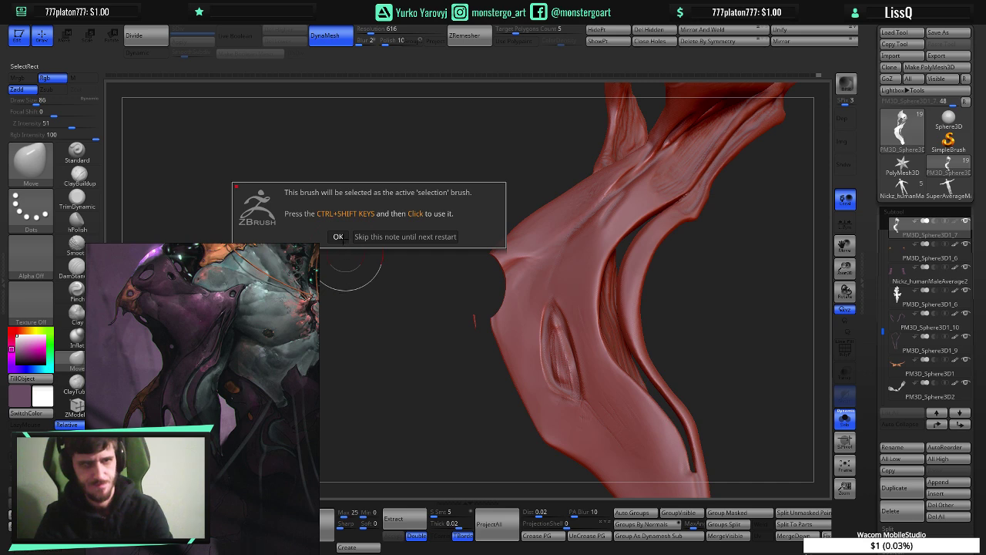
pyautogui.click(338, 236)
pyautogui.keyDown('ctrl'); pyautogui.keyDown('shift'); pyautogui.moveTo(427, 274); pyautogui.dragTo(482, 355); pyautogui.keyUp('shift'); pyautogui.keyUp('ctrl')
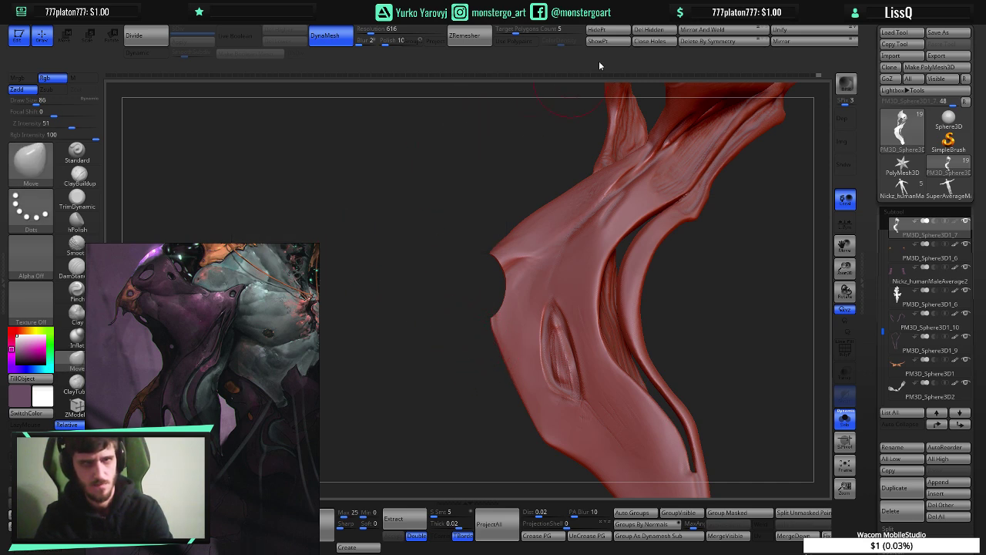
pyautogui.click(640, 32)
# - Examine the forearm's notch and back surface from several sides, temporarily isolating the thin strand beside the long slit
pyautogui.keyDown('ctrl'); pyautogui.moveTo(640, 91); pyautogui.dragTo(646, 239, button='right'); pyautogui.keyUp('ctrl')
pyautogui.moveTo(540, 243); pyautogui.dragTo(651, 252, button='right')
pyautogui.moveTo(652, 252); pyautogui.dragTo(574, 249)
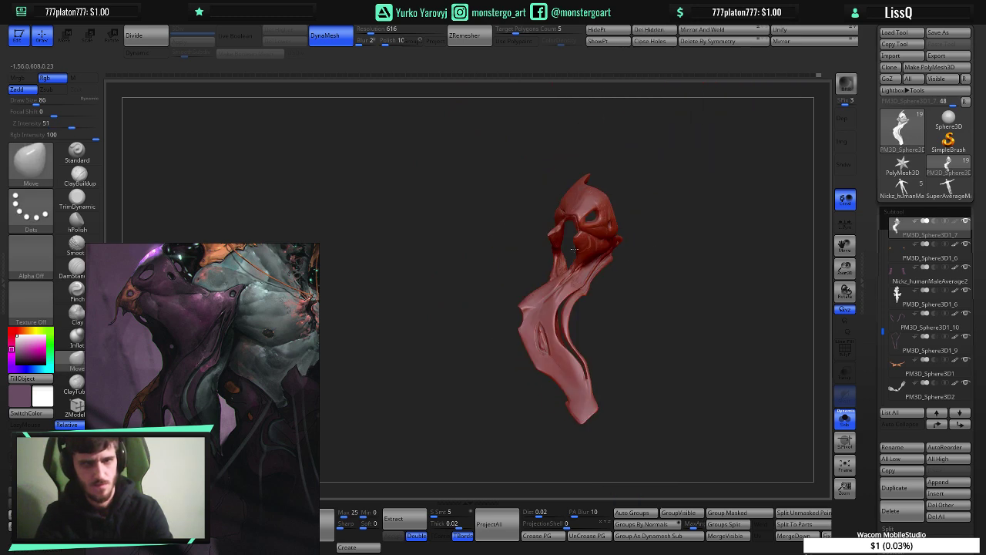
pyautogui.keyDown('ctrl'); pyautogui.moveTo(536, 299); pyautogui.dragTo(535, 224, button='right'); pyautogui.keyUp('ctrl')
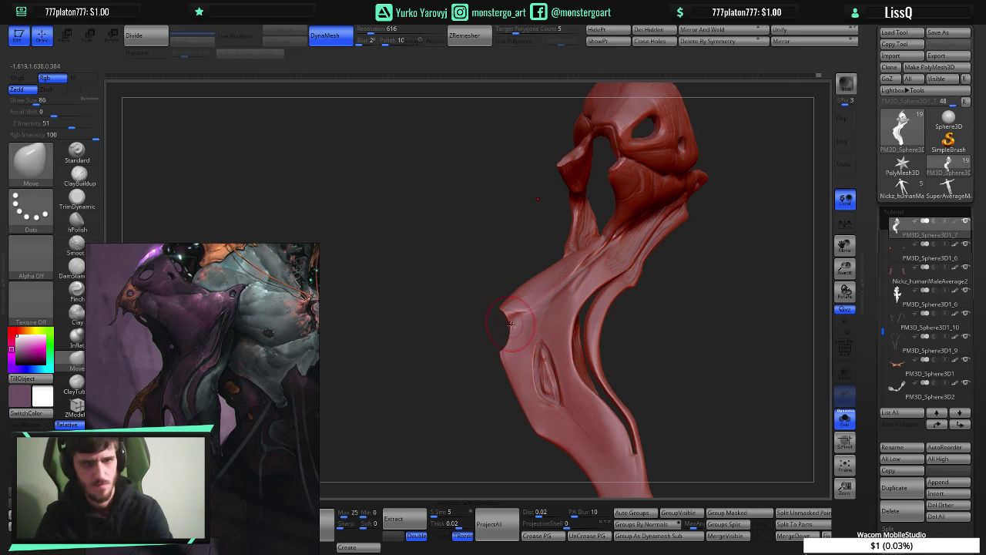
pyautogui.moveTo(511, 327); pyautogui.dragTo(596, 299)
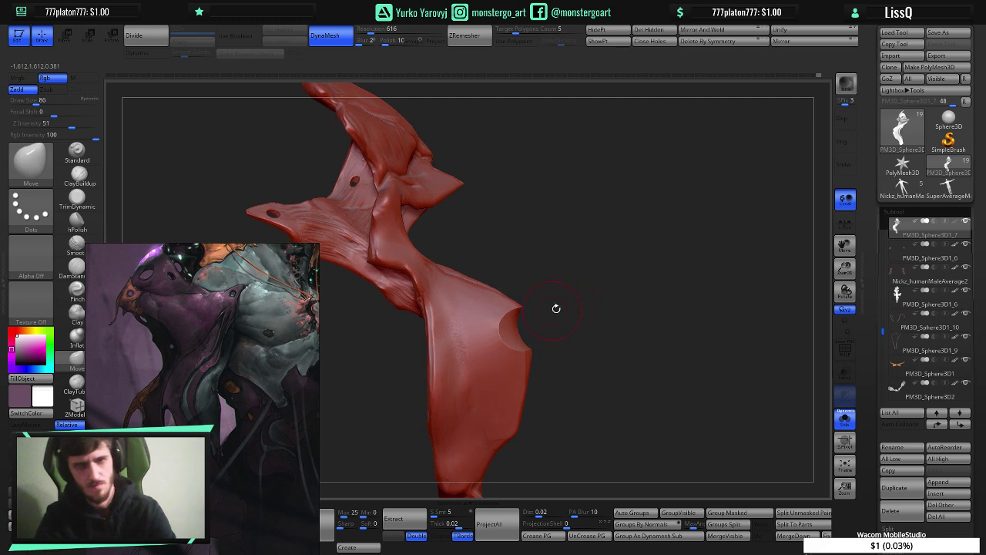
pyautogui.moveTo(537, 295); pyautogui.dragTo(433, 302)
pyautogui.keyDown('ctrl'); pyautogui.keyDown('shift'); pyautogui.click(587, 348); pyautogui.keyUp('shift'); pyautogui.keyUp('ctrl')
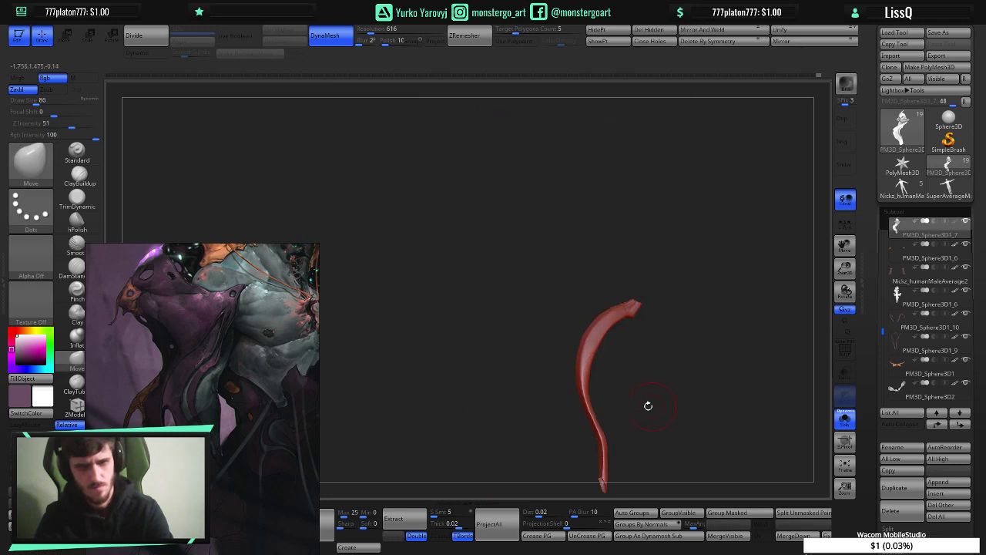
pyautogui.keyDown('ctrl'); pyautogui.keyDown('shift'); pyautogui.click(579, 277); pyautogui.keyUp('shift'); pyautogui.keyUp('ctrl')
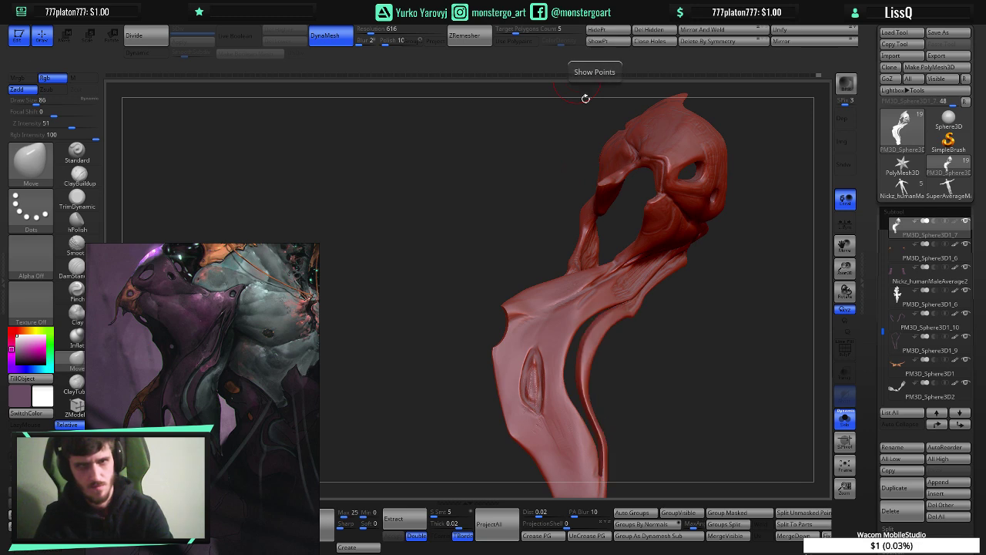
pyautogui.hotkey('ctrl', 'shift')
pyautogui.moveTo(686, 339)
pyautogui.mouseDown()
pyautogui.moveTo(614, 311)
pyautogui.moveTo(693, 316)
pyautogui.mouseUp()
pyautogui.moveTo(563, 334); pyautogui.dragTo(446, 261)
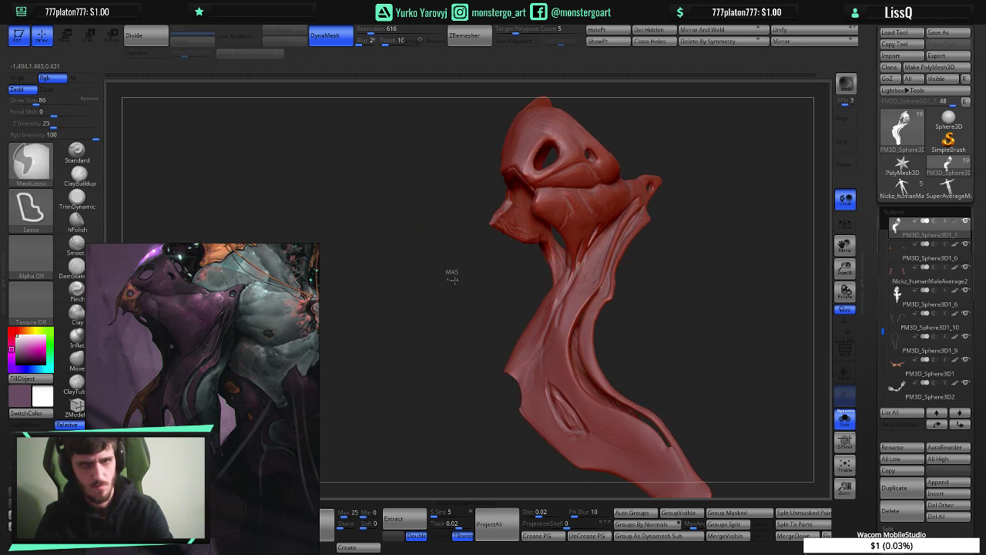
pyautogui.moveTo(480, 308)
pyautogui.mouseDown()
pyautogui.moveTo(535, 312)
pyautogui.moveTo(552, 290)
pyautogui.mouseUp()
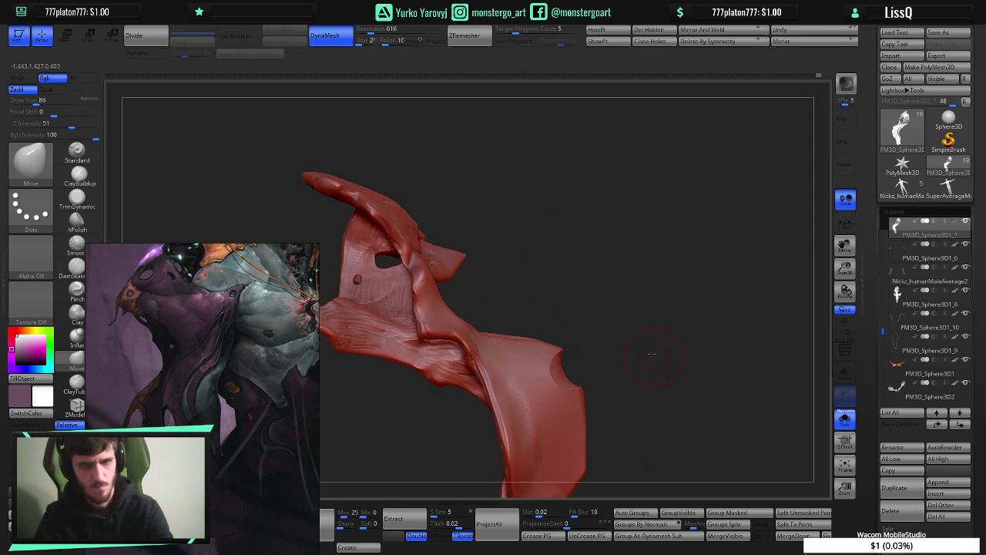
pyautogui.moveTo(652, 346)
pyautogui.mouseDown()
pyautogui.moveTo(612, 335)
pyautogui.moveTo(539, 337)
pyautogui.moveTo(580, 342)
pyautogui.mouseUp()
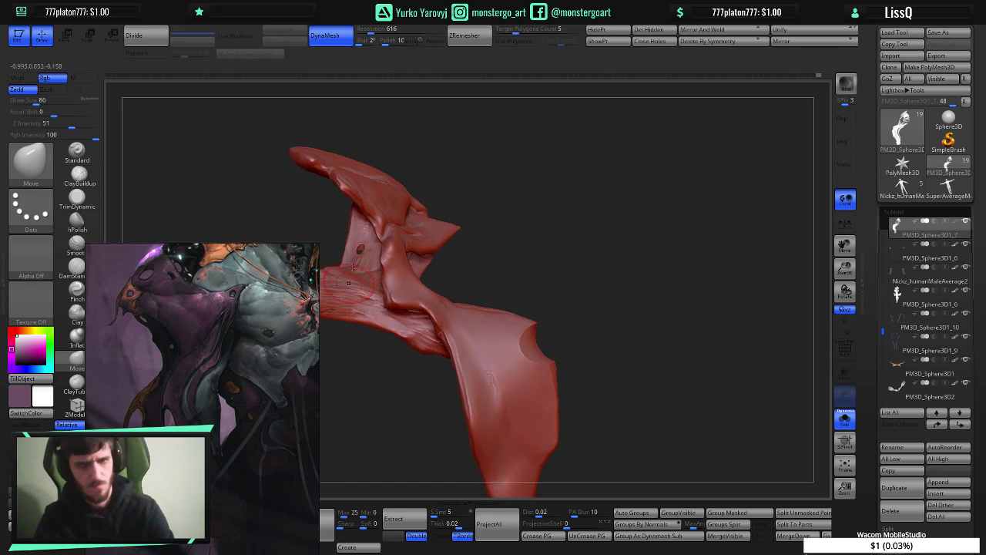
# - Polish the forearm's broad back surface inward of the rounded notch with hPolish at draw size 86 and Z intensity 37
pyautogui.click(77, 219)
pyautogui.moveTo(495, 373)
pyautogui.mouseDown()
pyautogui.moveTo(542, 403)
pyautogui.moveTo(516, 346)
pyautogui.moveTo(526, 357)
pyautogui.moveTo(522, 330)
pyautogui.moveTo(544, 391)
pyautogui.moveTo(548, 372)
pyautogui.moveTo(536, 389)
pyautogui.mouseUp()
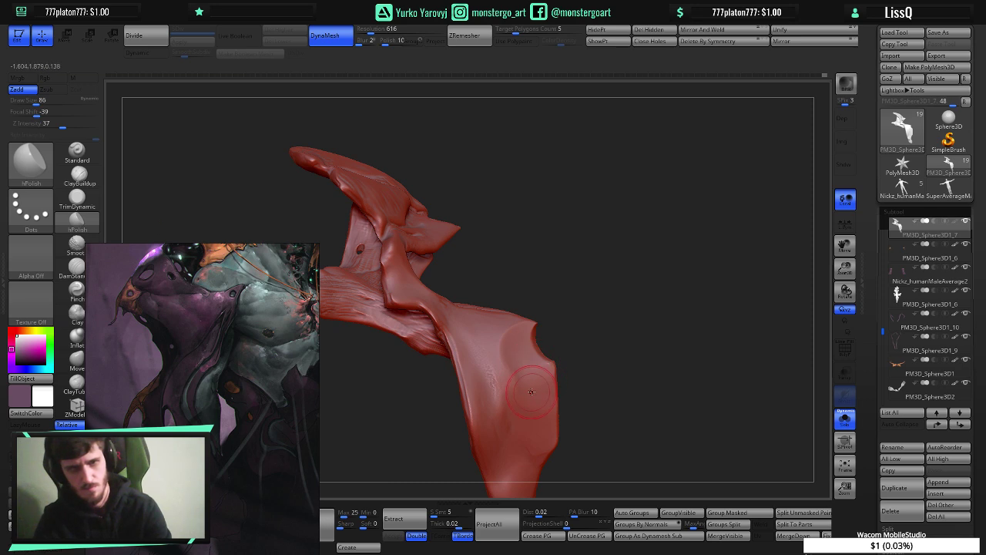
pyautogui.moveTo(532, 392)
pyautogui.mouseDown(button='right')
pyautogui.moveTo(486, 392)
pyautogui.moveTo(507, 394)
pyautogui.moveTo(493, 343)
pyautogui.moveTo(515, 334)
pyautogui.mouseUp(button='right')
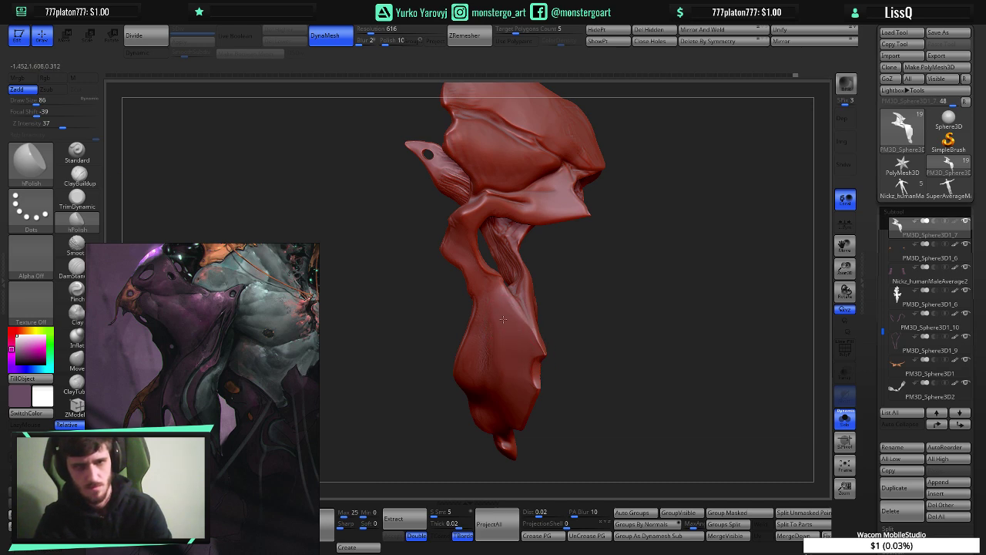
pyautogui.moveTo(503, 298); pyautogui.dragTo(503, 372, button='right')
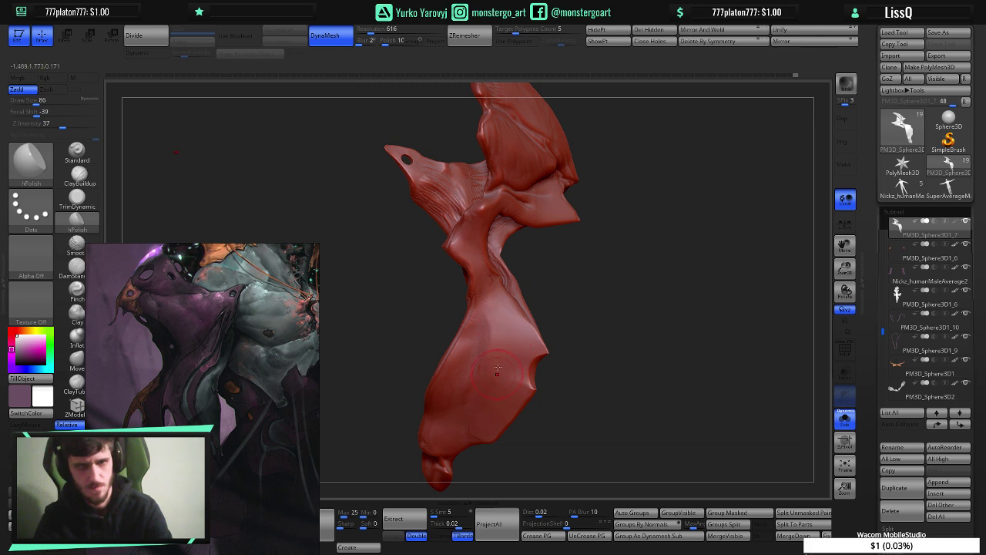
pyautogui.moveTo(498, 369); pyautogui.dragTo(494, 333)
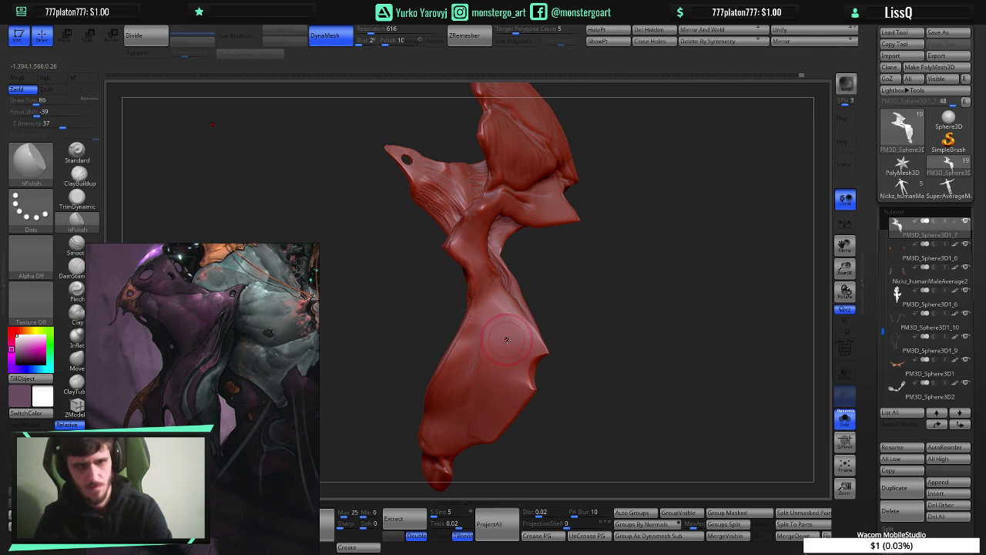
pyautogui.moveTo(487, 322); pyautogui.dragTo(513, 330, button='right')
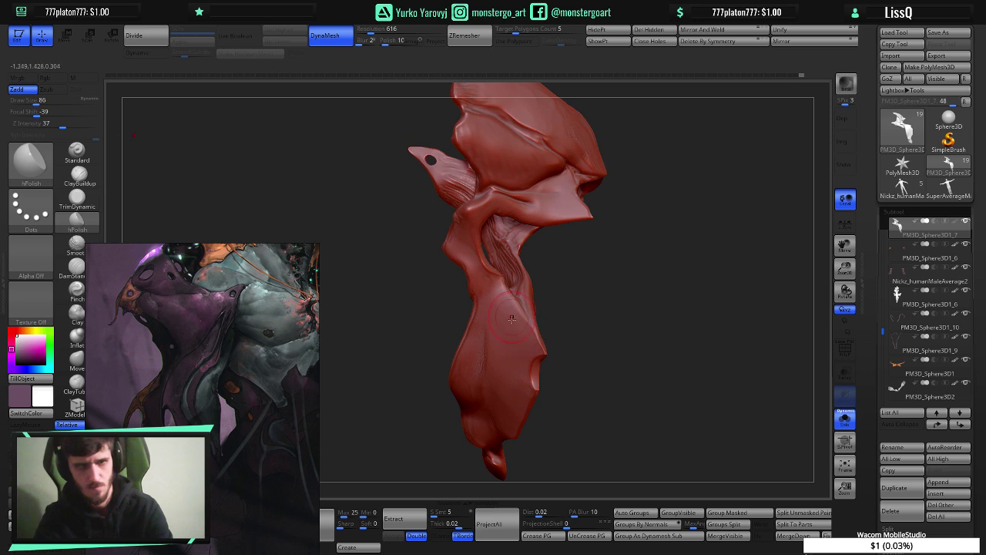
# - Flatten the ridge running down to the rounded notch and the surface beside it with hPolish at draw size 86
pyautogui.moveTo(557, 347)
pyautogui.keyDown('ctrl'); pyautogui.mouseDown(button='right')
pyautogui.moveTo(610, 420)
pyautogui.moveTo(527, 356)
pyautogui.moveTo(520, 362)
pyautogui.moveTo(534, 360)
pyautogui.moveTo(505, 336)
pyautogui.moveTo(539, 331)
pyautogui.mouseUp(button='right'); pyautogui.keyUp('ctrl')
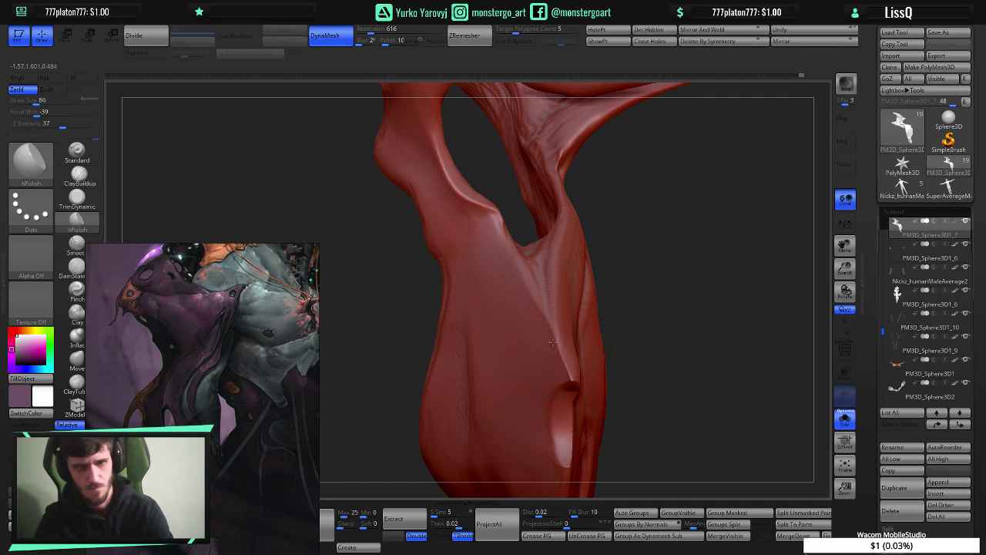
pyautogui.moveTo(556, 342)
pyautogui.mouseDown()
pyautogui.moveTo(571, 378)
pyautogui.moveTo(564, 369)
pyautogui.mouseUp()
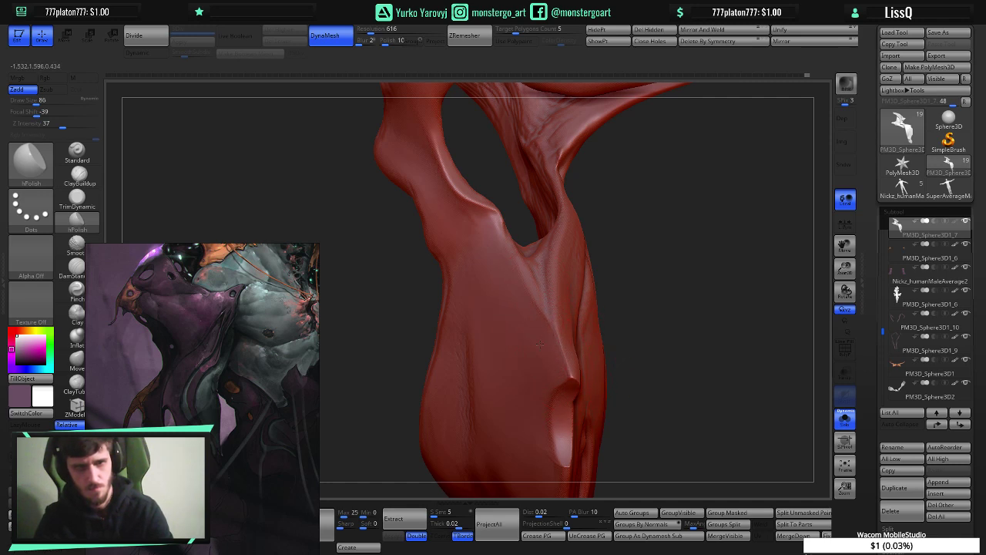
pyautogui.press('ctrl')
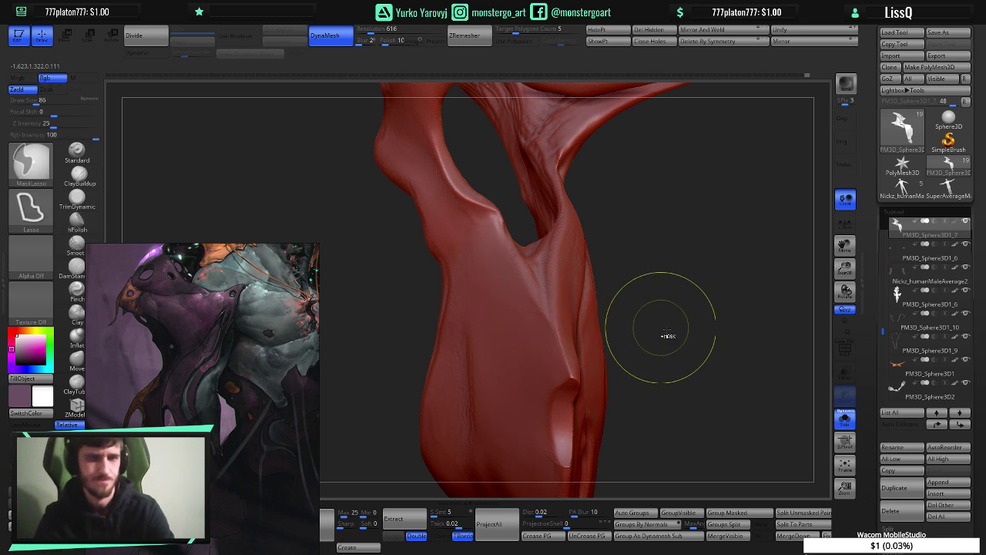
pyautogui.moveTo(659, 366)
pyautogui.mouseDown()
pyautogui.moveTo(606, 337)
pyautogui.moveTo(652, 365)
pyautogui.moveTo(657, 290)
pyautogui.mouseUp()
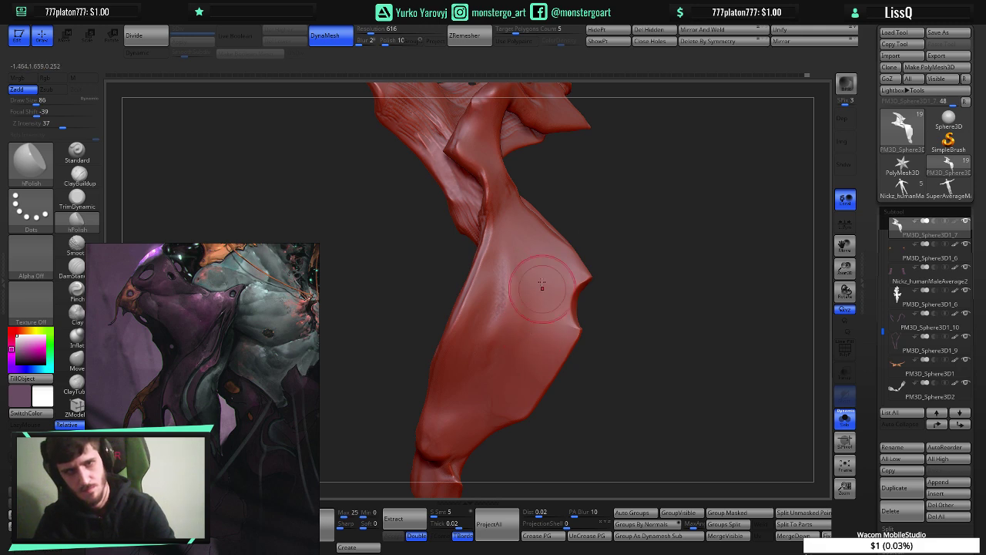
pyautogui.moveTo(514, 392)
pyautogui.mouseDown(button='right')
pyautogui.moveTo(476, 384)
pyautogui.moveTo(505, 384)
pyautogui.mouseUp(button='right')
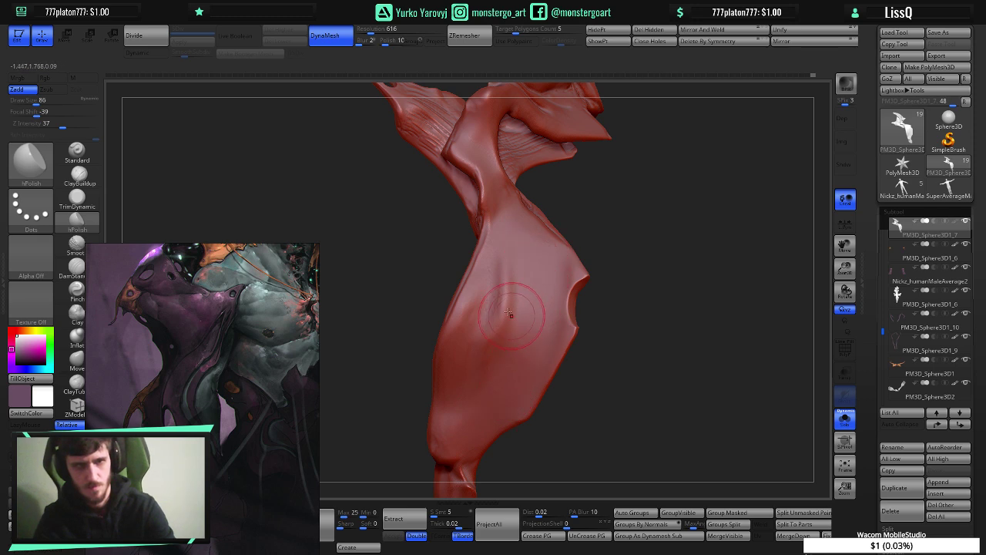
# - Build up volume along the inner side of the forearm's upper back with ClayBuildup at draw size 86 and Z intensity 14
pyautogui.click(77, 174)
pyautogui.moveTo(492, 291); pyautogui.dragTo(479, 339)
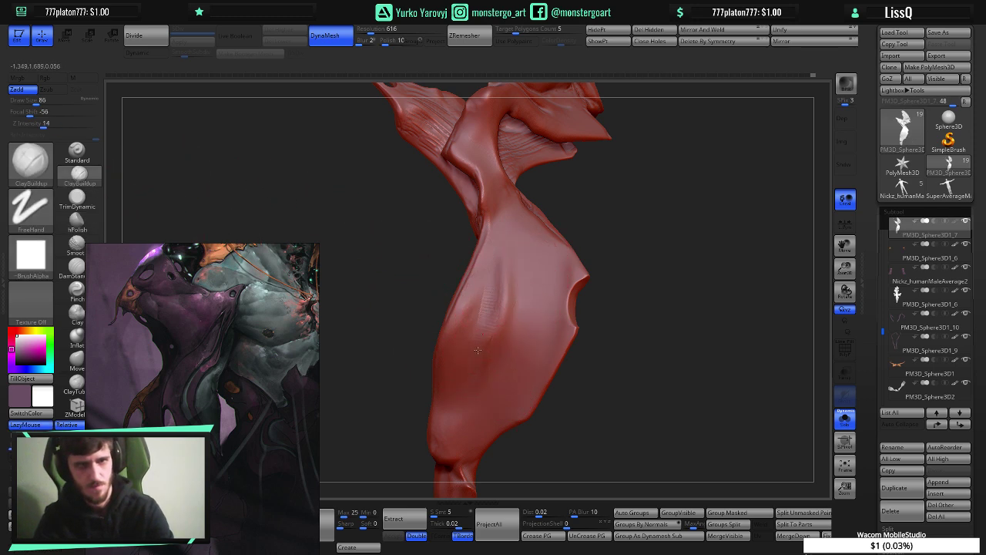
pyautogui.moveTo(492, 293); pyautogui.dragTo(478, 339)
pyautogui.moveTo(489, 272)
pyautogui.mouseDown()
pyautogui.moveTo(464, 343)
pyautogui.moveTo(479, 327)
pyautogui.moveTo(483, 298)
pyautogui.moveTo(473, 333)
pyautogui.moveTo(476, 319)
pyautogui.mouseUp()
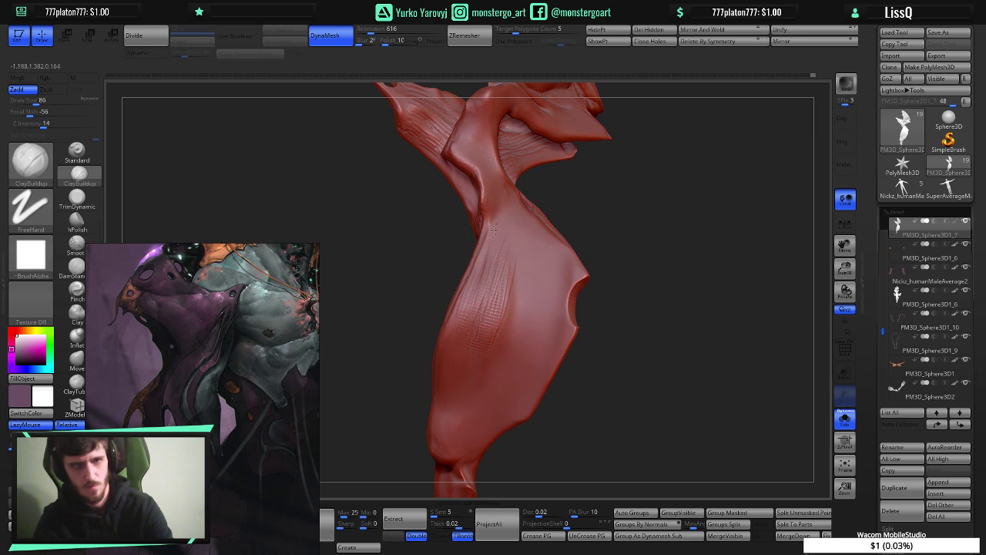
pyautogui.moveTo(490, 250)
pyautogui.mouseDown()
pyautogui.moveTo(473, 308)
pyautogui.moveTo(475, 293)
pyautogui.moveTo(473, 327)
pyautogui.moveTo(487, 339)
pyautogui.mouseUp()
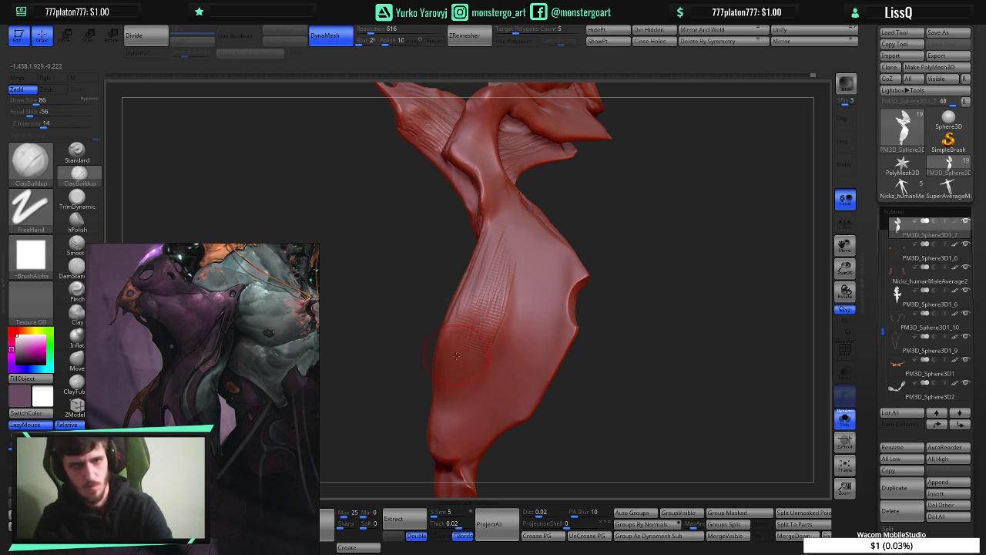
pyautogui.moveTo(481, 275); pyautogui.dragTo(462, 362)
# - Extend the ClayBuildup strokes down the forearm's back and toward its middle at draw size 86
pyautogui.moveTo(393, 370)
pyautogui.mouseDown()
pyautogui.moveTo(532, 355)
pyautogui.moveTo(408, 362)
pyautogui.mouseUp()
pyautogui.moveTo(481, 287)
pyautogui.mouseDown()
pyautogui.moveTo(467, 348)
pyautogui.moveTo(467, 326)
pyautogui.mouseUp()
pyautogui.moveTo(408, 409)
pyautogui.mouseDown()
pyautogui.moveTo(508, 389)
pyautogui.moveTo(459, 396)
pyautogui.moveTo(455, 338)
pyautogui.moveTo(469, 352)
pyautogui.moveTo(463, 372)
pyautogui.mouseUp()
pyautogui.moveTo(498, 341); pyautogui.dragTo(491, 364)
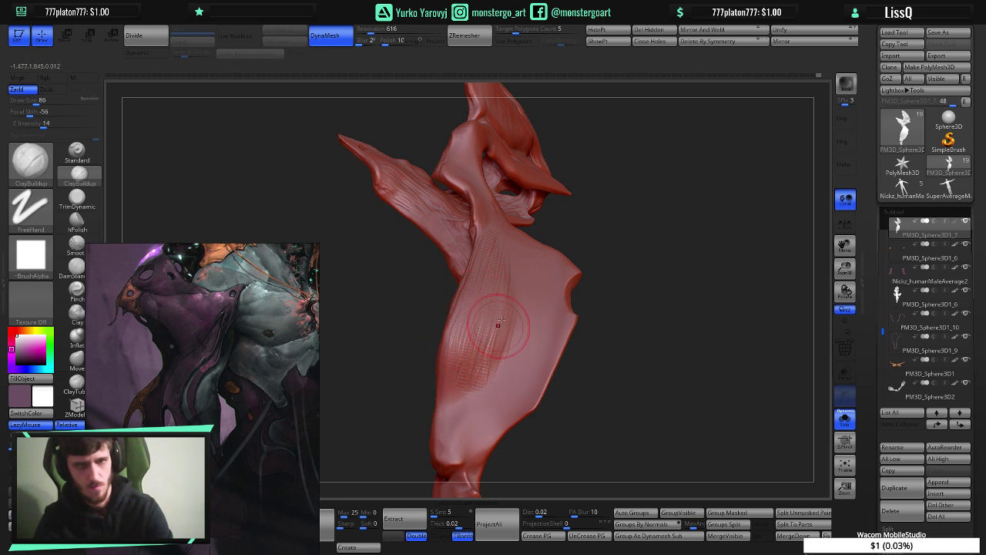
pyautogui.moveTo(469, 405)
pyautogui.mouseDown()
pyautogui.moveTo(458, 411)
pyautogui.moveTo(487, 328)
pyautogui.moveTo(518, 312)
pyautogui.mouseUp()
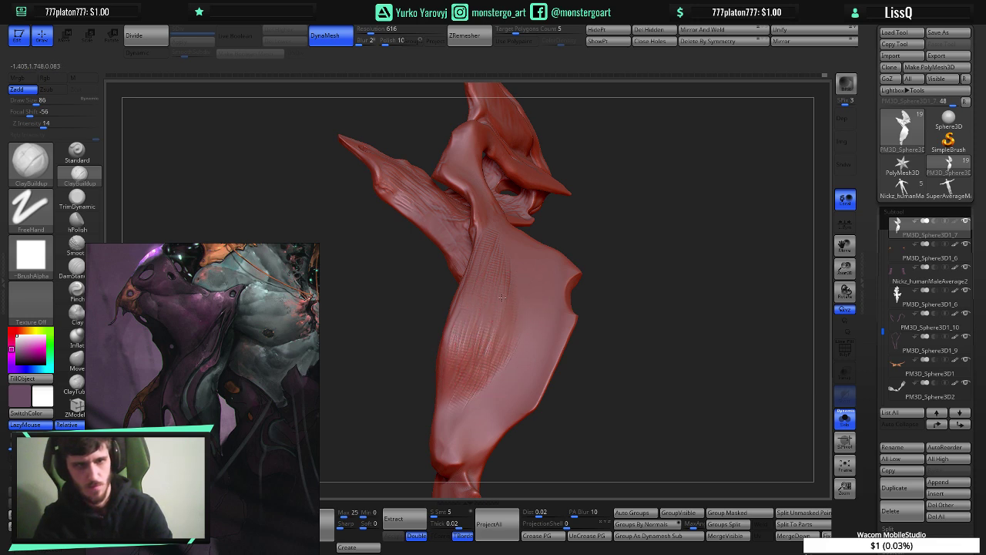
pyautogui.moveTo(507, 304); pyautogui.dragTo(485, 313, button='right')
pyautogui.moveTo(514, 279)
pyautogui.mouseDown()
pyautogui.moveTo(485, 342)
pyautogui.moveTo(502, 275)
pyautogui.moveTo(480, 330)
pyautogui.moveTo(502, 292)
pyautogui.mouseUp()
pyautogui.moveTo(497, 297); pyautogui.dragTo(514, 326, button='right')
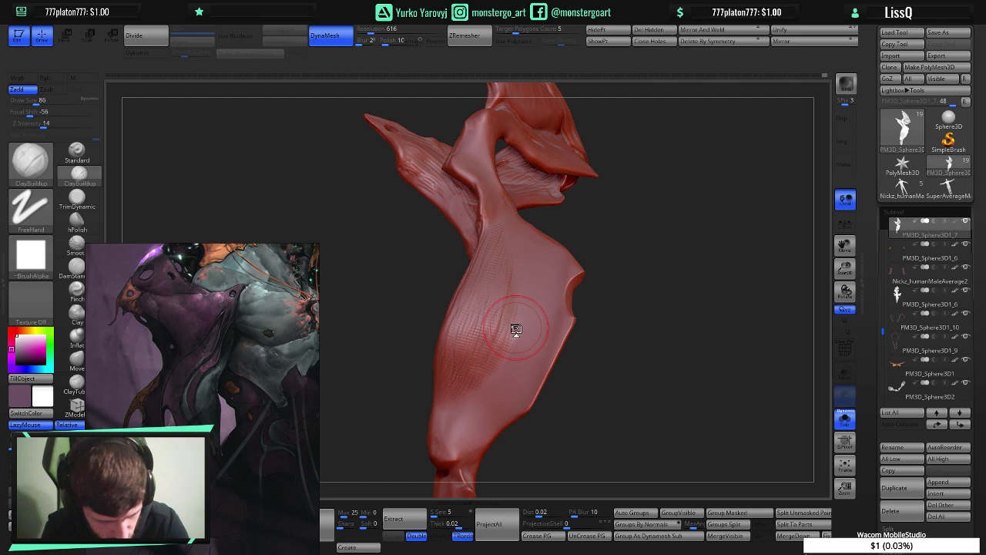
# - Switch to Streamlabs OBS to read the stream chat and return to ZBrush
pyautogui.hotkey('alt', 'Tab')
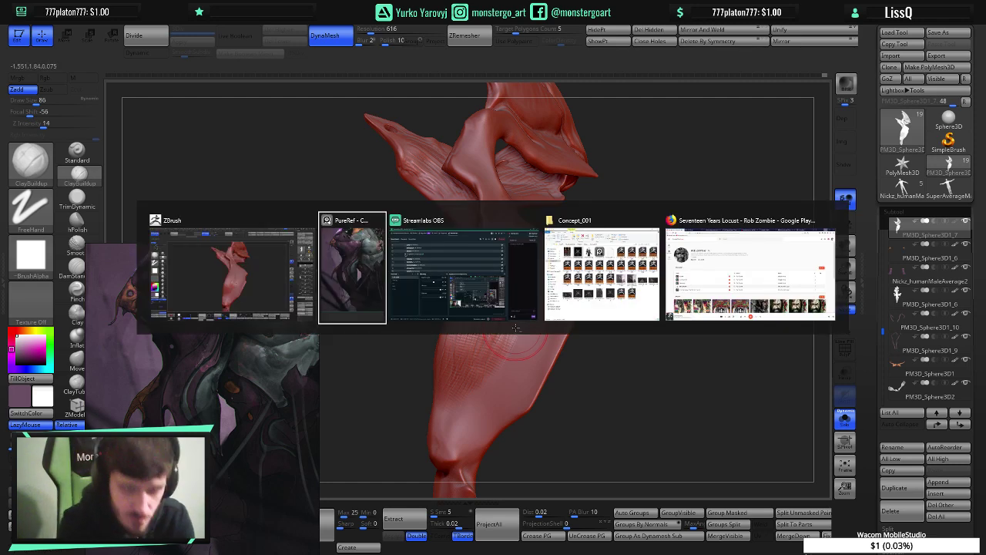
pyautogui.hotkey('alt', 'Tab')
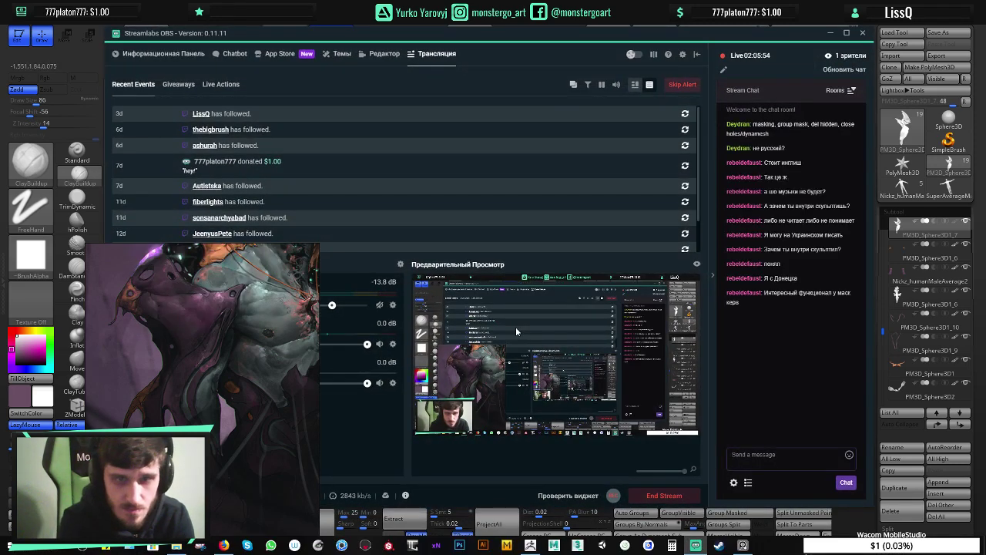
pyautogui.hotkey('alt', 'Tab')
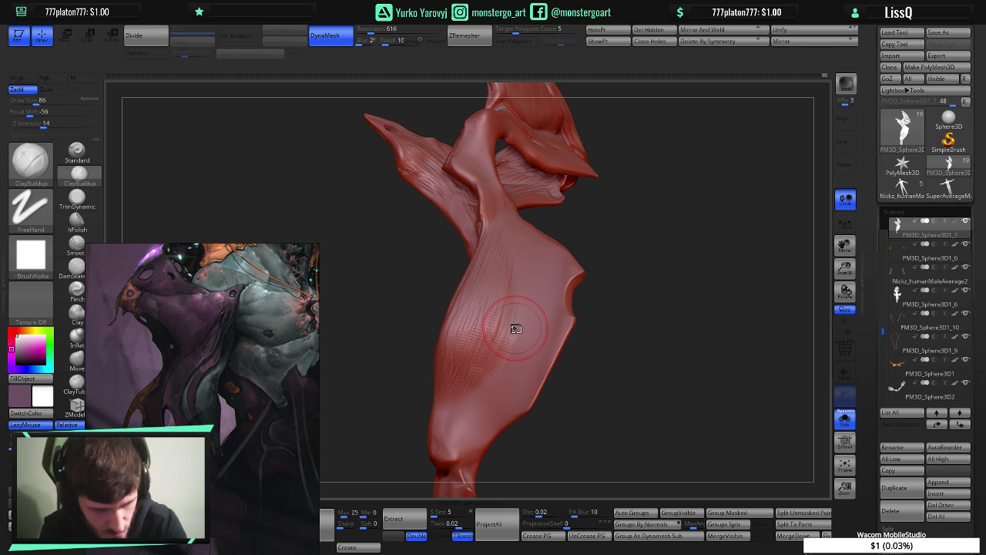
# - Save the current project
pyautogui.hotkey('ctrl', 's')
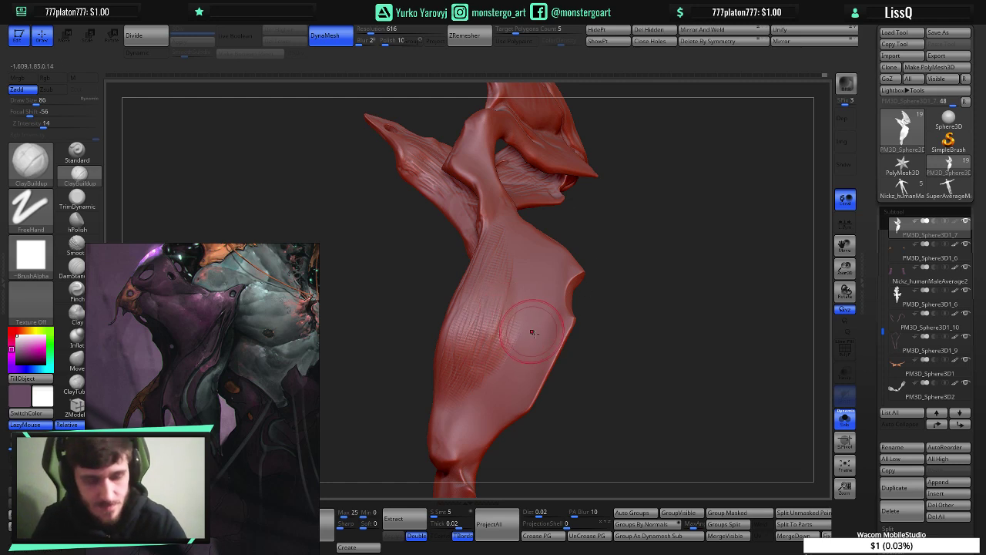
pyautogui.moveTo(539, 331)
pyautogui.mouseDown(button='right')
pyautogui.moveTo(519, 313)
pyautogui.moveTo(618, 337)
pyautogui.moveTo(544, 324)
pyautogui.moveTo(498, 299)
pyautogui.moveTo(501, 276)
pyautogui.moveTo(546, 323)
pyautogui.moveTo(574, 324)
pyautogui.moveTo(583, 360)
pyautogui.moveTo(589, 344)
pyautogui.moveTo(676, 368)
pyautogui.moveTo(587, 308)
pyautogui.moveTo(683, 308)
pyautogui.moveTo(671, 300)
pyautogui.moveTo(709, 340)
pyautogui.moveTo(652, 249)
pyautogui.moveTo(612, 352)
pyautogui.moveTo(639, 346)
pyautogui.moveTo(576, 345)
pyautogui.moveTo(586, 364)
pyautogui.mouseUp(button='right')
pyautogui.moveTo(522, 332); pyautogui.dragTo(508, 345, button='right')
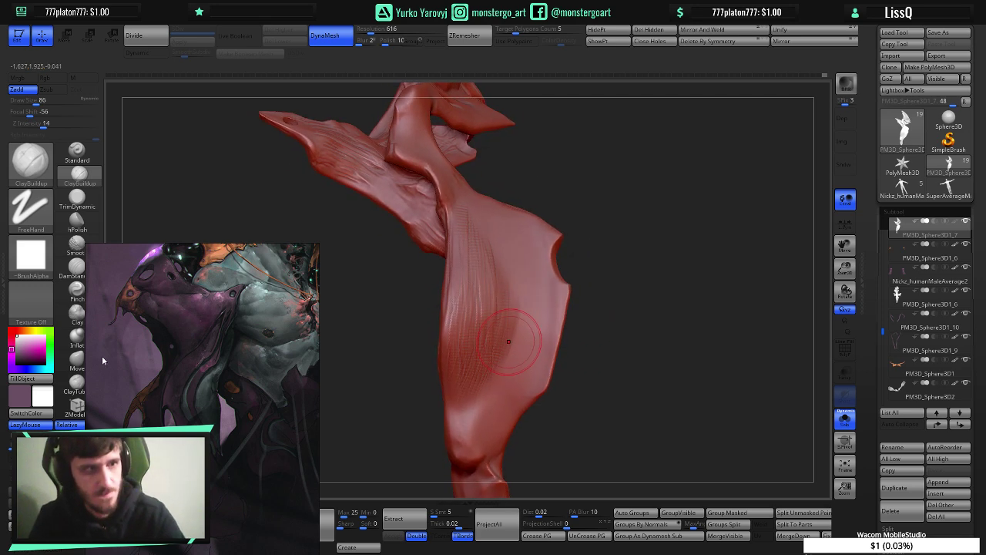
# - Move the concept reference up beside the forearm and set up the DamStandard brush with draw size 50
pyautogui.moveTo(172, 369); pyautogui.dragTo(203, 274)
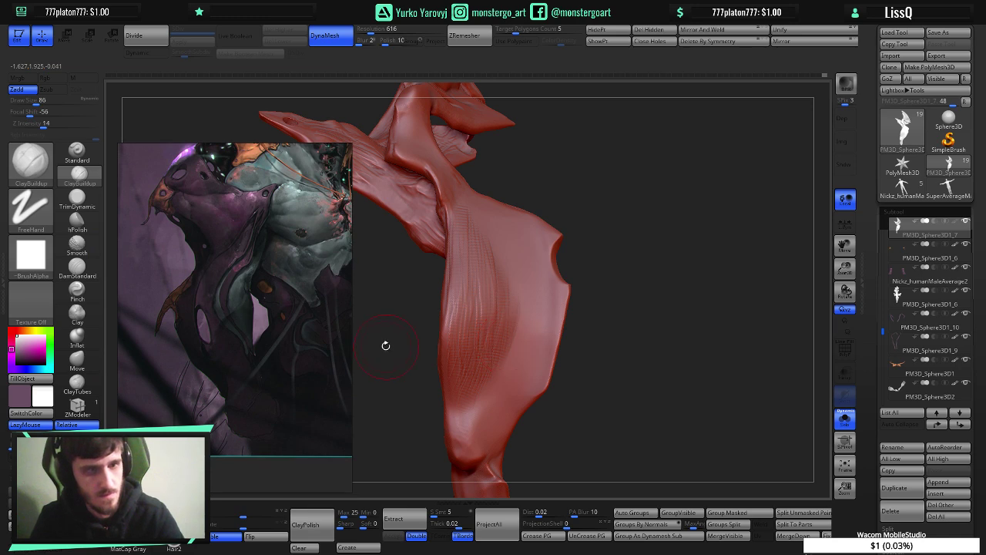
pyautogui.click(77, 266)
pyautogui.click(82, 270)
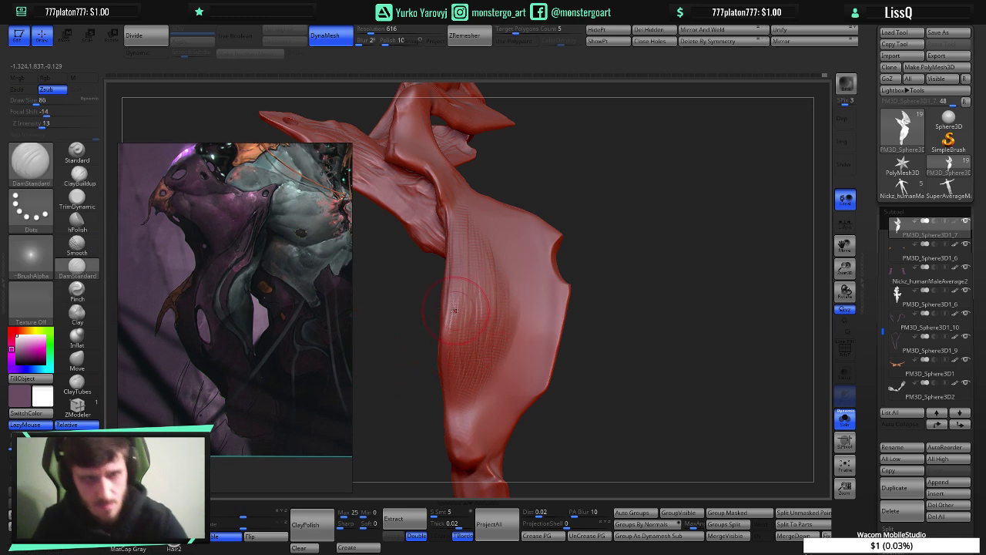
pyautogui.press('[')
pyautogui.press('[')
pyautogui.press('[')
pyautogui.press('[')
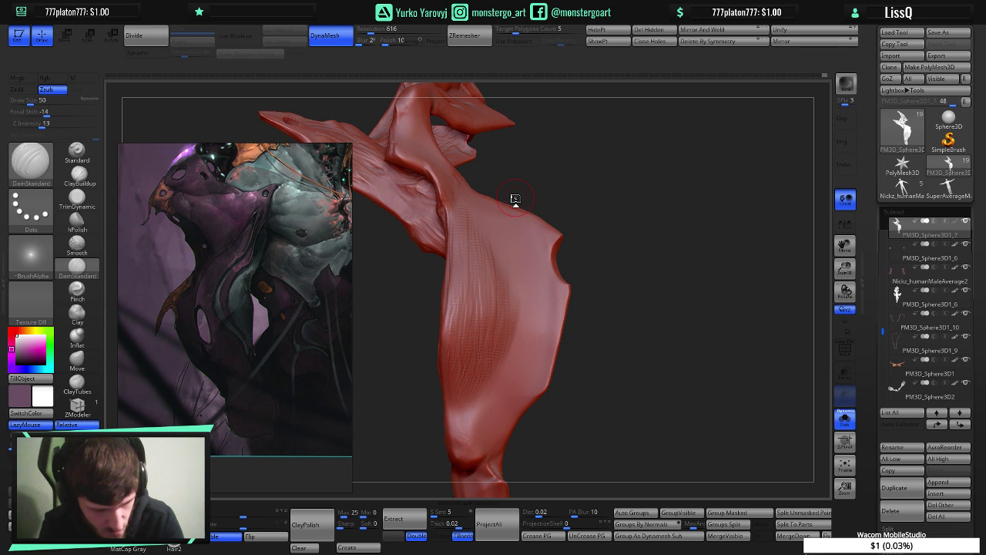
# - Save the current project, check the stream chat in Streamlabs OBS and return to ZBrush
pyautogui.hotkey('ctrl', 's')
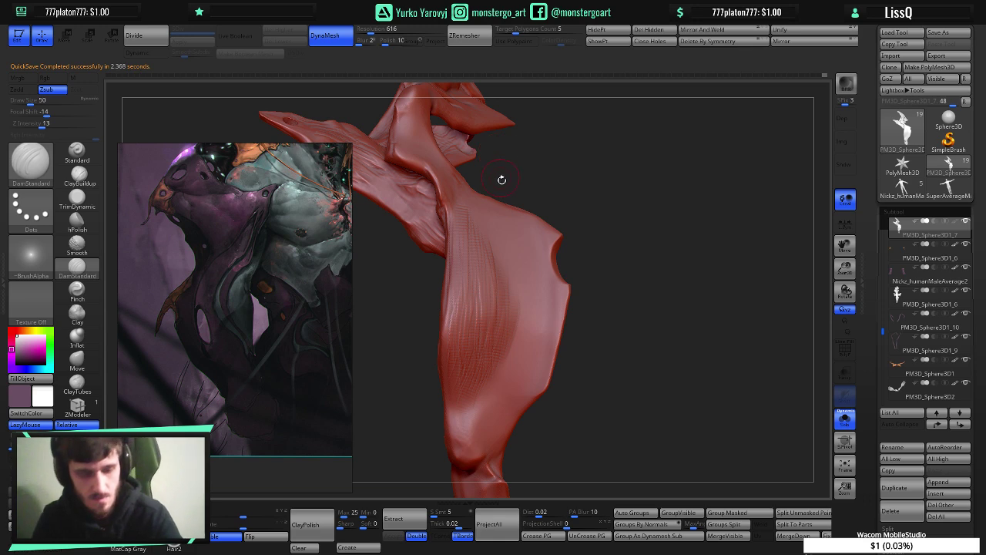
pyautogui.hotkey('alt', 'Tab')
pyautogui.hotkey('alt', 'Tab')
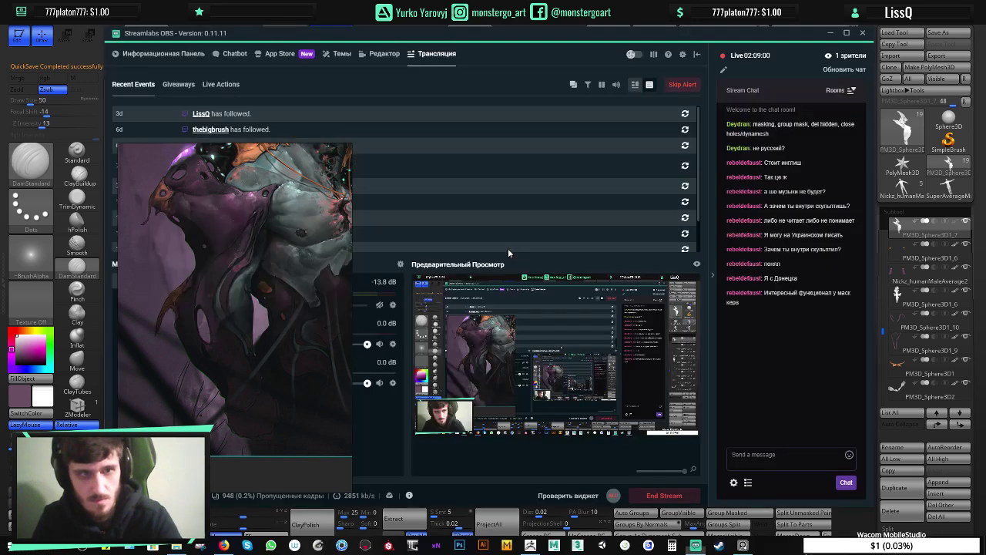
pyautogui.hotkey('alt', 'Tab')
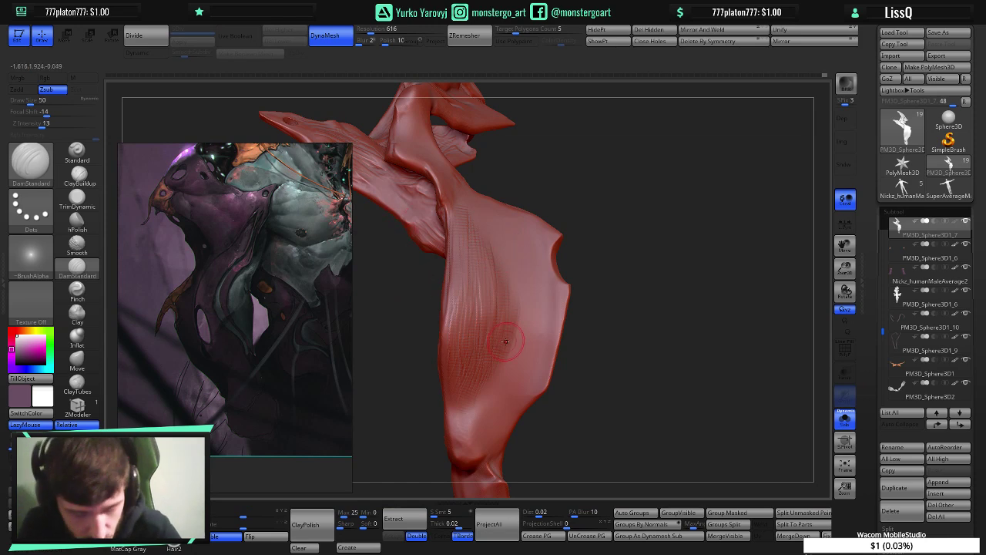
# - Carve a crease along the forearm's inner upper edge with DamStandard at draw size 50 and Z intensity 13
pyautogui.moveTo(482, 306)
pyautogui.mouseDown(button='right')
pyautogui.moveTo(499, 317)
pyautogui.moveTo(488, 316)
pyautogui.mouseUp(button='right')
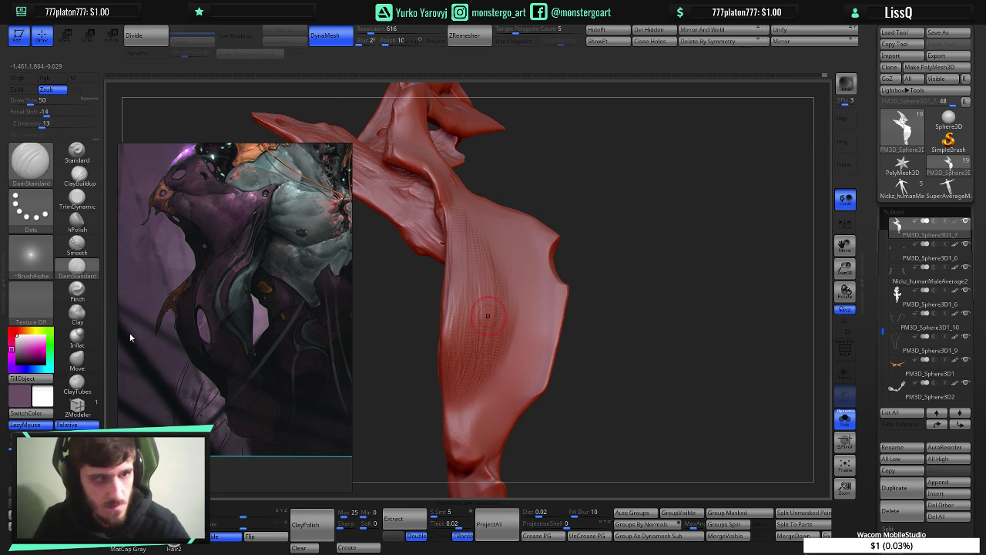
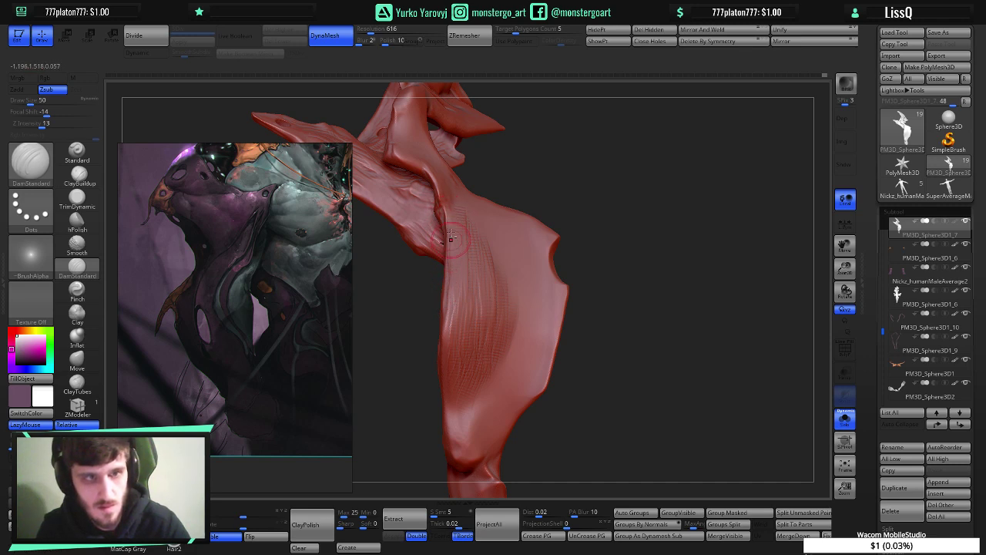
pyautogui.moveTo(450, 253); pyautogui.dragTo(452, 233)
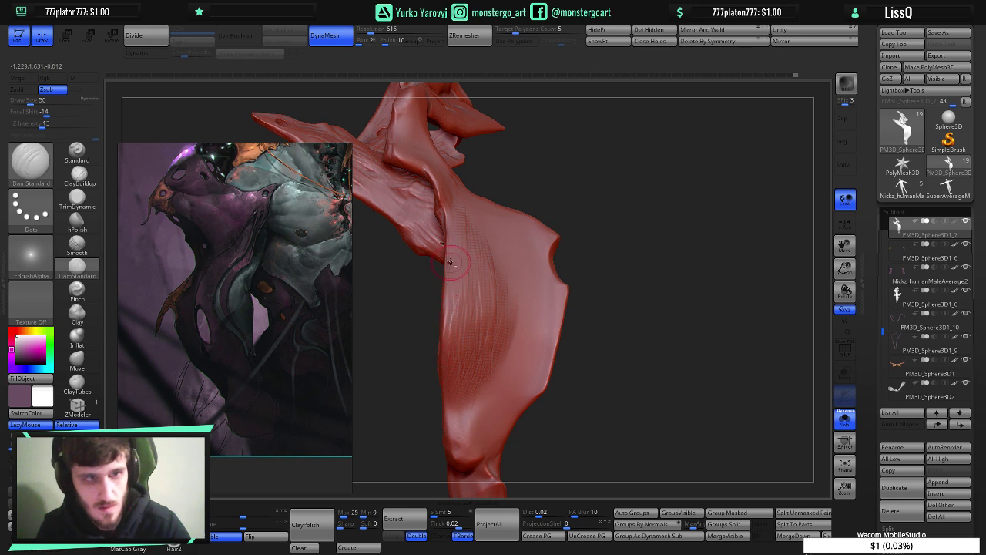
pyautogui.moveTo(450, 214); pyautogui.dragTo(446, 259)
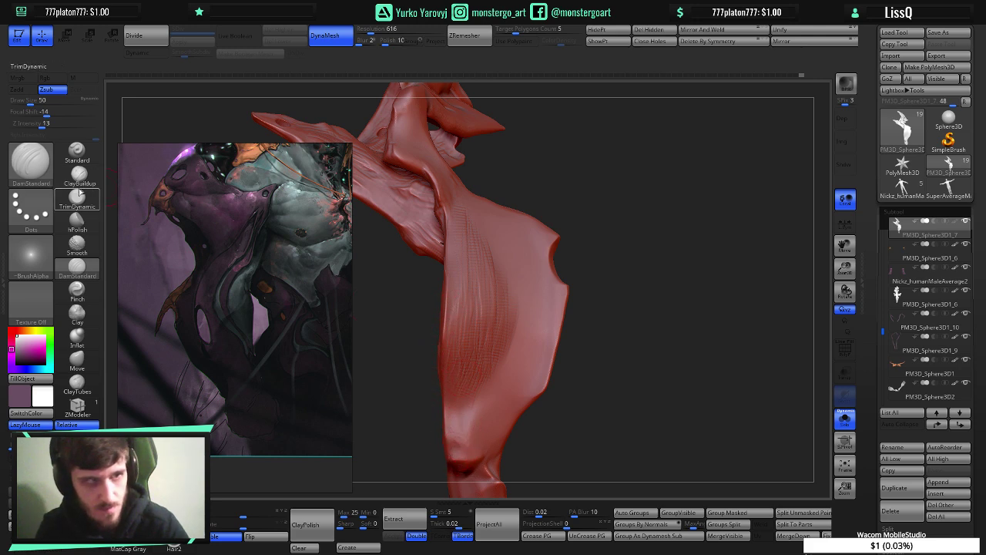
pyautogui.press('b')
pyautogui.press('c')
pyautogui.press('b')
pyautogui.press('b')
pyautogui.press('t')
pyautogui.press('d')
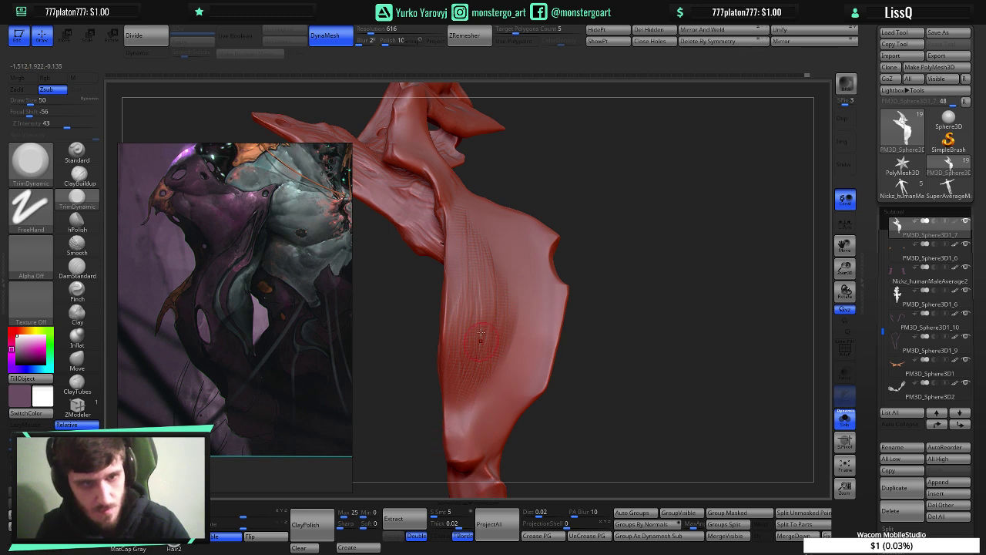
# - Polish the long ridge along the forearm's inner edge with hPolish at draw size 50 and Z intensity 37
pyautogui.moveTo(418, 280); pyautogui.dragTo(470, 369)
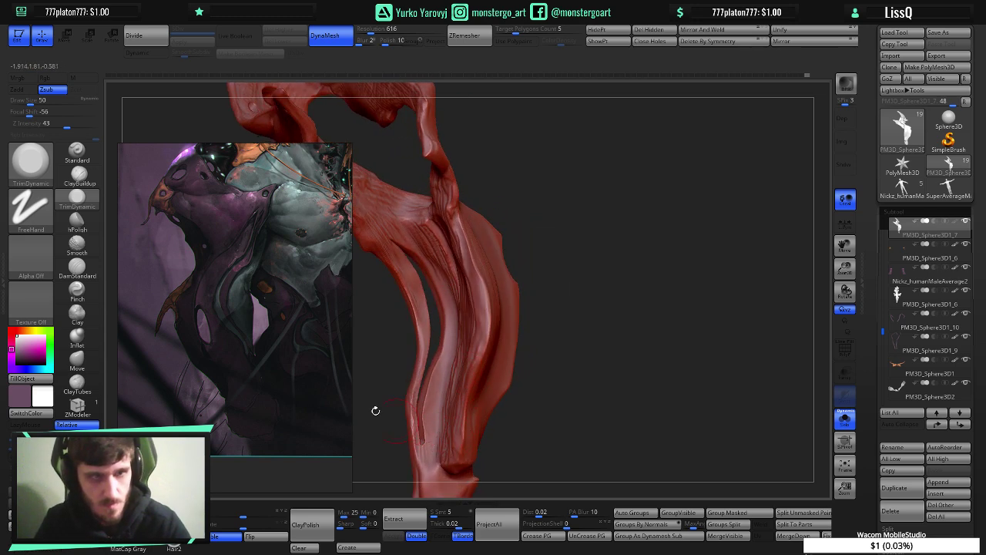
pyautogui.click(77, 222)
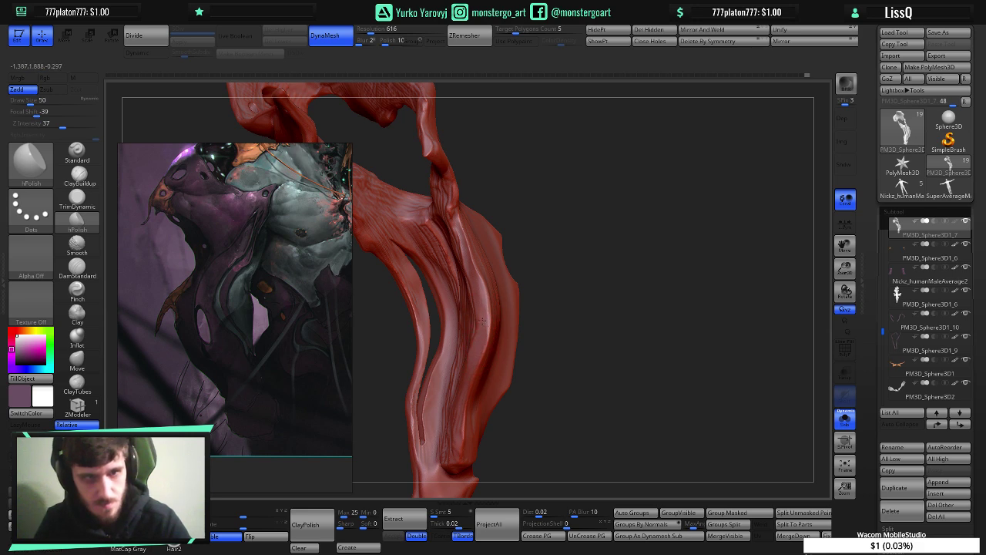
pyautogui.moveTo(475, 314); pyautogui.dragTo(476, 286)
pyautogui.moveTo(551, 289)
pyautogui.mouseDown()
pyautogui.moveTo(439, 286)
pyautogui.moveTo(477, 289)
pyautogui.mouseUp()
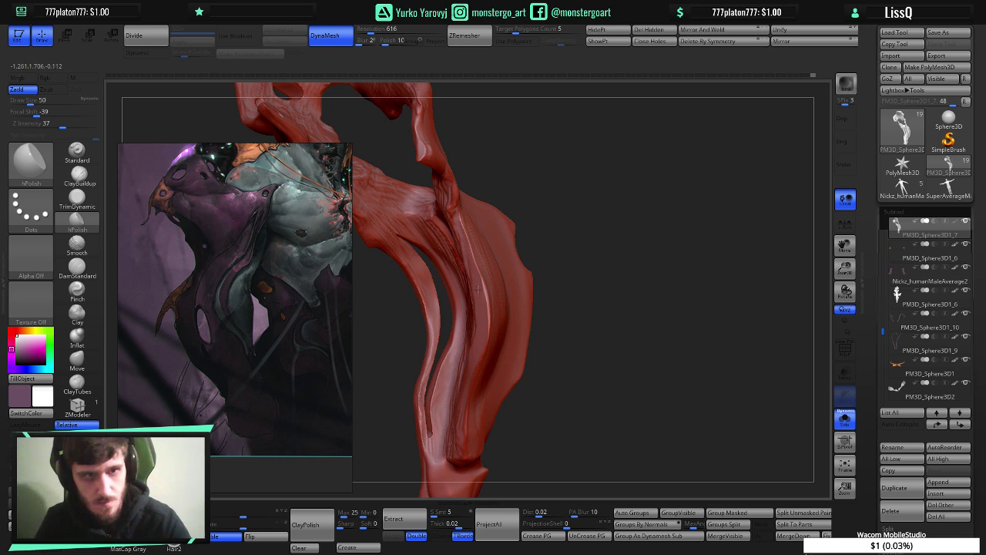
pyautogui.moveTo(455, 223)
pyautogui.mouseDown()
pyautogui.moveTo(448, 265)
pyautogui.moveTo(484, 363)
pyautogui.mouseUp()
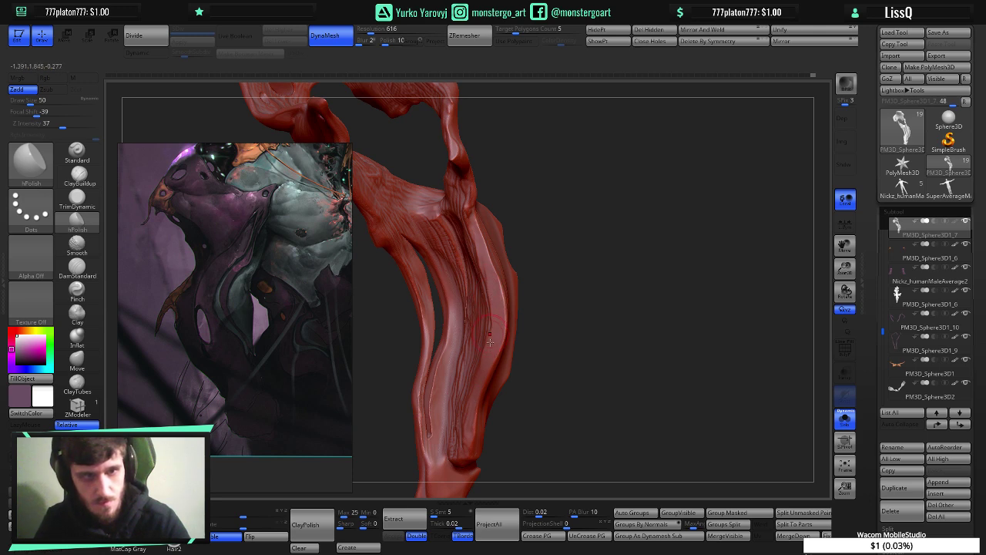
# - Flatten the ClayBuildup strokes on the forearm's upper back surface with hPolish
pyautogui.moveTo(569, 262)
pyautogui.mouseDown()
pyautogui.moveTo(422, 226)
pyautogui.moveTo(443, 239)
pyautogui.moveTo(436, 229)
pyautogui.mouseUp()
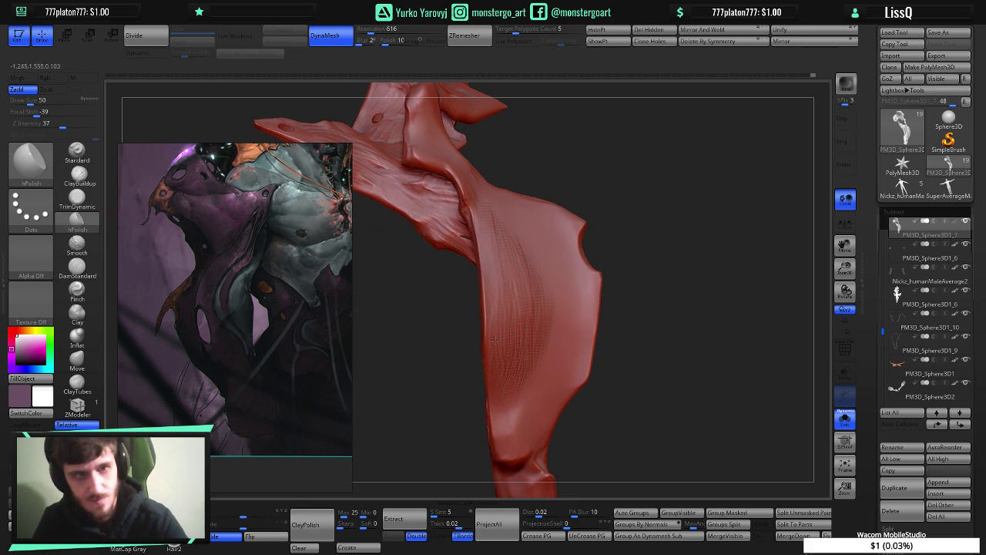
pyautogui.moveTo(500, 265)
pyautogui.mouseDown()
pyautogui.moveTo(497, 225)
pyautogui.moveTo(501, 263)
pyautogui.moveTo(505, 231)
pyautogui.moveTo(530, 271)
pyautogui.mouseUp()
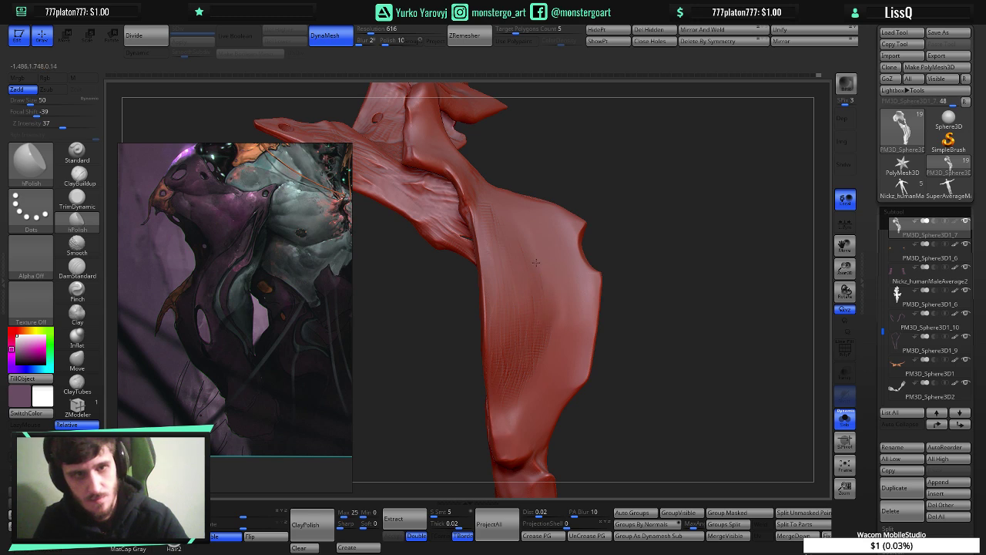
pyautogui.press('ctrl')
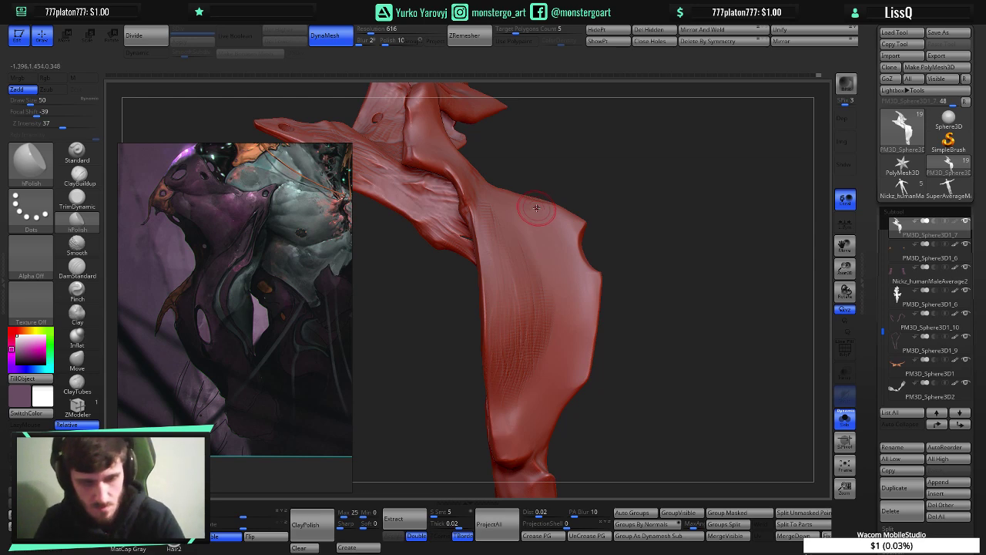
pyautogui.moveTo(561, 334)
pyautogui.mouseDown(button='right')
pyautogui.moveTo(502, 330)
pyautogui.moveTo(609, 336)
pyautogui.mouseUp(button='right')
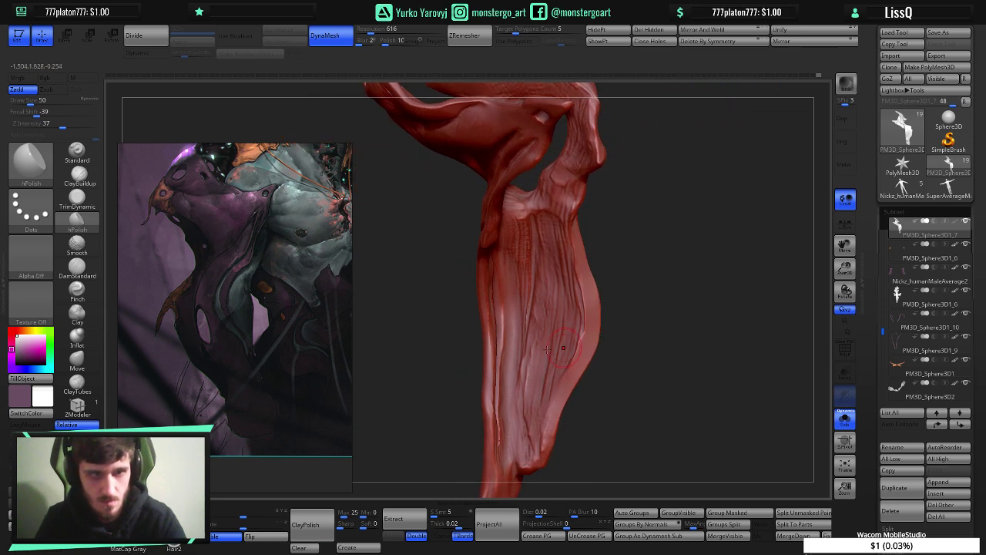
pyautogui.press(']')
pyautogui.press(']')
pyautogui.press(']')
pyautogui.press(']')
pyautogui.press(']')
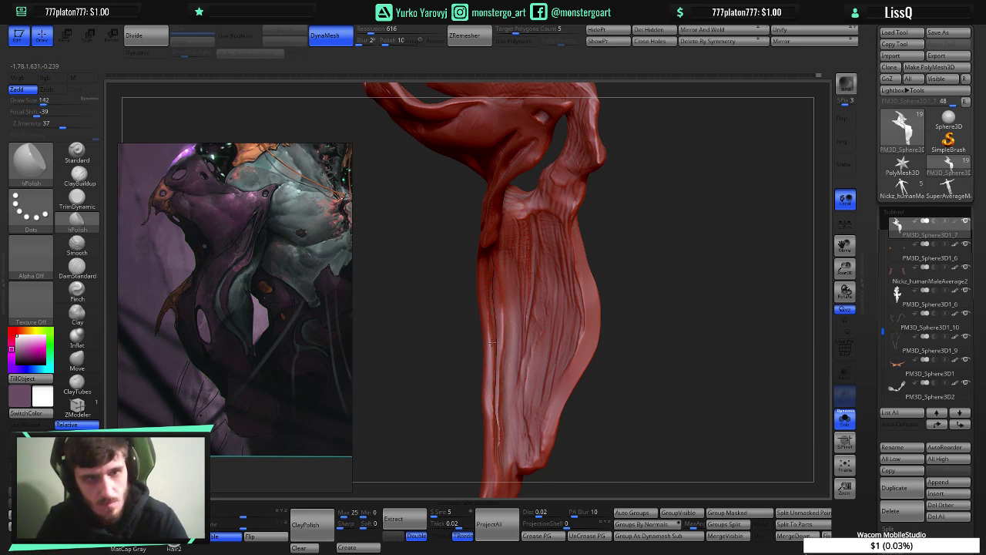
pyautogui.press('b')
pyautogui.press('m')
pyautogui.press('v')
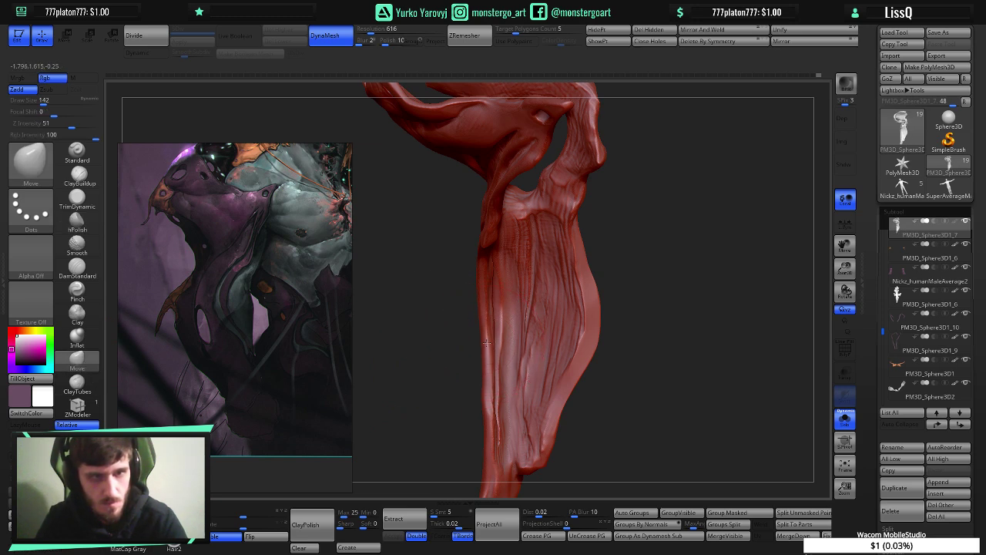
pyautogui.moveTo(486, 343)
pyautogui.mouseDown(button='right')
pyautogui.moveTo(573, 337)
pyautogui.moveTo(513, 333)
pyautogui.moveTo(514, 281)
pyautogui.moveTo(530, 313)
pyautogui.moveTo(520, 310)
pyautogui.mouseUp(button='right')
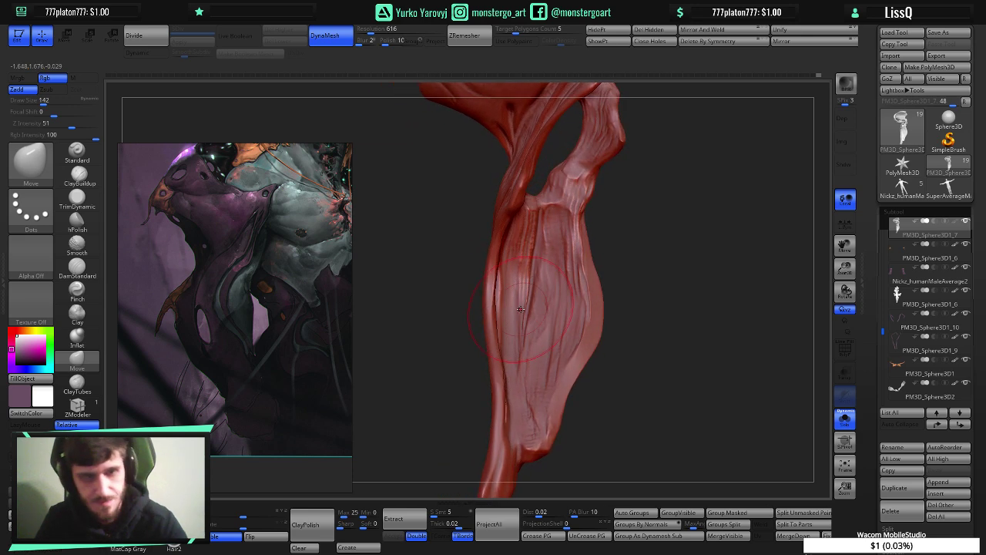
# - Set up ClayBuildup with draw size 62 for the grooved inner face of the forearm
pyautogui.click(77, 173)
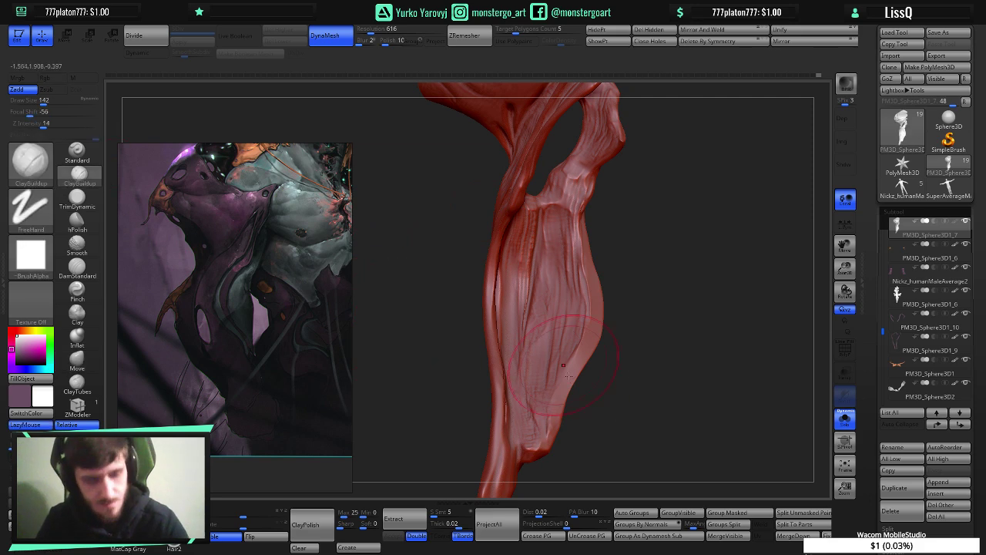
pyautogui.press('[')
pyautogui.press('[')
pyautogui.press('[')
pyautogui.press('[')
pyautogui.press('[')
pyautogui.press('[')
pyautogui.press('[')
pyautogui.press('[')
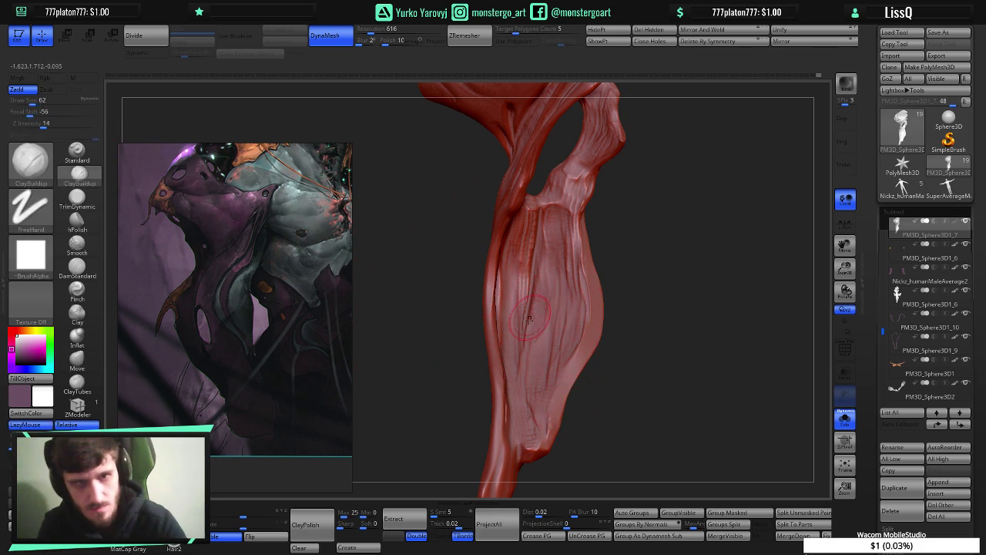
pyautogui.moveTo(551, 330); pyautogui.dragTo(538, 327, button='right')
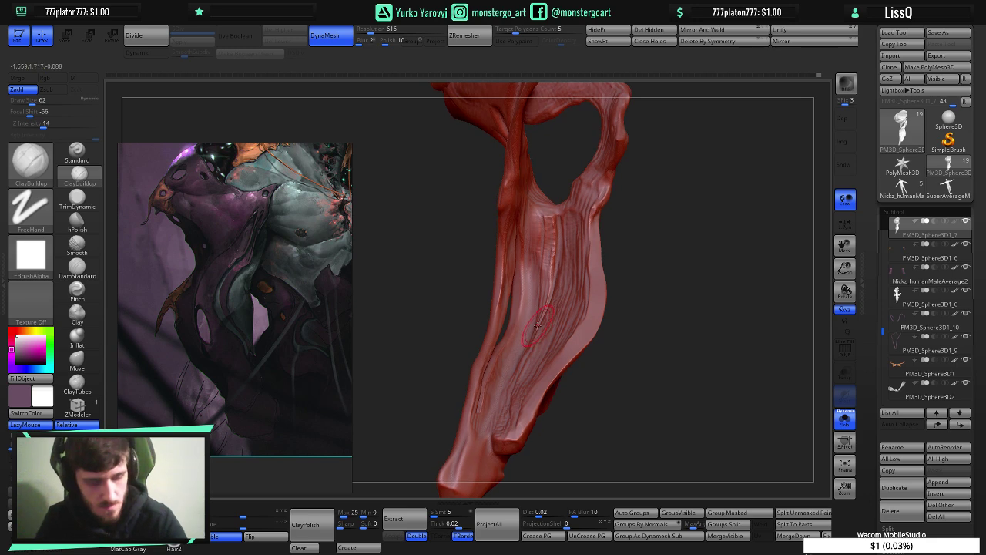
# - Switch to Streamlabs OBS to check the stream chat and return to ZBrush
pyautogui.hotkey('alt', 'Tab')
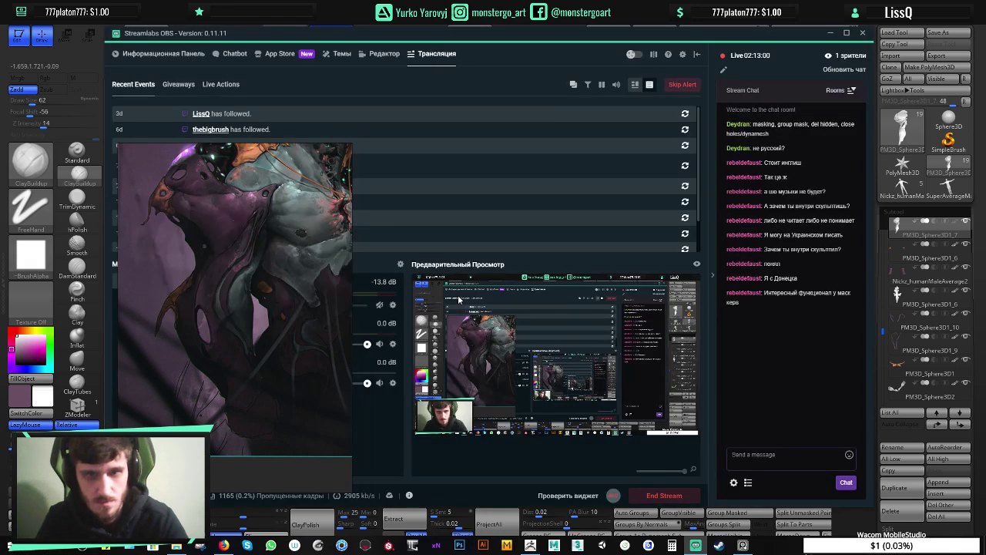
pyautogui.hotkey('alt', 'Tab')
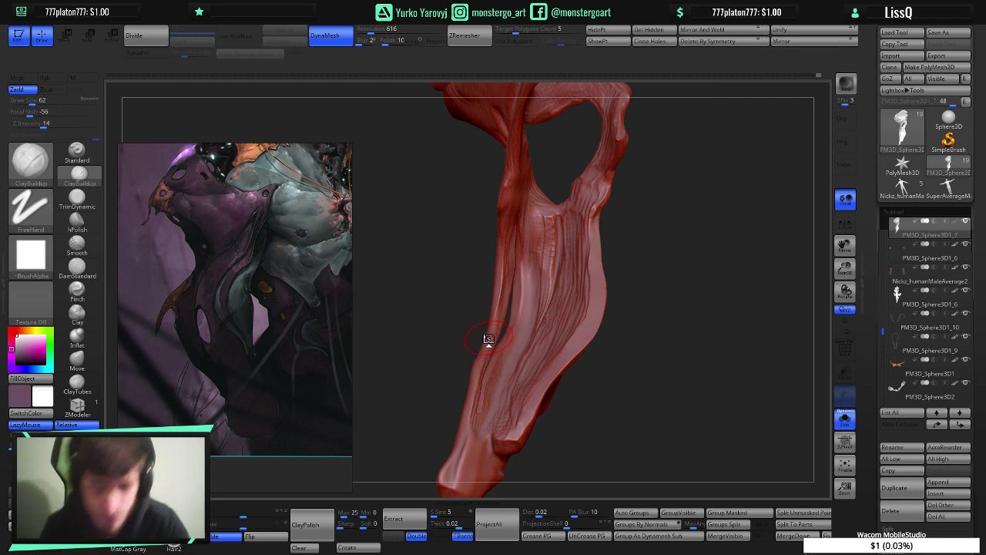
# - Fill the grooves on the upper and middle inner face of the forearm with ClayBuildup at draw size 62 and Z intensity 14
pyautogui.moveTo(560, 370)
pyautogui.mouseDown()
pyautogui.moveTo(572, 395)
pyautogui.moveTo(564, 360)
pyautogui.moveTo(582, 373)
pyautogui.moveTo(566, 373)
pyautogui.mouseUp()
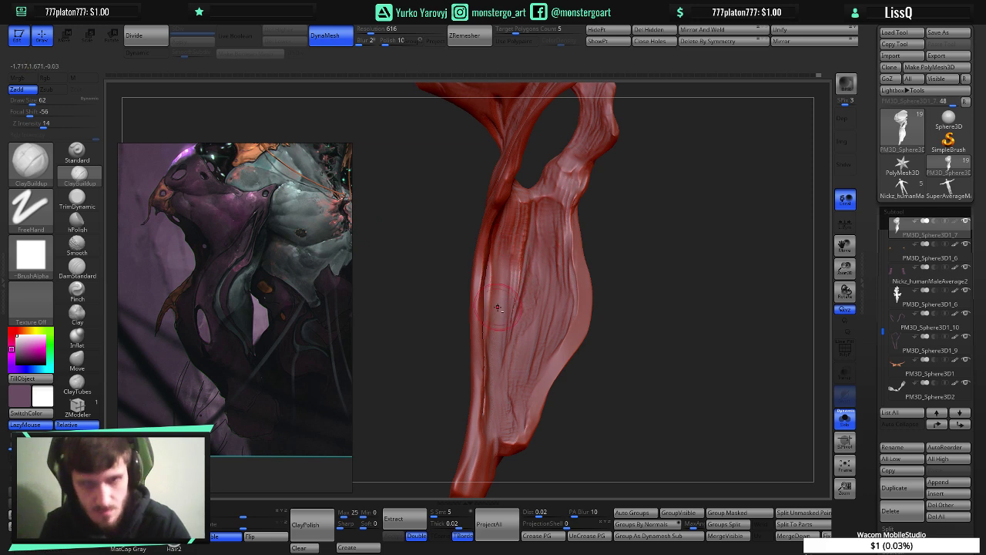
pyautogui.moveTo(516, 265); pyautogui.dragTo(511, 342)
pyautogui.moveTo(518, 297); pyautogui.dragTo(512, 347)
pyautogui.moveTo(525, 266)
pyautogui.mouseDown()
pyautogui.moveTo(521, 349)
pyautogui.moveTo(533, 305)
pyautogui.mouseUp()
pyautogui.moveTo(538, 253)
pyautogui.mouseDown()
pyautogui.moveTo(528, 349)
pyautogui.moveTo(544, 277)
pyautogui.moveTo(555, 340)
pyautogui.moveTo(552, 266)
pyautogui.moveTo(541, 361)
pyautogui.moveTo(574, 274)
pyautogui.moveTo(549, 336)
pyautogui.moveTo(578, 286)
pyautogui.moveTo(556, 351)
pyautogui.moveTo(563, 239)
pyautogui.moveTo(574, 302)
pyautogui.moveTo(562, 245)
pyautogui.mouseUp()
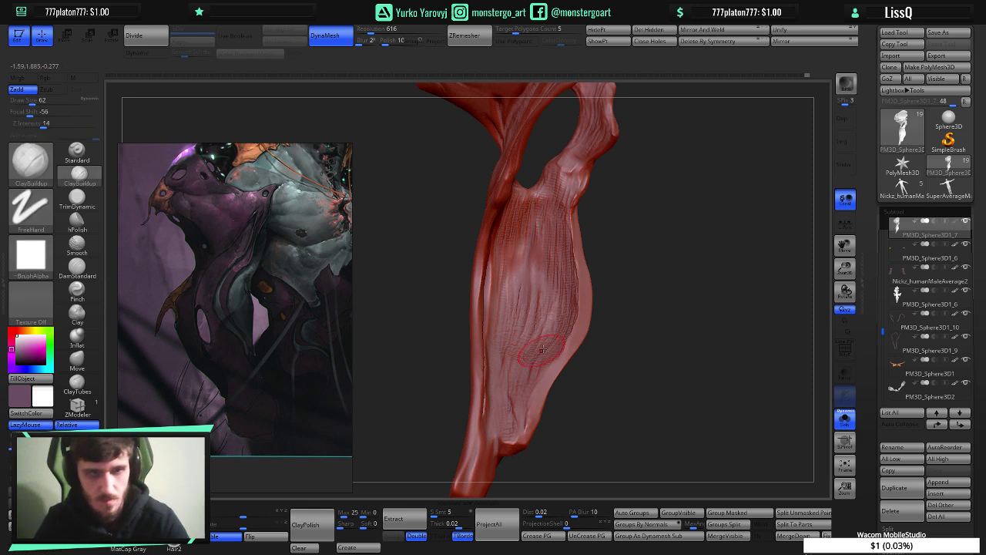
# - Extend the ClayBuildup strokes down the forearm's inner face toward its tapered lower end
pyautogui.moveTo(526, 356)
pyautogui.mouseDown(button='right')
pyautogui.moveTo(523, 332)
pyautogui.moveTo(488, 318)
pyautogui.moveTo(520, 359)
pyautogui.mouseUp(button='right')
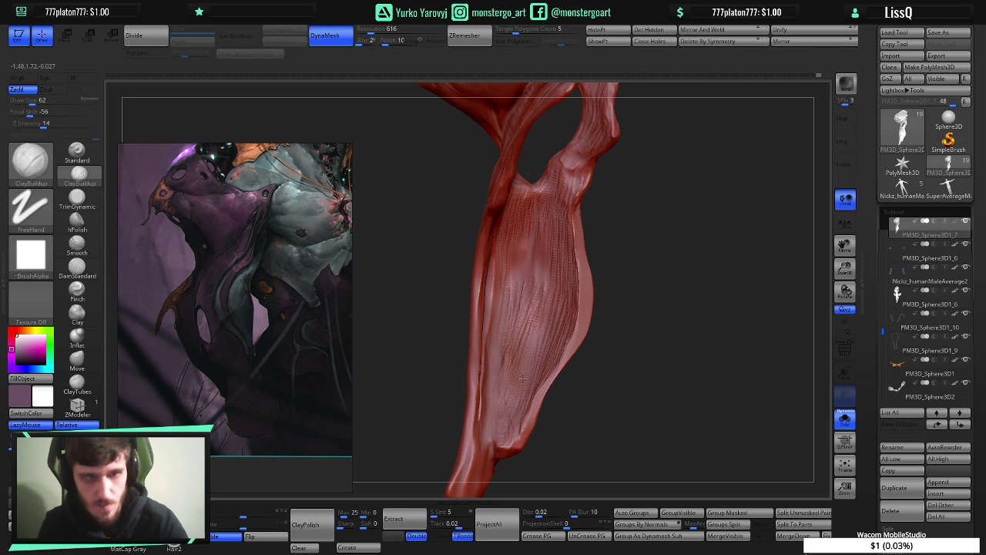
pyautogui.moveTo(552, 268); pyautogui.dragTo(515, 367)
pyautogui.moveTo(533, 287); pyautogui.dragTo(506, 377)
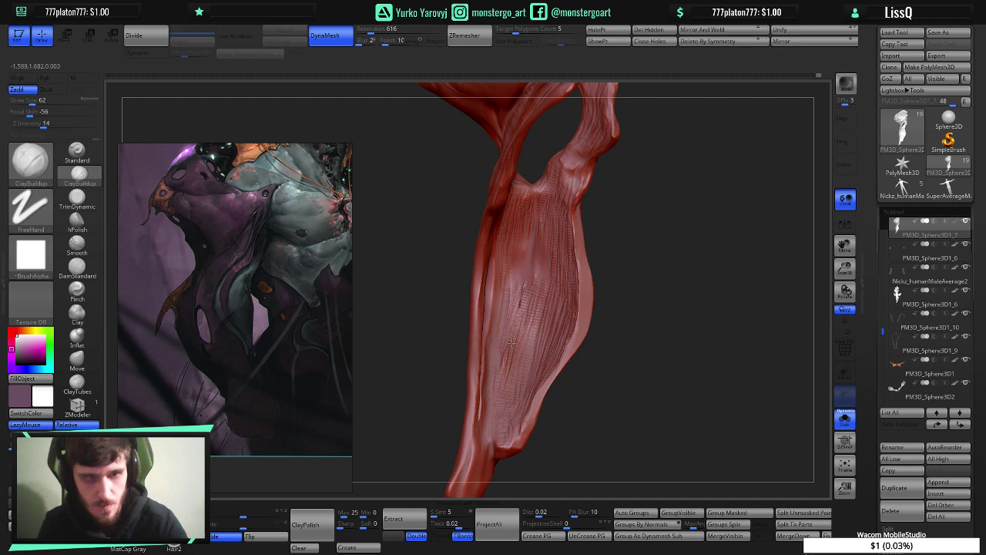
pyautogui.moveTo(521, 309); pyautogui.dragTo(494, 404)
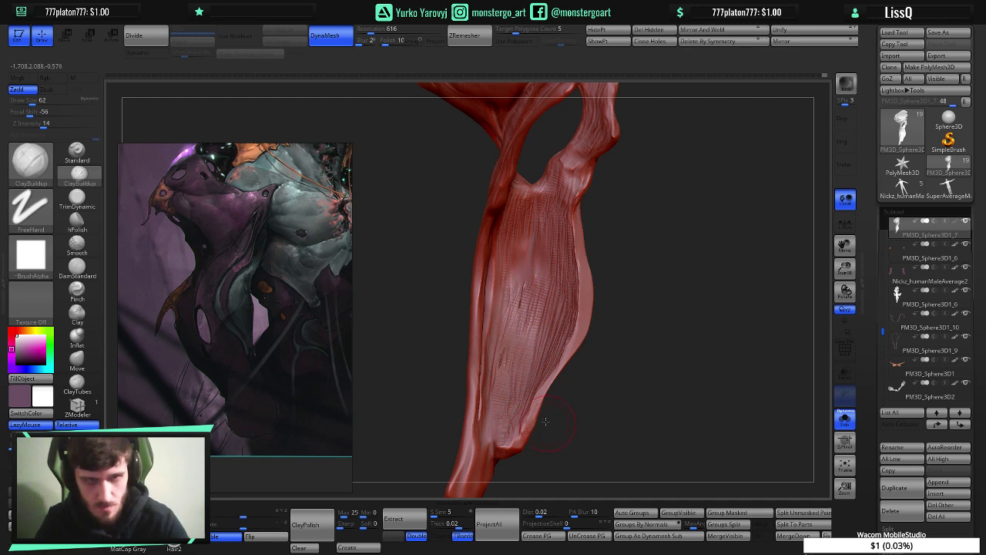
# - Smooth the built-up strokes in the middle of the forearm's inner face with the directional Smooth brush at draw size 62
pyautogui.moveTo(569, 438)
pyautogui.mouseDown()
pyautogui.moveTo(530, 403)
pyautogui.moveTo(545, 403)
pyautogui.moveTo(521, 397)
pyautogui.mouseUp()
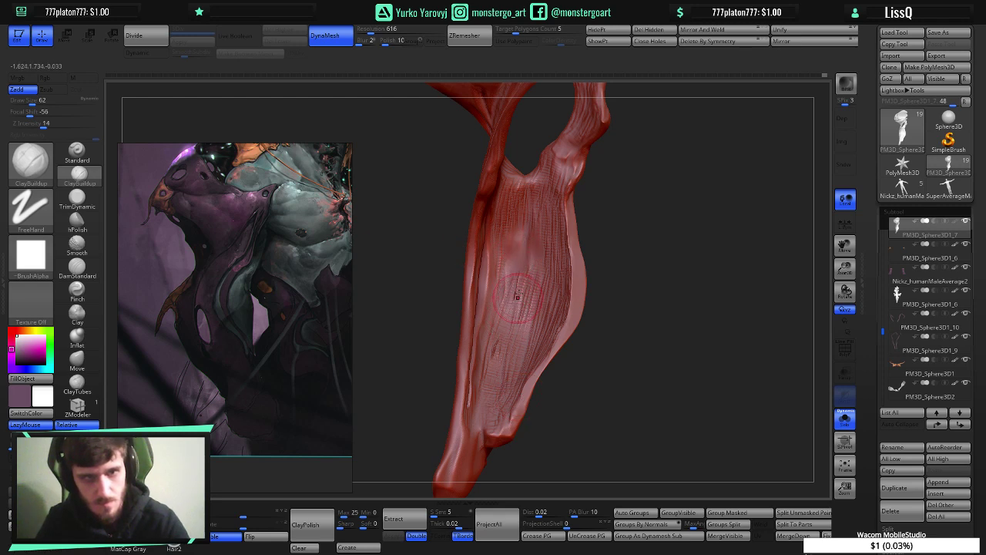
pyautogui.press('shift')
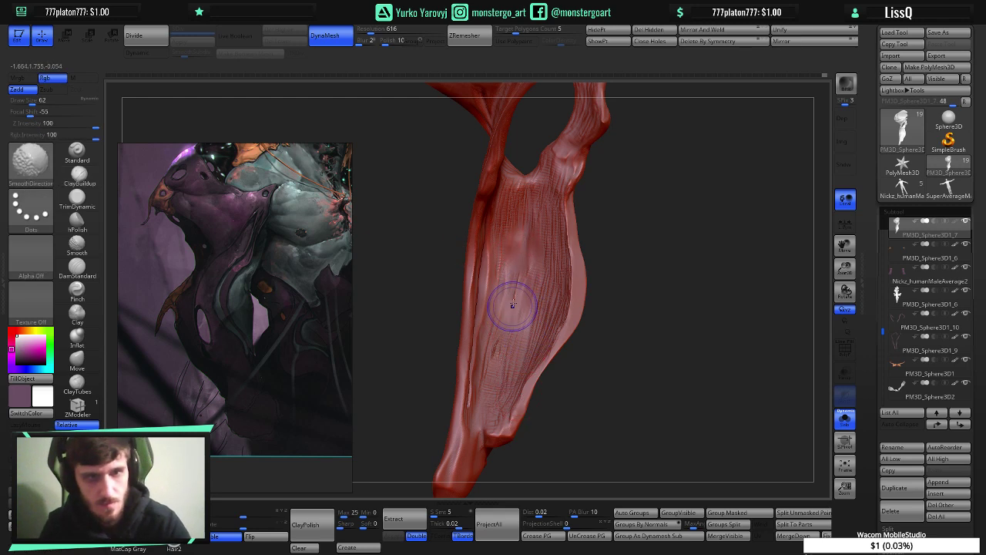
pyautogui.moveTo(512, 306)
pyautogui.keyDown('shift'); pyautogui.mouseDown()
pyautogui.moveTo(515, 291)
pyautogui.moveTo(513, 319)
pyautogui.mouseUp(); pyautogui.keyUp('shift')
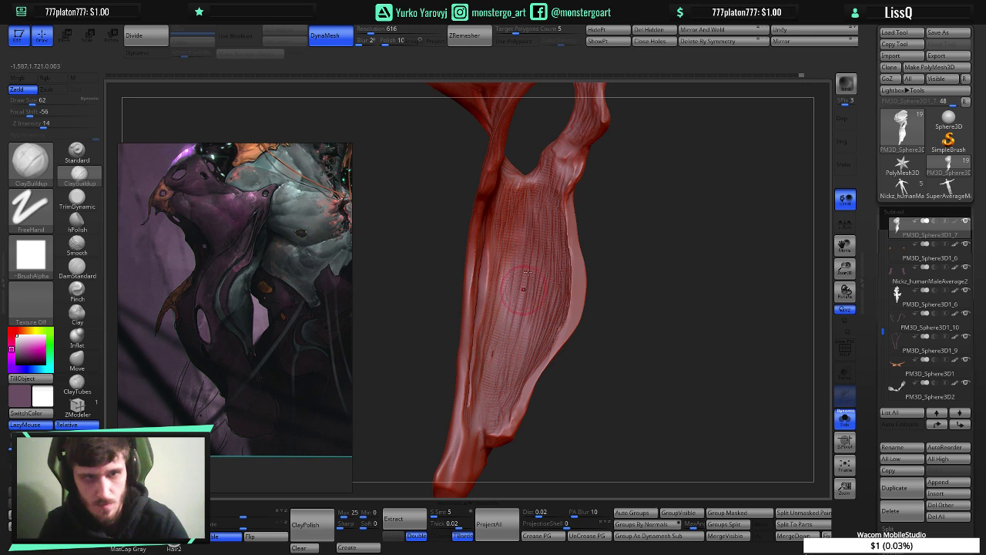
# - Smooth the forearm's inner face beside its curved outer rim with the directional Smooth brush at draw size 22
pyautogui.moveTo(515, 377)
pyautogui.mouseDown(button='right')
pyautogui.moveTo(548, 347)
pyautogui.moveTo(534, 343)
pyautogui.moveTo(567, 352)
pyautogui.moveTo(594, 376)
pyautogui.mouseUp(button='right')
pyautogui.press('ctrl')
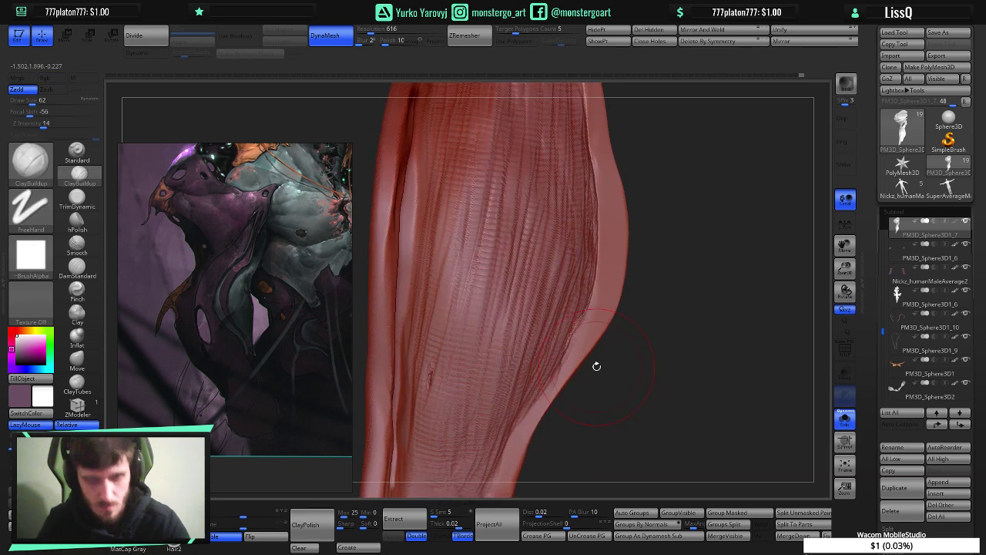
pyautogui.press('[')
pyautogui.press('[')
pyautogui.press('[')
pyautogui.press('[')
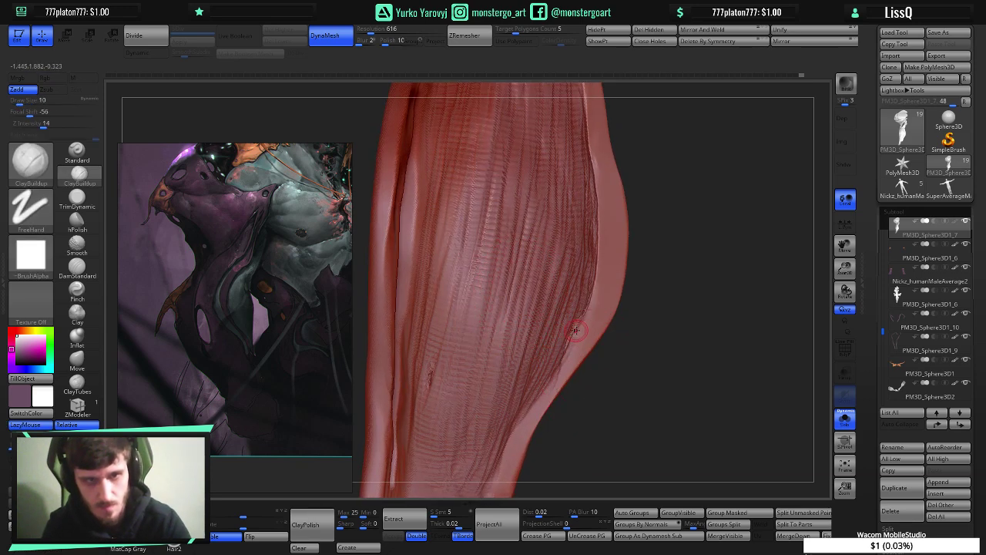
pyautogui.moveTo(559, 332)
pyautogui.keyDown('shift'); pyautogui.mouseDown()
pyautogui.moveTo(550, 354)
pyautogui.moveTo(577, 323)
pyautogui.mouseUp(); pyautogui.keyUp('shift')
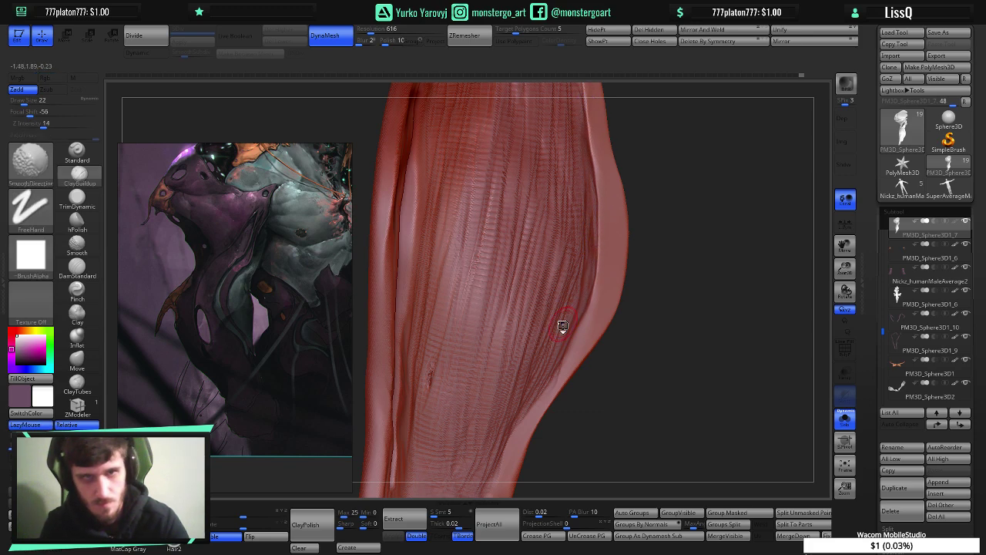
# - Carve a hollow down the middle of the forearm's inner face with ClayBuildup in Zsub mode at draw size 62
pyautogui.moveTo(660, 363)
pyautogui.mouseDown()
pyautogui.moveTo(597, 322)
pyautogui.moveTo(576, 253)
pyautogui.moveTo(564, 341)
pyautogui.moveTo(630, 318)
pyautogui.moveTo(615, 376)
pyautogui.moveTo(628, 358)
pyautogui.moveTo(626, 350)
pyautogui.moveTo(610, 369)
pyautogui.moveTo(581, 326)
pyautogui.moveTo(586, 289)
pyautogui.mouseUp()
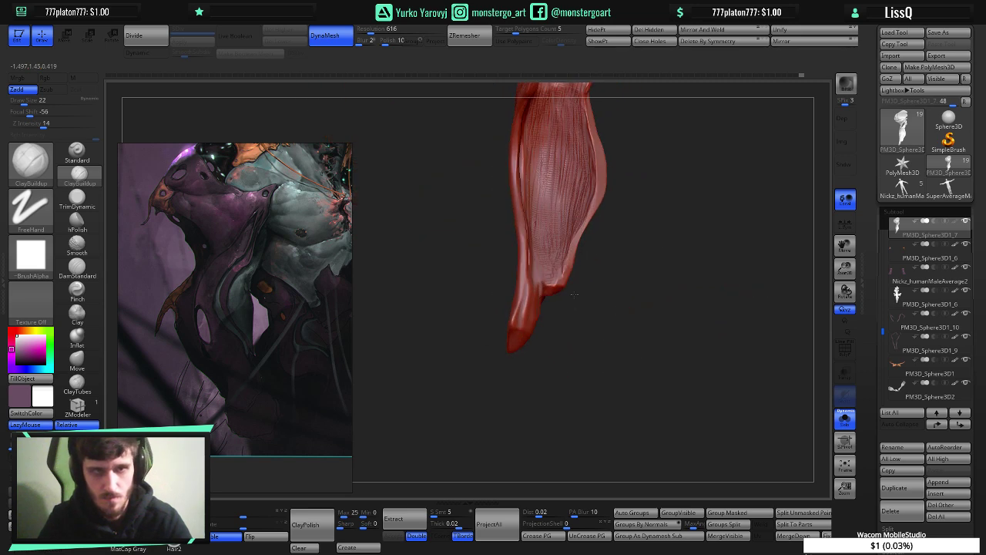
pyautogui.keyDown('ctrl'); pyautogui.moveTo(602, 269); pyautogui.dragTo(621, 293, button='right'); pyautogui.keyUp('ctrl')
pyautogui.moveTo(658, 295); pyautogui.dragTo(668, 349)
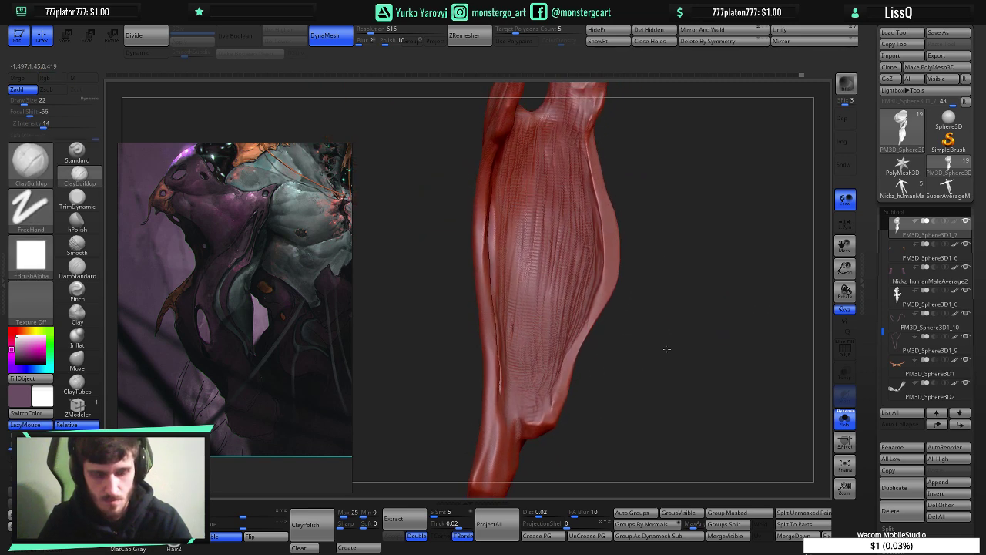
pyautogui.moveTo(606, 338); pyautogui.dragTo(549, 227)
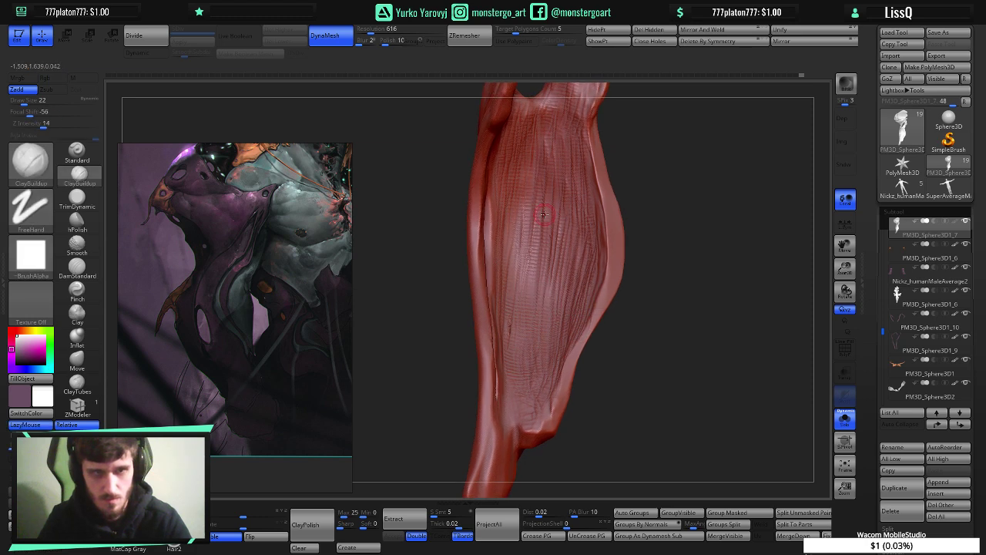
pyautogui.press(']')
pyautogui.press(']')
pyautogui.press(']')
pyautogui.press(']')
pyautogui.press(']')
pyautogui.press(']')
pyautogui.press(']')
pyautogui.press(']')
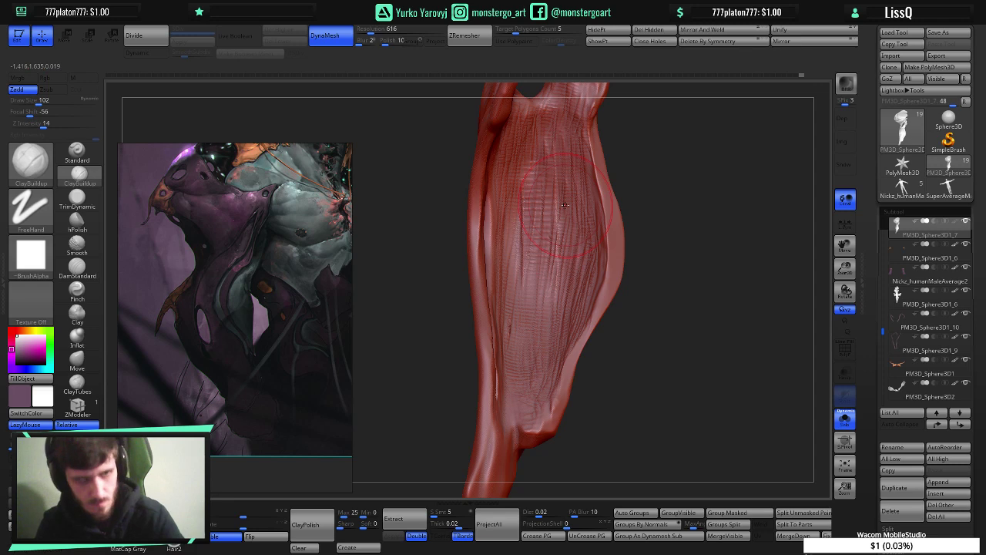
pyautogui.click(48, 90)
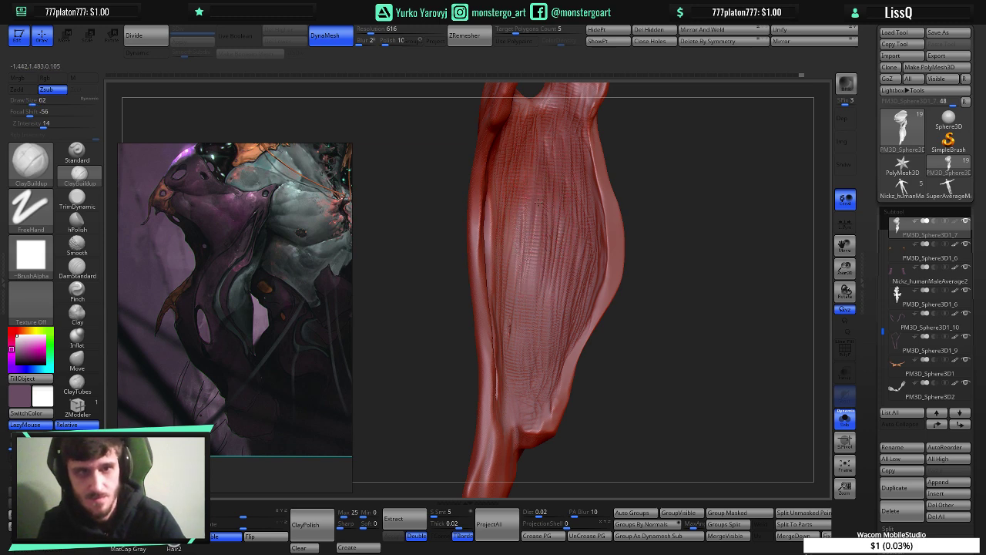
pyautogui.moveTo(561, 236); pyautogui.dragTo(560, 287)
pyautogui.moveTo(546, 239); pyautogui.dragTo(539, 324)
pyautogui.moveTo(544, 214); pyautogui.dragTo(532, 375)
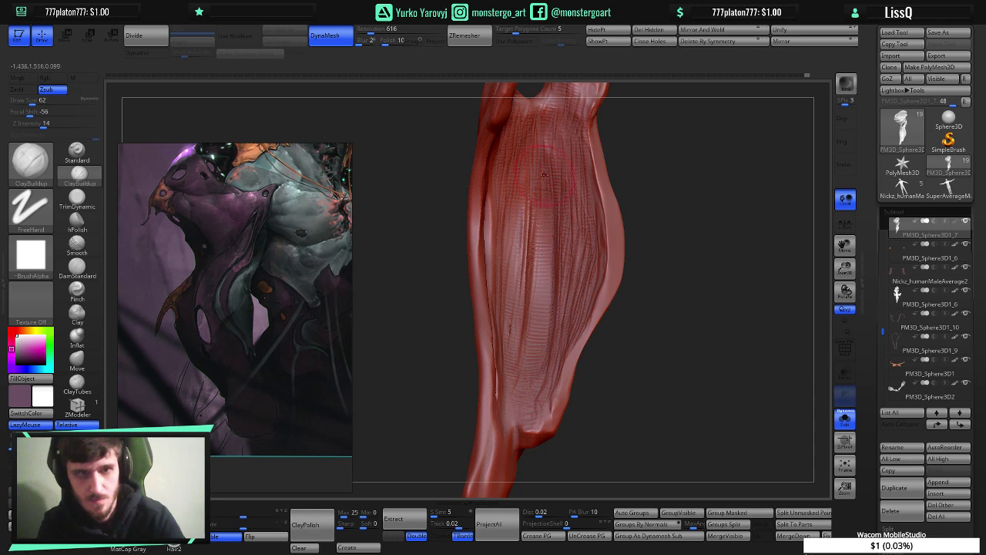
pyautogui.moveTo(541, 239); pyautogui.dragTo(533, 346)
# - Deepen the hollow from the upper inner face toward the lower end with more subtractive ClayBuildup strokes at draw size 62
pyautogui.moveTo(605, 389)
pyautogui.mouseDown()
pyautogui.moveTo(517, 357)
pyautogui.moveTo(475, 360)
pyautogui.moveTo(573, 383)
pyautogui.mouseUp()
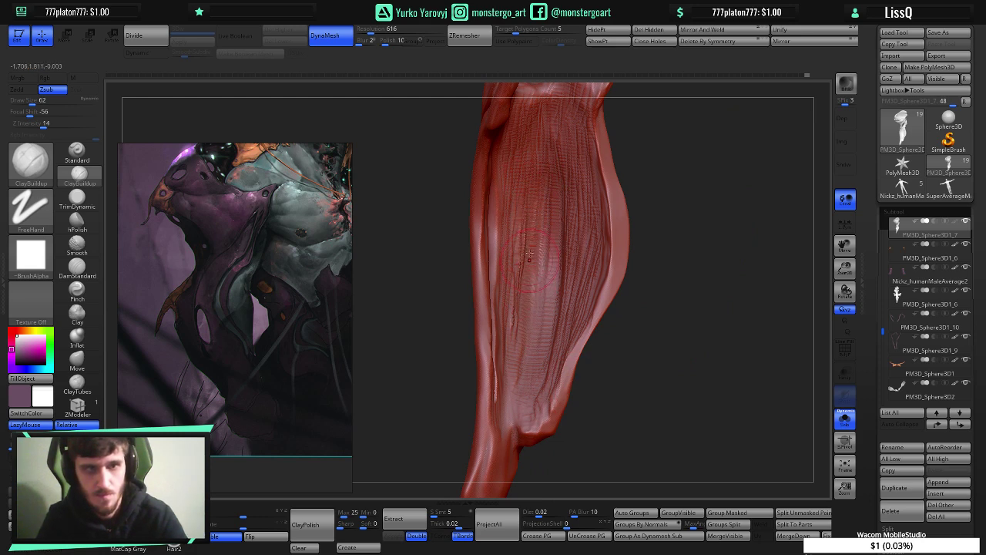
pyautogui.moveTo(567, 261); pyautogui.dragTo(566, 275, button='right')
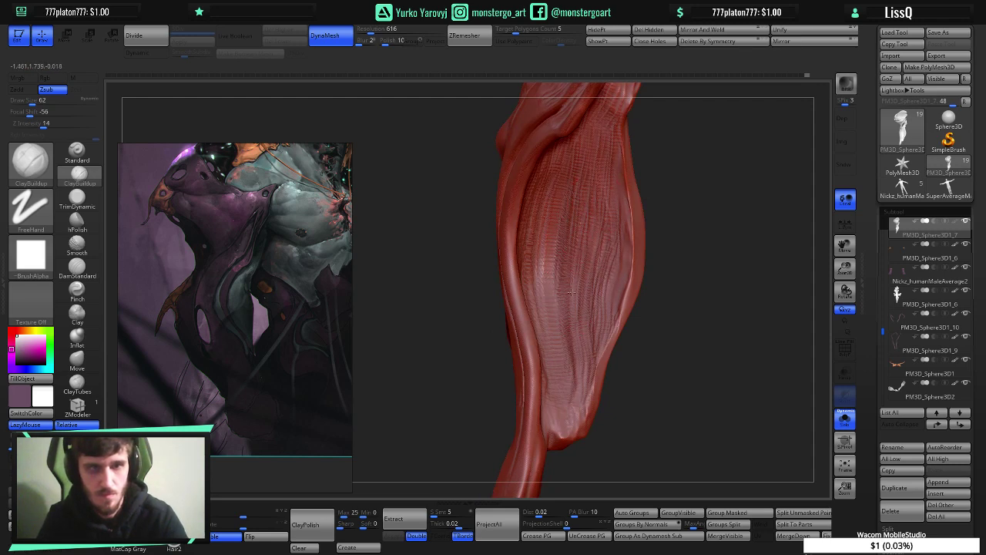
pyautogui.moveTo(579, 312); pyautogui.dragTo(534, 309, button='right')
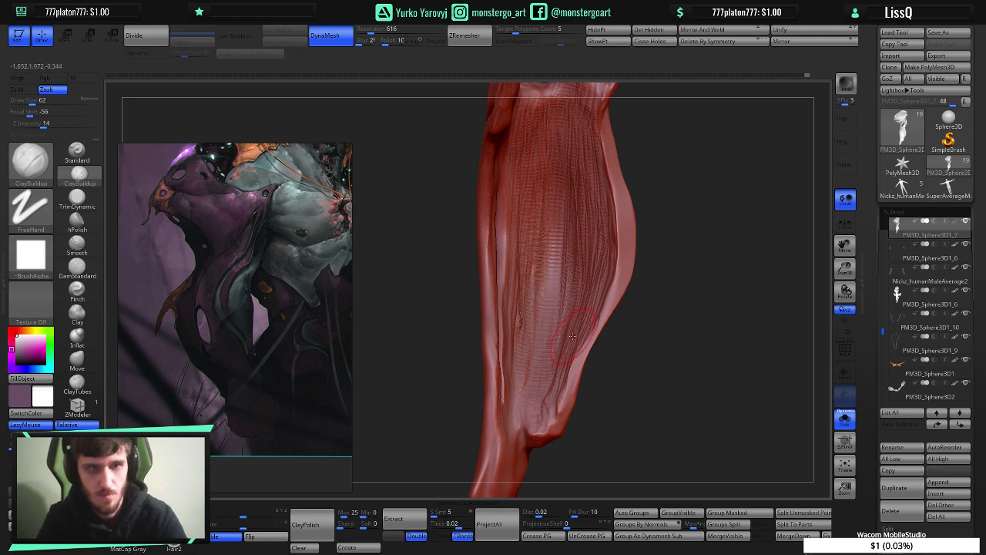
pyautogui.moveTo(562, 281); pyautogui.dragTo(523, 329, button='right')
pyautogui.moveTo(523, 329); pyautogui.dragTo(574, 330)
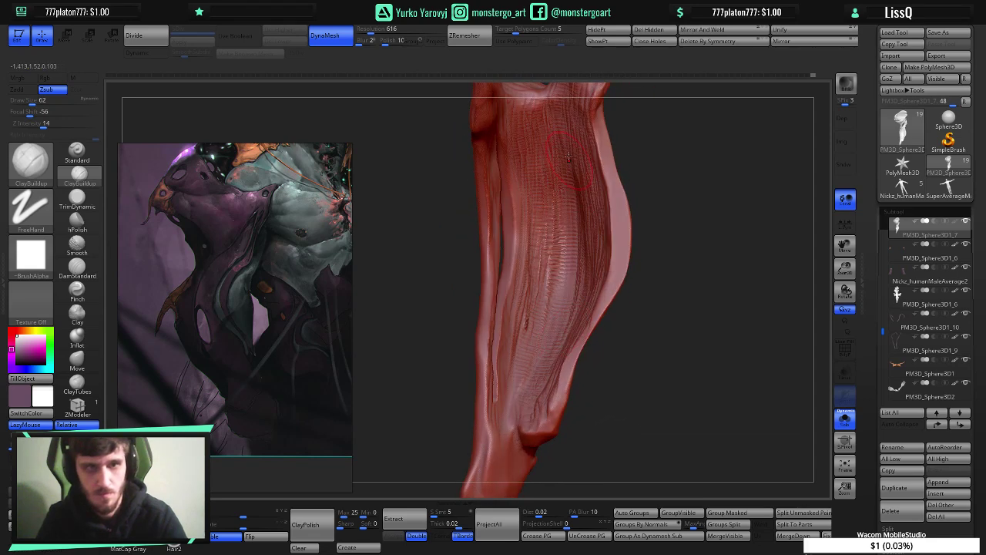
pyautogui.moveTo(552, 185)
pyautogui.mouseDown()
pyautogui.moveTo(552, 262)
pyautogui.moveTo(561, 270)
pyautogui.mouseUp()
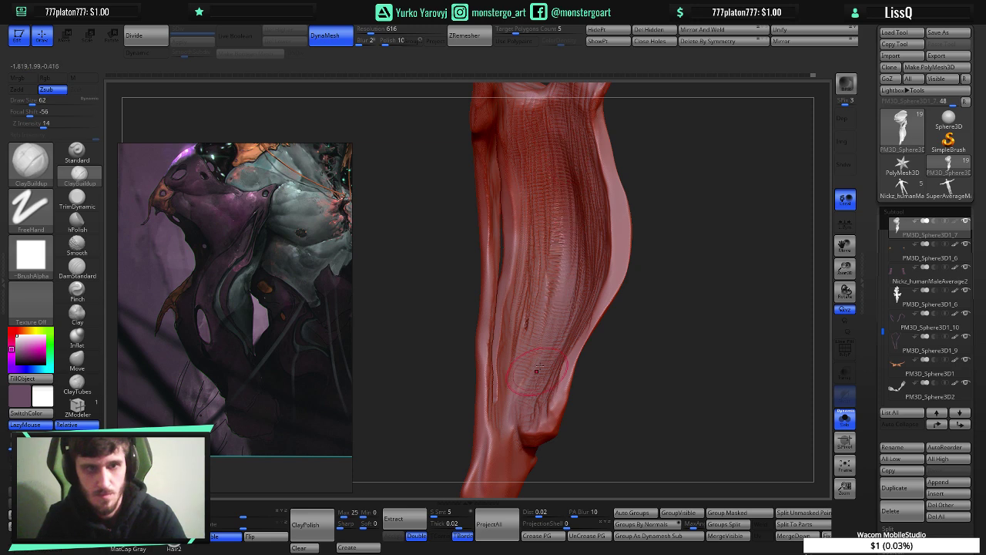
pyautogui.moveTo(536, 371)
pyautogui.mouseDown()
pyautogui.moveTo(592, 346)
pyautogui.moveTo(573, 342)
pyautogui.mouseUp()
pyautogui.moveTo(559, 256); pyautogui.dragTo(561, 348)
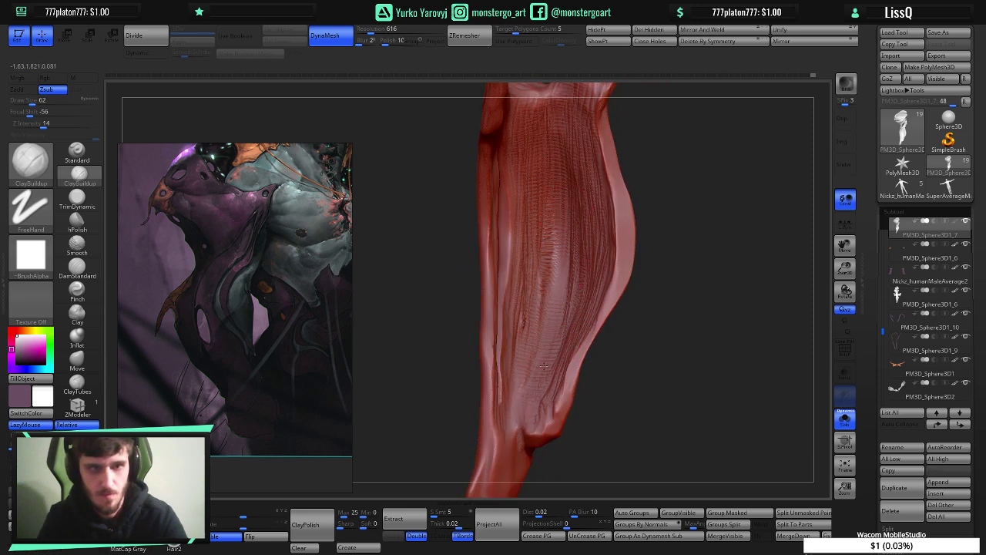
pyautogui.moveTo(572, 222); pyautogui.dragTo(569, 328)
pyautogui.moveTo(551, 238)
pyautogui.mouseDown()
pyautogui.moveTo(539, 323)
pyautogui.moveTo(538, 262)
pyautogui.moveTo(525, 330)
pyautogui.mouseUp()
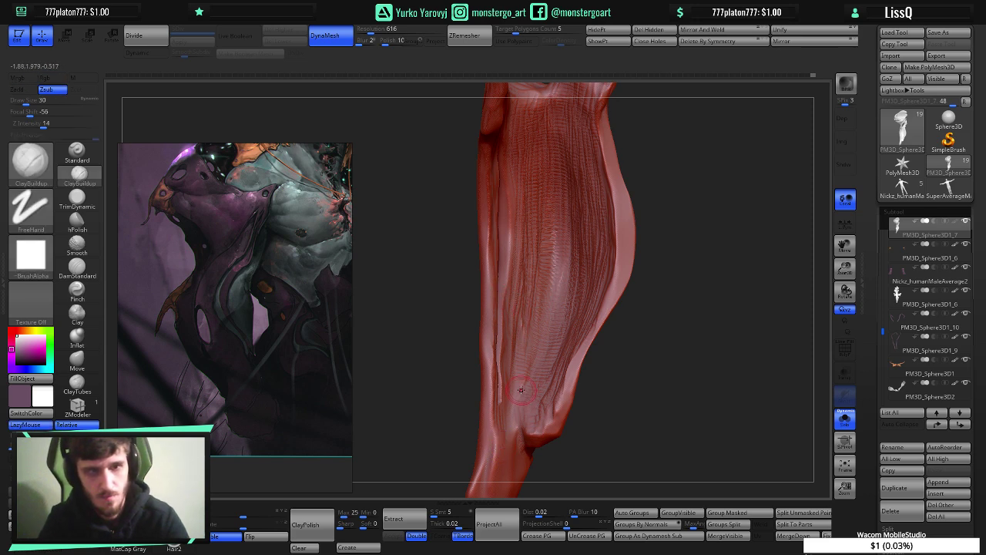
# - Temporarily mask the slit area on the forearm's outer face to check its position relative to the inner hollow
pyautogui.moveTo(521, 390); pyautogui.dragTo(584, 390, button='right')
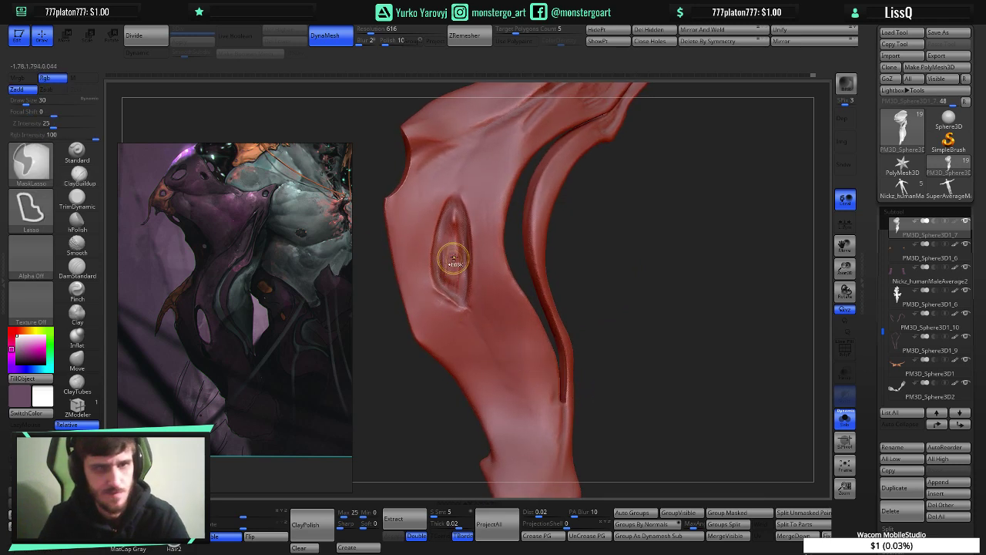
pyautogui.moveTo(454, 260)
pyautogui.keyDown('ctrl'); pyautogui.mouseDown()
pyautogui.moveTo(467, 201)
pyautogui.moveTo(434, 224)
pyautogui.moveTo(458, 312)
pyautogui.mouseUp(); pyautogui.keyUp('ctrl')
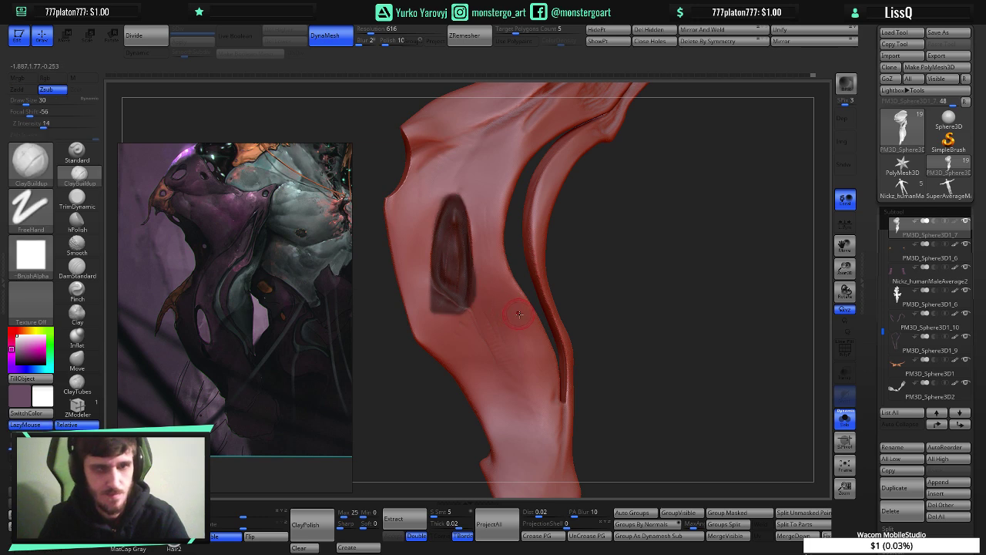
pyautogui.moveTo(520, 314); pyautogui.dragTo(446, 298, button='right')
pyautogui.moveTo(452, 300); pyautogui.dragTo(515, 310)
pyautogui.moveTo(515, 309); pyautogui.dragTo(510, 296, button='right')
pyautogui.hotkey('ctrl', 'shift', 'a')
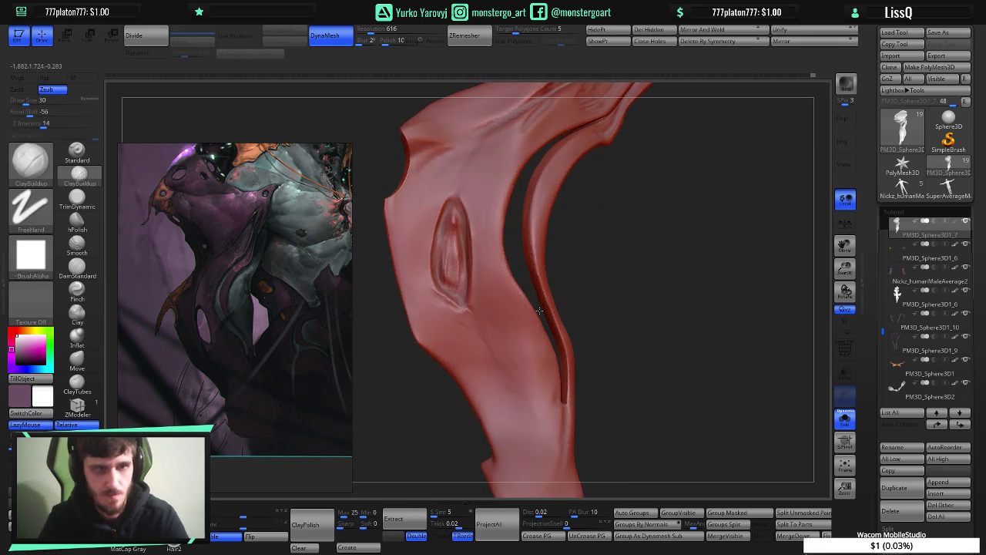
pyautogui.moveTo(467, 234)
pyautogui.keyDown('ctrl'); pyautogui.mouseDown()
pyautogui.moveTo(461, 200)
pyautogui.moveTo(445, 203)
pyautogui.moveTo(439, 247)
pyautogui.moveTo(450, 307)
pyautogui.moveTo(472, 254)
pyautogui.moveTo(468, 219)
pyautogui.mouseUp(); pyautogui.keyUp('ctrl')
pyautogui.moveTo(612, 259)
pyautogui.mouseDown()
pyautogui.moveTo(435, 274)
pyautogui.moveTo(463, 282)
pyautogui.mouseUp()
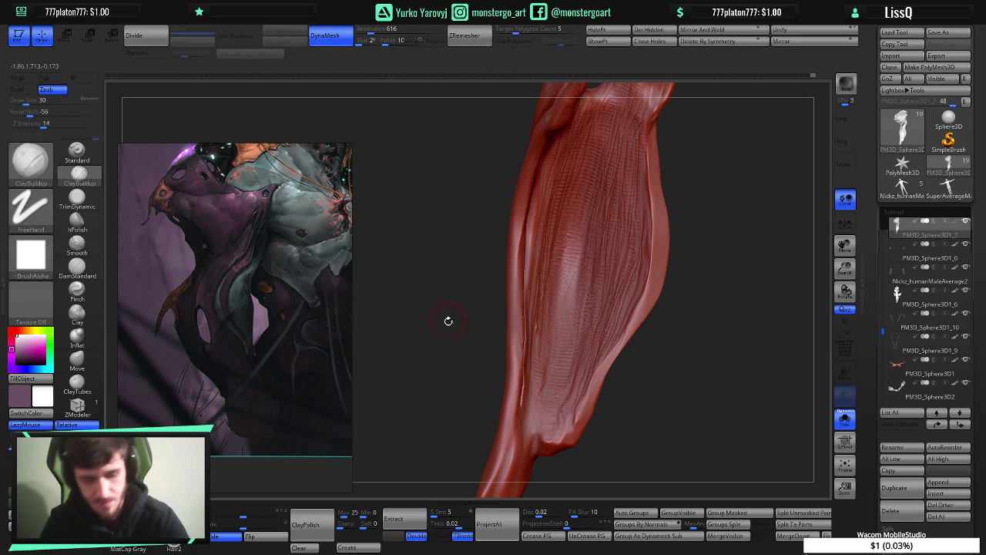
# - Carve the central hollow of the forearm's inner face further with subtractive ClayBuildup strokes at draw size 46
pyautogui.press(']')
pyautogui.moveTo(573, 230)
pyautogui.mouseDown()
pyautogui.moveTo(550, 338)
pyautogui.moveTo(550, 327)
pyautogui.mouseUp()
pyautogui.moveTo(566, 249); pyautogui.dragTo(543, 349)
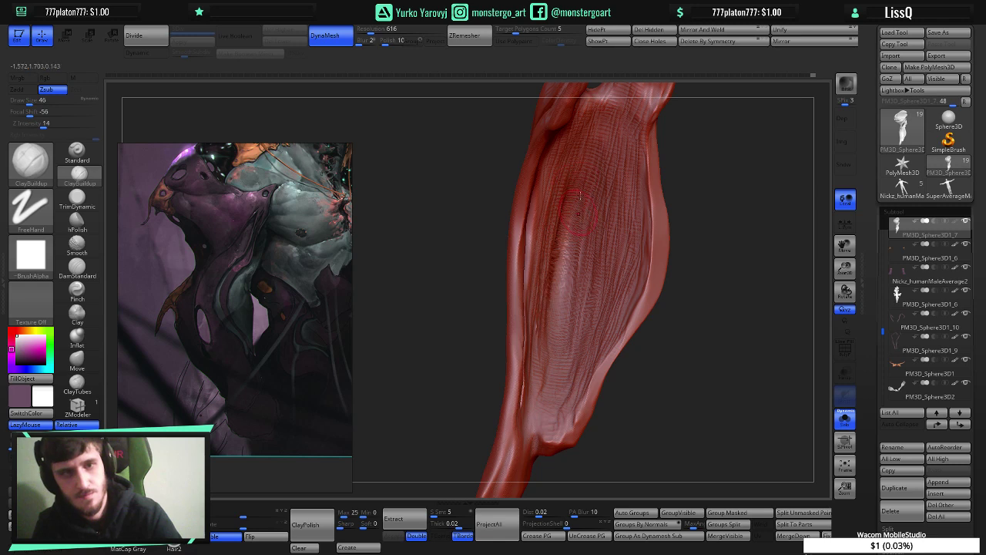
pyautogui.moveTo(572, 272); pyautogui.dragTo(568, 309)
pyautogui.moveTo(586, 192)
pyautogui.mouseDown()
pyautogui.moveTo(563, 385)
pyautogui.moveTo(601, 115)
pyautogui.moveTo(563, 307)
pyautogui.moveTo(570, 331)
pyautogui.moveTo(598, 205)
pyautogui.moveTo(570, 364)
pyautogui.moveTo(595, 239)
pyautogui.moveTo(609, 246)
pyautogui.moveTo(597, 323)
pyautogui.moveTo(600, 199)
pyautogui.moveTo(565, 332)
pyautogui.moveTo(609, 223)
pyautogui.moveTo(581, 283)
pyautogui.mouseUp()
# - Smooth the carved strokes in the middle of the inner face with the directional Smooth brush at draw size 46
pyautogui.moveTo(713, 269); pyautogui.dragTo(553, 260)
pyautogui.moveTo(553, 260)
pyautogui.mouseDown(button='right')
pyautogui.moveTo(573, 272)
pyautogui.moveTo(515, 271)
pyautogui.mouseUp(button='right')
pyautogui.press('ctrl')
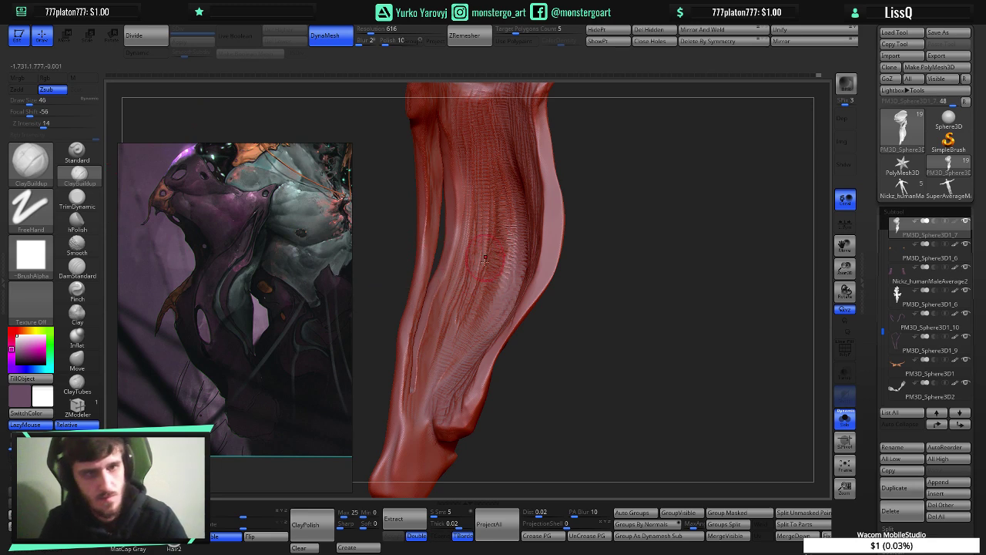
pyautogui.press('shift')
pyautogui.moveTo(475, 270)
pyautogui.keyDown('shift'); pyautogui.mouseDown()
pyautogui.moveTo(493, 248)
pyautogui.moveTo(487, 286)
pyautogui.moveTo(488, 275)
pyautogui.mouseUp(); pyautogui.keyUp('shift')
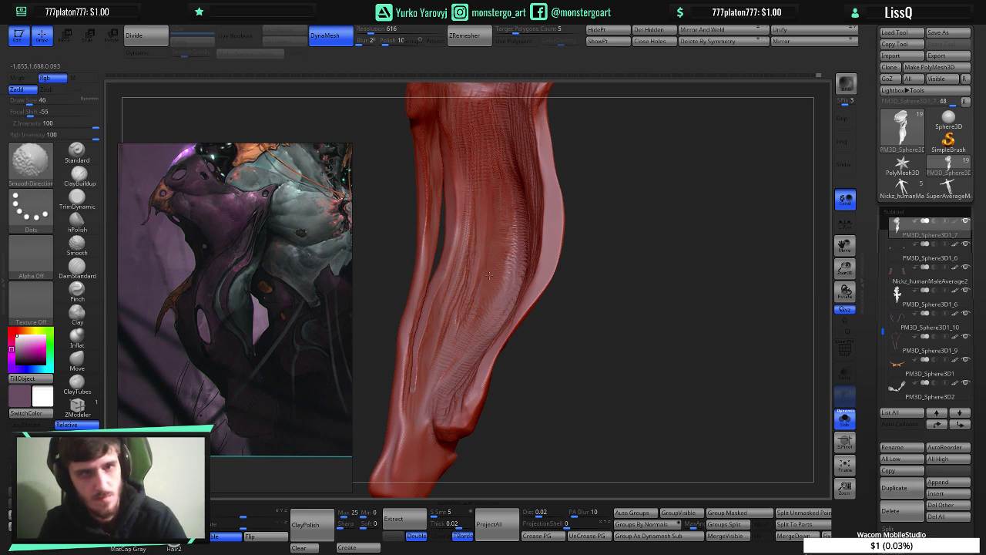
pyautogui.moveTo(434, 375)
pyautogui.mouseDown(button='right')
pyautogui.moveTo(530, 325)
pyautogui.moveTo(542, 330)
pyautogui.mouseUp(button='right')
pyautogui.hotkey('ctrl', 'shift')
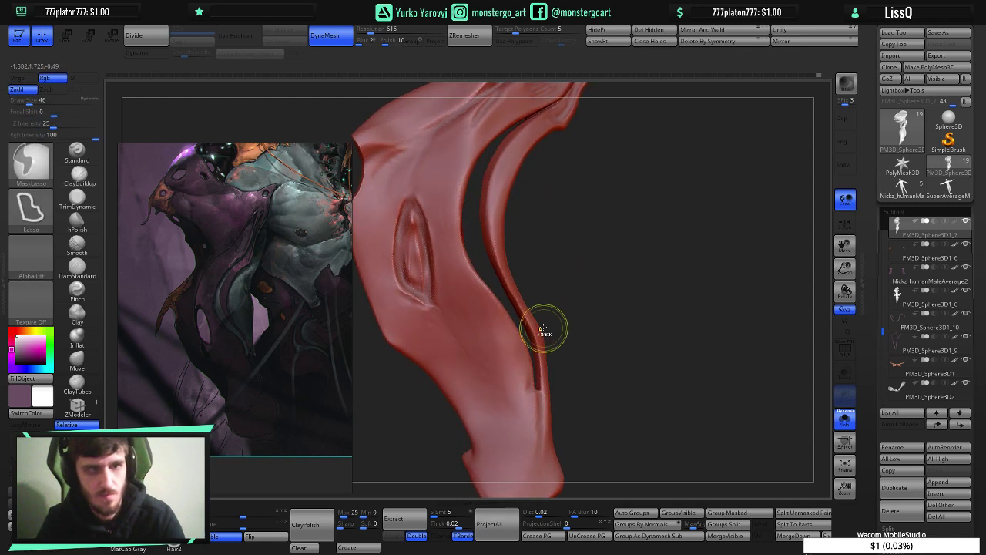
pyautogui.press('ctrl')
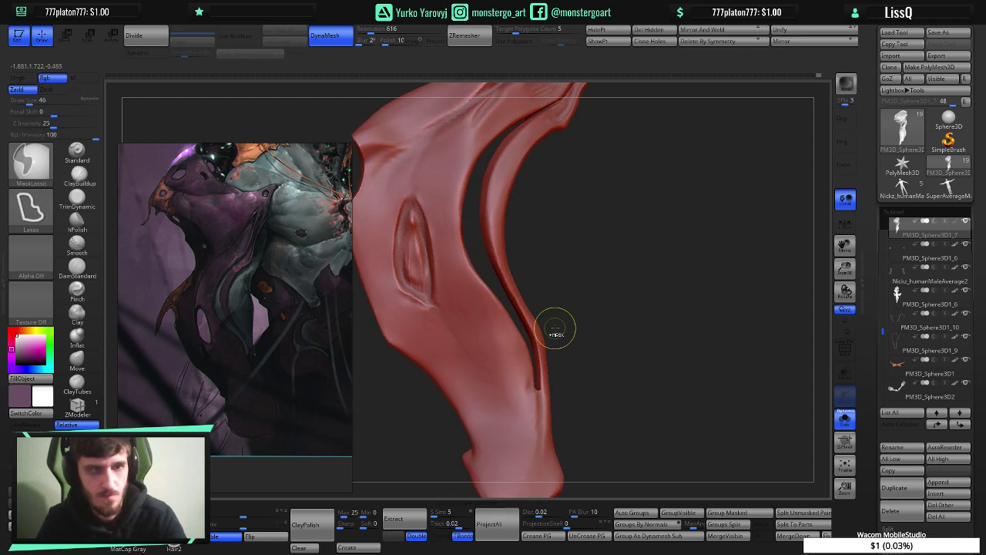
pyautogui.hotkey('ctrl', 'shift')
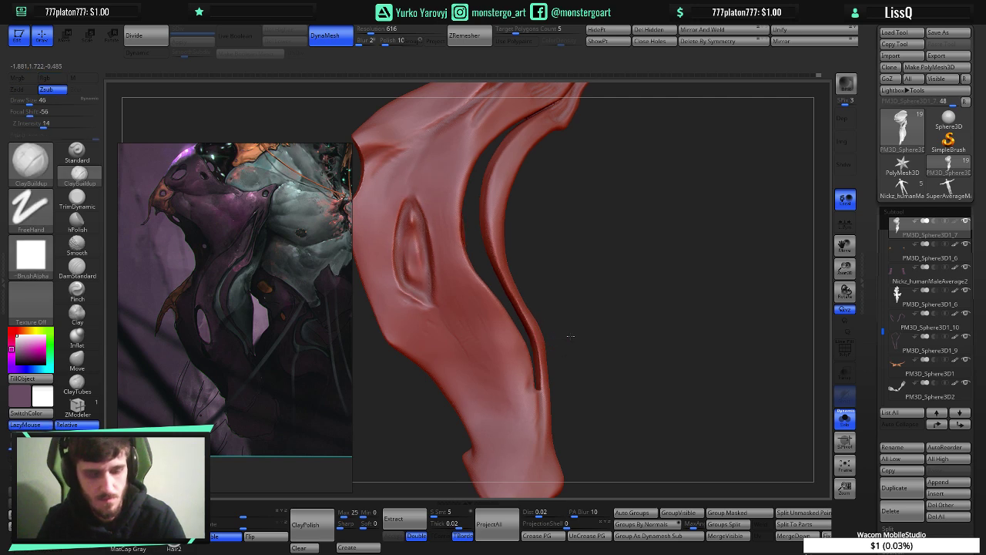
pyautogui.moveTo(556, 326); pyautogui.dragTo(518, 330, button='right')
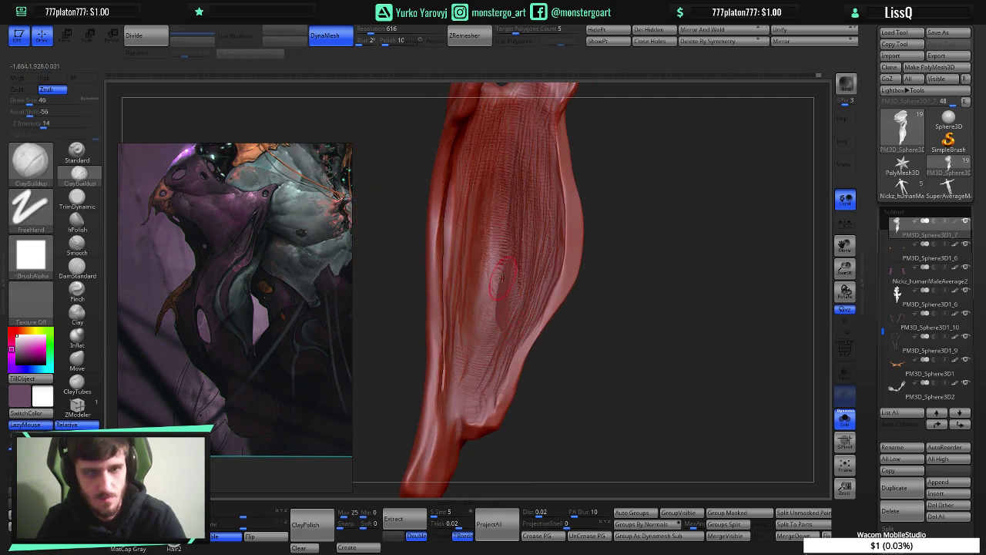
# - Push the forearm's hollowed inner surface into shape with the Move brush at draw size 94 and Z intensity 51
pyautogui.press(']')
pyautogui.press(']')
pyautogui.press(']')
pyautogui.press(']')
pyautogui.press(']')
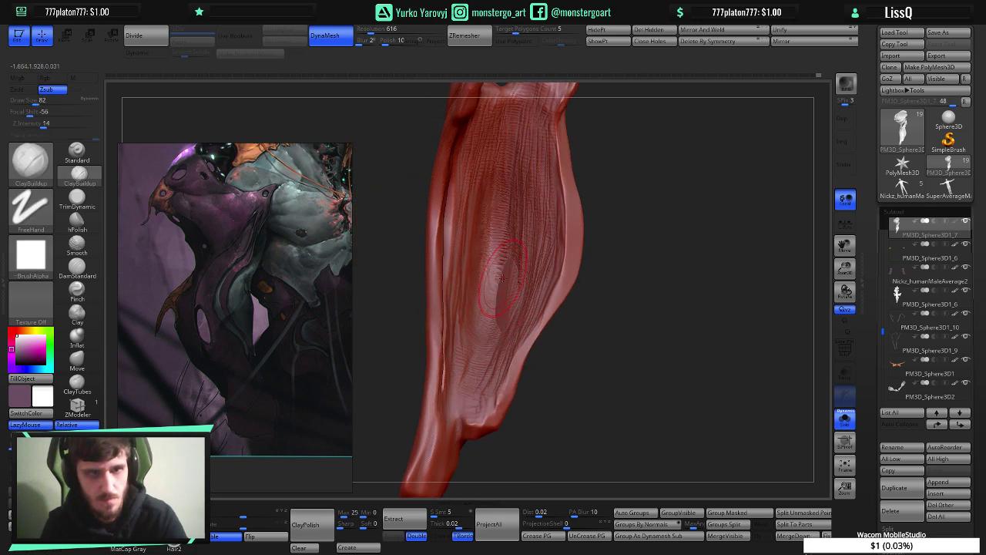
pyautogui.moveTo(503, 276); pyautogui.dragTo(491, 294, button='right')
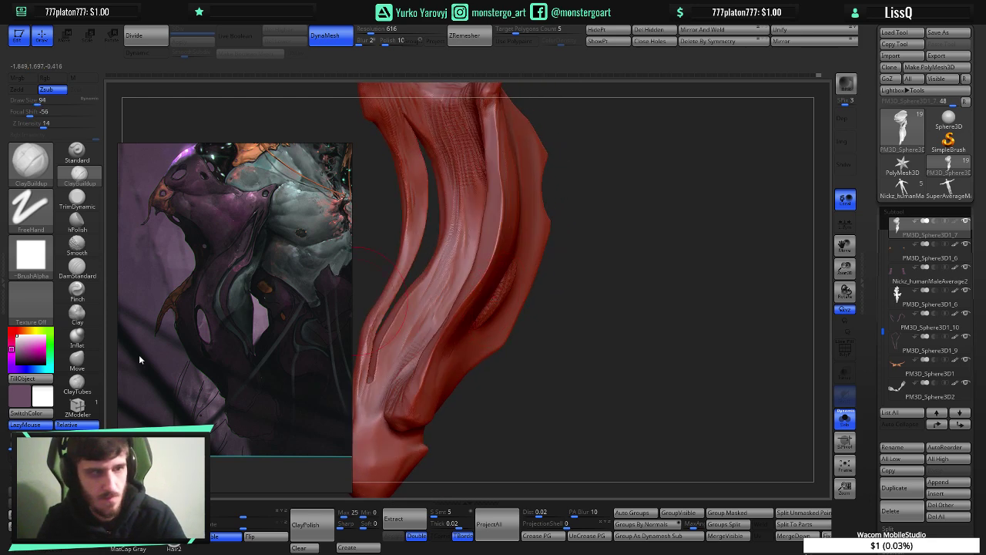
pyautogui.click(76, 357)
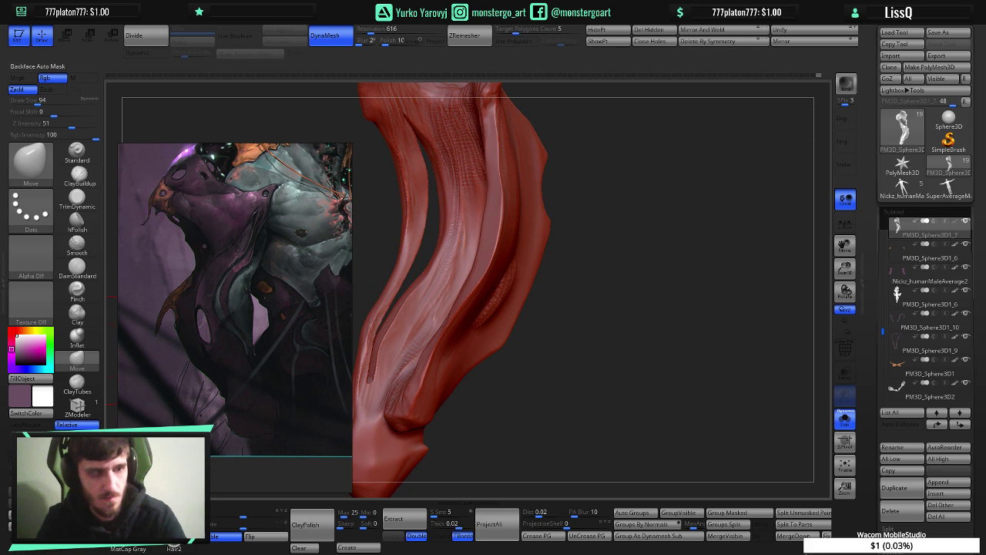
pyautogui.moveTo(500, 298); pyautogui.dragTo(491, 286)
pyautogui.moveTo(501, 272); pyautogui.dragTo(483, 257, button='right')
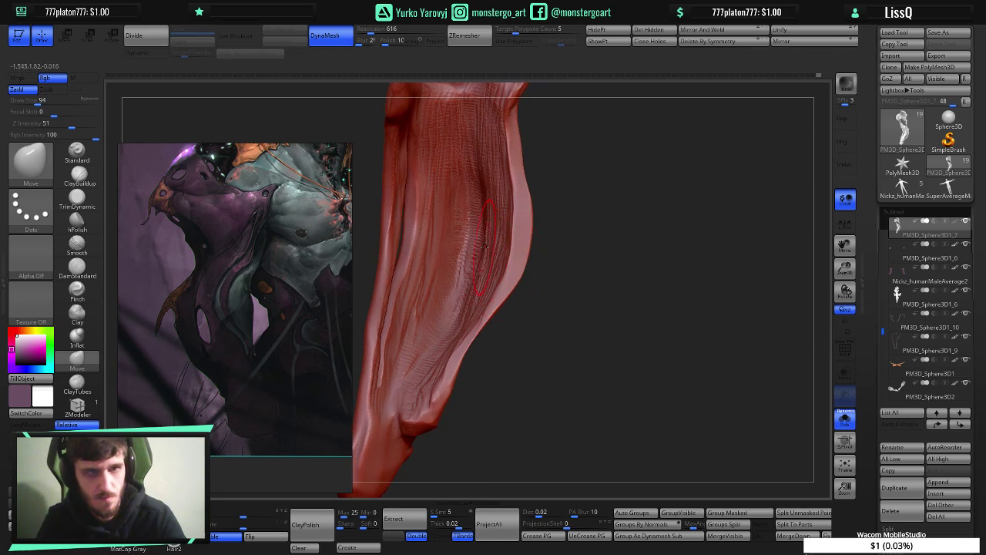
# - Smooth the center of the inner hollow with the directional Smooth brush at draw size 94
pyautogui.moveTo(481, 245); pyautogui.dragTo(495, 226, button='right')
pyautogui.press('shift')
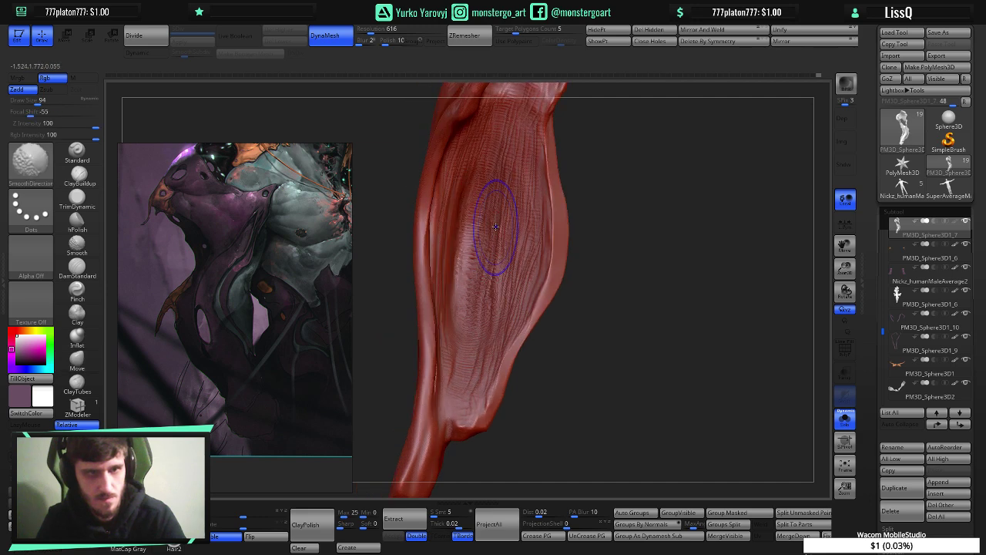
pyautogui.keyDown('shift'); pyautogui.moveTo(492, 272); pyautogui.dragTo(478, 320); pyautogui.keyUp('shift')
# - Mask the slit area through the forearm with MaskLasso from its outer face and check the mask on the inner face
pyautogui.moveTo(499, 299)
pyautogui.mouseDown(button='right')
pyautogui.moveTo(433, 301)
pyautogui.moveTo(506, 329)
pyautogui.moveTo(478, 325)
pyautogui.moveTo(512, 303)
pyautogui.mouseUp(button='right')
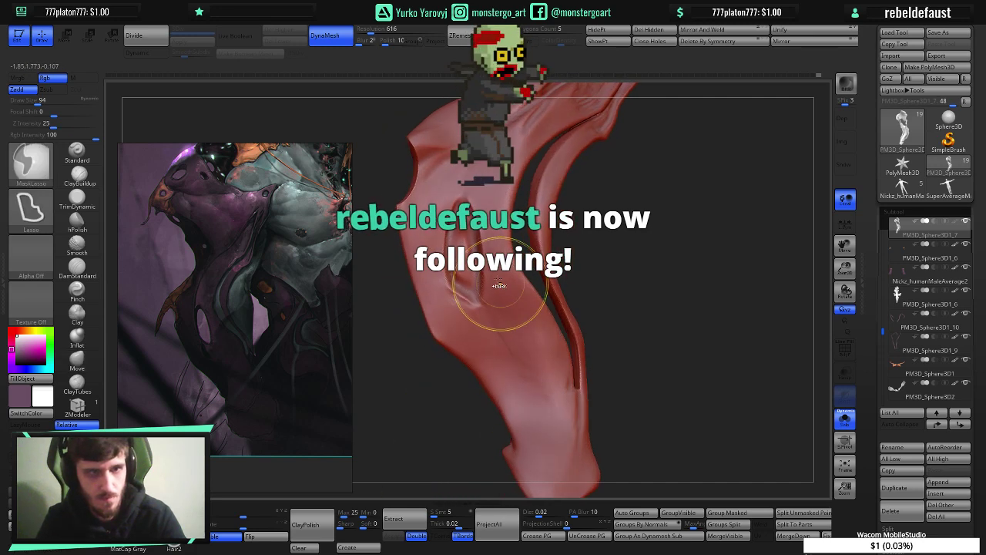
pyautogui.moveTo(481, 297)
pyautogui.keyDown('ctrl'); pyautogui.mouseDown()
pyautogui.moveTo(478, 210)
pyautogui.moveTo(448, 246)
pyautogui.moveTo(467, 297)
pyautogui.mouseUp(); pyautogui.keyUp('ctrl')
pyautogui.moveTo(476, 307); pyautogui.dragTo(429, 306, button='right')
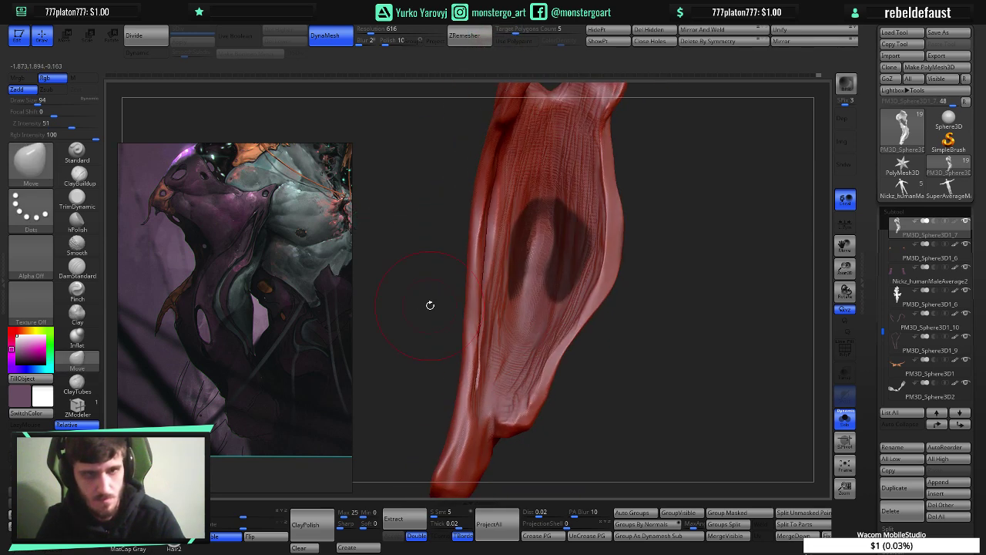
# - Check the stream chat in Streamlabs OBS and return to ZBrush
pyautogui.hotkey('alt', 'Tab')
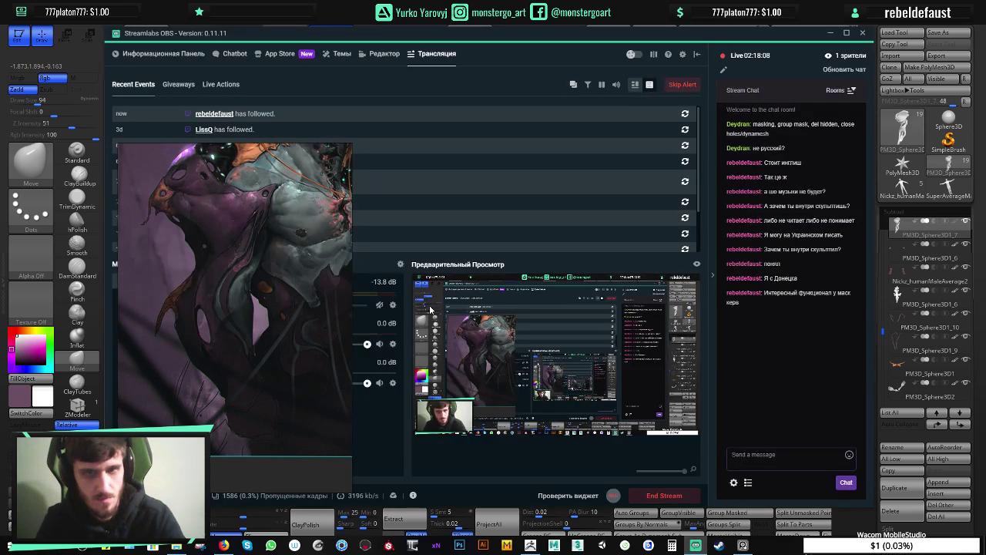
pyautogui.click(750, 456)
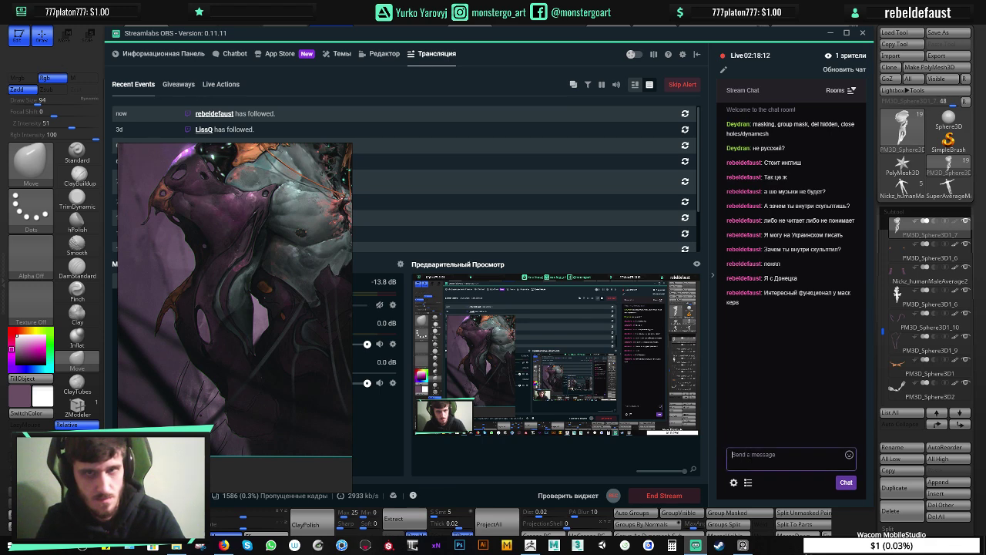
pyautogui.hotkey('alt', 'Tab')
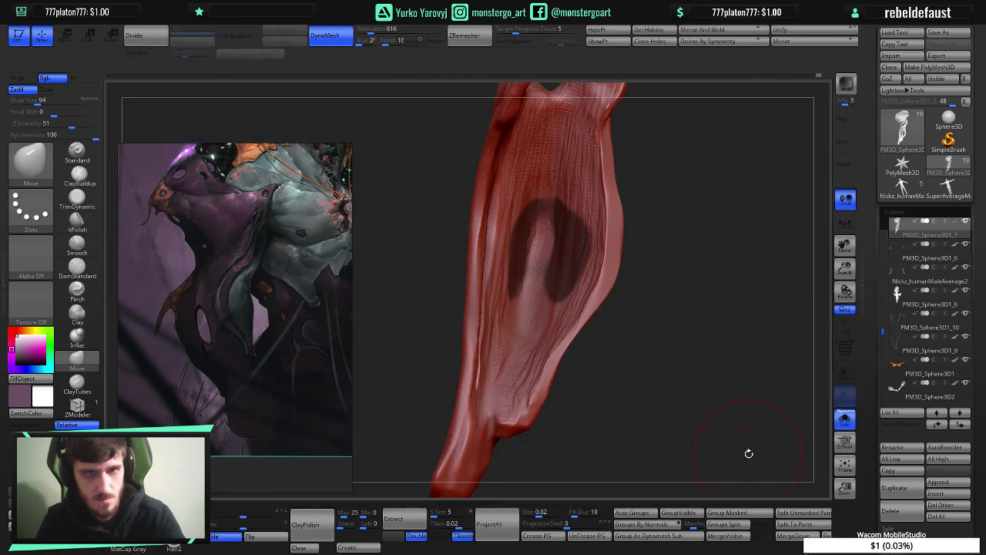
# - Clear the mask from the slit area on the forearm's inner face
pyautogui.moveTo(526, 333)
pyautogui.mouseDown(button='right')
pyautogui.moveTo(576, 324)
pyautogui.moveTo(493, 327)
pyautogui.mouseUp(button='right')
pyautogui.keyDown('ctrl'); pyautogui.moveTo(628, 370); pyautogui.dragTo(651, 391); pyautogui.keyUp('ctrl')
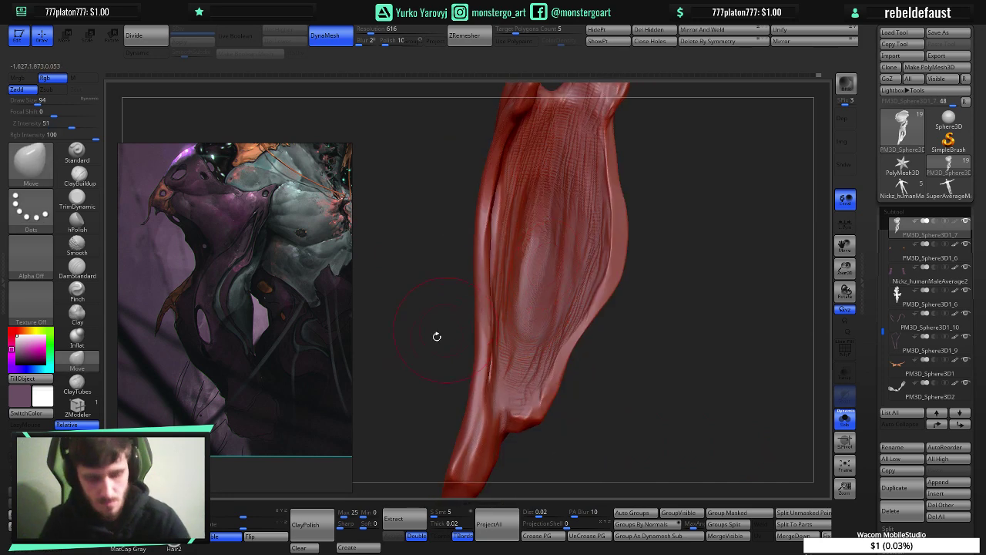
# - Try a short Move brush stroke on the upper part of the forearm's inner face with a reduced draw size
pyautogui.press('[')
pyautogui.press('[')
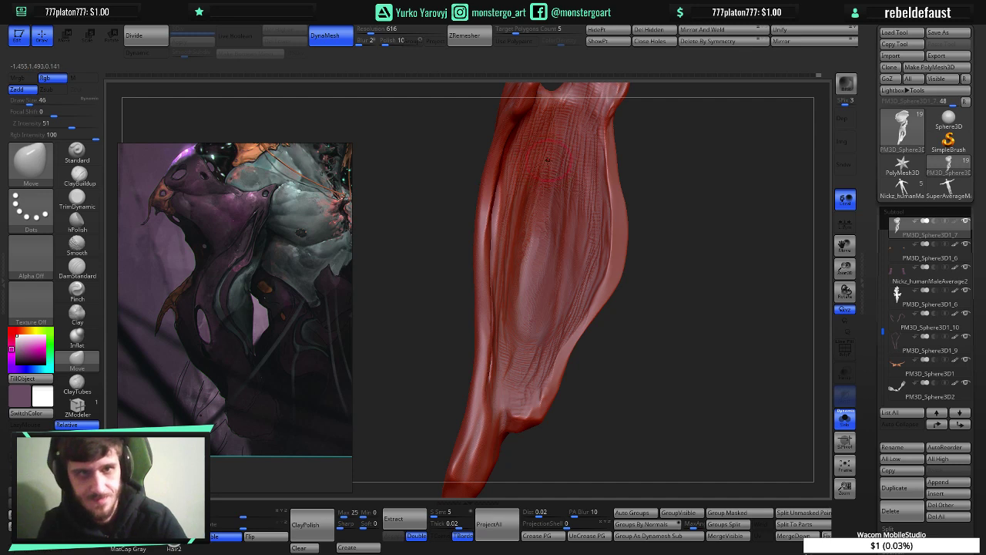
pyautogui.moveTo(559, 144); pyautogui.dragTo(558, 154)
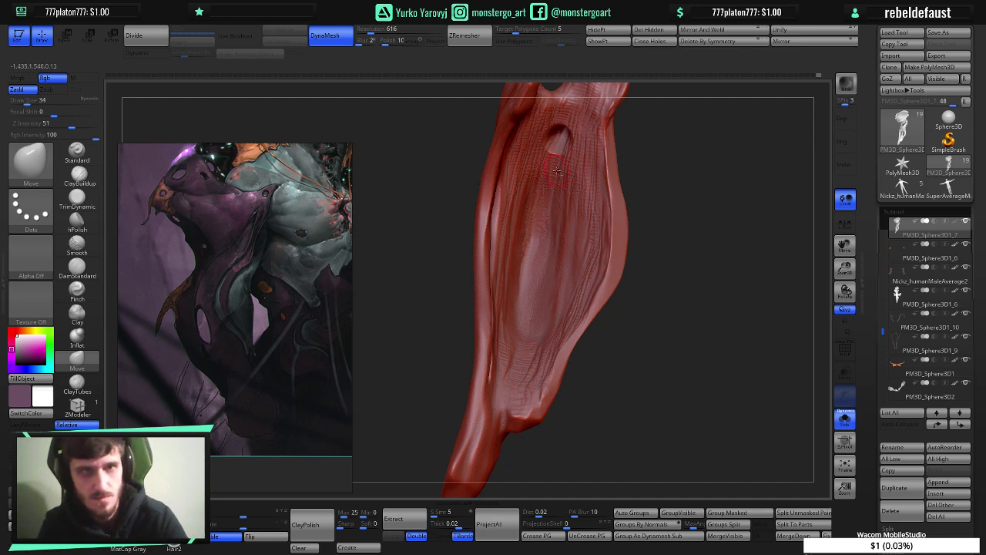
pyautogui.hotkey('ctrl', 'z')
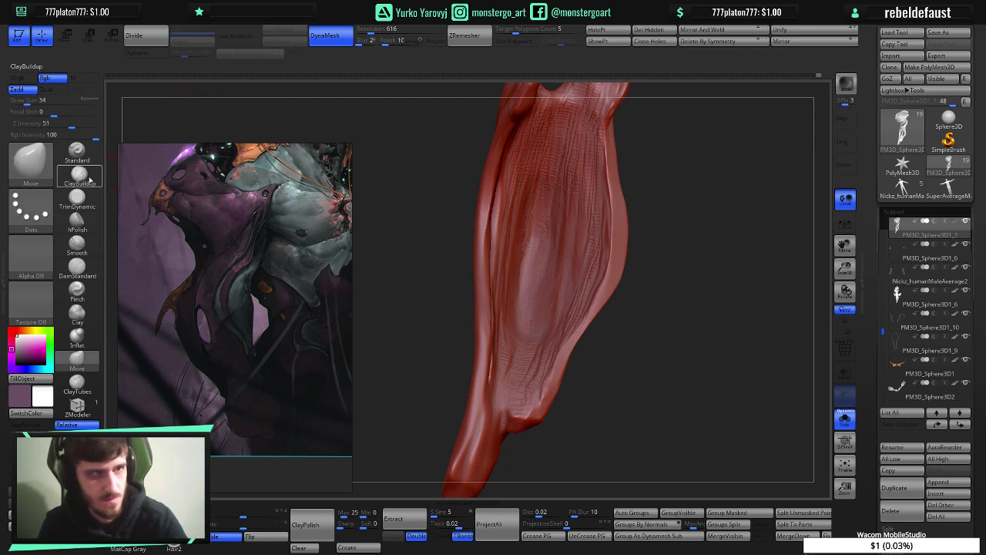
# - Carve a groove down the middle of the forearm's inner face with ClayBuildup in Zsub mode at draw size 34 and Z intensity 14
pyautogui.click(82, 176)
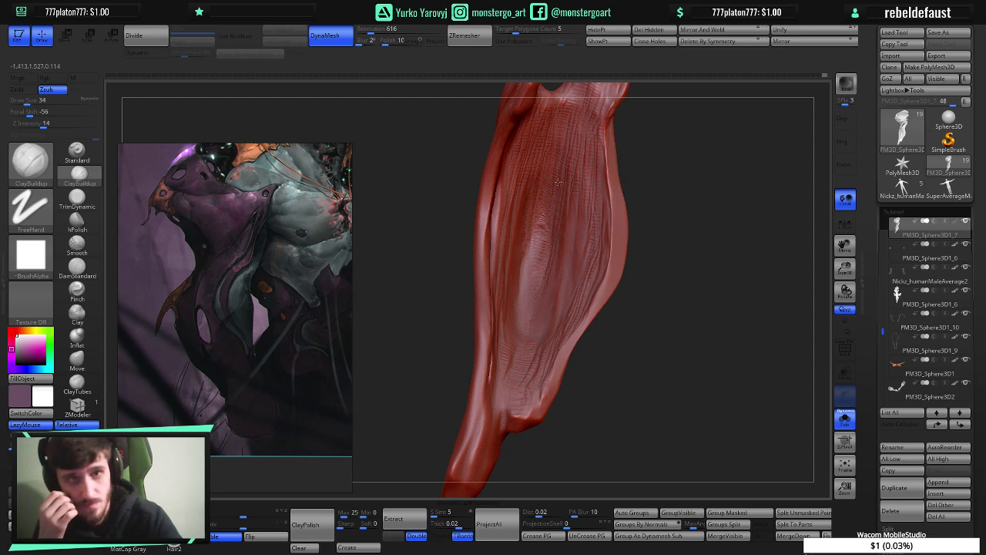
pyautogui.moveTo(545, 209); pyautogui.dragTo(532, 255)
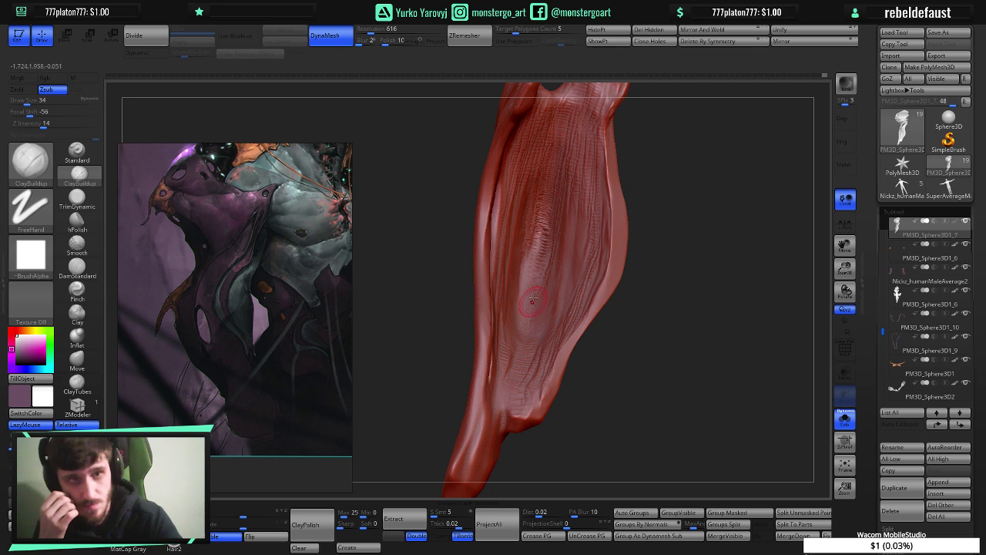
pyautogui.moveTo(561, 269)
pyautogui.mouseDown(button='right')
pyautogui.moveTo(671, 268)
pyautogui.moveTo(549, 268)
pyautogui.moveTo(558, 268)
pyautogui.mouseUp(button='right')
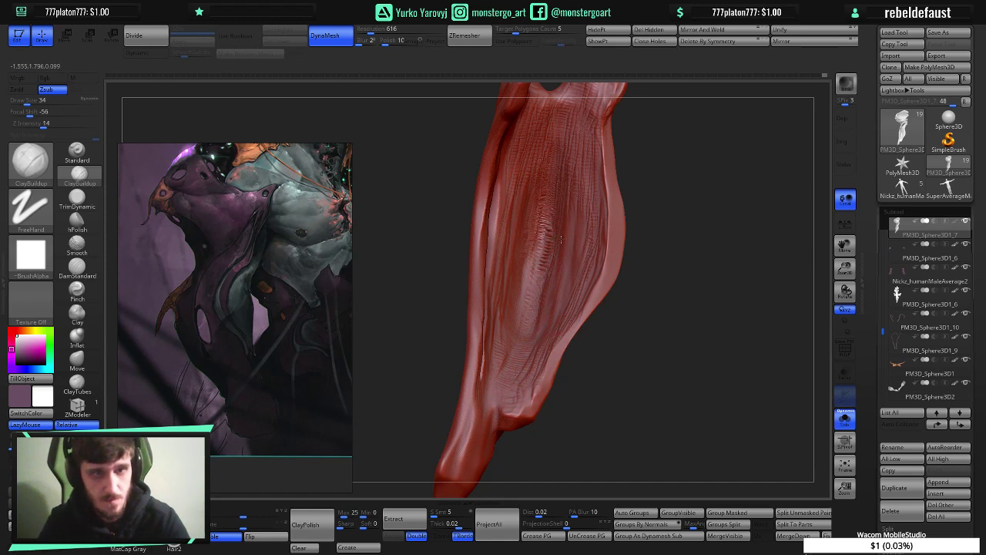
# - Smooth the lower part of the carved inner hollow, check the forearm's outer face and save the project
pyautogui.moveTo(561, 239)
pyautogui.mouseDown(button='right')
pyautogui.moveTo(648, 241)
pyautogui.moveTo(550, 242)
pyautogui.moveTo(568, 243)
pyautogui.moveTo(519, 312)
pyautogui.moveTo(526, 337)
pyautogui.moveTo(502, 405)
pyautogui.moveTo(528, 408)
pyautogui.mouseUp(button='right')
pyautogui.press('ctrl')
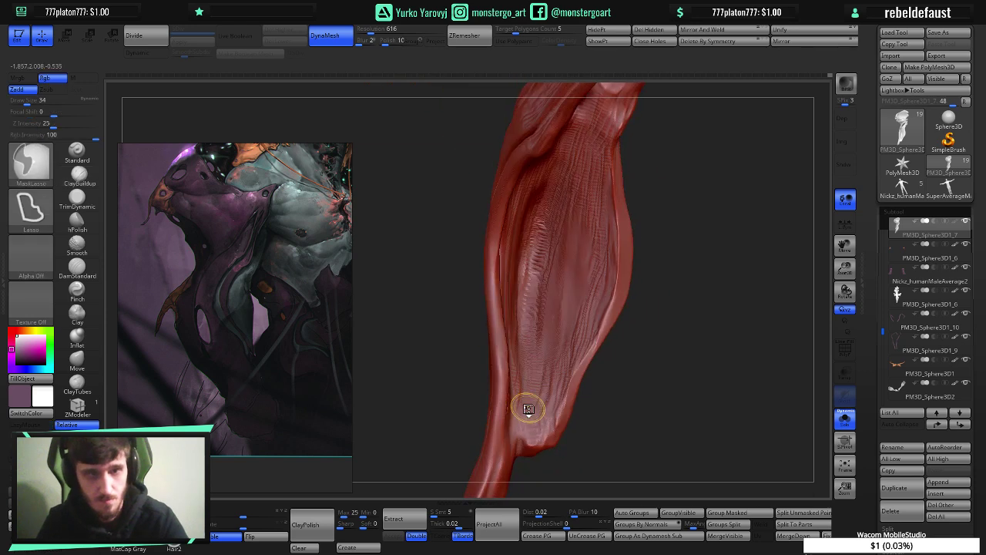
pyautogui.moveTo(535, 313)
pyautogui.keyDown('shift'); pyautogui.mouseDown()
pyautogui.moveTo(535, 348)
pyautogui.moveTo(537, 293)
pyautogui.moveTo(534, 365)
pyautogui.mouseUp(); pyautogui.keyUp('shift')
pyautogui.moveTo(534, 366)
pyautogui.mouseDown(button='right')
pyautogui.moveTo(461, 343)
pyautogui.moveTo(556, 340)
pyautogui.mouseUp(button='right')
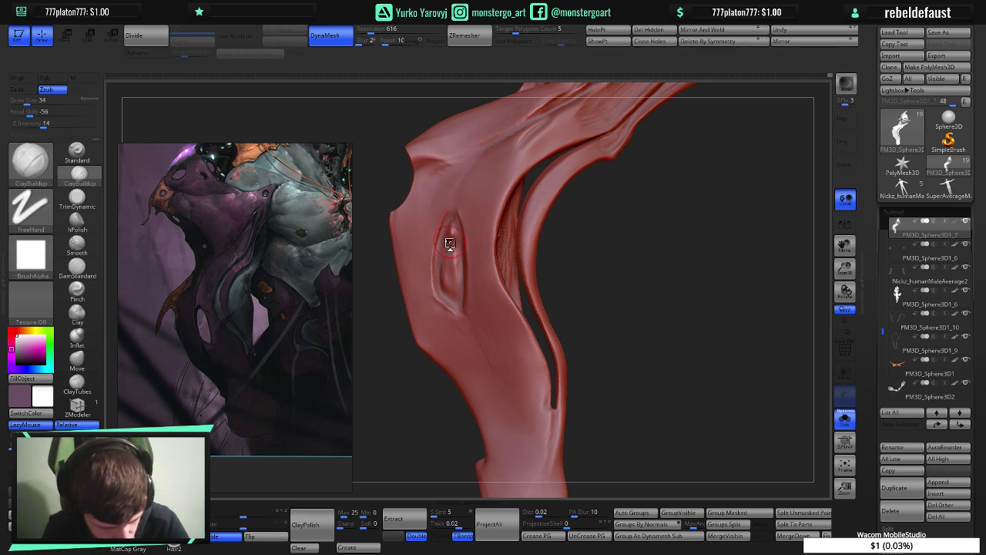
pyautogui.hotkey('ctrl', 's')
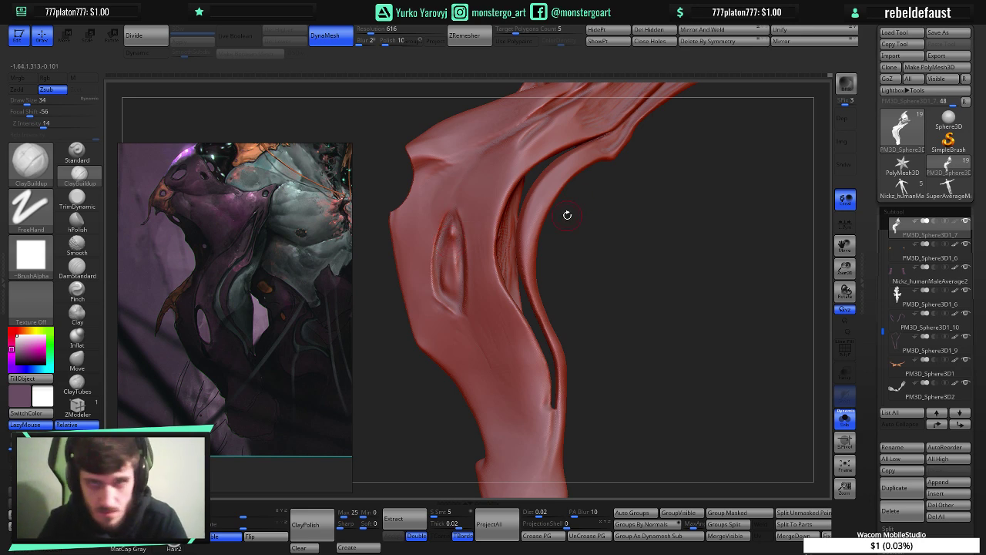
# - Switch to Streamlabs OBS to check the stream, visit the music page in Firefox and return to ZBrush
pyautogui.hotkey('alt', 'Tab')
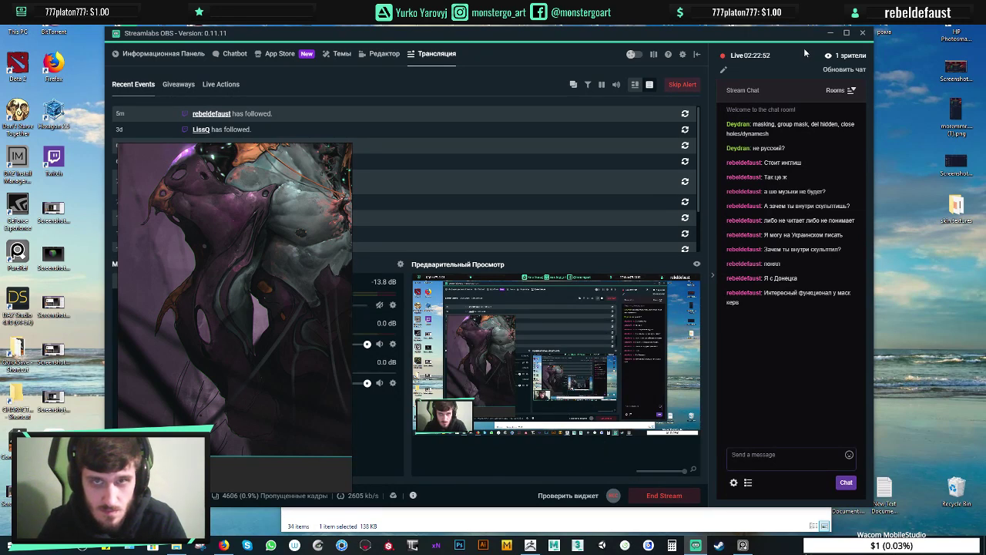
pyautogui.click(224, 546)
pyautogui.click(226, 548)
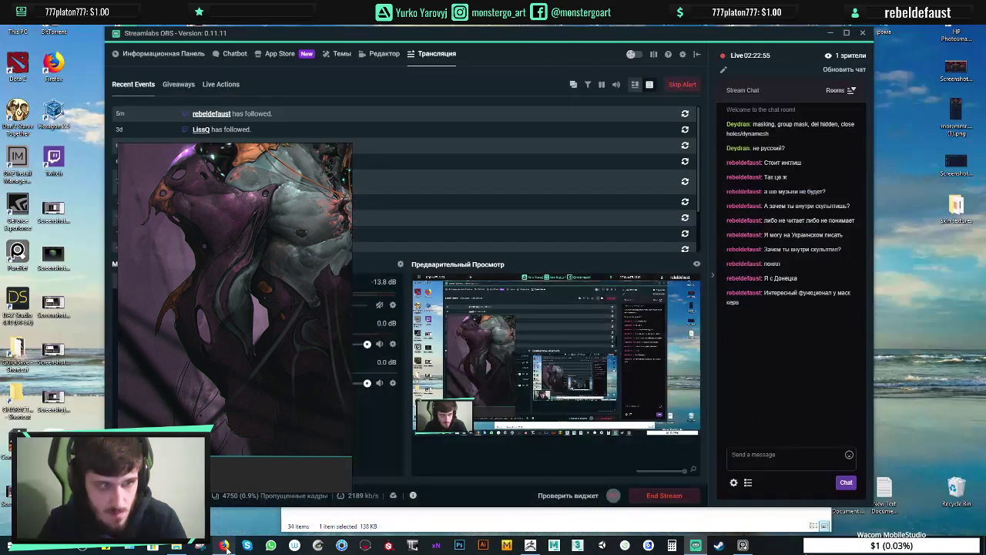
pyautogui.click(529, 547)
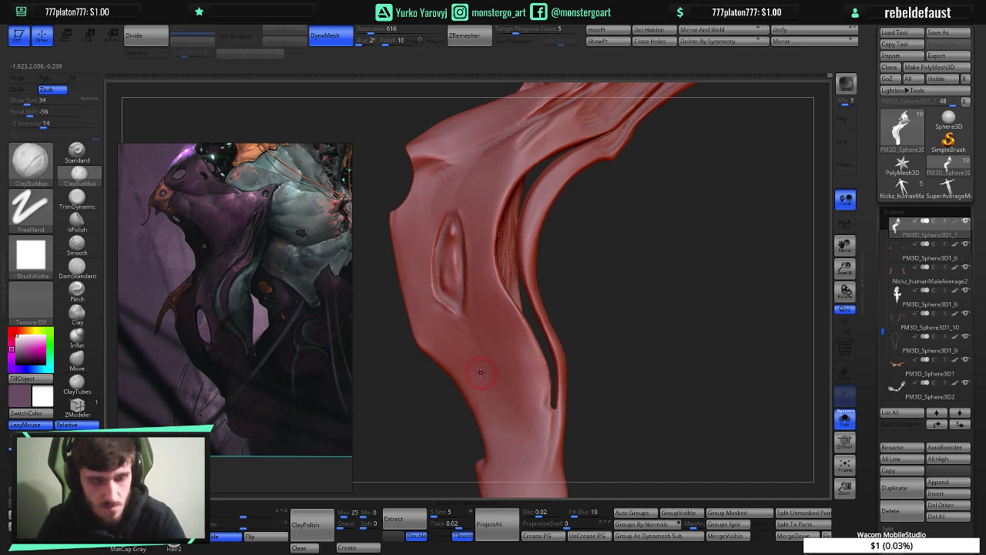
pyautogui.hotkey('alt', 'Tab')
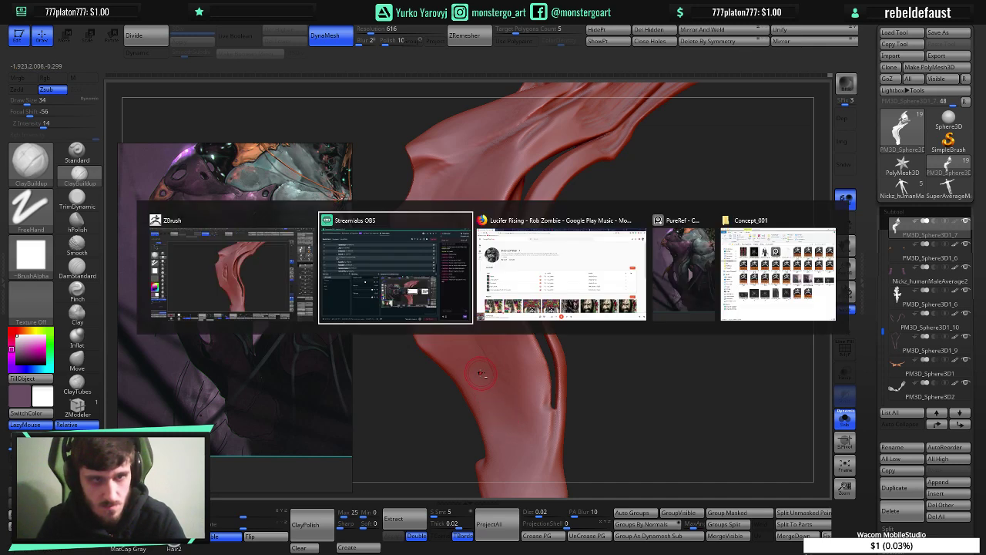